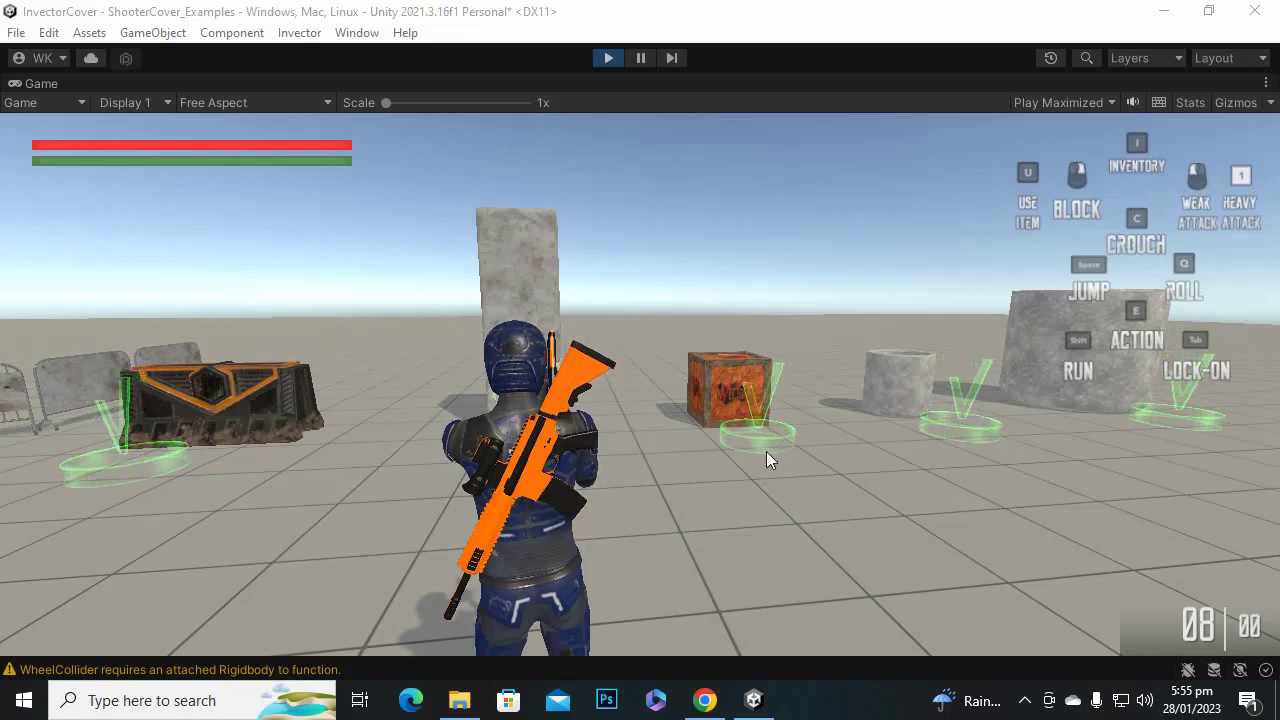
Test aiming and firing the pistol in the running cover example scene while moving the character.
{"action": "left_click", "coordinate": [609, 457]}
{"action": "key", "text": "d"}
{"action": "right_click", "coordinate": [640, 386]}
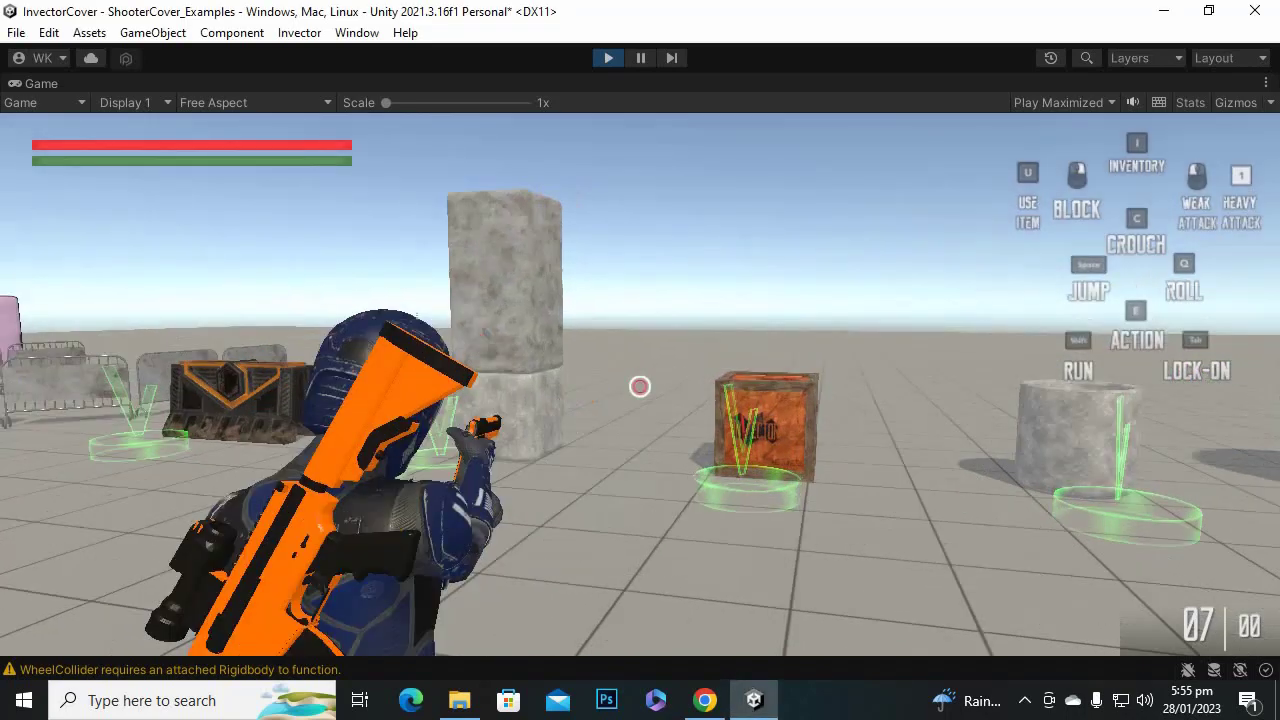
{"action": "left_click", "coordinate": [640, 386]}
{"action": "key", "text": "a"}
{"action": "key", "text": "w"}
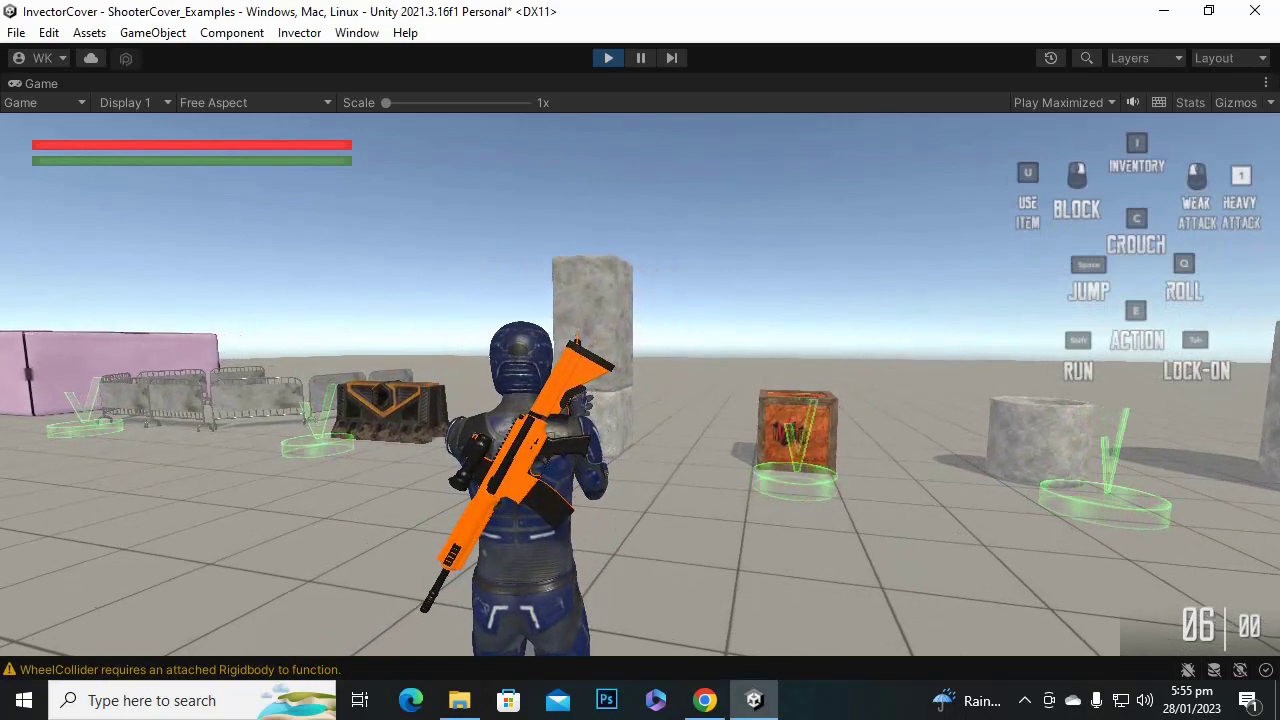
Cycle the character's weapons through the rifle, rocket launcher and pistol, firing the rifle and aiming the launcher.
{"action": "key", "text": "Right"}
{"action": "right_click", "coordinate": [640, 386]}
{"action": "left_click", "coordinate": [640, 386]}
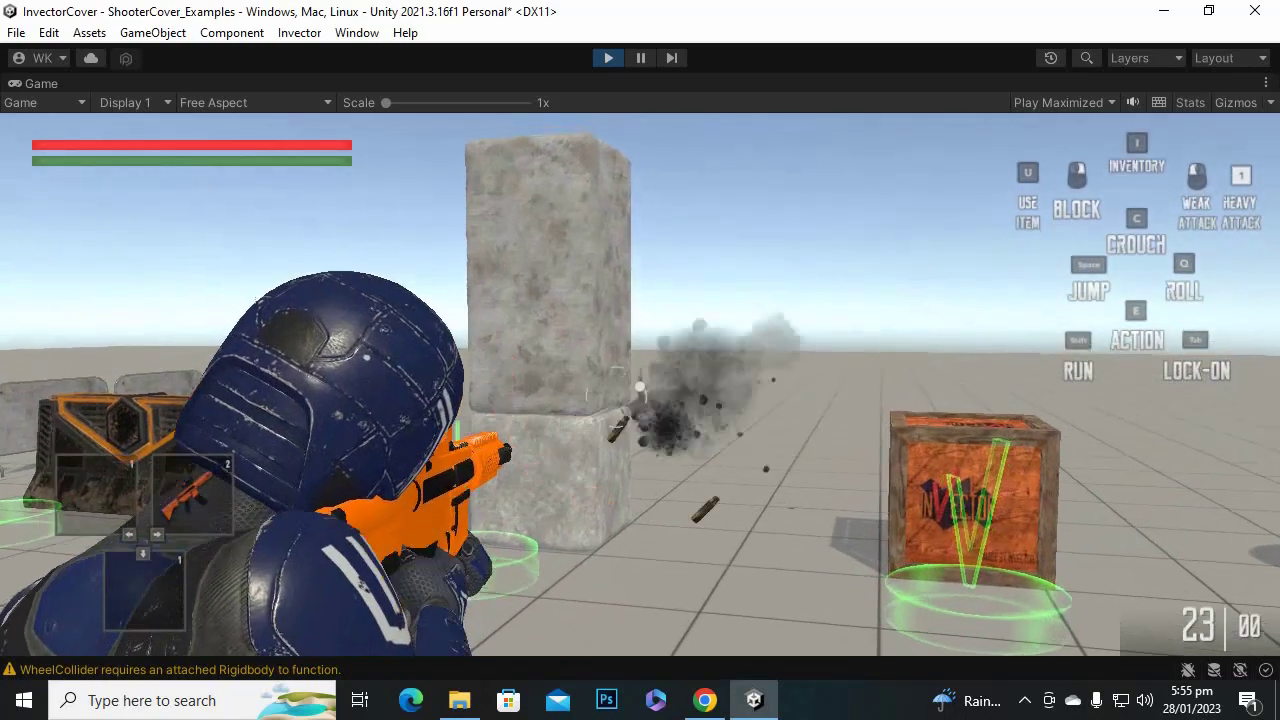
{"action": "key", "text": "s"}
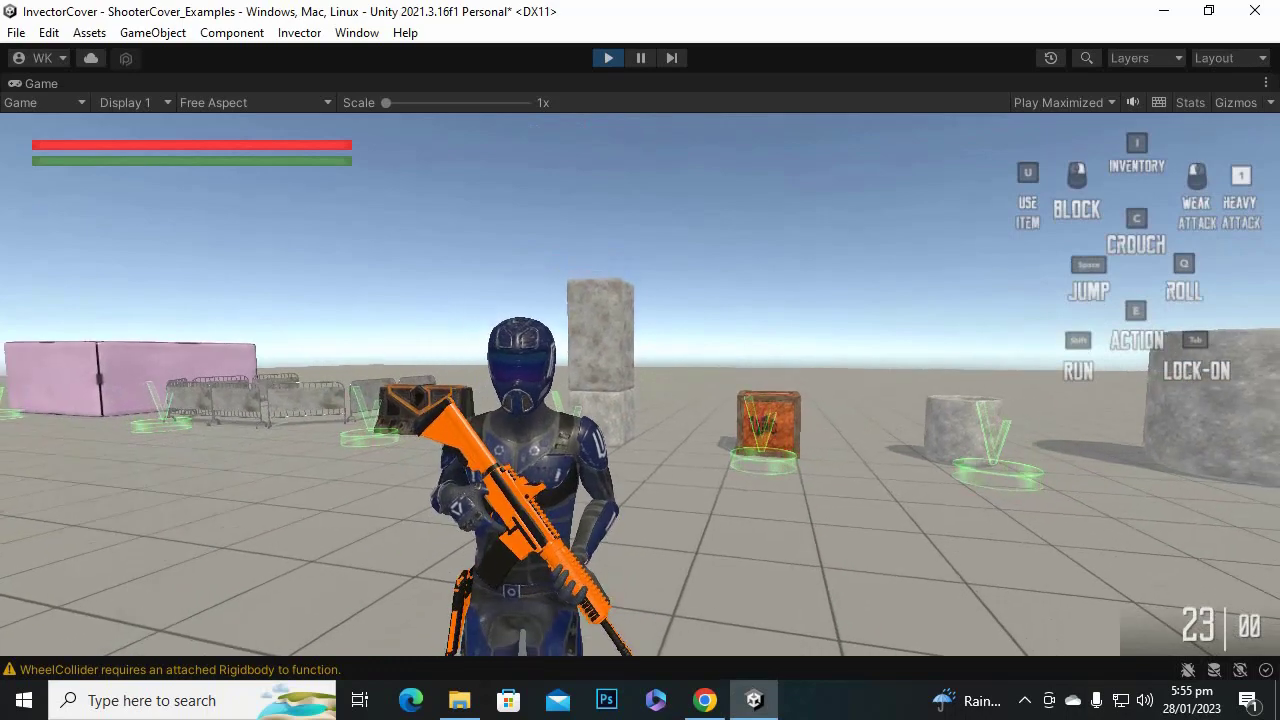
{"action": "key", "text": "Right"}
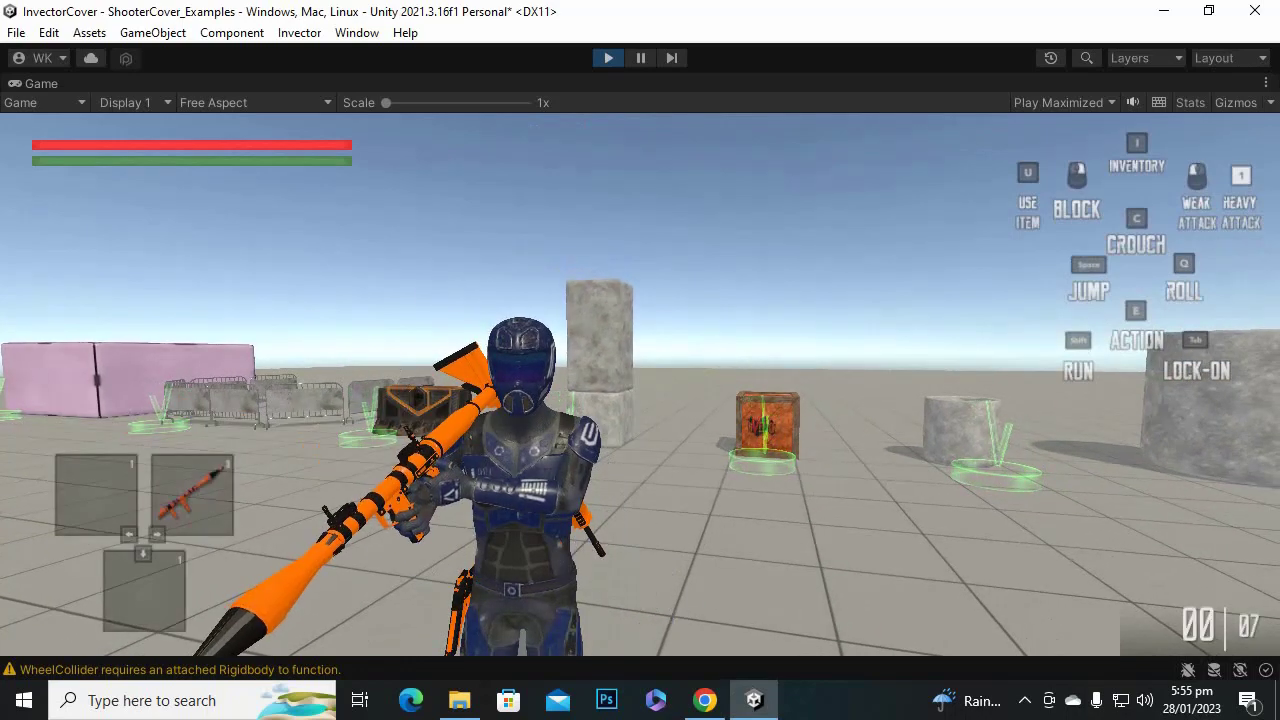
{"action": "right_click", "coordinate": [640, 386]}
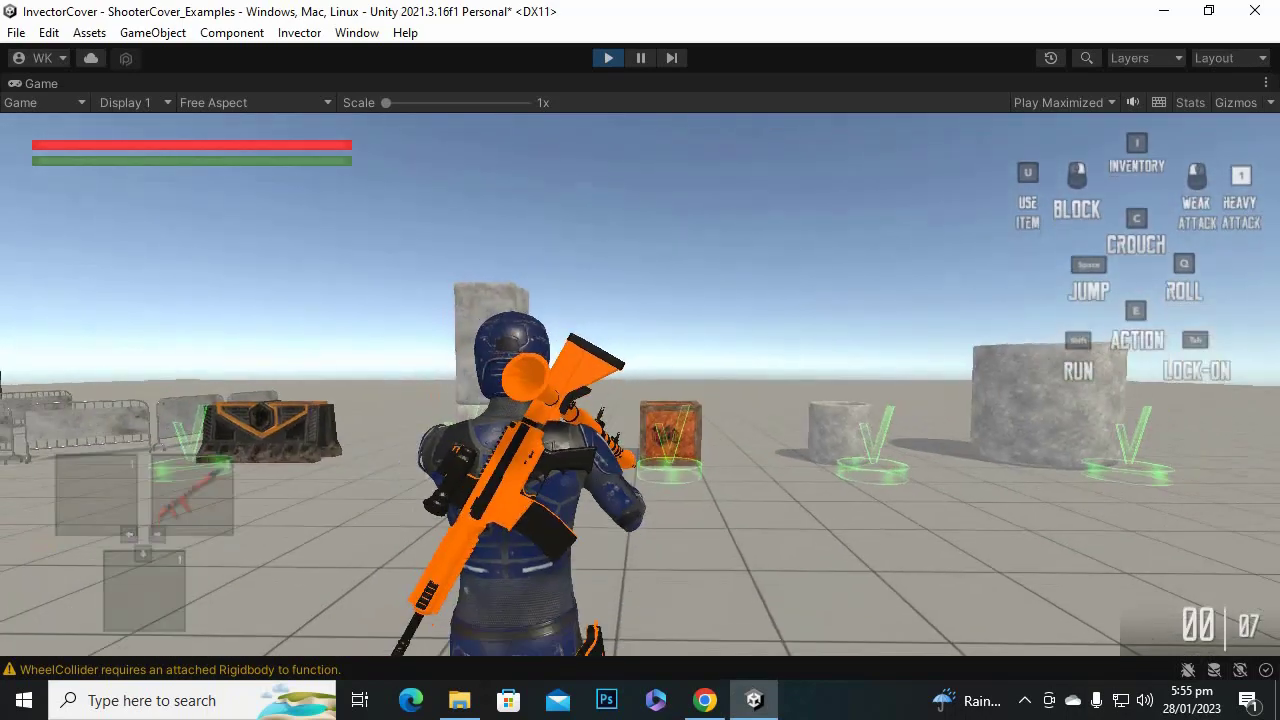
{"action": "key", "text": "Right"}
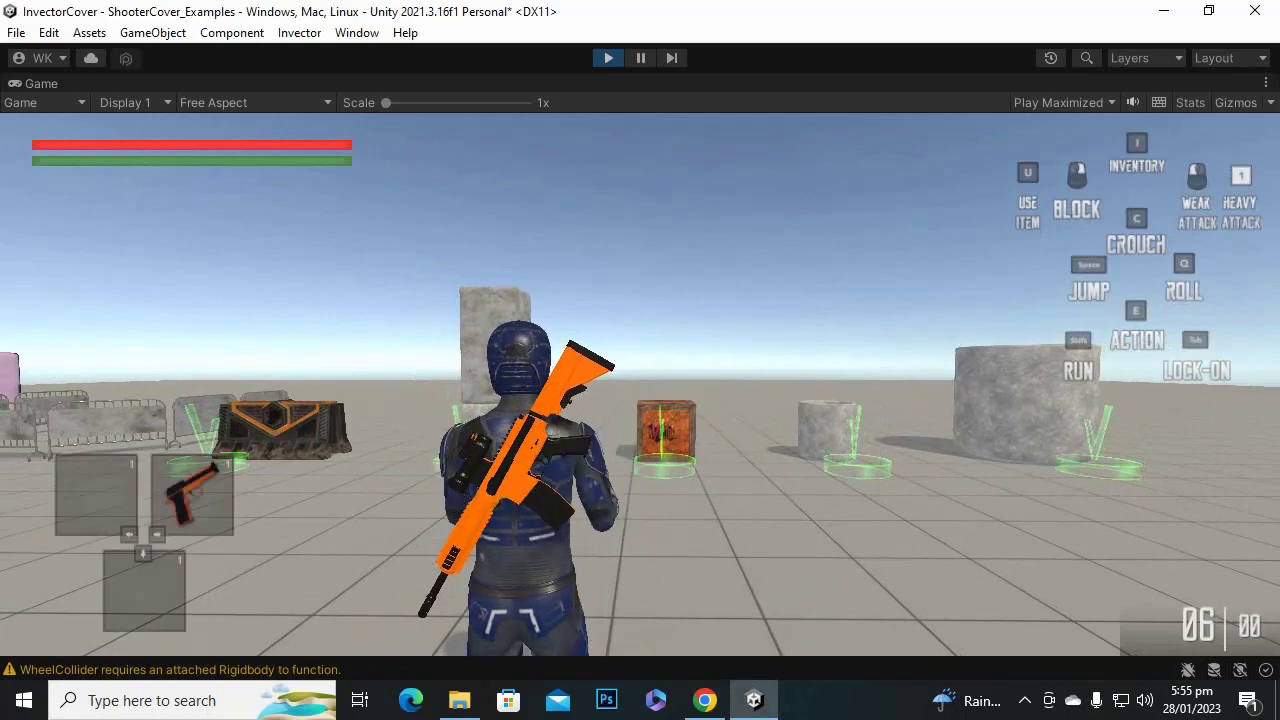
Run the character across the scene to the orange car with the pistol in hand.
{"action": "right_click_drag", "start_coordinate": [640, 383], "coordinate": [640, 383]}
{"action": "key", "text": "a"}
{"action": "key", "text": "w"}
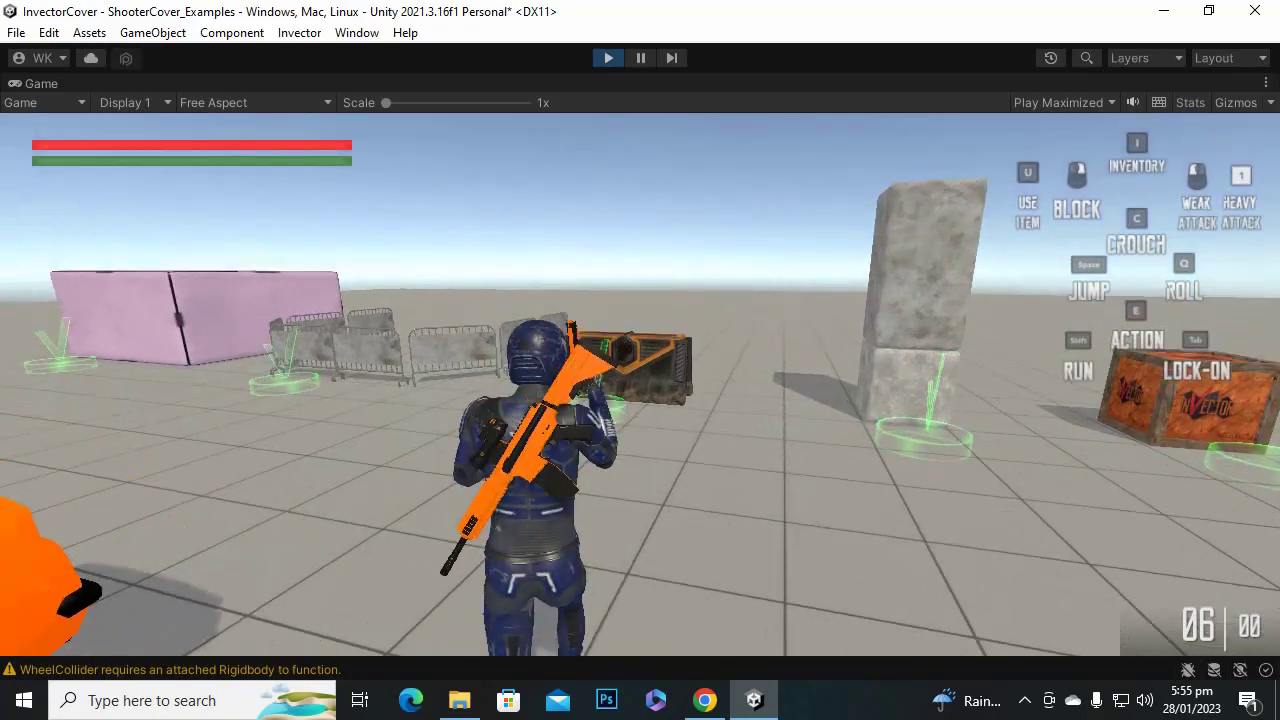
{"action": "key", "text": "s"}
{"action": "key", "text": "w"}
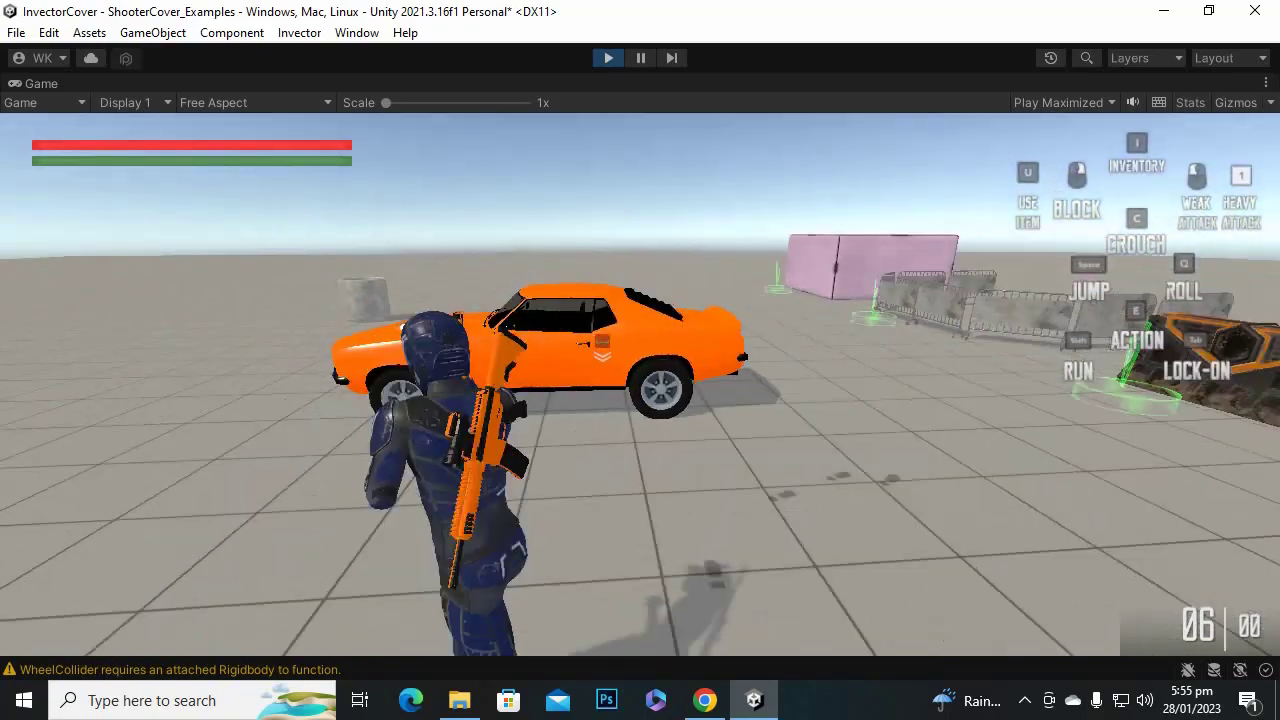
Test crouched cover movement along the side of the orange car and around its front, and leave the cover.
{"action": "key", "text": "q"}
{"action": "key", "text": "d"}
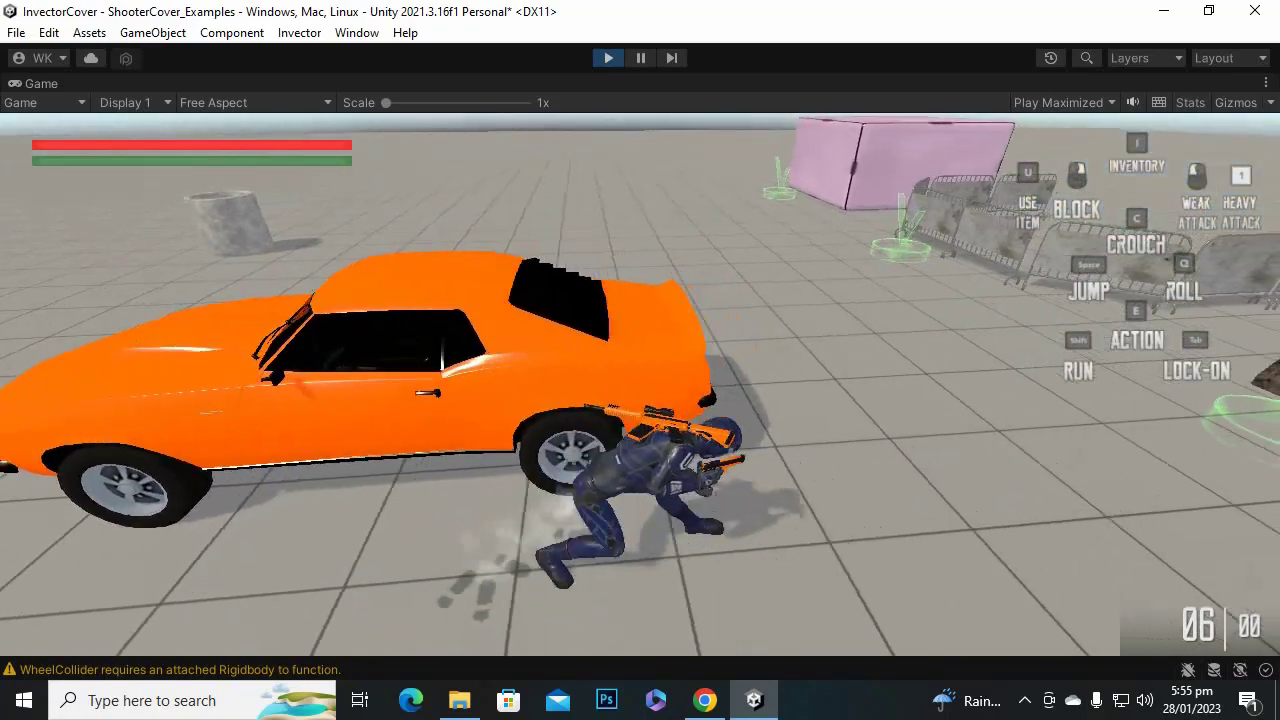
{"action": "key", "text": "a"}
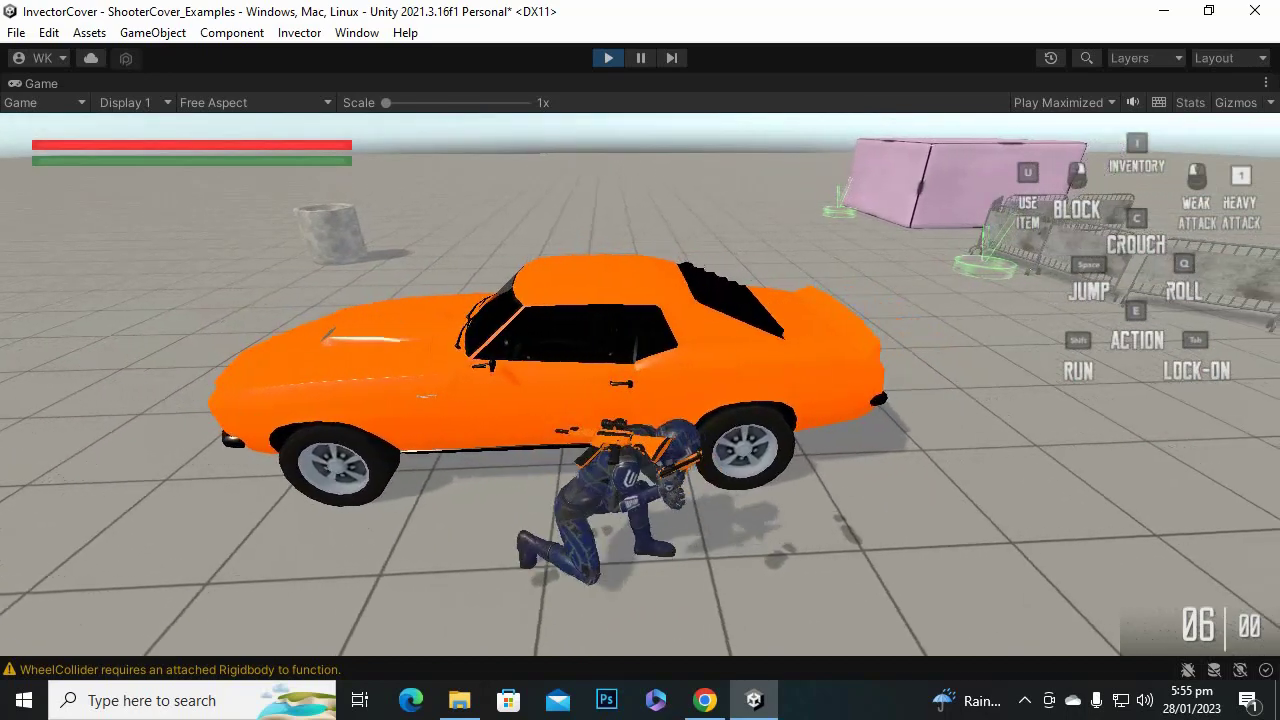
{"action": "key", "text": "a"}
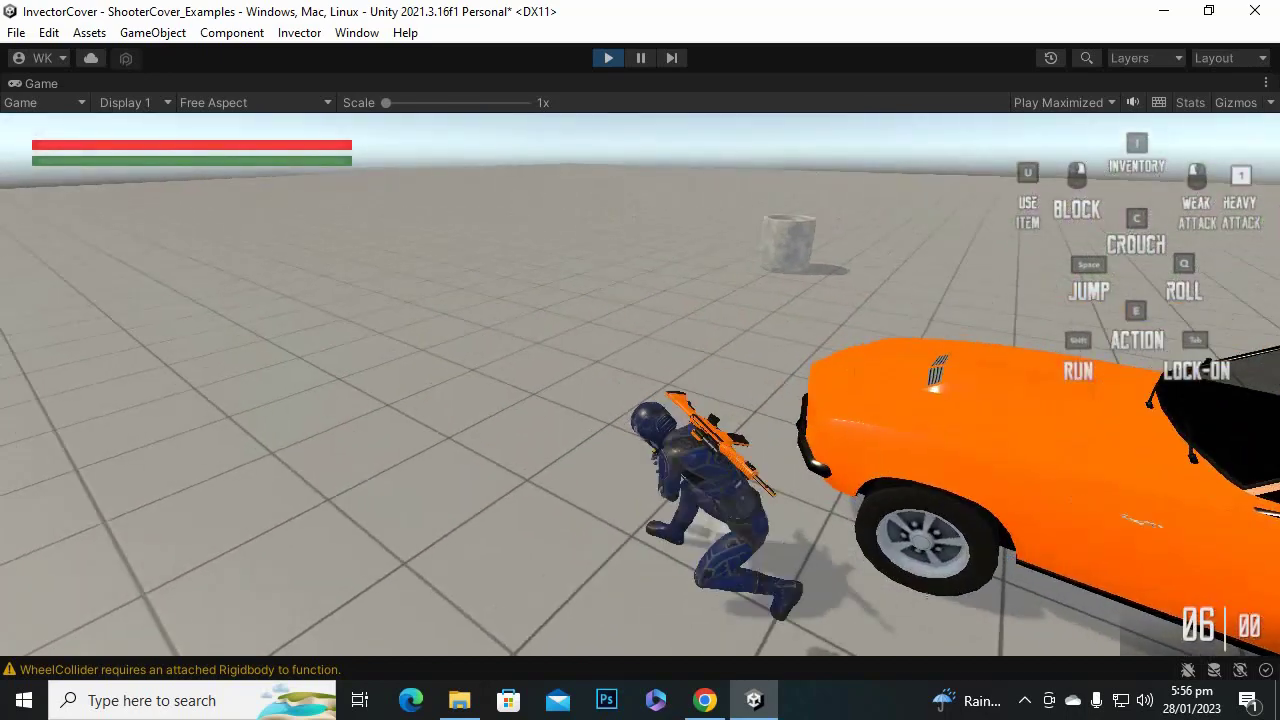
{"action": "key", "text": "s"}
{"action": "key", "text": "w"}
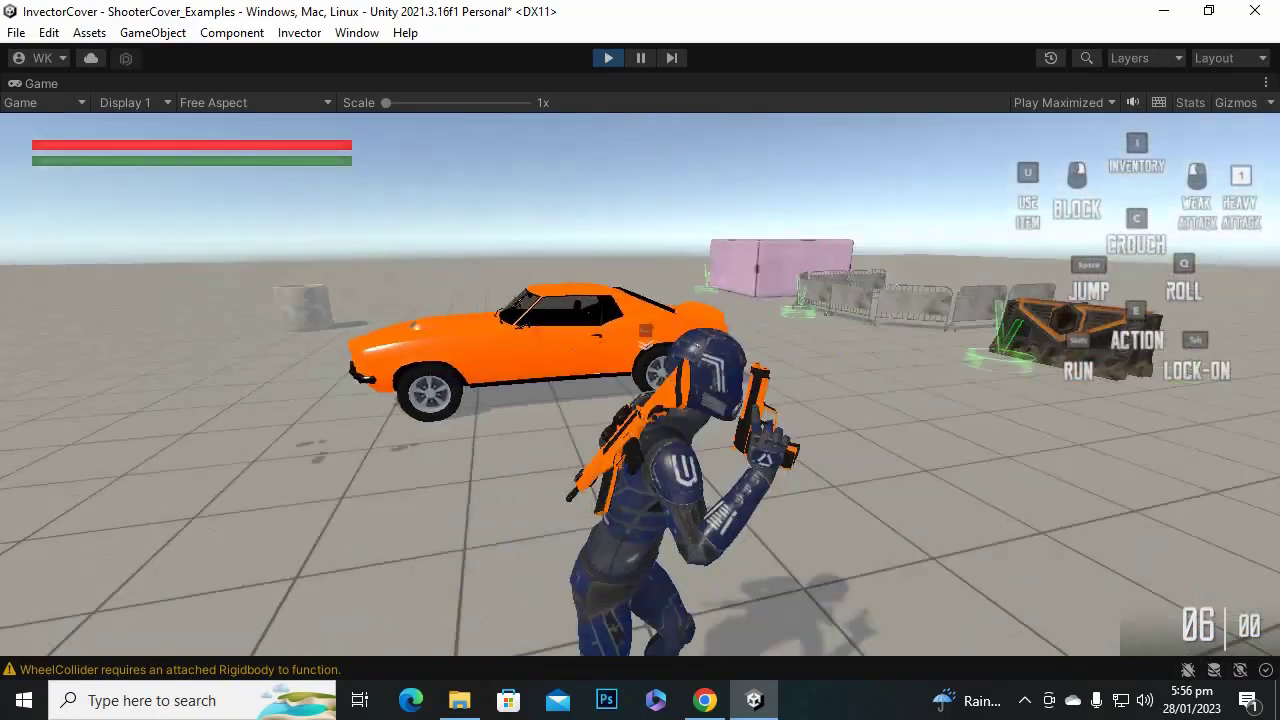
Test standing cover at the tall concrete pillar and fire one shot from its corner.
{"action": "key", "text": "w"}
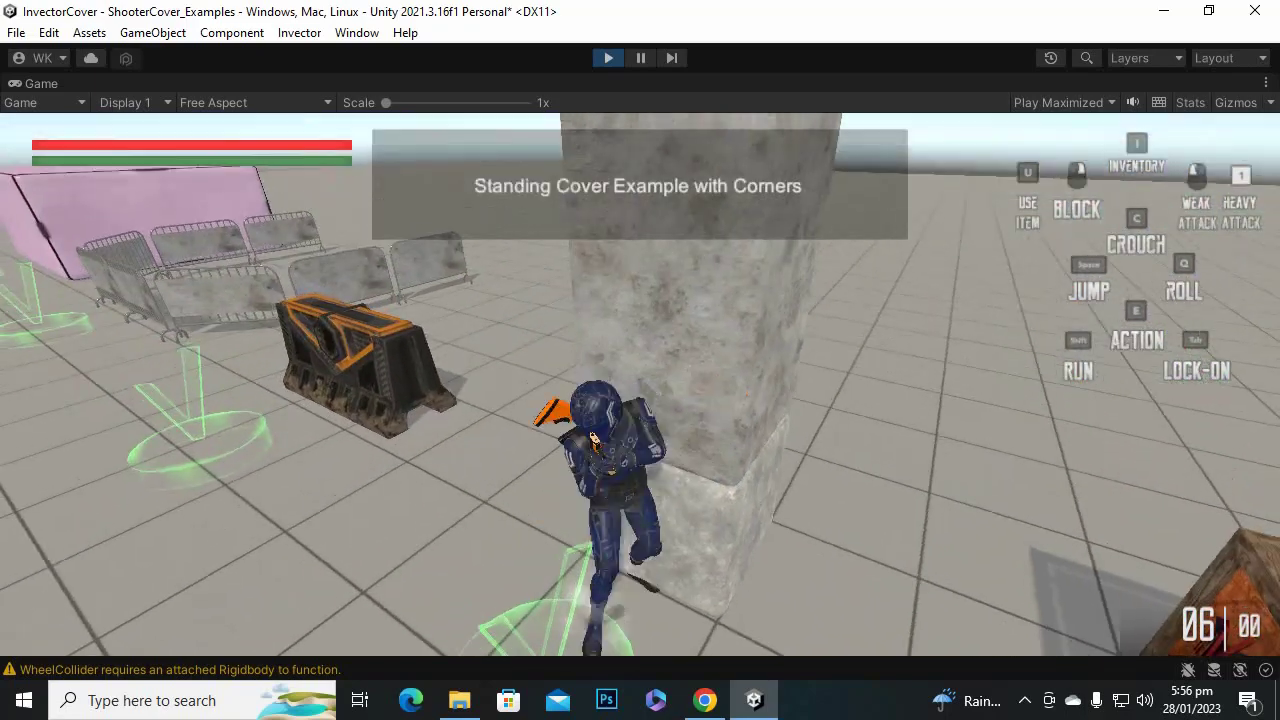
{"action": "key", "text": "a"}
{"action": "right_click", "coordinate": [640, 385]}
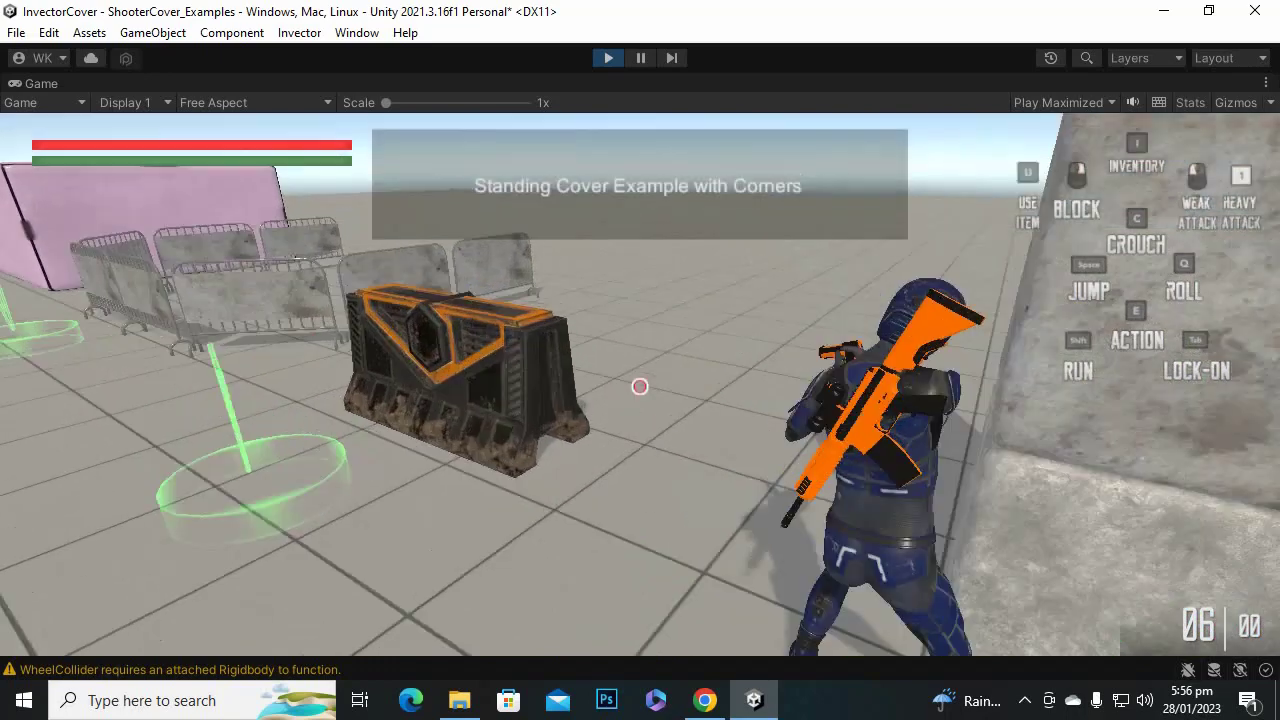
{"action": "left_click", "coordinate": [640, 385]}
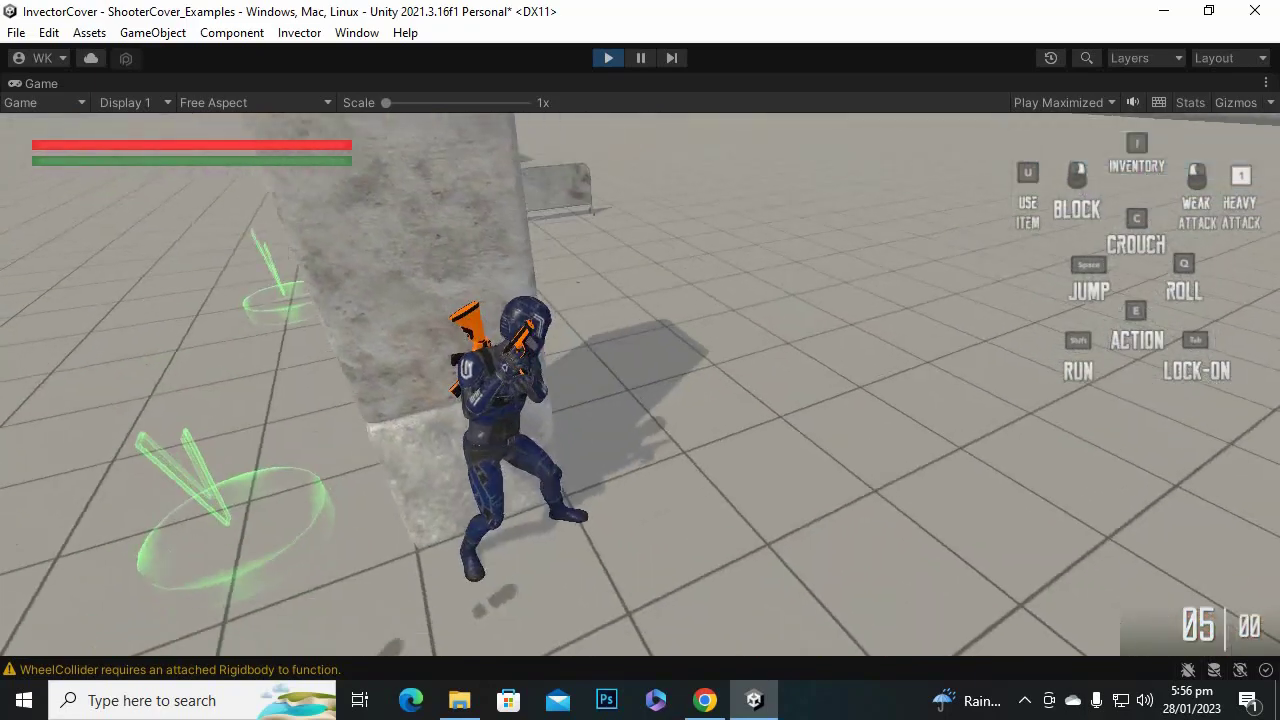
{"action": "key", "text": "s"}
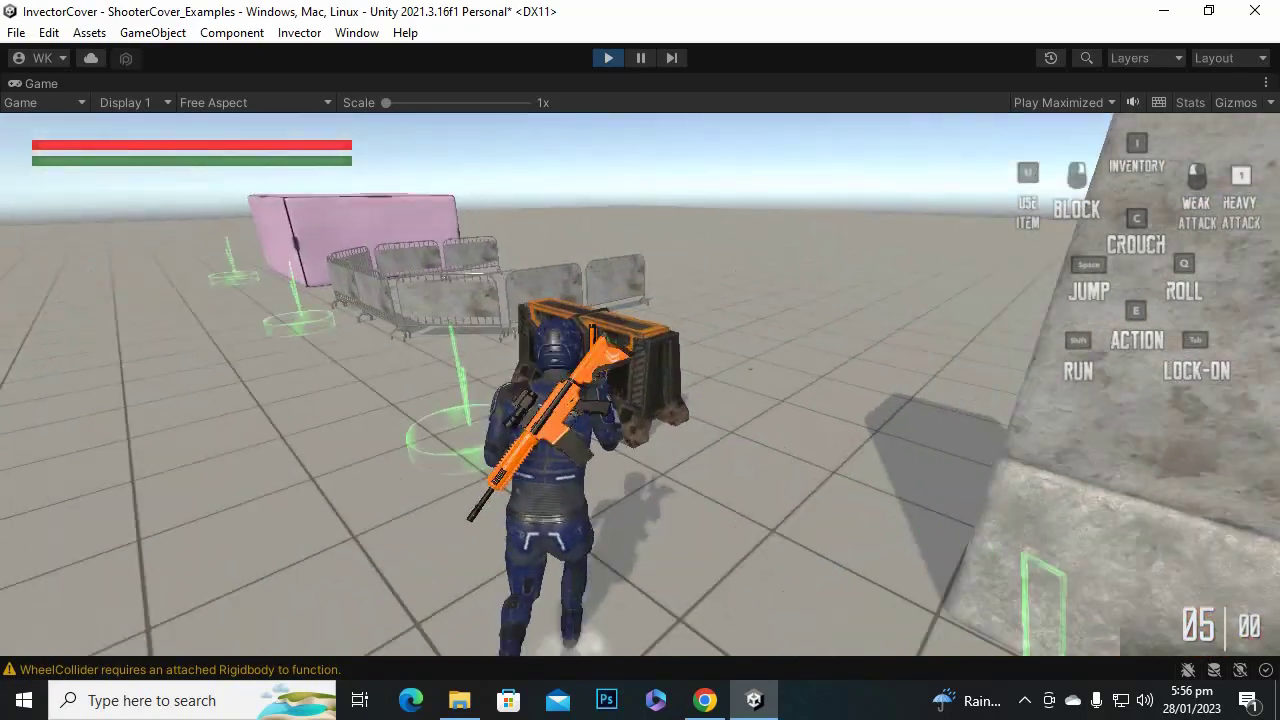
Test low cover at the black-and-orange barricade and along the metal crowd barriers.
{"action": "key", "text": "w"}
{"action": "key", "text": "e"}
{"action": "key", "text": "a"}
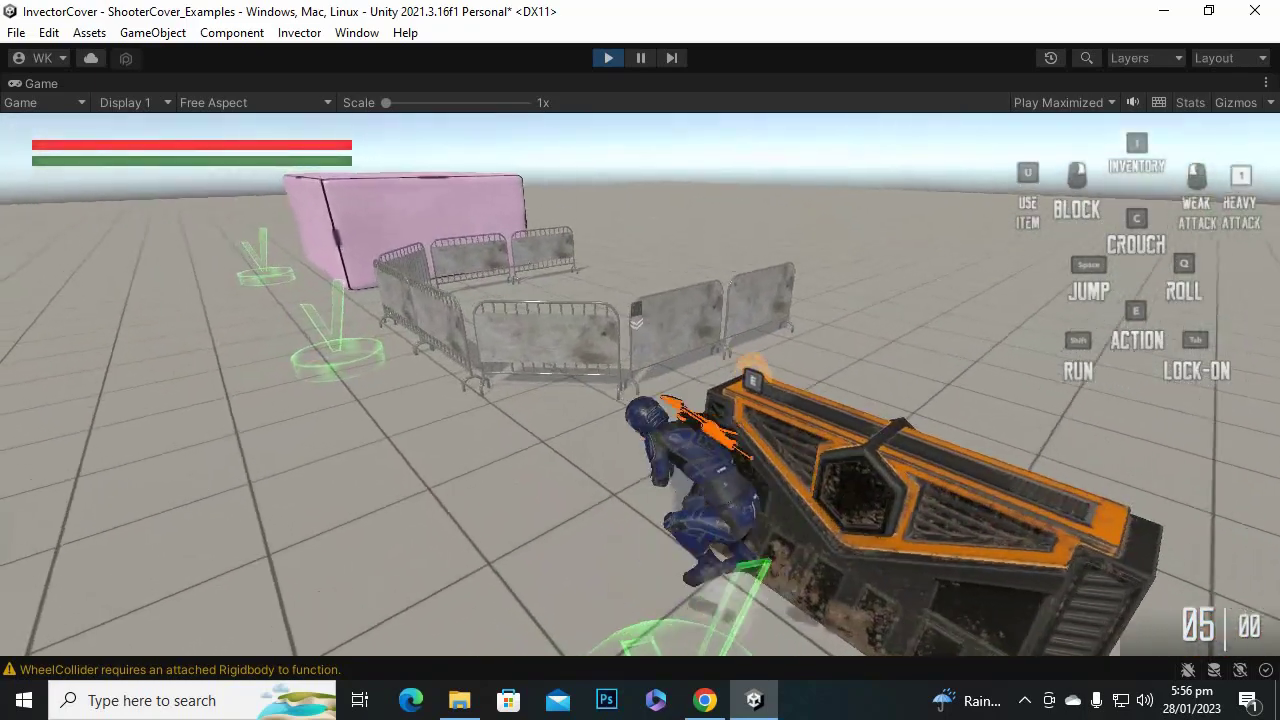
{"action": "key", "text": "w"}
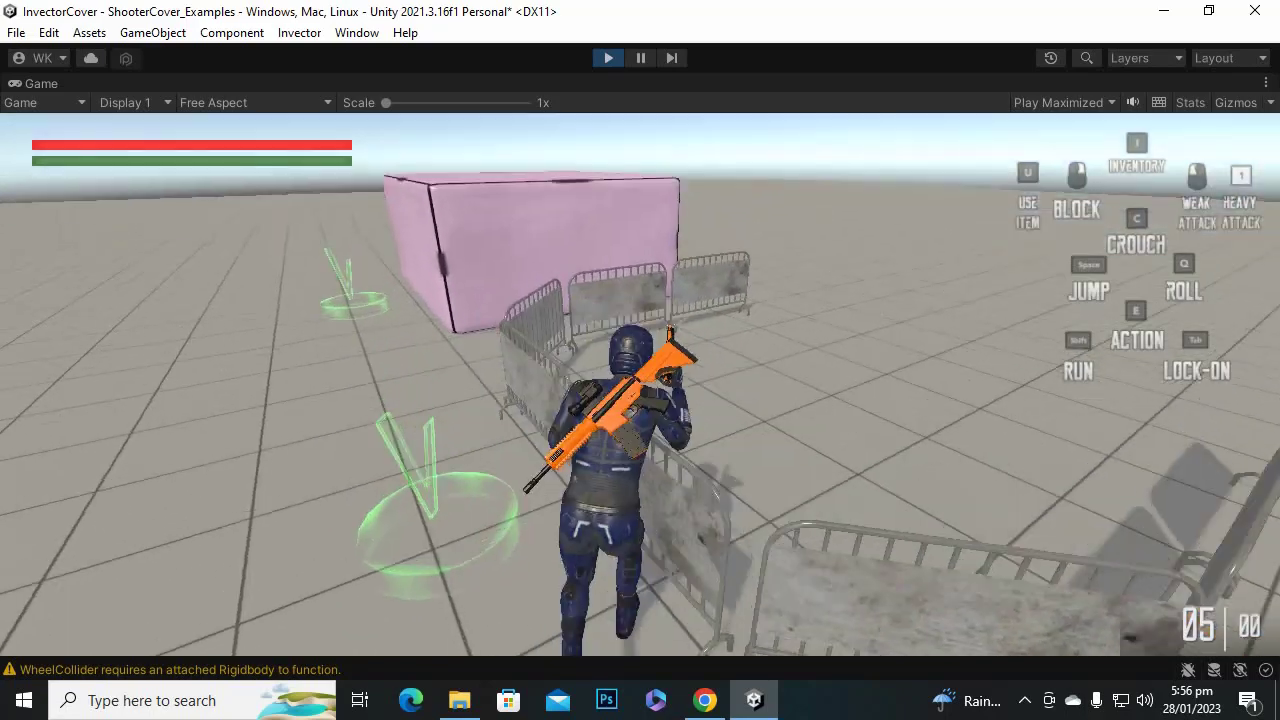
{"action": "key", "text": "e"}
{"action": "key", "text": "w"}
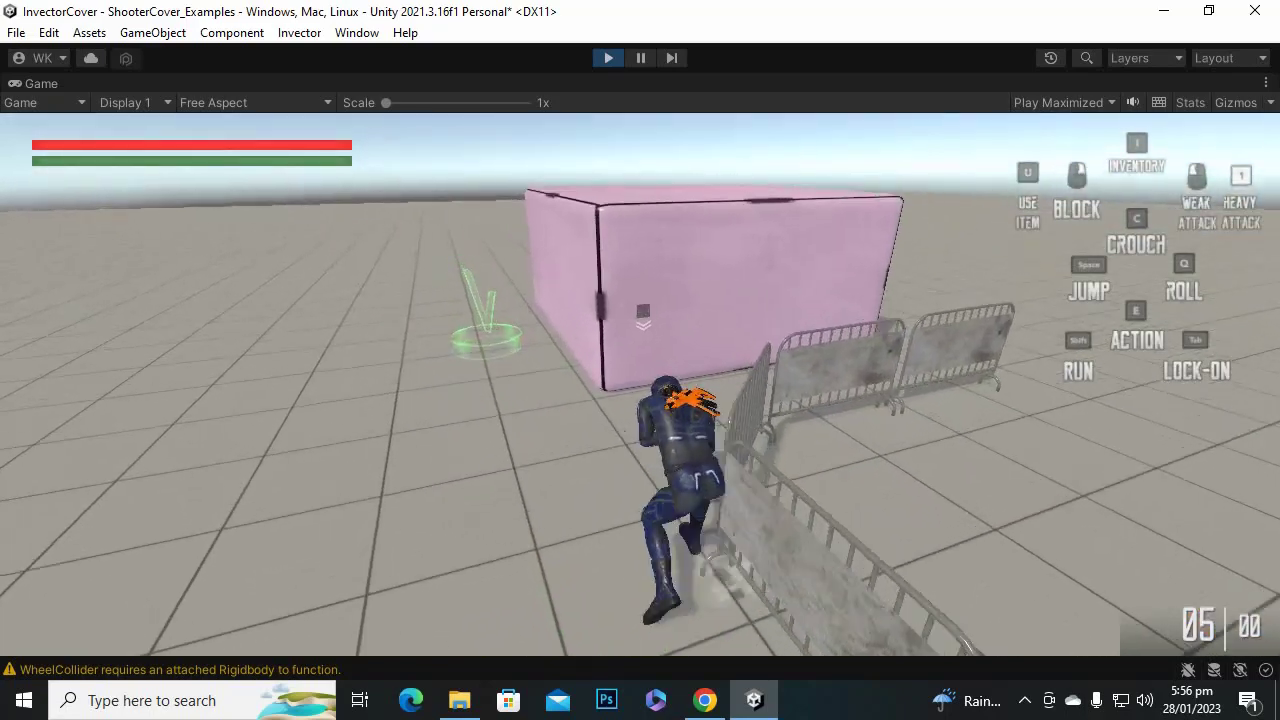
Take cover against the large pink box and move along its side in both directions.
{"action": "key", "text": "w"}
{"action": "key", "text": "e"}
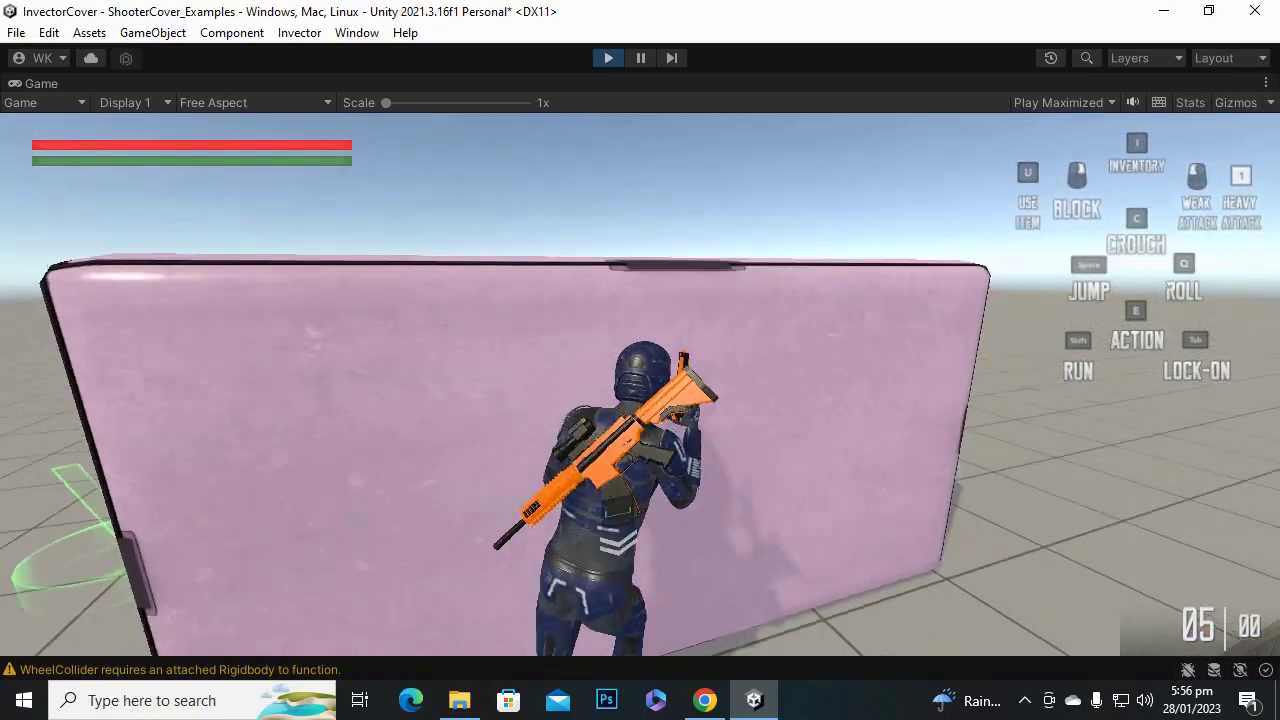
{"action": "key", "text": "d"}
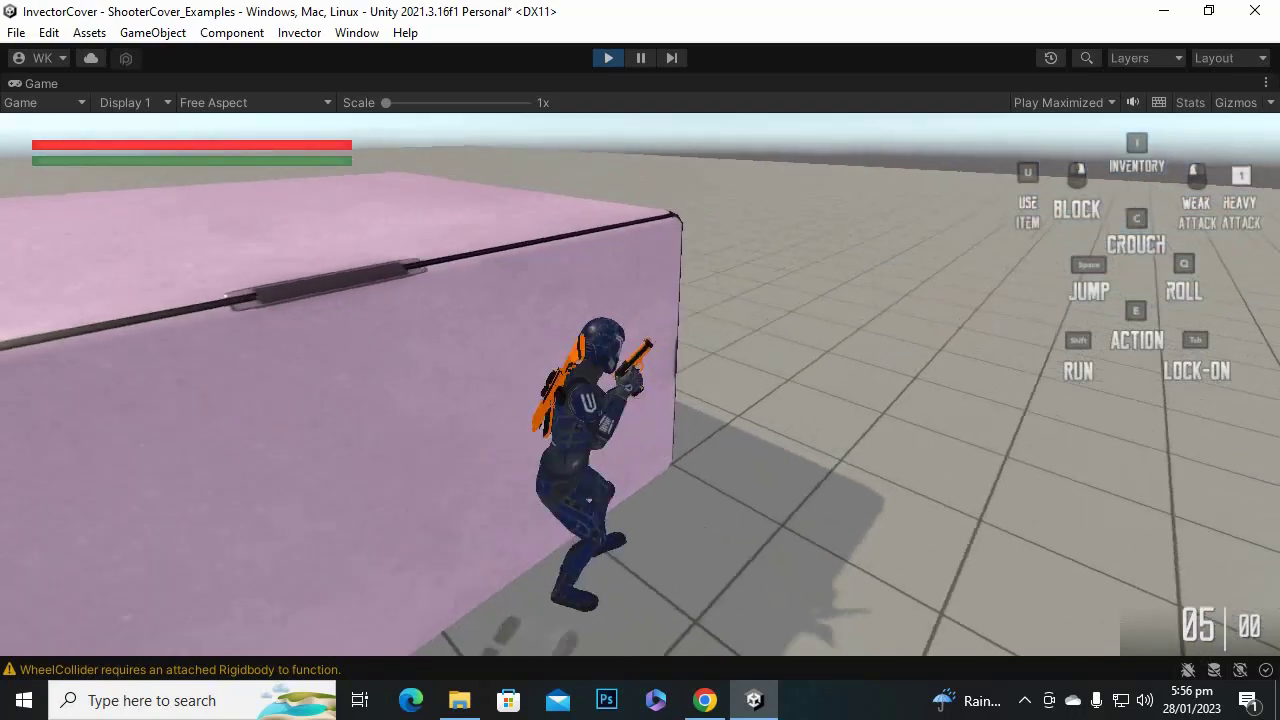
{"action": "key", "text": "a"}
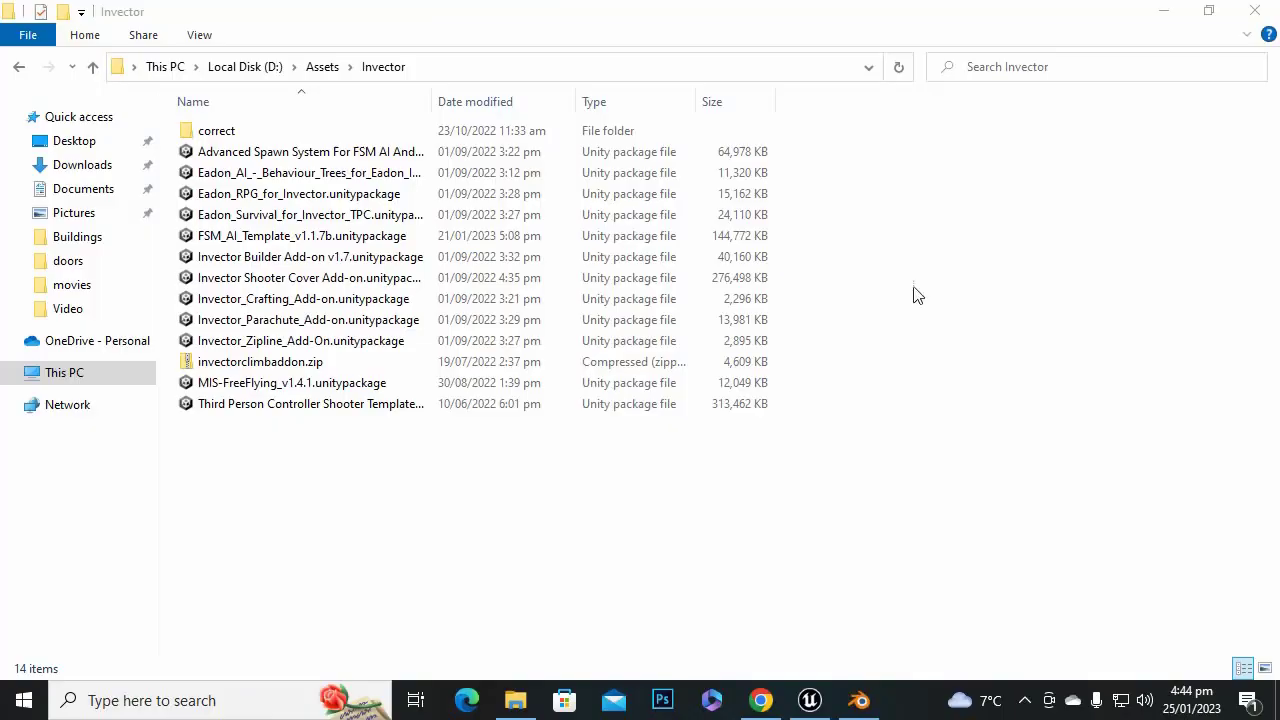
Open Unity Hub and create a 3D Core project named InvectorCover.
{"action": "left_click", "coordinate": [1166, 4]}
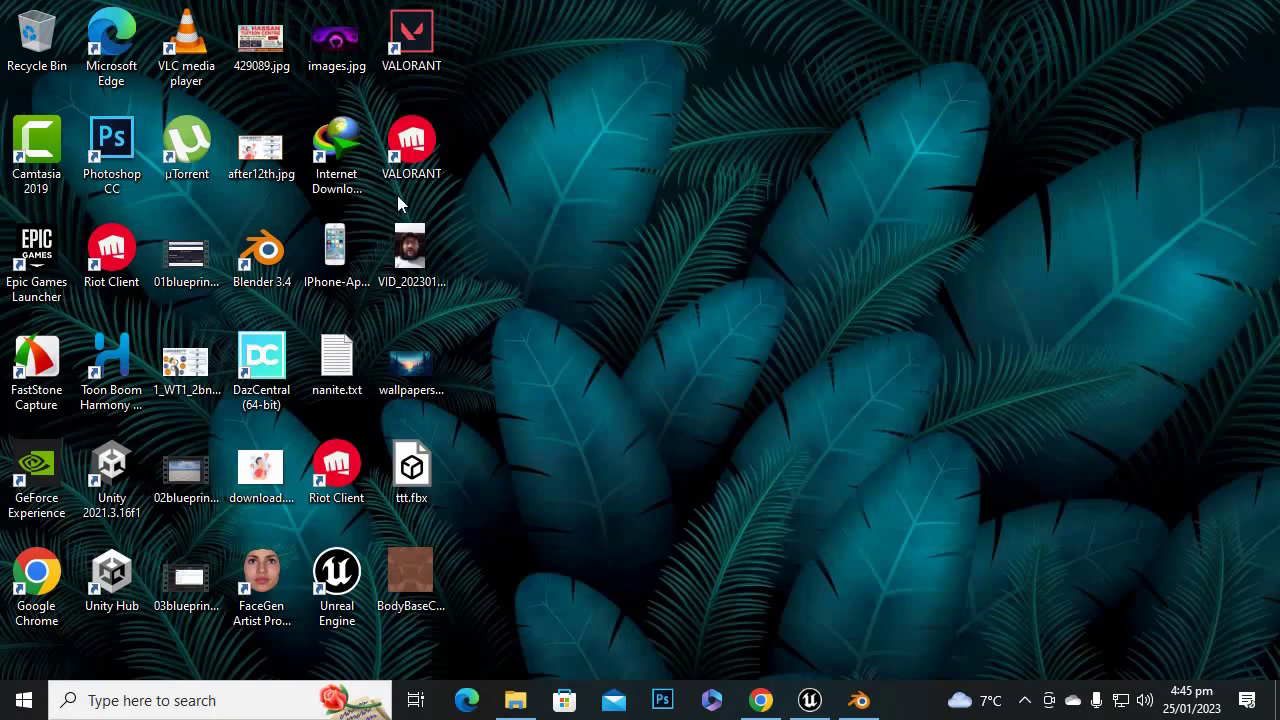
{"action": "double_click", "coordinate": [118, 575]}
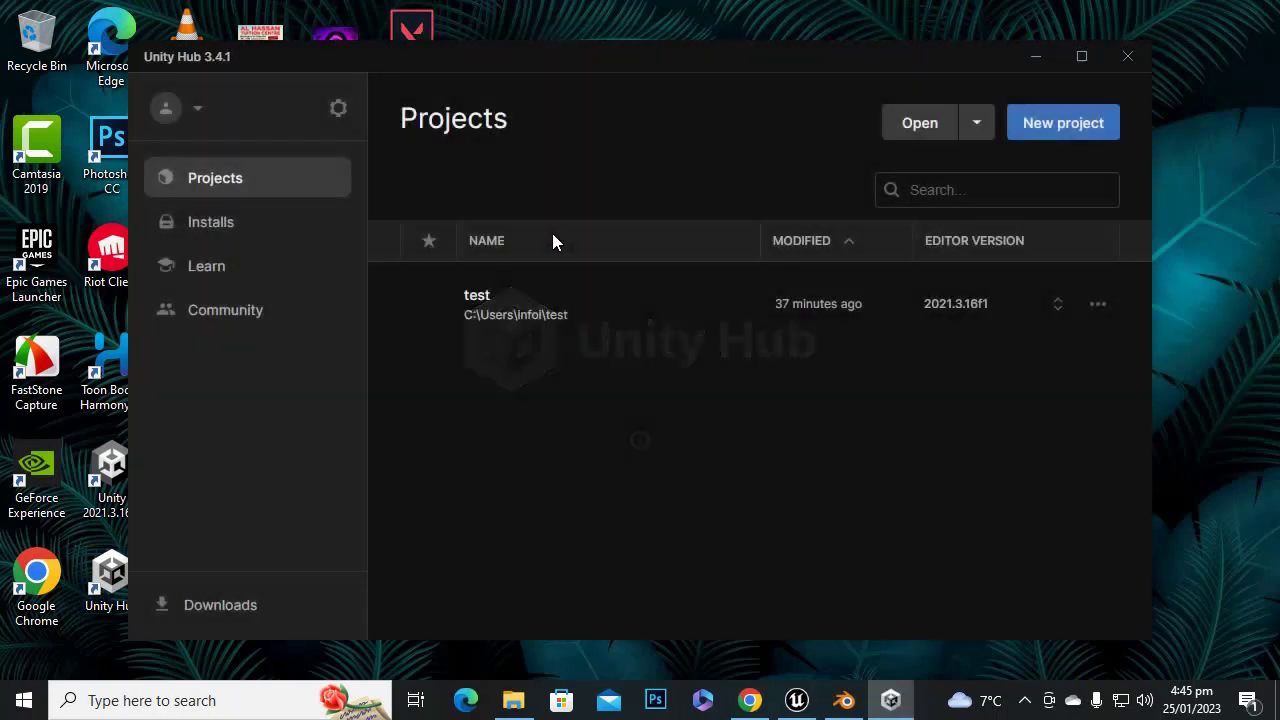
{"action": "left_click", "coordinate": [1073, 122]}
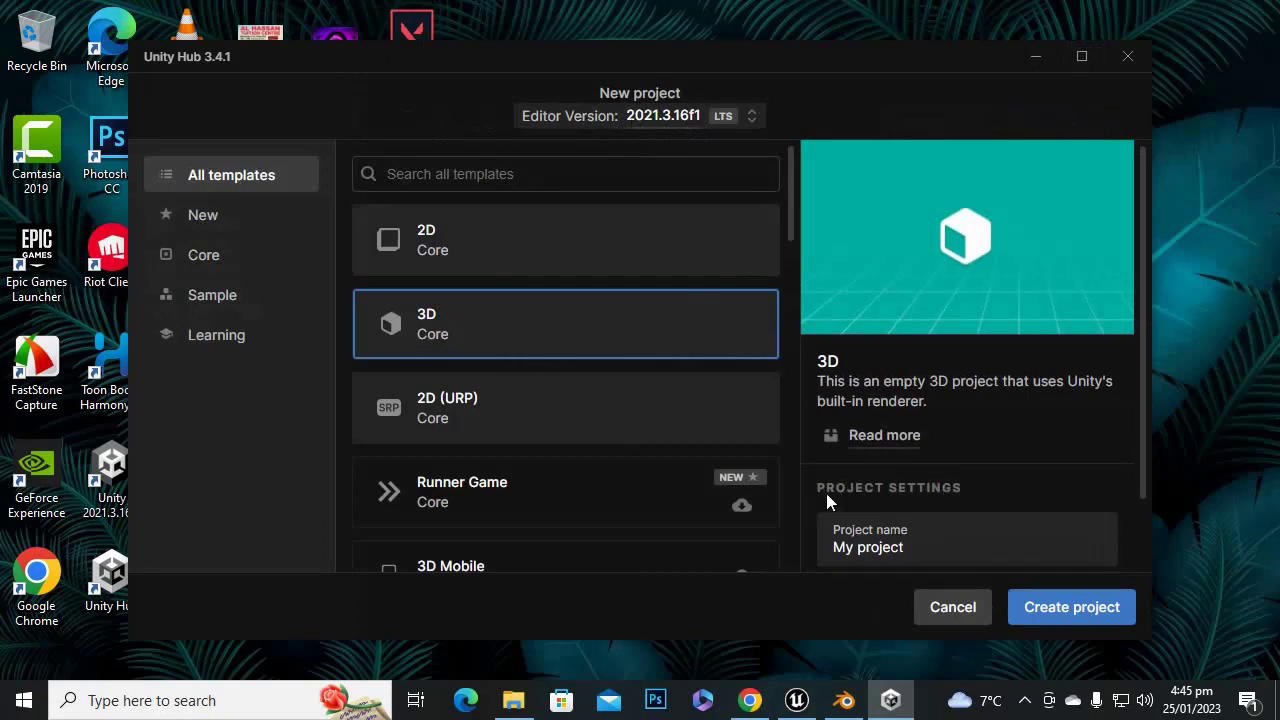
{"action": "scroll", "coordinate": [826, 500], "scroll_direction": "down", "scroll_amount": 2}
{"action": "left_click_drag", "start_coordinate": [923, 477], "coordinate": [766, 471]}
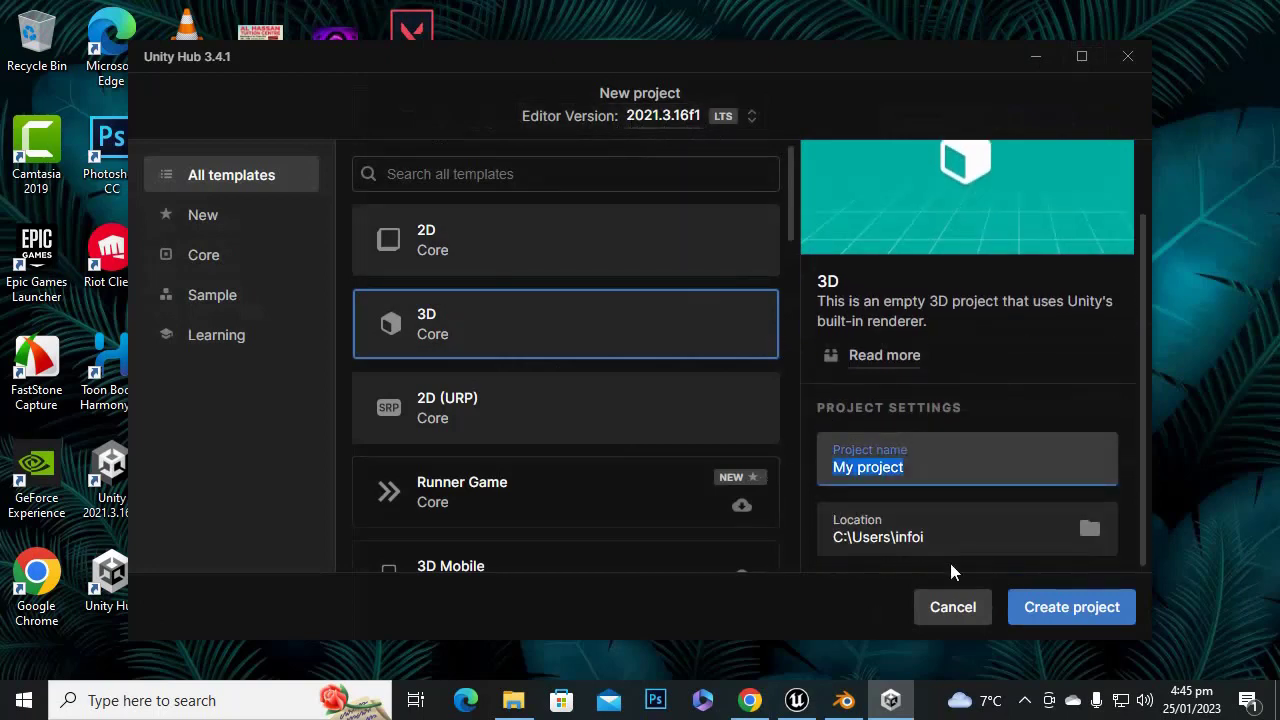
{"action": "type", "text": "Invector"}
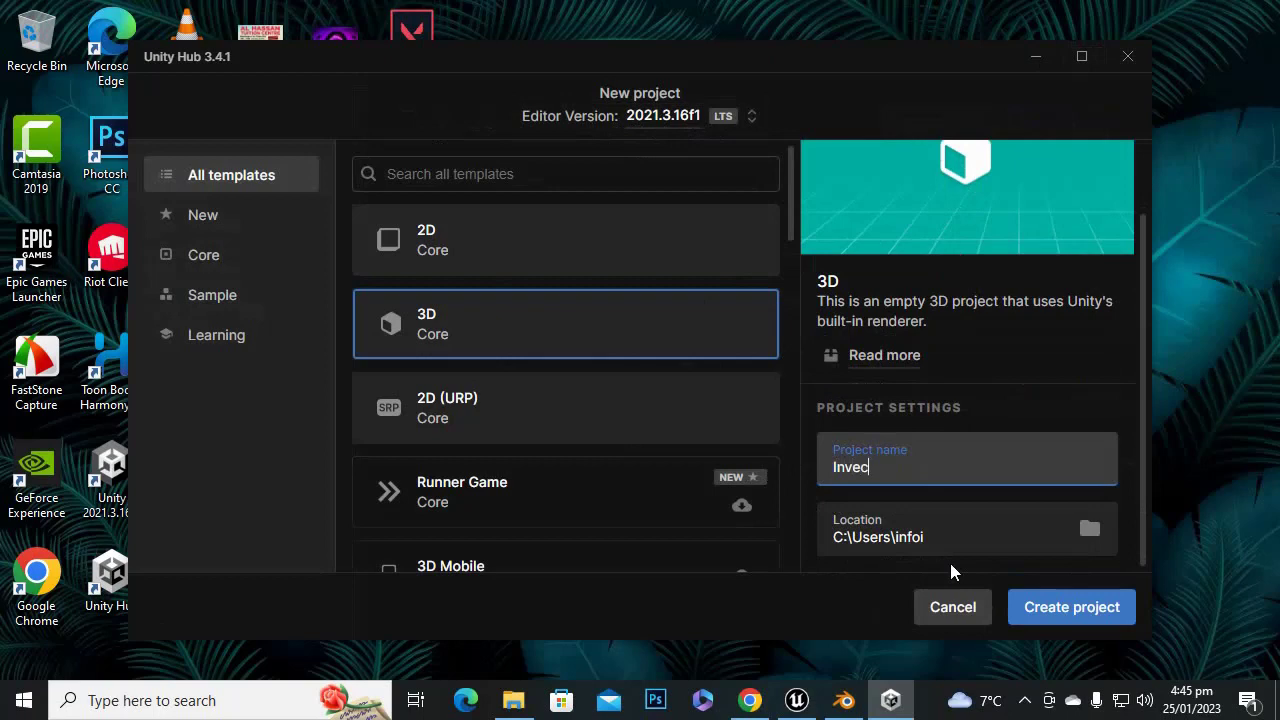
{"action": "type", "text": "Cover"}
{"action": "key", "text": "Return"}
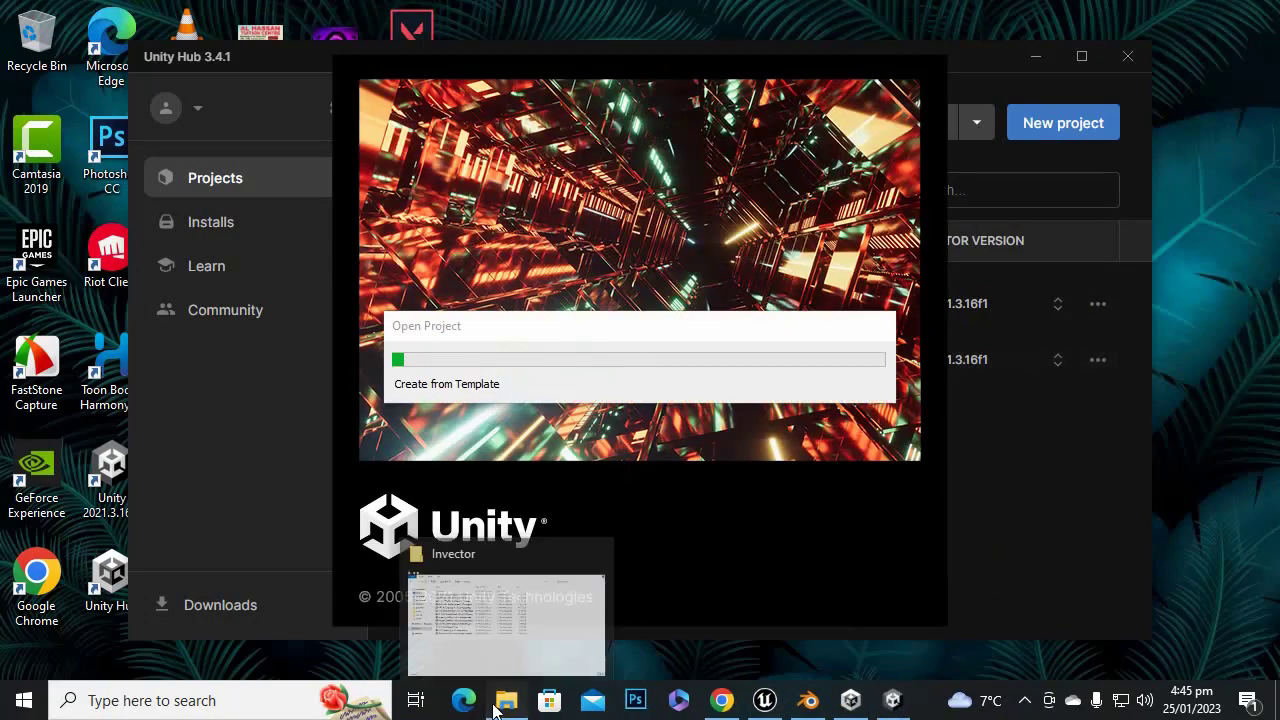
Switch to File Explorer and review the Third Person Controller Shooter Template, FSM_AI_Template_v1.1.7b and Invector Shooter Cover Add-on packages.
{"action": "left_click", "coordinate": [495, 705]}
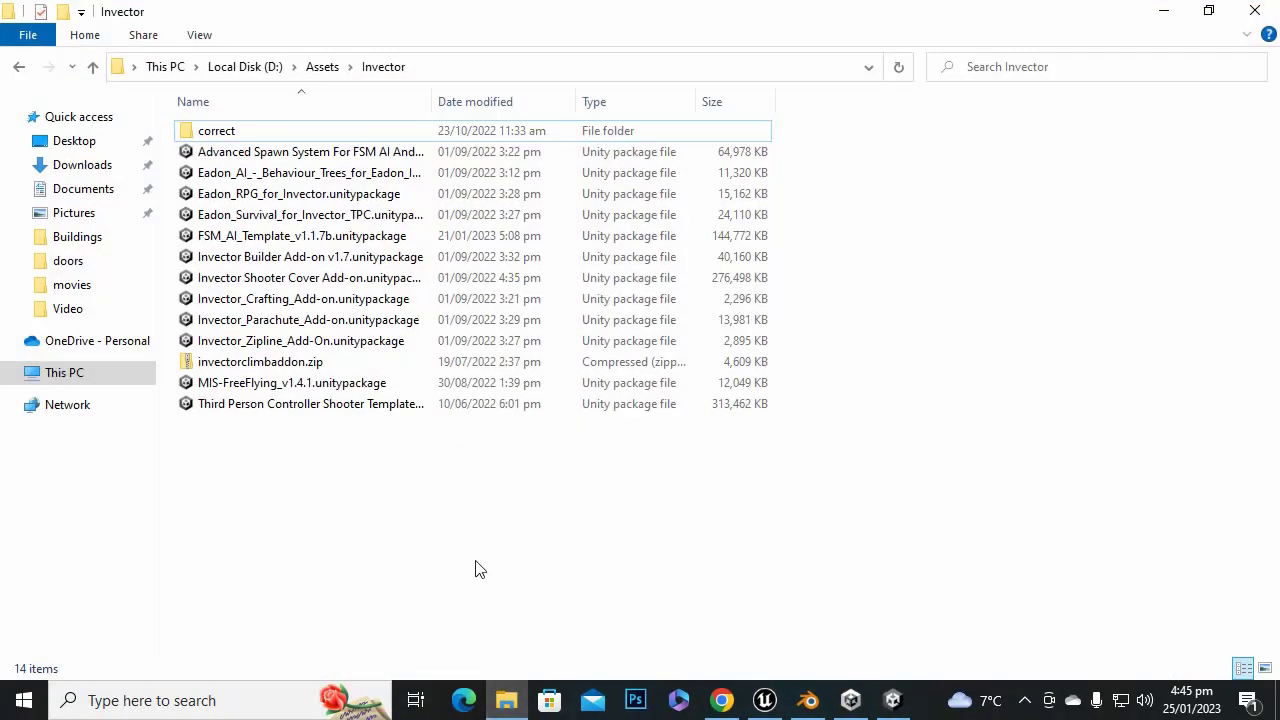
{"action": "left_click", "coordinate": [356, 418]}
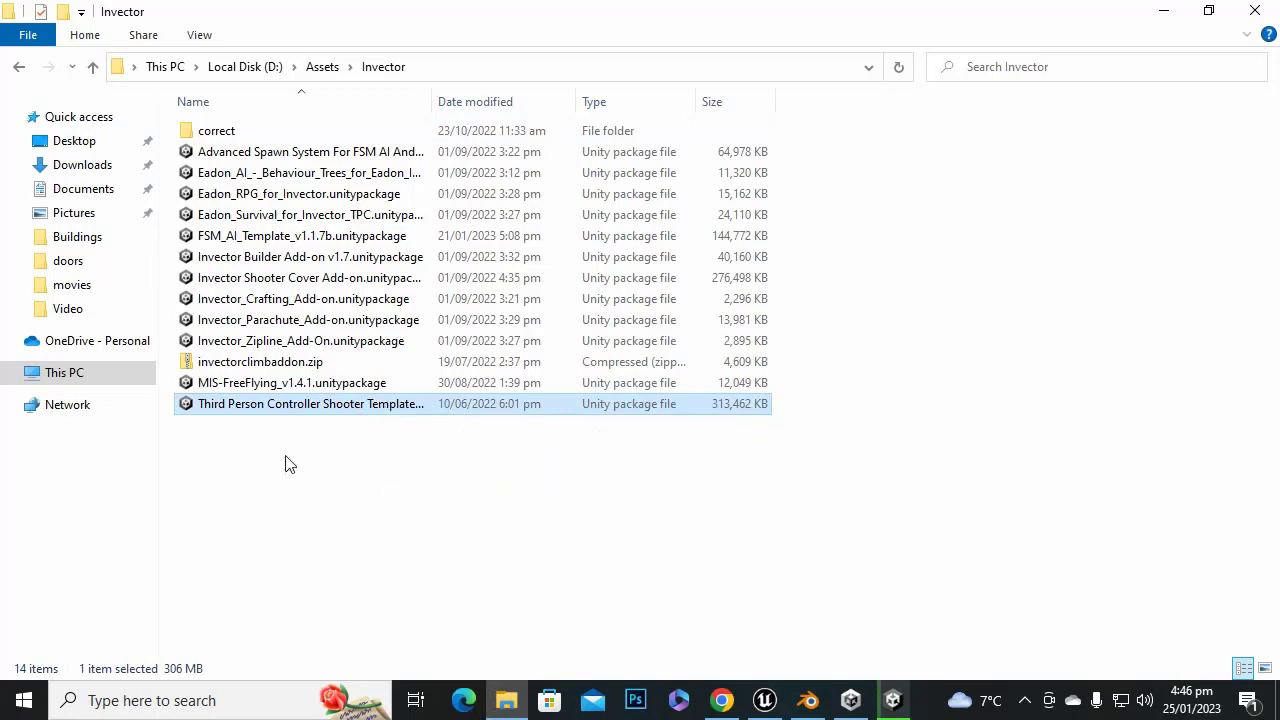
{"action": "left_click", "coordinate": [320, 240]}
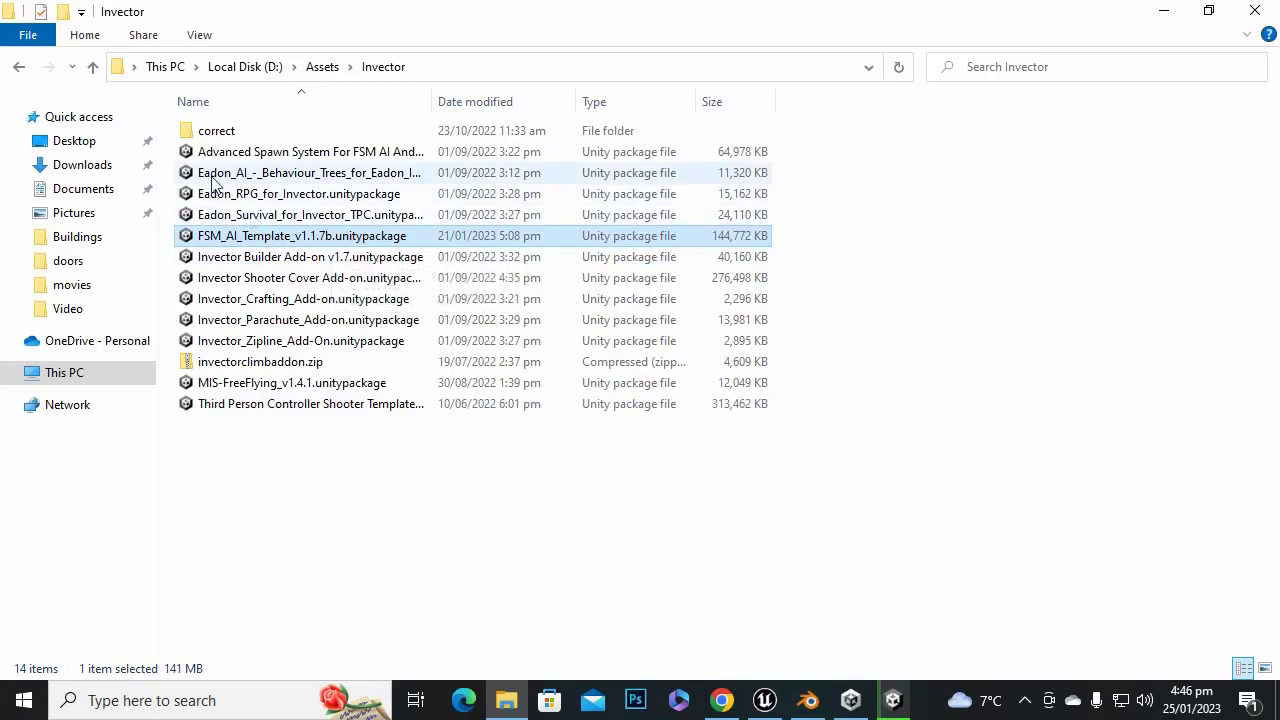
{"action": "left_click", "coordinate": [336, 284]}
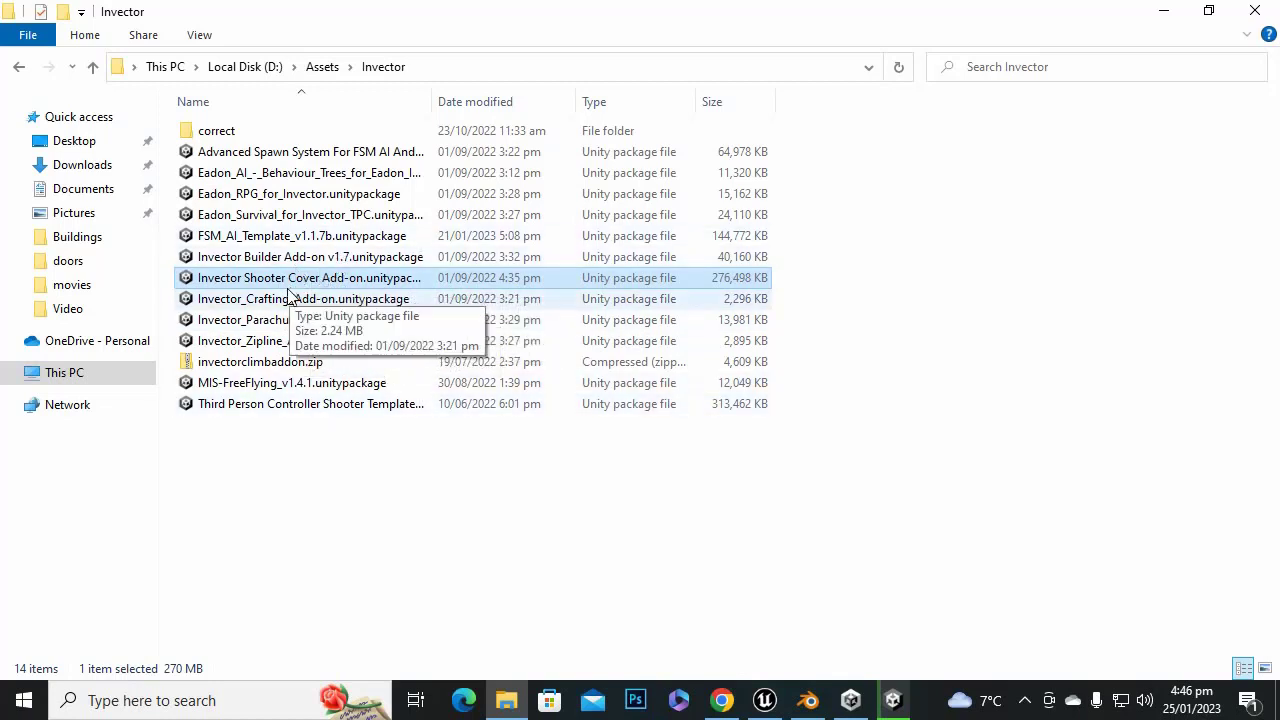
{"action": "left_click", "coordinate": [300, 468]}
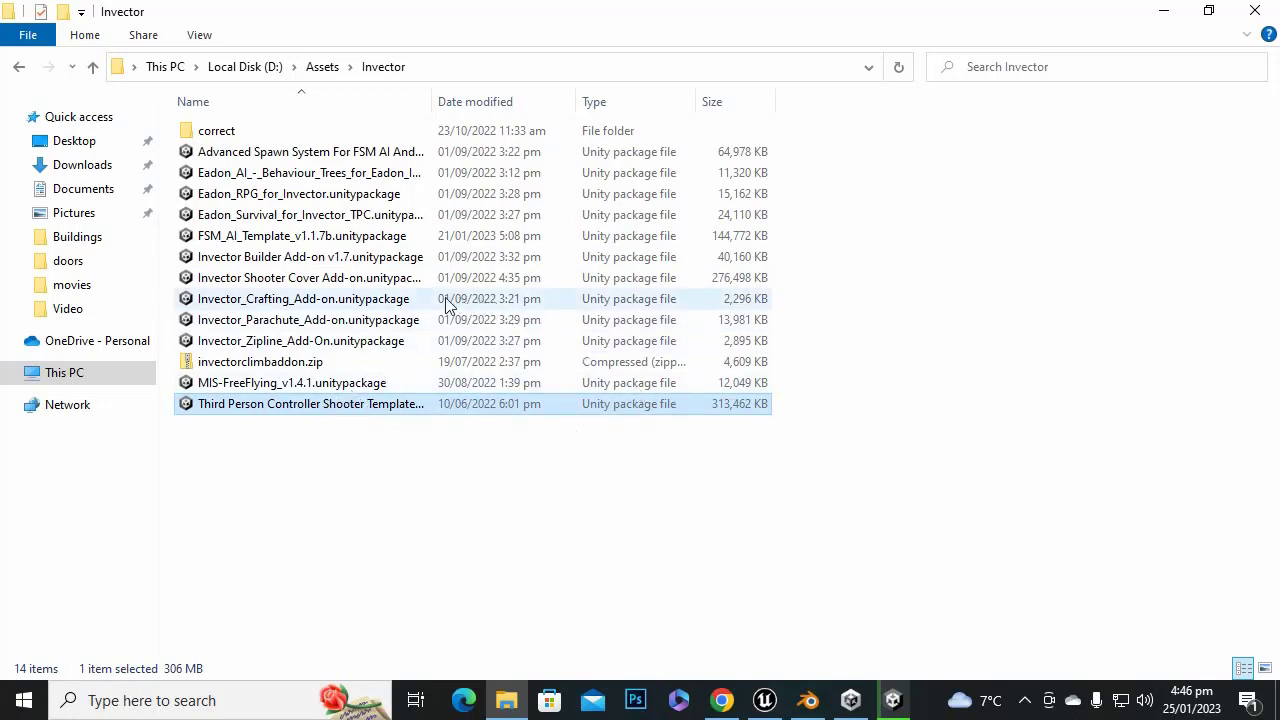
{"action": "left_click", "coordinate": [246, 281]}
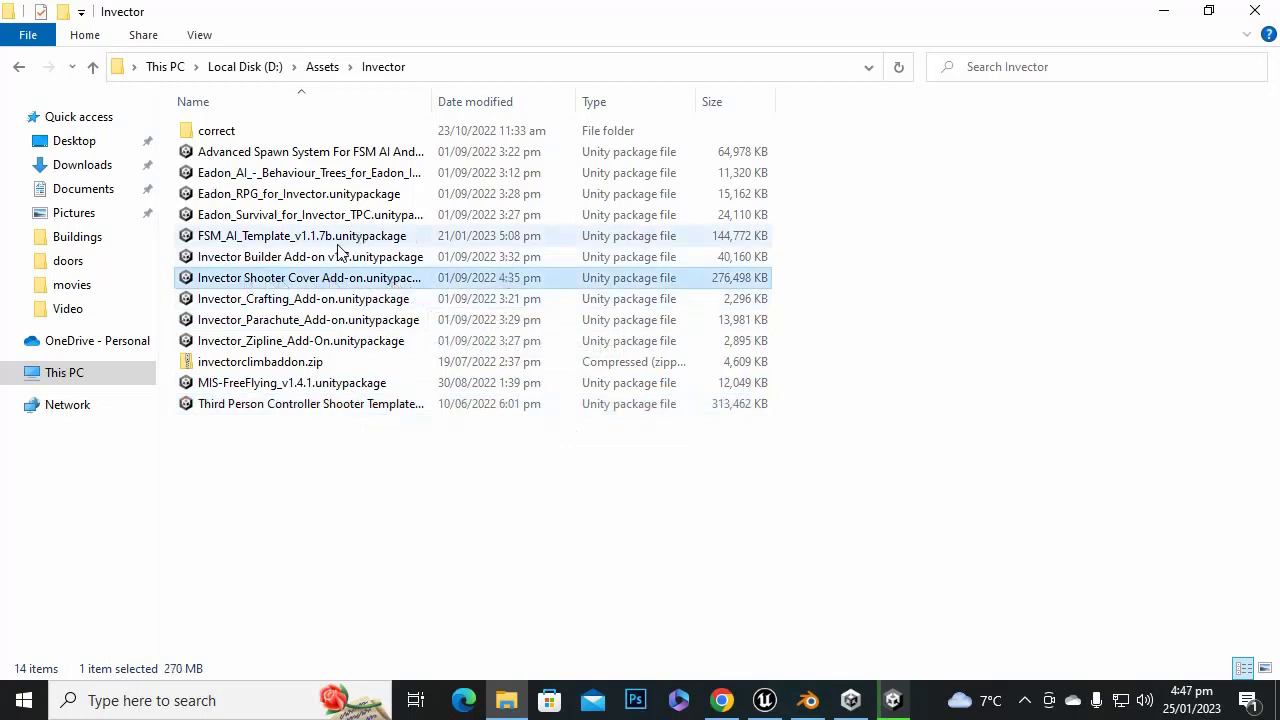
Recheck the FSM_AI_Template_v1.1.7b, Third Person Controller Shooter Template v2.6.1b and Invector Shooter Cover Add-on files in the Invector folder.
{"action": "left_click", "coordinate": [250, 245]}
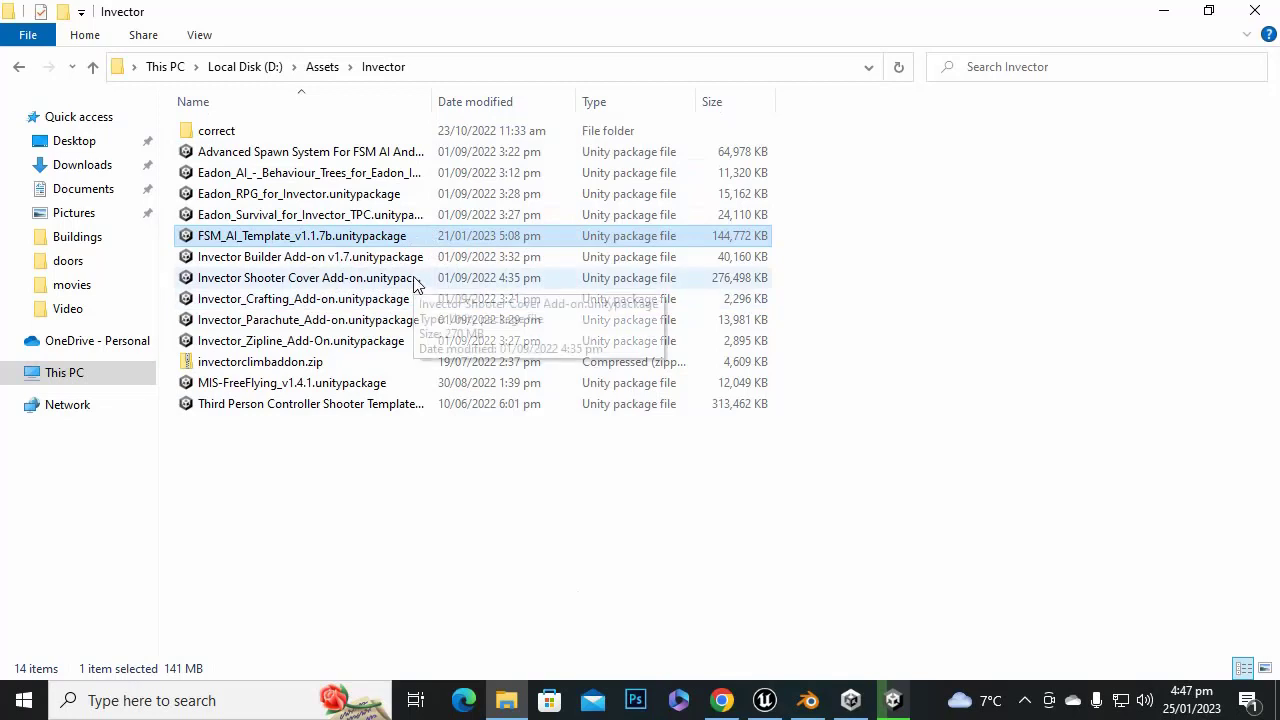
{"action": "left_click", "coordinate": [414, 523]}
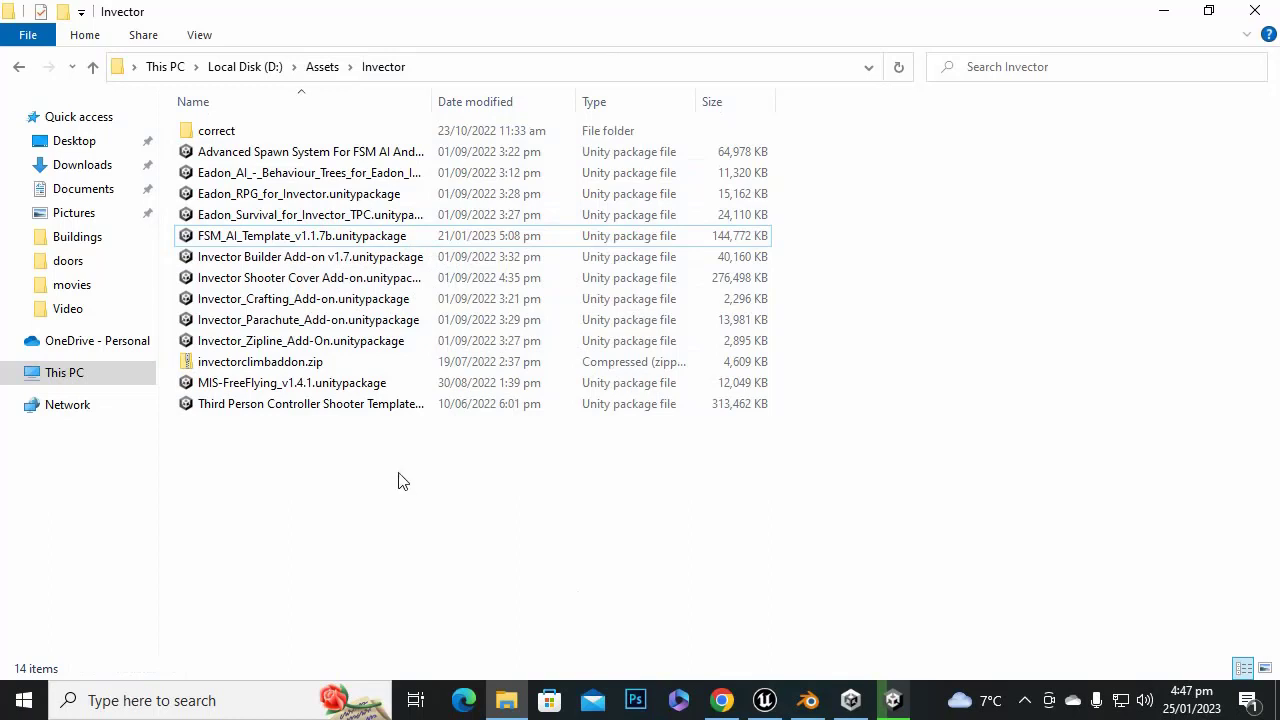
{"action": "left_click", "coordinate": [365, 403]}
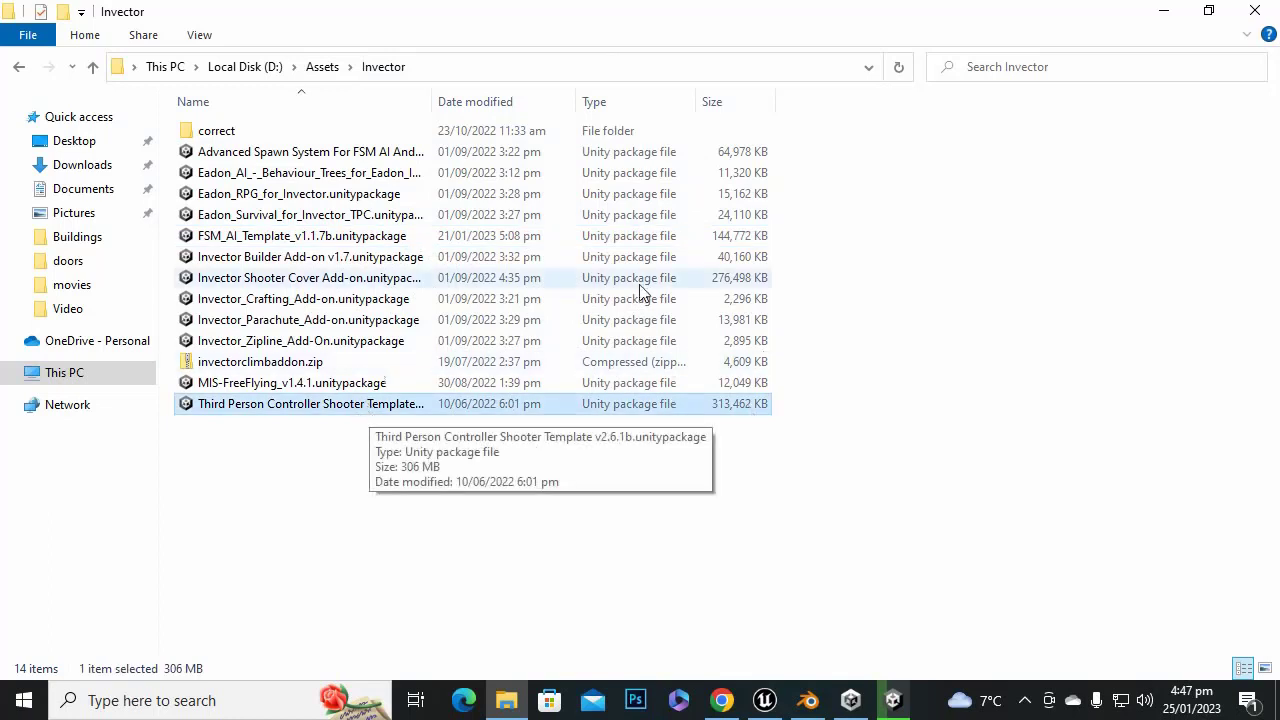
{"action": "left_click", "coordinate": [313, 279]}
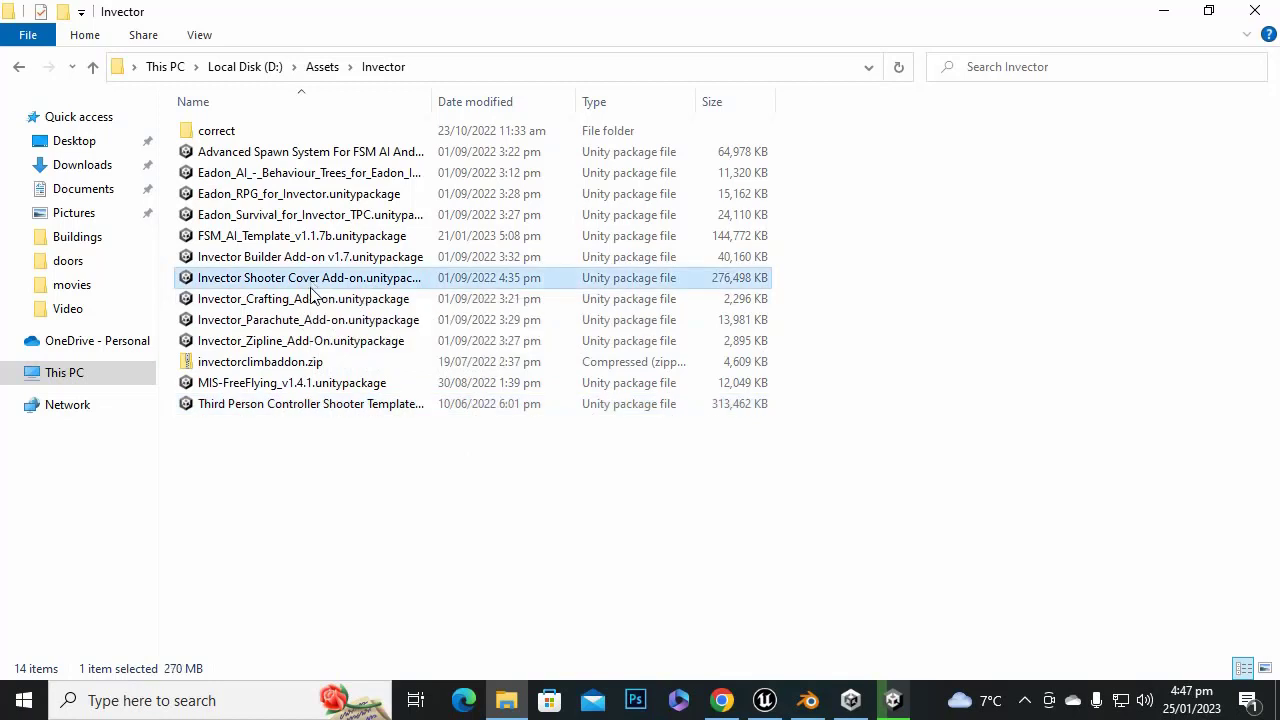
{"action": "left_click", "coordinate": [580, 518]}
{"action": "left_click", "coordinate": [329, 240]}
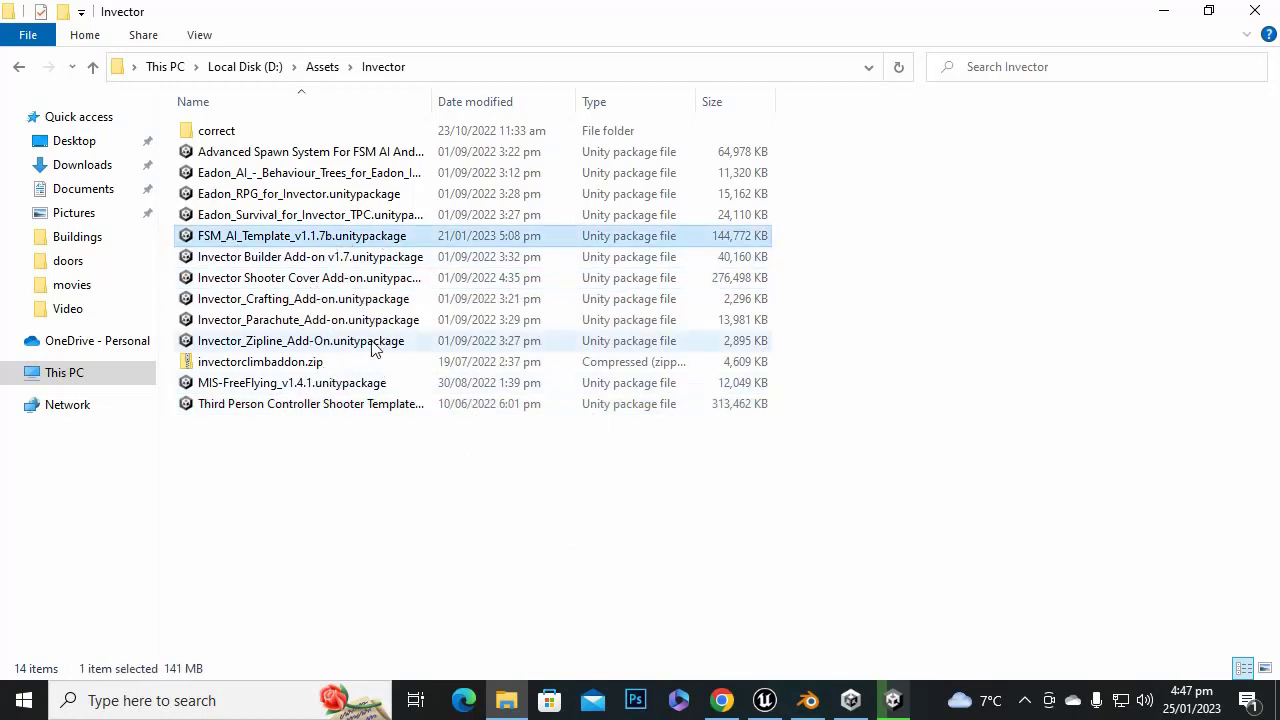
{"action": "left_click", "coordinate": [403, 497]}
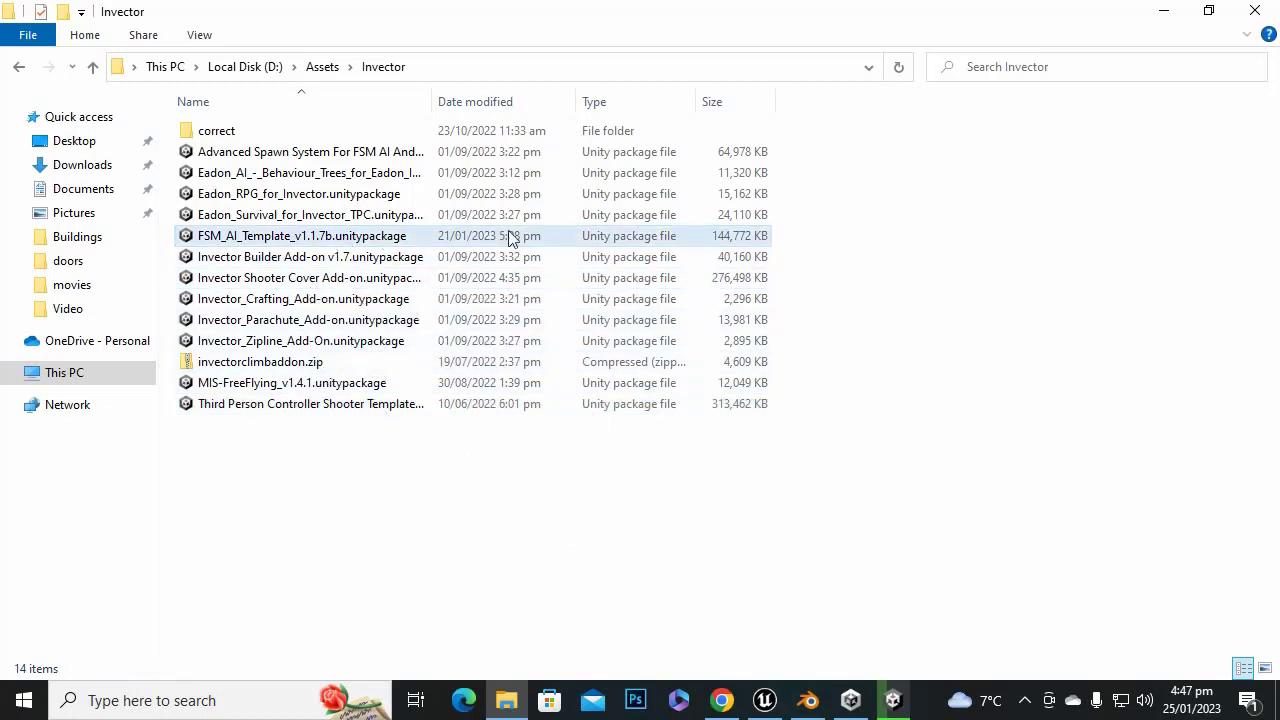
{"action": "left_click", "coordinate": [1024, 700]}
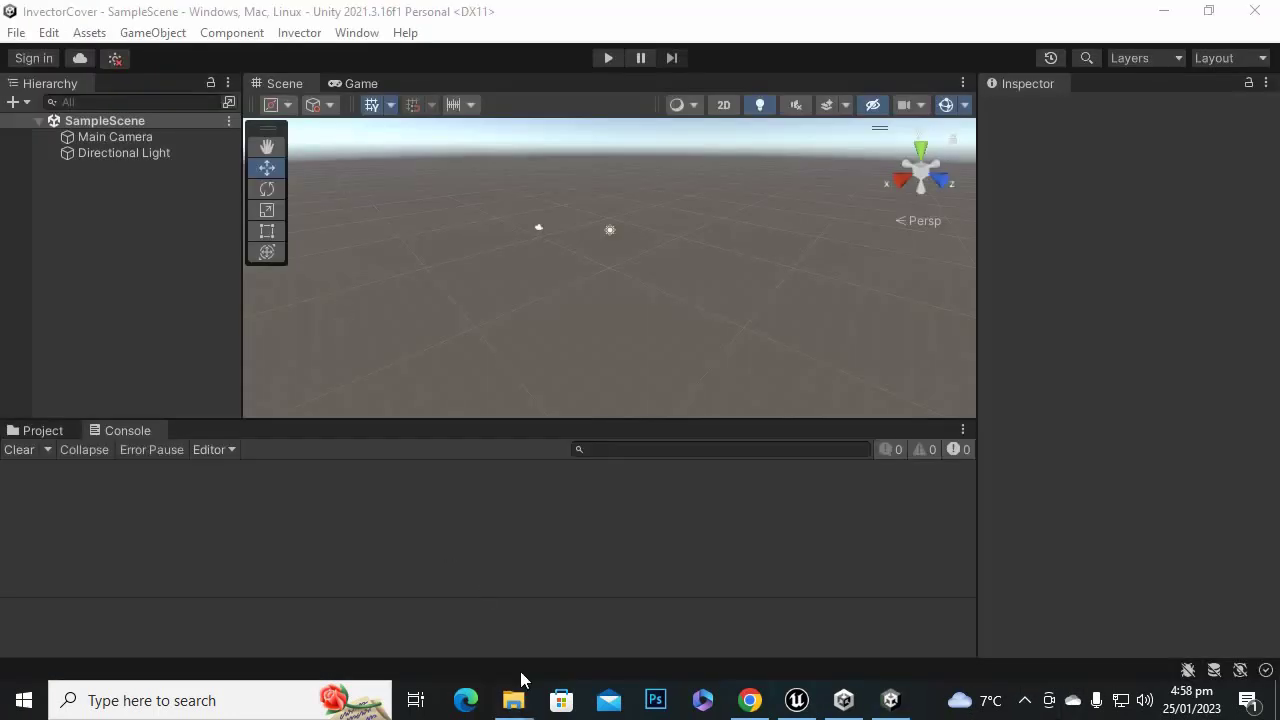
Bring FSM_AI_Template_v1.1.7b.unitypackage from the Invector folder in File Explorer into the Assets of the InvectorCover project in Unity.
{"action": "mouse_move", "coordinate": [513, 700]}
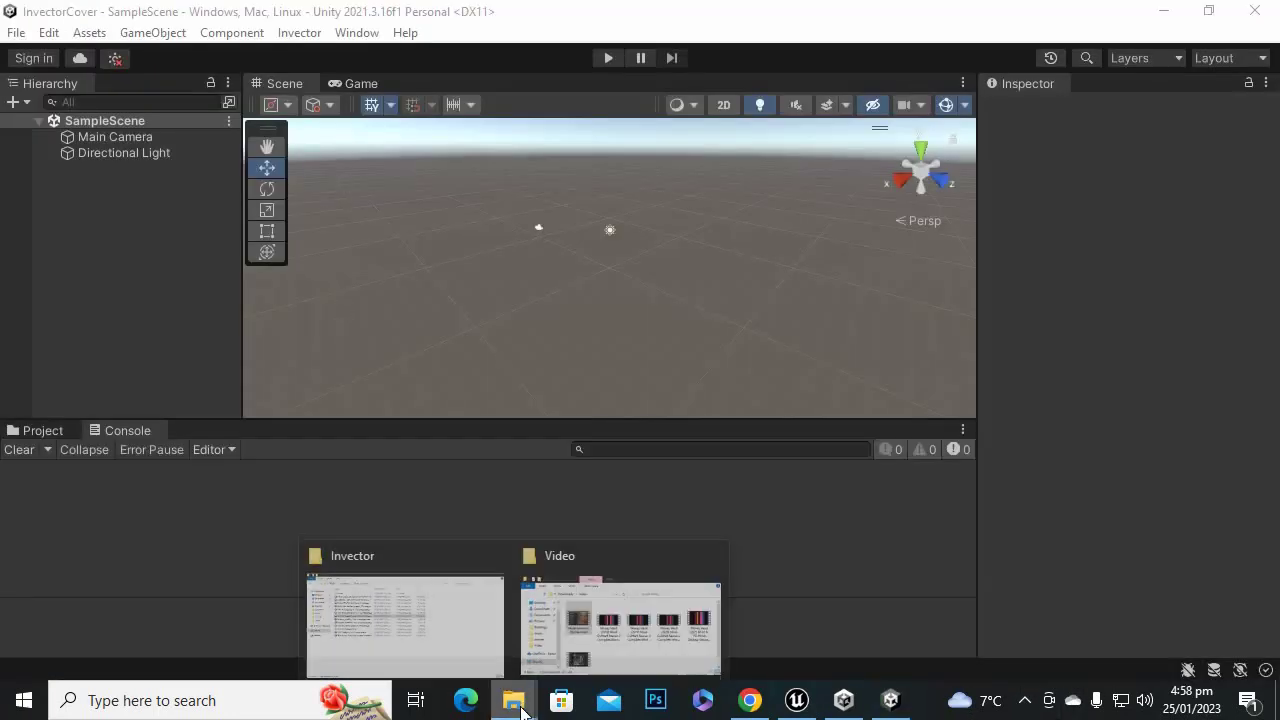
{"action": "left_click", "coordinate": [457, 571]}
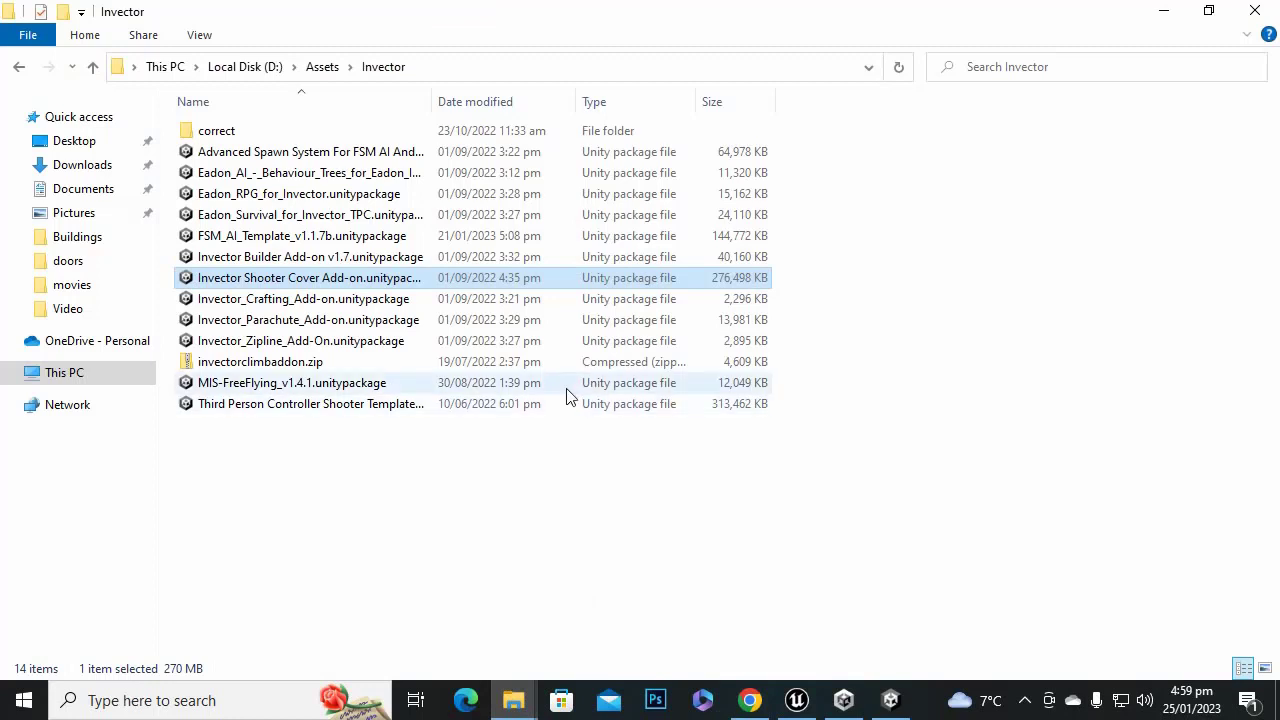
{"action": "left_click", "coordinate": [443, 495]}
{"action": "left_click", "coordinate": [318, 287]}
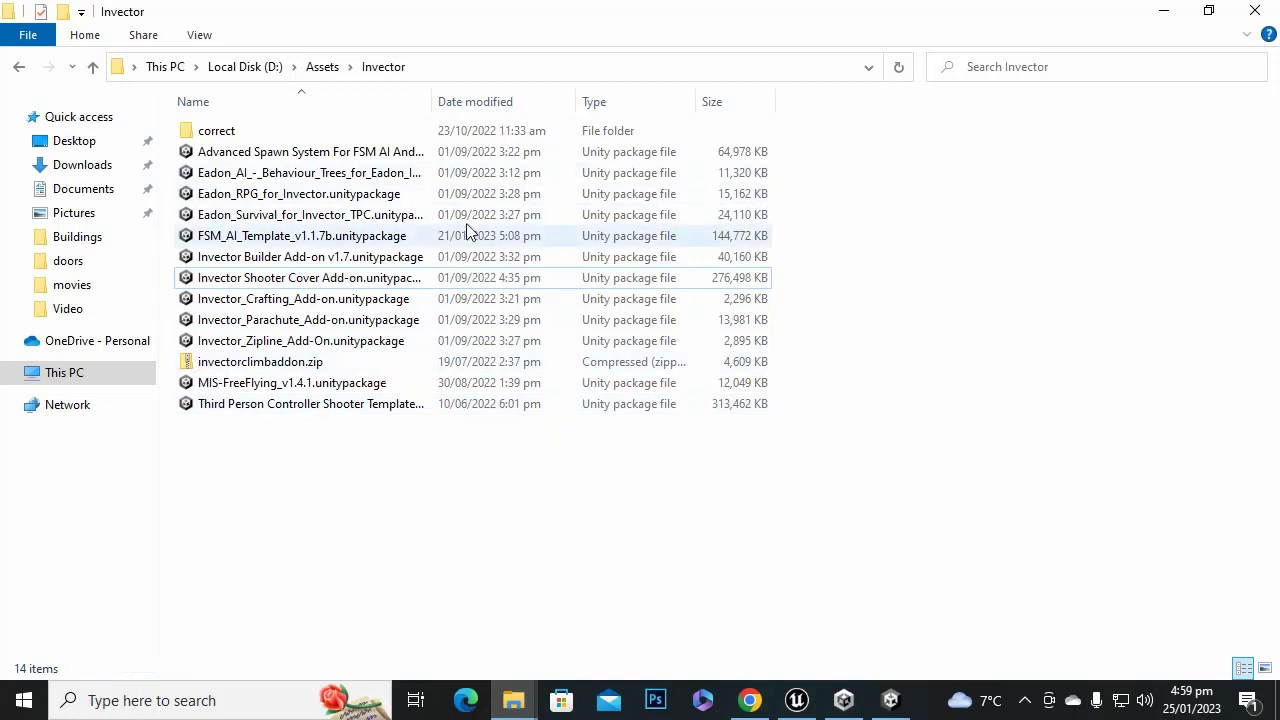
{"action": "left_click", "coordinate": [243, 240]}
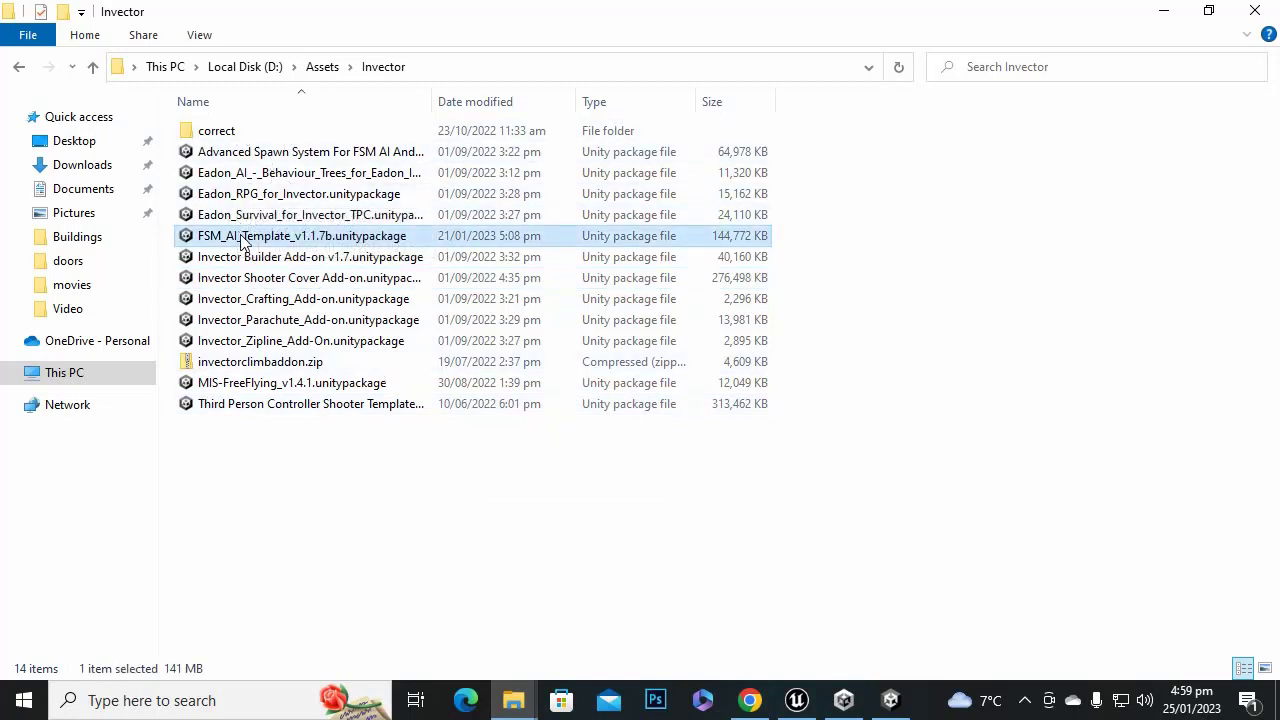
{"action": "left_click_drag", "start_coordinate": [243, 240], "coordinate": [505, 715]}
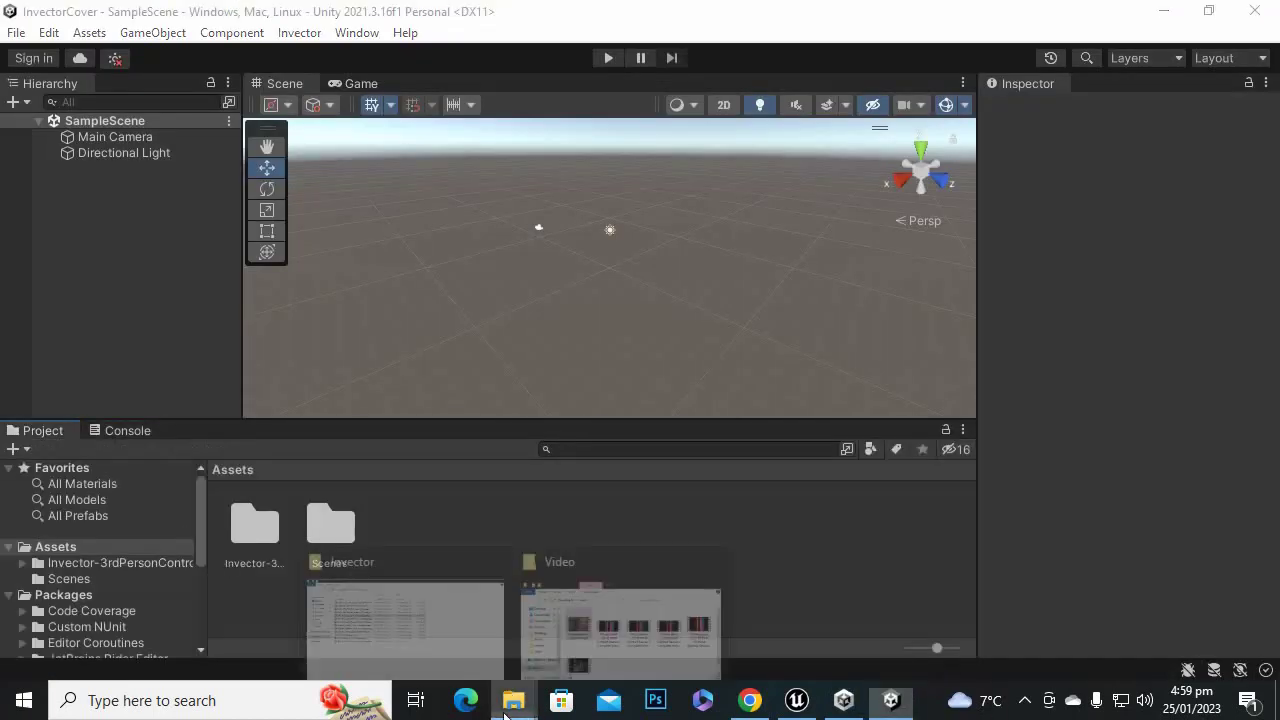
{"action": "left_click", "coordinate": [646, 623]}
{"action": "left_click", "coordinate": [512, 702]}
{"action": "left_click", "coordinate": [398, 607]}
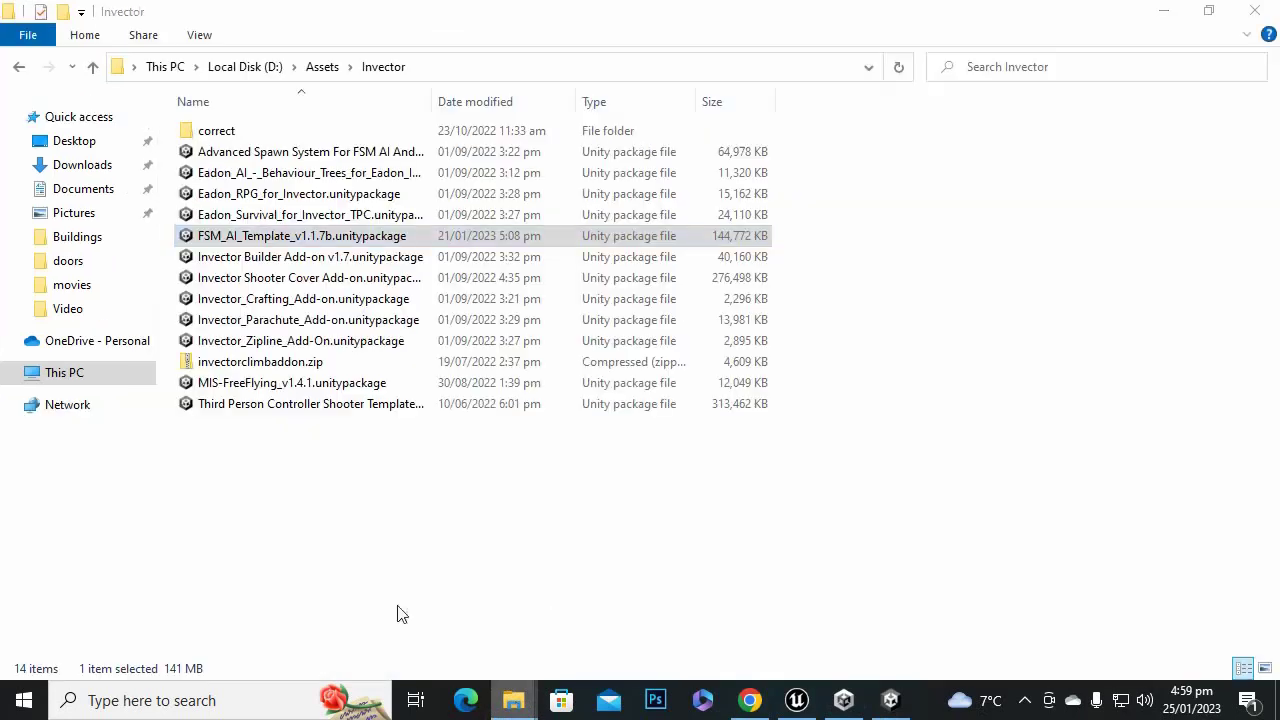
{"action": "left_click_drag", "start_coordinate": [330, 238], "coordinate": [605, 563]}
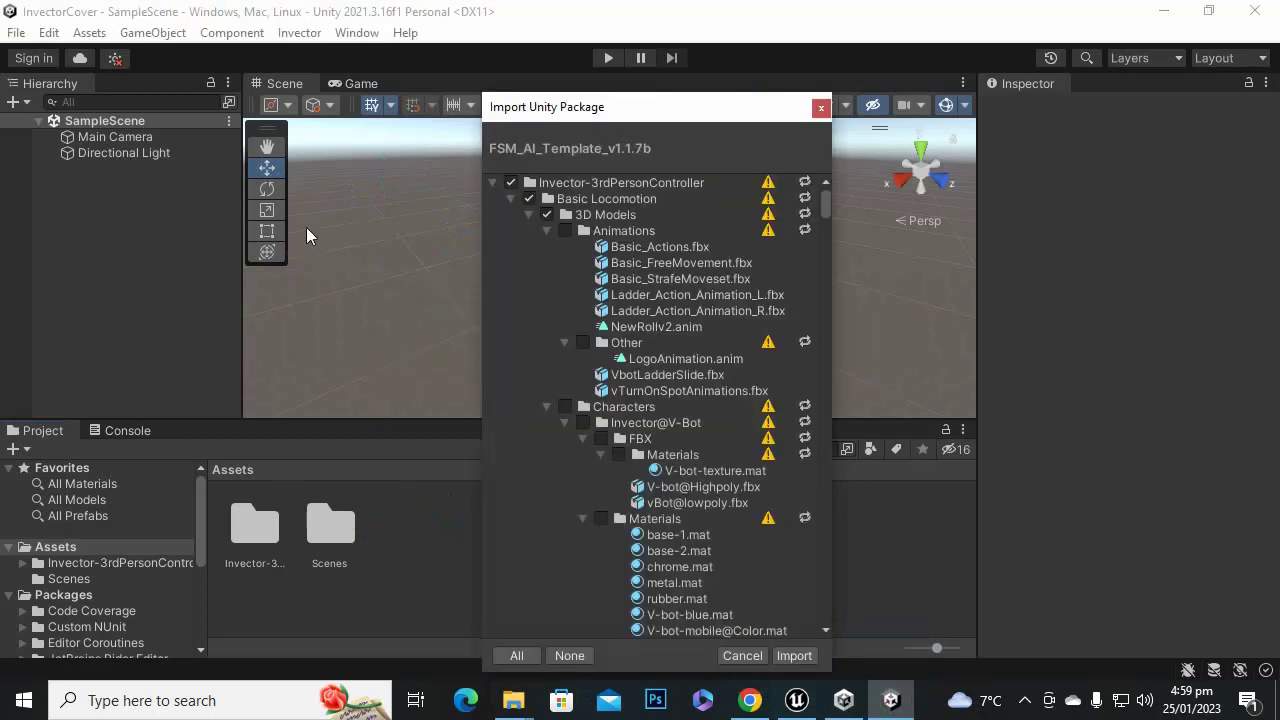
Exclude the Invector-3rdPersonController folder, import the rest of the FSM AI package and allow script updating just for these files.
{"action": "left_click_drag", "start_coordinate": [573, 110], "coordinate": [415, 92]}
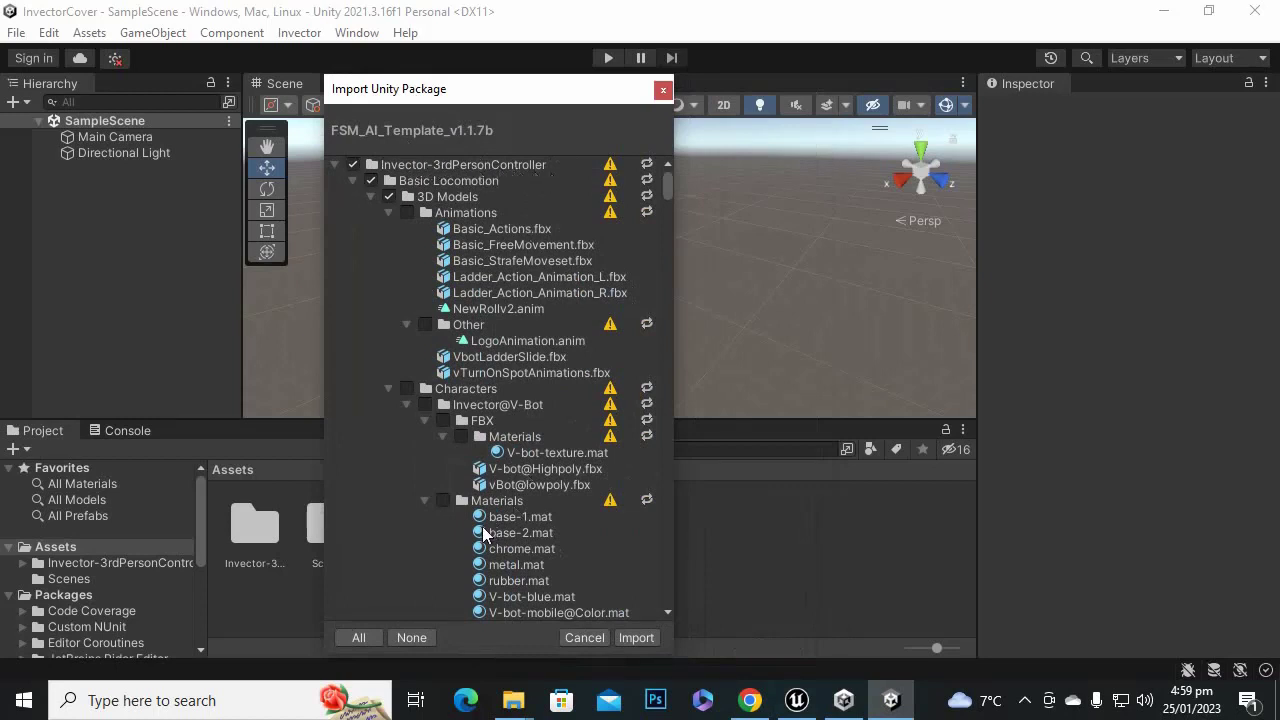
{"action": "left_click", "coordinate": [353, 165]}
{"action": "left_click", "coordinate": [336, 165]}
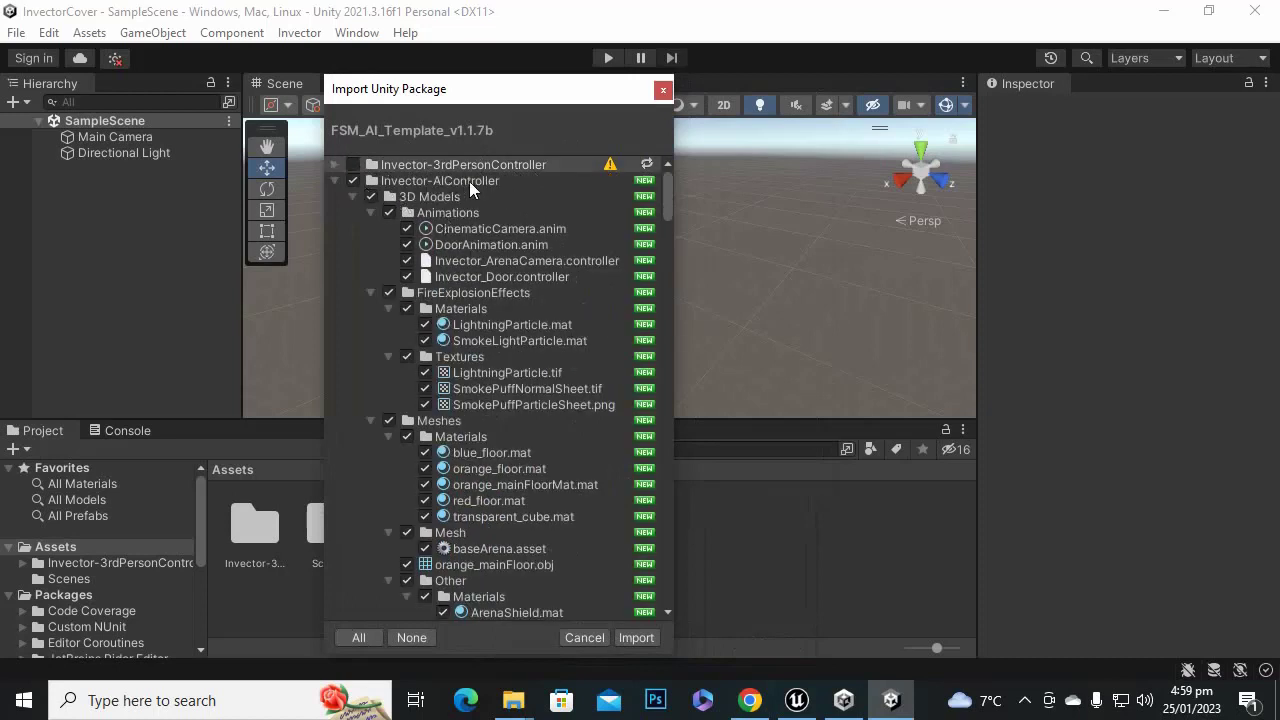
{"action": "scroll", "coordinate": [563, 595], "scroll_direction": "down", "scroll_amount": 3}
{"action": "scroll", "coordinate": [524, 429], "scroll_direction": "up", "scroll_amount": 3}
{"action": "scroll", "coordinate": [579, 513], "scroll_direction": "down", "scroll_amount": 11}
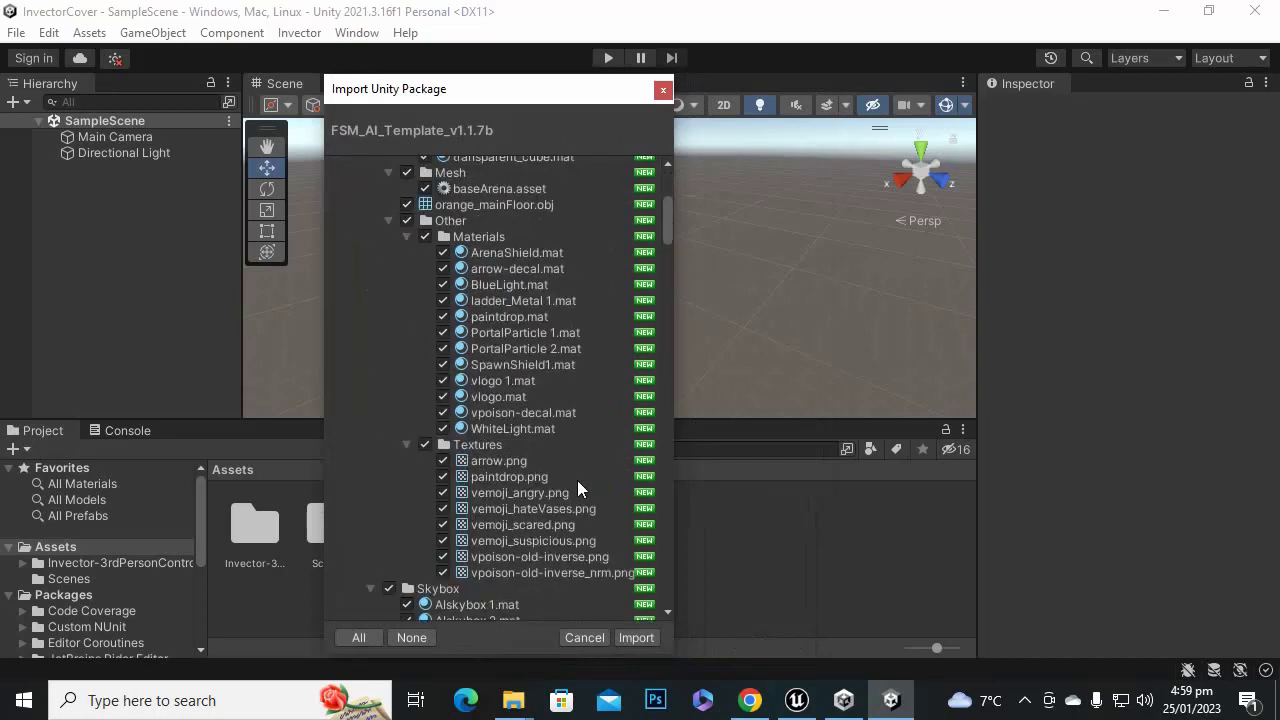
{"action": "left_click", "coordinate": [637, 638]}
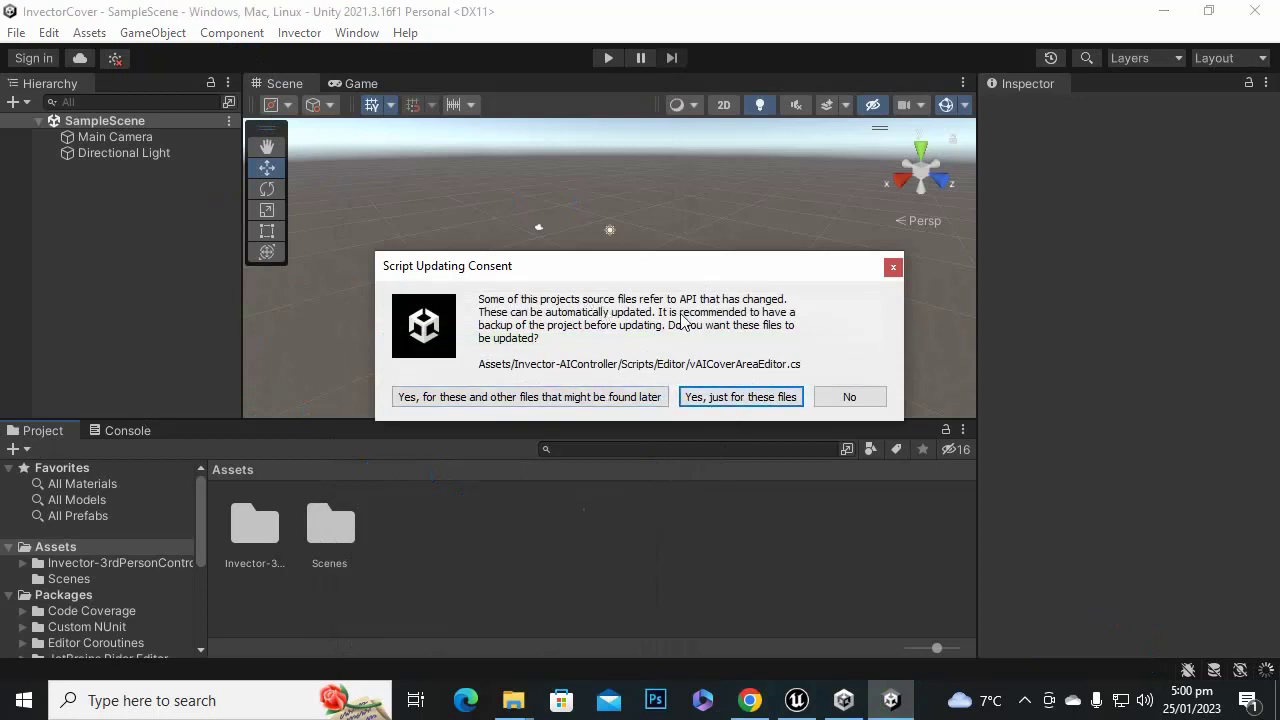
{"action": "left_click", "coordinate": [715, 398]}
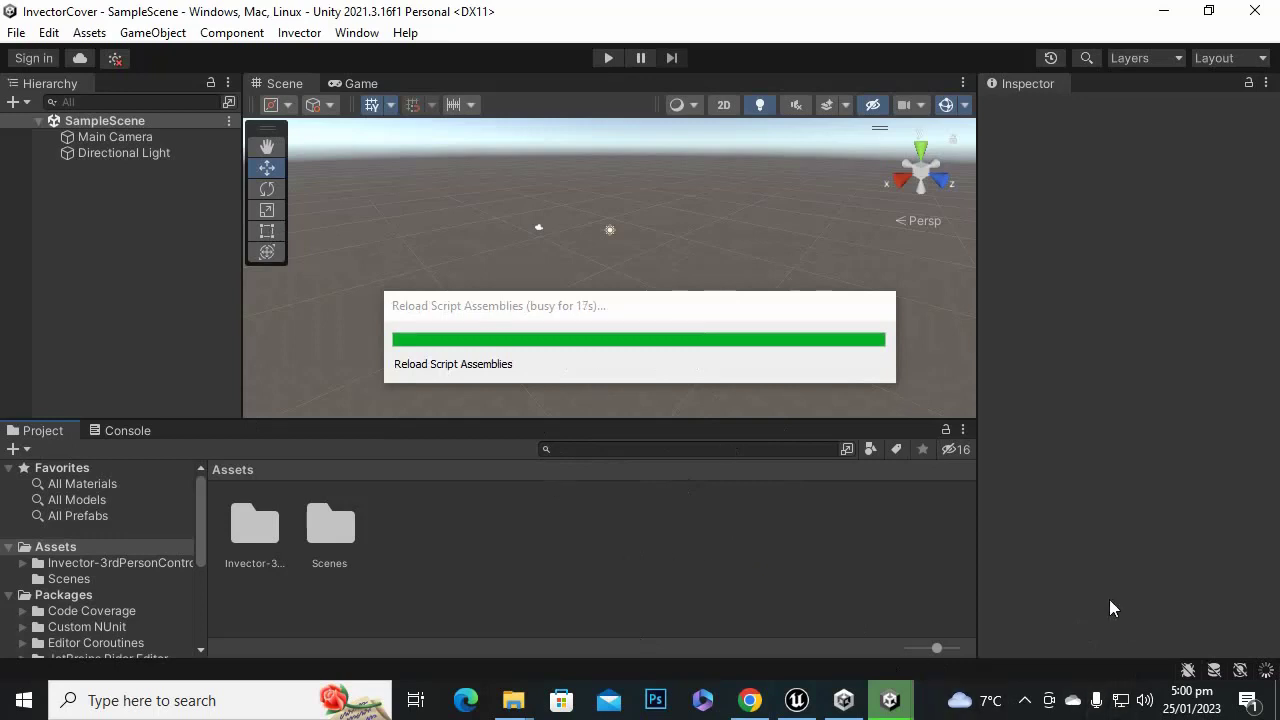
{"action": "left_click", "coordinate": [1024, 700]}
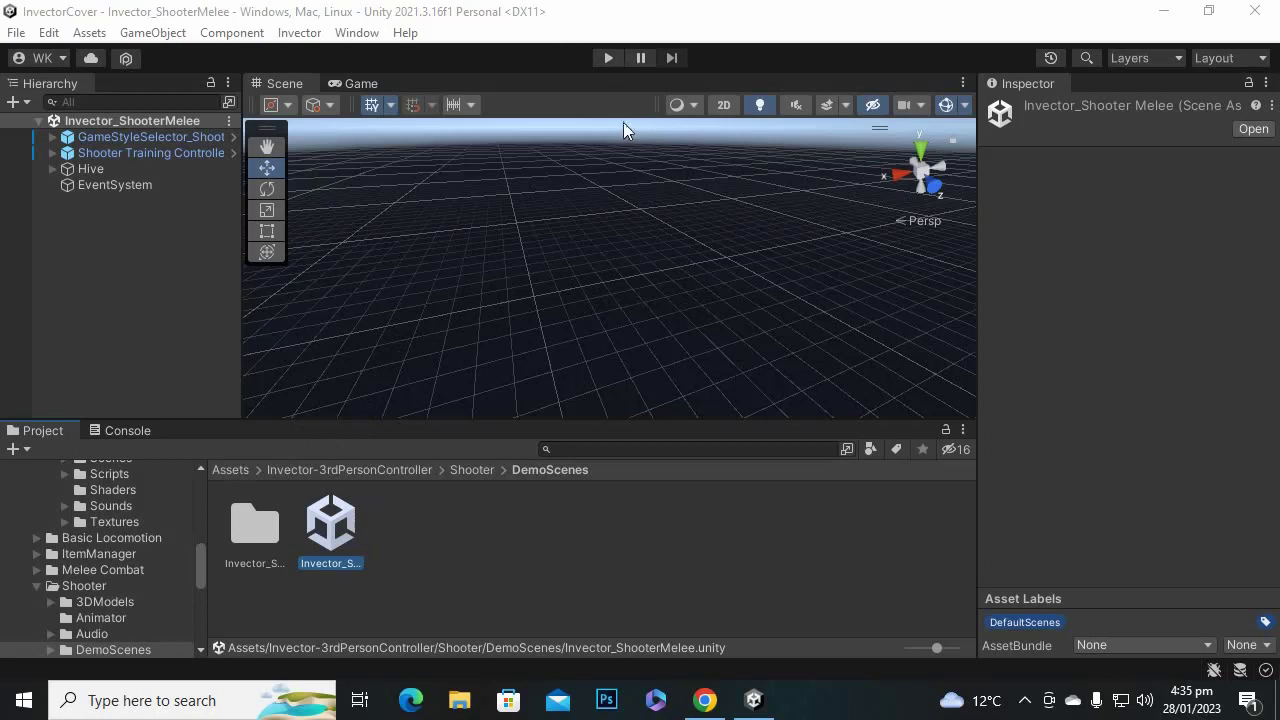
Open the Shooter Cover folder inside the Add-ons of Invector-3rdPersonController.
{"action": "left_click", "coordinate": [232, 470]}
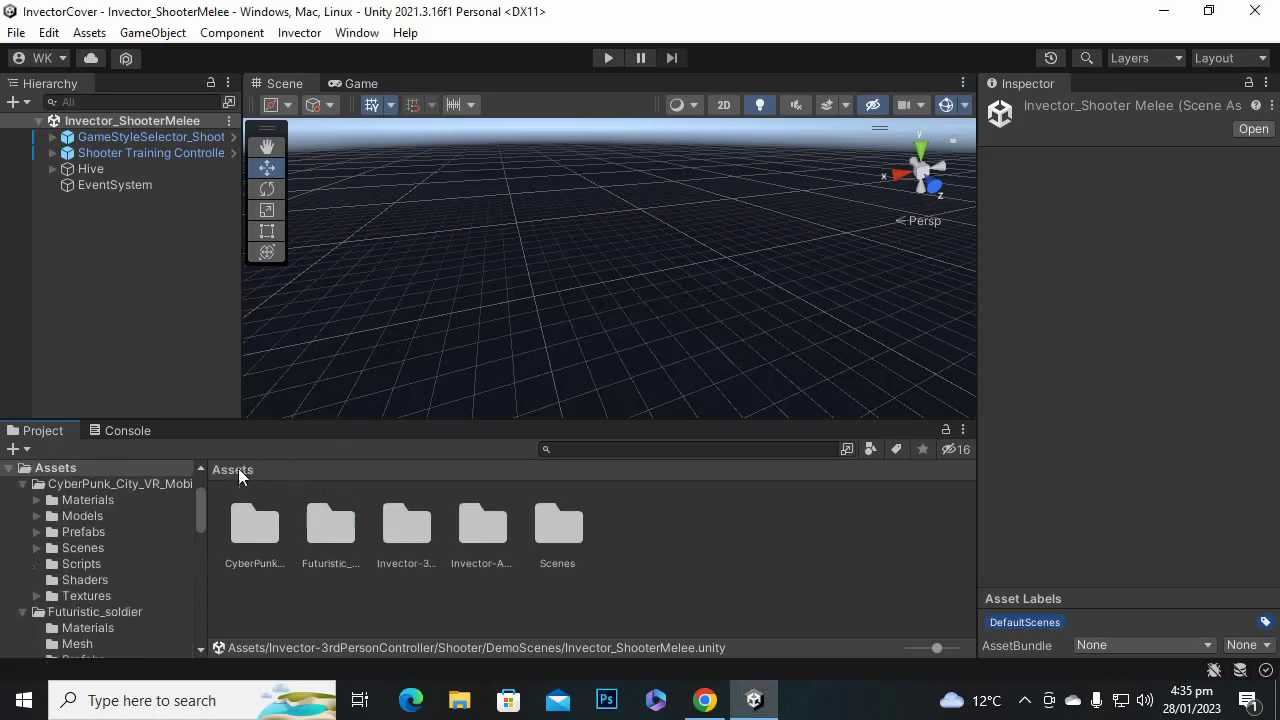
{"action": "left_click", "coordinate": [412, 530]}
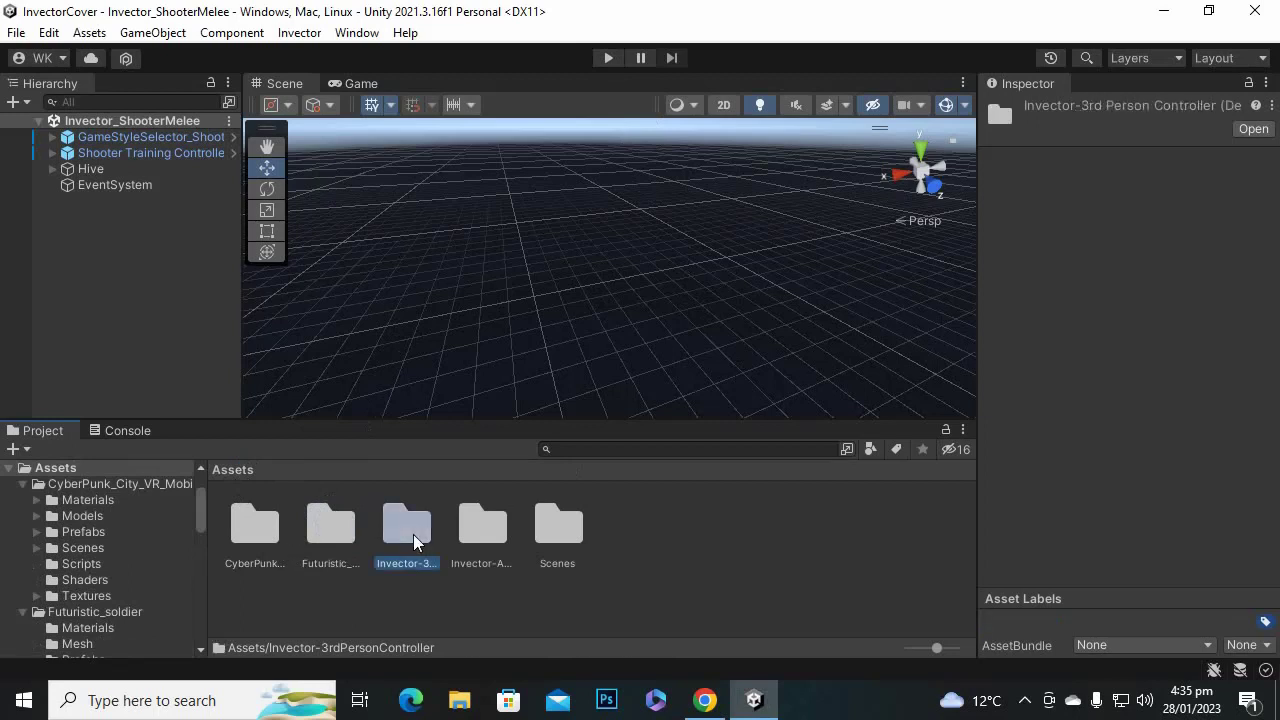
{"action": "double_click", "coordinate": [415, 544]}
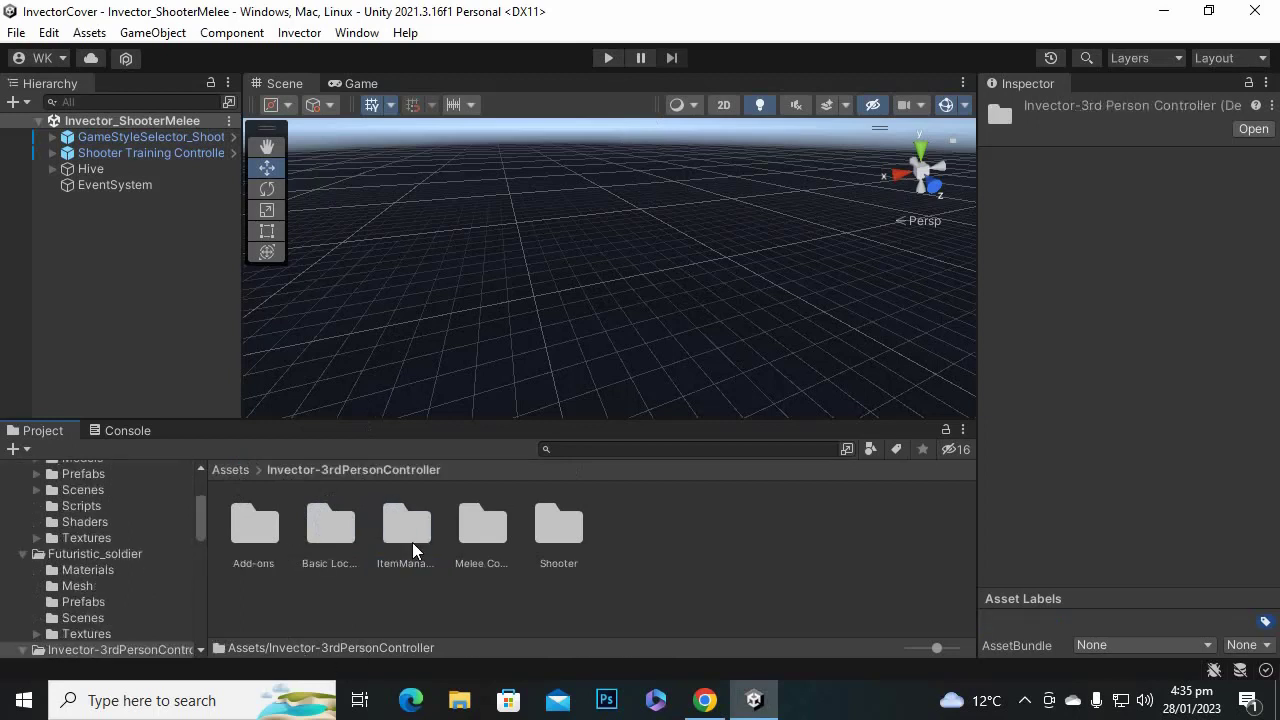
{"action": "double_click", "coordinate": [263, 530]}
{"action": "double_click", "coordinate": [262, 530]}
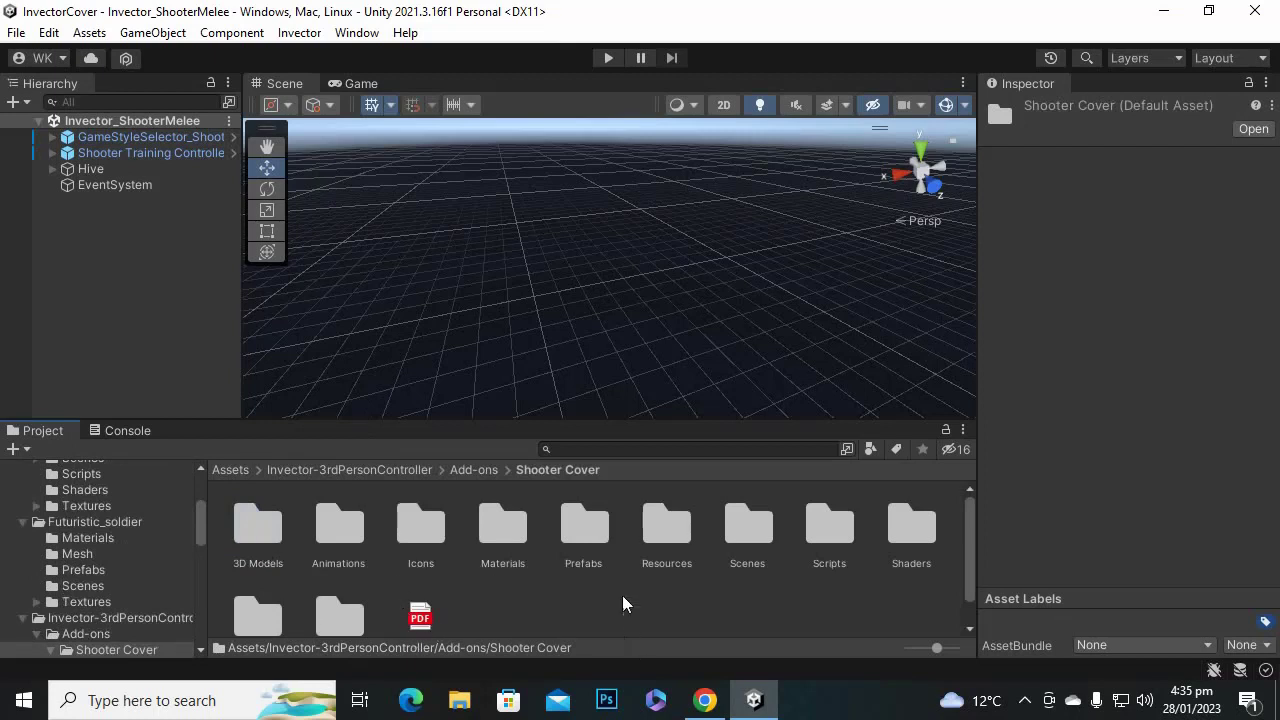
Look over the subfolders and the PDF documentation of the Shooter Cover add-on.
{"action": "scroll", "coordinate": [601, 572], "scroll_direction": "down", "scroll_amount": 1}
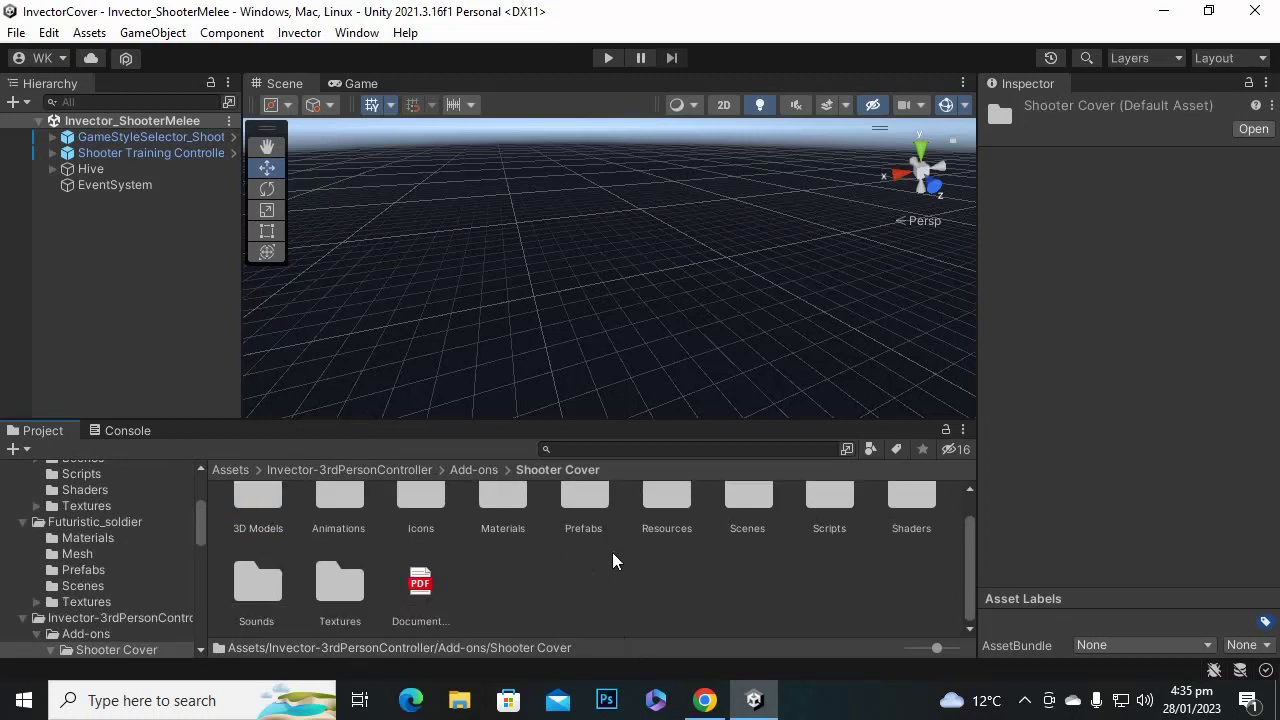
{"action": "scroll", "coordinate": [540, 620], "scroll_direction": "up", "scroll_amount": 1}
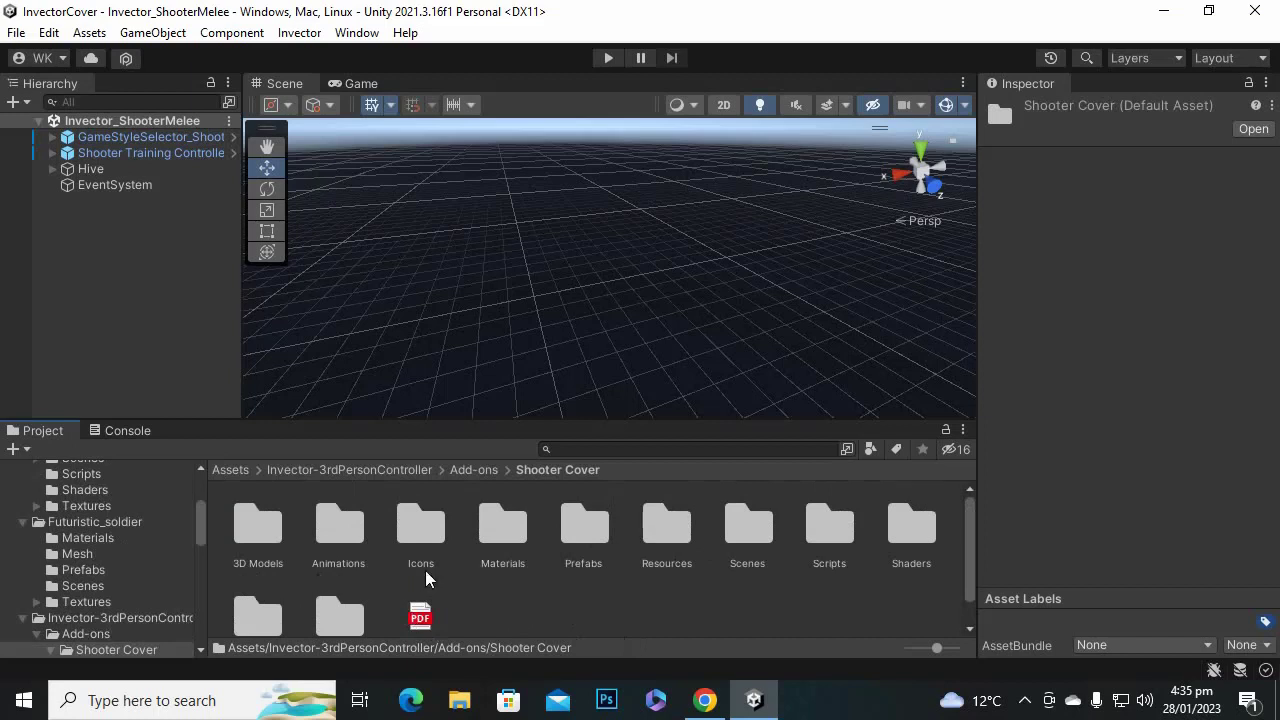
{"action": "scroll", "coordinate": [562, 592], "scroll_direction": "down", "scroll_amount": 1}
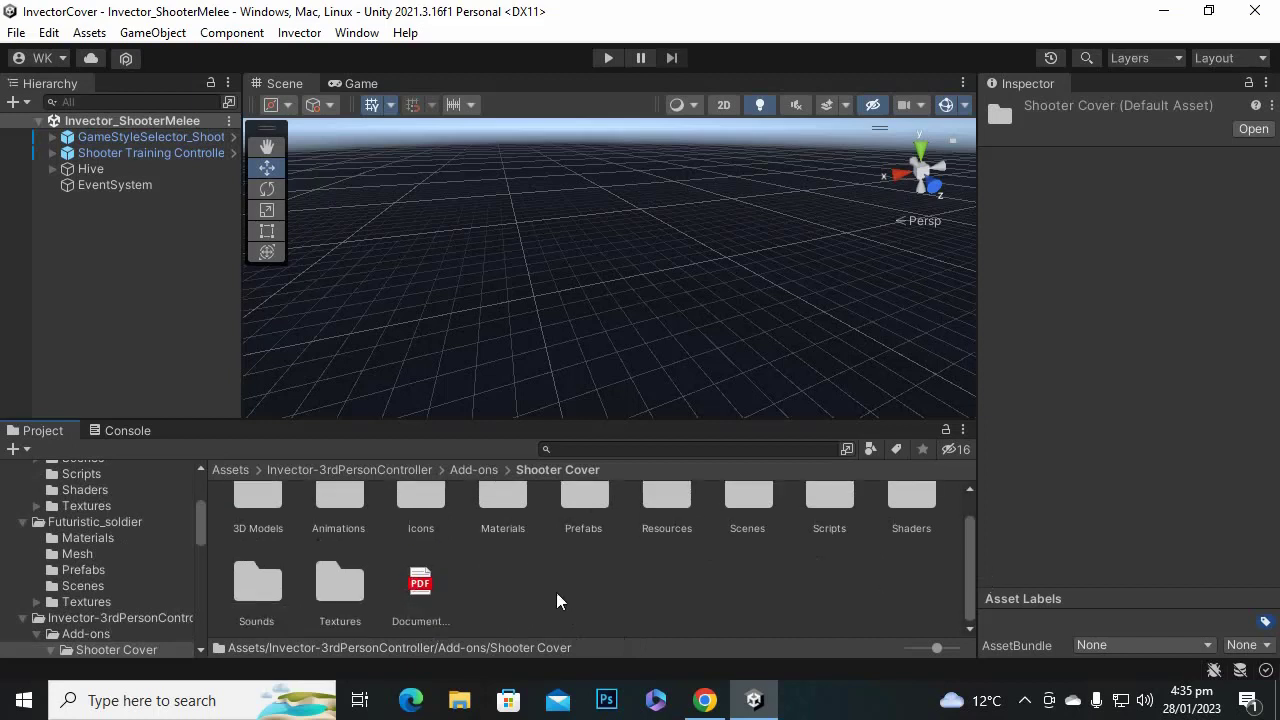
{"action": "left_click", "coordinate": [248, 572]}
{"action": "scroll", "coordinate": [862, 586], "scroll_direction": "up", "scroll_amount": 1}
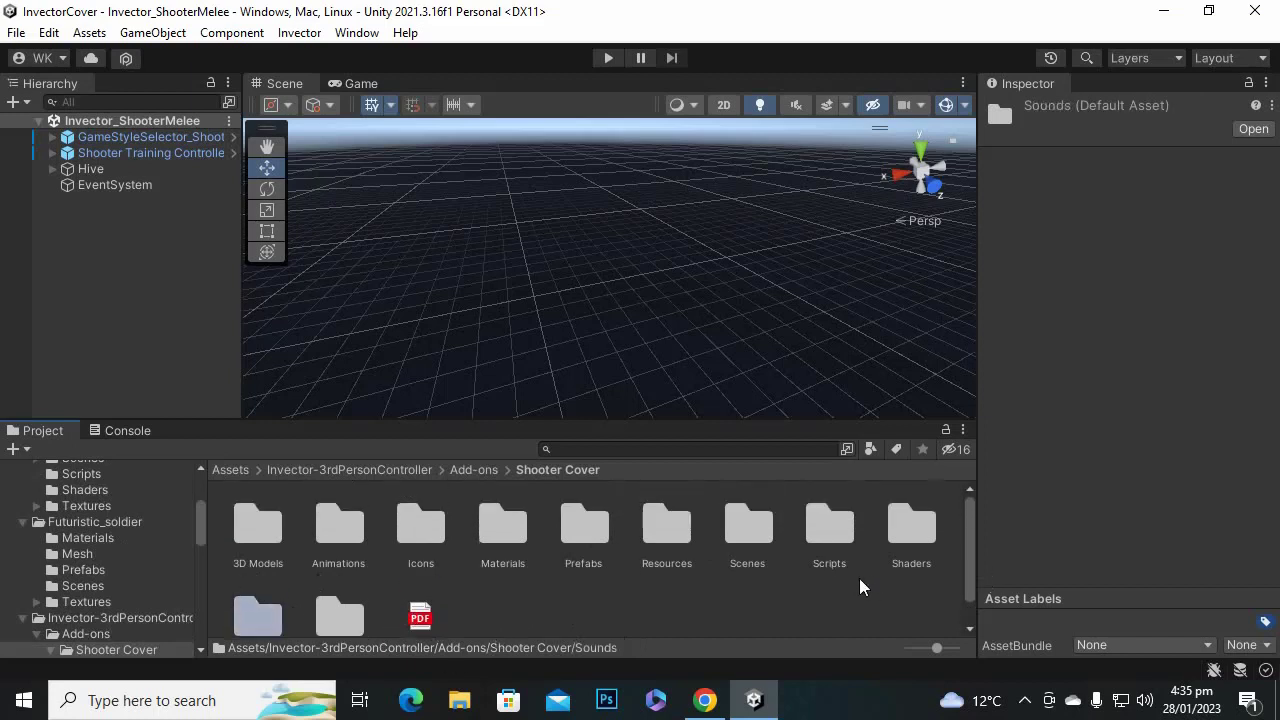
{"action": "left_click", "coordinate": [678, 530]}
{"action": "left_click", "coordinate": [508, 526]}
{"action": "left_click", "coordinate": [303, 532]}
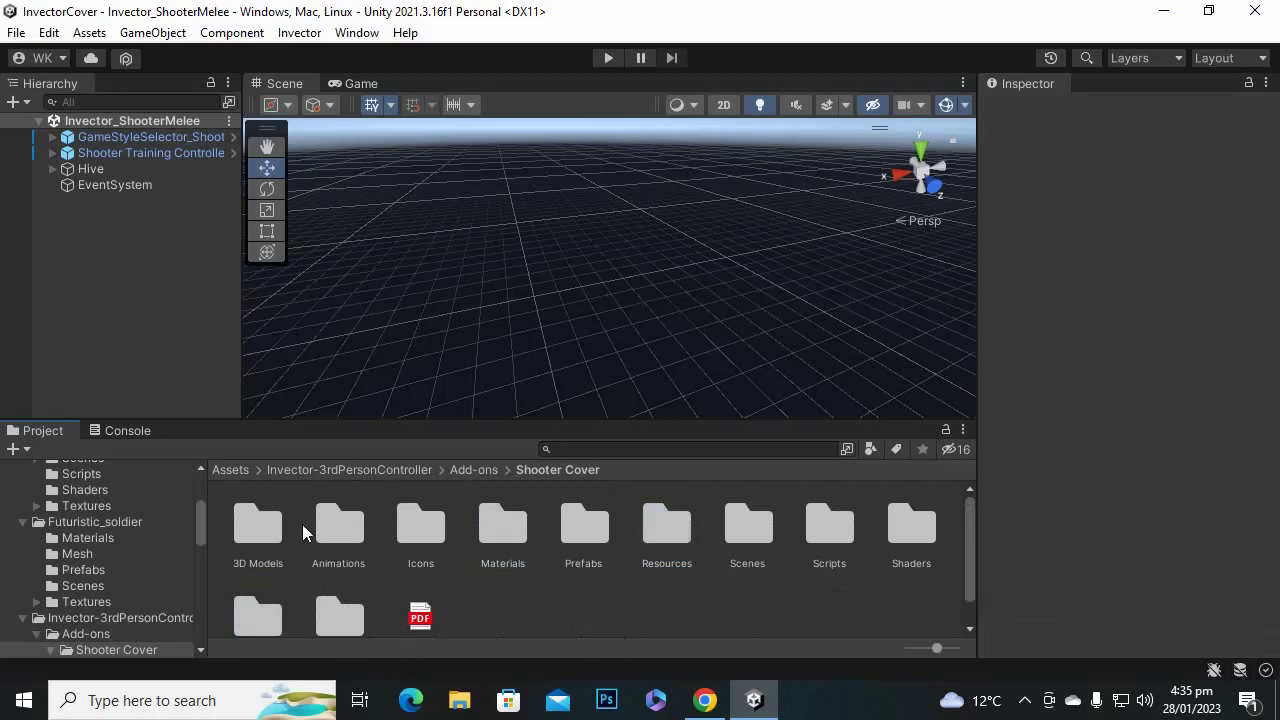
Open the ShooterCover_Examples scene from the add-on's Scenes folder.
{"action": "double_click", "coordinate": [723, 529]}
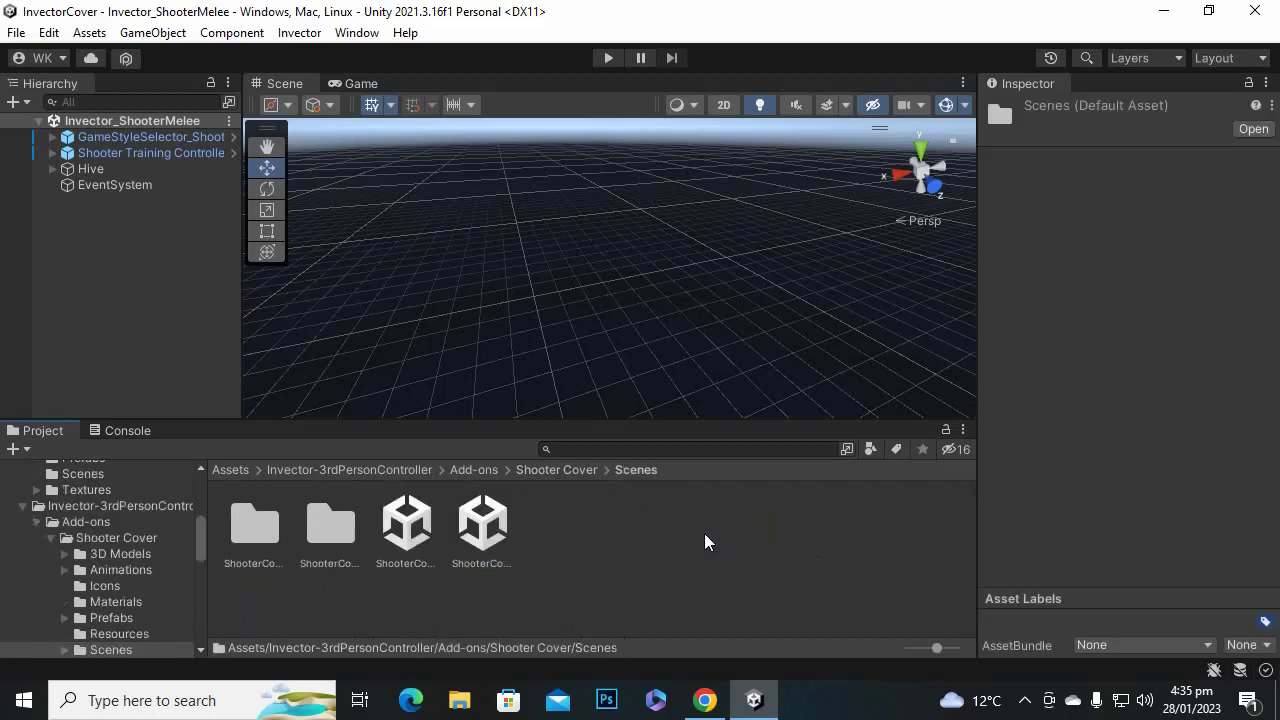
{"action": "left_click", "coordinate": [468, 522]}
{"action": "double_click", "coordinate": [466, 520]}
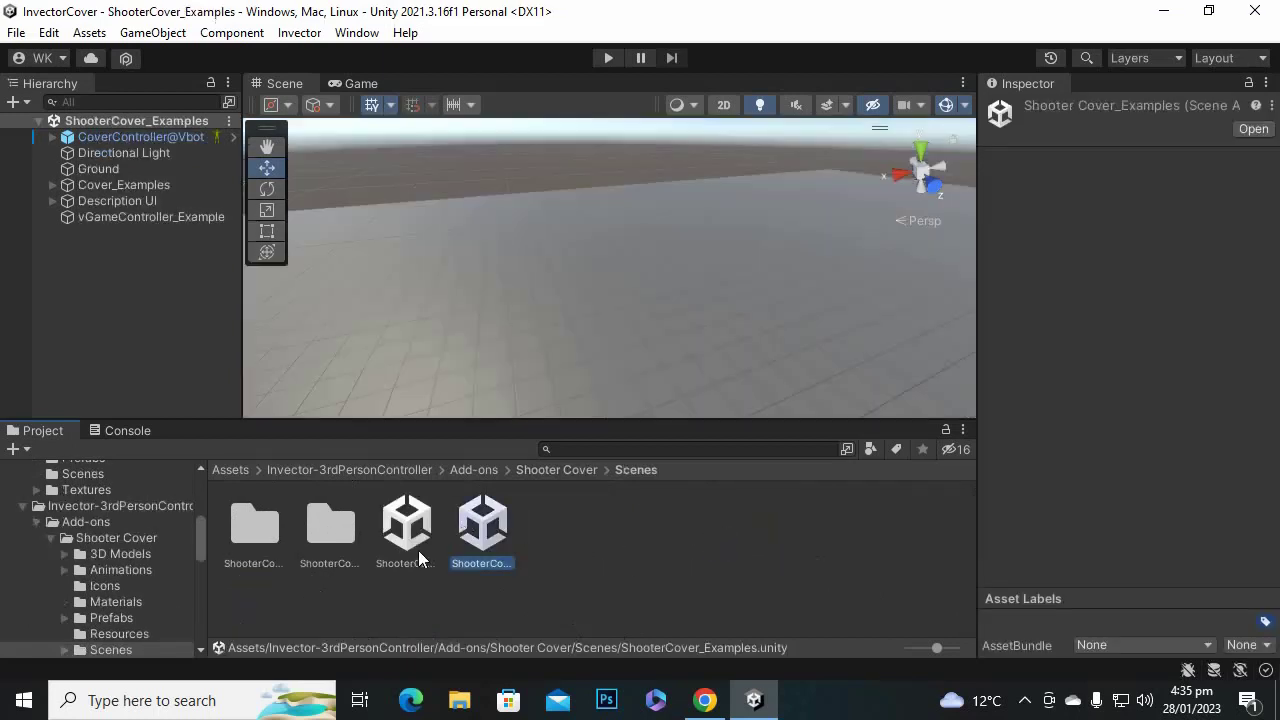
Start play mode in the ShooterCover_Examples scene and run the character past the cover props to the pink wall cover.
{"action": "left_click", "coordinate": [604, 60]}
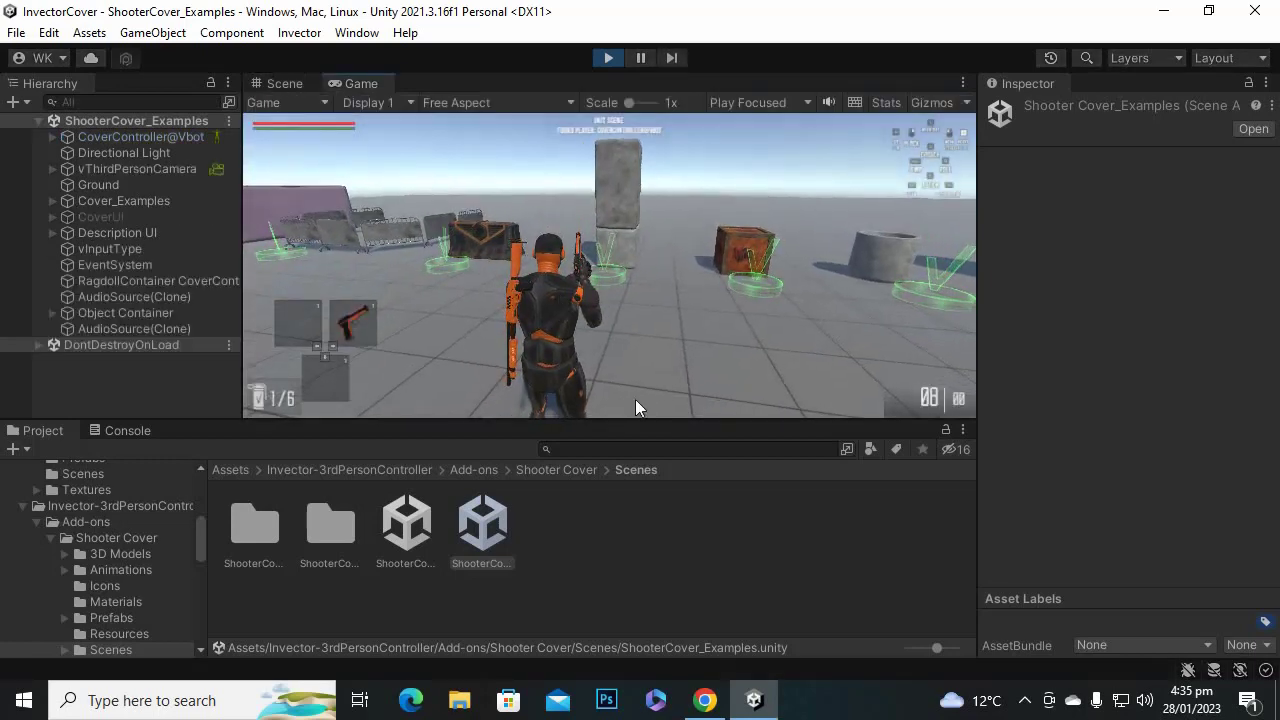
{"action": "key", "text": "a"}
{"action": "key", "text": "d"}
{"action": "right_click", "coordinate": [714, 351]}
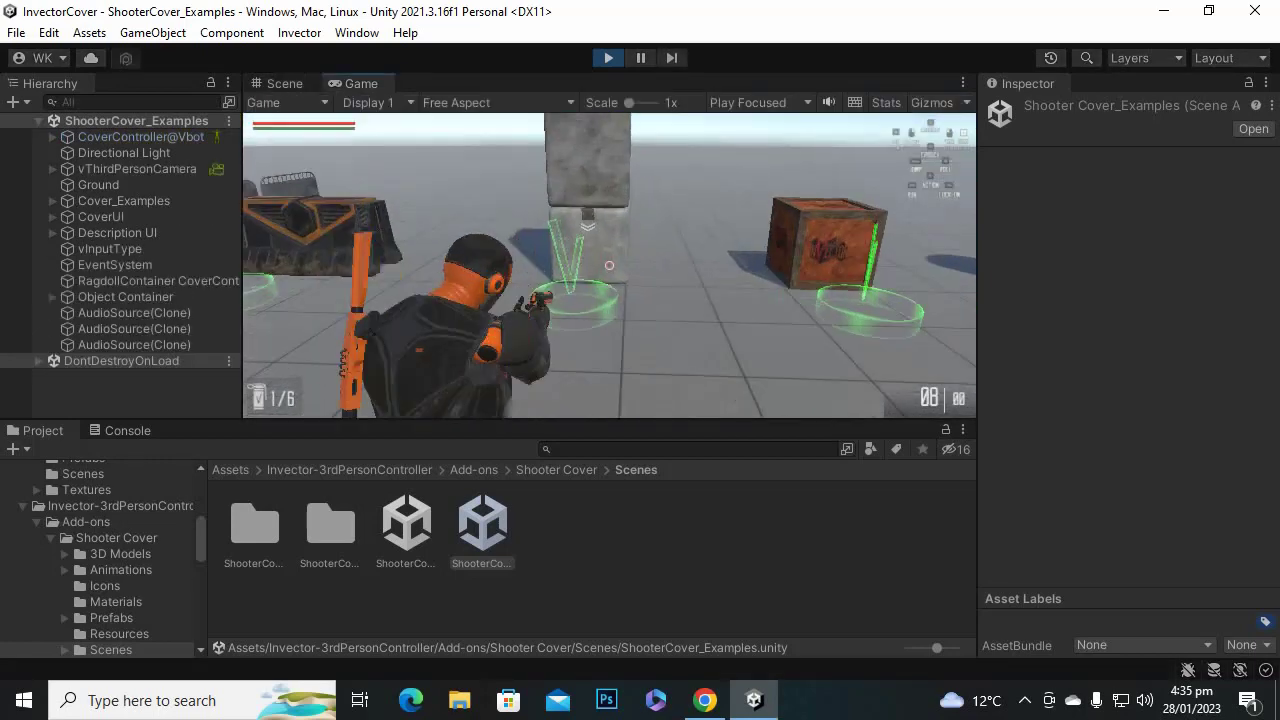
{"action": "key", "text": "w"}
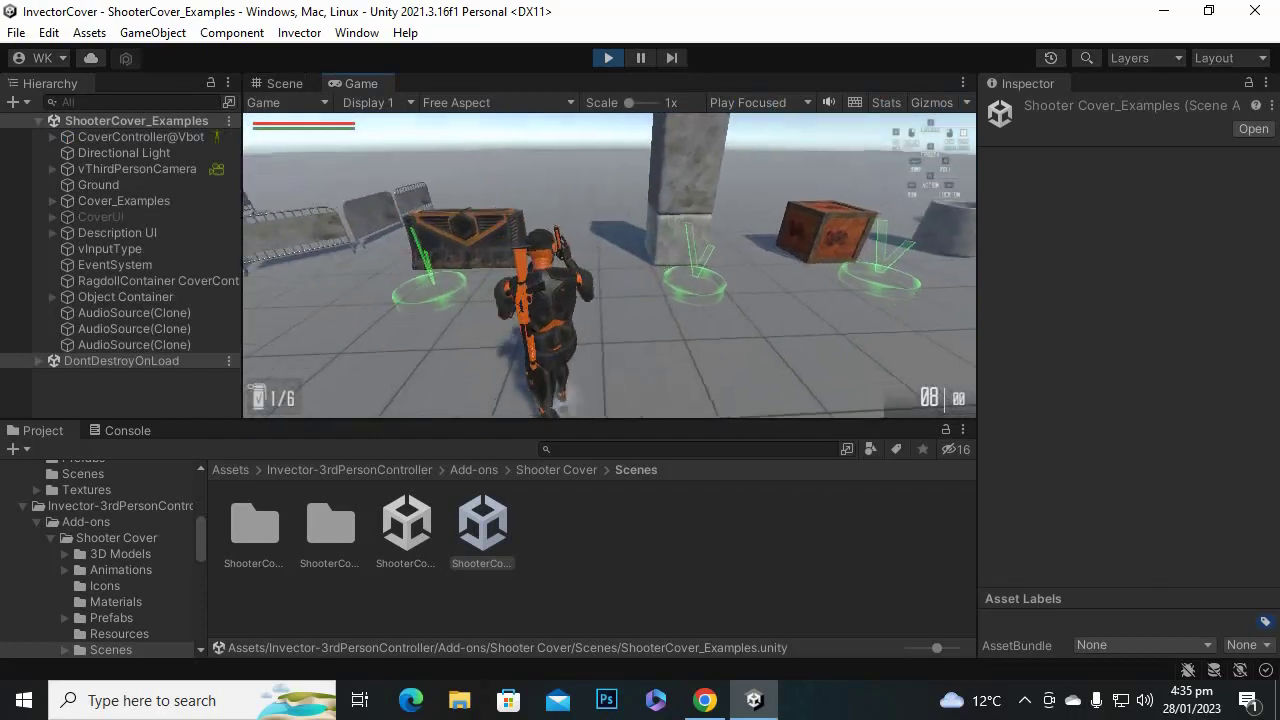
{"action": "key", "text": "w"}
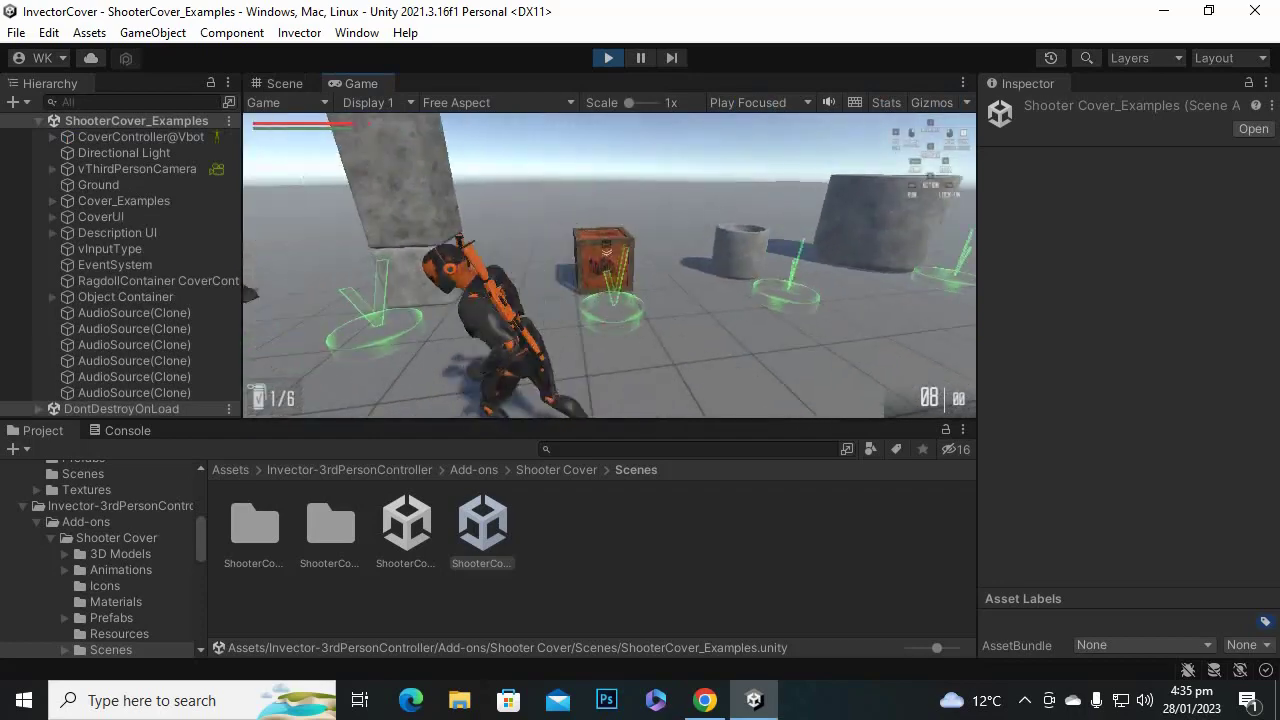
{"action": "key", "text": "w"}
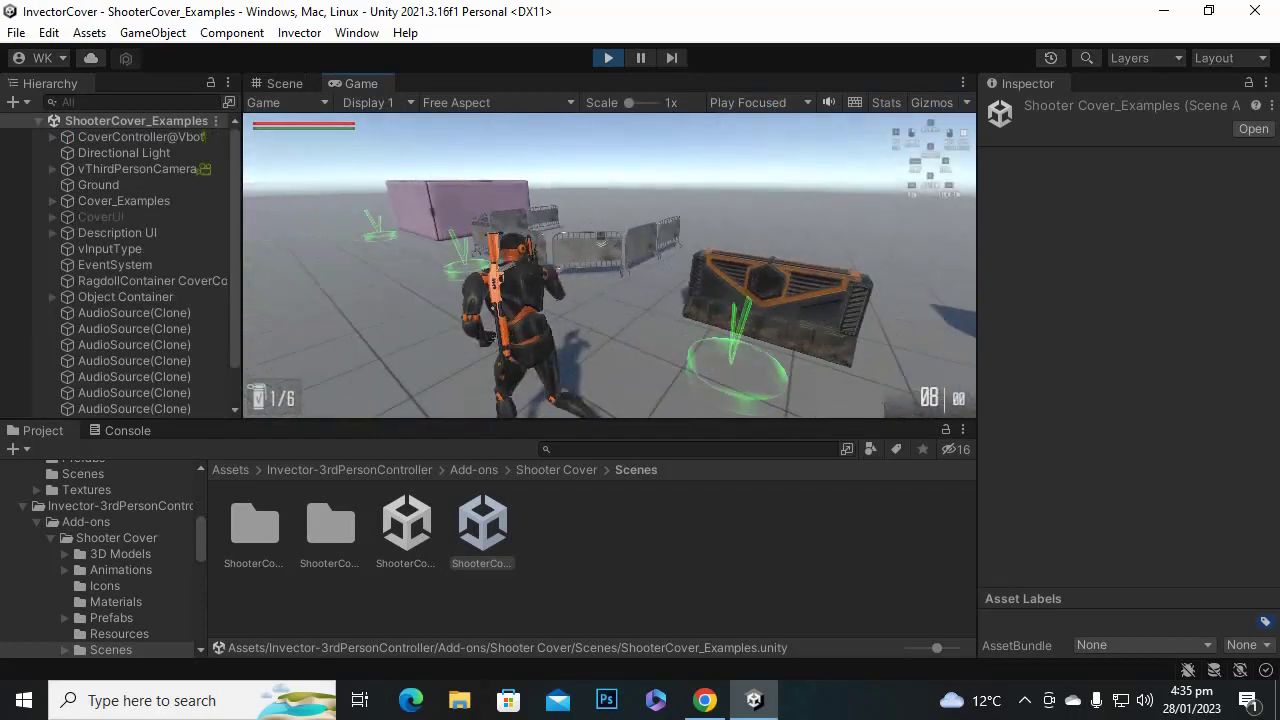
{"action": "key", "text": "w"}
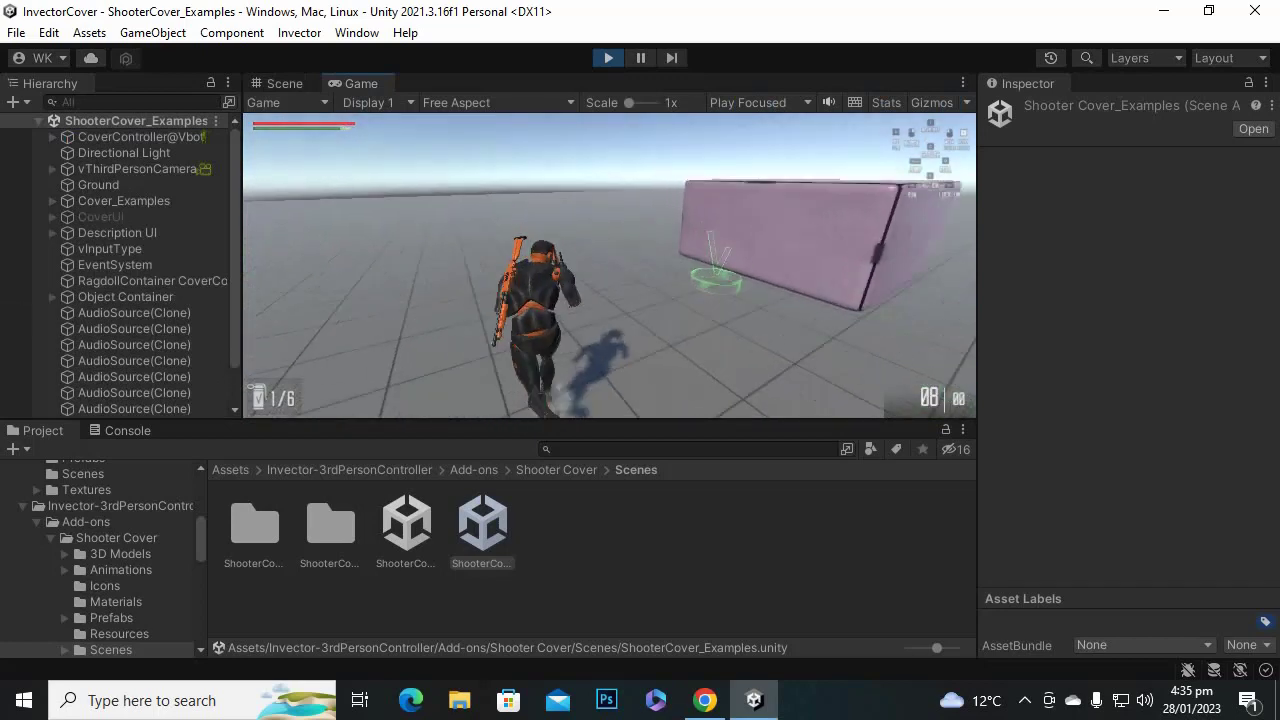
{"action": "key", "text": "w"}
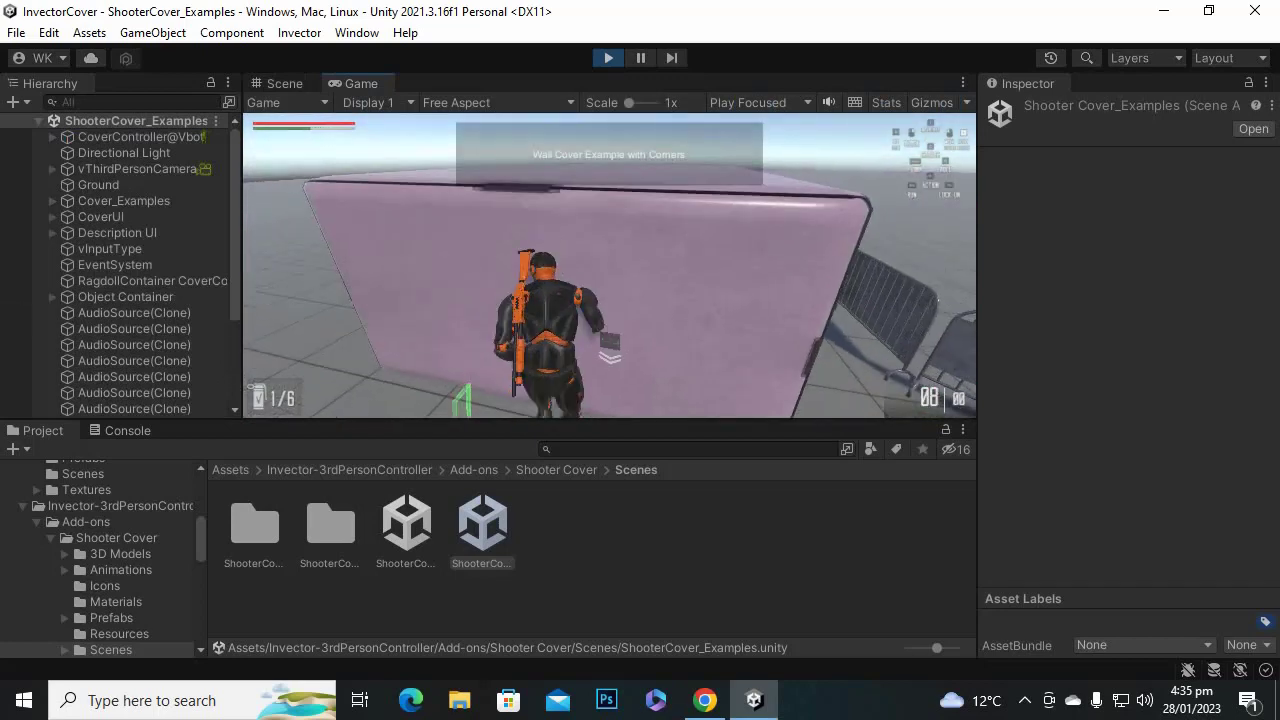
Test the wall cover by putting the character against the pink block and sliding along it to the corner near the barriers.
{"action": "key", "text": "s"}
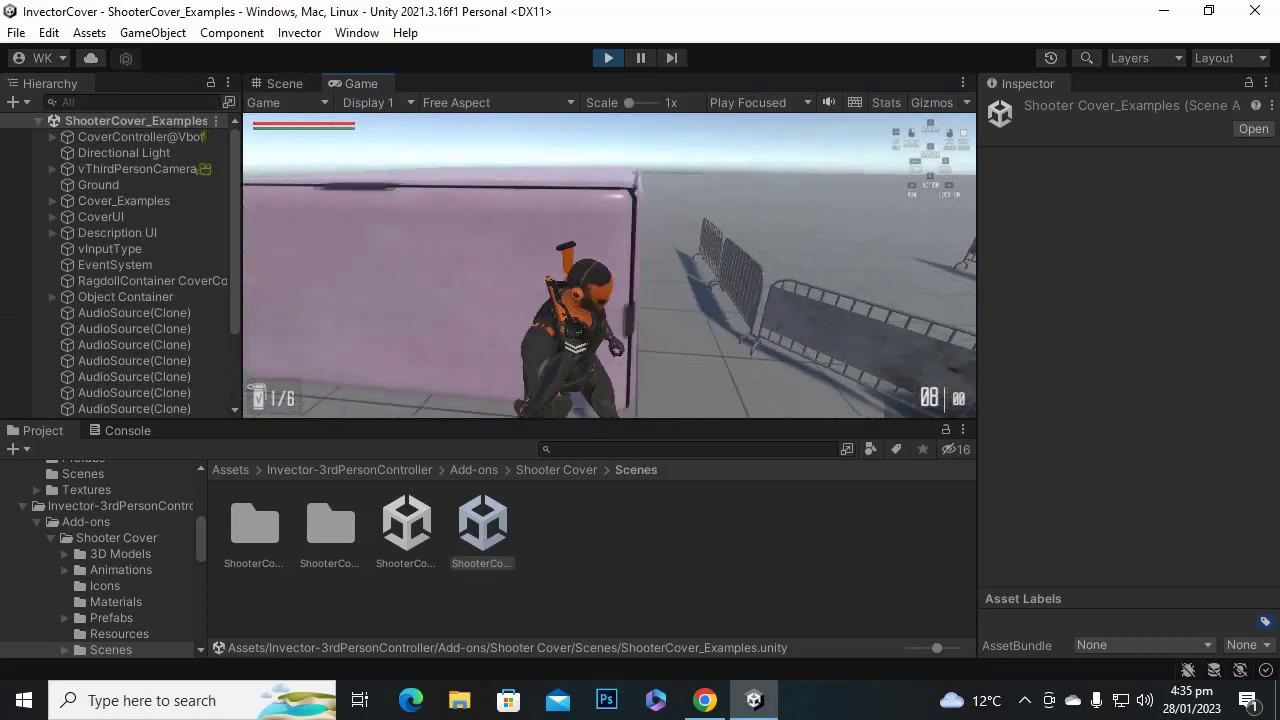
{"action": "key", "text": "w"}
{"action": "key", "text": "space"}
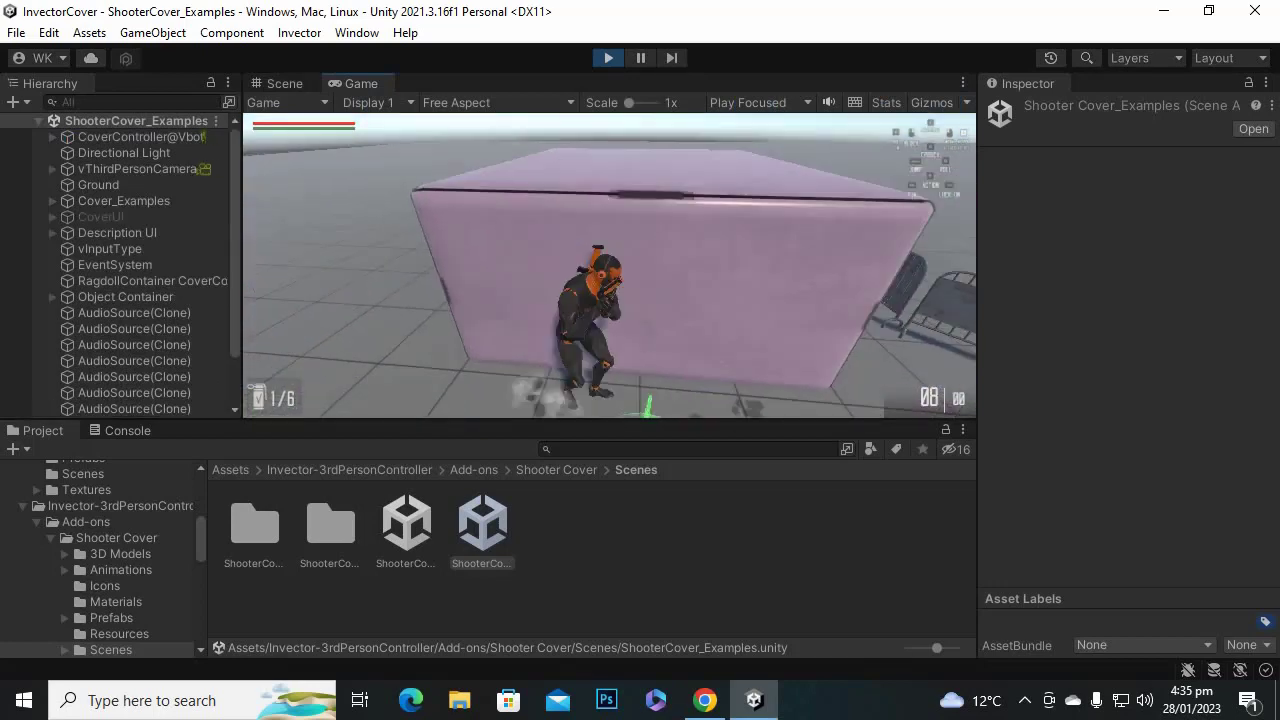
{"action": "key", "text": "d"}
{"action": "key", "text": "d"}
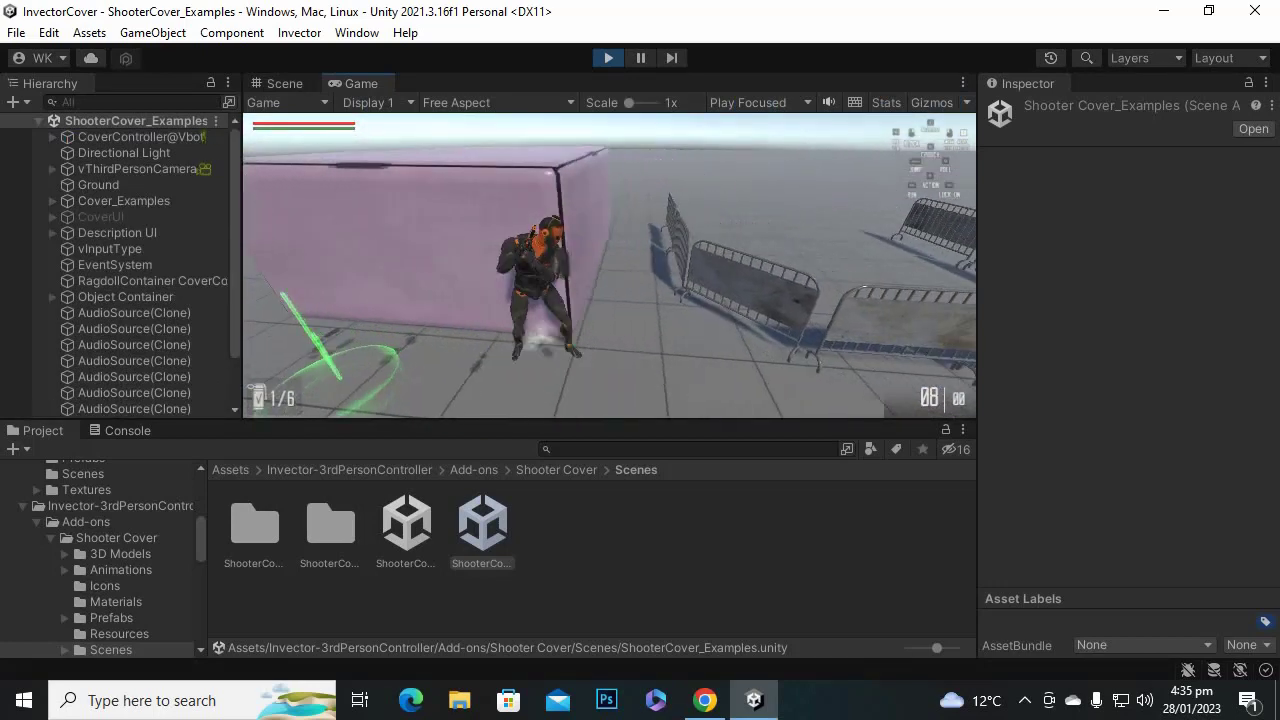
Test aiming and firing around the pink block's corner from cover.
{"action": "right_click", "coordinate": [609, 265]}
{"action": "left_click", "coordinate": [609, 265]}
{"action": "right_click", "coordinate": [609, 265]}
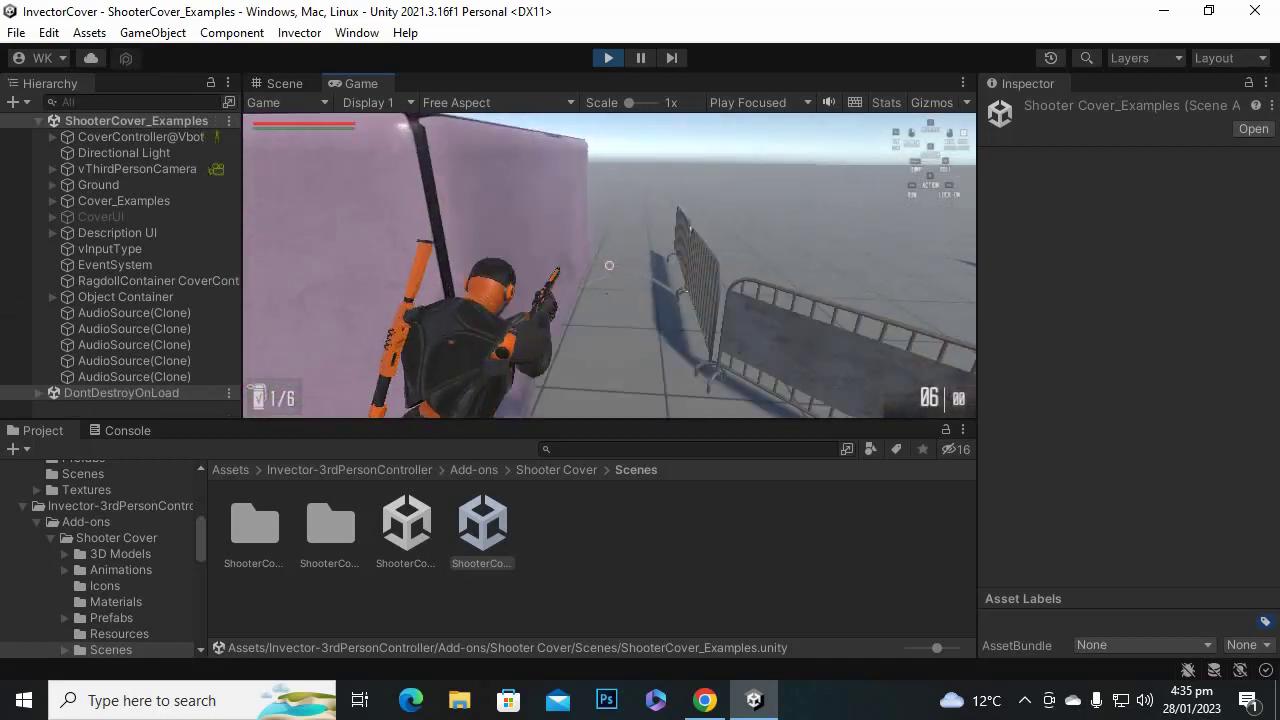
{"action": "left_click", "coordinate": [609, 265]}
{"action": "right_click", "coordinate": [609, 265]}
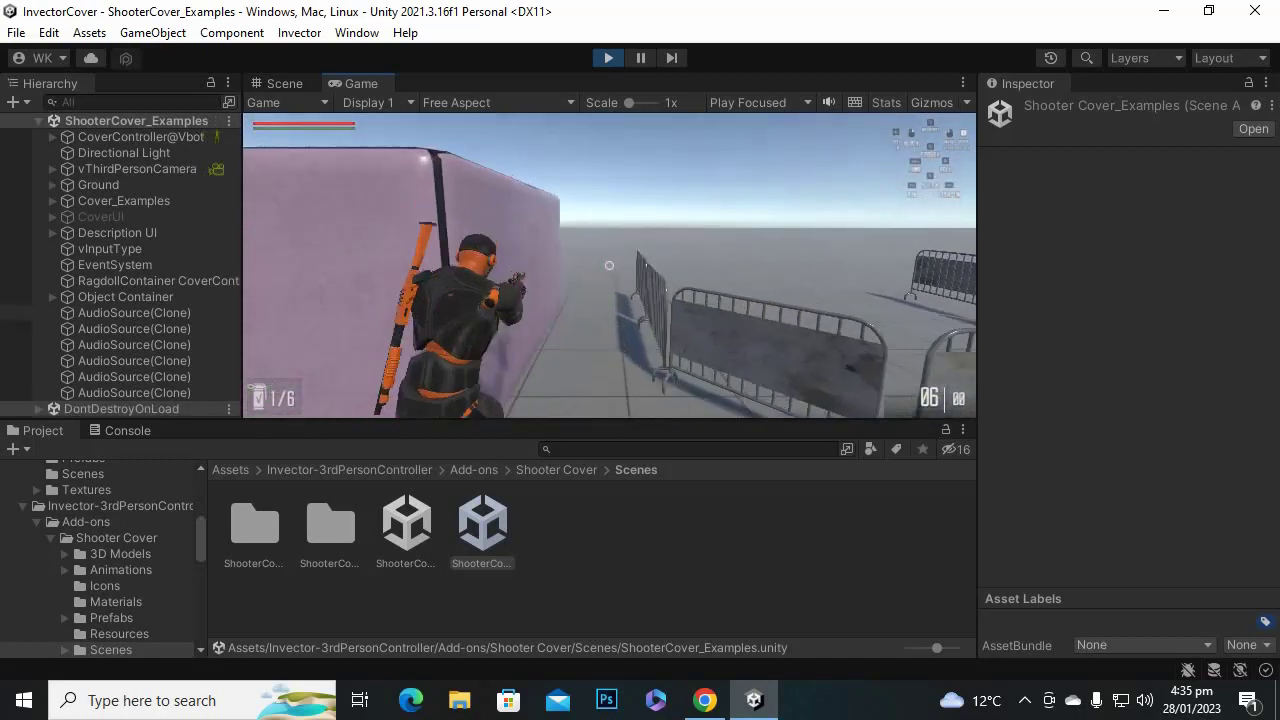
{"action": "left_click", "coordinate": [609, 265]}
{"action": "key", "text": "Right"}
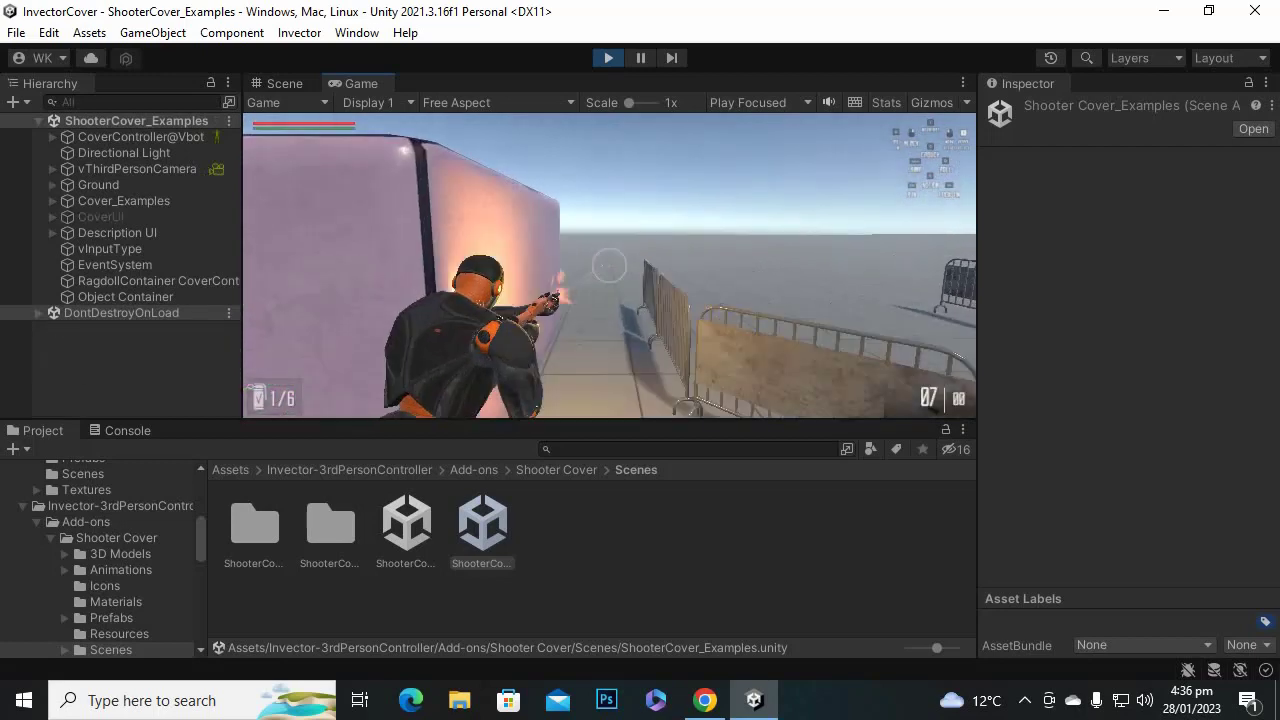
Slide the character to the other end of the pink block, fire the long gun and move back along the wall.
{"action": "key", "text": "a"}
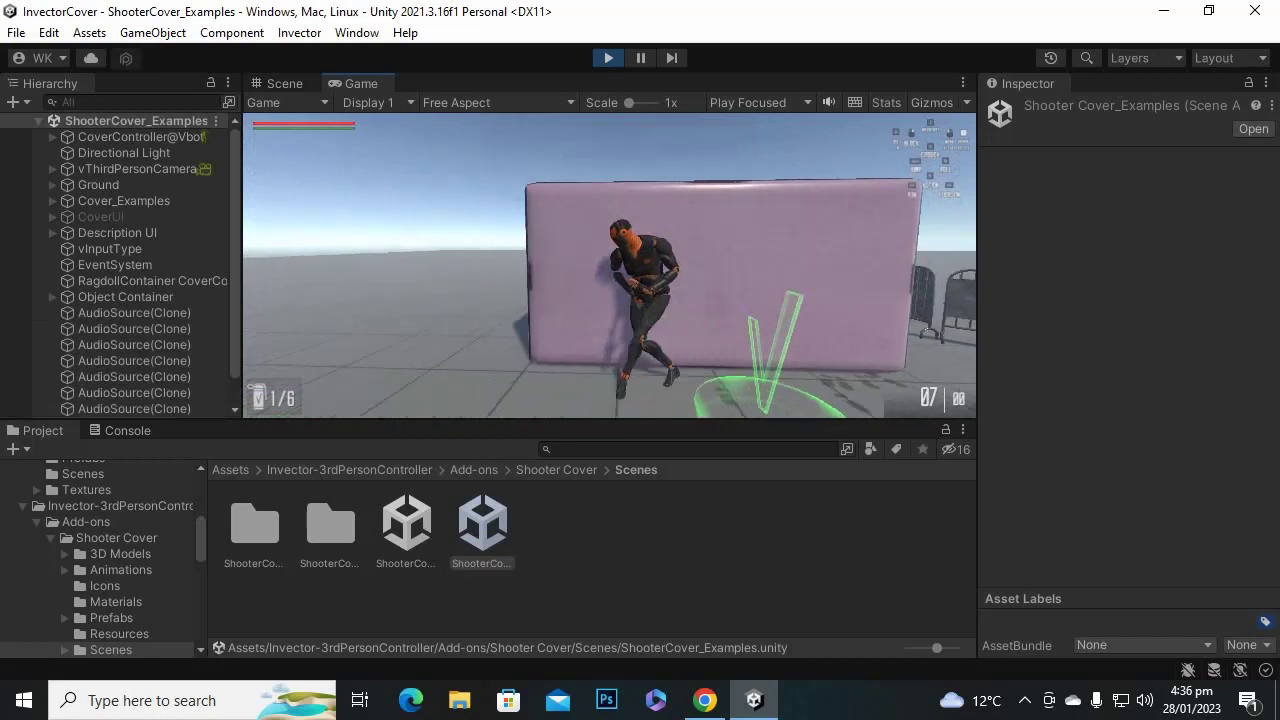
{"action": "left_click", "coordinate": [609, 266]}
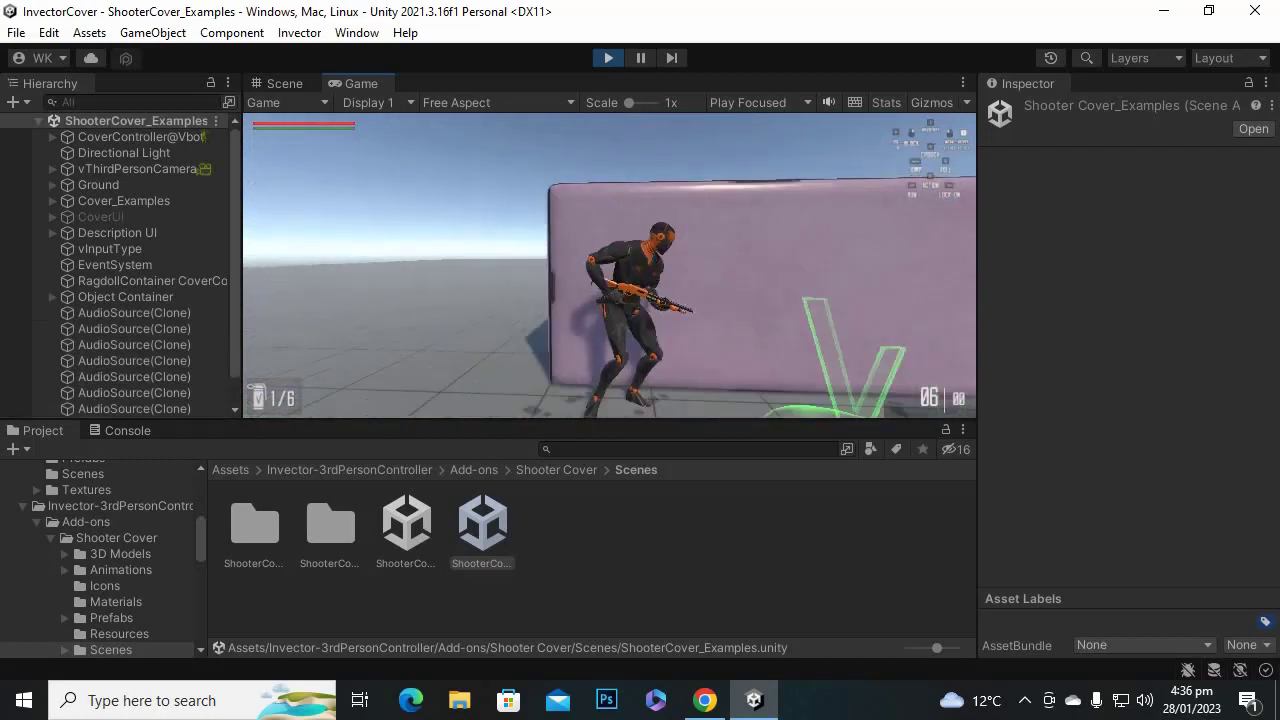
{"action": "key", "text": "d"}
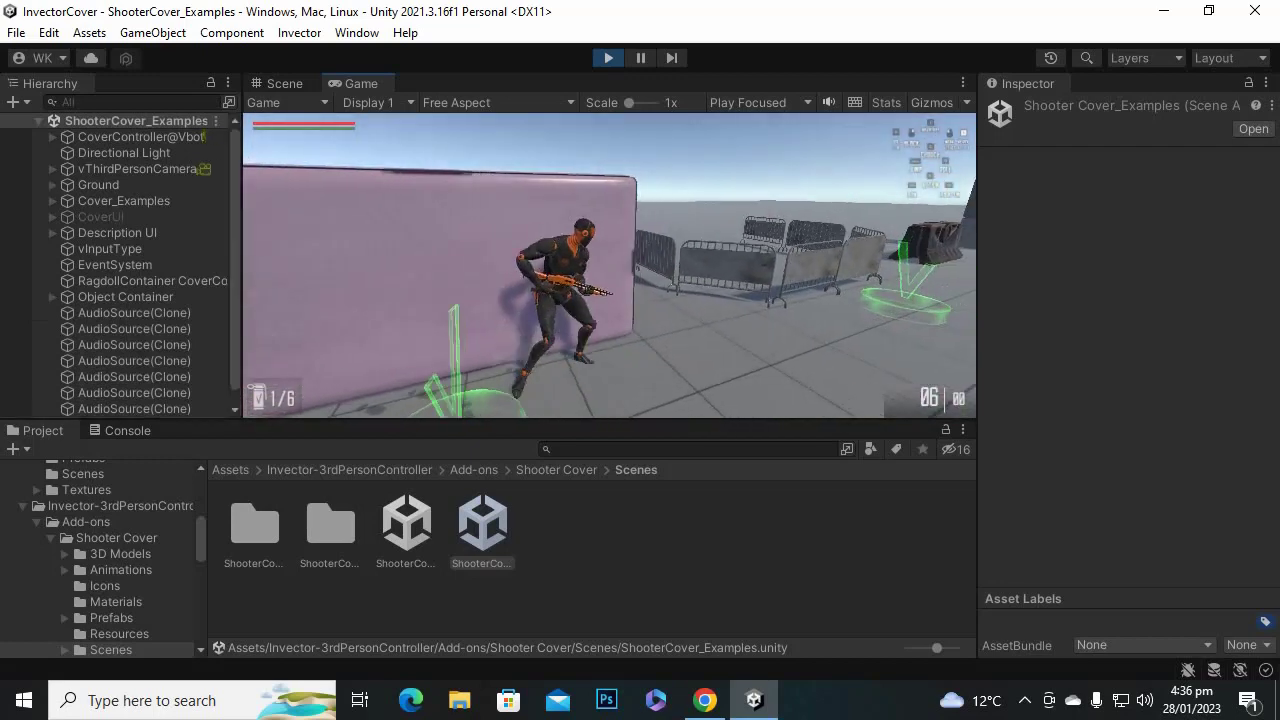
Leave the pink wall, take cover behind the metal barriers and test firing over them.
{"action": "key", "text": "s"}
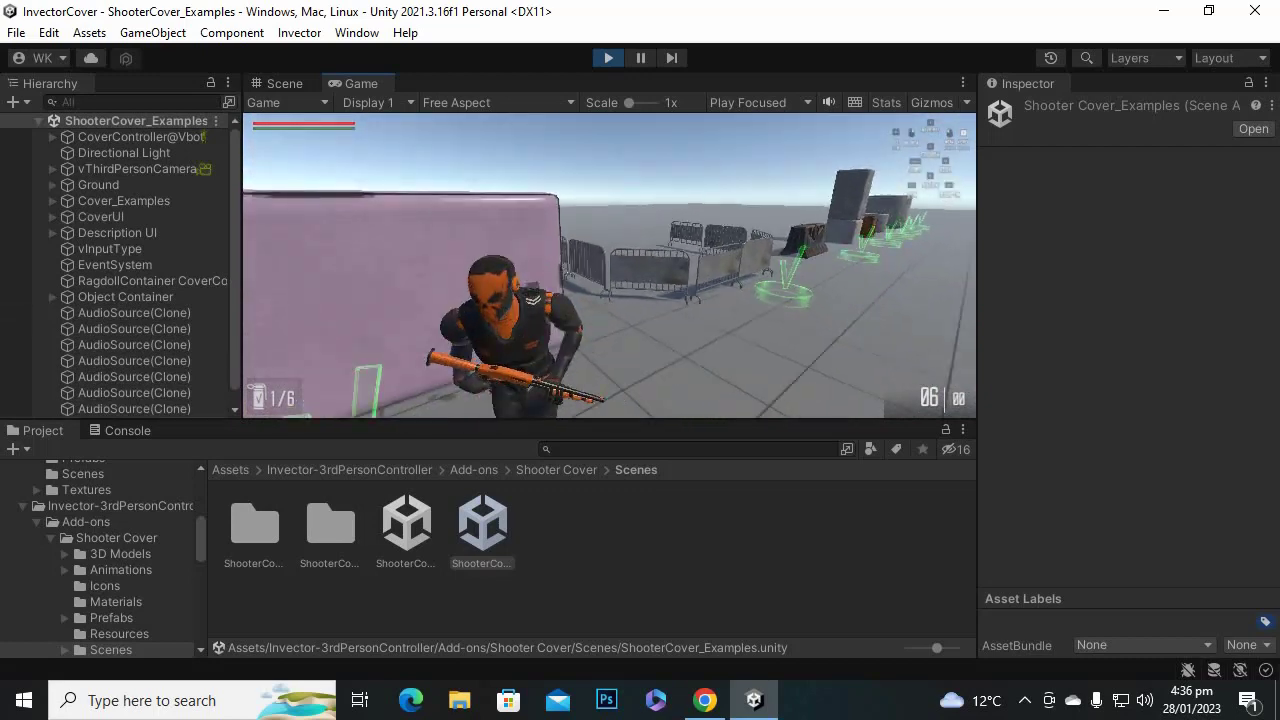
{"action": "key", "text": "d"}
{"action": "key", "text": "w"}
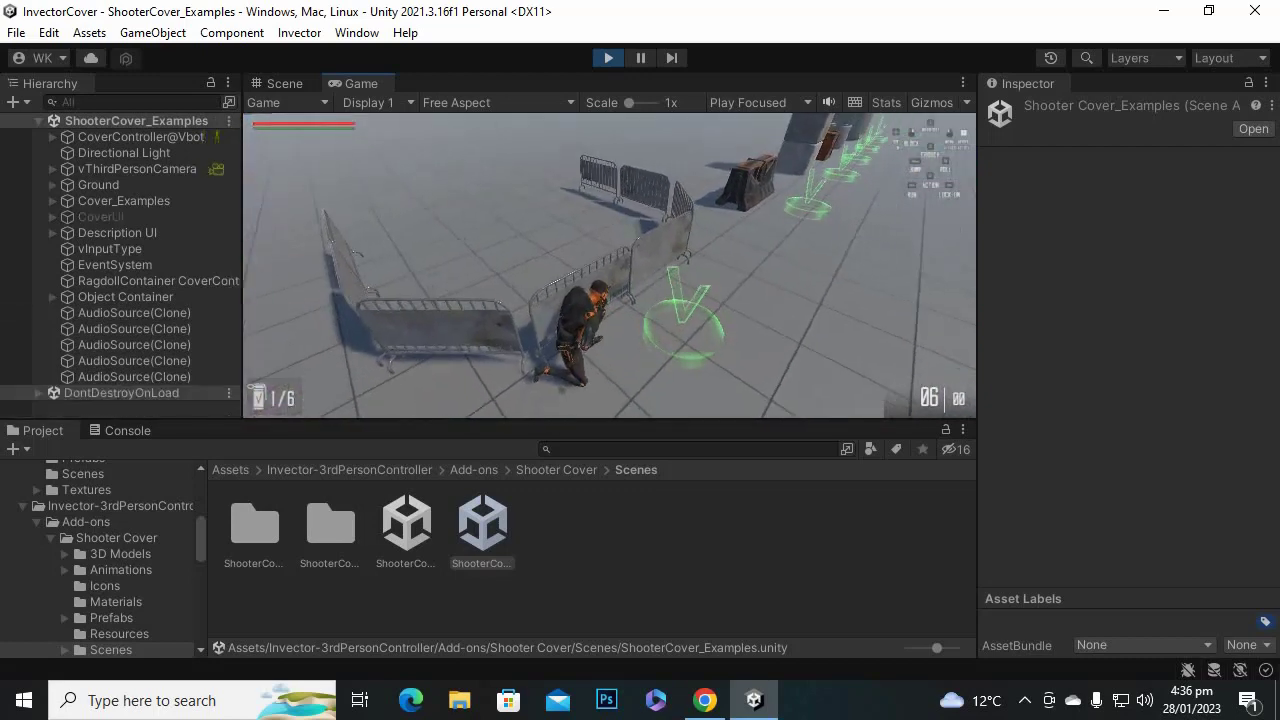
{"action": "right_click", "coordinate": [609, 264]}
{"action": "left_click", "coordinate": [609, 264]}
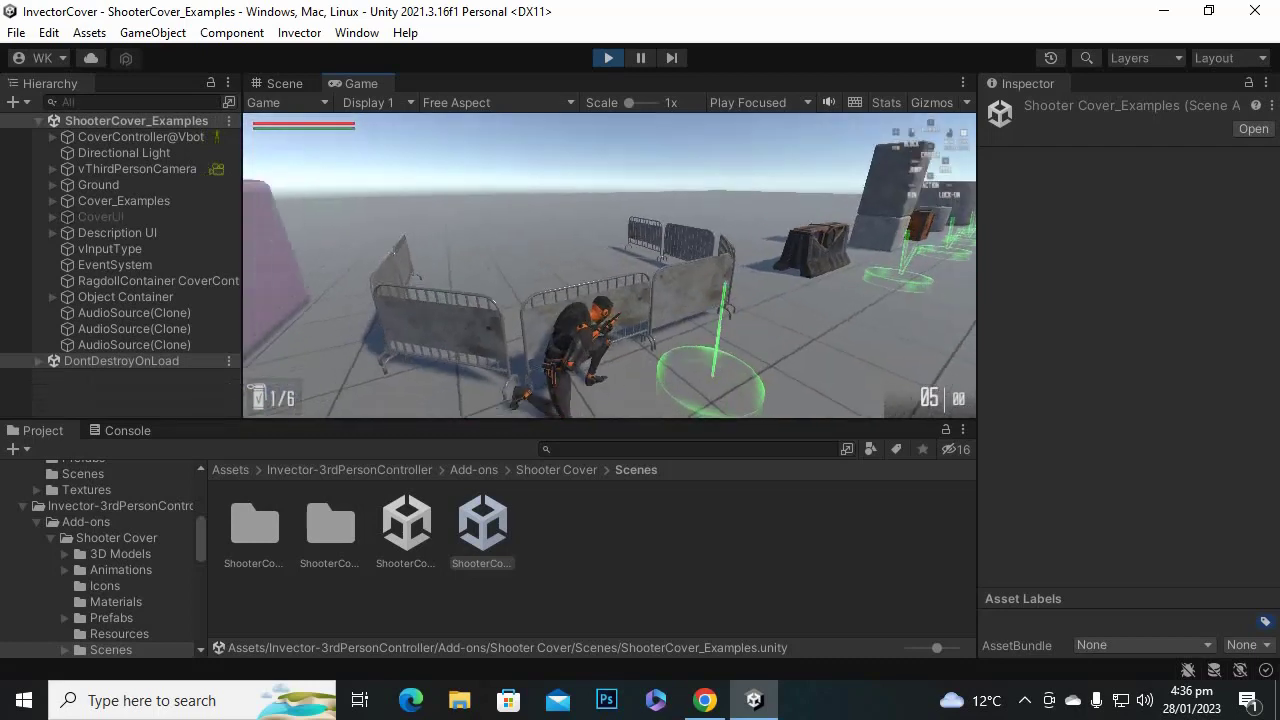
{"action": "right_click", "coordinate": [609, 264]}
{"action": "left_click", "coordinate": [609, 264]}
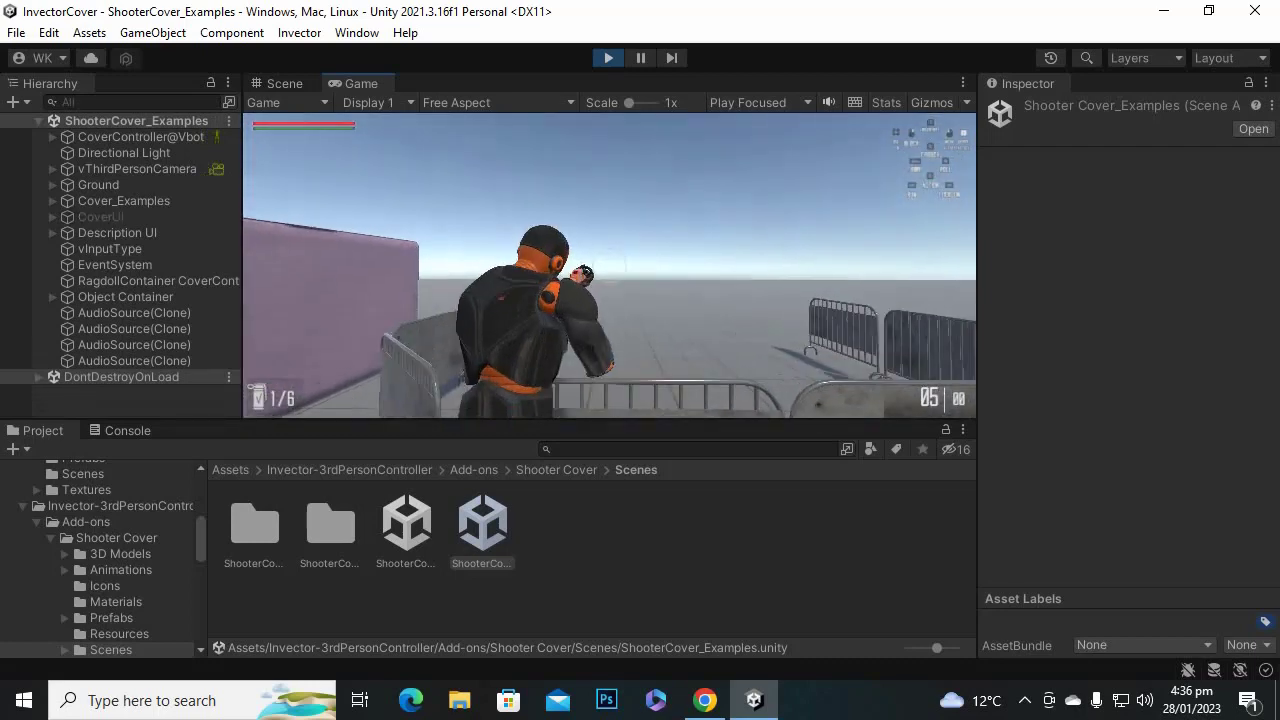
Move the character in a crouch along the metal barriers to their end and fire from there.
{"action": "key", "text": "d"}
{"action": "key", "text": "d"}
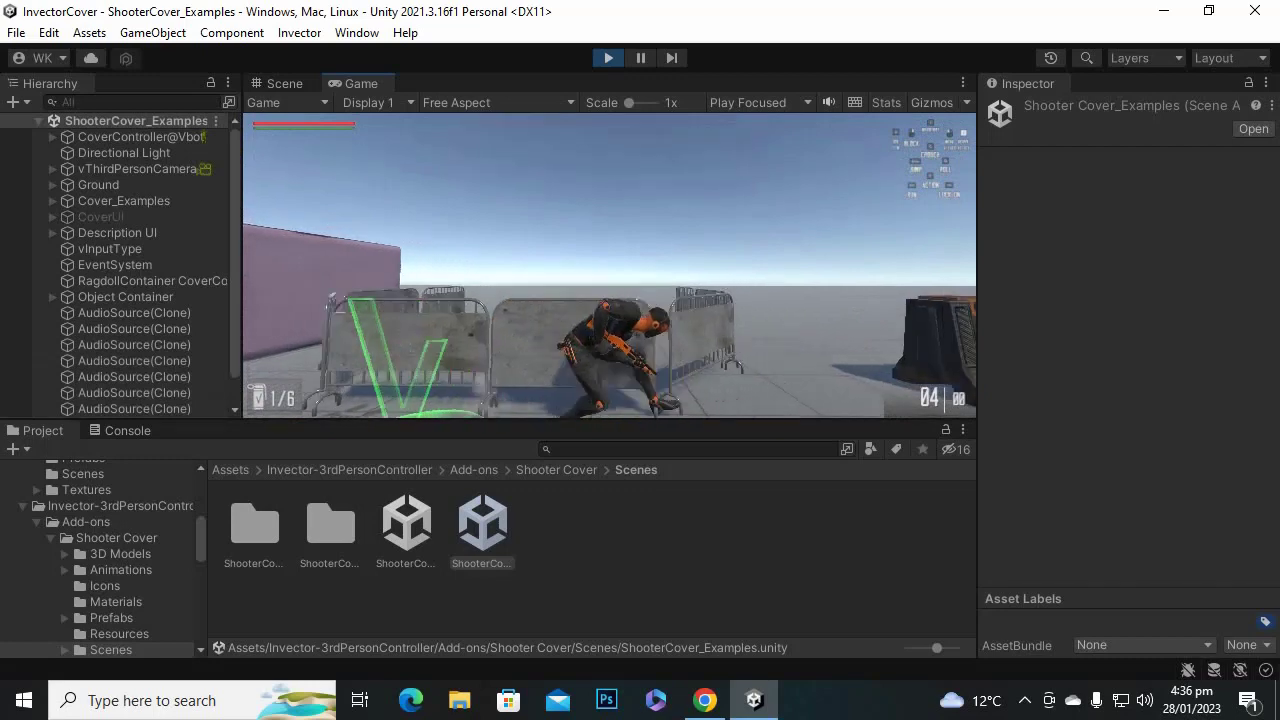
{"action": "left_click", "coordinate": [609, 264]}
{"action": "key", "text": "d"}
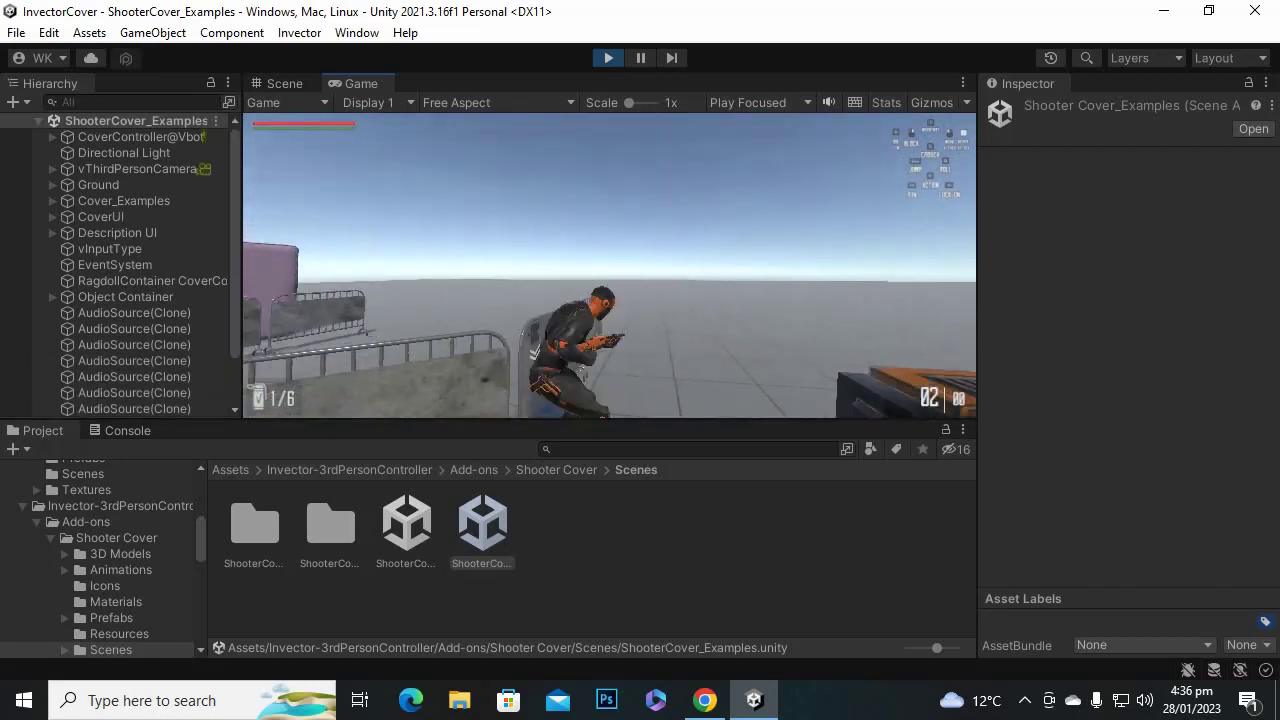
Take cover behind the black and orange barricade, test a shot from its edge and leave the cover.
{"action": "key", "text": "w"}
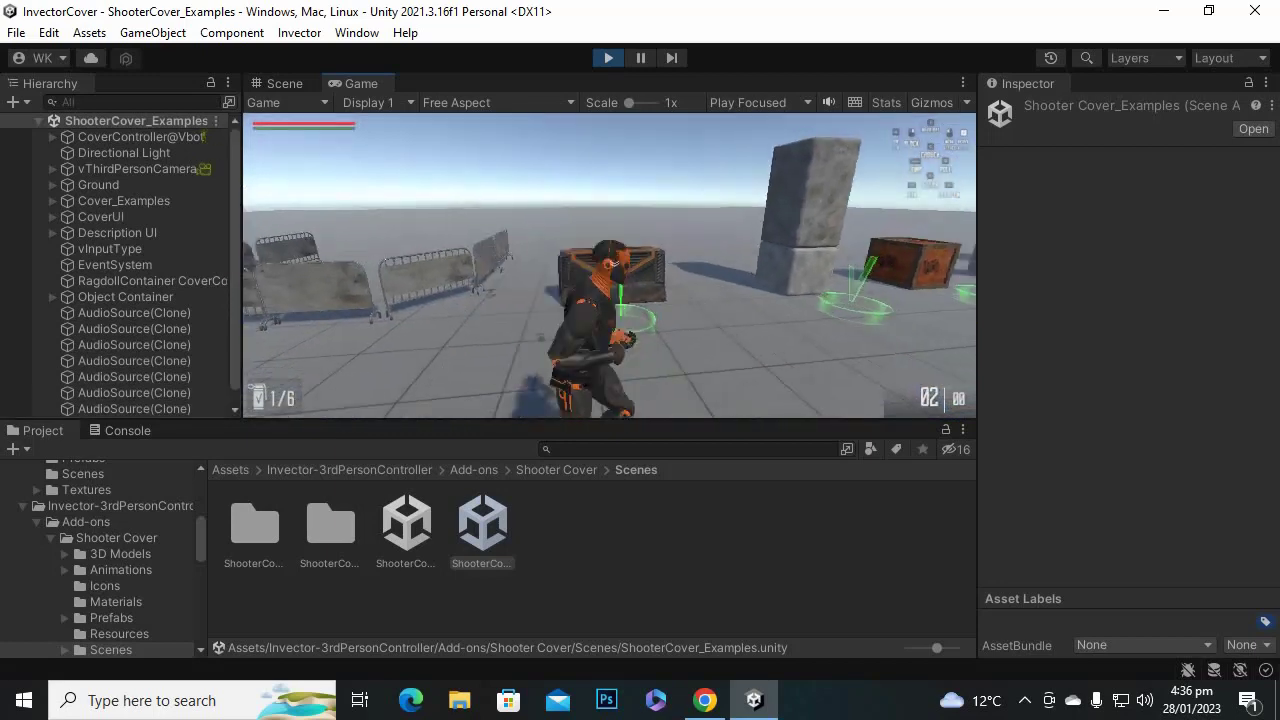
{"action": "key", "text": "e"}
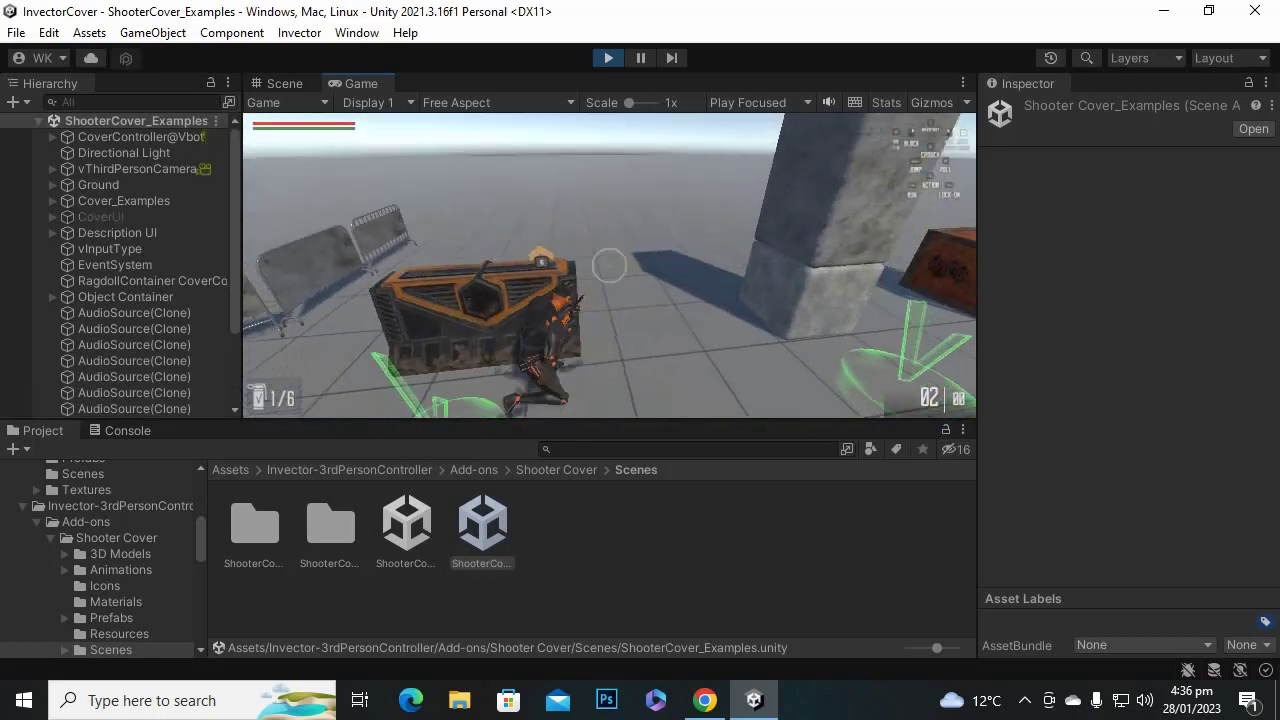
{"action": "left_click", "coordinate": [609, 264]}
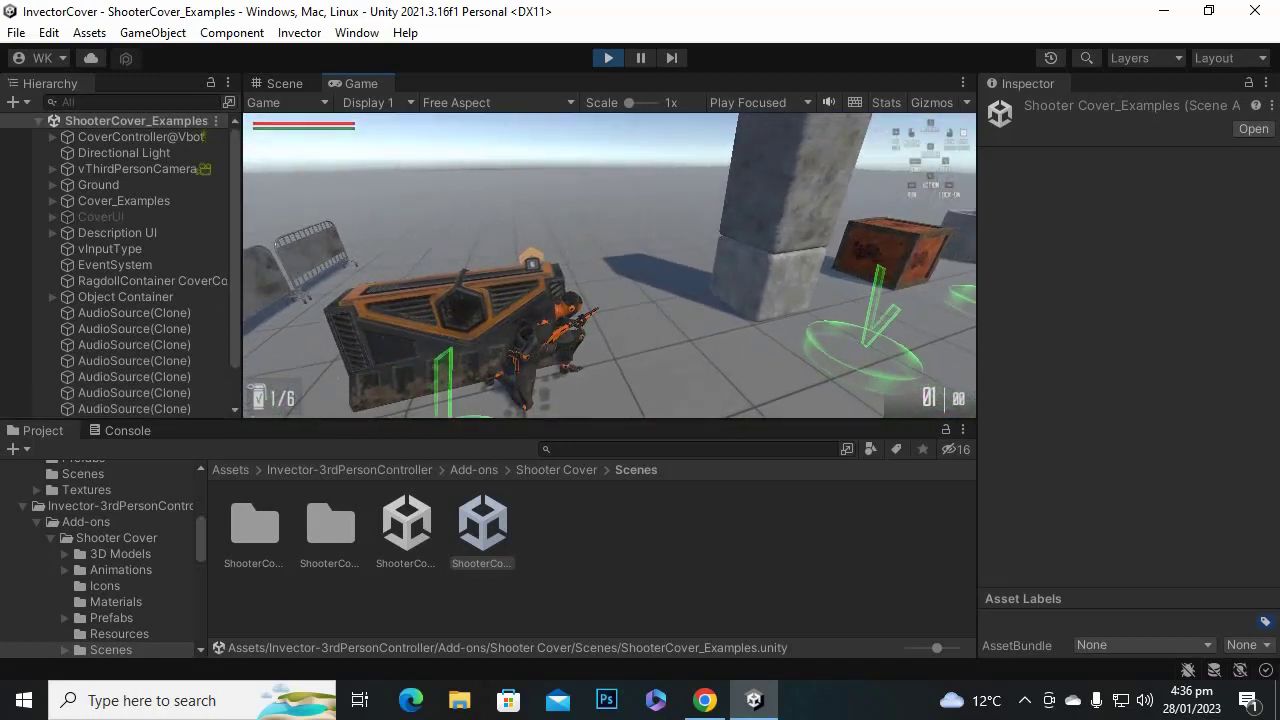
{"action": "key", "text": "s"}
Test the standing cover by placing the character against the tall concrete pillar and firing around its edge toward the crate.
{"action": "key", "text": "w"}
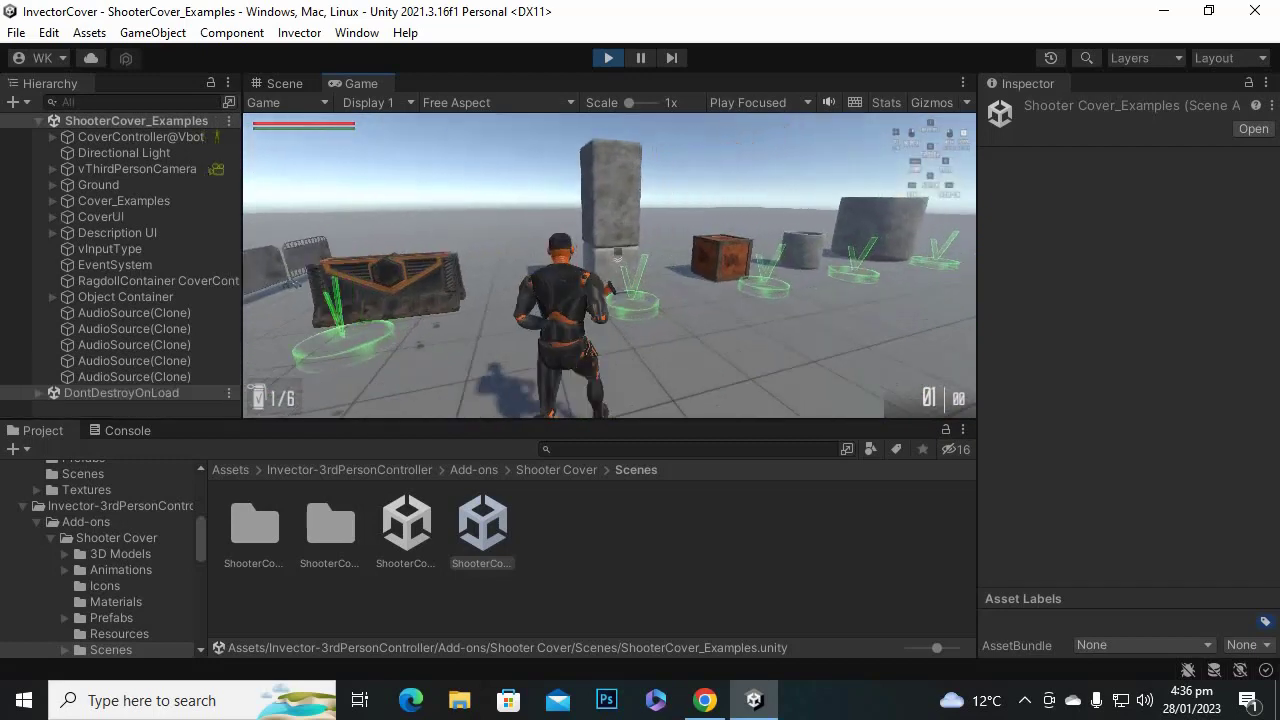
{"action": "key", "text": "e"}
{"action": "right_click", "coordinate": [609, 265]}
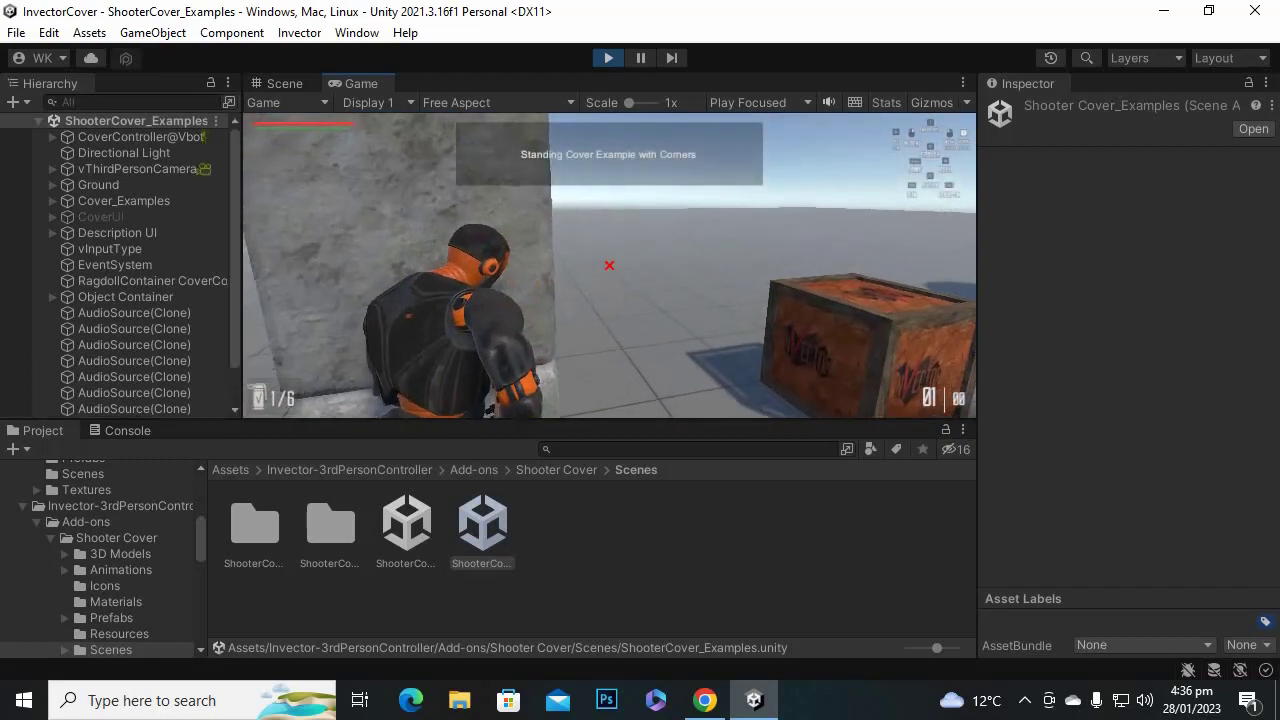
{"action": "right_click", "coordinate": [609, 265]}
{"action": "left_click", "coordinate": [609, 265]}
Test aiming around the pillar's opposite edge, on the side facing the barricade.
{"action": "key", "text": "s"}
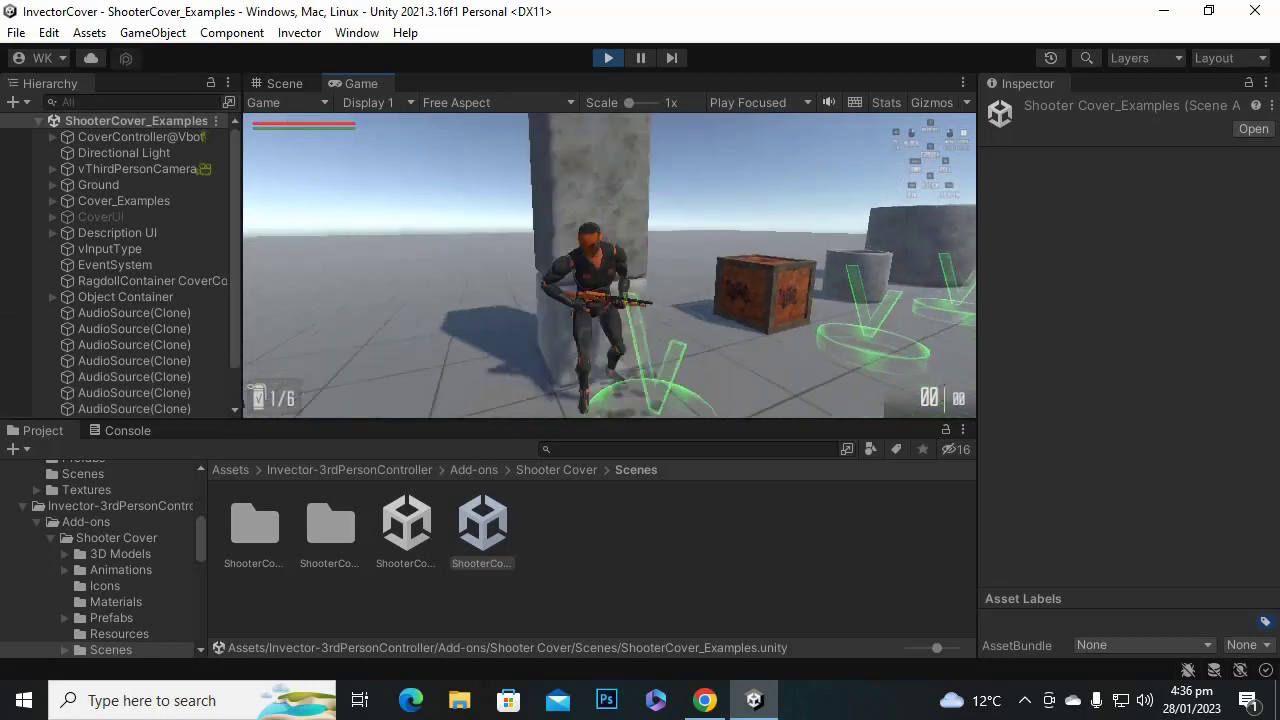
{"action": "right_click", "coordinate": [609, 265]}
{"action": "right_click", "coordinate": [609, 265]}
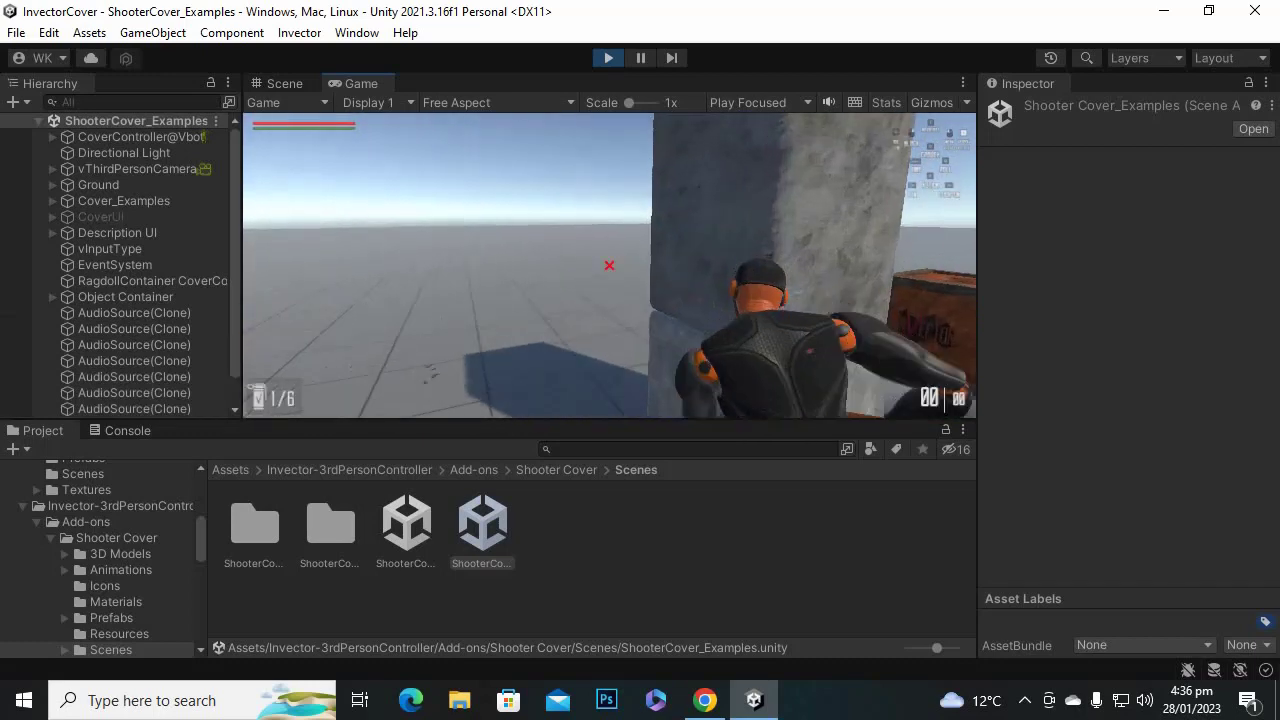
{"action": "key", "text": "w"}
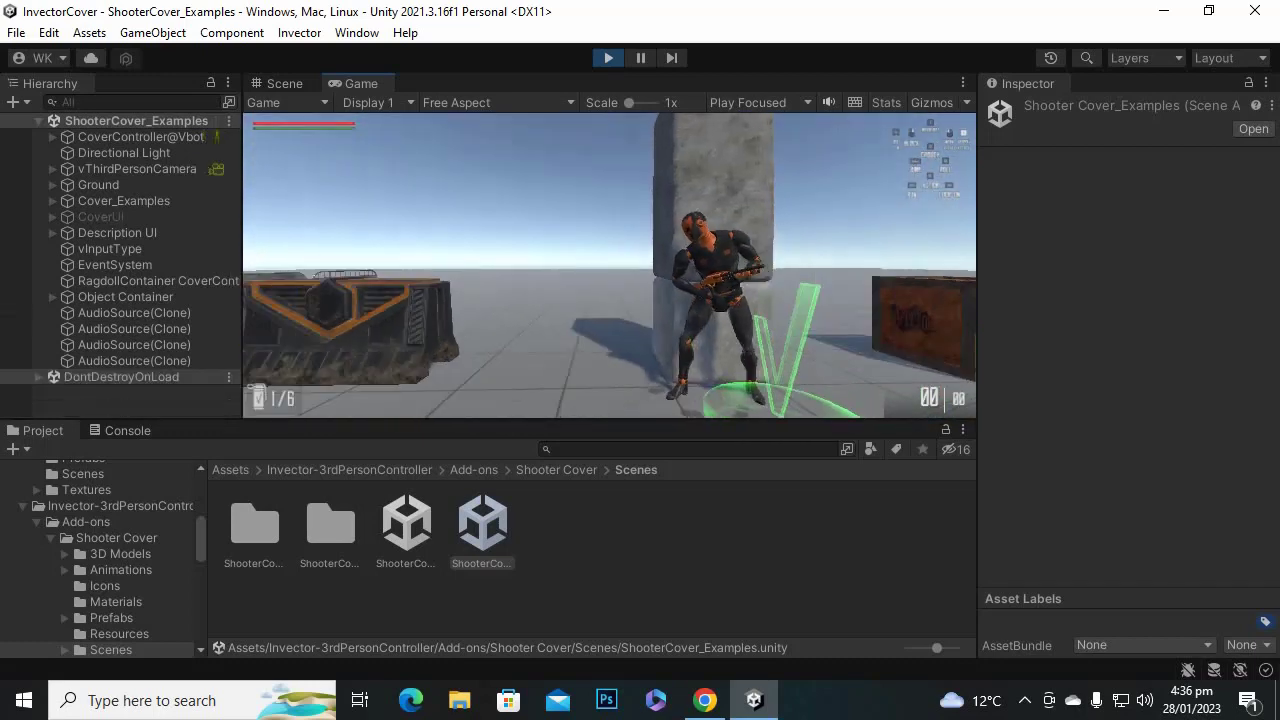
{"action": "key", "text": "s"}
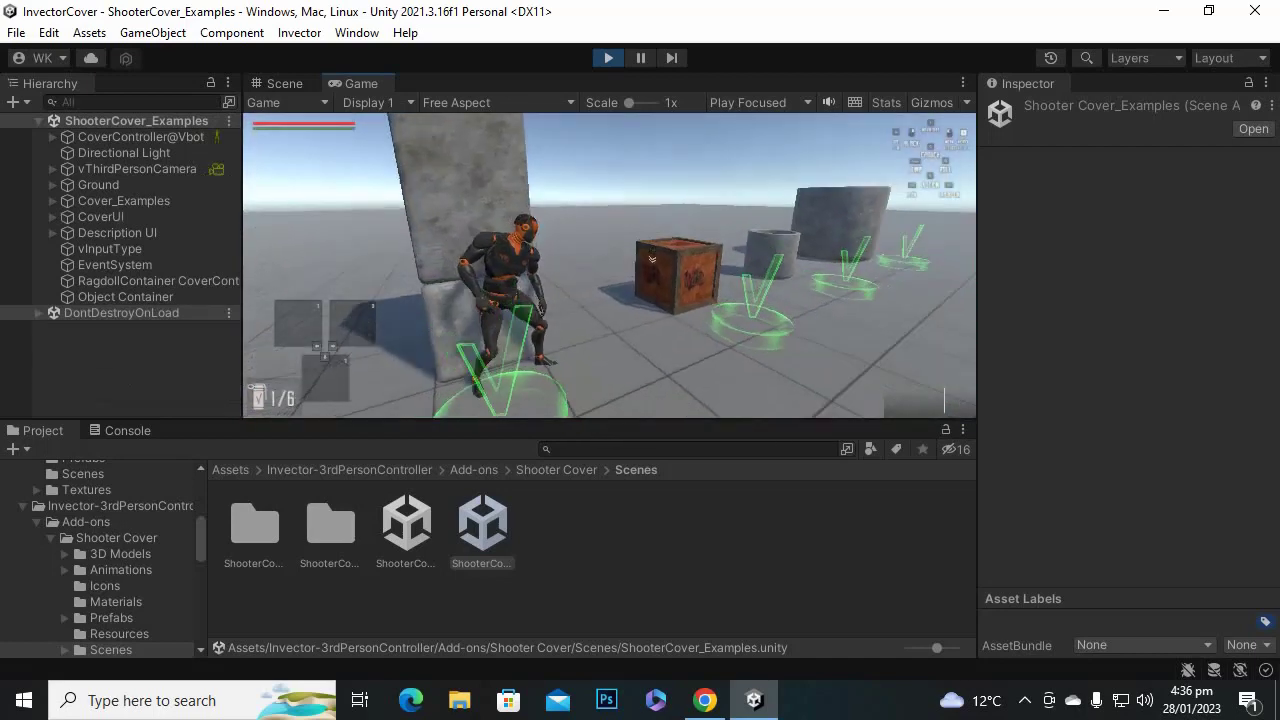
Leave the pillar, test the crouch cover behind the wooden crate by firing the pistol around its corner, and step away.
{"action": "key", "text": "s"}
{"action": "key", "text": "w"}
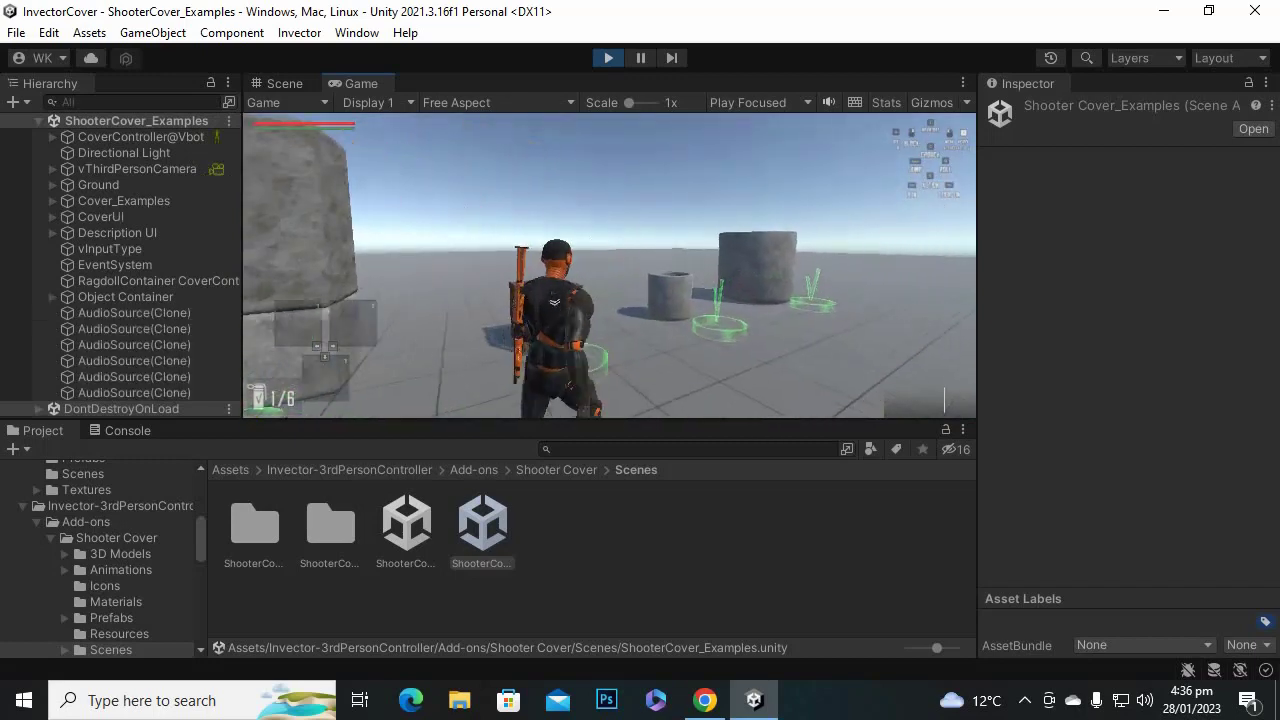
{"action": "key", "text": "w"}
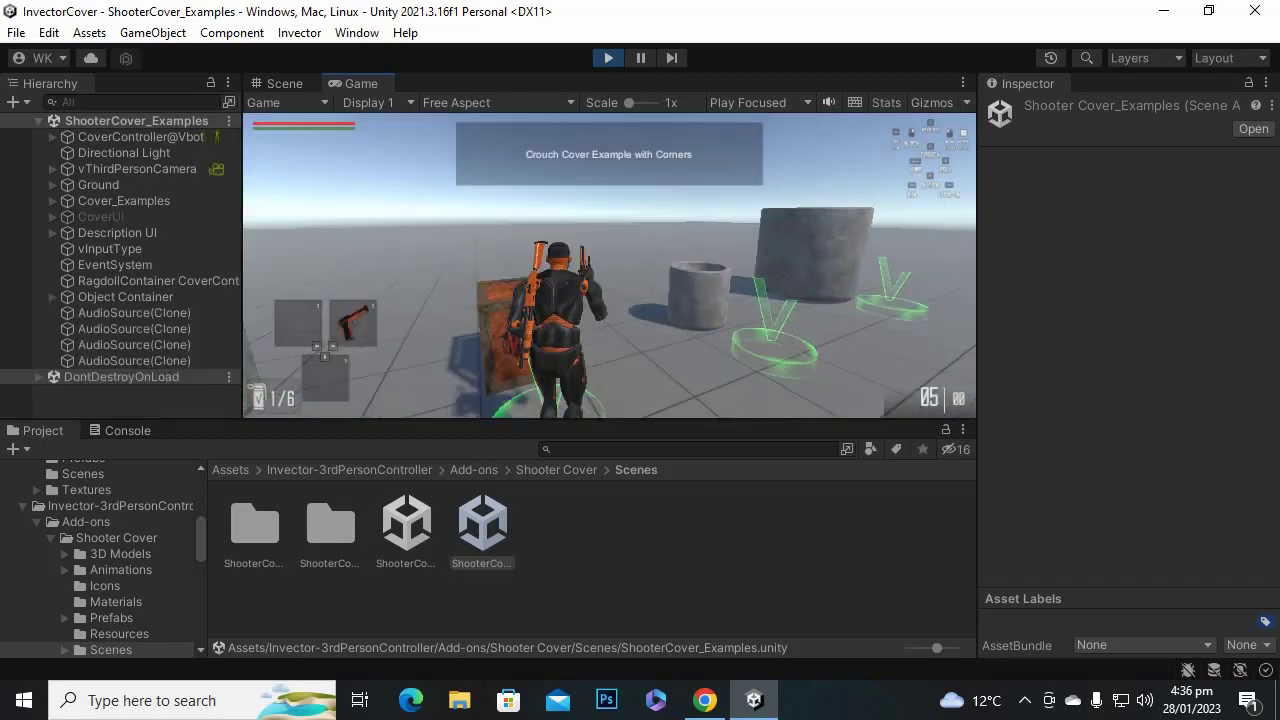
{"action": "right_click", "coordinate": [609, 265]}
{"action": "left_click", "coordinate": [609, 265]}
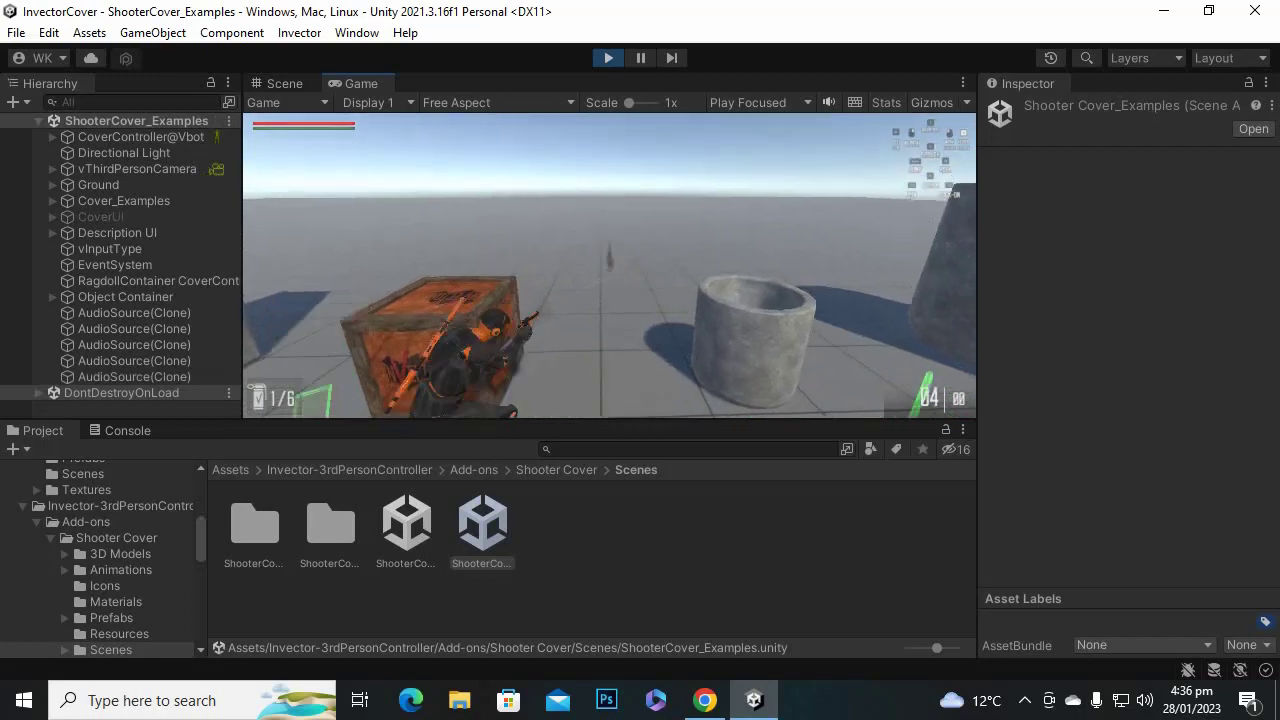
{"action": "key", "text": "s"}
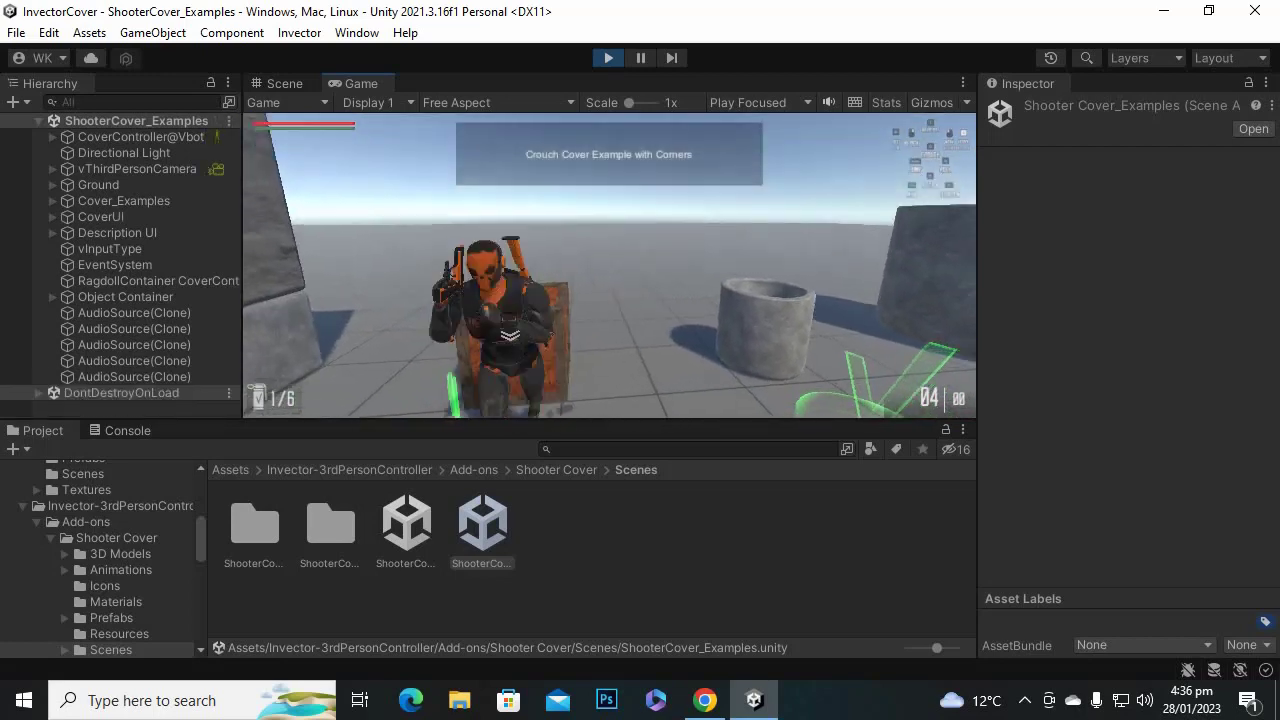
Test the crouch cover behind the small round concrete cylinder by firing the pistol past its edge, and step away.
{"action": "key", "text": "w"}
{"action": "key", "text": "s"}
{"action": "key", "text": "d"}
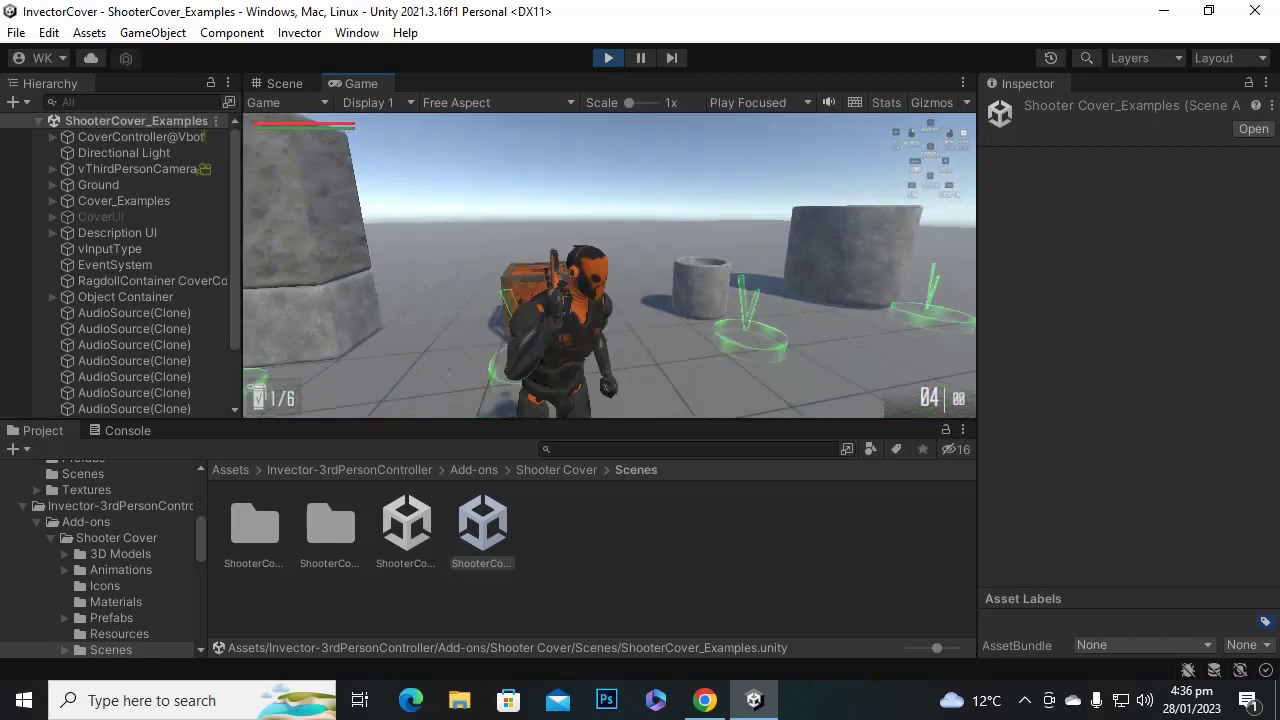
{"action": "key", "text": "w"}
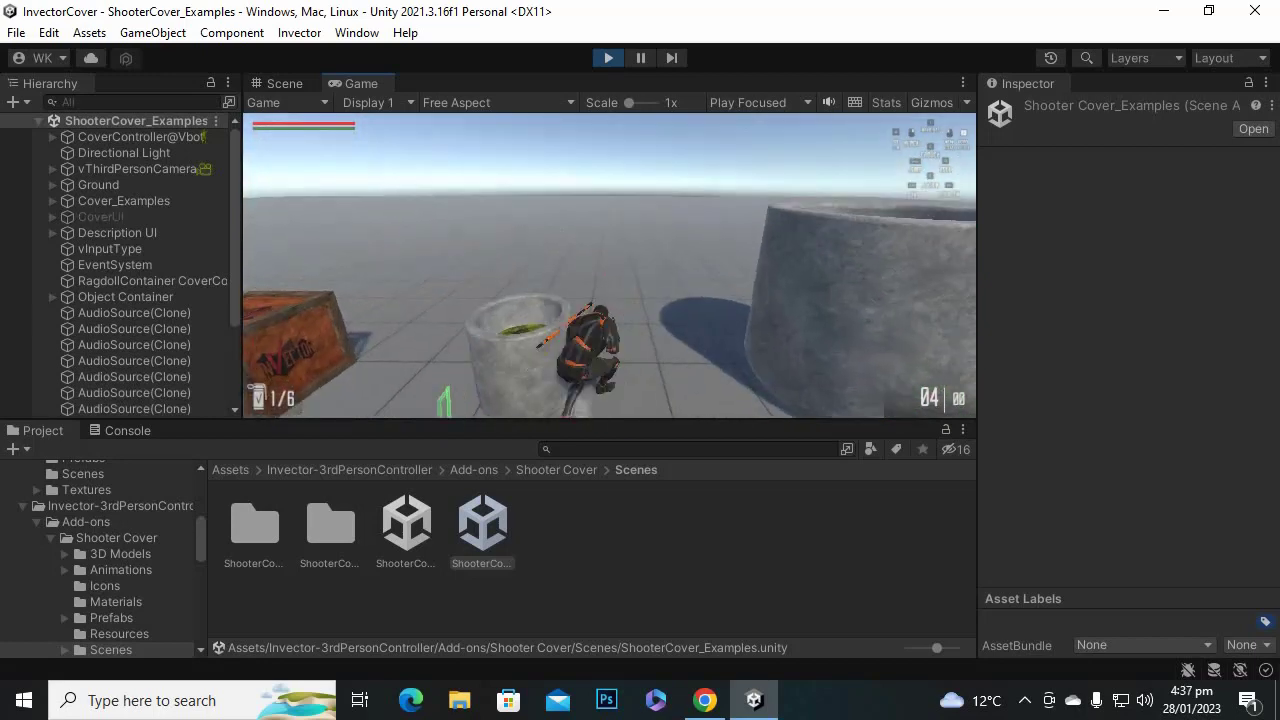
{"action": "right_click", "coordinate": [609, 266]}
{"action": "left_click", "coordinate": [609, 266]}
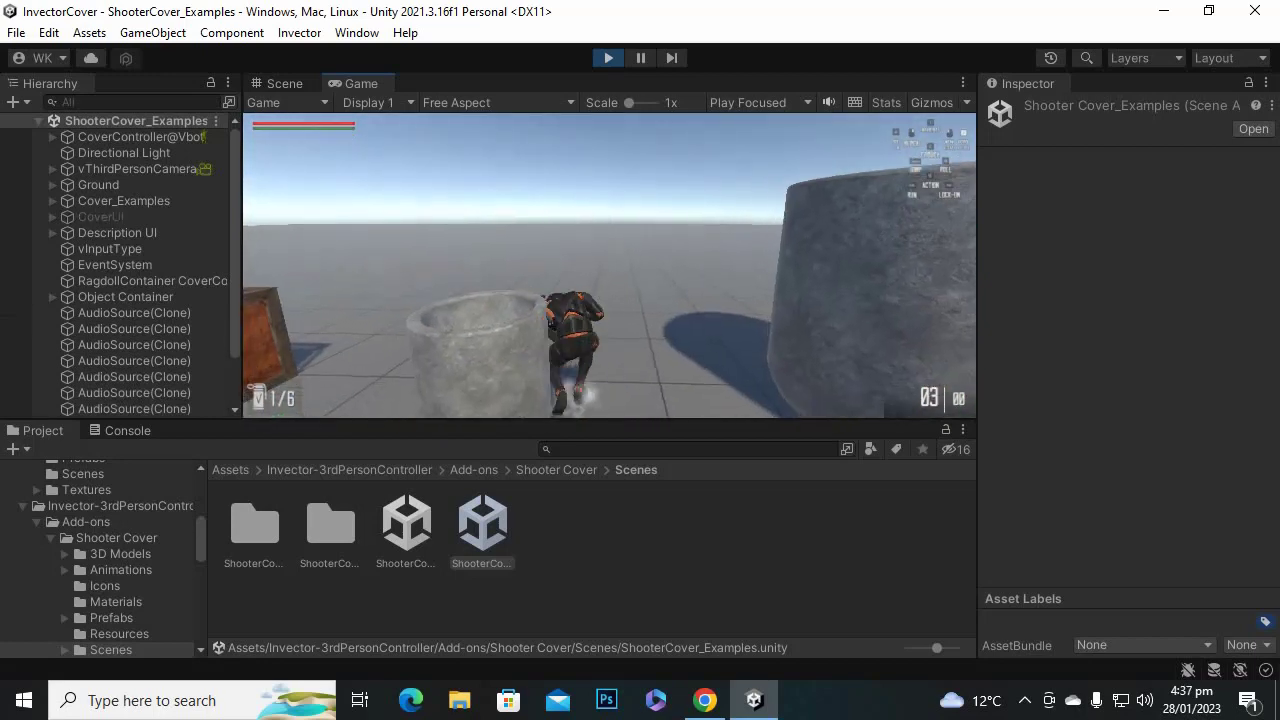
{"action": "key", "text": "w"}
{"action": "key", "text": "a"}
{"action": "key", "text": "s"}
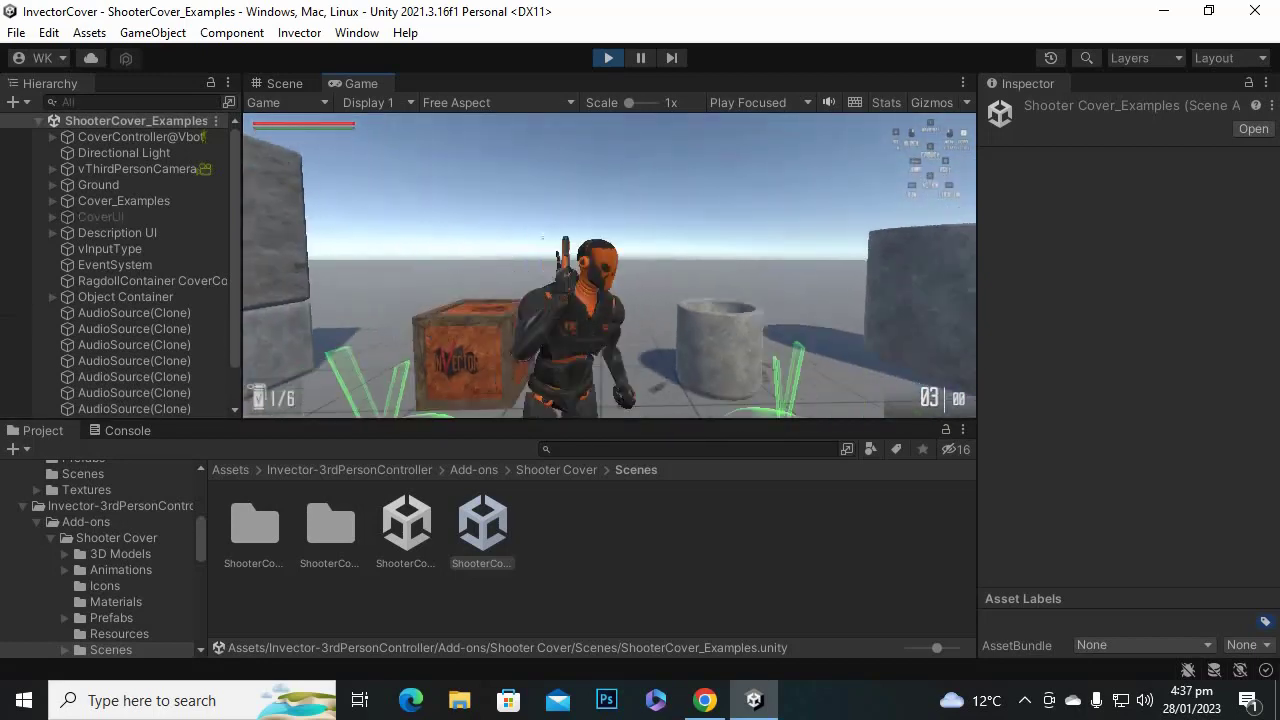
Test cover against the large round concrete cylinder by firing the pistol around its edge twice, walk away, and stop play mode.
{"action": "key", "text": "w"}
{"action": "key", "text": "w"}
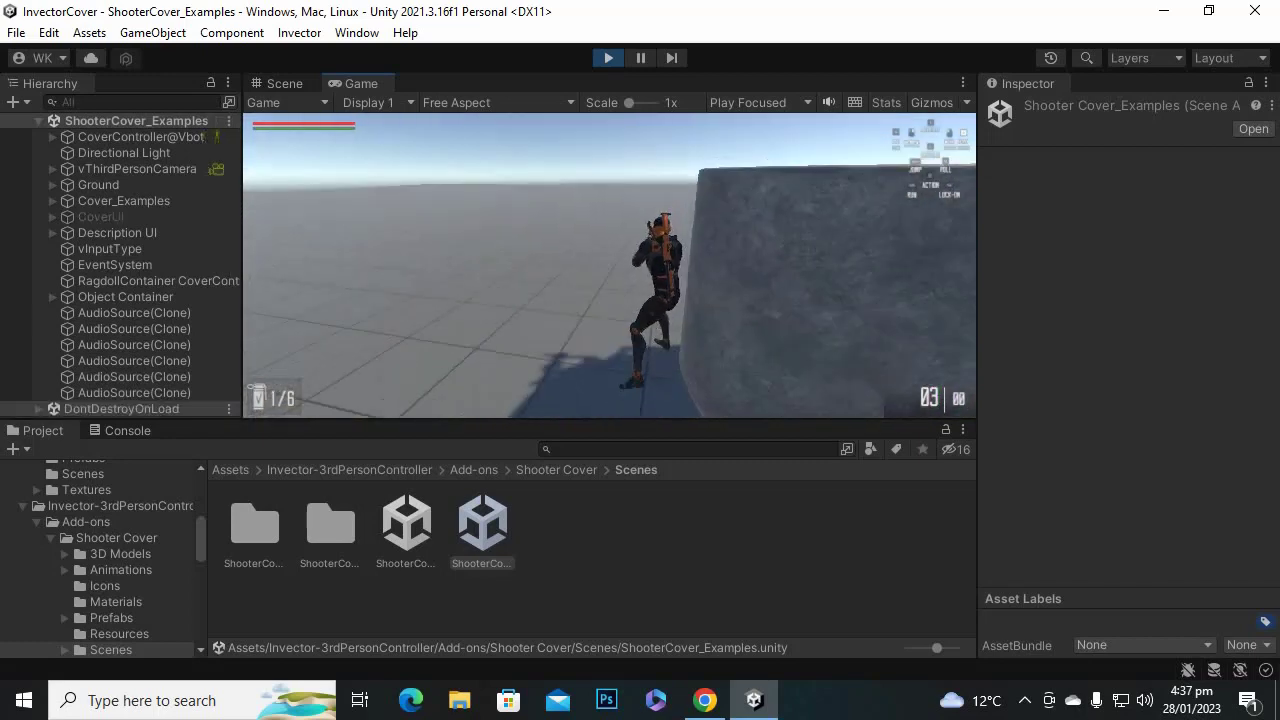
{"action": "right_click", "coordinate": [609, 266]}
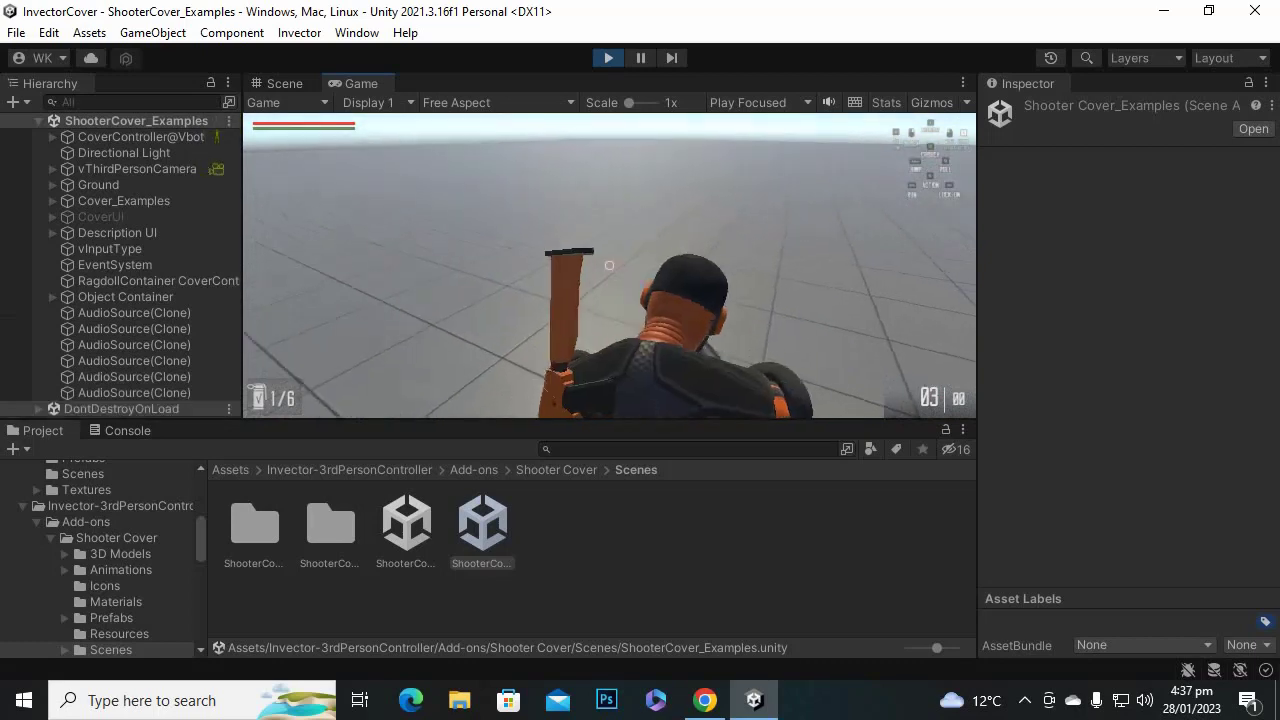
{"action": "left_click", "coordinate": [609, 266]}
{"action": "right_click", "coordinate": [609, 266]}
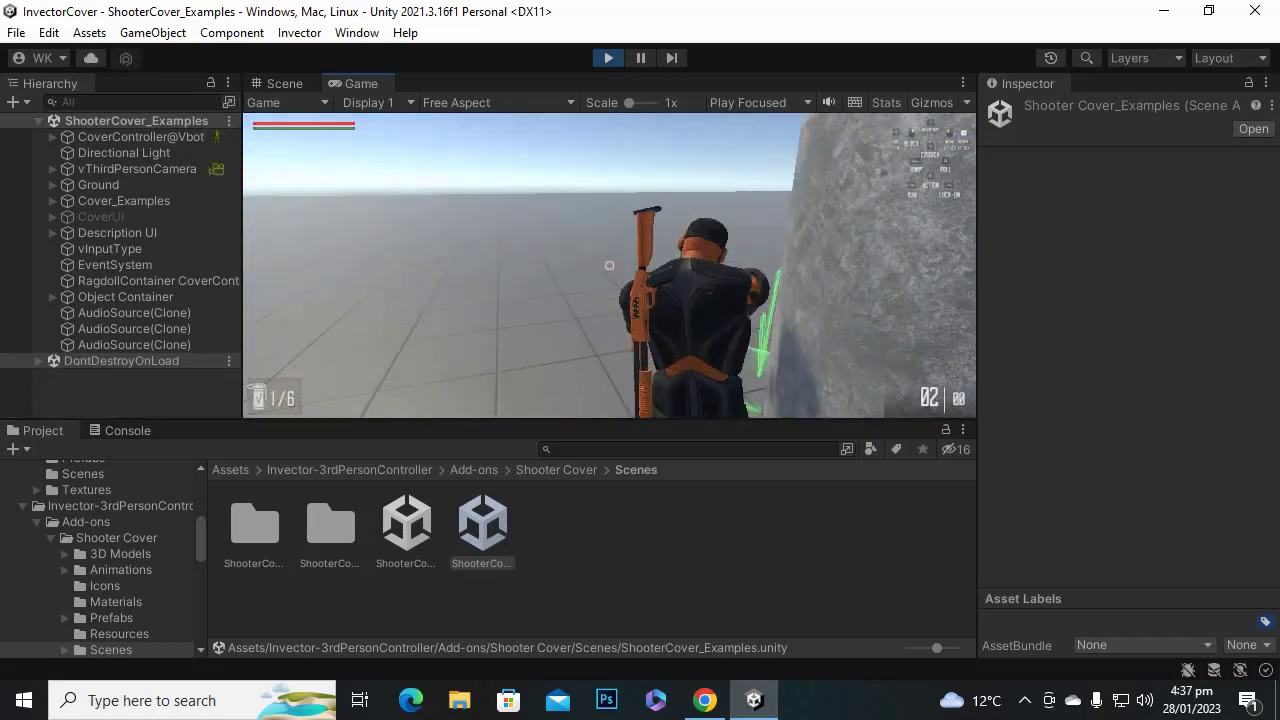
{"action": "left_click", "coordinate": [609, 266]}
{"action": "key", "text": "w"}
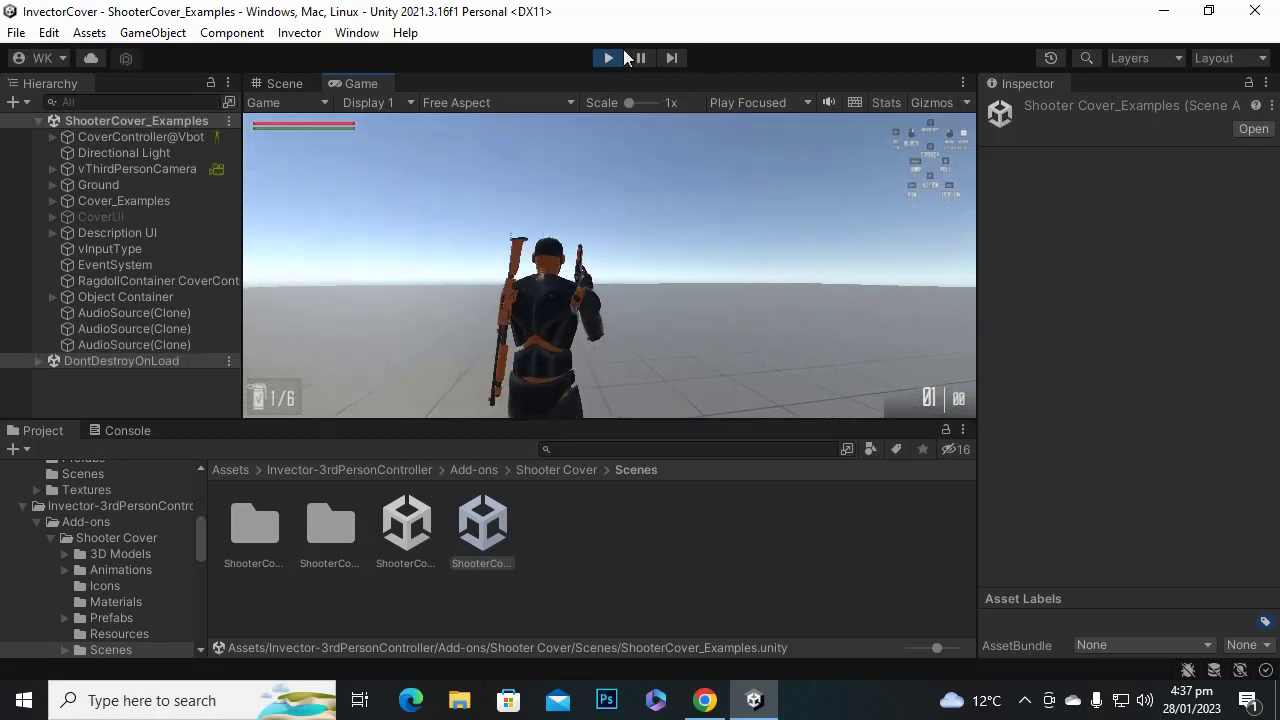
{"action": "left_click", "coordinate": [608, 57]}
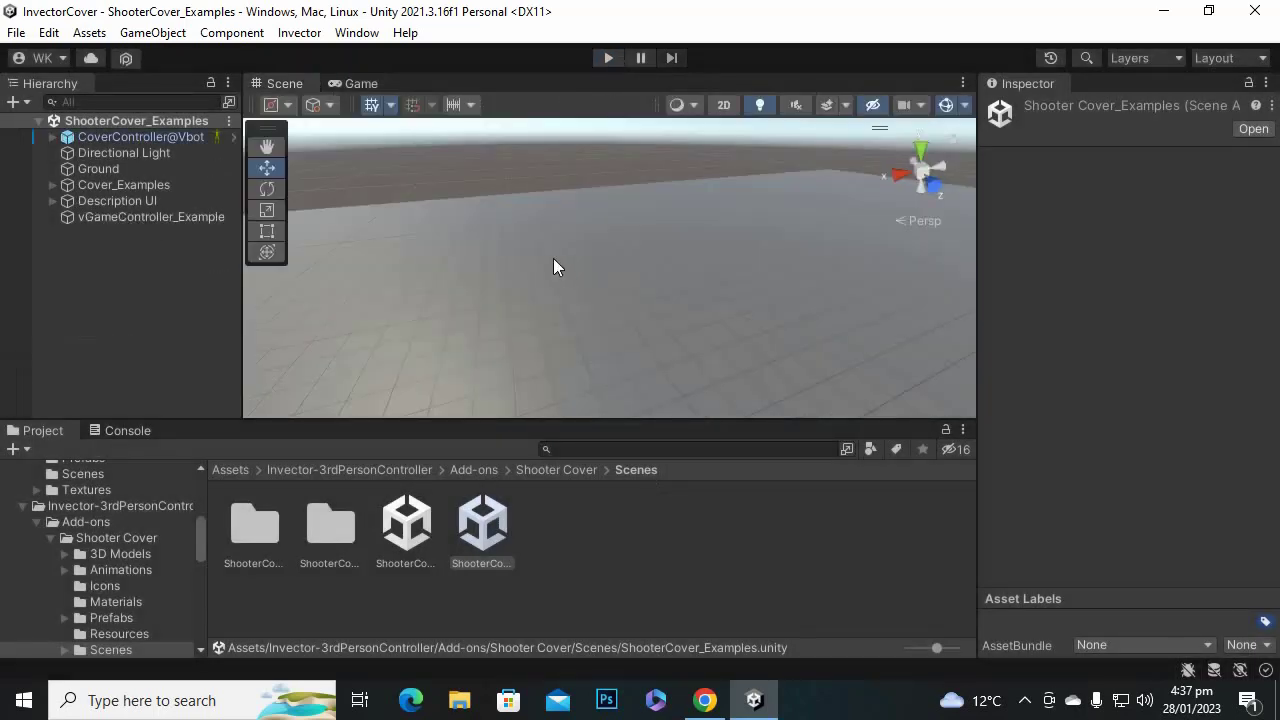
Locate the Invector@ShooterCover animator controller assigned to CoverController@Vbot and open it in the Animator.
{"action": "left_click", "coordinate": [361, 603]}
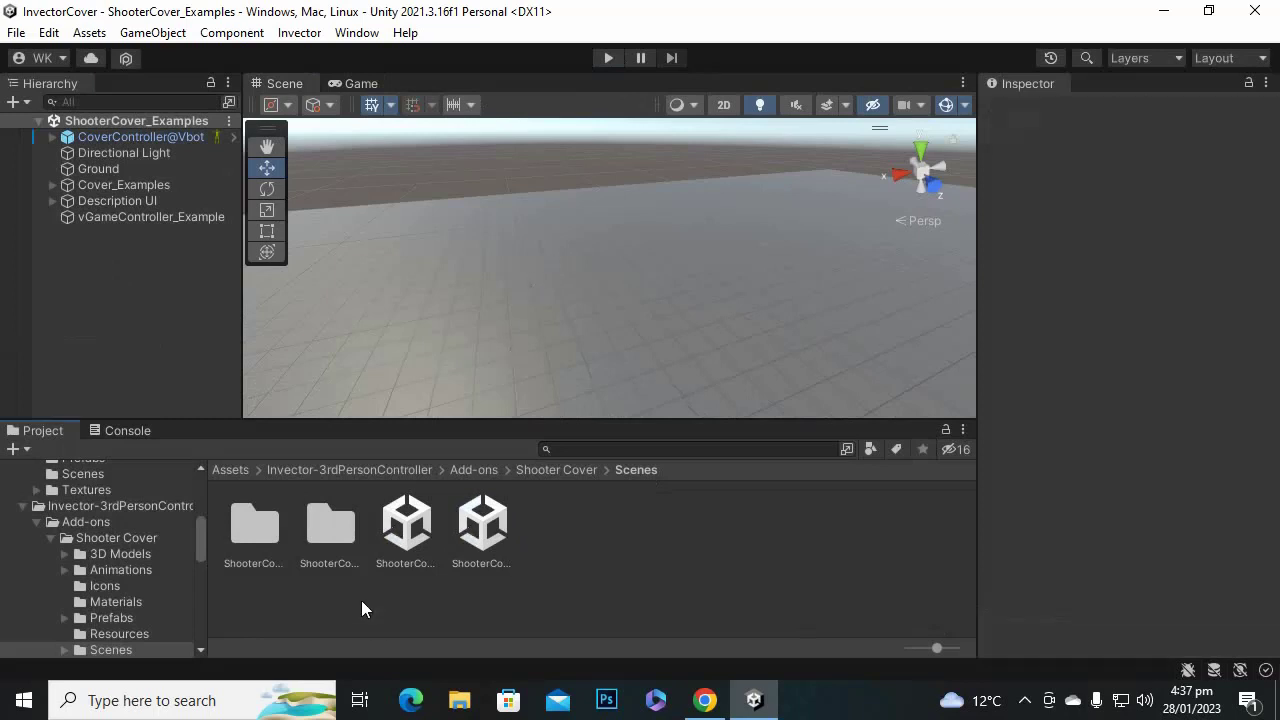
{"action": "left_click", "coordinate": [232, 469]}
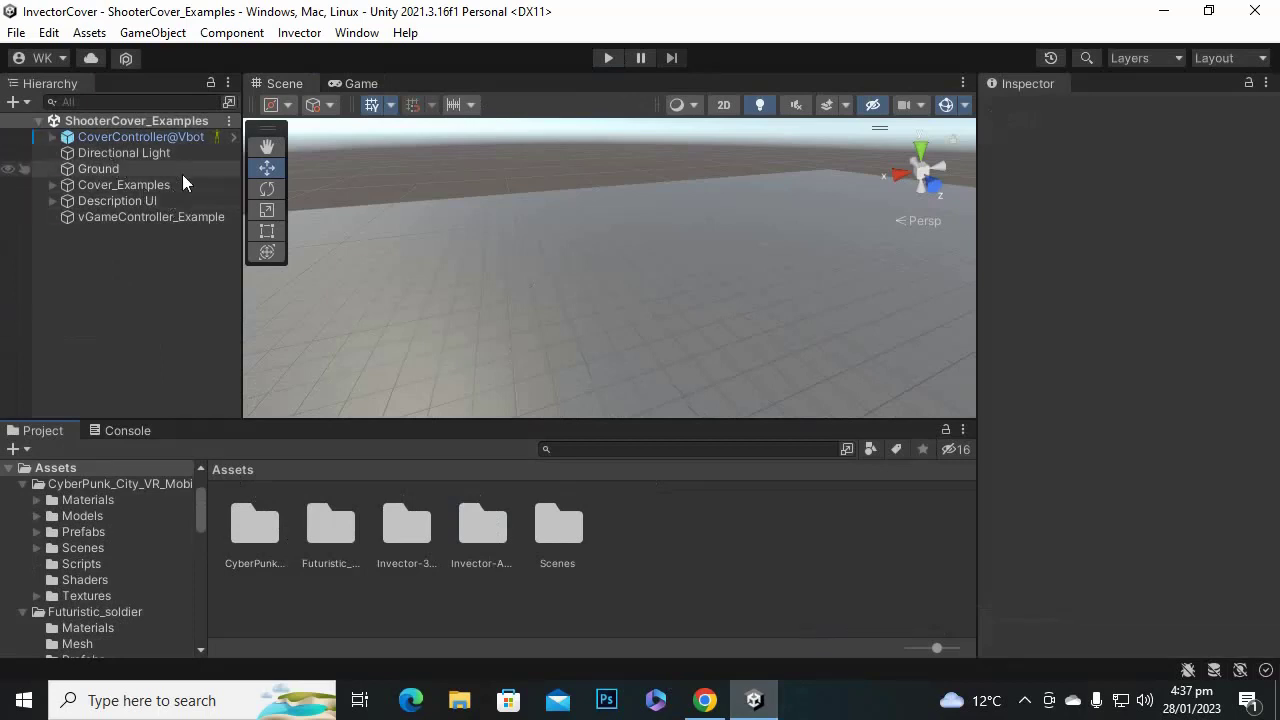
{"action": "left_click", "coordinate": [181, 138]}
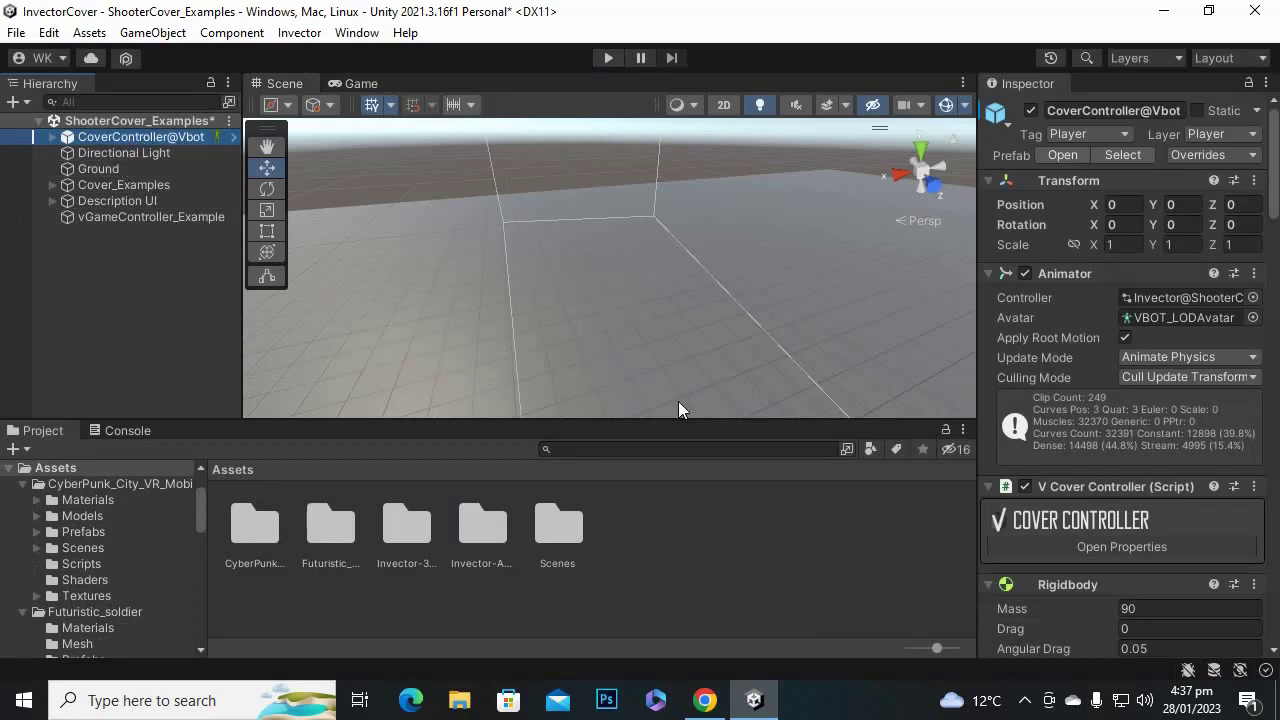
{"action": "left_click", "coordinate": [1173, 301]}
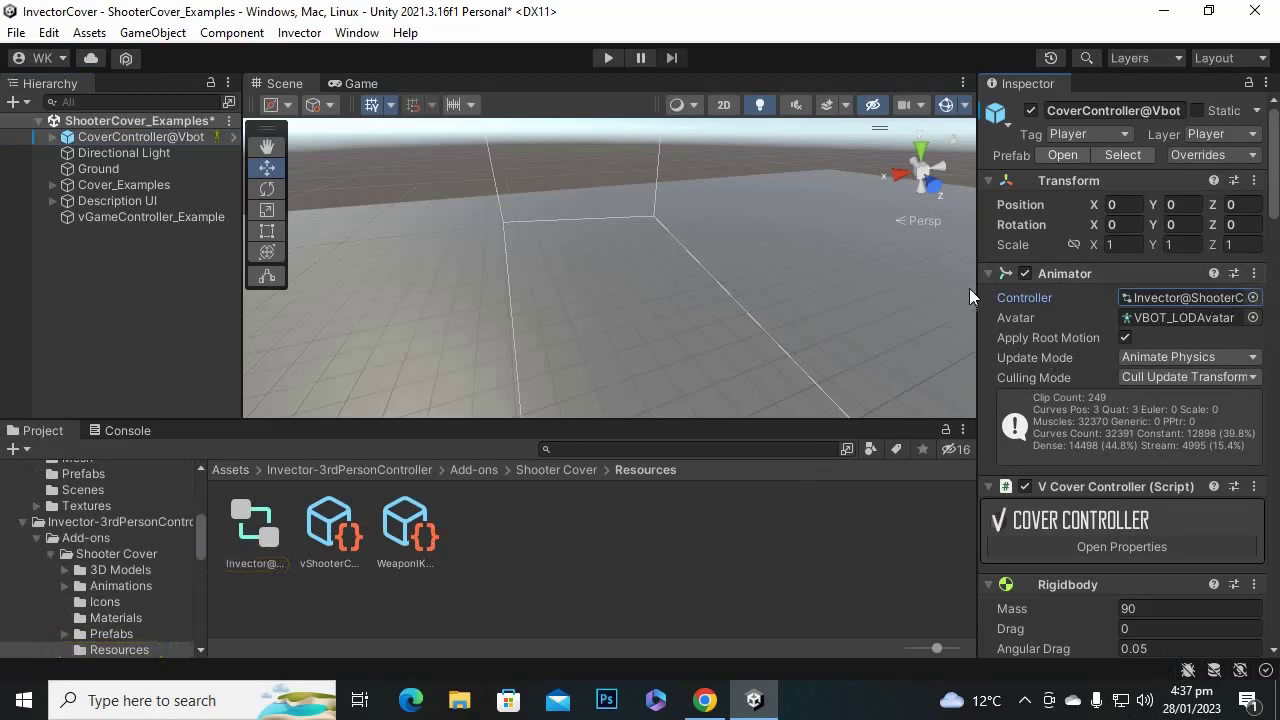
{"action": "left_click_drag", "start_coordinate": [977, 288], "coordinate": [916, 318]}
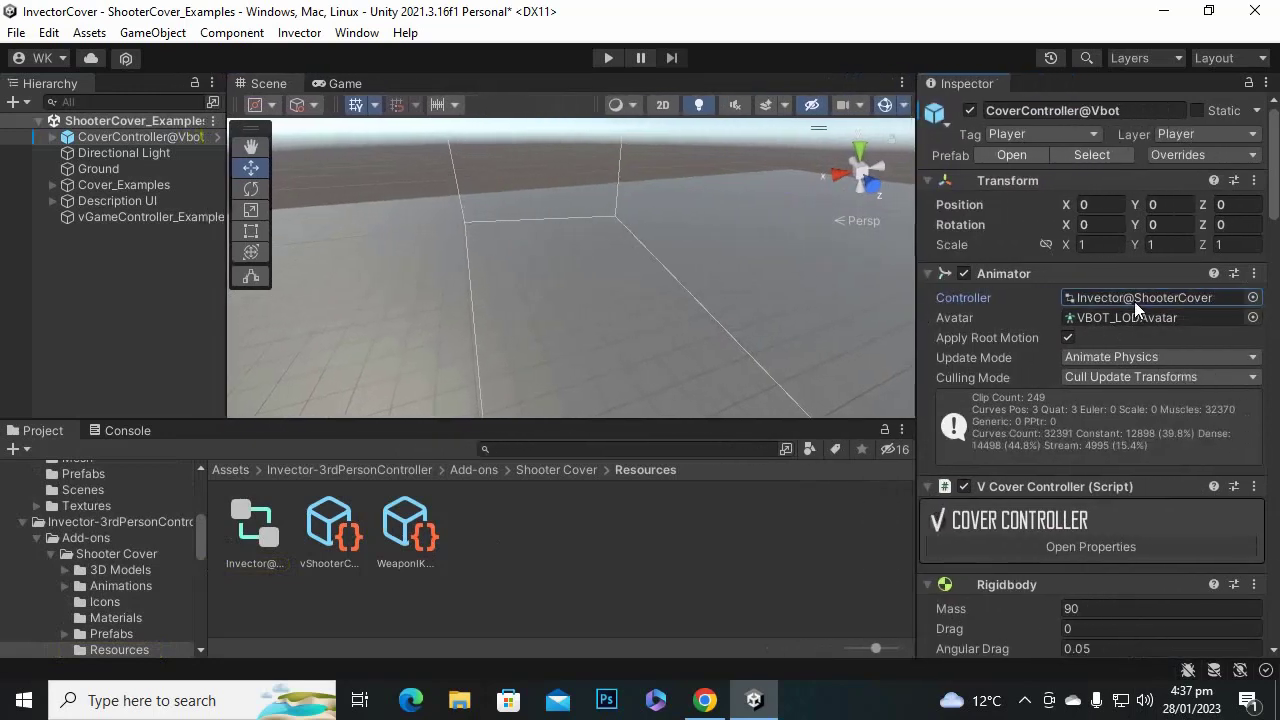
{"action": "double_click", "coordinate": [274, 535]}
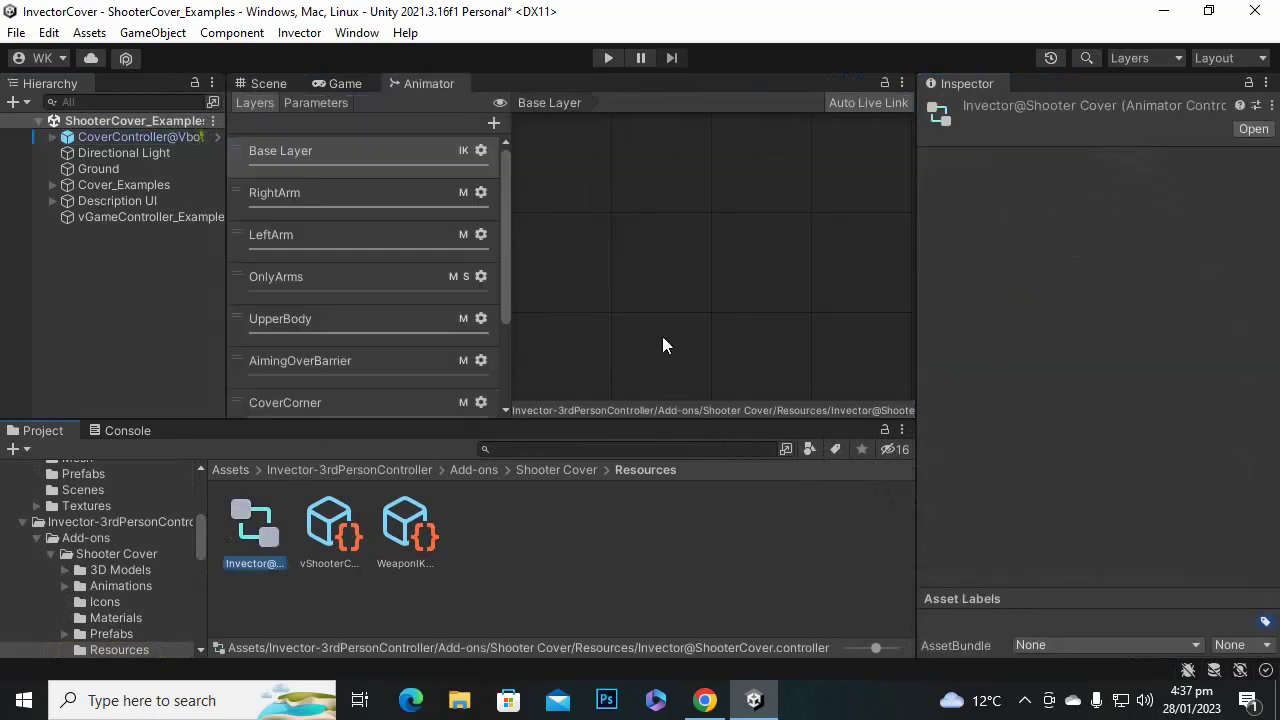
Examine the Airborne, Locomotion and Actions state machines in the Base Layer, along with the controller's list of animation layers.
{"action": "scroll", "coordinate": [662, 336], "scroll_direction": "down", "scroll_amount": 5}
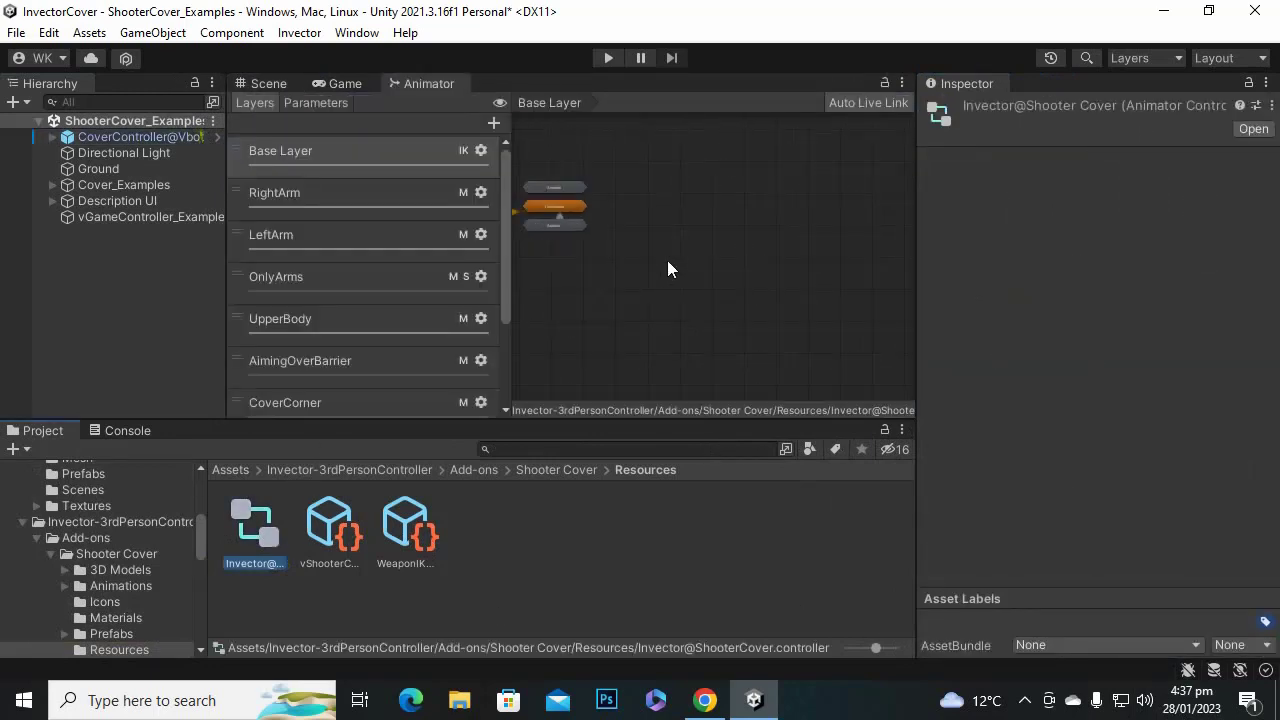
{"action": "right_click", "coordinate": [697, 196]}
{"action": "left_click_drag", "start_coordinate": [689, 175], "coordinate": [734, 208]}
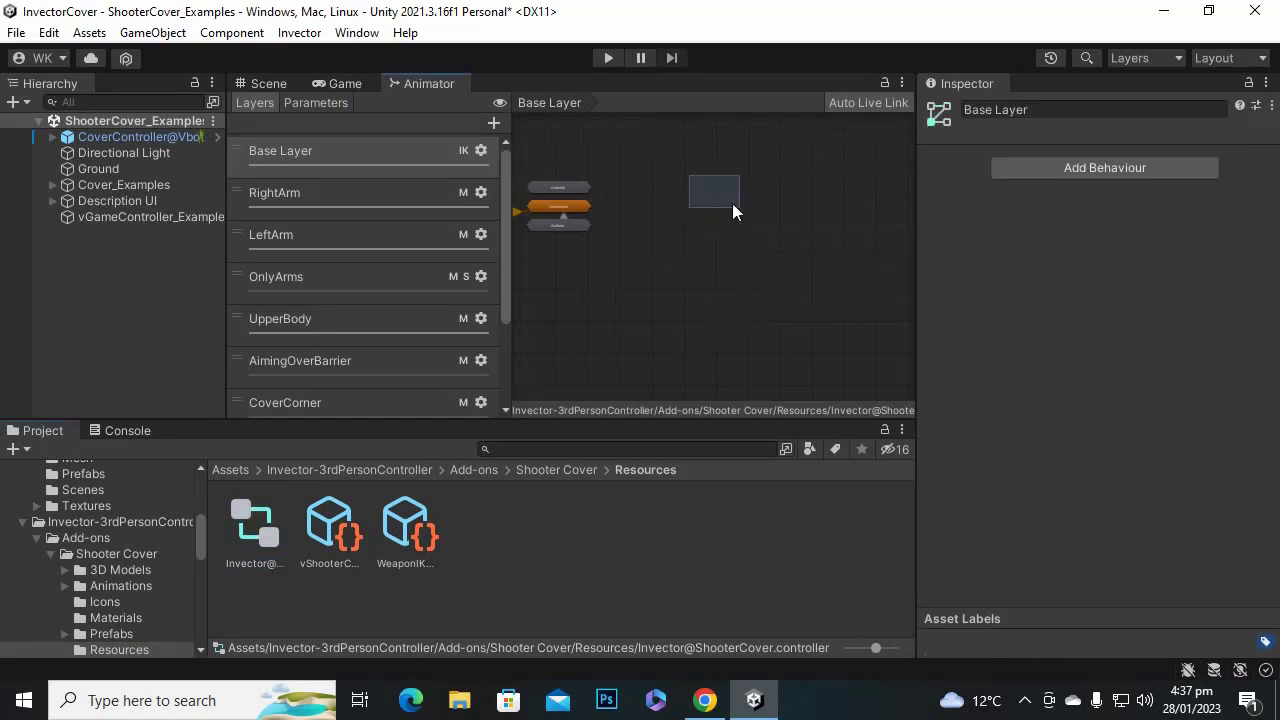
{"action": "scroll", "coordinate": [657, 235], "scroll_direction": "up", "scroll_amount": 1}
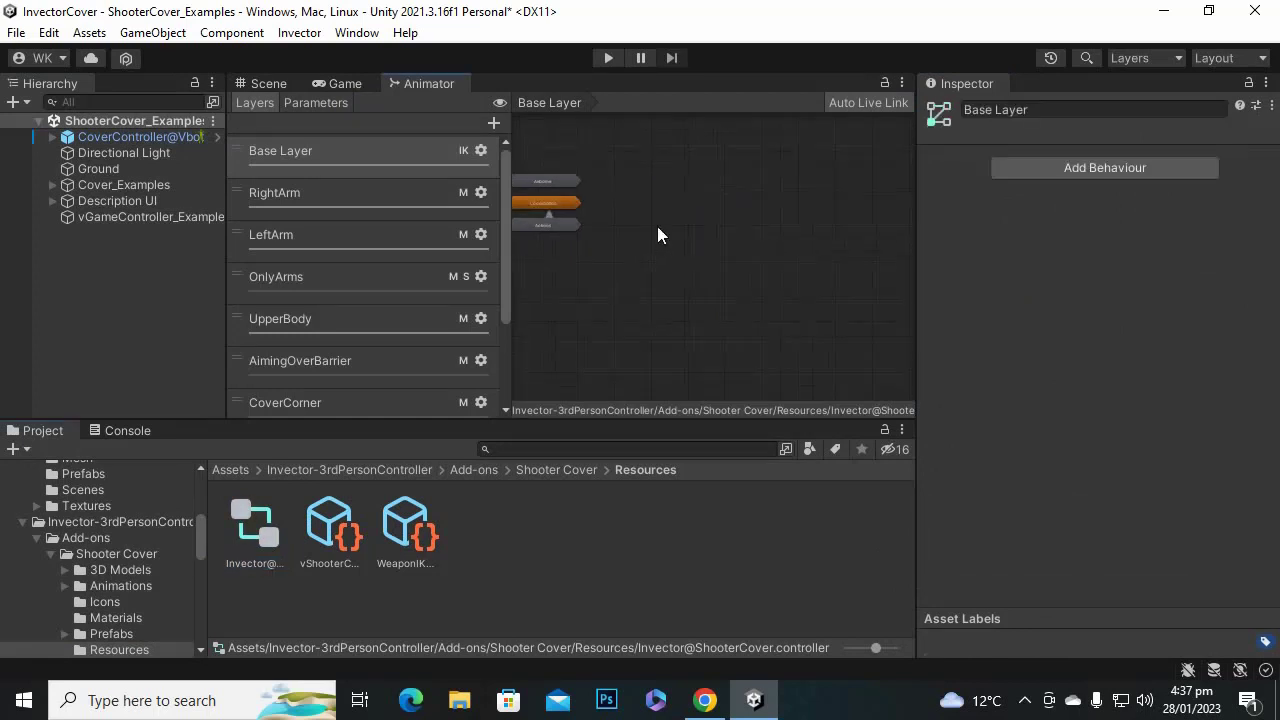
{"action": "middle_click_drag", "start_coordinate": [630, 202], "coordinate": [760, 251]}
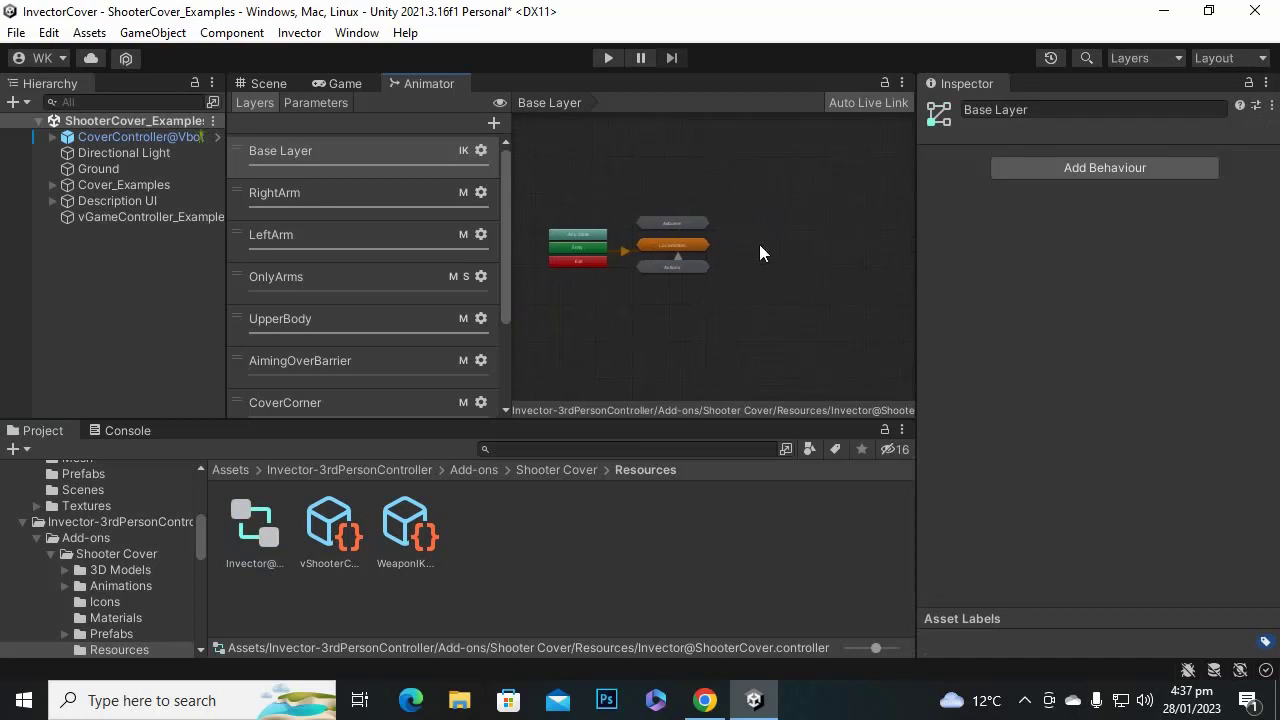
{"action": "scroll", "coordinate": [615, 183], "scroll_direction": "up", "scroll_amount": 3}
{"action": "middle_click_drag", "start_coordinate": [795, 332], "coordinate": [799, 297]}
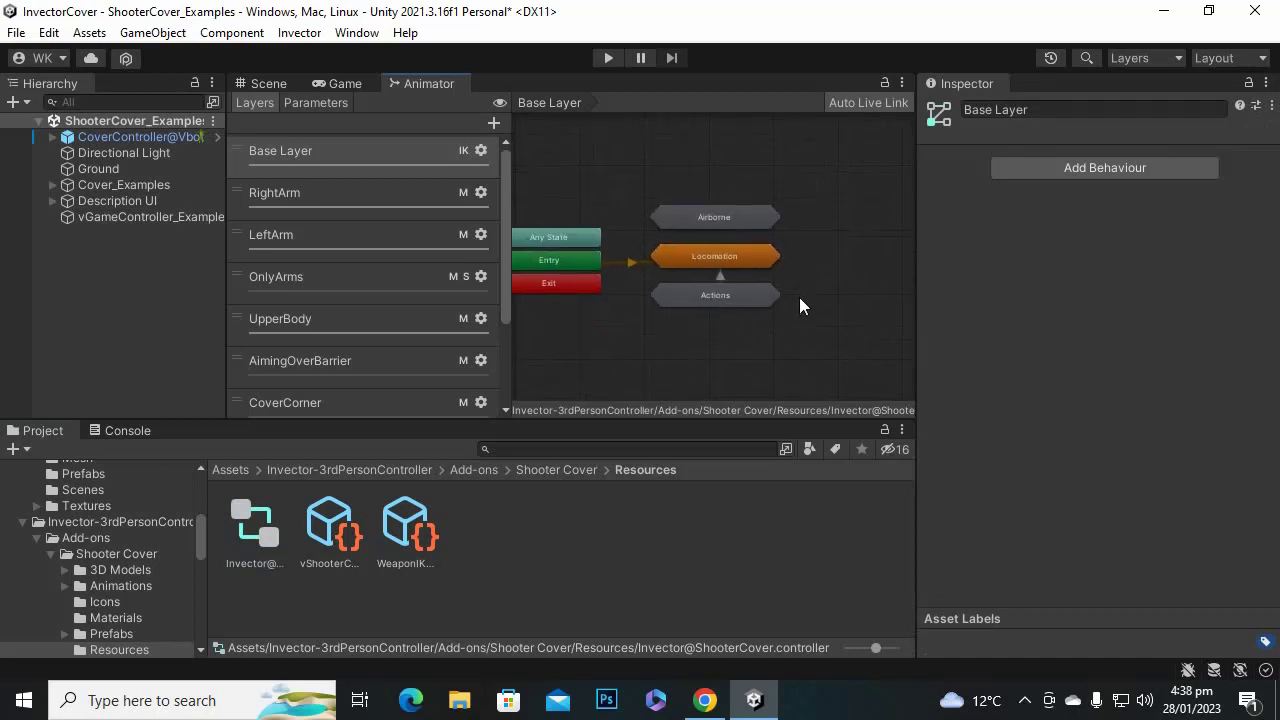
{"action": "scroll", "coordinate": [796, 215], "scroll_direction": "up", "scroll_amount": 3}
{"action": "left_click", "coordinate": [653, 220]}
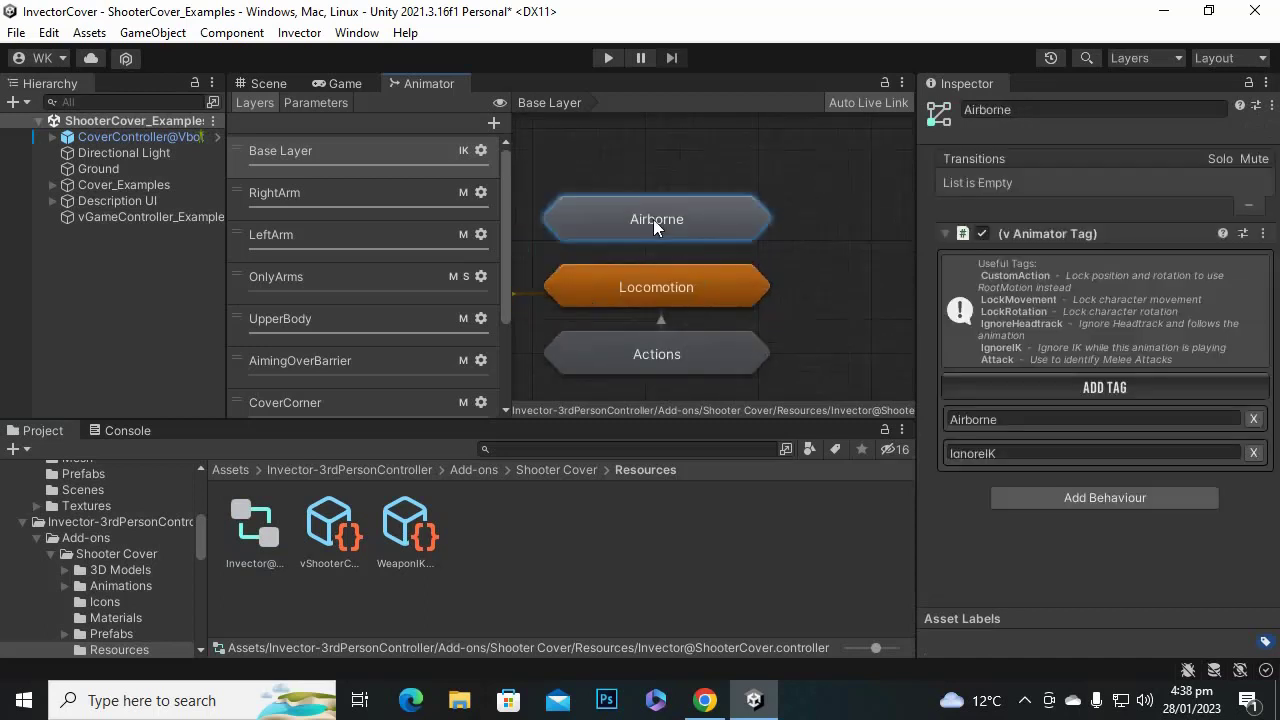
{"action": "left_click", "coordinate": [668, 285]}
{"action": "left_click", "coordinate": [681, 360]}
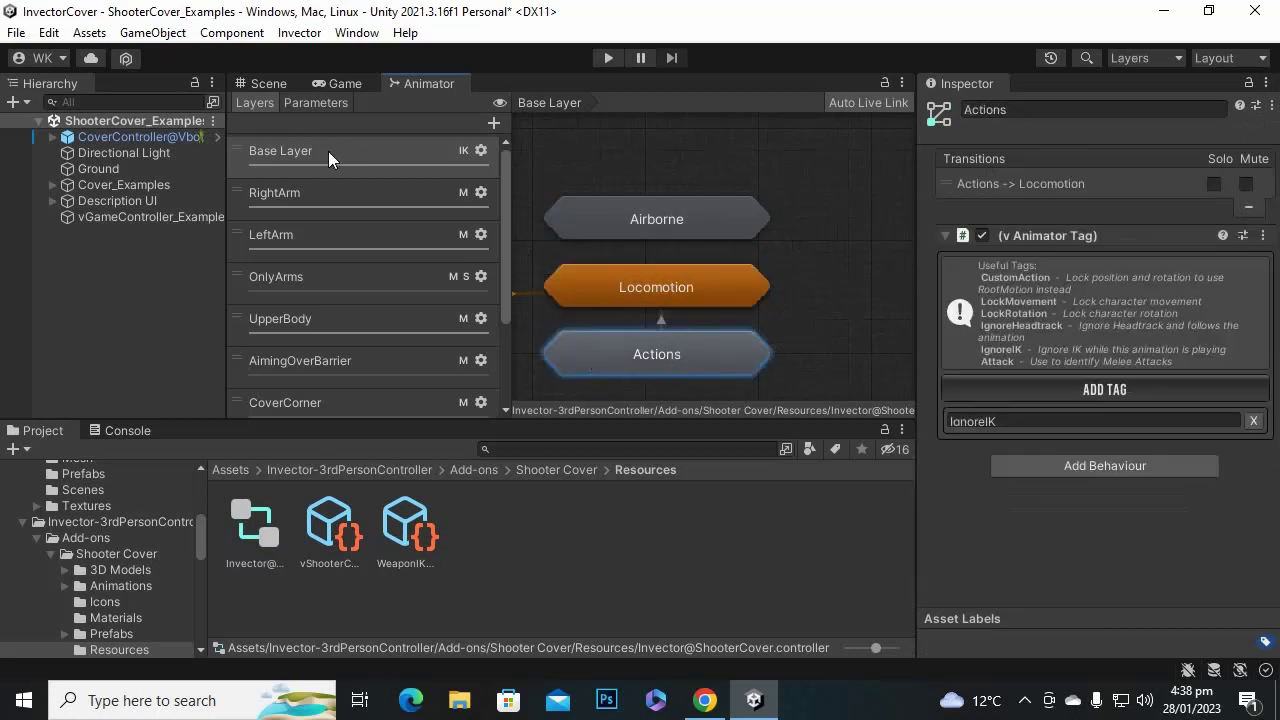
{"action": "scroll", "coordinate": [328, 320], "scroll_direction": "down", "scroll_amount": 3}
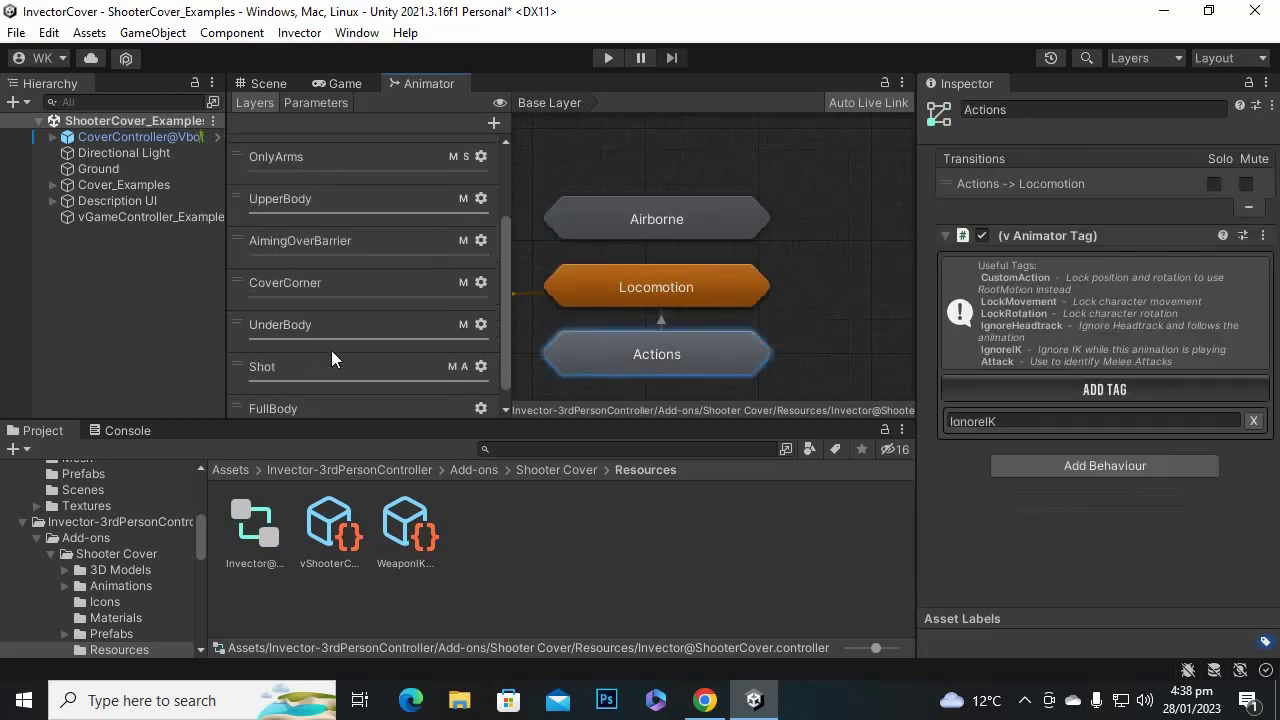
{"action": "scroll", "coordinate": [331, 352], "scroll_direction": "up", "scroll_amount": 3}
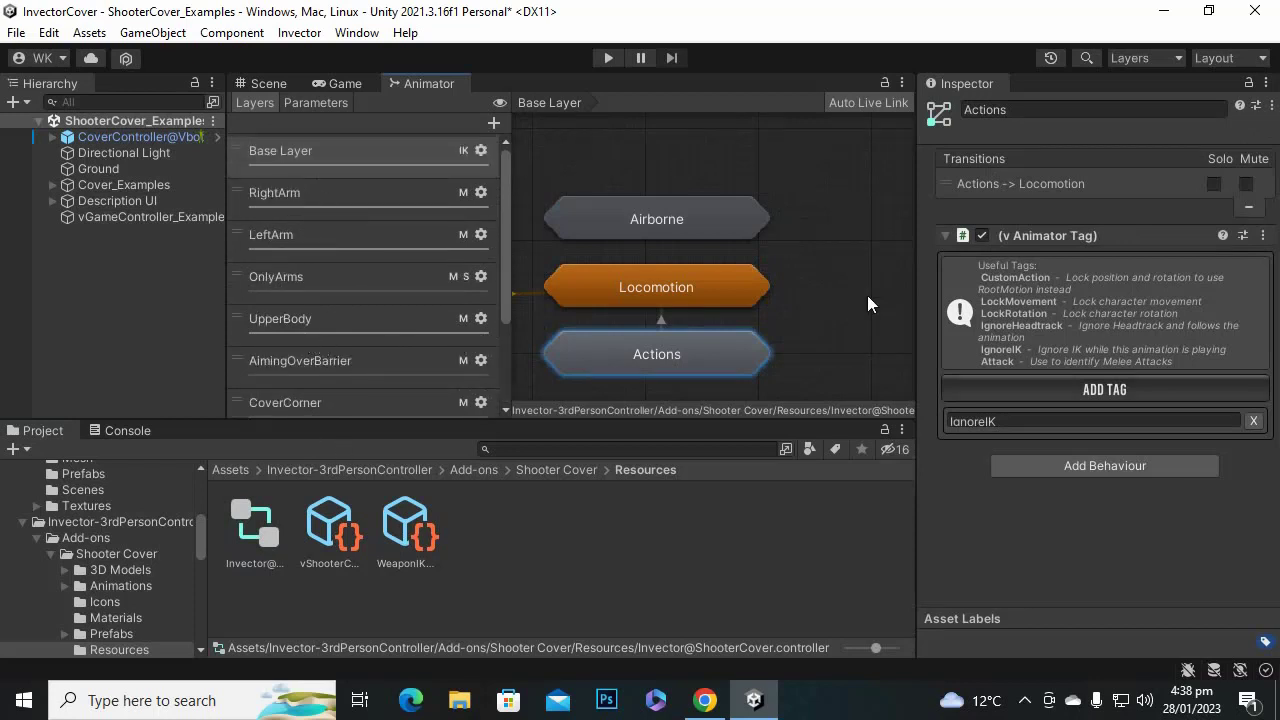
Open Cover Locomotion inside the Locomotion state machine and inspect its Finish Slide To Cover state.
{"action": "left_click", "coordinate": [628, 232]}
{"action": "left_click", "coordinate": [683, 302]}
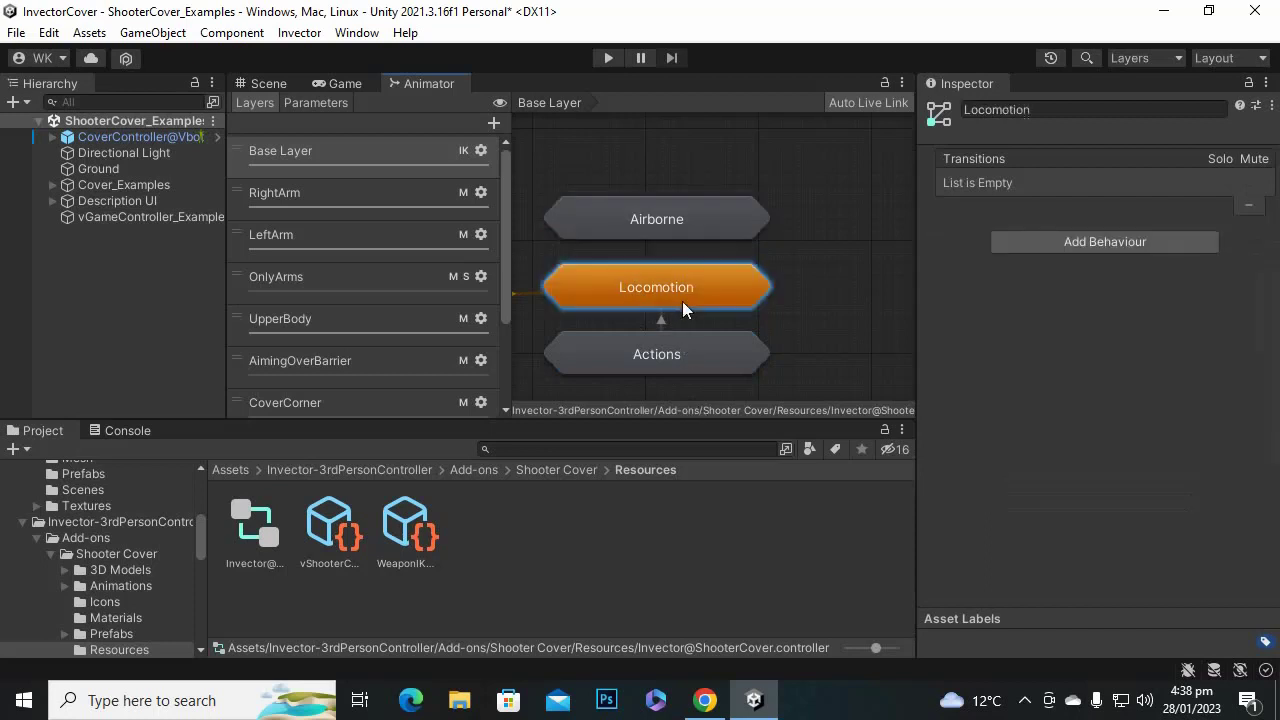
{"action": "double_click", "coordinate": [682, 301]}
{"action": "scroll", "coordinate": [797, 208], "scroll_direction": "up", "scroll_amount": 3}
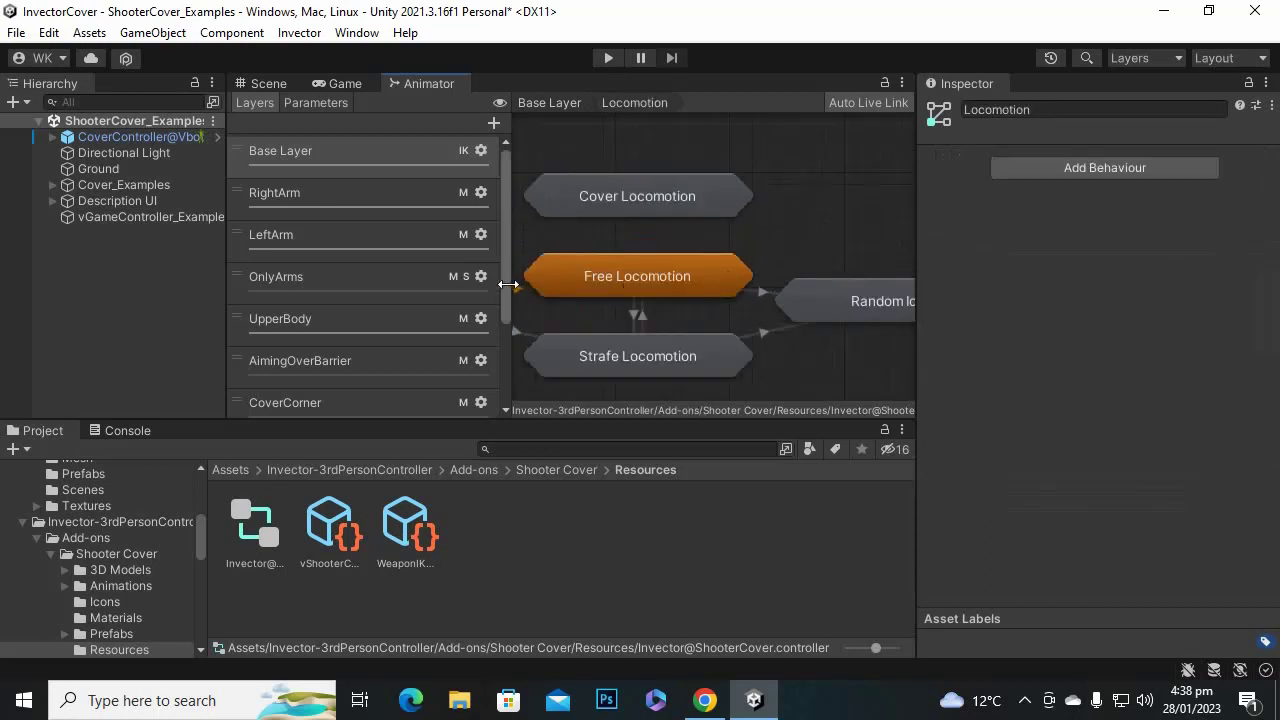
{"action": "left_click", "coordinate": [600, 200]}
{"action": "double_click", "coordinate": [652, 198]}
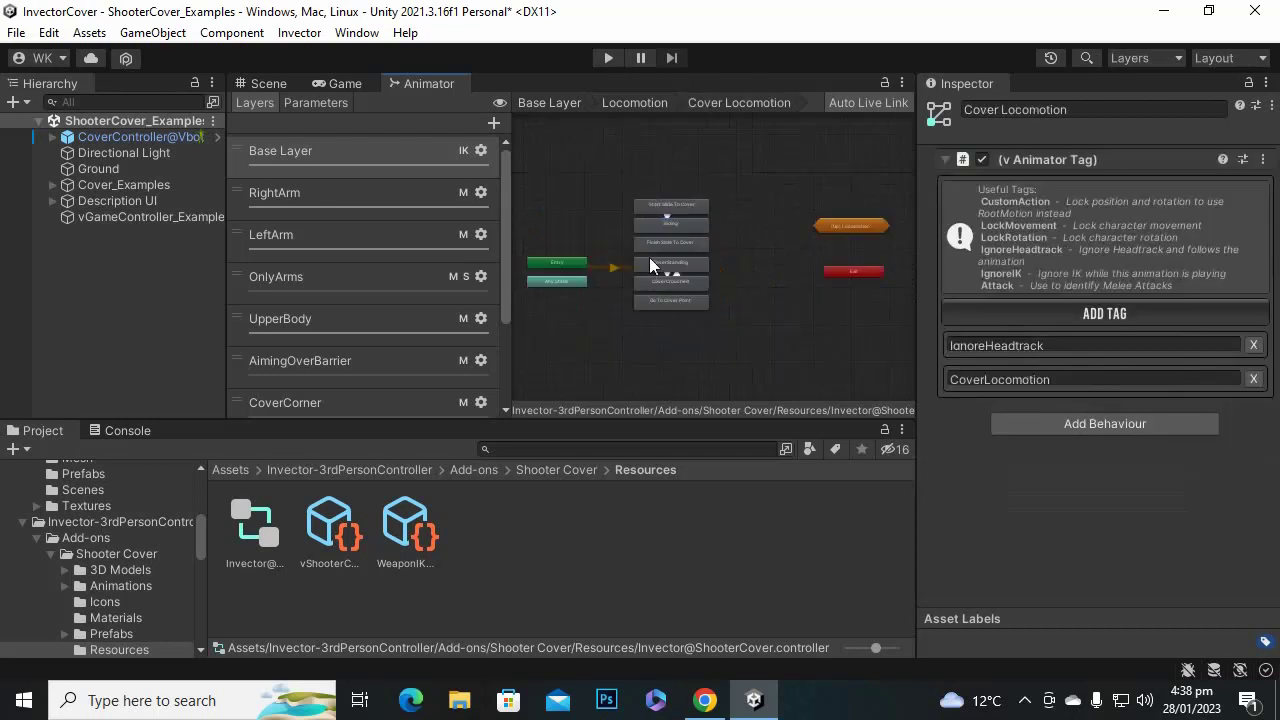
{"action": "scroll", "coordinate": [675, 260], "scroll_direction": "up", "scroll_amount": 6}
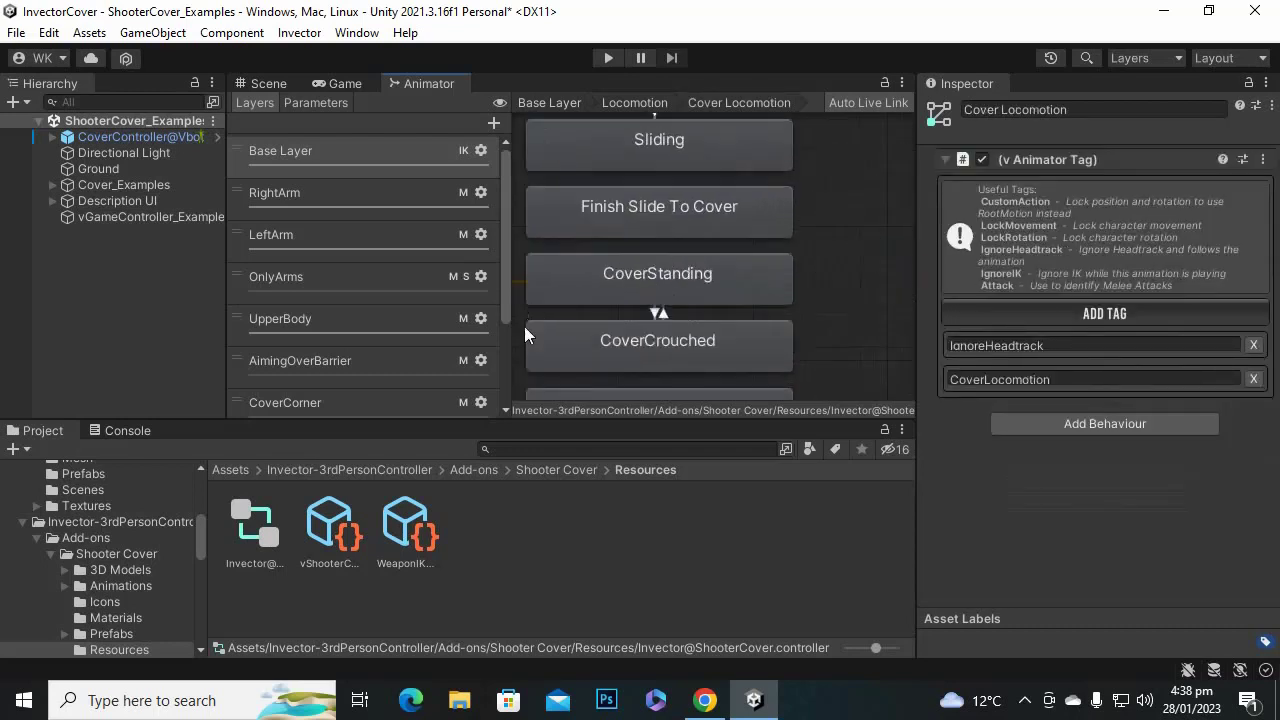
{"action": "scroll", "coordinate": [713, 351], "scroll_direction": "down", "scroll_amount": 2}
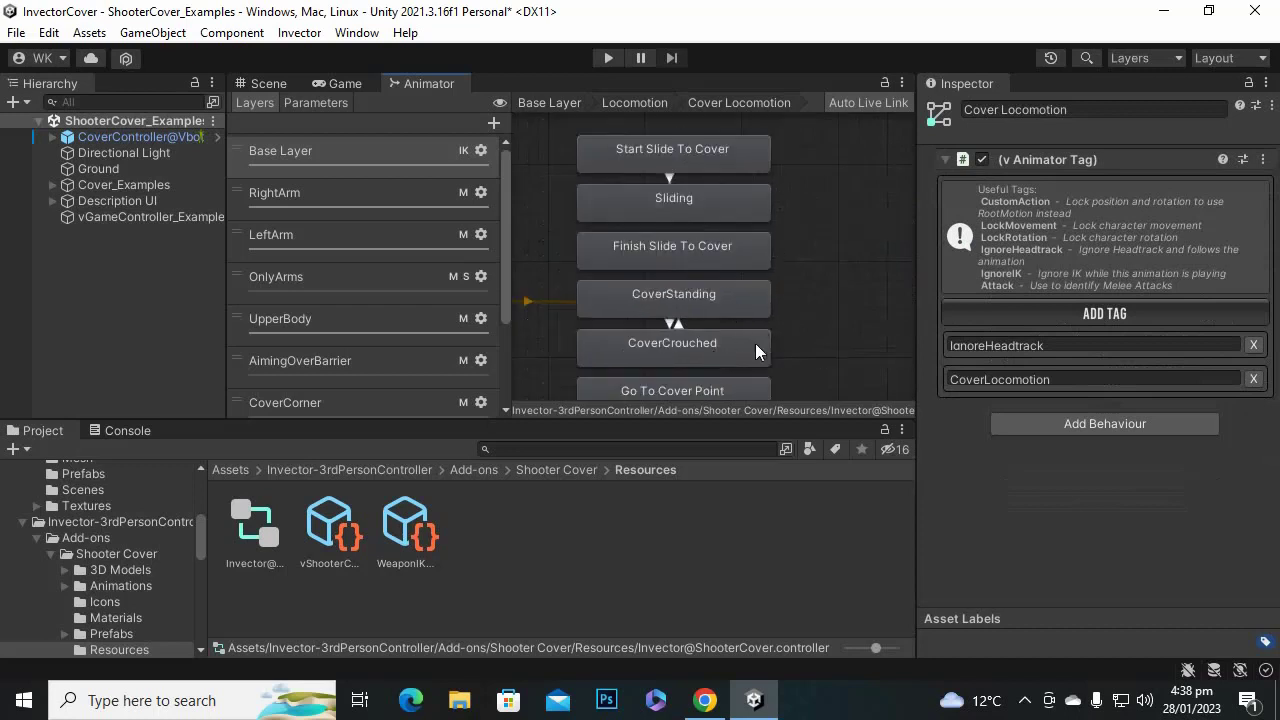
{"action": "left_click", "coordinate": [724, 247]}
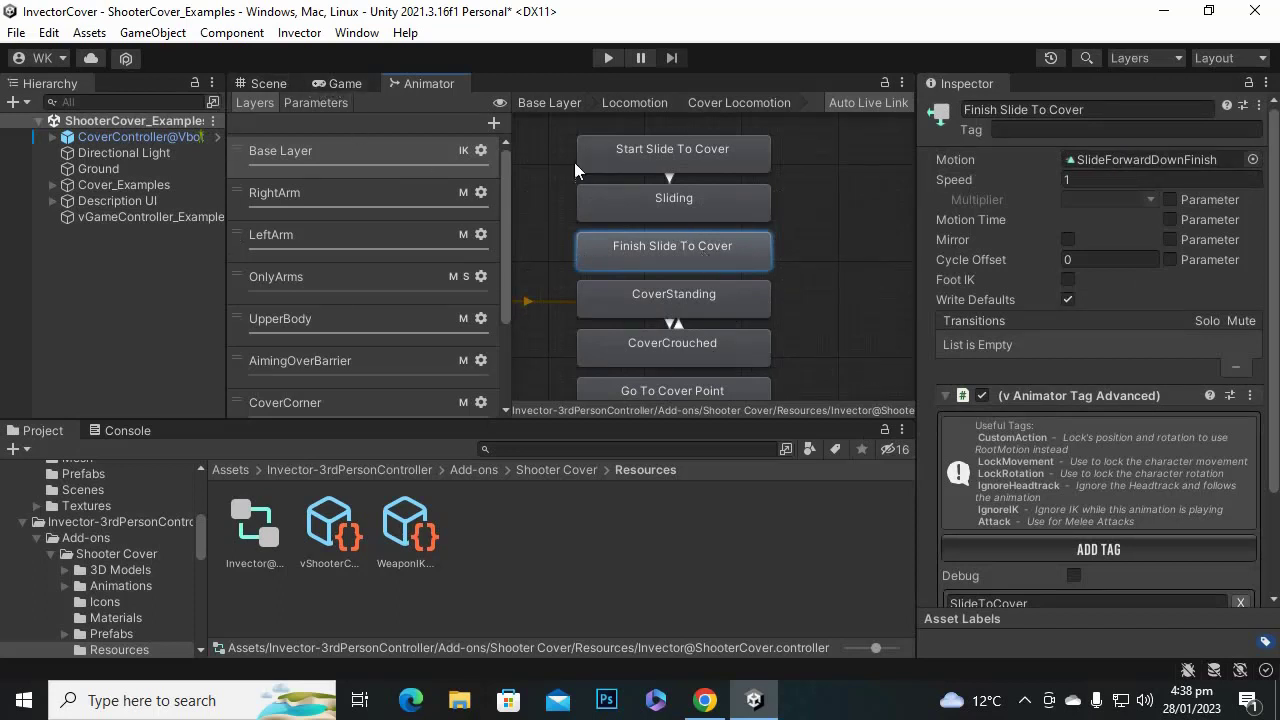
Return to the Base Layer and look through the contents of the Actions state machine, from Roll to Open Chest.
{"action": "left_click", "coordinate": [549, 103]}
{"action": "double_click", "coordinate": [709, 368]}
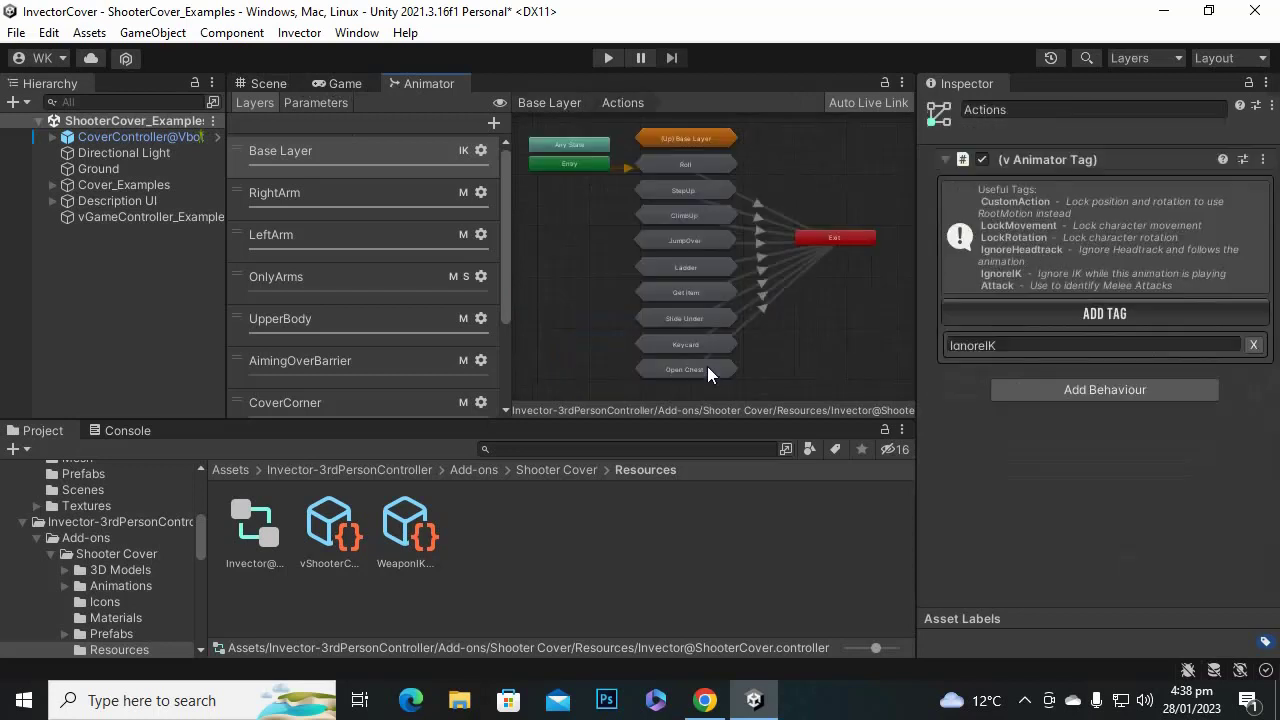
{"action": "scroll", "coordinate": [592, 310], "scroll_direction": "up", "scroll_amount": 3}
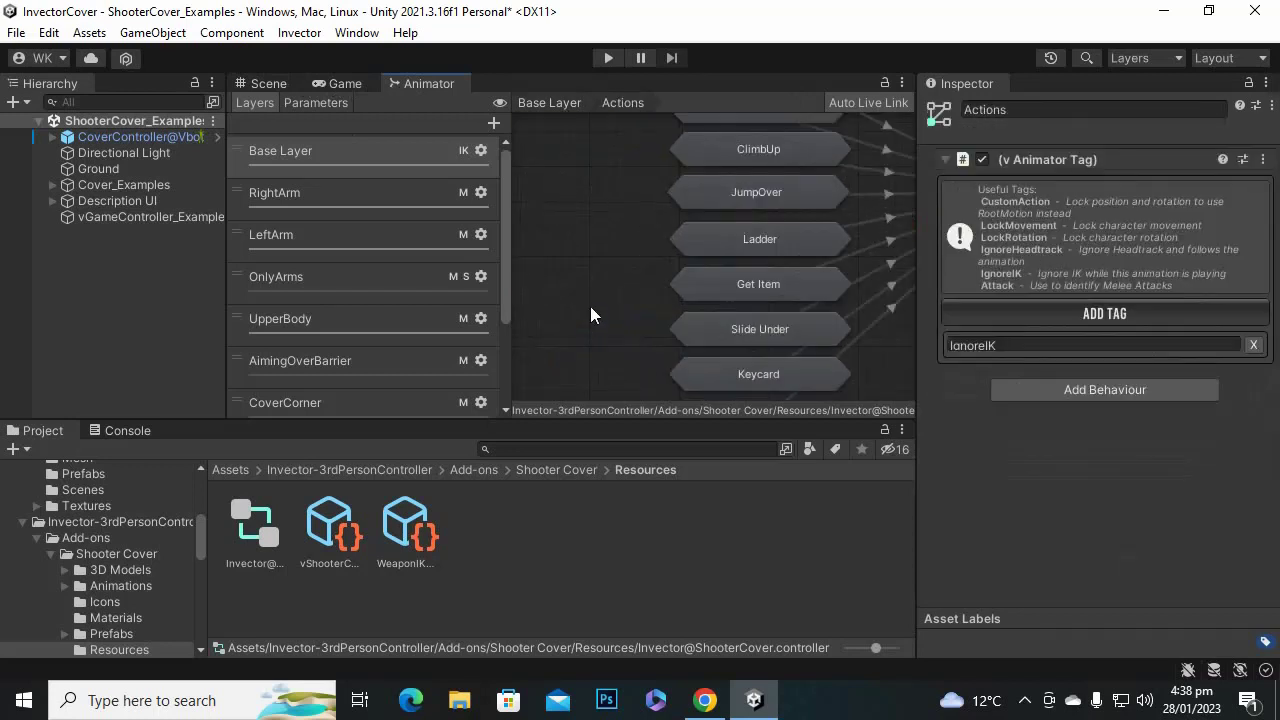
{"action": "scroll", "coordinate": [591, 314], "scroll_direction": "down", "scroll_amount": 2}
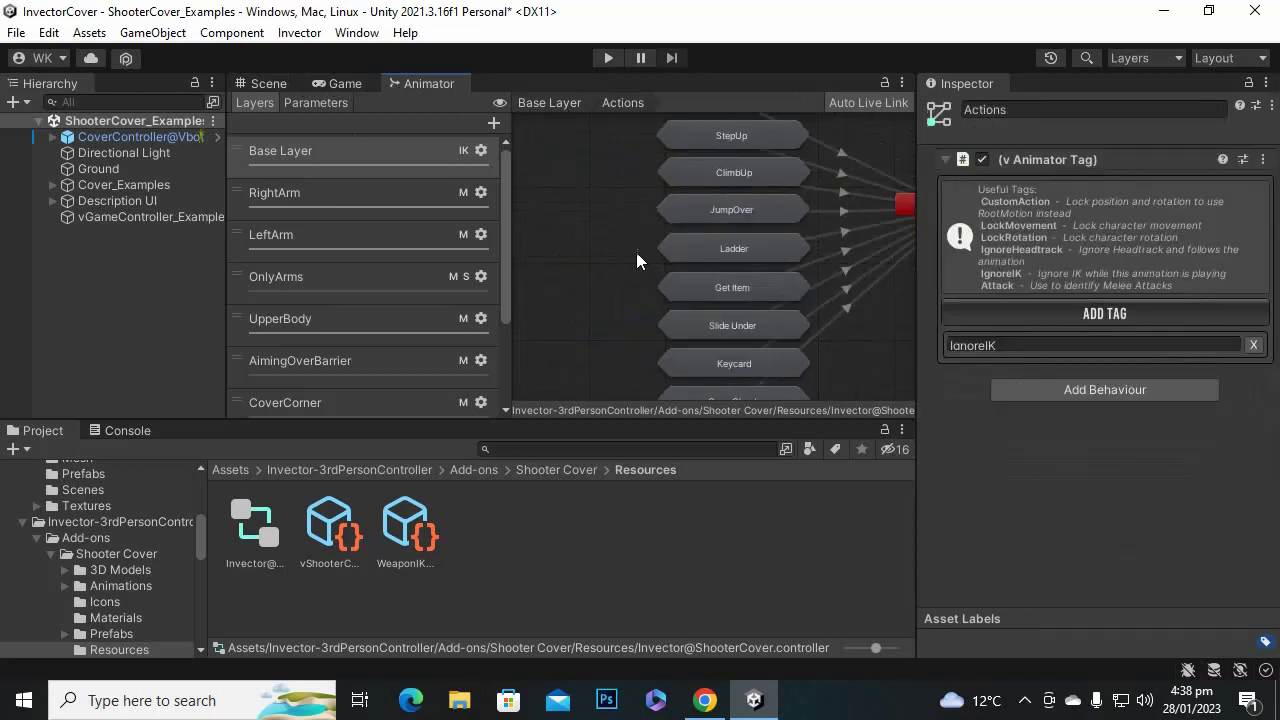
{"action": "scroll", "coordinate": [639, 250], "scroll_direction": "down", "scroll_amount": 2}
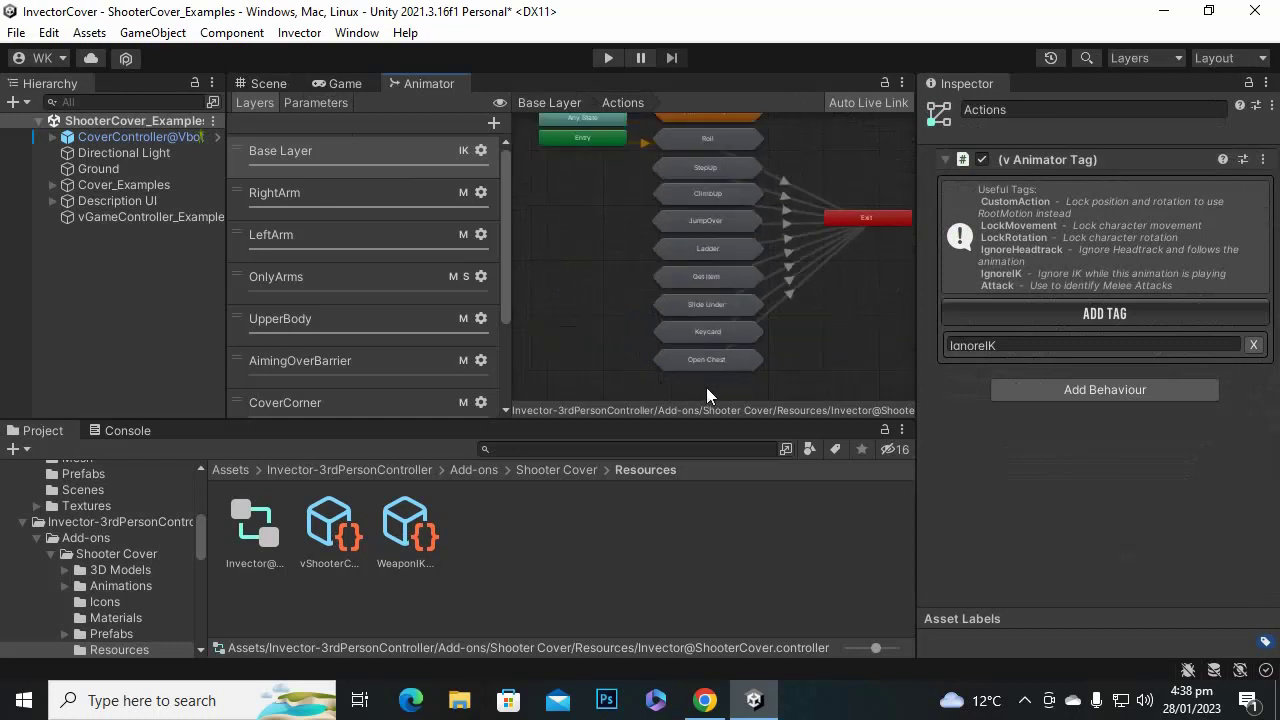
{"action": "scroll", "coordinate": [706, 390], "scroll_direction": "up", "scroll_amount": 1}
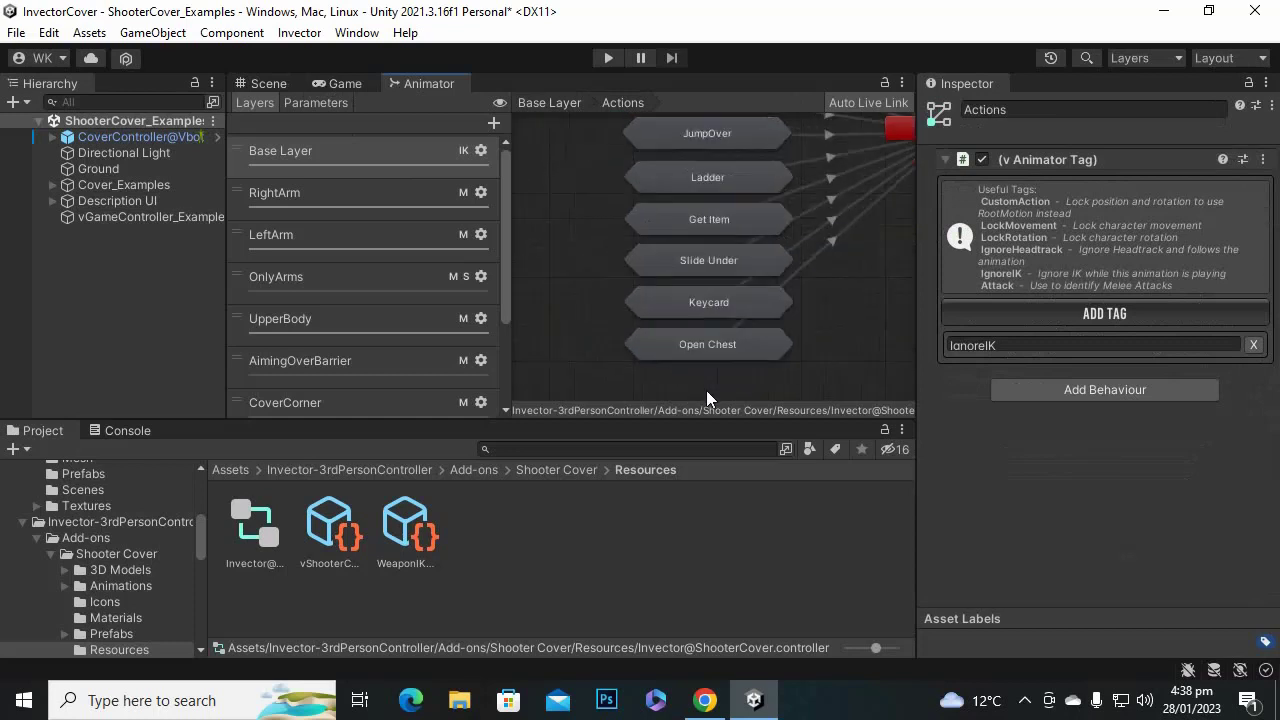
Survey the Actions states, their transitions to Exit and the remaining entries in the animation layer list.
{"action": "scroll", "coordinate": [709, 383], "scroll_direction": "down", "scroll_amount": 4}
{"action": "scroll", "coordinate": [702, 229], "scroll_direction": "up", "scroll_amount": 5}
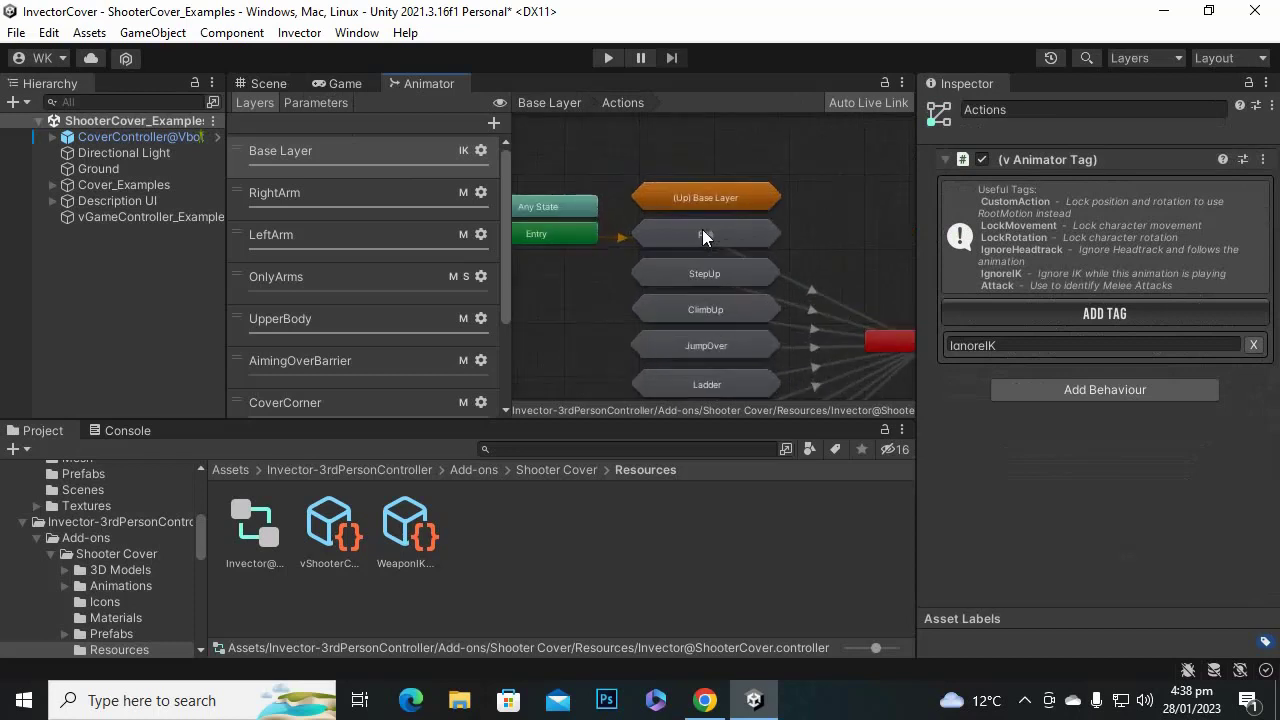
{"action": "scroll", "coordinate": [582, 300], "scroll_direction": "down", "scroll_amount": 2}
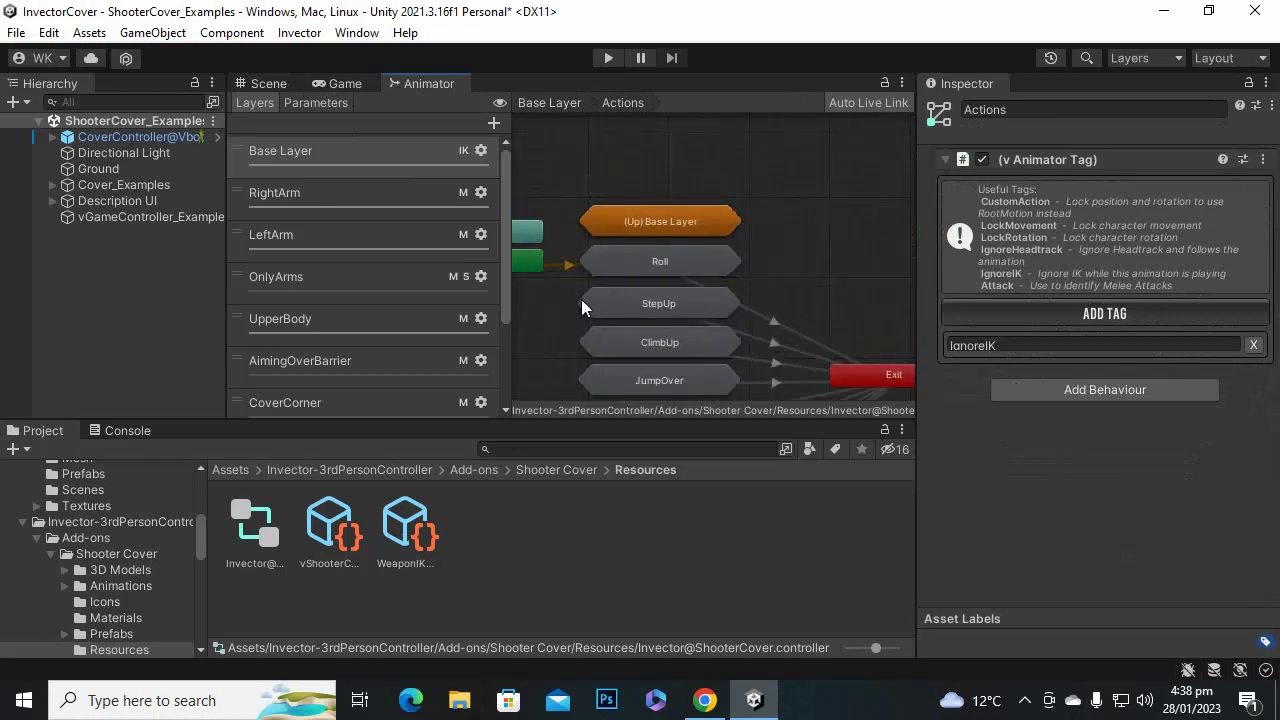
{"action": "scroll", "coordinate": [555, 300], "scroll_direction": "down", "scroll_amount": 1}
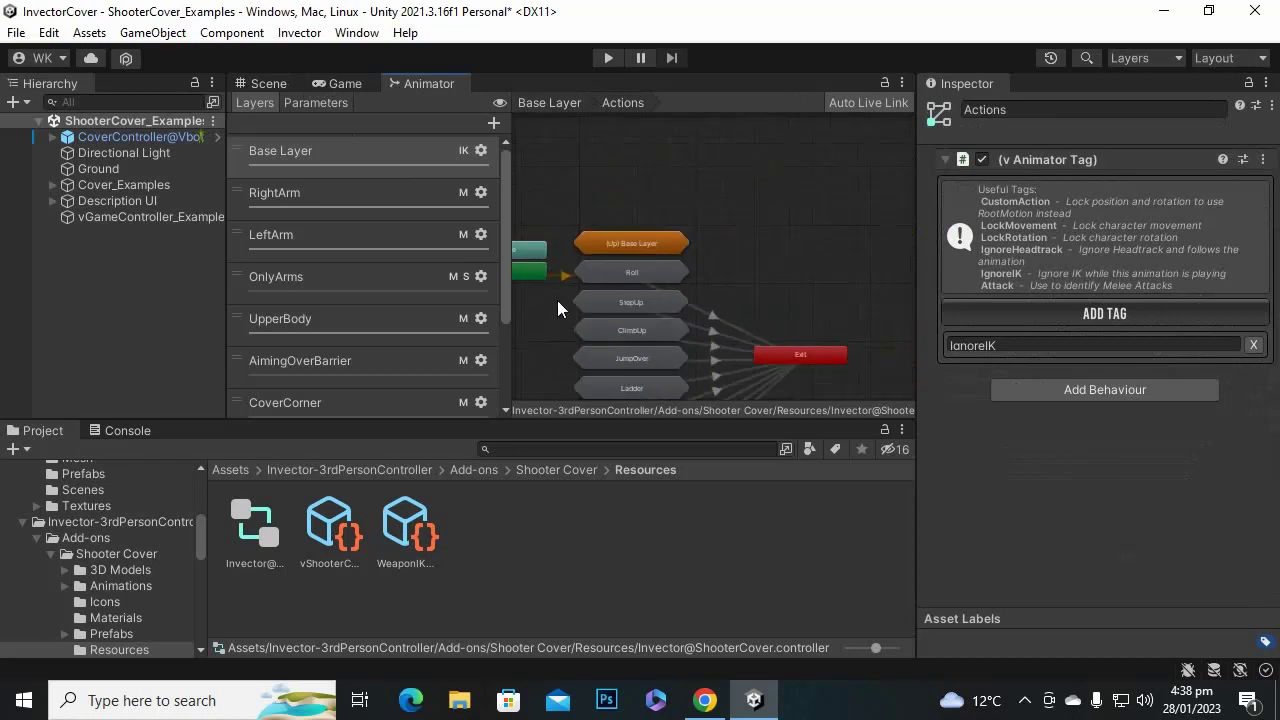
{"action": "scroll", "coordinate": [632, 362], "scroll_direction": "up", "scroll_amount": 3}
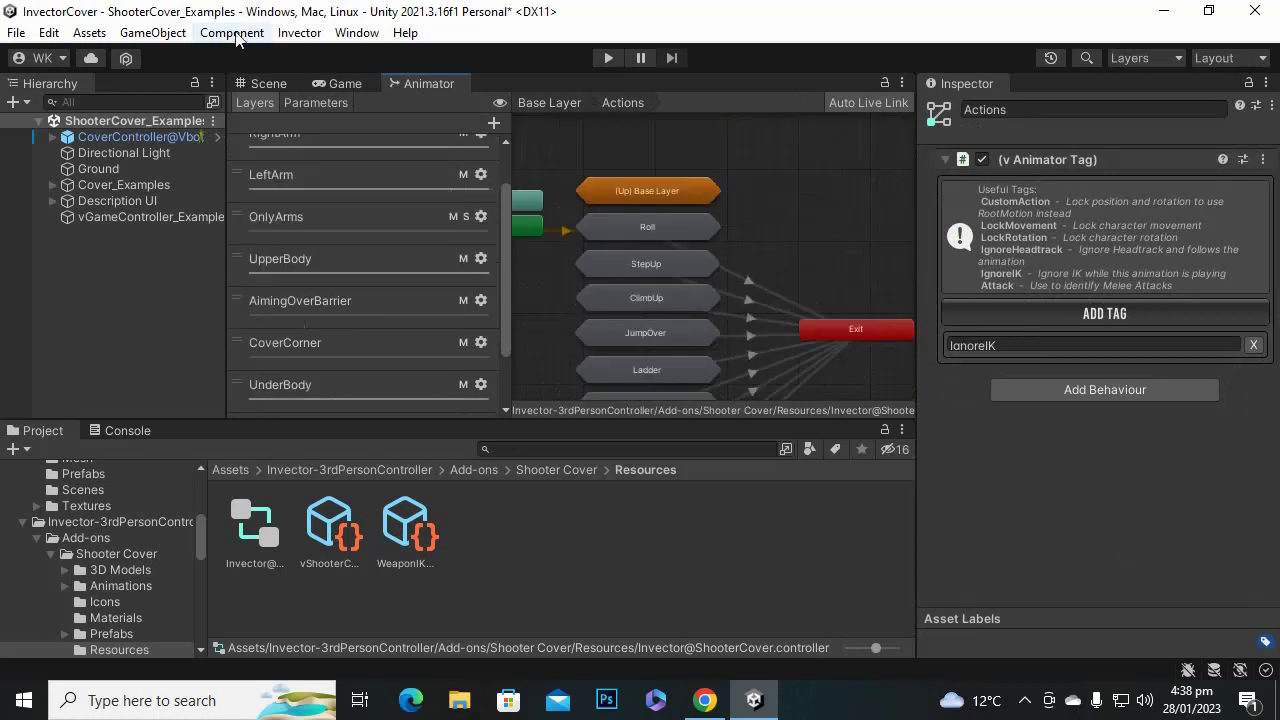
Return to the scene, select CoverController@Vbot and open the properties of its V Cover Controller script with more room to read them.
{"action": "left_click", "coordinate": [287, 76]}
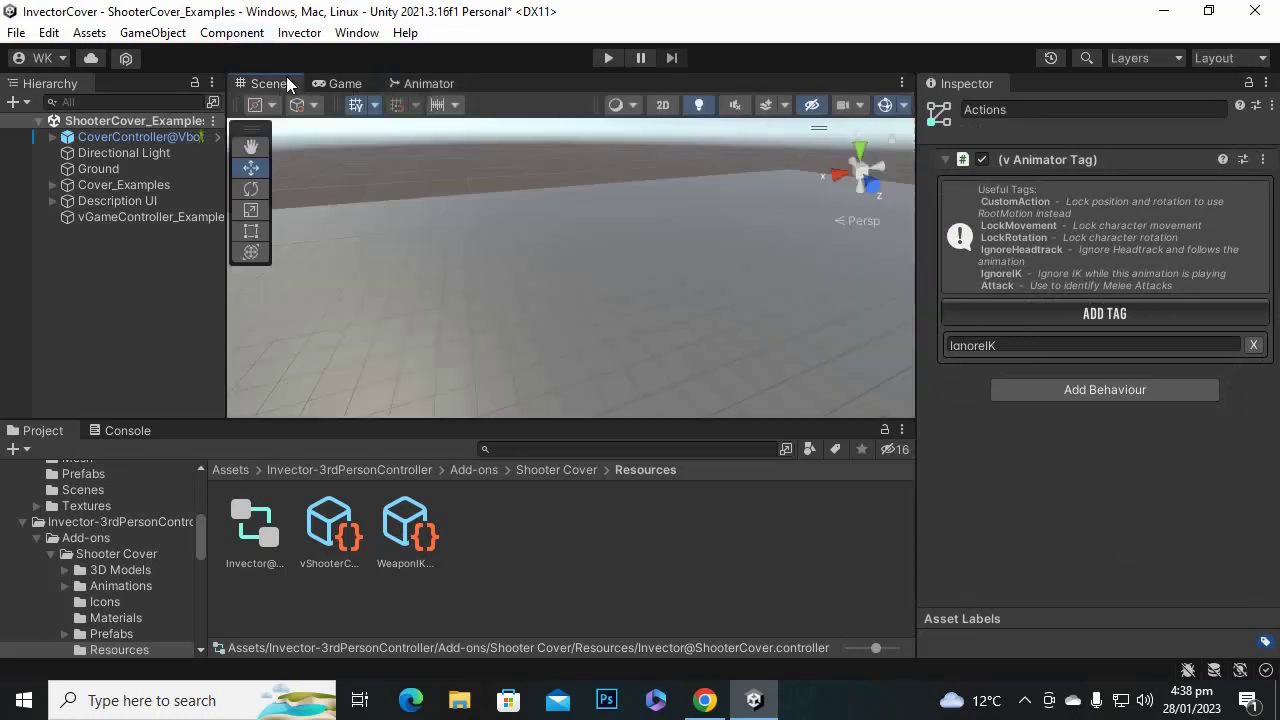
{"action": "left_click", "coordinate": [131, 136]}
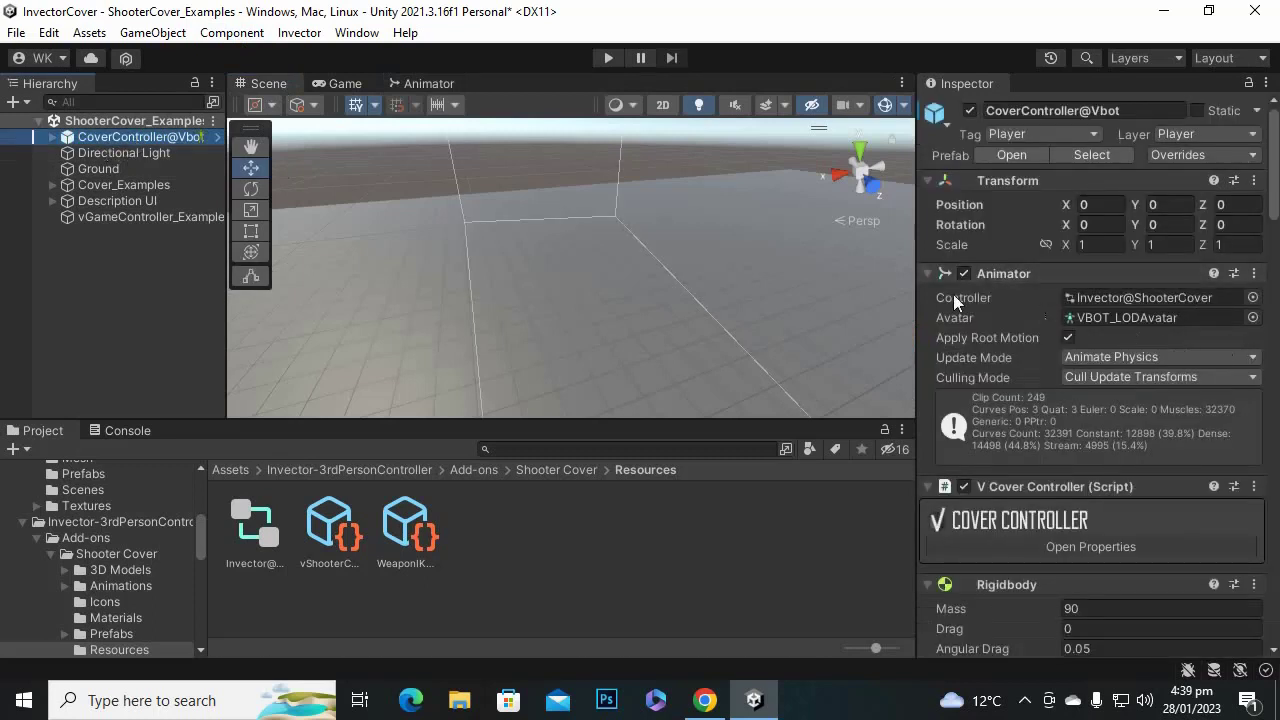
{"action": "scroll", "coordinate": [1070, 355], "scroll_direction": "down", "scroll_amount": 2}
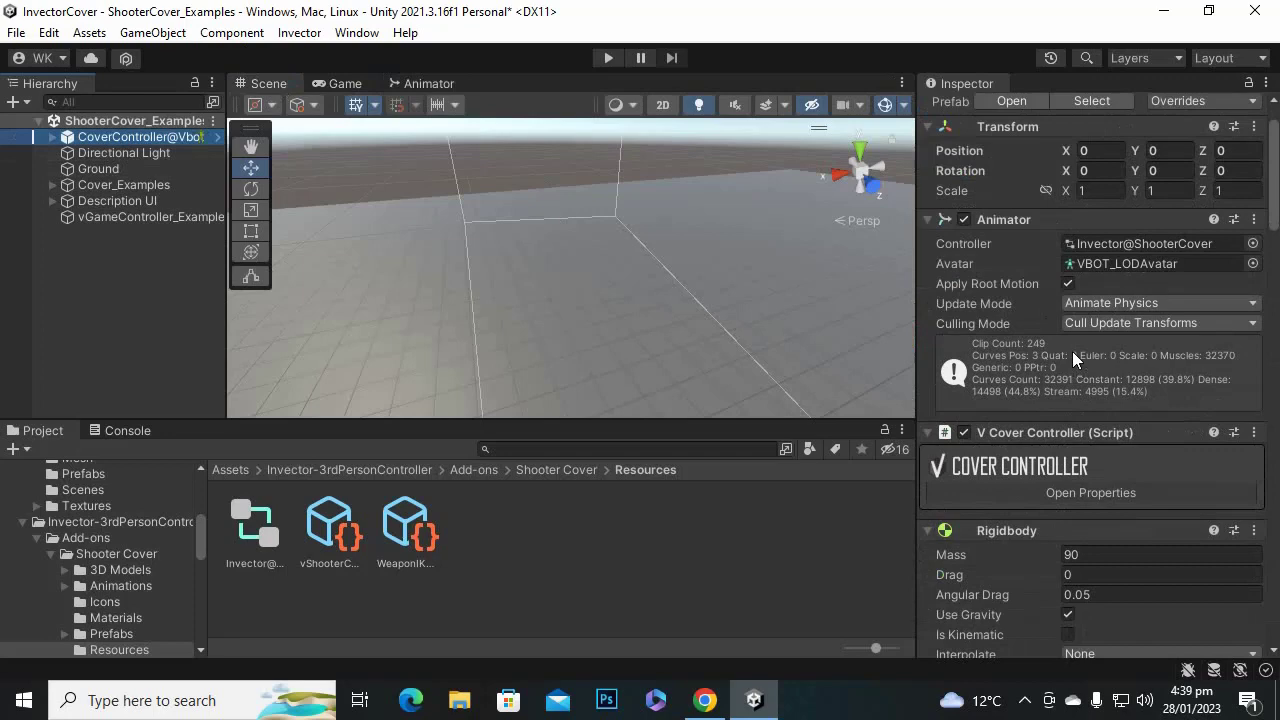
{"action": "scroll", "coordinate": [1072, 355], "scroll_direction": "down", "scroll_amount": 5}
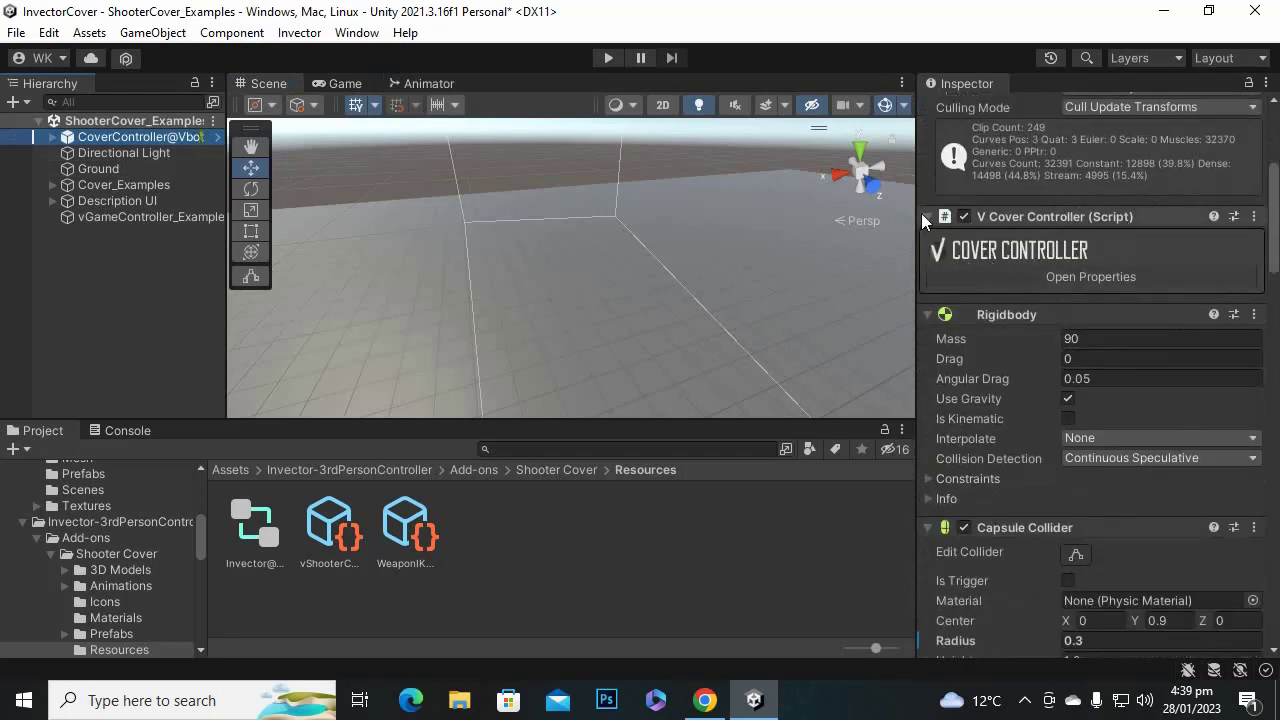
{"action": "left_click_drag", "start_coordinate": [918, 213], "coordinate": [810, 214]}
{"action": "left_click", "coordinate": [985, 265]}
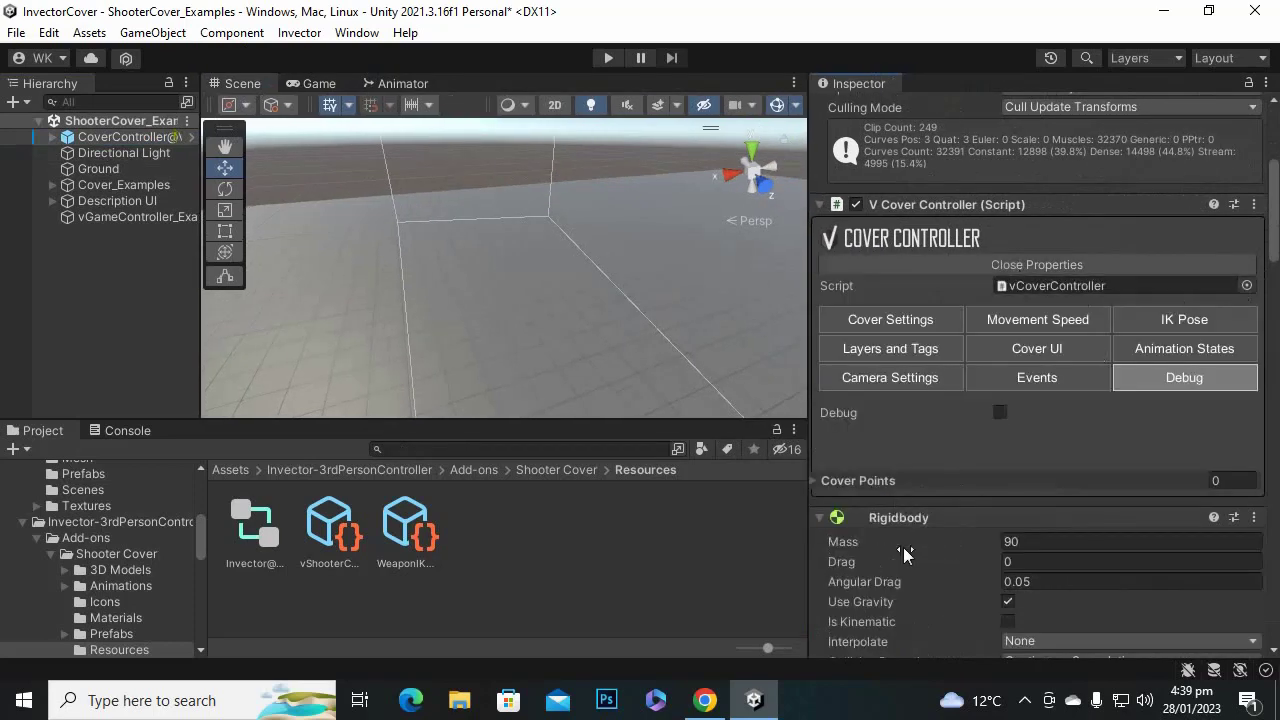
Examine the Cover Settings of the Cover Controller, from Enter/Exit Cover Input through the slide, side, crouch and corner settings.
{"action": "left_click", "coordinate": [903, 318]}
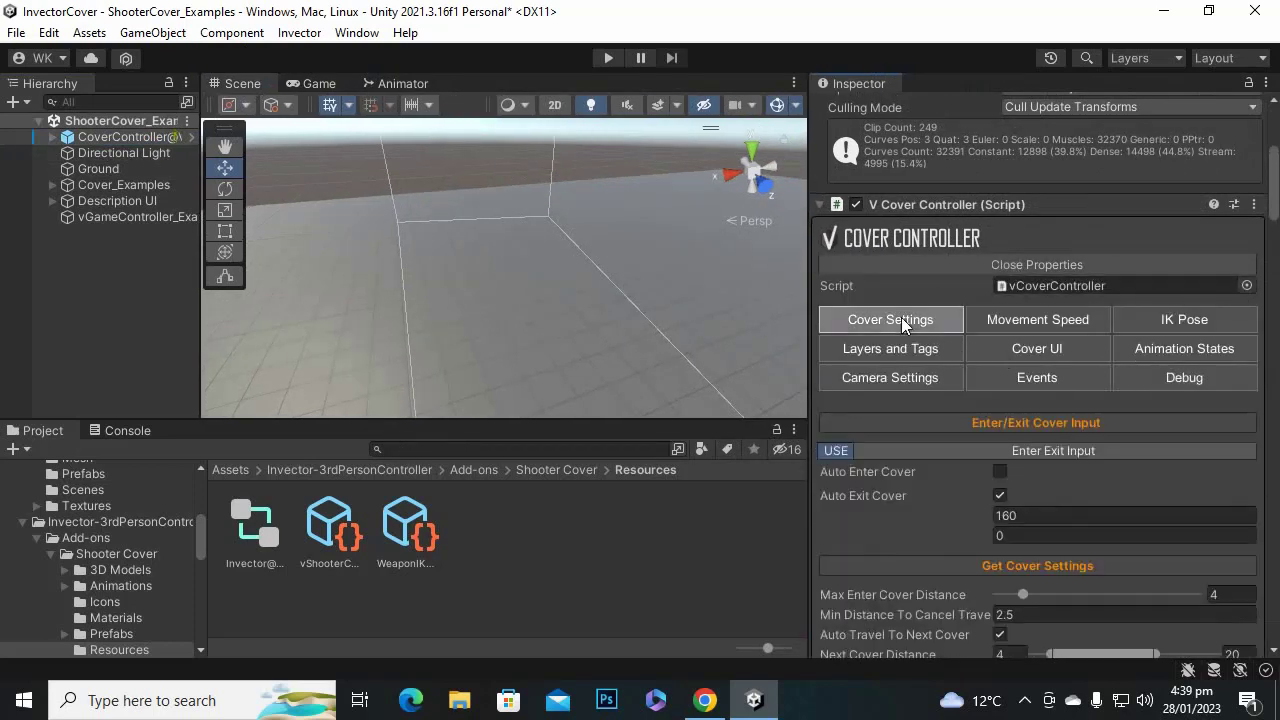
{"action": "scroll", "coordinate": [990, 510], "scroll_direction": "down", "scroll_amount": 5}
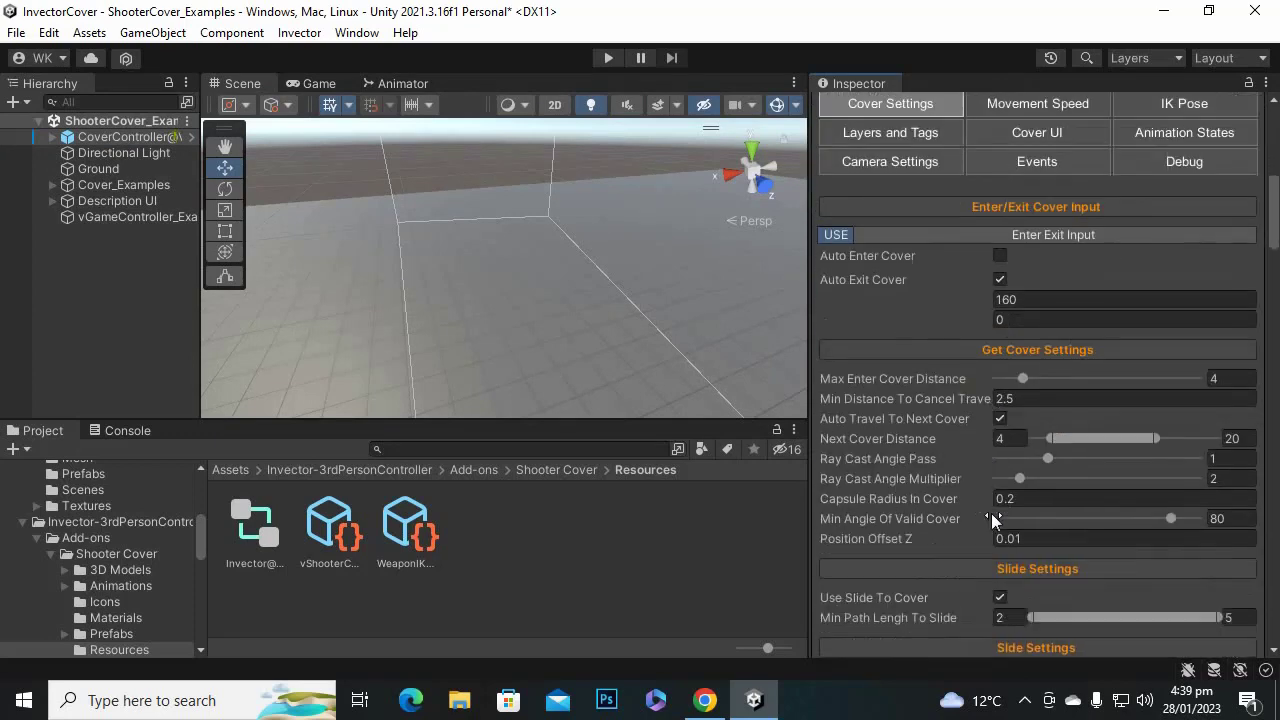
{"action": "scroll", "coordinate": [995, 515], "scroll_direction": "down", "scroll_amount": 4}
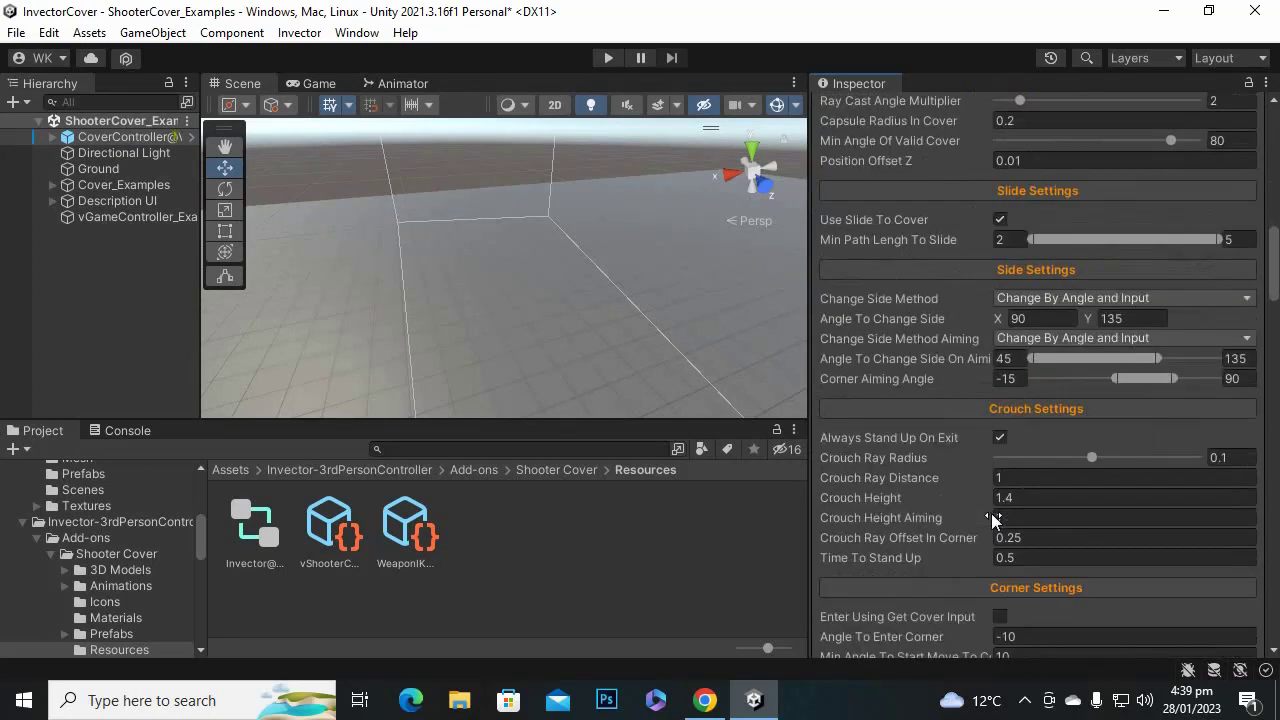
{"action": "scroll", "coordinate": [990, 510], "scroll_direction": "down", "scroll_amount": 3}
{"action": "scroll", "coordinate": [985, 510], "scroll_direction": "up", "scroll_amount": 3}
{"action": "scroll", "coordinate": [985, 506], "scroll_direction": "up", "scroll_amount": 8}
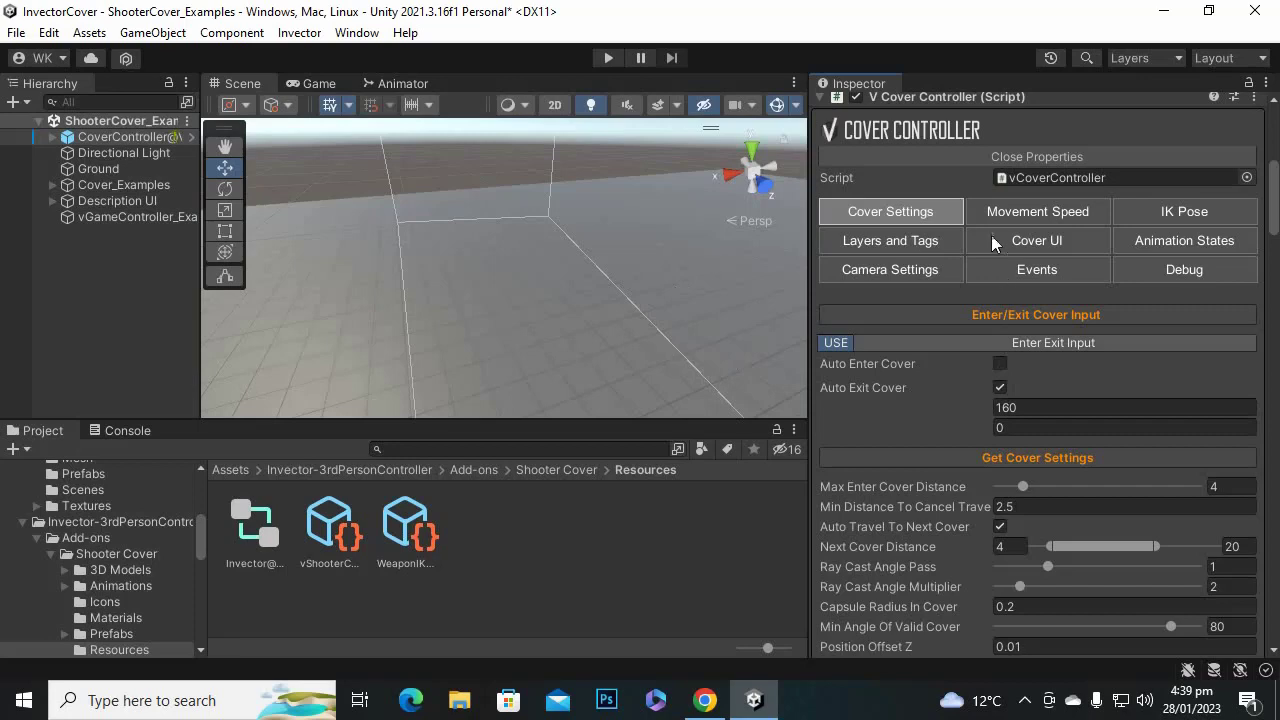
Review the Cover Controller's Movement Speed and Animation Speed settings.
{"action": "left_click", "coordinate": [1008, 215]}
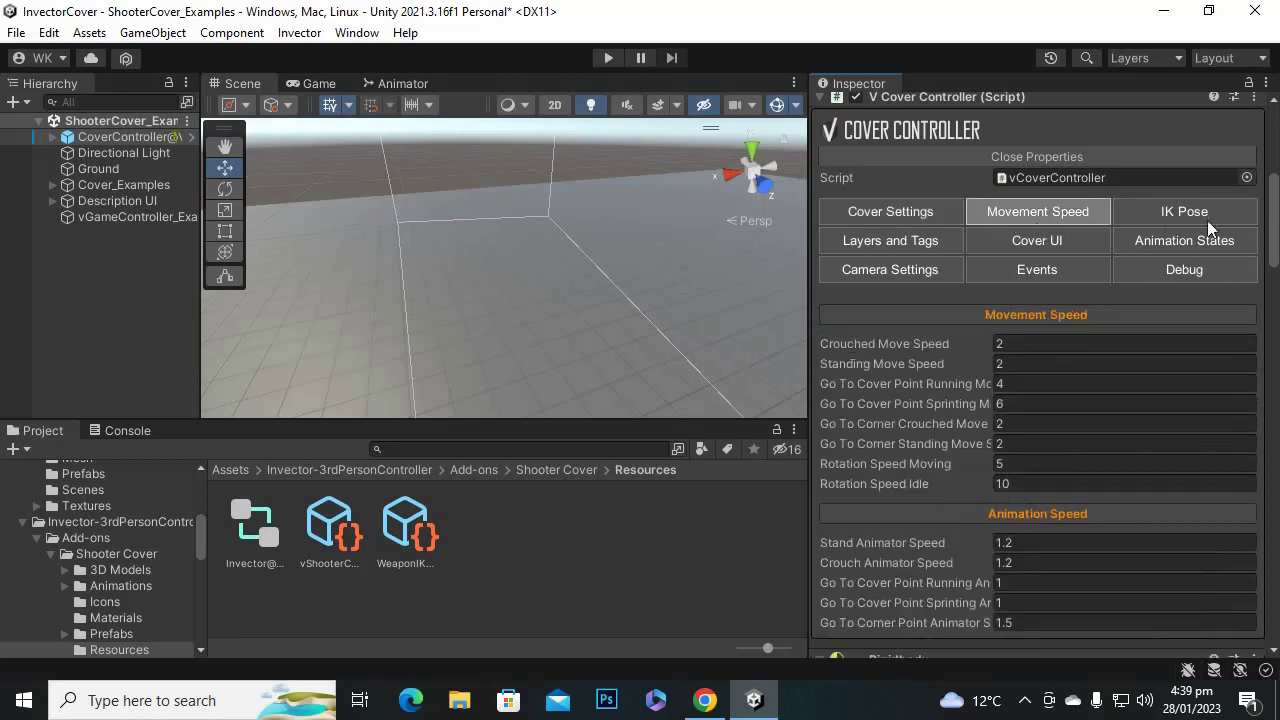
{"action": "left_click", "coordinate": [1220, 214]}
{"action": "left_click", "coordinate": [1056, 216]}
{"action": "scroll", "coordinate": [958, 434], "scroll_direction": "down", "scroll_amount": 2}
{"action": "scroll", "coordinate": [957, 433], "scroll_direction": "up", "scroll_amount": 2}
{"action": "scroll", "coordinate": [957, 433], "scroll_direction": "up", "scroll_amount": 1}
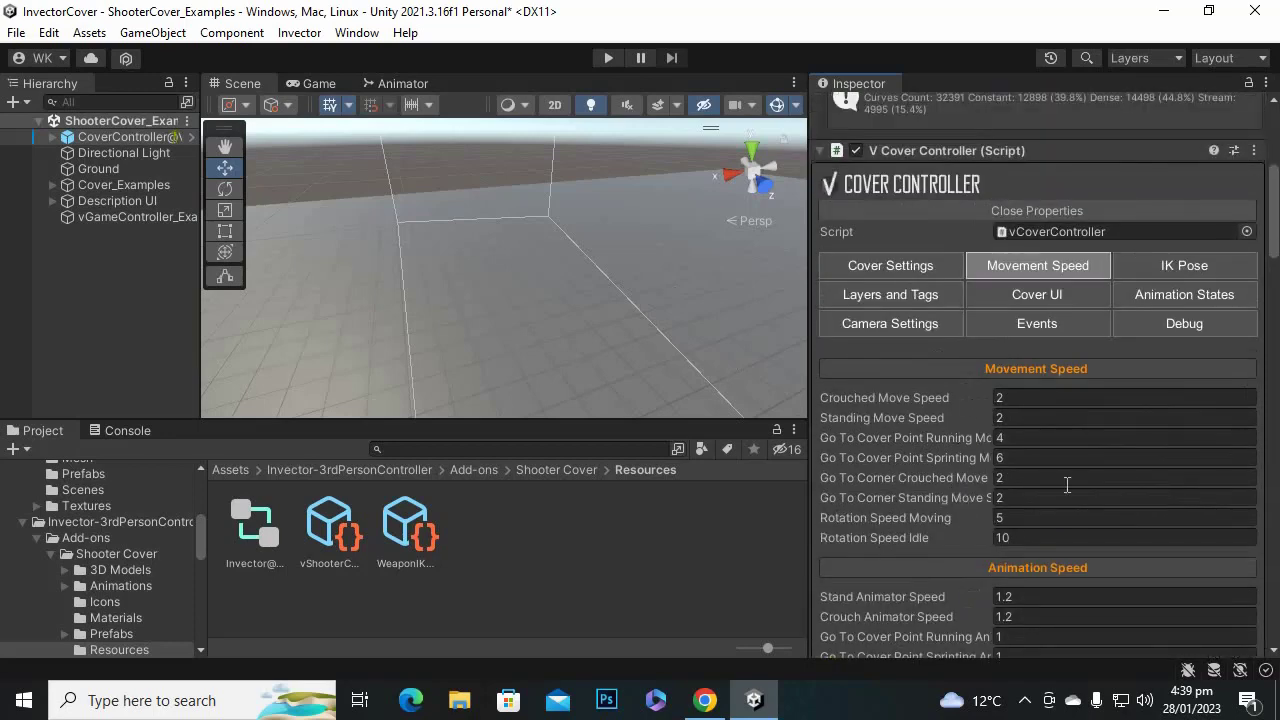
Look through the Cover Controller's IK Pose names for left and right standing, crouching and aiming.
{"action": "left_click", "coordinate": [1152, 278]}
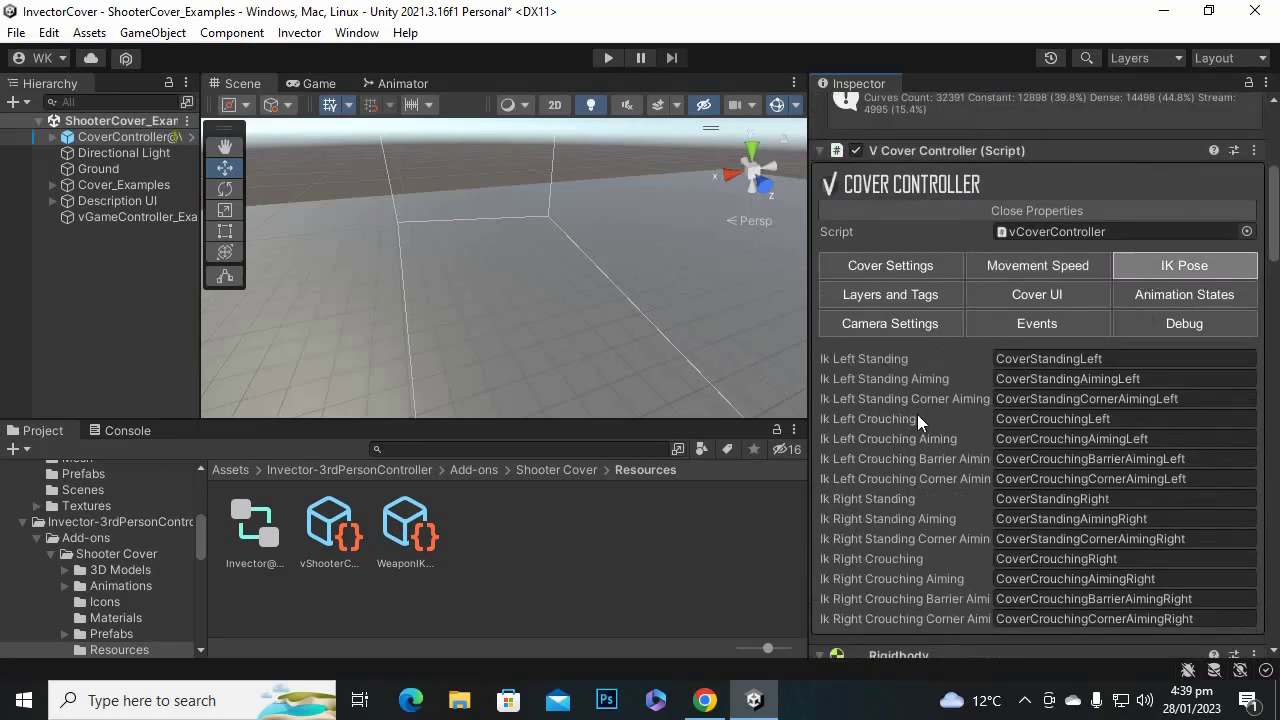
{"action": "scroll", "coordinate": [888, 385], "scroll_direction": "down", "scroll_amount": 3}
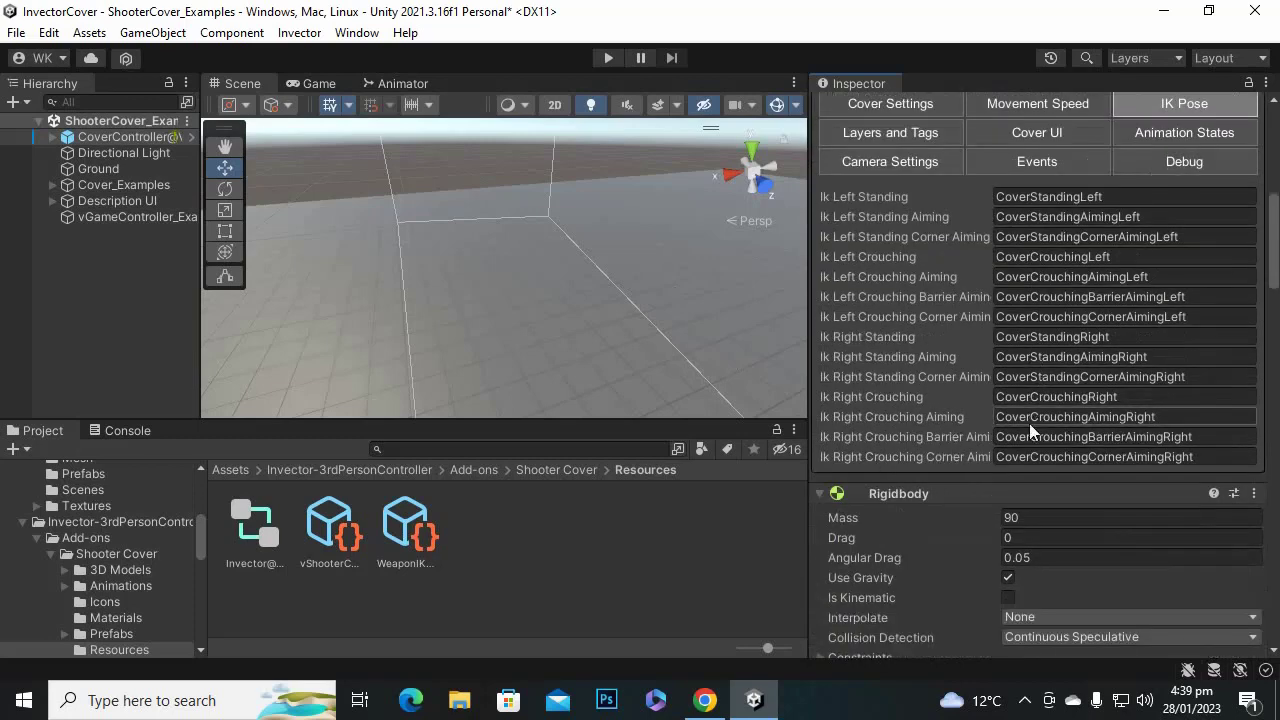
{"action": "left_click", "coordinate": [1045, 418]}
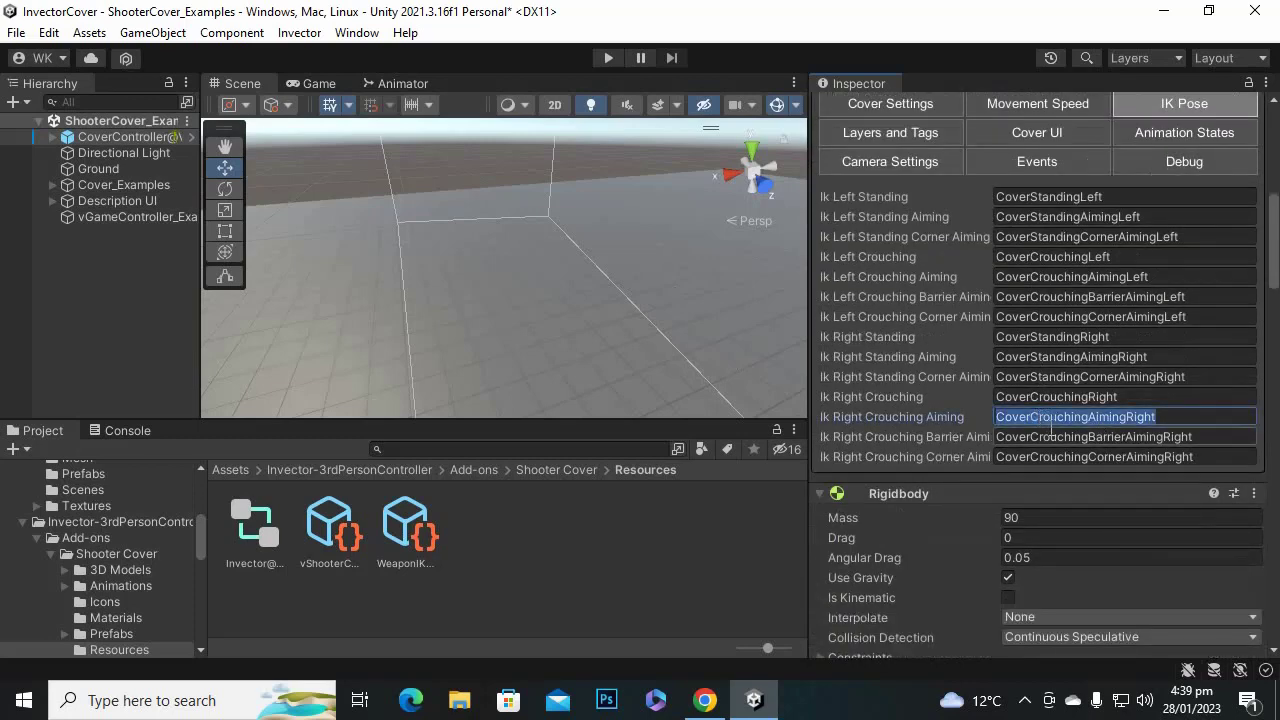
{"action": "scroll", "coordinate": [855, 404], "scroll_direction": "up", "scroll_amount": 5}
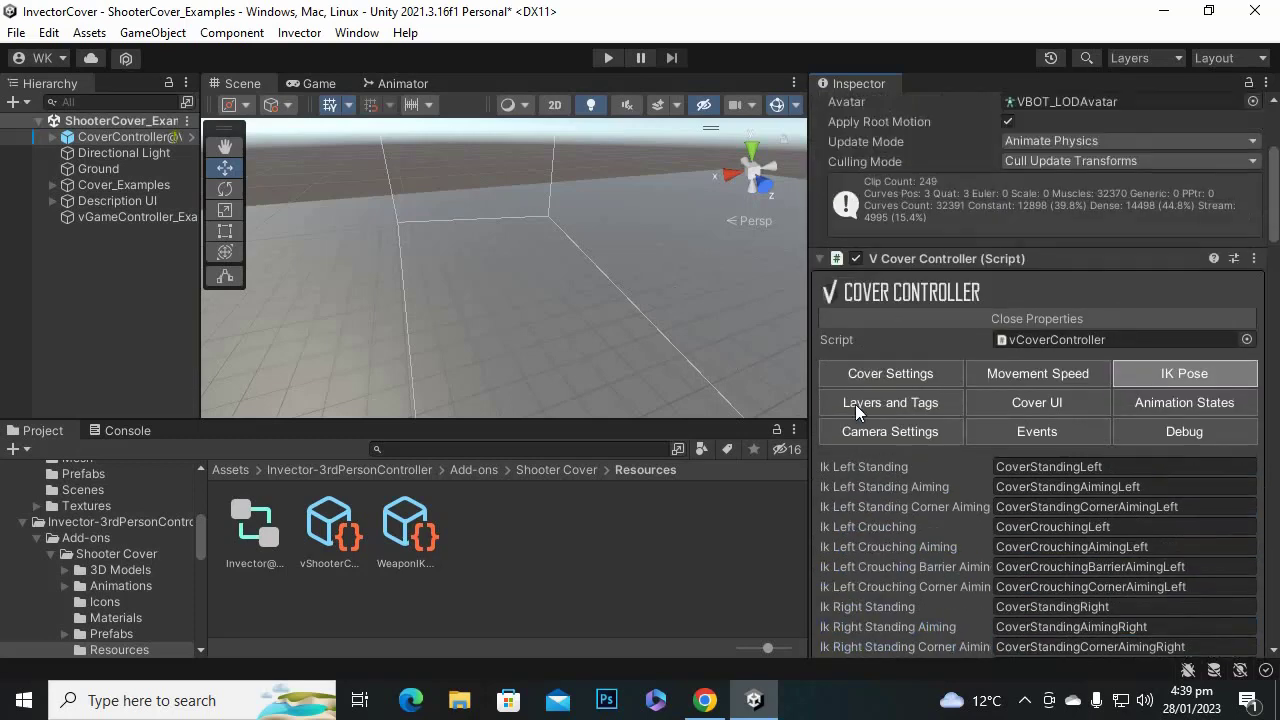
Check the Cover Controller's Layers and Tags settings for obstacles, ignored heights and cover points.
{"action": "left_click", "coordinate": [855, 405]}
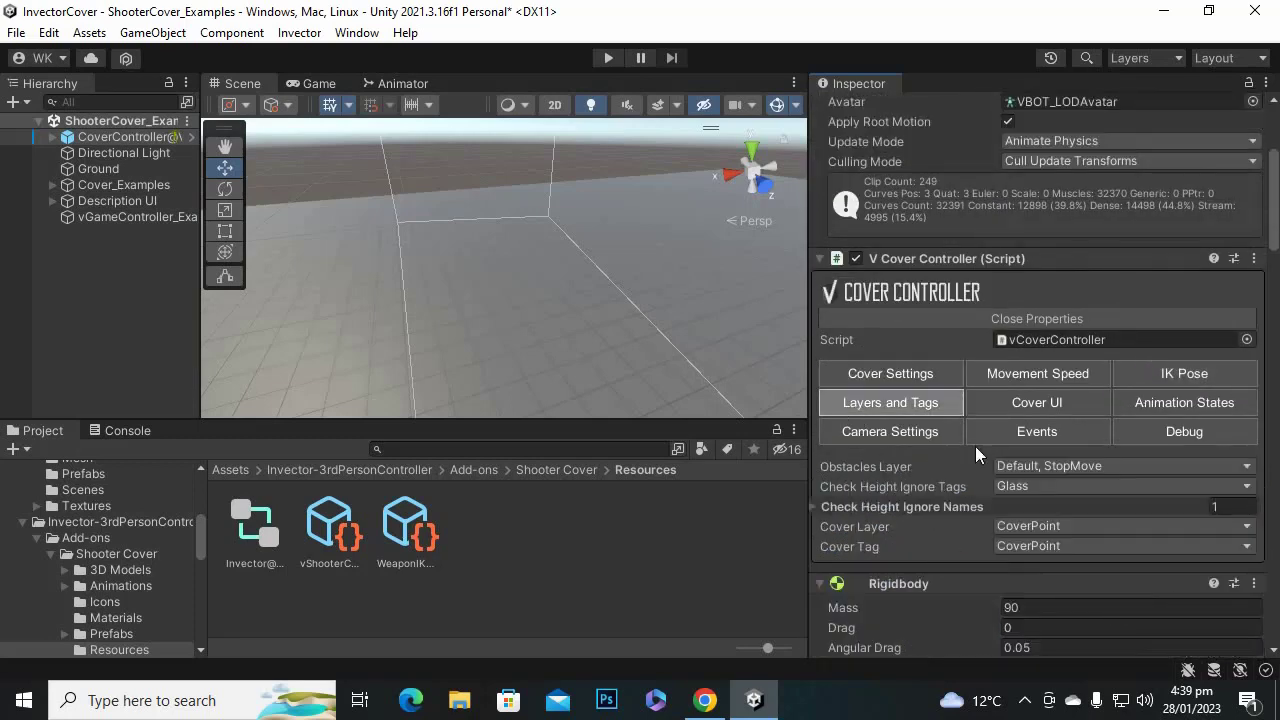
{"action": "scroll", "coordinate": [1006, 497], "scroll_direction": "down", "scroll_amount": 1}
{"action": "scroll", "coordinate": [1007, 498], "scroll_direction": "up", "scroll_amount": 3}
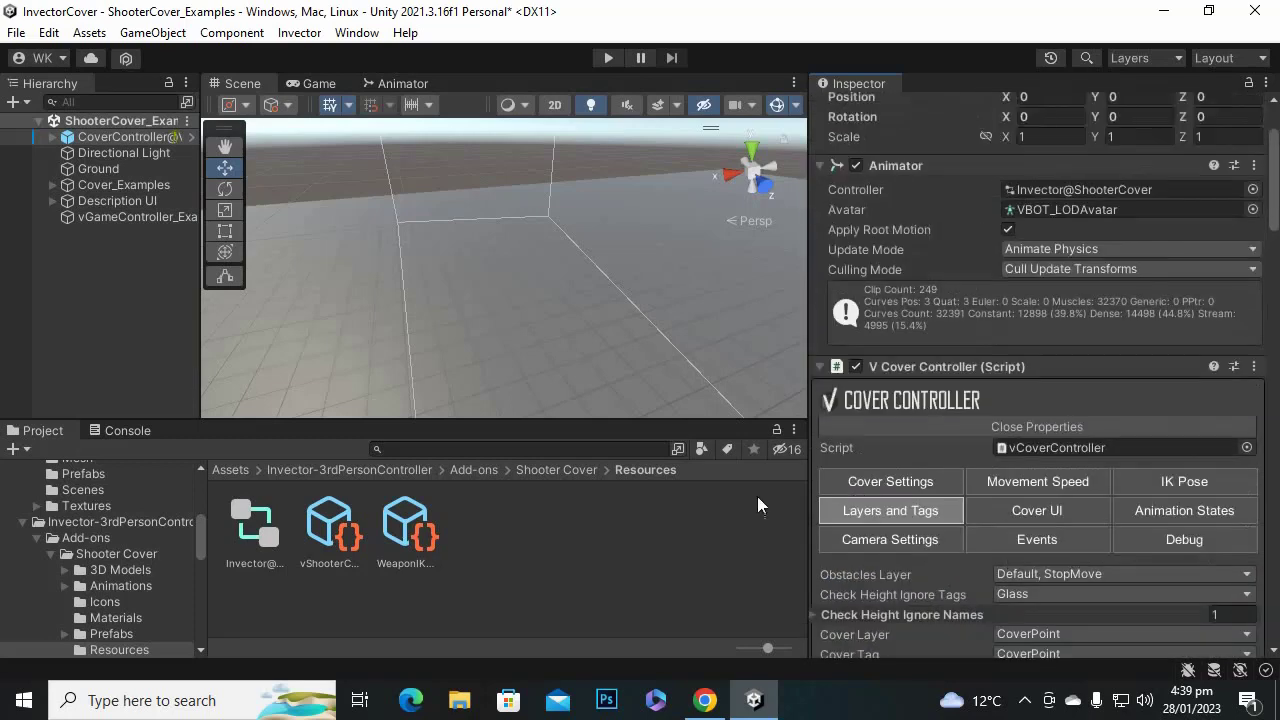
Show the Cover UI settings of the Cover Controller, including the route line, cover indicator and corner UI references.
{"action": "left_click", "coordinate": [1035, 510]}
{"action": "scroll", "coordinate": [1058, 502], "scroll_direction": "down", "scroll_amount": 2}
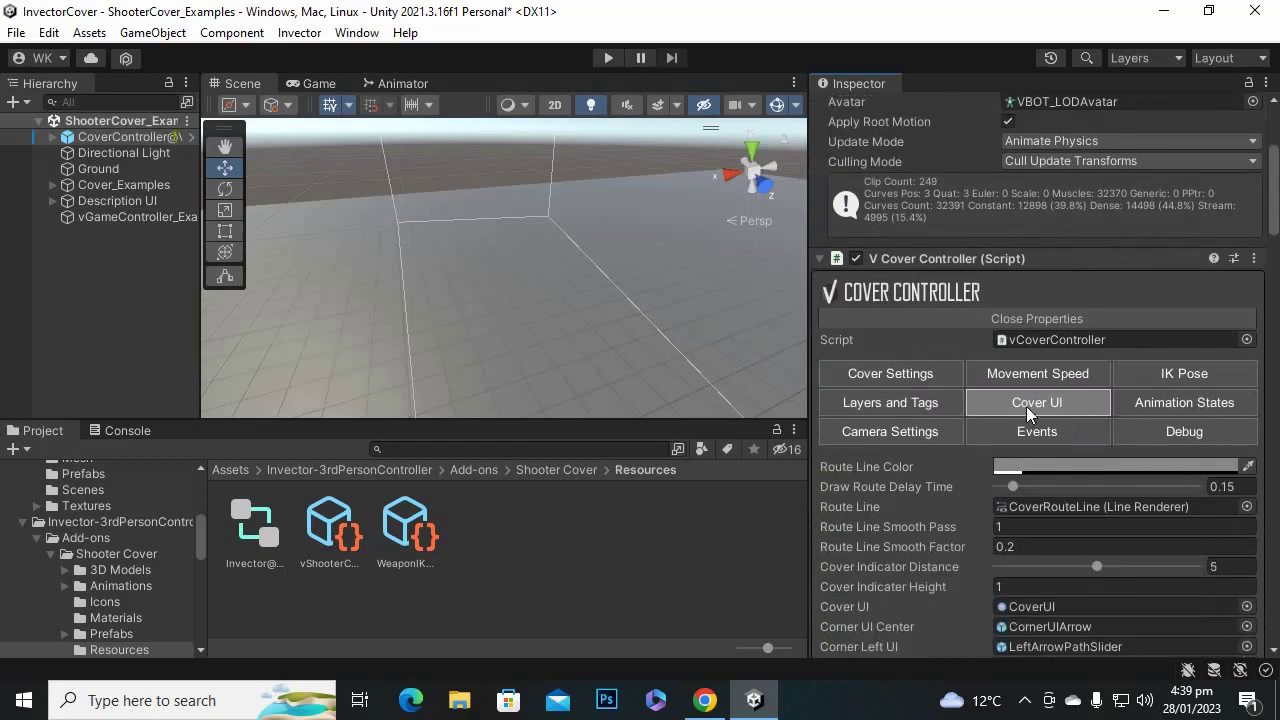
{"action": "scroll", "coordinate": [1012, 480], "scroll_direction": "down", "scroll_amount": 1}
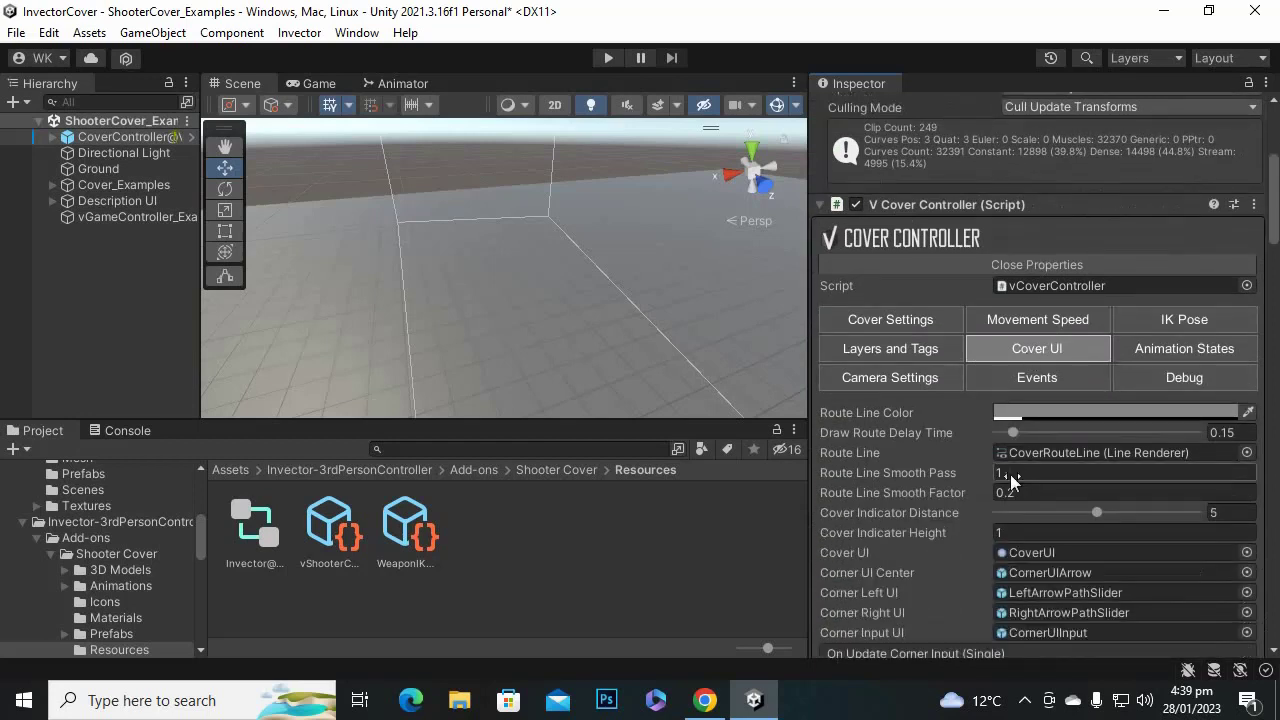
{"action": "left_click_drag", "start_coordinate": [811, 285], "coordinate": [829, 288]}
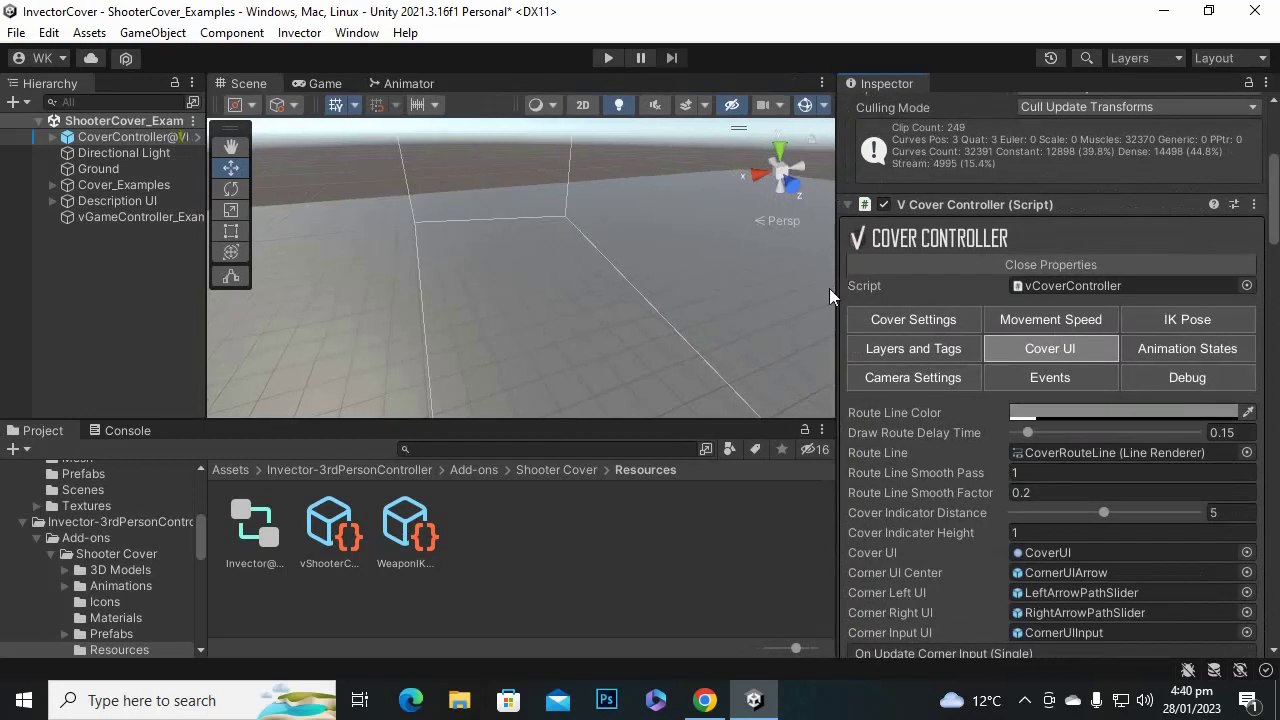
Play the scene in the Game view, run the character to the low crate and move both ways along its cover.
{"action": "left_click", "coordinate": [320, 83]}
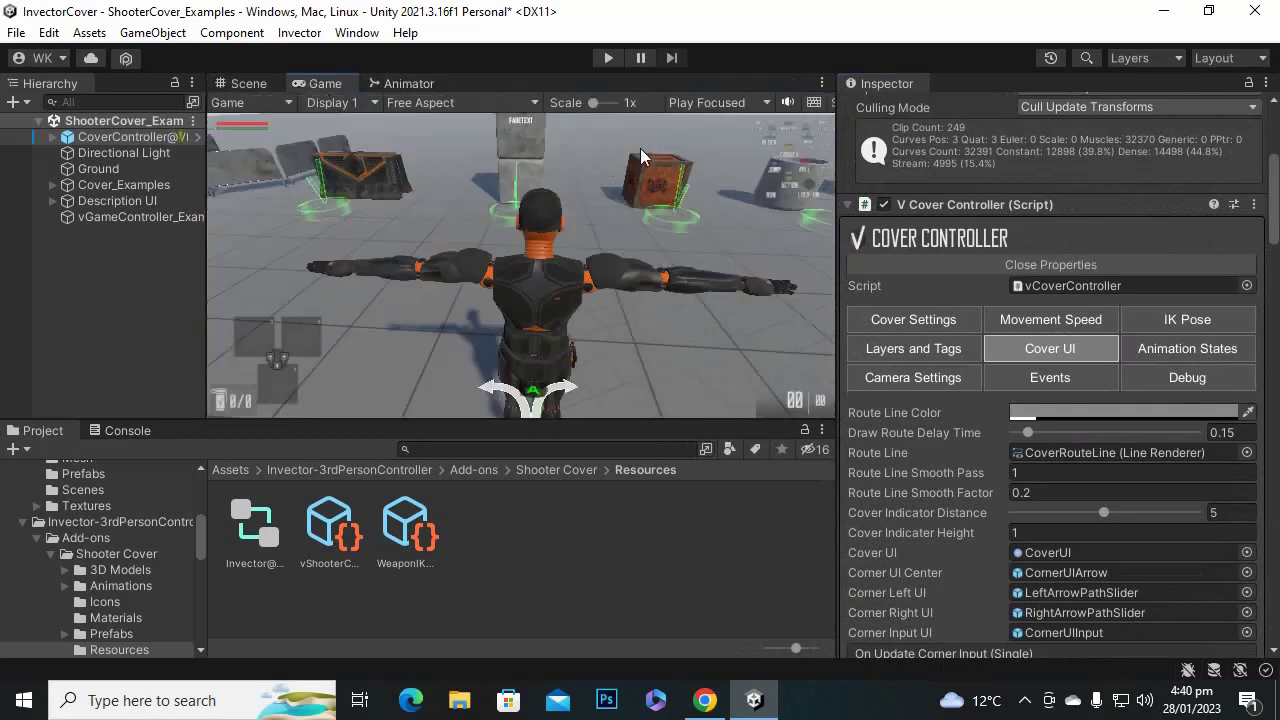
{"action": "left_click", "coordinate": [608, 58]}
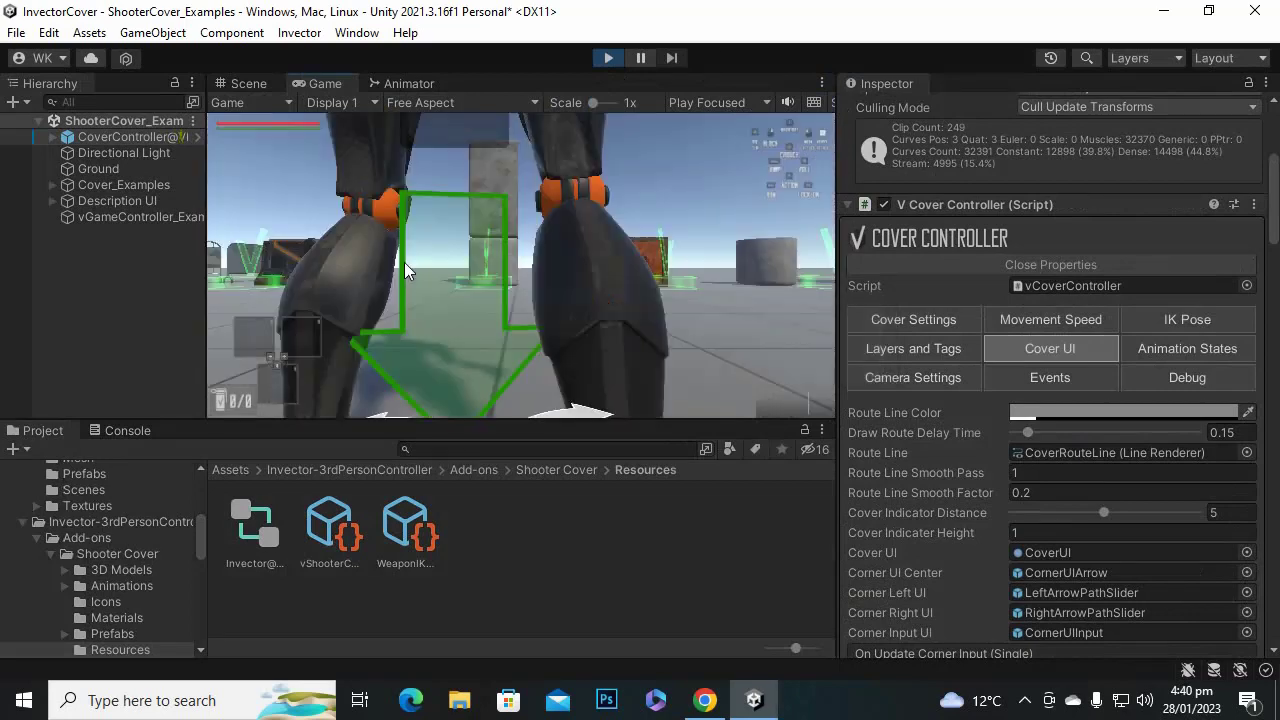
{"action": "key", "text": "w"}
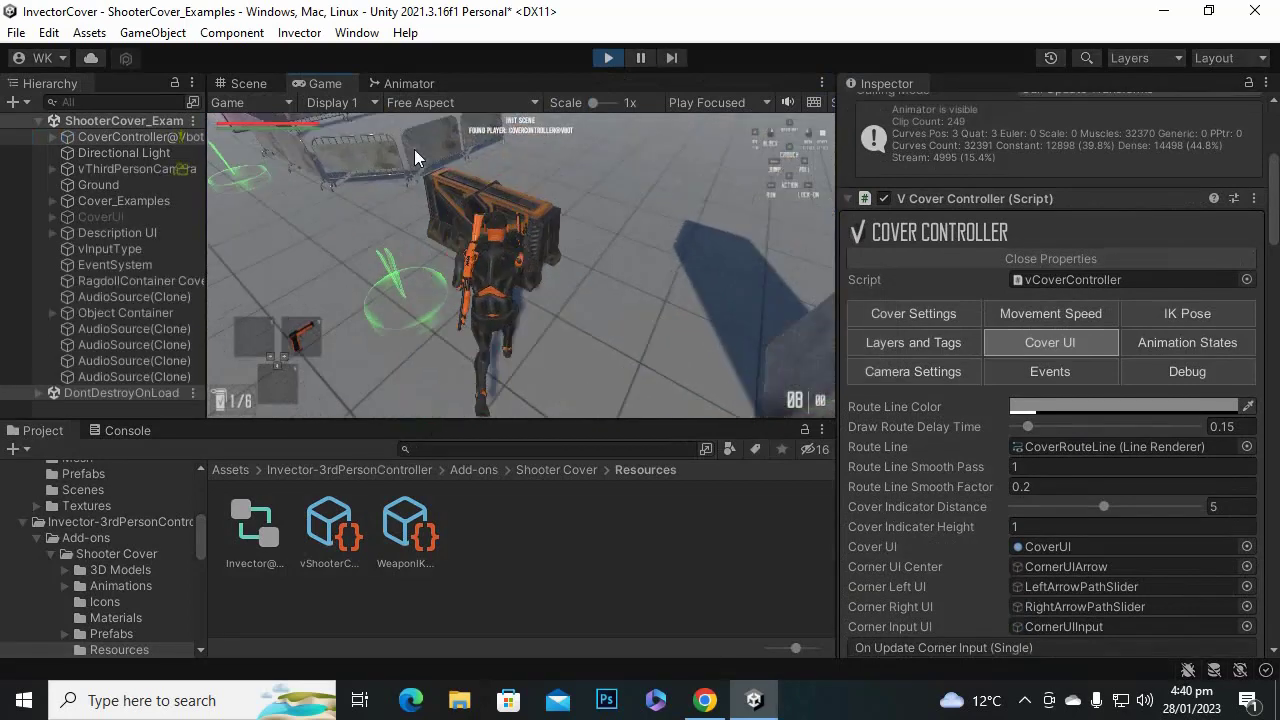
{"action": "key", "text": "a"}
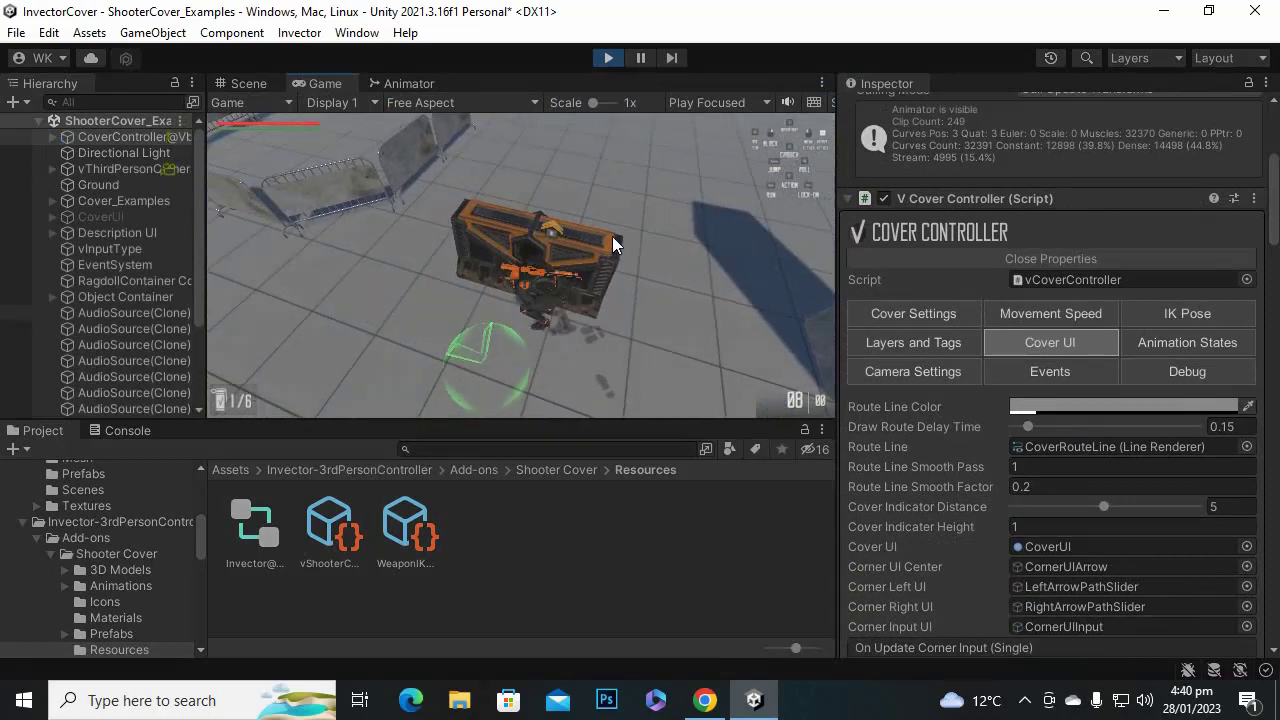
{"action": "key", "text": "d"}
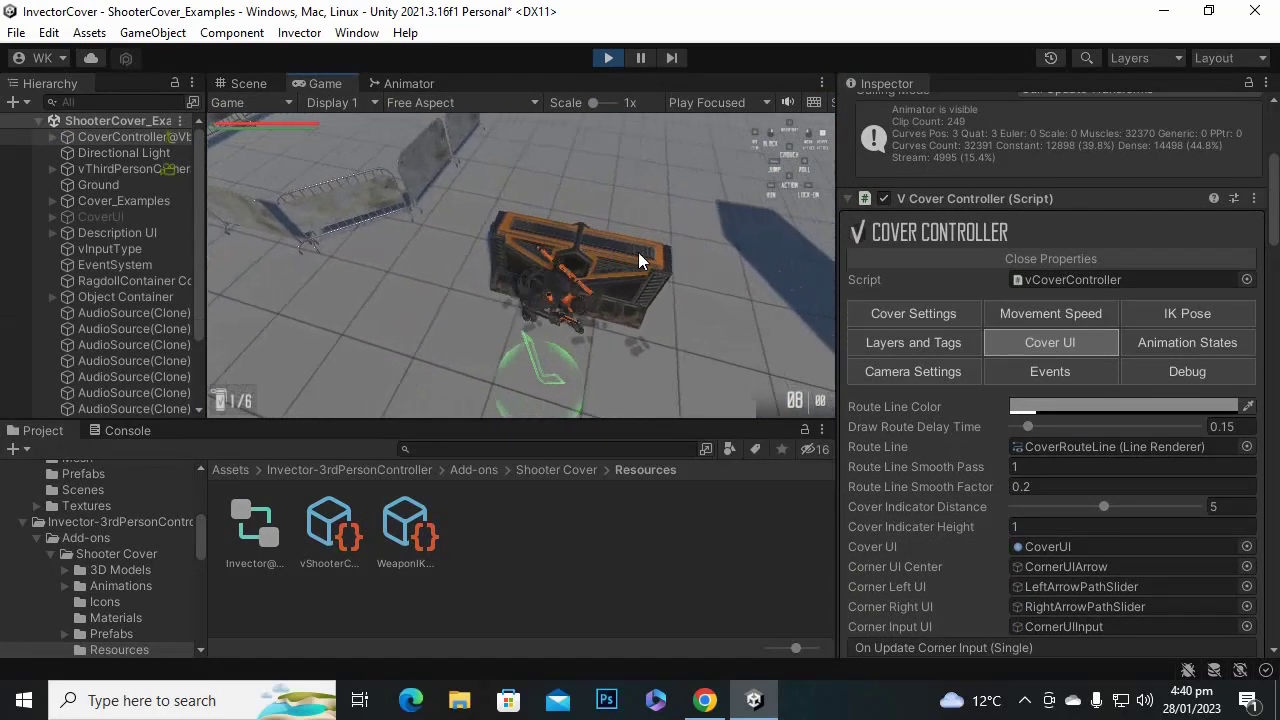
{"action": "key", "text": "a"}
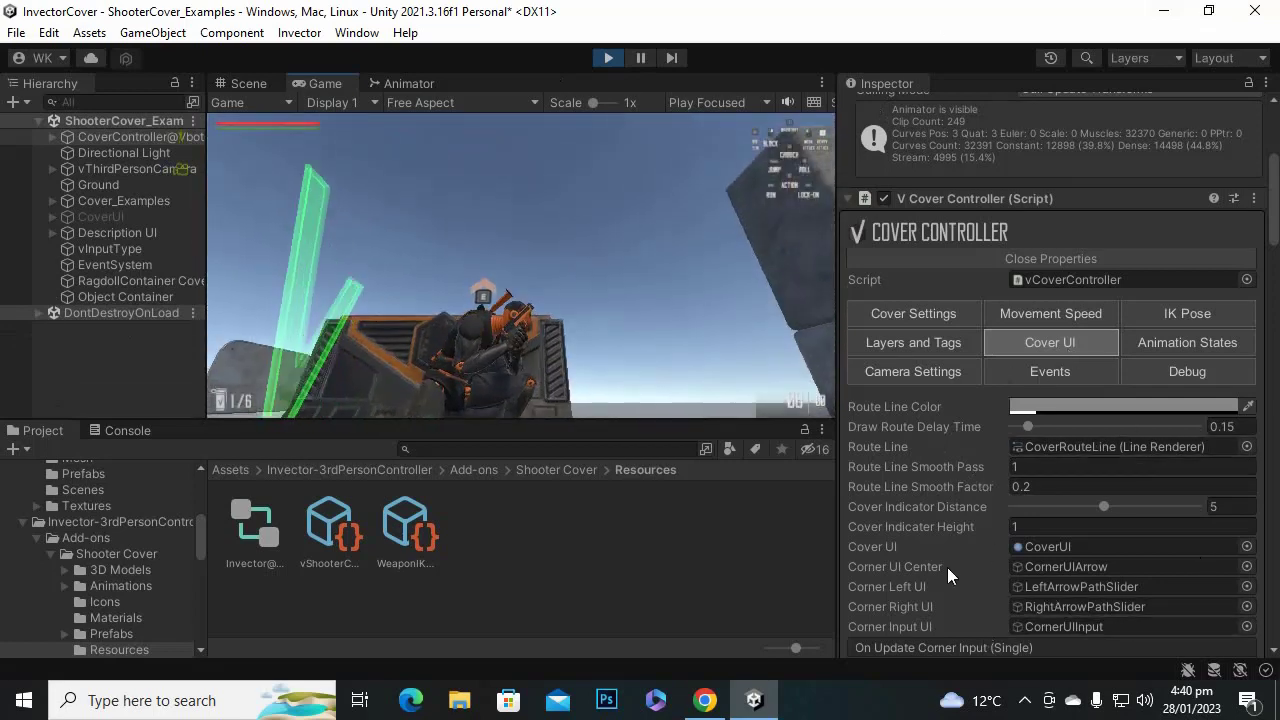
Examine the Cover UI's On Update Corner Input events while testing entering, leaving and moving between standing covers in play mode.
{"action": "scroll", "coordinate": [1023, 474], "scroll_direction": "down", "scroll_amount": 3}
{"action": "scroll", "coordinate": [1023, 474], "scroll_direction": "down", "scroll_amount": 1}
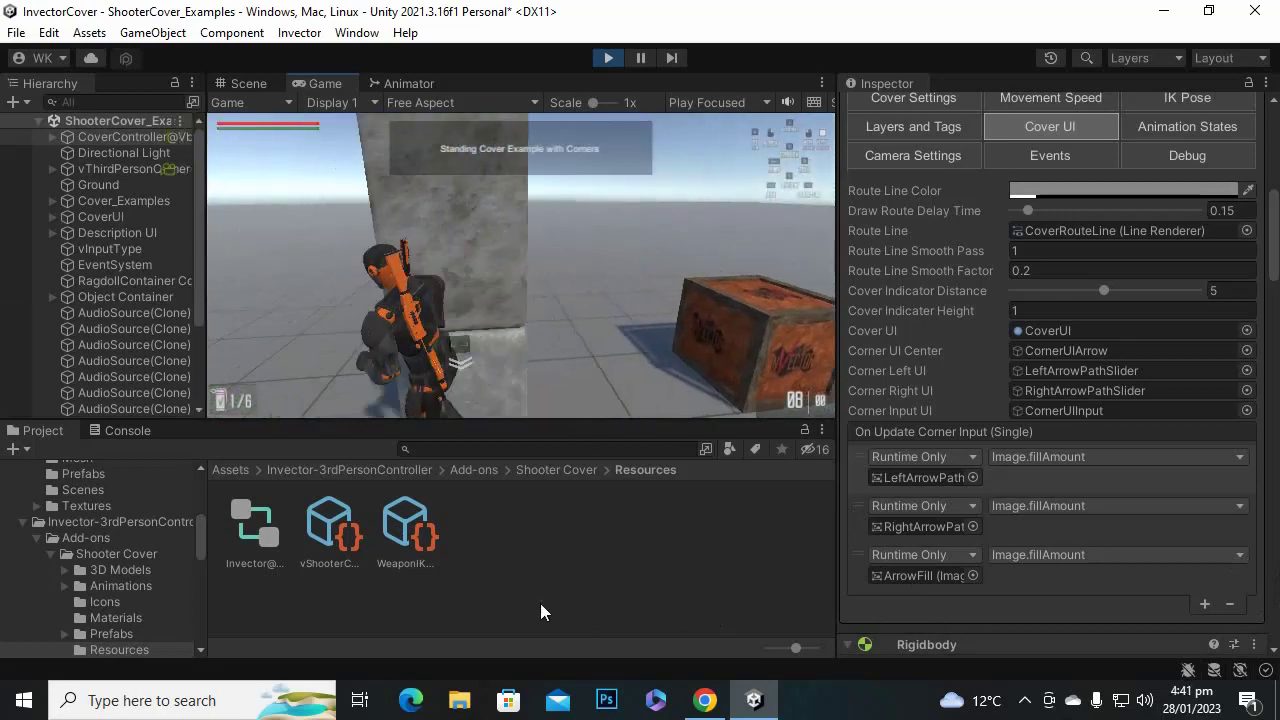
{"action": "key", "text": "e"}
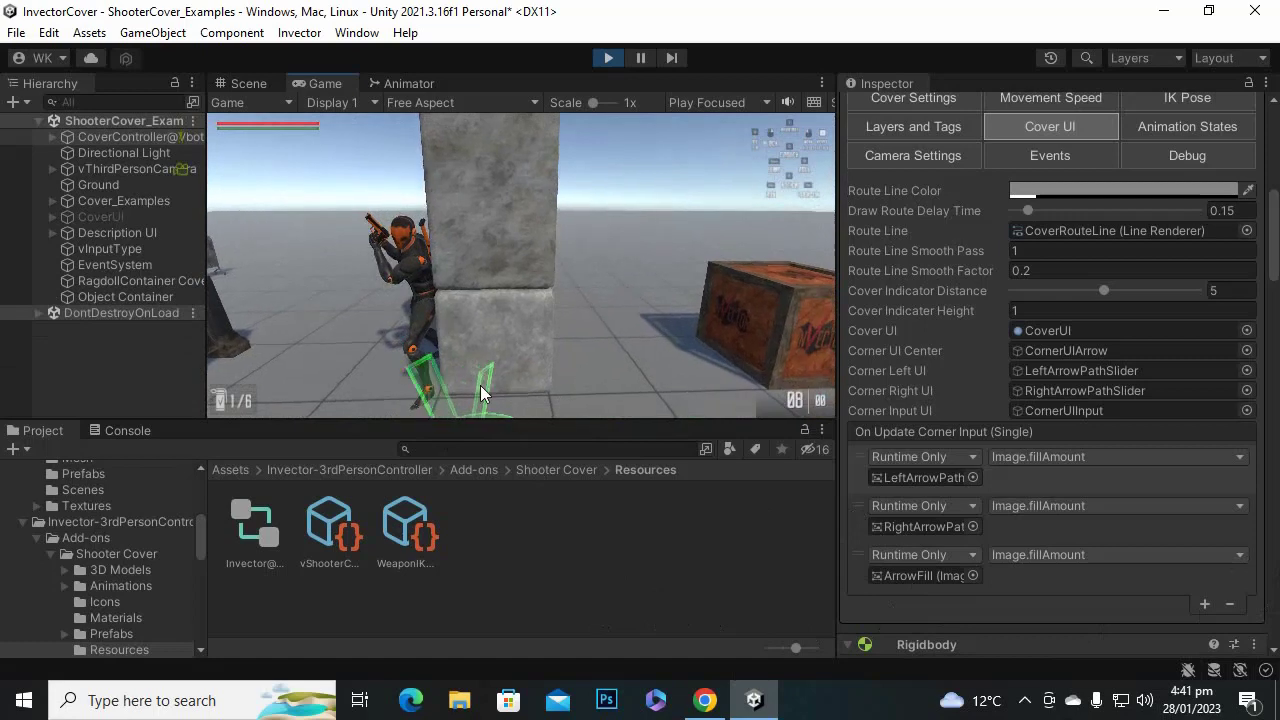
{"action": "key", "text": "e"}
{"action": "key", "text": "w"}
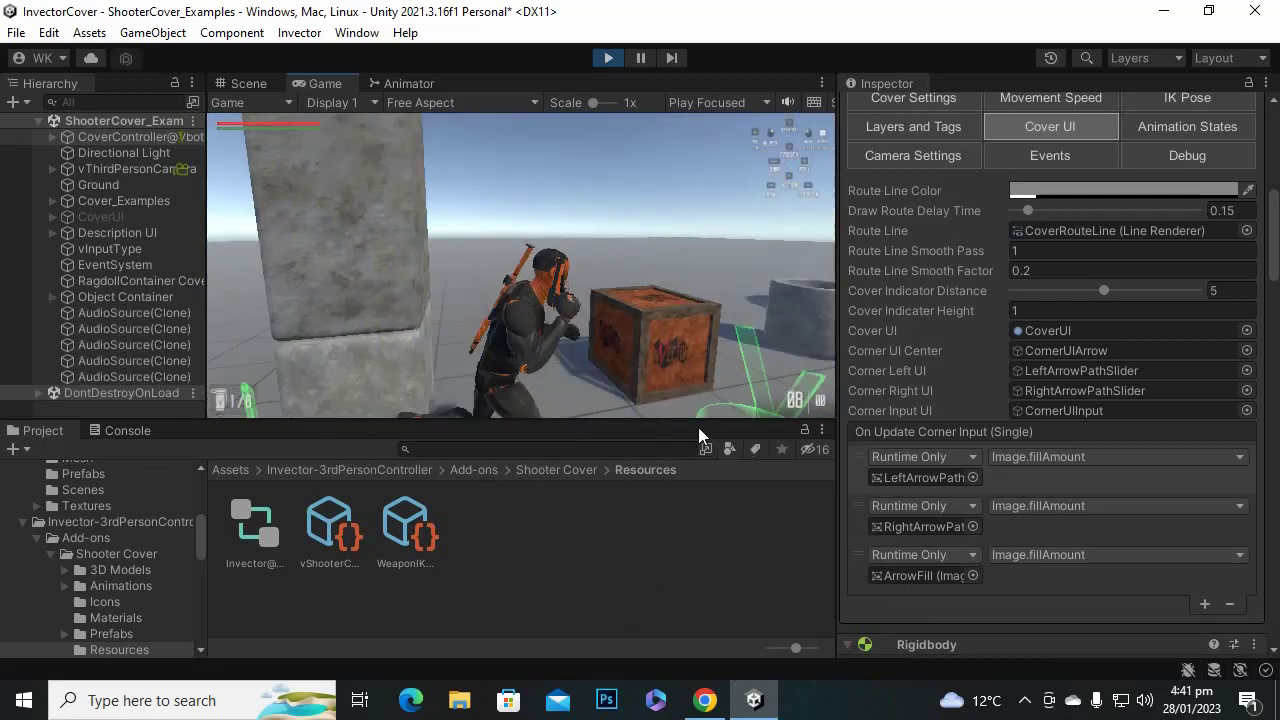
{"action": "key", "text": "w"}
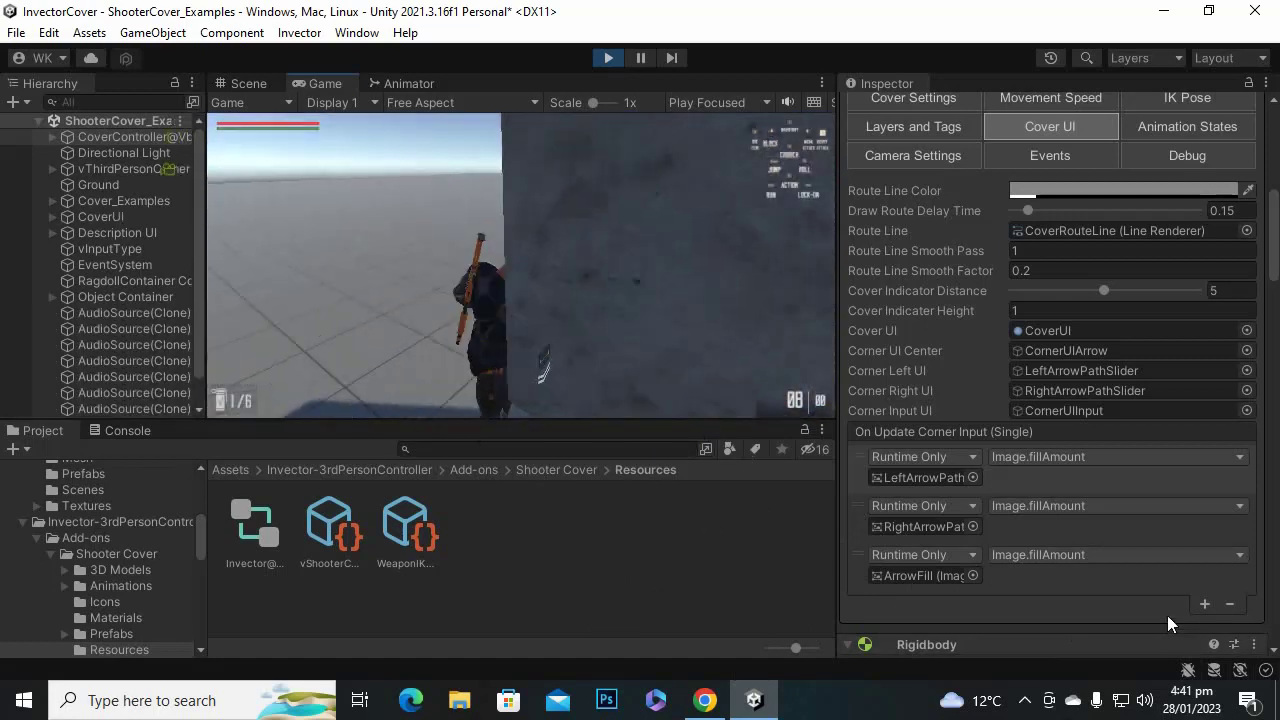
{"action": "key", "text": "e"}
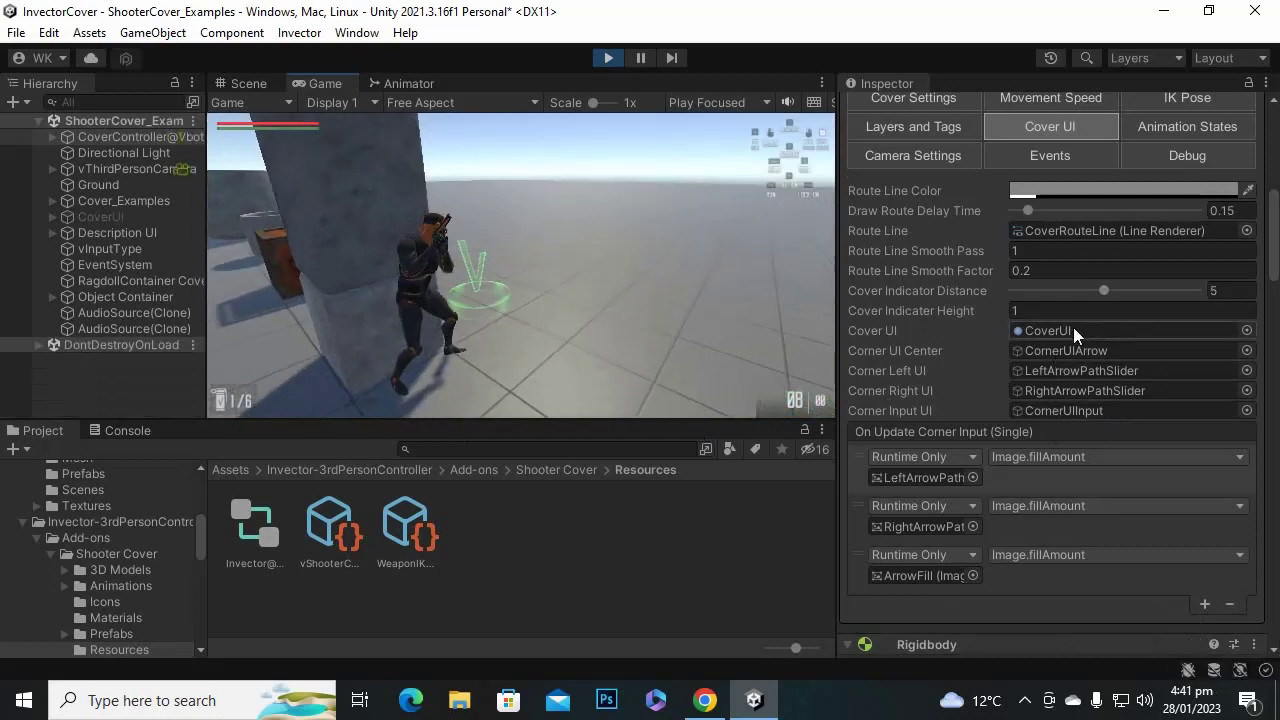
Examine the Image settings of the RightArrowPathSlider object referenced as Corner Right UI, and exit play mode.
{"action": "left_click", "coordinate": [1084, 393]}
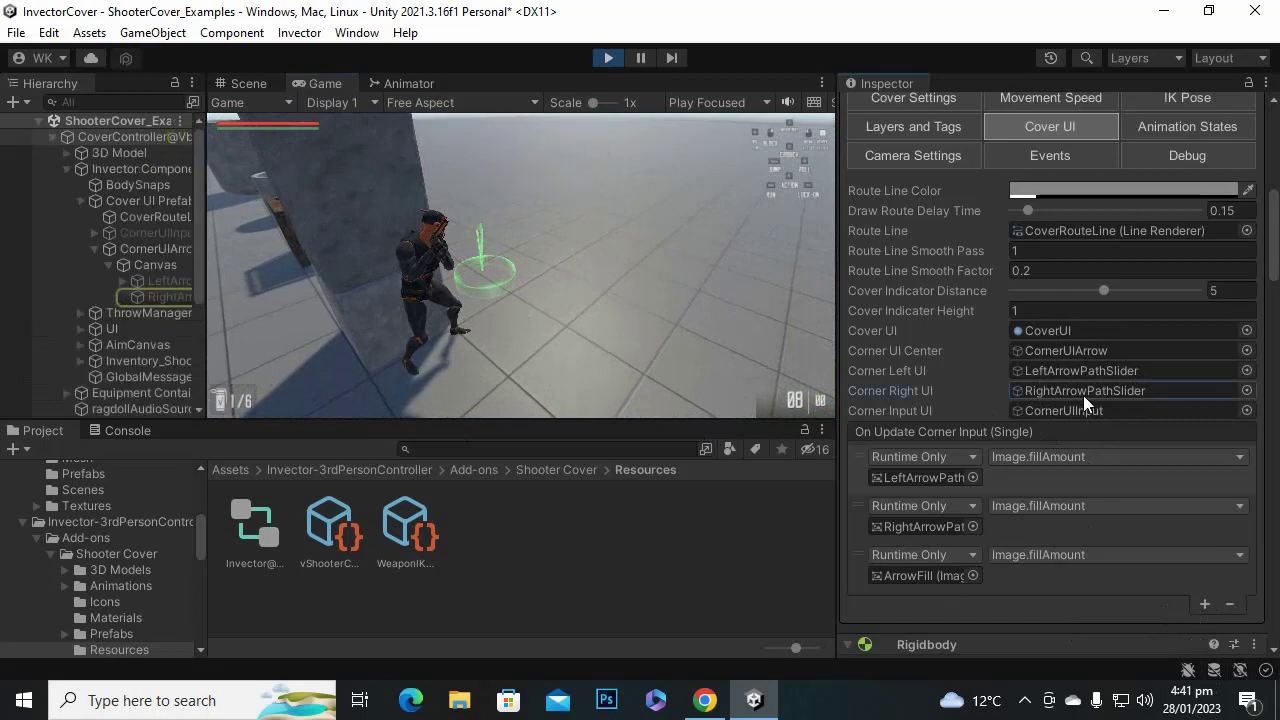
{"action": "left_click", "coordinate": [159, 297]}
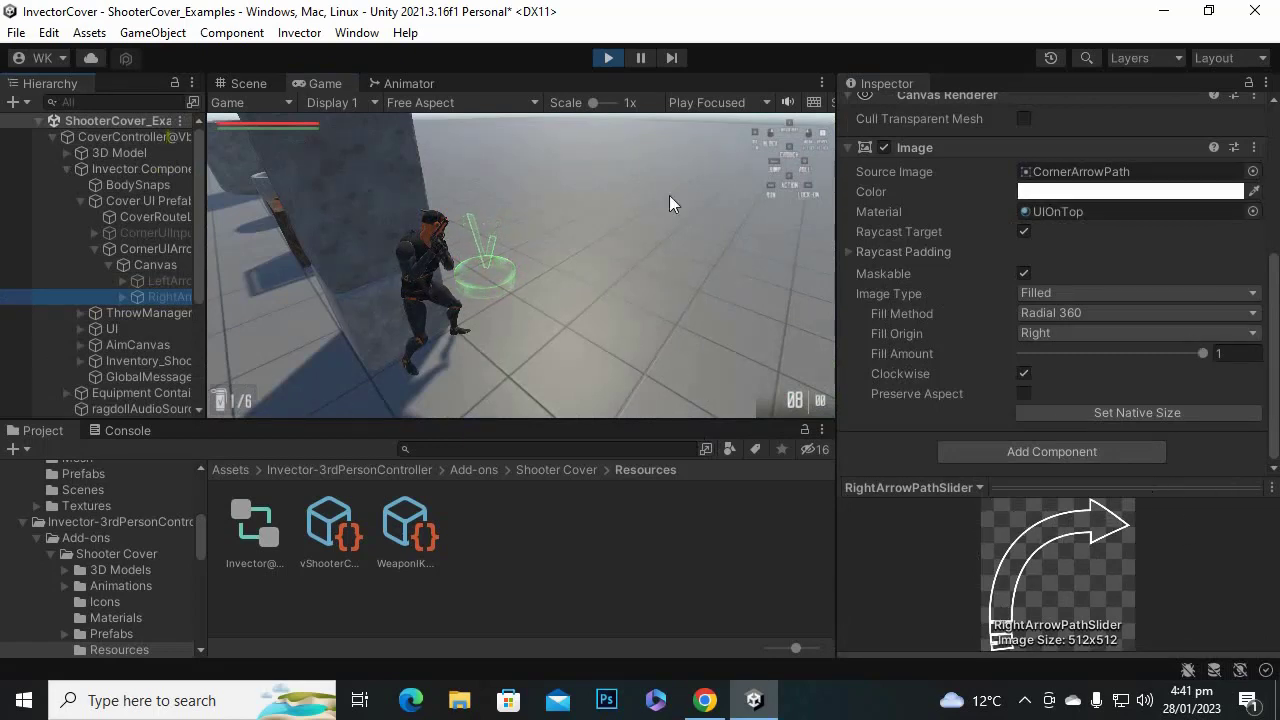
{"action": "left_click", "coordinate": [603, 58]}
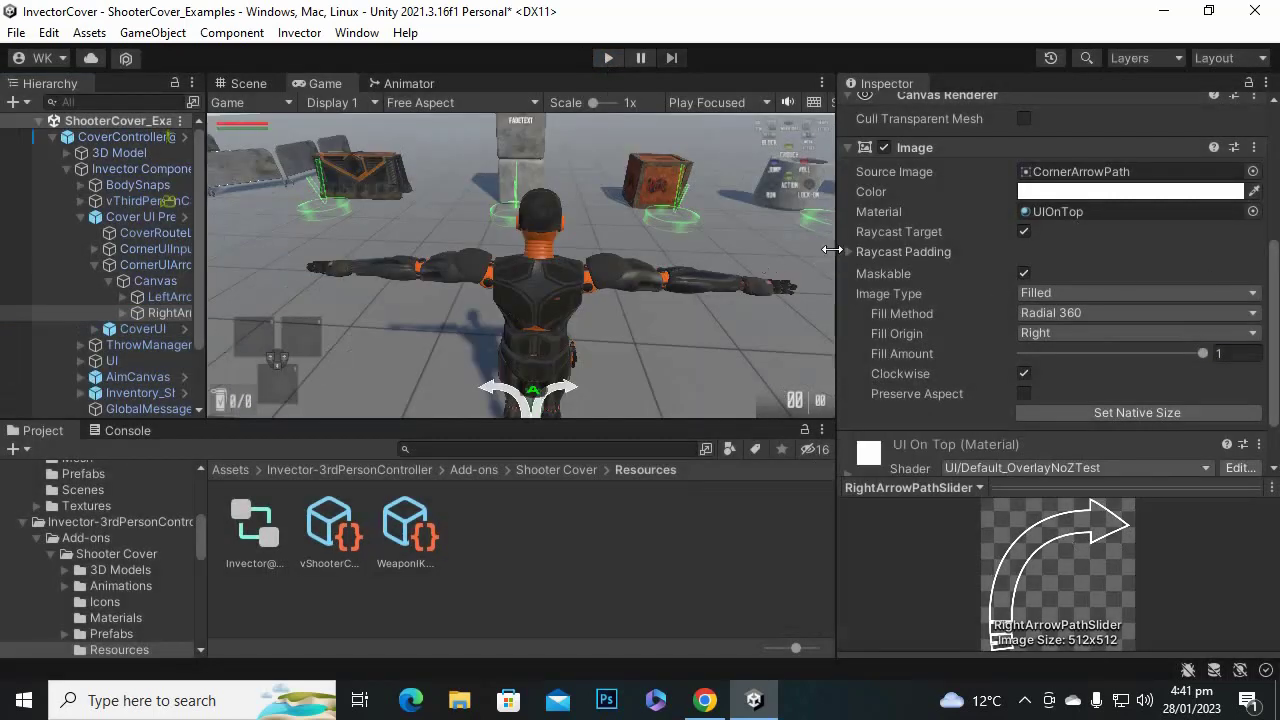
Collapse the CoverController@Vbot hierarchy and enlarge the Game view in both width and height.
{"action": "left_click_drag", "start_coordinate": [838, 258], "coordinate": [902, 260]}
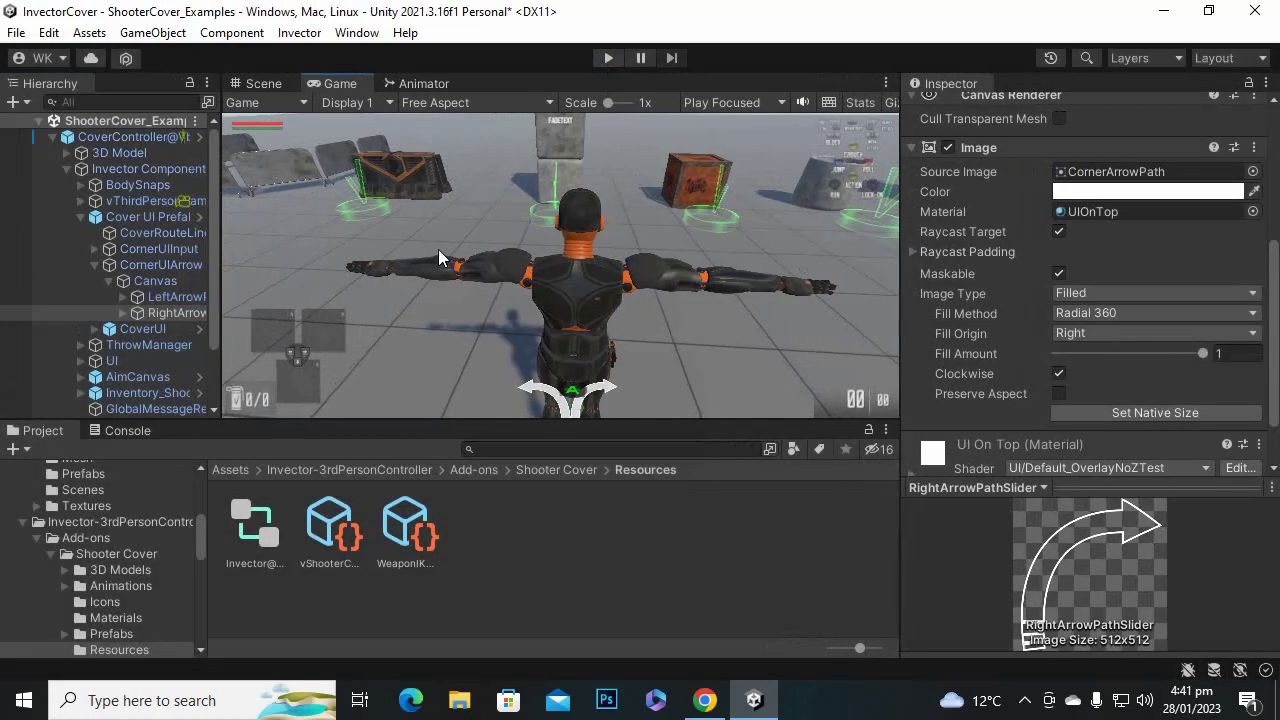
{"action": "left_click", "coordinate": [104, 136]}
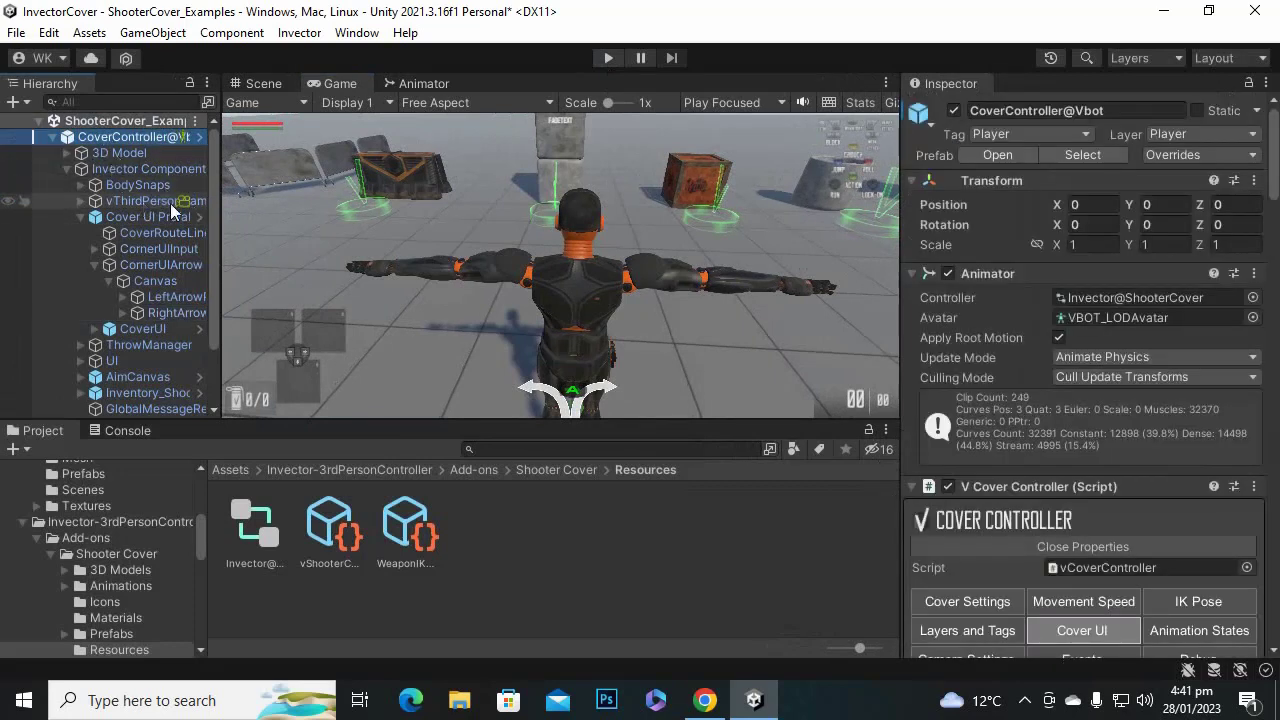
{"action": "left_click", "coordinate": [54, 137]}
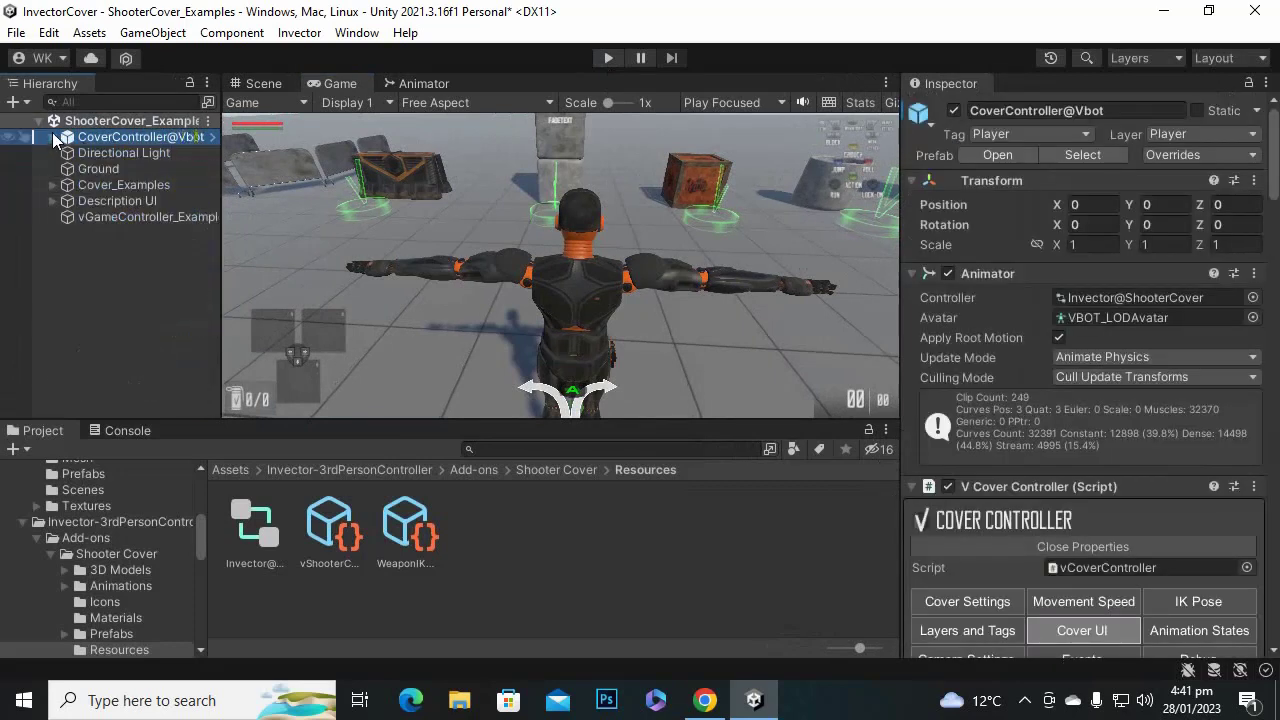
{"action": "left_click", "coordinate": [120, 258]}
{"action": "left_click", "coordinate": [159, 140]}
{"action": "left_click_drag", "start_coordinate": [904, 345], "coordinate": [967, 345]}
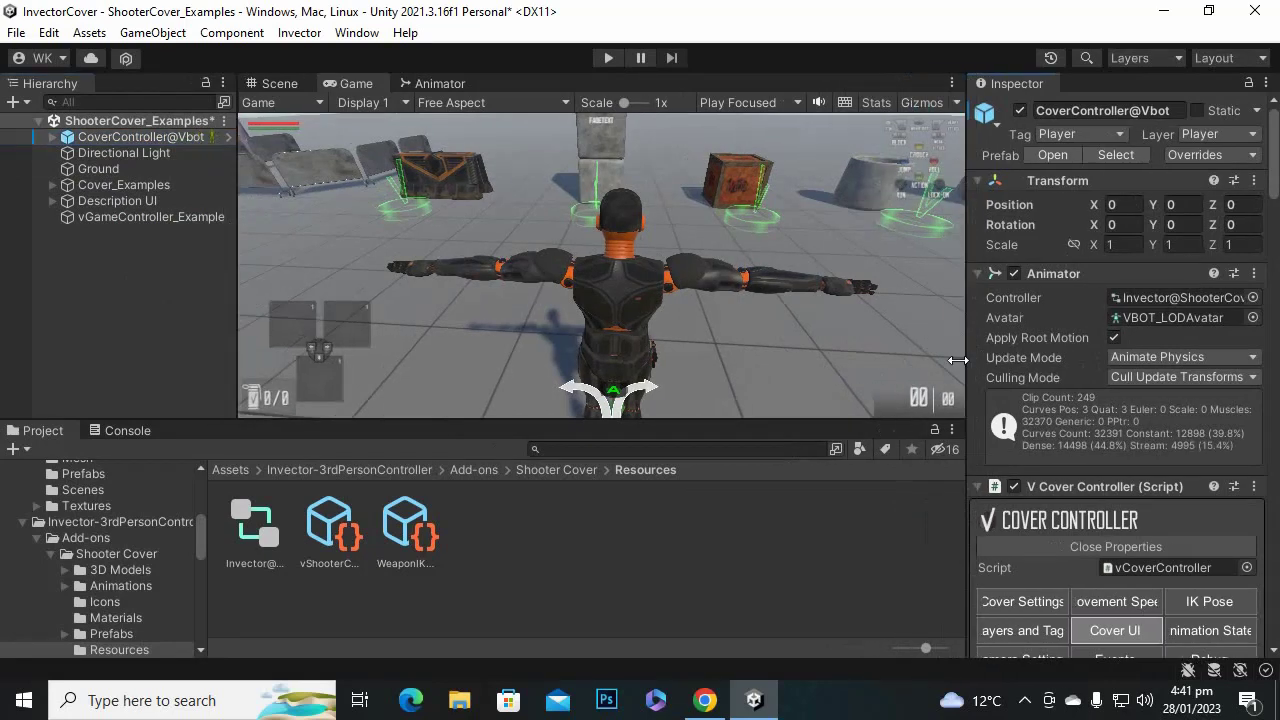
{"action": "left_click_drag", "start_coordinate": [677, 422], "coordinate": [677, 465]}
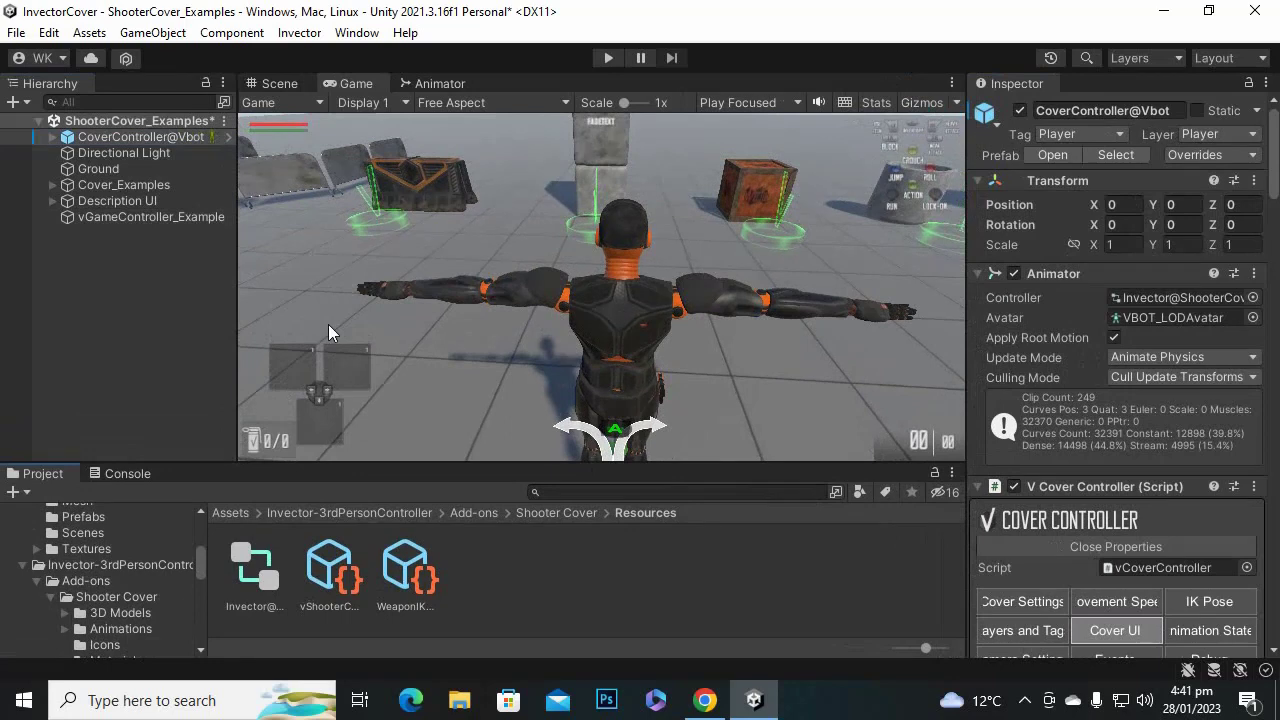
Deactivate the CoverController@Vbot object and switch to the Scene view.
{"action": "left_click", "coordinate": [176, 137]}
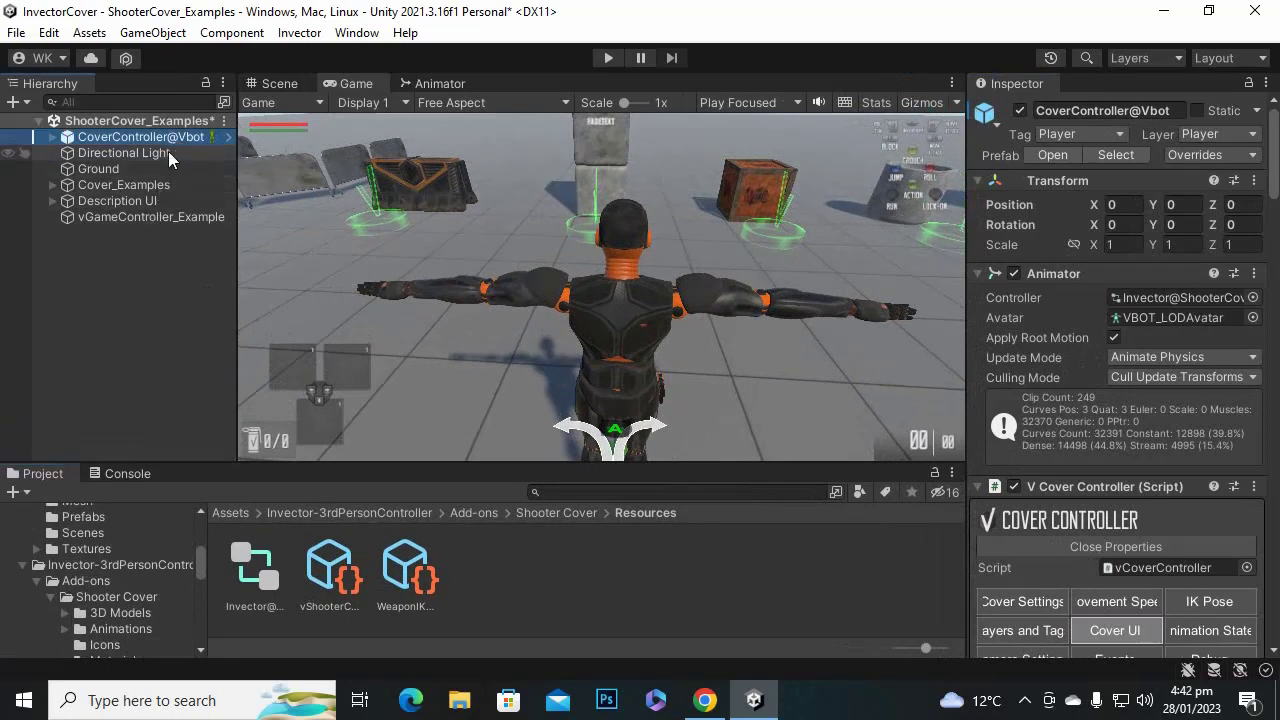
{"action": "left_click", "coordinate": [1020, 111]}
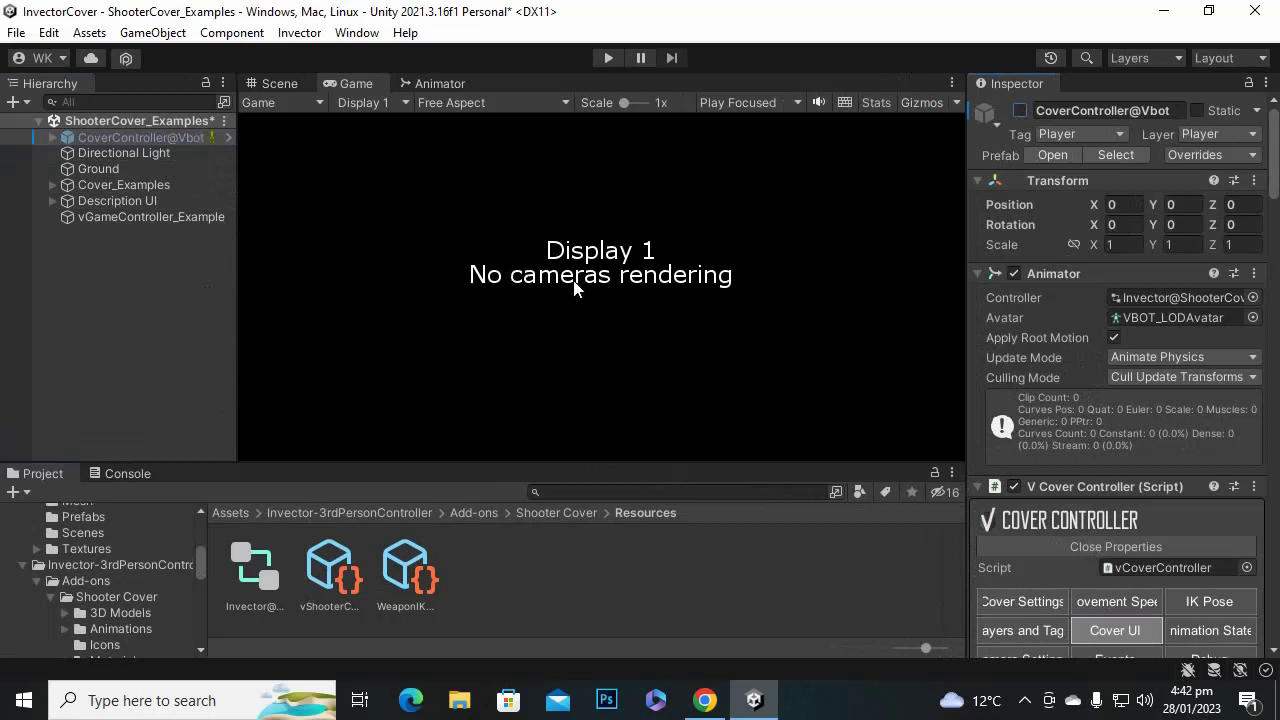
{"action": "left_click", "coordinate": [279, 83]}
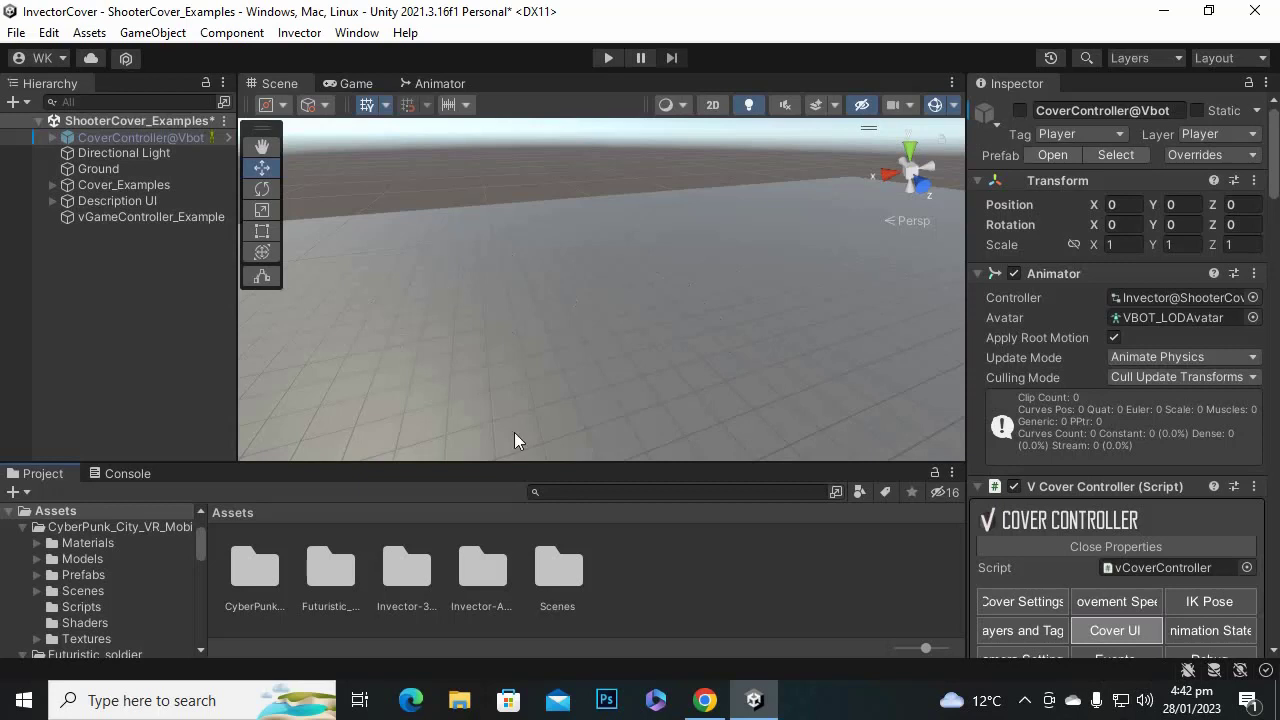
Place the Sci-fi_character_unity_red Variant prefab from Futuristic_soldier/Prefabs on the ground in the scene.
{"action": "double_click", "coordinate": [327, 562]}
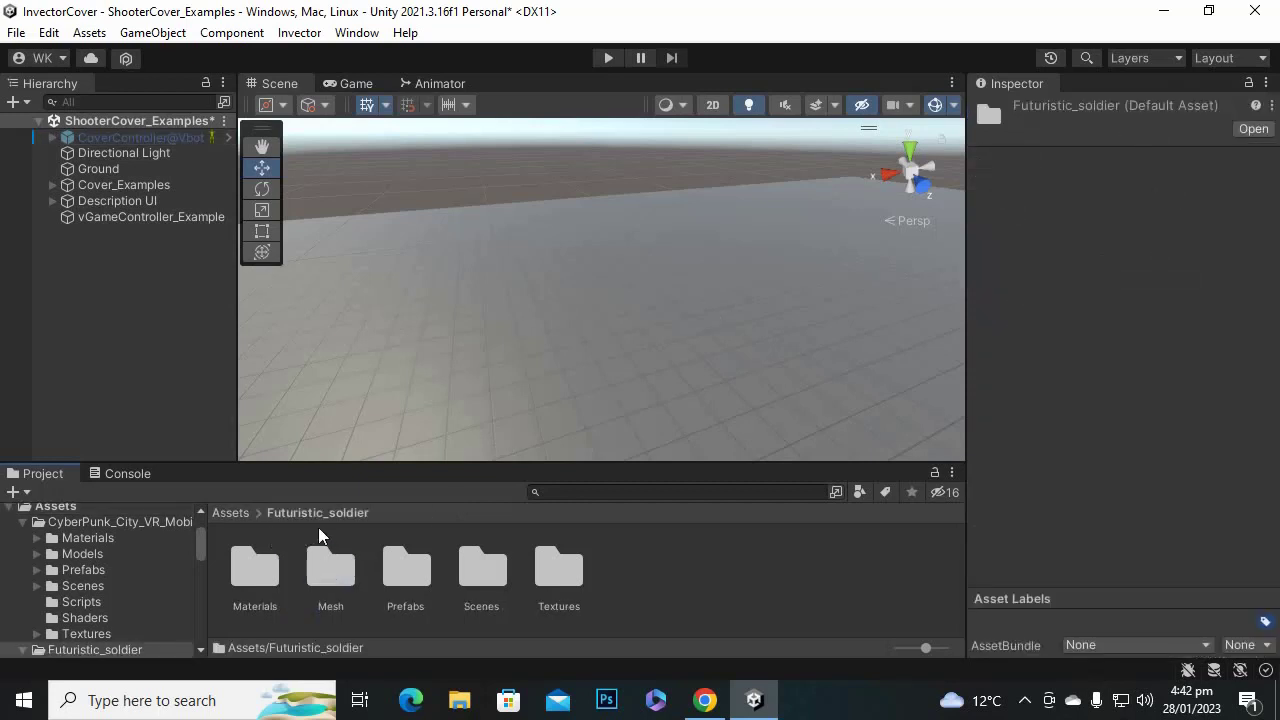
{"action": "double_click", "coordinate": [392, 565]}
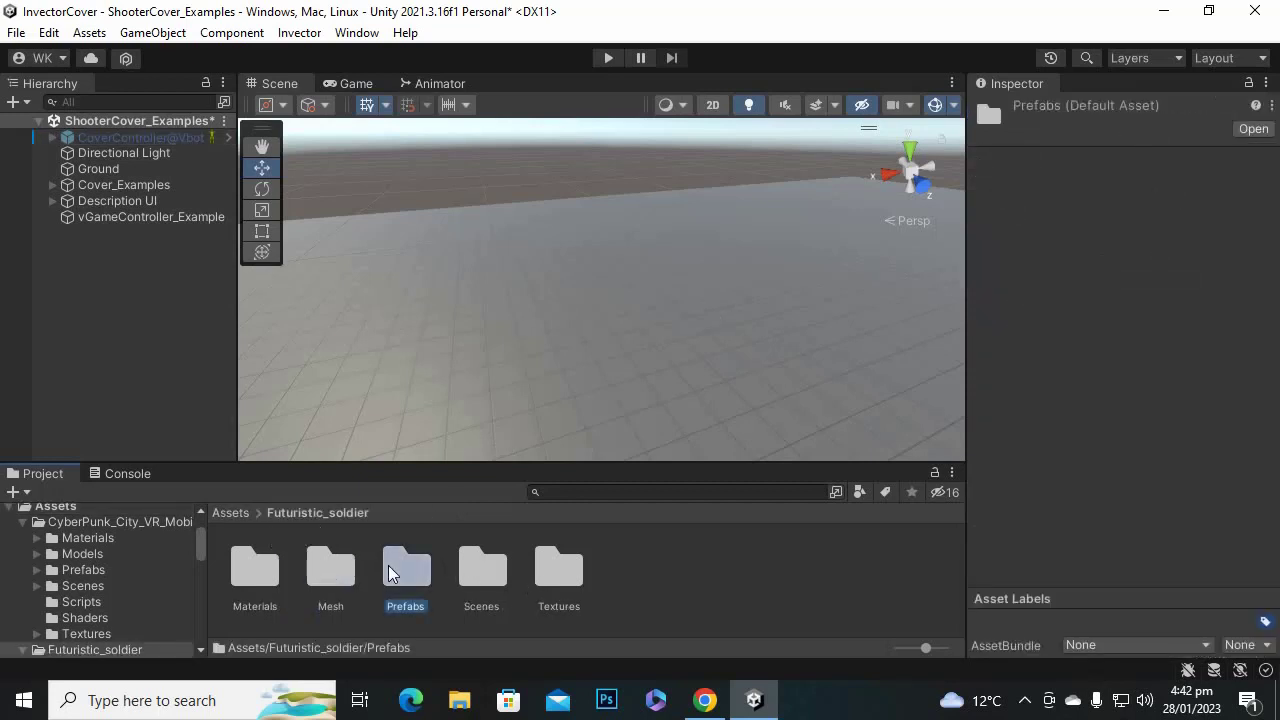
{"action": "left_click", "coordinate": [395, 562]}
{"action": "left_click_drag", "start_coordinate": [388, 555], "coordinate": [694, 282]}
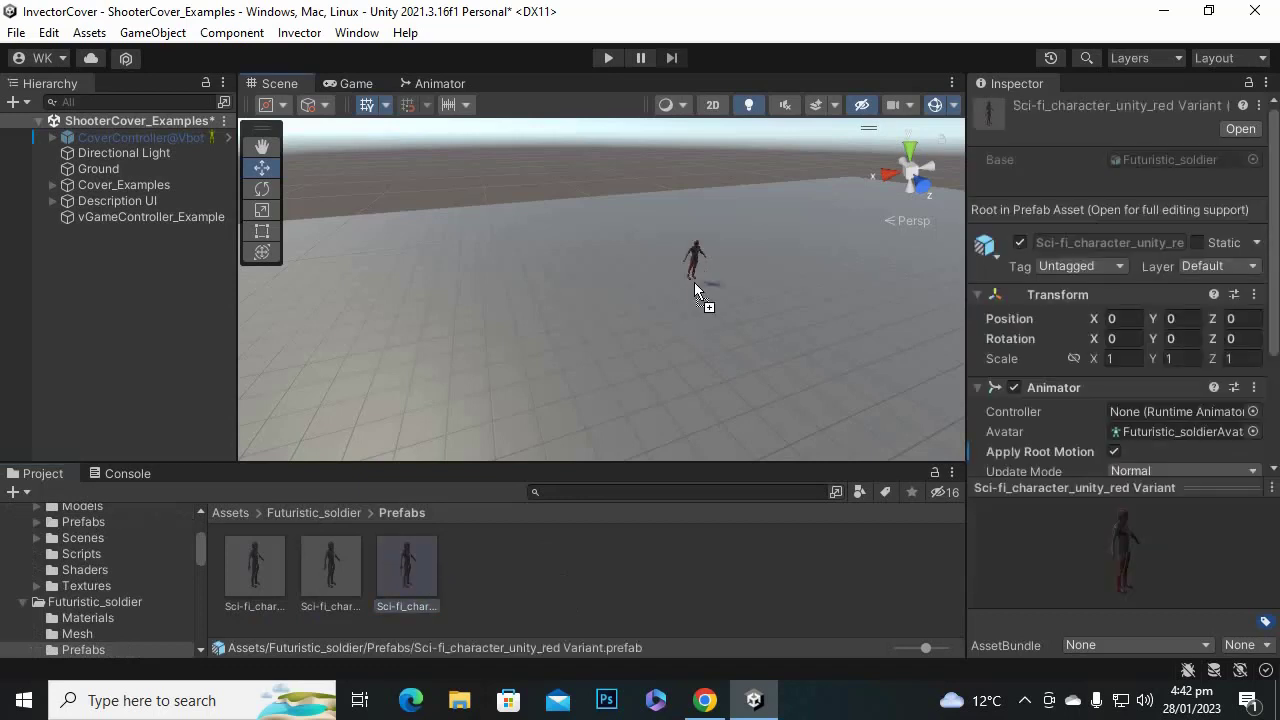
{"action": "left_click_drag", "start_coordinate": [580, 335], "coordinate": [580, 340]}
{"action": "scroll", "coordinate": [578, 343], "scroll_direction": "up", "scroll_amount": 5}
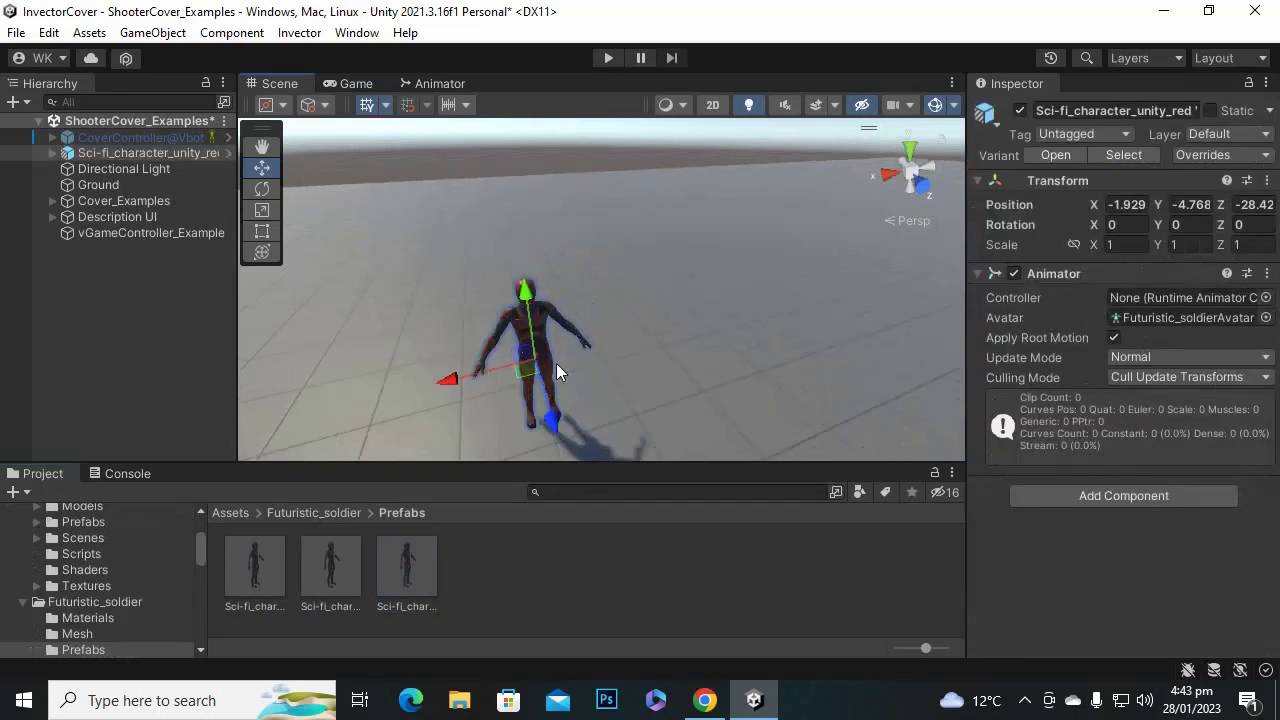
Inspect the placed red sci-fi character up close, and delete it from the scene.
{"action": "middle_click_drag", "start_coordinate": [631, 304], "coordinate": [703, 251]}
{"action": "scroll", "coordinate": [697, 269], "scroll_direction": "up", "scroll_amount": 4}
{"action": "scroll", "coordinate": [697, 269], "scroll_direction": "up", "scroll_amount": 2}
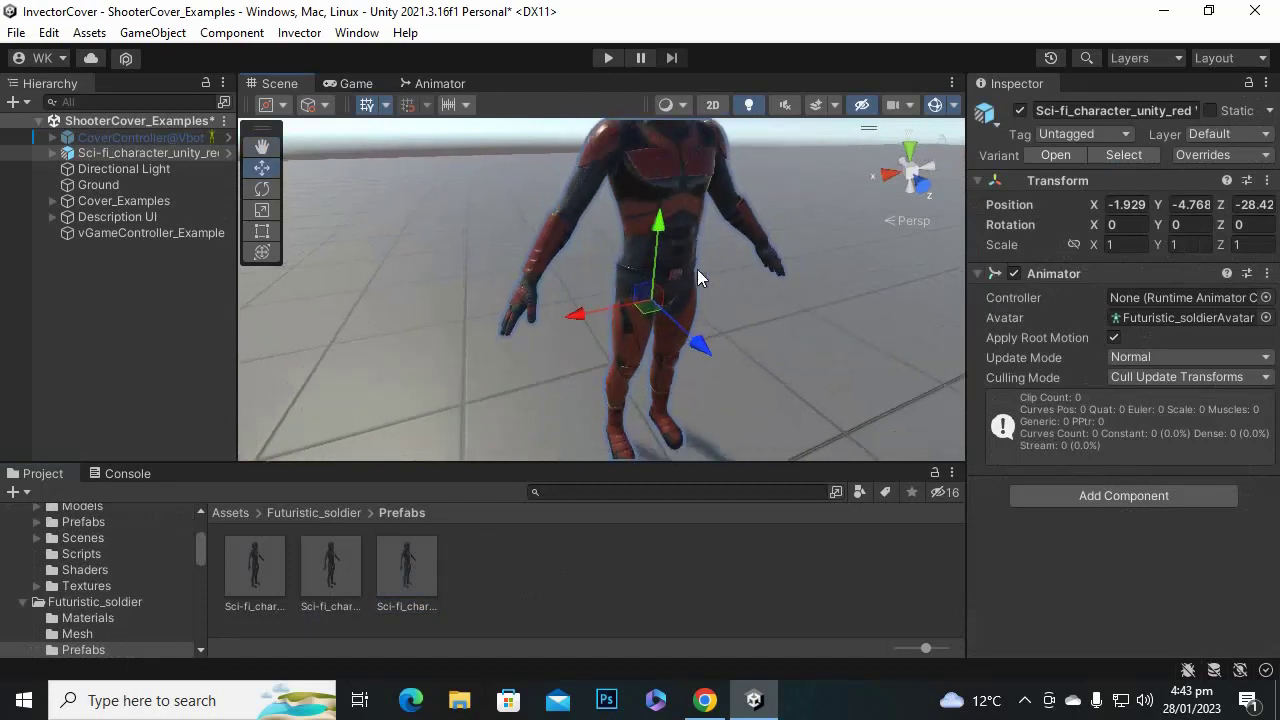
{"action": "scroll", "coordinate": [693, 272], "scroll_direction": "down", "scroll_amount": 3}
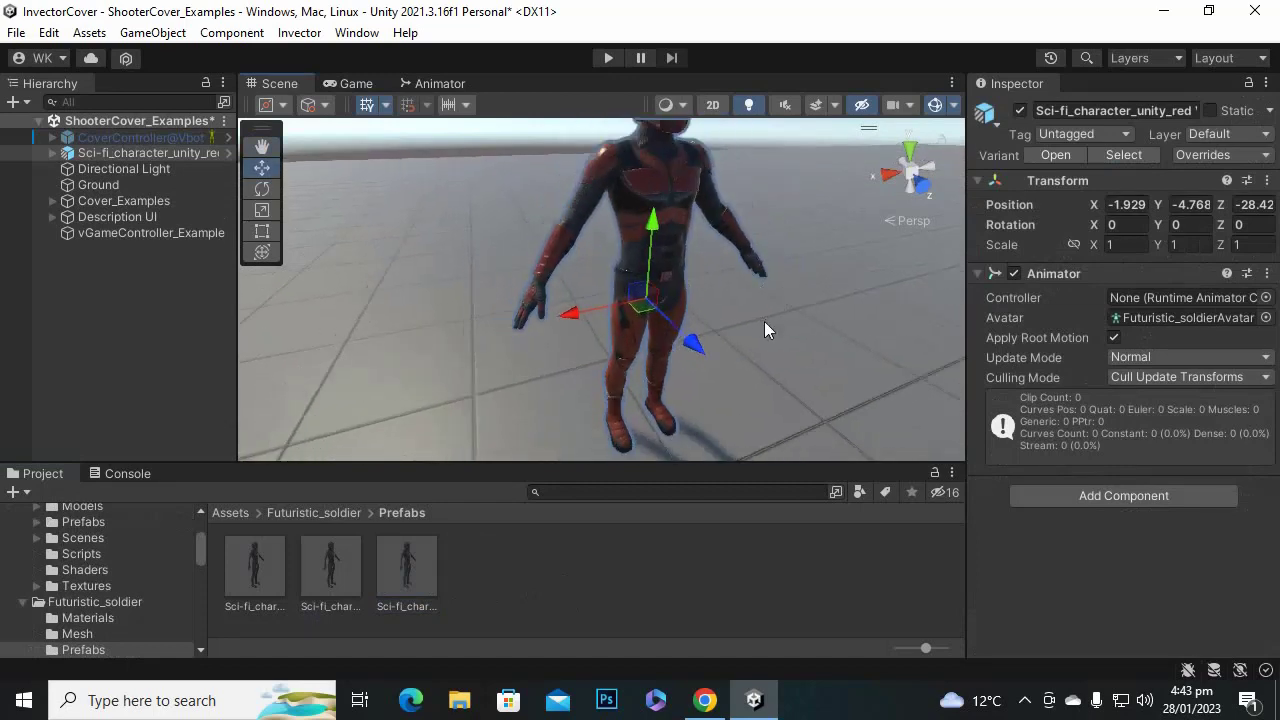
{"action": "scroll", "coordinate": [740, 290], "scroll_direction": "down", "scroll_amount": 2}
{"action": "scroll", "coordinate": [755, 250], "scroll_direction": "down", "scroll_amount": 1}
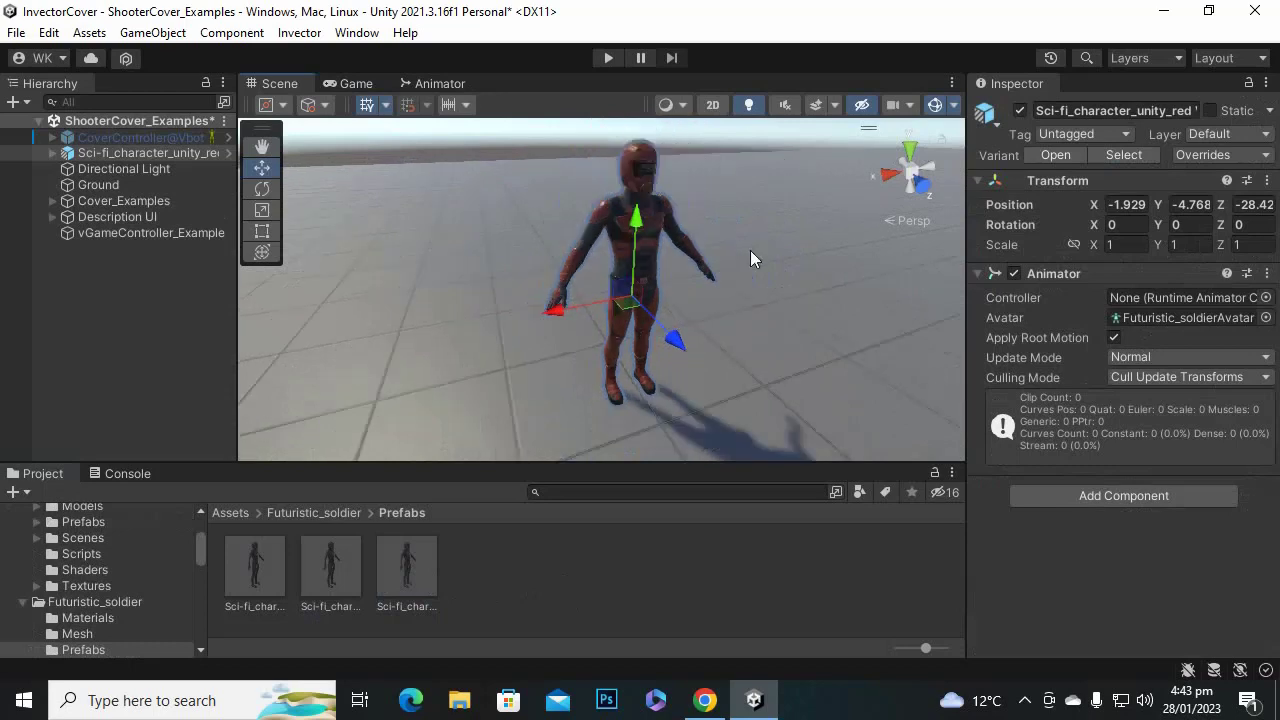
{"action": "scroll", "coordinate": [590, 342], "scroll_direction": "up", "scroll_amount": 2}
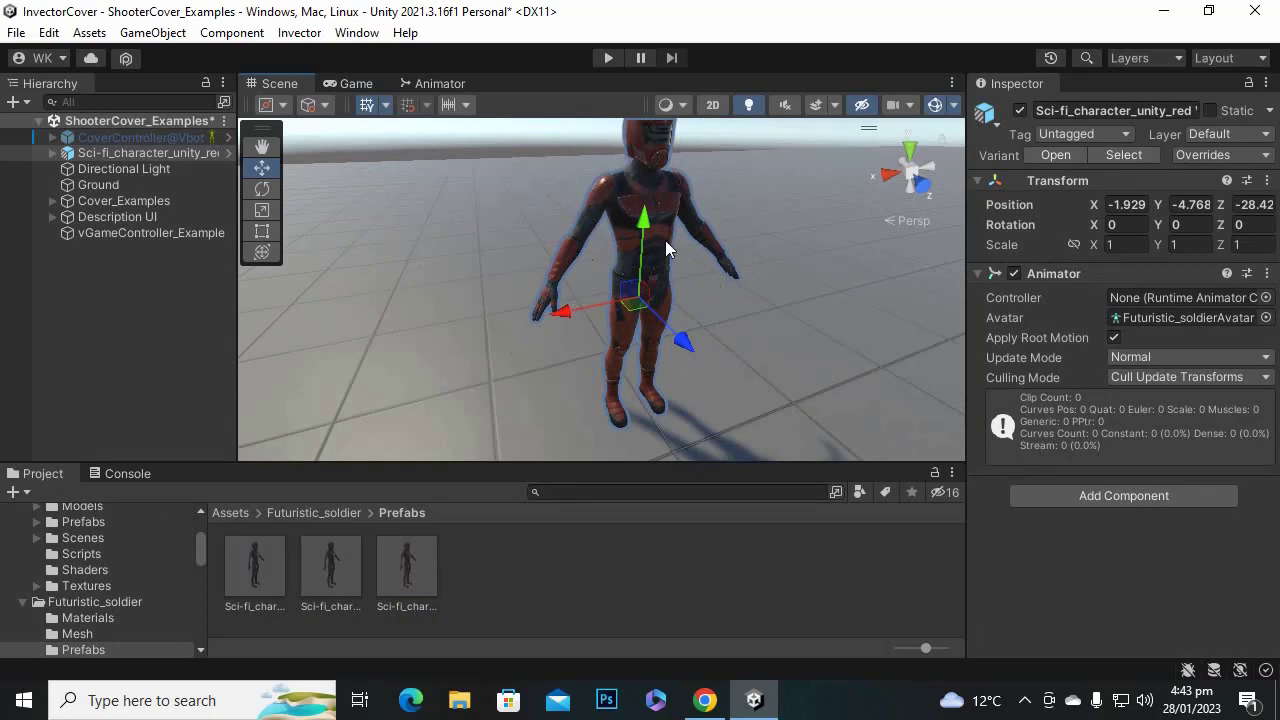
{"action": "key", "text": "Delete"}
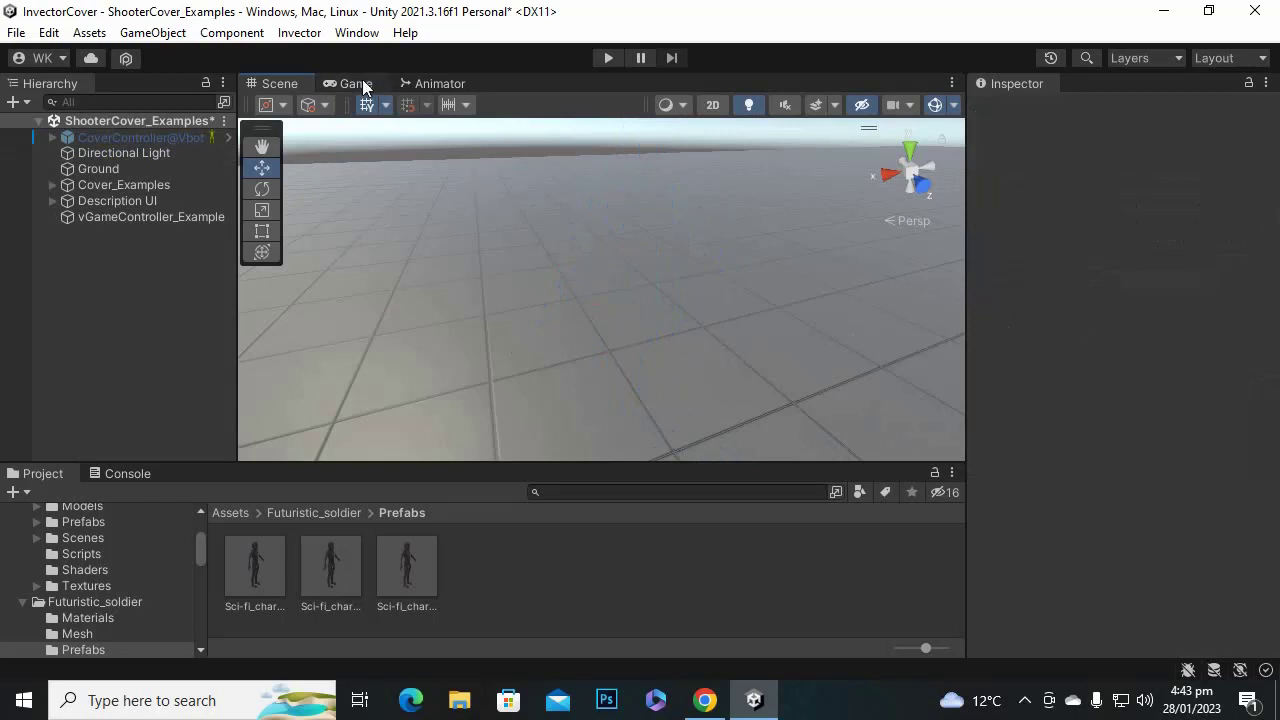
Show the Directional Light's properties and check its Intensity setting.
{"action": "left_click", "coordinate": [356, 32]}
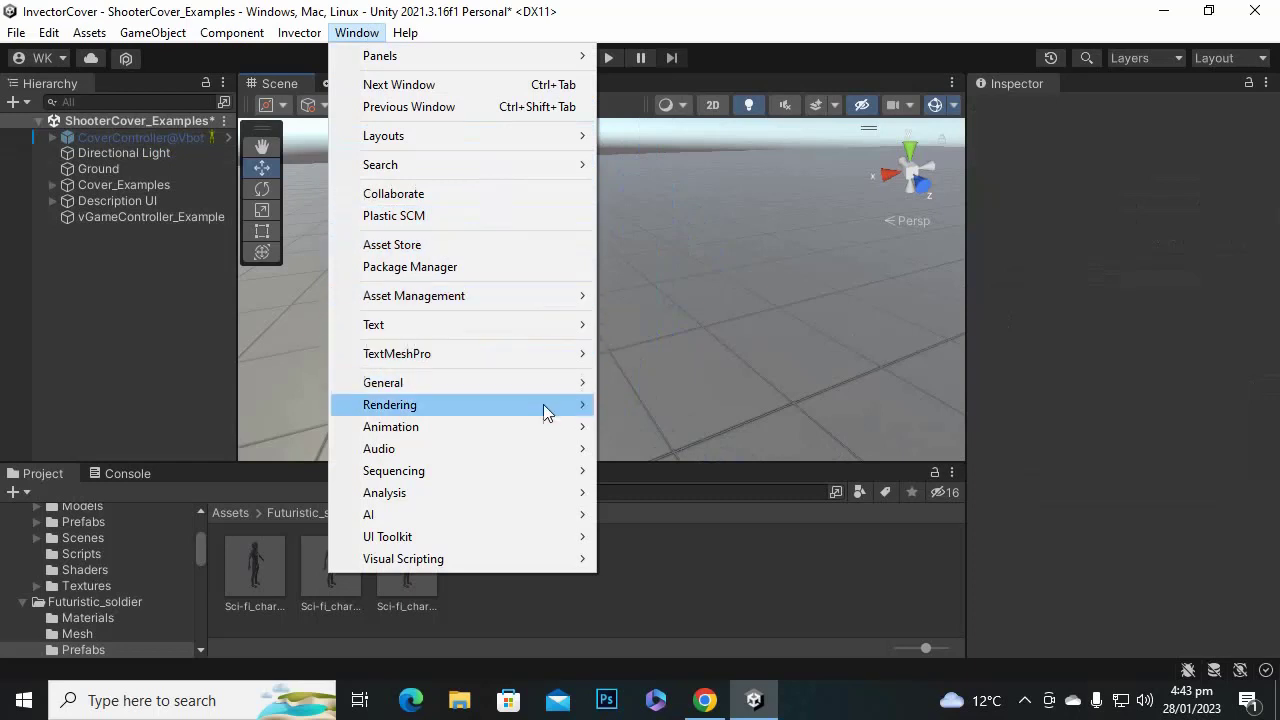
{"action": "left_click", "coordinate": [858, 4]}
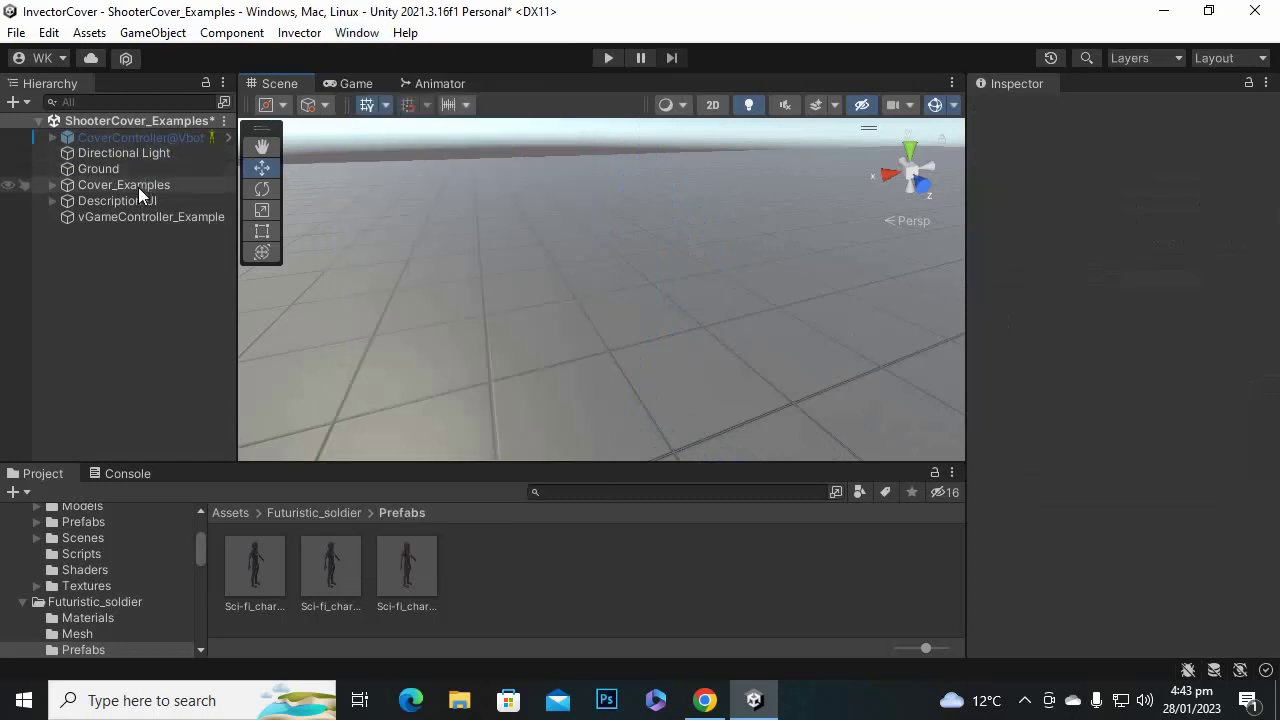
{"action": "left_click", "coordinate": [133, 152]}
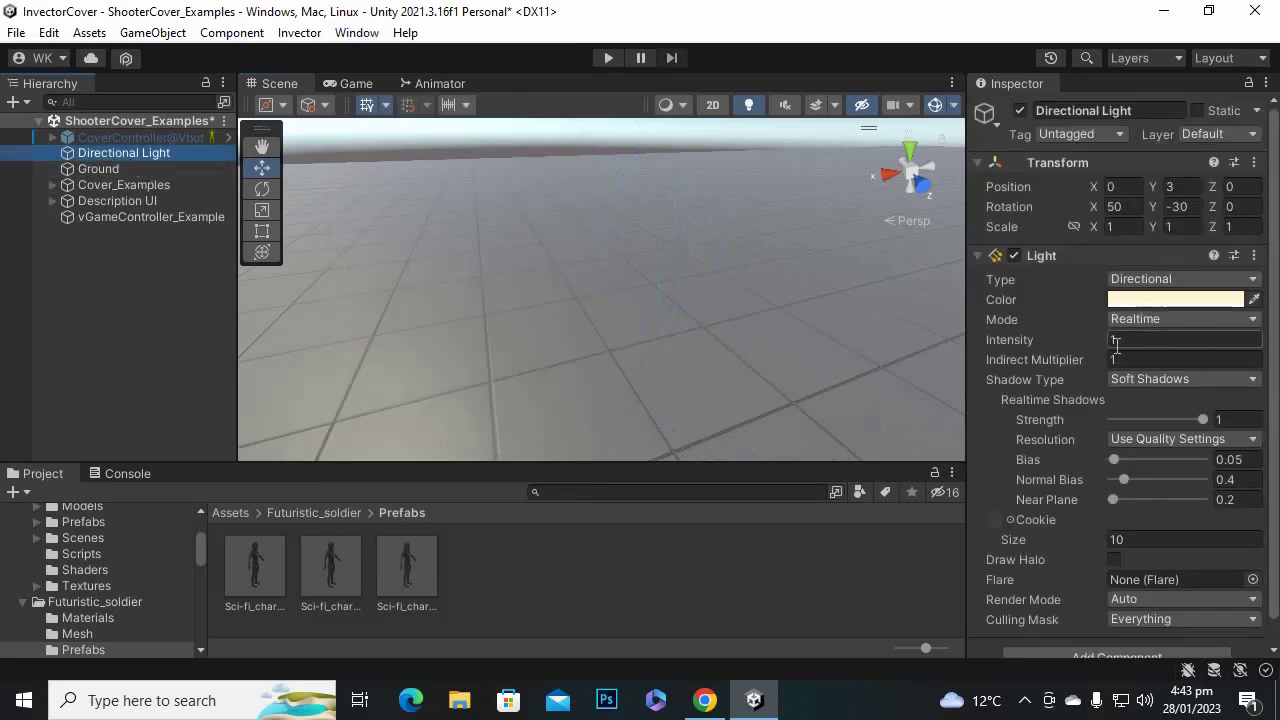
{"action": "left_click", "coordinate": [1116, 342]}
Open the Environment settings of the Lighting window and set the Environment Lighting source to Color.
{"action": "left_click", "coordinate": [357, 32]}
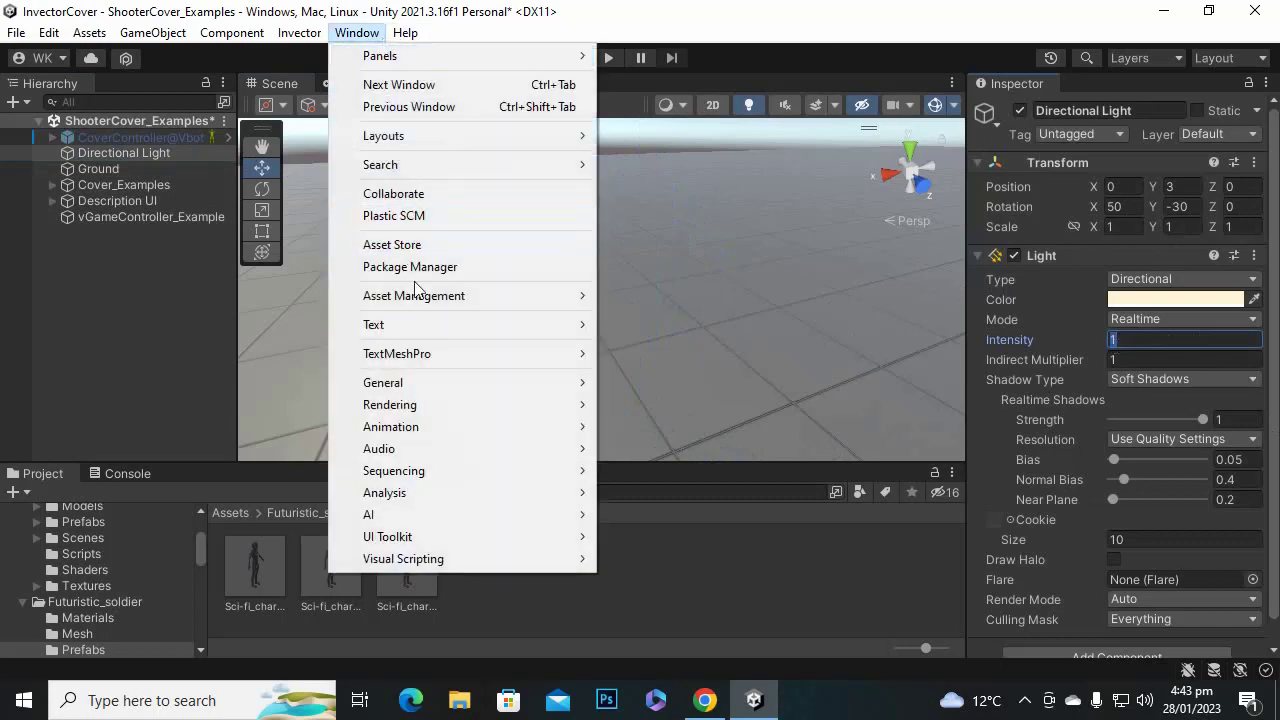
{"action": "mouse_move", "coordinate": [462, 406]}
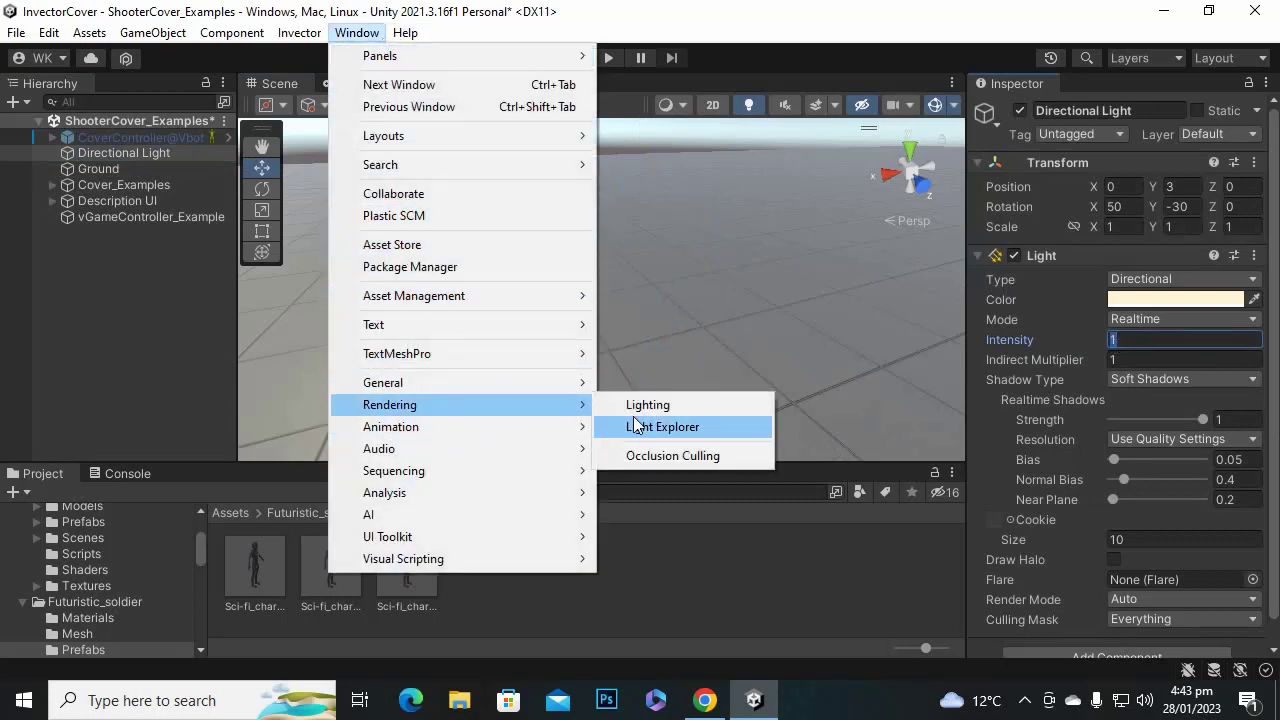
{"action": "left_click", "coordinate": [643, 405]}
{"action": "left_click", "coordinate": [757, 155]}
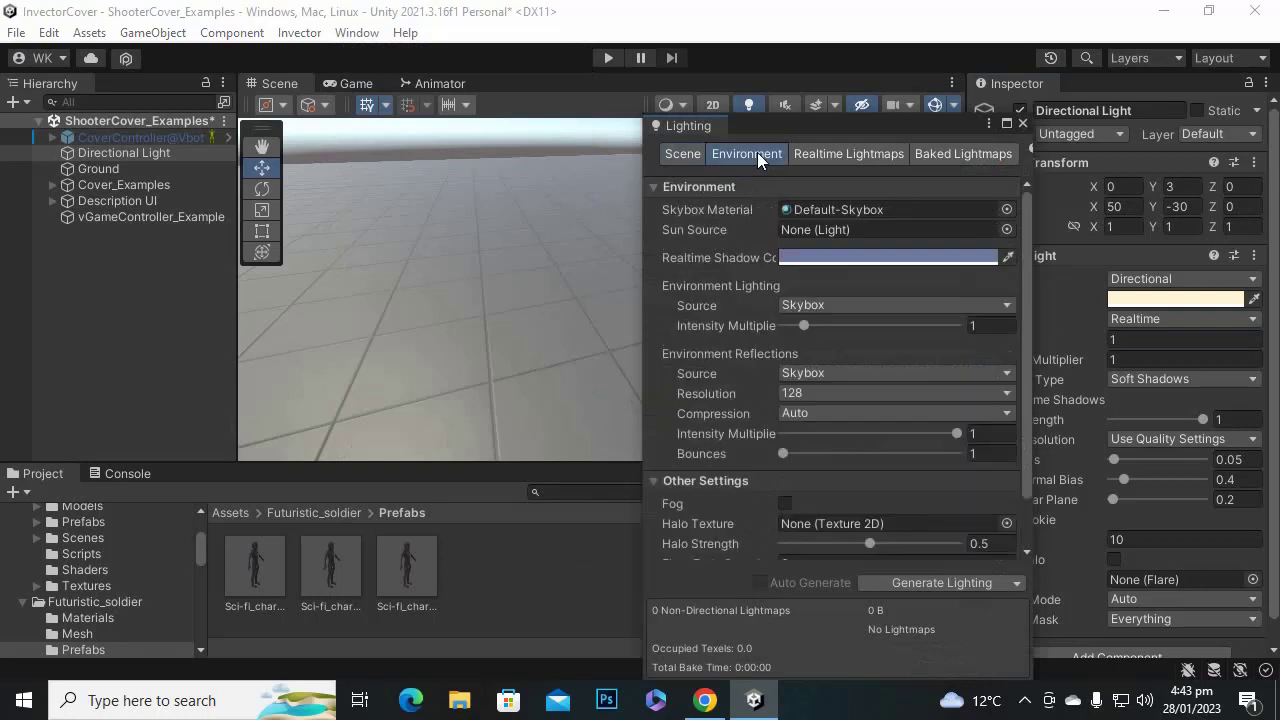
{"action": "left_click", "coordinate": [824, 304]}
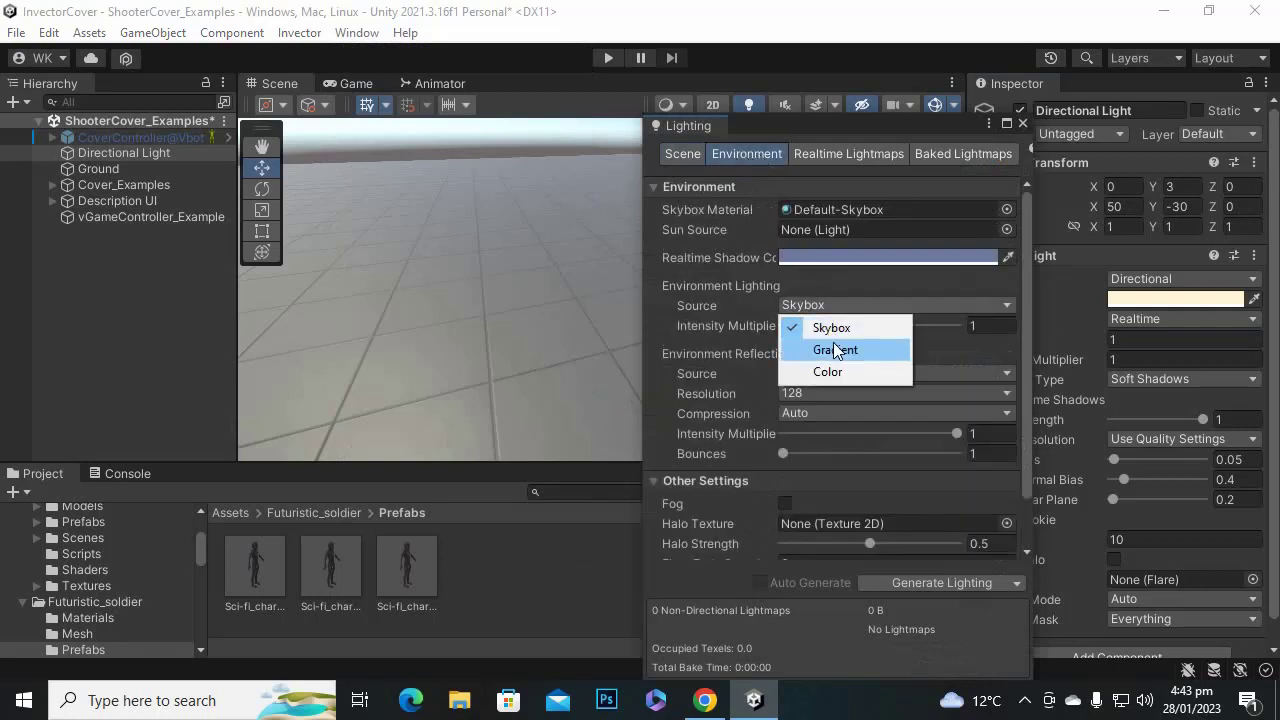
{"action": "left_click", "coordinate": [834, 380]}
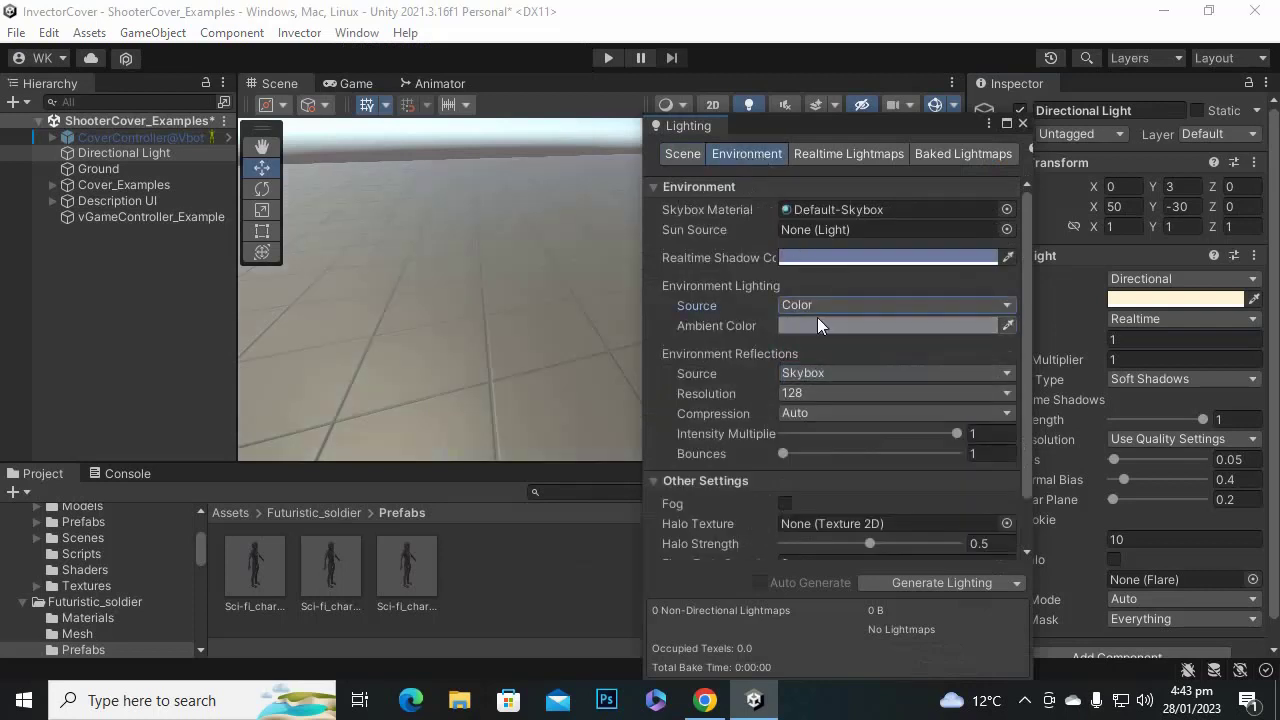
Set the Ambient Color to white (255, 255, 255) and close the Lighting window.
{"action": "left_click", "coordinate": [818, 322]}
{"action": "left_click_drag", "start_coordinate": [902, 281], "coordinate": [860, 211]}
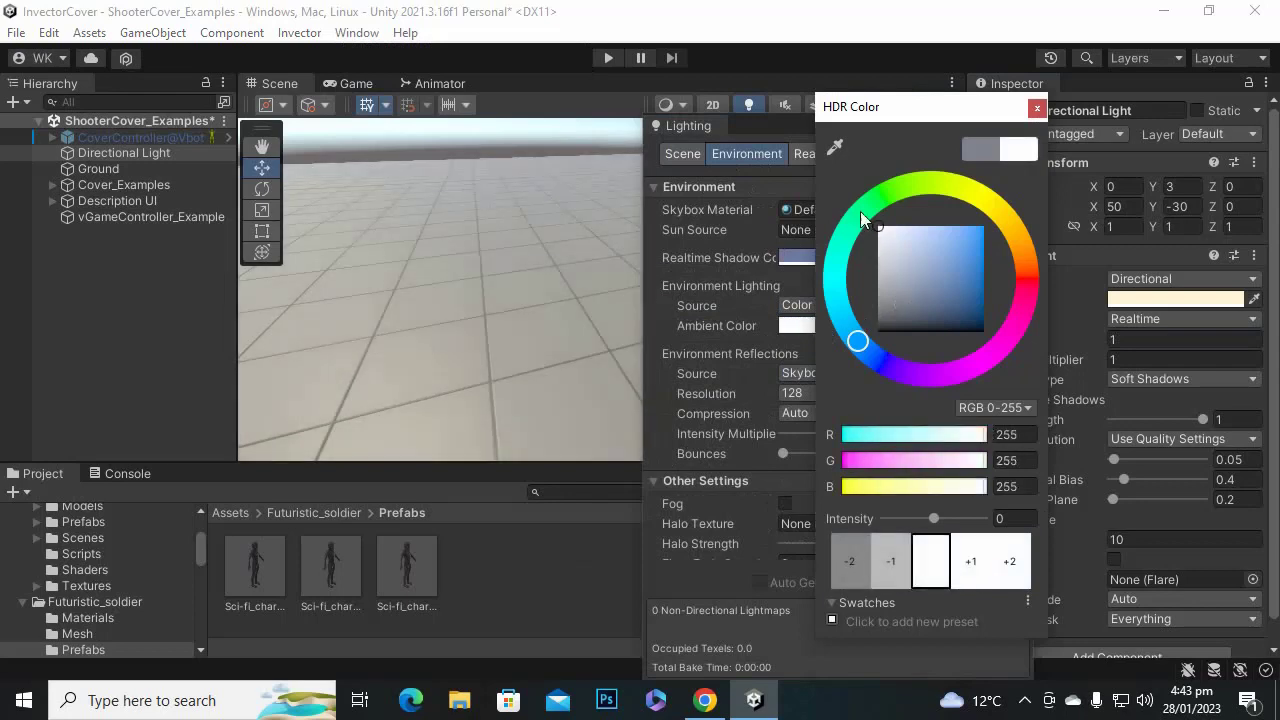
{"action": "left_click", "coordinate": [1037, 107]}
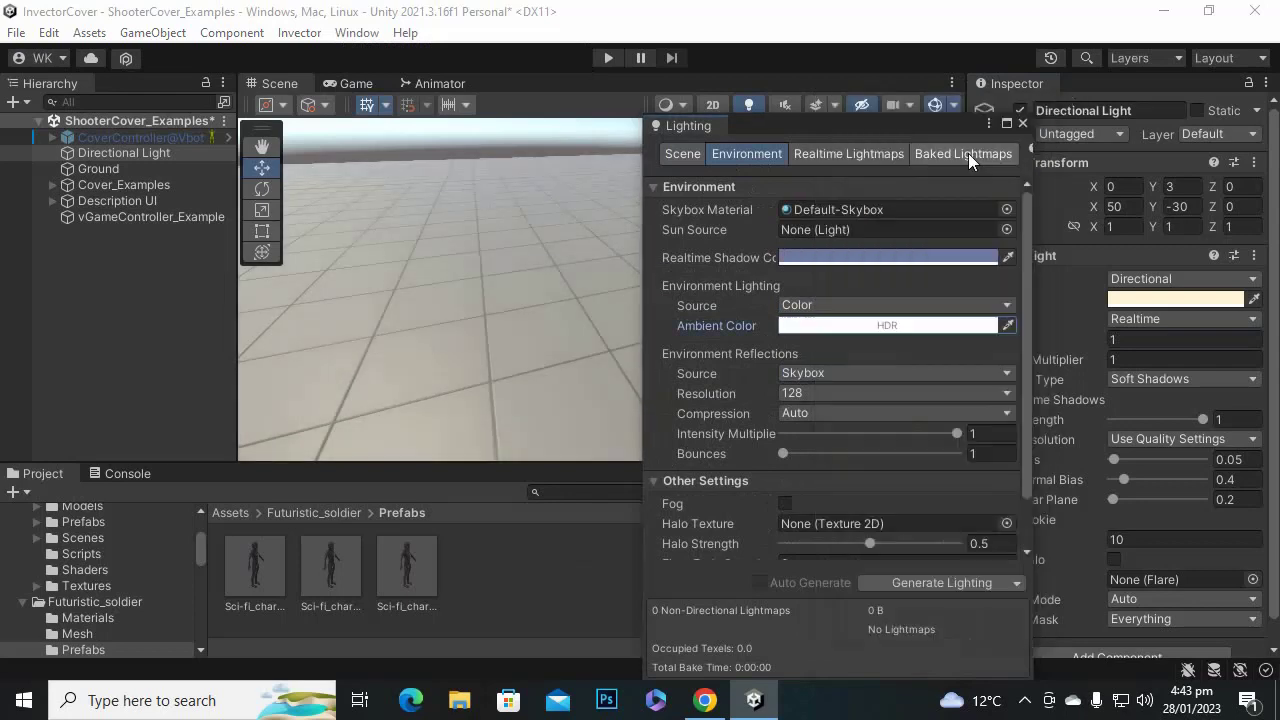
{"action": "left_click", "coordinate": [1034, 124]}
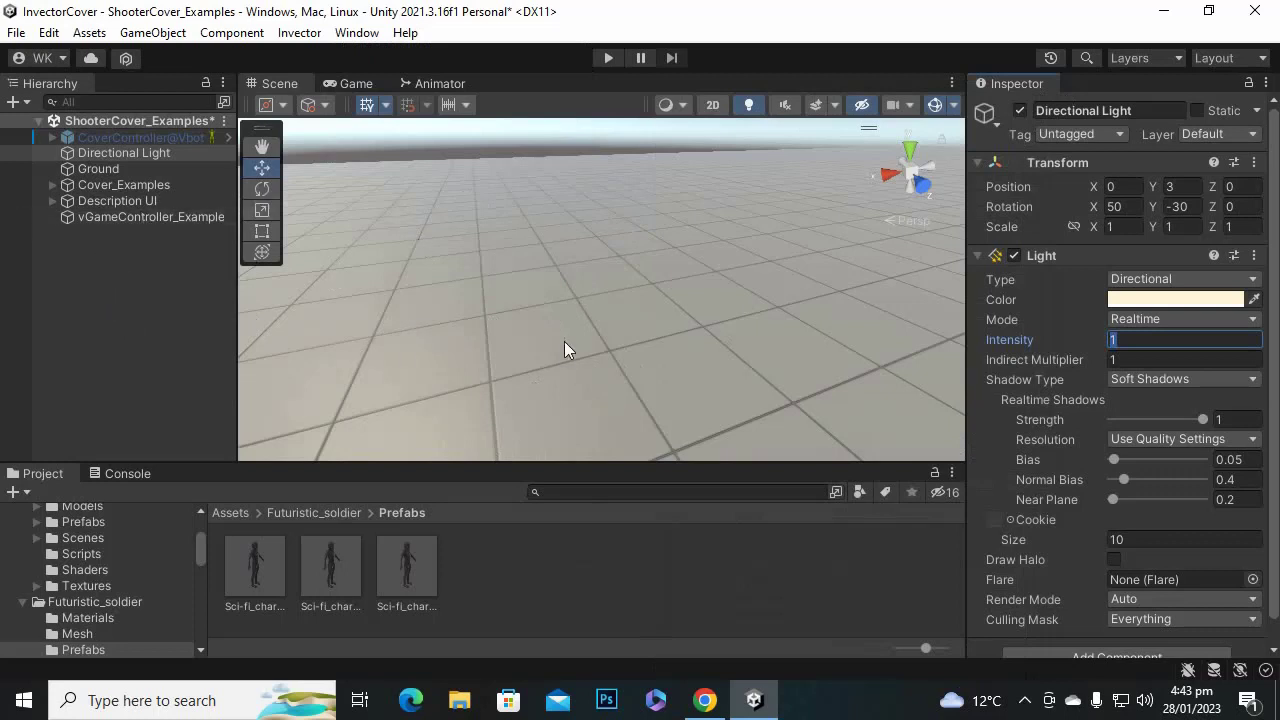
Open the Cover Add-On's Cover Controller Creator window and position it clear of the Inspector.
{"action": "left_click", "coordinate": [300, 33]}
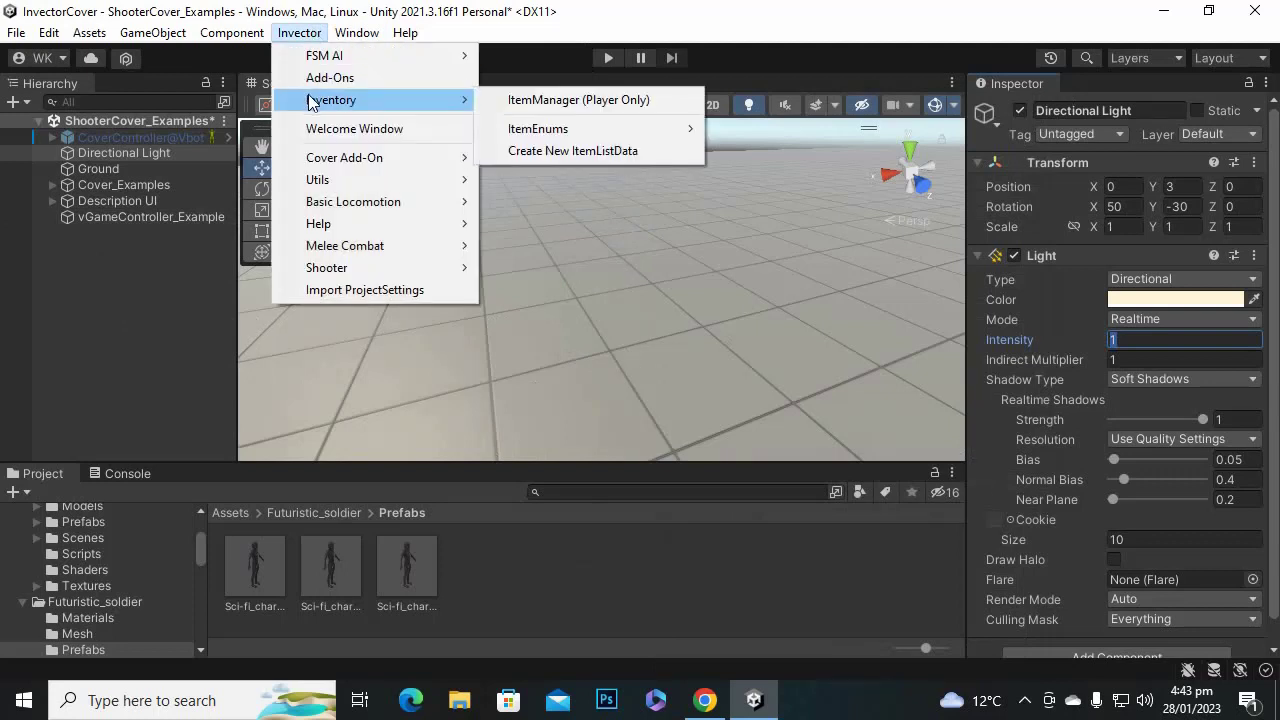
{"action": "mouse_move", "coordinate": [340, 188]}
{"action": "mouse_move", "coordinate": [346, 158]}
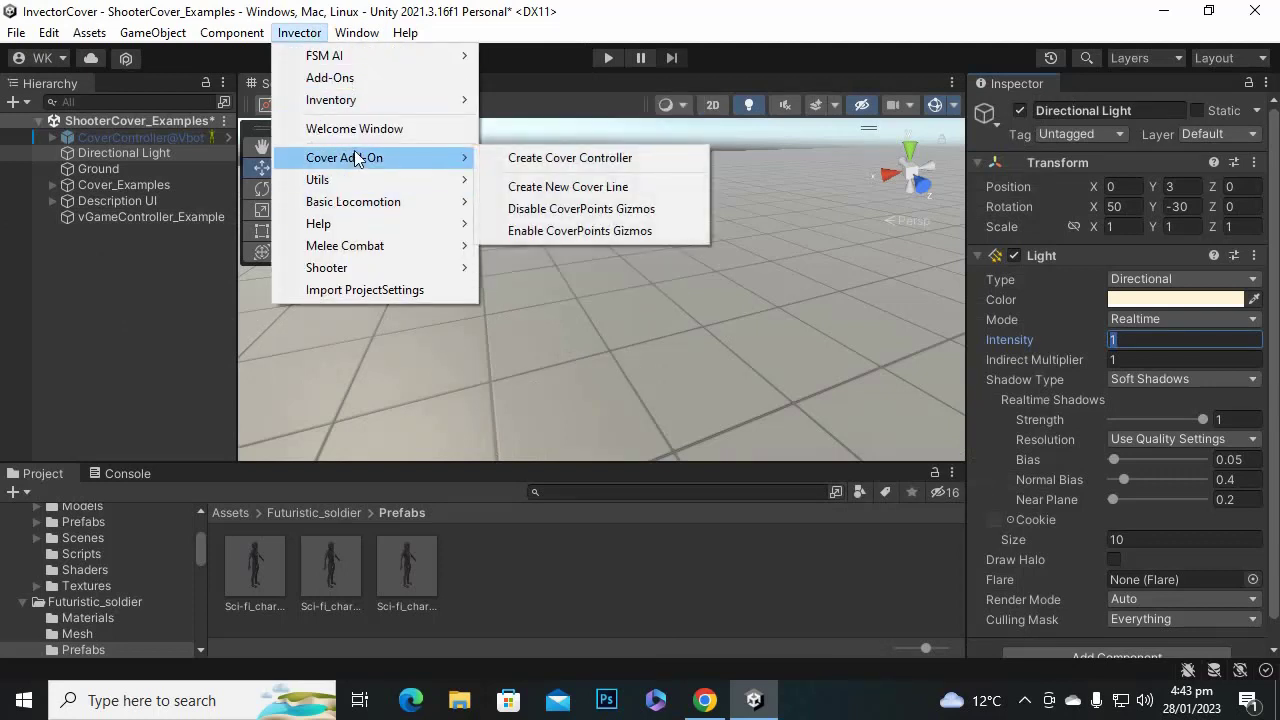
{"action": "left_click", "coordinate": [540, 164]}
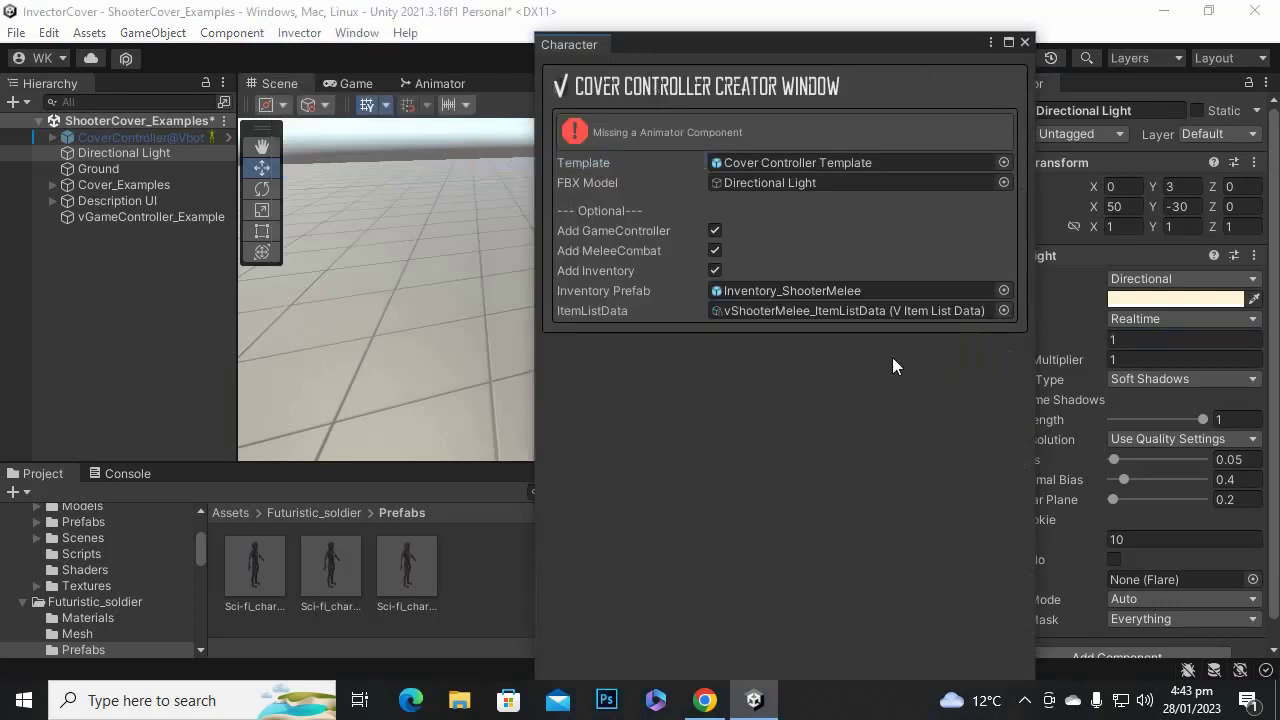
{"action": "left_click_drag", "start_coordinate": [790, 44], "coordinate": [715, 37]}
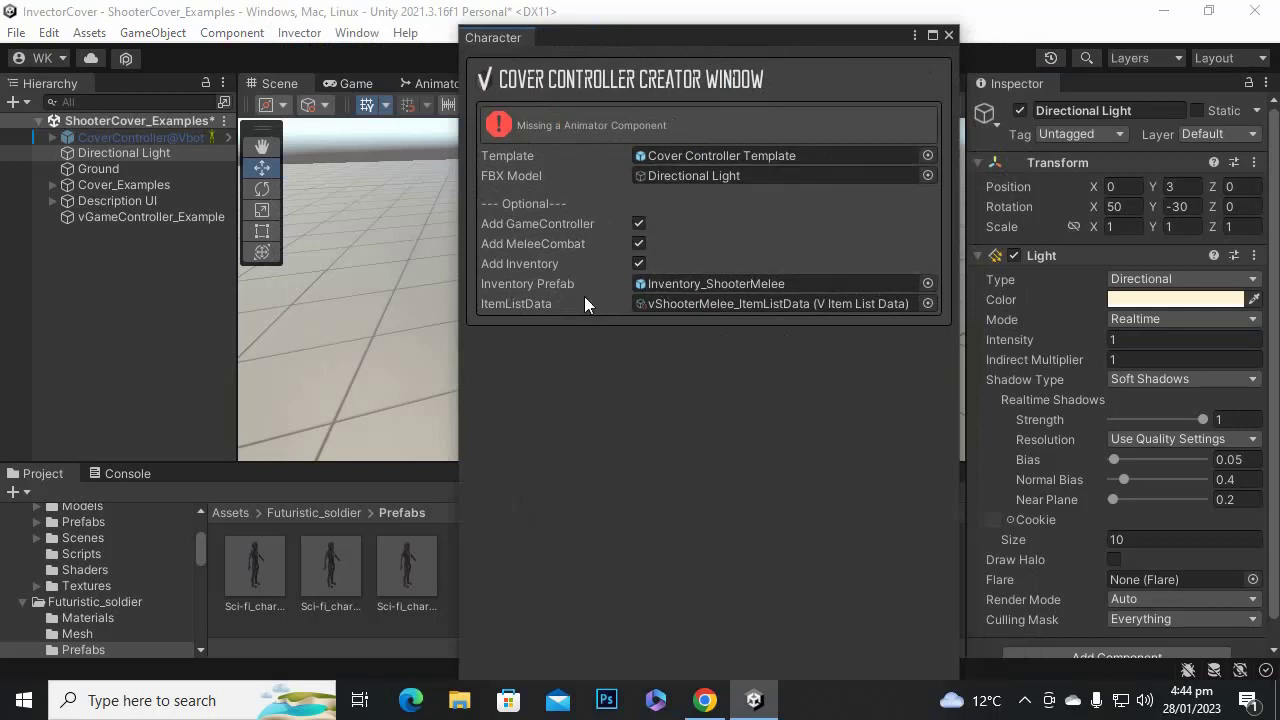
Assign the Sci-fi_character_unity_blue Variant prefab as the Cover Controller Creator's FBX Model and create the controller.
{"action": "left_click_drag", "start_coordinate": [260, 579], "coordinate": [697, 176]}
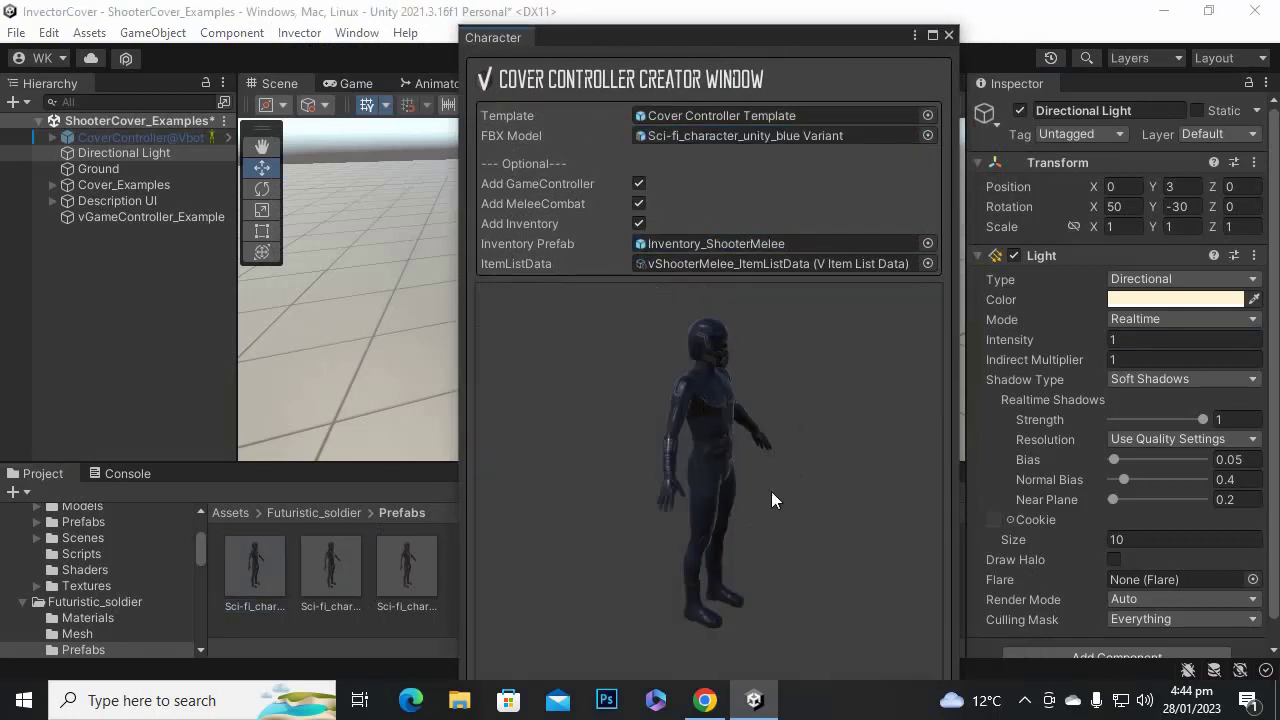
{"action": "left_click_drag", "start_coordinate": [822, 32], "coordinate": [750, 8]}
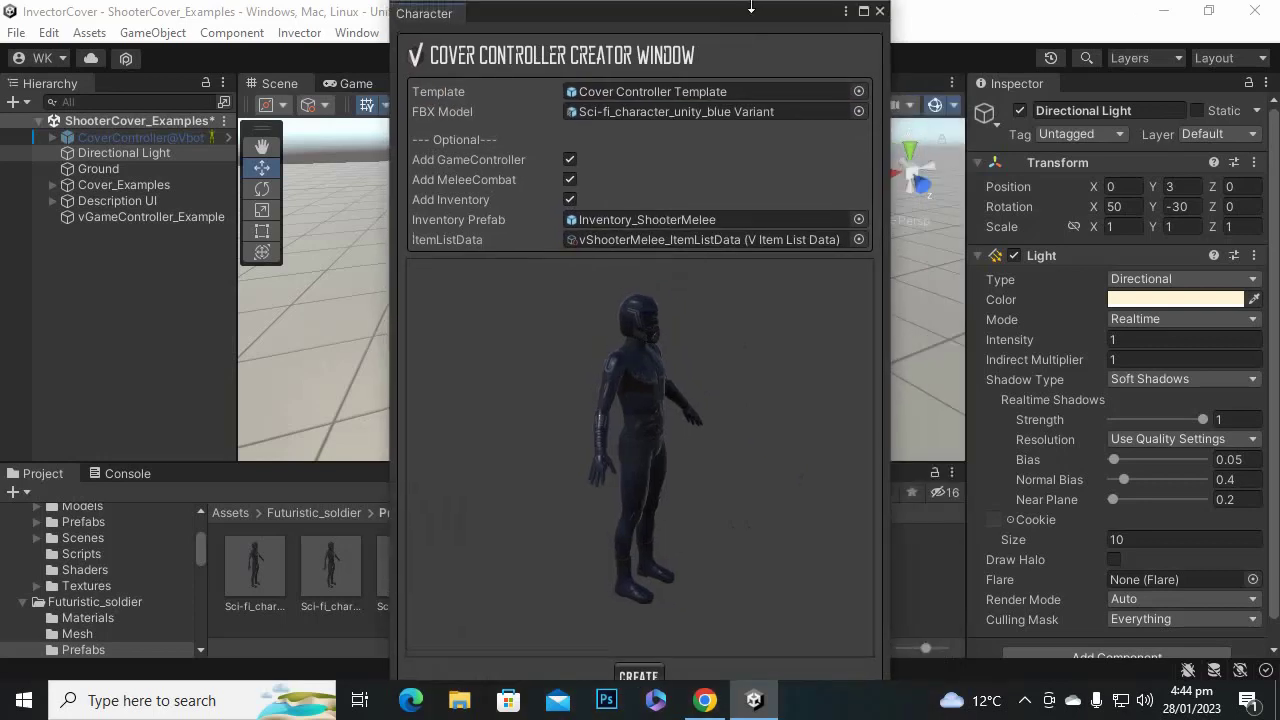
{"action": "left_click", "coordinate": [640, 676]}
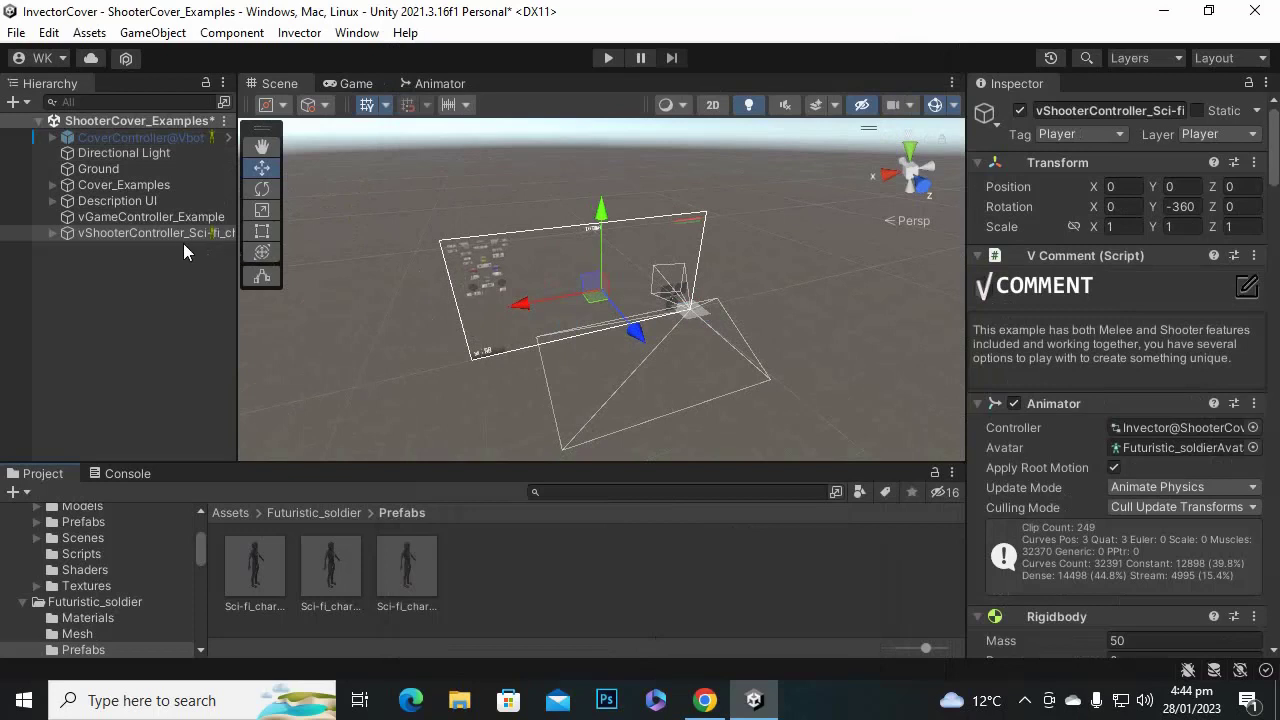
Widen the Hierarchy, expand the new Sci-fi vShooterController and frame its 3D Model in the Scene view.
{"action": "left_click", "coordinate": [131, 234]}
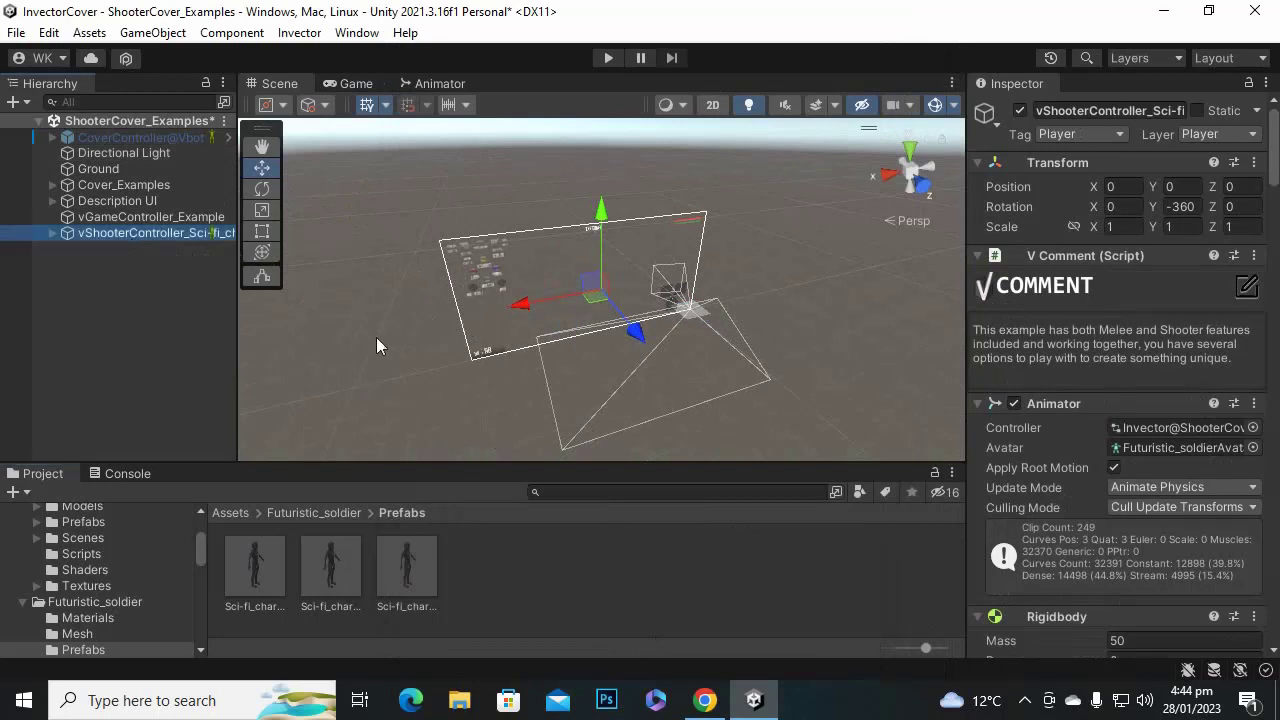
{"action": "left_click_drag", "start_coordinate": [239, 283], "coordinate": [331, 283]}
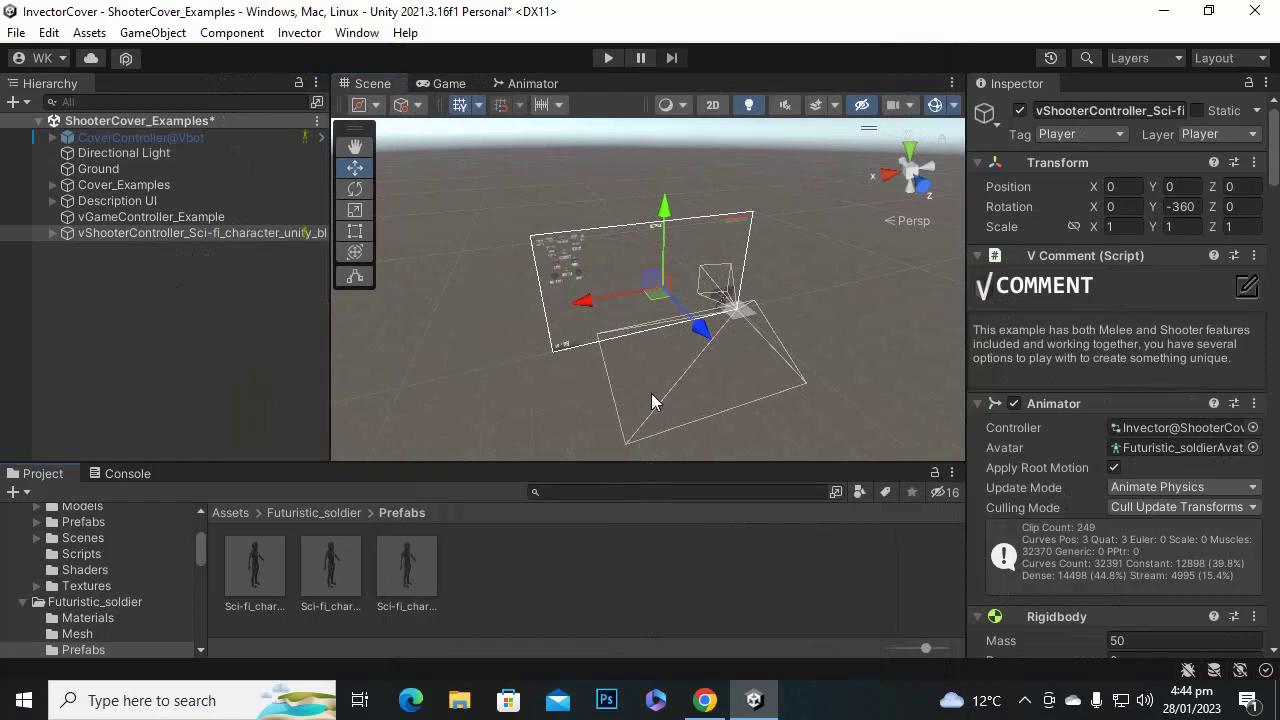
{"action": "scroll", "coordinate": [688, 333], "scroll_direction": "up", "scroll_amount": 5}
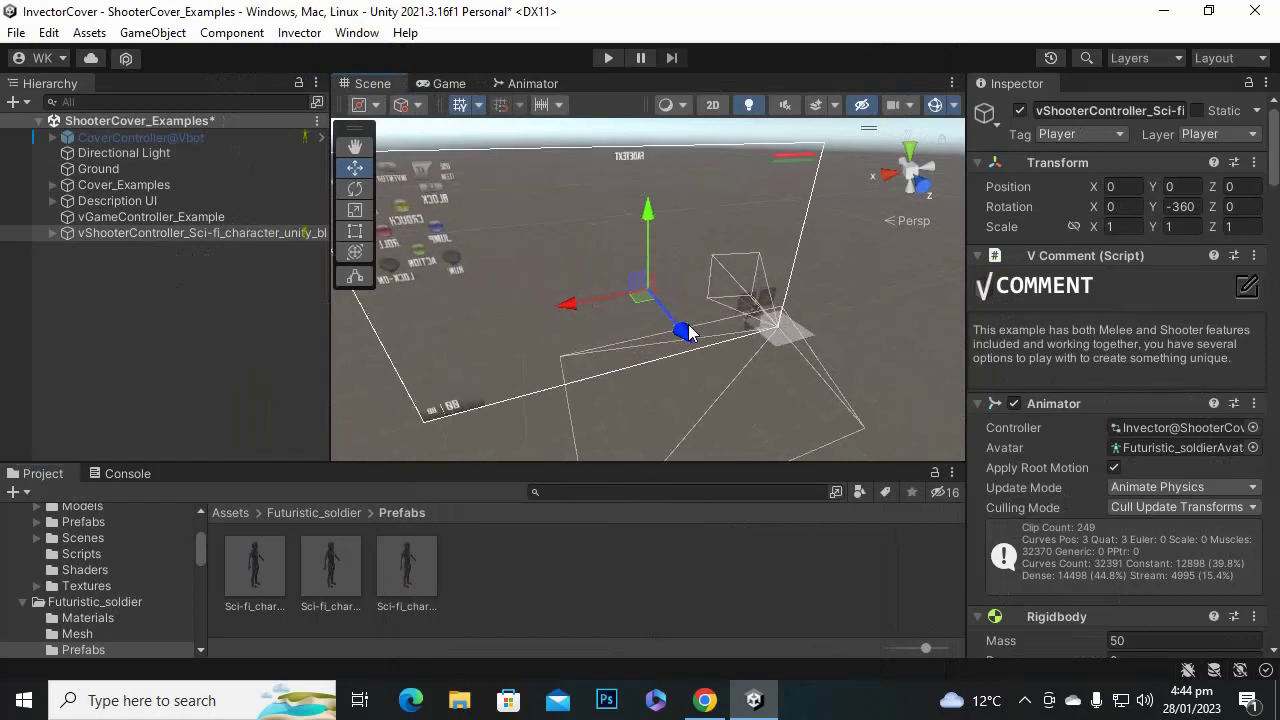
{"action": "scroll", "coordinate": [688, 333], "scroll_direction": "up", "scroll_amount": 3}
{"action": "scroll", "coordinate": [688, 333], "scroll_direction": "up", "scroll_amount": 3}
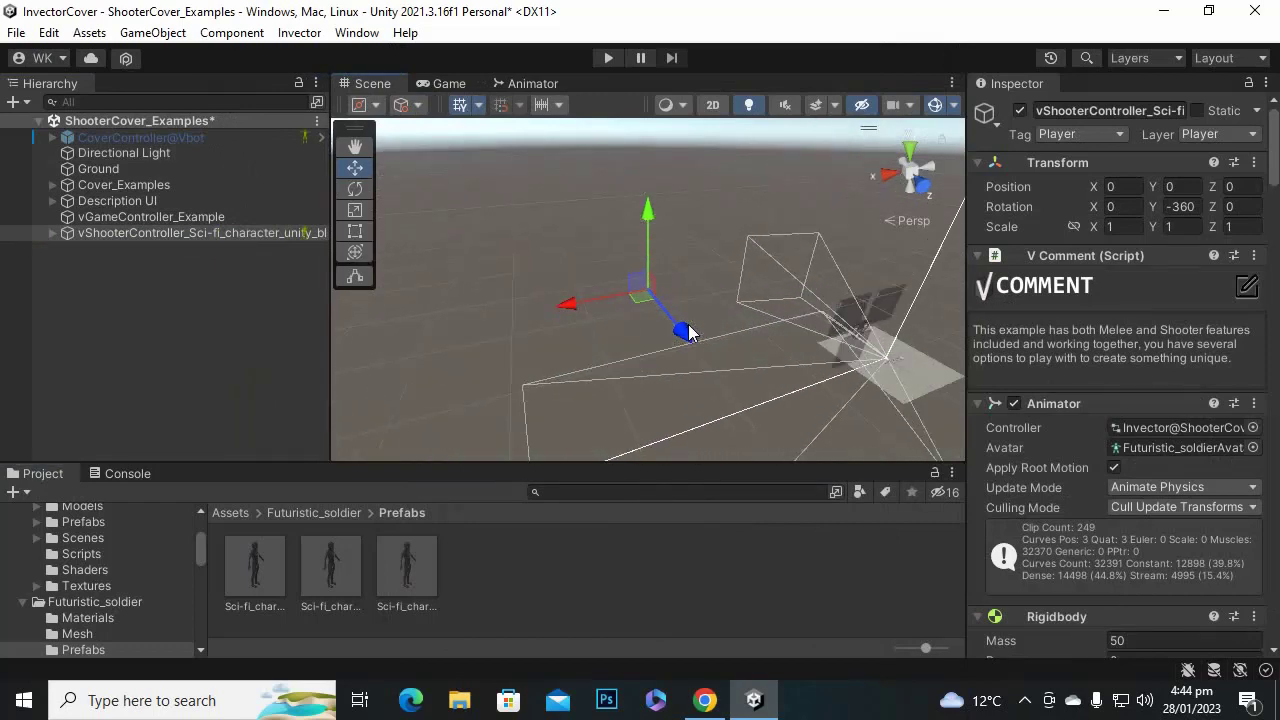
{"action": "left_click", "coordinate": [57, 229]}
{"action": "left_click", "coordinate": [53, 233]}
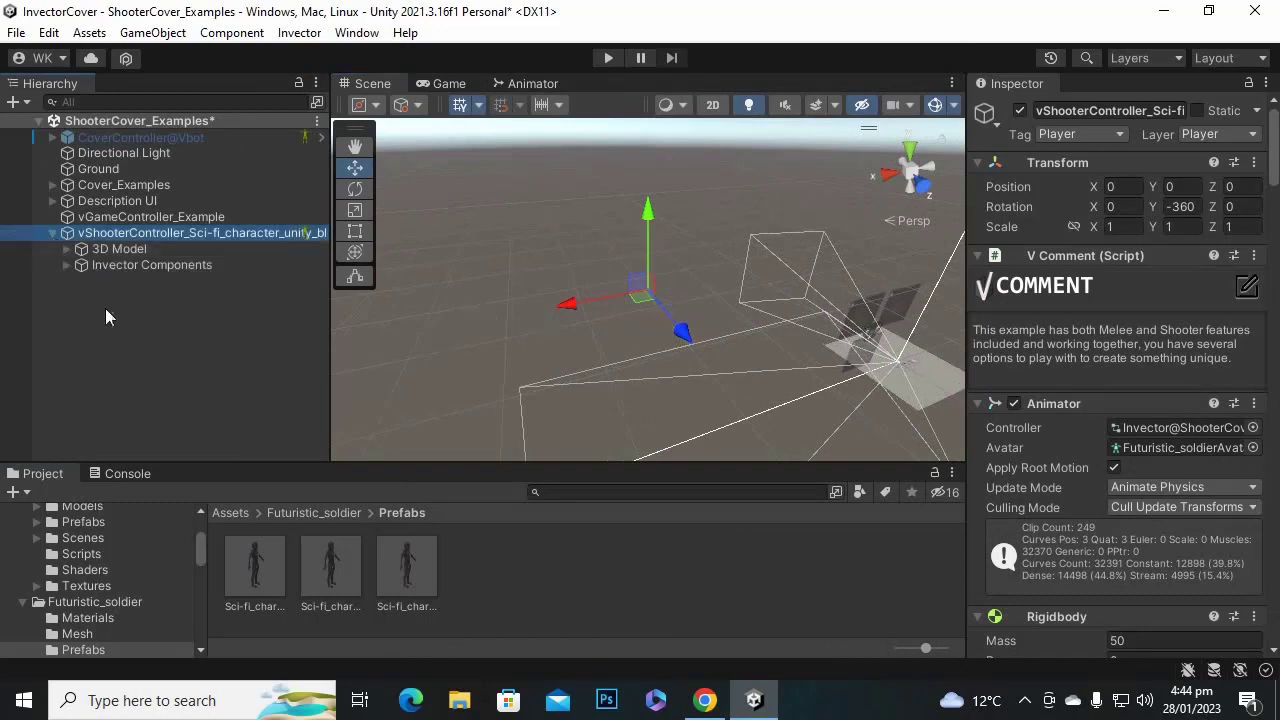
{"action": "left_click", "coordinate": [150, 250]}
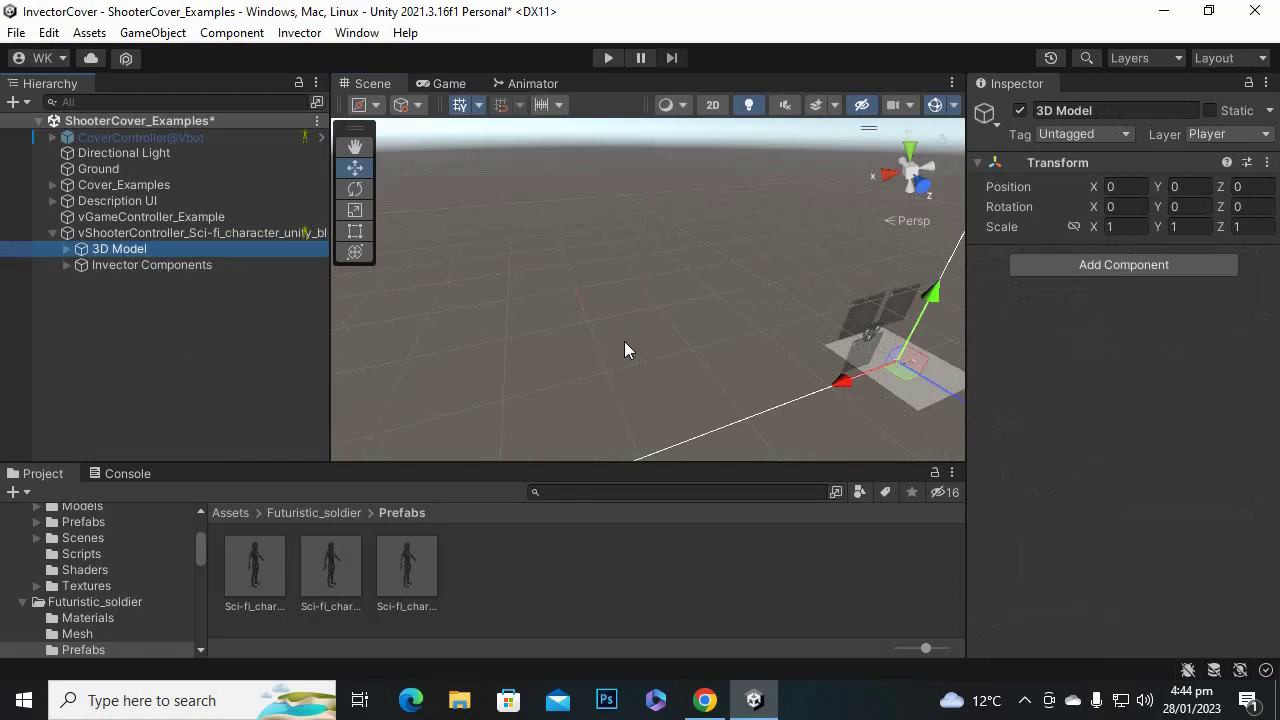
{"action": "key", "text": "f"}
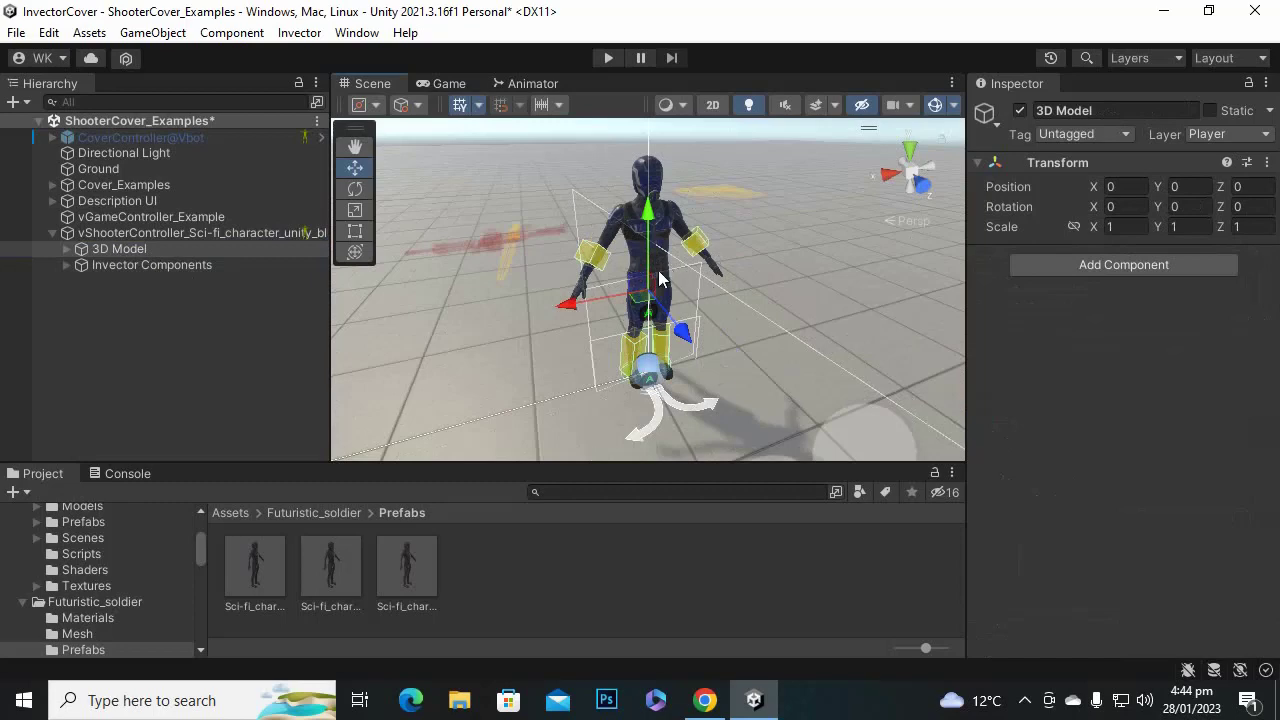
Select the Sci-fi vShooterController and examine the character with its hitboxes and weapon handler previews from near and far.
{"action": "left_click", "coordinate": [221, 218]}
{"action": "left_click", "coordinate": [219, 233]}
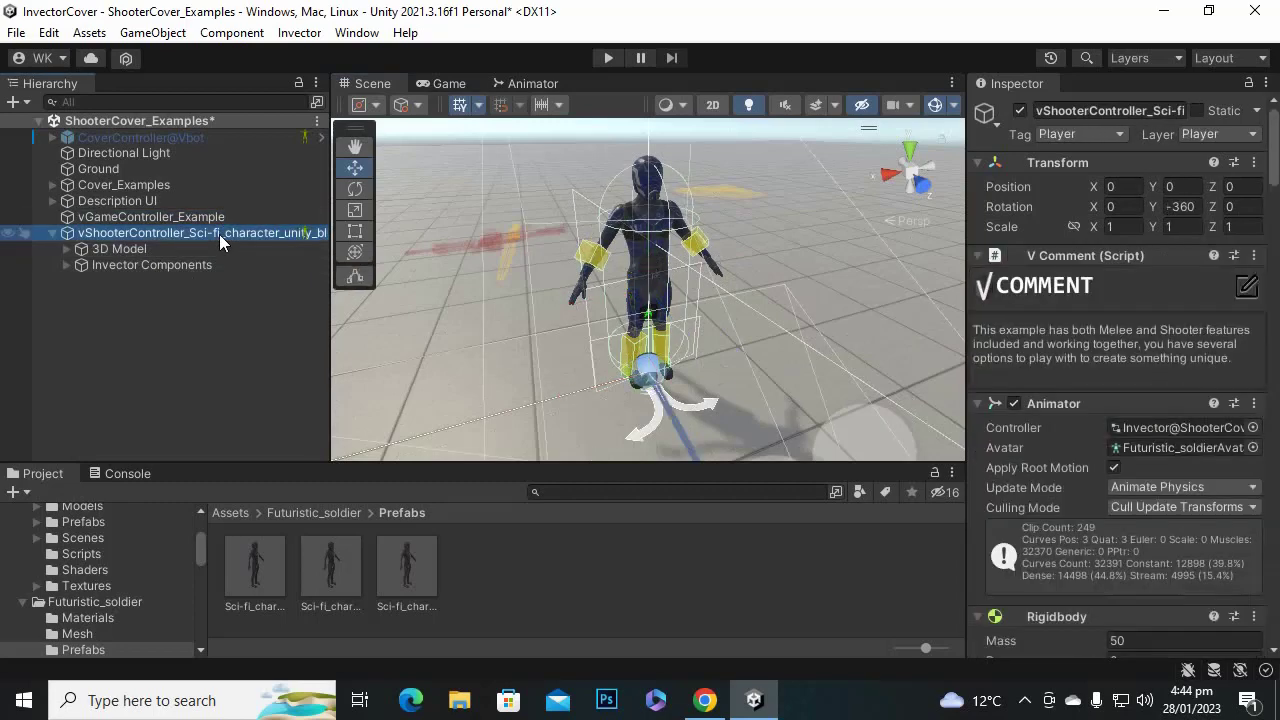
{"action": "scroll", "coordinate": [716, 345], "scroll_direction": "down", "scroll_amount": 5}
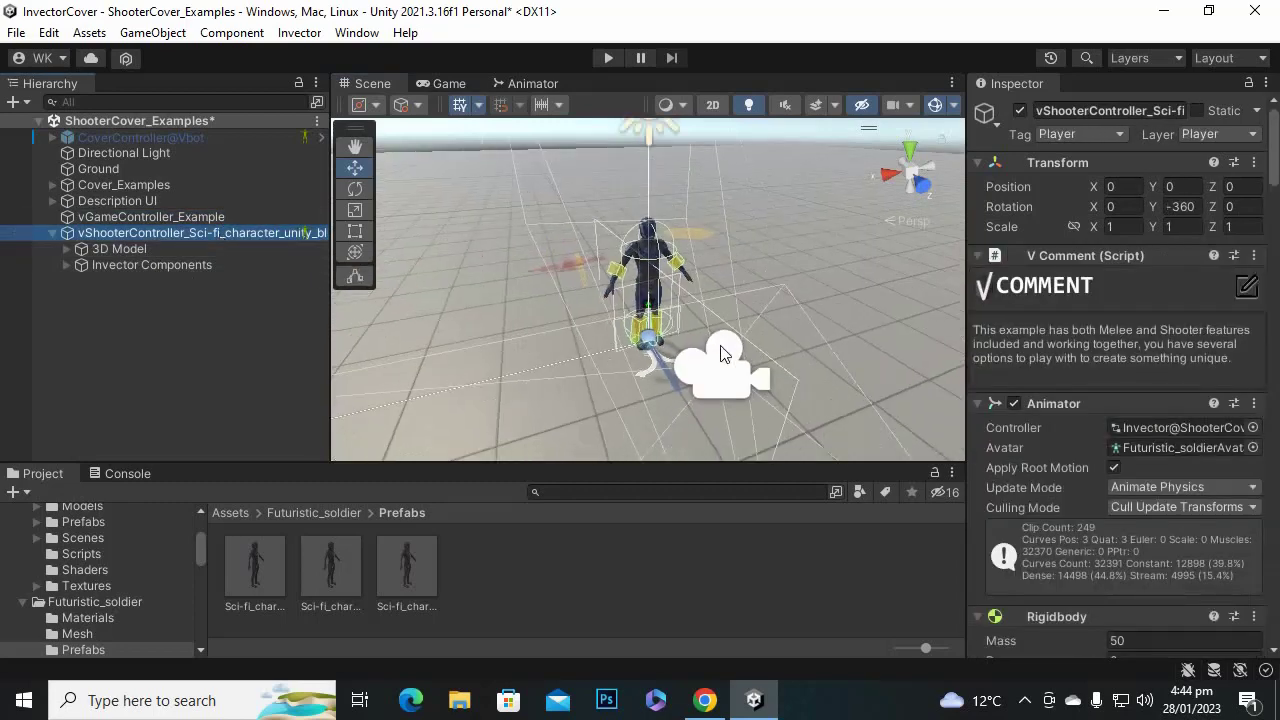
{"action": "scroll", "coordinate": [722, 352], "scroll_direction": "down", "scroll_amount": 2}
{"action": "scroll", "coordinate": [721, 350], "scroll_direction": "up", "scroll_amount": 3}
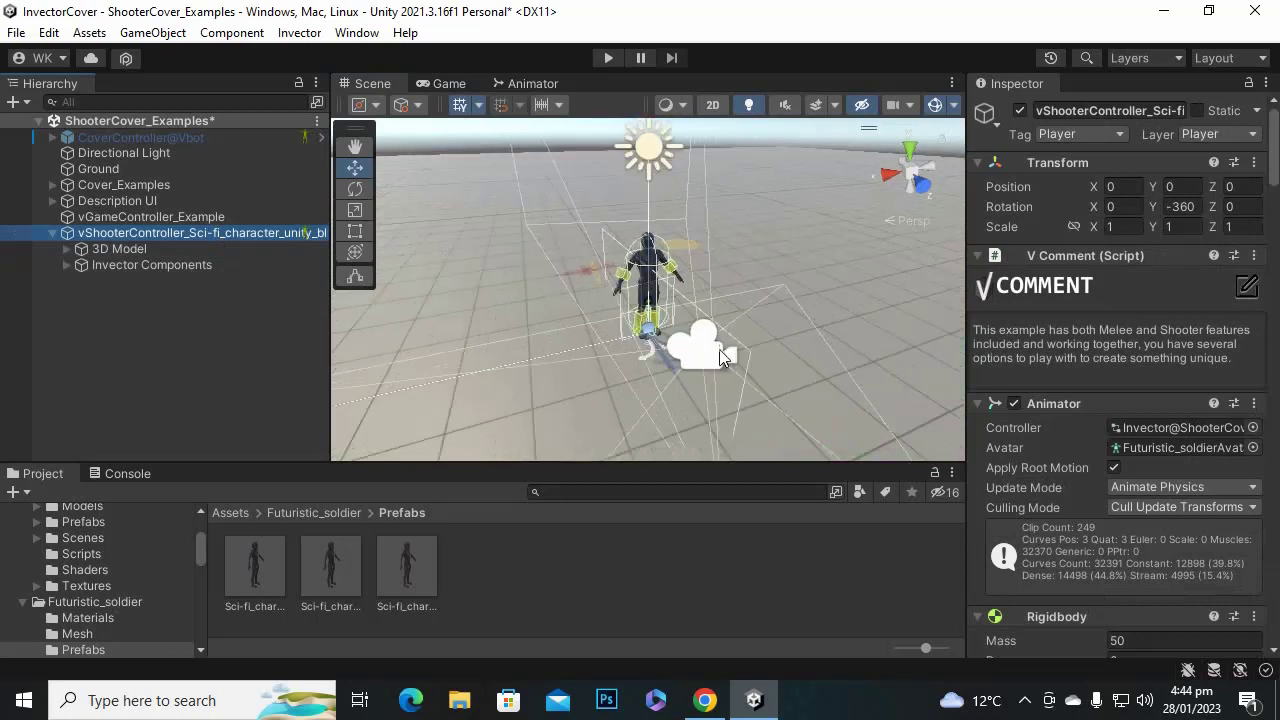
{"action": "scroll", "coordinate": [654, 297], "scroll_direction": "up", "scroll_amount": 1}
{"action": "scroll", "coordinate": [654, 299], "scroll_direction": "up", "scroll_amount": 4}
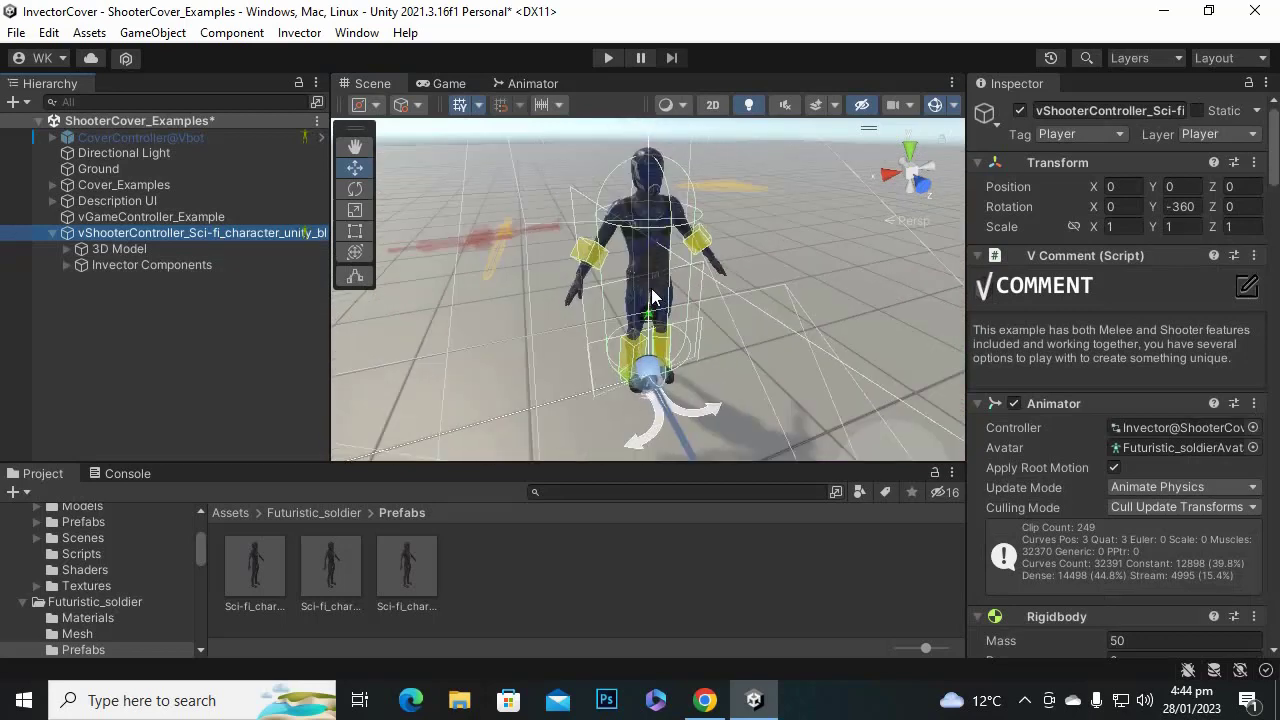
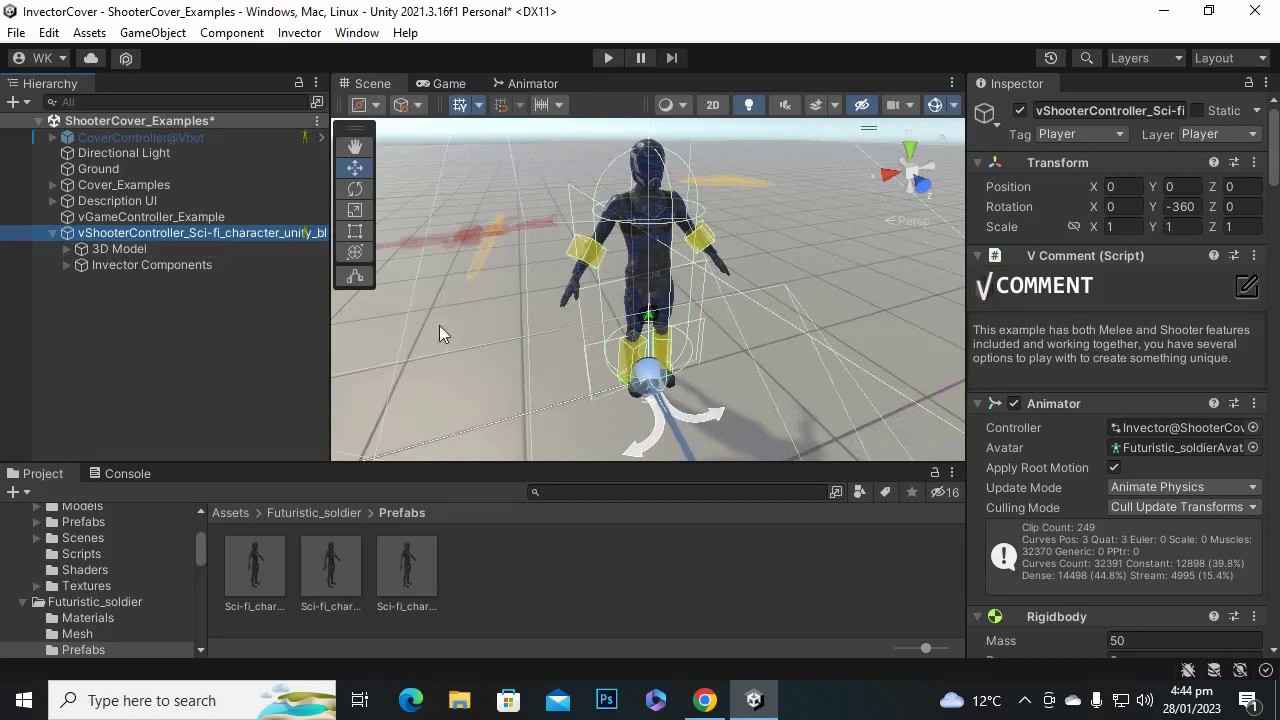
{"action": "scroll", "coordinate": [794, 292], "scroll_direction": "down", "scroll_amount": 2}
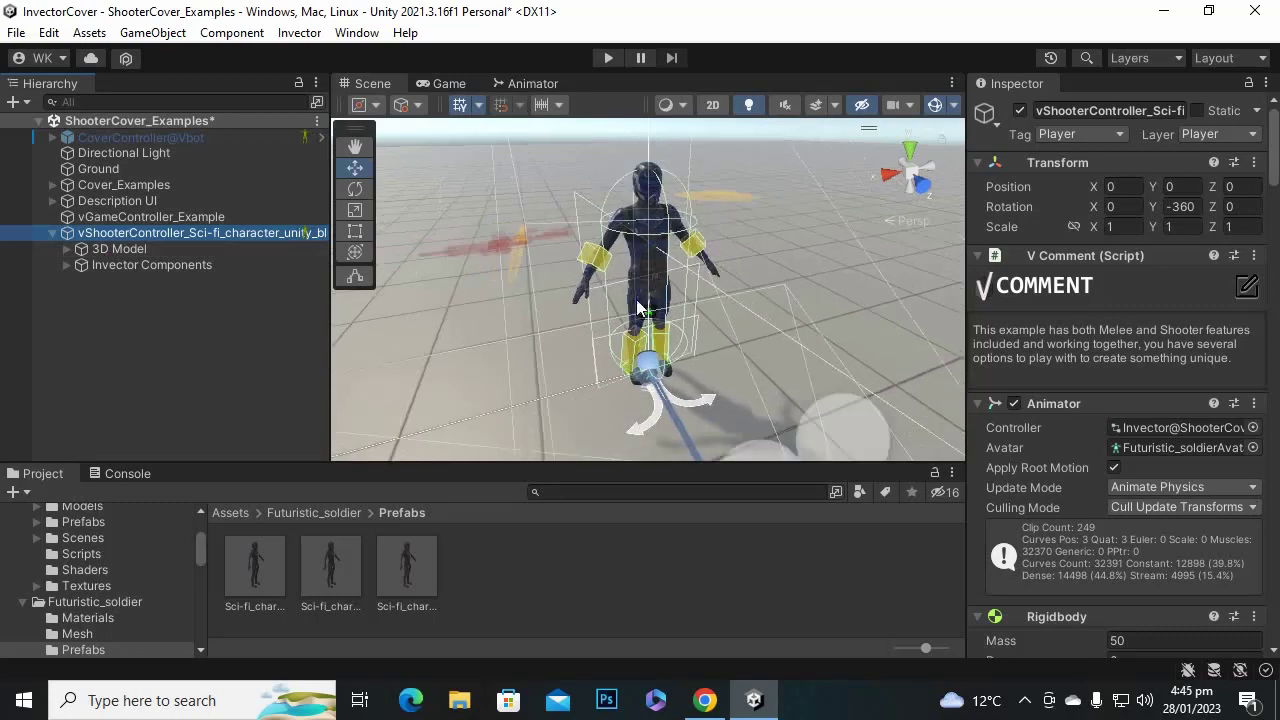
{"action": "scroll", "coordinate": [658, 294], "scroll_direction": "up", "scroll_amount": 3}
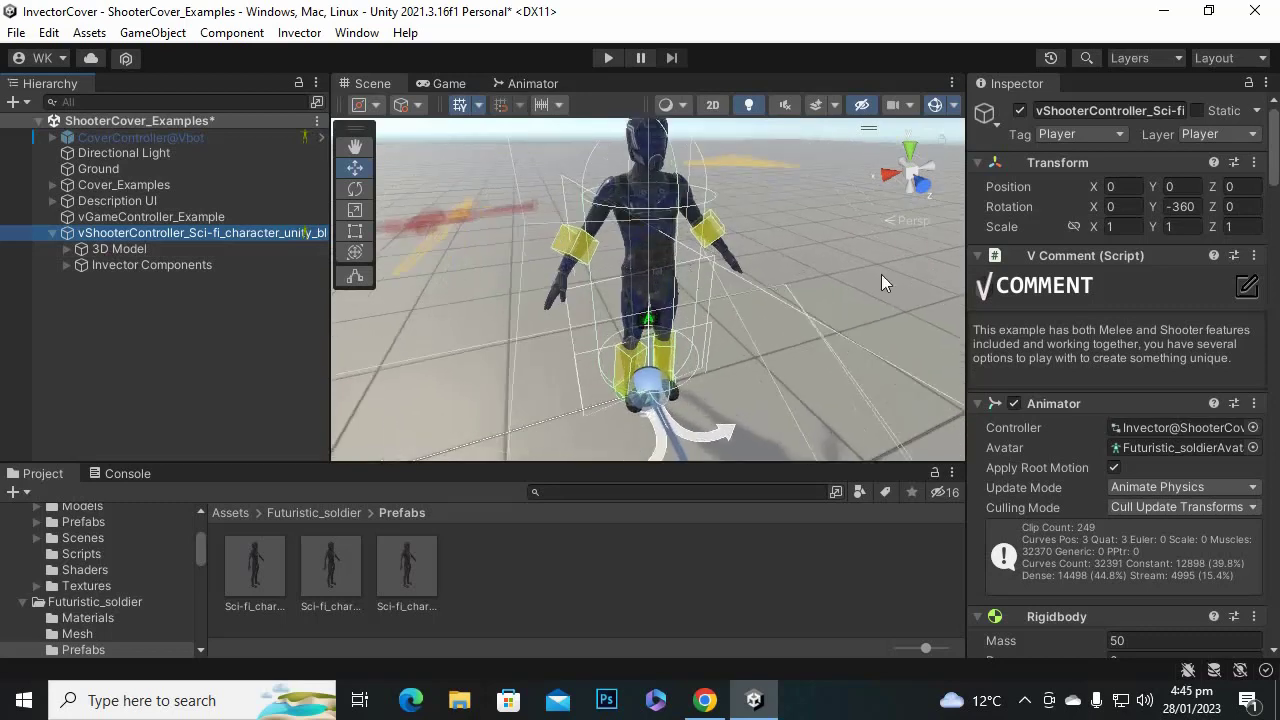
{"action": "scroll", "coordinate": [651, 171], "scroll_direction": "down", "scroll_amount": 2}
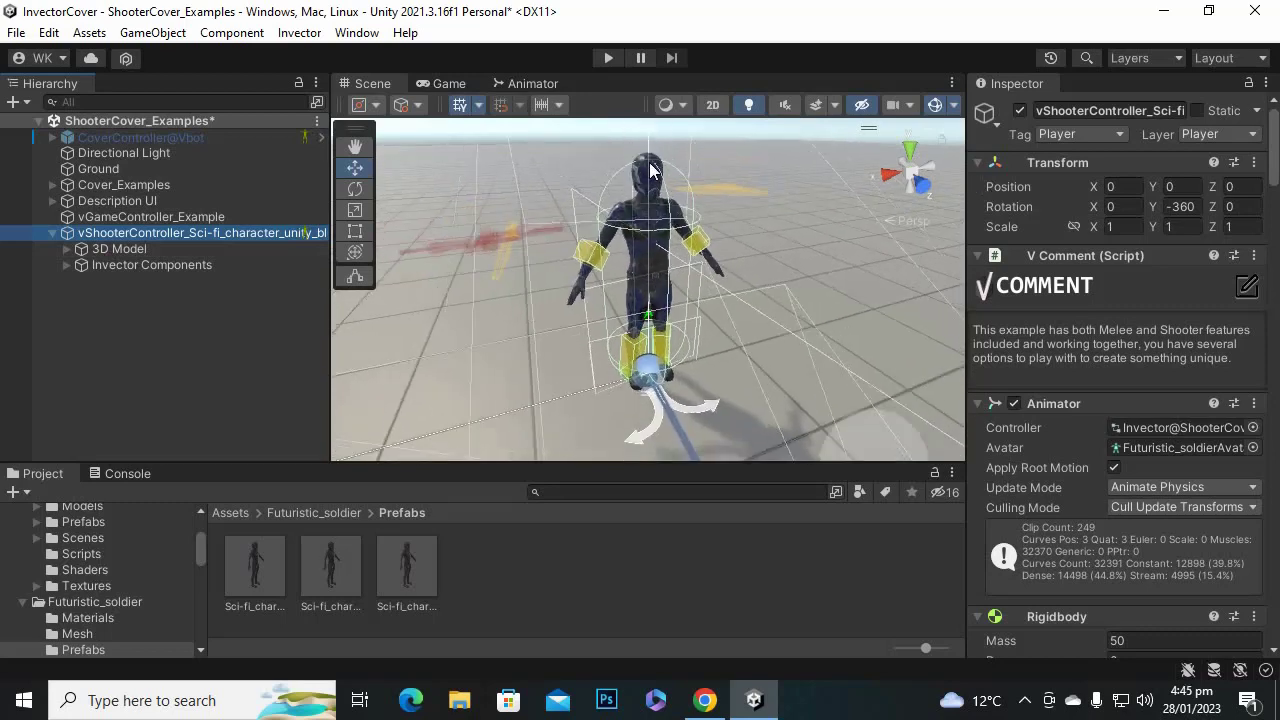
{"action": "middle_click_drag", "start_coordinate": [466, 332], "coordinate": [623, 337]}
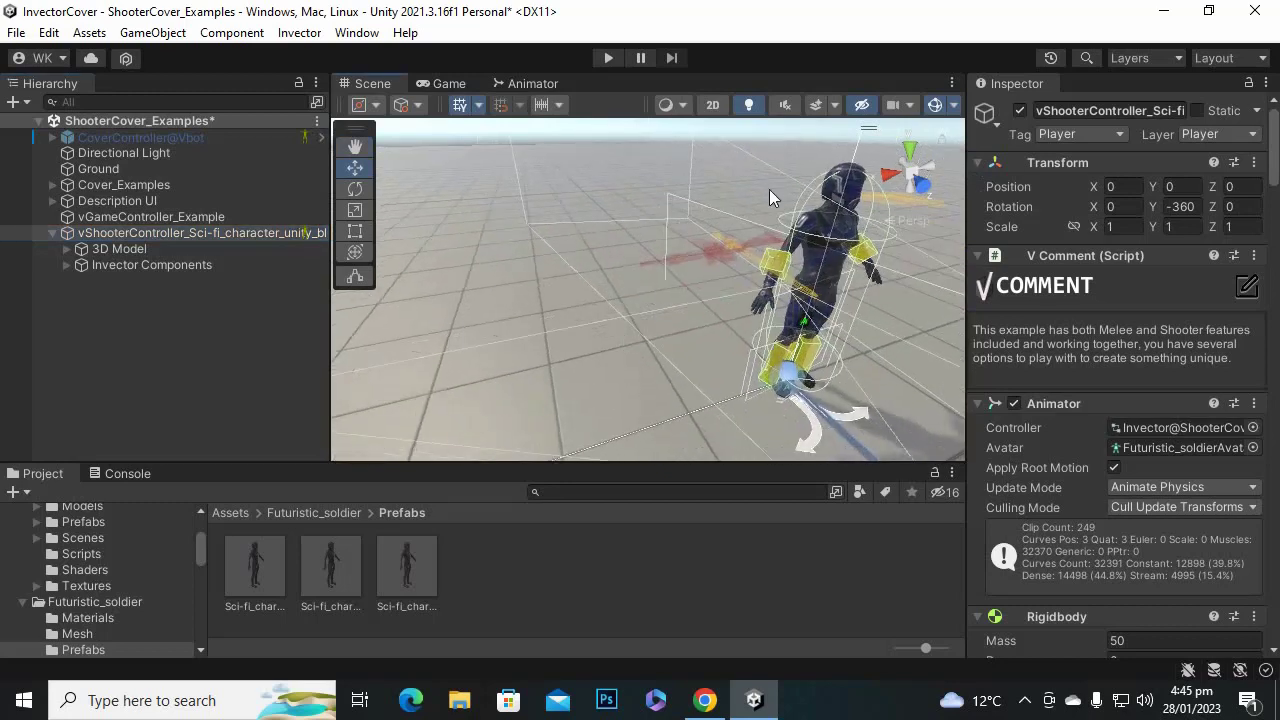
{"action": "scroll", "coordinate": [773, 187], "scroll_direction": "up", "scroll_amount": 3}
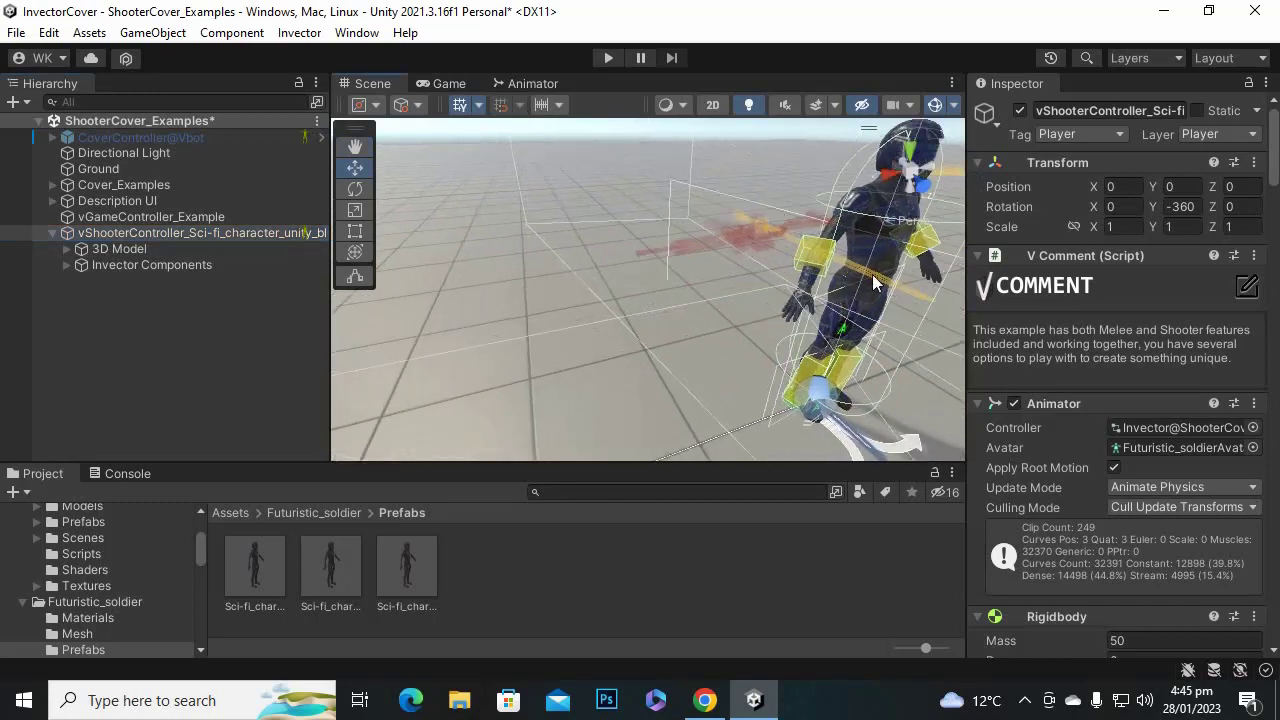
{"action": "scroll", "coordinate": [860, 332], "scroll_direction": "down", "scroll_amount": 2}
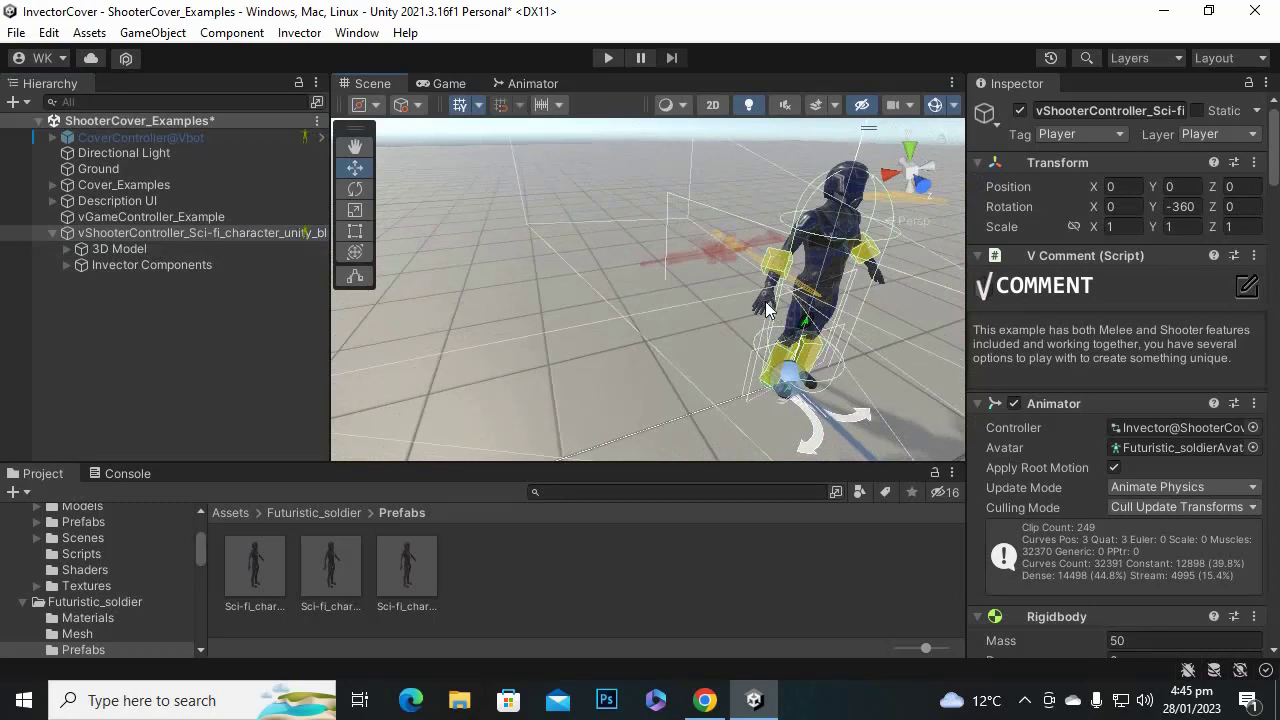
{"action": "scroll", "coordinate": [765, 302], "scroll_direction": "down", "scroll_amount": 2}
{"action": "scroll", "coordinate": [730, 267], "scroll_direction": "up", "scroll_amount": 3}
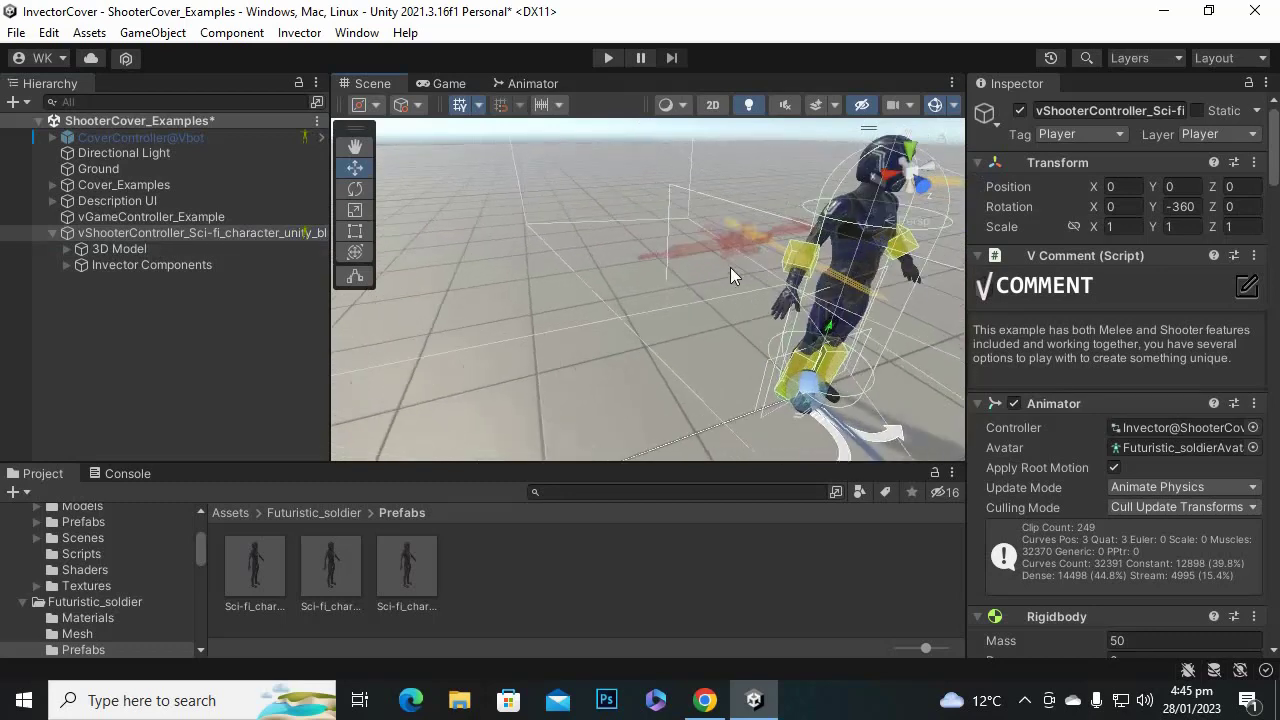
{"action": "scroll", "coordinate": [720, 240], "scroll_direction": "down", "scroll_amount": 3}
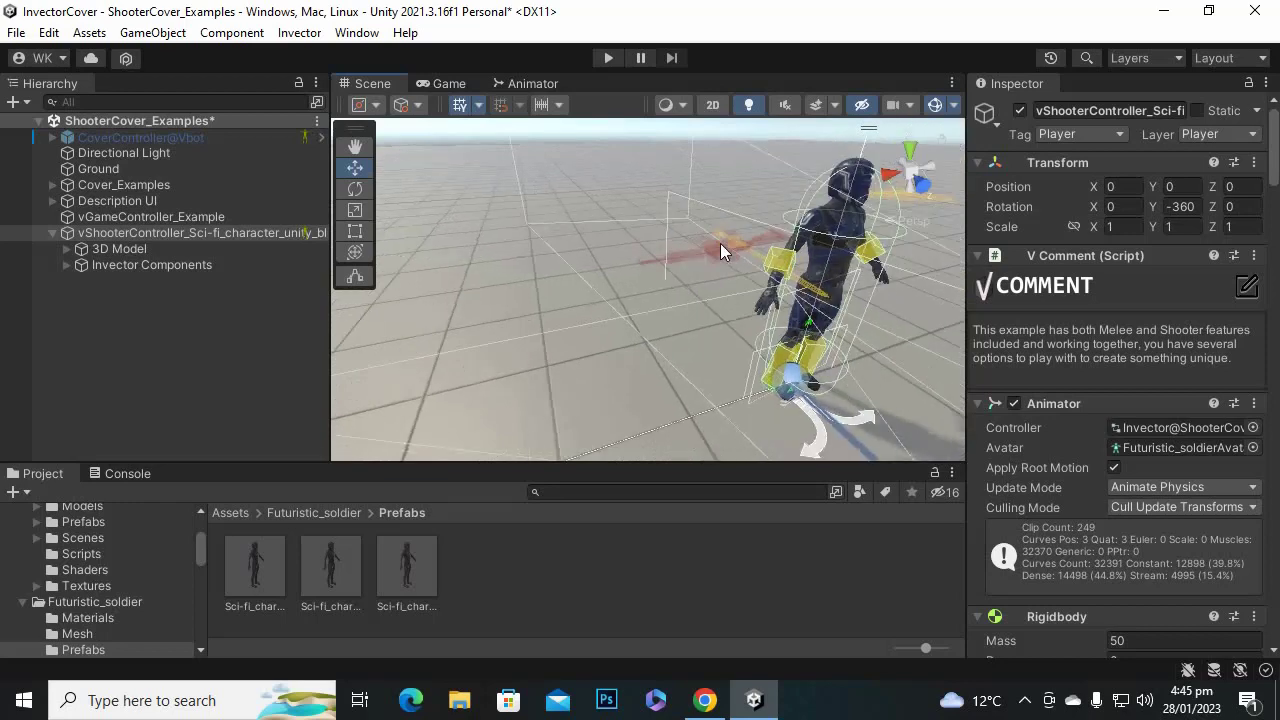
{"action": "middle_click_drag", "start_coordinate": [815, 243], "coordinate": [680, 248]}
{"action": "scroll", "coordinate": [608, 327], "scroll_direction": "up", "scroll_amount": 2}
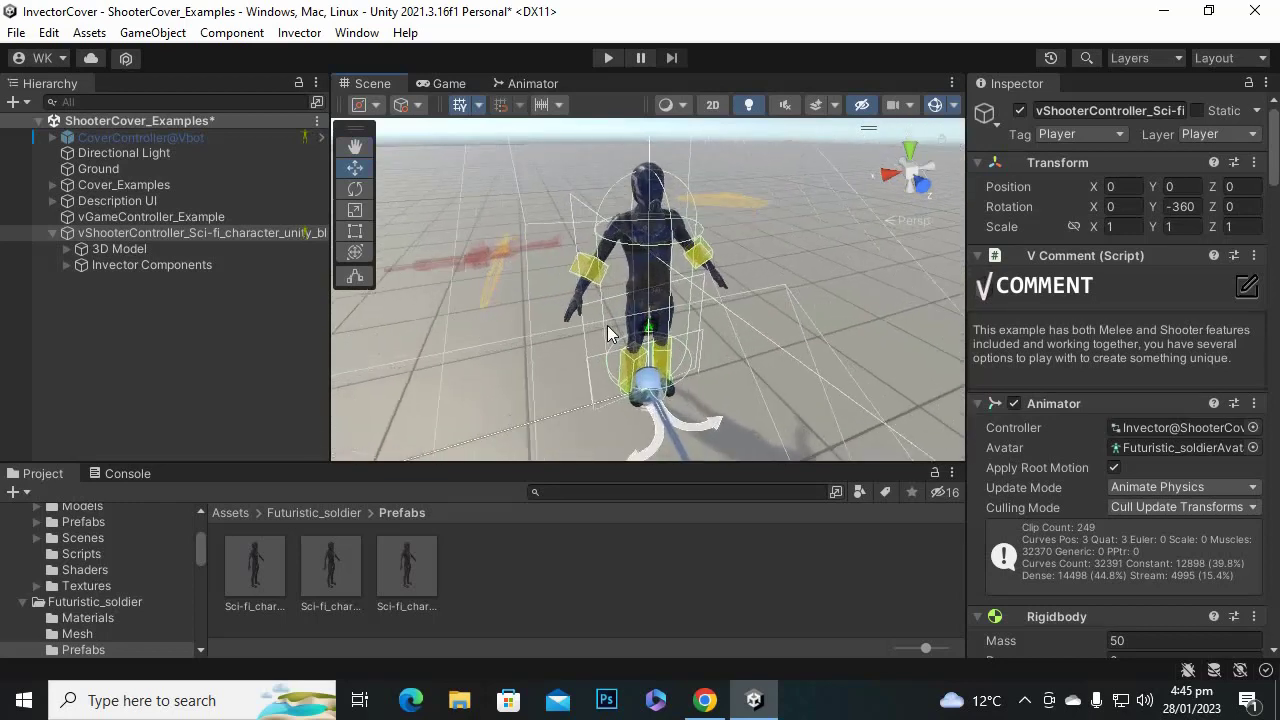
{"action": "scroll", "coordinate": [676, 335], "scroll_direction": "up", "scroll_amount": 1}
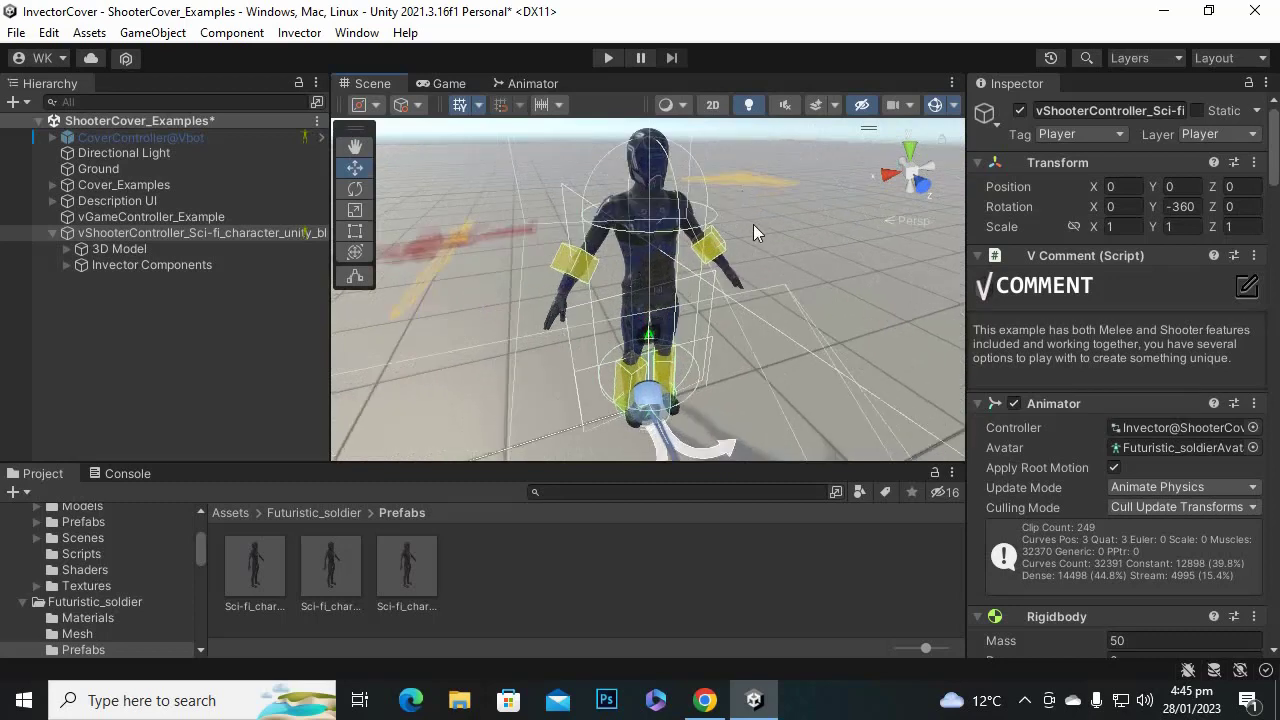
Select the left hand's shieldHandler and move it down toward the hand, to about (-1.4, -21.2, 37.9).
{"action": "left_click", "coordinate": [754, 178]}
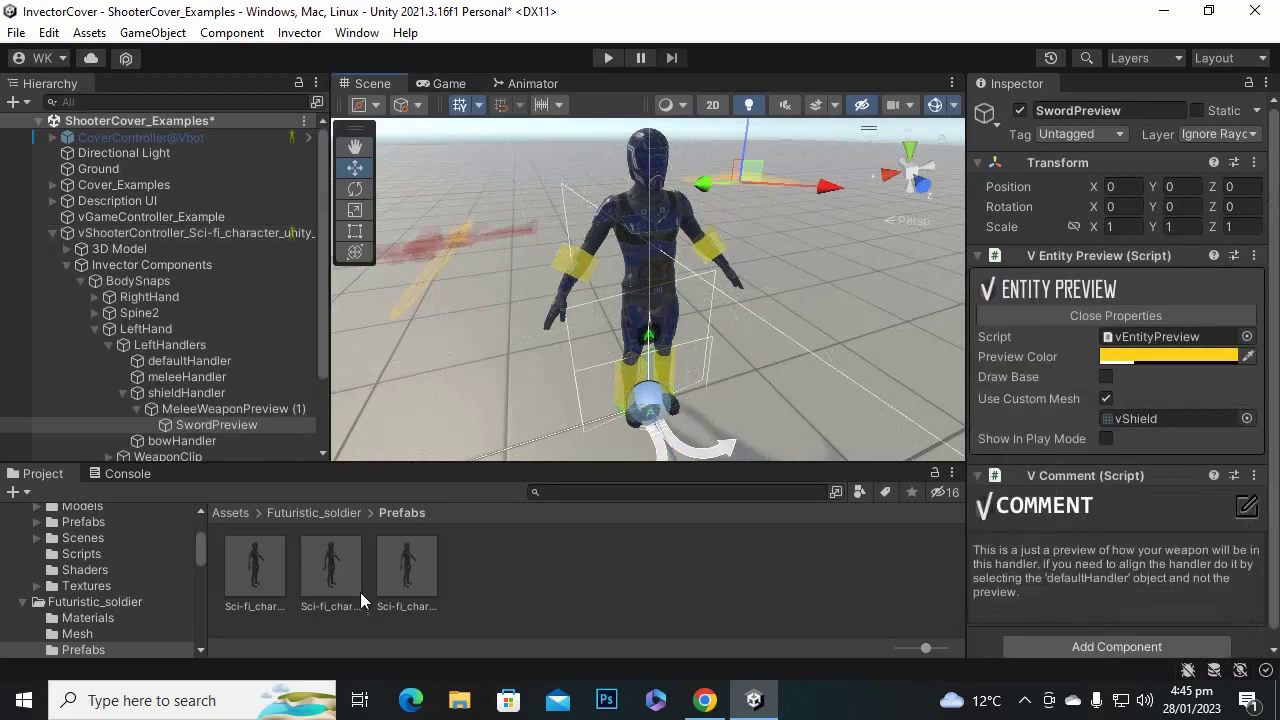
{"action": "left_click", "coordinate": [269, 409]}
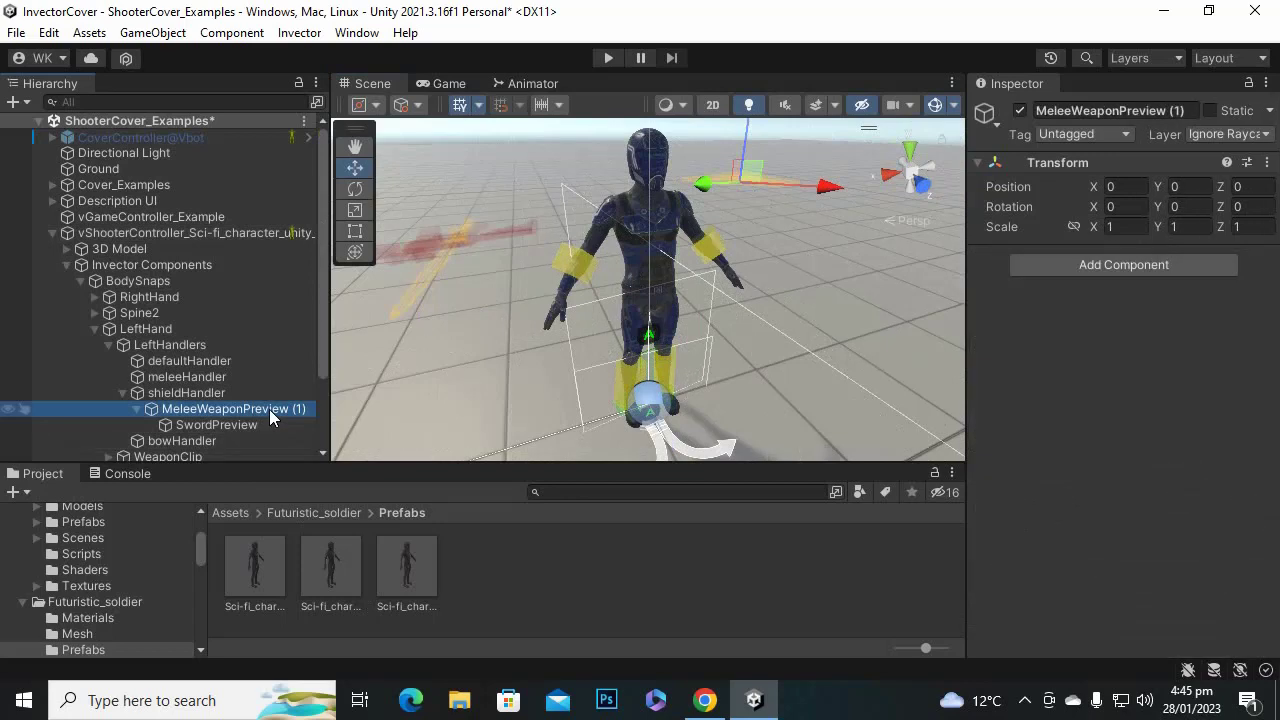
{"action": "left_click", "coordinate": [176, 396]}
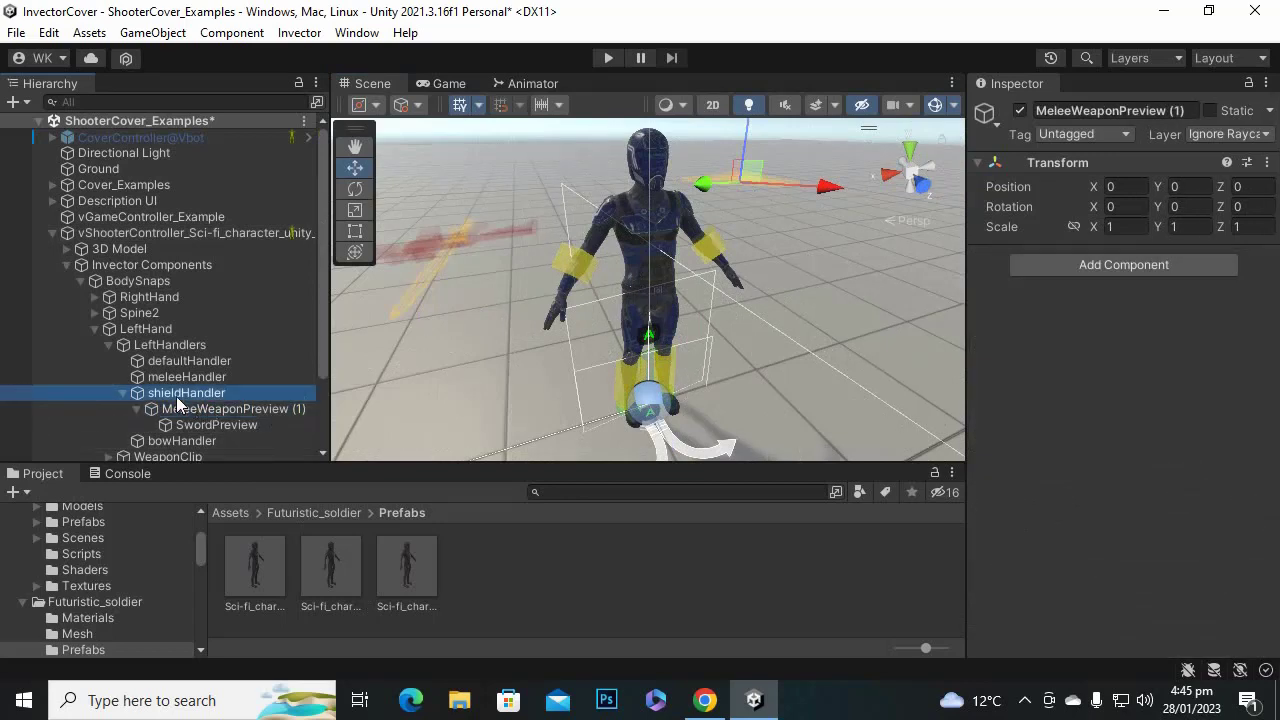
{"action": "scroll", "coordinate": [788, 341], "scroll_direction": "down", "scroll_amount": 3}
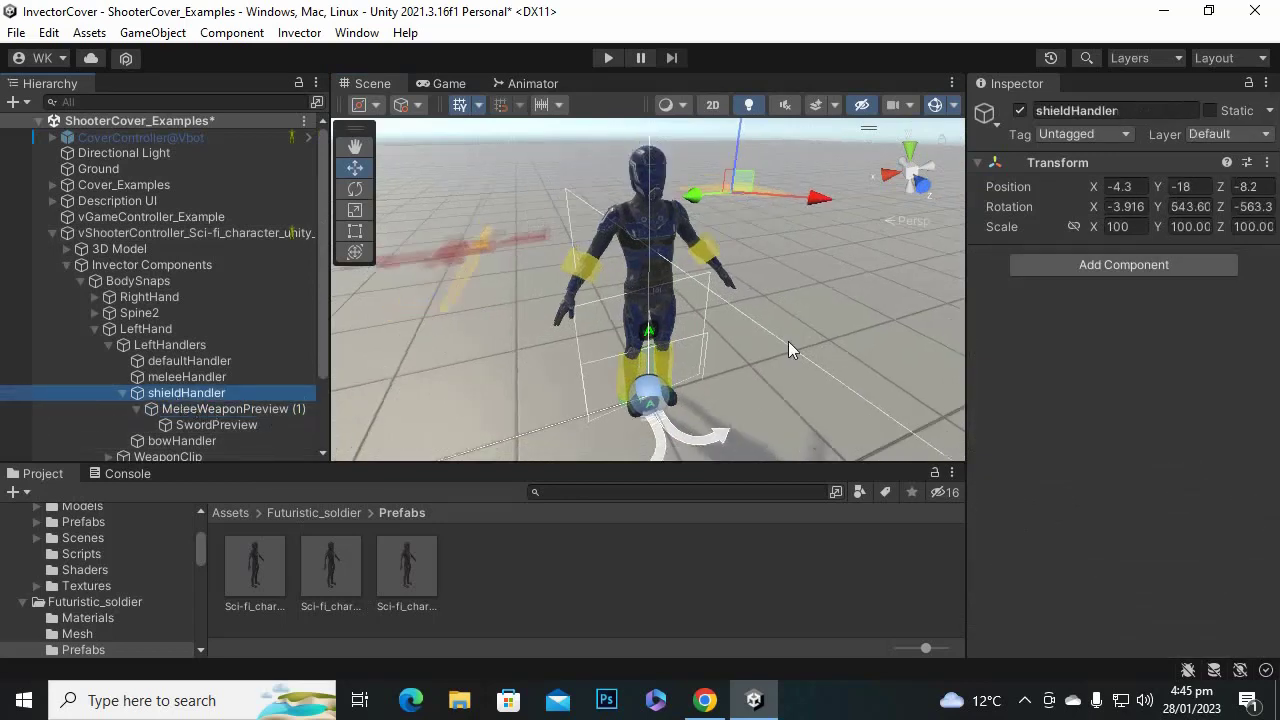
{"action": "left_click_drag", "start_coordinate": [727, 142], "coordinate": [719, 205]}
Examine the shield preview's placement and orientation around the character's left hand up close.
{"action": "scroll", "coordinate": [736, 315], "scroll_direction": "up", "scroll_amount": 5}
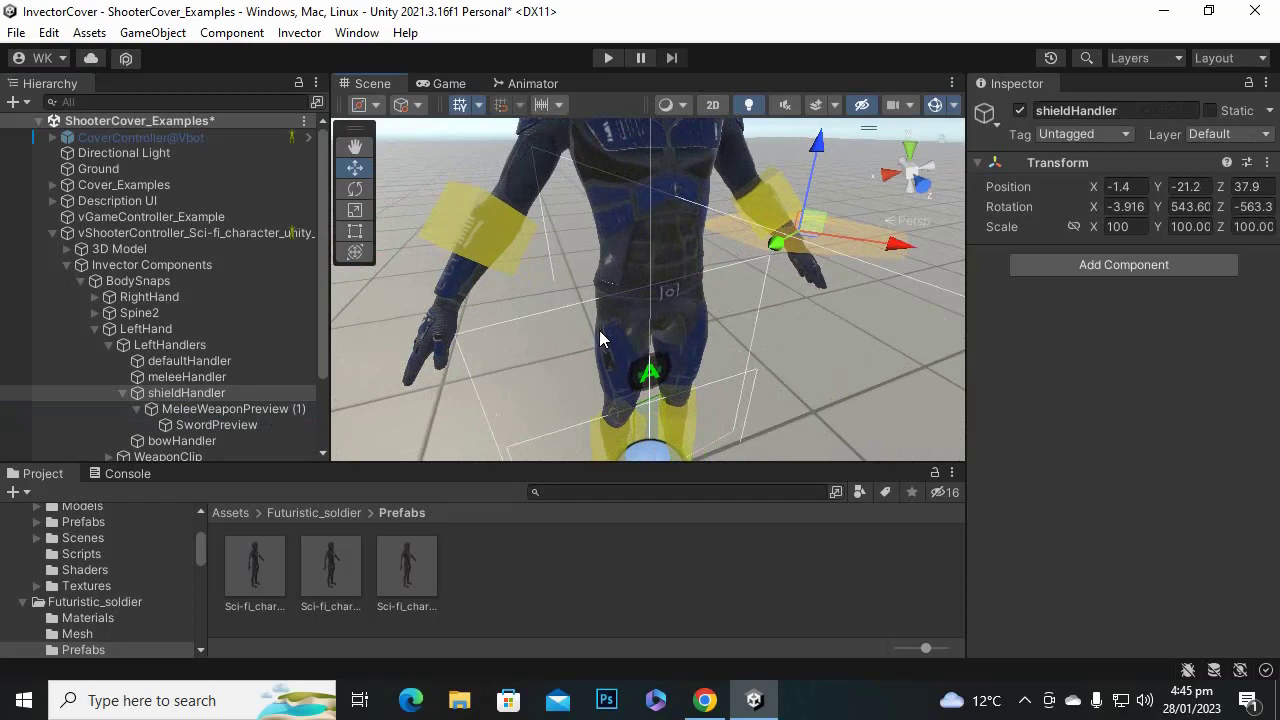
{"action": "scroll", "coordinate": [600, 340], "scroll_direction": "down", "scroll_amount": 6}
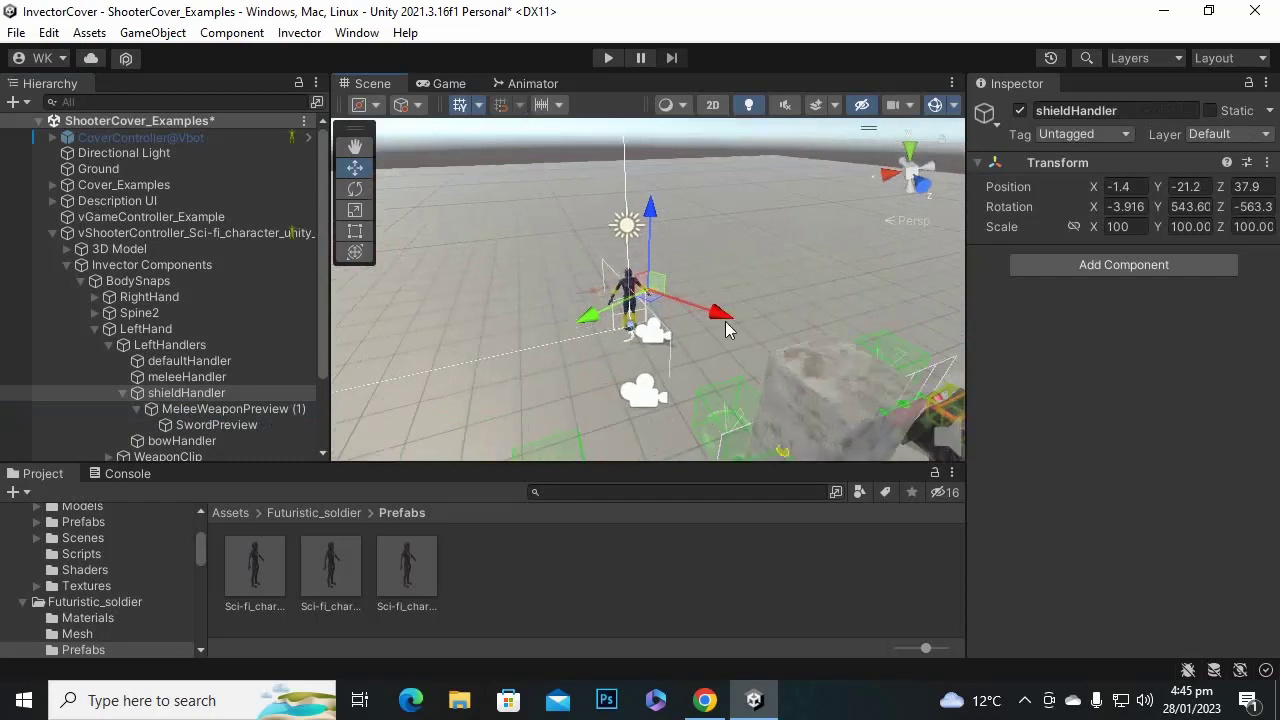
{"action": "middle_click_drag", "start_coordinate": [725, 320], "coordinate": [697, 293]}
{"action": "scroll", "coordinate": [697, 294], "scroll_direction": "up", "scroll_amount": 5}
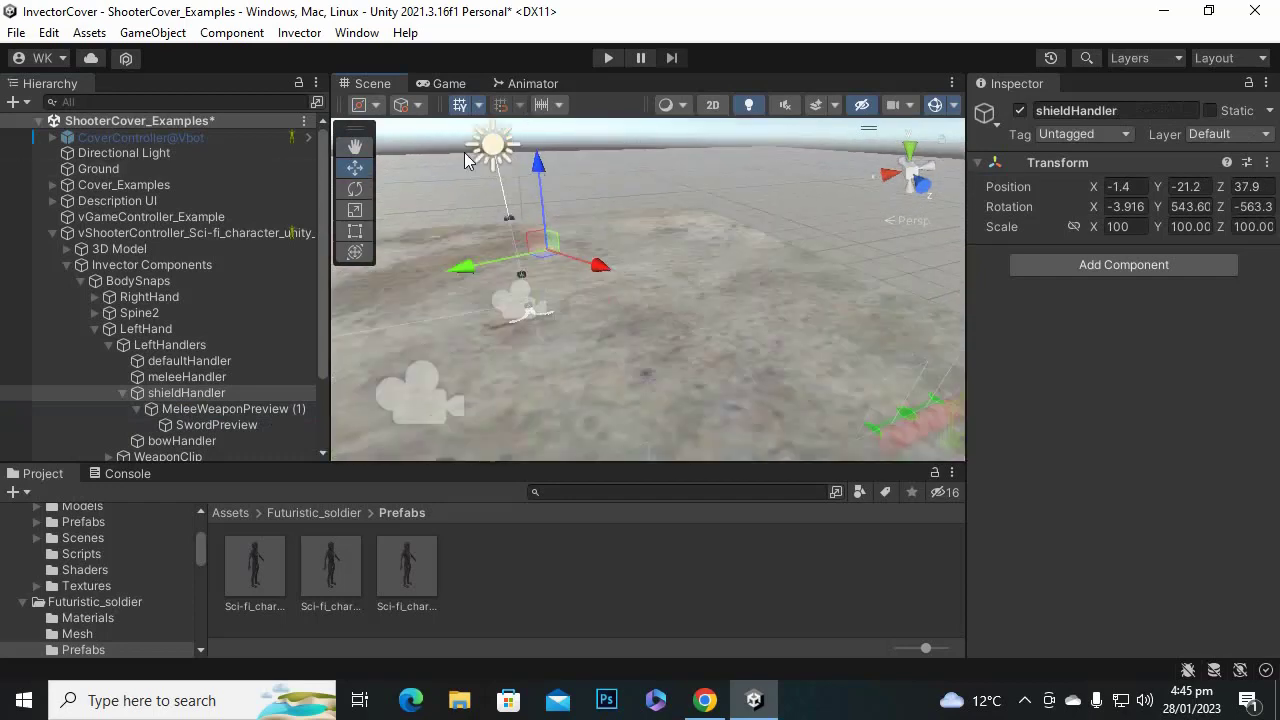
{"action": "middle_click_drag", "start_coordinate": [559, 219], "coordinate": [766, 234]}
{"action": "scroll", "coordinate": [824, 300], "scroll_direction": "up", "scroll_amount": 3}
{"action": "scroll", "coordinate": [566, 287], "scroll_direction": "up", "scroll_amount": 5}
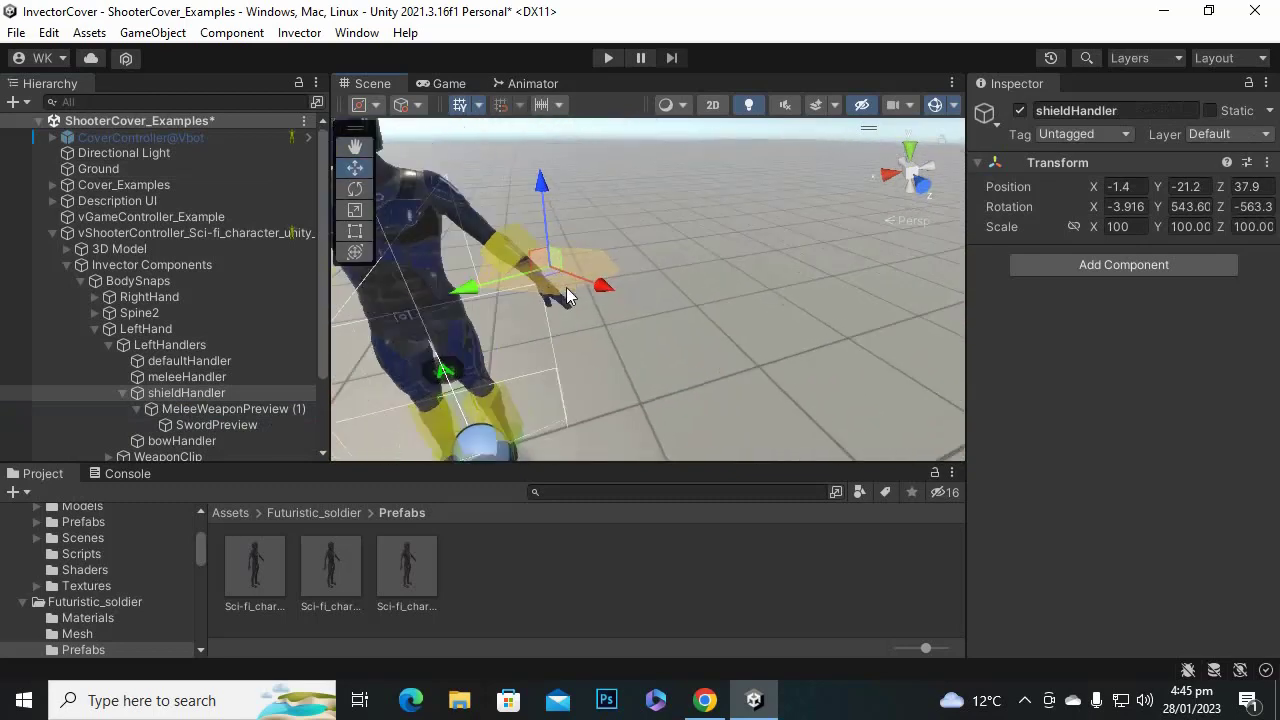
{"action": "scroll", "coordinate": [668, 276], "scroll_direction": "up", "scroll_amount": 3}
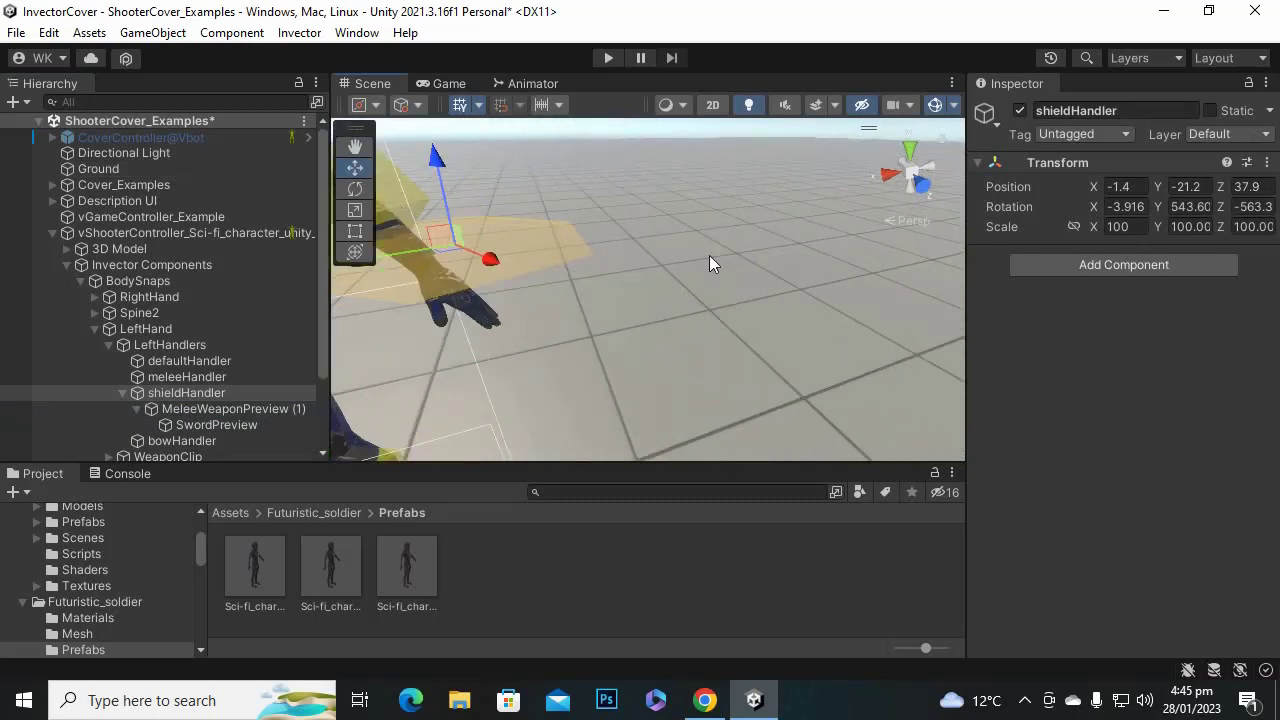
{"action": "middle_click_drag", "start_coordinate": [709, 264], "coordinate": [790, 273]}
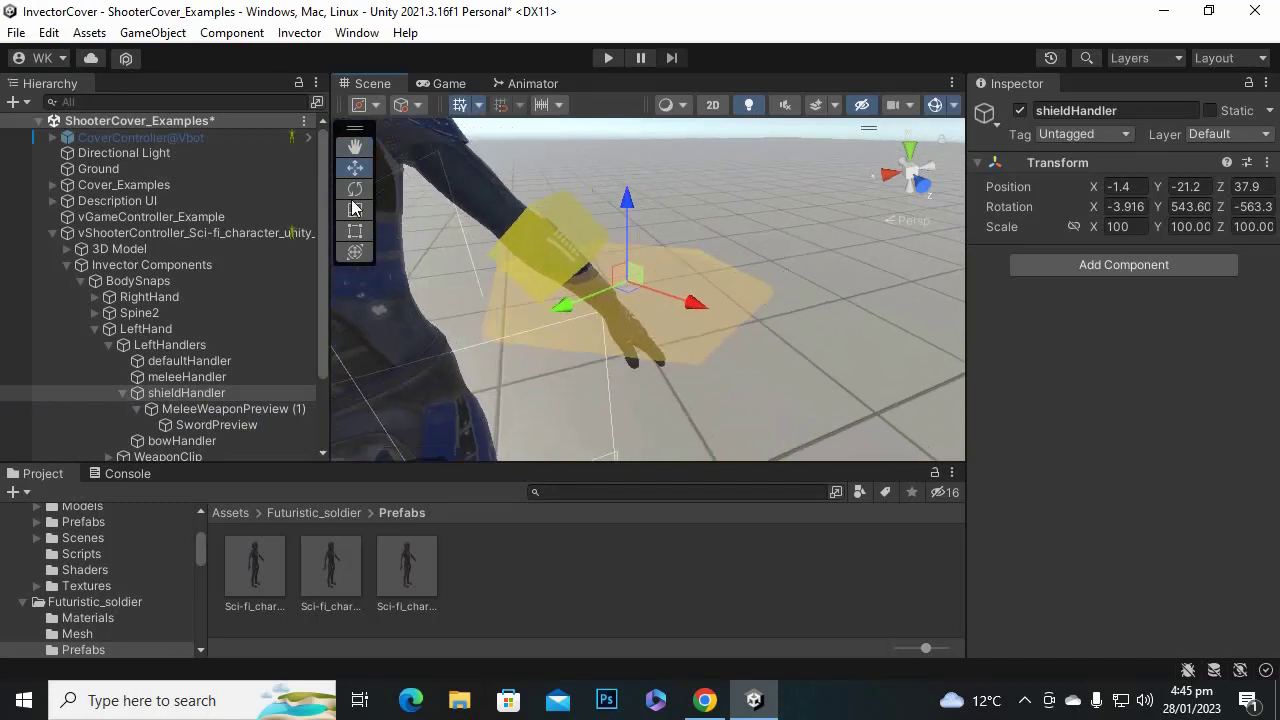
Rotate the left hand's shieldHandler so the shield preview lines up with the forearm, at about (-44.7, 527.2, -549.6).
{"action": "key", "text": "e"}
{"action": "scroll", "coordinate": [730, 255], "scroll_direction": "down", "scroll_amount": 3}
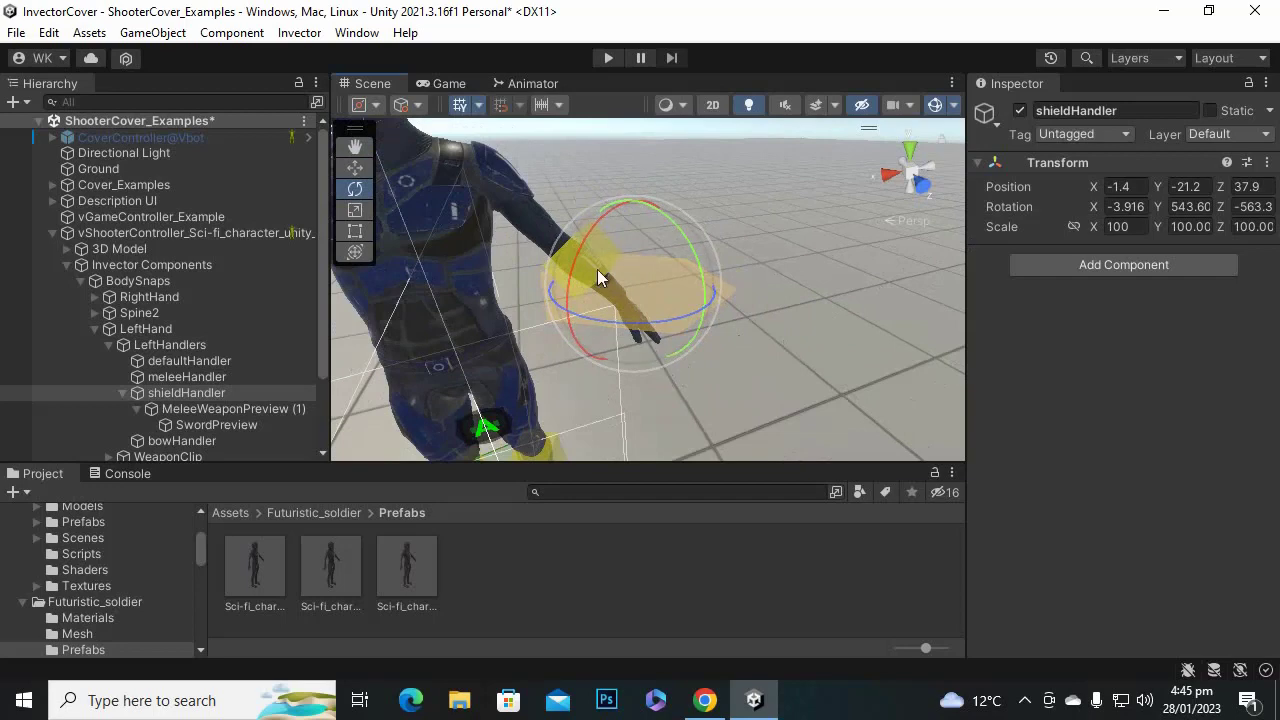
{"action": "left_click_drag", "start_coordinate": [597, 269], "coordinate": [693, 309]}
{"action": "mouse_move", "coordinate": [633, 225]}
{"action": "left_mouse_down"}
{"action": "mouse_move", "coordinate": [648, 219]}
{"action": "mouse_move", "coordinate": [636, 217]}
{"action": "left_mouse_up"}
{"action": "left_click_drag", "start_coordinate": [699, 323], "coordinate": [719, 294]}
{"action": "scroll", "coordinate": [671, 378], "scroll_direction": "down", "scroll_amount": 3}
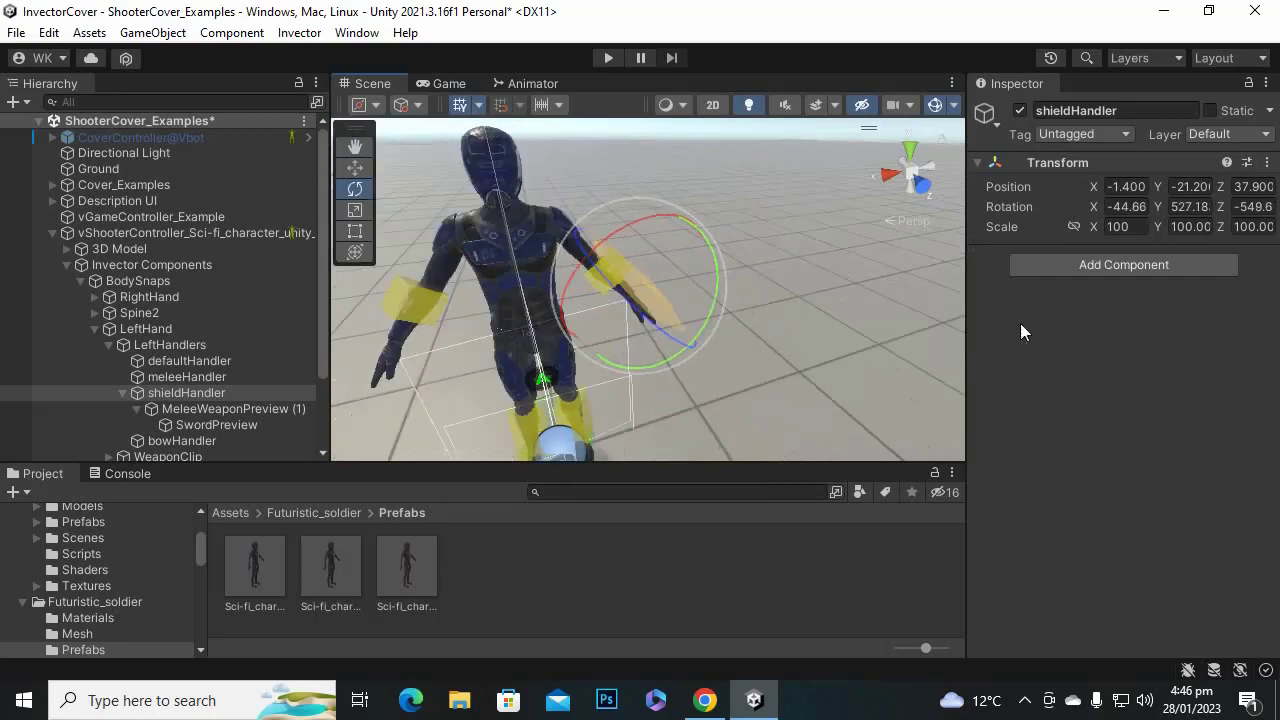
{"action": "scroll", "coordinate": [766, 312], "scroll_direction": "down", "scroll_amount": 4}
{"action": "scroll", "coordinate": [430, 312], "scroll_direction": "up", "scroll_amount": 2}
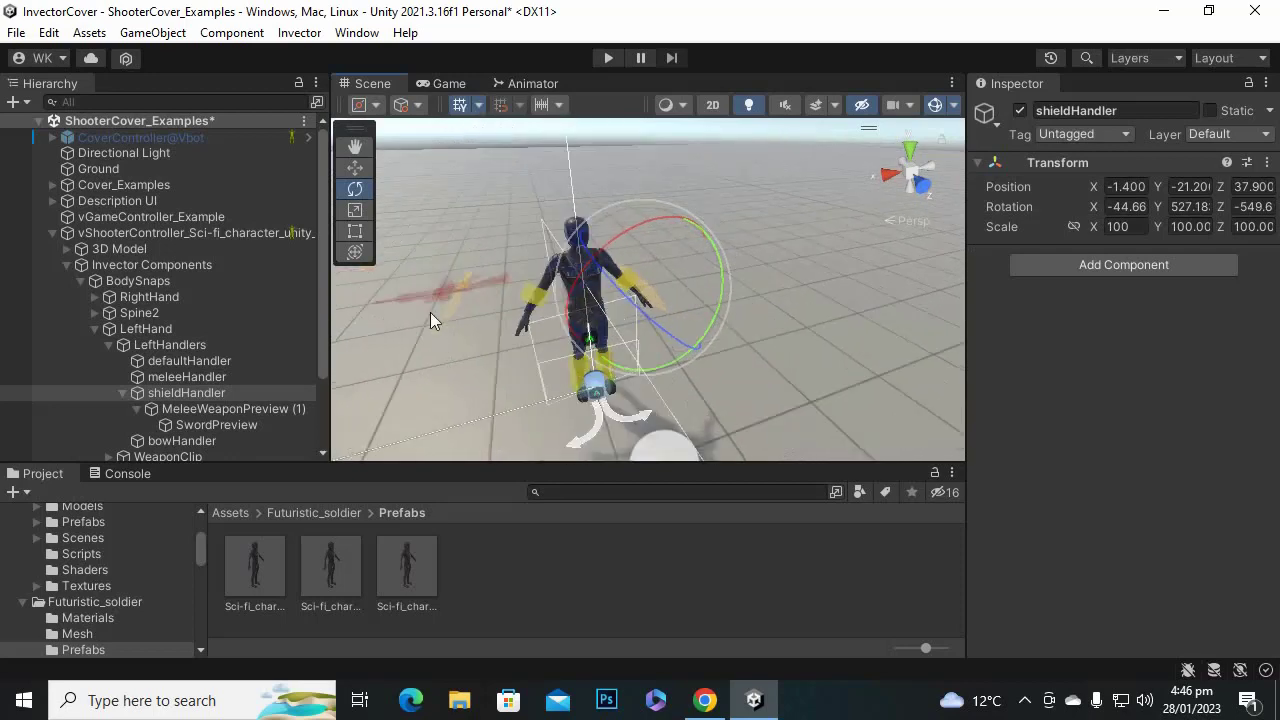
Select the right hand's defaultHandler and move the rifle preview to the hand, at about (0.6, -22.5, 51.6).
{"action": "left_click", "coordinate": [424, 292]}
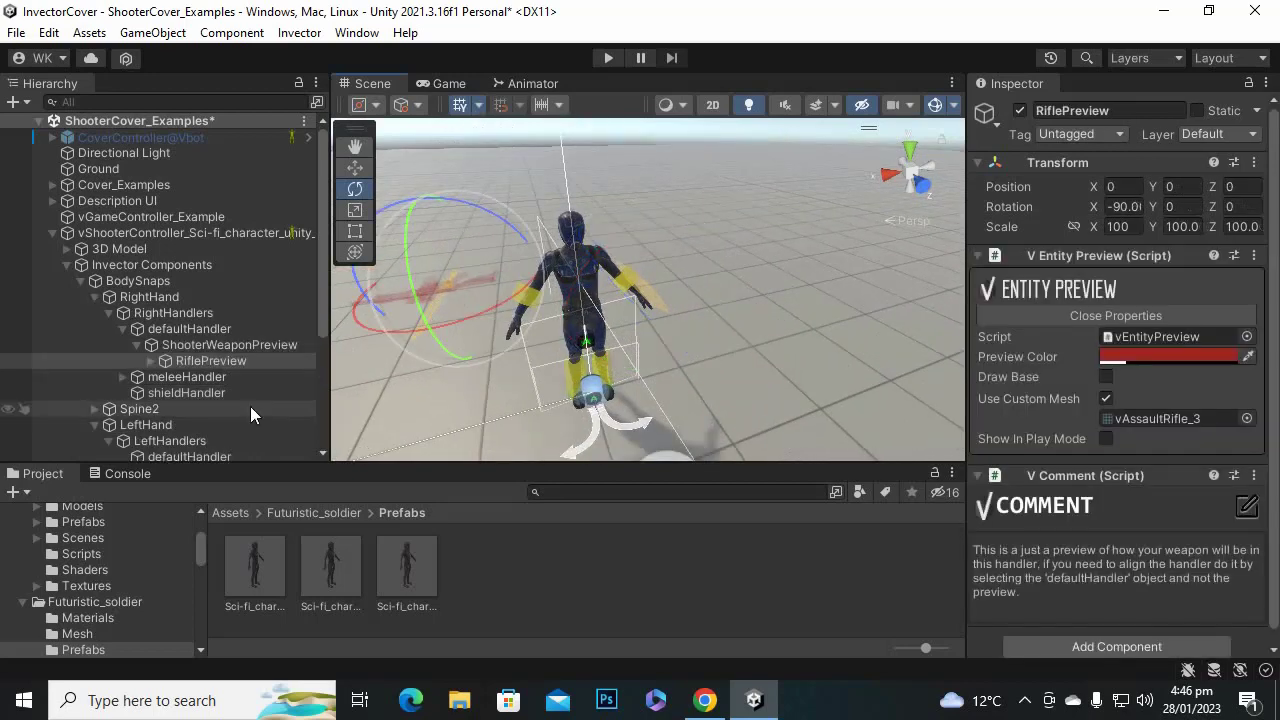
{"action": "left_click", "coordinate": [209, 331]}
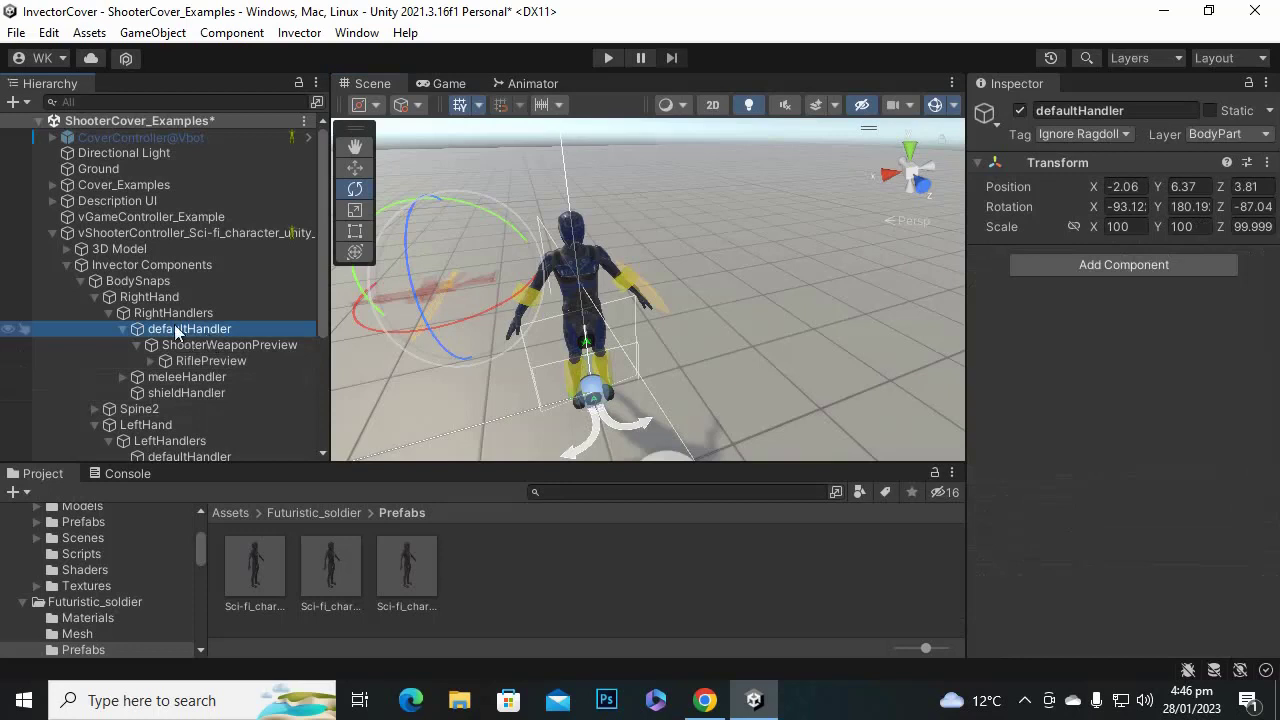
{"action": "left_click", "coordinate": [176, 313]}
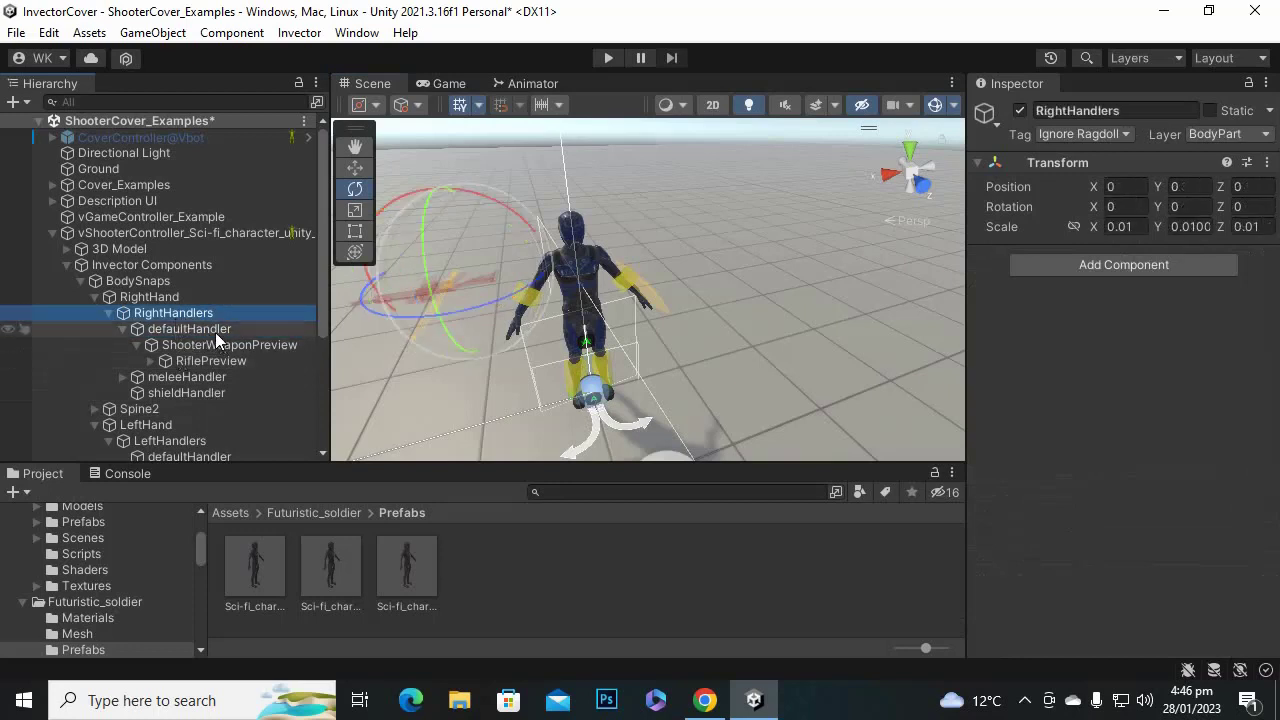
{"action": "left_click", "coordinate": [216, 336]}
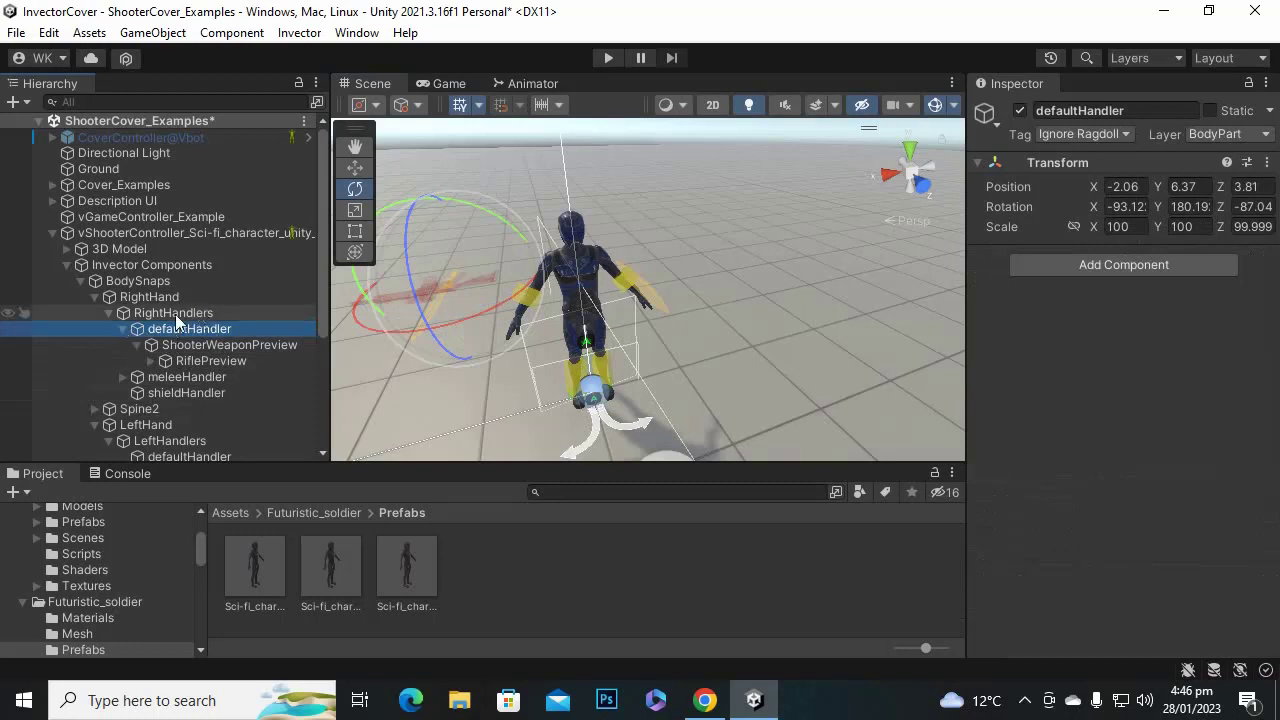
{"action": "left_click", "coordinate": [354, 167]}
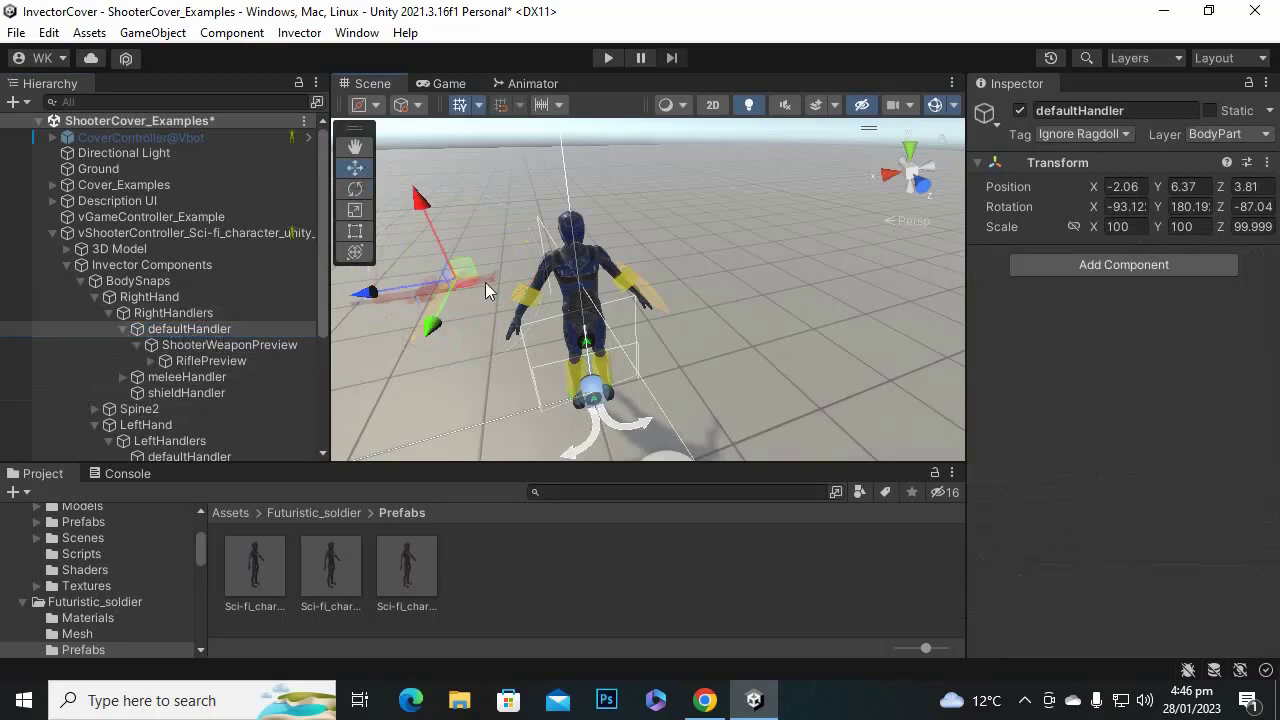
{"action": "left_click_drag", "start_coordinate": [366, 289], "coordinate": [437, 298]}
{"action": "left_click_drag", "start_coordinate": [503, 193], "coordinate": [501, 258]}
{"action": "scroll", "coordinate": [490, 335], "scroll_direction": "up", "scroll_amount": 10}
{"action": "middle_click_drag", "start_coordinate": [491, 336], "coordinate": [626, 266]}
{"action": "scroll", "coordinate": [748, 226], "scroll_direction": "up", "scroll_amount": 3}
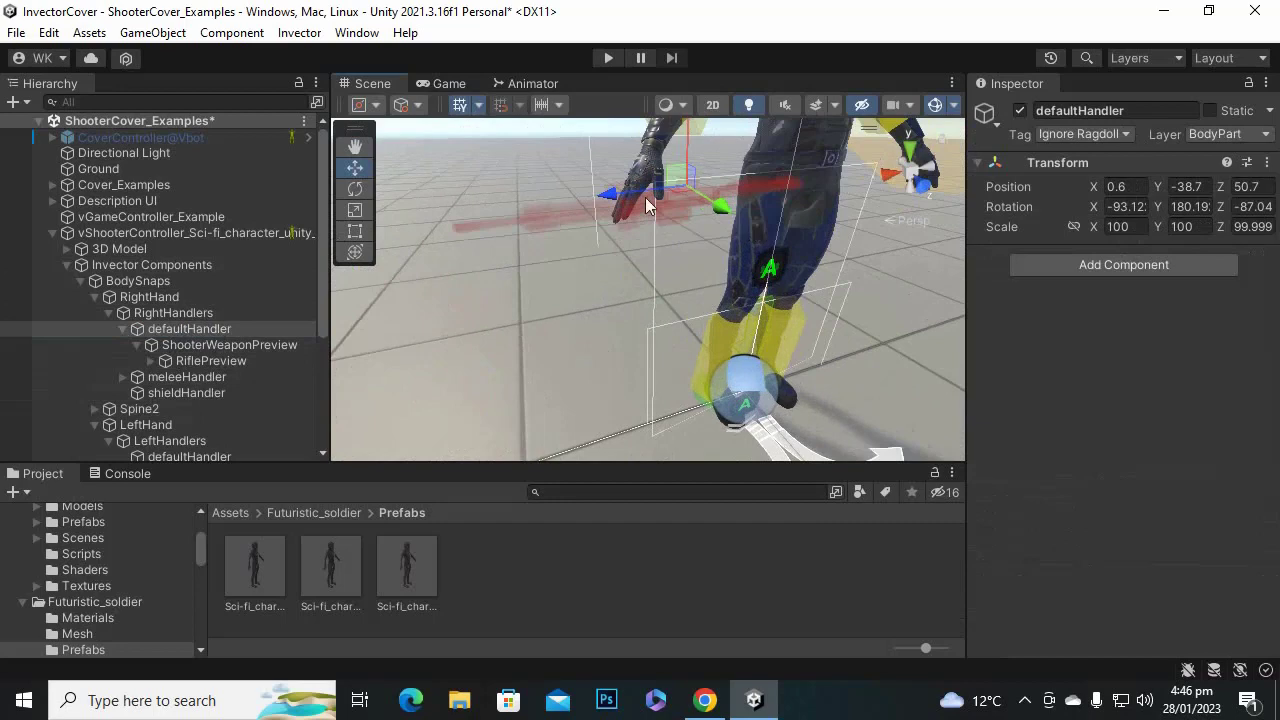
{"action": "left_click_drag", "start_coordinate": [617, 205], "coordinate": [549, 223]}
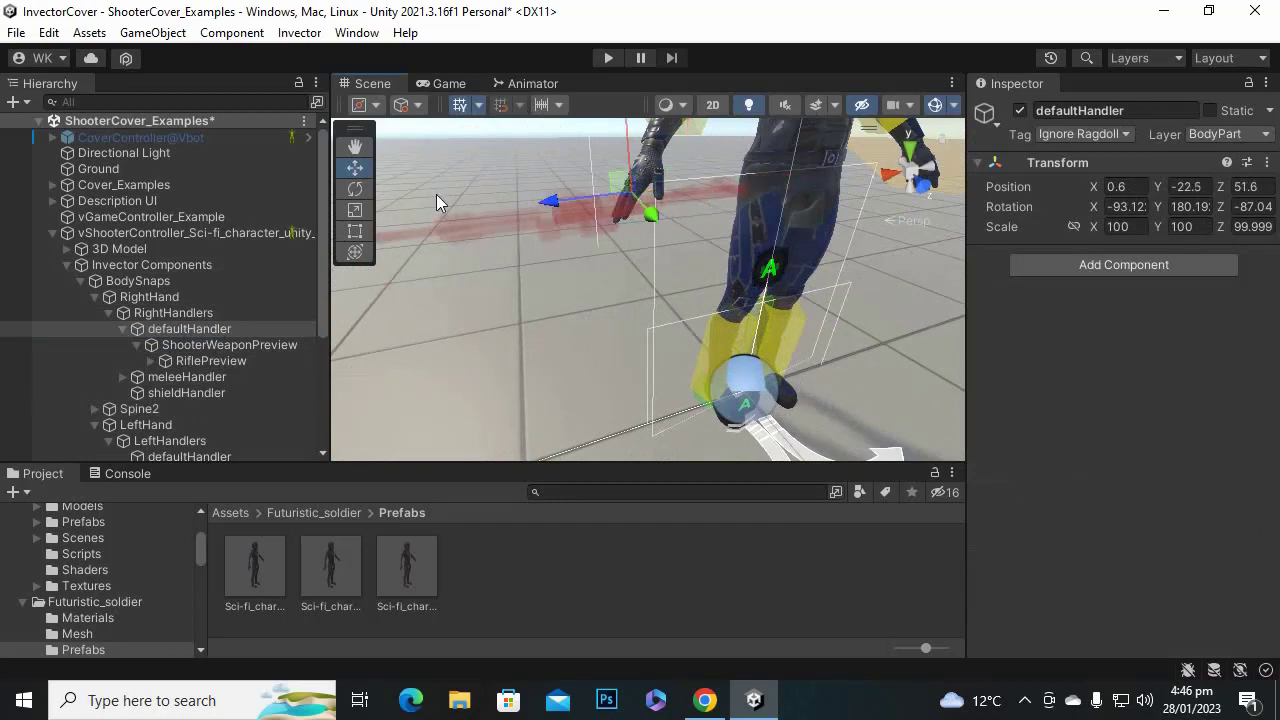
Rotate the right hand's defaultHandler so the rifle points forward, at about (-141.6, 164.1, -75.9).
{"action": "left_click", "coordinate": [356, 190]}
{"action": "scroll", "coordinate": [645, 283], "scroll_direction": "down", "scroll_amount": 2}
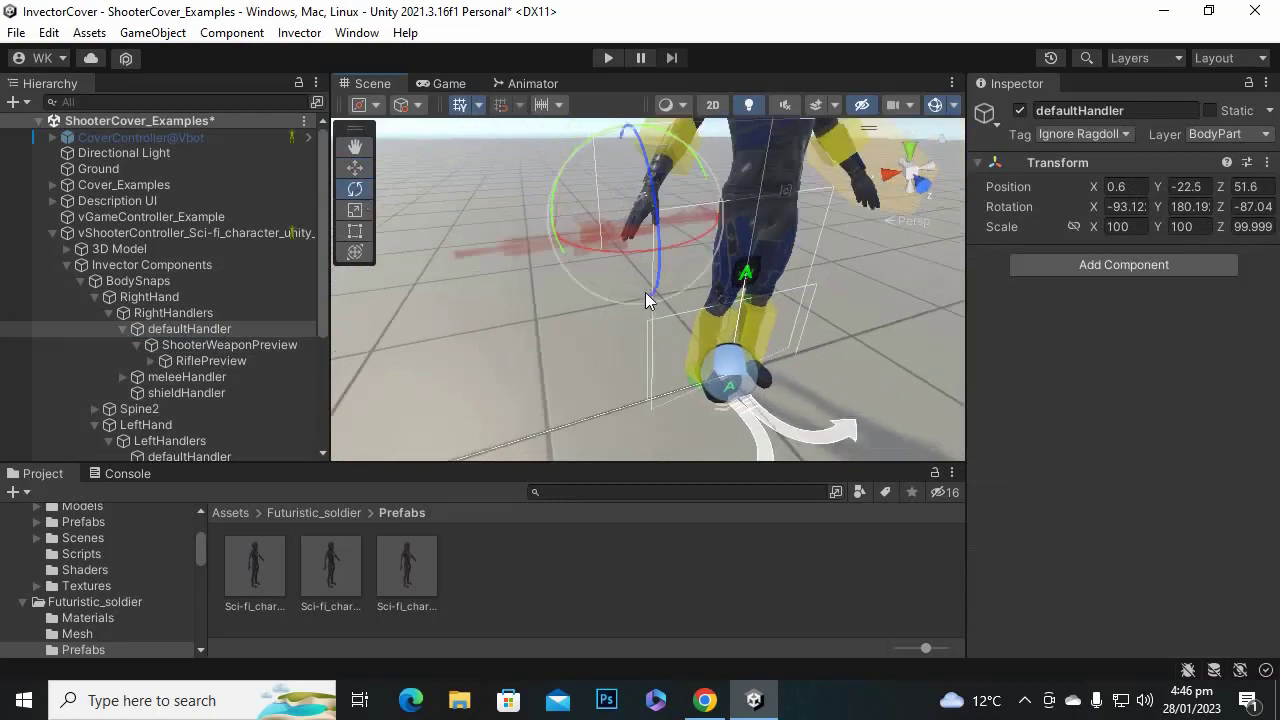
{"action": "left_click_drag", "start_coordinate": [557, 173], "coordinate": [500, 330]}
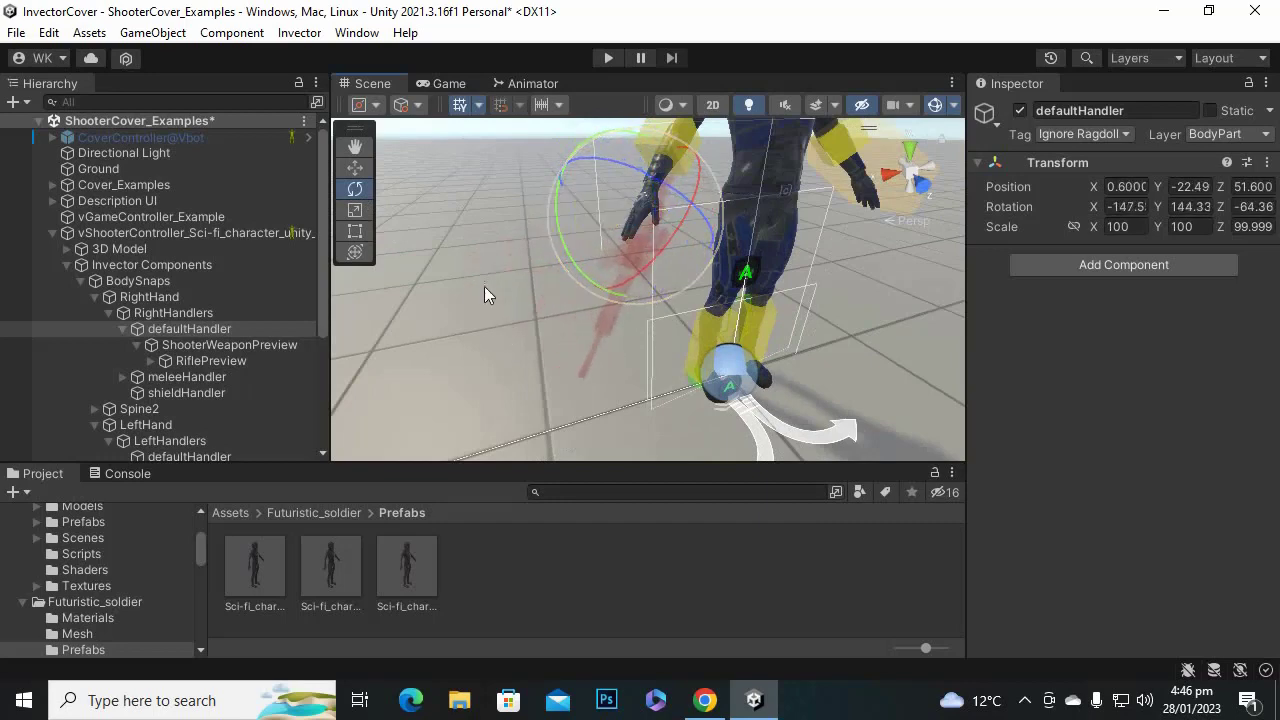
{"action": "left_click_drag", "start_coordinate": [489, 283], "coordinate": [610, 316], "text": "alt"}
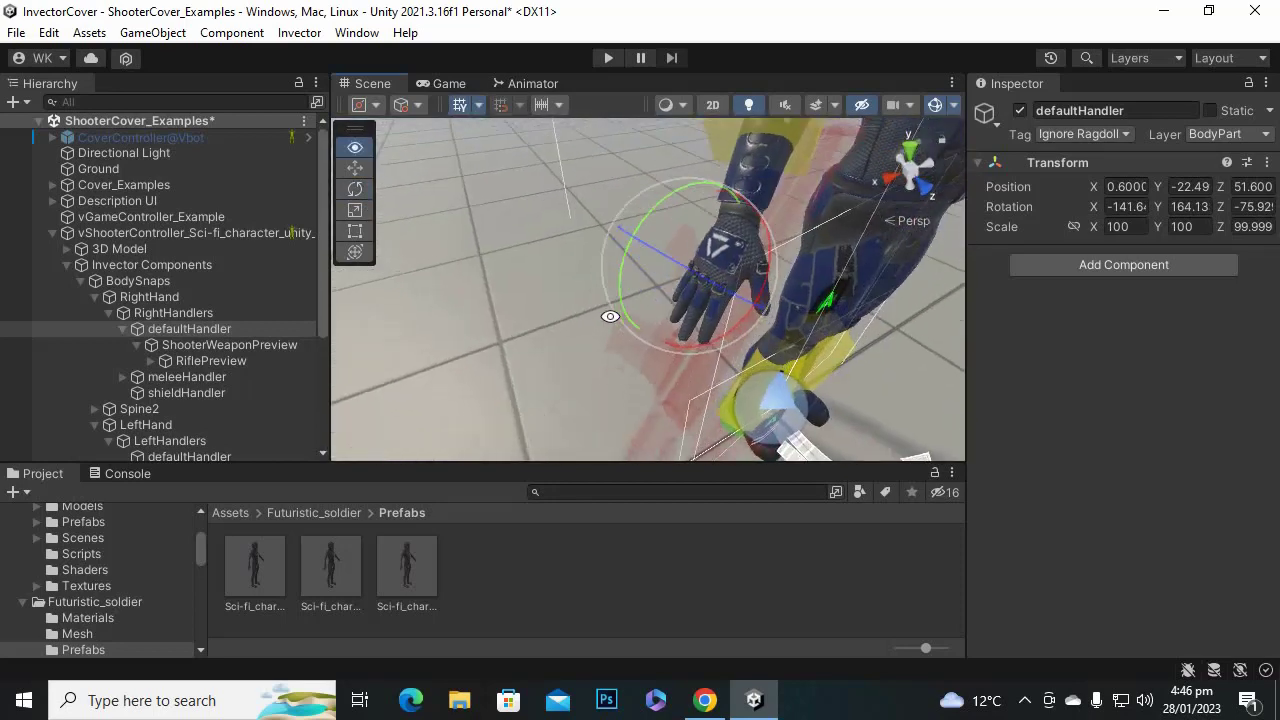
Fine-tune the right defaultHandler's position so the rifle grip sits in the palm, at about (-5.1, -24.7, 47.4).
{"action": "left_click", "coordinate": [355, 168]}
{"action": "left_click_drag", "start_coordinate": [730, 306], "coordinate": [652, 298]}
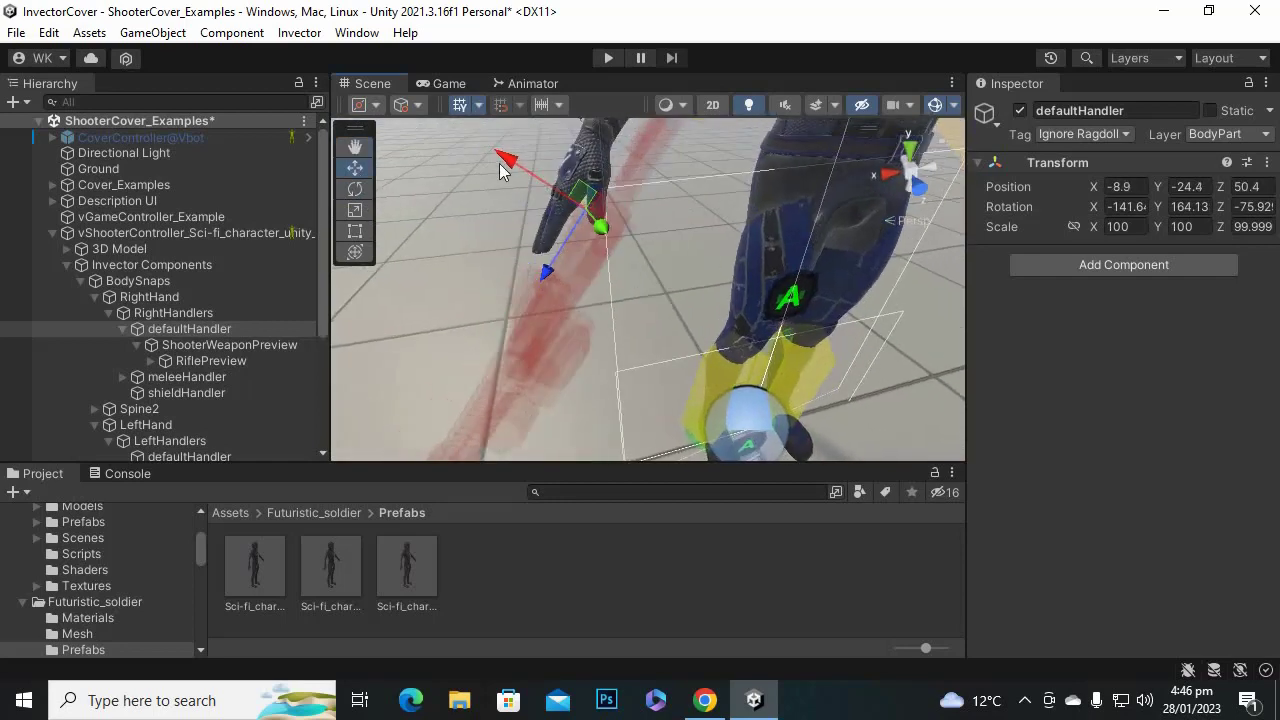
{"action": "left_click_drag", "start_coordinate": [502, 156], "coordinate": [486, 152]}
{"action": "left_click_drag", "start_coordinate": [534, 256], "coordinate": [637, 306], "text": "alt"}
{"action": "mouse_move", "coordinate": [831, 337]}
{"action": "left_mouse_down", "text": "alt"}
{"action": "mouse_move", "coordinate": [814, 334]}
{"action": "mouse_move", "coordinate": [826, 323]}
{"action": "mouse_move", "coordinate": [810, 331]}
{"action": "mouse_move", "coordinate": [843, 334]}
{"action": "mouse_move", "coordinate": [857, 297]}
{"action": "mouse_move", "coordinate": [877, 326]}
{"action": "mouse_move", "coordinate": [809, 342]}
{"action": "mouse_move", "coordinate": [837, 349]}
{"action": "left_mouse_up", "text": "alt"}
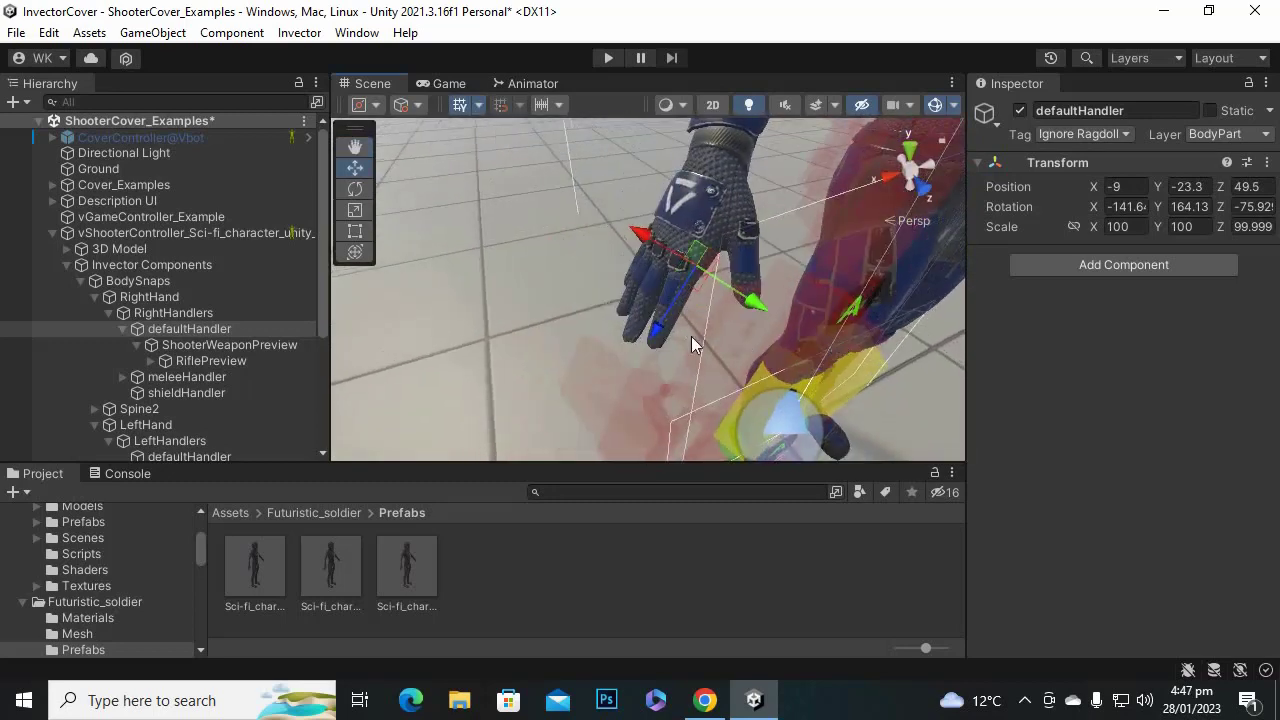
{"action": "left_click_drag", "start_coordinate": [656, 333], "coordinate": [599, 316]}
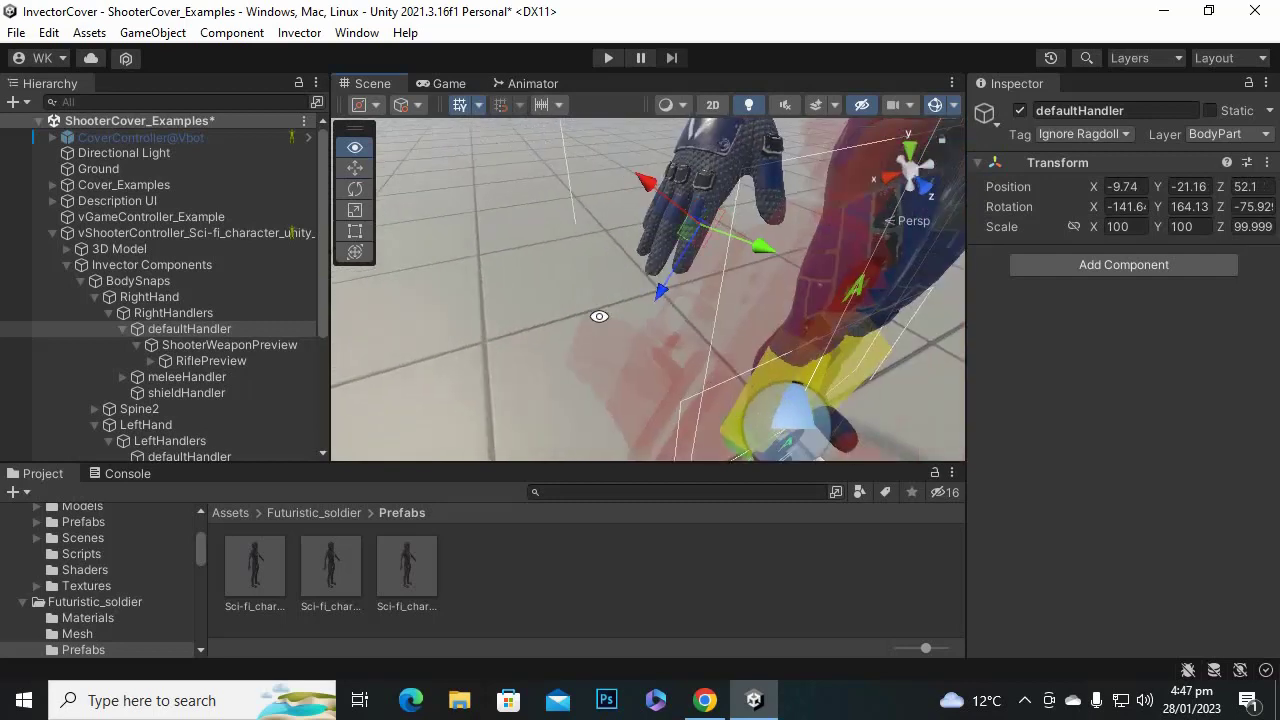
{"action": "left_click_drag", "start_coordinate": [759, 251], "coordinate": [748, 243]}
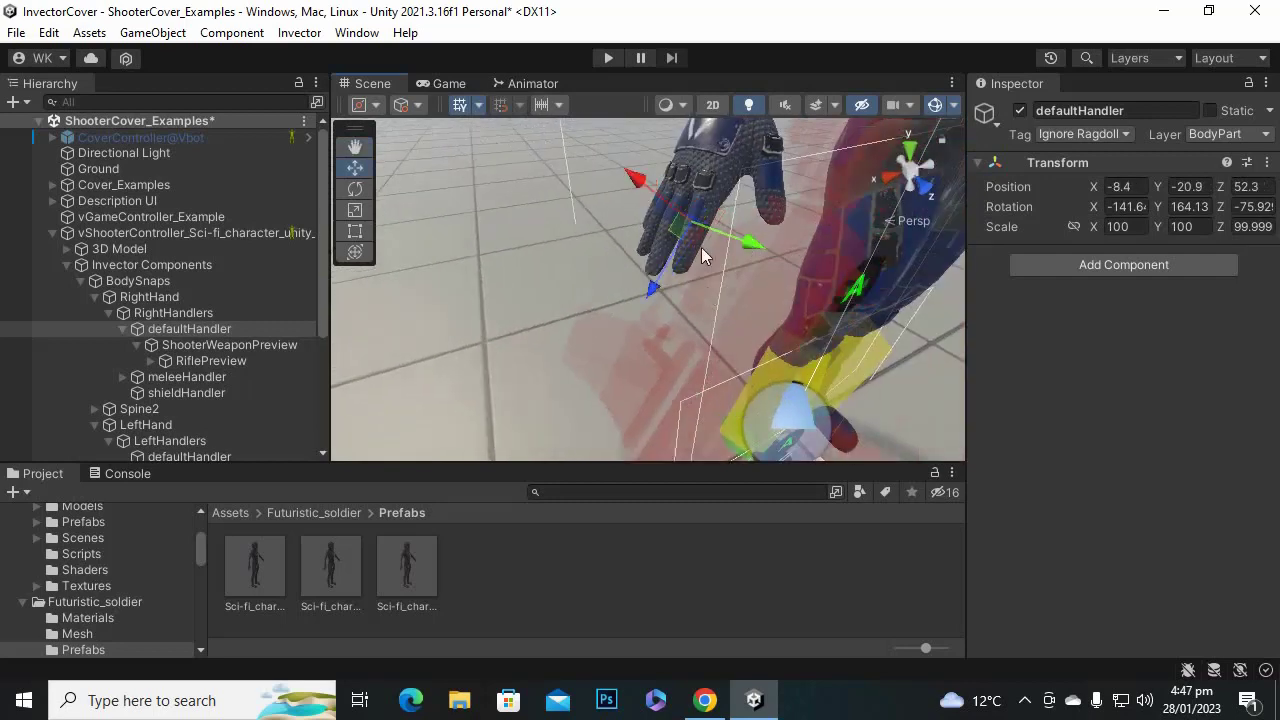
{"action": "left_click_drag", "start_coordinate": [656, 281], "coordinate": [766, 225]}
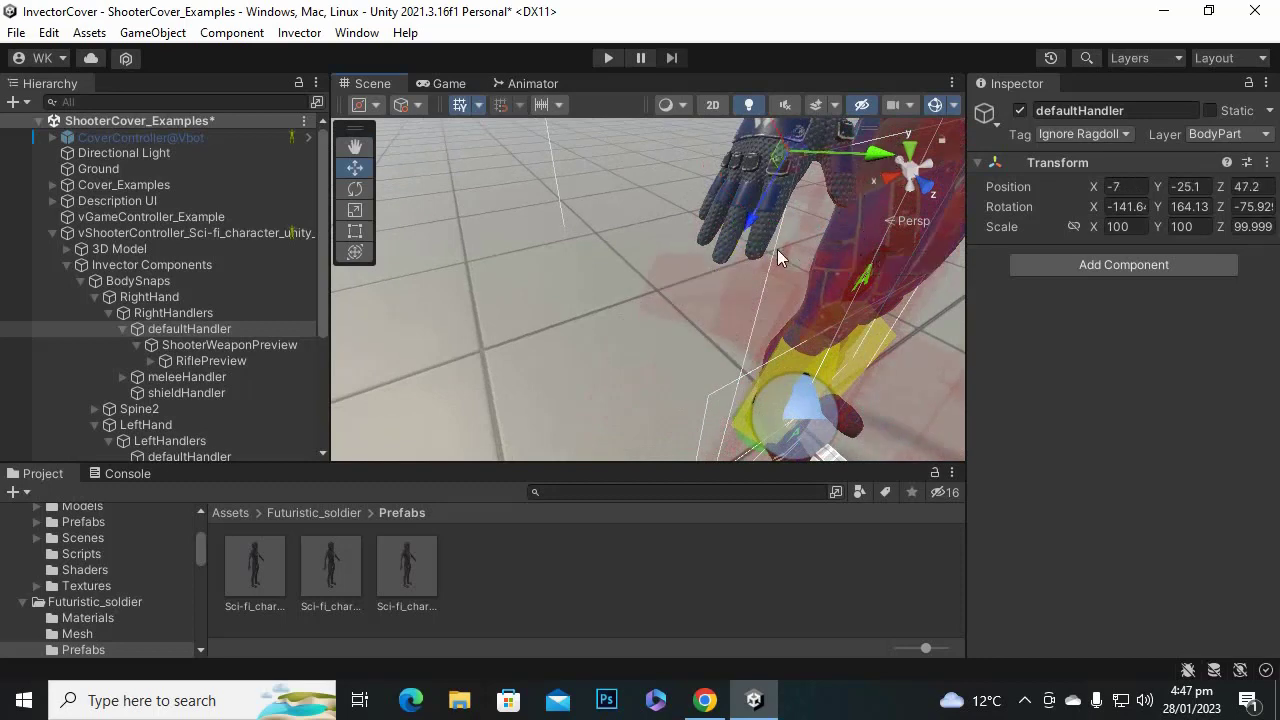
{"action": "scroll", "coordinate": [777, 249], "scroll_direction": "down", "scroll_amount": 3}
{"action": "left_click_drag", "start_coordinate": [652, 296], "coordinate": [640, 357], "text": "alt"}
{"action": "left_click_drag", "start_coordinate": [904, 284], "coordinate": [890, 273]}
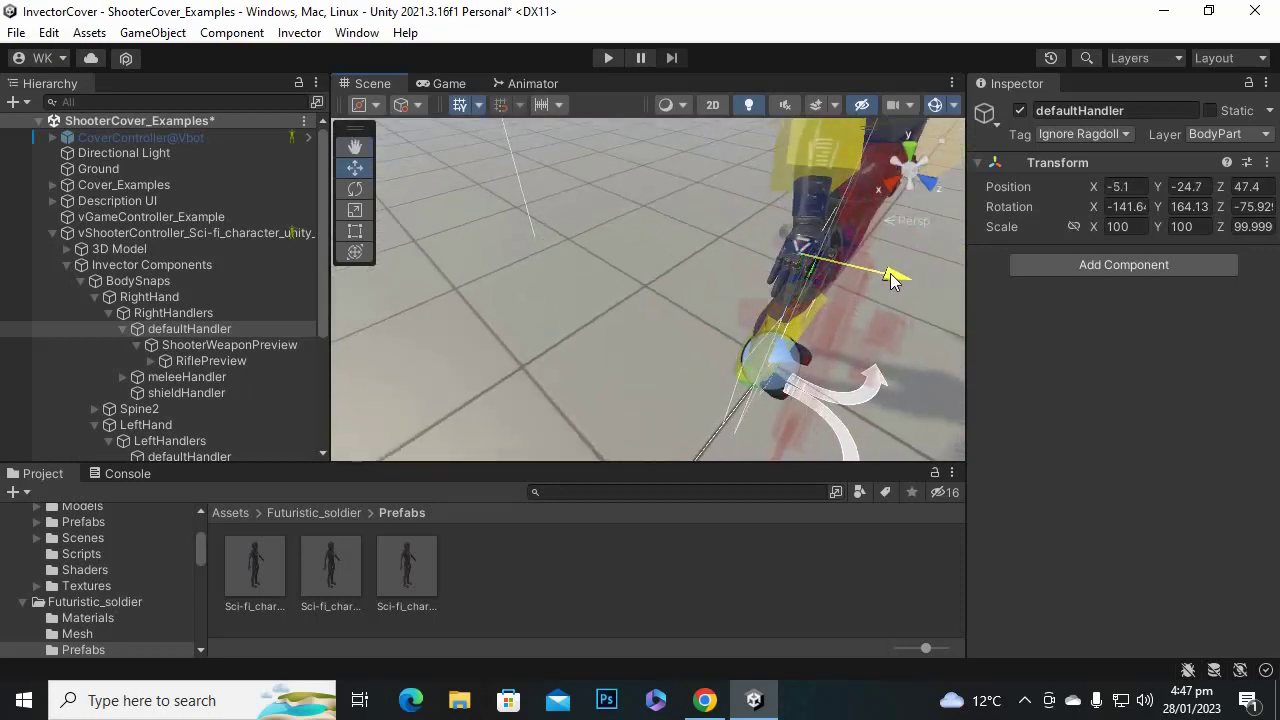
Select the right hand's meleeHandler and move the sword preview to the hand, at about (-0.8, -19.7, 50).
{"action": "scroll", "coordinate": [763, 306], "scroll_direction": "down", "scroll_amount": 5}
{"action": "left_click", "coordinate": [706, 267]}
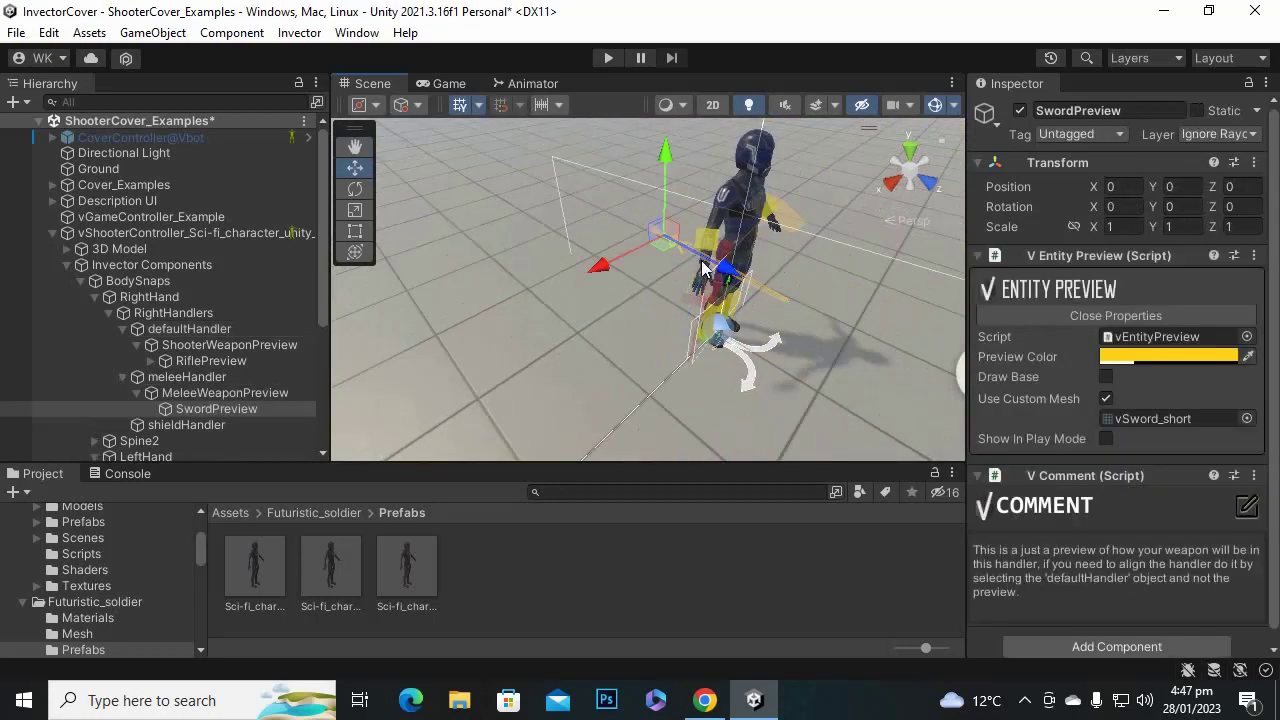
{"action": "left_click", "coordinate": [219, 376]}
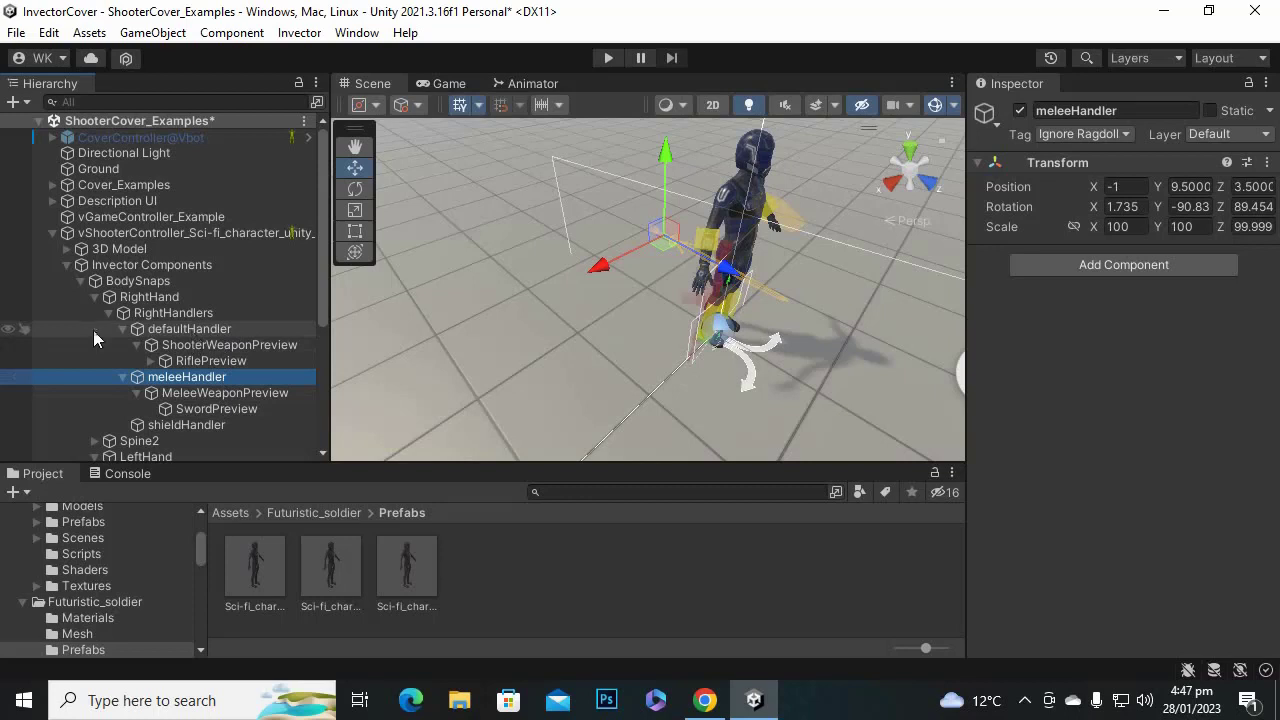
{"action": "scroll", "coordinate": [647, 334], "scroll_direction": "up", "scroll_amount": 2}
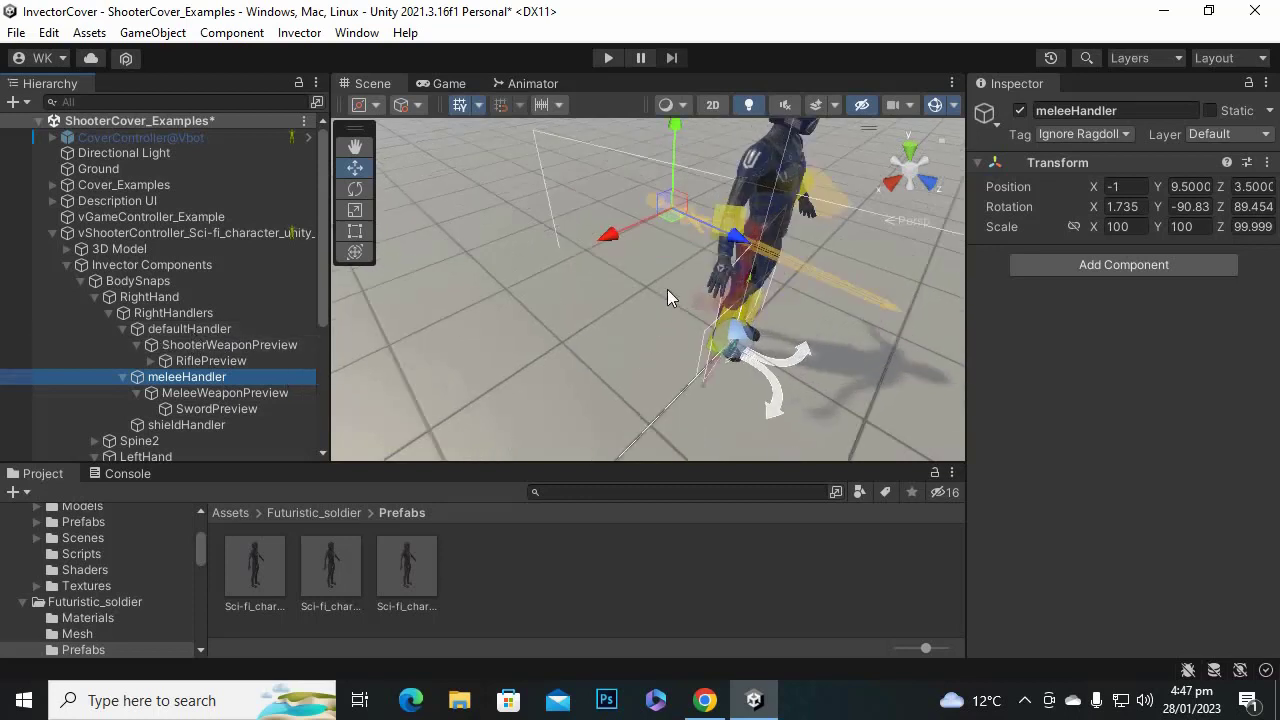
{"action": "left_click_drag", "start_coordinate": [671, 150], "coordinate": [676, 205]}
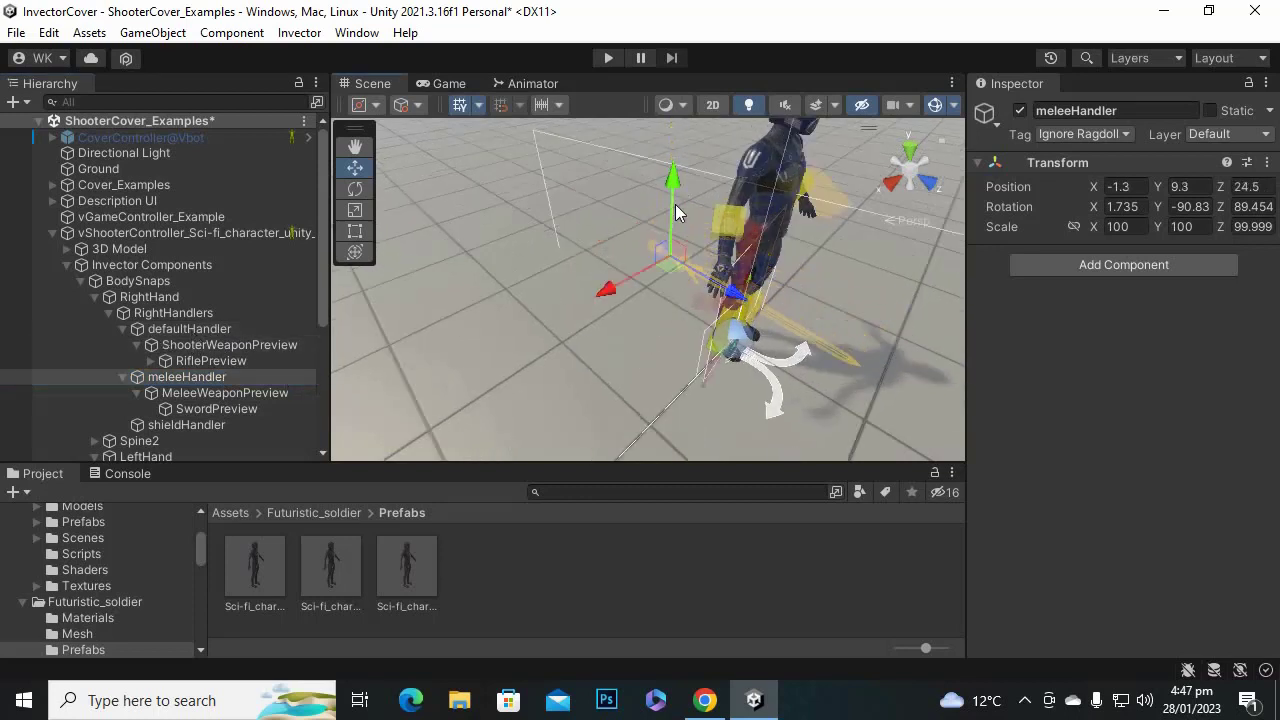
{"action": "left_click_drag", "start_coordinate": [725, 409], "coordinate": [573, 363], "text": "alt"}
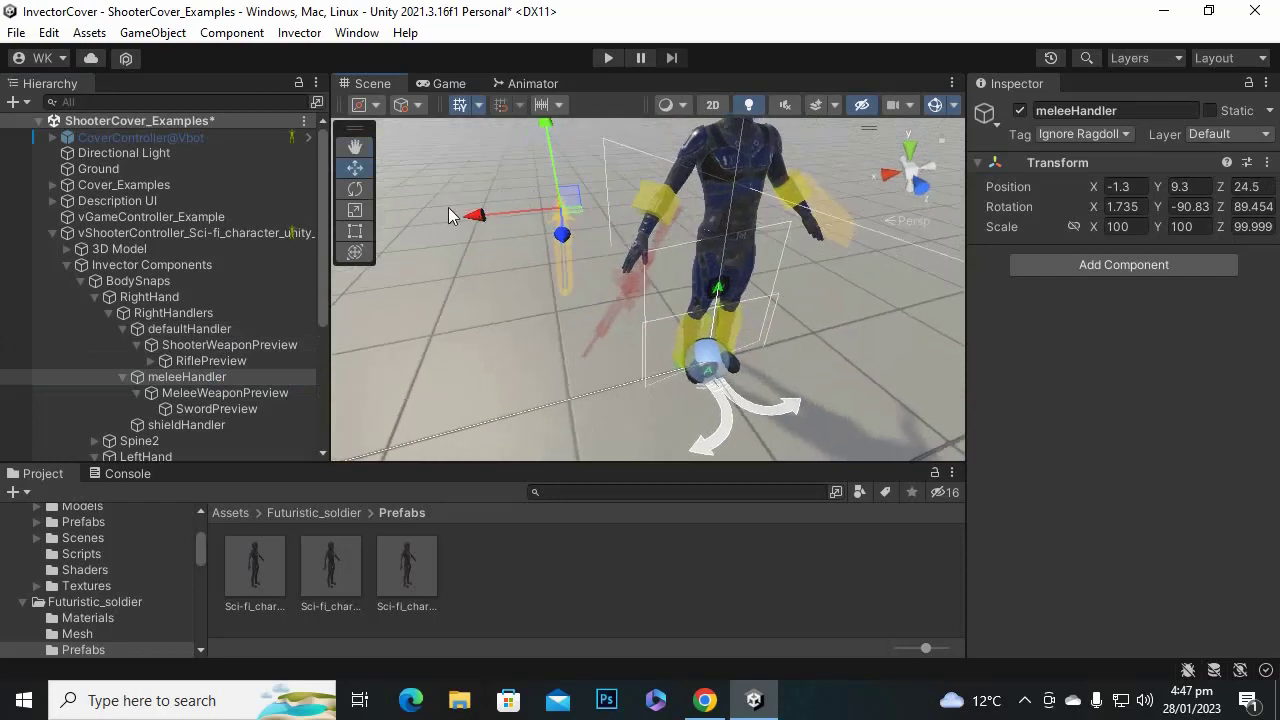
{"action": "left_click_drag", "start_coordinate": [470, 215], "coordinate": [544, 221]}
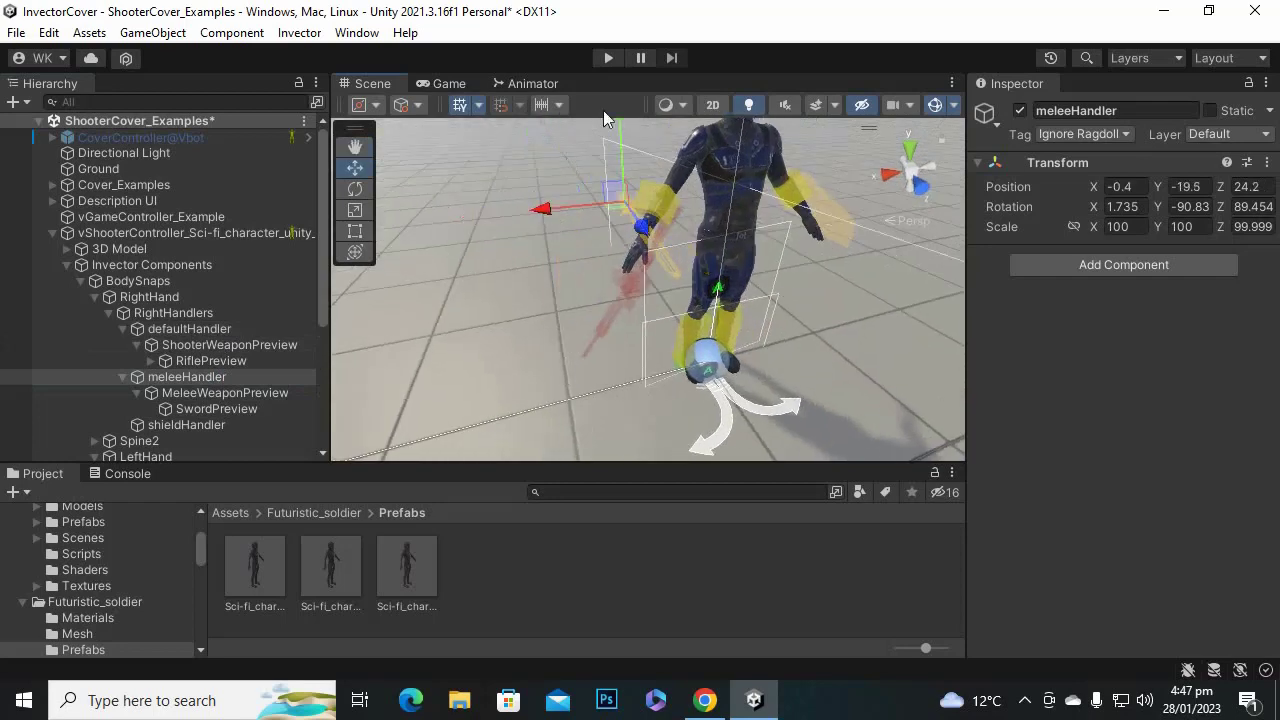
{"action": "left_click_drag", "start_coordinate": [626, 135], "coordinate": [624, 188]}
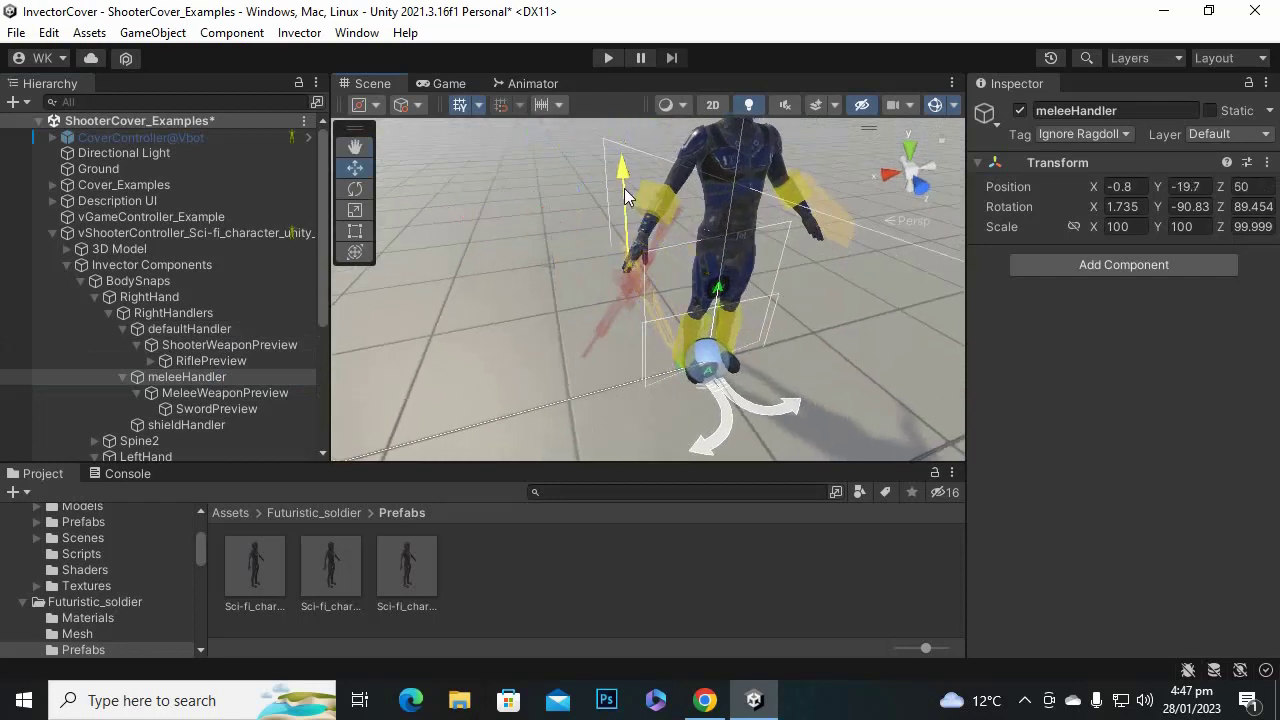
Adjust the right meleeHandler's position up close so the sword handle fits the palm, at about (-8.5, -22.6, 49.4).
{"action": "scroll", "coordinate": [660, 323], "scroll_direction": "up", "scroll_amount": 7}
{"action": "left_click_drag", "start_coordinate": [520, 290], "coordinate": [453, 305], "text": "alt"}
{"action": "left_click_drag", "start_coordinate": [533, 290], "coordinate": [560, 291]}
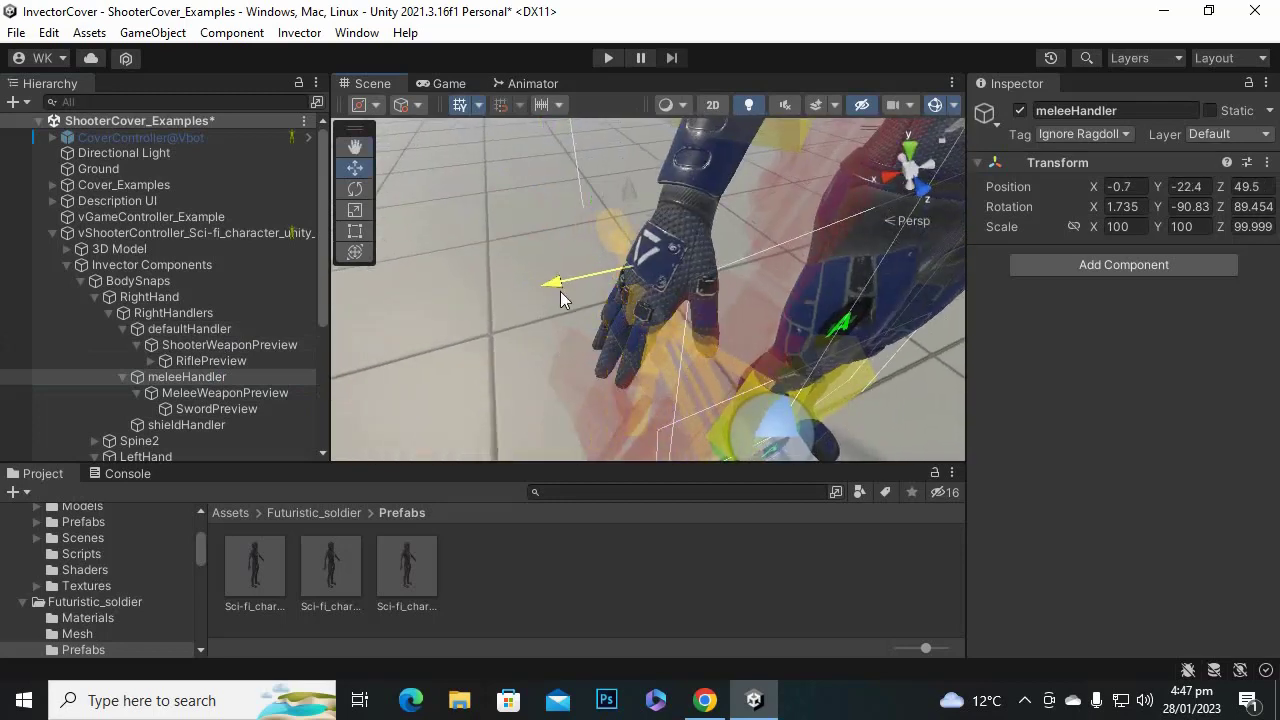
{"action": "left_click_drag", "start_coordinate": [660, 320], "coordinate": [700, 368]}
{"action": "scroll", "coordinate": [706, 368], "scroll_direction": "down", "scroll_amount": 3}
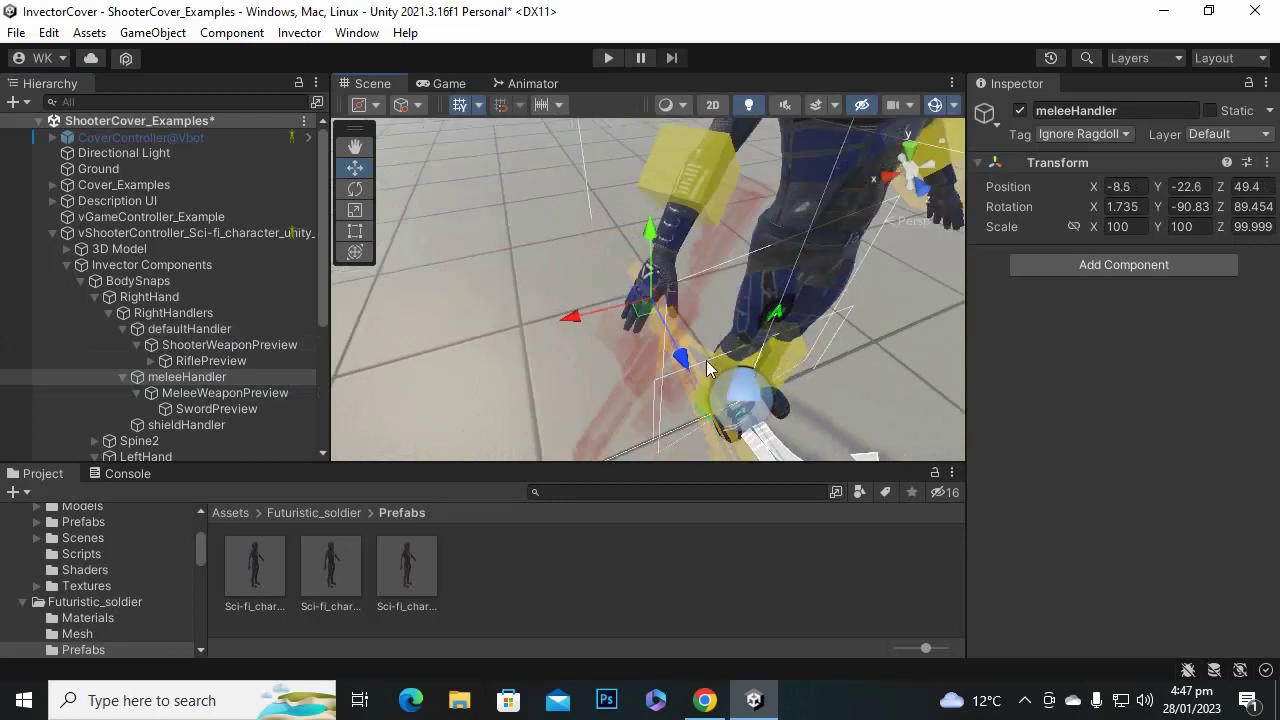
Rotate the right hand's meleeHandler to a Z rotation of about 41.6 so the sword tilts downward.
{"action": "left_click", "coordinate": [354, 188]}
{"action": "left_click_drag", "start_coordinate": [580, 276], "coordinate": [516, 330]}
{"action": "scroll", "coordinate": [612, 364], "scroll_direction": "down", "scroll_amount": 2}
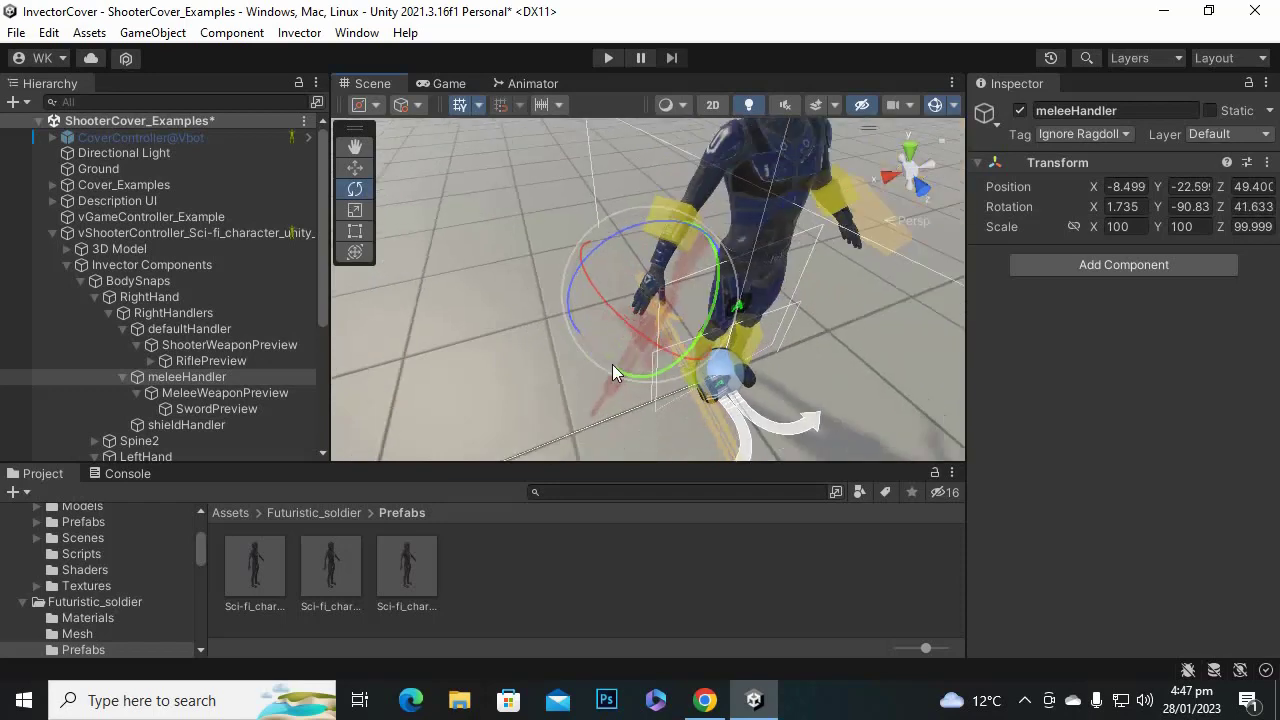
{"action": "left_click_drag", "start_coordinate": [613, 366], "coordinate": [611, 315], "text": "alt"}
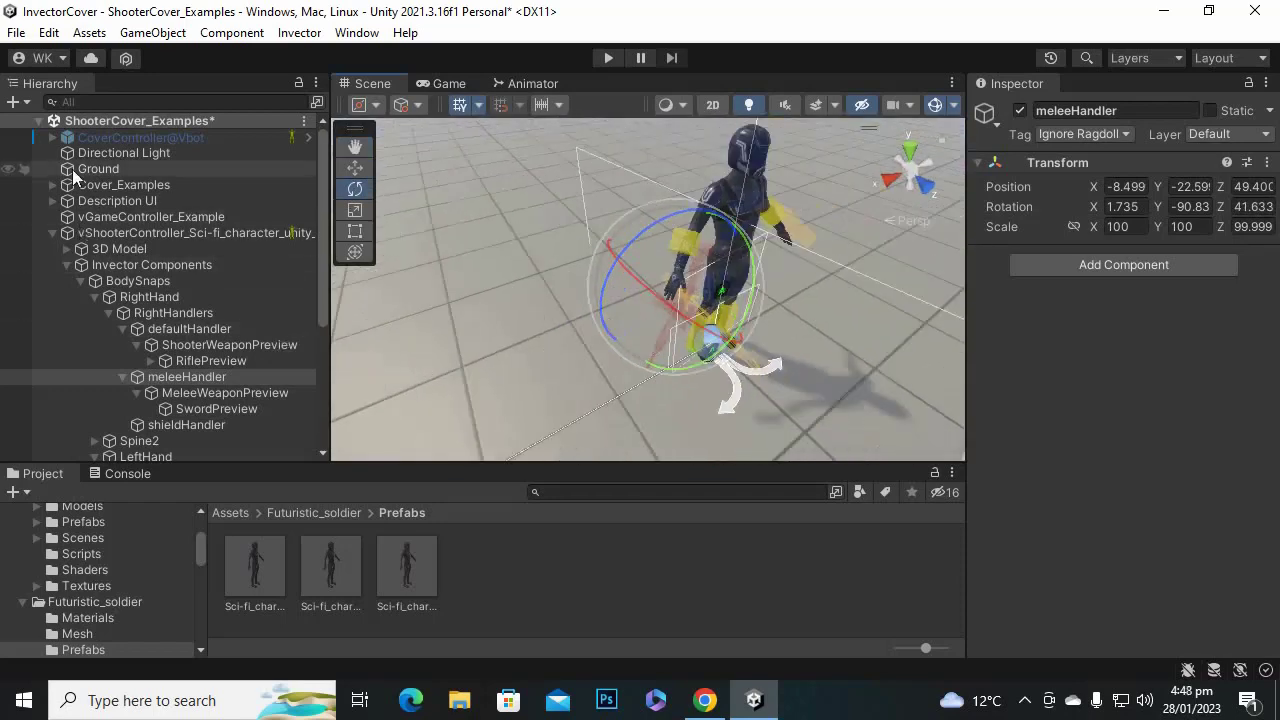
Select and collapse the Sci-fi vShooterController, widen the Inspector and review its components from the Animator to the Melee Manager.
{"action": "left_click", "coordinate": [102, 232]}
{"action": "left_click", "coordinate": [56, 232]}
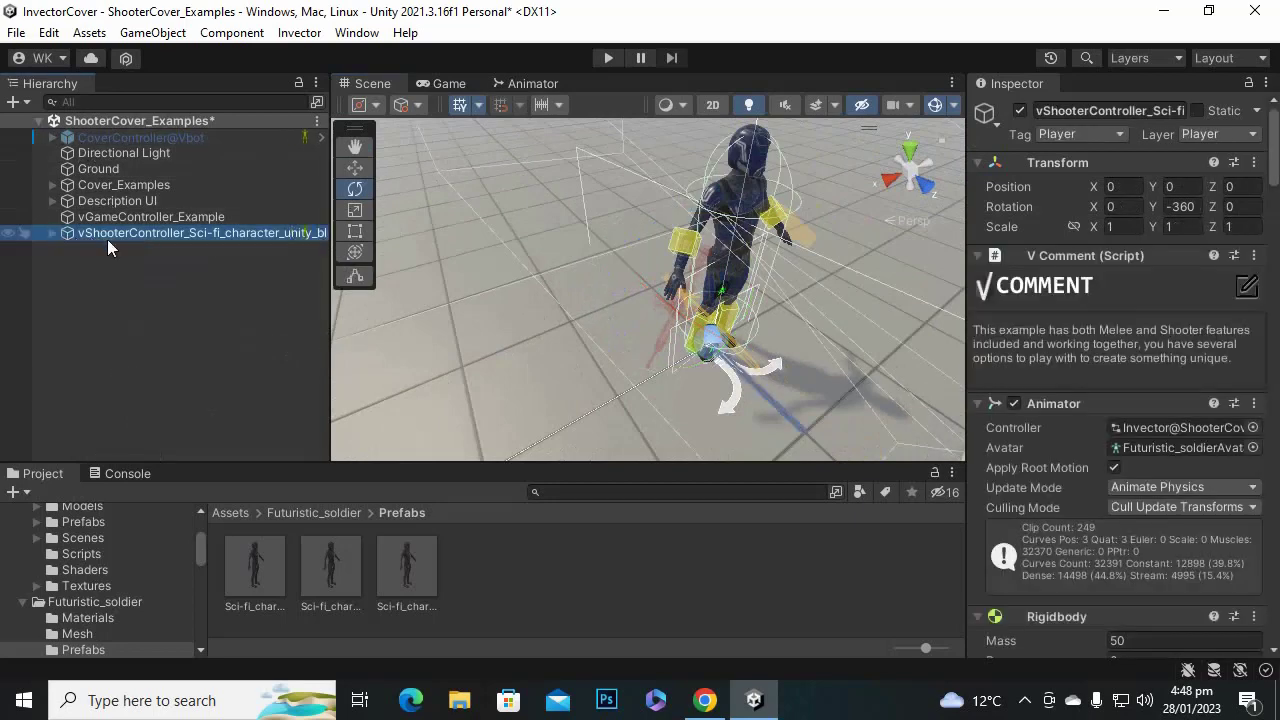
{"action": "scroll", "coordinate": [1016, 532], "scroll_direction": "down", "scroll_amount": 5}
{"action": "scroll", "coordinate": [1038, 498], "scroll_direction": "up", "scroll_amount": 2}
{"action": "scroll", "coordinate": [1032, 506], "scroll_direction": "up", "scroll_amount": 1}
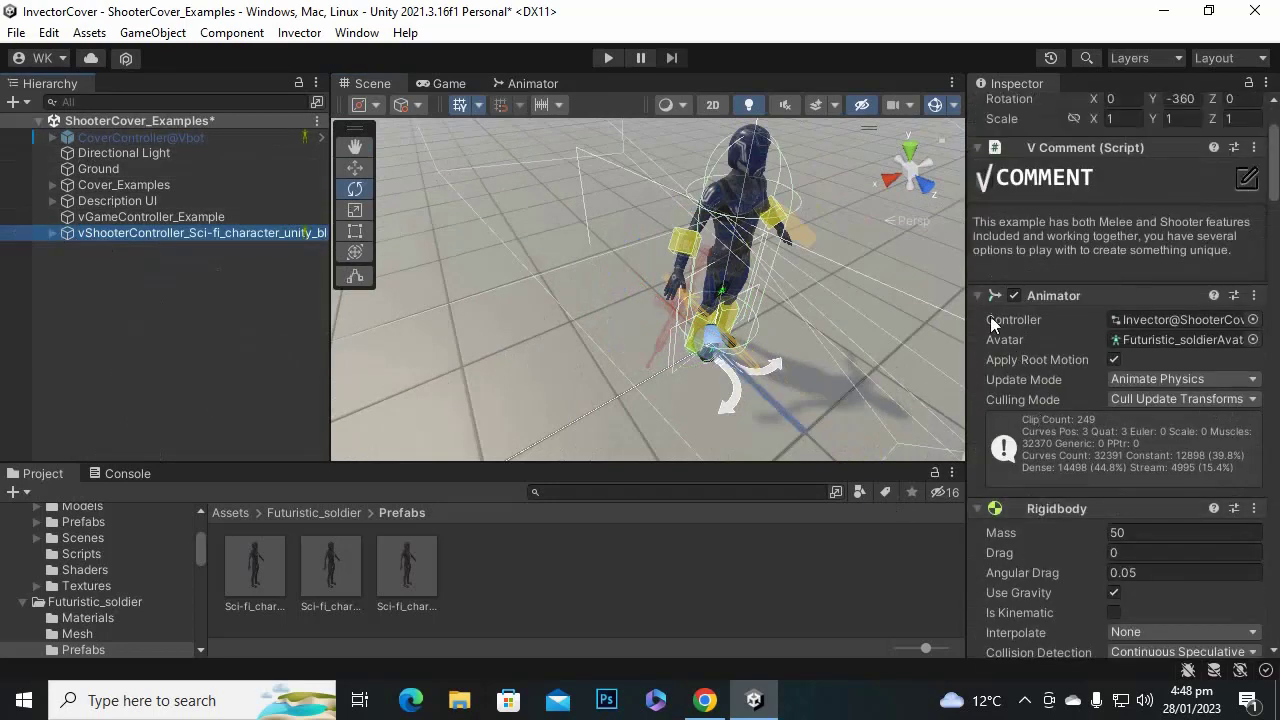
{"action": "left_click_drag", "start_coordinate": [966, 316], "coordinate": [843, 316]}
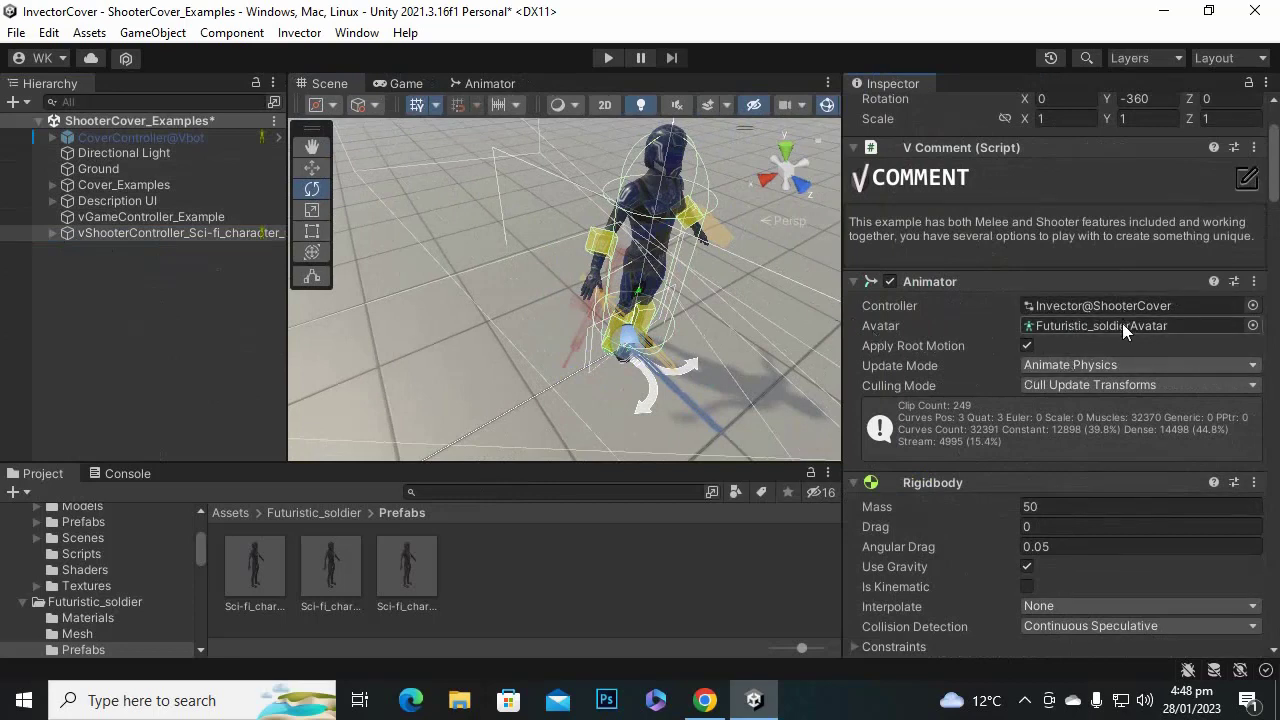
{"action": "scroll", "coordinate": [1124, 310], "scroll_direction": "down", "scroll_amount": 4}
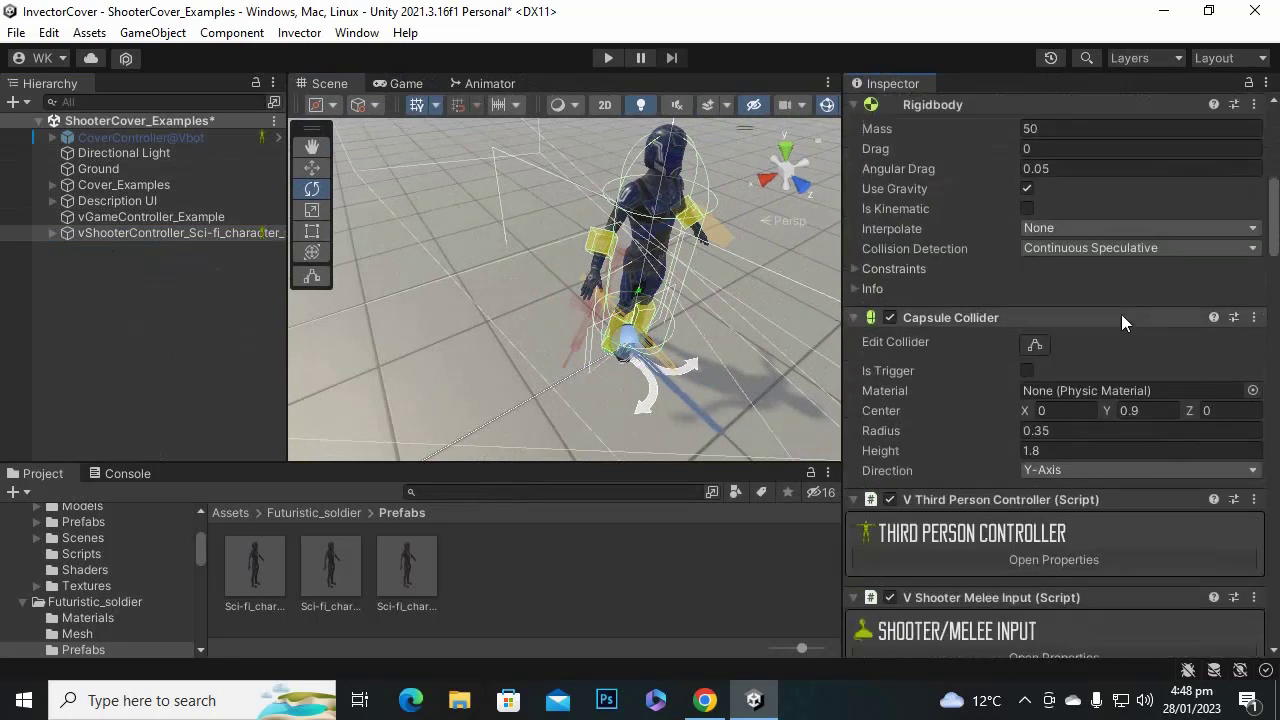
{"action": "scroll", "coordinate": [1121, 317], "scroll_direction": "down", "scroll_amount": 4}
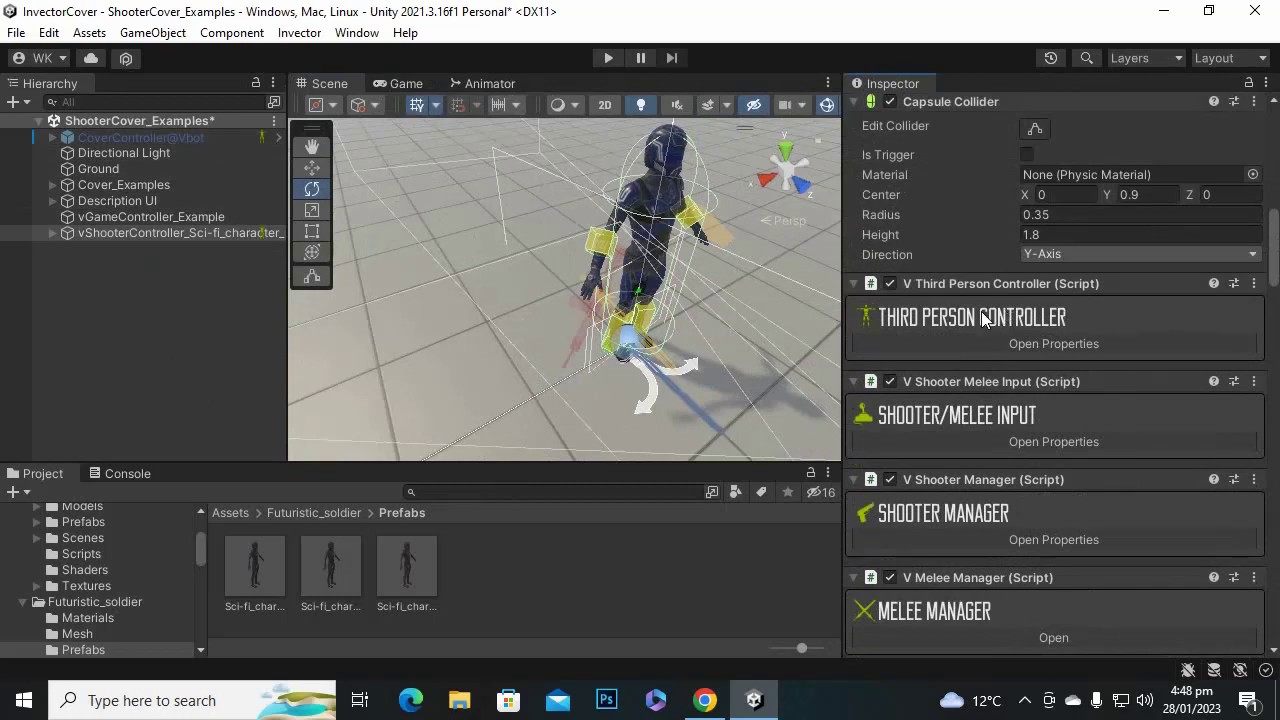
Review the shooter controller's components from the Animator through the managers, Generic Action events and Ladder Action to the Cover Controller.
{"action": "scroll", "coordinate": [935, 396], "scroll_direction": "down", "scroll_amount": 1}
{"action": "scroll", "coordinate": [978, 397], "scroll_direction": "down", "scroll_amount": 3}
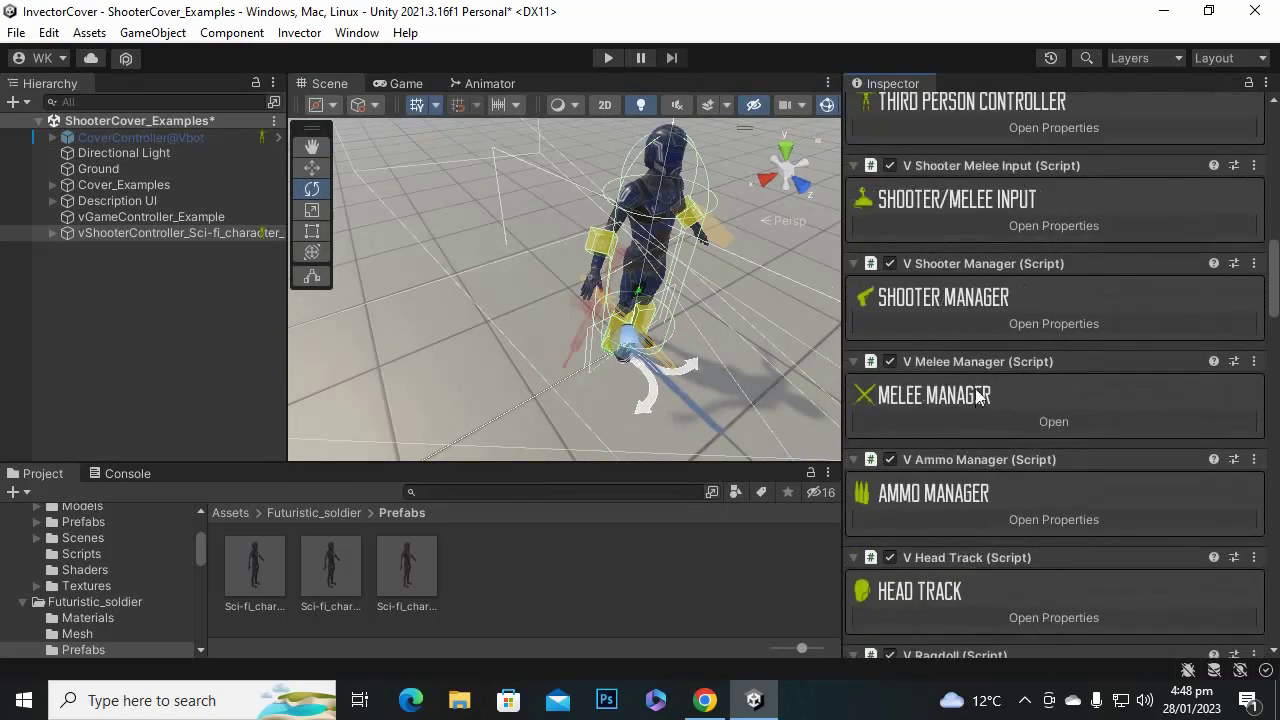
{"action": "scroll", "coordinate": [1049, 311], "scroll_direction": "up", "scroll_amount": 5}
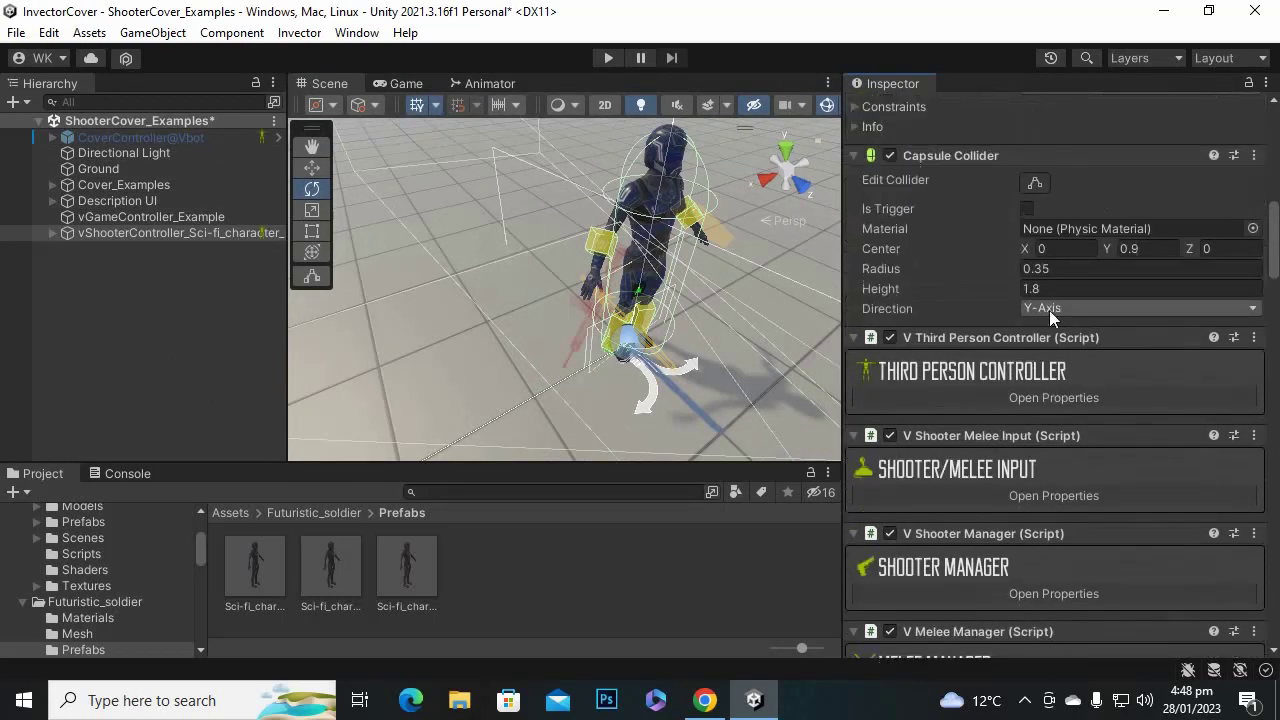
{"action": "scroll", "coordinate": [1049, 310], "scroll_direction": "up", "scroll_amount": 8}
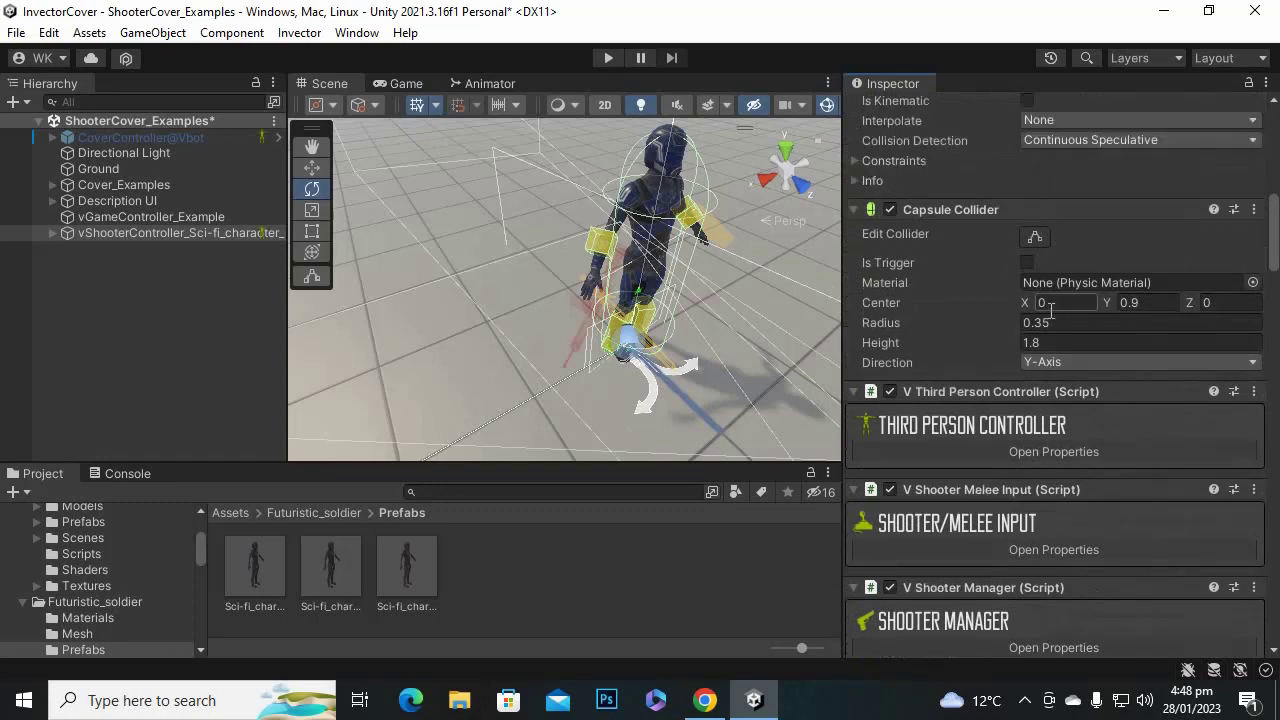
{"action": "scroll", "coordinate": [1049, 310], "scroll_direction": "up", "scroll_amount": 4}
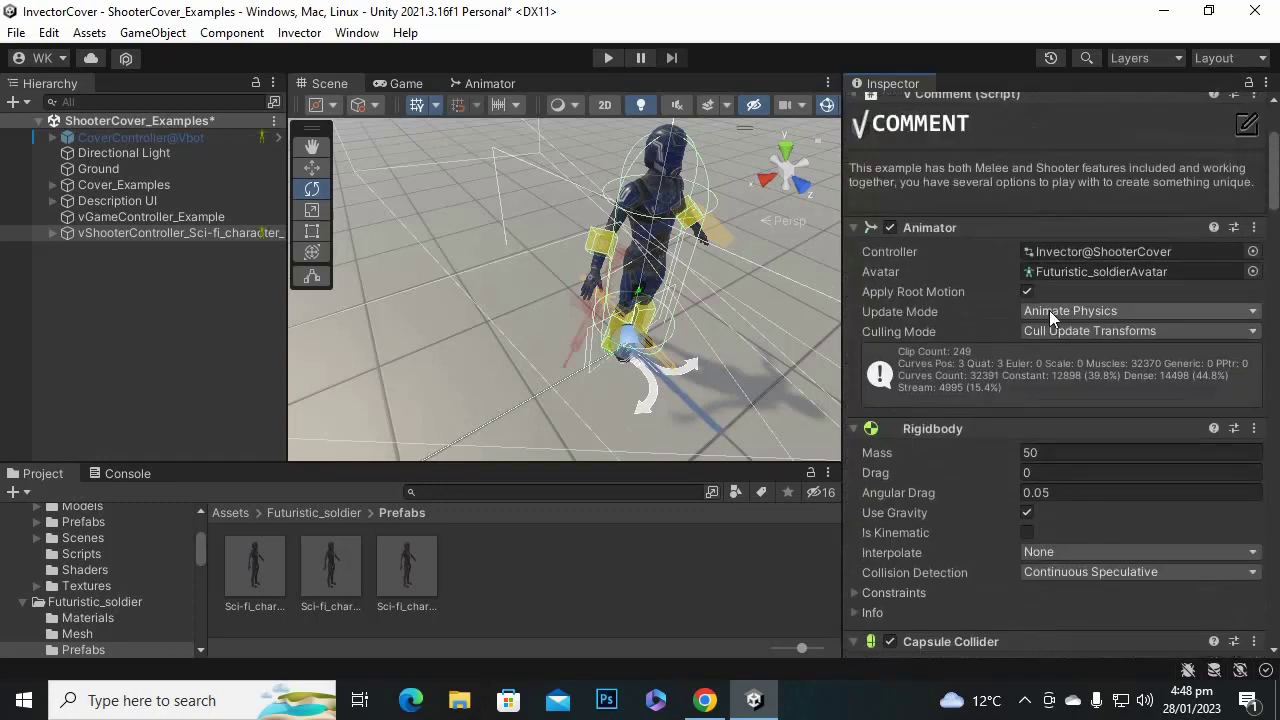
{"action": "scroll", "coordinate": [1049, 310], "scroll_direction": "down", "scroll_amount": 11}
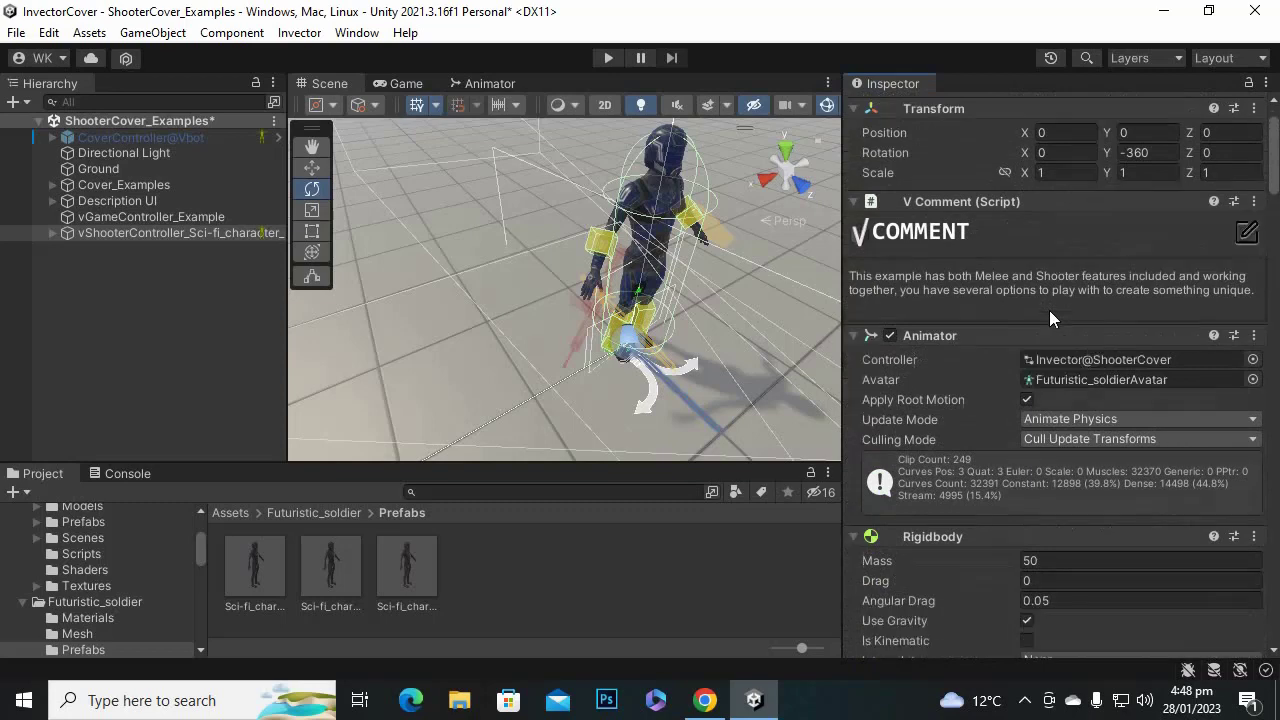
{"action": "scroll", "coordinate": [1049, 310], "scroll_direction": "down", "scroll_amount": 7}
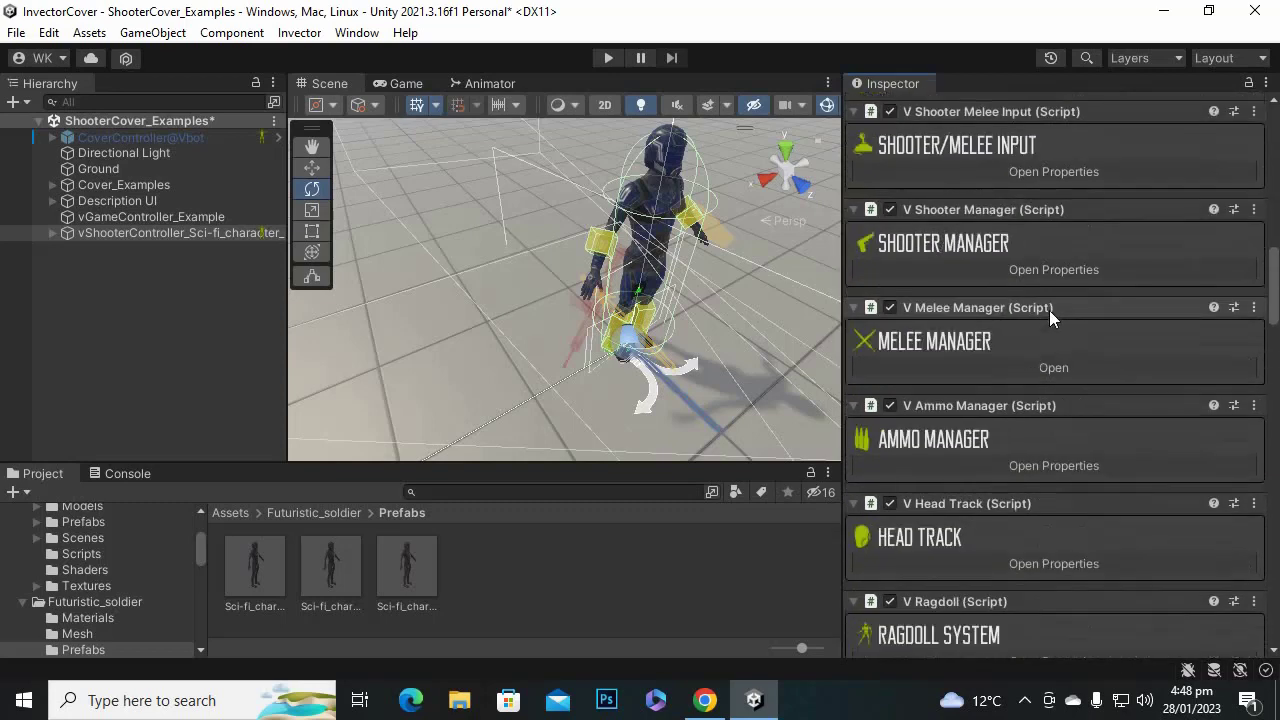
{"action": "scroll", "coordinate": [1050, 317], "scroll_direction": "down", "scroll_amount": 6}
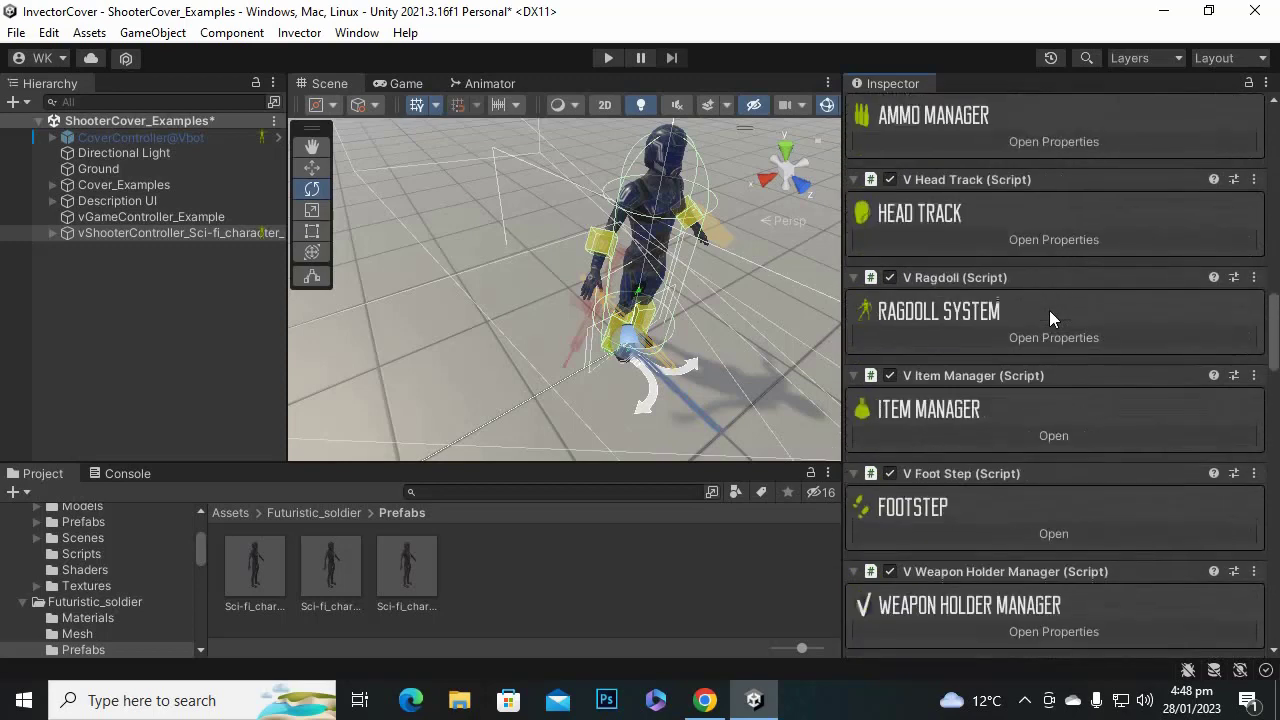
{"action": "scroll", "coordinate": [1049, 310], "scroll_direction": "down", "scroll_amount": 4}
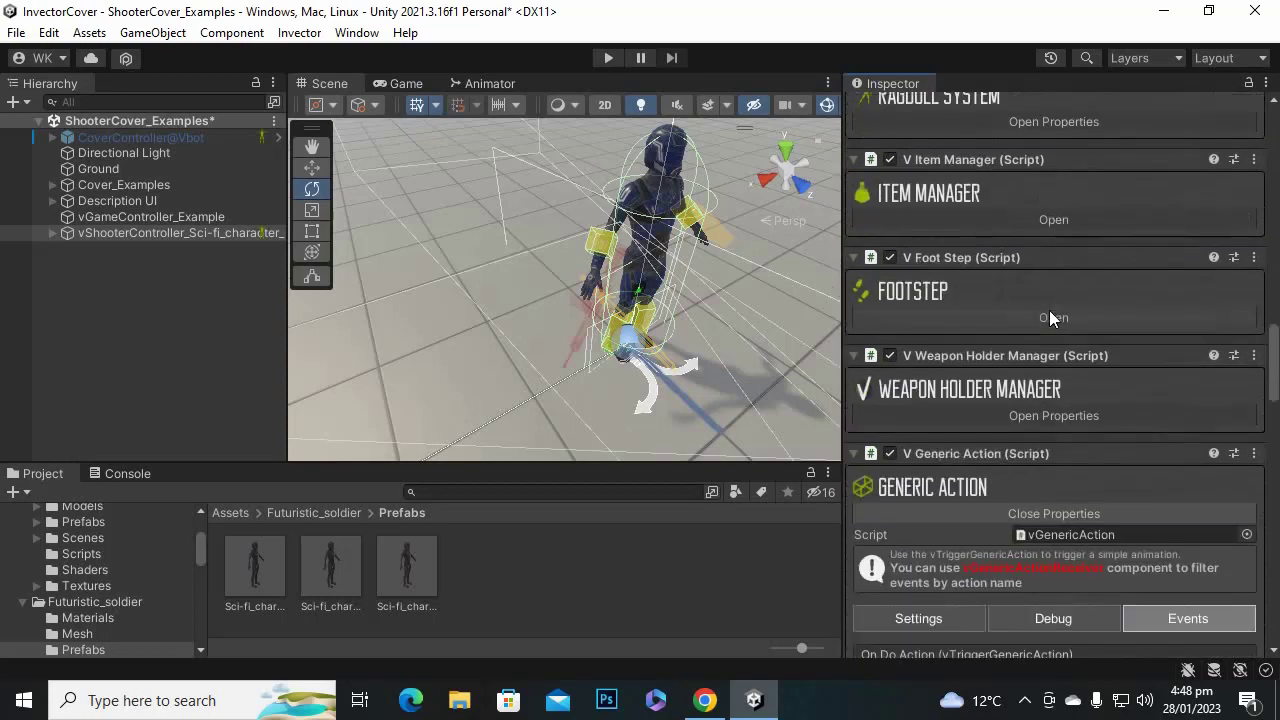
{"action": "scroll", "coordinate": [1049, 317], "scroll_direction": "down", "scroll_amount": 2}
{"action": "scroll", "coordinate": [1049, 317], "scroll_direction": "down", "scroll_amount": 7}
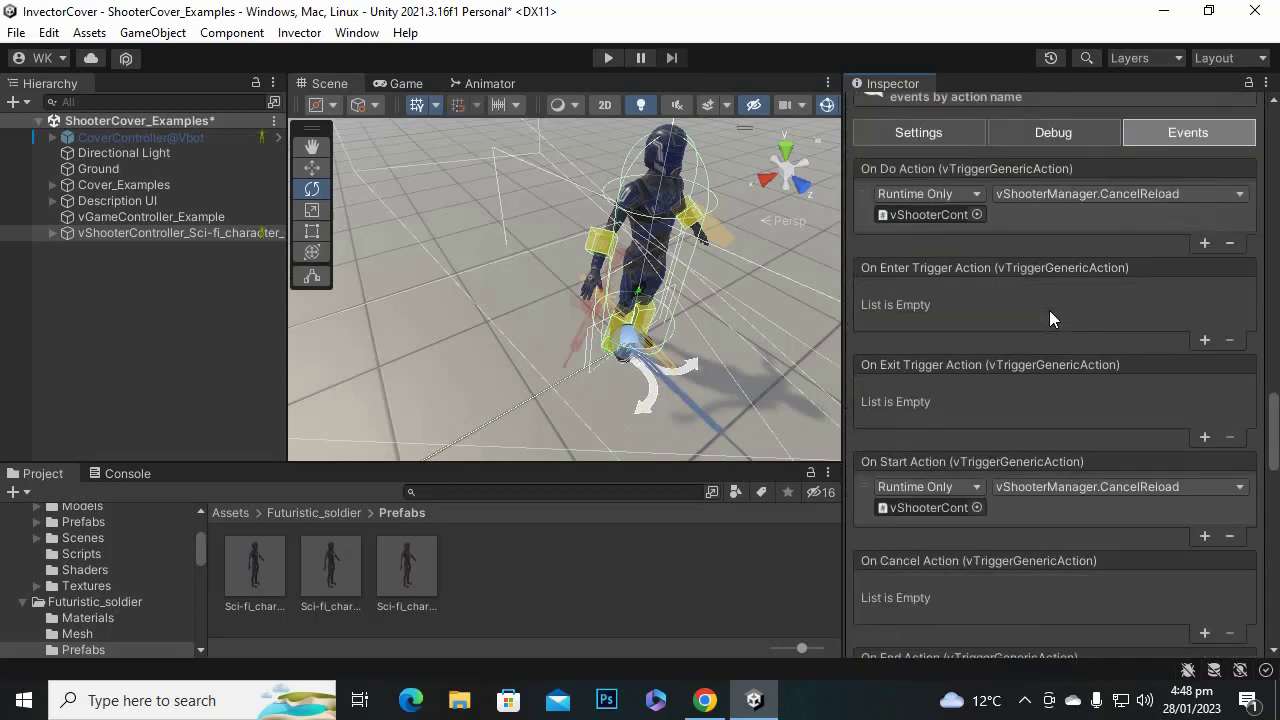
{"action": "scroll", "coordinate": [1049, 317], "scroll_direction": "down", "scroll_amount": 9}
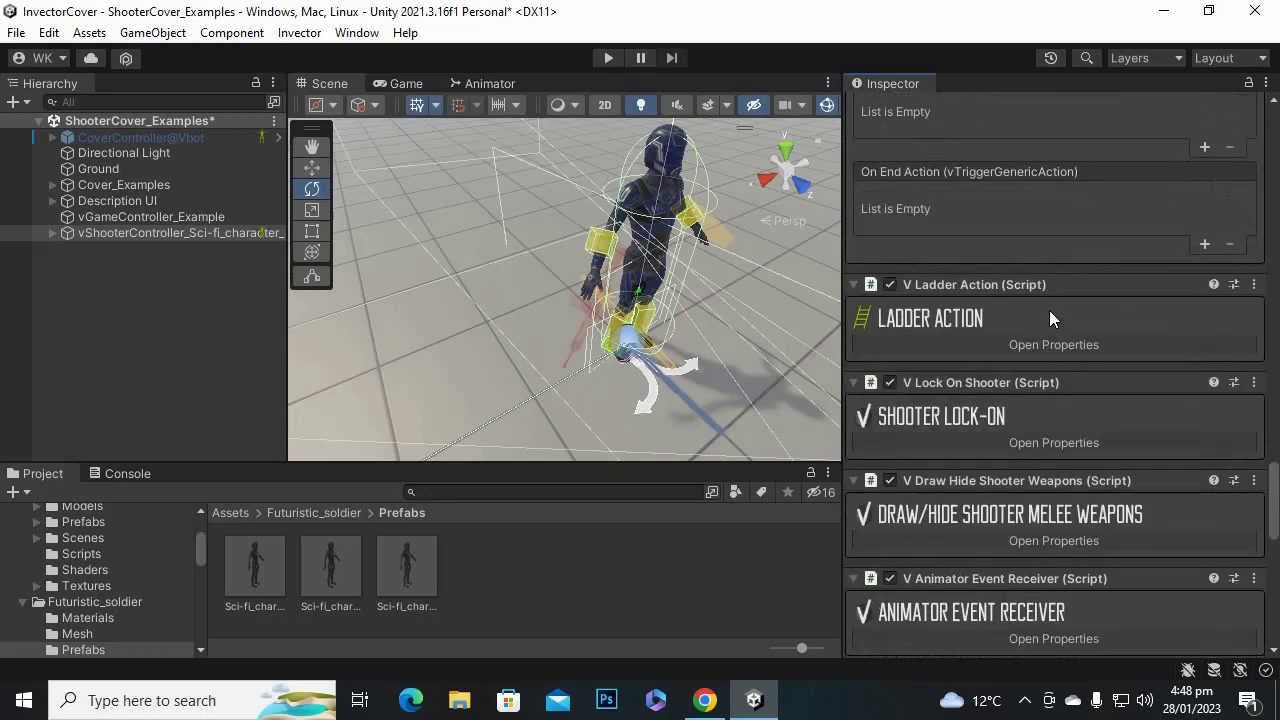
{"action": "scroll", "coordinate": [1049, 310], "scroll_direction": "down", "scroll_amount": 8}
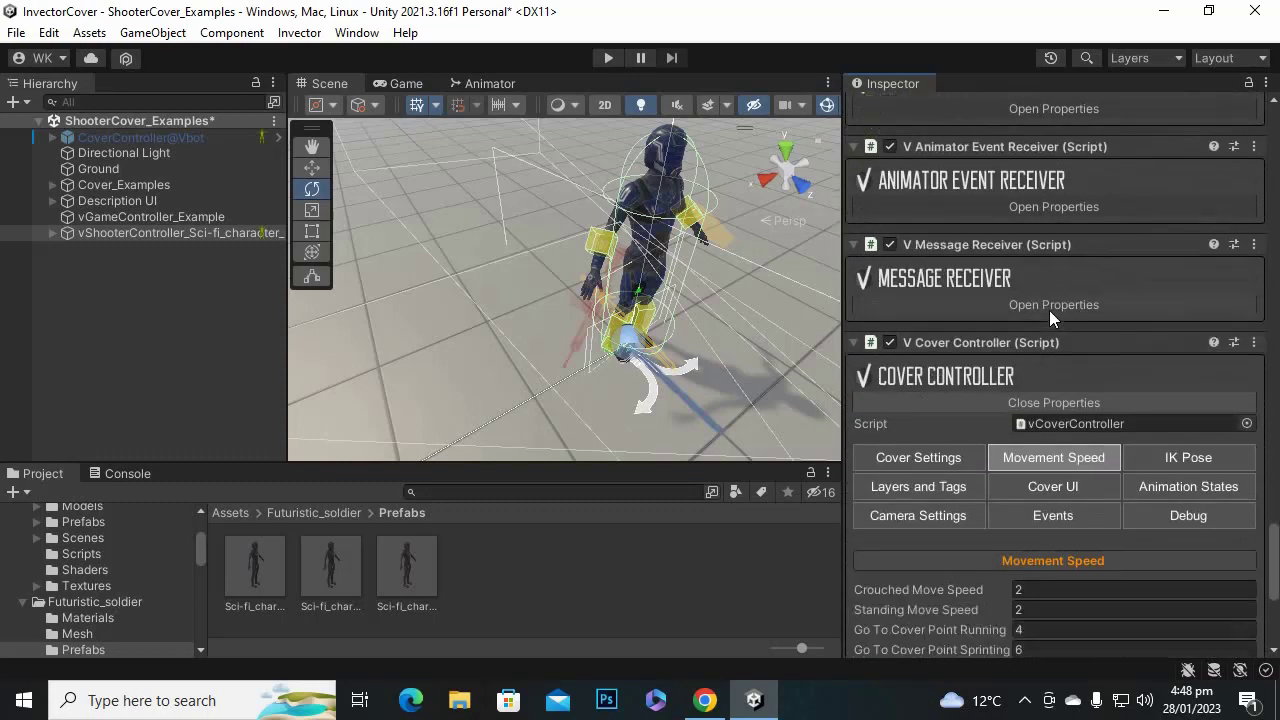
Examine the Cover Controller's Movement Speed values and its Cover Settings, including the get cover, slide and side settings.
{"action": "scroll", "coordinate": [918, 381], "scroll_direction": "down", "scroll_amount": 2}
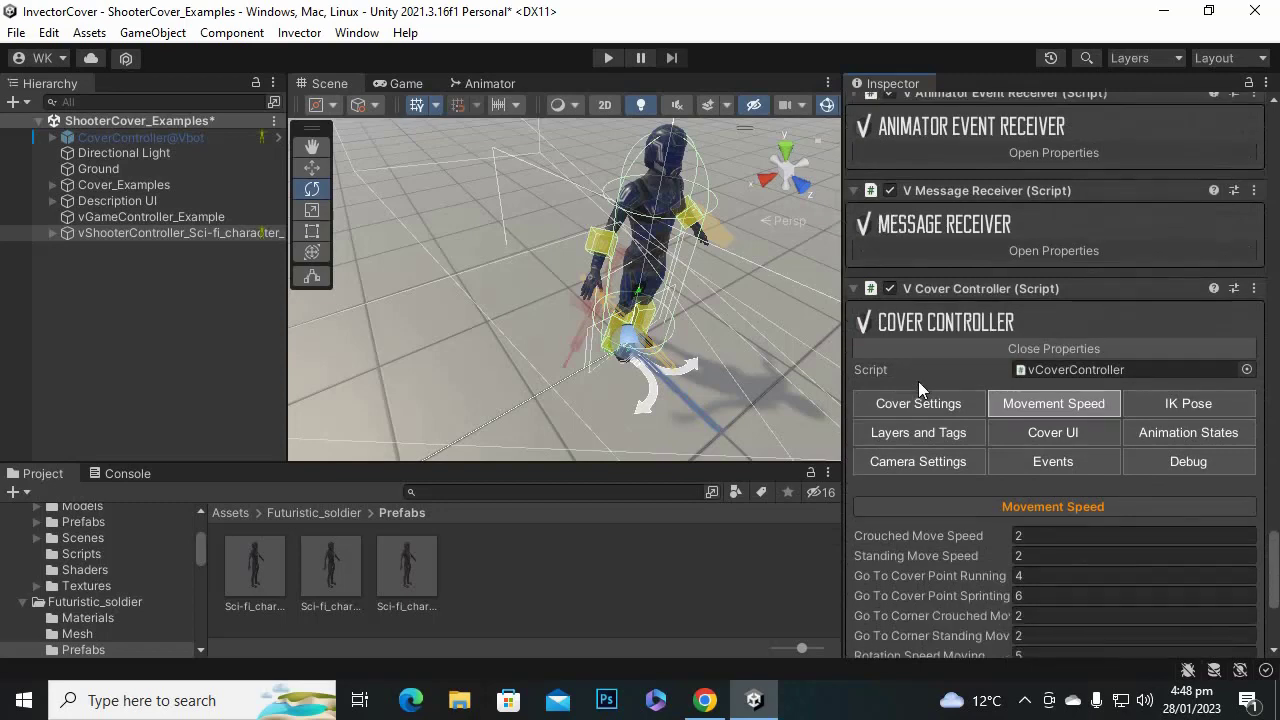
{"action": "scroll", "coordinate": [955, 362], "scroll_direction": "down", "scroll_amount": 3}
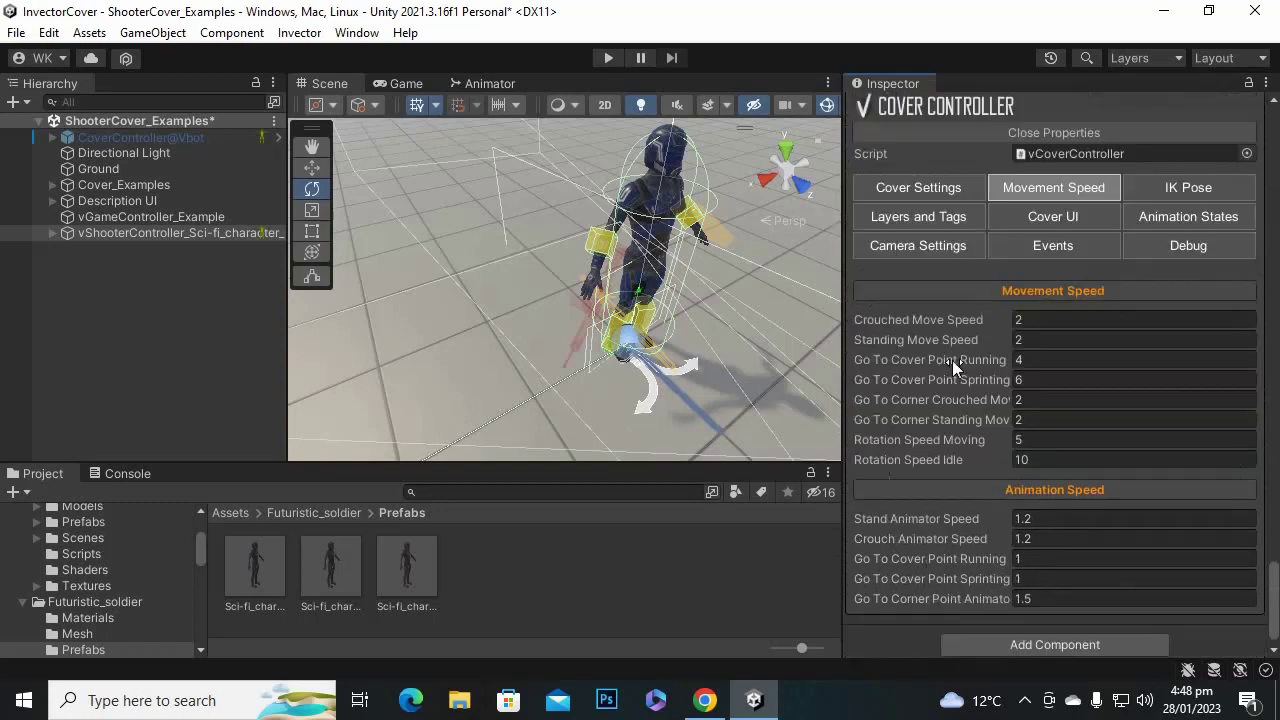
{"action": "scroll", "coordinate": [959, 358], "scroll_direction": "up", "scroll_amount": 2}
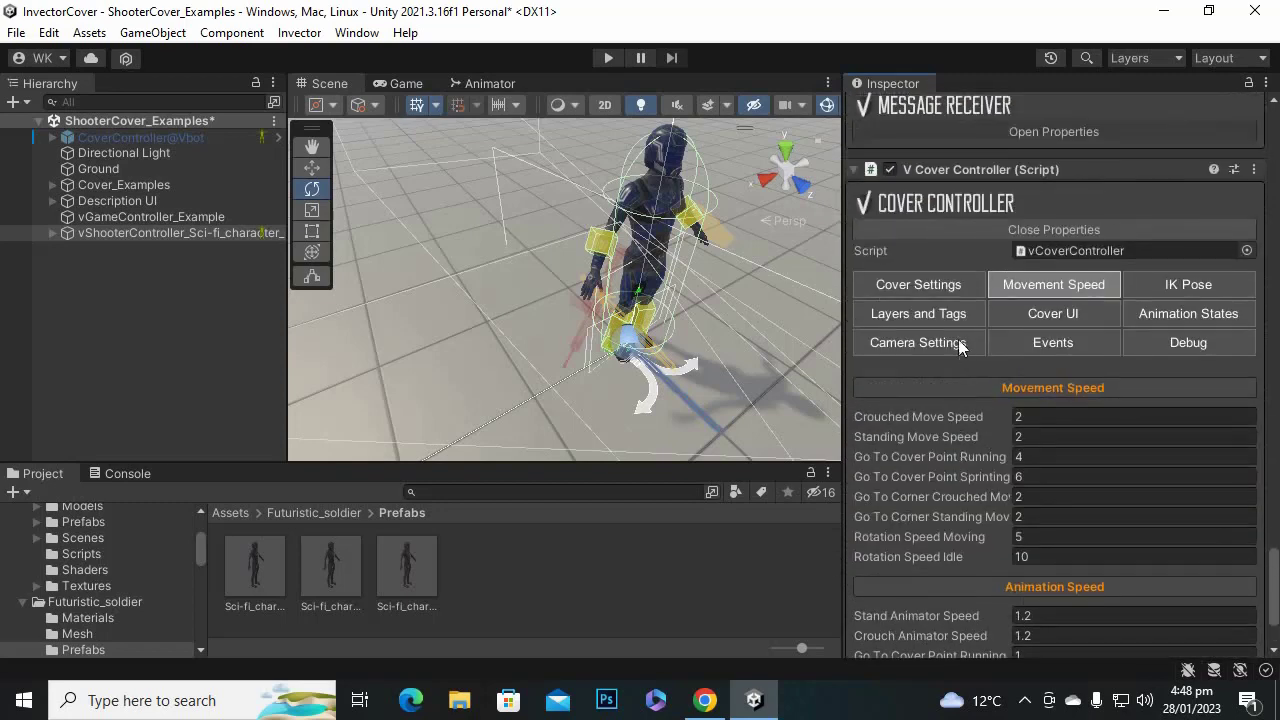
{"action": "left_click", "coordinate": [958, 288]}
{"action": "scroll", "coordinate": [997, 444], "scroll_direction": "down", "scroll_amount": 3}
{"action": "scroll", "coordinate": [998, 443], "scroll_direction": "up", "scroll_amount": 1}
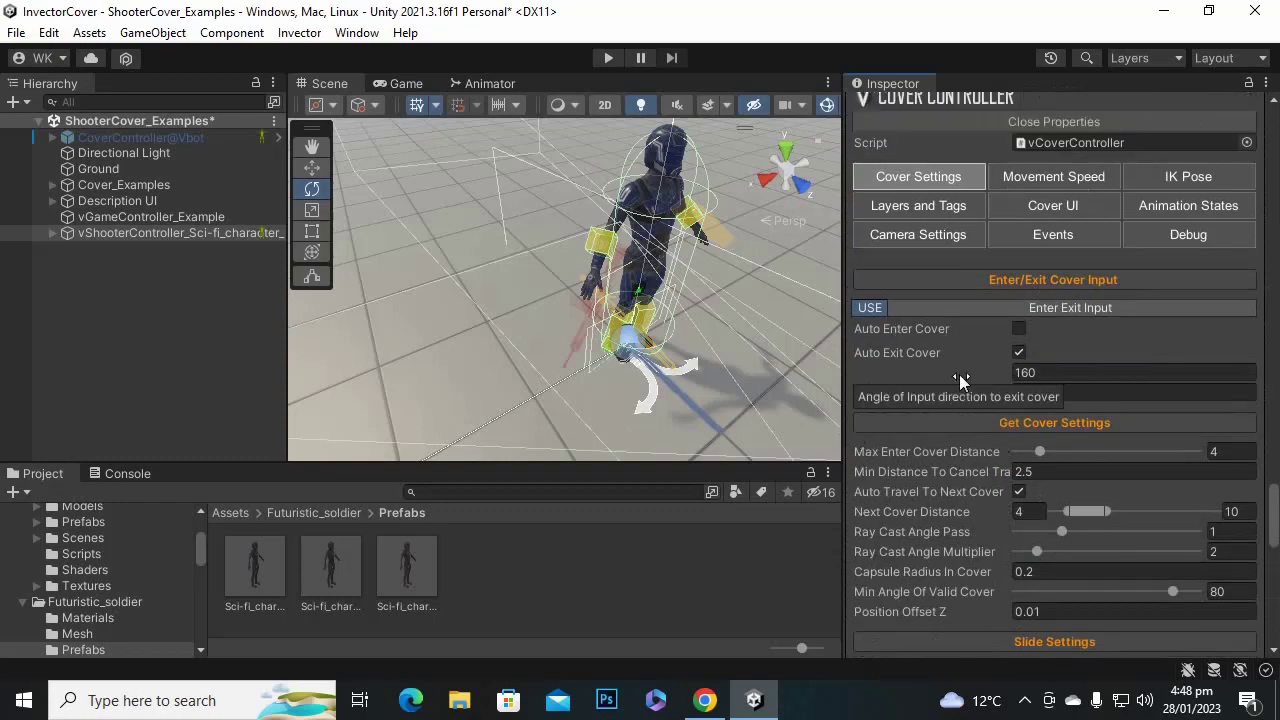
{"action": "scroll", "coordinate": [986, 514], "scroll_direction": "down", "scroll_amount": 15}
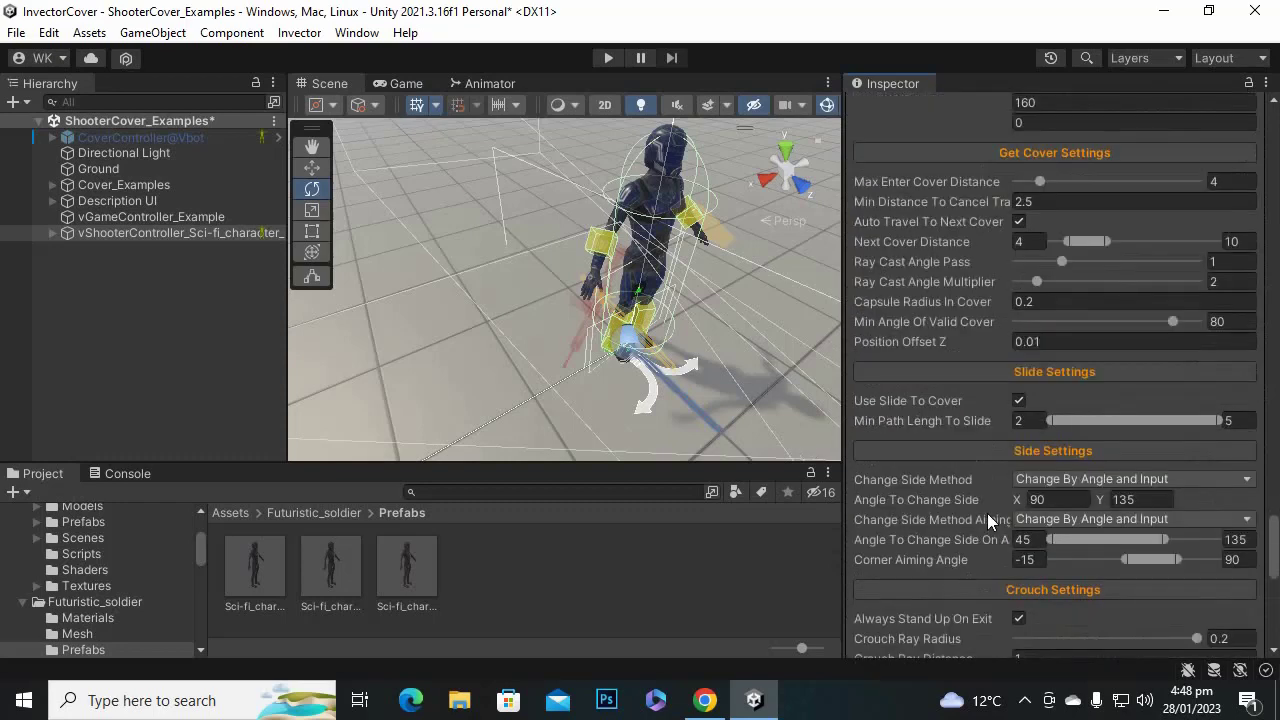
{"action": "scroll", "coordinate": [983, 510], "scroll_direction": "up", "scroll_amount": 15}
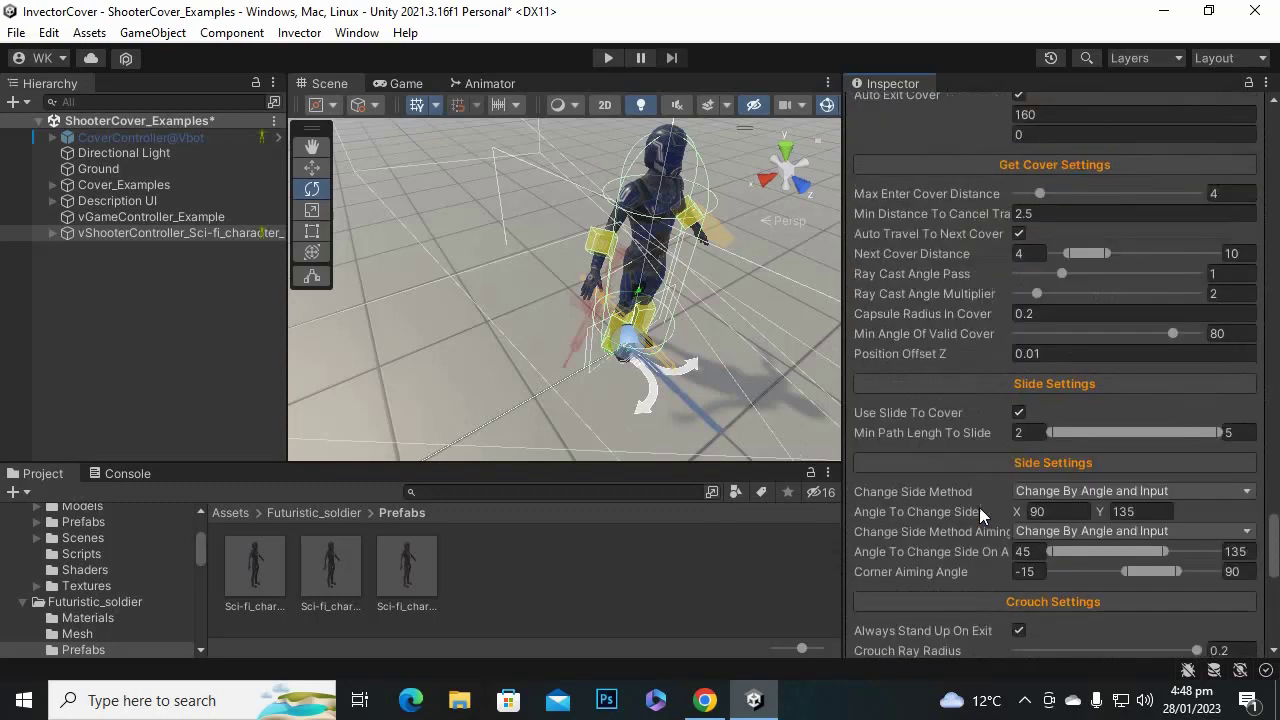
Expand the properties of the shooter controller's Item Manager component.
{"action": "scroll", "coordinate": [982, 510], "scroll_direction": "up", "scroll_amount": 10}
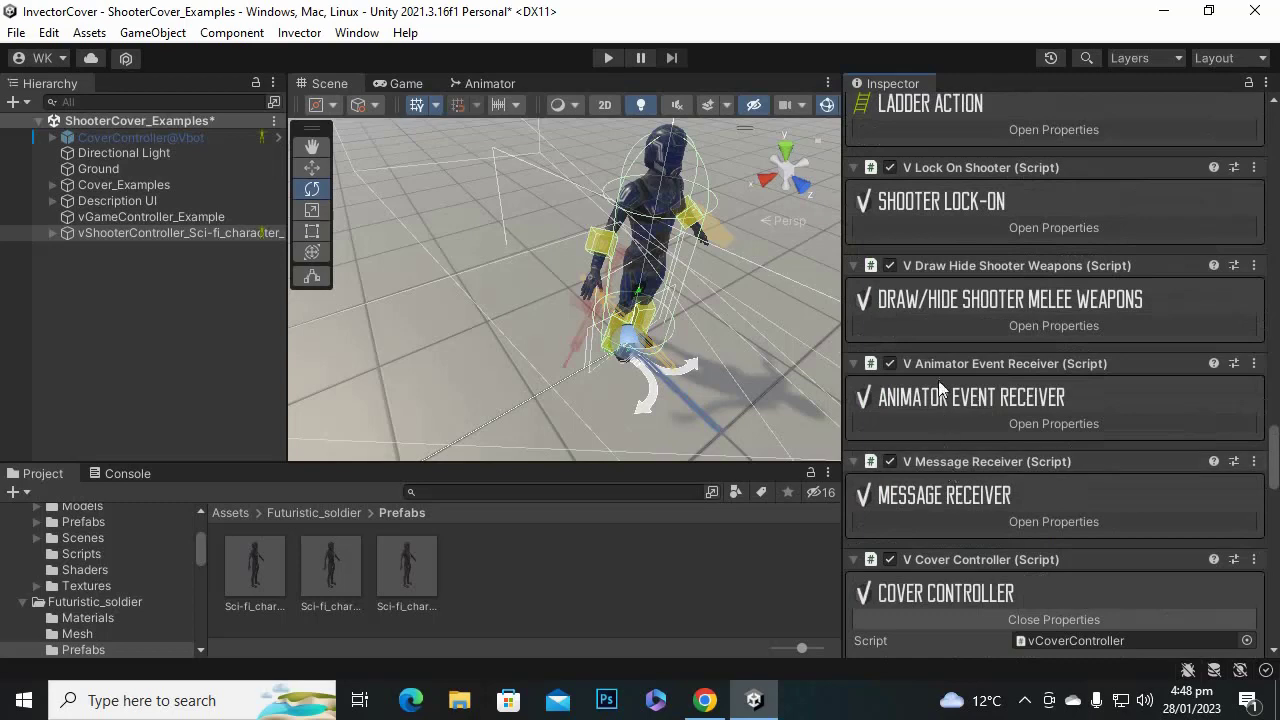
{"action": "scroll", "coordinate": [938, 388], "scroll_direction": "up", "scroll_amount": 8}
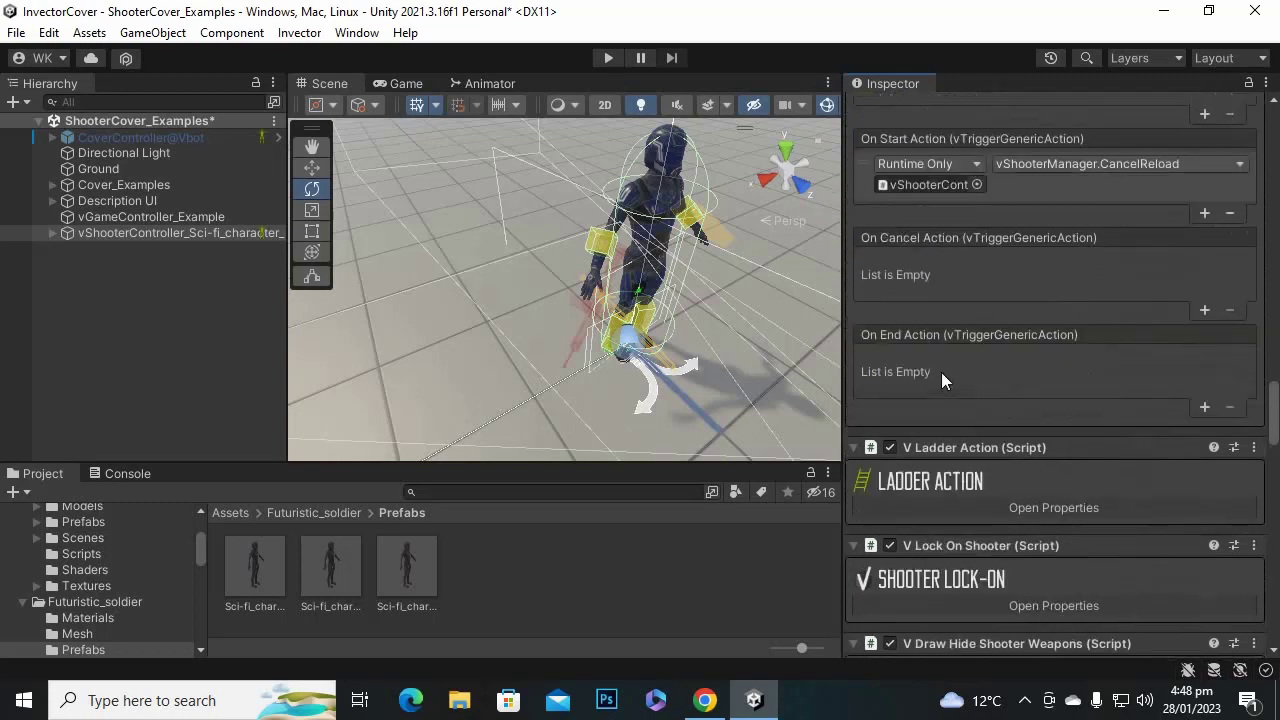
{"action": "scroll", "coordinate": [941, 372], "scroll_direction": "up", "scroll_amount": 15}
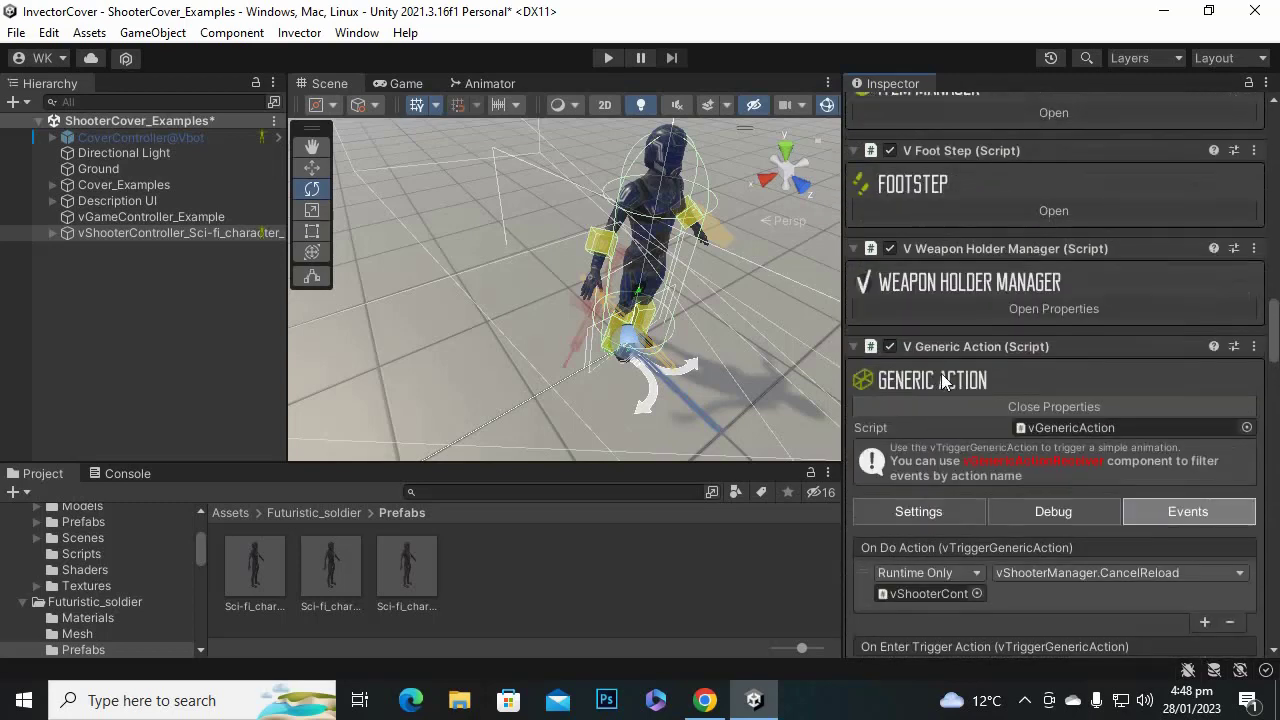
{"action": "scroll", "coordinate": [946, 372], "scroll_direction": "up", "scroll_amount": 3}
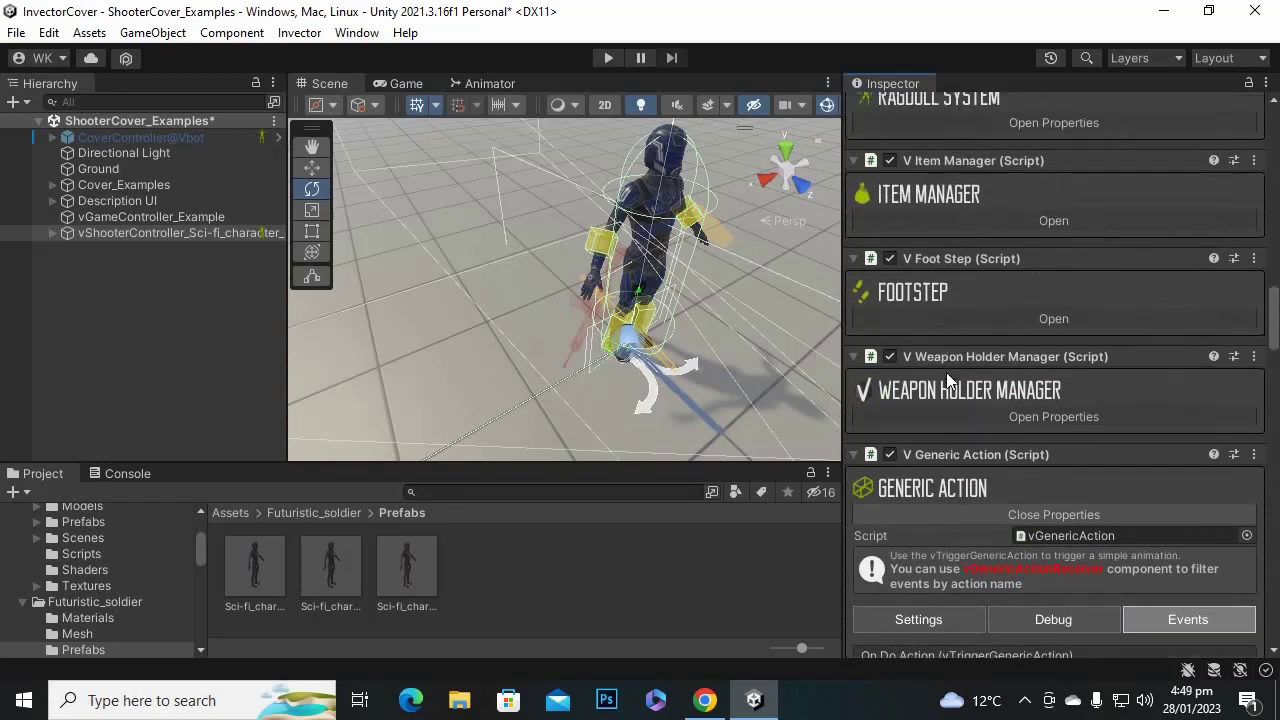
{"action": "scroll", "coordinate": [1015, 410], "scroll_direction": "up", "scroll_amount": 2}
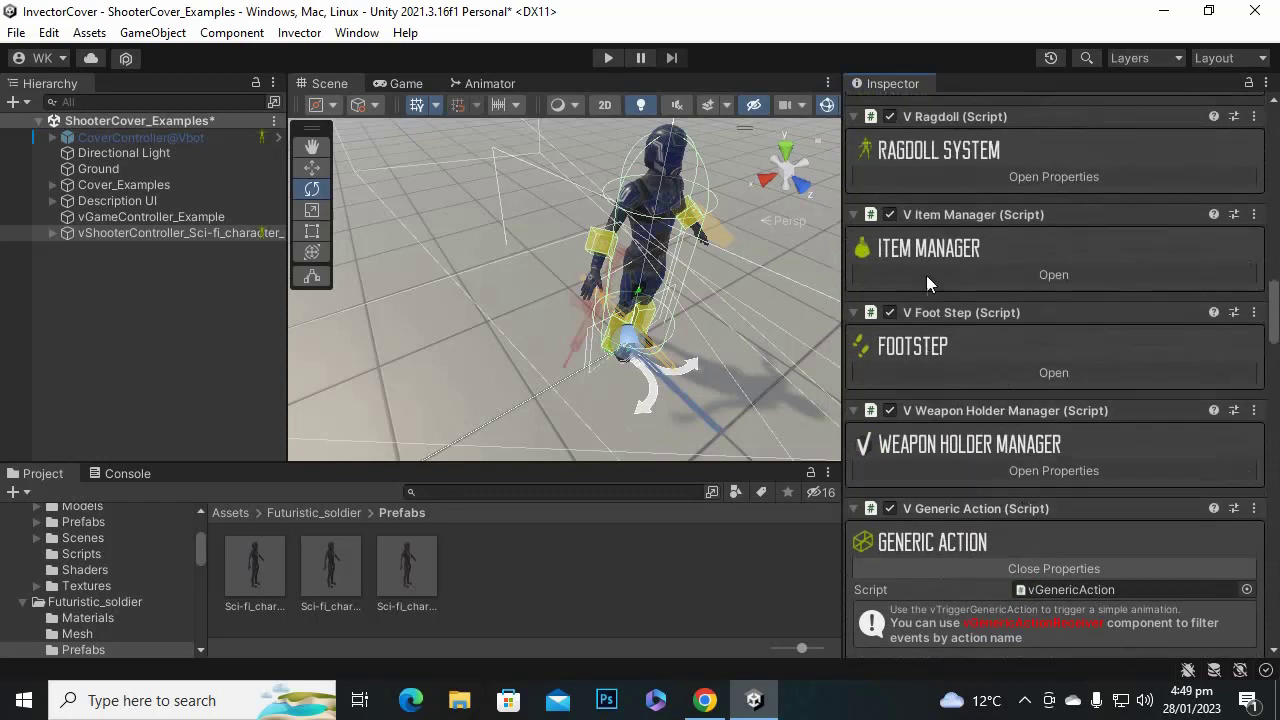
{"action": "left_click", "coordinate": [1045, 275]}
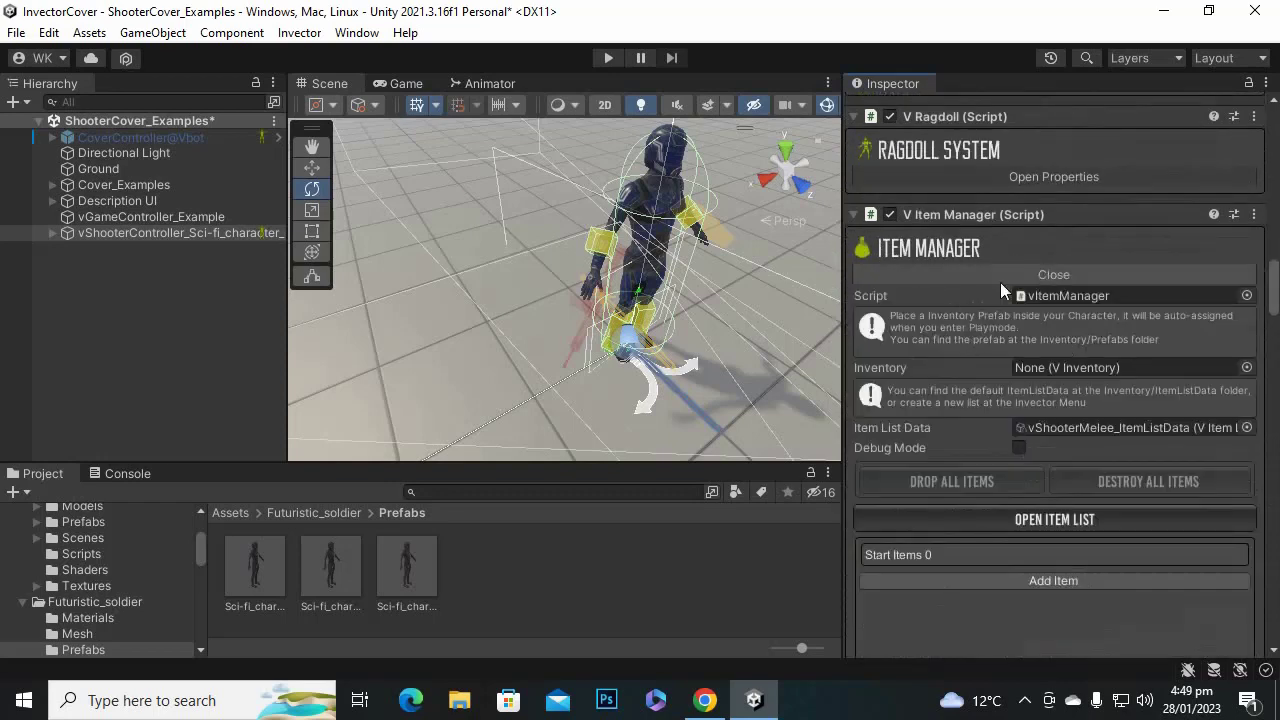
Open the Item Manager's item list, look through its items and close it again.
{"action": "scroll", "coordinate": [961, 396], "scroll_direction": "down", "scroll_amount": 1}
{"action": "scroll", "coordinate": [887, 327], "scroll_direction": "up", "scroll_amount": 1}
{"action": "left_click", "coordinate": [1018, 519]}
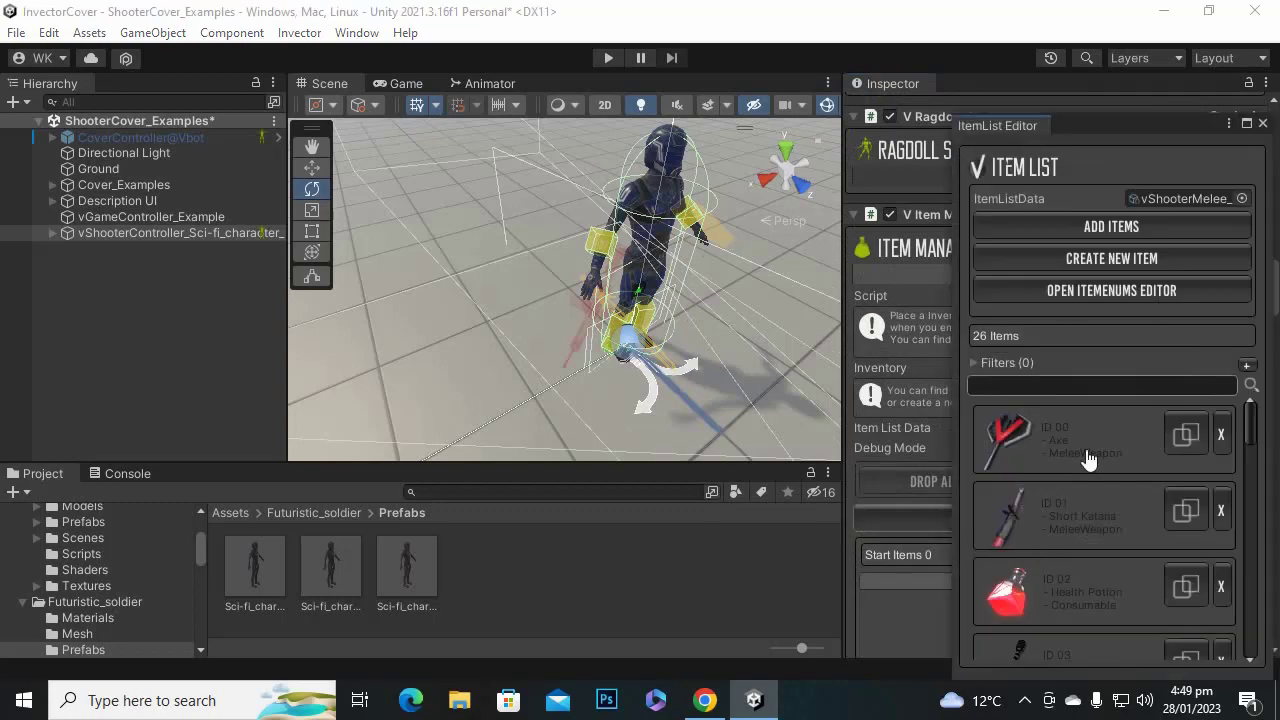
{"action": "scroll", "coordinate": [1070, 447], "scroll_direction": "down", "scroll_amount": 2}
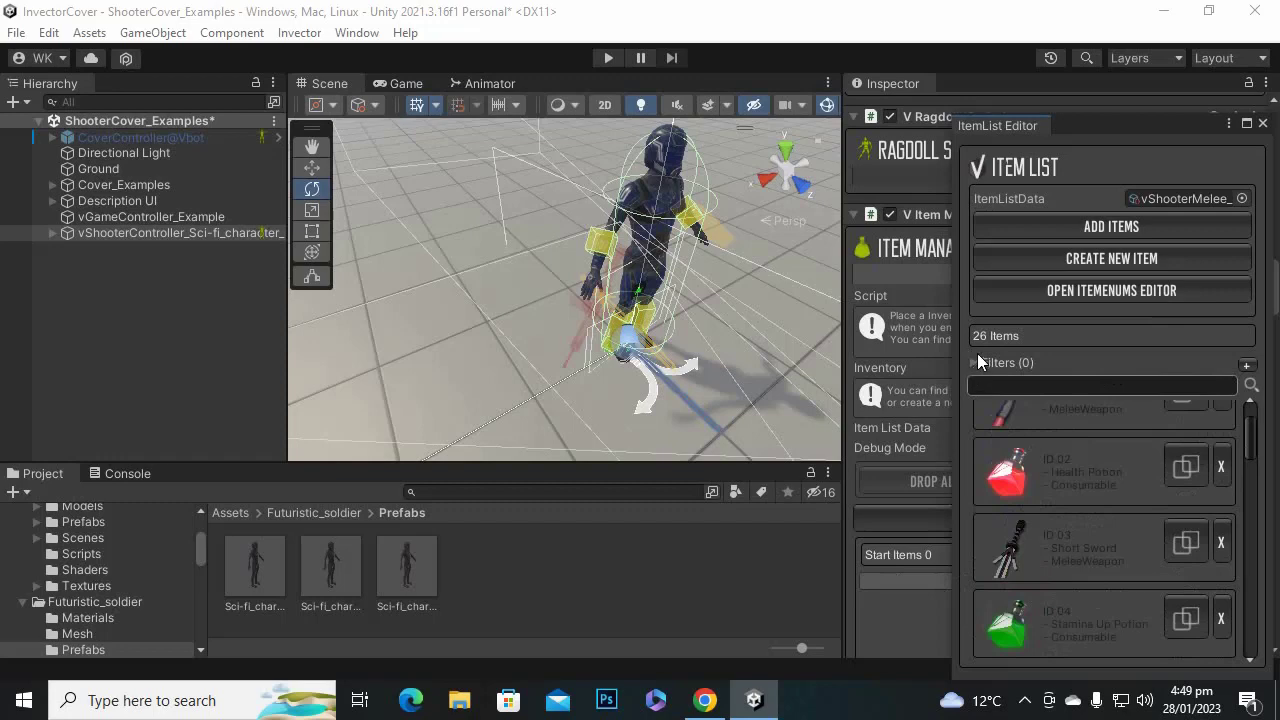
{"action": "left_click", "coordinate": [1262, 123]}
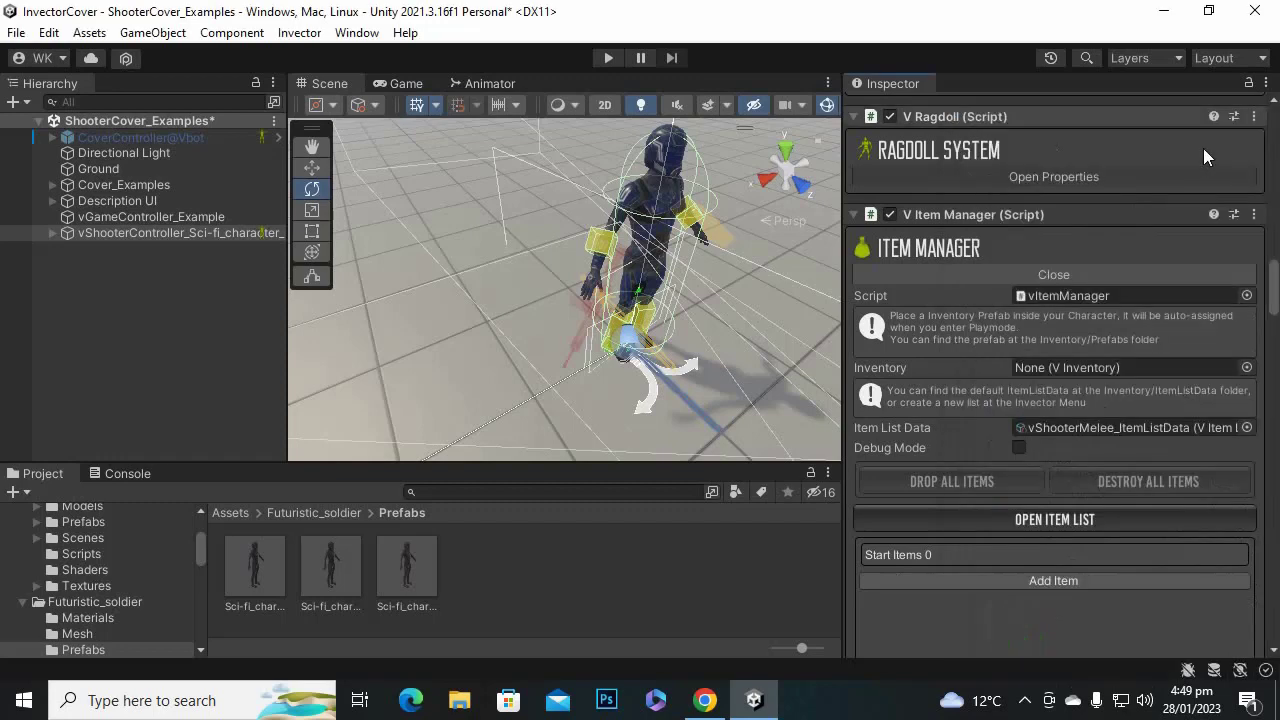
Add the Handgun (ID 10) to the Item Manager's start items.
{"action": "scroll", "coordinate": [992, 330], "scroll_direction": "down", "scroll_amount": 1}
{"action": "left_click", "coordinate": [1065, 530]}
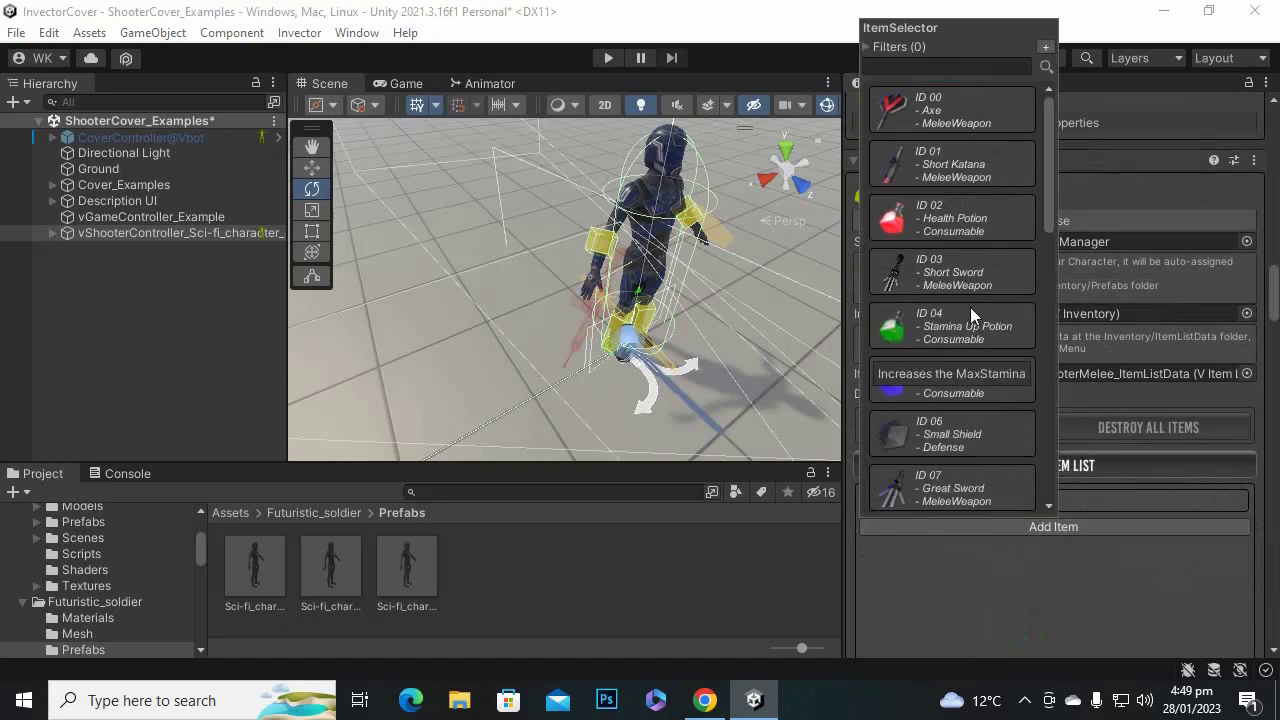
{"action": "scroll", "coordinate": [970, 307], "scroll_direction": "down", "scroll_amount": 5}
{"action": "left_click", "coordinate": [952, 359]}
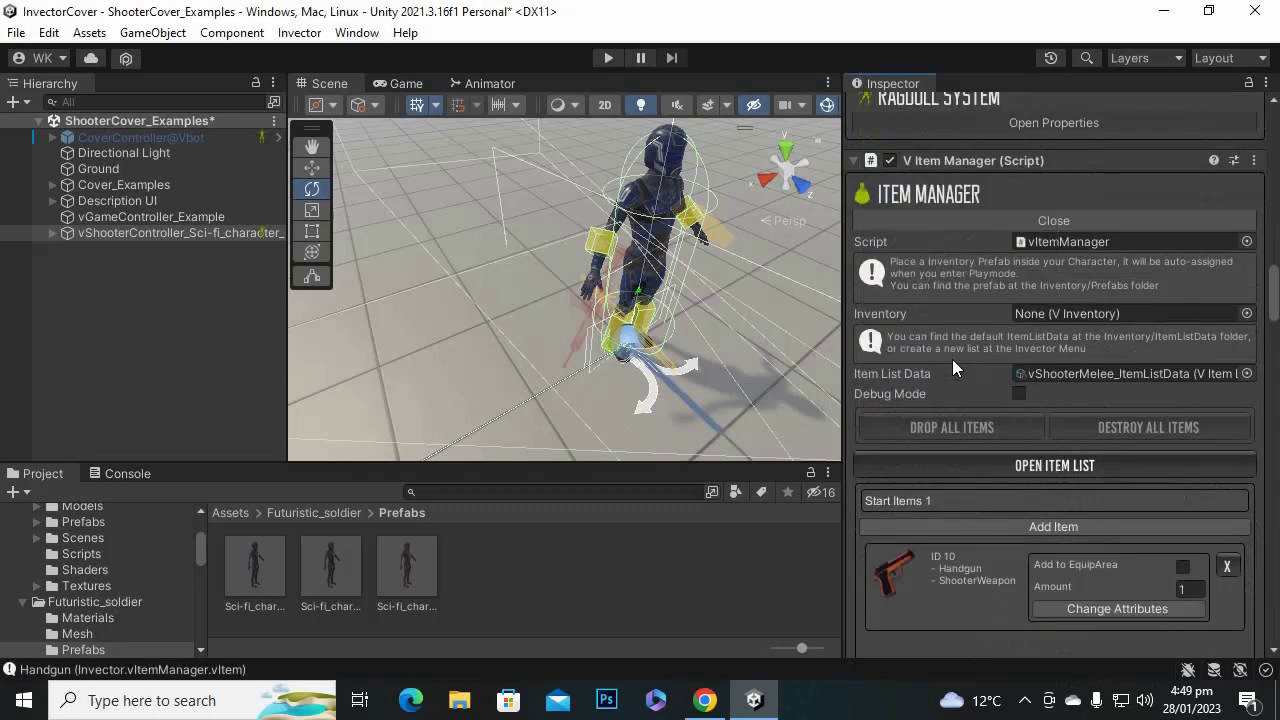
Switch the Handgun's Add to EquipArea option on and off, and inspect its Damage and AmmoCount attributes.
{"action": "scroll", "coordinate": [1090, 500], "scroll_direction": "down", "scroll_amount": 3}
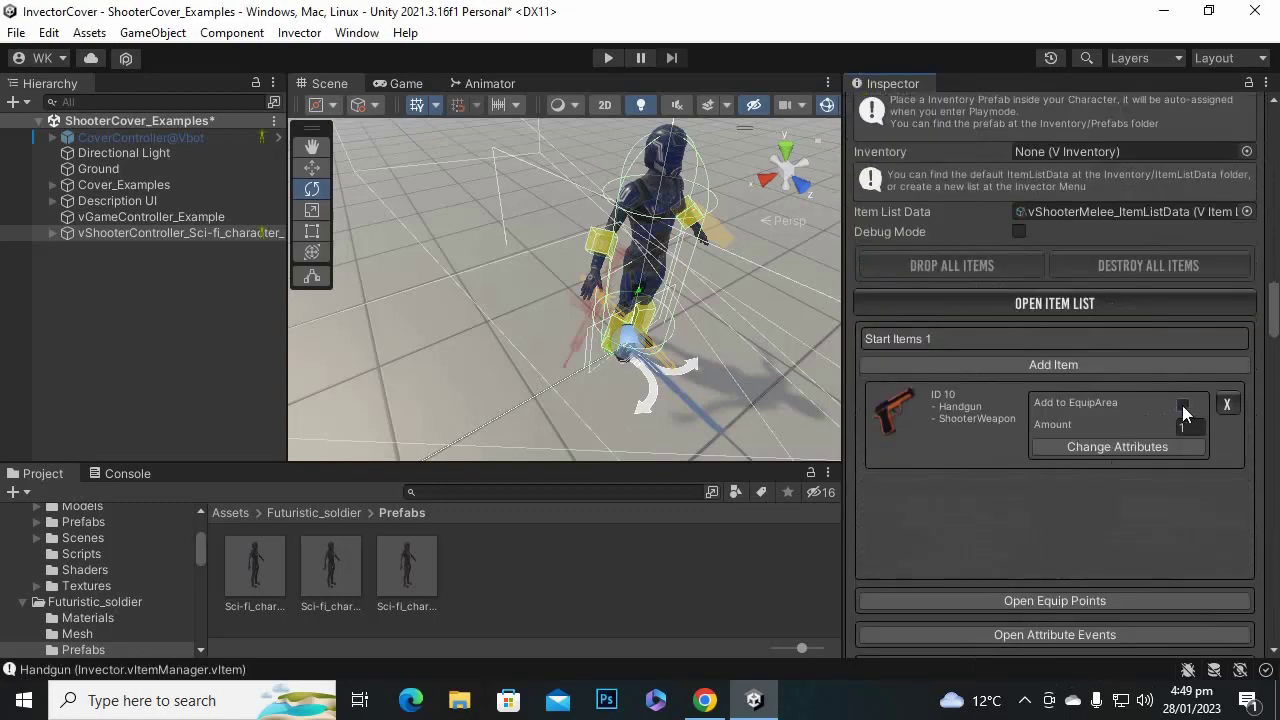
{"action": "left_click", "coordinate": [1182, 405]}
{"action": "left_click", "coordinate": [1182, 406]}
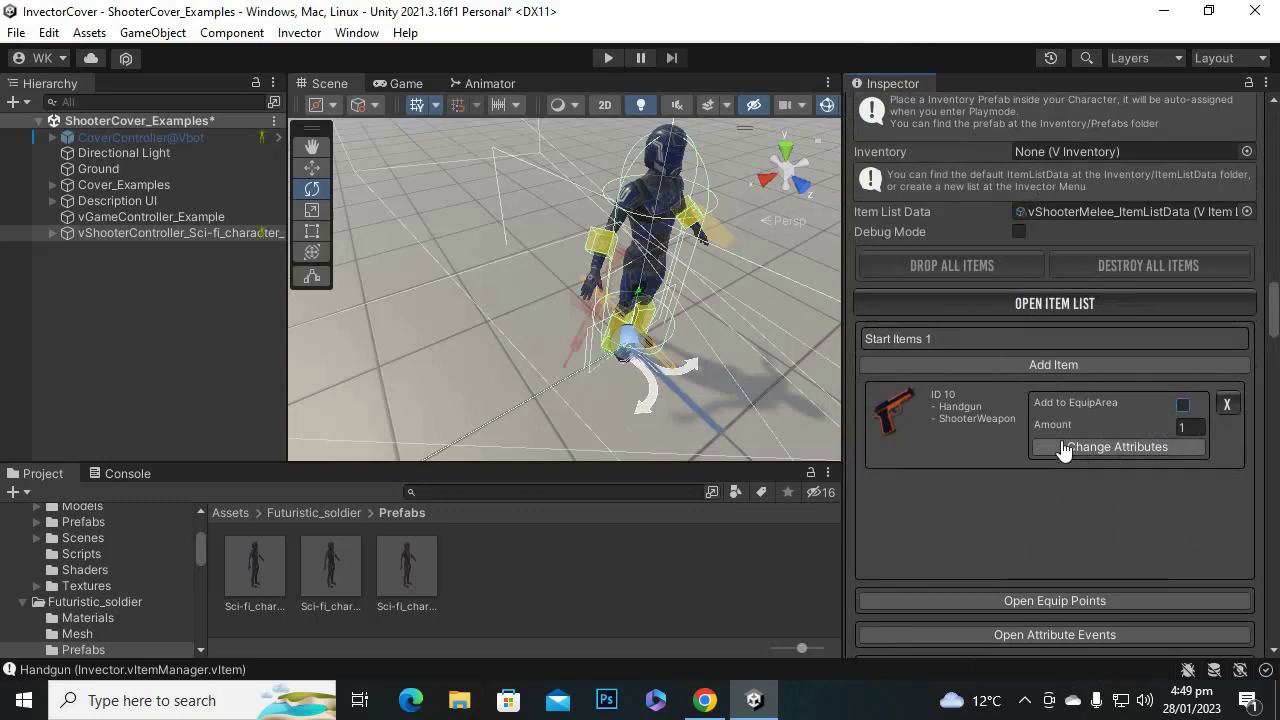
{"action": "left_click", "coordinate": [1066, 447]}
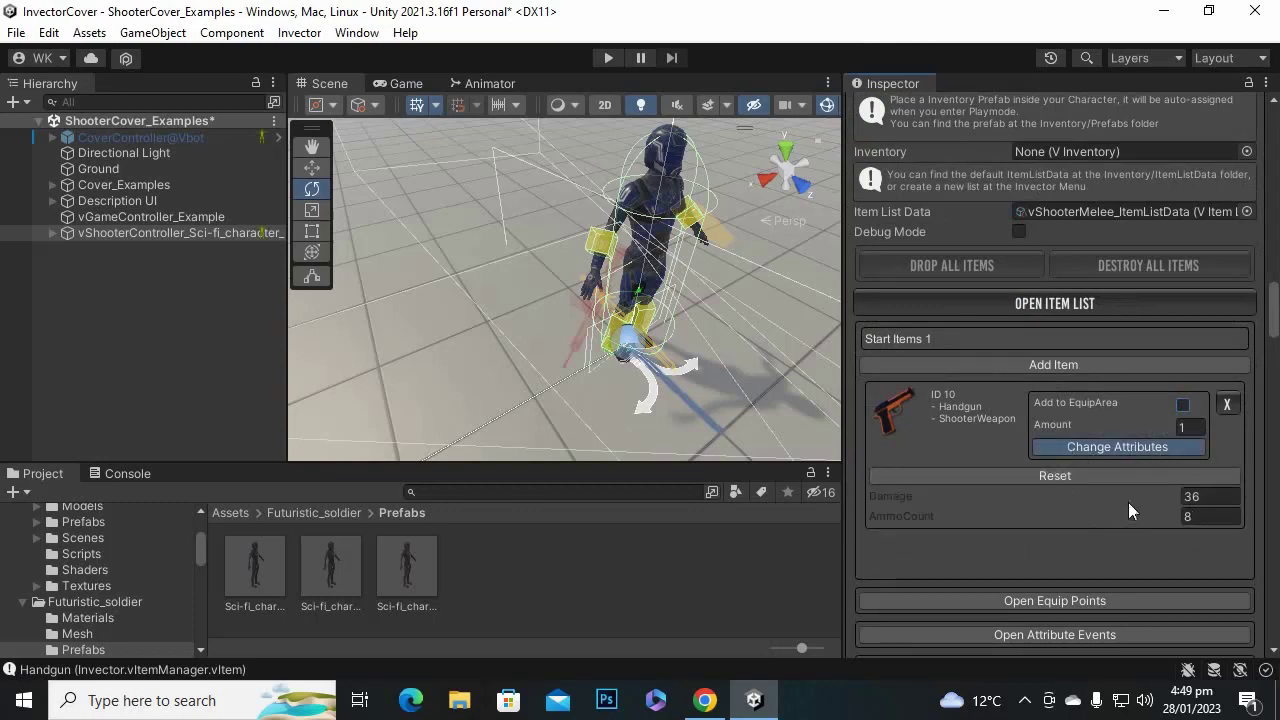
{"action": "left_click", "coordinate": [1130, 448]}
Add the Assault Rifle (ID 11) to the Item Manager's start items.
{"action": "left_click", "coordinate": [1020, 362]}
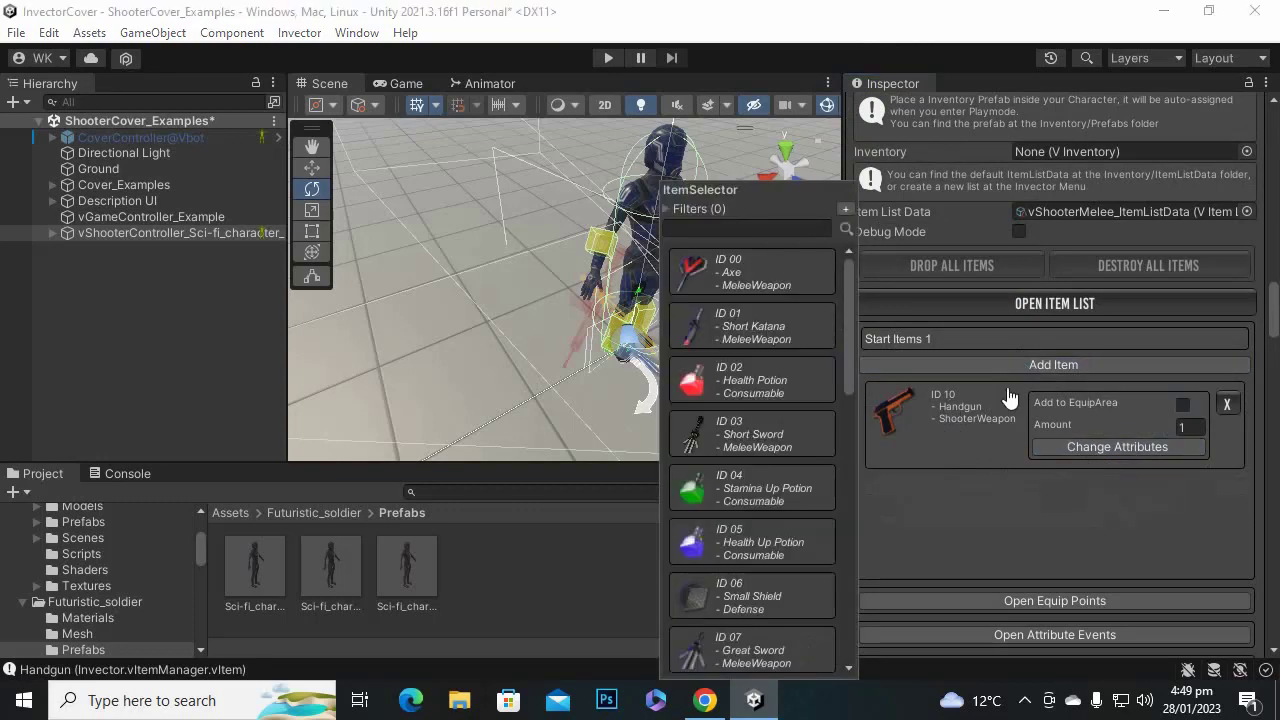
{"action": "scroll", "coordinate": [818, 457], "scroll_direction": "down", "scroll_amount": 5}
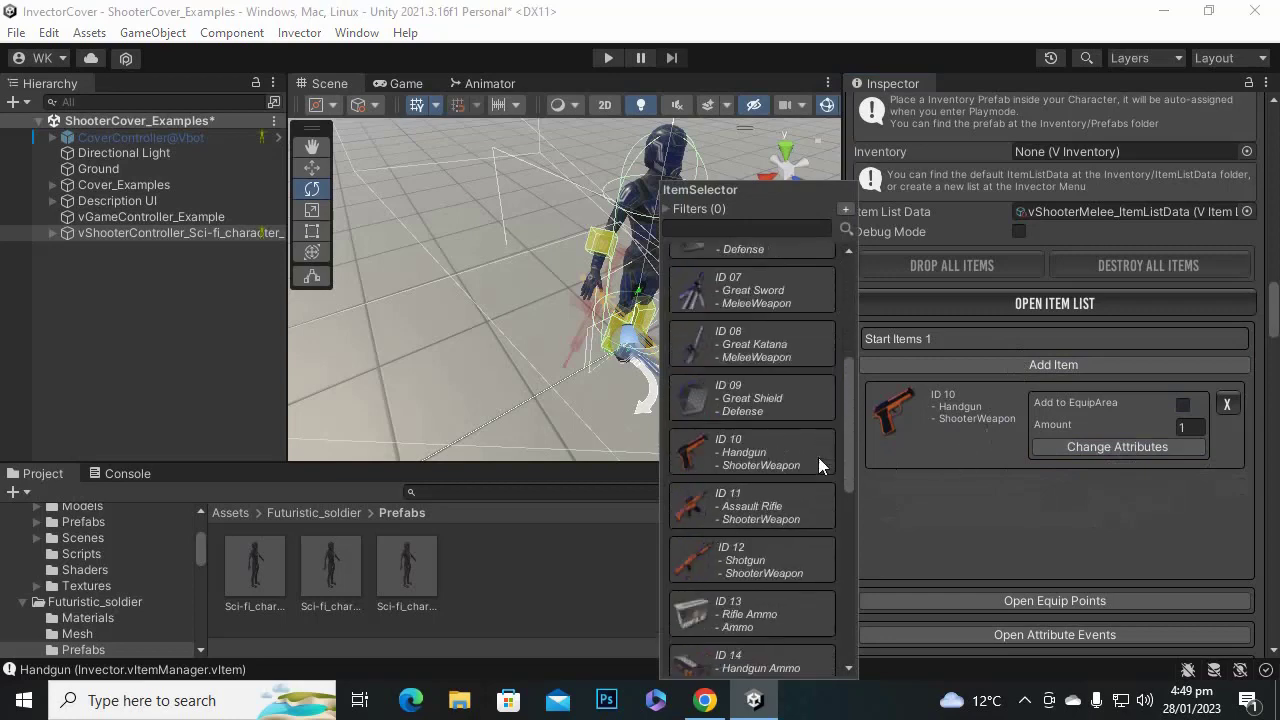
{"action": "left_click", "coordinate": [753, 518]}
{"action": "scroll", "coordinate": [1133, 467], "scroll_direction": "down", "scroll_amount": 4}
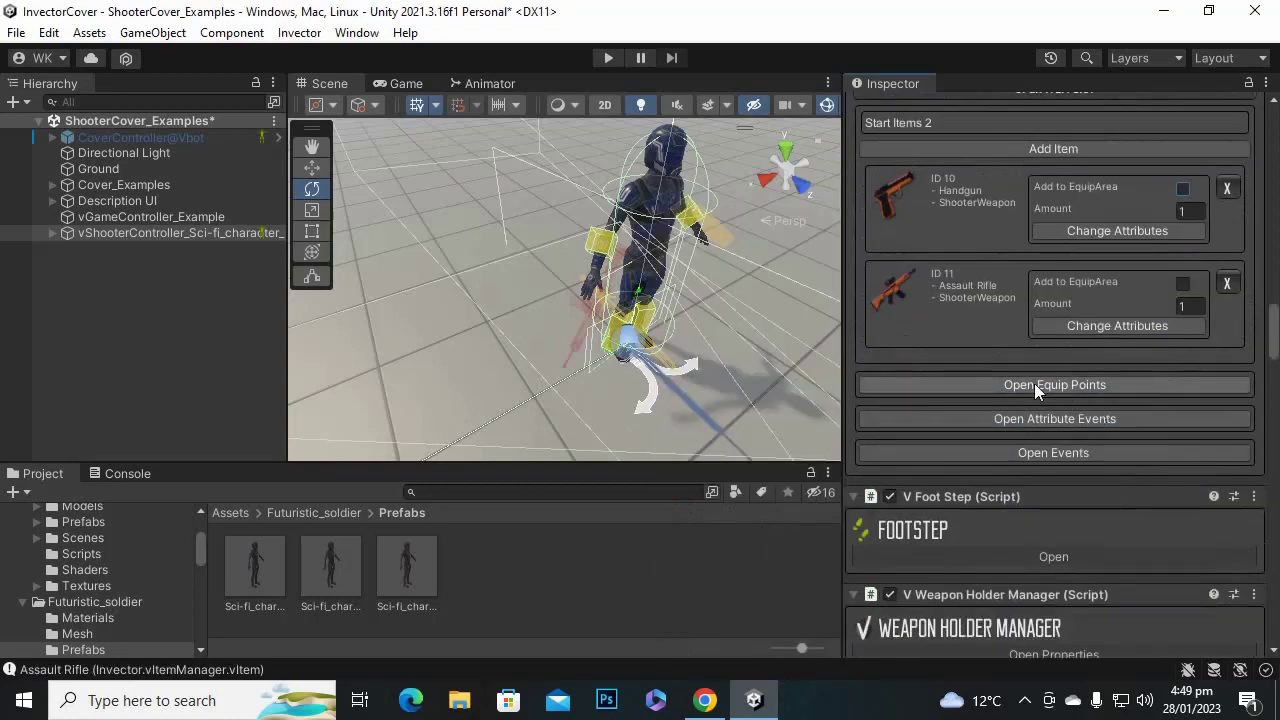
{"action": "scroll", "coordinate": [1058, 400], "scroll_direction": "up", "scroll_amount": 3}
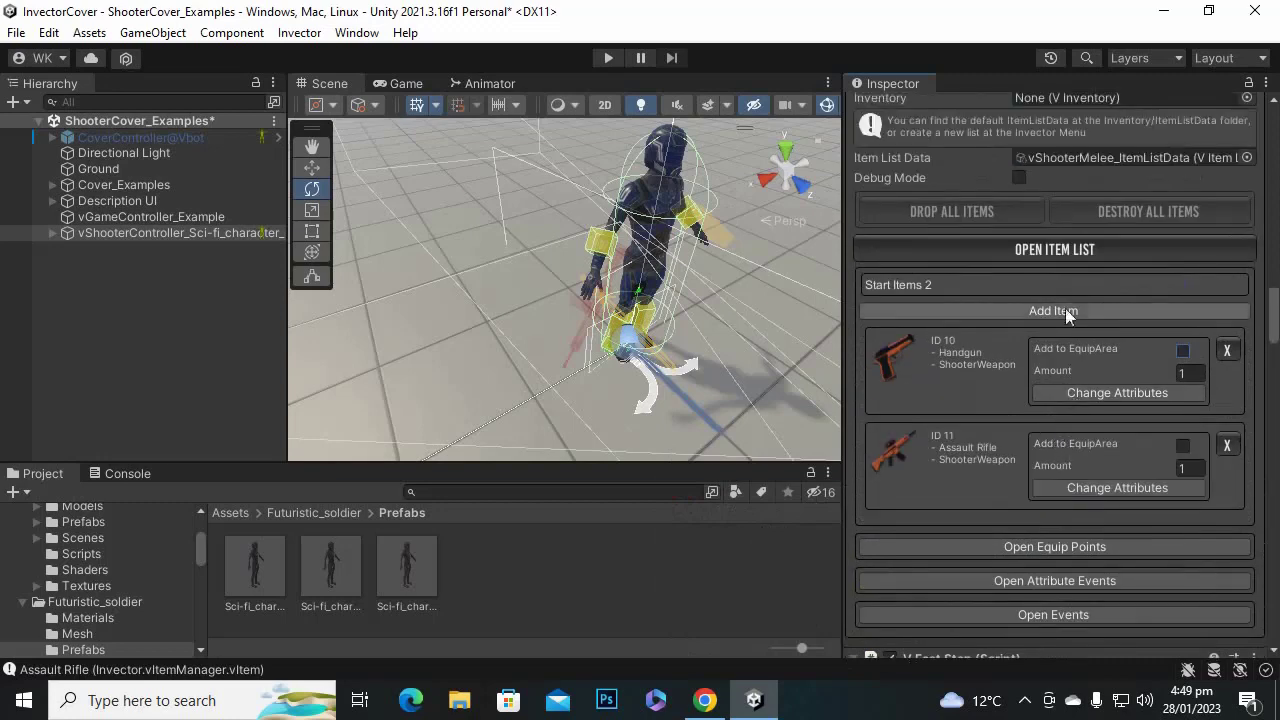
Add the RPG (ID 16) to the Item Manager's start items.
{"action": "left_click", "coordinate": [1047, 309]}
{"action": "scroll", "coordinate": [794, 447], "scroll_direction": "down", "scroll_amount": 8}
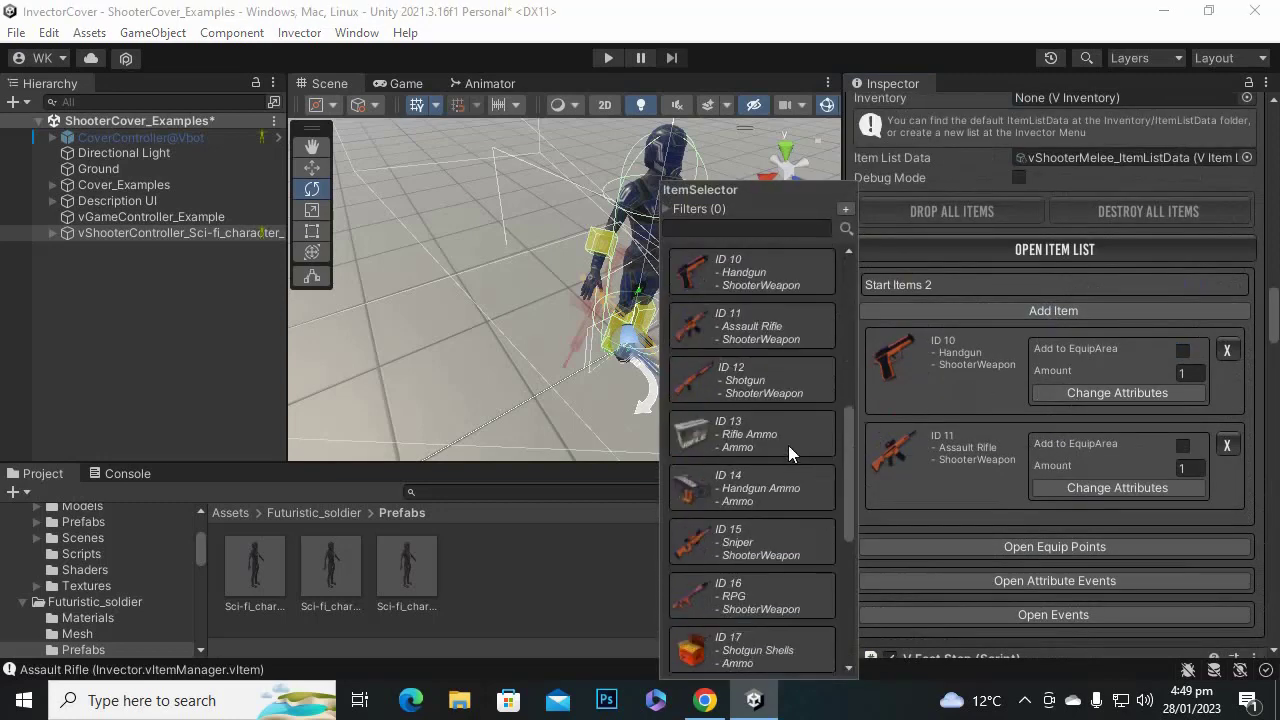
{"action": "scroll", "coordinate": [750, 584], "scroll_direction": "down", "scroll_amount": 1}
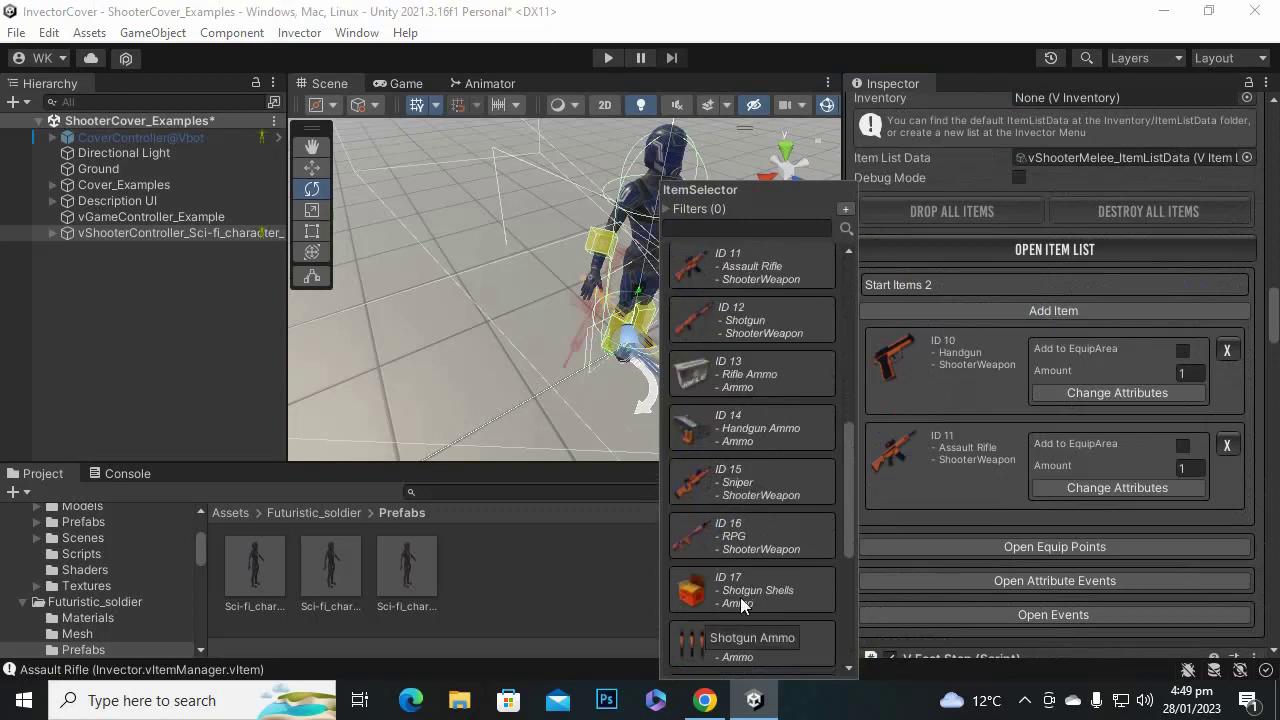
{"action": "left_click", "coordinate": [765, 541]}
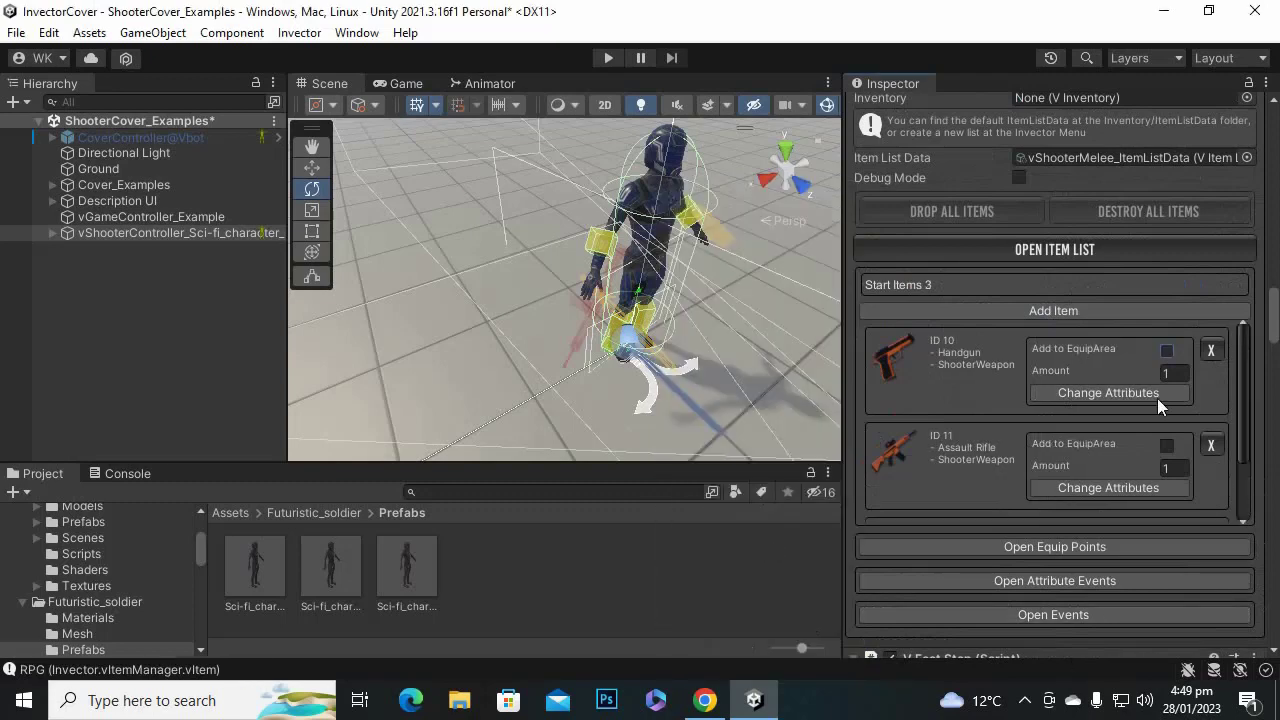
{"action": "scroll", "coordinate": [1157, 400], "scroll_direction": "down", "scroll_amount": 2}
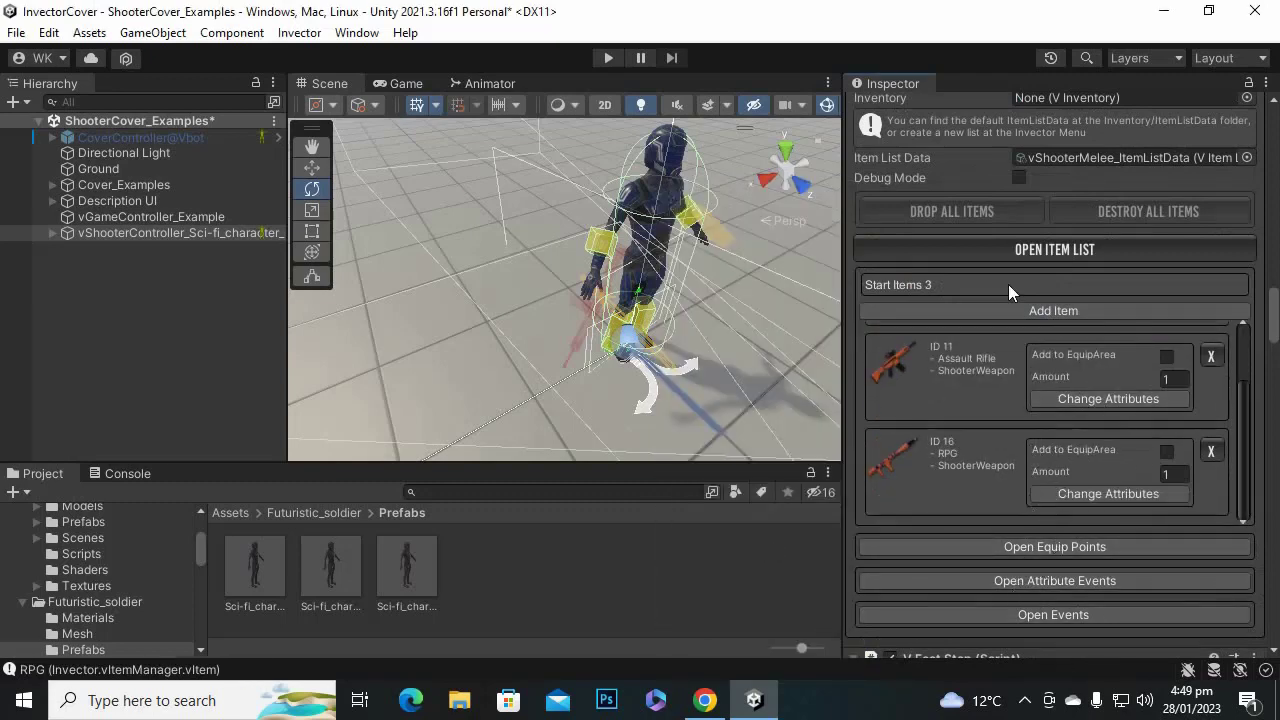
Add the Sniper (ID 15) to the Item Manager's start items.
{"action": "left_click", "coordinate": [1038, 312]}
{"action": "scroll", "coordinate": [715, 540], "scroll_direction": "down", "scroll_amount": 13}
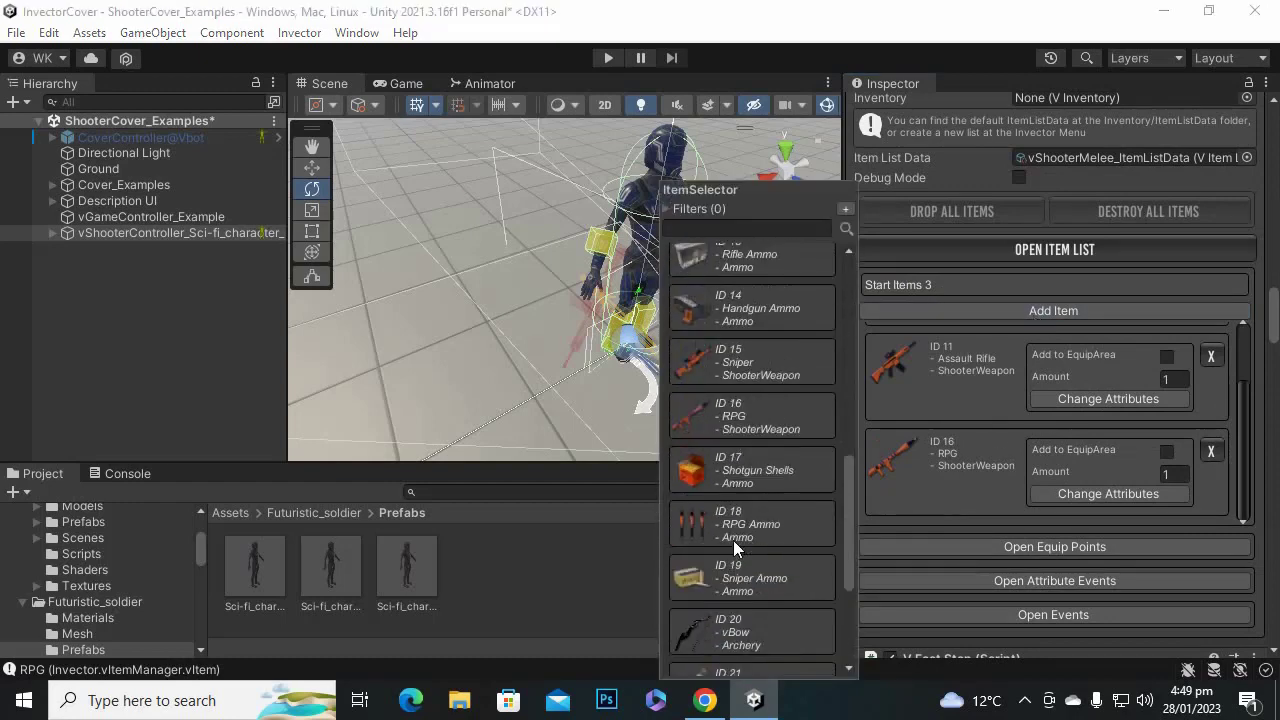
{"action": "scroll", "coordinate": [731, 599], "scroll_direction": "down", "scroll_amount": 2}
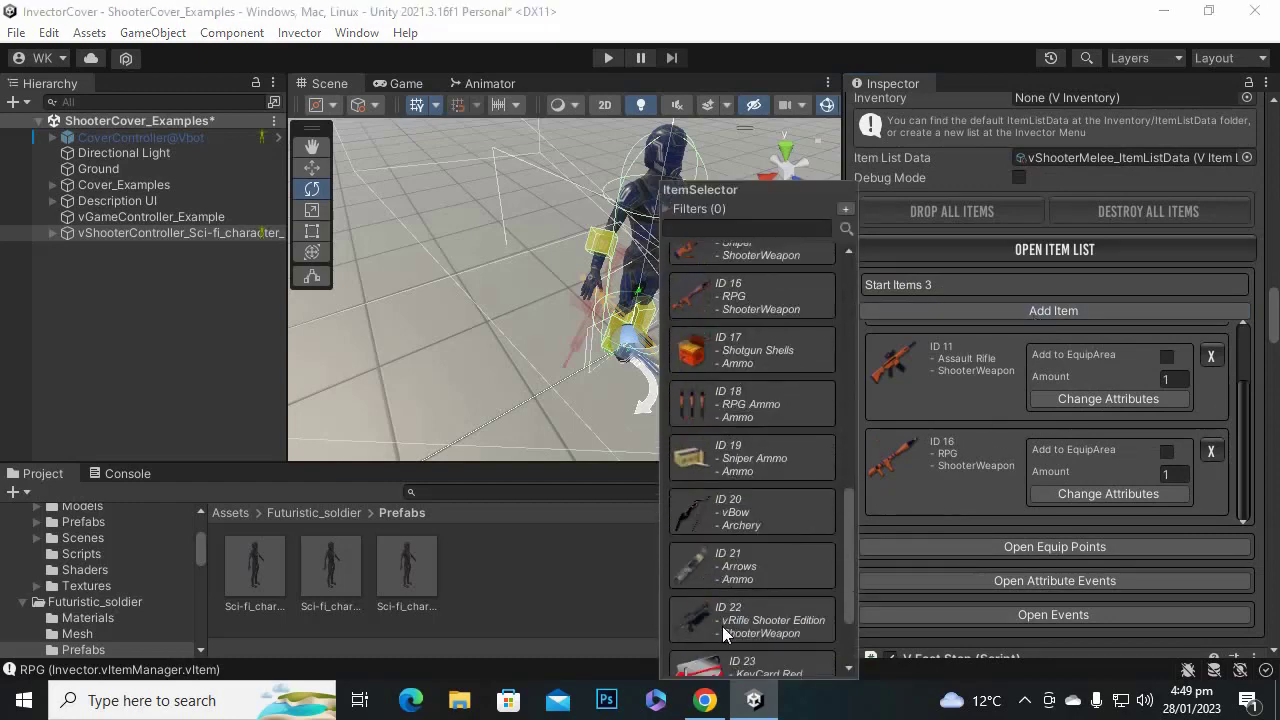
{"action": "scroll", "coordinate": [817, 549], "scroll_direction": "down", "scroll_amount": 2}
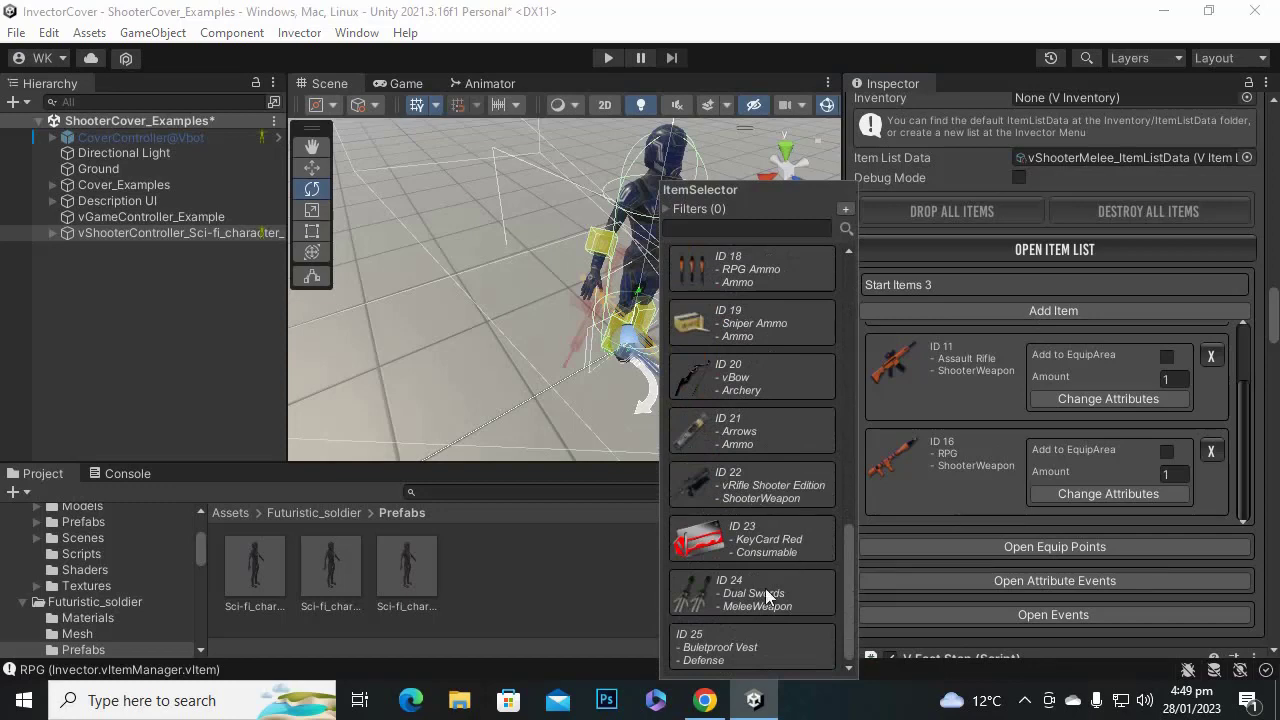
{"action": "scroll", "coordinate": [761, 591], "scroll_direction": "up", "scroll_amount": 7}
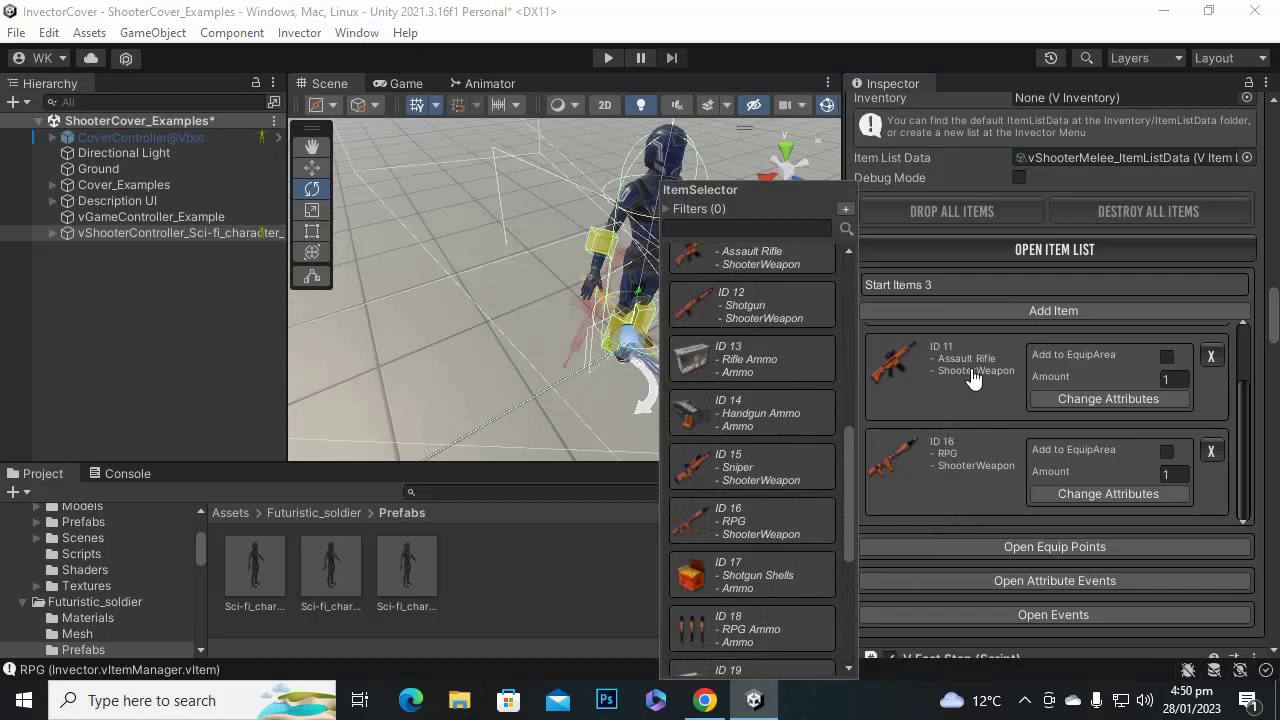
{"action": "left_click", "coordinate": [740, 460]}
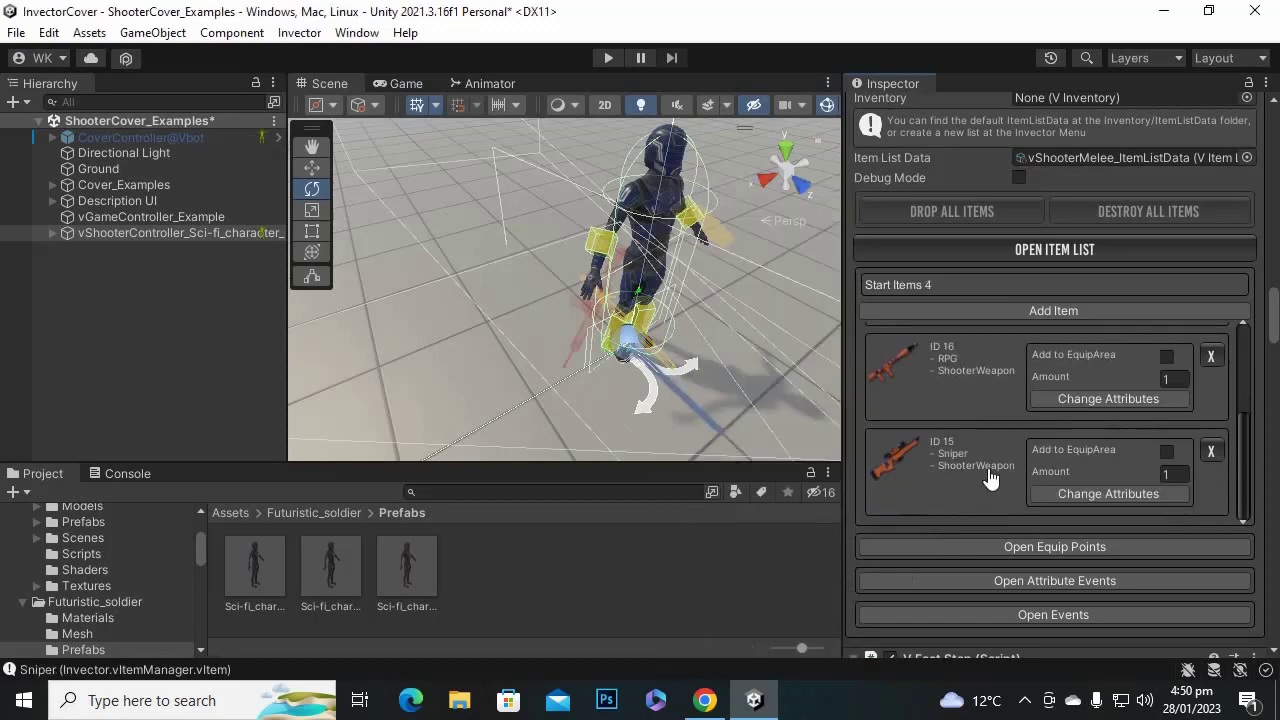
{"action": "scroll", "coordinate": [977, 486], "scroll_direction": "up", "scroll_amount": 3}
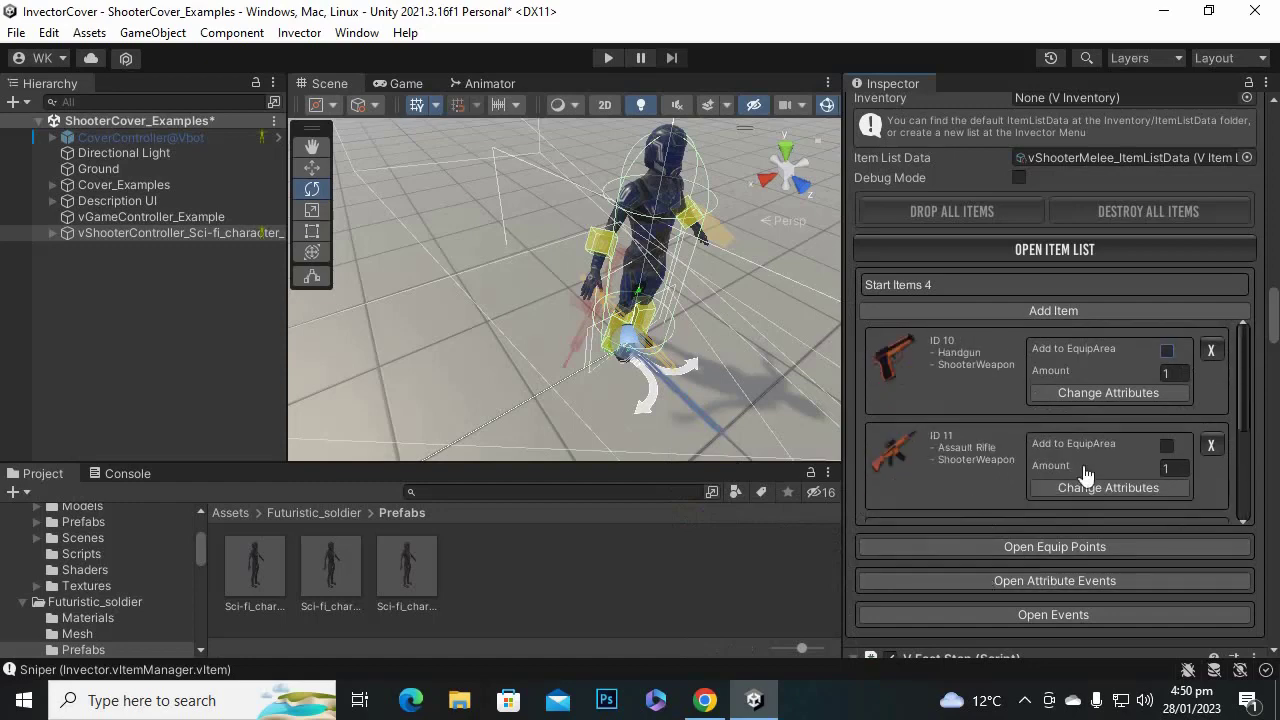
Run the scene in play mode and equip the Handgun in the first weapon slot of the in-game inventory.
{"action": "left_click", "coordinate": [608, 57]}
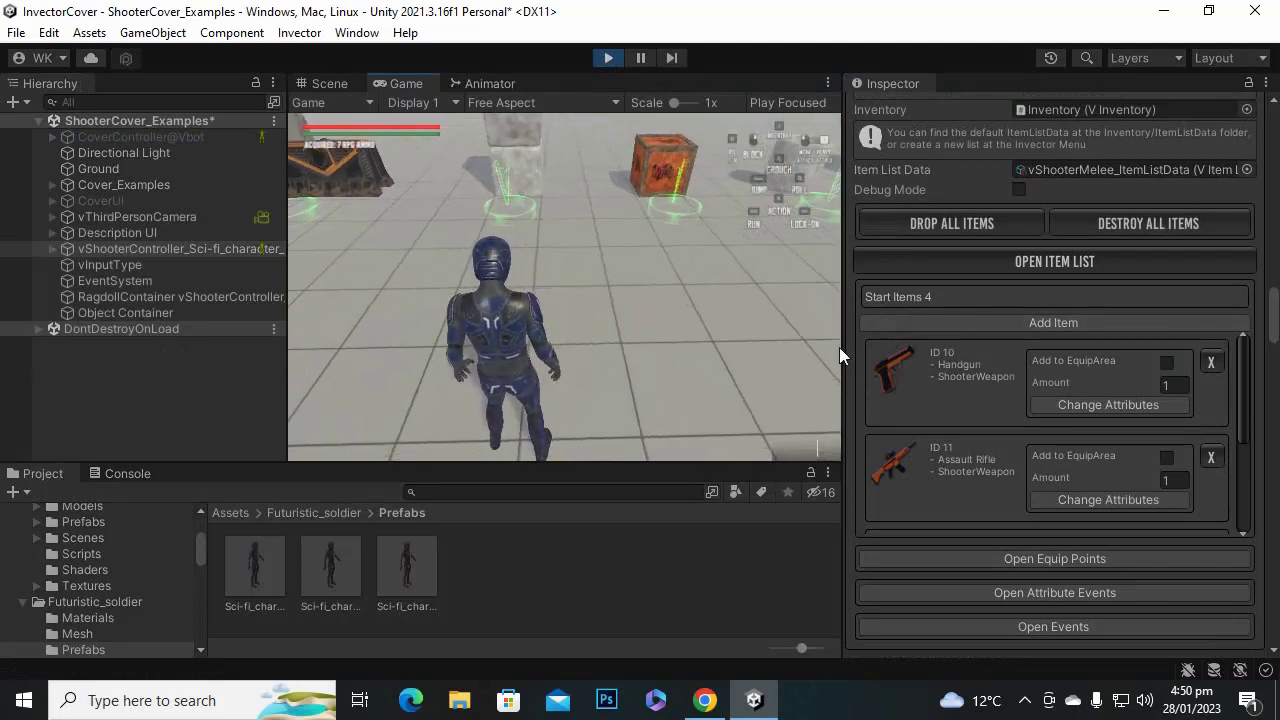
{"action": "left_click_drag", "start_coordinate": [843, 344], "coordinate": [908, 343]}
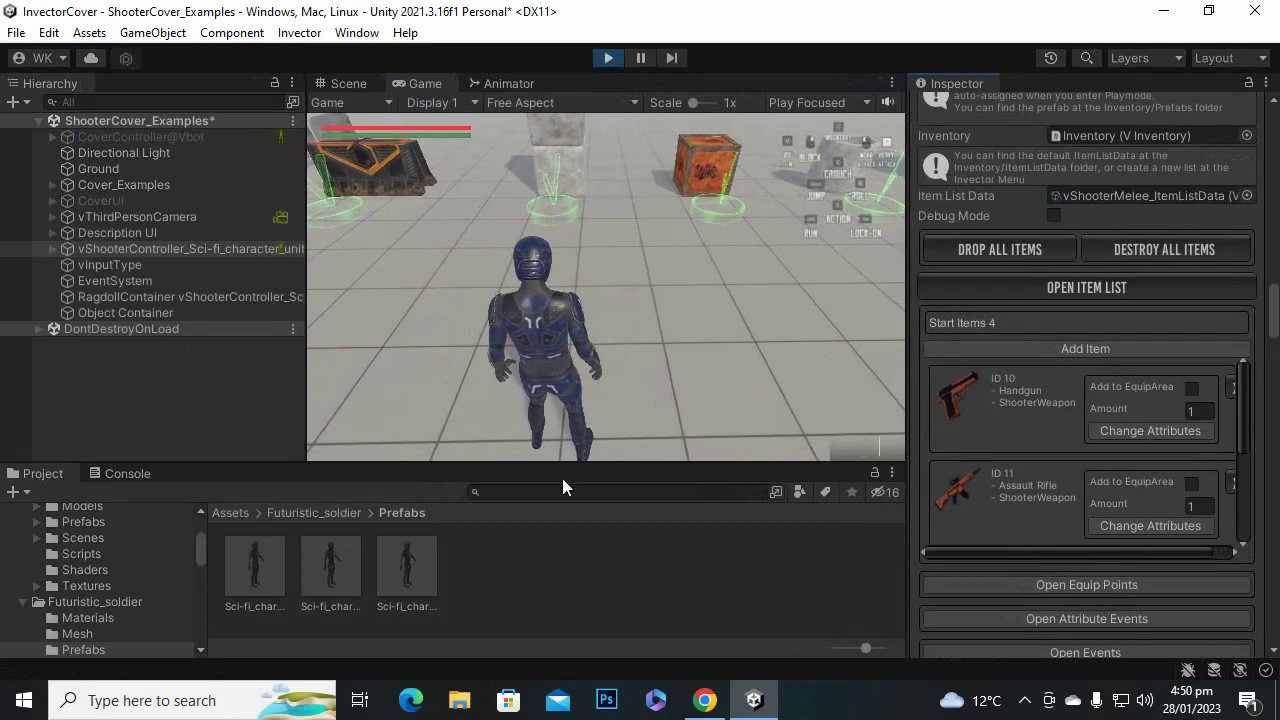
{"action": "left_click", "coordinate": [575, 341]}
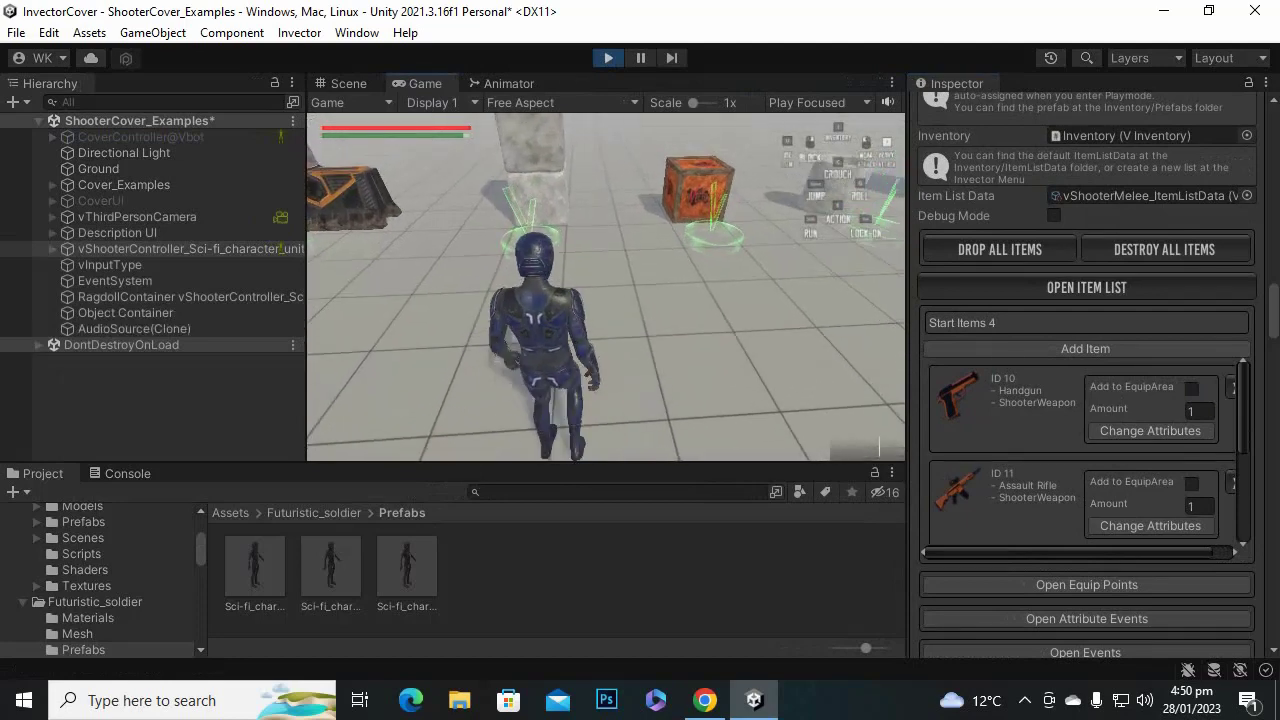
{"action": "key", "text": "i"}
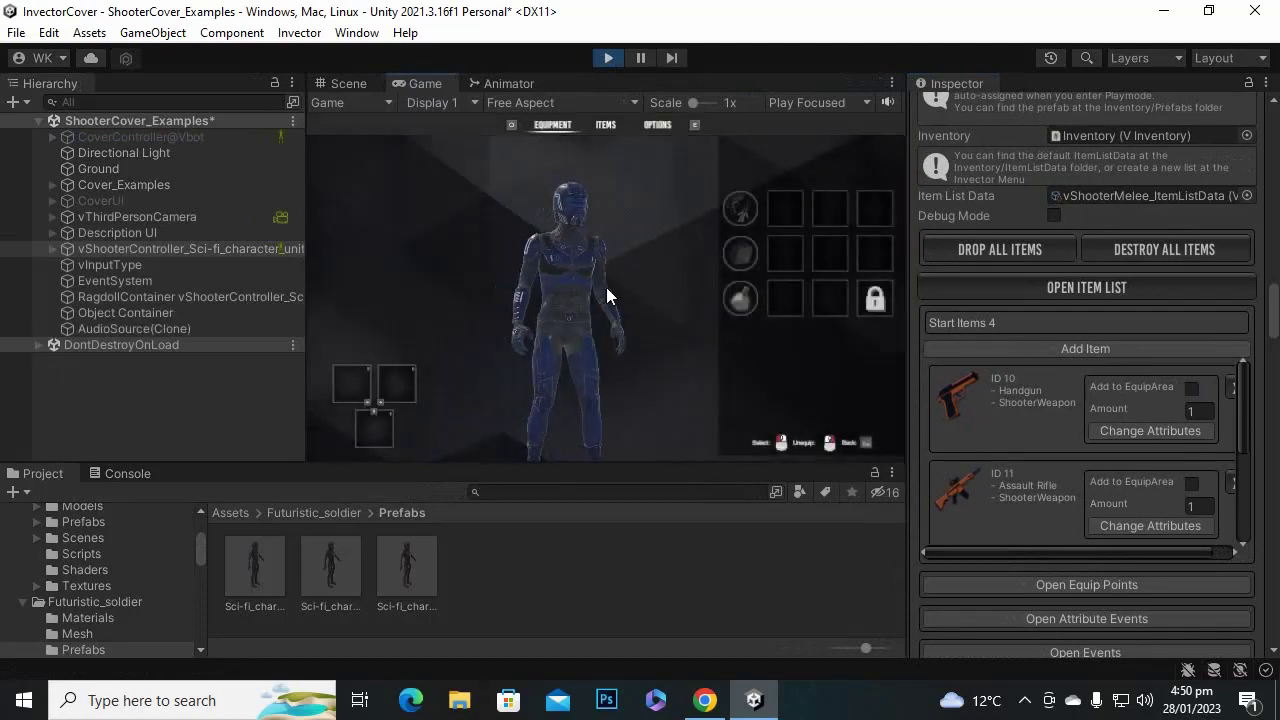
{"action": "left_click", "coordinate": [795, 208]}
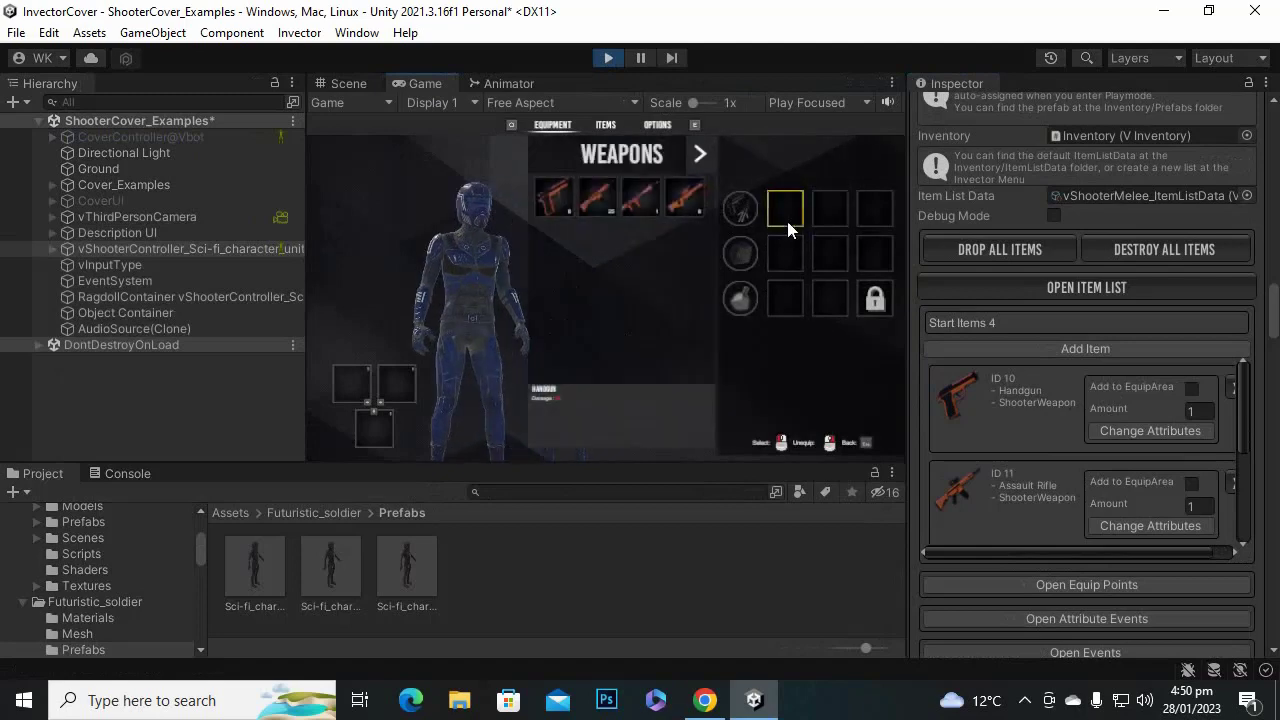
{"action": "left_click", "coordinate": [557, 196]}
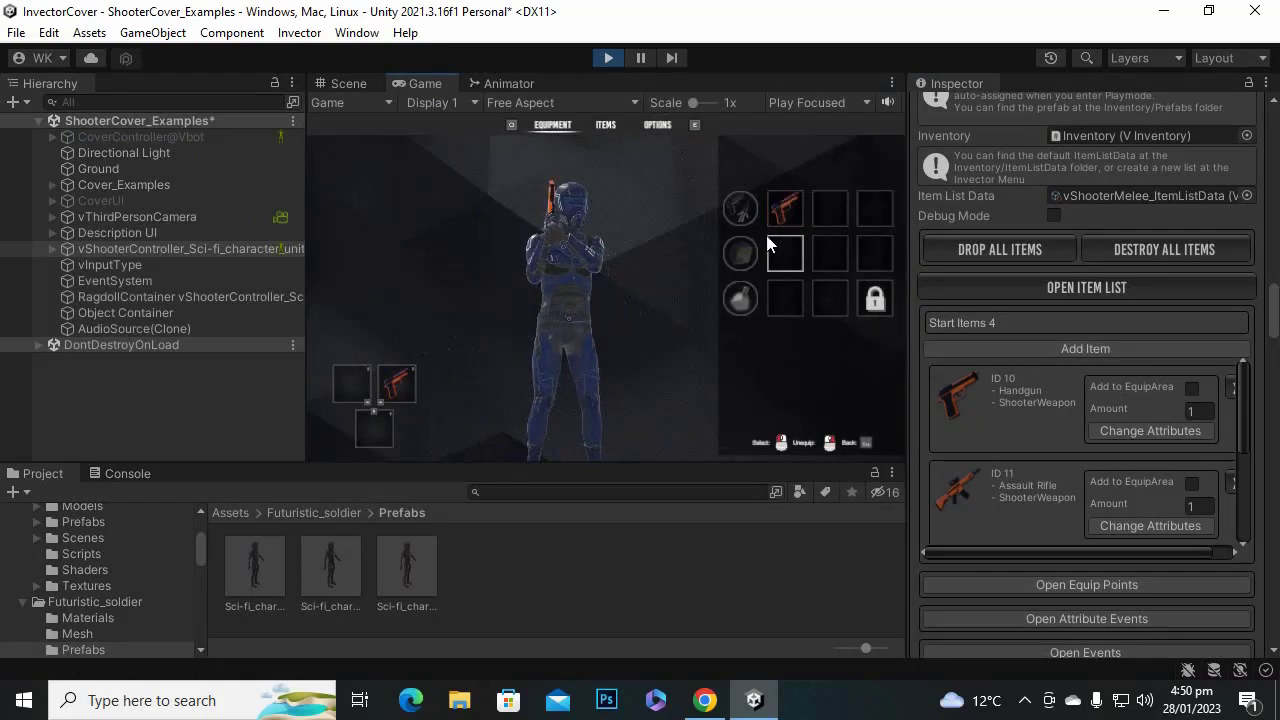
{"action": "key", "text": "i"}
Test aiming and firing the Handgun in the open and from the standing cover, and stop play mode.
{"action": "right_click", "coordinate": [752, 252]}
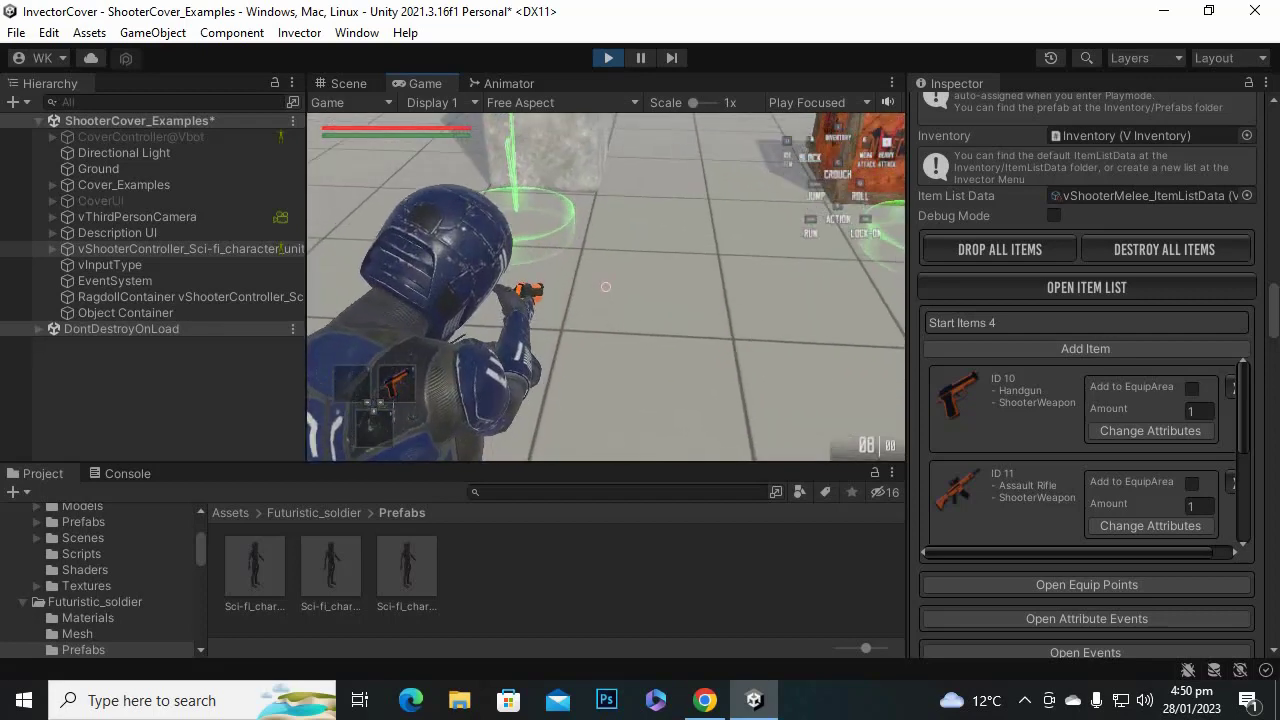
{"action": "left_click", "coordinate": [605, 287]}
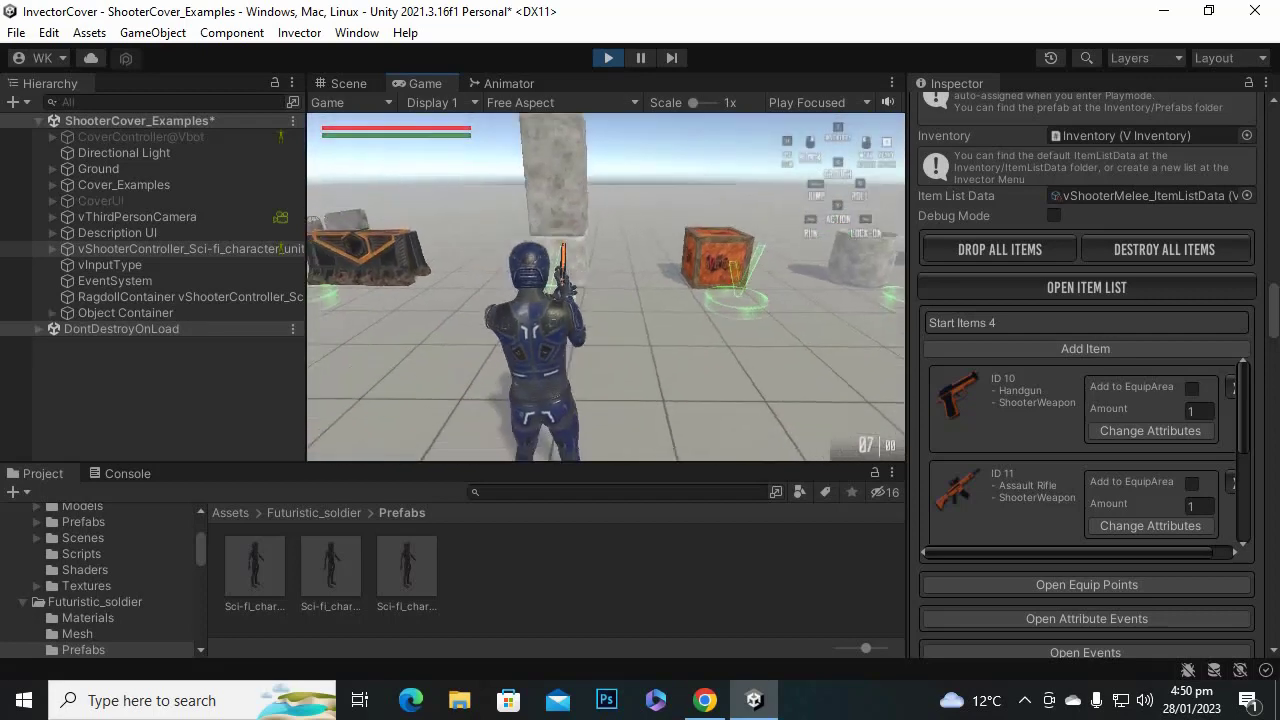
{"action": "key", "text": "w"}
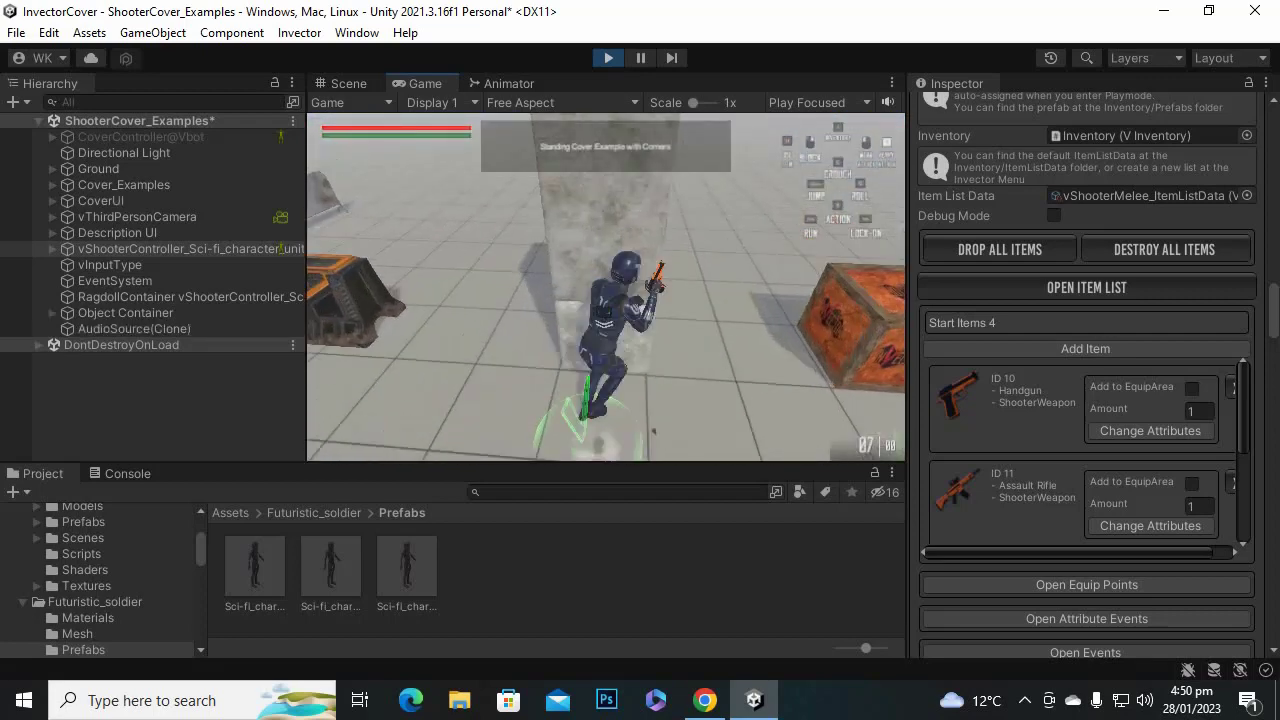
{"action": "key", "text": "e"}
{"action": "left_click", "coordinate": [605, 287]}
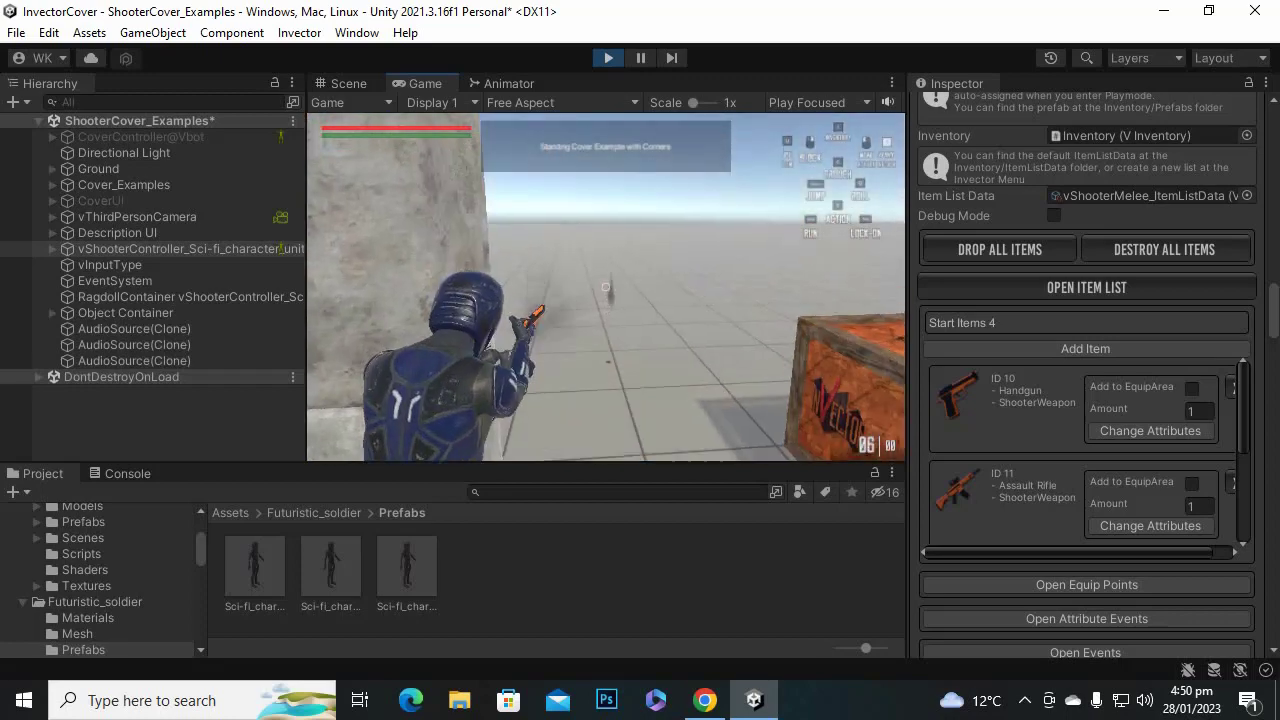
{"action": "left_click", "coordinate": [605, 287]}
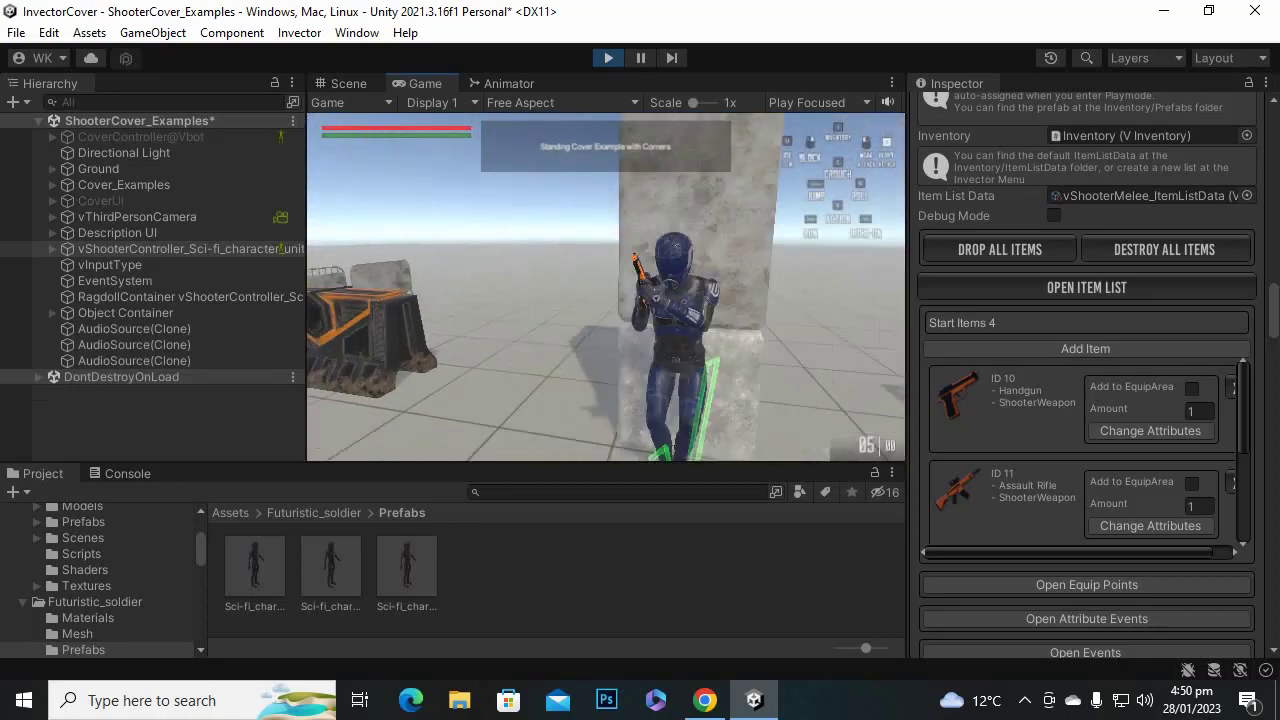
{"action": "right_click", "coordinate": [605, 287]}
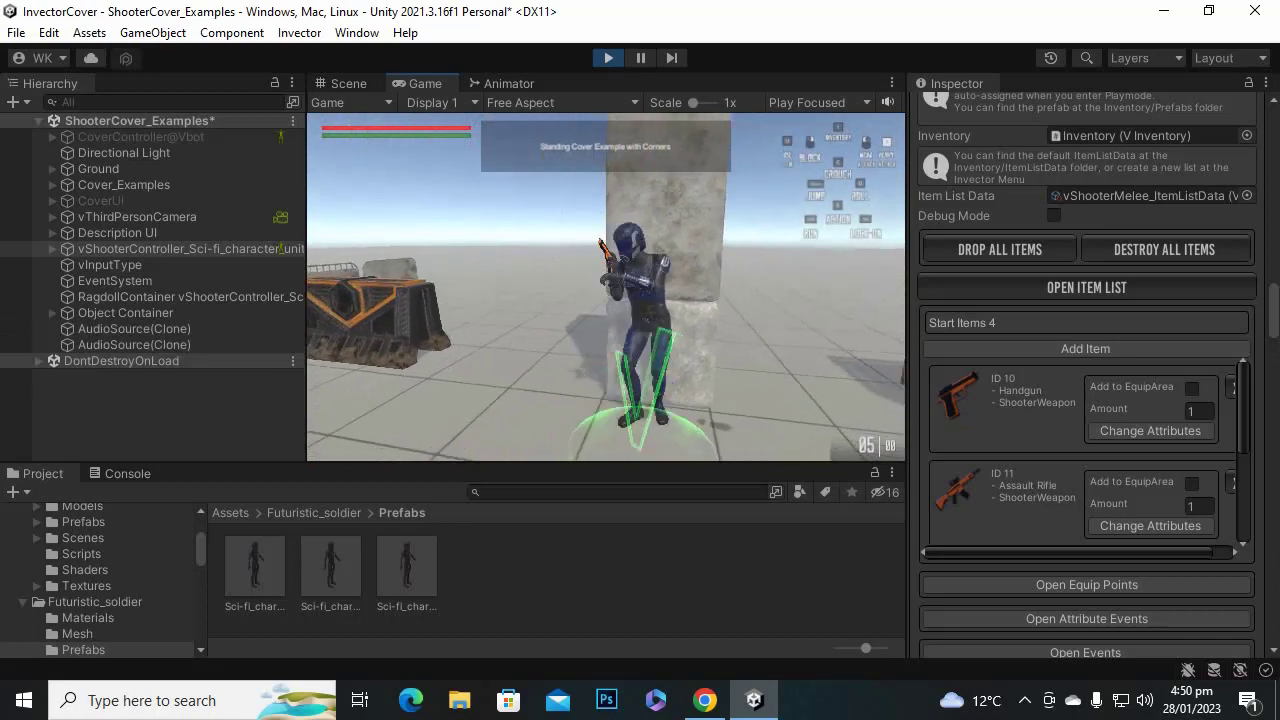
{"action": "right_click", "coordinate": [605, 287]}
{"action": "left_click", "coordinate": [605, 287]}
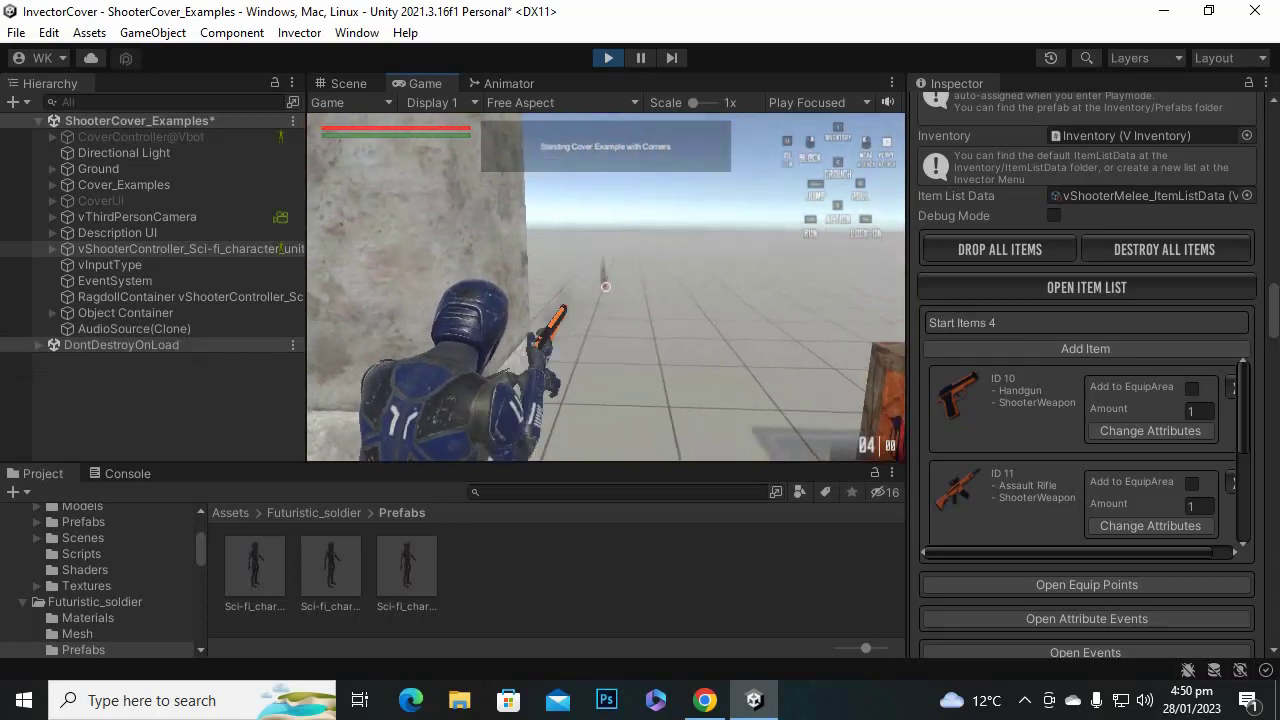
{"action": "key", "text": "a"}
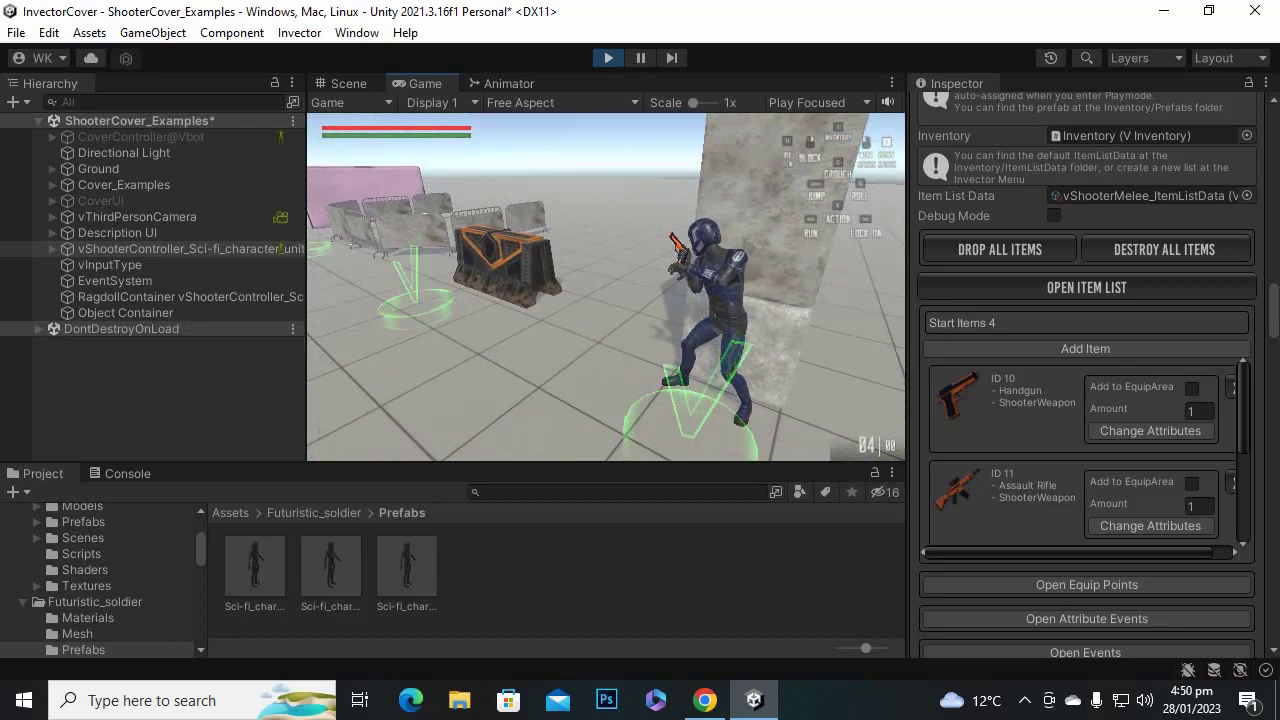
{"action": "key", "text": "Escape"}
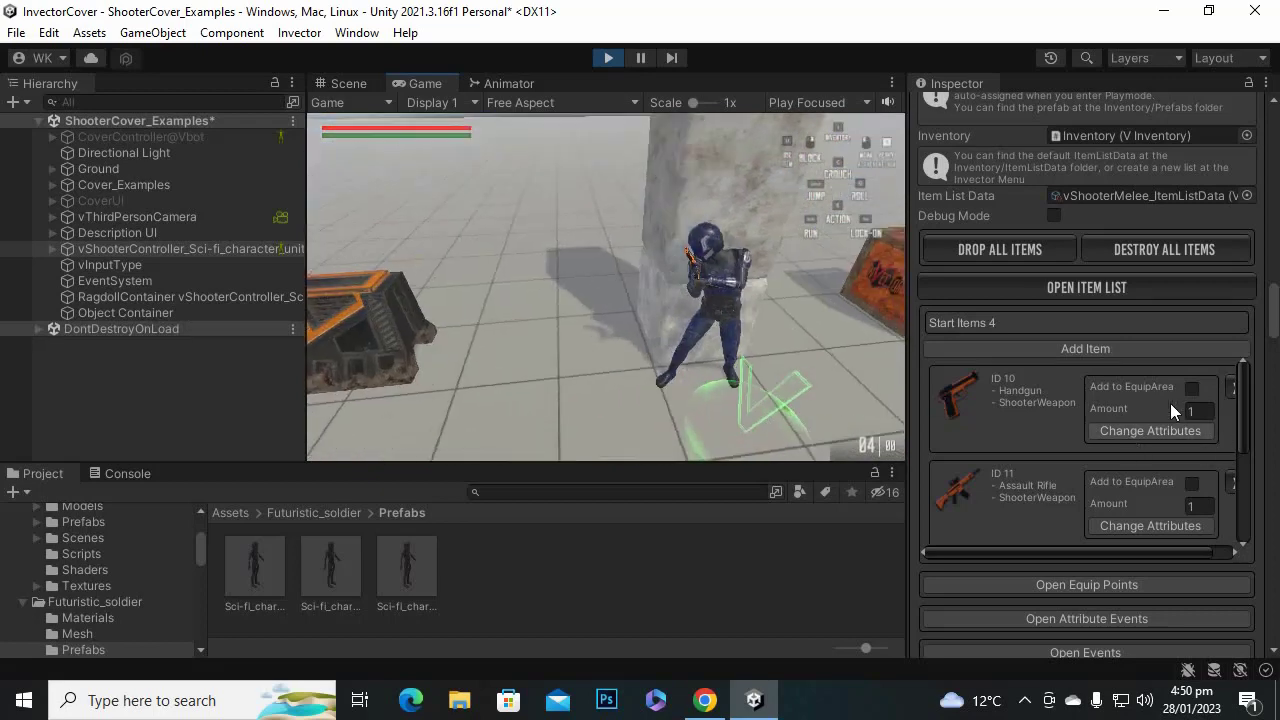
{"action": "left_click", "coordinate": [608, 57]}
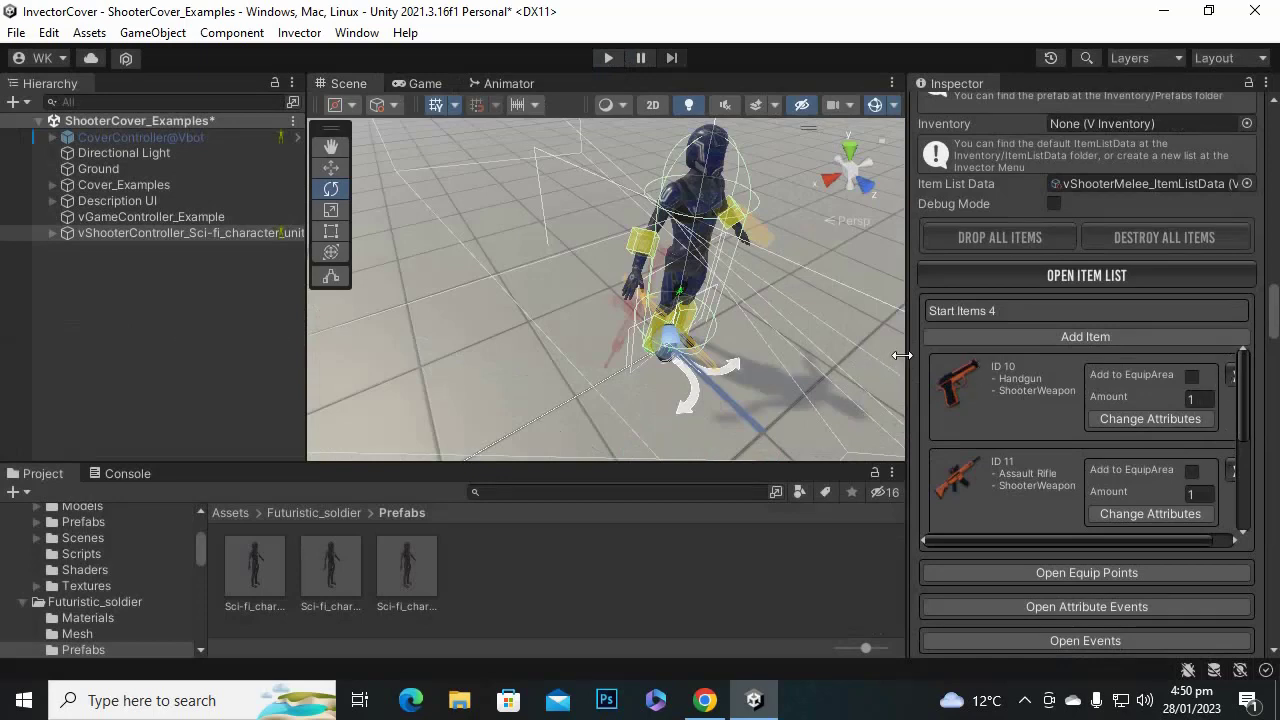
Widen the component view and enable Add to EquipArea and AutoEquip for the Handgun start item.
{"action": "left_click_drag", "start_coordinate": [902, 355], "coordinate": [704, 360]}
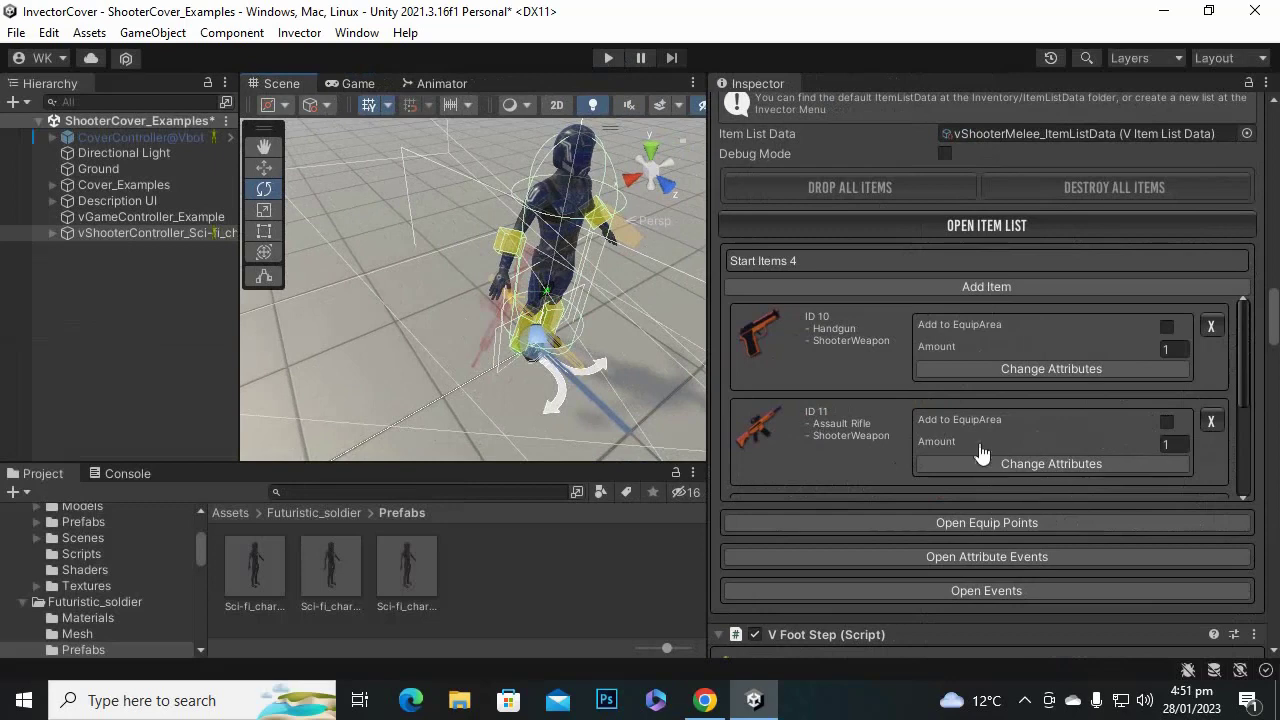
{"action": "scroll", "coordinate": [1017, 446], "scroll_direction": "down", "scroll_amount": 3}
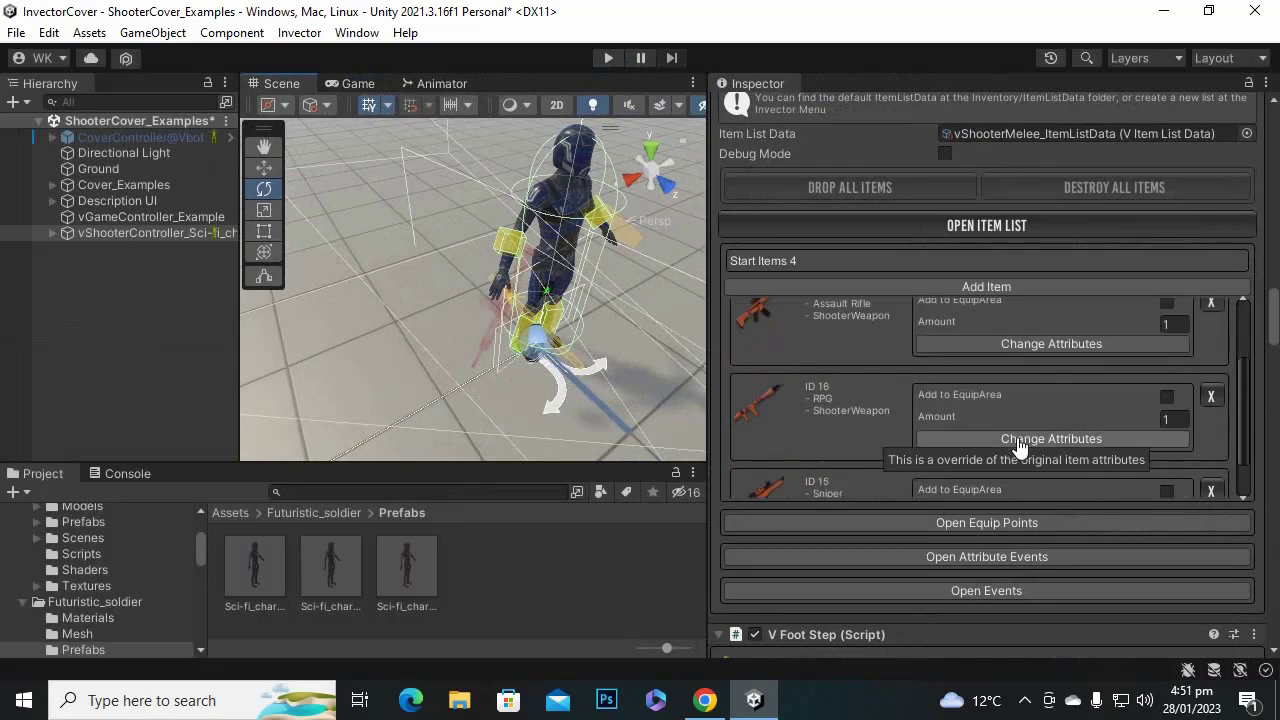
{"action": "scroll", "coordinate": [986, 449], "scroll_direction": "up", "scroll_amount": 3}
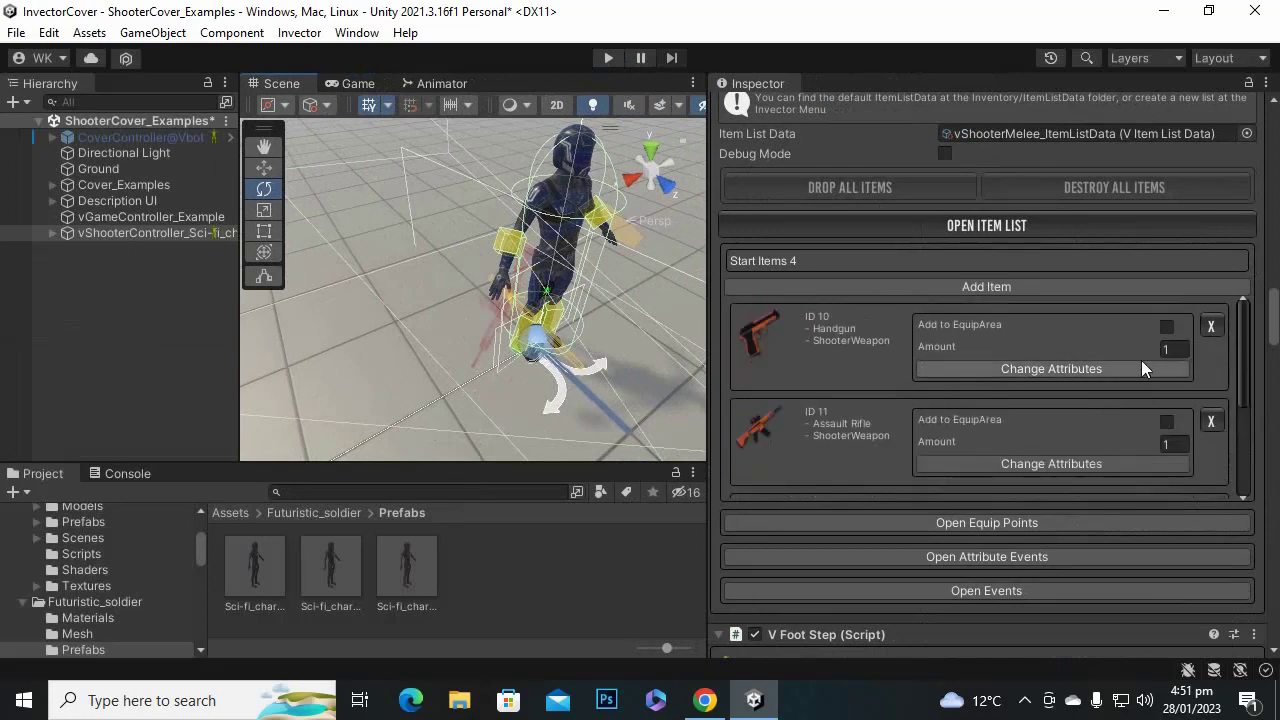
{"action": "left_click", "coordinate": [1167, 328]}
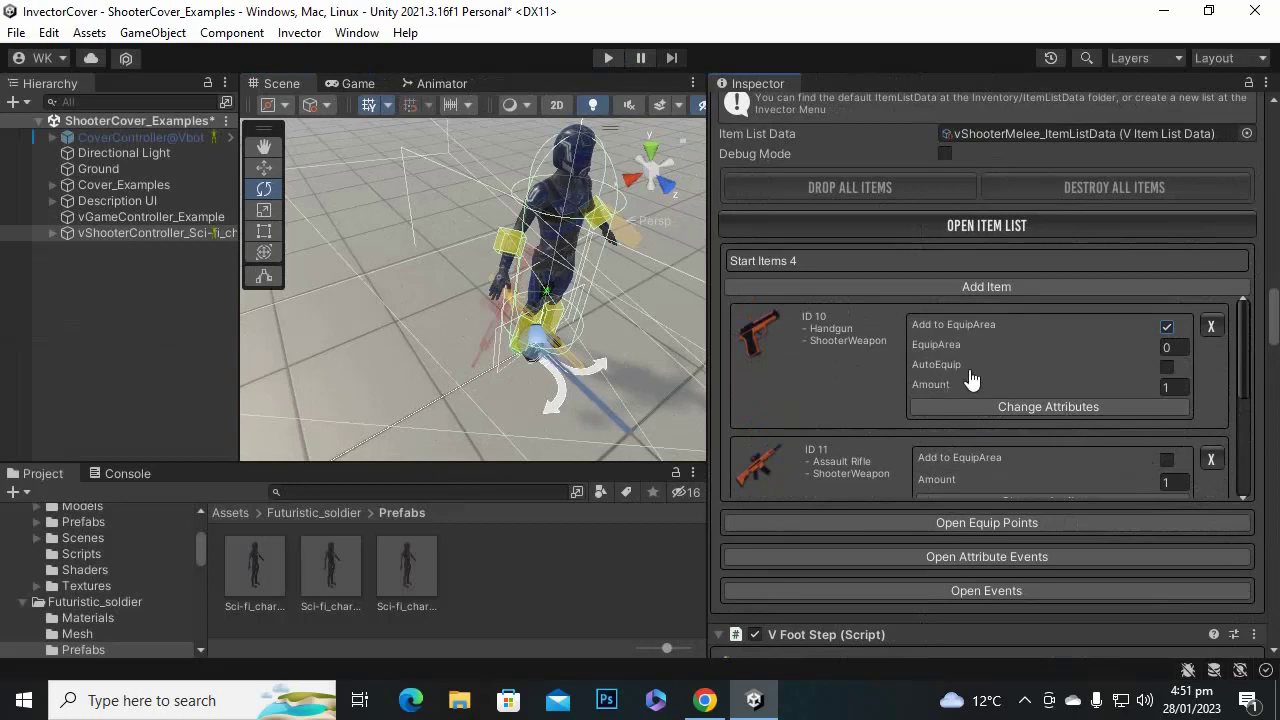
{"action": "left_click", "coordinate": [1166, 365]}
Enable Add to EquipArea and AutoEquip for the Assault Rifle start item.
{"action": "scroll", "coordinate": [1187, 401], "scroll_direction": "down", "scroll_amount": 2}
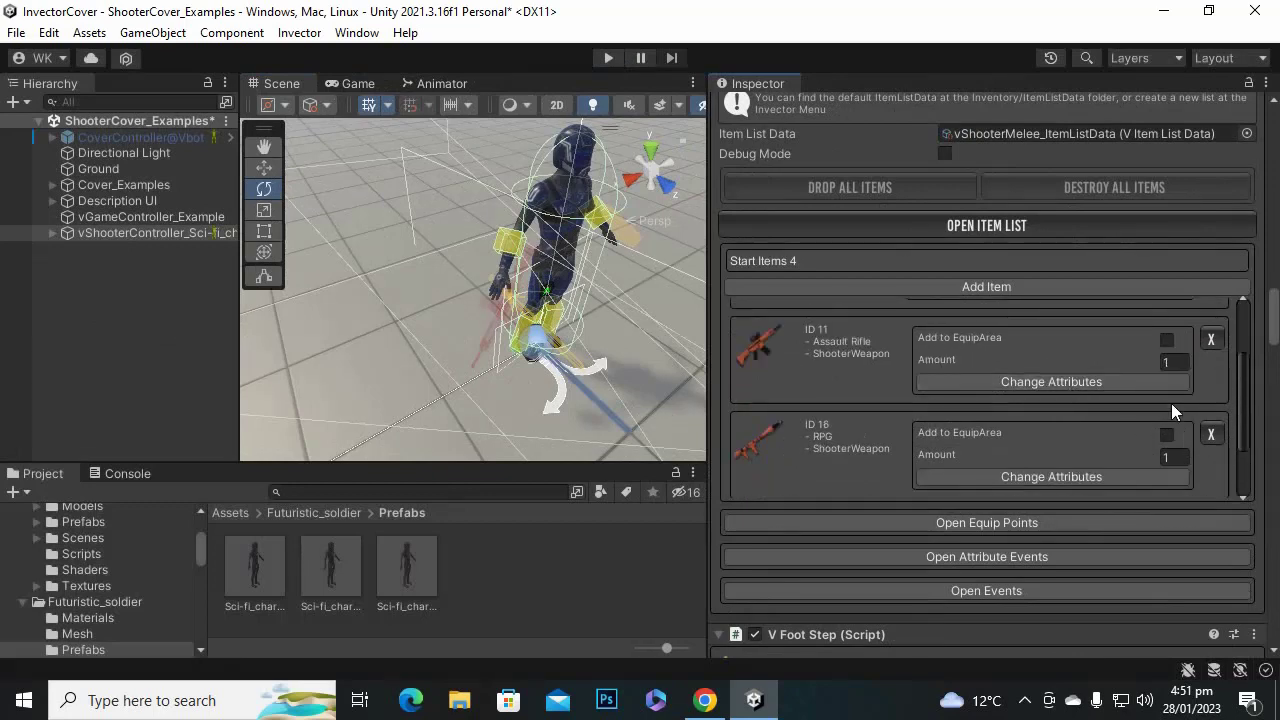
{"action": "scroll", "coordinate": [1171, 403], "scroll_direction": "up", "scroll_amount": 1}
{"action": "left_click", "coordinate": [1167, 400]}
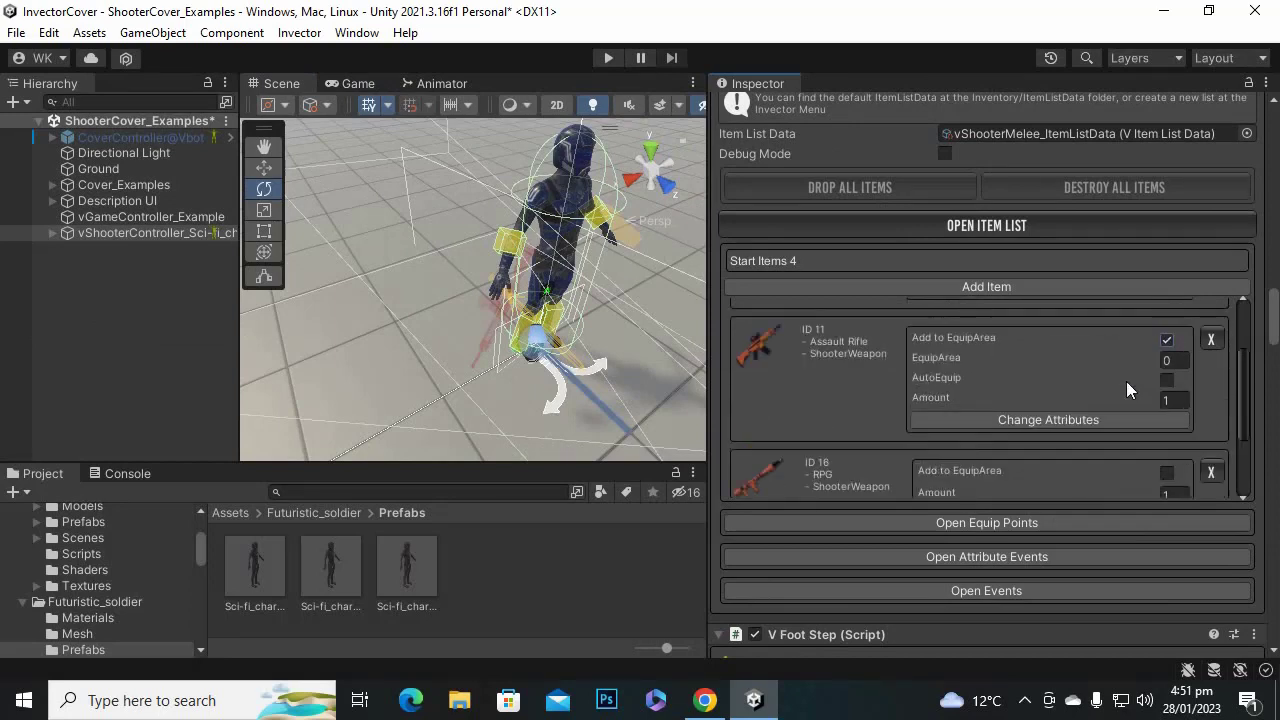
Enable Add to EquipArea and AutoEquip for the RPG and Sniper start items.
{"action": "scroll", "coordinate": [1167, 345], "scroll_direction": "down", "scroll_amount": 2}
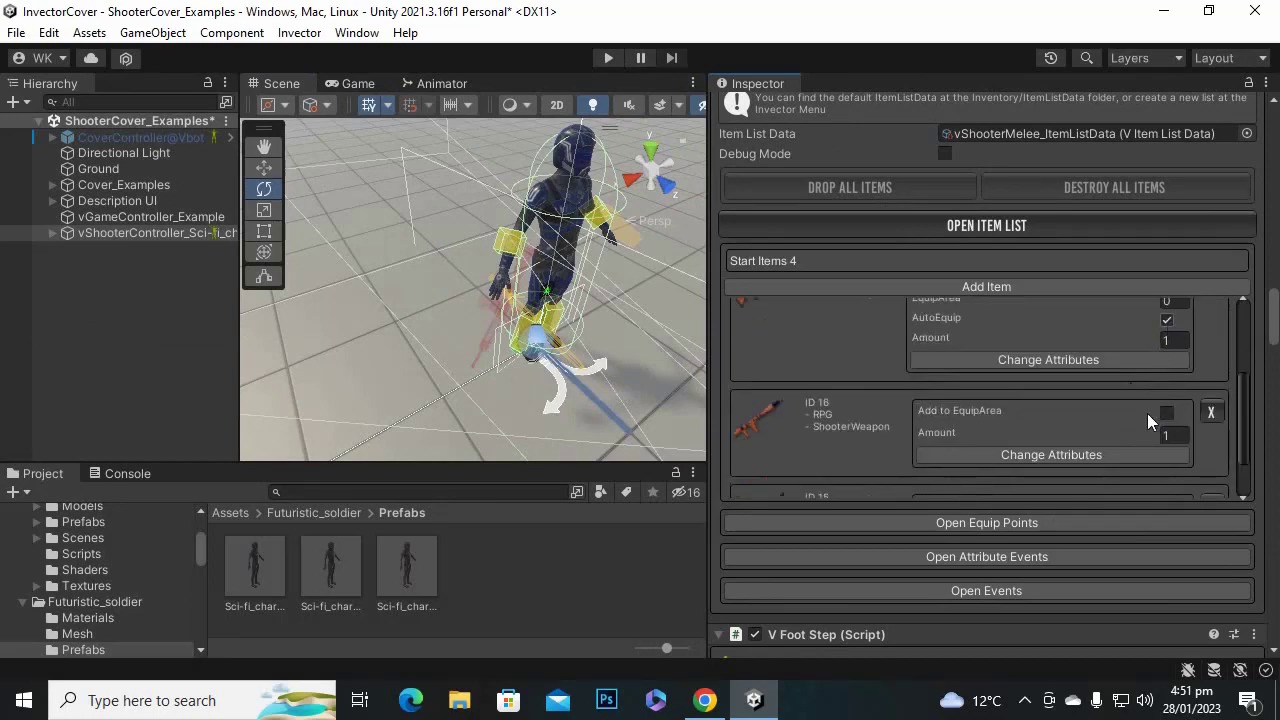
{"action": "left_click", "coordinate": [1166, 413]}
{"action": "scroll", "coordinate": [1157, 392], "scroll_direction": "down", "scroll_amount": 2}
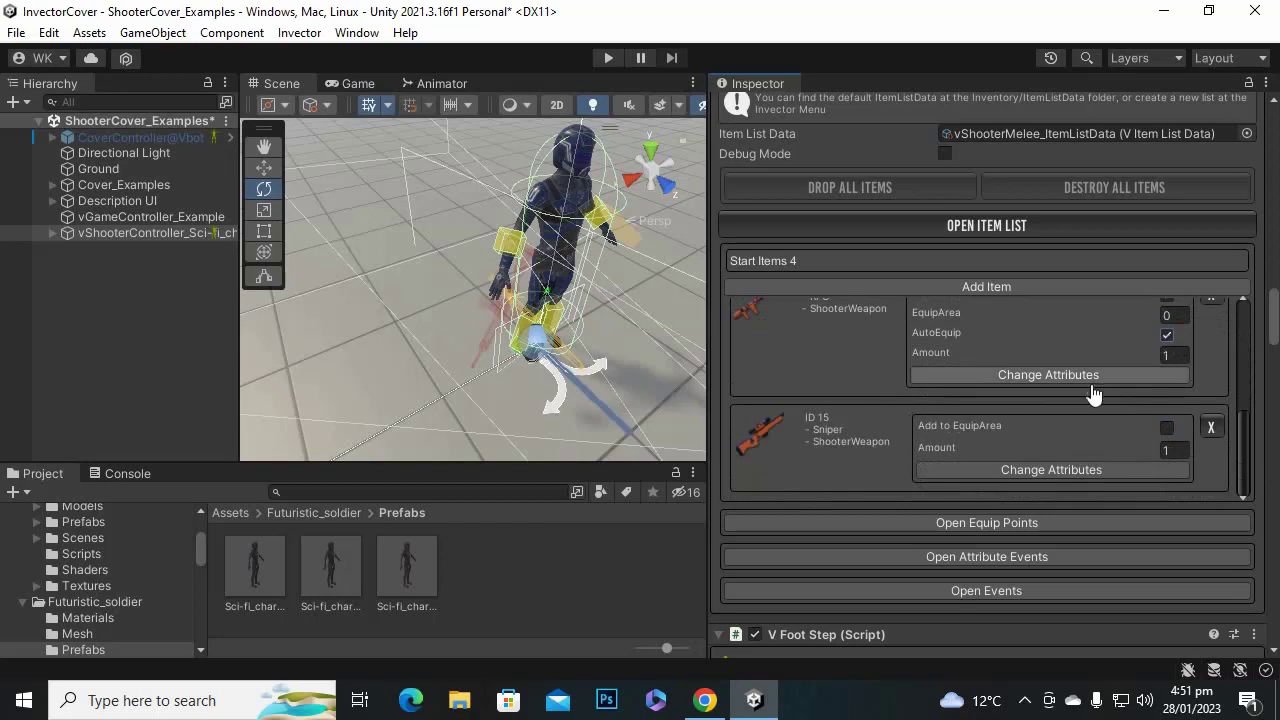
{"action": "left_click", "coordinate": [1166, 427]}
{"action": "scroll", "coordinate": [1127, 399], "scroll_direction": "down", "scroll_amount": 1}
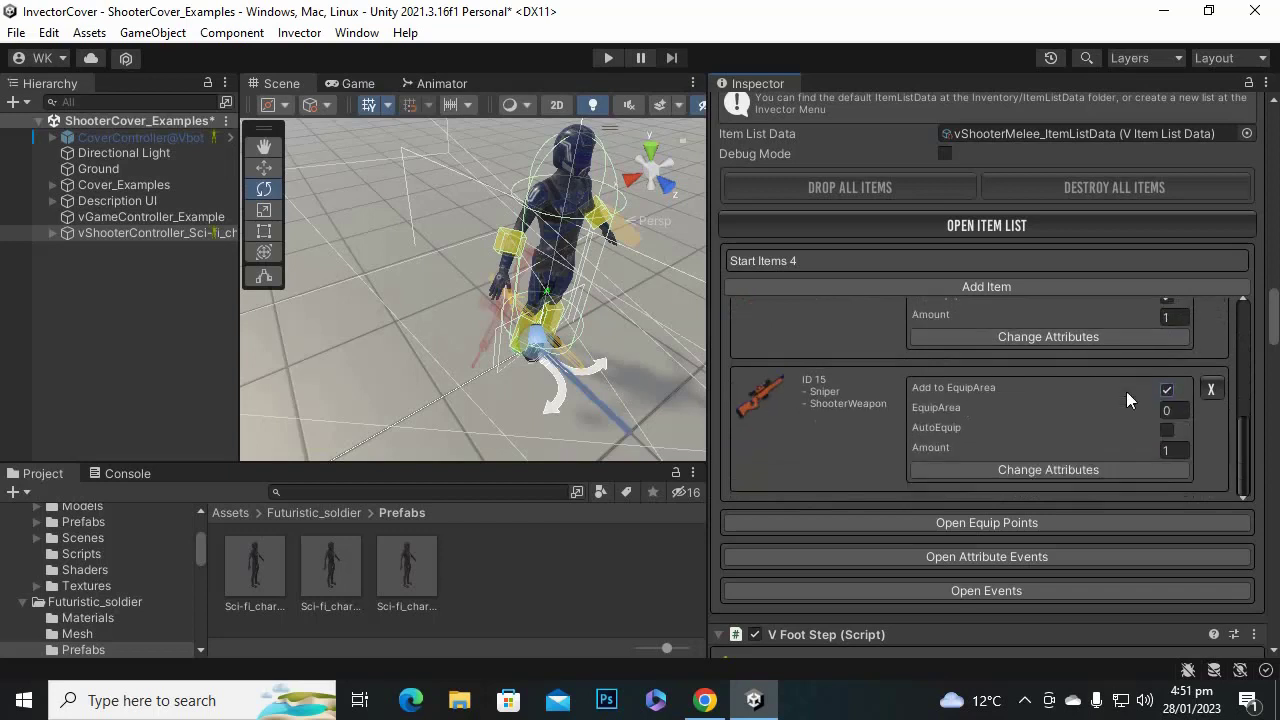
{"action": "left_click", "coordinate": [1166, 429]}
Narrow the component view, run the scene in play mode and move the character around with its auto-equipped weapons.
{"action": "left_click_drag", "start_coordinate": [708, 178], "coordinate": [972, 165]}
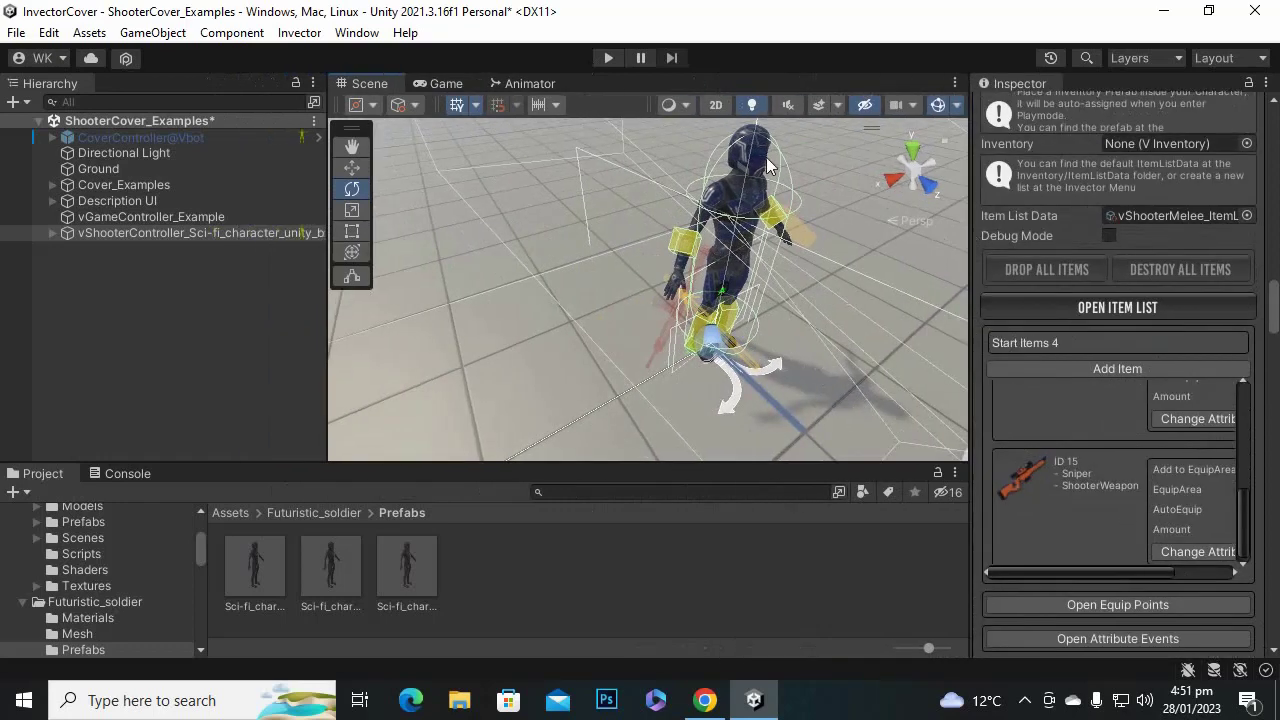
{"action": "left_click", "coordinate": [612, 58]}
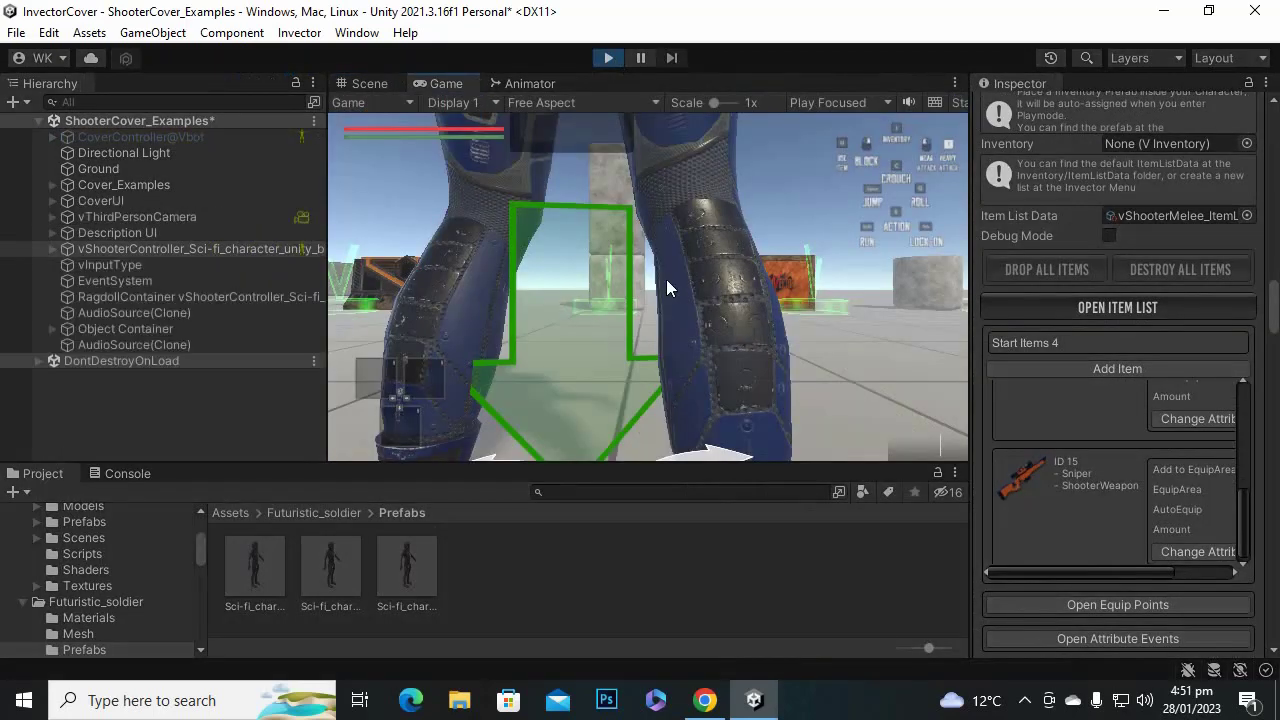
{"action": "key", "text": "d"}
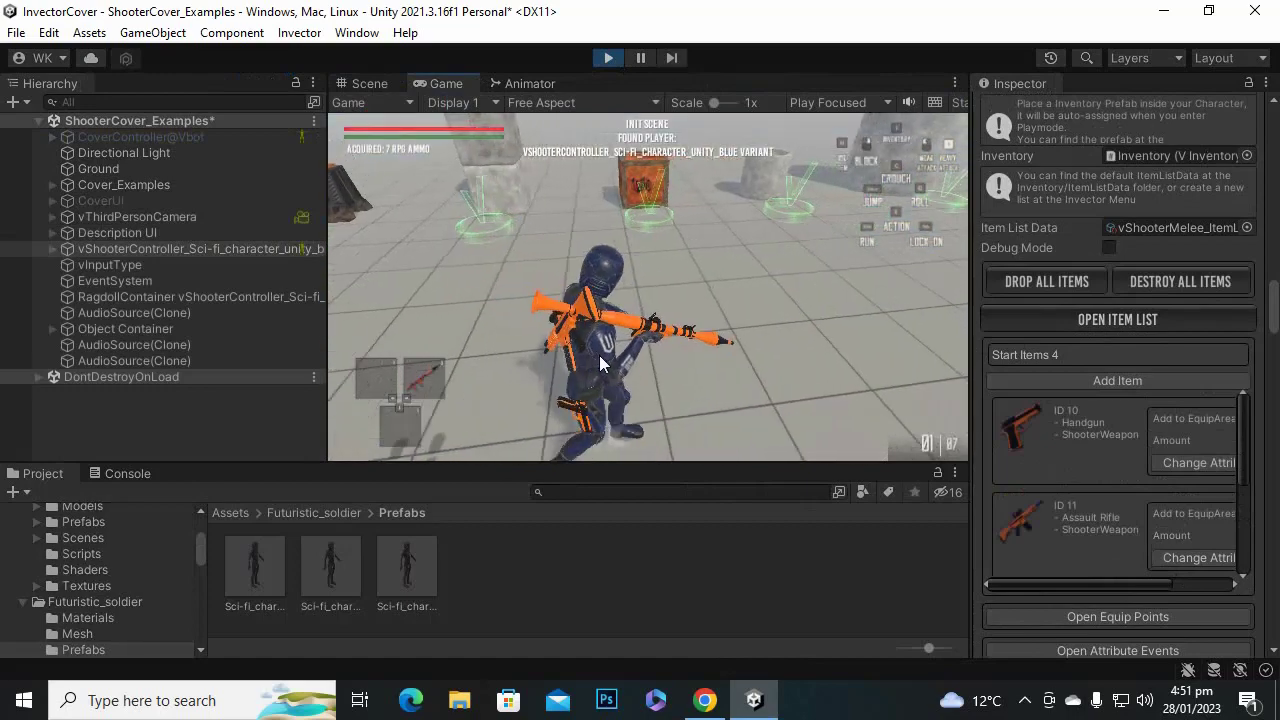
{"action": "key", "text": "a"}
{"action": "key", "text": "d"}
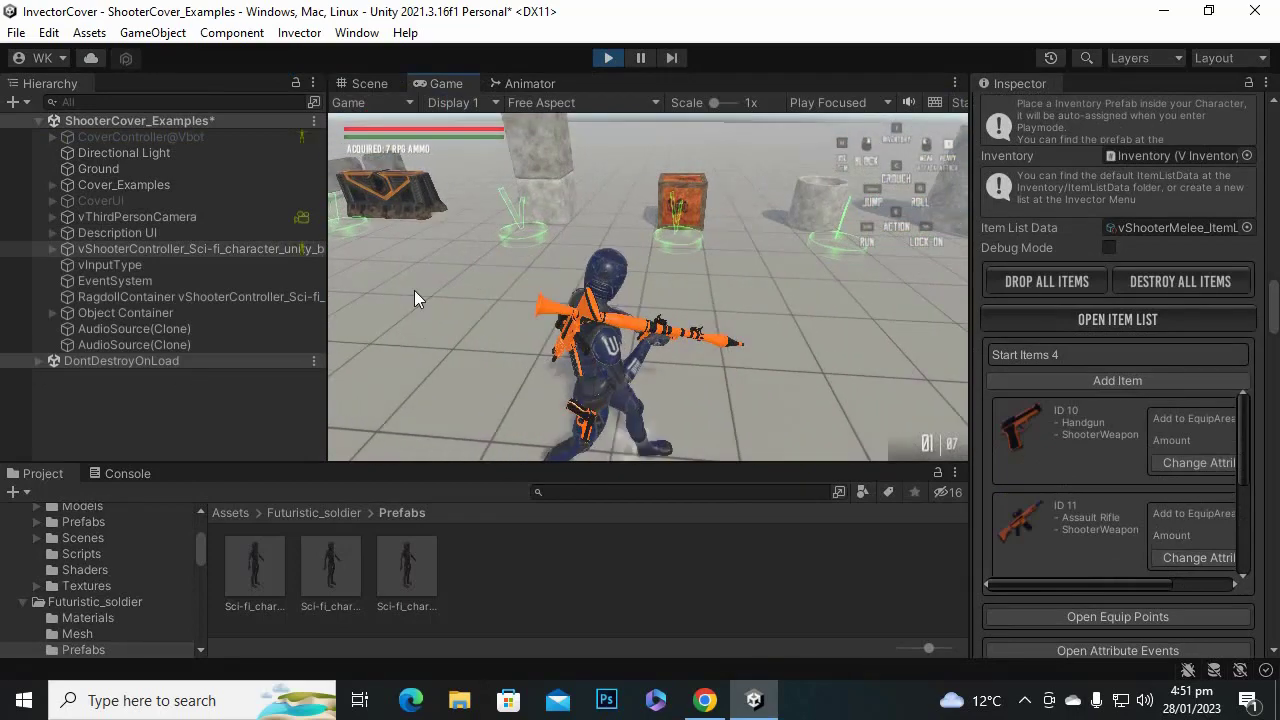
Test aiming and firing the RPG in the open and beside the stone pillar, and stop play mode.
{"action": "right_click", "coordinate": [414, 290]}
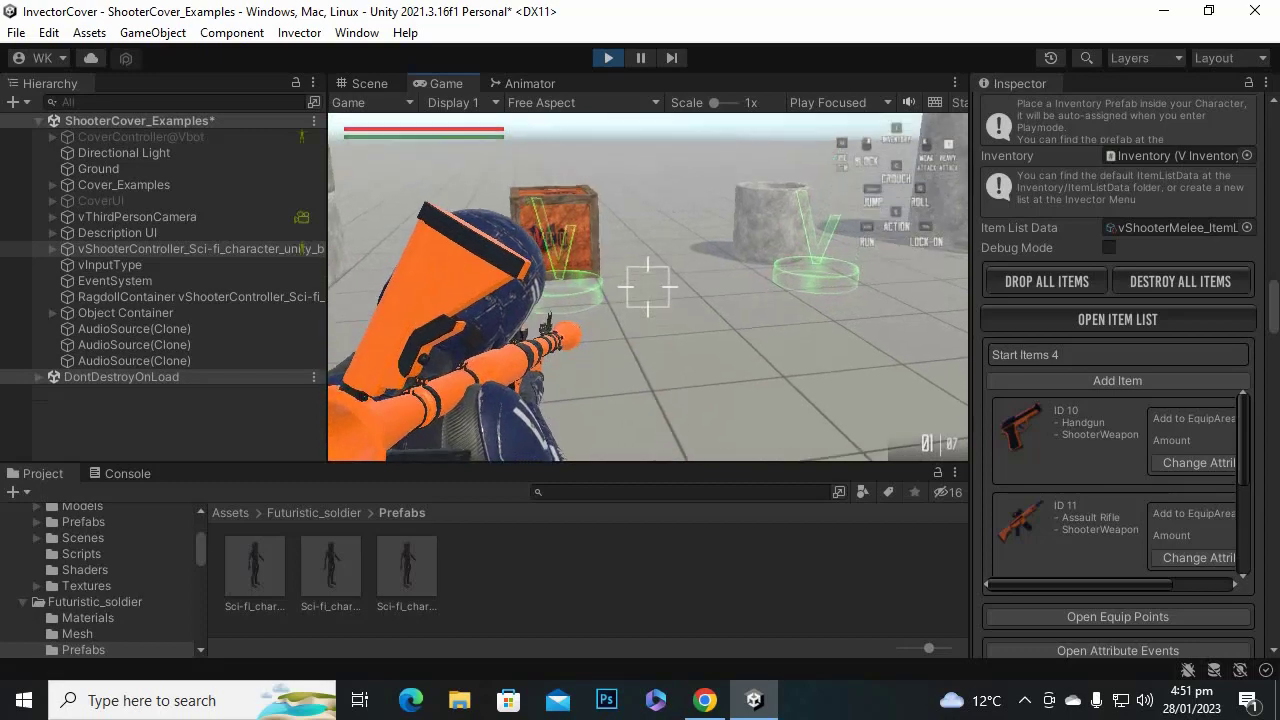
{"action": "key", "text": "w"}
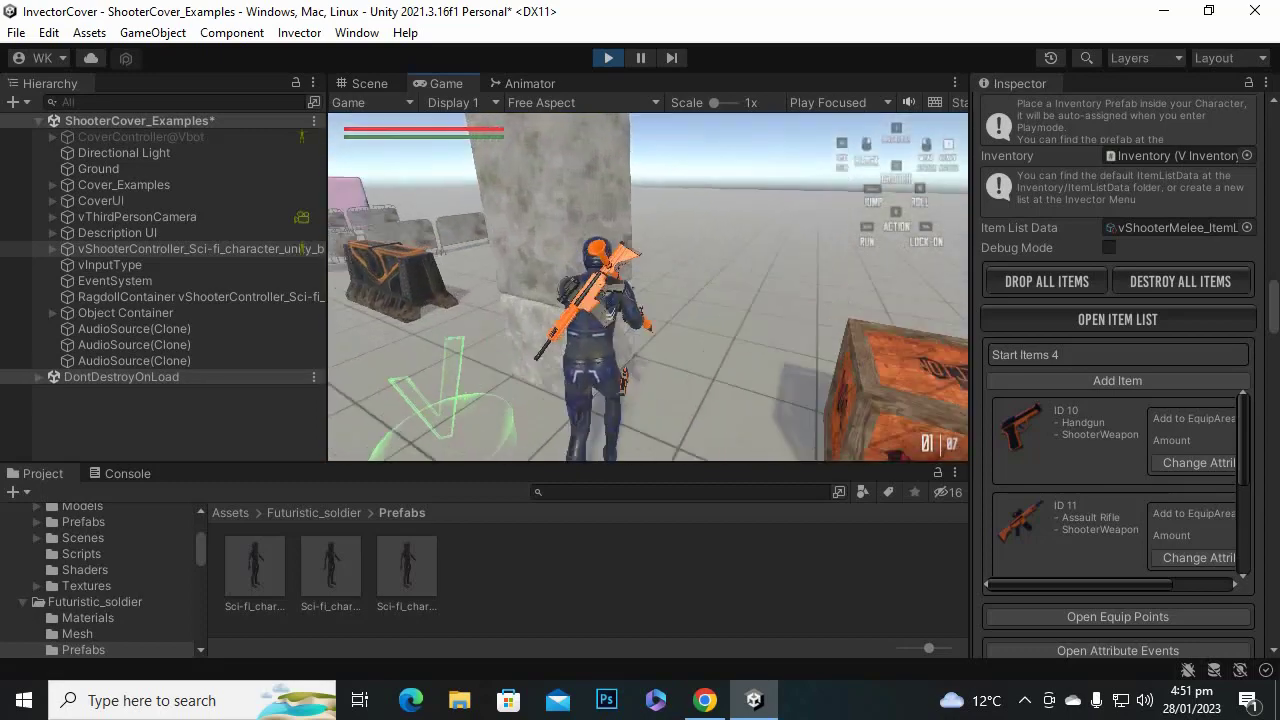
{"action": "key", "text": "d"}
{"action": "right_click", "coordinate": [648, 287]}
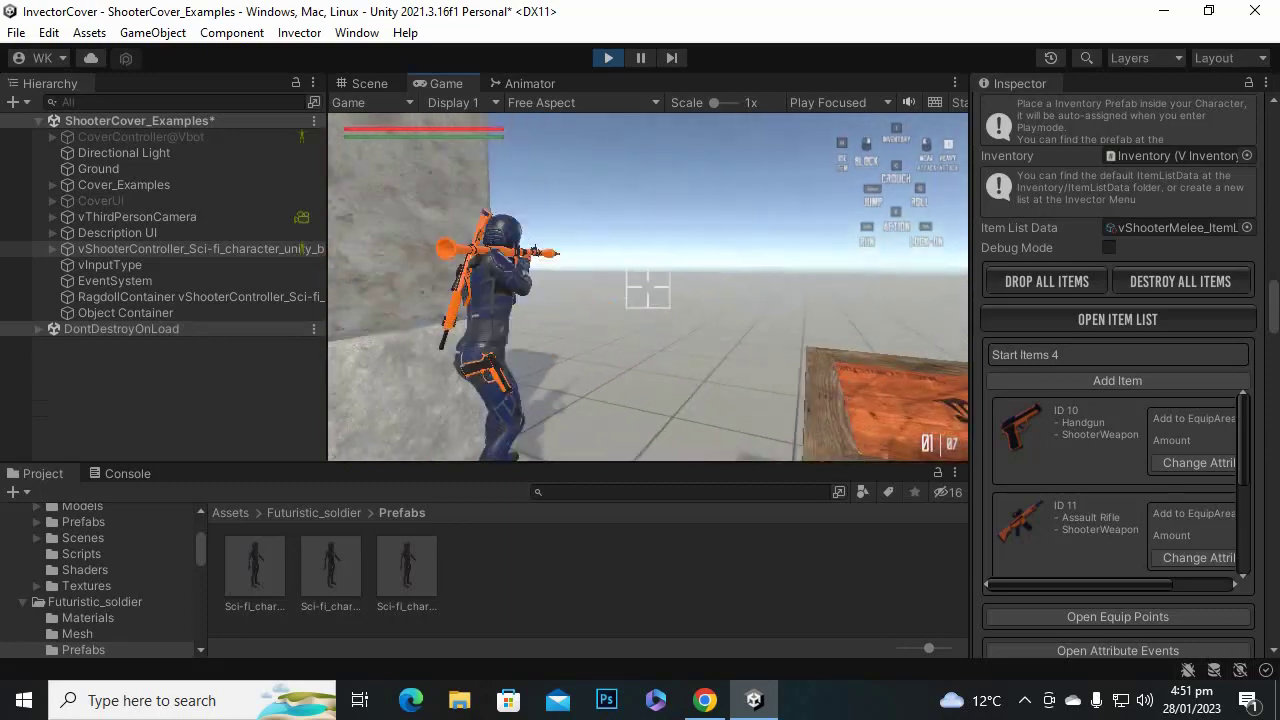
{"action": "left_click", "coordinate": [648, 277]}
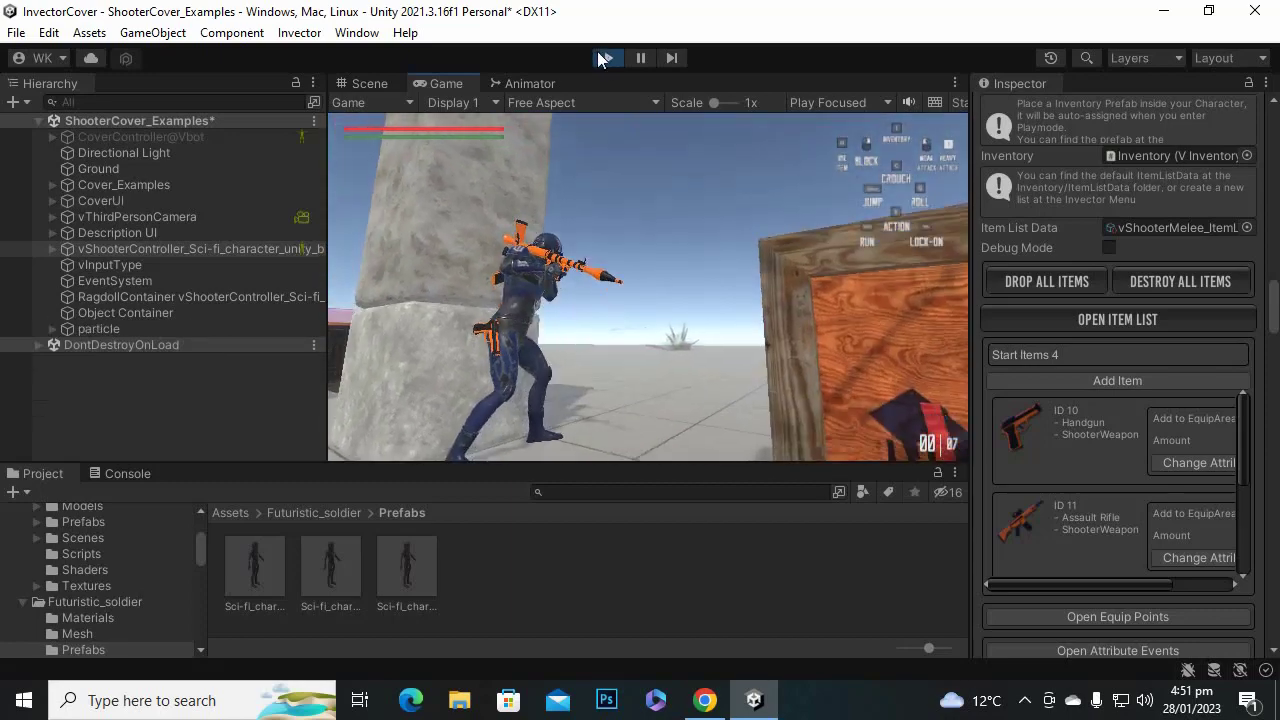
{"action": "left_click", "coordinate": [607, 59]}
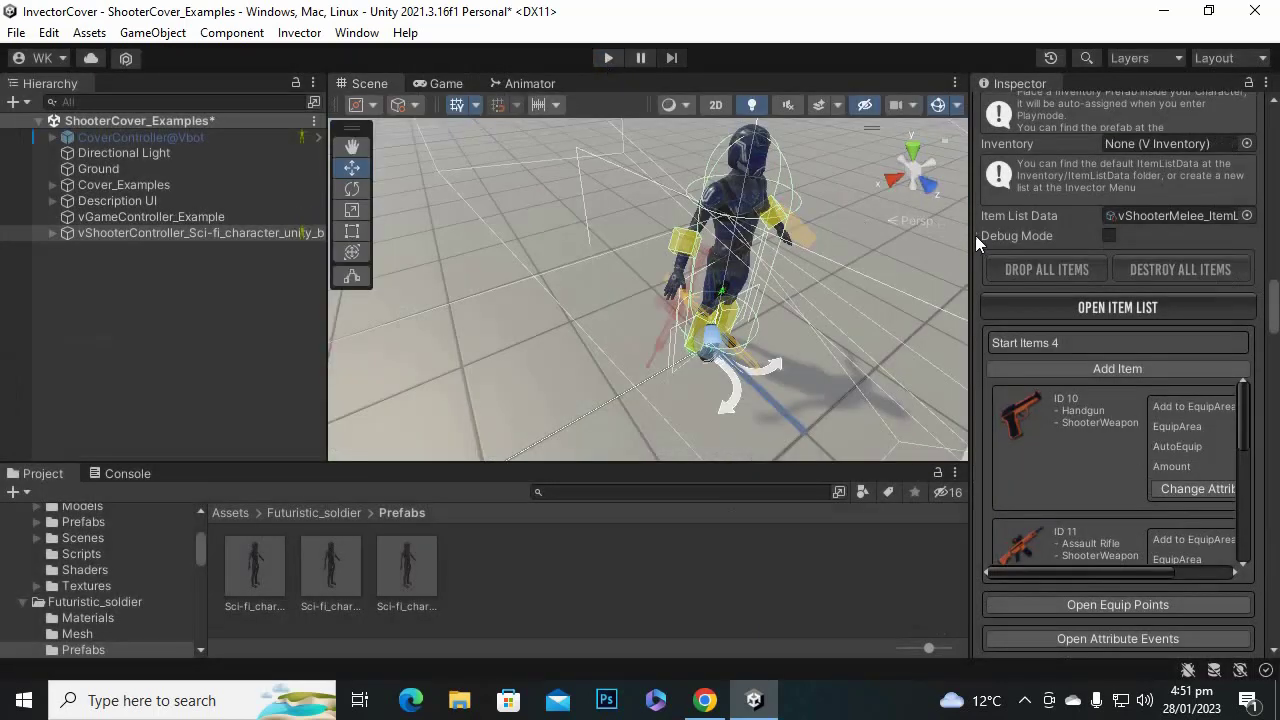
{"action": "left_click_drag", "start_coordinate": [971, 235], "coordinate": [993, 240]}
{"action": "left_click_drag", "start_coordinate": [328, 313], "coordinate": [334, 313]}
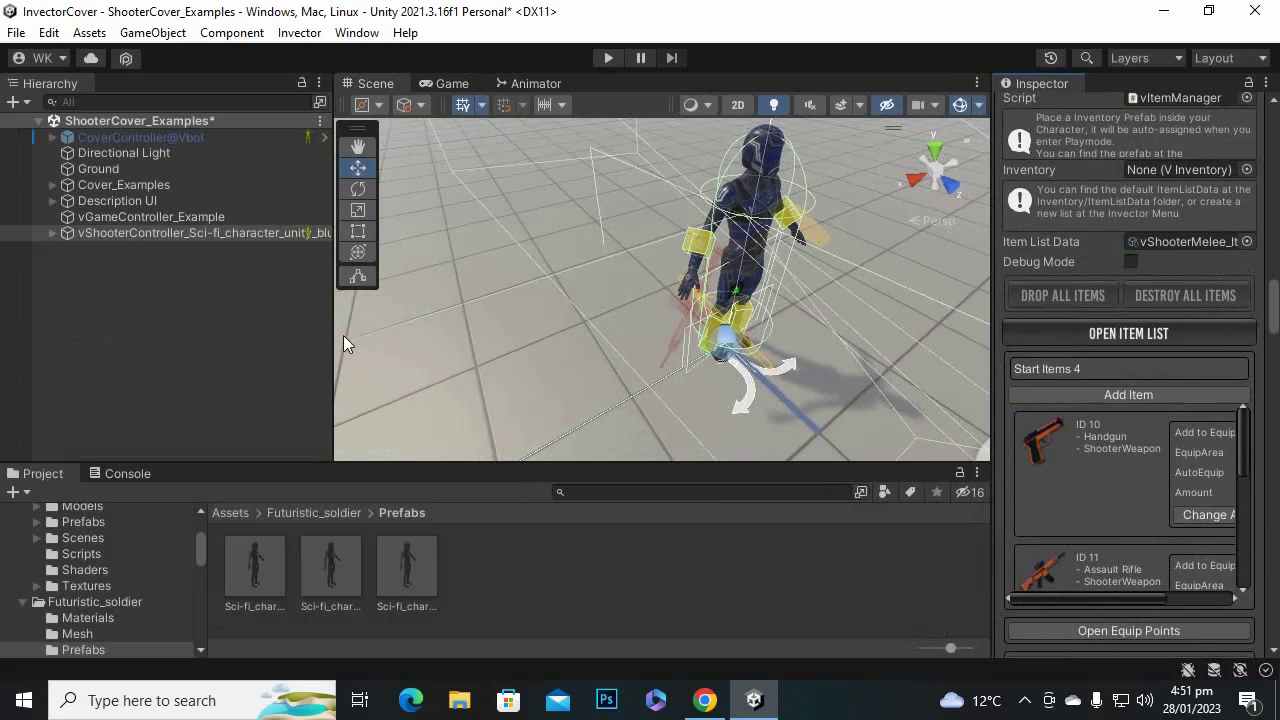
{"action": "left_click", "coordinate": [320, 347]}
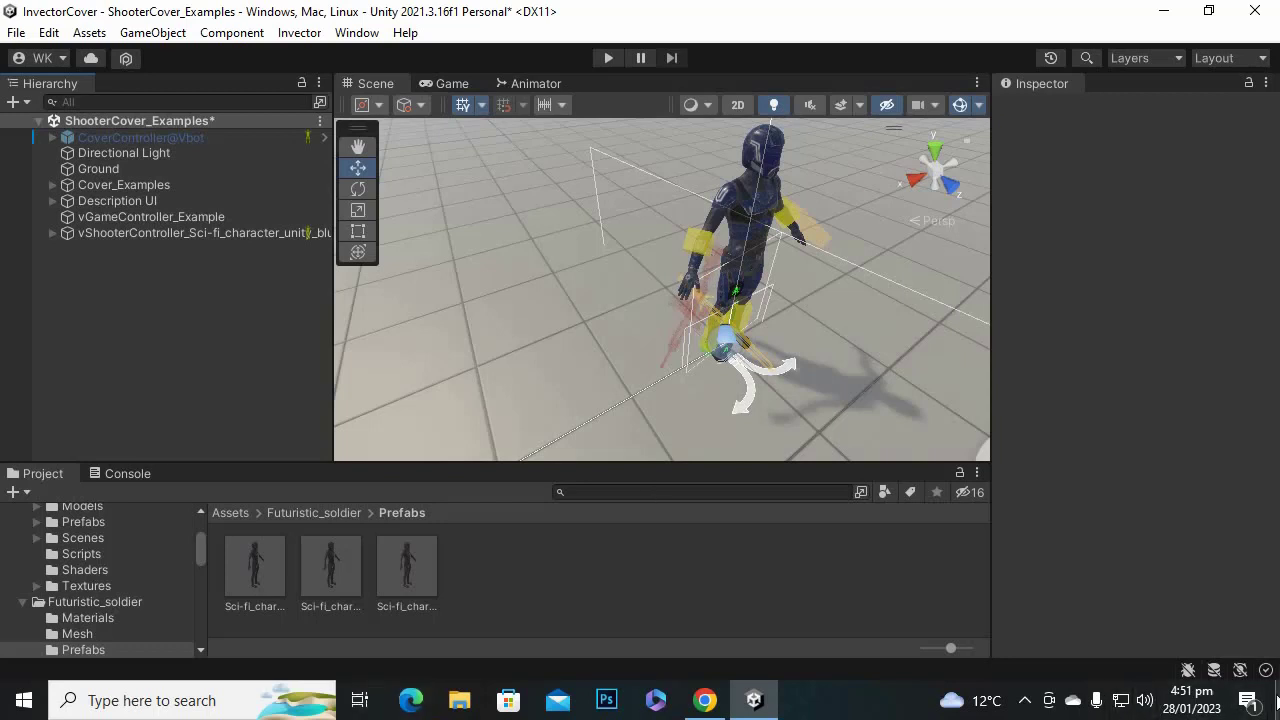
{"action": "left_click", "coordinate": [1019, 706]}
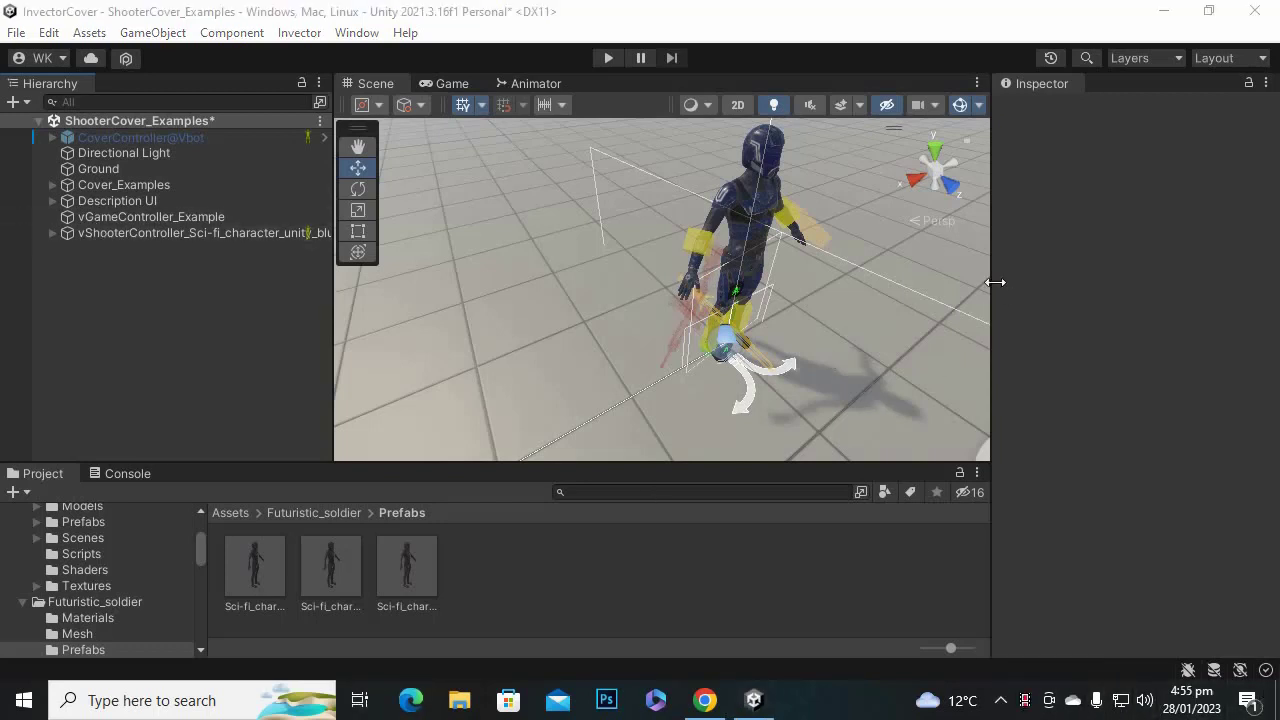
Open the Shooter Manager properties of the vShooterController Sci-fi character and widen the component view.
{"action": "left_click", "coordinate": [140, 234]}
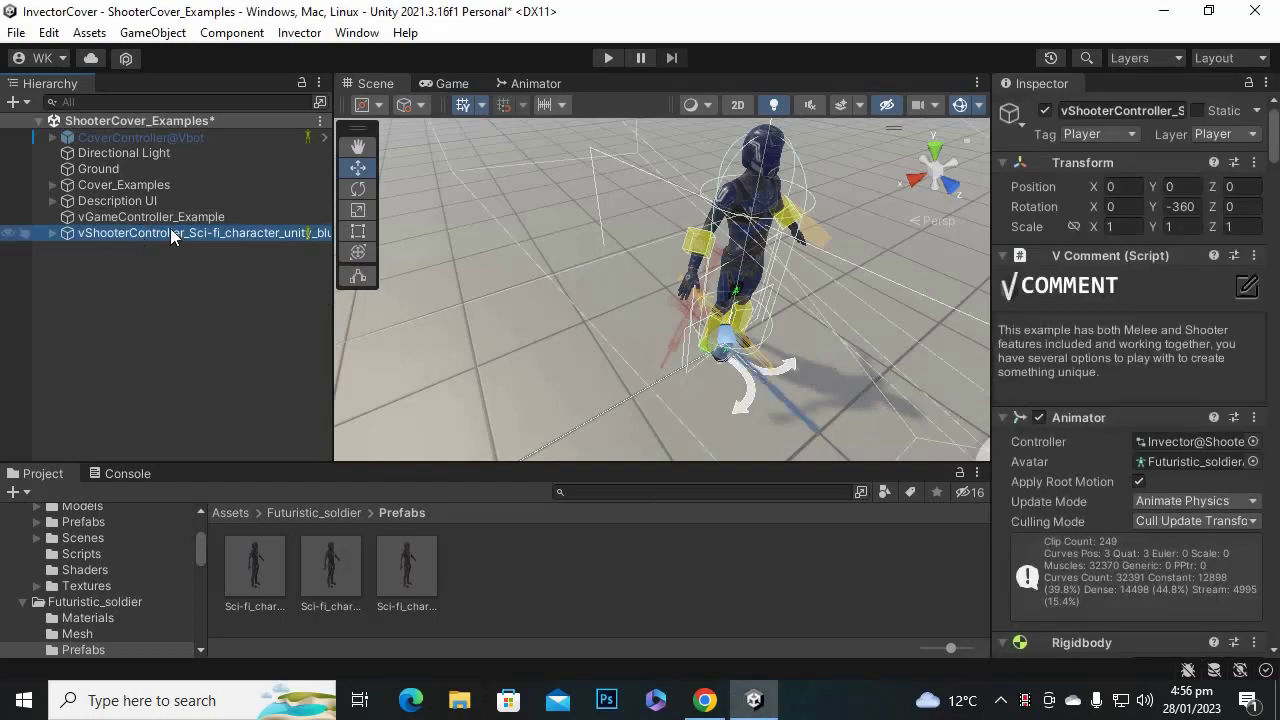
{"action": "scroll", "coordinate": [1148, 362], "scroll_direction": "down", "scroll_amount": 5}
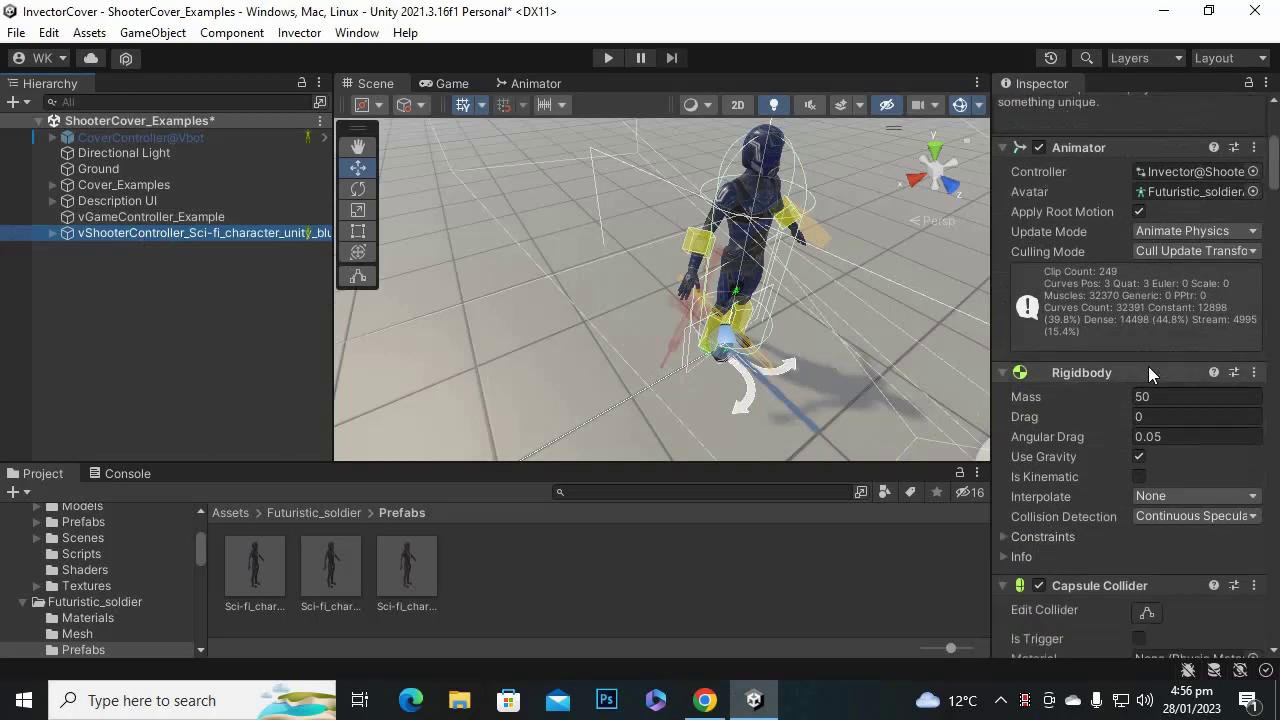
{"action": "scroll", "coordinate": [1149, 371], "scroll_direction": "down", "scroll_amount": 9}
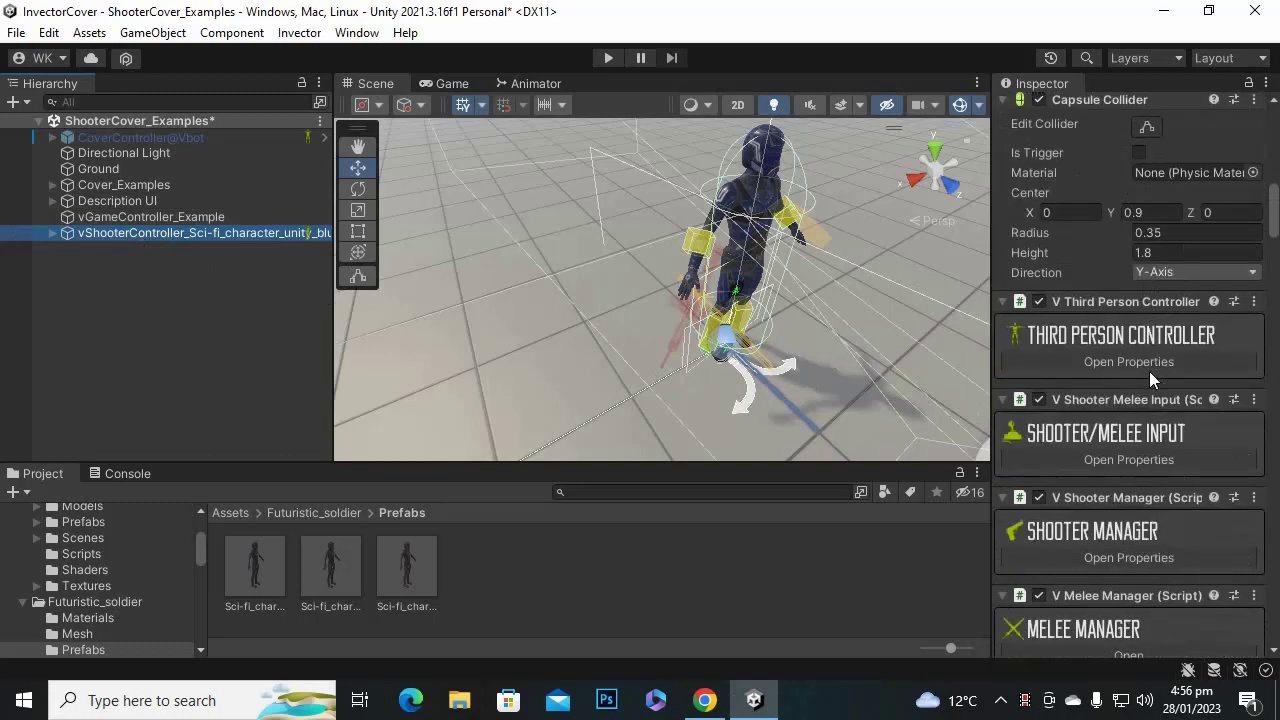
{"action": "scroll", "coordinate": [1149, 371], "scroll_direction": "down", "scroll_amount": 4}
{"action": "left_click", "coordinate": [1130, 343]}
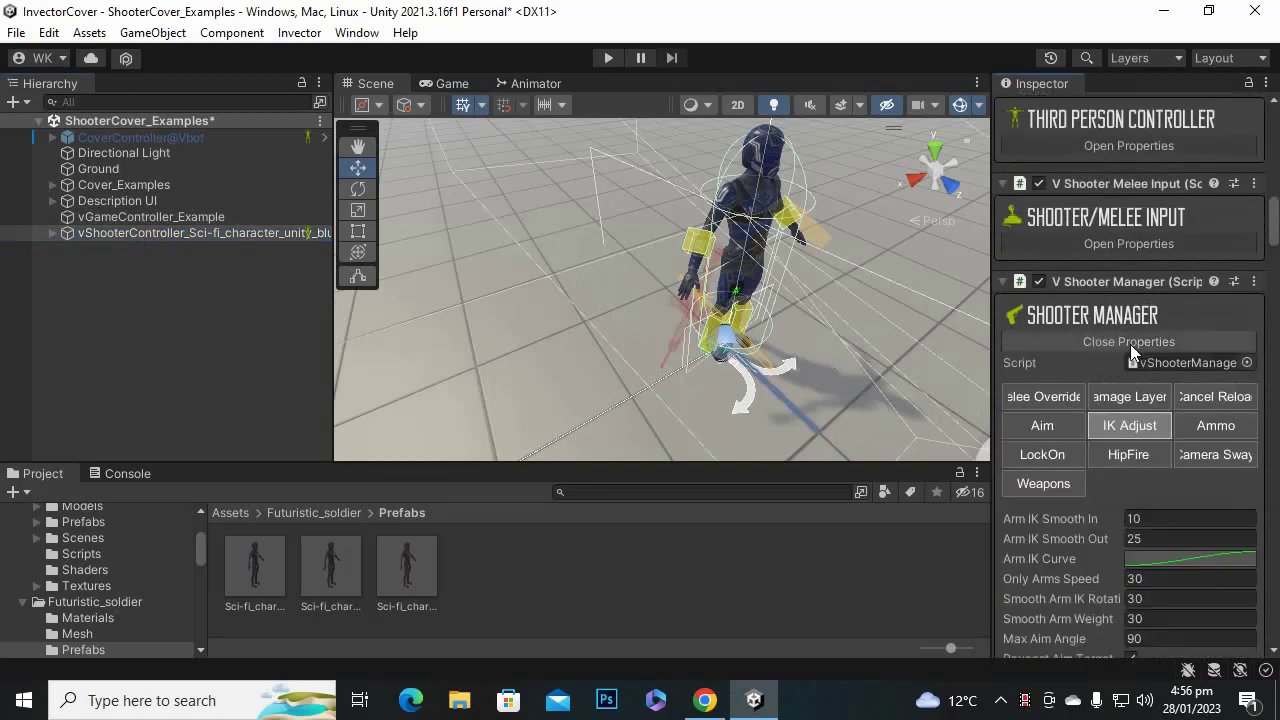
{"action": "left_click_drag", "start_coordinate": [993, 295], "coordinate": [910, 294]}
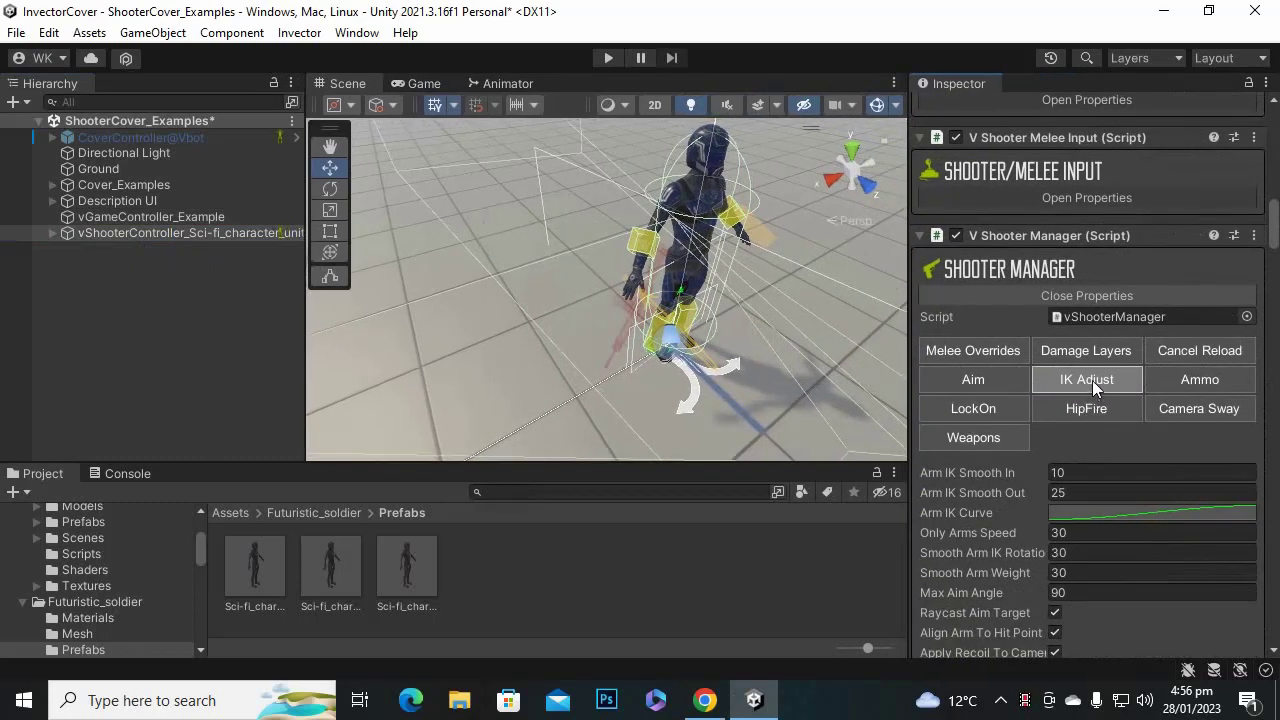
Create a new weapon IK Adjust List for the character in the Shooter Manager's IK Adjust settings.
{"action": "scroll", "coordinate": [1092, 380], "scroll_direction": "down", "scroll_amount": 4}
{"action": "scroll", "coordinate": [1092, 380], "scroll_direction": "down", "scroll_amount": 3}
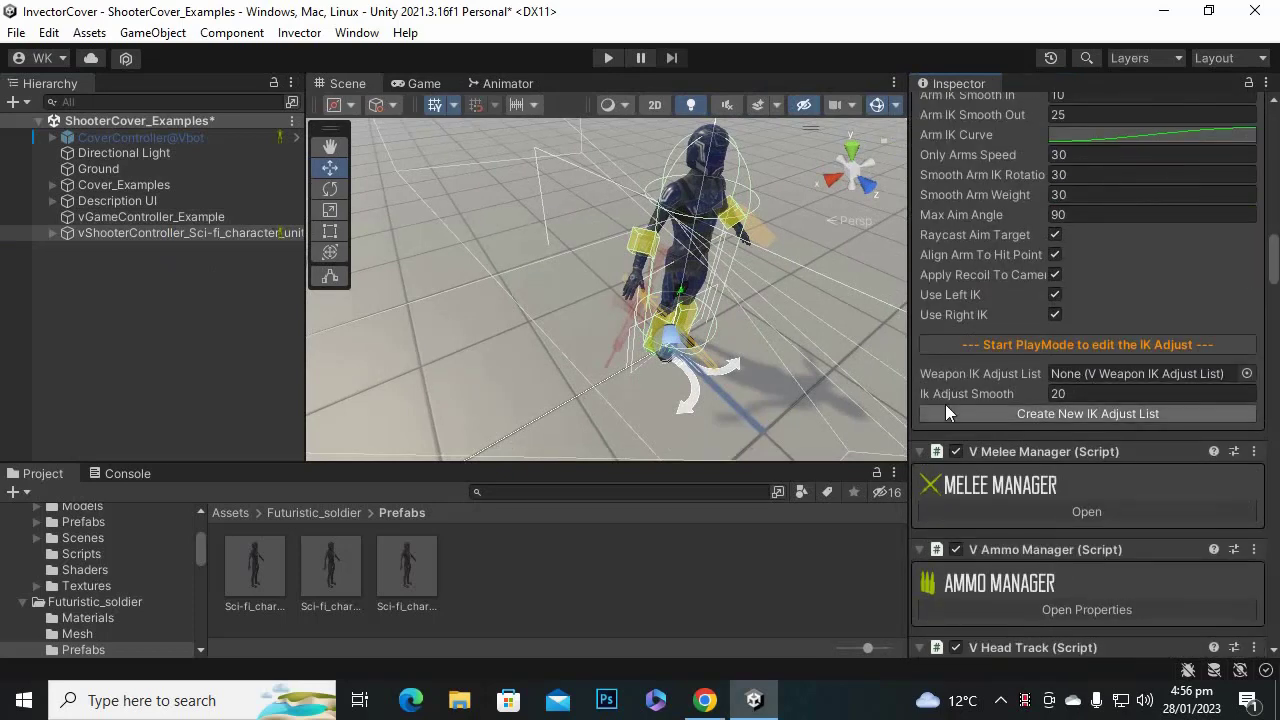
{"action": "left_click", "coordinate": [1112, 413]}
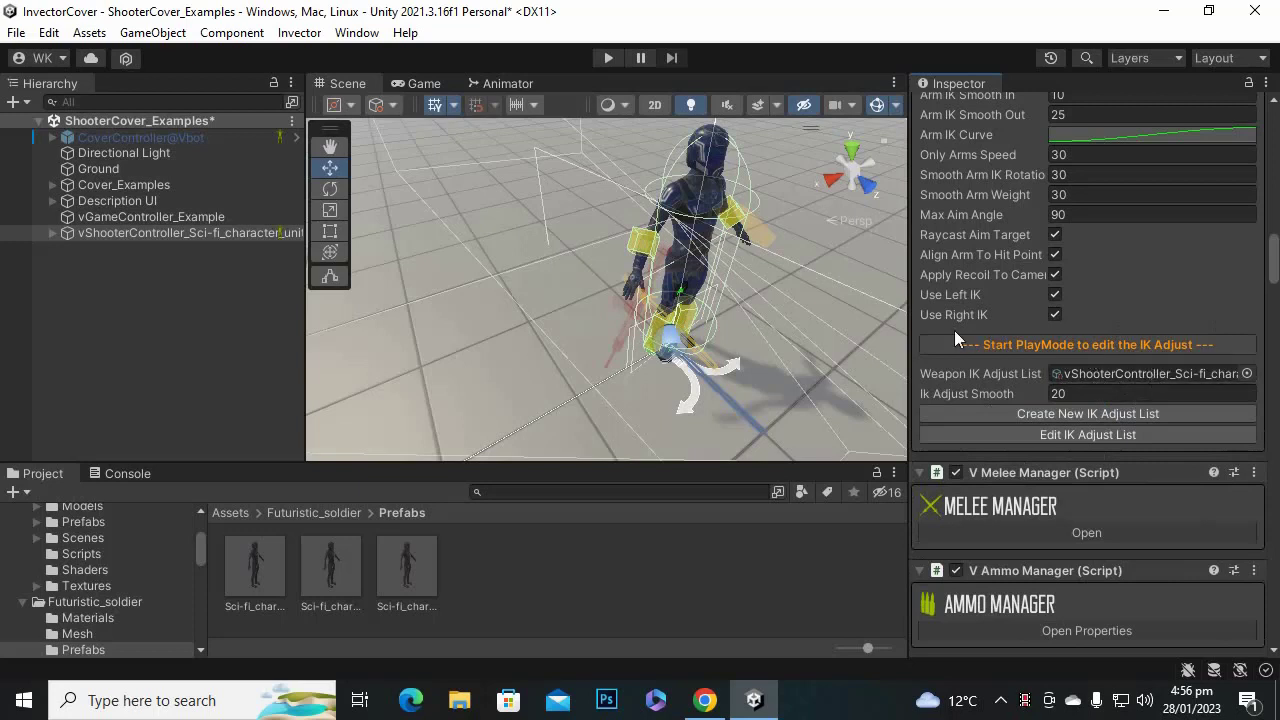
{"action": "mouse_move", "coordinate": [940, 257]}
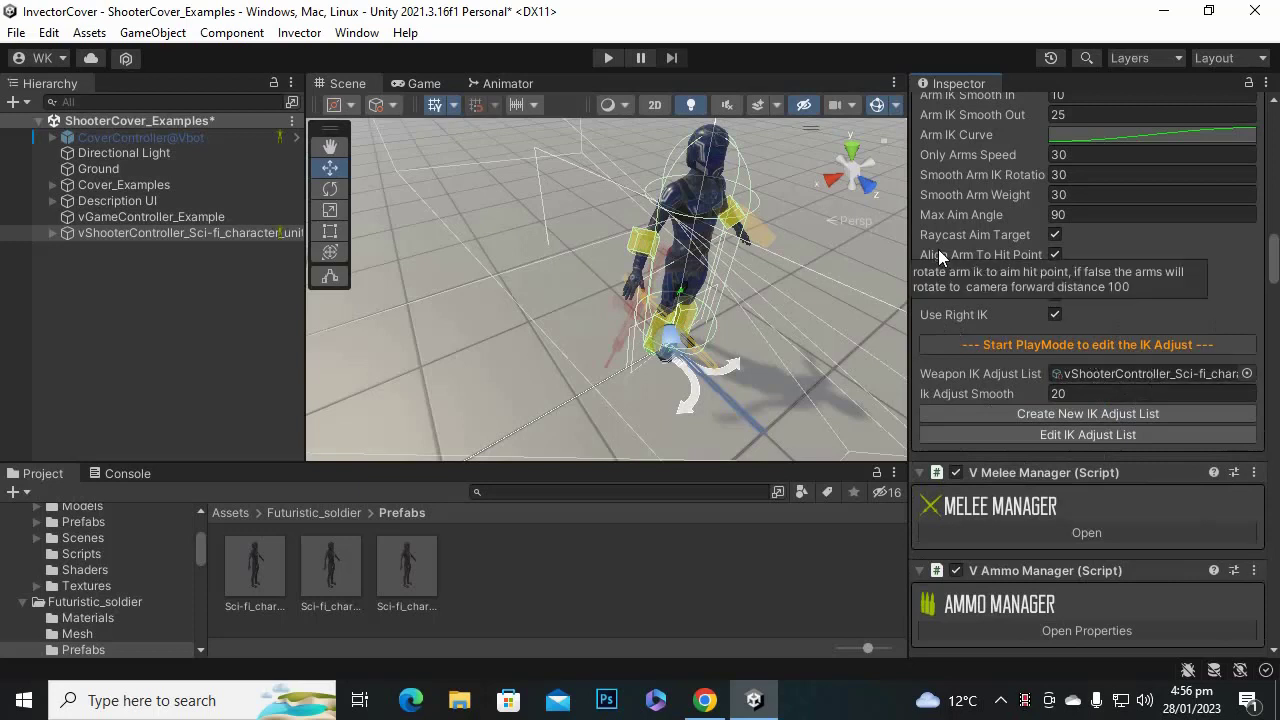
Open the IK Adjust List for editing and dock the IK Adjust Window as a tab beside the Hierarchy.
{"action": "left_click", "coordinate": [1075, 437]}
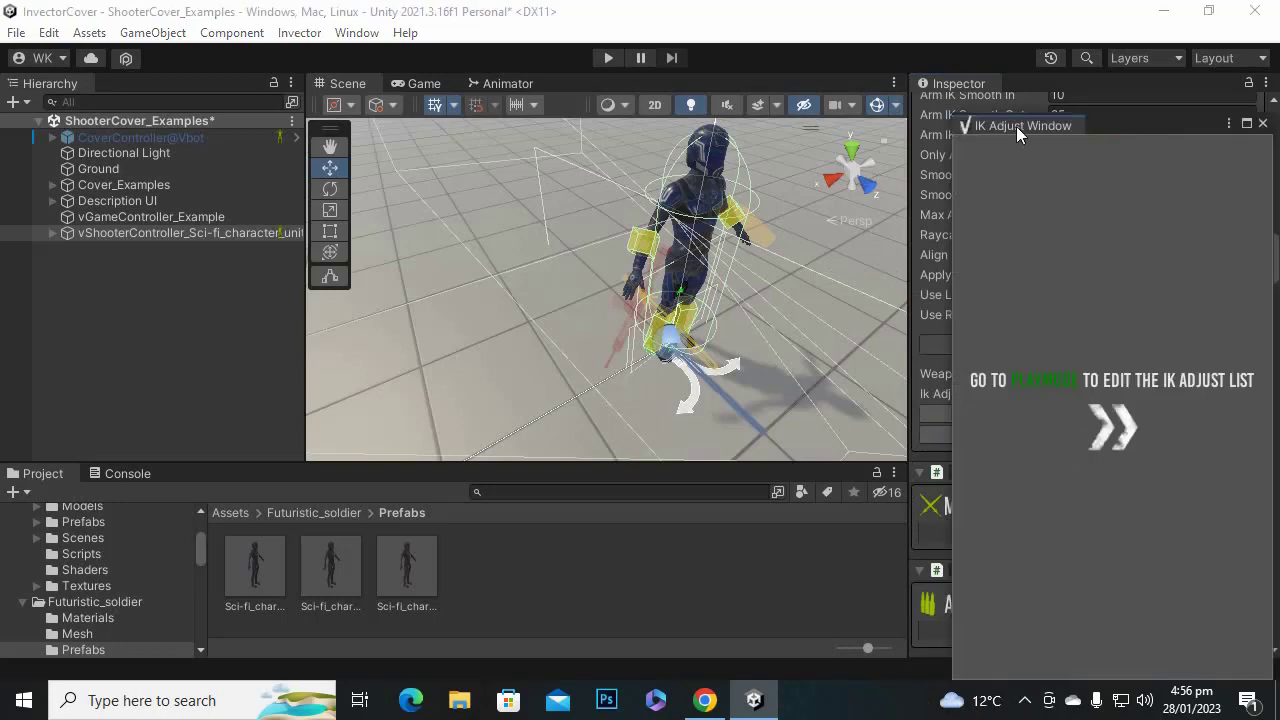
{"action": "left_click_drag", "start_coordinate": [1016, 126], "coordinate": [75, 150]}
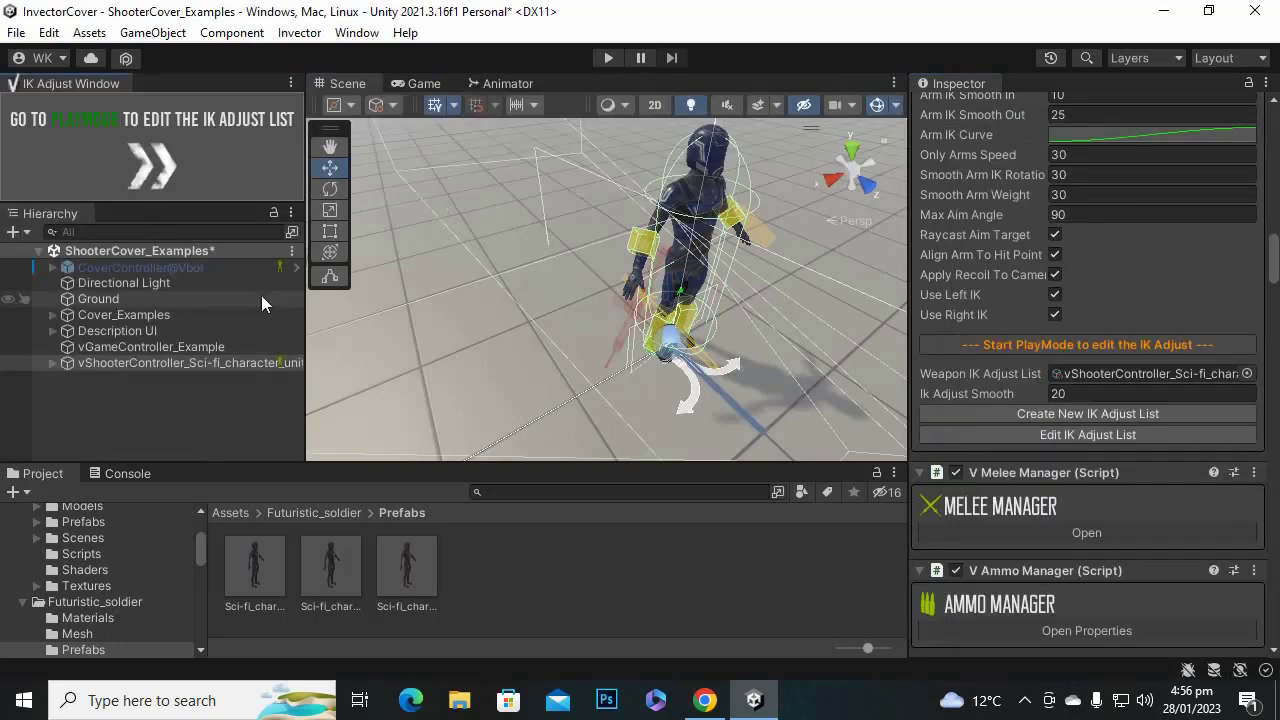
{"action": "left_click_drag", "start_coordinate": [229, 201], "coordinate": [230, 260]}
{"action": "left_click_drag", "start_coordinate": [80, 79], "coordinate": [130, 270]}
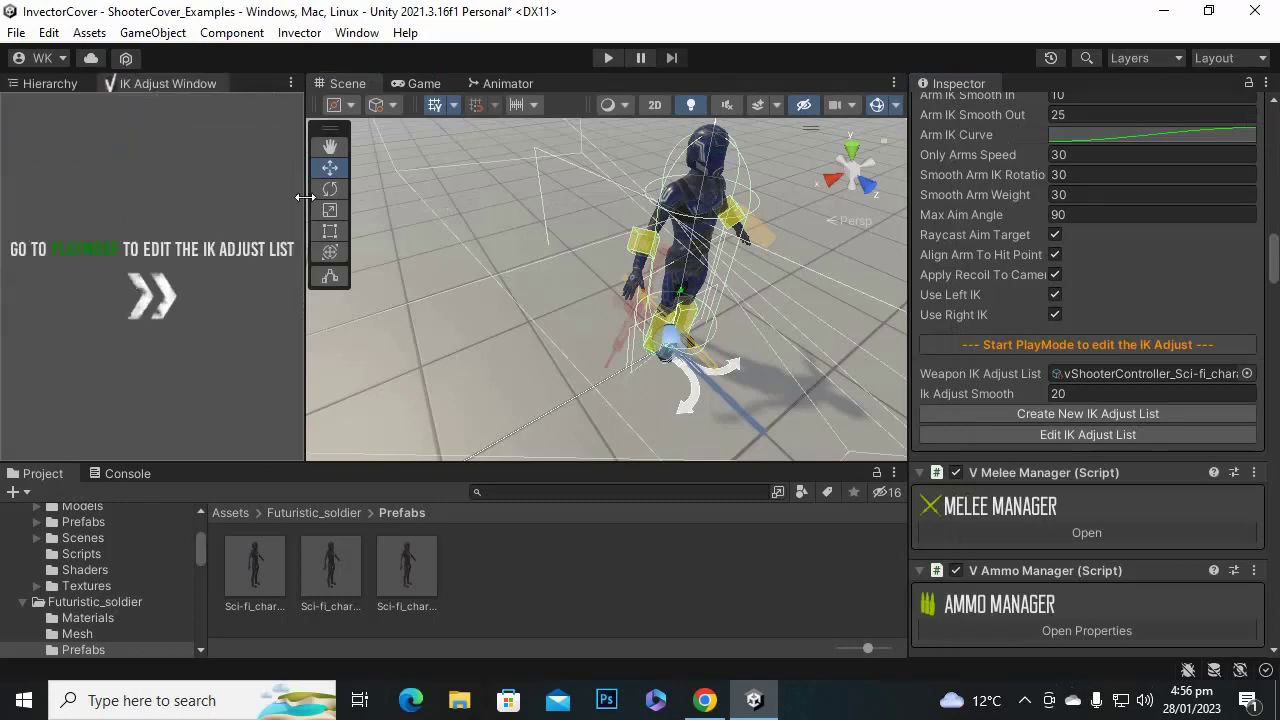
{"action": "left_click_drag", "start_coordinate": [300, 186], "coordinate": [292, 191]}
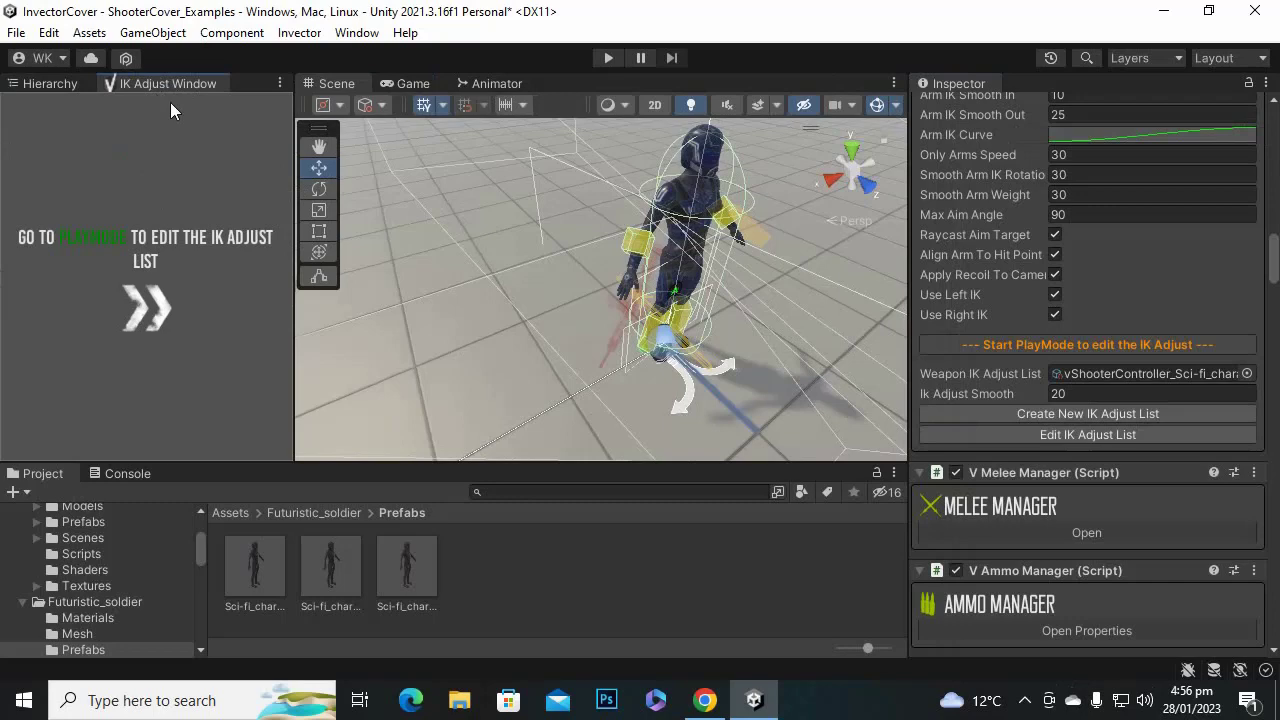
Enter play mode and dock the Game view beside the Inspector, widened so it shows alongside the Scene view.
{"action": "left_click", "coordinate": [603, 59]}
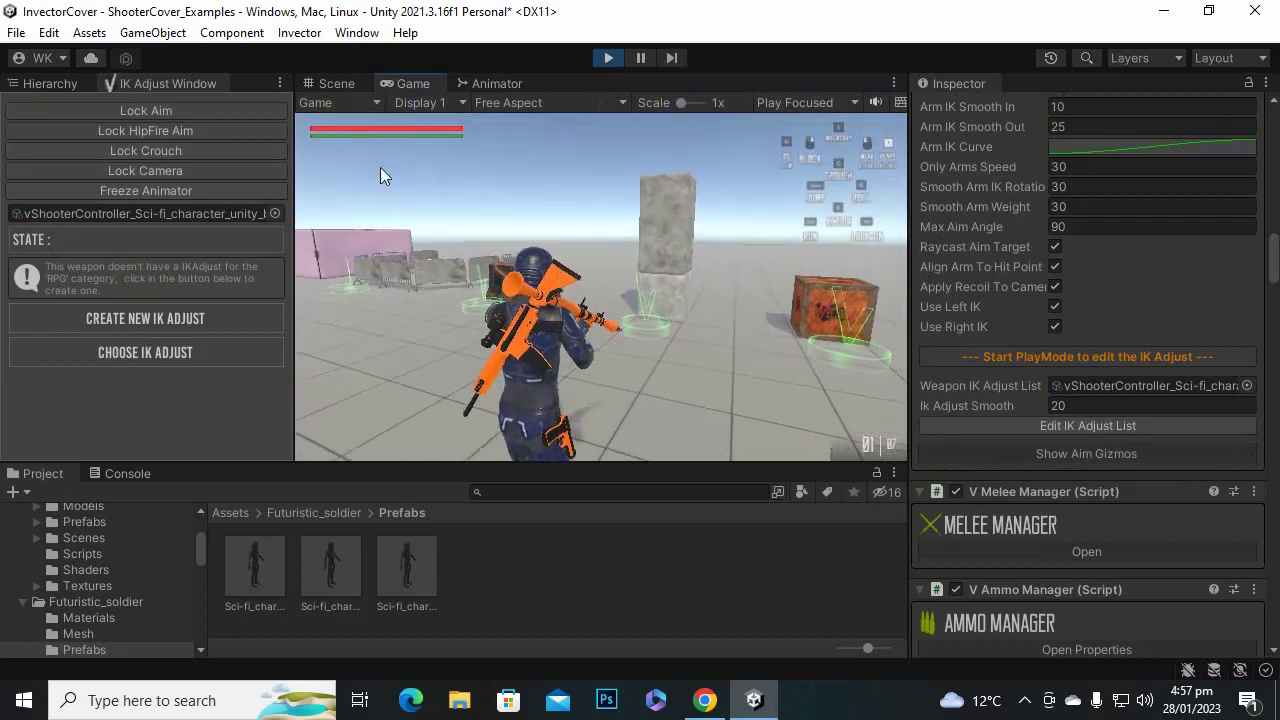
{"action": "left_click", "coordinate": [331, 80]}
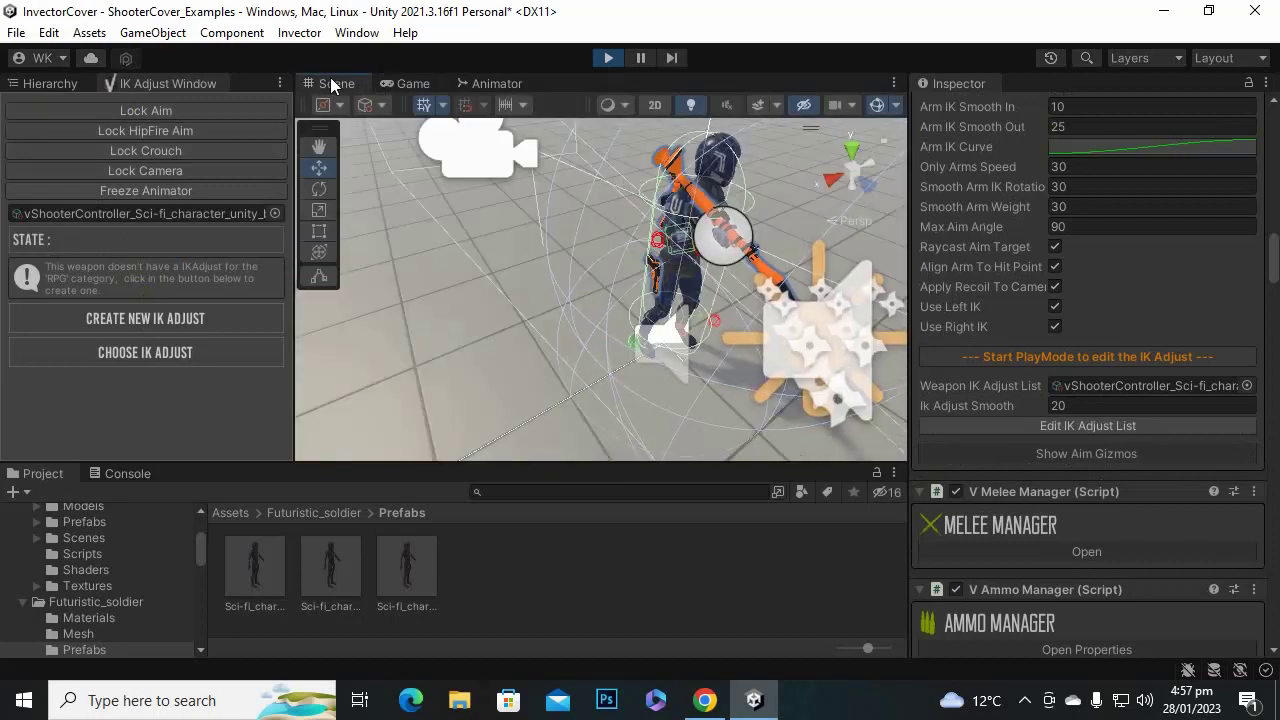
{"action": "left_click", "coordinate": [408, 84]}
{"action": "left_click_drag", "start_coordinate": [410, 85], "coordinate": [1042, 80]}
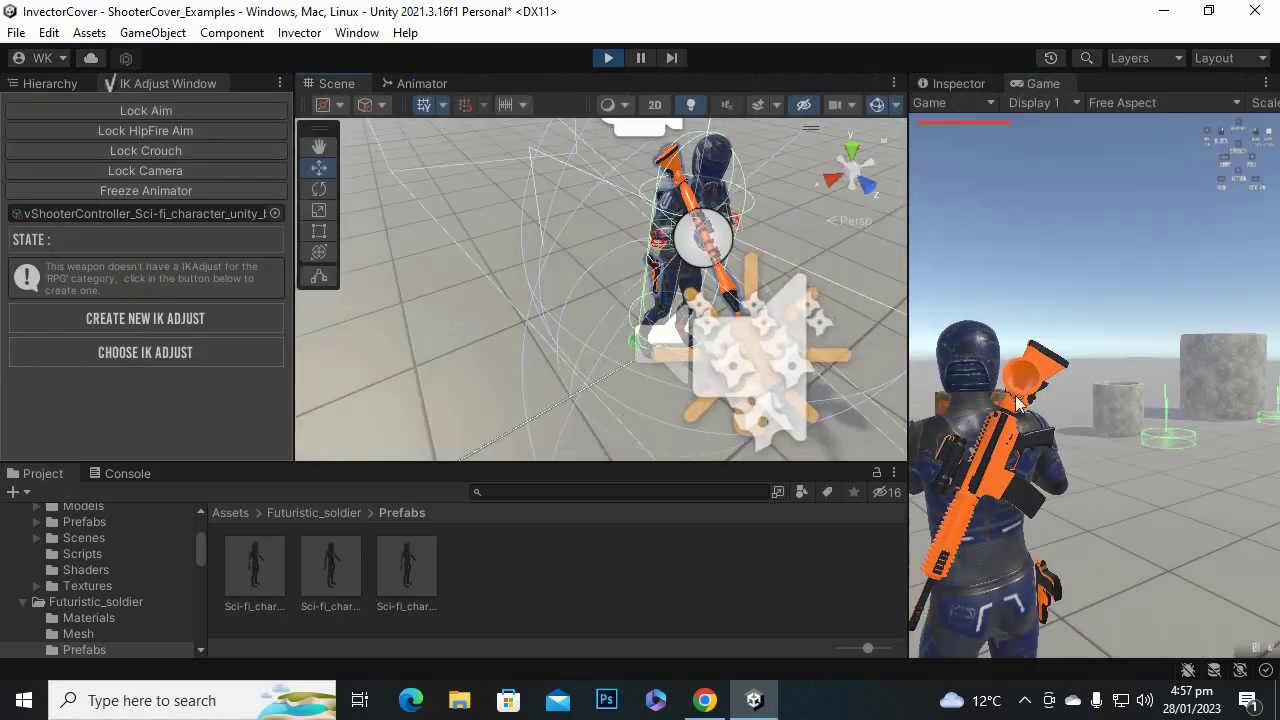
{"action": "left_click_drag", "start_coordinate": [910, 329], "coordinate": [855, 345]}
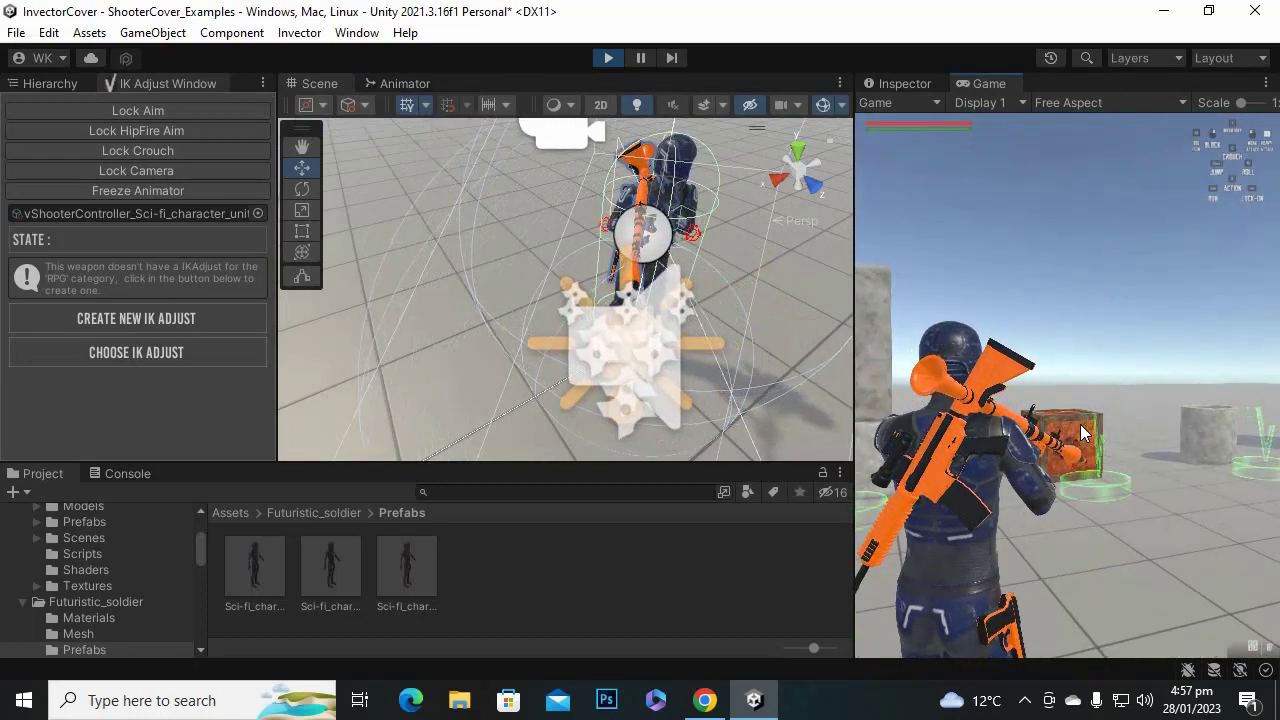
Switch the character to the Handgun, bring it into close view in the scene, and lock the camera for IK adjustment.
{"action": "key", "text": "Right"}
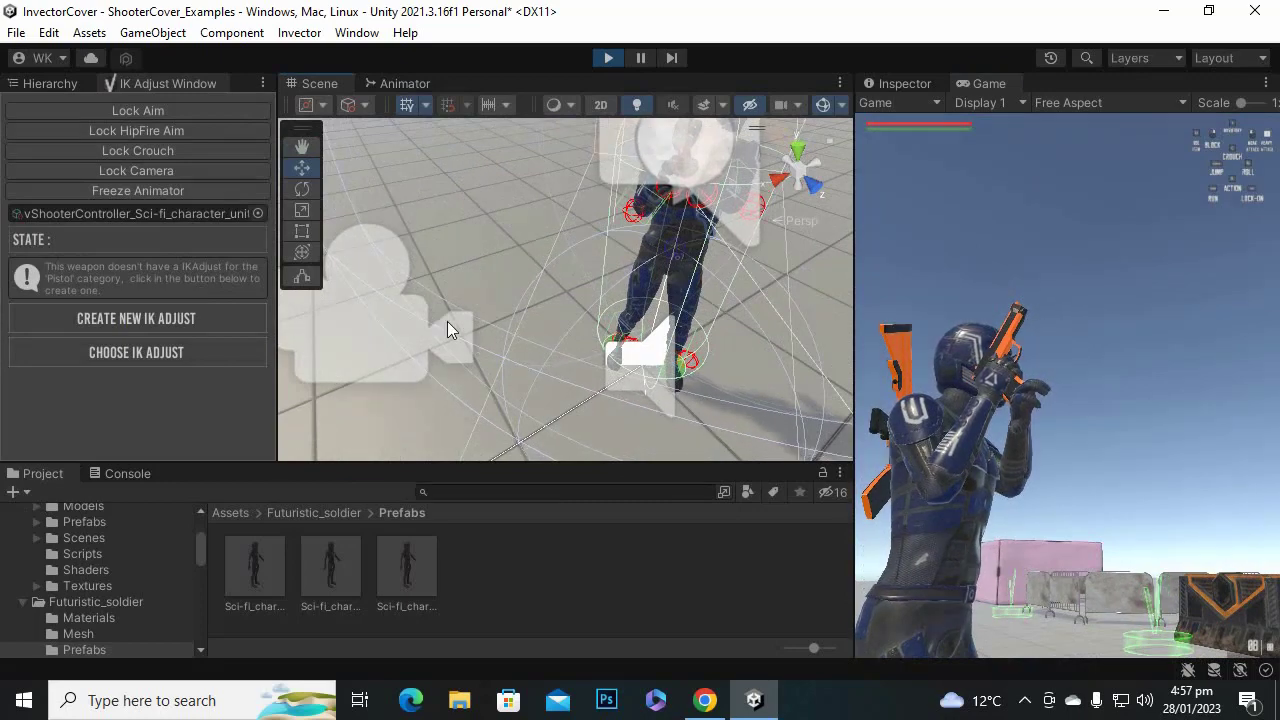
{"action": "scroll", "coordinate": [492, 237], "scroll_direction": "down", "scroll_amount": 2}
{"action": "middle_click_drag", "start_coordinate": [492, 235], "coordinate": [432, 300]}
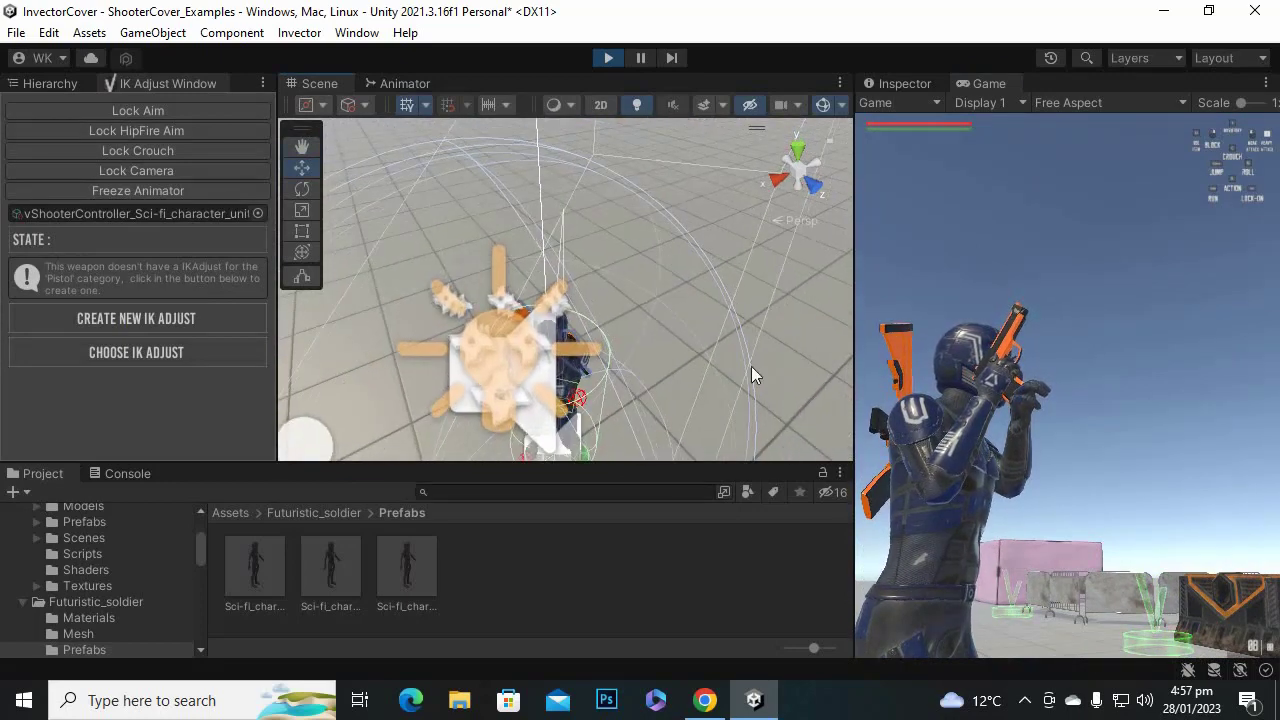
{"action": "scroll", "coordinate": [751, 366], "scroll_direction": "up", "scroll_amount": 4}
{"action": "middle_click_drag", "start_coordinate": [717, 362], "coordinate": [755, 212]}
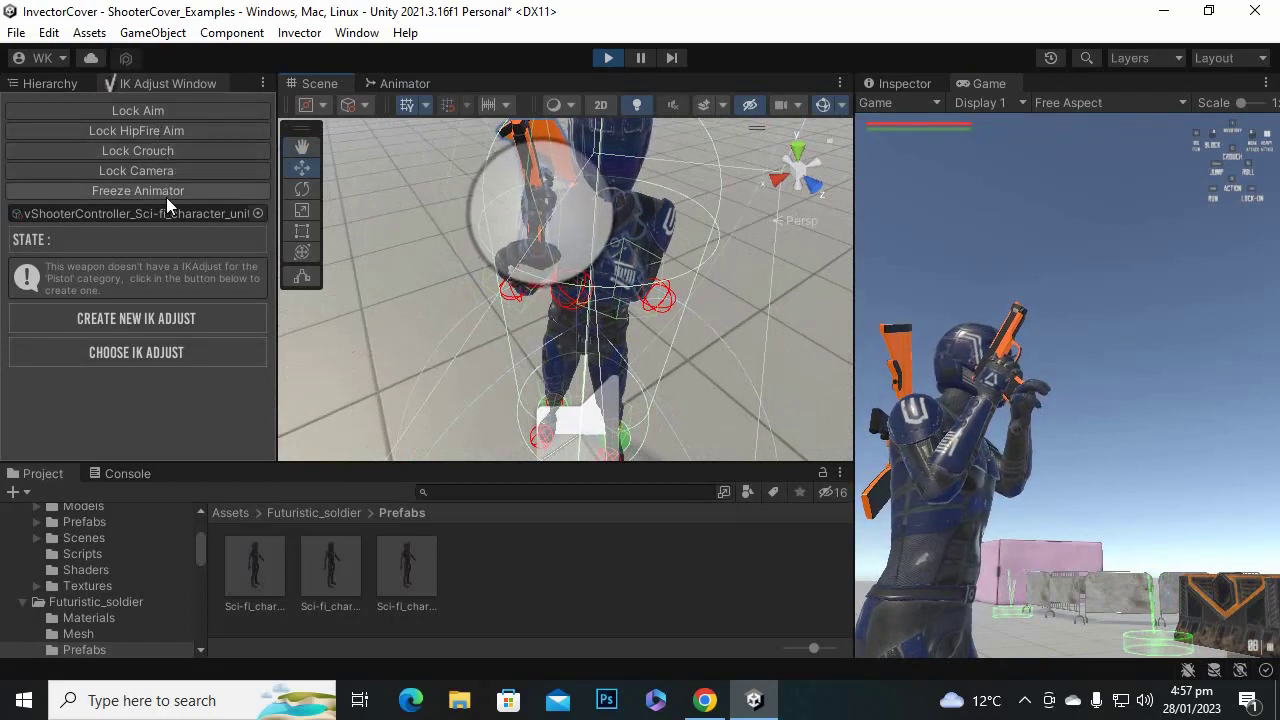
{"action": "left_click", "coordinate": [165, 172]}
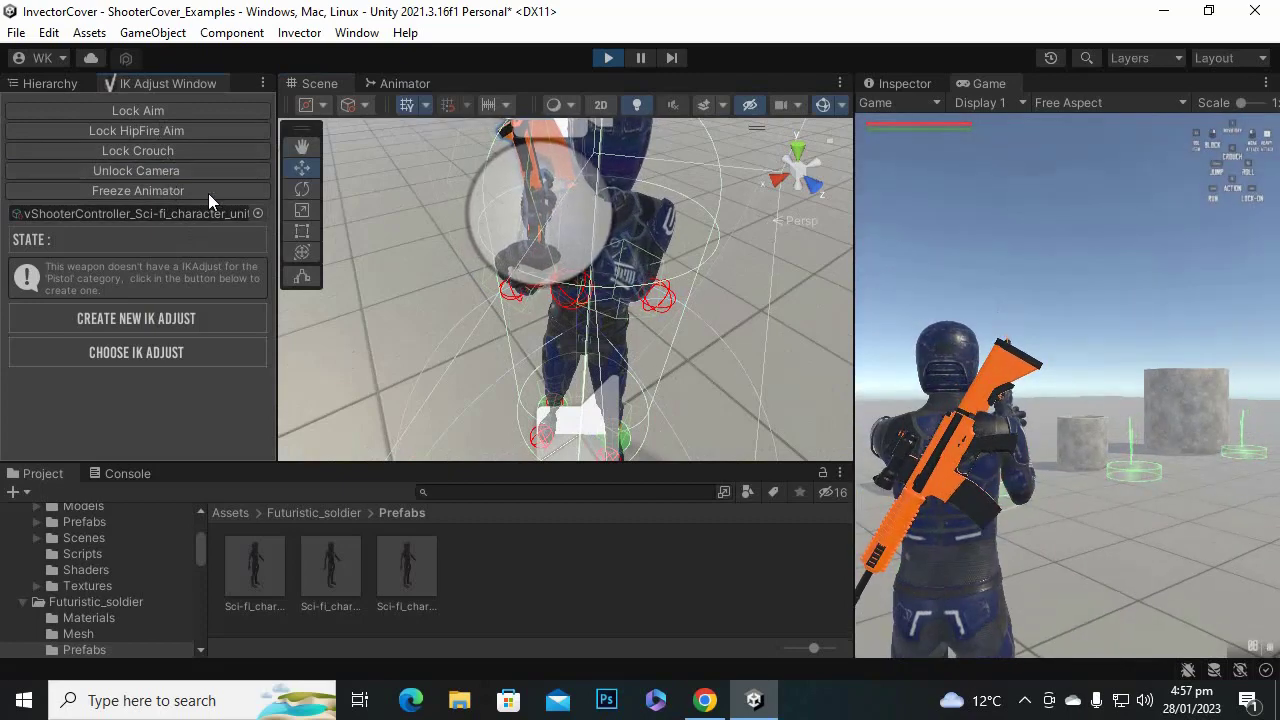
Examine the character's grip on the handgun and the position of both hands from several angles.
{"action": "scroll", "coordinate": [645, 283], "scroll_direction": "up", "scroll_amount": 8}
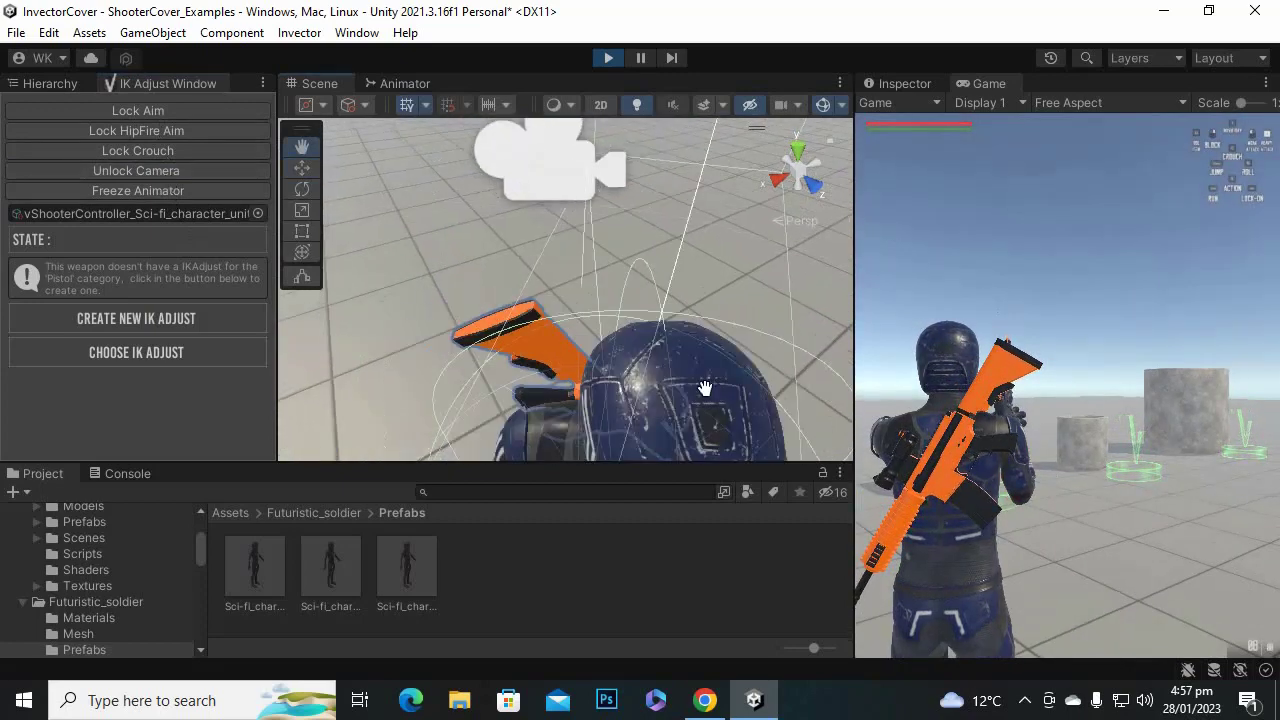
{"action": "middle_click_drag", "start_coordinate": [705, 388], "coordinate": [726, 343]}
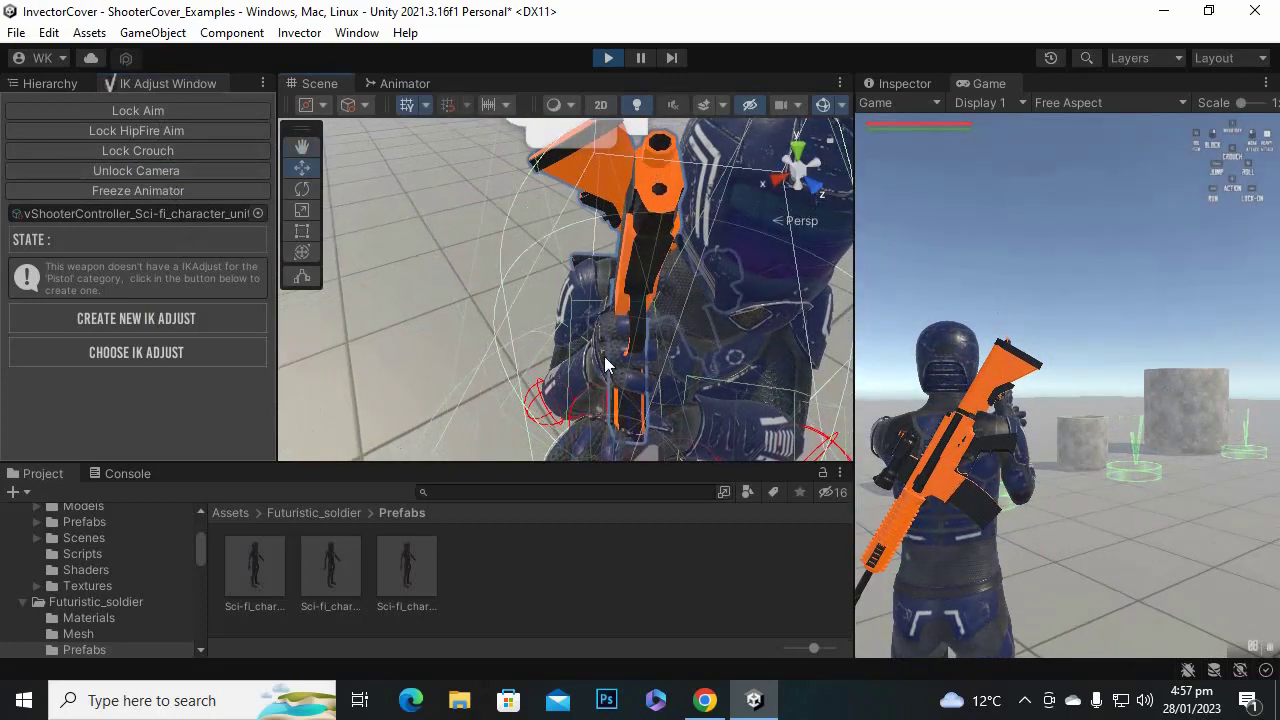
{"action": "left_click_drag", "start_coordinate": [557, 321], "coordinate": [525, 311], "text": "alt"}
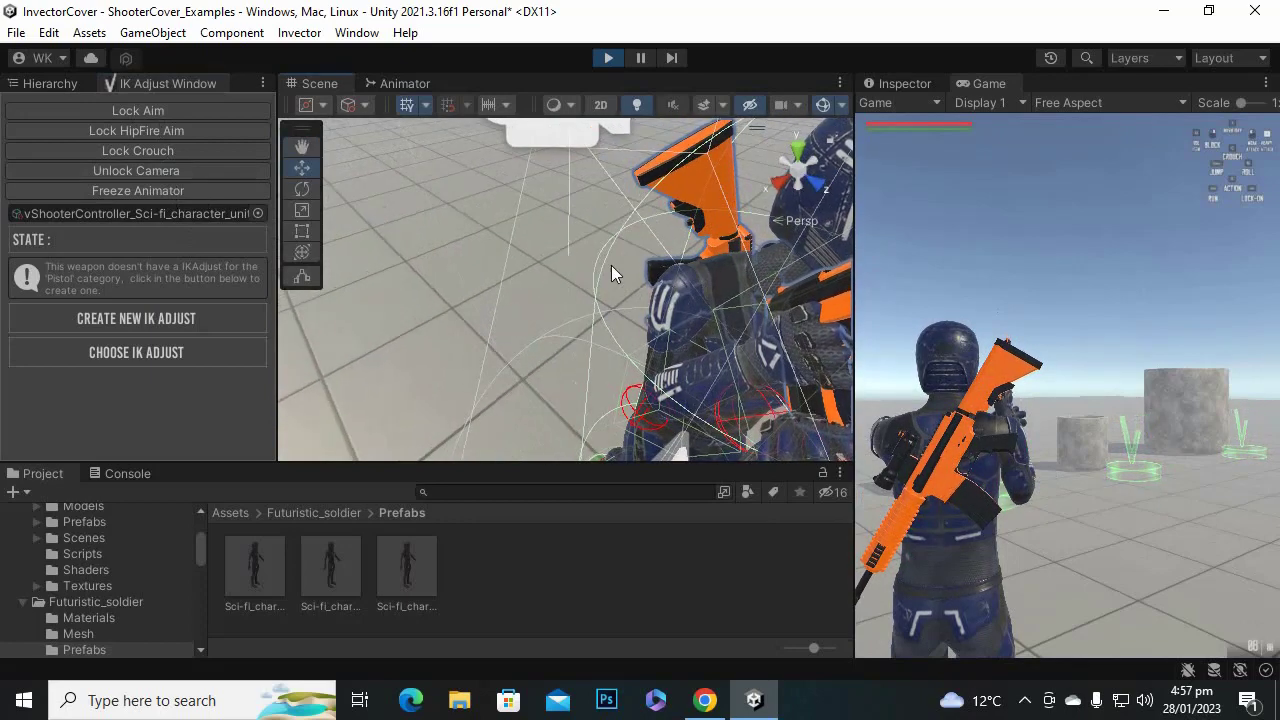
{"action": "scroll", "coordinate": [651, 347], "scroll_direction": "down", "scroll_amount": 3}
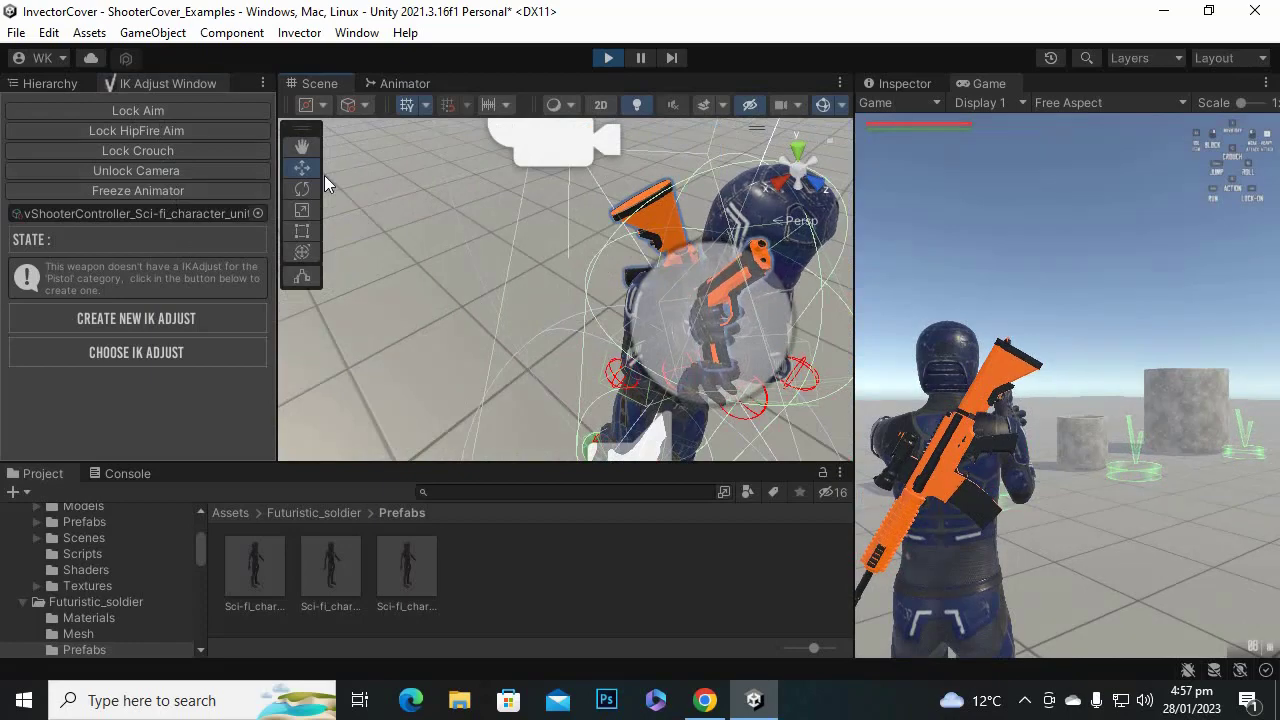
{"action": "middle_click_drag", "start_coordinate": [527, 262], "coordinate": [439, 248]}
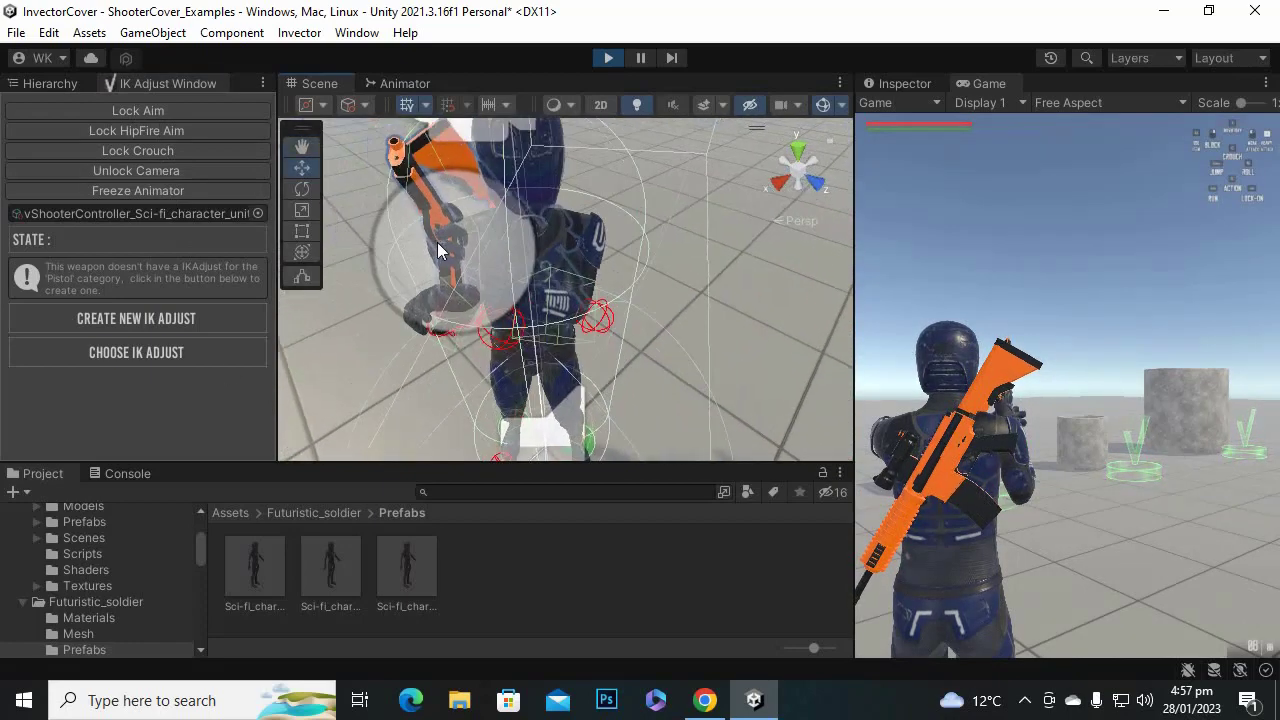
{"action": "scroll", "coordinate": [427, 290], "scroll_direction": "up", "scroll_amount": 4}
{"action": "middle_click_drag", "start_coordinate": [563, 312], "coordinate": [628, 332]}
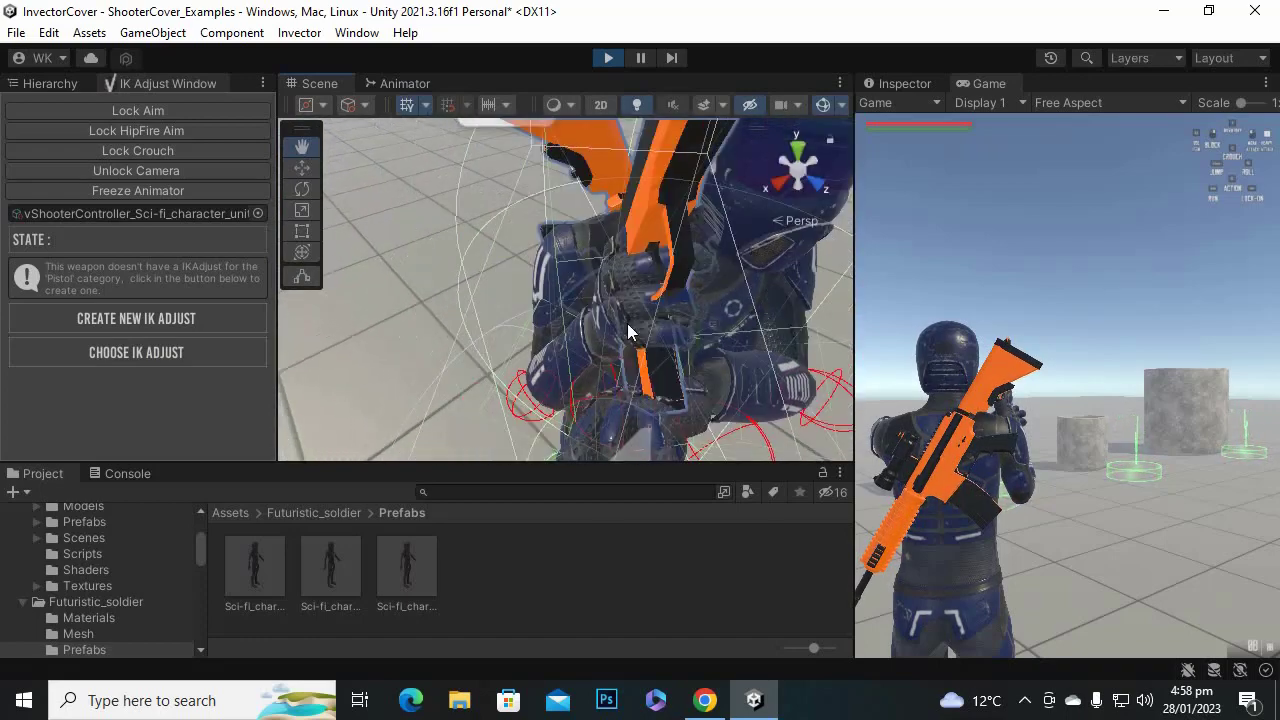
{"action": "mouse_move", "coordinate": [545, 274]}
{"action": "left_mouse_down", "text": "alt"}
{"action": "mouse_move", "coordinate": [503, 263]}
{"action": "mouse_move", "coordinate": [560, 267]}
{"action": "left_mouse_up", "text": "alt"}
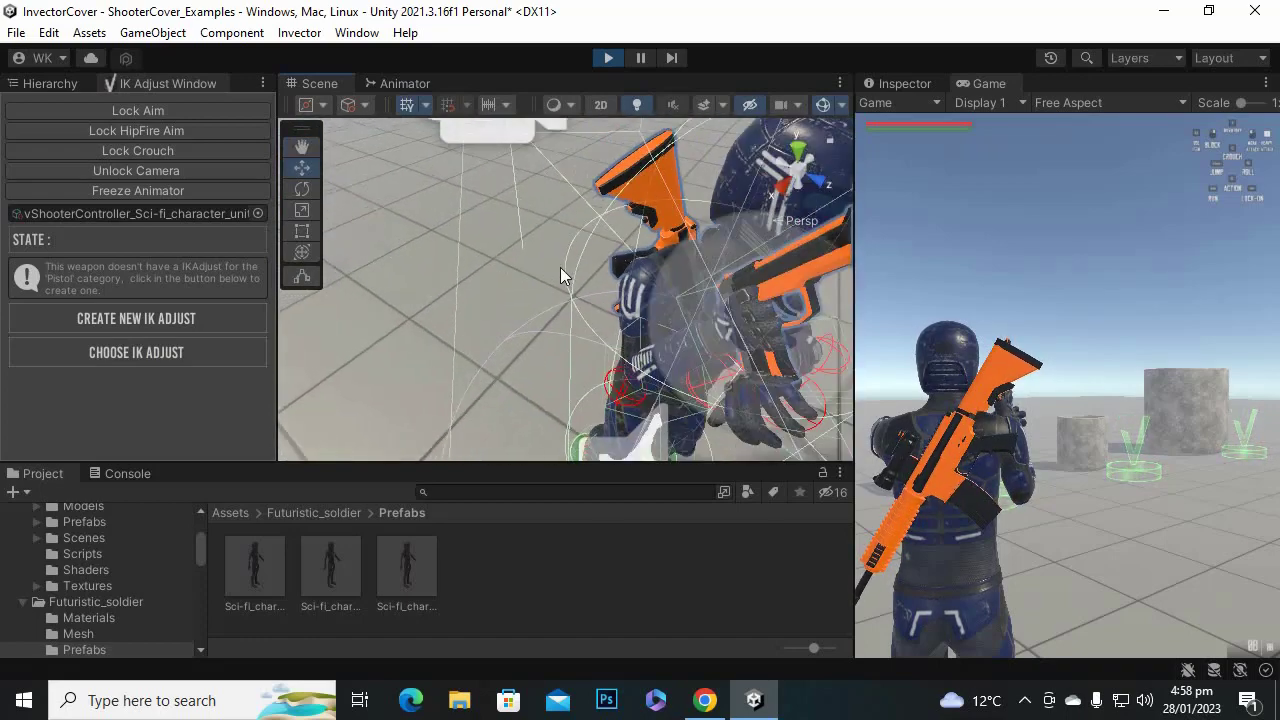
{"action": "scroll", "coordinate": [531, 243], "scroll_direction": "down", "scroll_amount": 3}
{"action": "scroll", "coordinate": [670, 313], "scroll_direction": "up", "scroll_amount": 4}
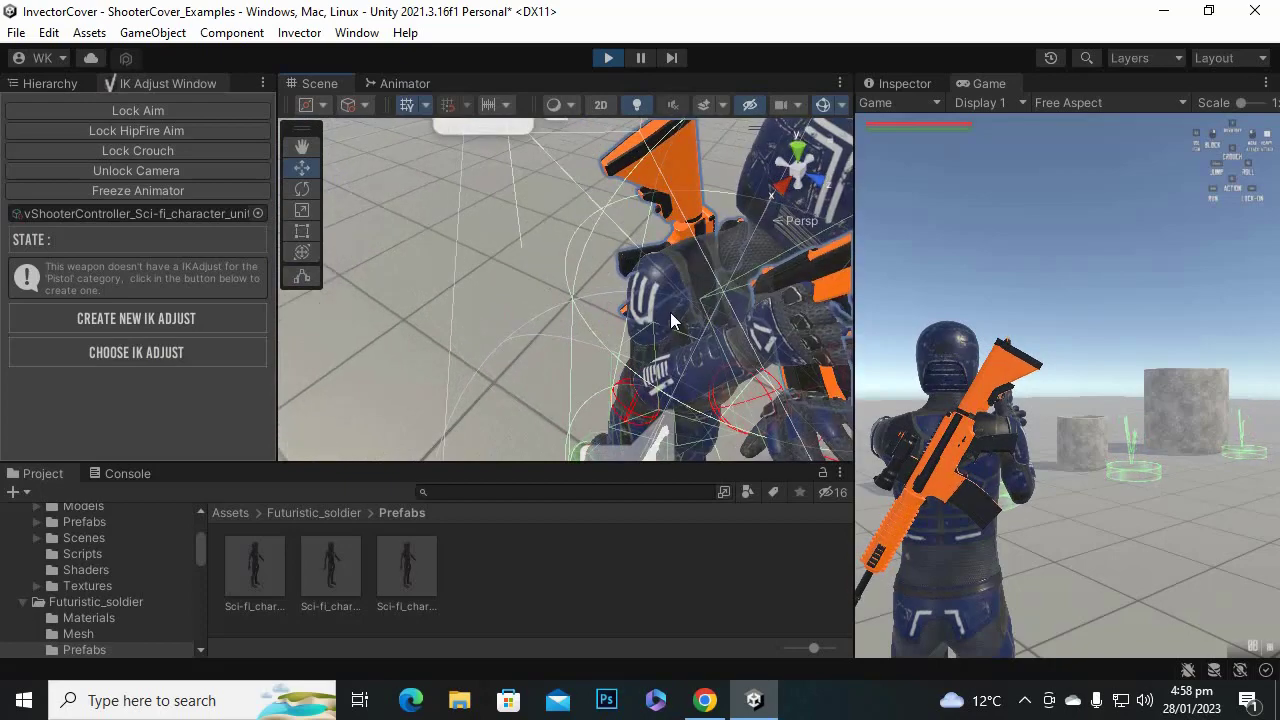
{"action": "left_click_drag", "start_coordinate": [705, 302], "coordinate": [615, 350], "text": "alt"}
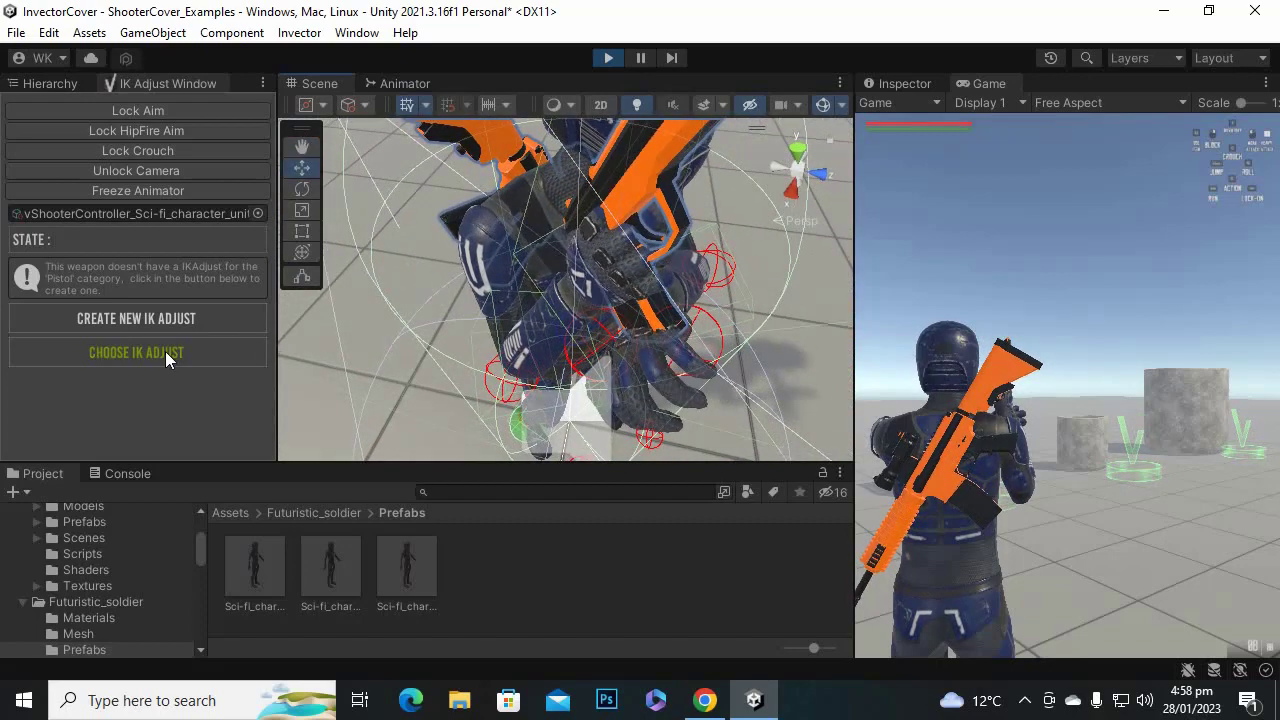
Create a new IK Adjust for the pistol and shift the right-hand IK target along its X axis.
{"action": "left_click", "coordinate": [102, 324]}
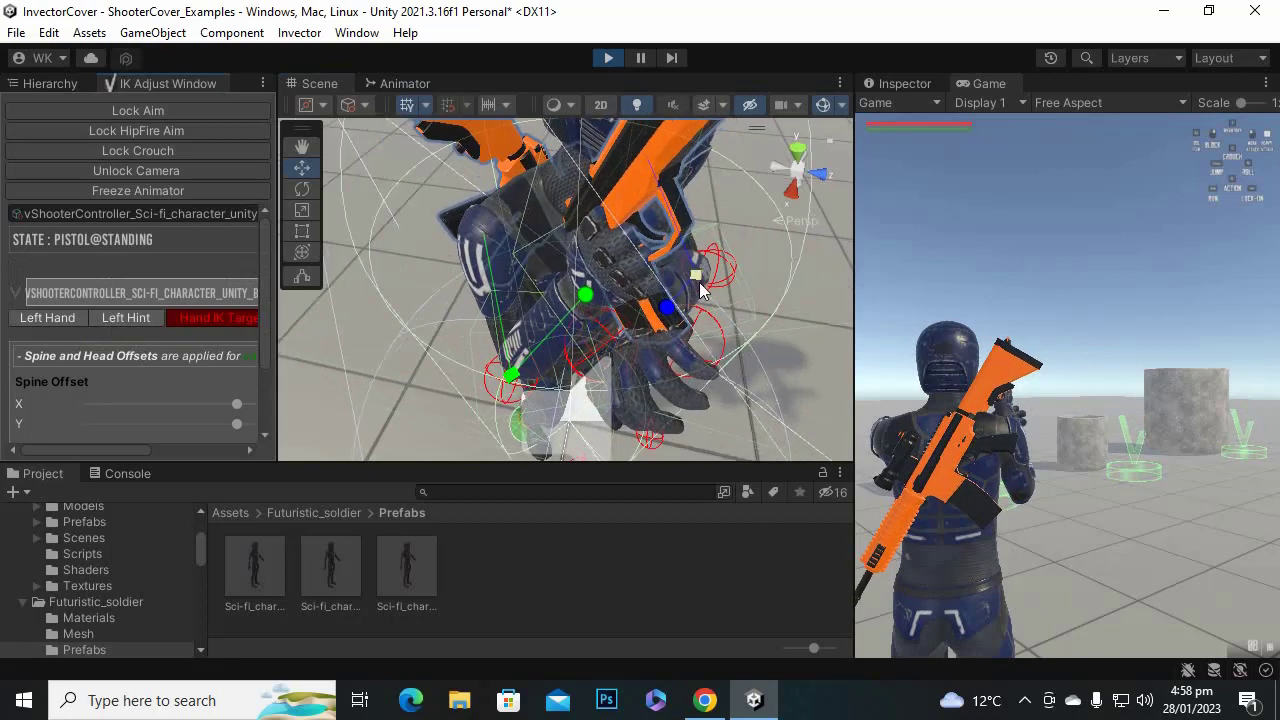
{"action": "left_click", "coordinate": [590, 290]}
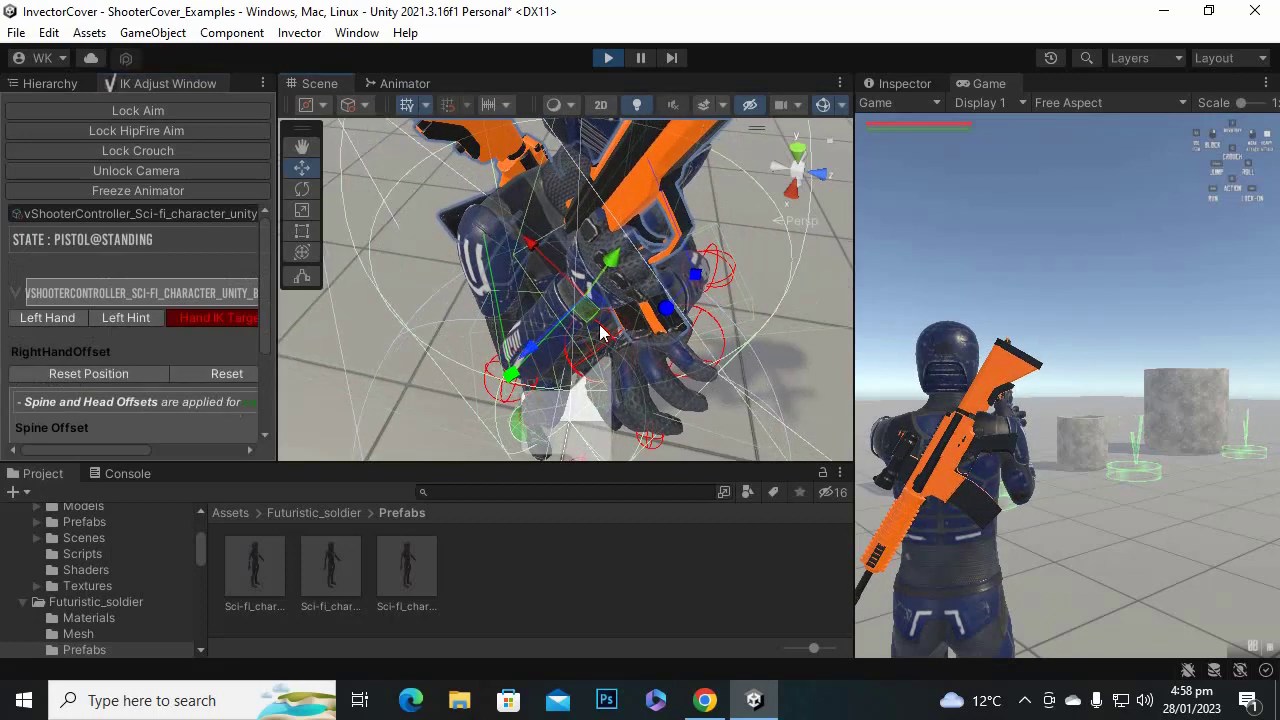
{"action": "left_click_drag", "start_coordinate": [544, 247], "coordinate": [577, 258]}
{"action": "scroll", "coordinate": [569, 271], "scroll_direction": "down", "scroll_amount": 3}
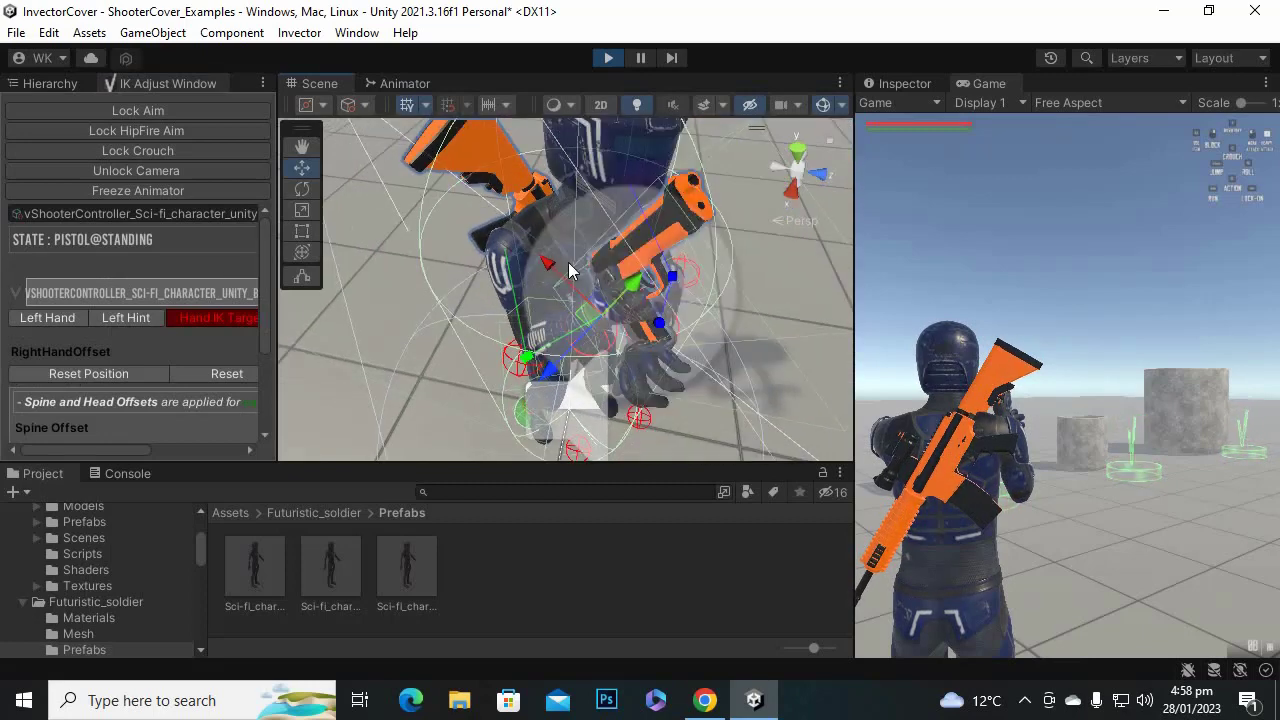
Nudge the left-hand IK target along its X axis and rotate it so the hand wraps around the pistol grip.
{"action": "left_click", "coordinate": [661, 332]}
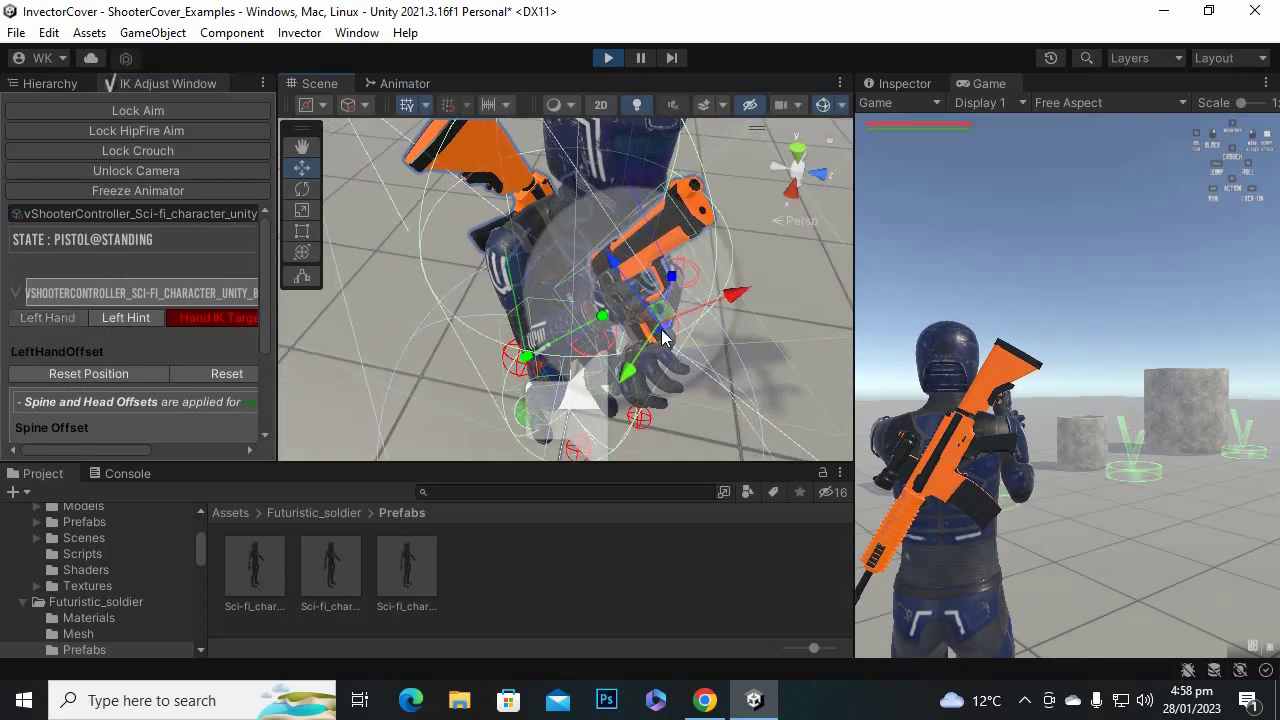
{"action": "left_click_drag", "start_coordinate": [733, 288], "coordinate": [740, 285]}
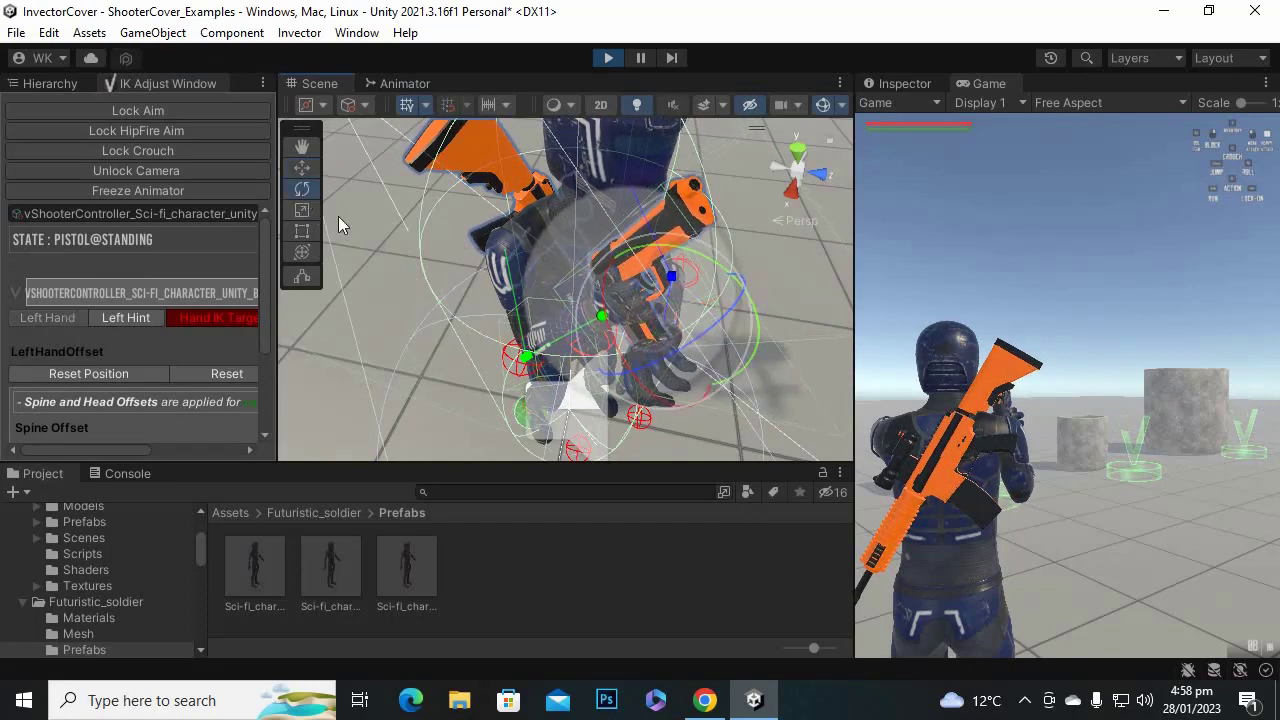
{"action": "key", "text": "e"}
{"action": "left_click_drag", "start_coordinate": [754, 312], "coordinate": [863, 100]}
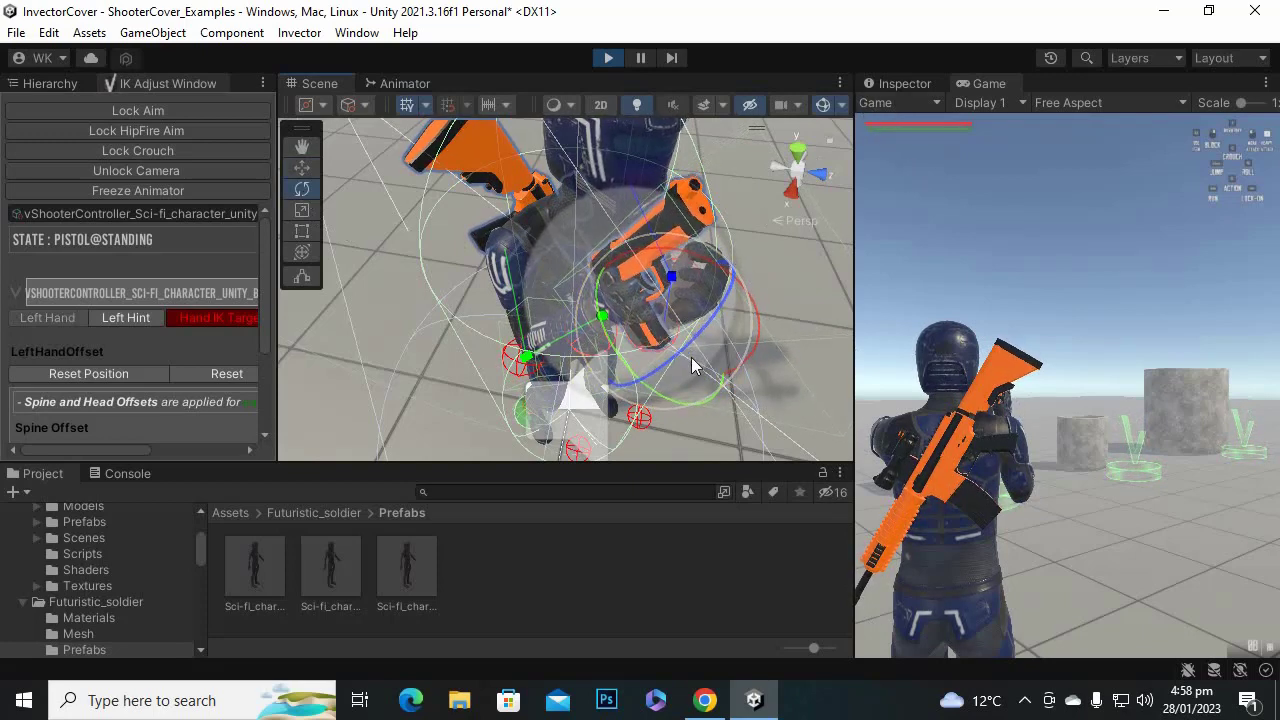
{"action": "left_click_drag", "start_coordinate": [691, 357], "coordinate": [540, 470]}
Select the left arm's IK hint handle and activate the Move tool for it.
{"action": "scroll", "coordinate": [538, 292], "scroll_direction": "down", "scroll_amount": 2}
{"action": "middle_click_drag", "start_coordinate": [538, 300], "coordinate": [514, 257]}
{"action": "scroll", "coordinate": [471, 231], "scroll_direction": "up", "scroll_amount": 2}
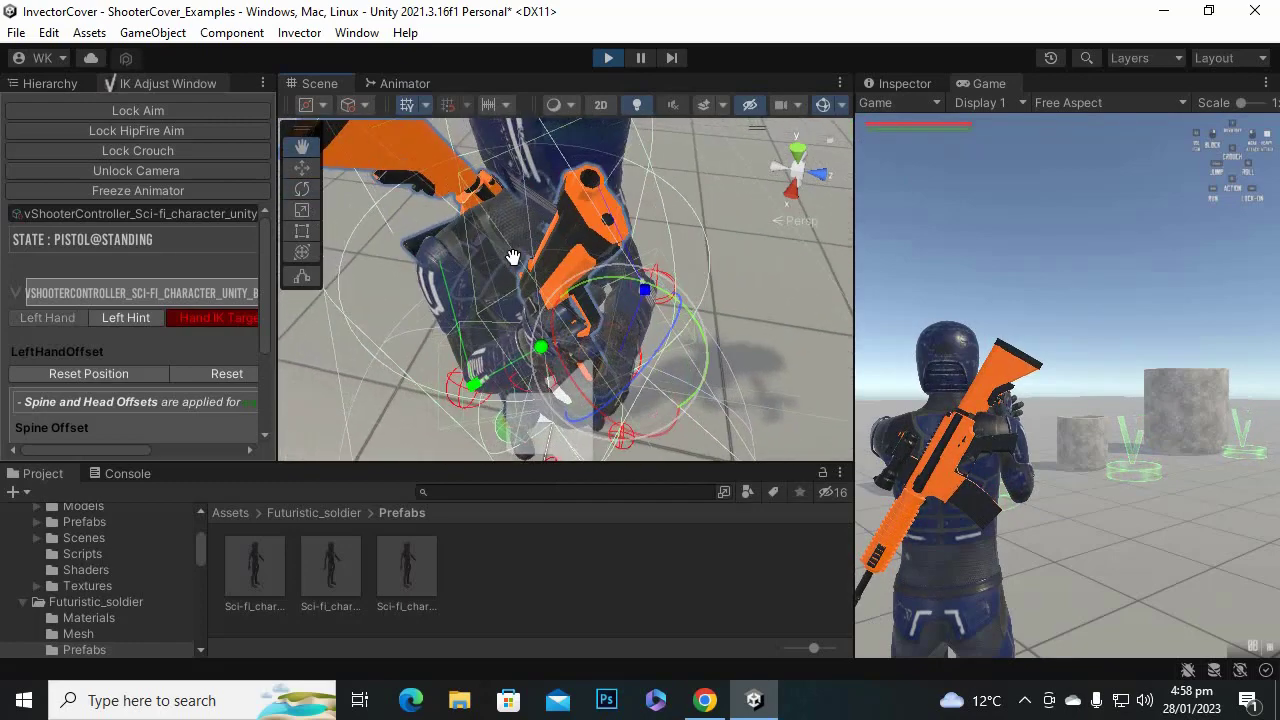
{"action": "scroll", "coordinate": [533, 322], "scroll_direction": "up", "scroll_amount": 1}
{"action": "left_click_drag", "start_coordinate": [540, 229], "coordinate": [595, 290], "text": "alt"}
{"action": "left_click_drag", "start_coordinate": [744, 245], "coordinate": [544, 311], "text": "alt"}
{"action": "left_click", "coordinate": [587, 297]}
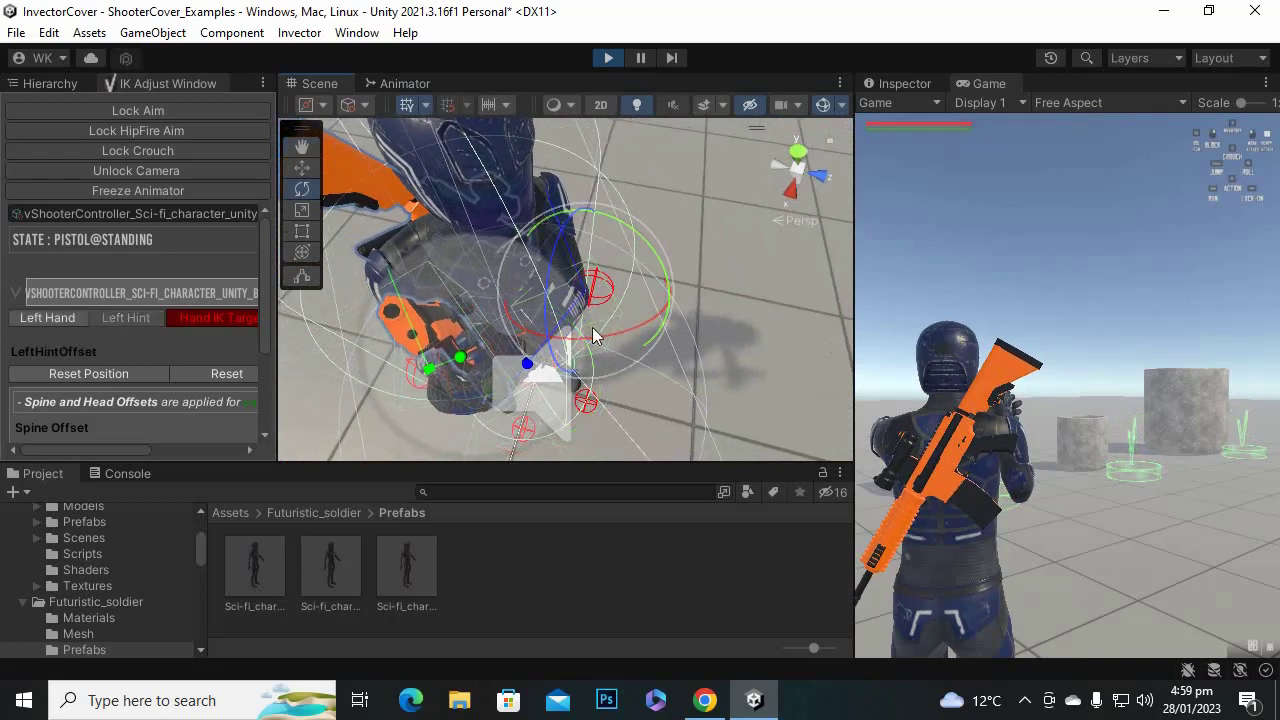
{"action": "left_click", "coordinate": [300, 167]}
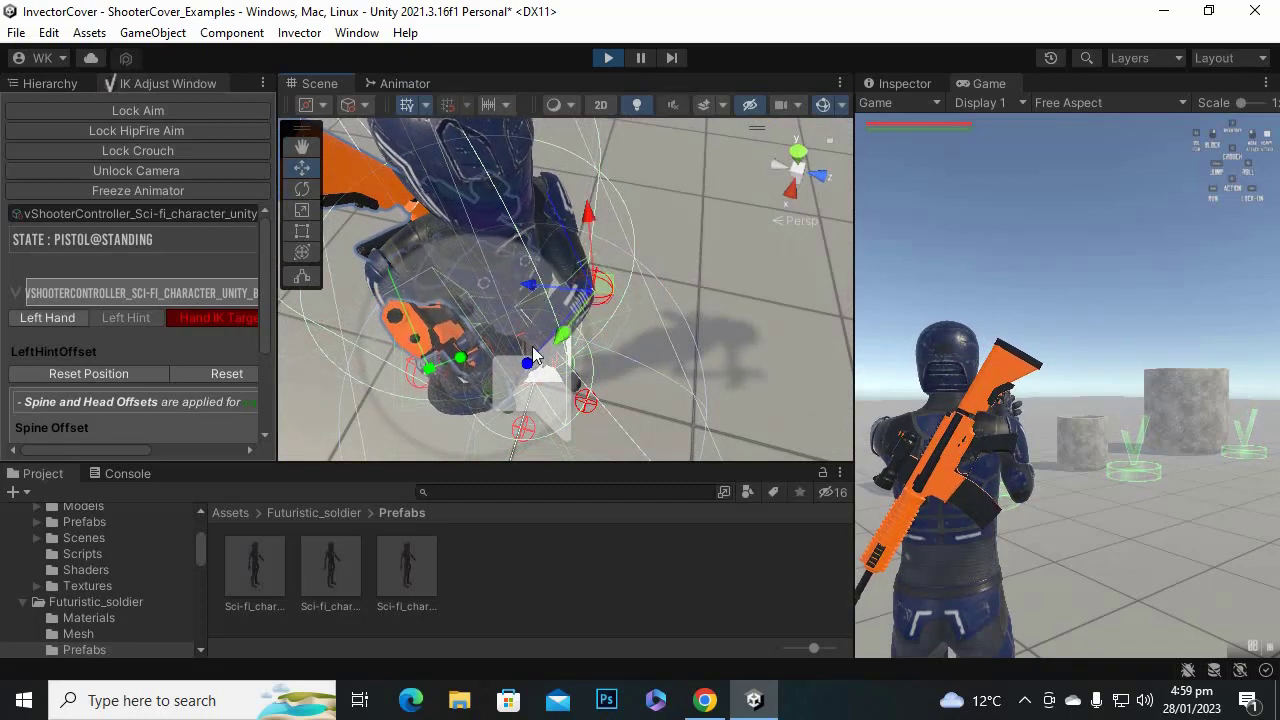
Inspect the pistol hold from the side and shift the right-hand IK target along one axis.
{"action": "left_click_drag", "start_coordinate": [533, 355], "coordinate": [588, 343], "text": "alt"}
{"action": "left_click_drag", "start_coordinate": [465, 352], "coordinate": [570, 274], "text": "alt"}
{"action": "middle_click_drag", "start_coordinate": [589, 254], "coordinate": [579, 307]}
{"action": "left_click_drag", "start_coordinate": [579, 307], "coordinate": [476, 315], "text": "alt"}
{"action": "left_click_drag", "start_coordinate": [597, 295], "coordinate": [687, 273], "text": "alt"}
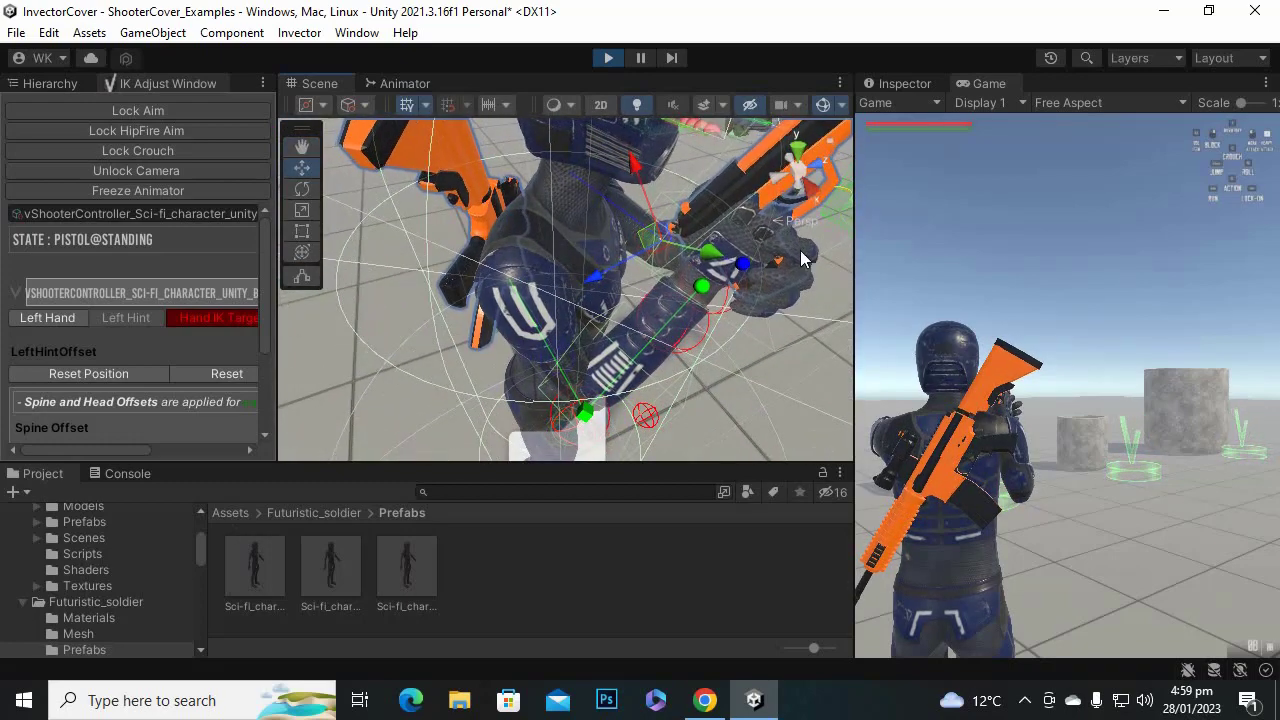
{"action": "middle_click_drag", "start_coordinate": [687, 208], "coordinate": [636, 212]}
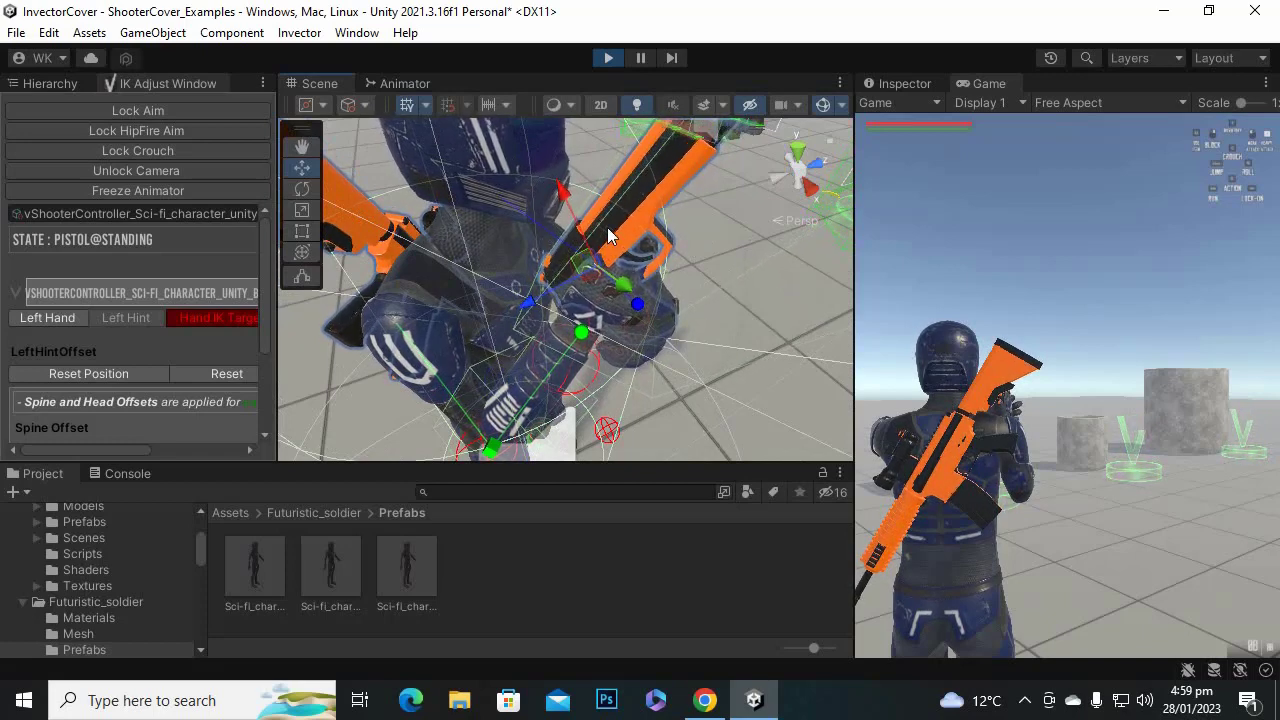
{"action": "left_click", "coordinate": [589, 331]}
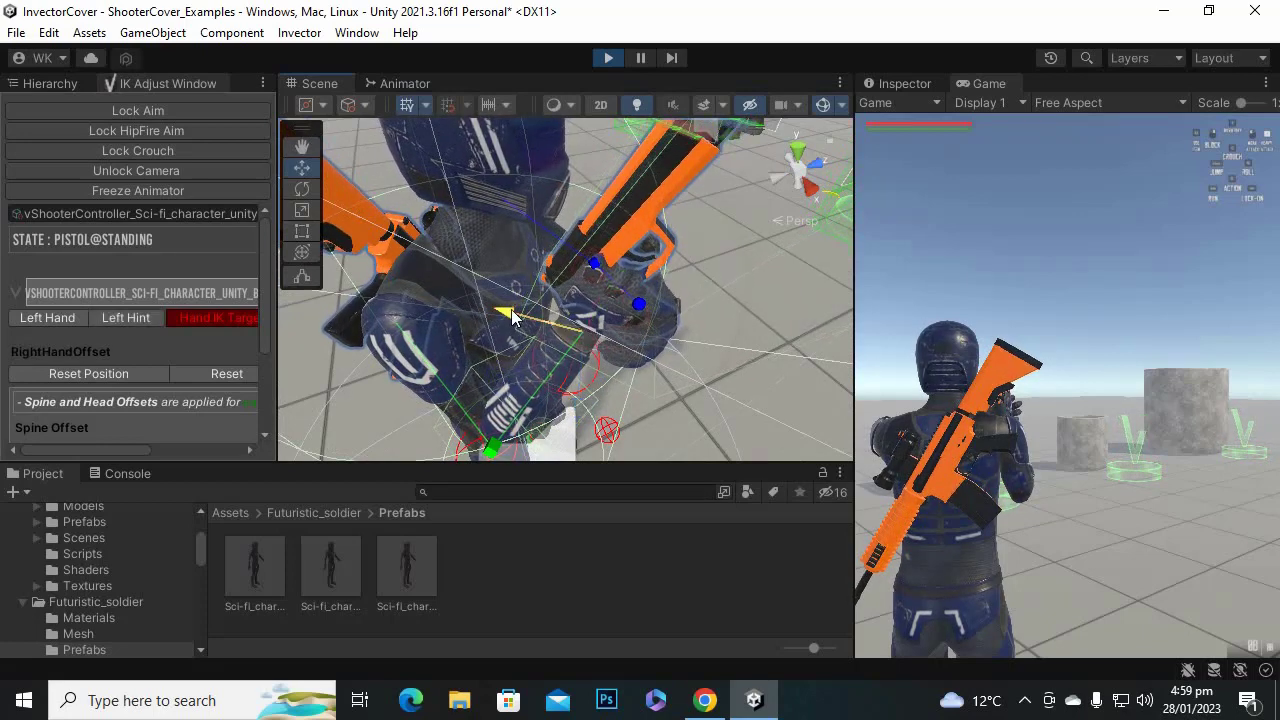
Nudge the right hand's IK target slightly along its X axis for the standing pistol pose.
{"action": "left_click_drag", "start_coordinate": [511, 309], "coordinate": [501, 307]}
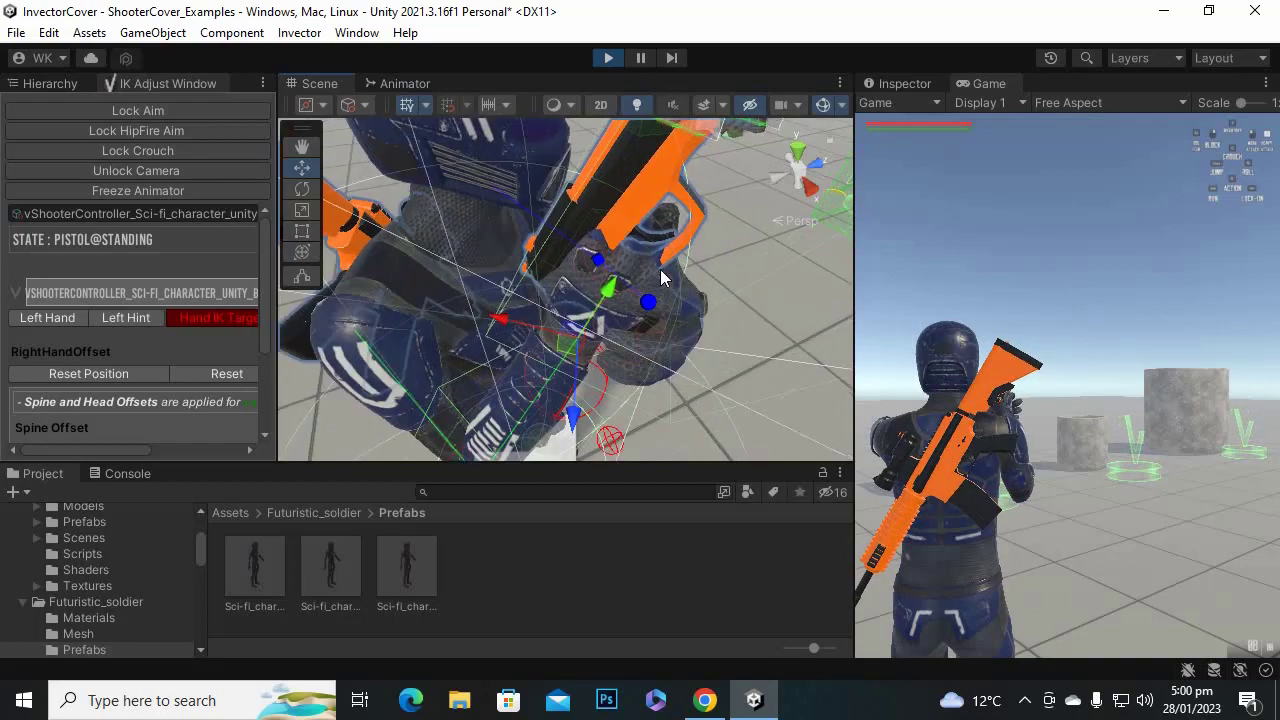
{"action": "middle_click_drag", "start_coordinate": [691, 287], "coordinate": [721, 297]}
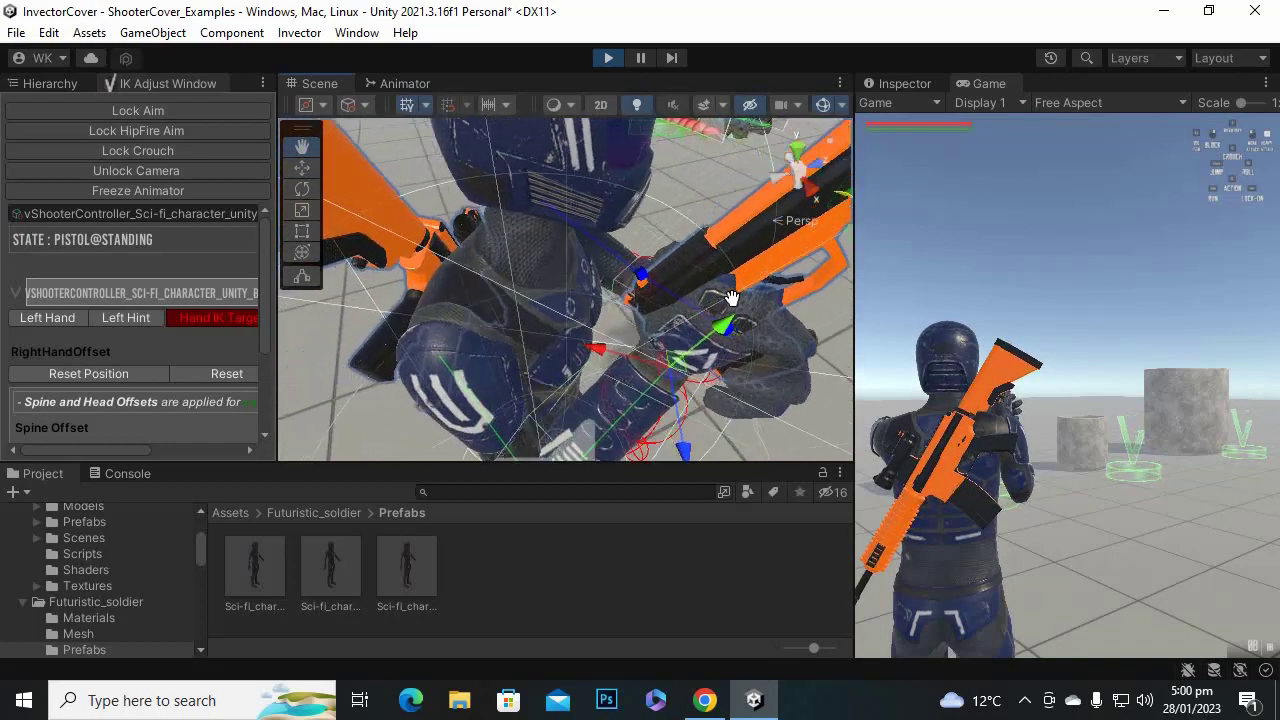
Examine the character's right-hand grip on the pistol up close in the scene.
{"action": "key", "text": "f"}
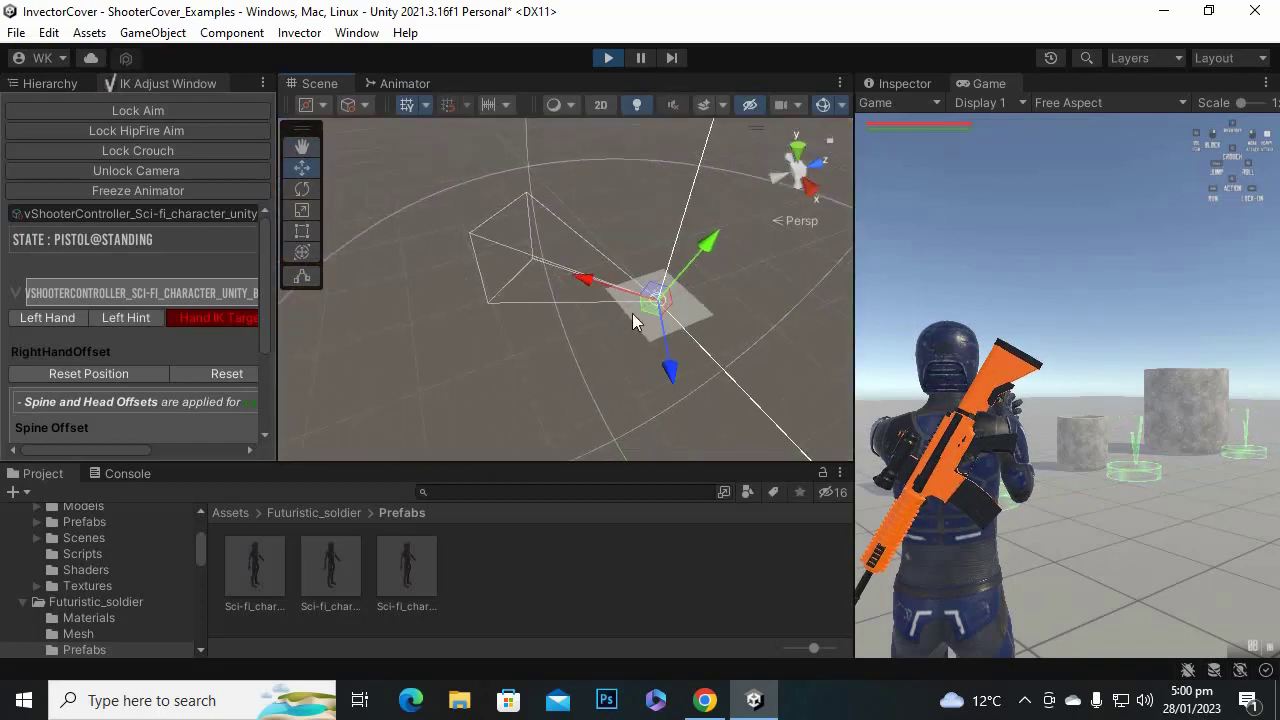
{"action": "key", "text": "f"}
{"action": "scroll", "coordinate": [572, 315], "scroll_direction": "up", "scroll_amount": 6}
{"action": "scroll", "coordinate": [534, 327], "scroll_direction": "up", "scroll_amount": 5}
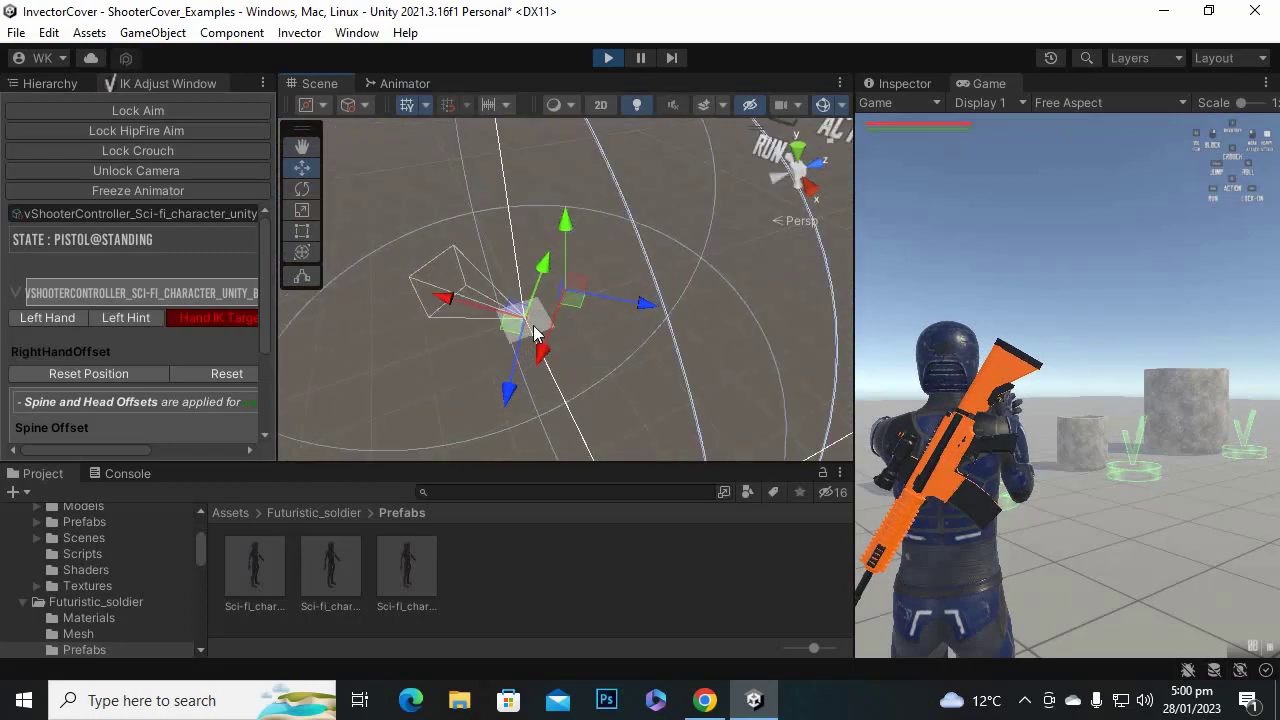
{"action": "middle_click_drag", "start_coordinate": [513, 333], "coordinate": [600, 292]}
{"action": "scroll", "coordinate": [616, 292], "scroll_direction": "up", "scroll_amount": 3}
{"action": "scroll", "coordinate": [616, 292], "scroll_direction": "up", "scroll_amount": 6}
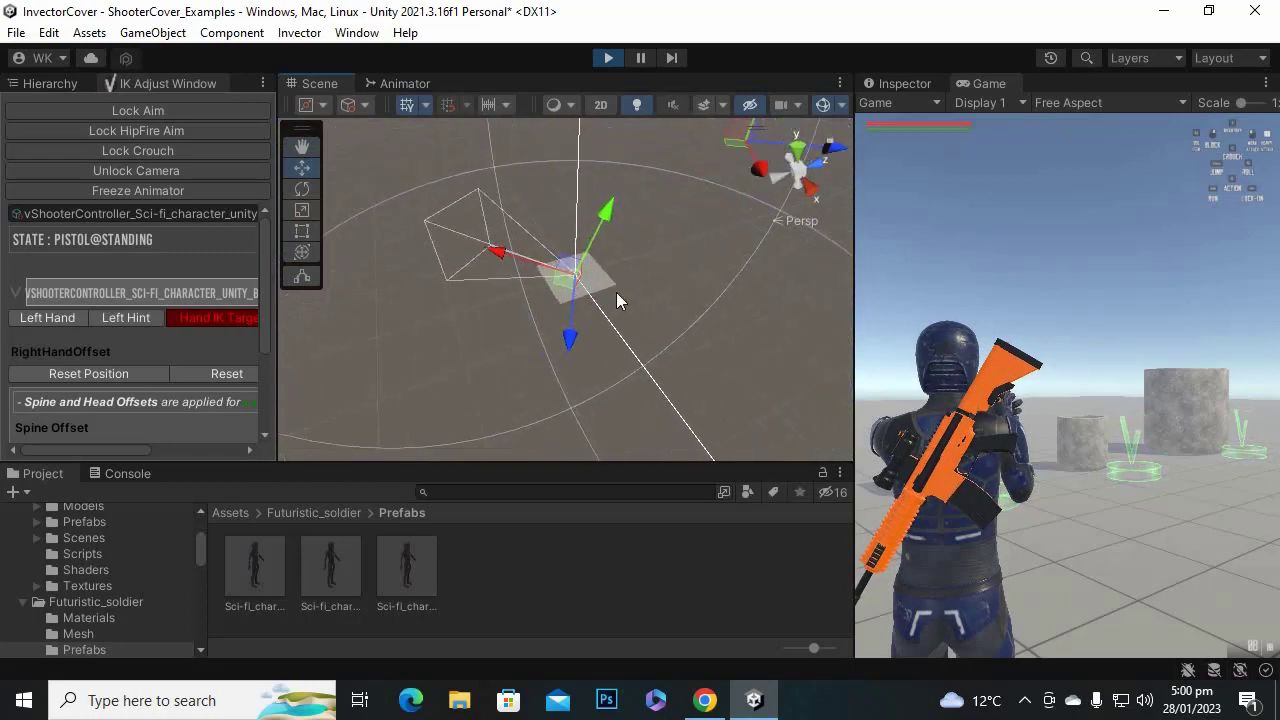
{"action": "scroll", "coordinate": [616, 292], "scroll_direction": "up", "scroll_amount": 8}
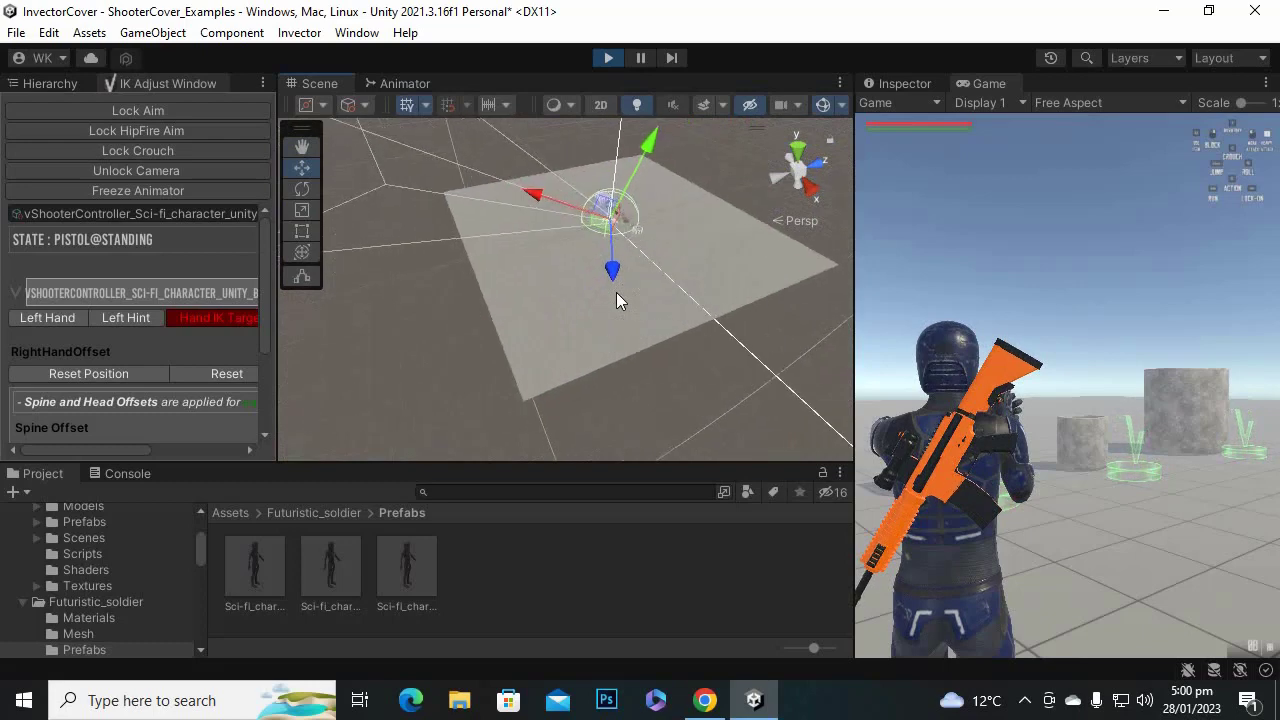
{"action": "middle_click_drag", "start_coordinate": [638, 239], "coordinate": [606, 371]}
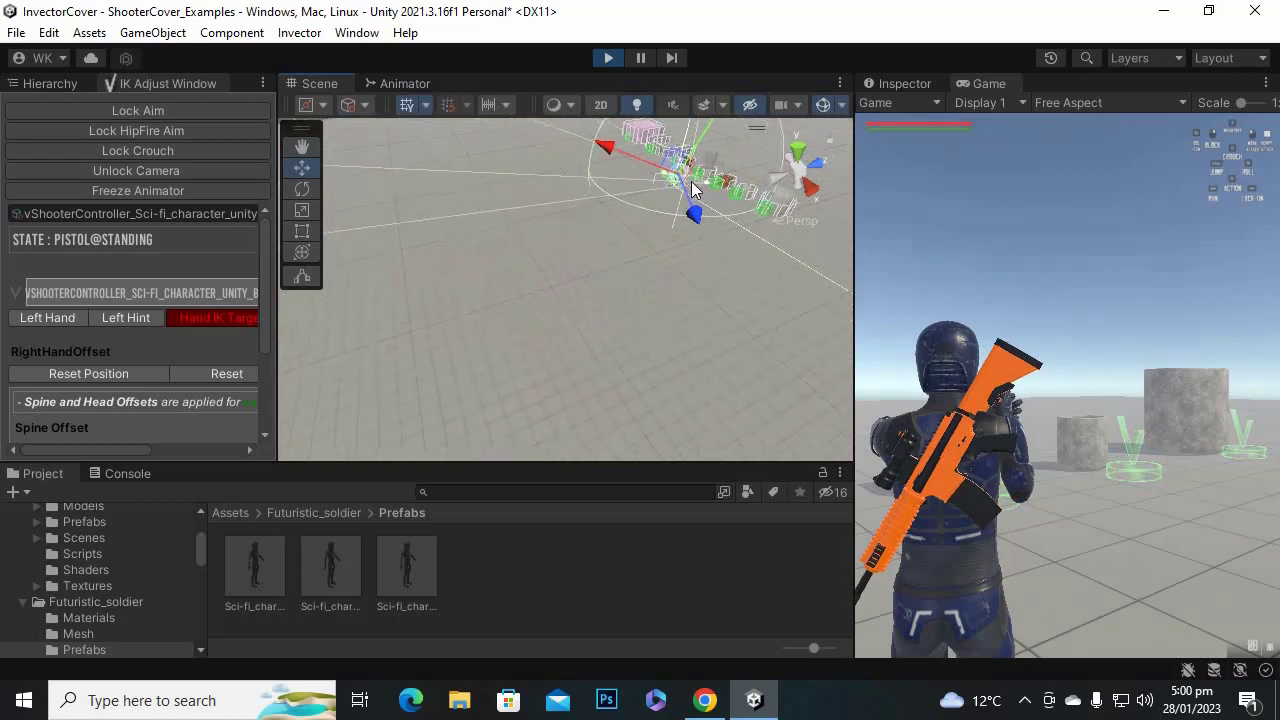
{"action": "key", "text": "f"}
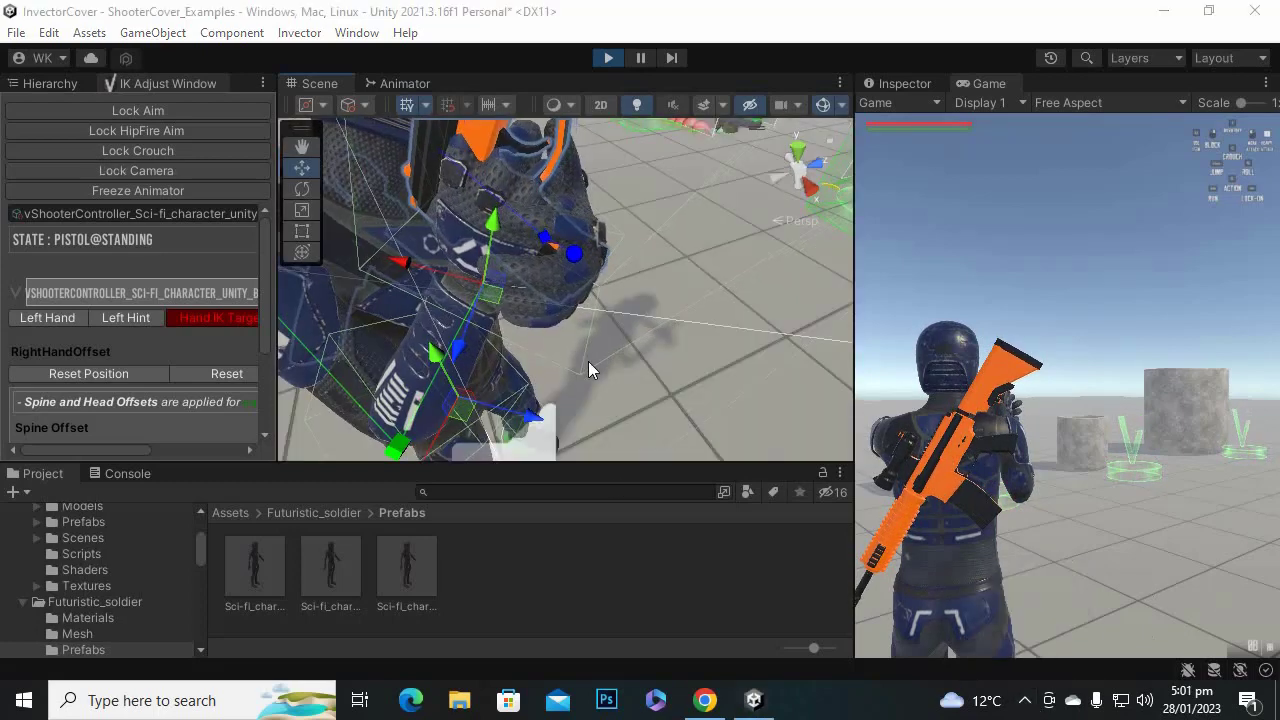
{"action": "scroll", "coordinate": [557, 306], "scroll_direction": "up", "scroll_amount": 3}
{"action": "middle_click_drag", "start_coordinate": [557, 306], "coordinate": [540, 328]}
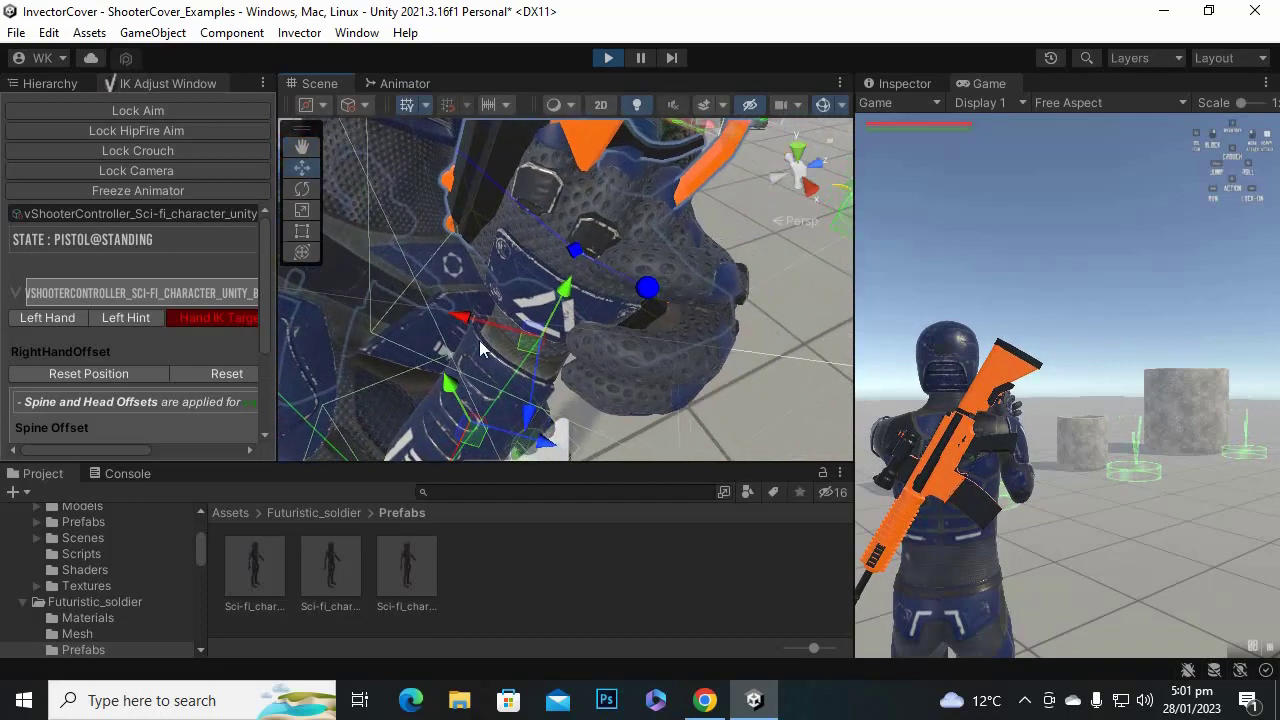
Select the handgun held in the character's right hand and widen the hierarchy to show its bone and handler parents.
{"action": "left_click", "coordinate": [56, 83]}
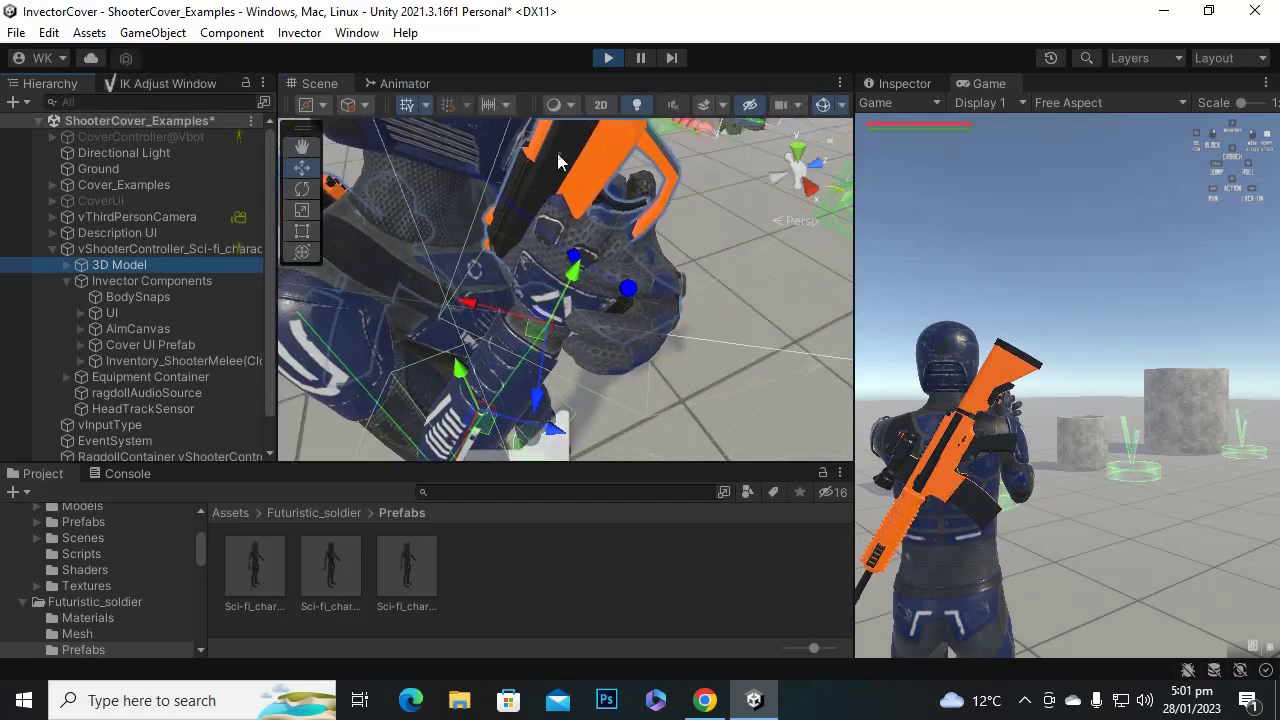
{"action": "left_click", "coordinate": [570, 153]}
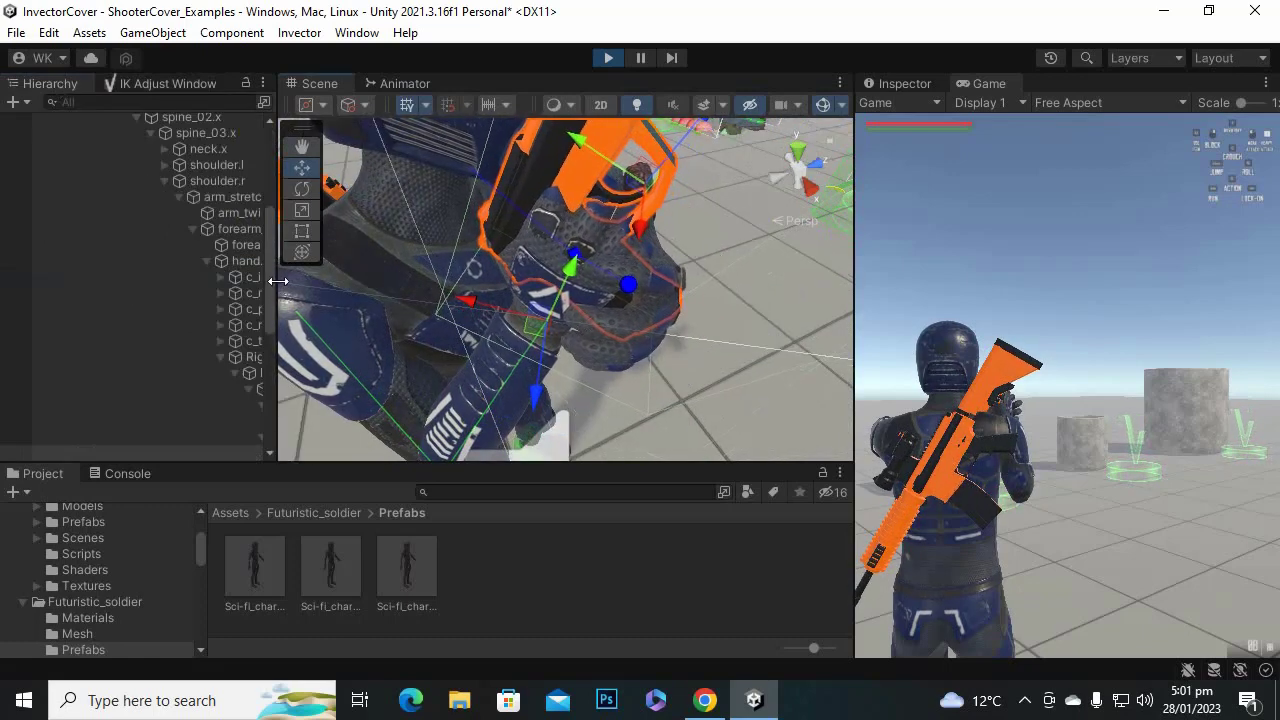
{"action": "left_click_drag", "start_coordinate": [277, 291], "coordinate": [382, 291]}
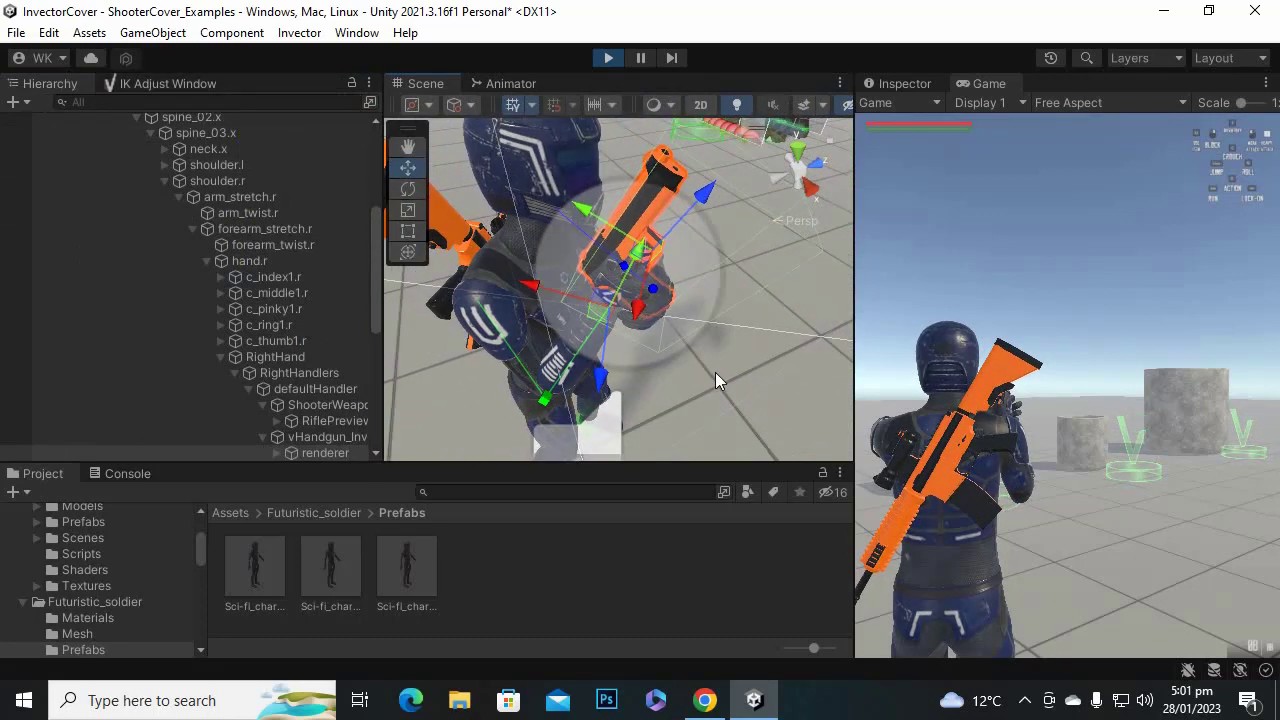
Equip the assault rifle in the running game and create a new IK adjust for the Rifle category.
{"action": "left_click", "coordinate": [1051, 446]}
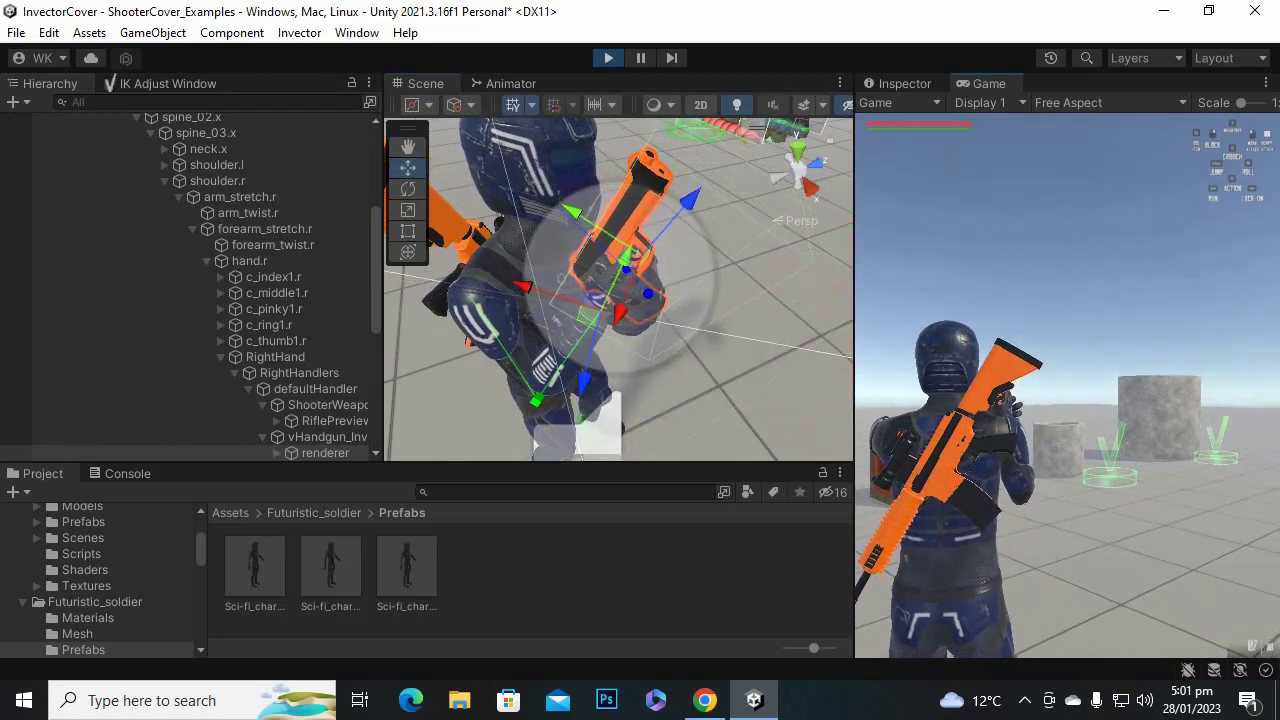
{"action": "key", "text": "Right"}
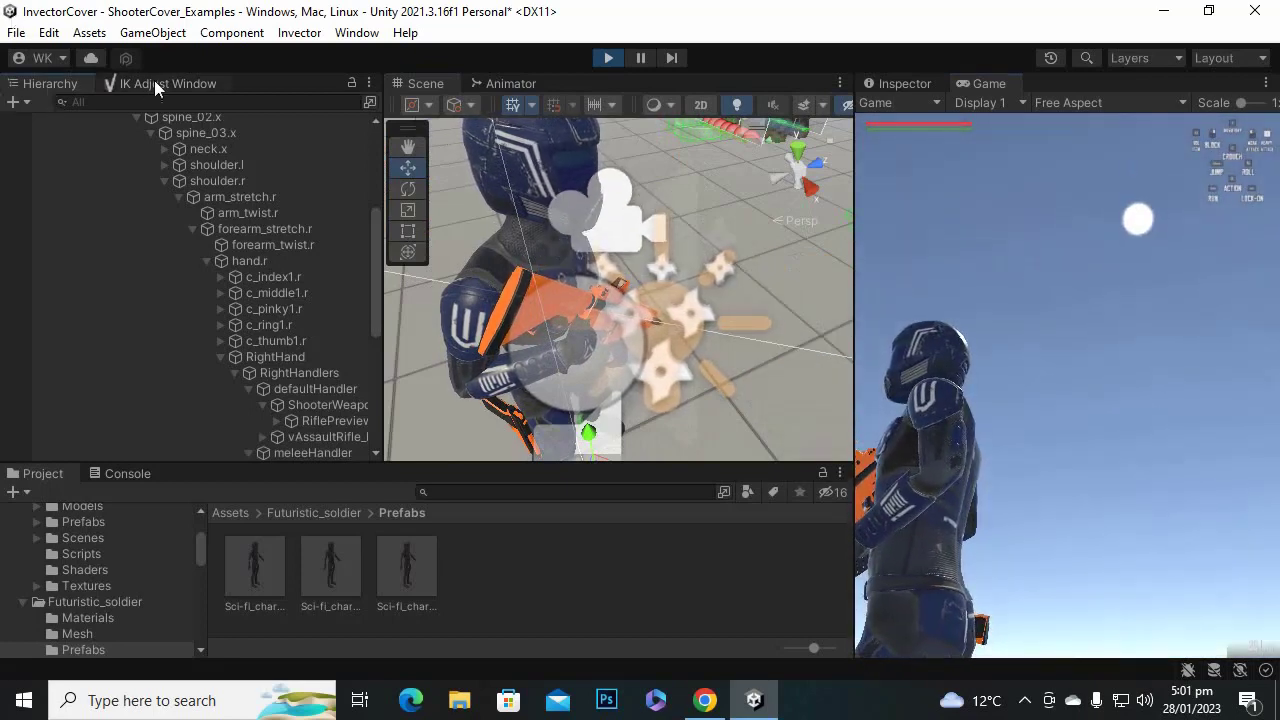
{"action": "left_click", "coordinate": [155, 83]}
{"action": "scroll", "coordinate": [659, 288], "scroll_direction": "up", "scroll_amount": 6}
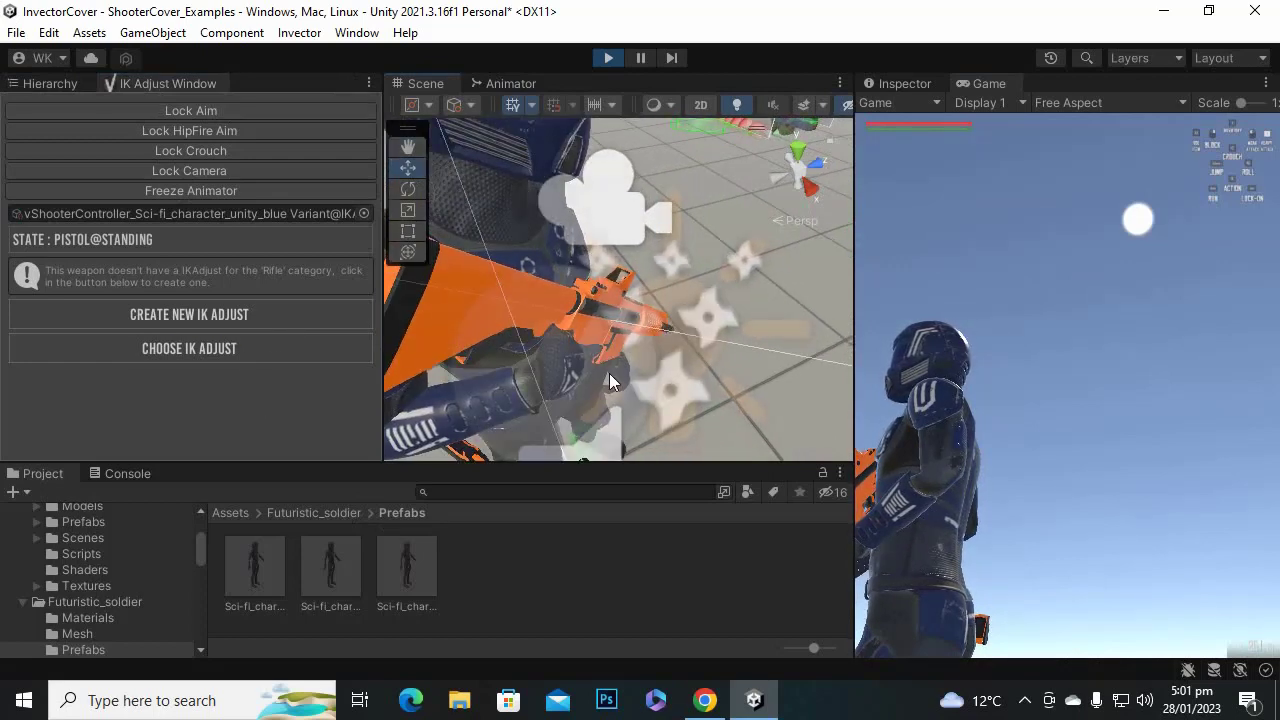
{"action": "mouse_move", "coordinate": [638, 347]}
{"action": "middle_mouse_down"}
{"action": "mouse_move", "coordinate": [577, 311]}
{"action": "mouse_move", "coordinate": [683, 289]}
{"action": "mouse_move", "coordinate": [719, 339]}
{"action": "mouse_move", "coordinate": [662, 348]}
{"action": "middle_mouse_up"}
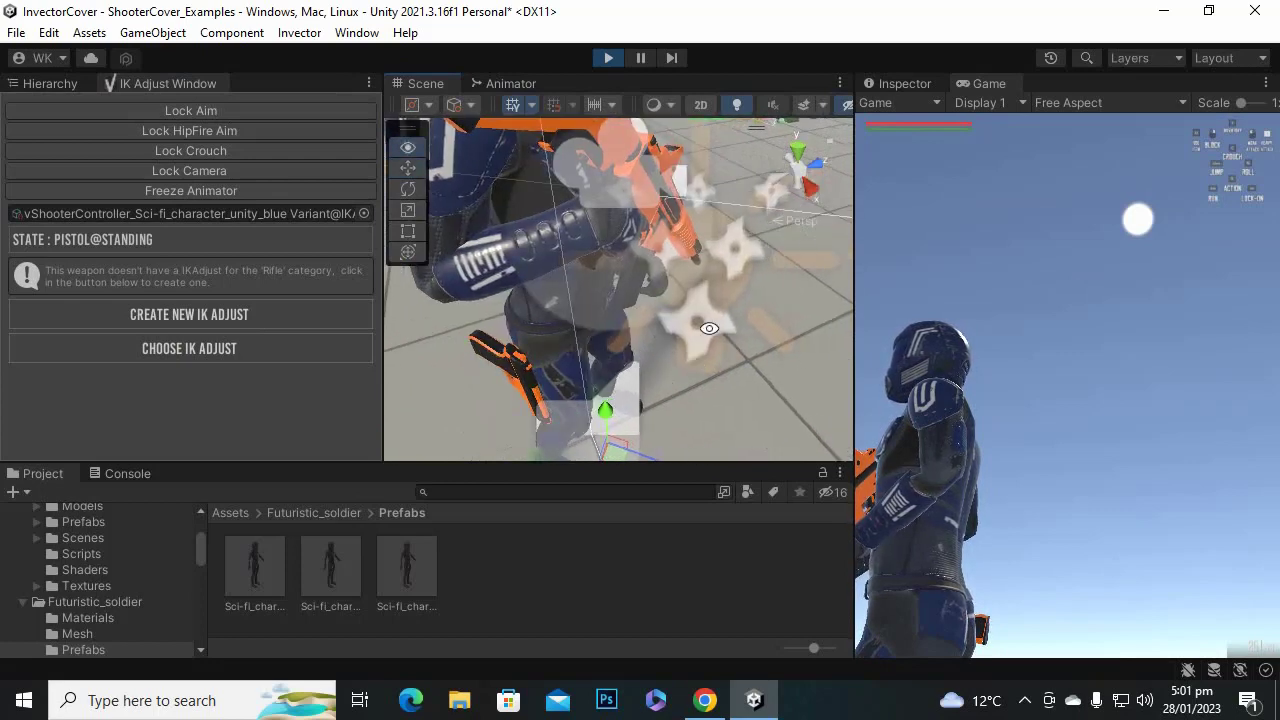
{"action": "left_click_drag", "start_coordinate": [709, 328], "coordinate": [580, 247], "text": "alt"}
{"action": "scroll", "coordinate": [580, 247], "scroll_direction": "up", "scroll_amount": 3}
{"action": "middle_click_drag", "start_coordinate": [591, 250], "coordinate": [633, 289]}
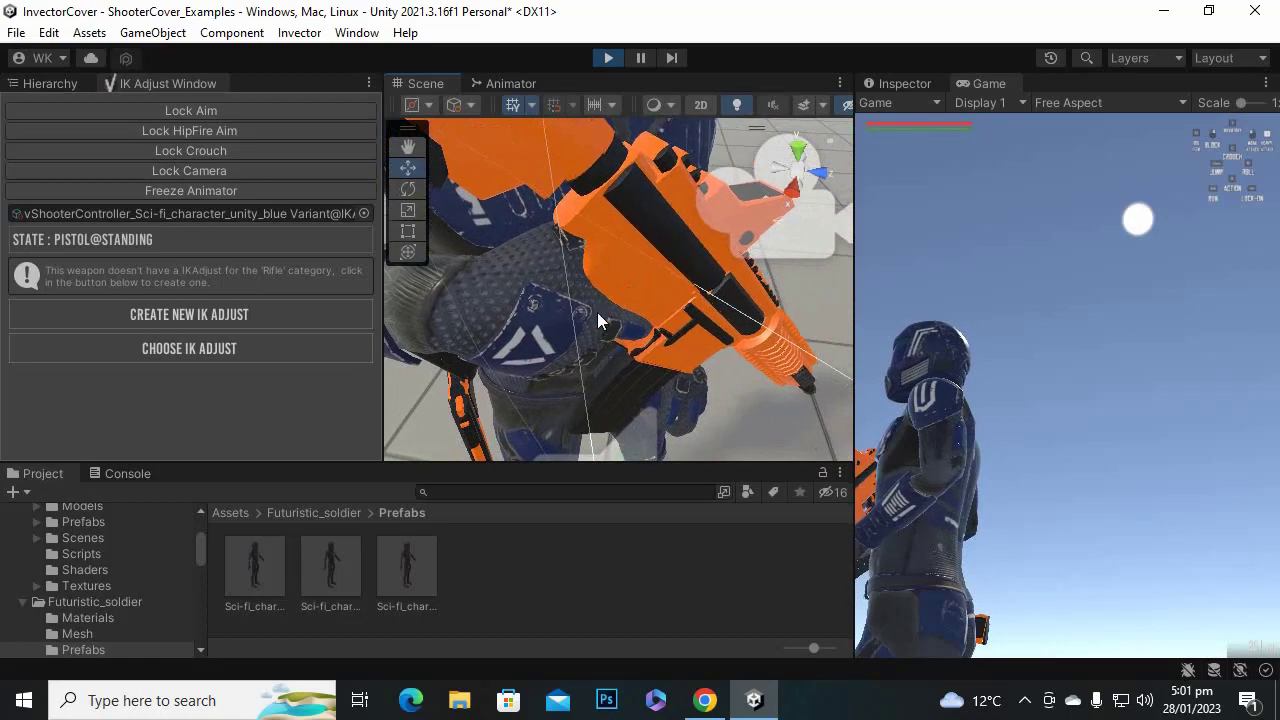
{"action": "left_click", "coordinate": [193, 314]}
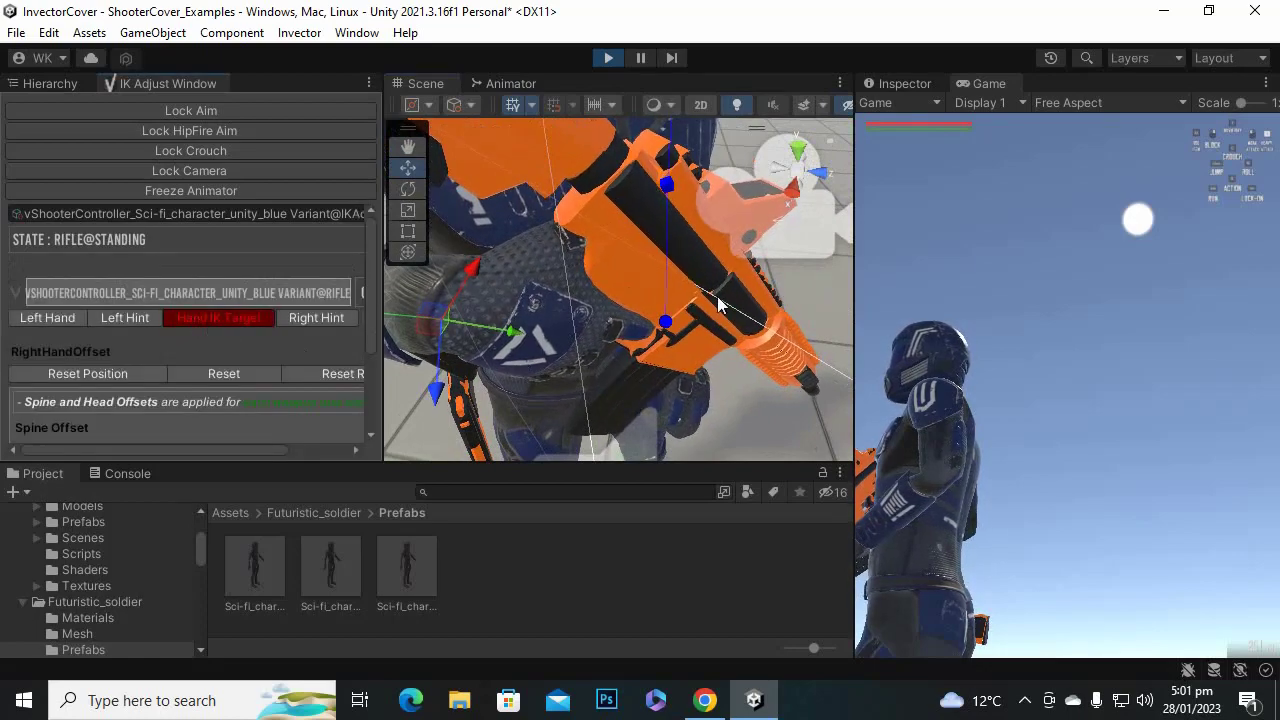
Move the left hand's IK target onto the rifle's handguard and rotate the hand around it for the standing pose.
{"action": "left_click_drag", "start_coordinate": [641, 351], "coordinate": [623, 293], "text": "alt"}
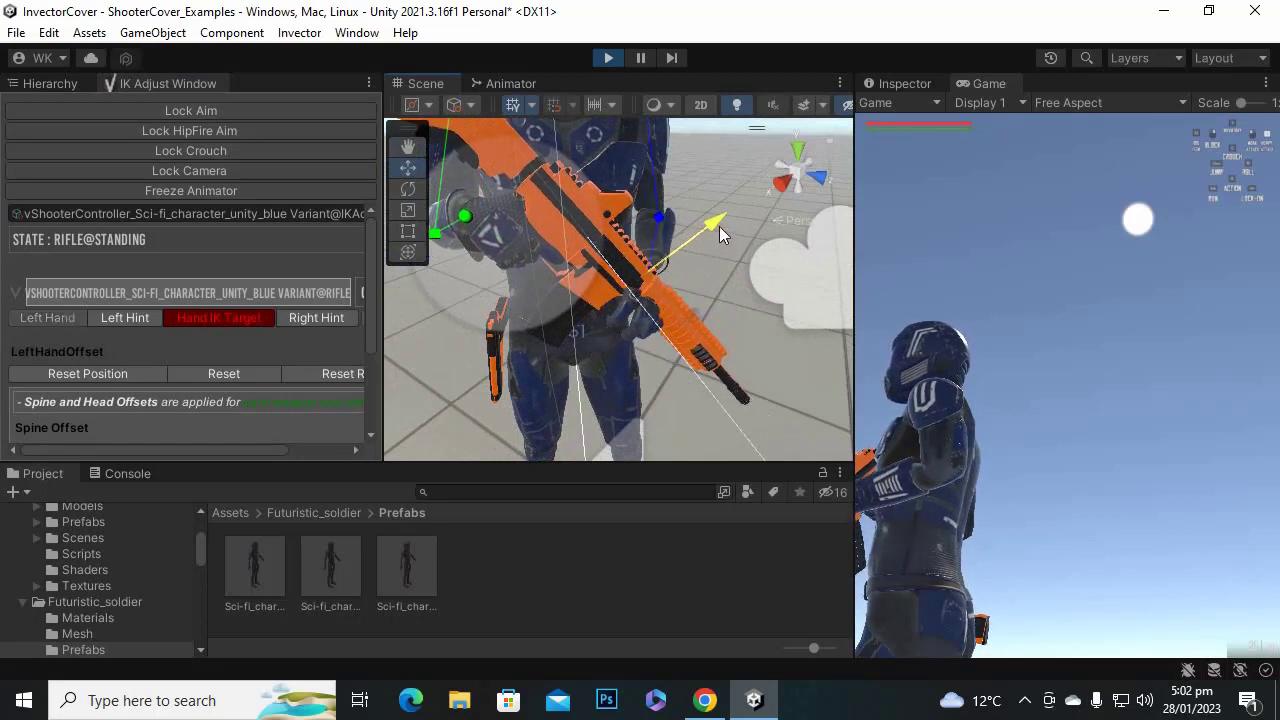
{"action": "left_click_drag", "start_coordinate": [719, 226], "coordinate": [512, 310], "text": "alt"}
{"action": "scroll", "coordinate": [625, 353], "scroll_direction": "up", "scroll_amount": 3}
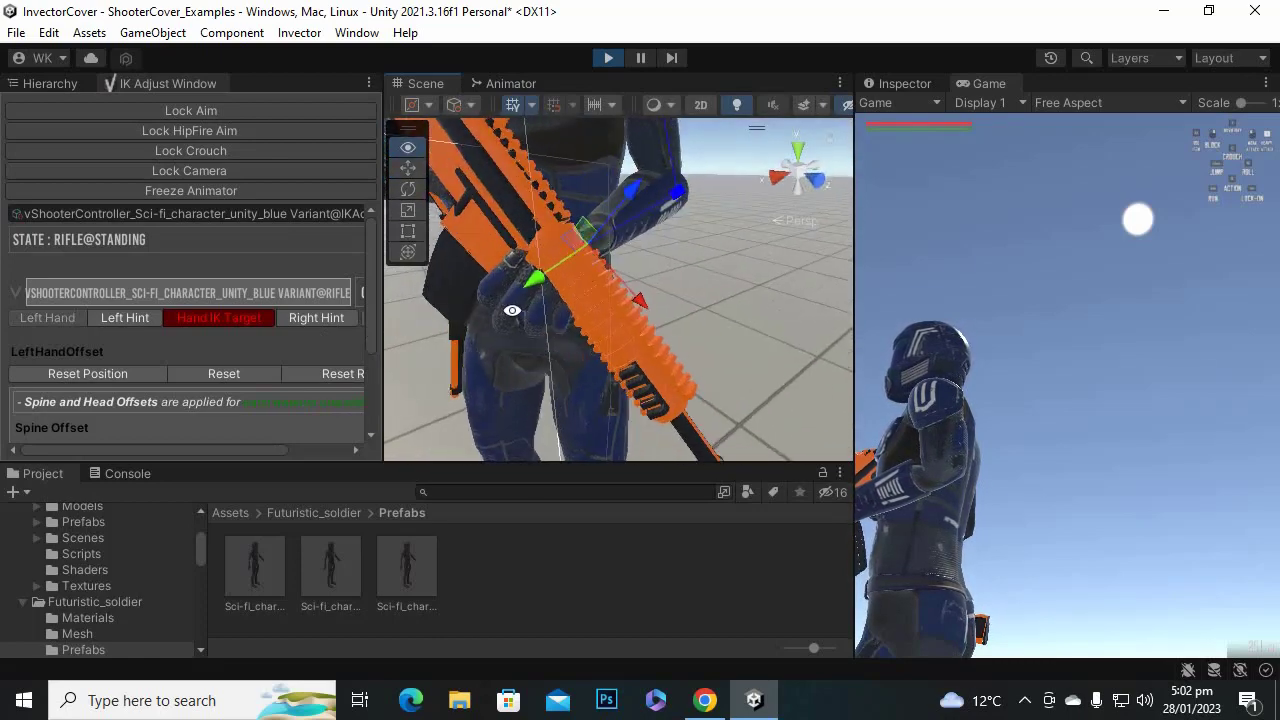
{"action": "left_click_drag", "start_coordinate": [619, 318], "coordinate": [573, 318], "text": "alt"}
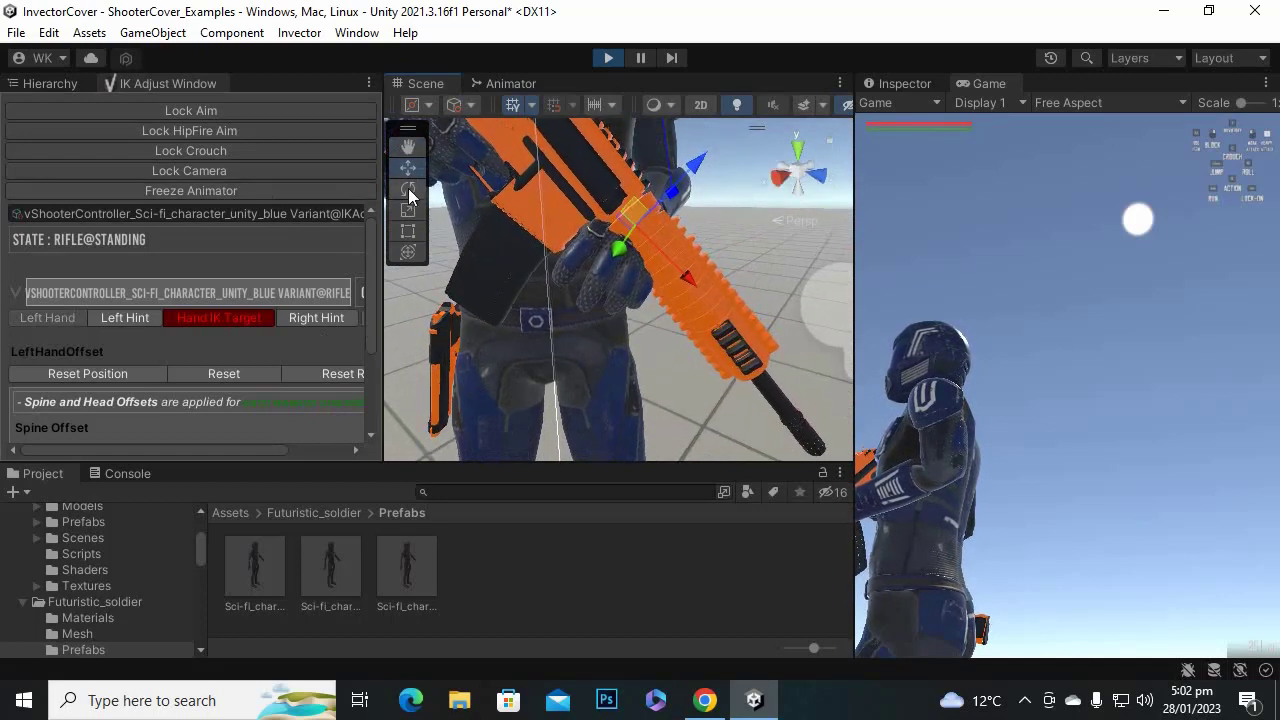
{"action": "left_click_drag", "start_coordinate": [711, 243], "coordinate": [487, 428]}
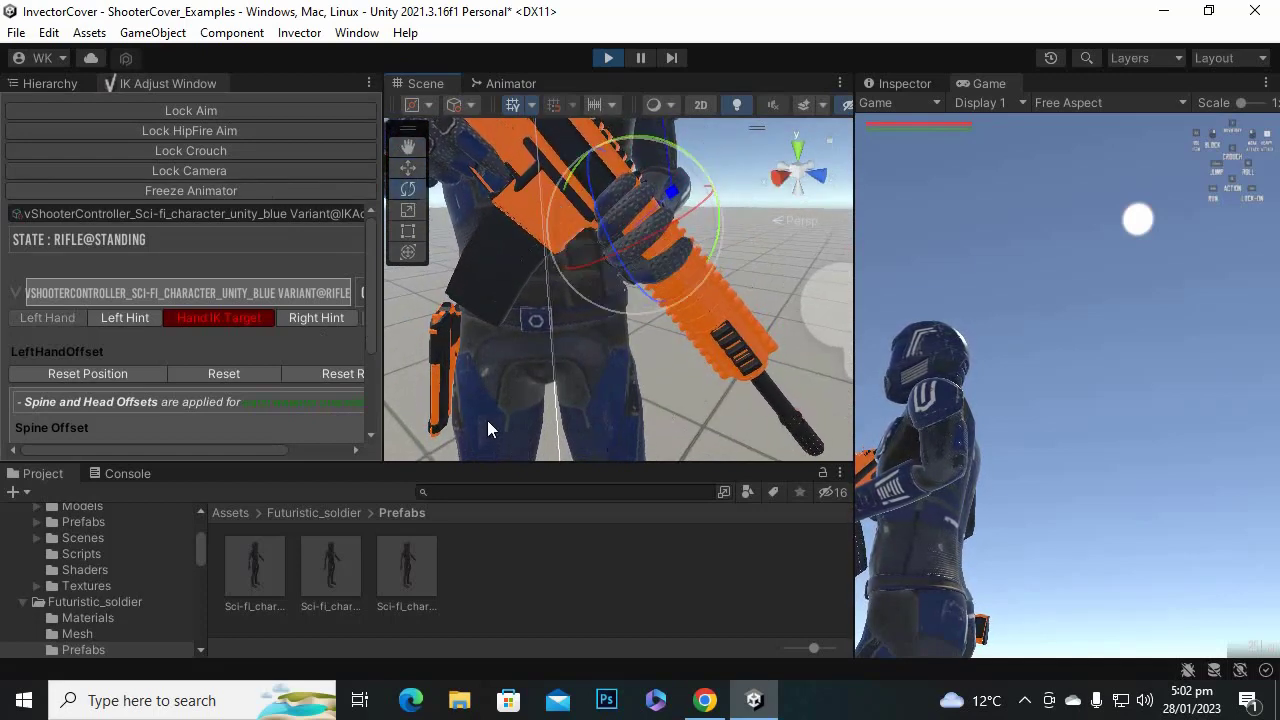
Refine the left hand's IK position and rotation so the hand grips the rifle's handguard from below.
{"action": "left_click", "coordinate": [411, 174]}
{"action": "left_click_drag", "start_coordinate": [617, 189], "coordinate": [640, 224]}
{"action": "left_click_drag", "start_coordinate": [604, 352], "coordinate": [499, 373], "text": "alt"}
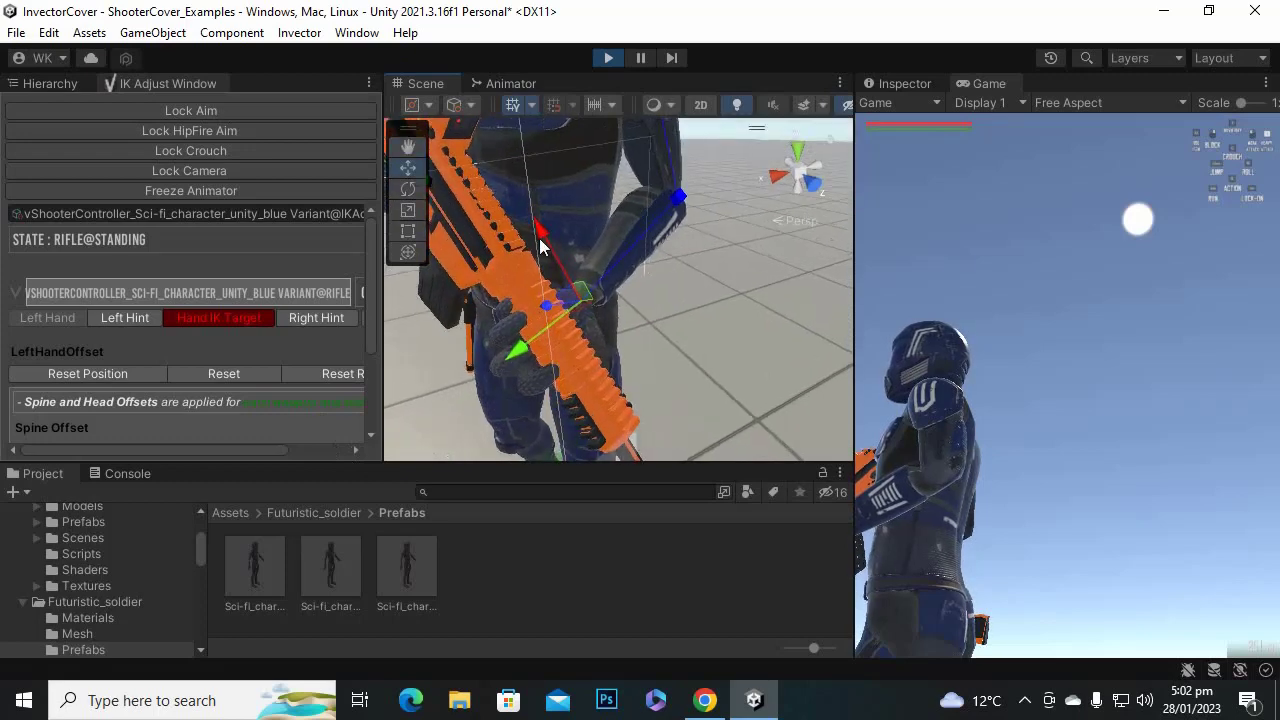
{"action": "left_click_drag", "start_coordinate": [547, 231], "coordinate": [511, 337]}
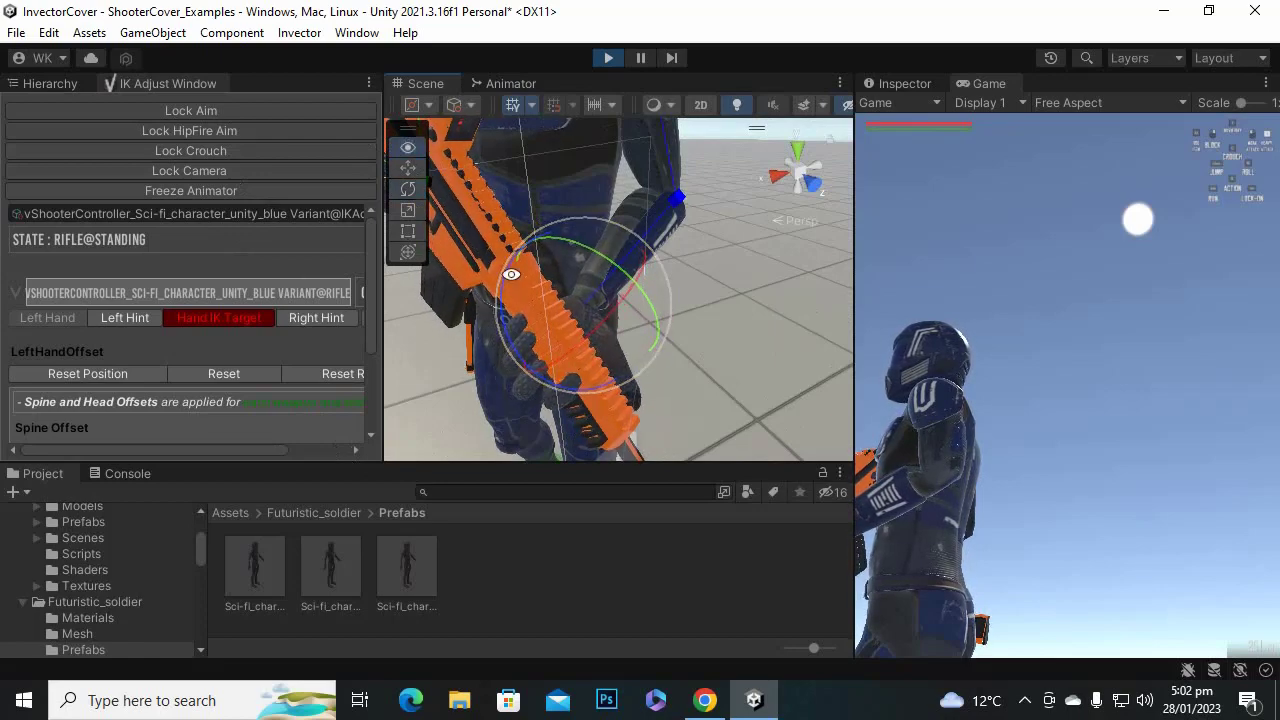
{"action": "left_click_drag", "start_coordinate": [511, 272], "coordinate": [573, 233], "text": "alt"}
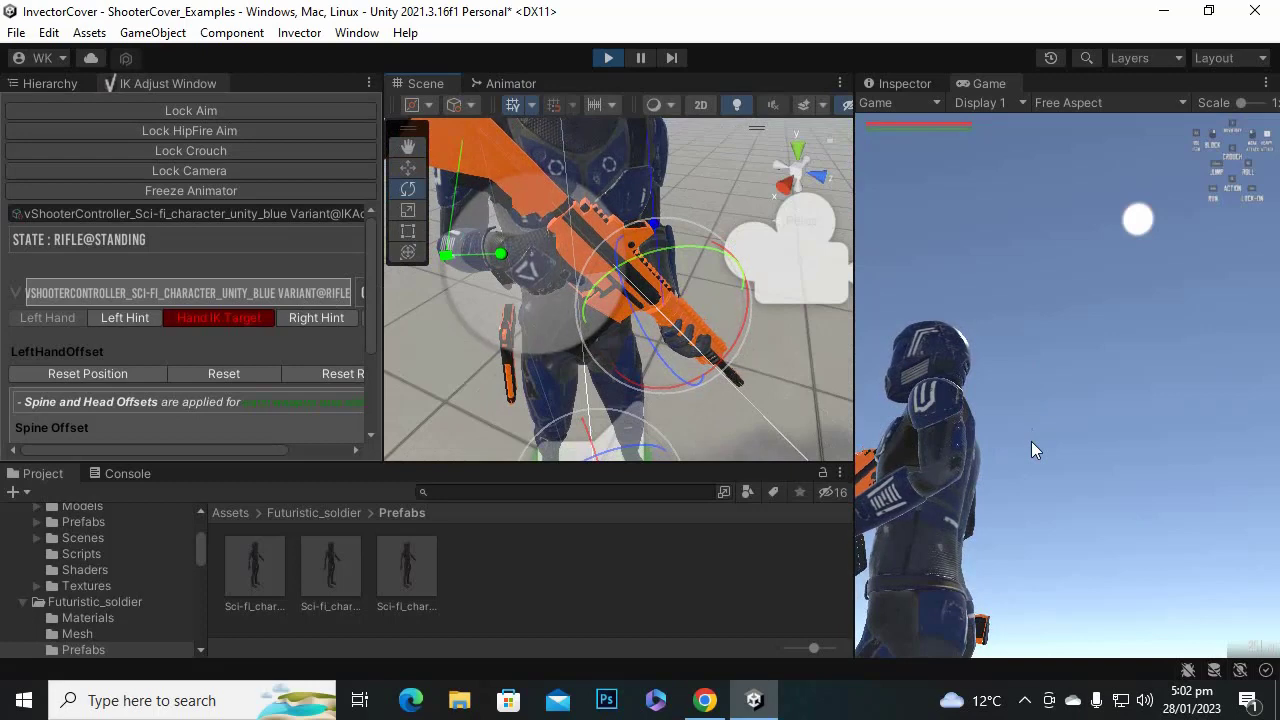
Turn the character in the running game and switch its weapon to the RPG.
{"action": "key", "text": "Right"}
{"action": "key", "text": "Left"}
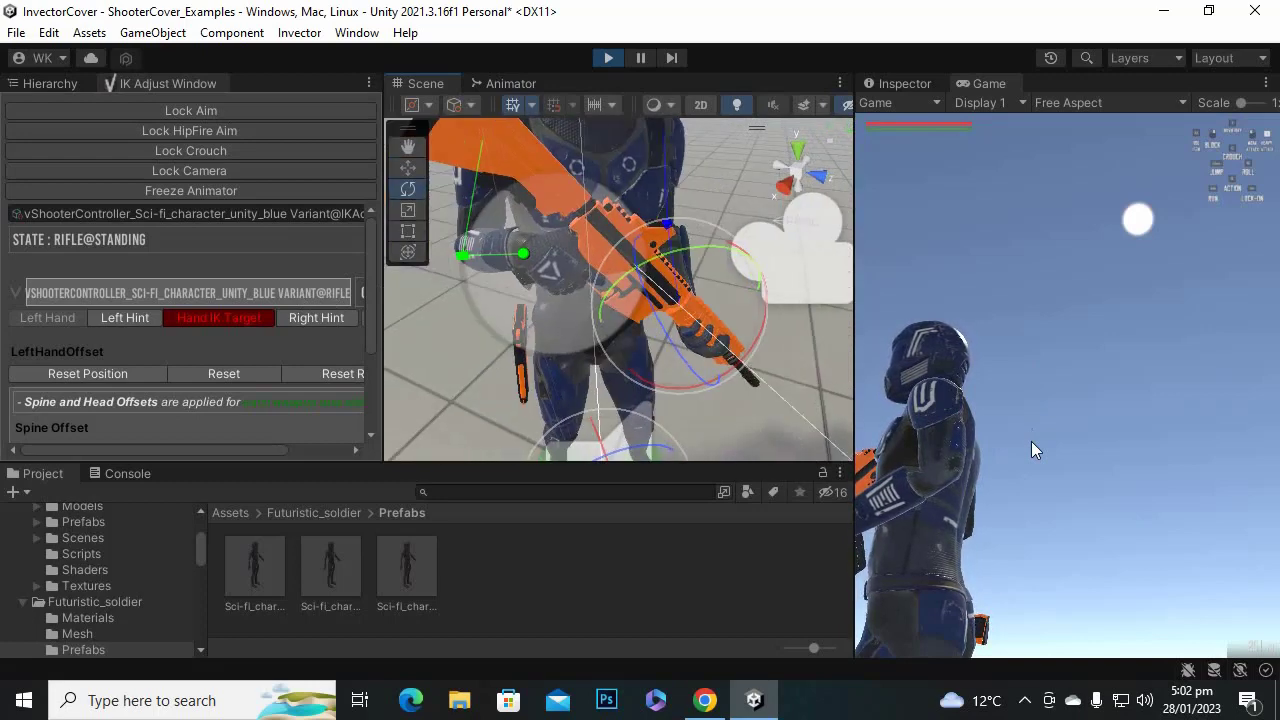
{"action": "left_click", "coordinate": [1031, 441]}
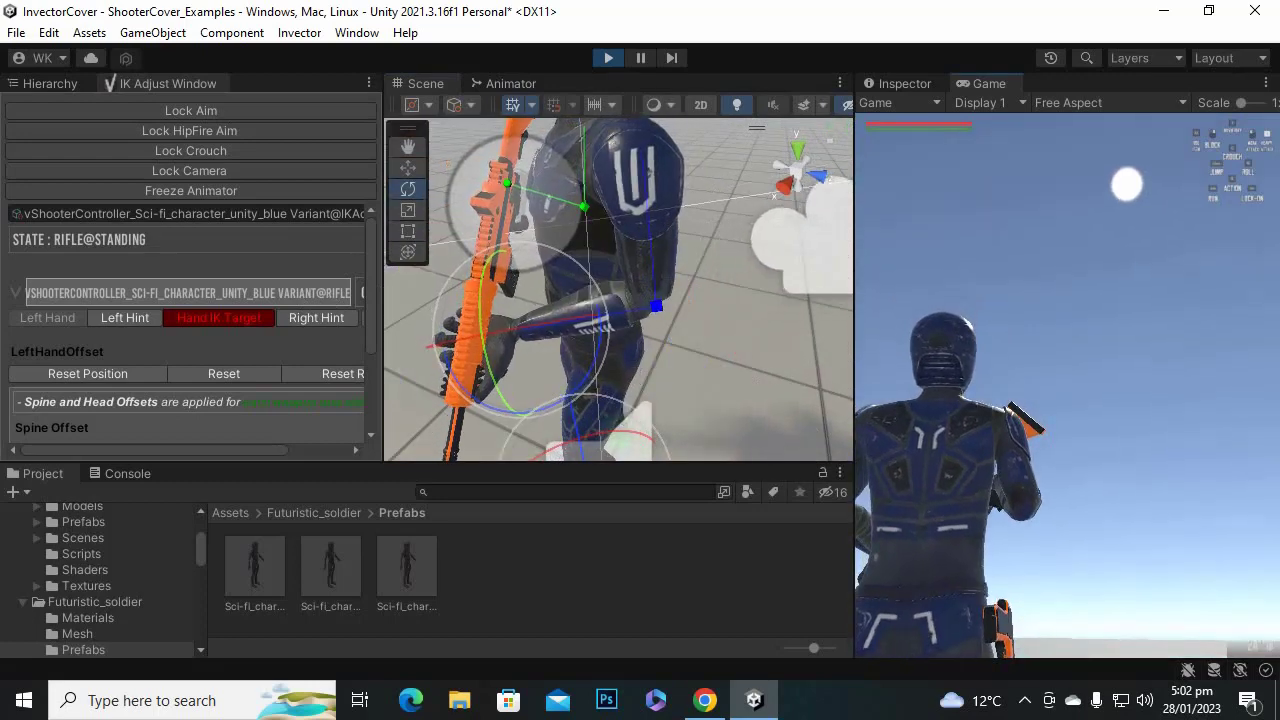
{"action": "key", "text": "Right"}
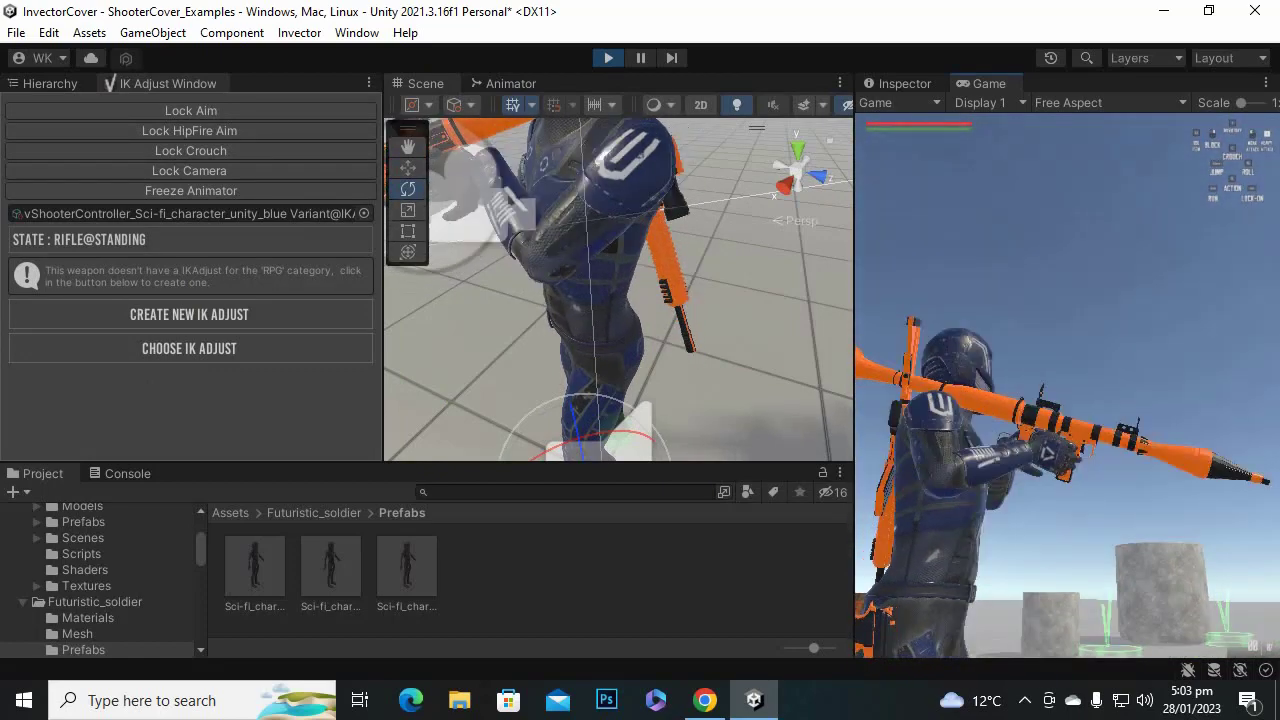
Create a new IK adjust for the RPG category and lock the camera.
{"action": "key", "text": "Escape"}
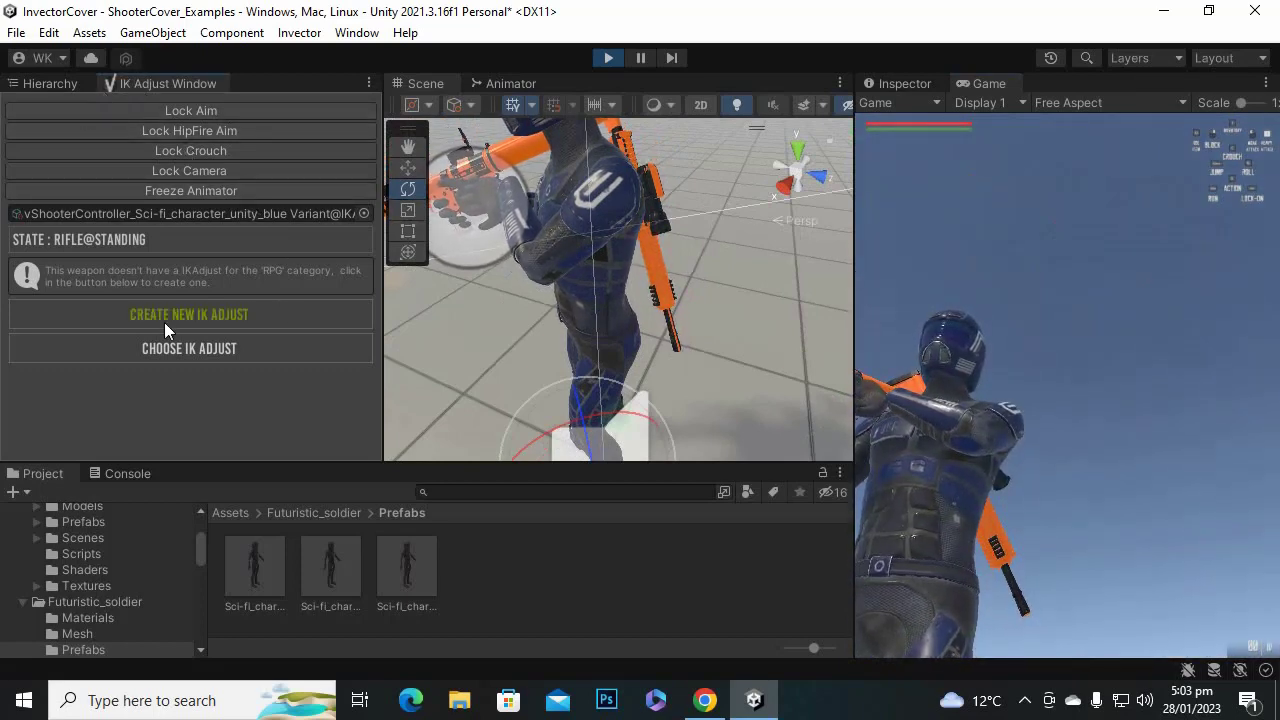
{"action": "left_click", "coordinate": [222, 173]}
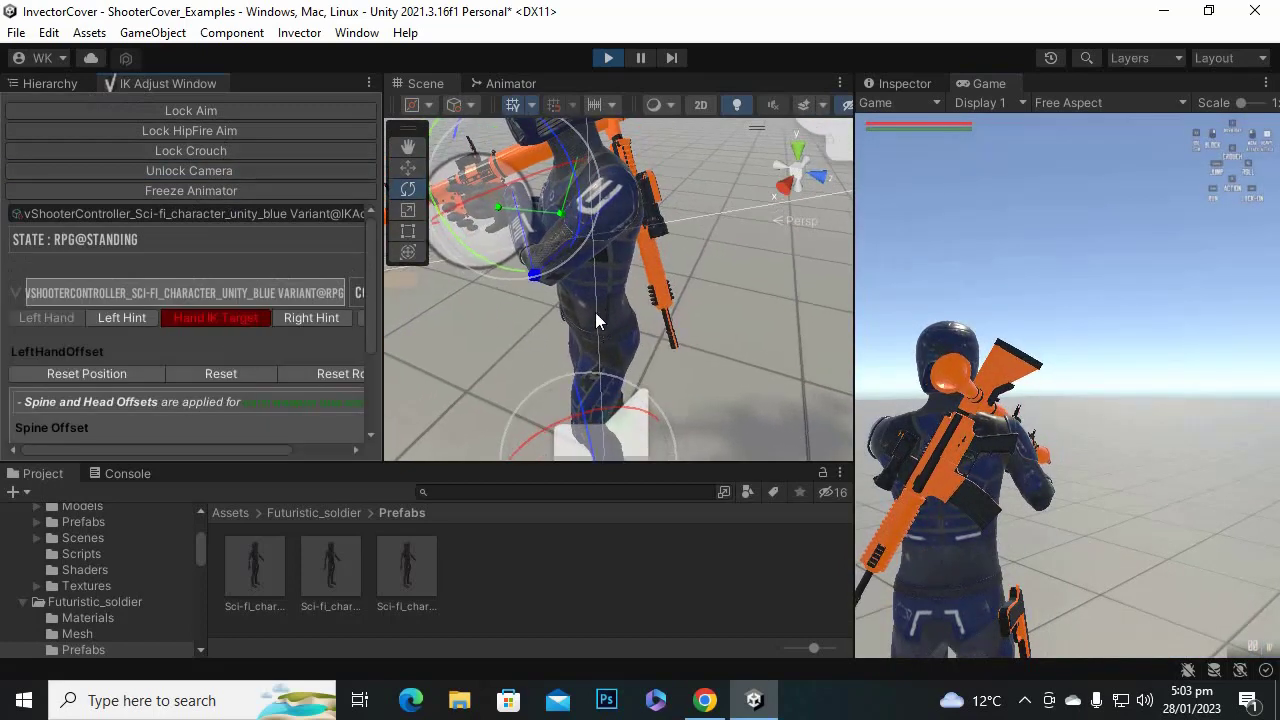
Select the right hand's IK target for the standing RPG pose and rotate the hand around the launcher's grip.
{"action": "right_click_drag", "start_coordinate": [489, 287], "coordinate": [541, 289], "text": "alt"}
{"action": "left_click_drag", "start_coordinate": [473, 340], "coordinate": [960, 345], "text": "alt"}
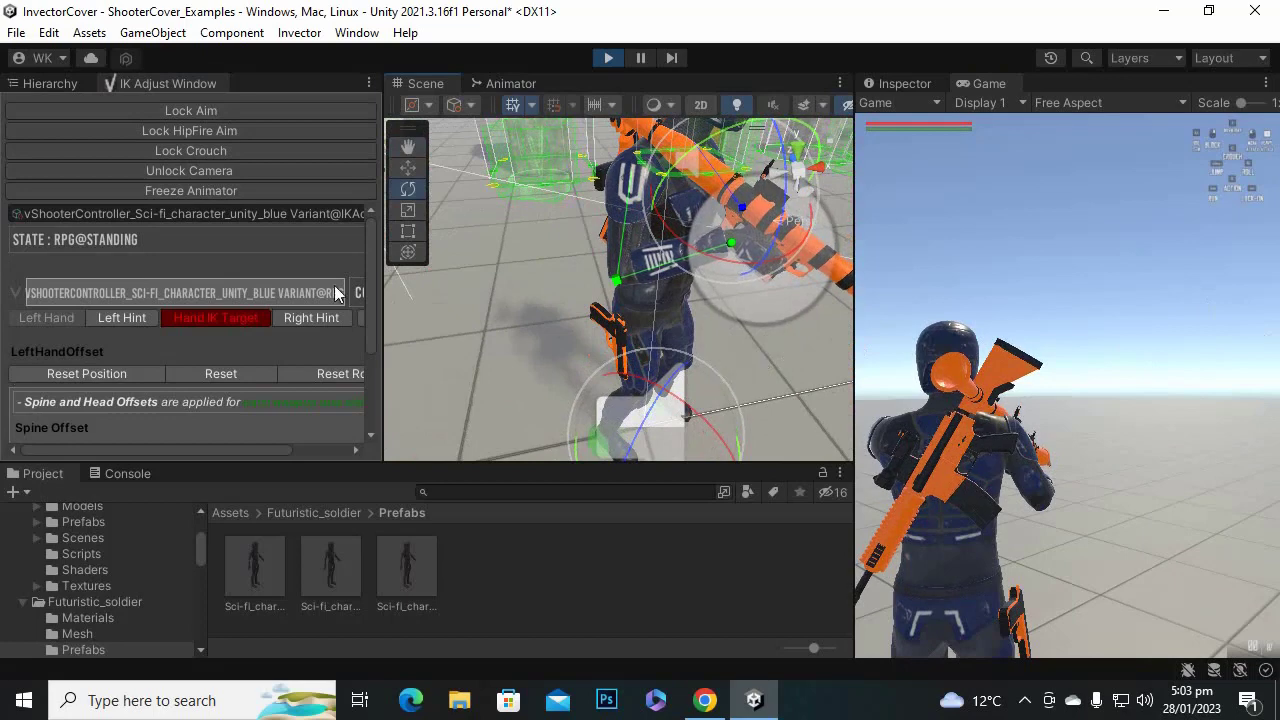
{"action": "scroll", "coordinate": [336, 293], "scroll_direction": "down", "scroll_amount": 3}
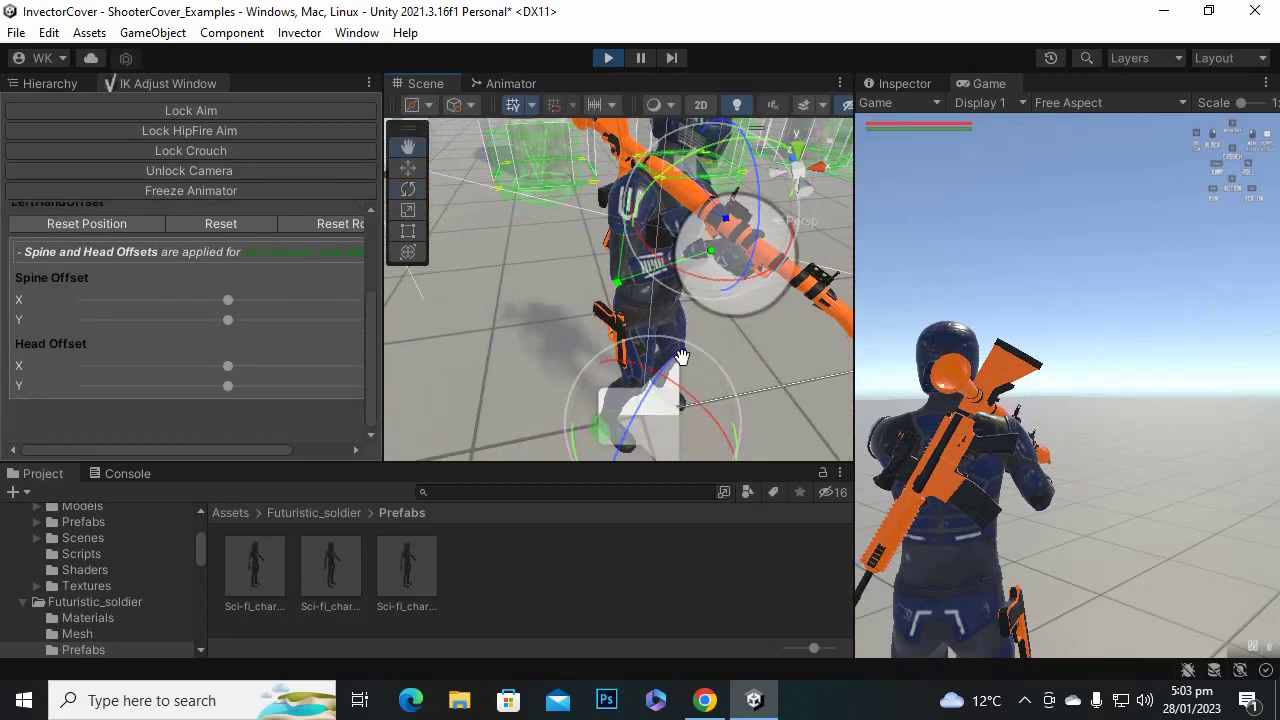
{"action": "middle_click_drag", "start_coordinate": [680, 357], "coordinate": [634, 404]}
{"action": "scroll", "coordinate": [640, 296], "scroll_direction": "down", "scroll_amount": 2}
{"action": "scroll", "coordinate": [615, 378], "scroll_direction": "up", "scroll_amount": 3}
{"action": "left_click_drag", "start_coordinate": [615, 378], "coordinate": [639, 310], "text": "alt"}
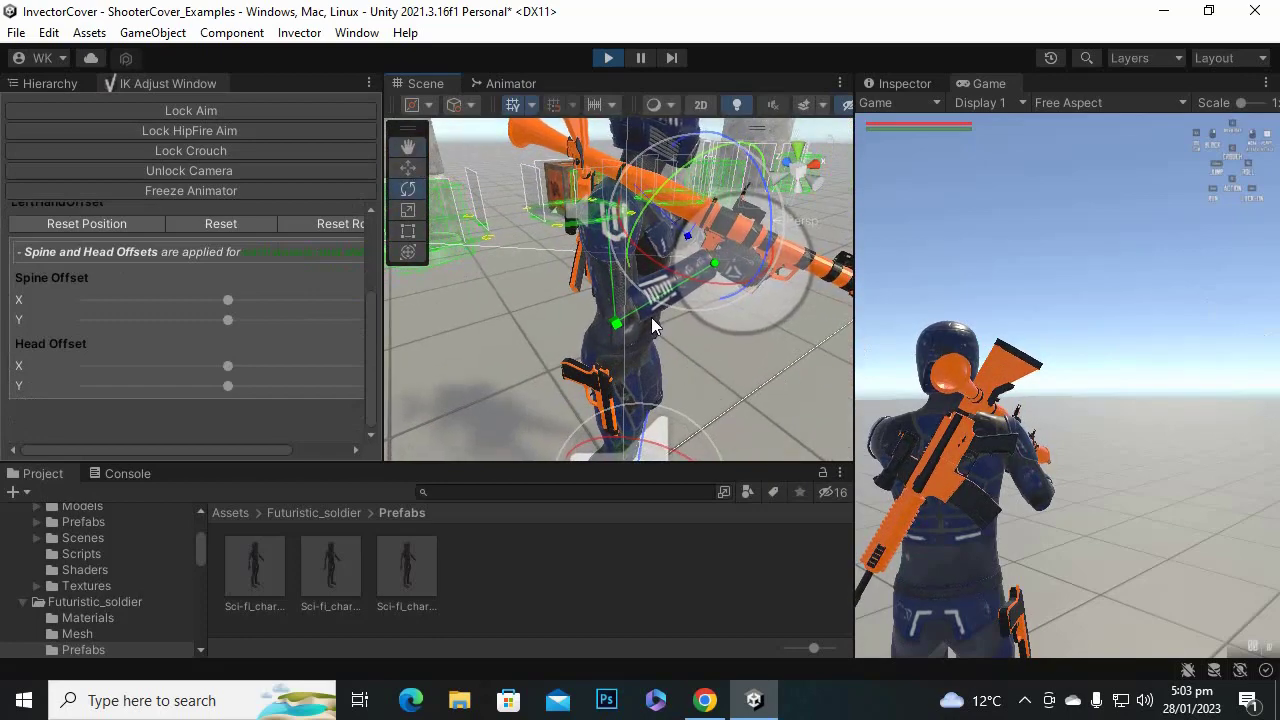
{"action": "left_click_drag", "start_coordinate": [711, 261], "coordinate": [658, 345]}
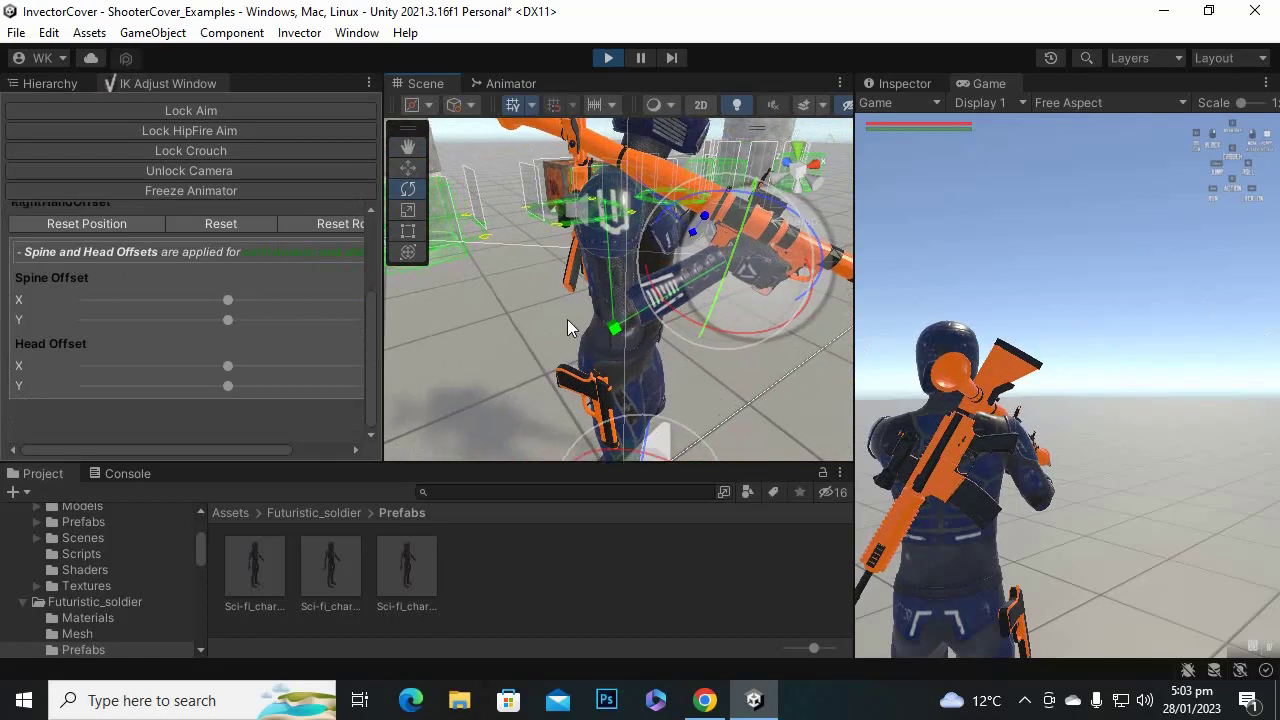
{"action": "left_click_drag", "start_coordinate": [722, 266], "coordinate": [670, 338]}
Move the right hand's IK target so the hand sits on the RPG's rear grip.
{"action": "middle_click_drag", "start_coordinate": [737, 409], "coordinate": [670, 406]}
{"action": "scroll", "coordinate": [645, 190], "scroll_direction": "up", "scroll_amount": 5}
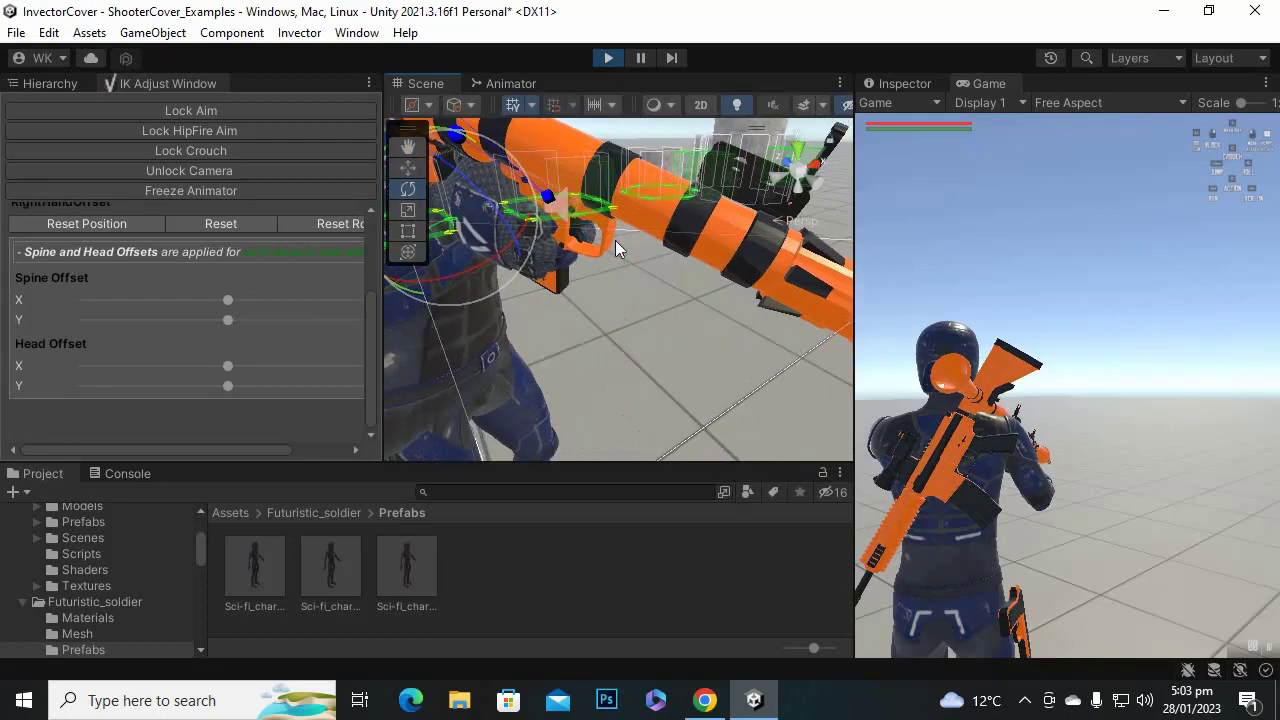
{"action": "left_click_drag", "start_coordinate": [691, 292], "coordinate": [454, 394], "text": "alt"}
{"action": "left_click_drag", "start_coordinate": [684, 315], "coordinate": [606, 283], "text": "alt"}
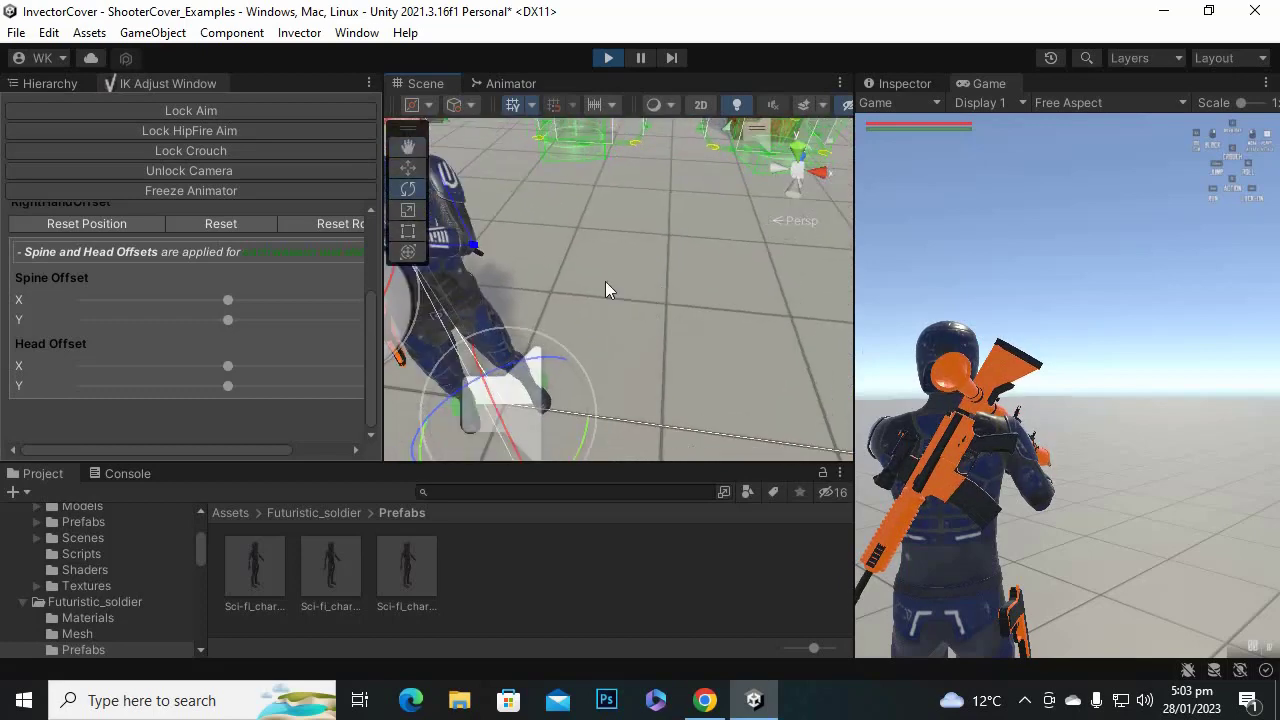
{"action": "left_click_drag", "start_coordinate": [727, 318], "coordinate": [670, 286], "text": "alt"}
{"action": "left_click", "coordinate": [407, 167]}
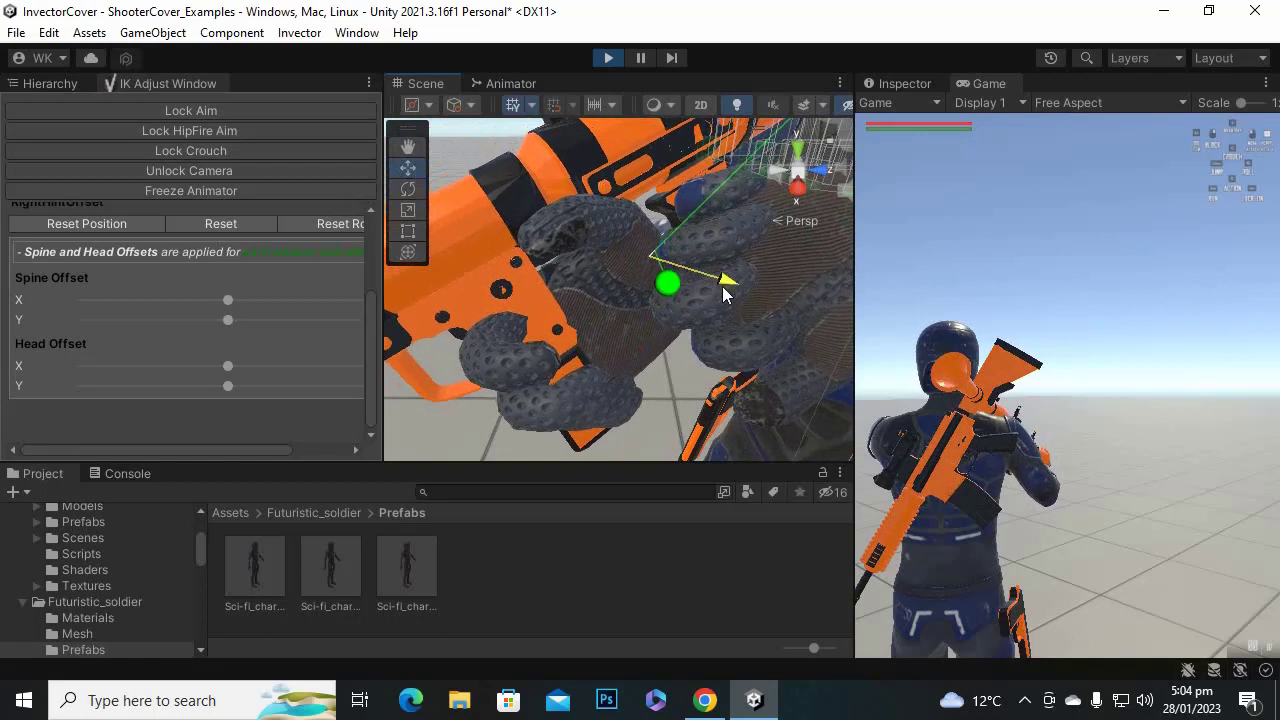
{"action": "left_click_drag", "start_coordinate": [671, 300], "coordinate": [580, 324]}
{"action": "right_click_drag", "start_coordinate": [579, 322], "coordinate": [483, 364]}
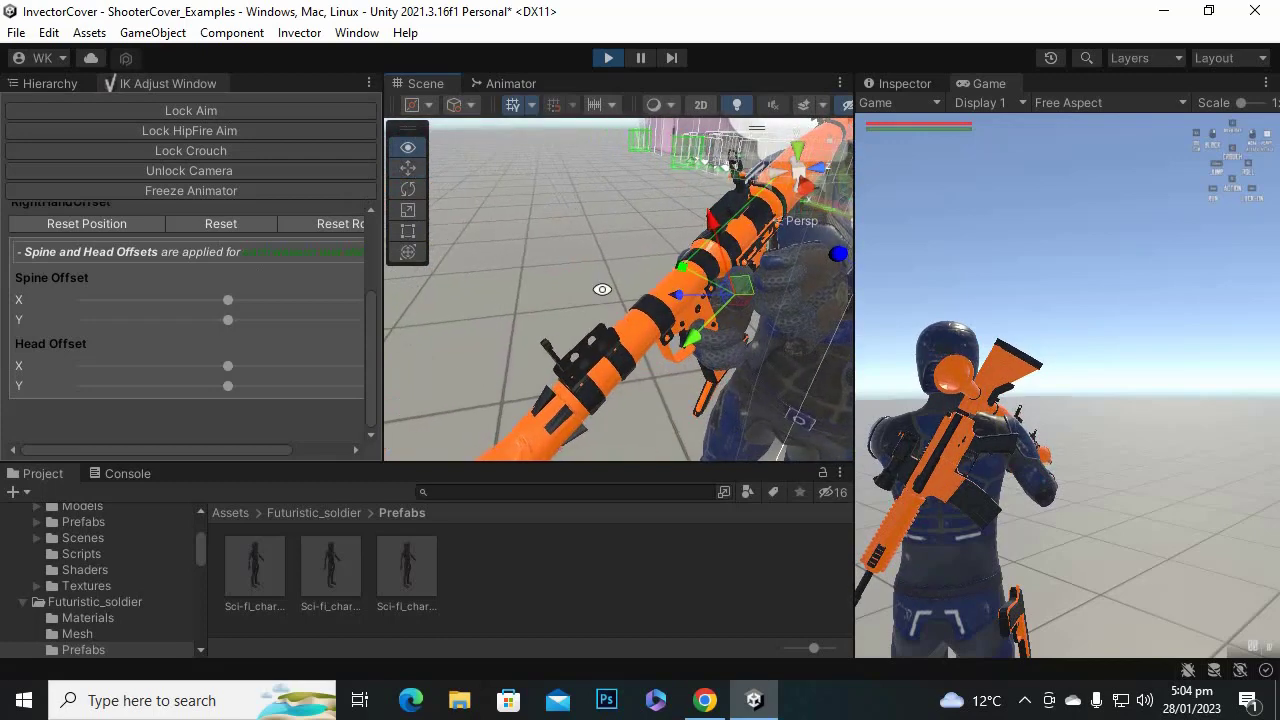
{"action": "right_click_drag", "start_coordinate": [602, 289], "coordinate": [593, 281]}
{"action": "left_click_drag", "start_coordinate": [666, 297], "coordinate": [660, 291]}
Rotate the left hand's IK target and move it closer to the RPG's grip area.
{"action": "right_click_drag", "start_coordinate": [659, 291], "coordinate": [481, 259]}
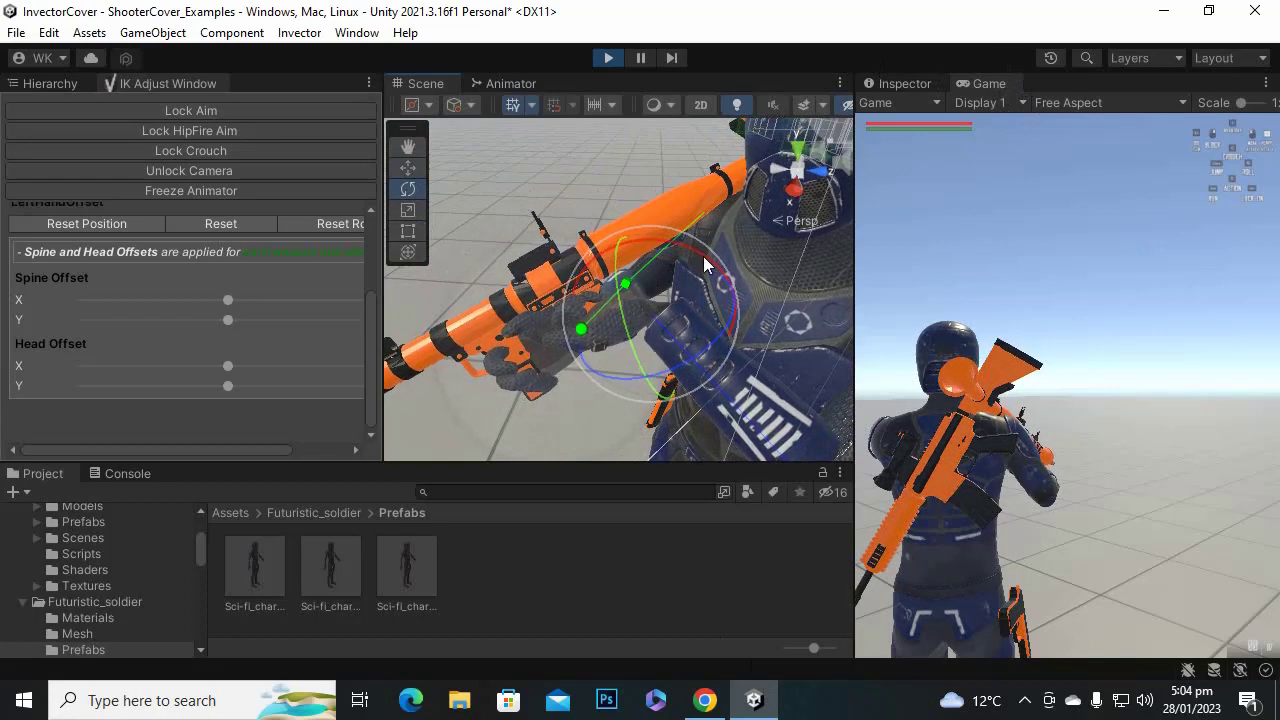
{"action": "left_click_drag", "start_coordinate": [740, 306], "coordinate": [782, 379]}
{"action": "left_click_drag", "start_coordinate": [748, 290], "coordinate": [740, 280]}
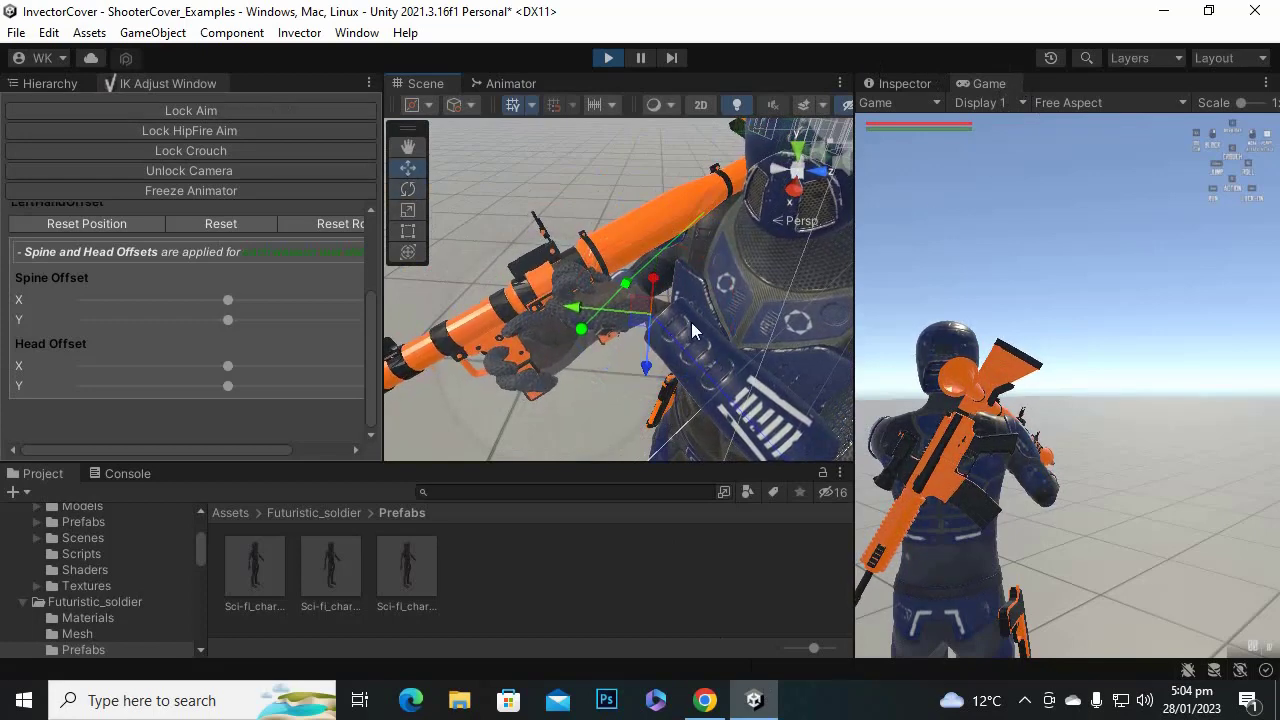
{"action": "left_click_drag", "start_coordinate": [649, 376], "coordinate": [640, 394]}
{"action": "left_click_drag", "start_coordinate": [520, 362], "coordinate": [554, 338], "text": "alt"}
{"action": "scroll", "coordinate": [576, 335], "scroll_direction": "up", "scroll_amount": 3}
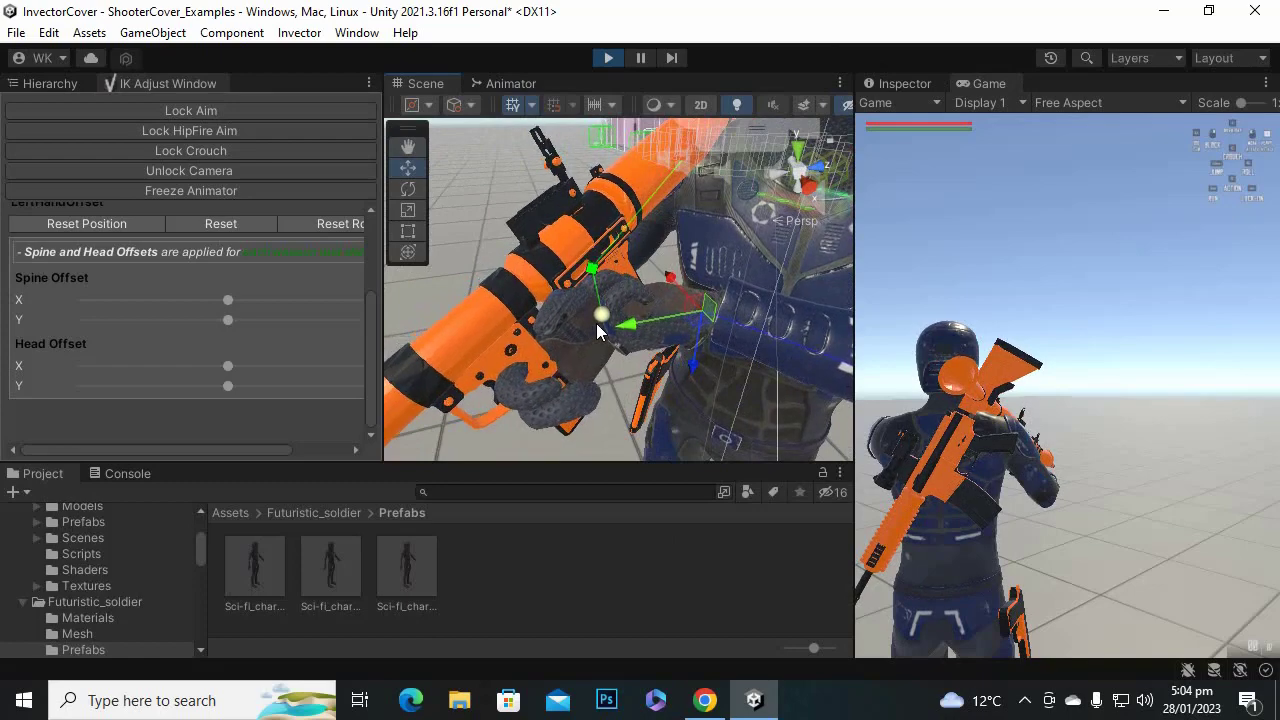
Fine-tune the left hand's IK rotation so its palm and fingers follow the RPG's underside.
{"action": "left_click_drag", "start_coordinate": [635, 289], "coordinate": [671, 339], "text": "alt"}
{"action": "left_click_drag", "start_coordinate": [620, 305], "coordinate": [629, 375], "text": "alt"}
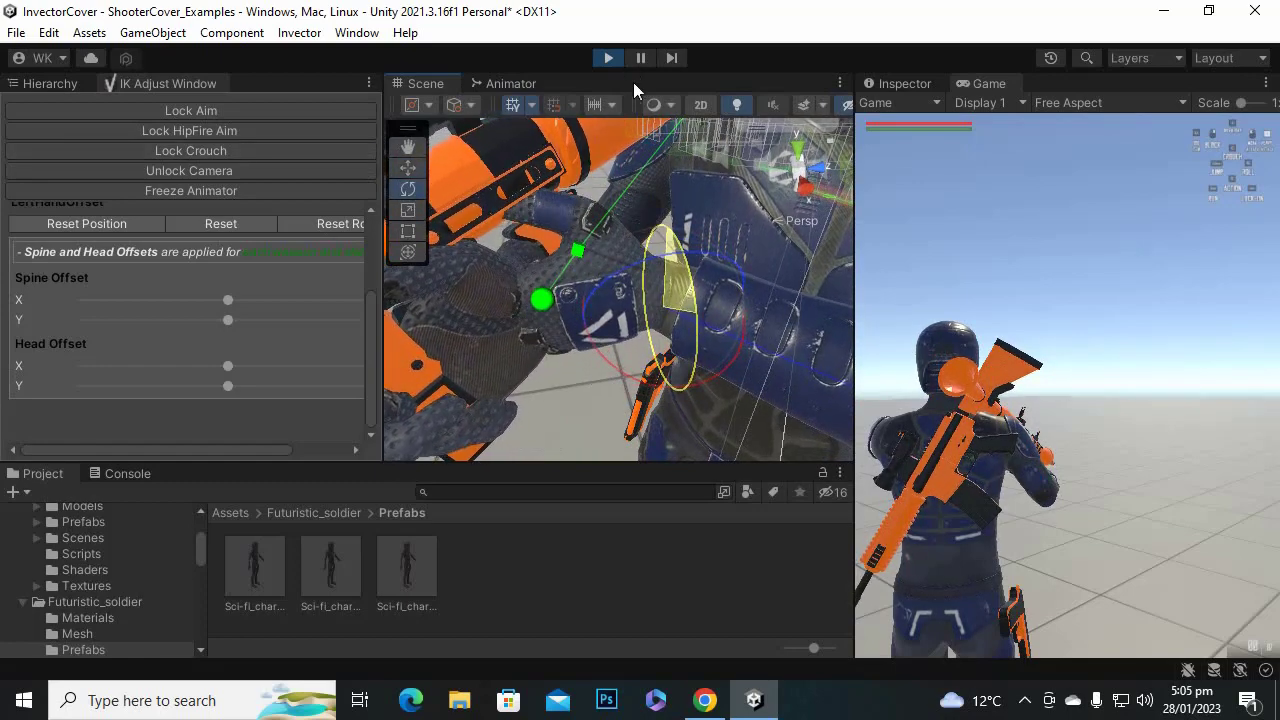
{"action": "left_click_drag", "start_coordinate": [615, 125], "coordinate": [635, 350], "text": "alt"}
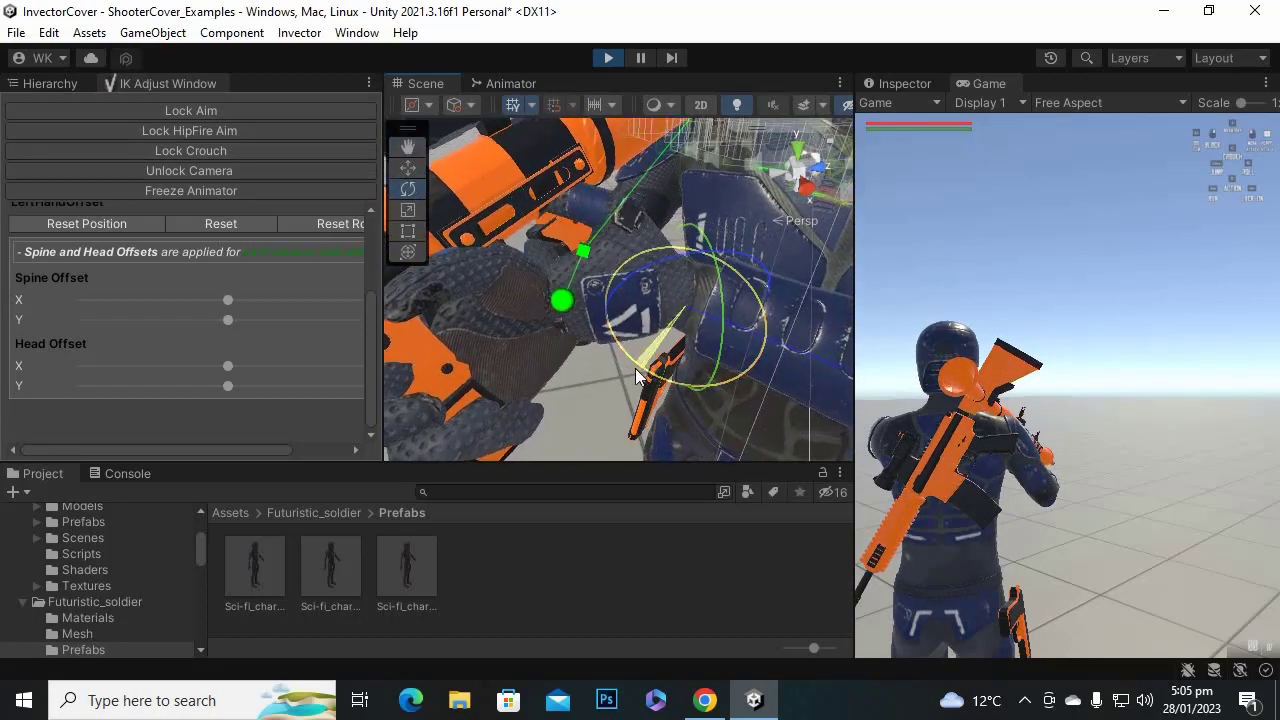
{"action": "left_click_drag", "start_coordinate": [703, 280], "coordinate": [716, 274]}
{"action": "scroll", "coordinate": [537, 274], "scroll_direction": "down", "scroll_amount": 4}
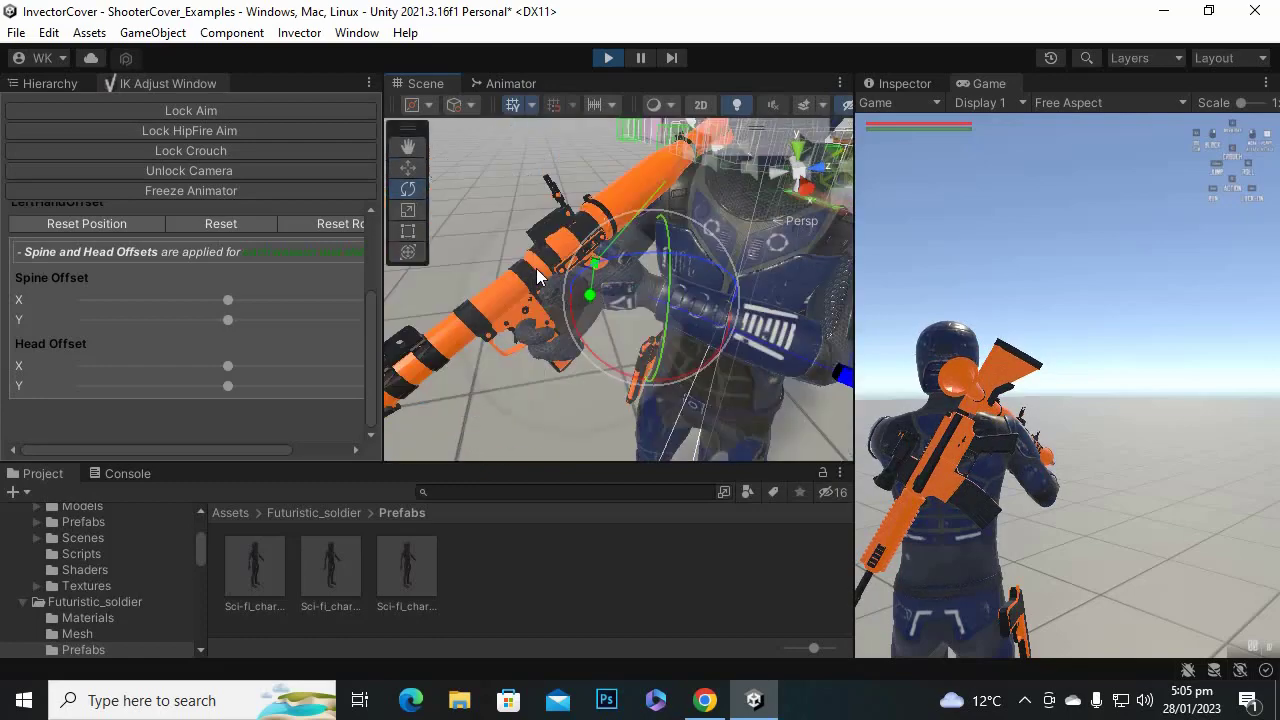
Nudge the right hand's IK position on the RPG and check both hands' hold from the character's side.
{"action": "left_click_drag", "start_coordinate": [537, 274], "coordinate": [772, 296], "text": "alt"}
{"action": "scroll", "coordinate": [712, 288], "scroll_direction": "up", "scroll_amount": 3}
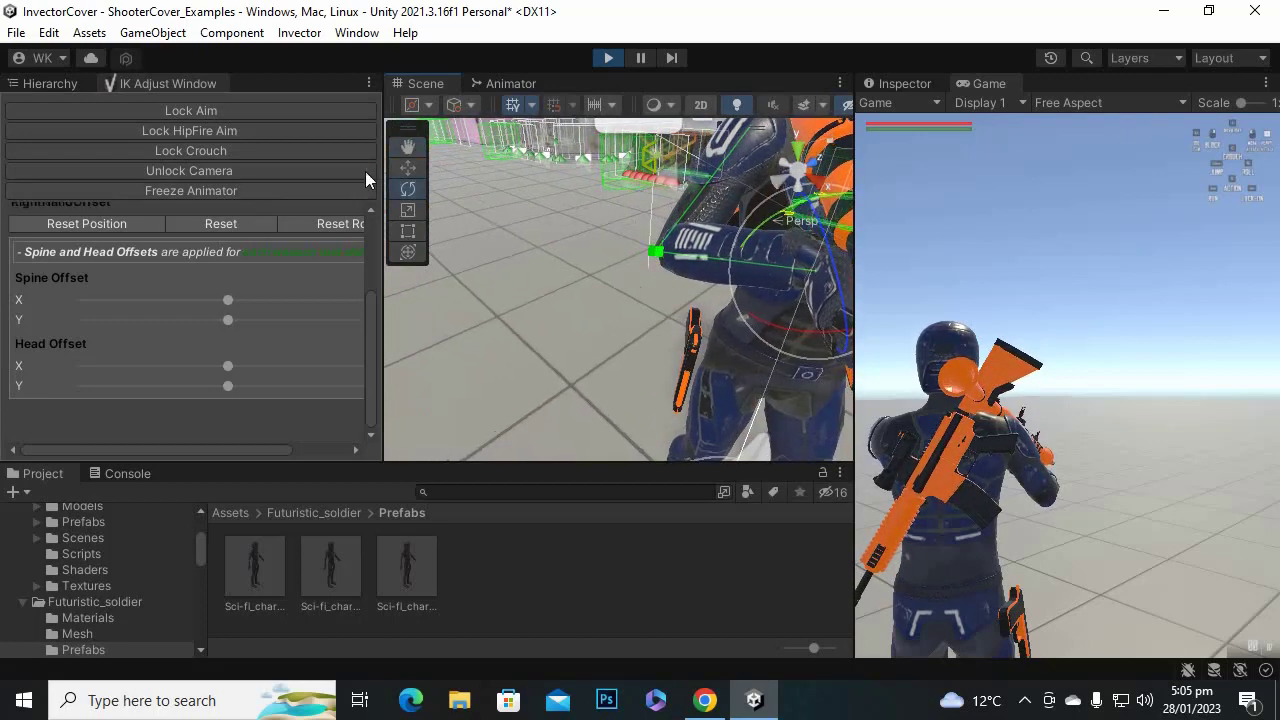
{"action": "left_click", "coordinate": [414, 170]}
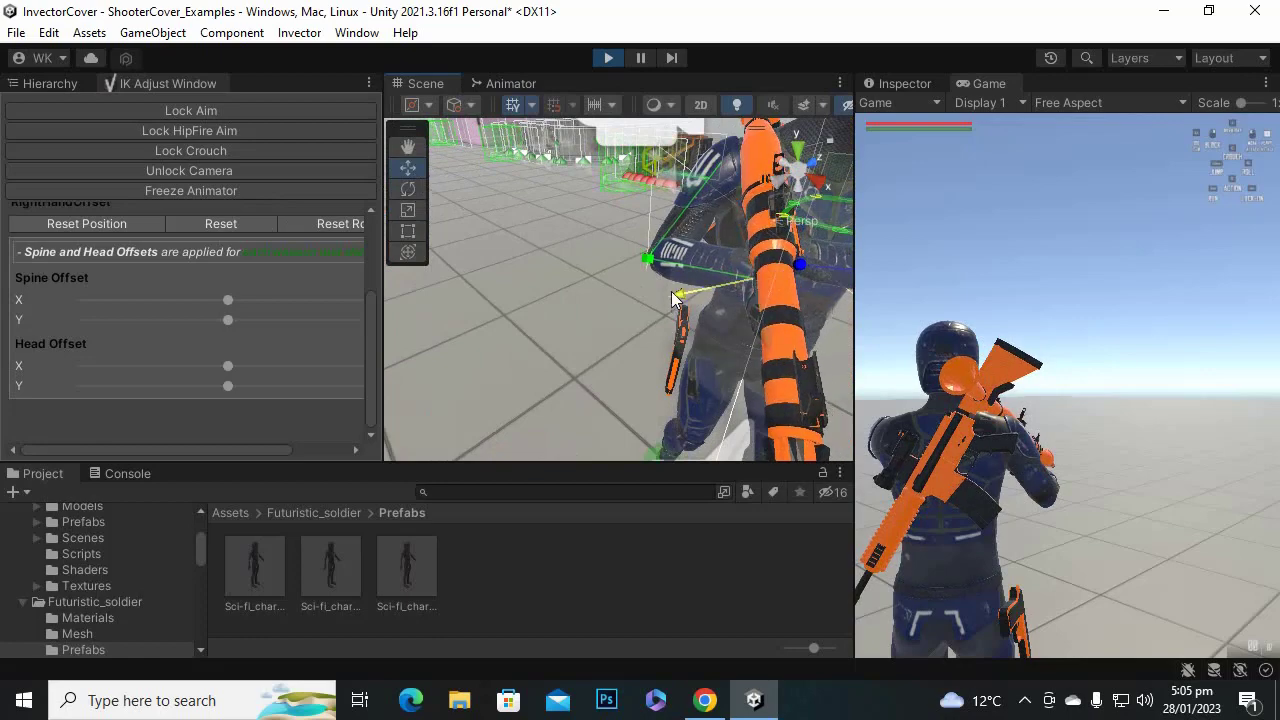
{"action": "left_click_drag", "start_coordinate": [663, 289], "coordinate": [708, 334], "text": "alt"}
{"action": "mouse_move", "coordinate": [706, 334]}
{"action": "middle_mouse_down"}
{"action": "mouse_move", "coordinate": [569, 331]}
{"action": "mouse_move", "coordinate": [537, 391]}
{"action": "mouse_move", "coordinate": [691, 333]}
{"action": "middle_mouse_up"}
{"action": "scroll", "coordinate": [580, 327], "scroll_direction": "up", "scroll_amount": 3}
{"action": "scroll", "coordinate": [541, 378], "scroll_direction": "down", "scroll_amount": 3}
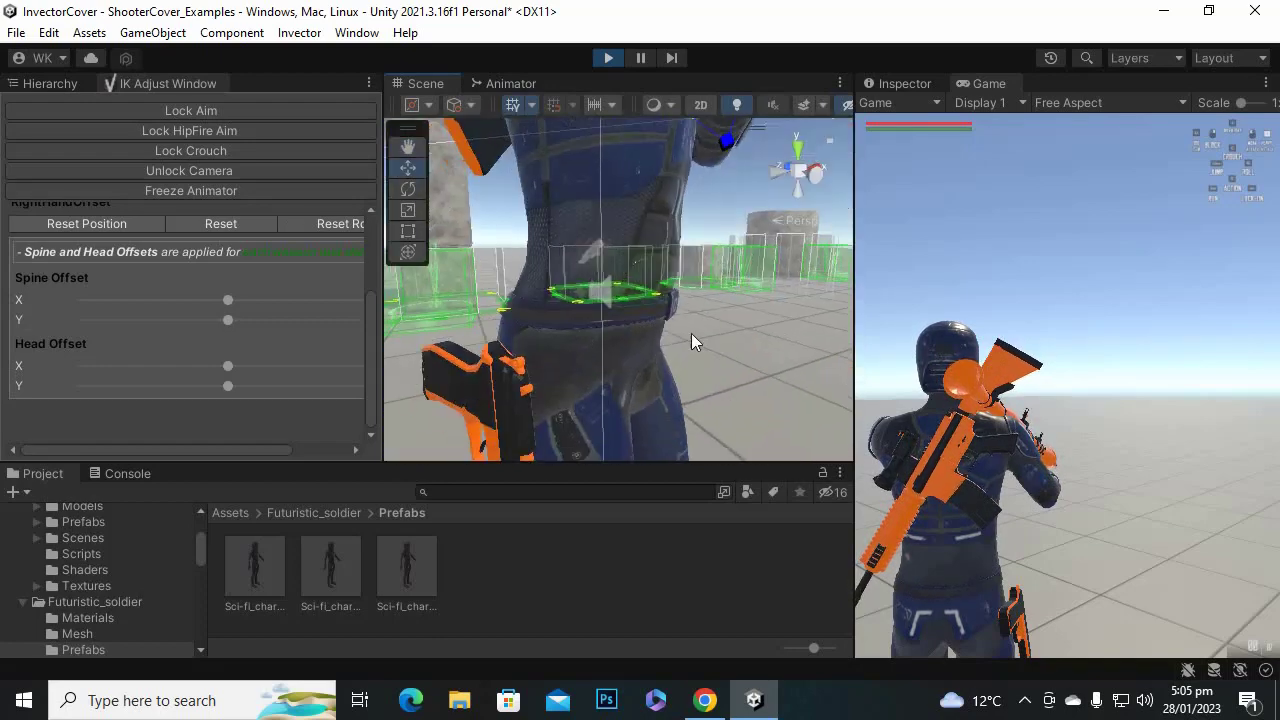
{"action": "middle_click_drag", "start_coordinate": [784, 268], "coordinate": [730, 415]}
{"action": "scroll", "coordinate": [740, 345], "scroll_direction": "down", "scroll_amount": 1}
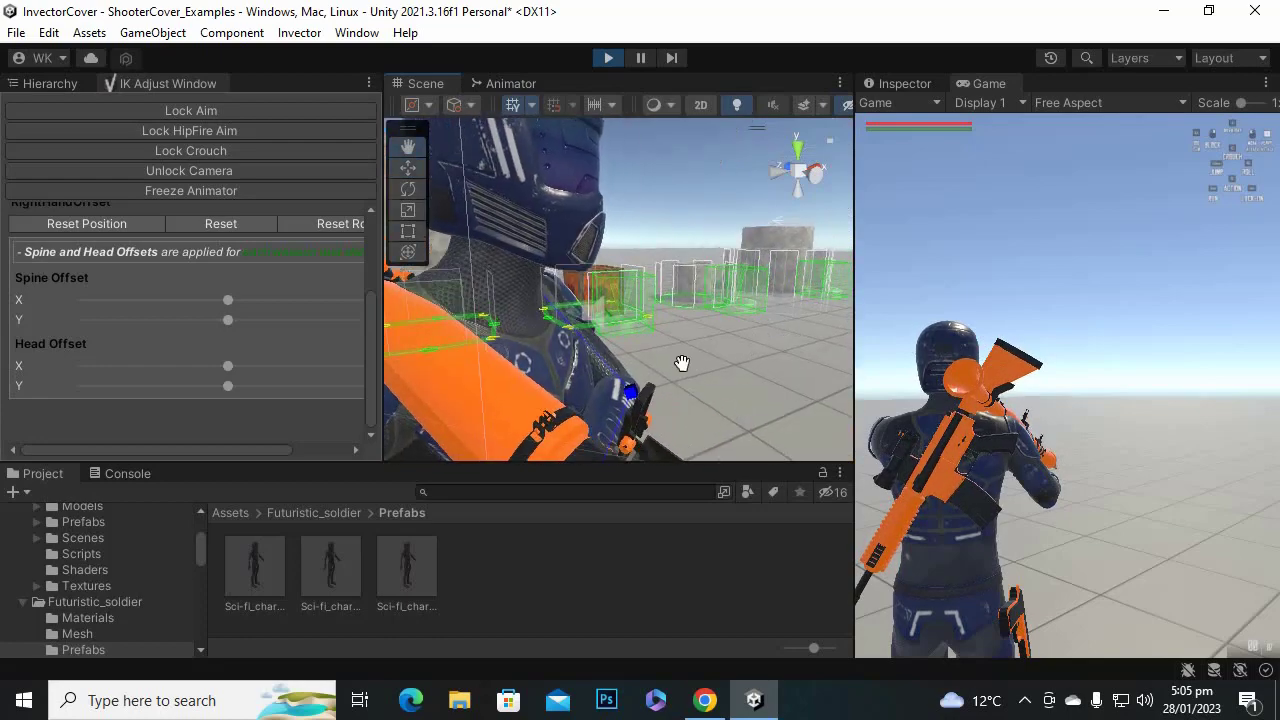
{"action": "middle_click_drag", "start_coordinate": [683, 363], "coordinate": [698, 326]}
{"action": "scroll", "coordinate": [698, 326], "scroll_direction": "up", "scroll_amount": 3}
{"action": "scroll", "coordinate": [678, 336], "scroll_direction": "down", "scroll_amount": 3}
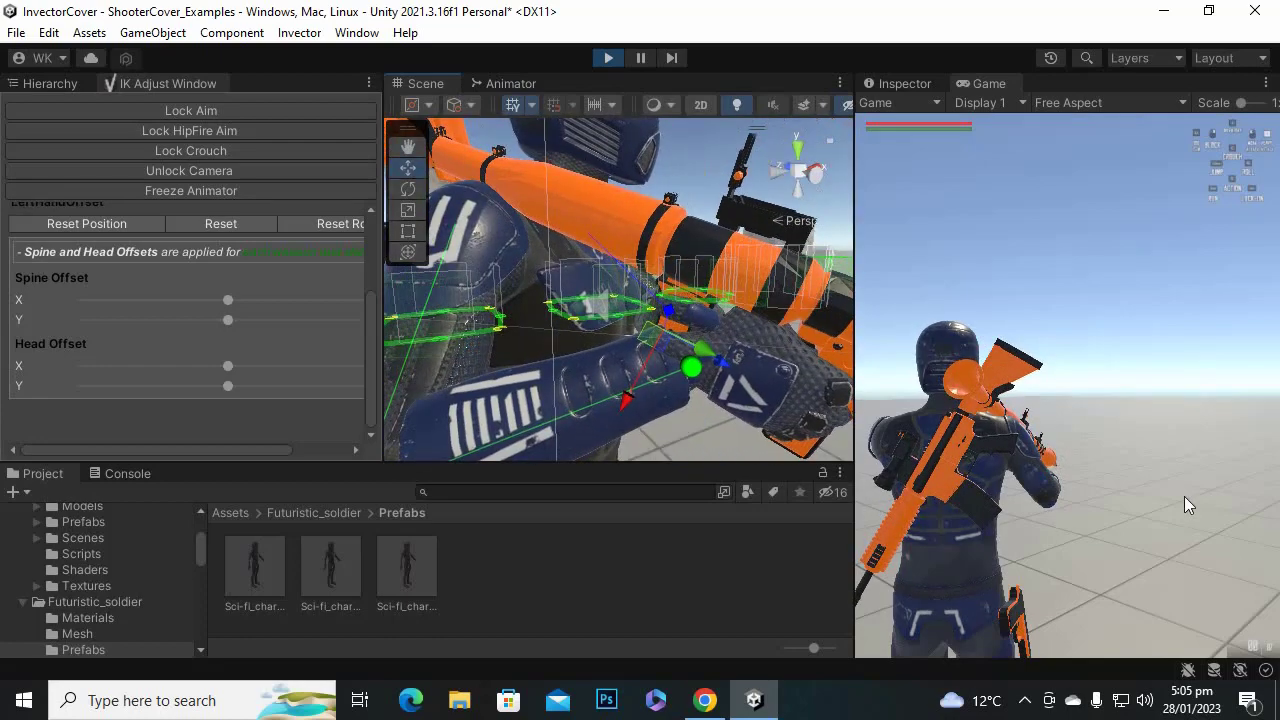
Switch the character's weapon to the pistol in the running game and test its aiming pose.
{"action": "left_click", "coordinate": [1184, 497]}
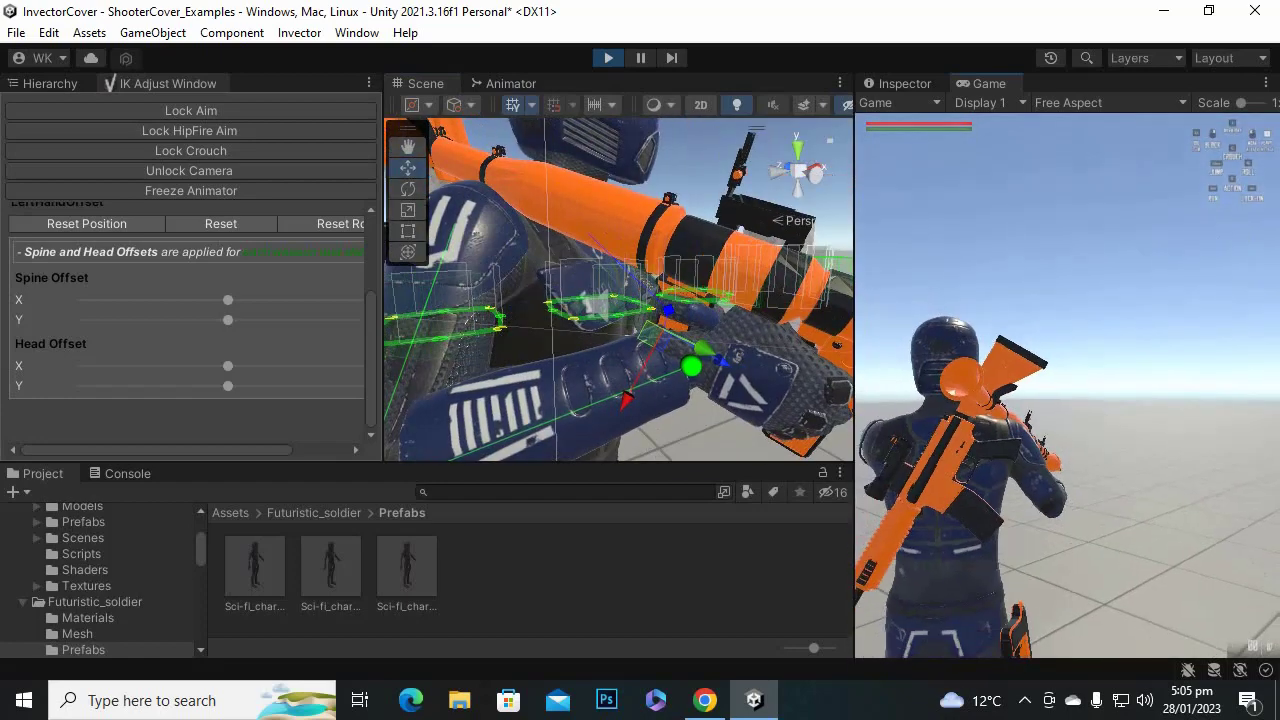
{"action": "key", "text": "Right"}
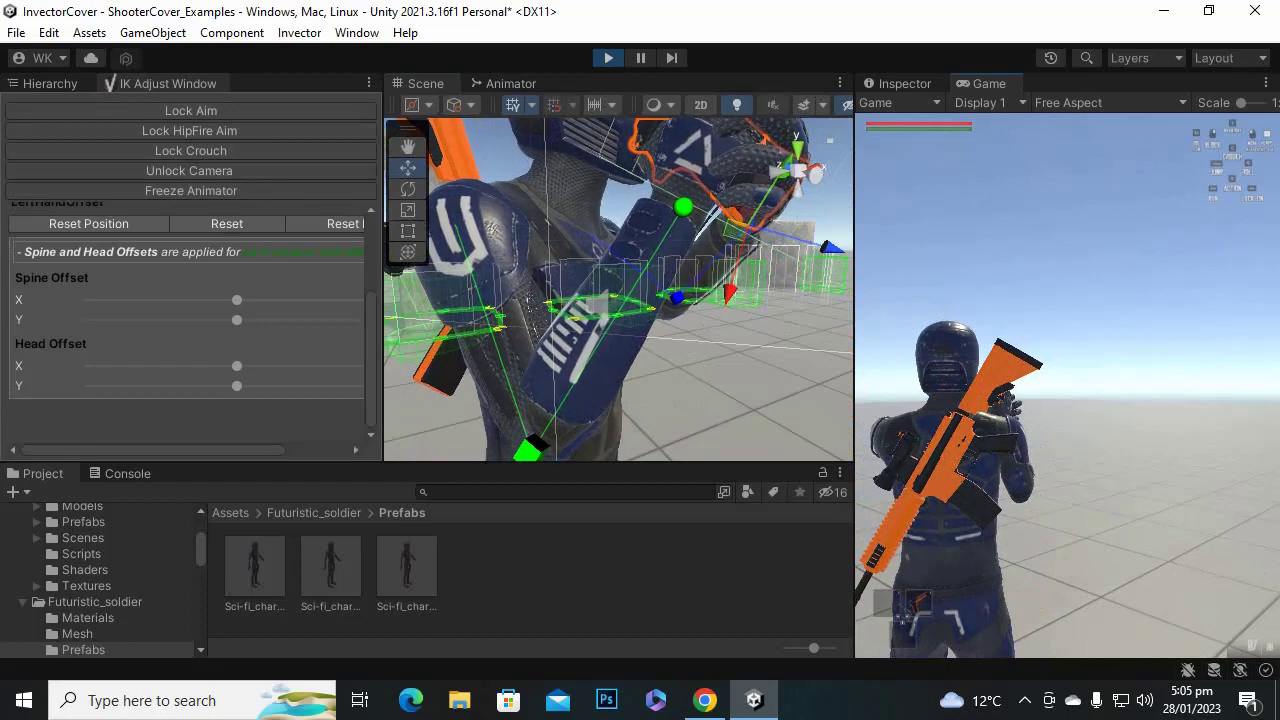
{"action": "right_click", "coordinate": [1067, 385]}
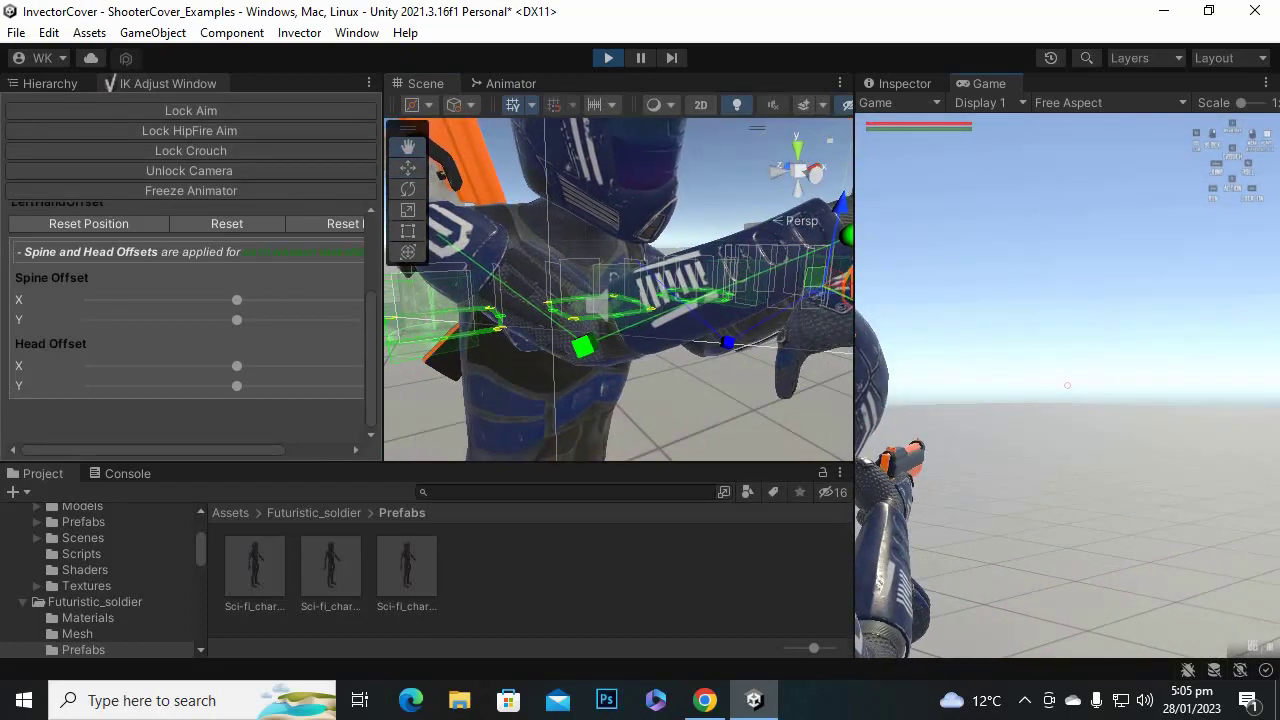
{"action": "right_click", "coordinate": [1067, 385]}
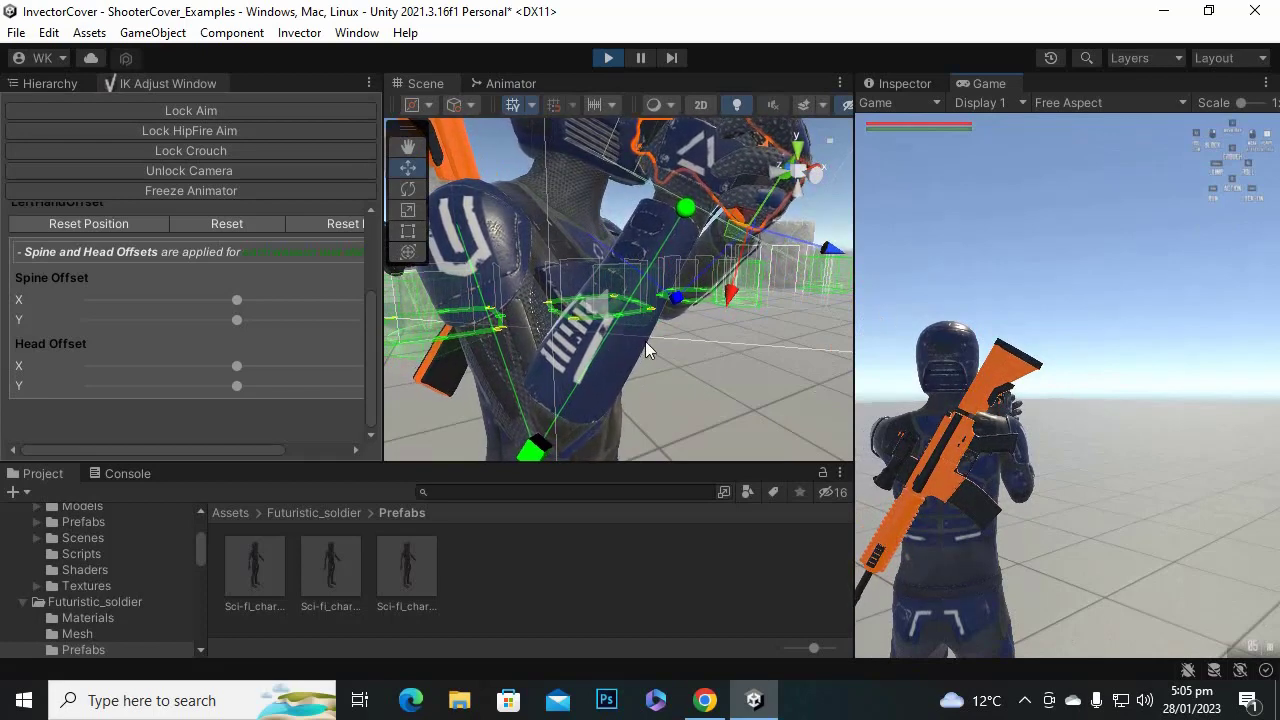
Examine how the character's hands hold the pistol in the standing pose, from the side, behind and up close.
{"action": "scroll", "coordinate": [647, 342], "scroll_direction": "down", "scroll_amount": 3}
{"action": "middle_click_drag", "start_coordinate": [656, 341], "coordinate": [643, 389]}
{"action": "scroll", "coordinate": [645, 389], "scroll_direction": "up", "scroll_amount": 2}
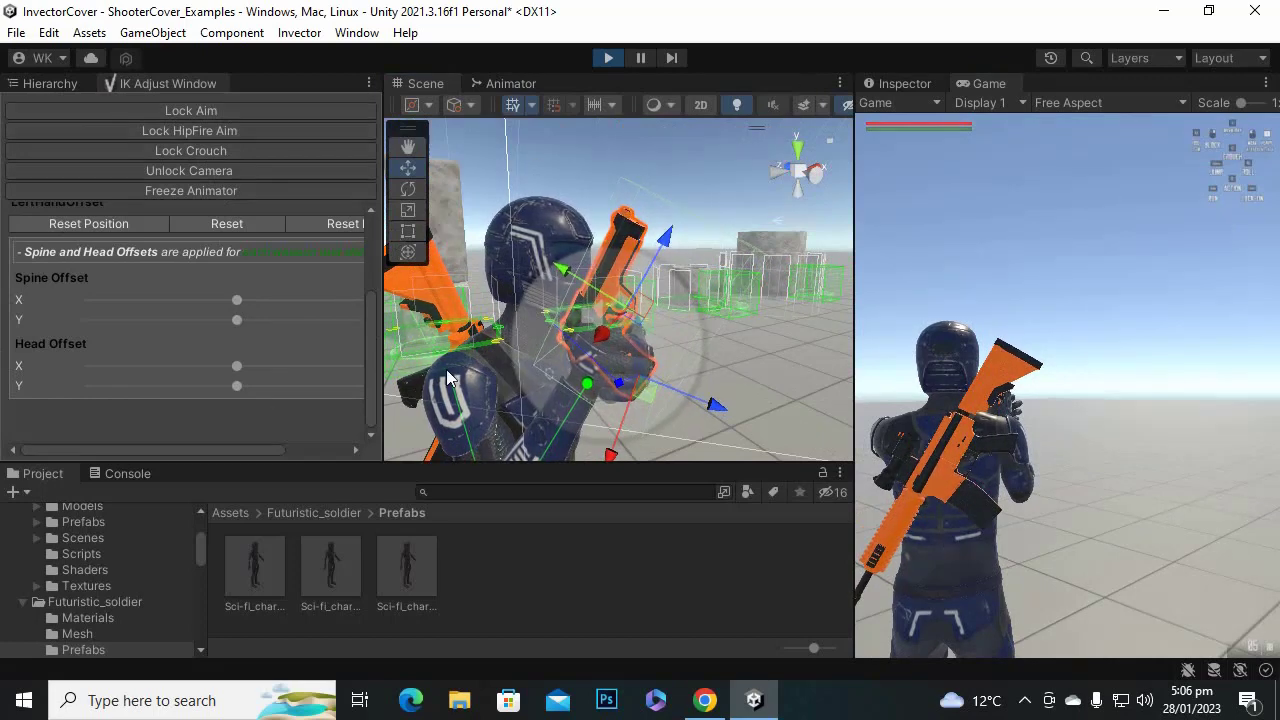
{"action": "scroll", "coordinate": [690, 299], "scroll_direction": "down", "scroll_amount": 3}
{"action": "left_click_drag", "start_coordinate": [814, 320], "coordinate": [566, 354], "text": "alt"}
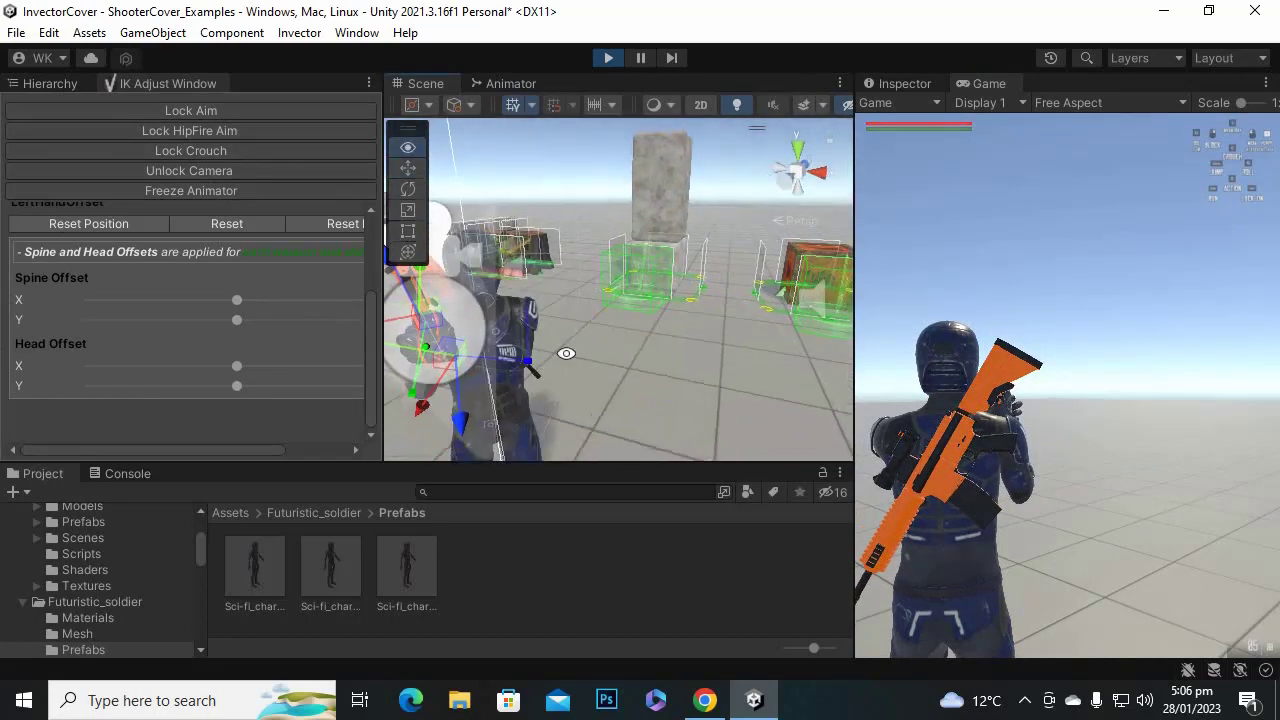
{"action": "middle_click_drag", "start_coordinate": [566, 354], "coordinate": [709, 340]}
{"action": "scroll", "coordinate": [690, 337], "scroll_direction": "up", "scroll_amount": 5}
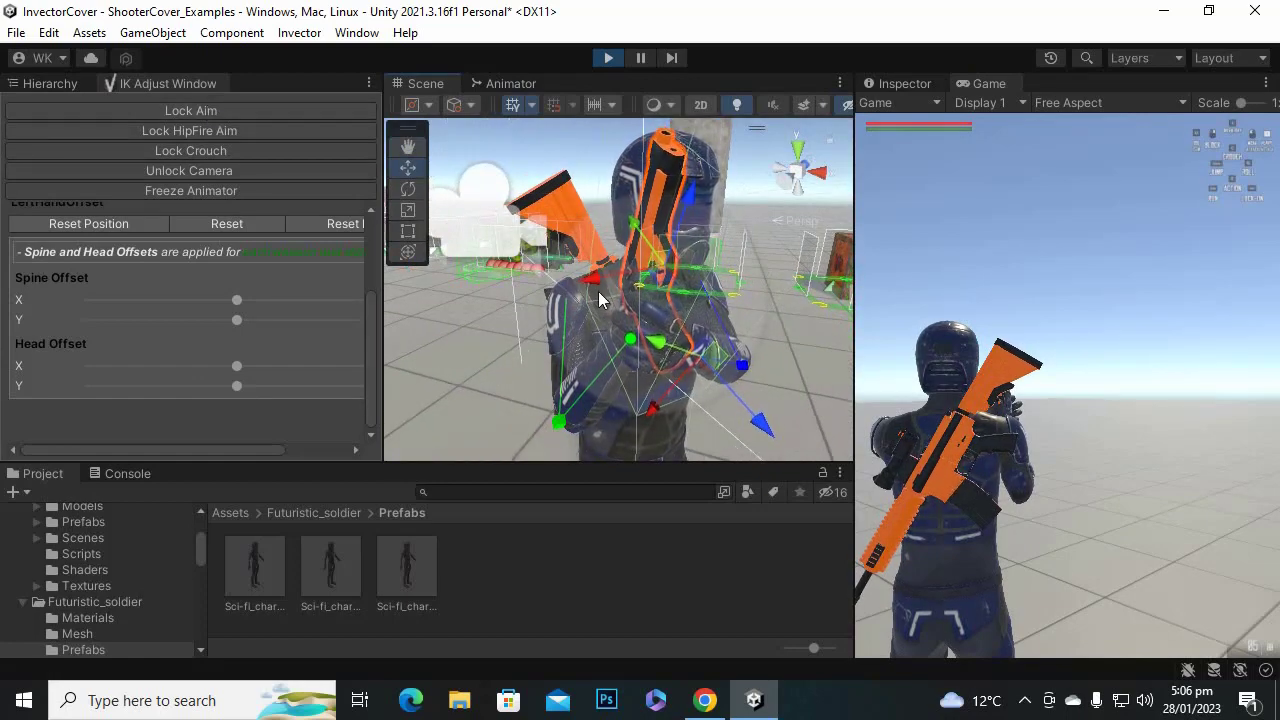
{"action": "scroll", "coordinate": [605, 293], "scroll_direction": "up", "scroll_amount": 4}
{"action": "scroll", "coordinate": [605, 293], "scroll_direction": "up", "scroll_amount": 2}
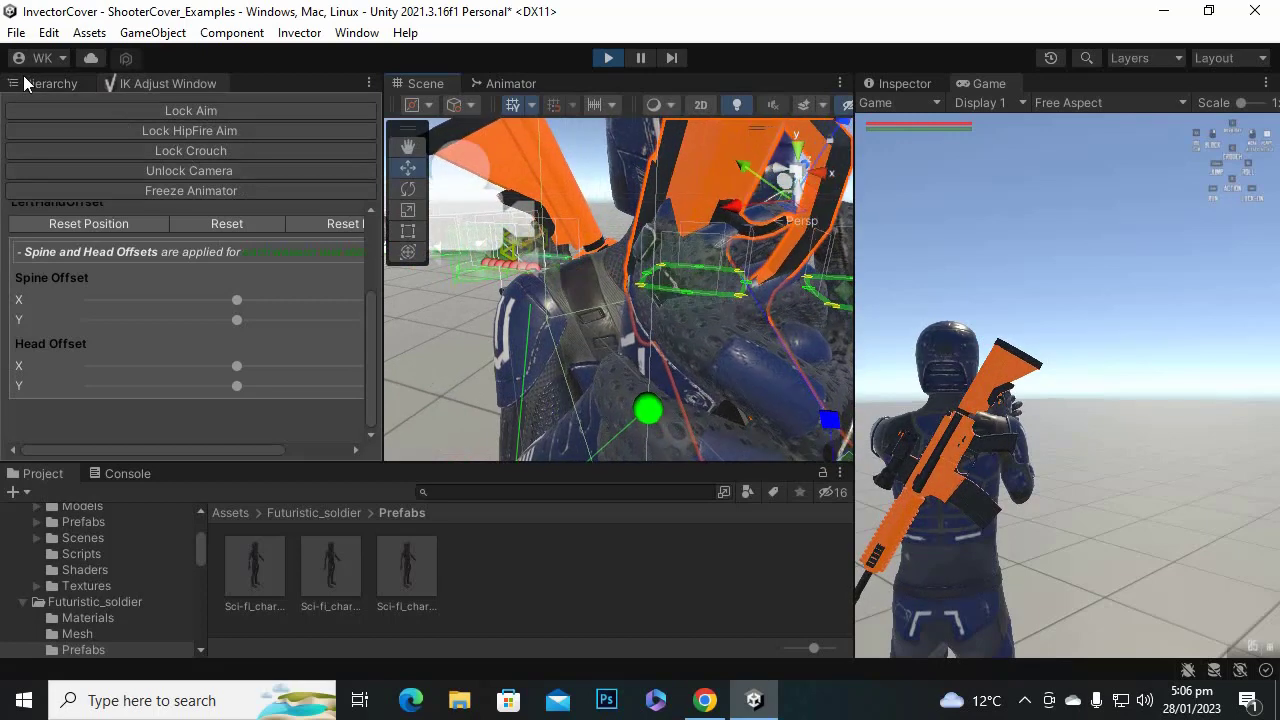
Restart the game and test aiming with the RPG and the pistol.
{"action": "left_click", "coordinate": [606, 58]}
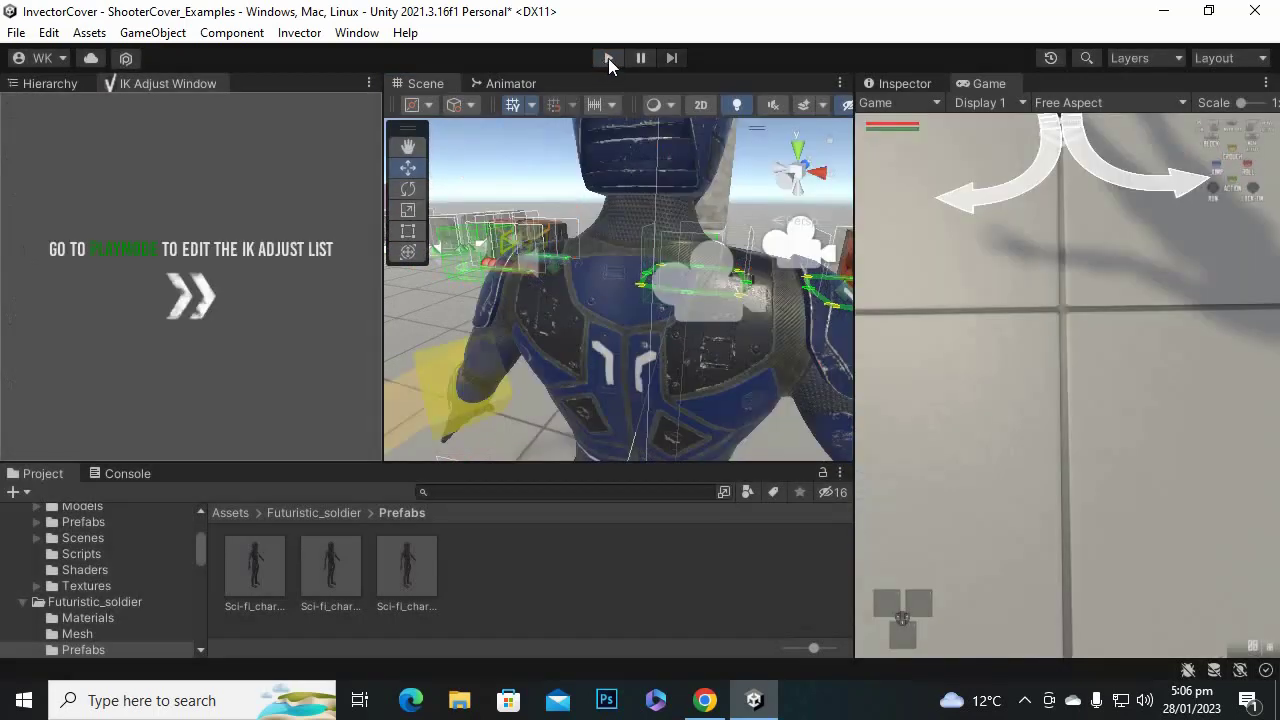
{"action": "left_click", "coordinate": [607, 58]}
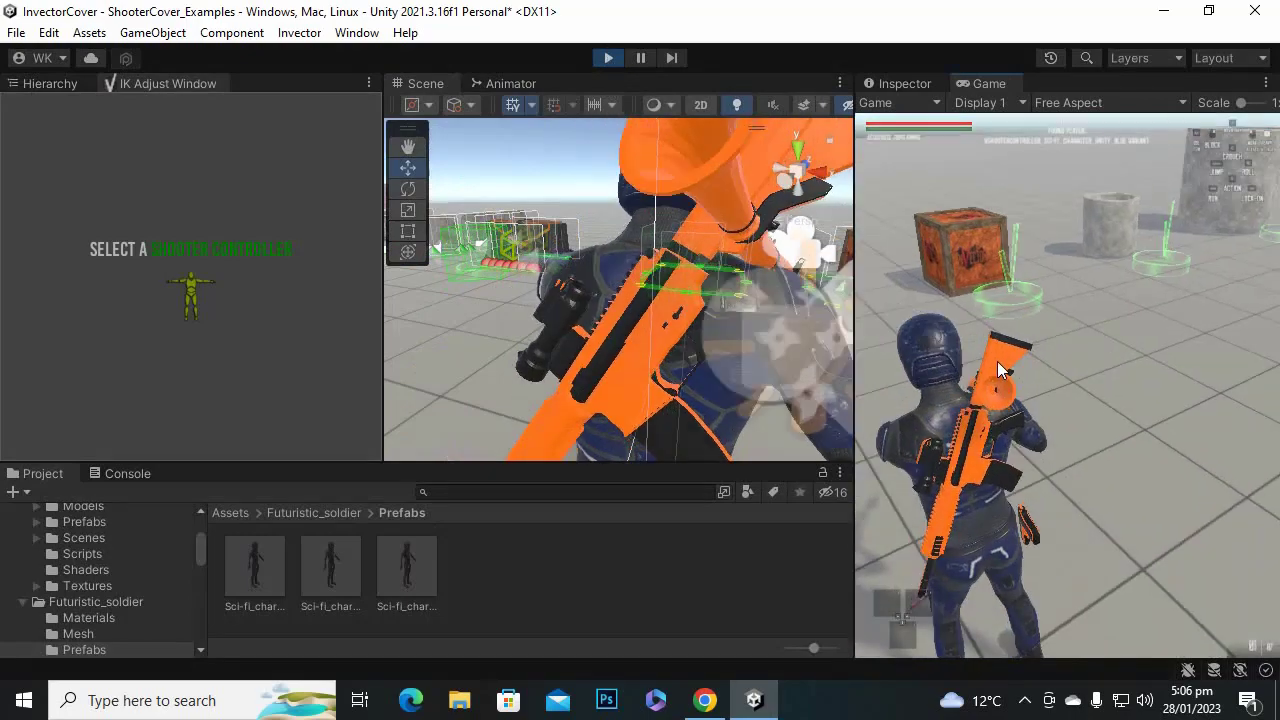
{"action": "right_click_drag", "start_coordinate": [1001, 370], "coordinate": [1067, 386]}
{"action": "left_click", "coordinate": [1067, 386]}
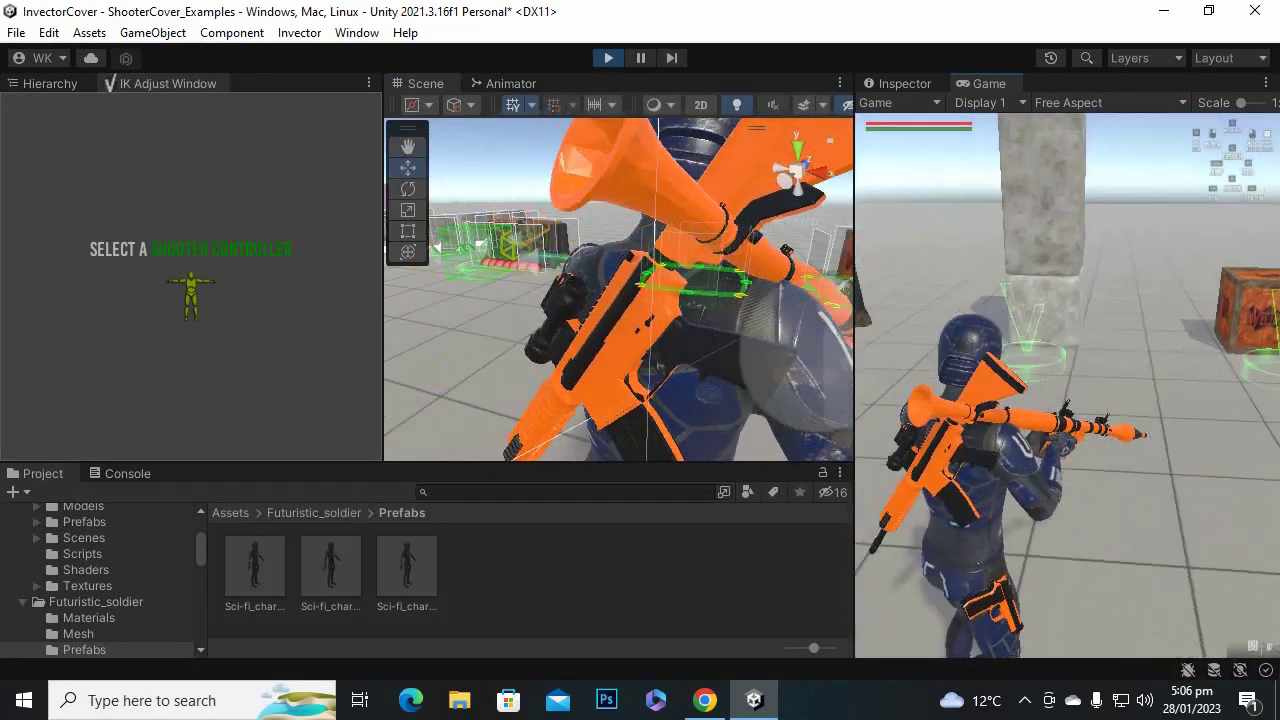
{"action": "key", "text": "Right"}
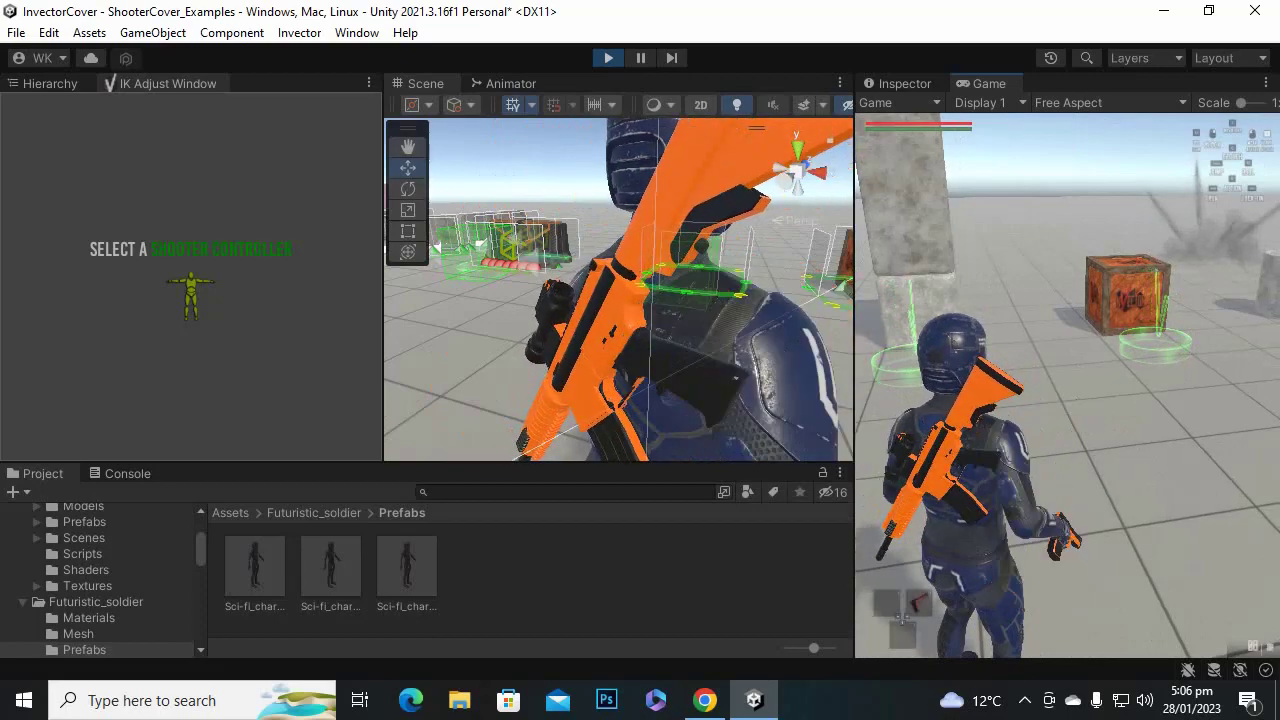
{"action": "right_click_drag", "start_coordinate": [1067, 386], "coordinate": [1067, 386]}
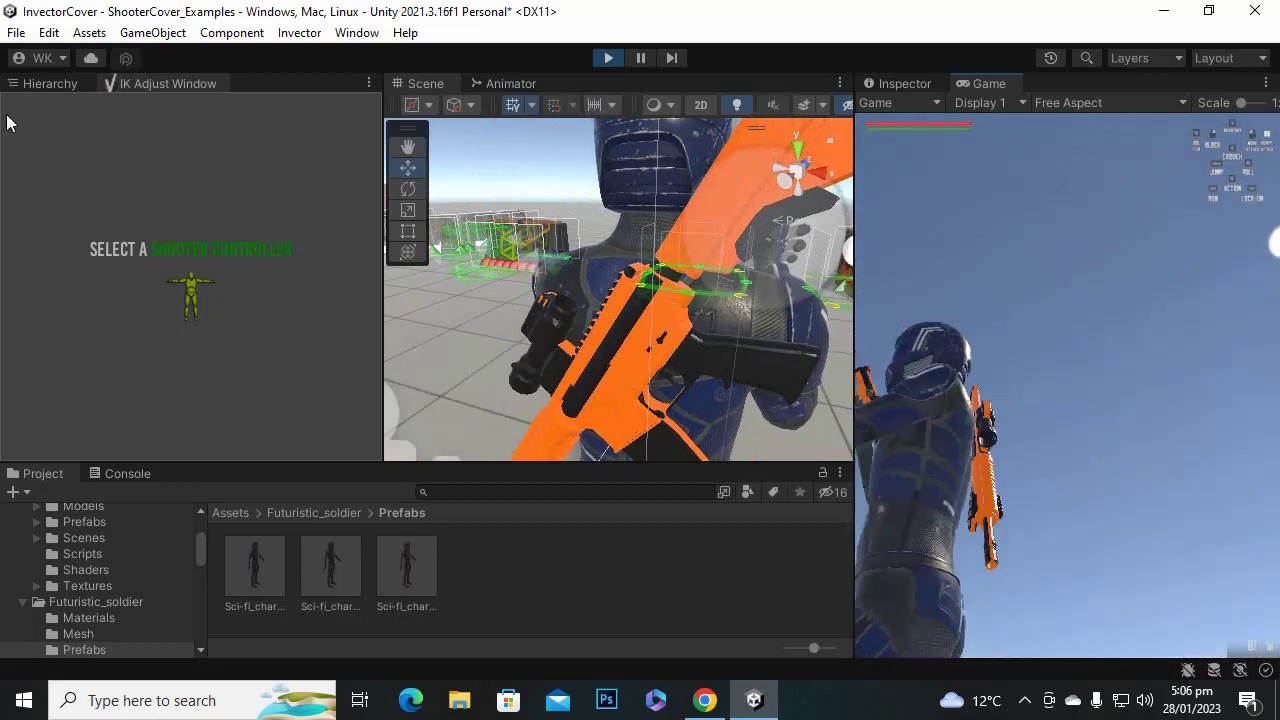
Move the right hand's defaultHandler to about X -8.24, Y -26.39, Z 47.92 so the pistol sits in the character's grip.
{"action": "left_click", "coordinate": [43, 84]}
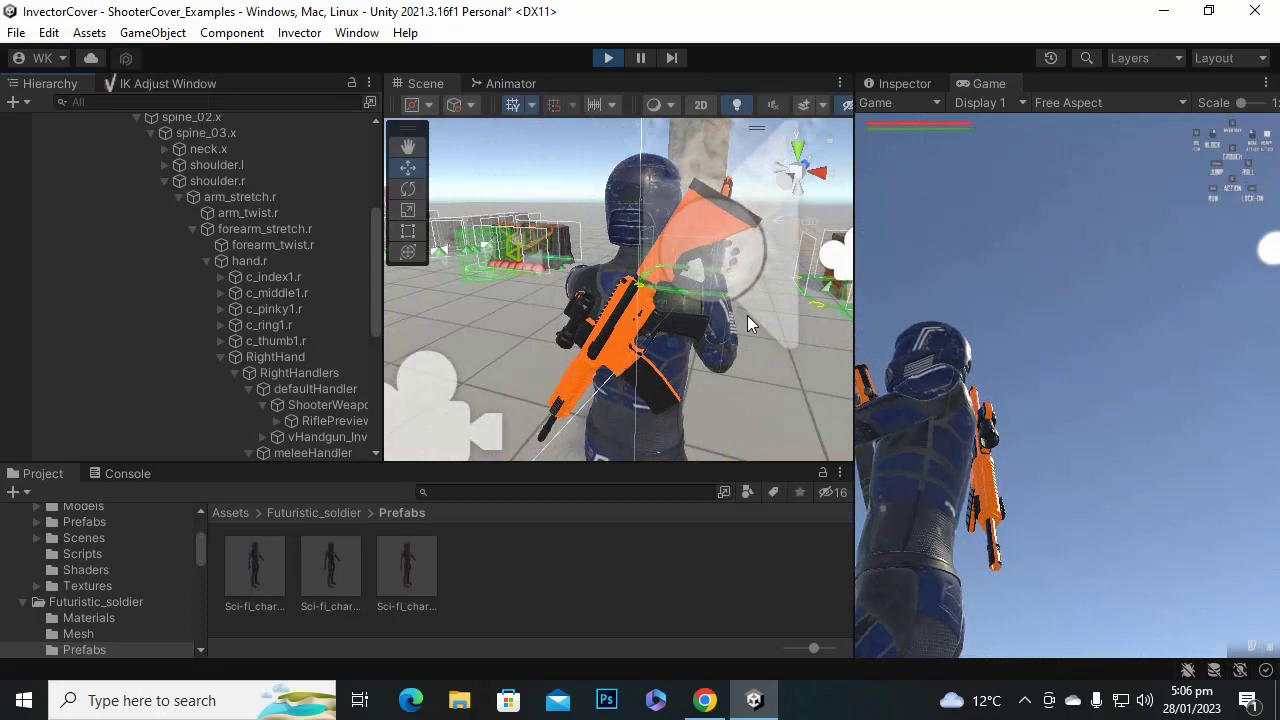
{"action": "mouse_move", "coordinate": [748, 316]}
{"action": "left_mouse_down", "text": "alt"}
{"action": "mouse_move", "coordinate": [437, 371]}
{"action": "mouse_move", "coordinate": [323, 374]}
{"action": "mouse_move", "coordinate": [768, 305]}
{"action": "left_mouse_up", "text": "alt"}
{"action": "scroll", "coordinate": [639, 312], "scroll_direction": "up", "scroll_amount": 15}
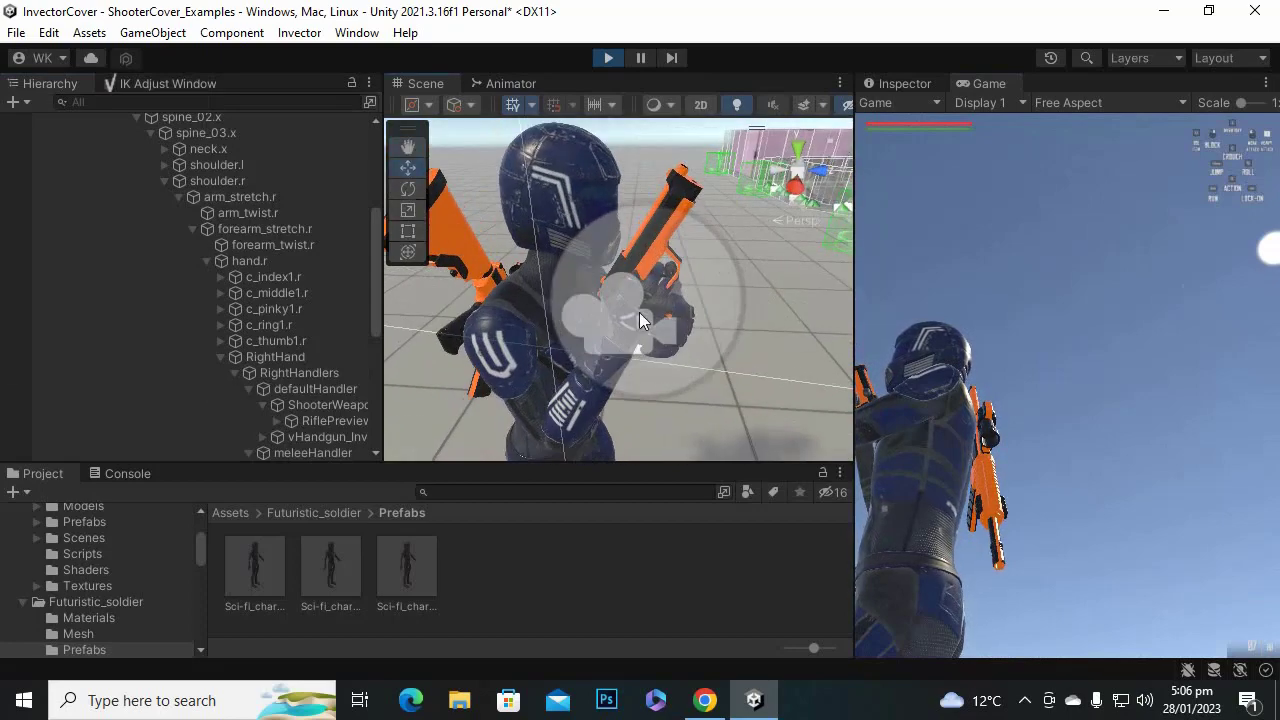
{"action": "left_click_drag", "start_coordinate": [681, 279], "coordinate": [579, 348], "text": "alt"}
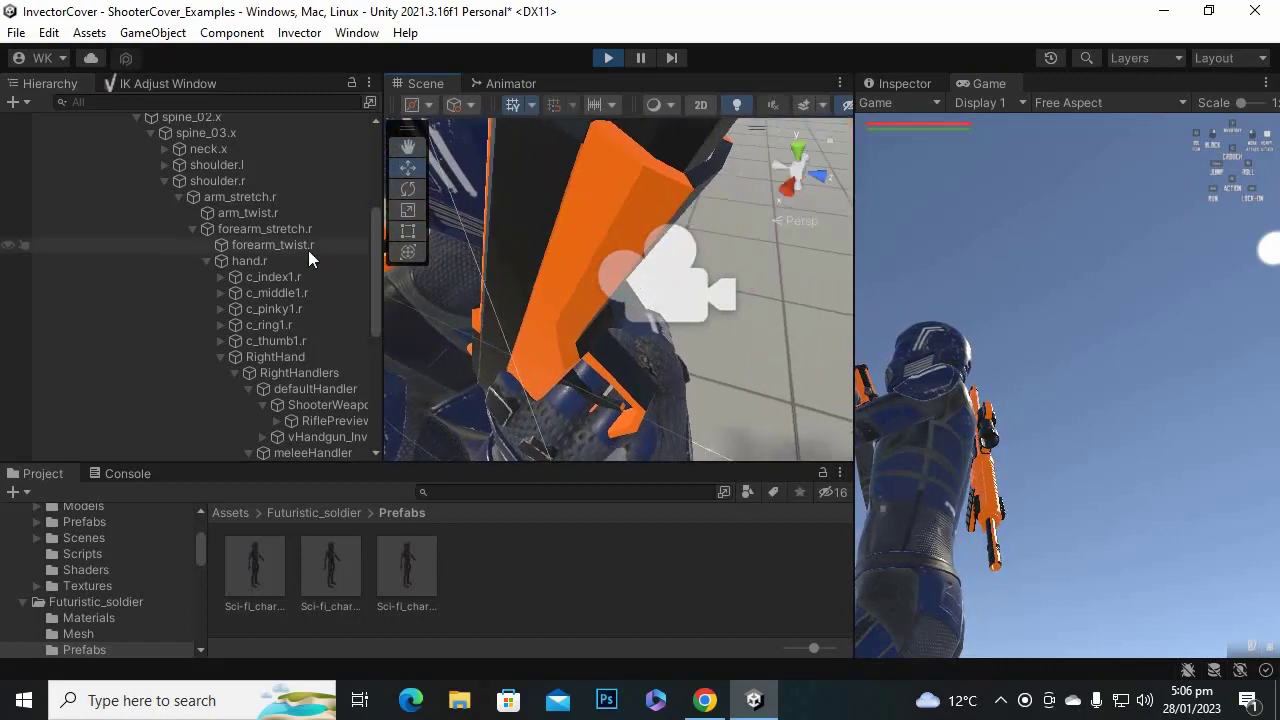
{"action": "left_click", "coordinate": [531, 289]}
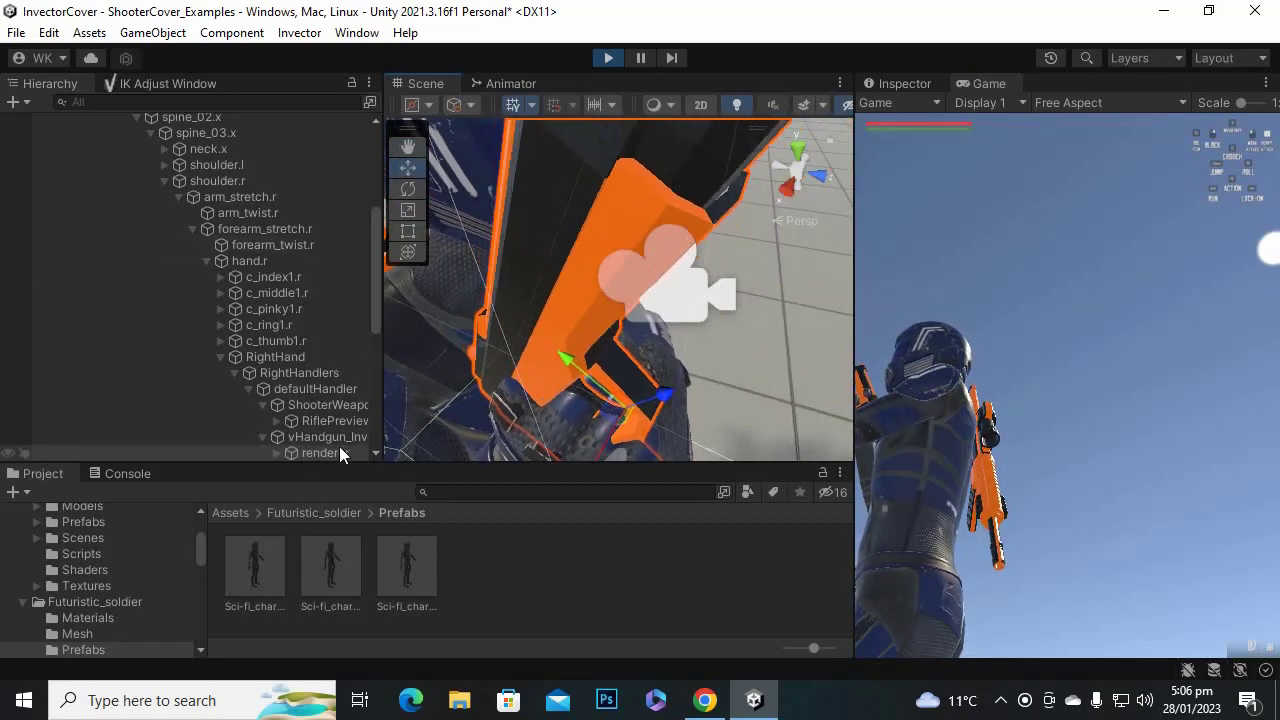
{"action": "left_click", "coordinate": [346, 391]}
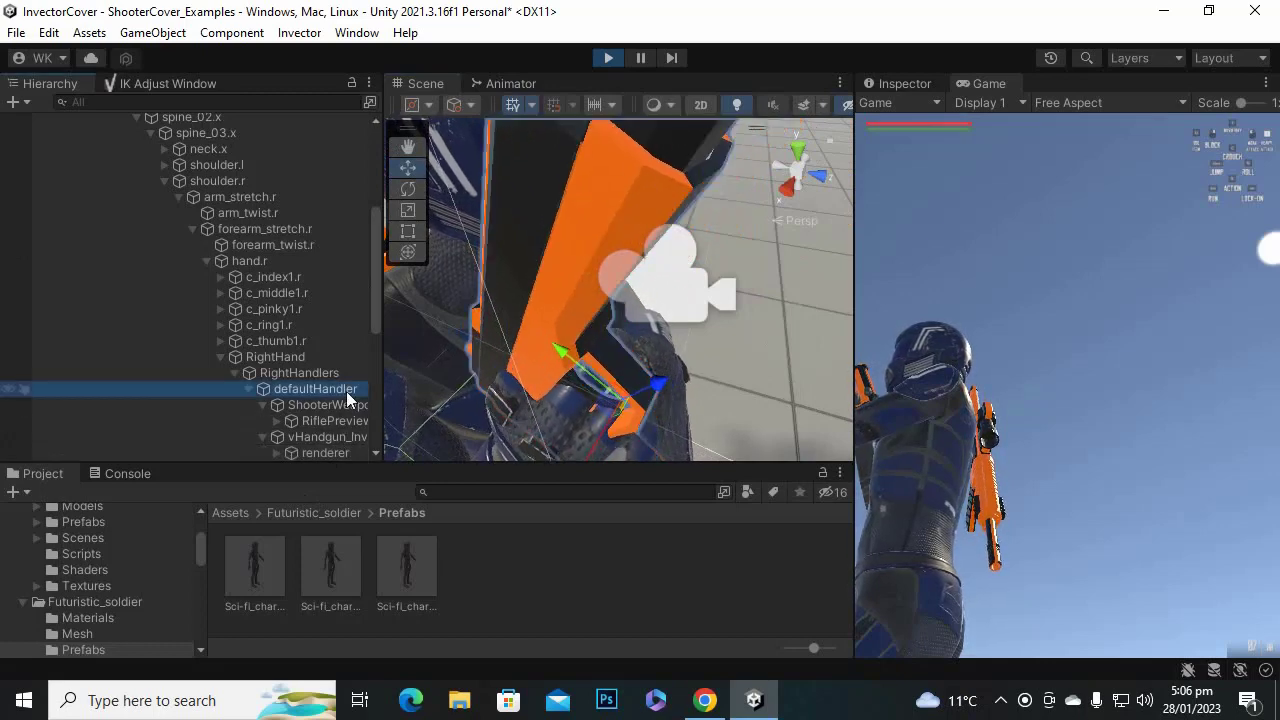
{"action": "left_click", "coordinate": [326, 373]}
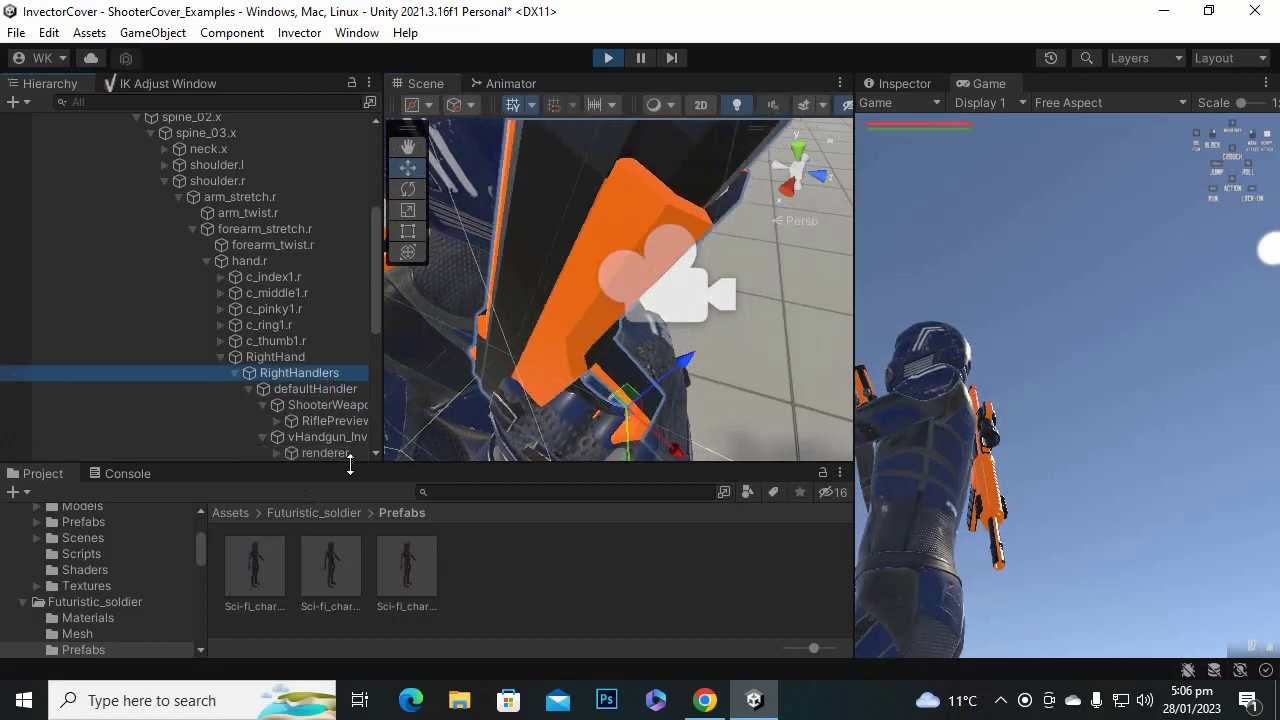
{"action": "left_click", "coordinate": [343, 392]}
{"action": "right_click_drag", "start_coordinate": [532, 394], "coordinate": [600, 281]}
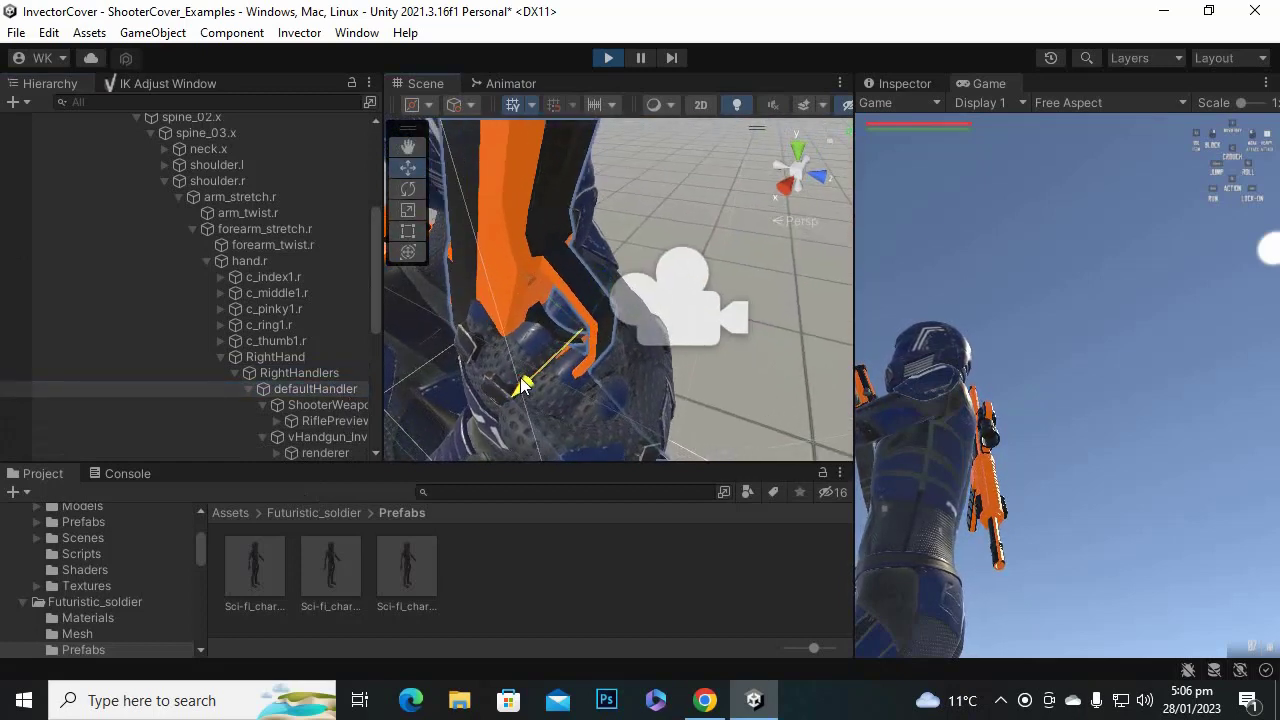
{"action": "right_click_drag", "start_coordinate": [552, 369], "coordinate": [674, 323]}
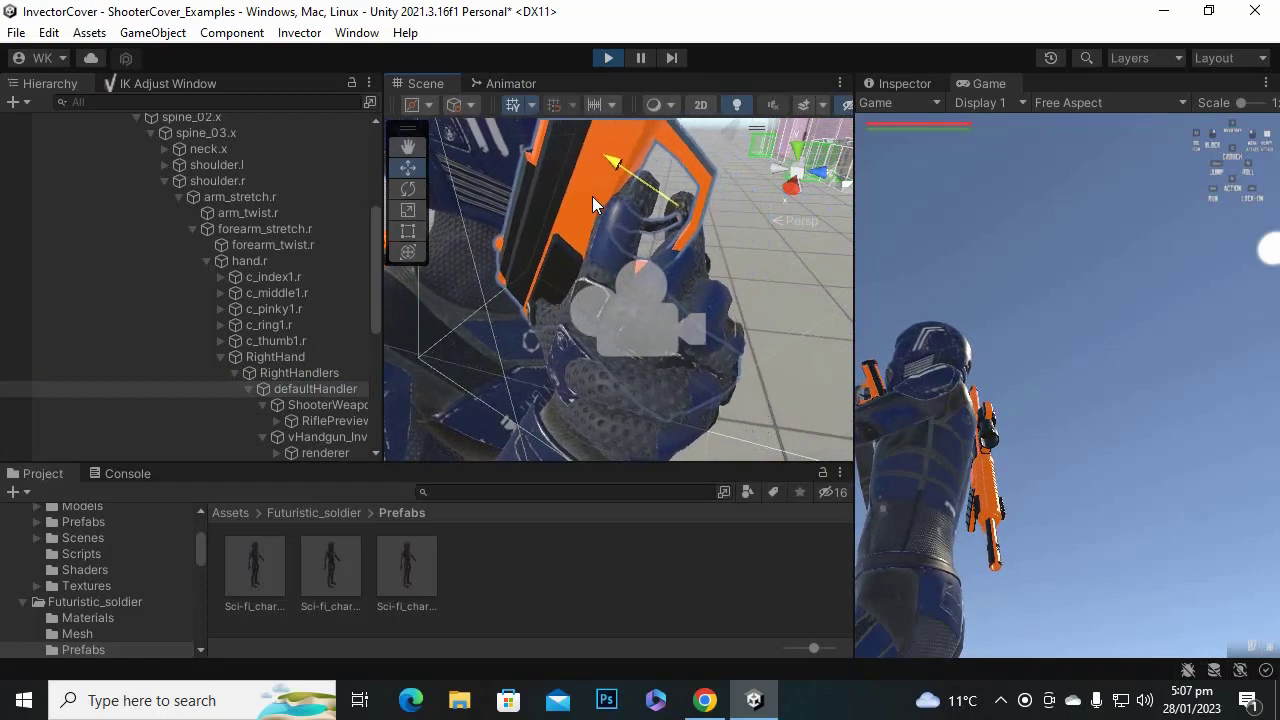
{"action": "right_click_drag", "start_coordinate": [587, 196], "coordinate": [590, 300]}
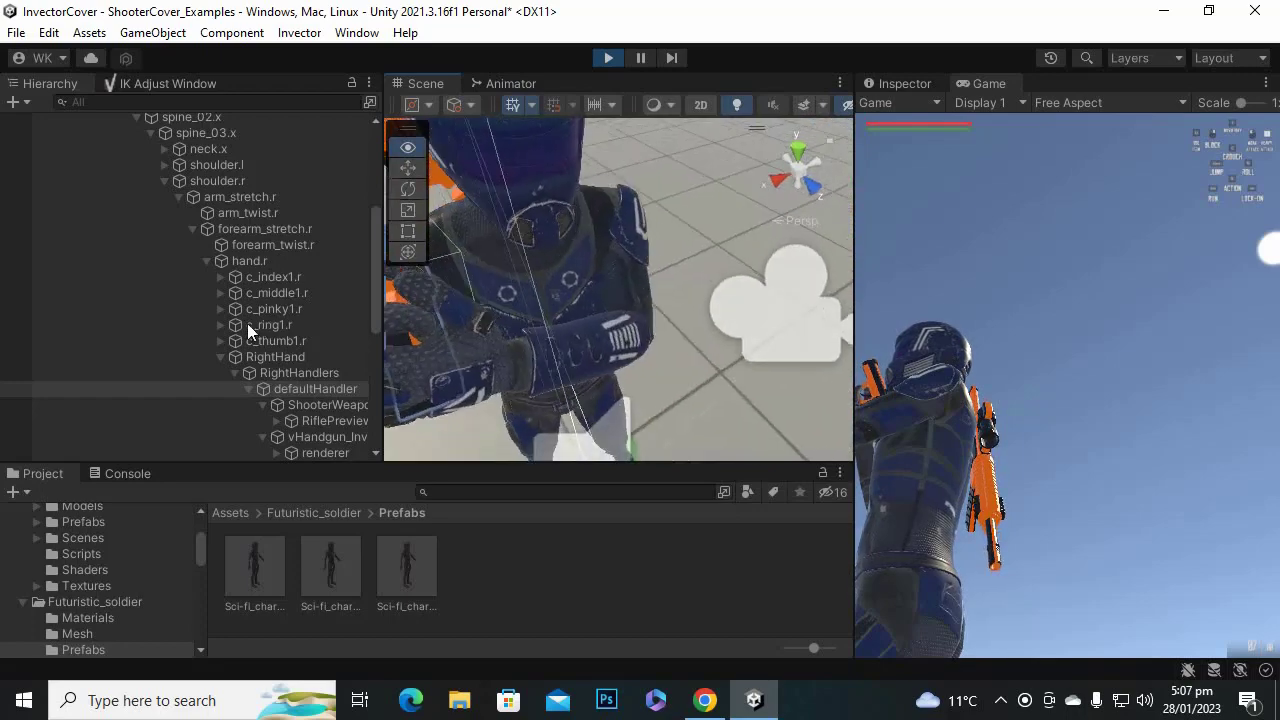
{"action": "left_click_drag", "start_coordinate": [250, 331], "coordinate": [677, 266], "text": "alt"}
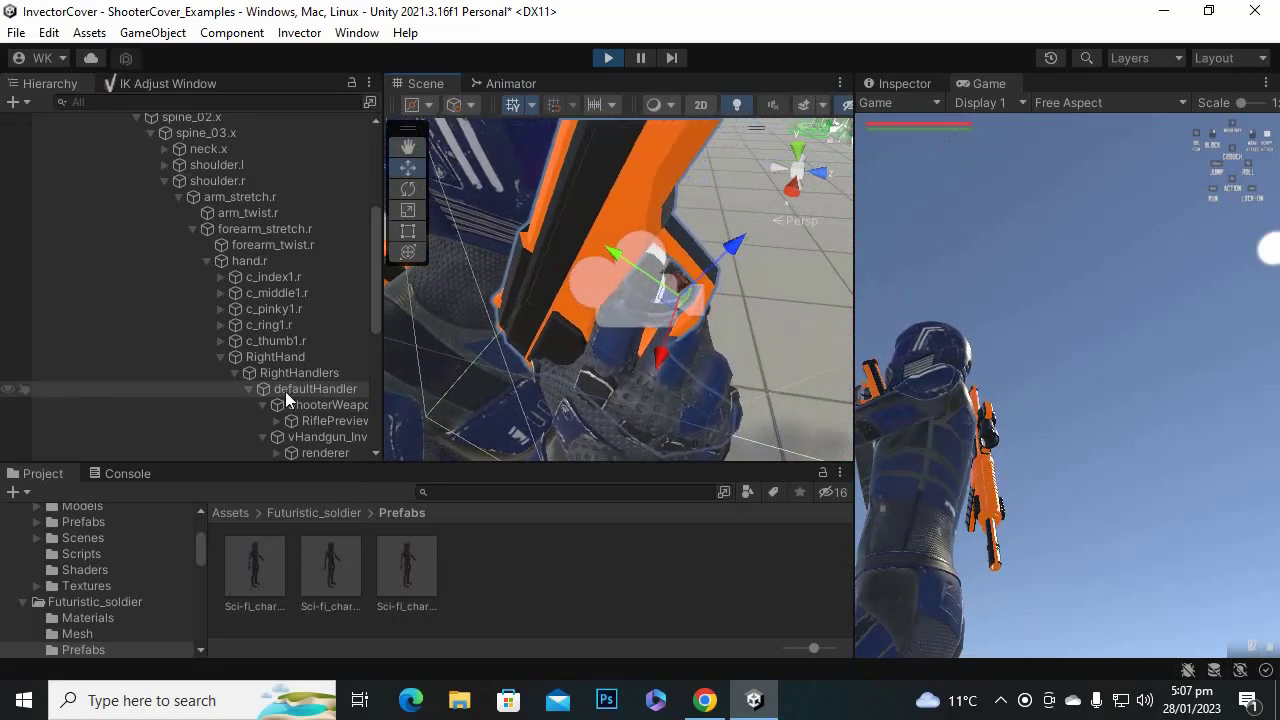
Copy the Transform component of the right hand's defaultHandler while the game is still running.
{"action": "left_click", "coordinate": [888, 81]}
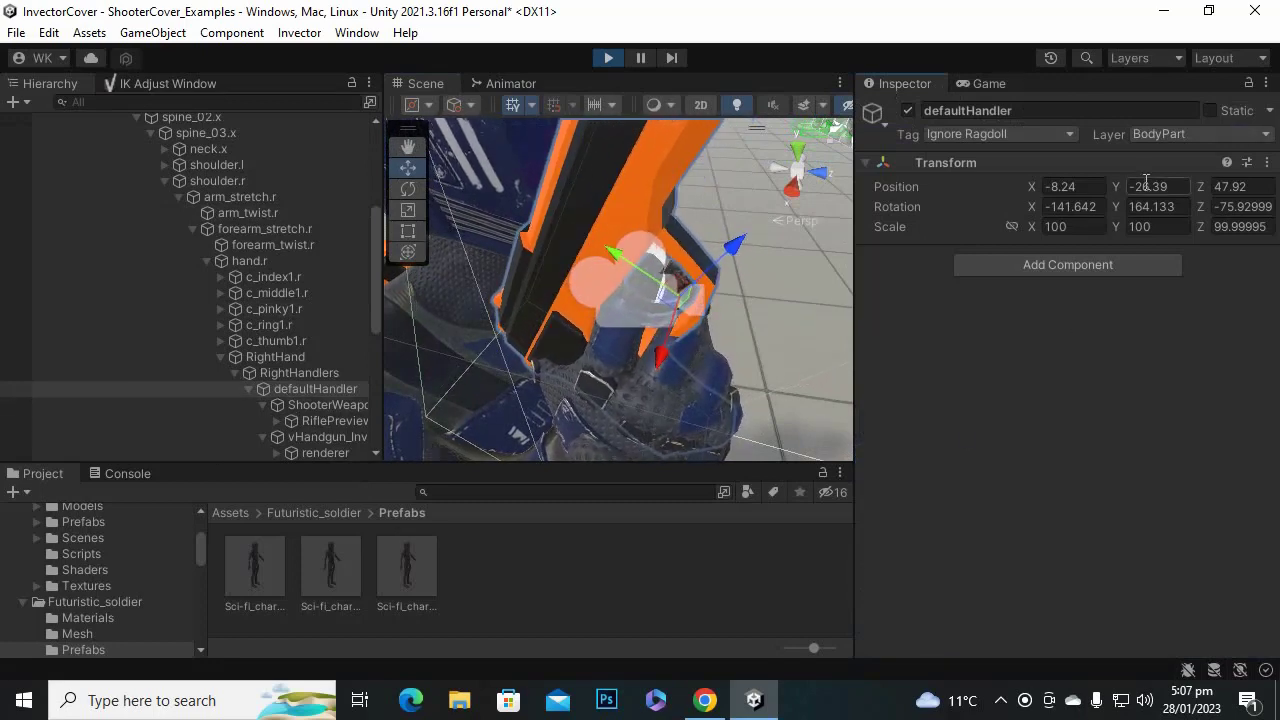
{"action": "left_click", "coordinate": [1266, 163]}
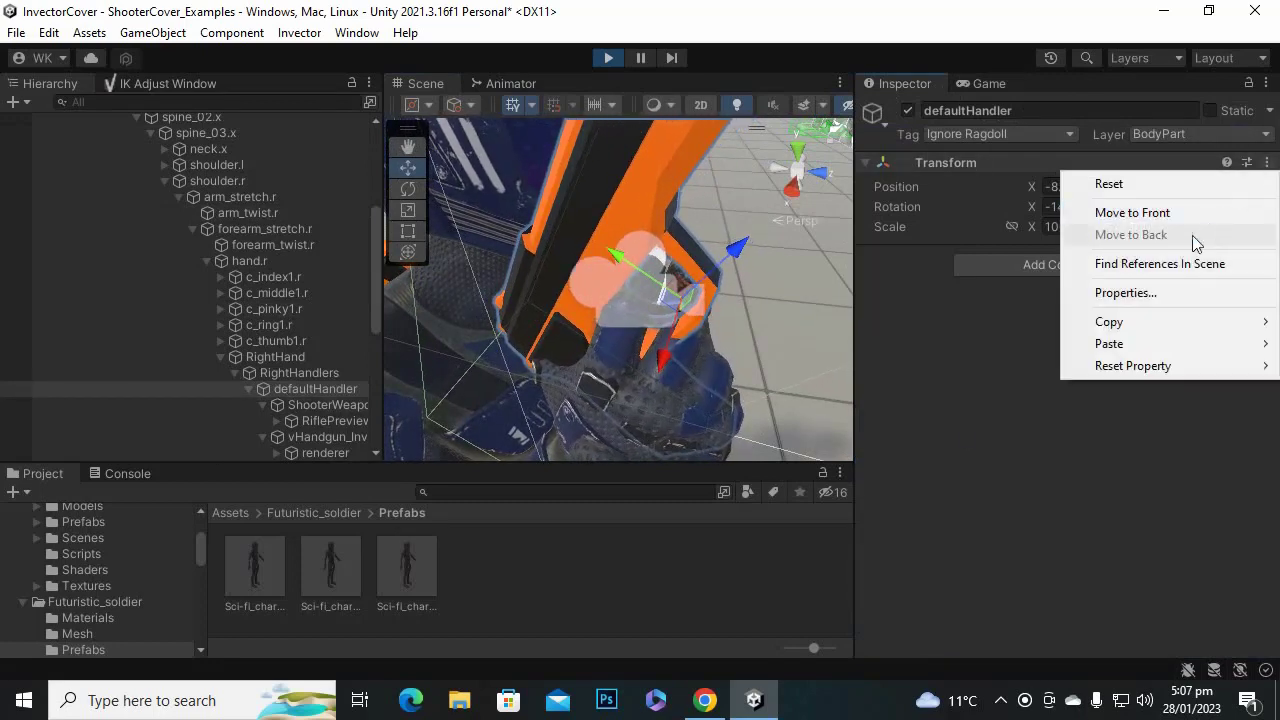
{"action": "mouse_move", "coordinate": [1152, 336]}
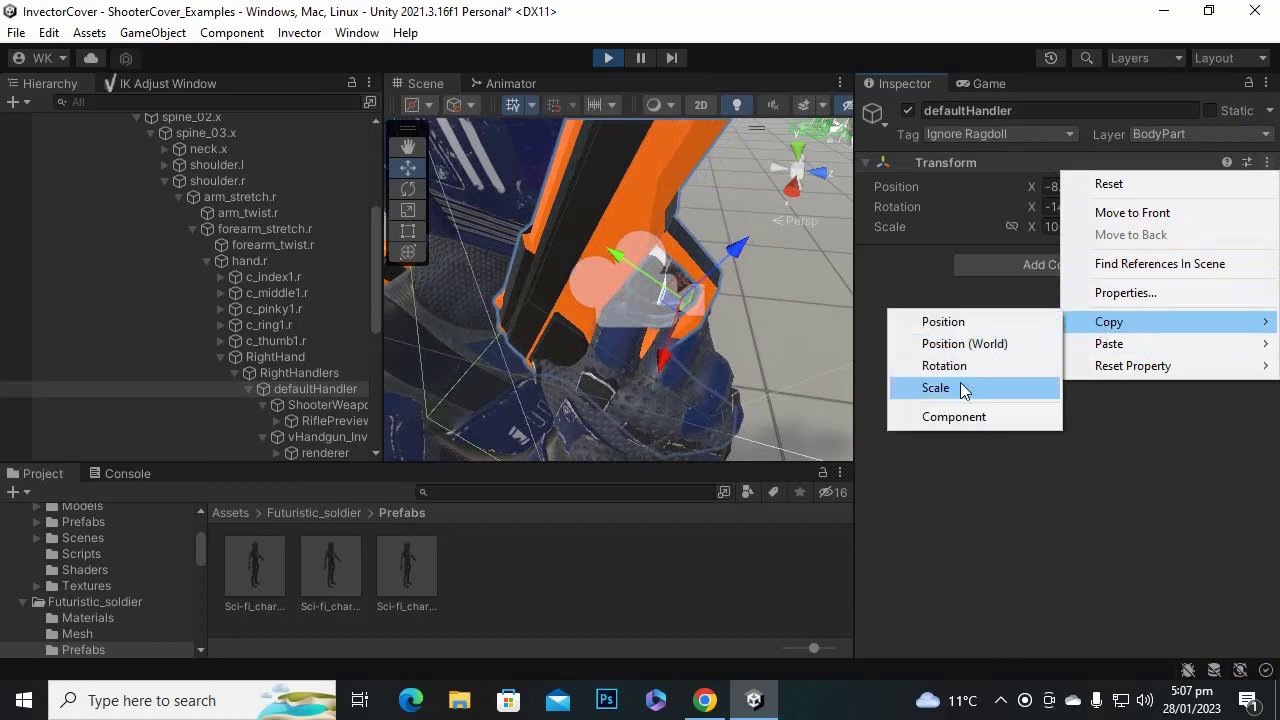
{"action": "left_click", "coordinate": [953, 417]}
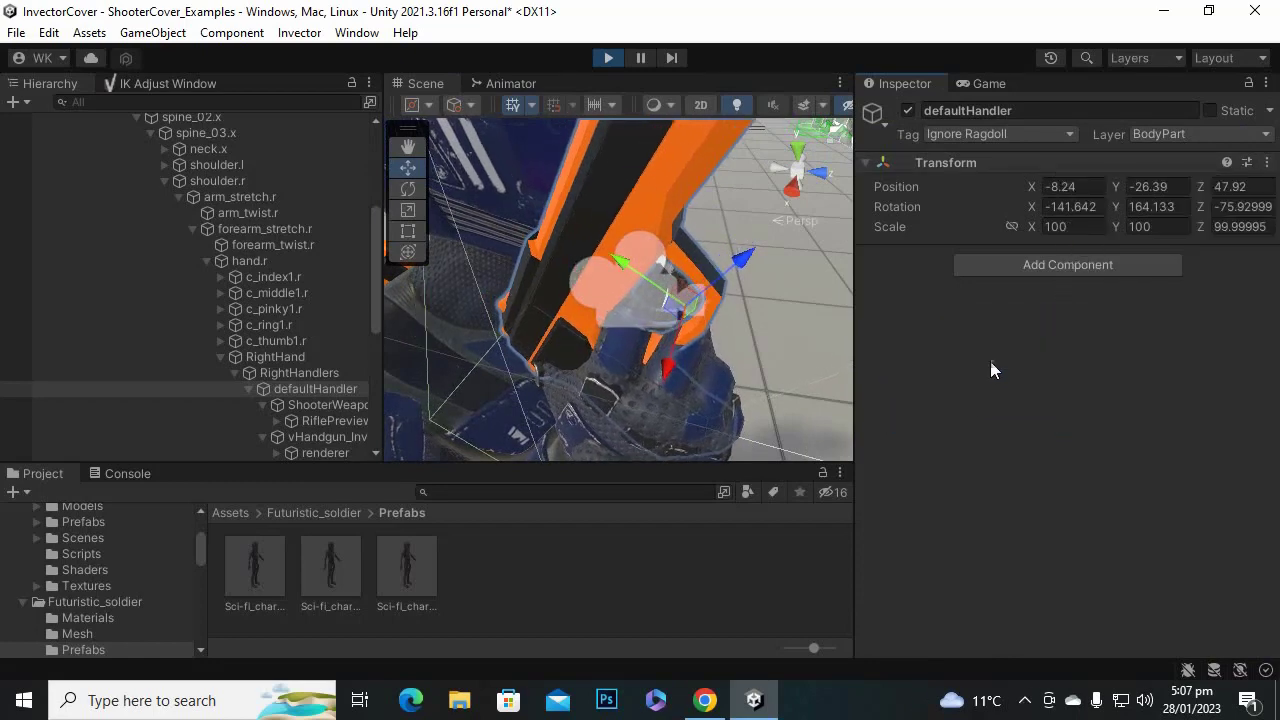
Stop the game and paste the copied Transform values onto the right hand's defaultHandler.
{"action": "left_click", "coordinate": [614, 57]}
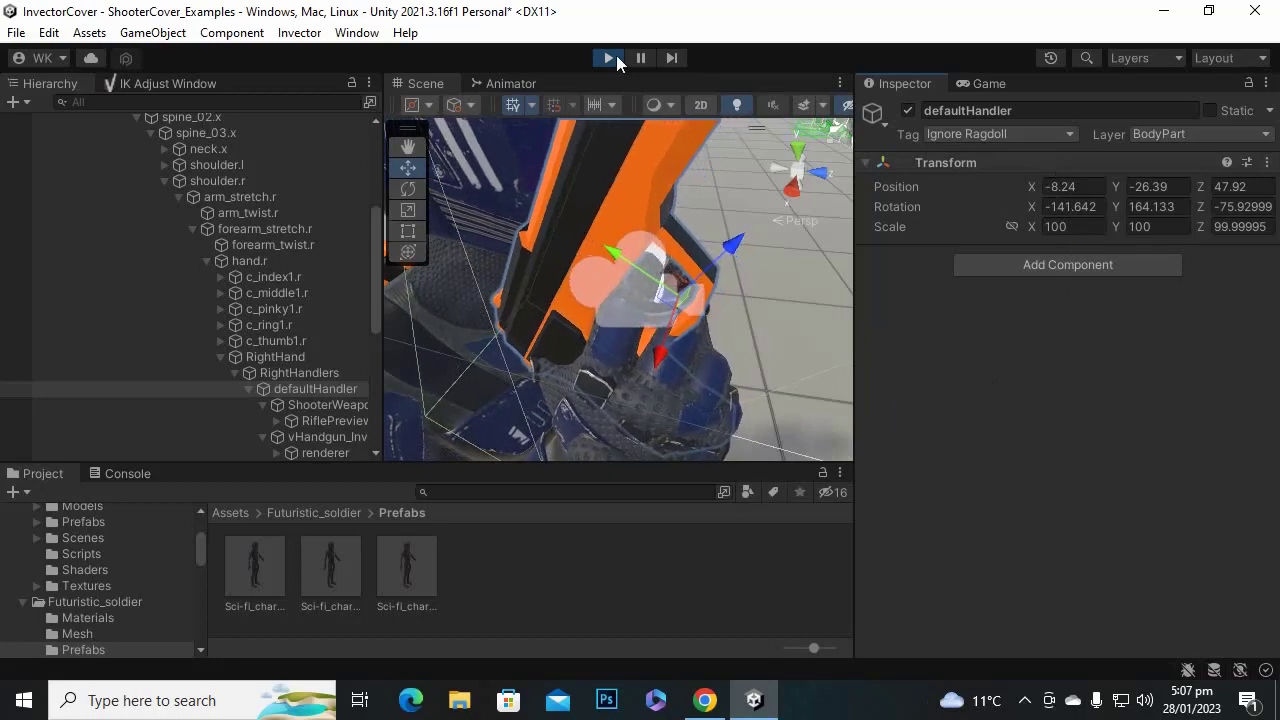
{"action": "left_click", "coordinate": [903, 84]}
{"action": "left_click", "coordinate": [1266, 162]}
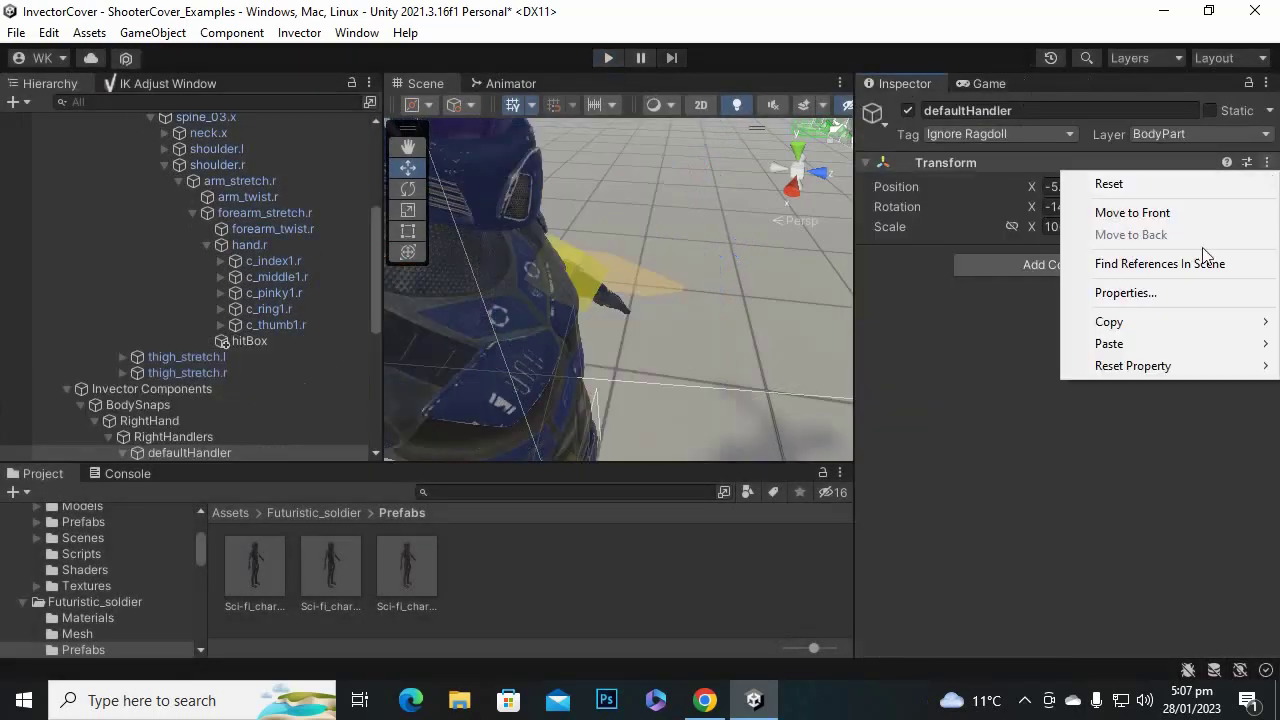
{"action": "mouse_move", "coordinate": [1149, 341]}
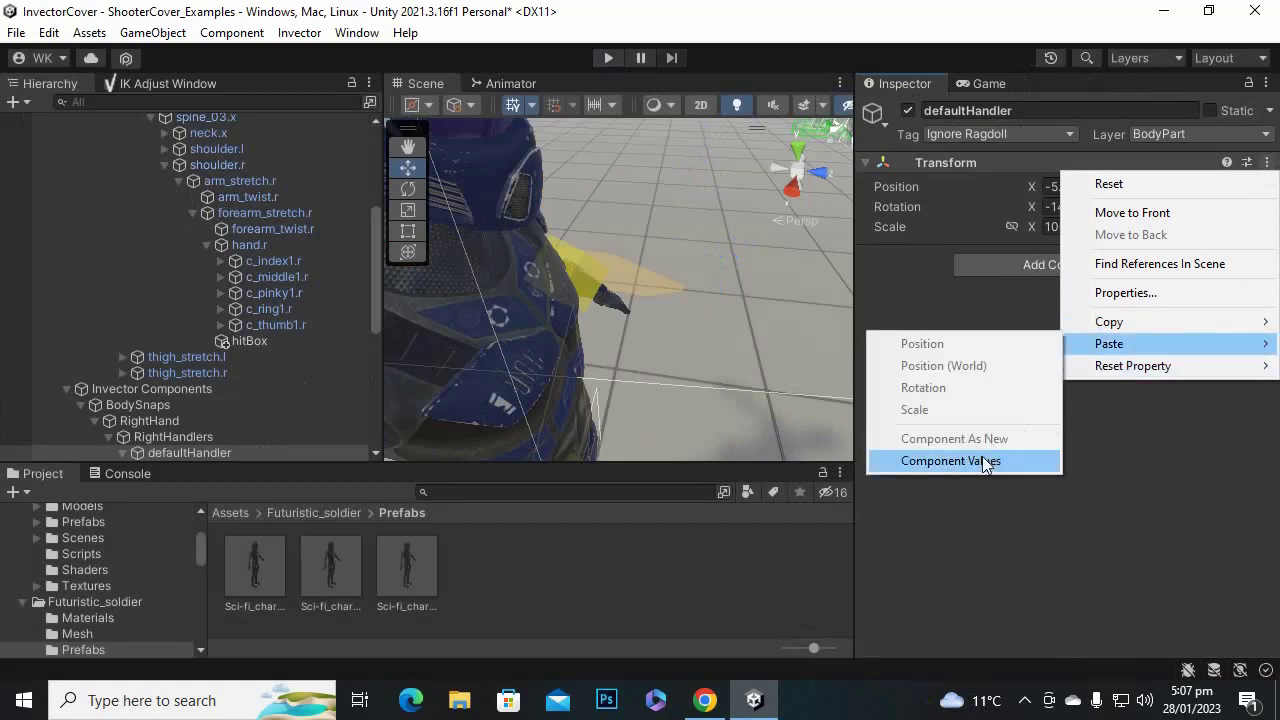
{"action": "left_click", "coordinate": [909, 460]}
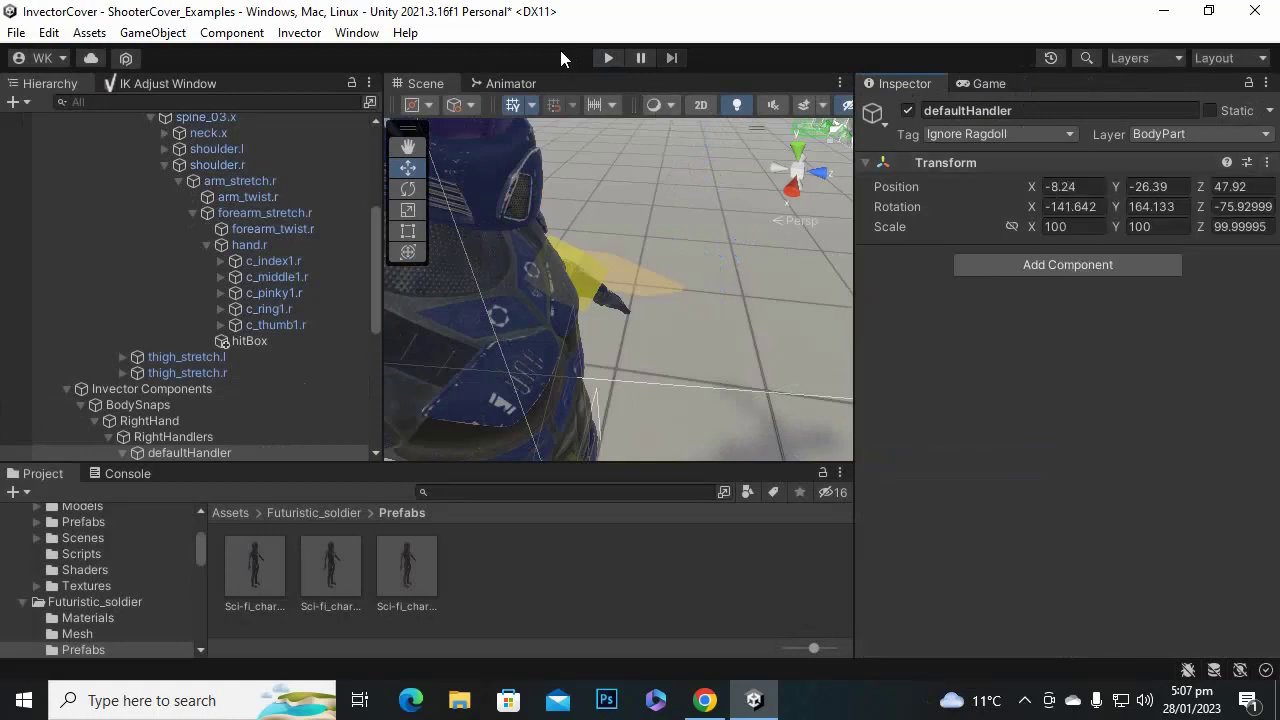
Restart the game, switch the character to the pistol and test aiming and firing it.
{"action": "left_click", "coordinate": [610, 57]}
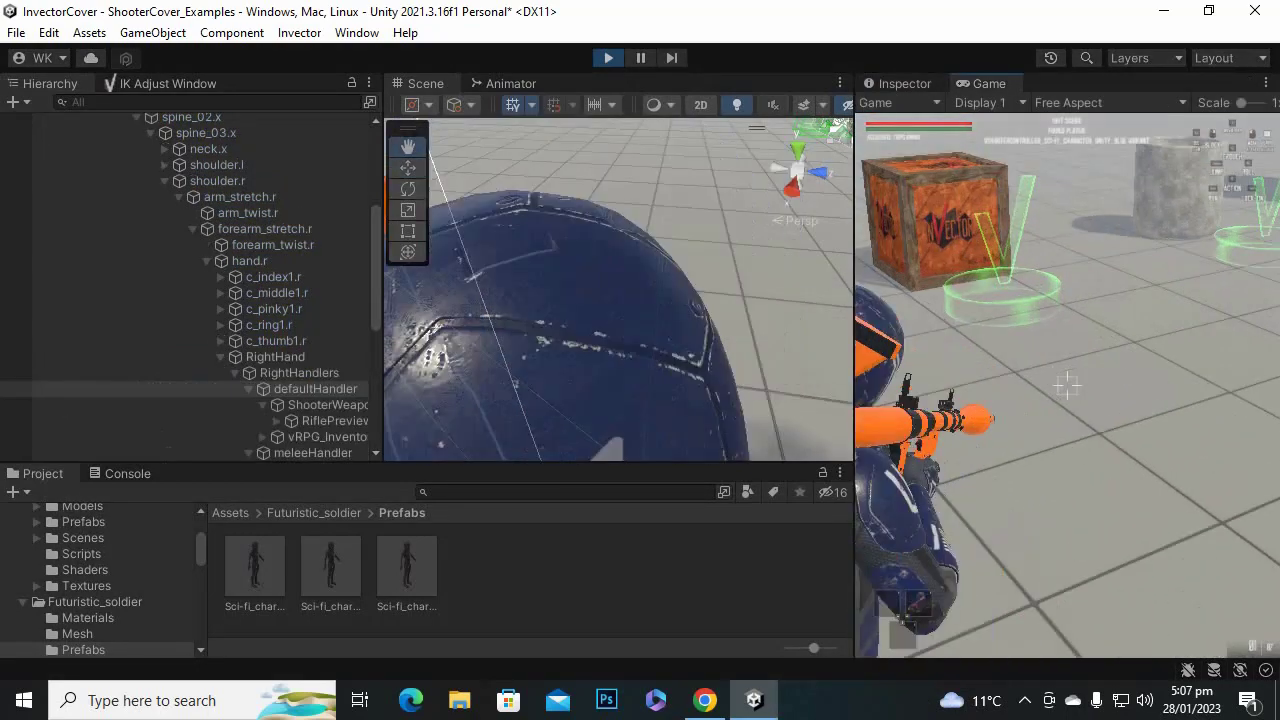
{"action": "key", "text": "Right"}
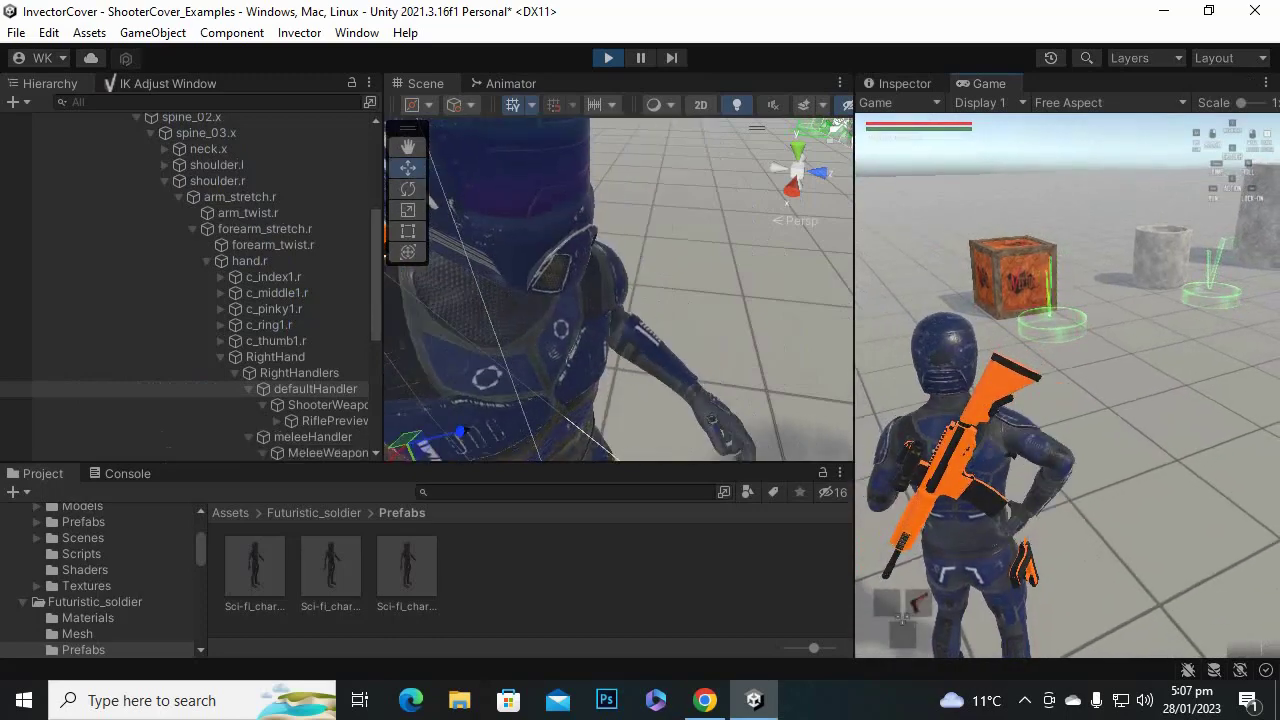
{"action": "right_click", "coordinate": [1067, 385]}
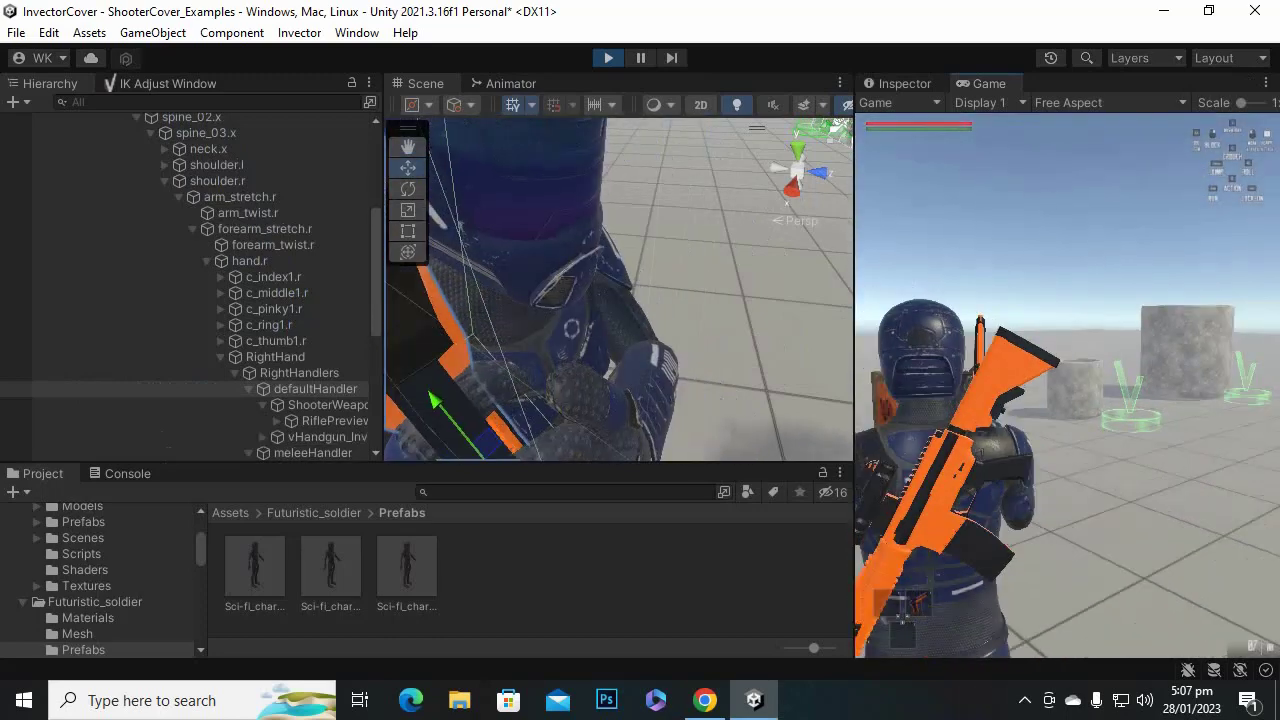
{"action": "left_click", "coordinate": [1067, 385]}
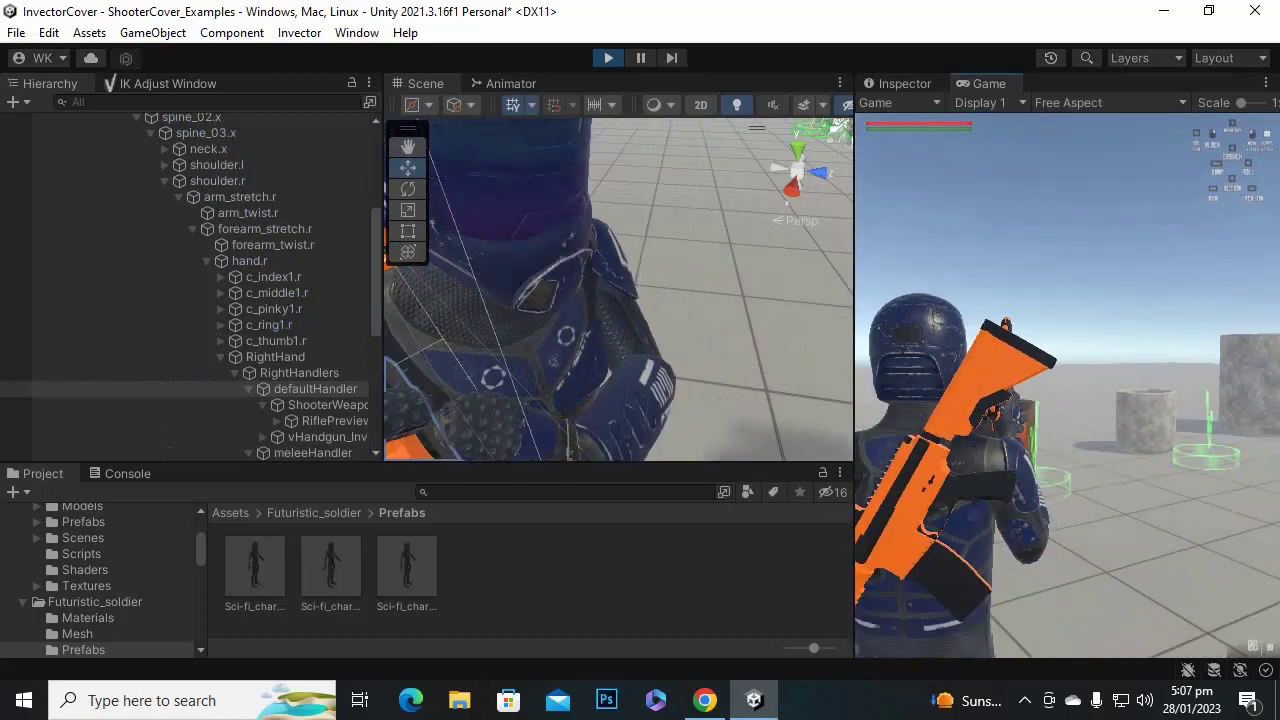
Switch the character's weapon to the assault rifle and test aiming and firing it.
{"action": "key", "text": "1"}
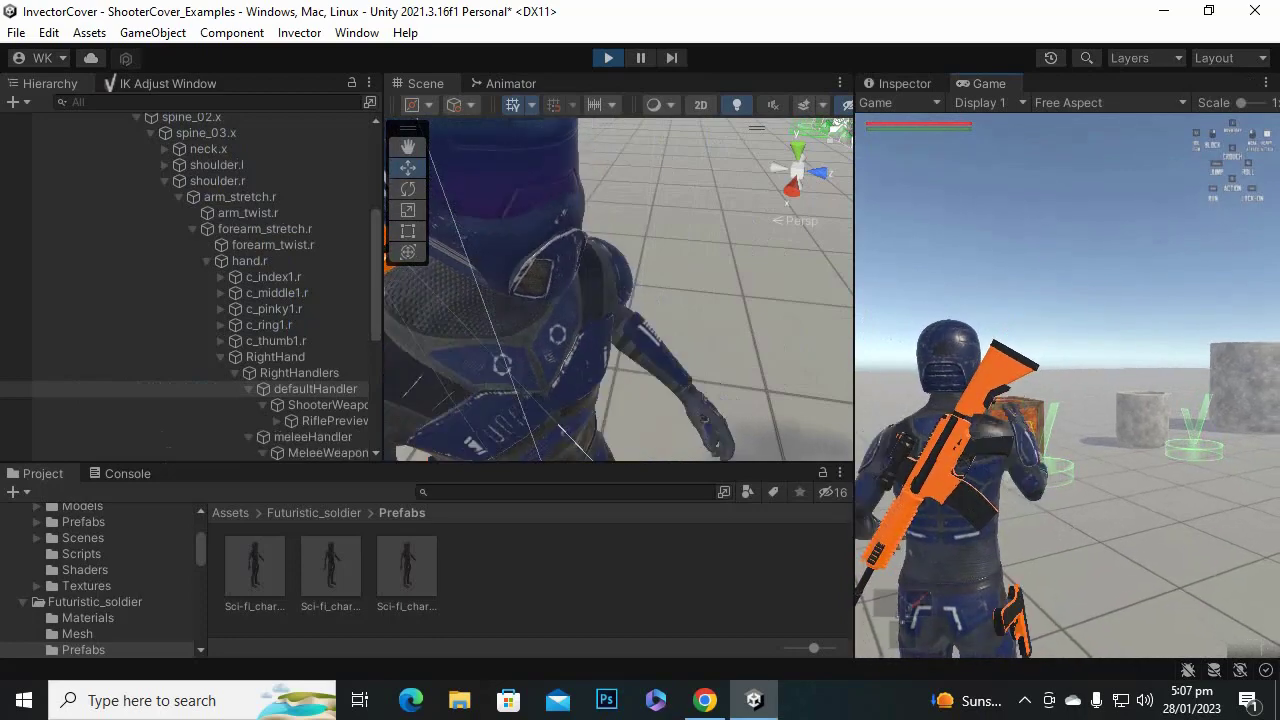
{"action": "right_click", "coordinate": [1067, 385]}
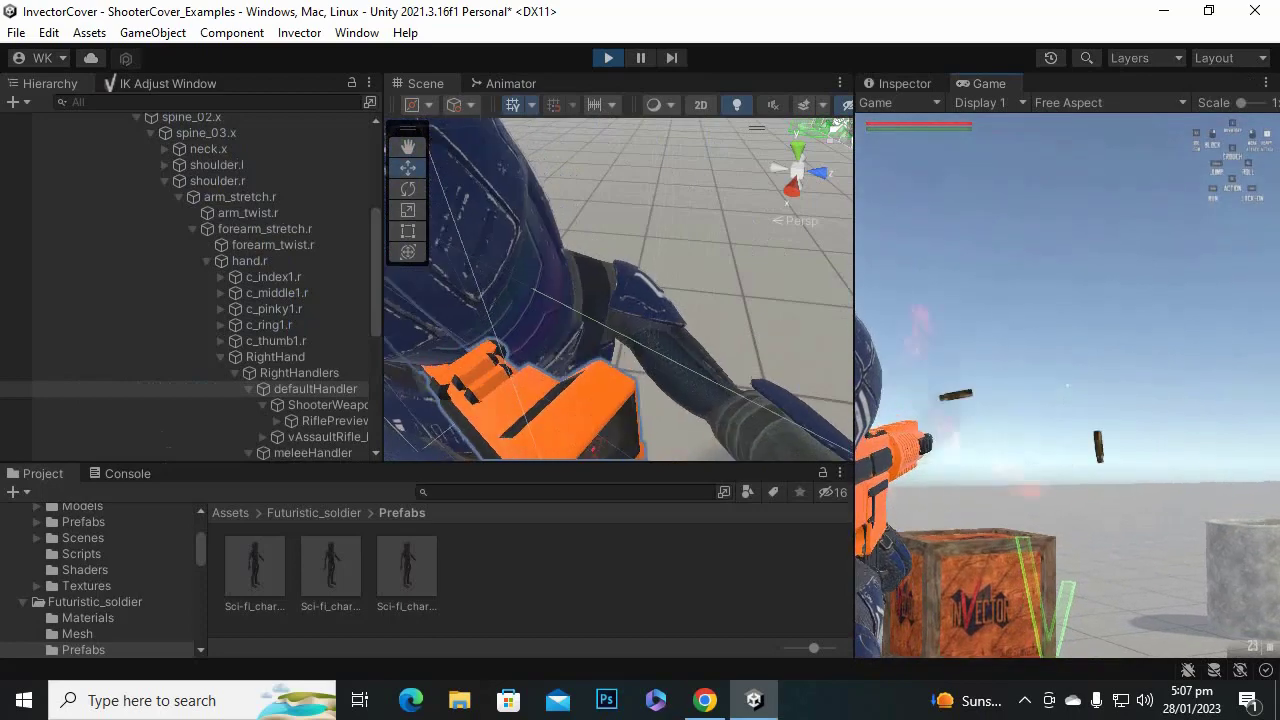
{"action": "left_click", "coordinate": [1067, 385]}
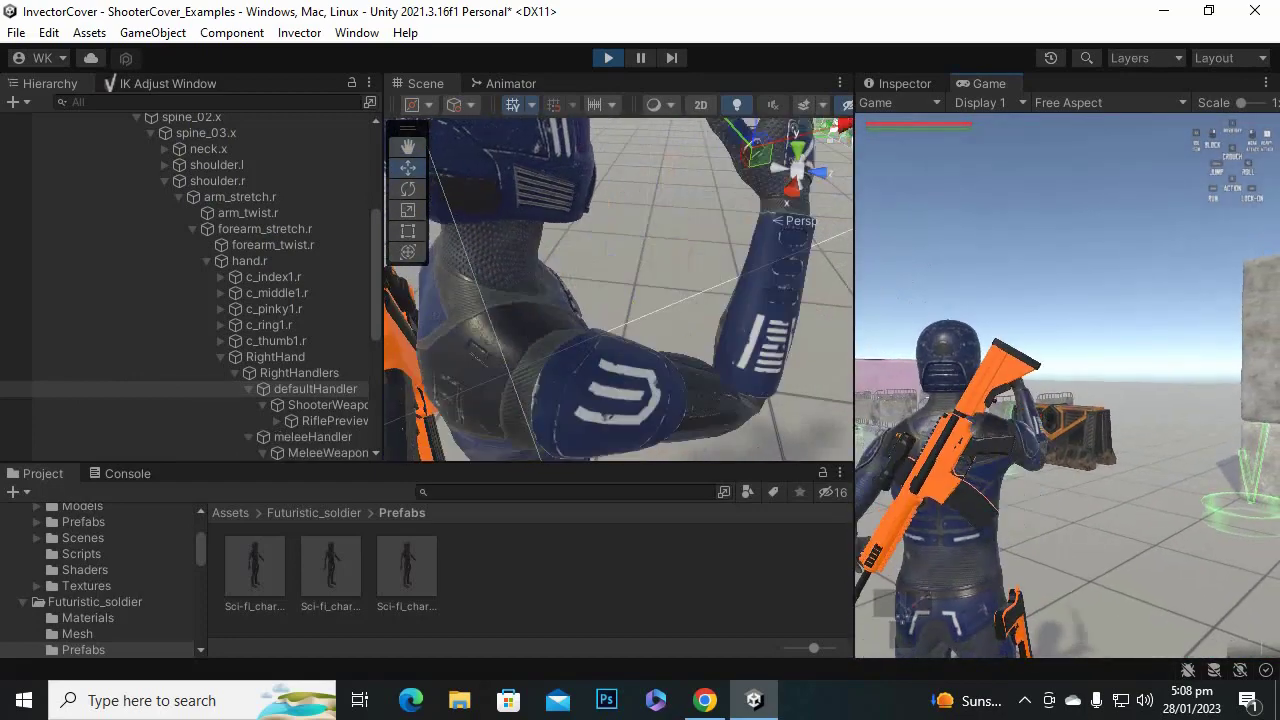
Test the RPG's pose by aiming, firing a rocket and aiming again.
{"action": "right_click", "coordinate": [1067, 385]}
{"action": "left_click", "coordinate": [1067, 385]}
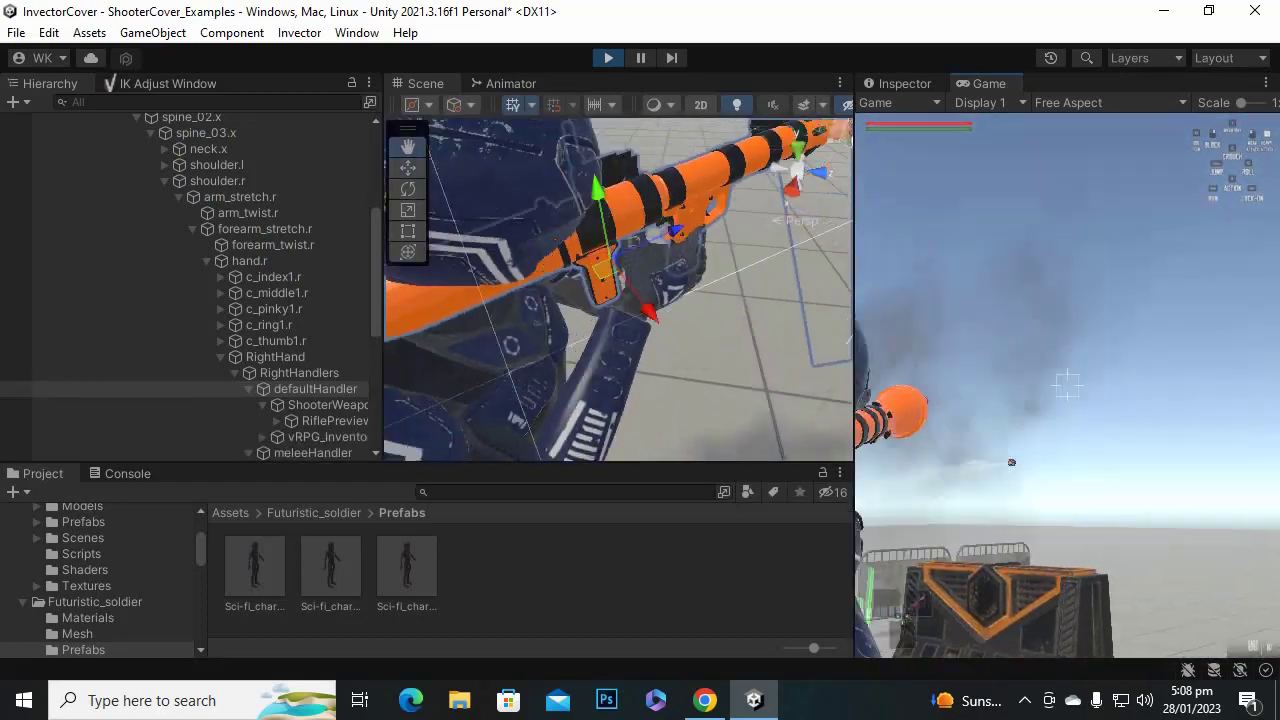
{"action": "right_click", "coordinate": [1067, 385]}
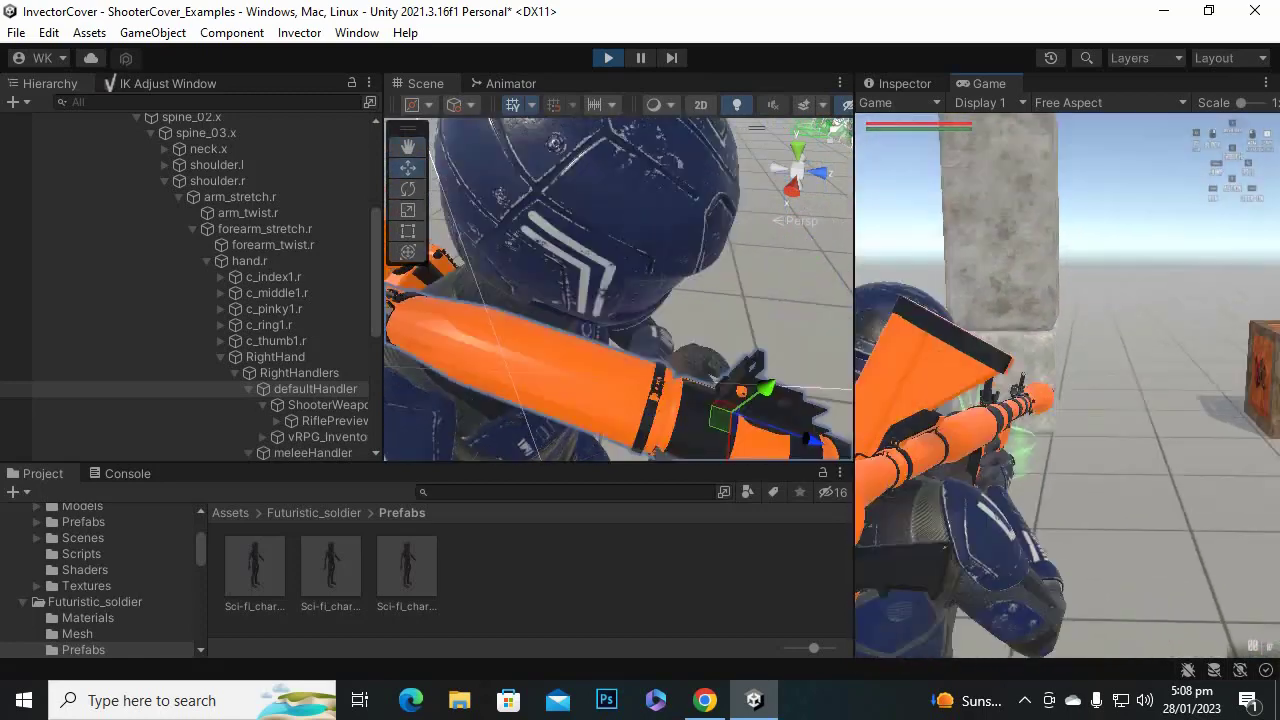
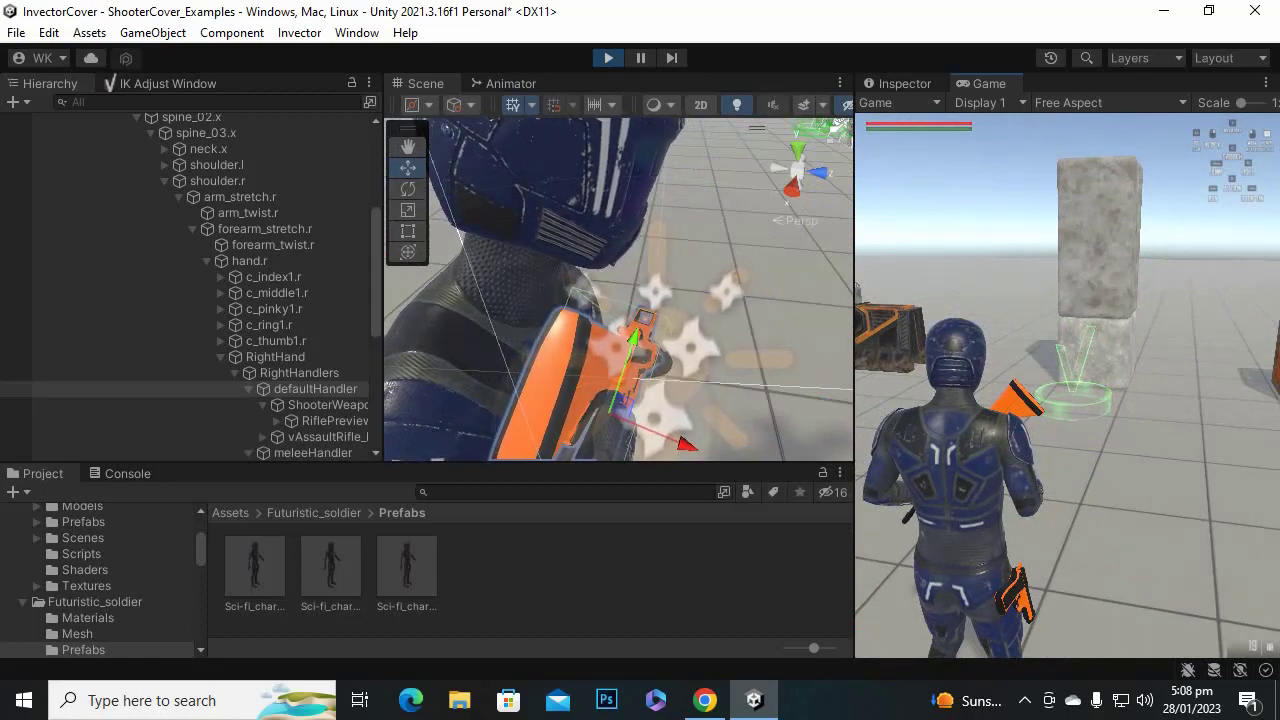
Put the rifle-carrying character into standing cover against the concrete block and enlarge the Game view.
{"action": "key", "text": "w"}
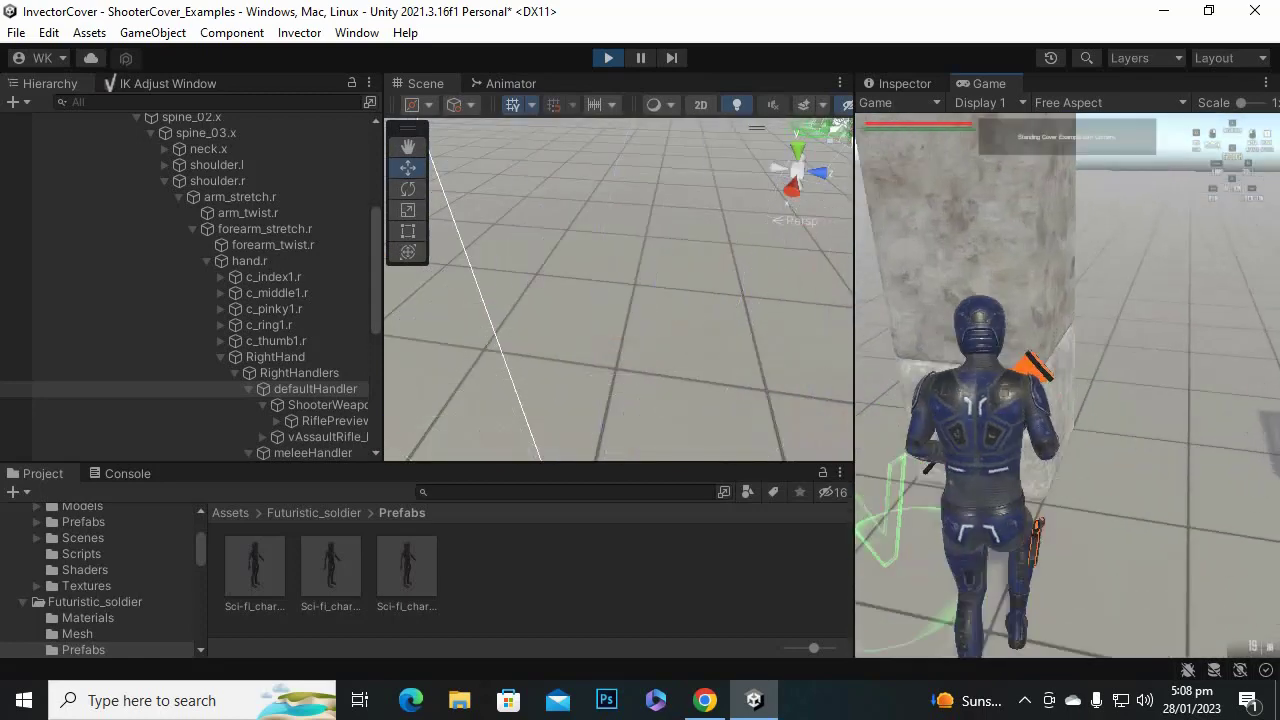
{"action": "key", "text": "e"}
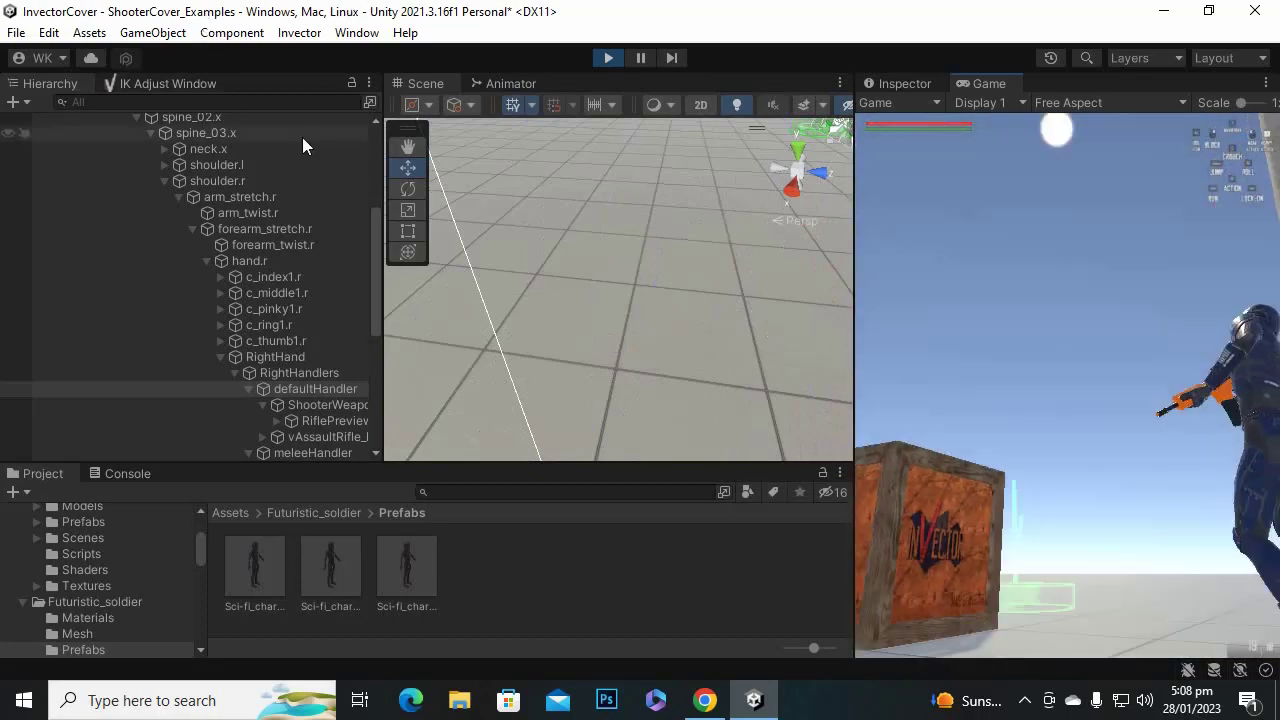
{"action": "left_click_drag", "start_coordinate": [385, 146], "coordinate": [265, 187]}
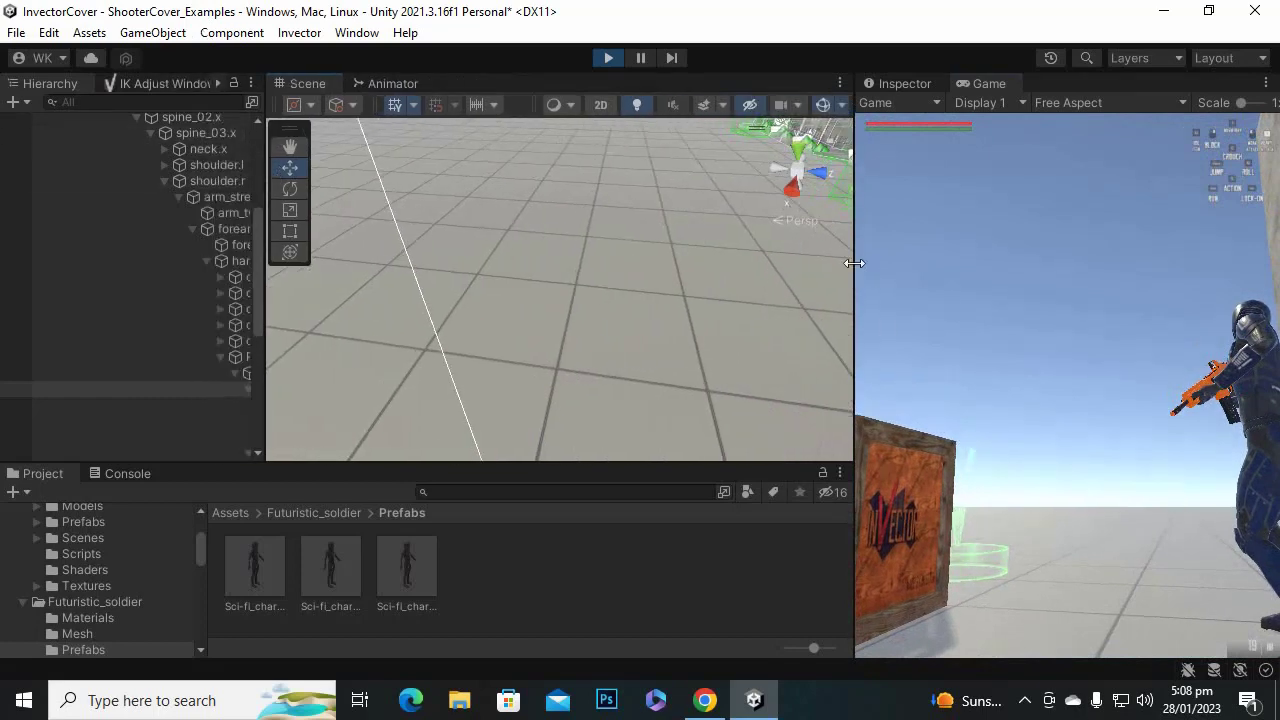
{"action": "left_click_drag", "start_coordinate": [854, 263], "coordinate": [711, 334]}
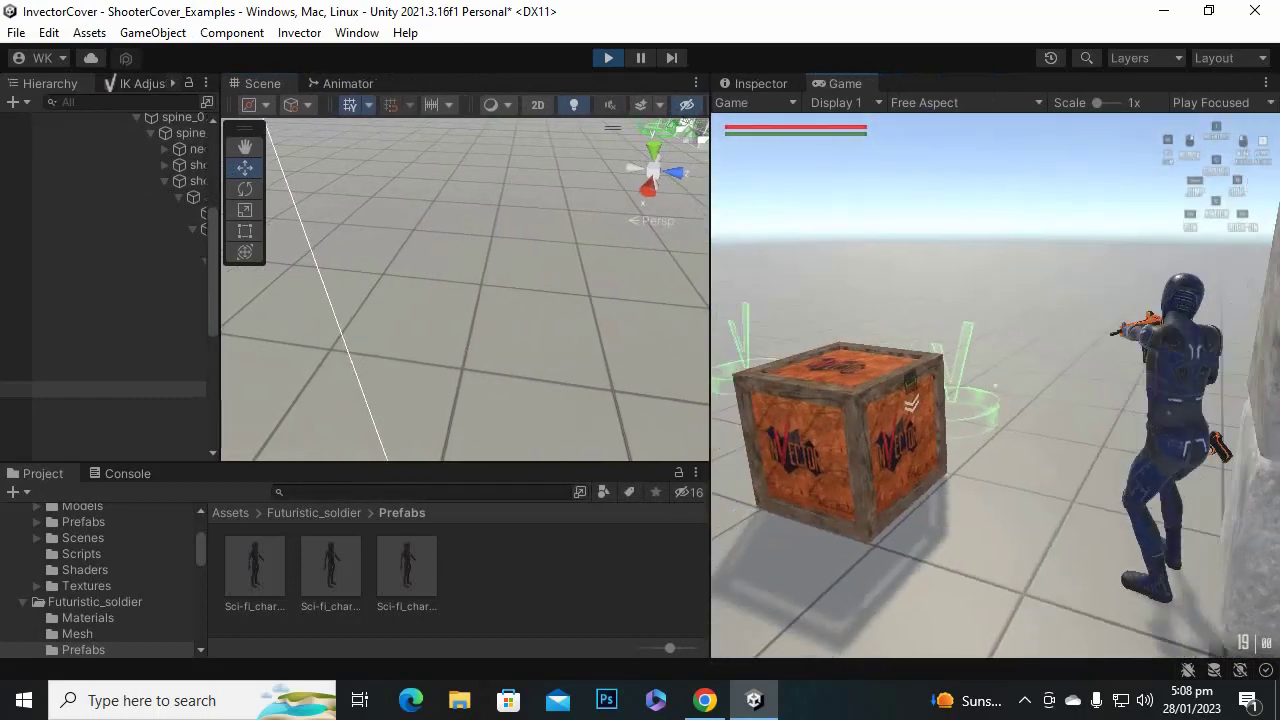
Test firing the rifle from behind the concrete block and moving along its cover.
{"action": "left_click", "coordinate": [995, 385]}
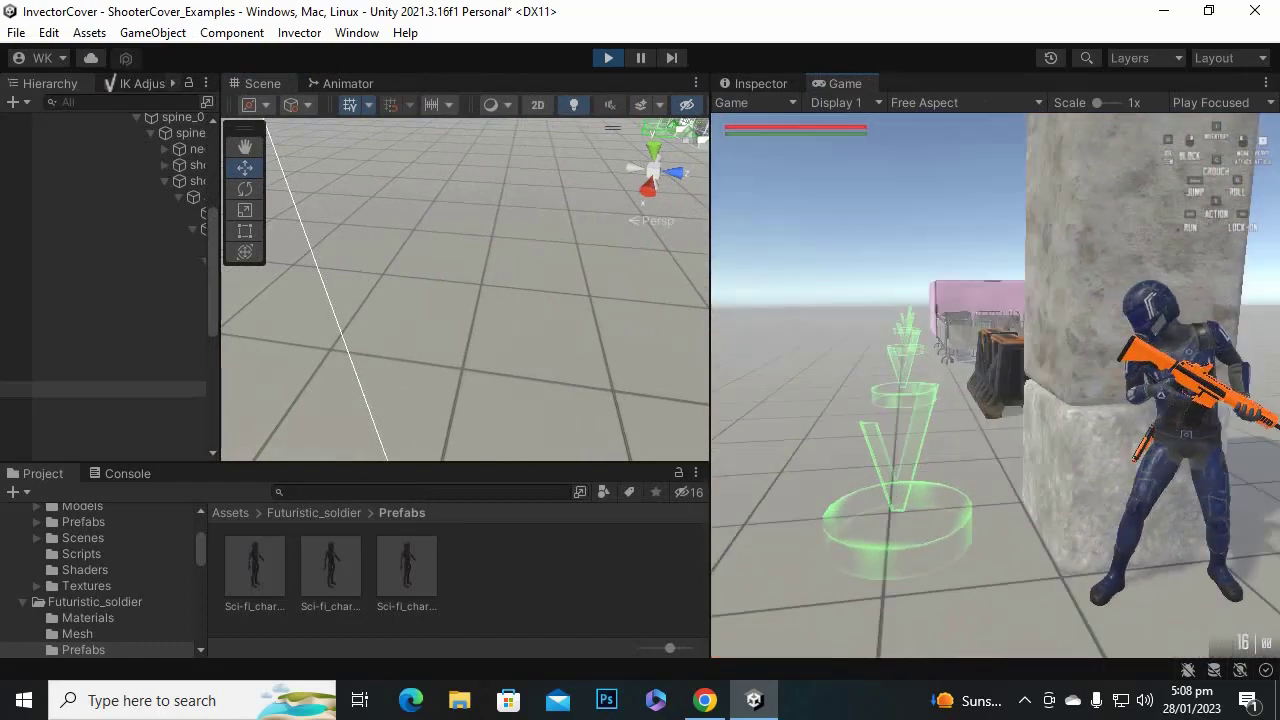
{"action": "key", "text": "w"}
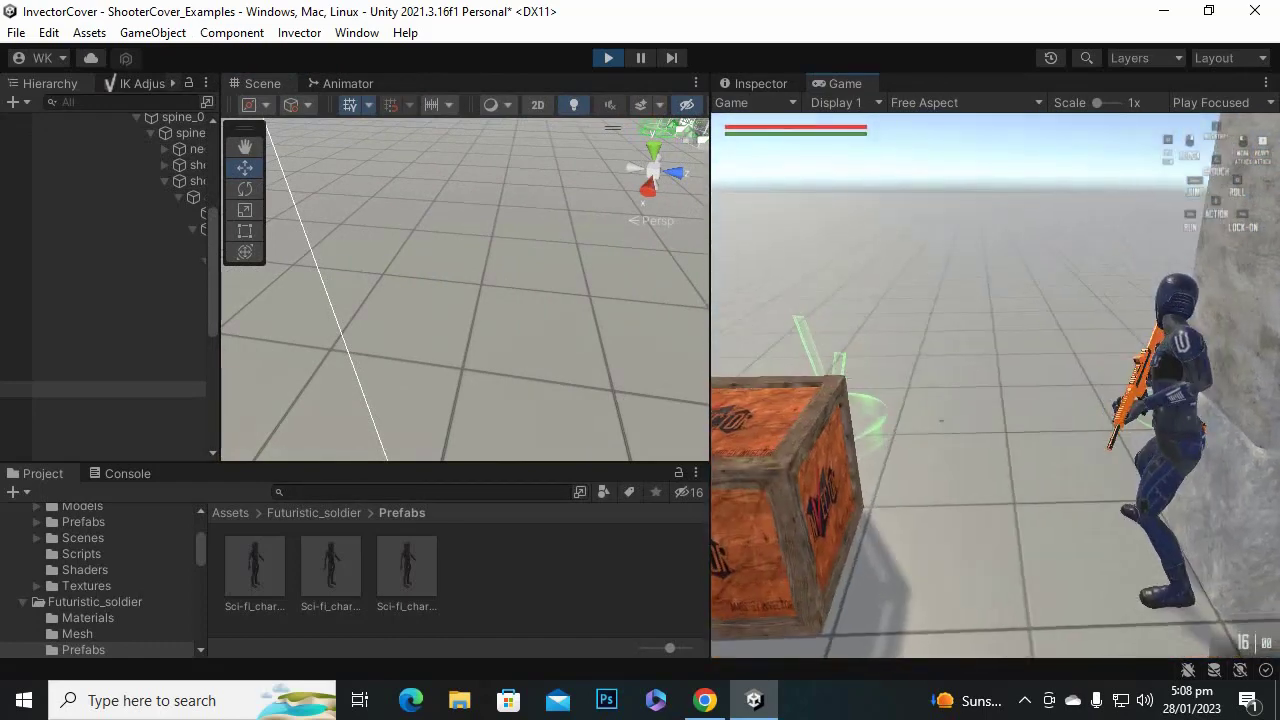
{"action": "key", "text": "a"}
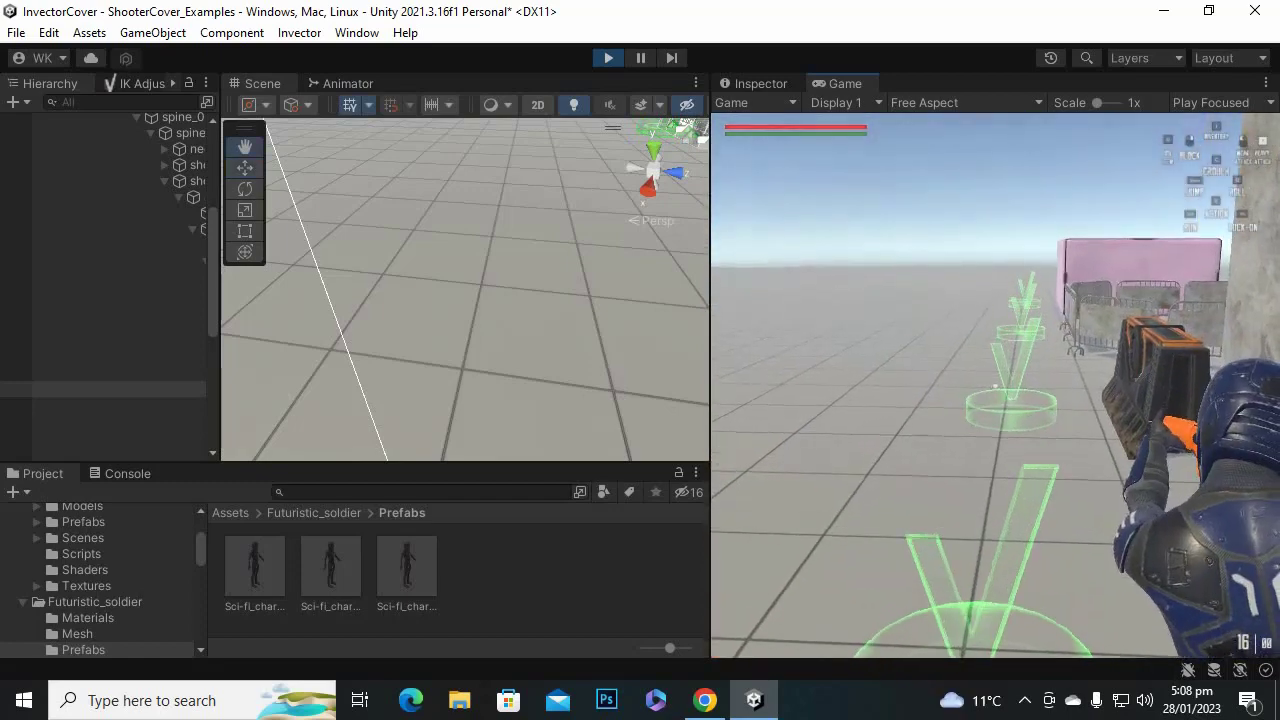
Test aiming and firing the rifle from the sides of the concrete block, ending in standing cover.
{"action": "right_click", "coordinate": [995, 386]}
{"action": "left_click", "coordinate": [995, 386]}
{"action": "left_click", "coordinate": [995, 386]}
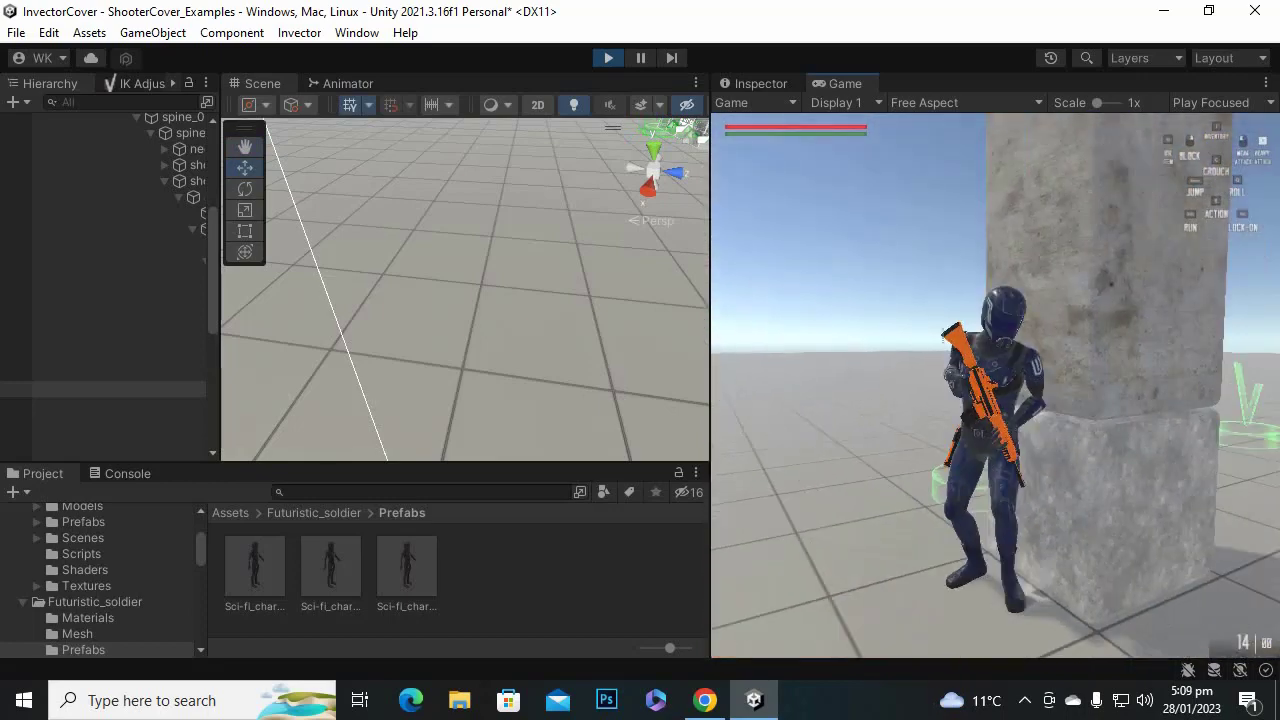
{"action": "right_click", "coordinate": [995, 386]}
{"action": "left_click", "coordinate": [995, 386]}
{"action": "left_click", "coordinate": [995, 386]}
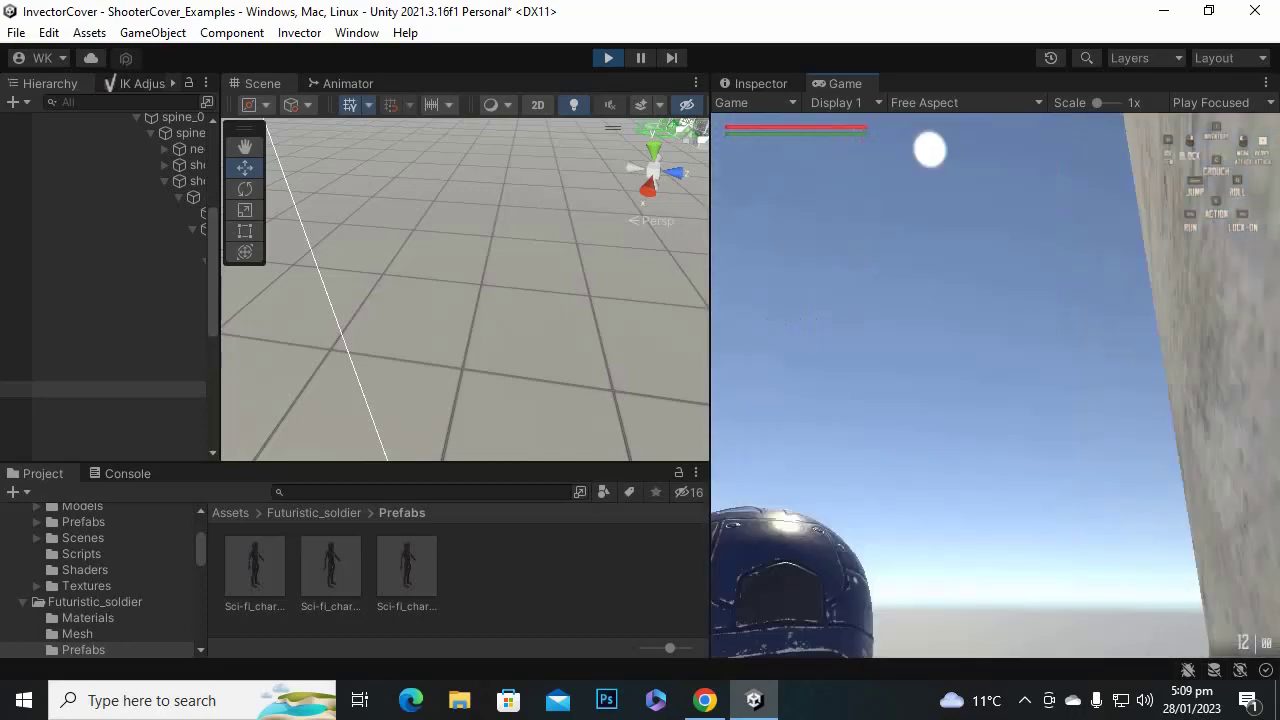
{"action": "key", "text": "Escape"}
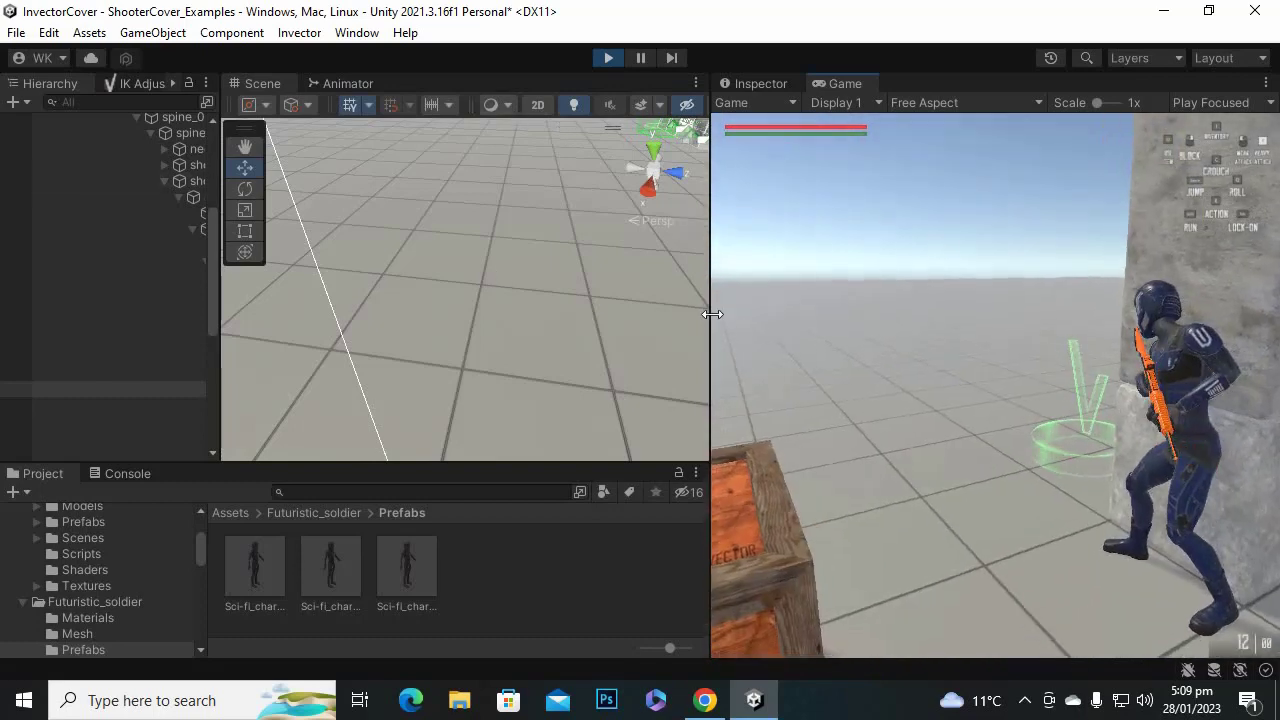
Enlarge the Scene view at the expense of the Game and Project areas and reposition the character in standing cover.
{"action": "left_click_drag", "start_coordinate": [711, 312], "coordinate": [924, 397]}
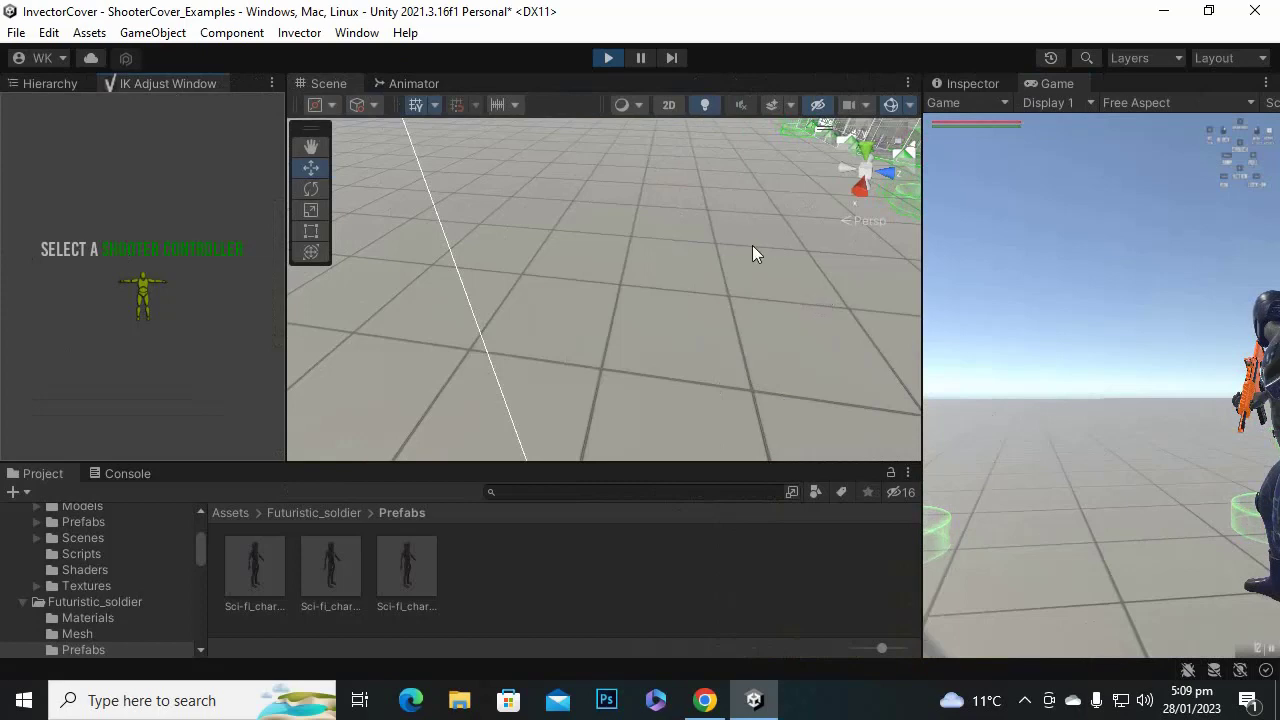
{"action": "left_click_drag", "start_coordinate": [685, 466], "coordinate": [685, 616]}
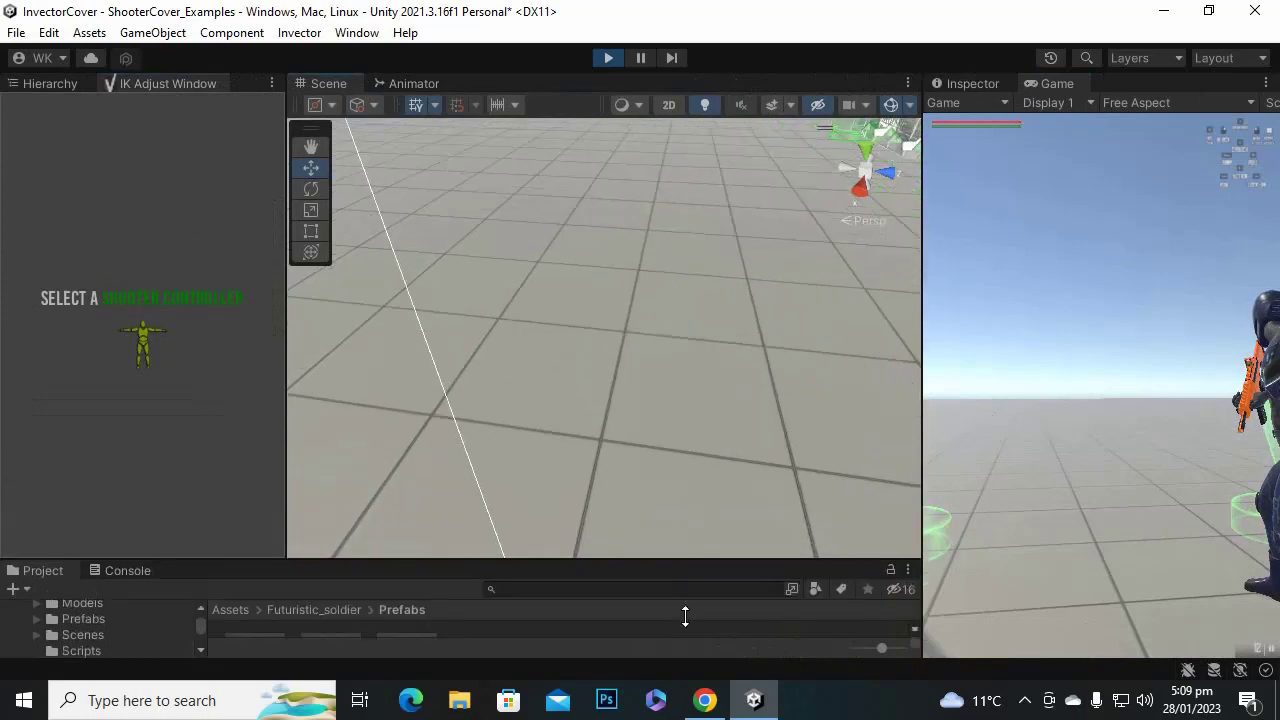
{"action": "left_click", "coordinate": [1057, 488]}
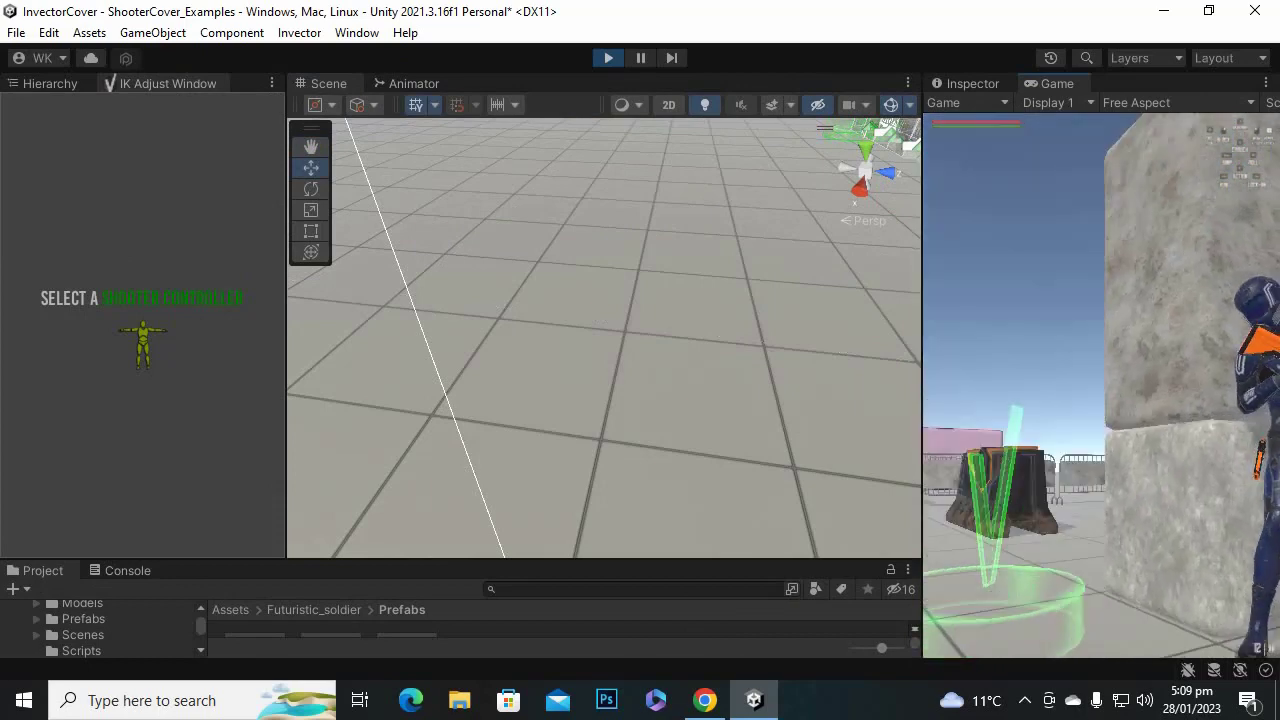
{"action": "key", "text": "Escape"}
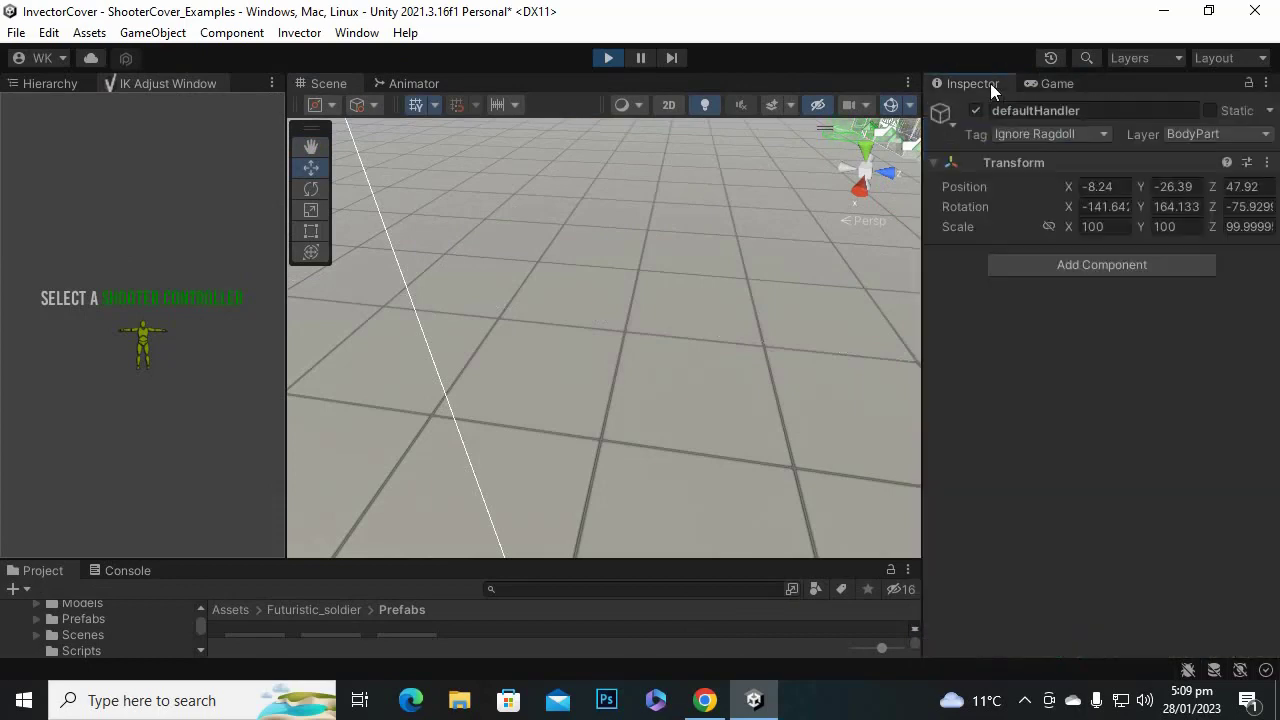
Select the sci-fi character's vShooterController root and lock the camera for its IK adjustment.
{"action": "left_click", "coordinate": [990, 83]}
{"action": "left_click", "coordinate": [36, 81]}
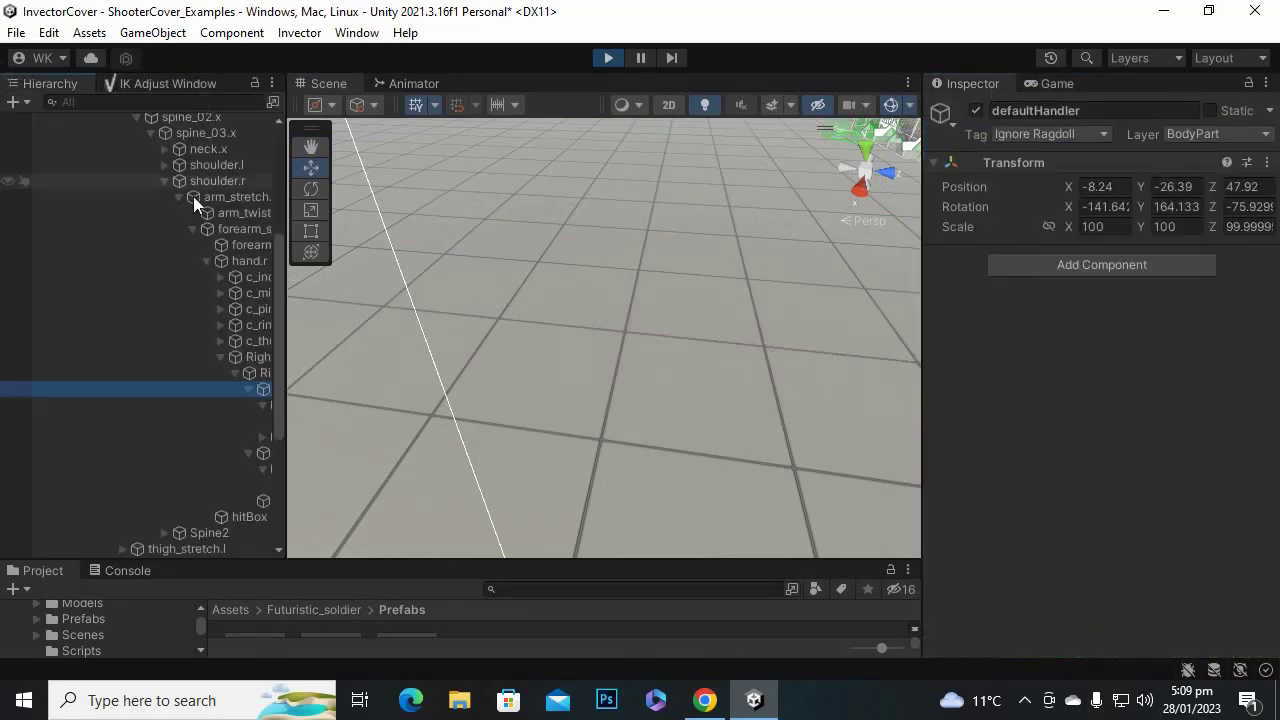
{"action": "left_click_drag", "start_coordinate": [292, 379], "coordinate": [573, 379]}
{"action": "scroll", "coordinate": [223, 357], "scroll_direction": "up", "scroll_amount": 6}
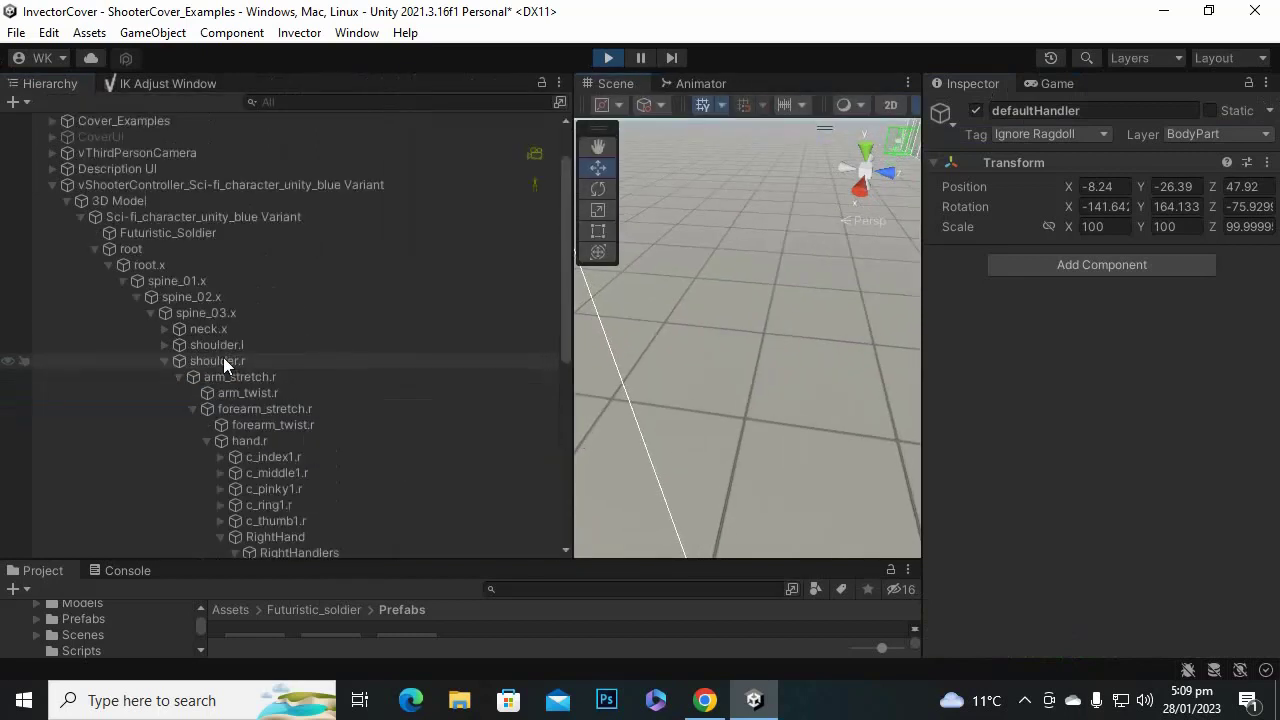
{"action": "left_click", "coordinate": [146, 248]}
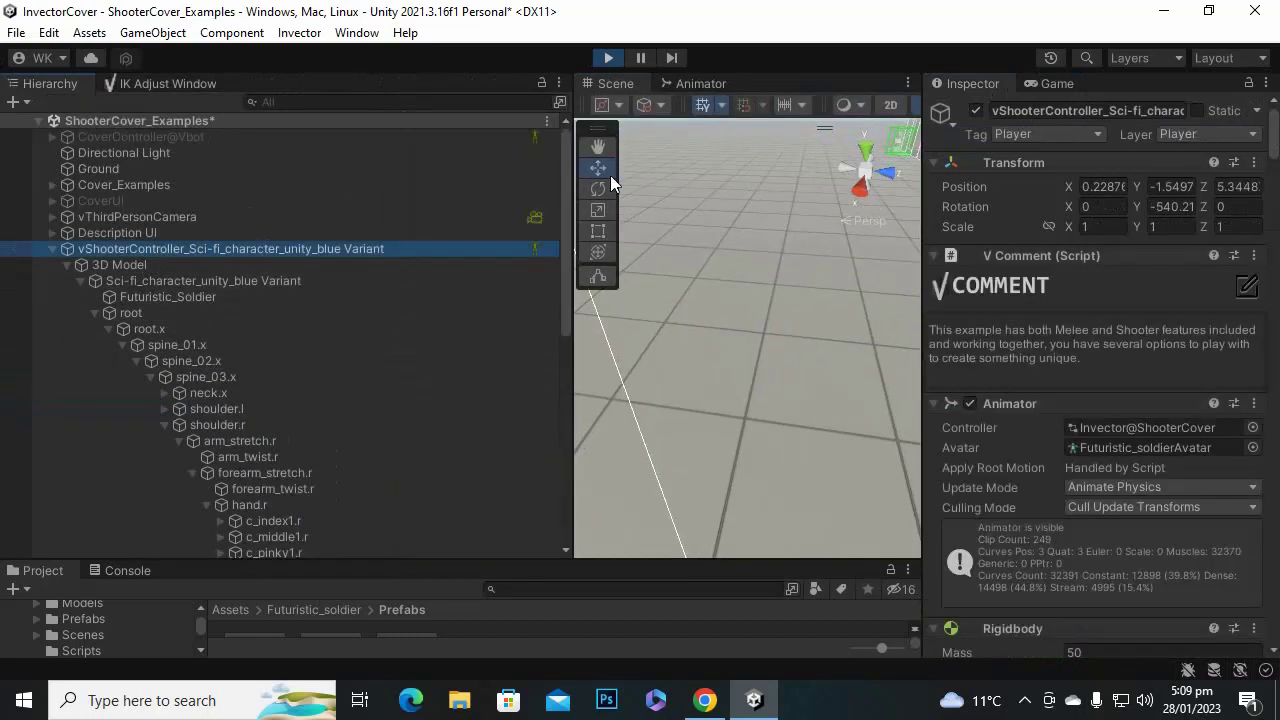
{"action": "left_click", "coordinate": [140, 84]}
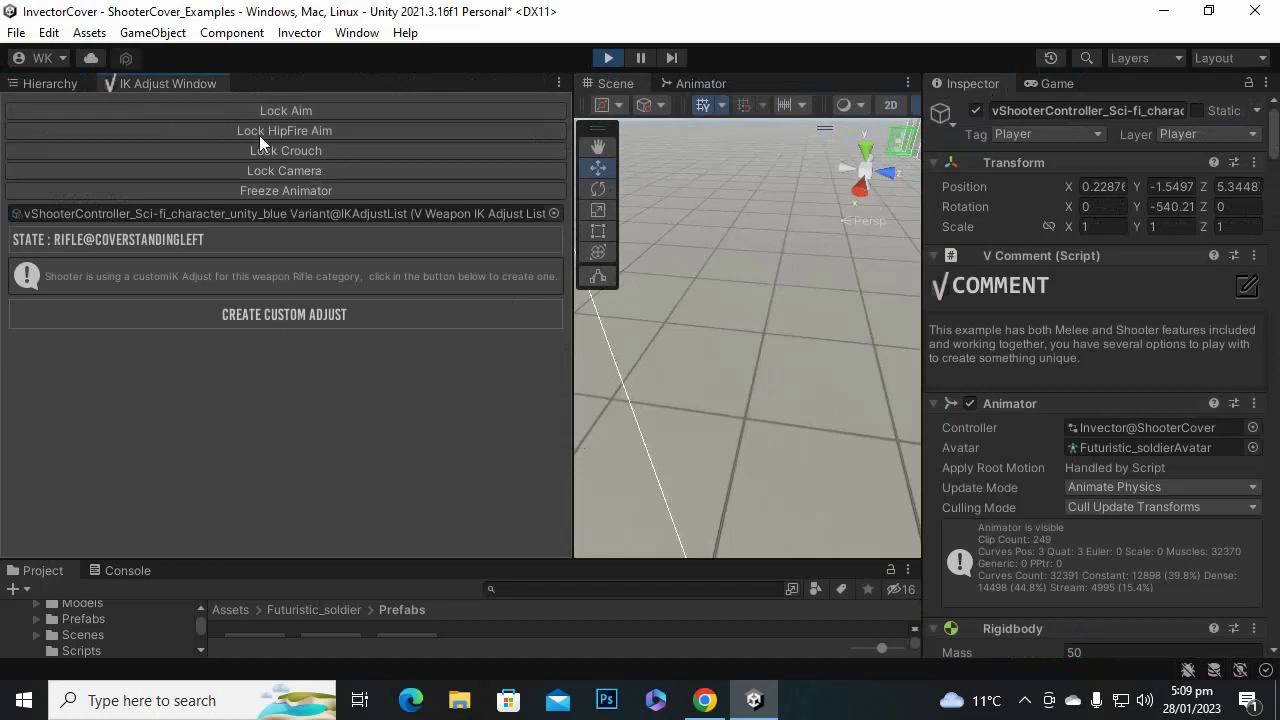
{"action": "left_click_drag", "start_coordinate": [578, 148], "coordinate": [425, 187]}
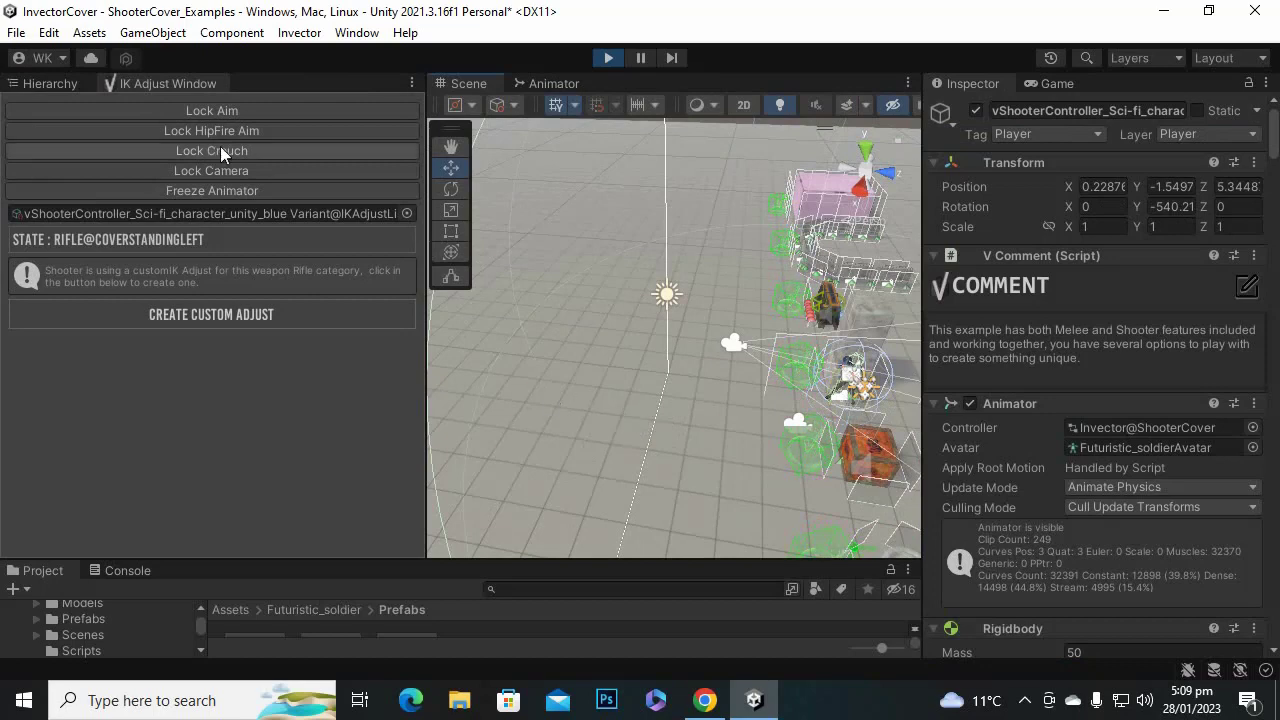
{"action": "left_click", "coordinate": [243, 170]}
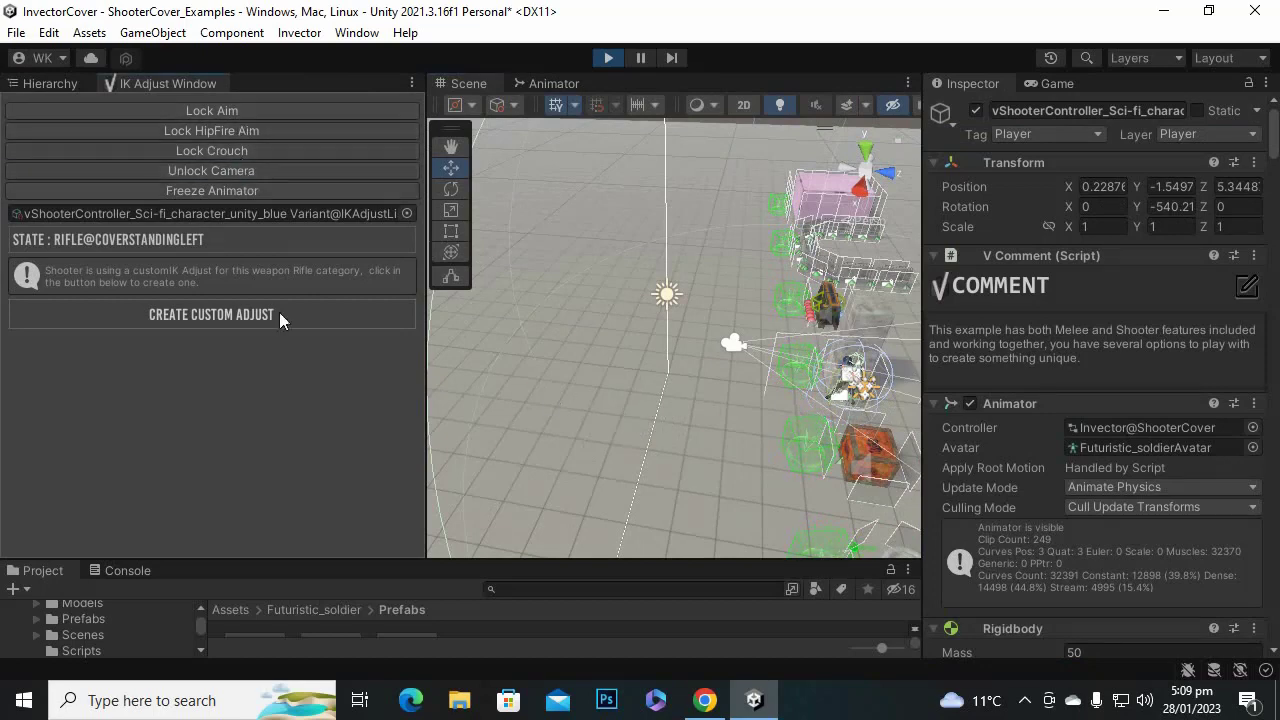
Frame the character's 3D Model in the Scene view and create a custom IK adjust for the Rifle@CoverStandingLeft state.
{"action": "left_click", "coordinate": [52, 82]}
{"action": "left_click", "coordinate": [154, 270]}
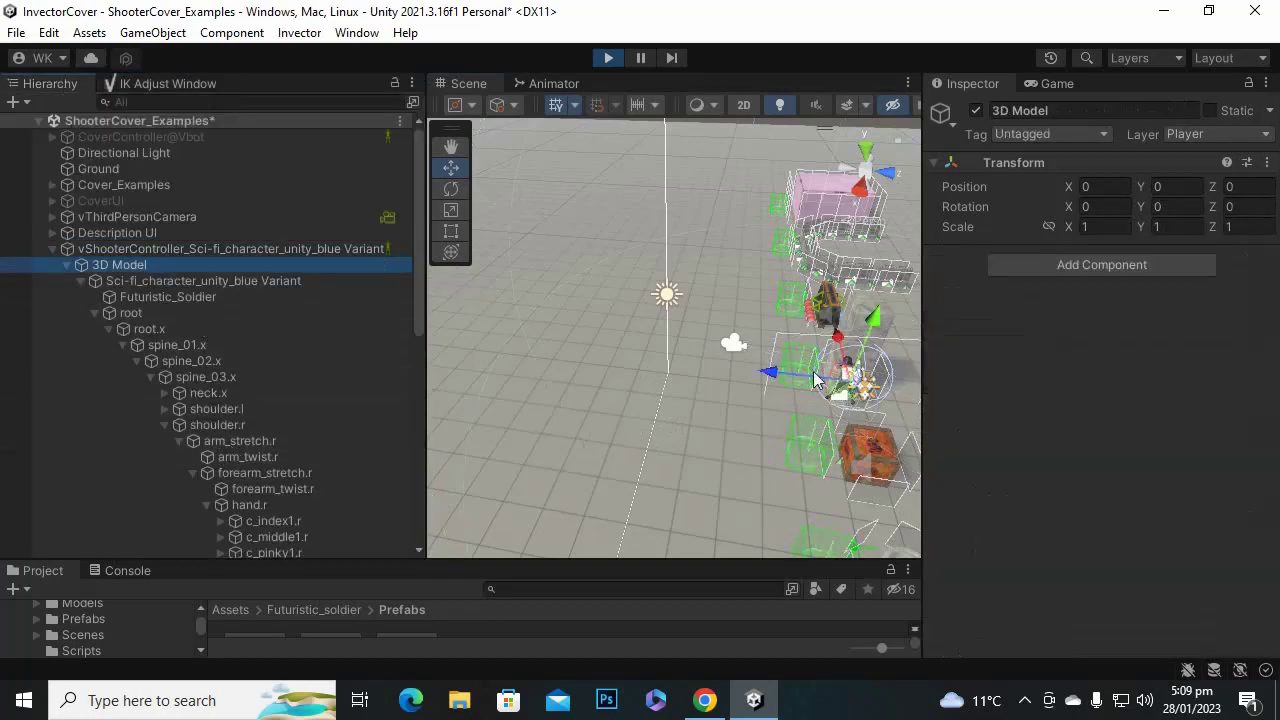
{"action": "key", "text": "f"}
{"action": "scroll", "coordinate": [607, 395], "scroll_direction": "up", "scroll_amount": 2}
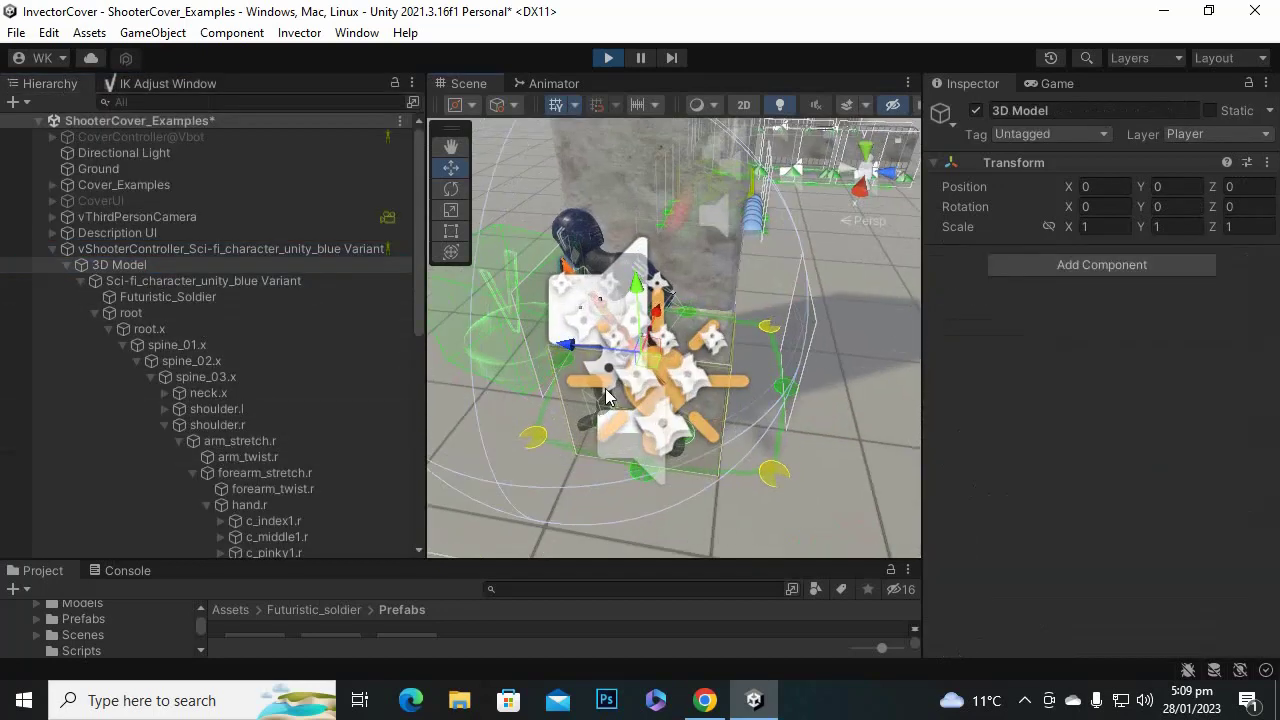
{"action": "scroll", "coordinate": [607, 395], "scroll_direction": "up", "scroll_amount": 5}
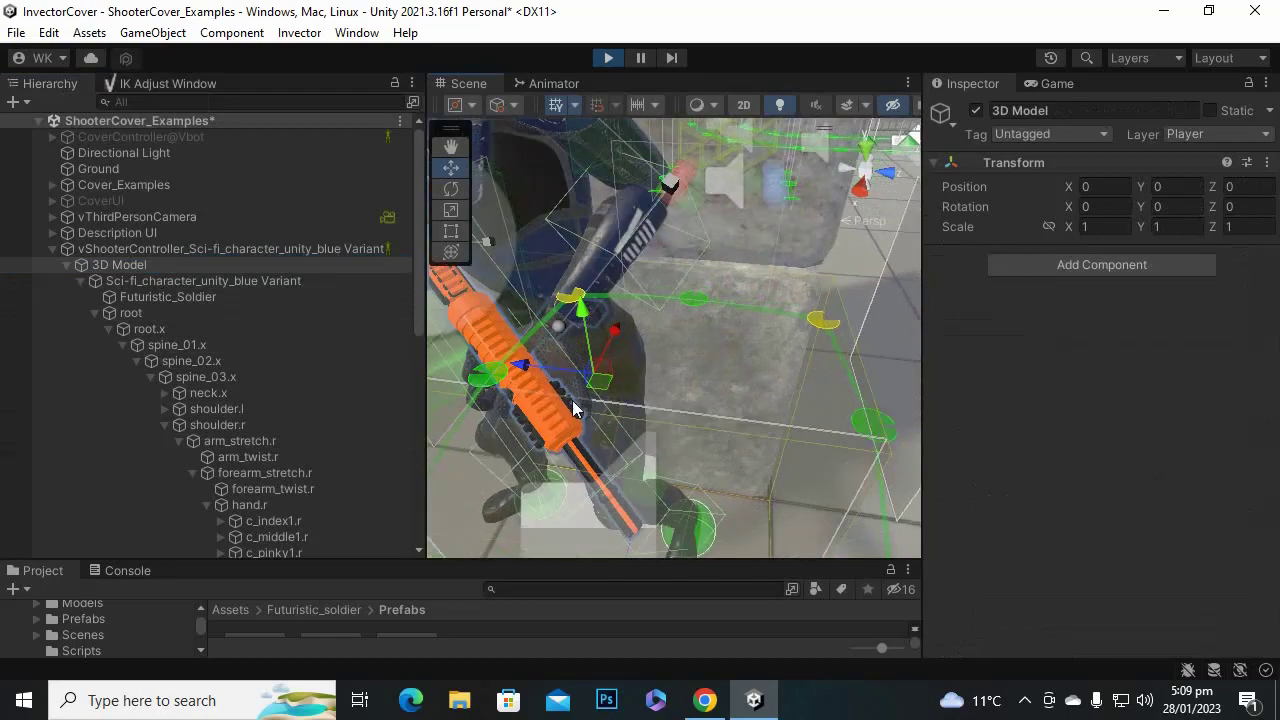
{"action": "middle_click_drag", "start_coordinate": [632, 377], "coordinate": [624, 407]}
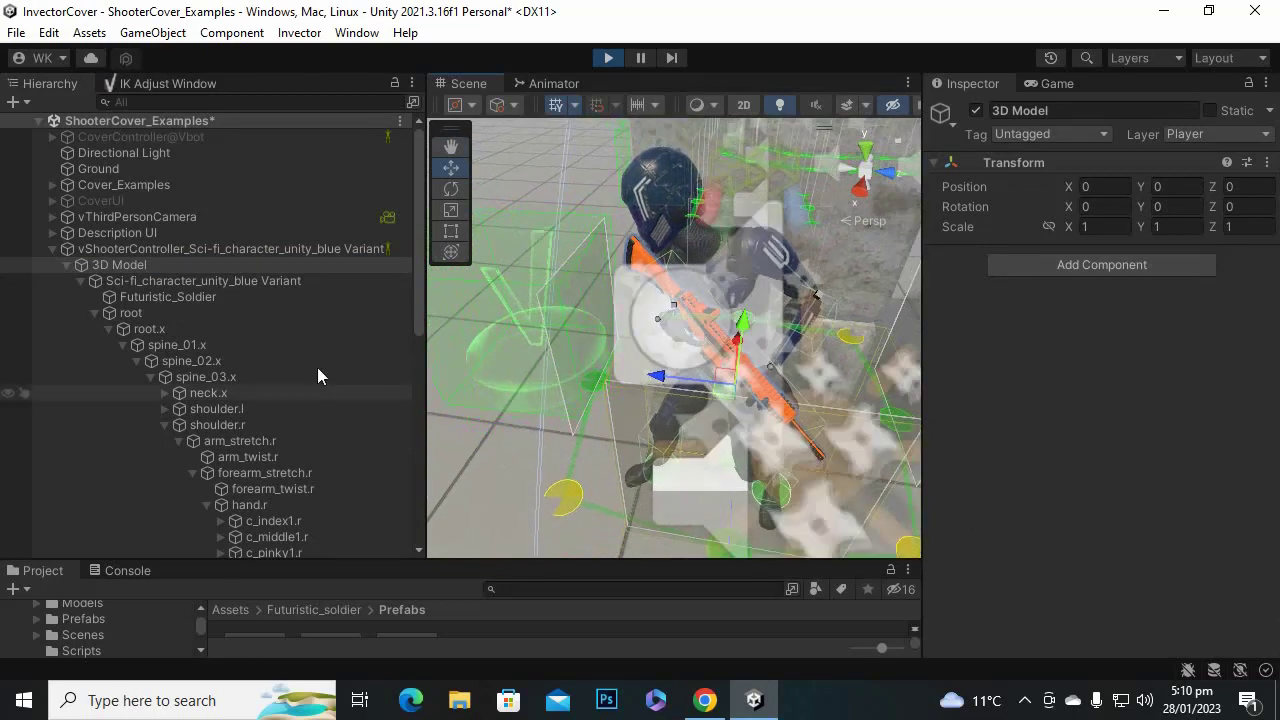
{"action": "left_click", "coordinate": [186, 85]}
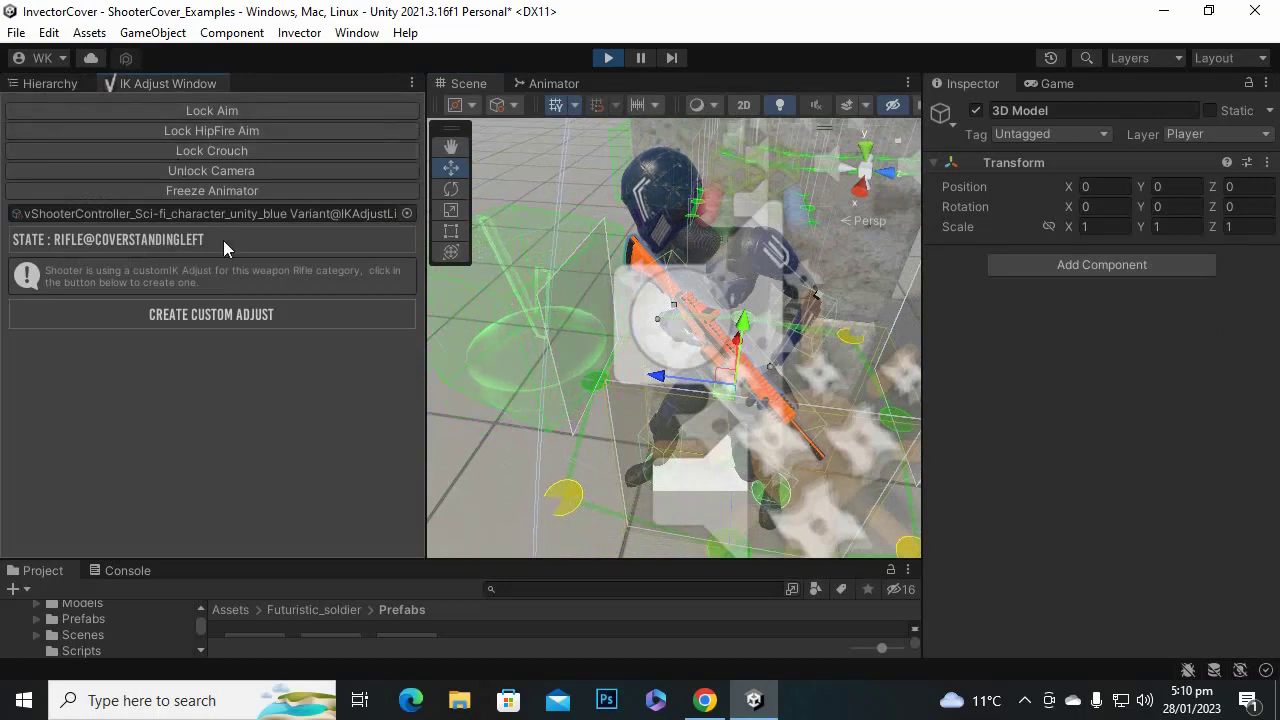
{"action": "left_click", "coordinate": [245, 319]}
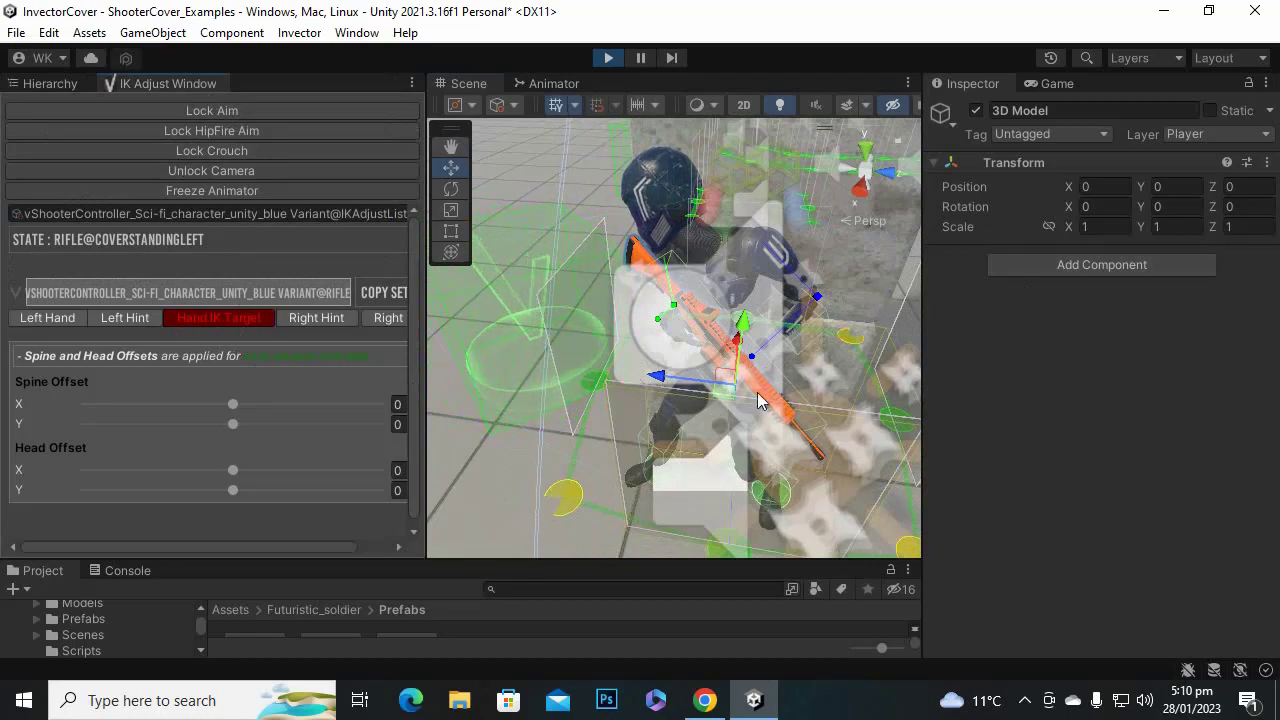
Adjust the right hint offset to refine the right arm's rifle pose in standing-left cover.
{"action": "scroll", "coordinate": [742, 400], "scroll_direction": "up", "scroll_amount": 5}
{"action": "middle_click_drag", "start_coordinate": [742, 400], "coordinate": [704, 390]}
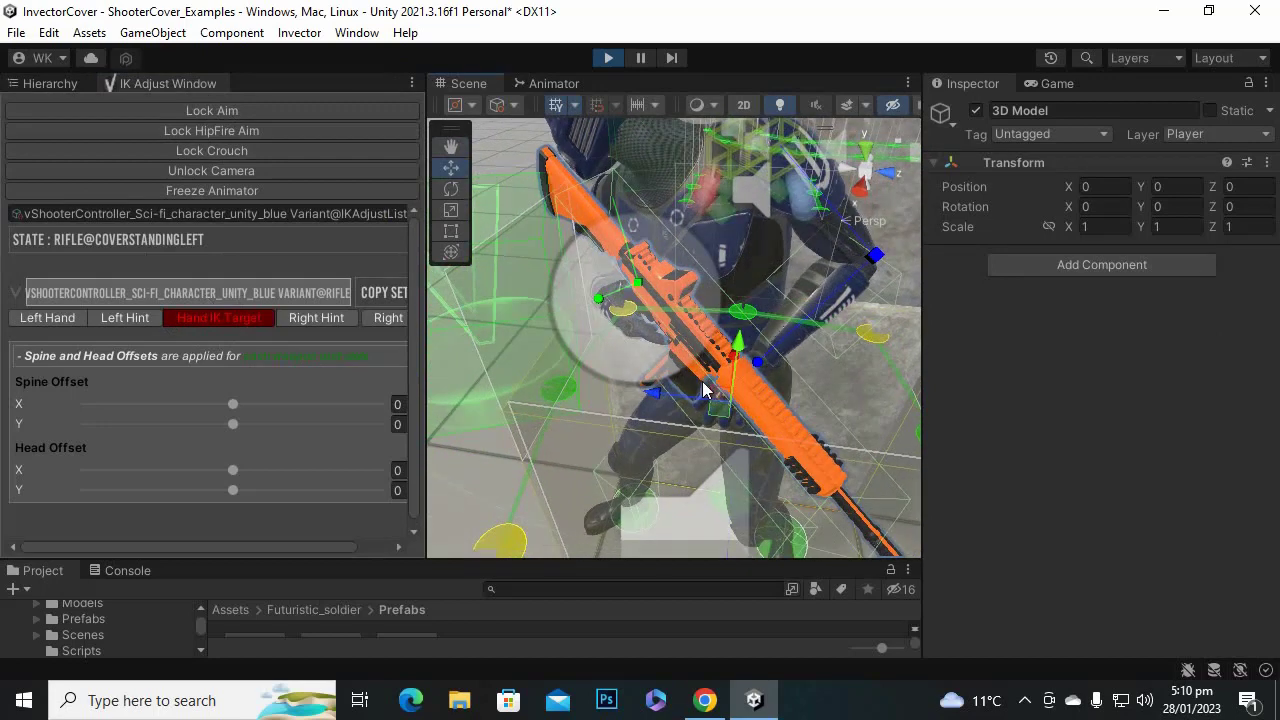
{"action": "left_click", "coordinate": [634, 285]}
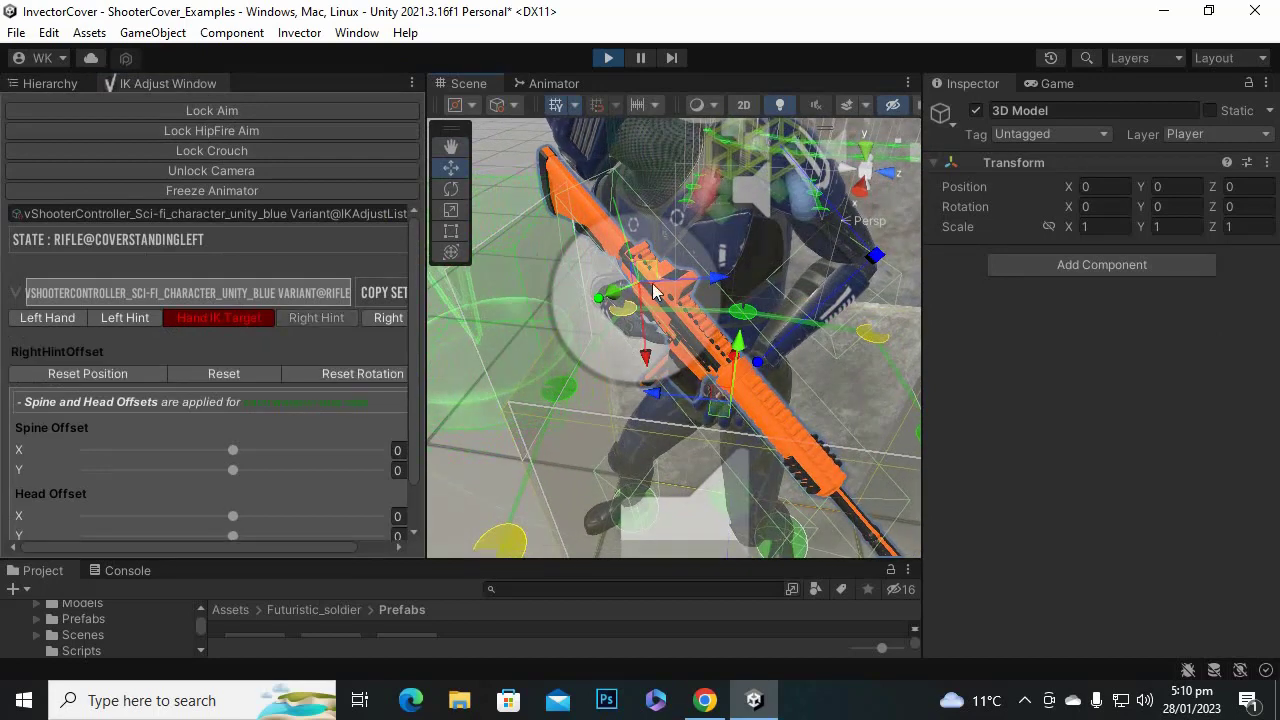
{"action": "left_click_drag", "start_coordinate": [613, 292], "coordinate": [594, 290]}
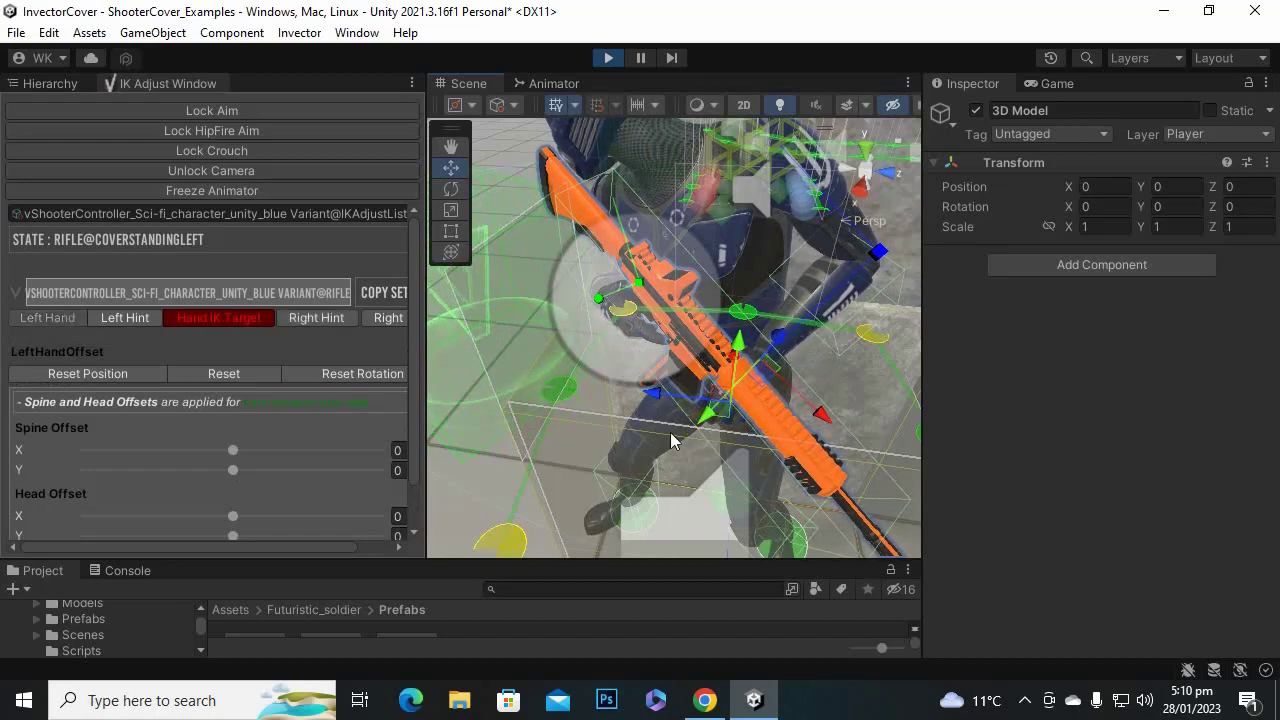
{"action": "mouse_move", "coordinate": [700, 395]}
{"action": "middle_mouse_down"}
{"action": "mouse_move", "coordinate": [586, 414]}
{"action": "mouse_move", "coordinate": [657, 354]}
{"action": "mouse_move", "coordinate": [617, 417]}
{"action": "mouse_move", "coordinate": [632, 443]}
{"action": "mouse_move", "coordinate": [713, 394]}
{"action": "middle_mouse_up"}
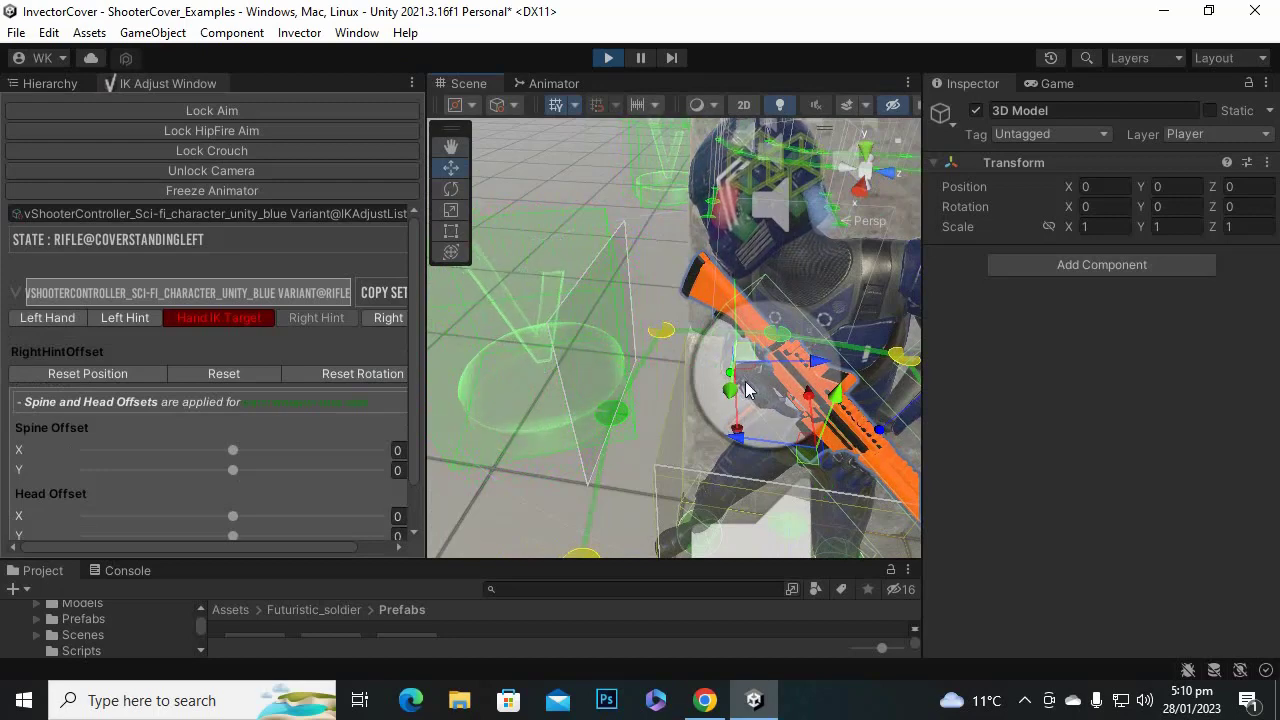
{"action": "middle_click_drag", "start_coordinate": [750, 390], "coordinate": [722, 394]}
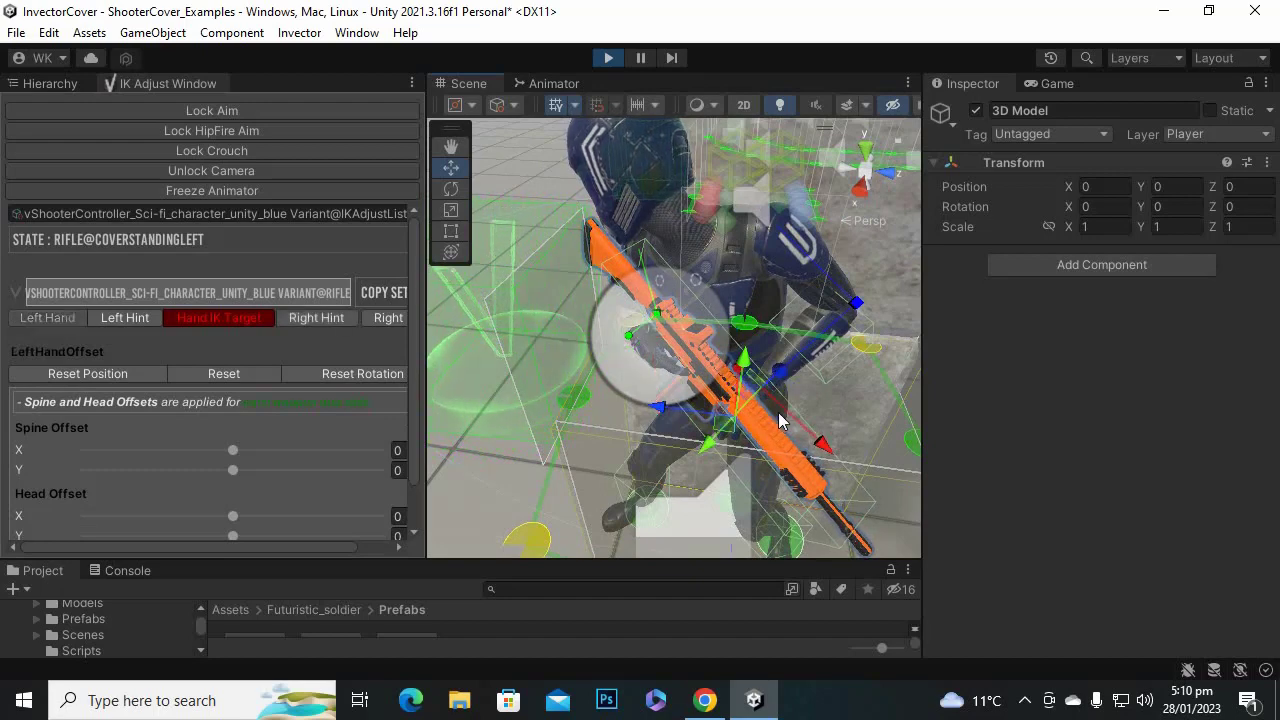
Shift the left hand IK target slightly along the rifle and check the standing-left cover grip from other angles.
{"action": "mouse_move", "coordinate": [797, 362]}
{"action": "left_mouse_down"}
{"action": "mouse_move", "coordinate": [808, 344]}
{"action": "mouse_move", "coordinate": [792, 372]}
{"action": "left_mouse_up"}
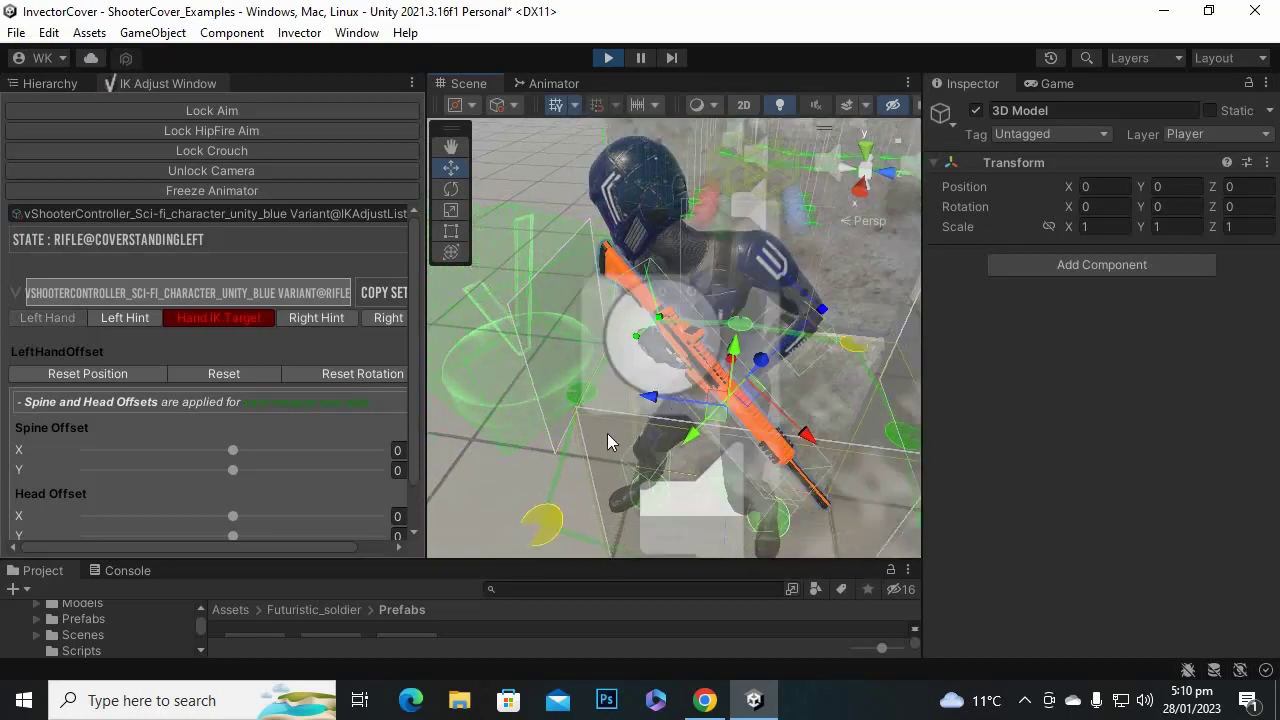
{"action": "middle_click_drag", "start_coordinate": [607, 433], "coordinate": [636, 466]}
{"action": "scroll", "coordinate": [635, 439], "scroll_direction": "up", "scroll_amount": 2}
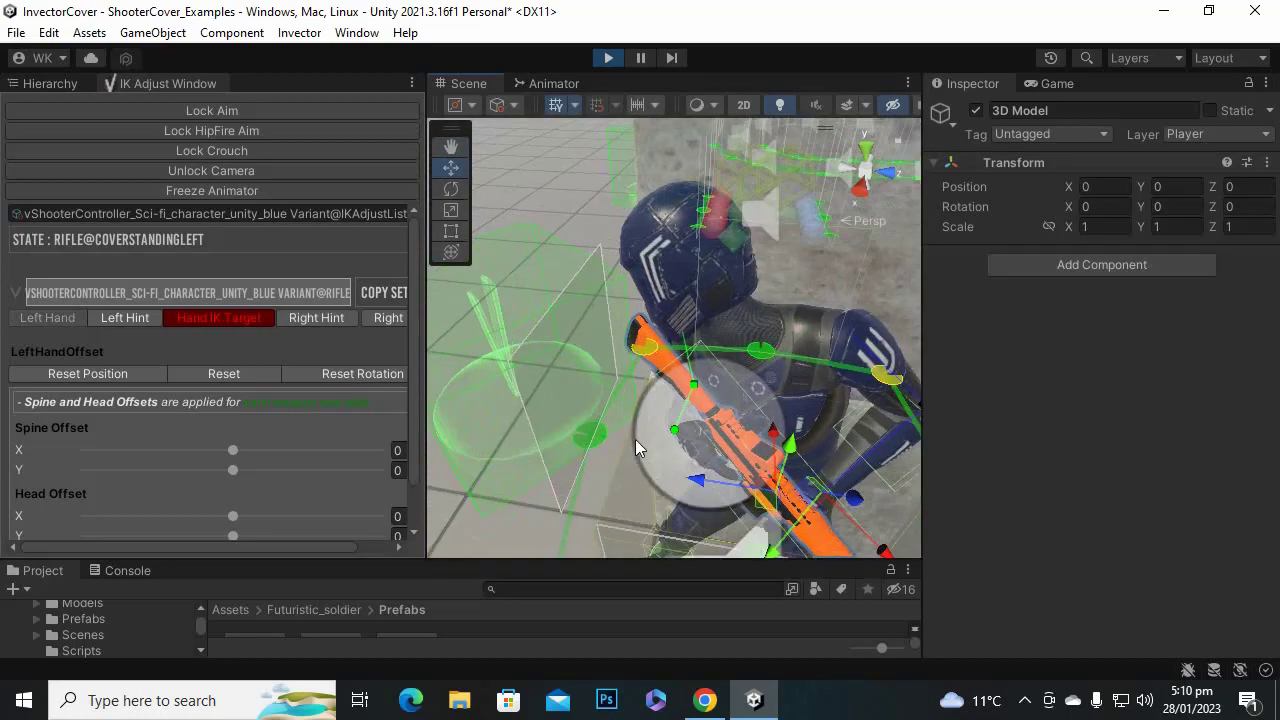
{"action": "middle_click_drag", "start_coordinate": [477, 457], "coordinate": [572, 408]}
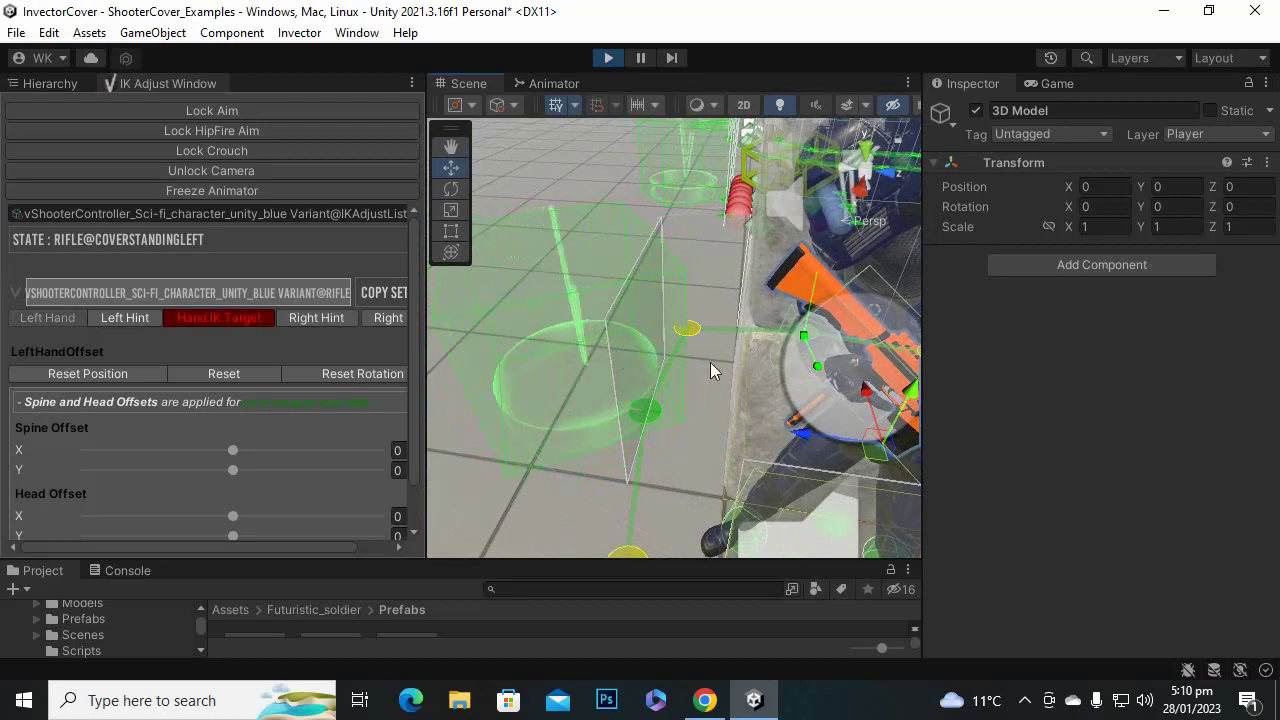
Unlock the camera, bring the character into crouching-left cover at the low concrete barrier, and lock the camera again.
{"action": "left_click", "coordinate": [244, 173]}
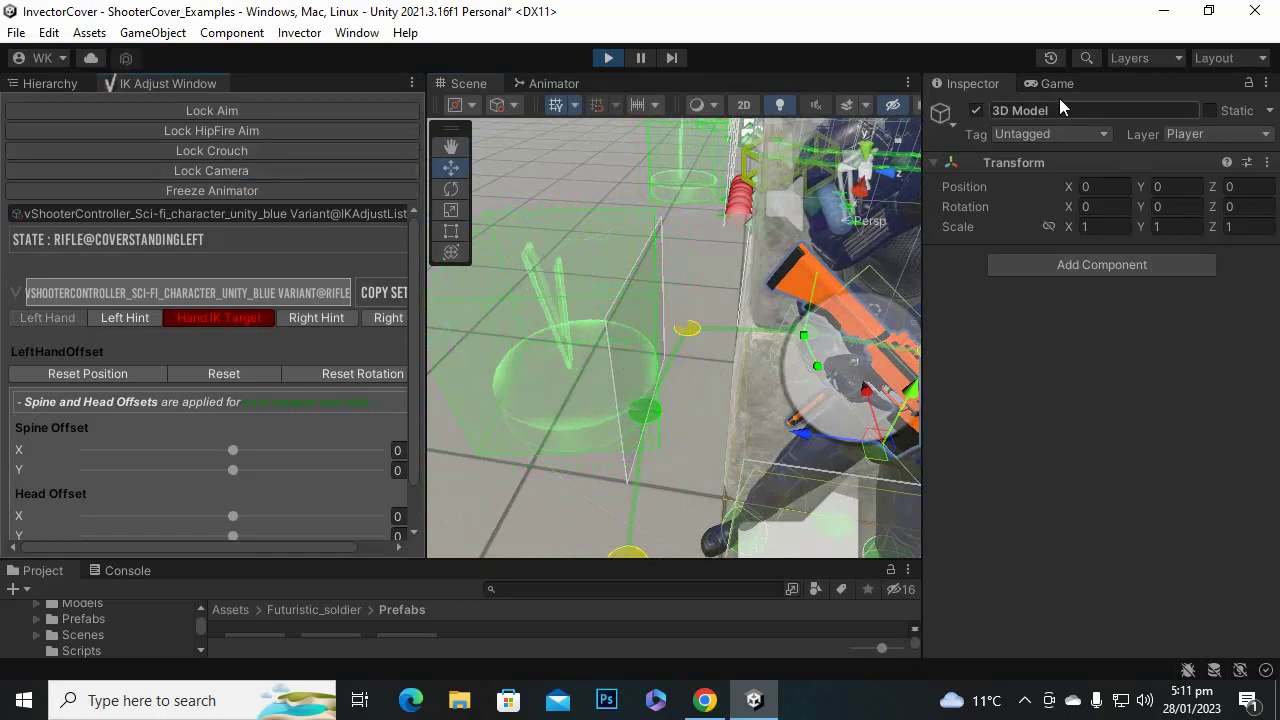
{"action": "left_click", "coordinate": [1066, 88]}
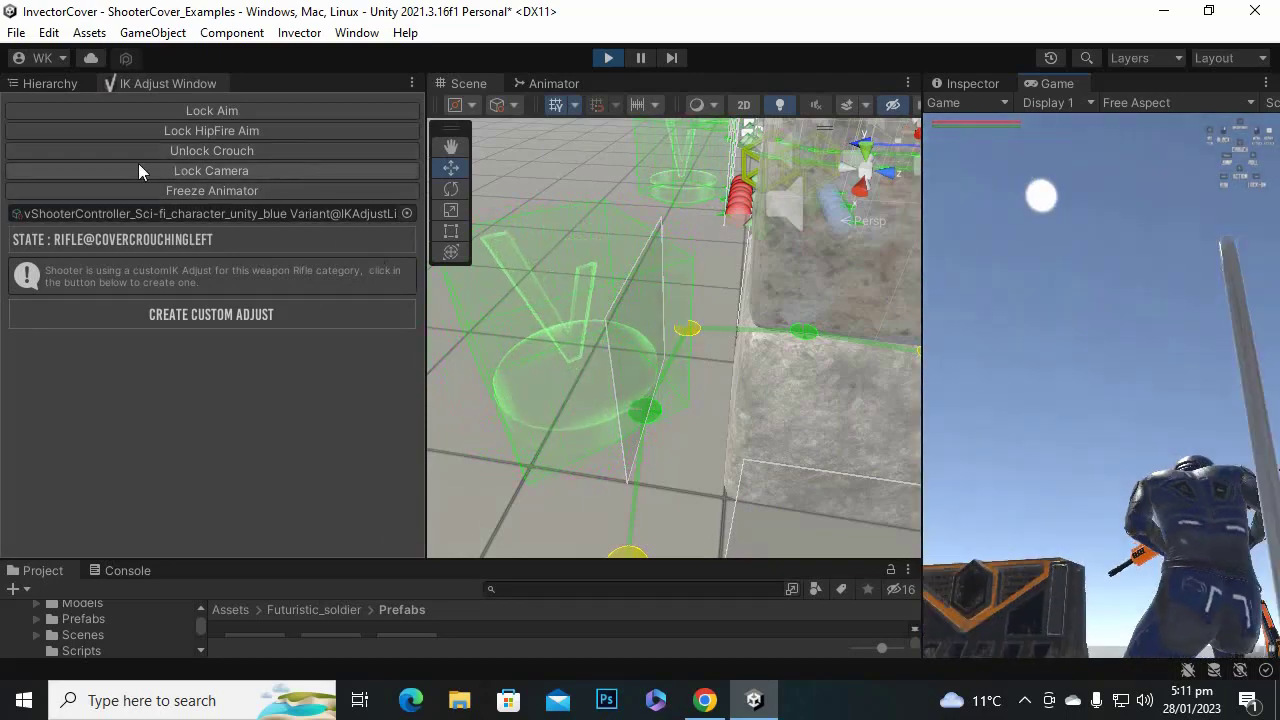
{"action": "left_click", "coordinate": [270, 172]}
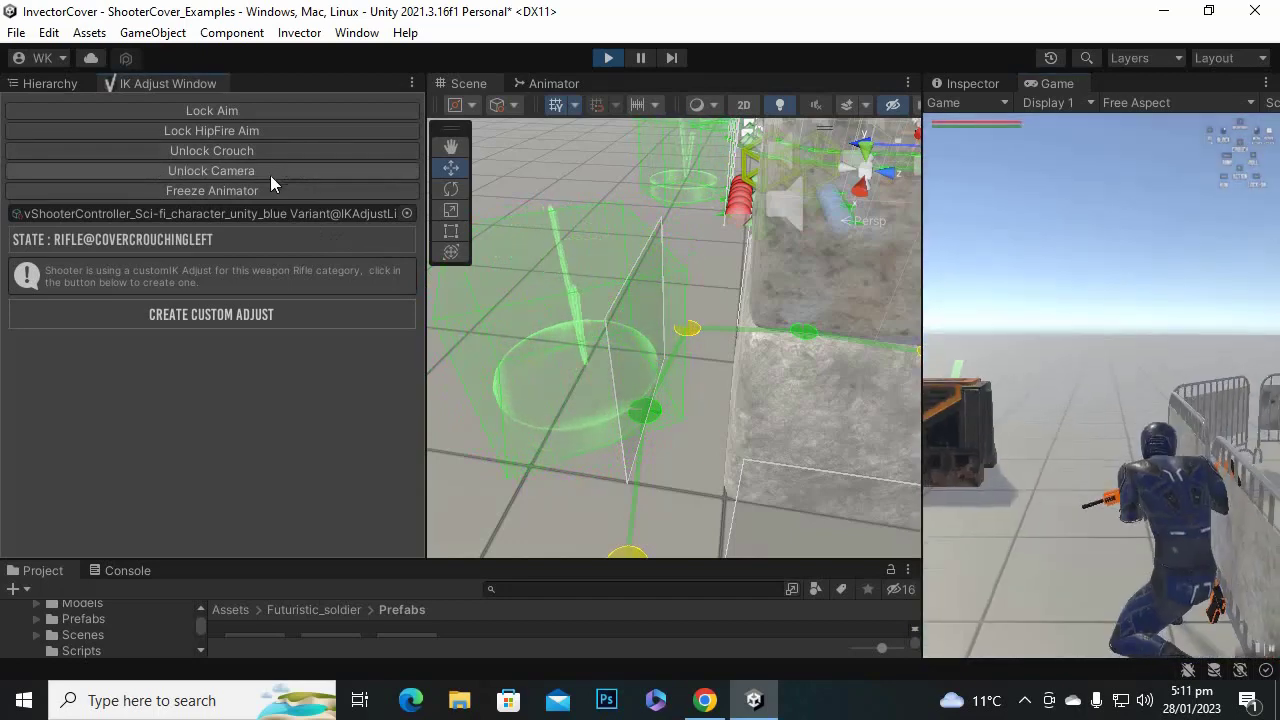
Frame the character's hands on the rifle in the Scene view and create a custom IK adjust for the Rifle@CoverCrouchingLeft state.
{"action": "left_click", "coordinate": [50, 84]}
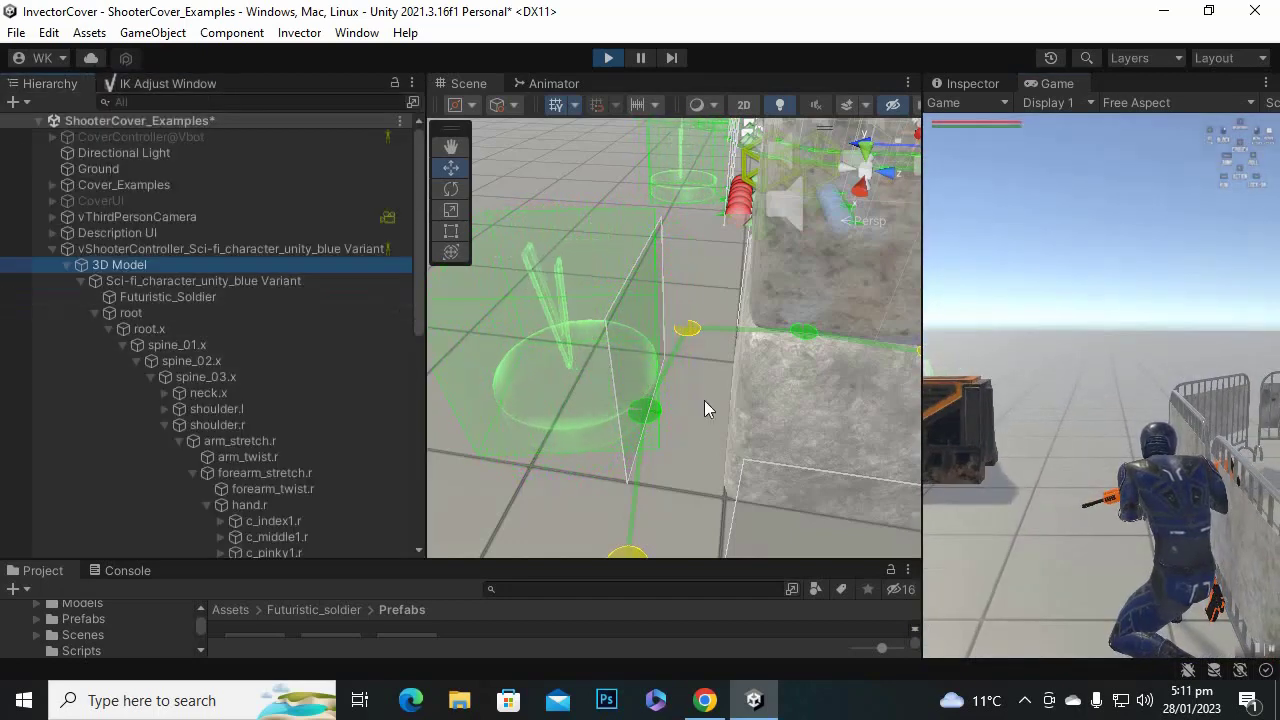
{"action": "scroll", "coordinate": [703, 398], "scroll_direction": "up", "scroll_amount": 5}
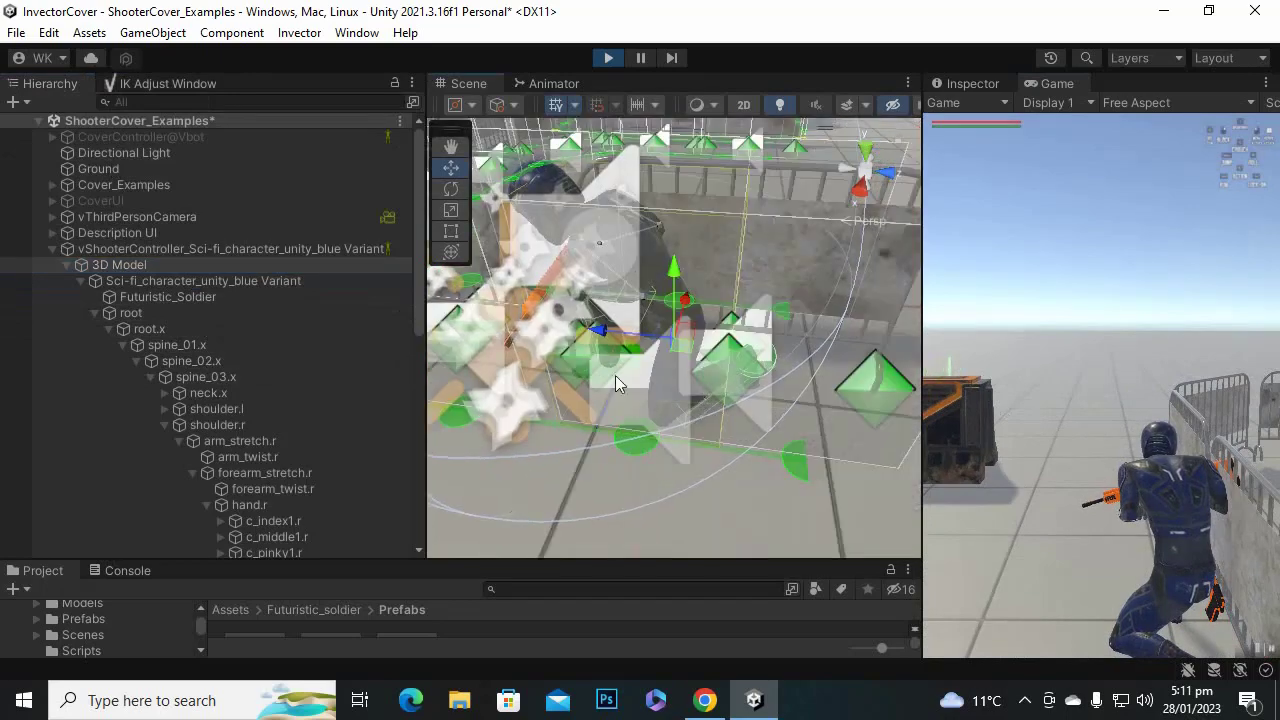
{"action": "scroll", "coordinate": [615, 375], "scroll_direction": "up", "scroll_amount": 6}
{"action": "middle_click_drag", "start_coordinate": [565, 394], "coordinate": [803, 528]}
{"action": "left_click_drag", "start_coordinate": [731, 443], "coordinate": [902, 372], "text": "alt"}
{"action": "left_click_drag", "start_coordinate": [697, 452], "coordinate": [452, 445], "text": "alt"}
{"action": "scroll", "coordinate": [591, 391], "scroll_direction": "up", "scroll_amount": 4}
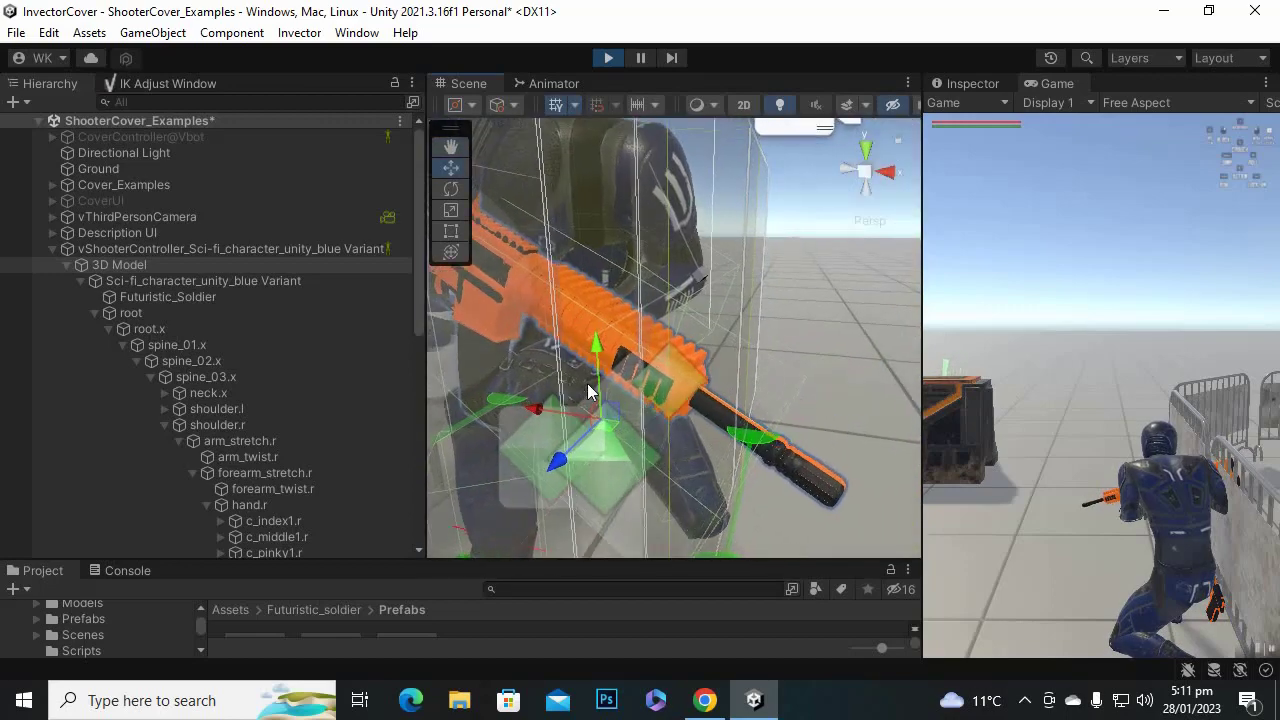
{"action": "left_click_drag", "start_coordinate": [591, 391], "coordinate": [859, 316], "text": "alt"}
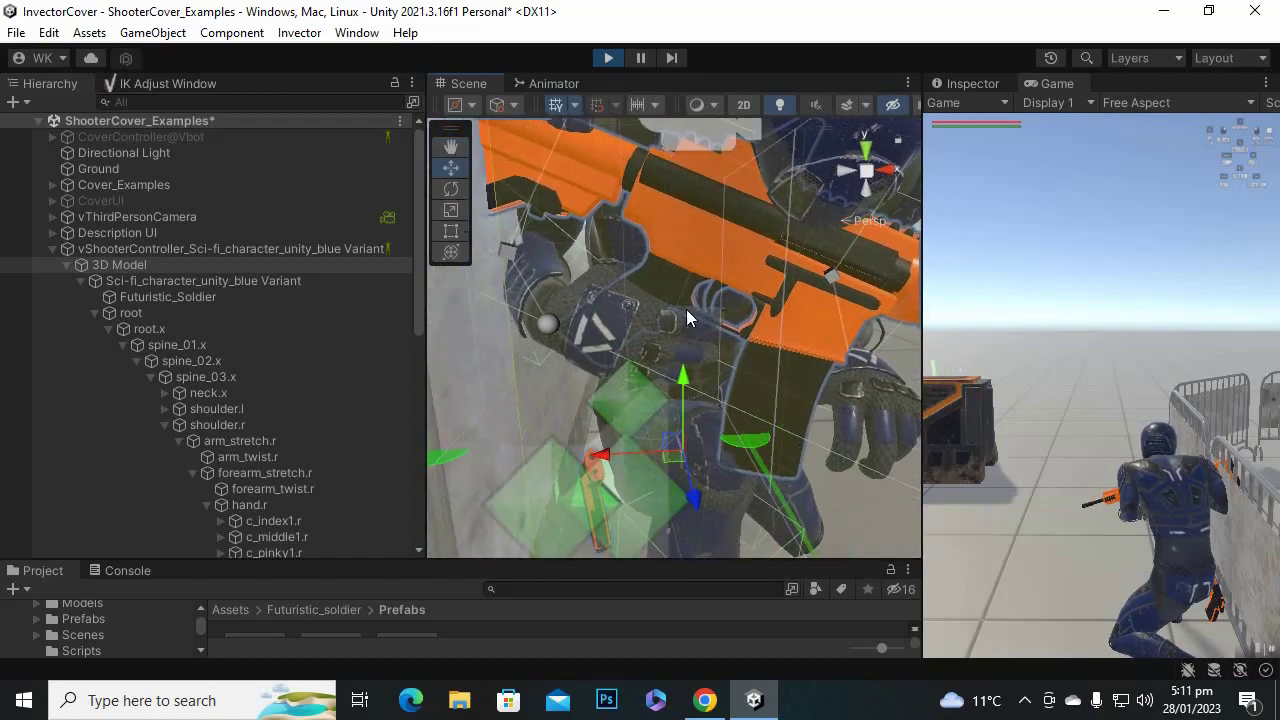
{"action": "scroll", "coordinate": [684, 306], "scroll_direction": "down", "scroll_amount": 2}
{"action": "middle_click_drag", "start_coordinate": [764, 411], "coordinate": [646, 429]}
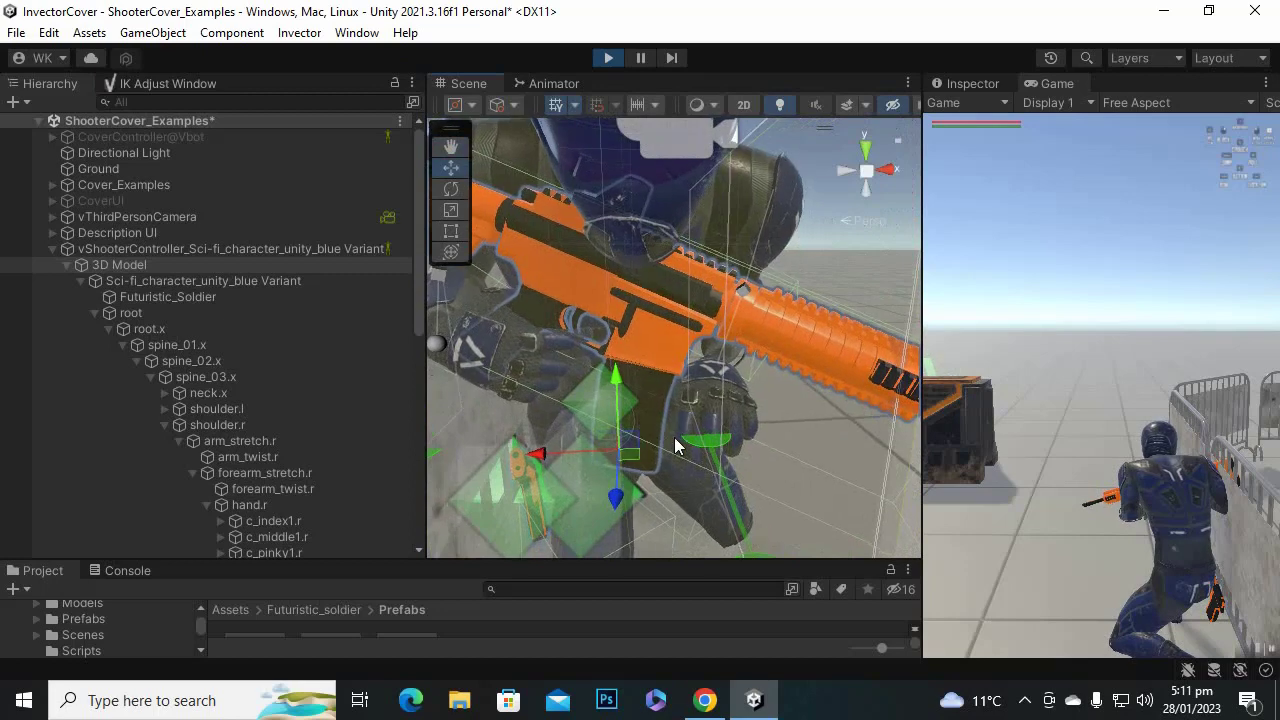
{"action": "left_click", "coordinate": [160, 84]}
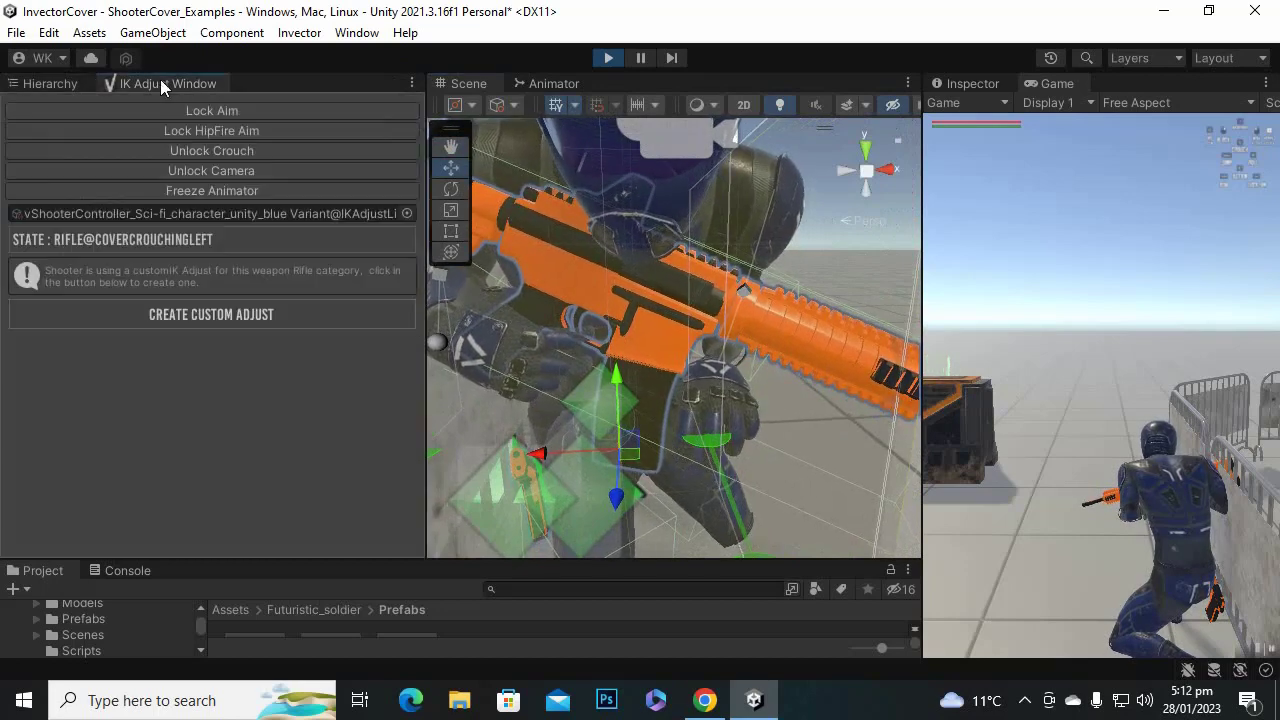
{"action": "left_click", "coordinate": [209, 318]}
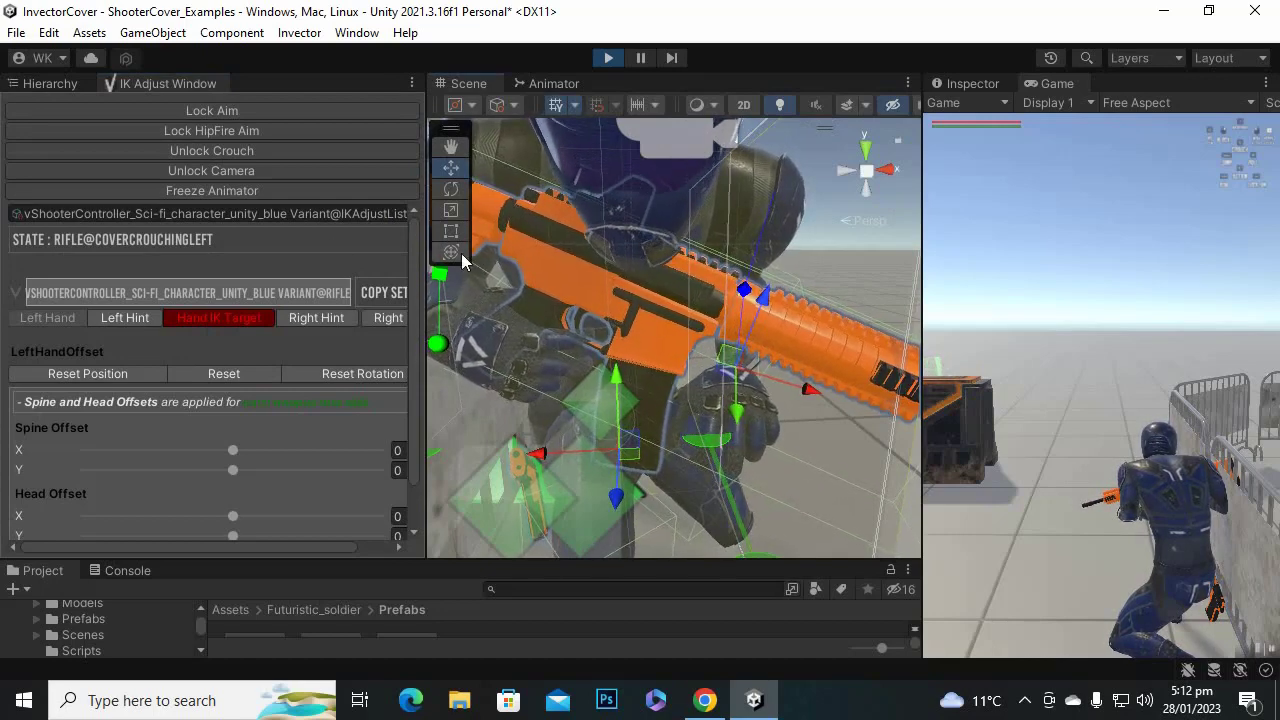
Rotate and move the left hand IK target so the hand grips the rifle's handguard in crouching-left cover.
{"action": "key", "text": "e"}
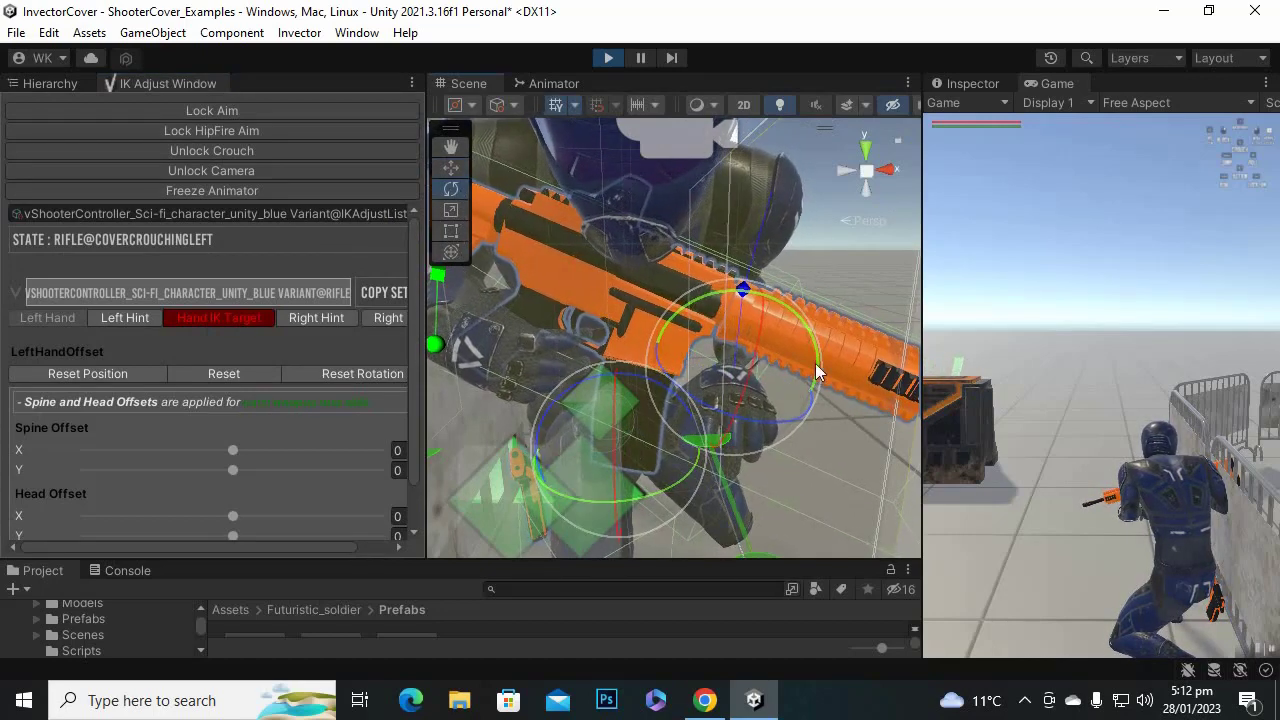
{"action": "left_click_drag", "start_coordinate": [817, 362], "coordinate": [949, 611]}
{"action": "left_click_drag", "start_coordinate": [606, 446], "coordinate": [90, 173], "text": "alt"}
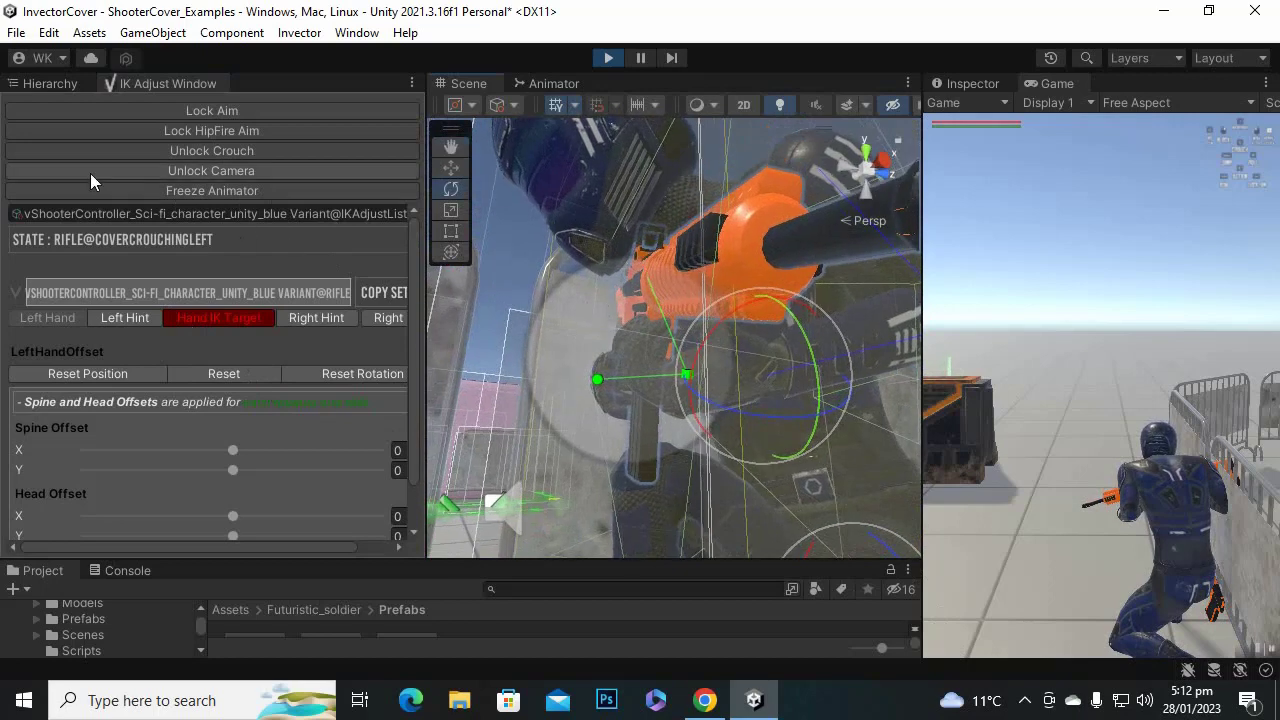
{"action": "left_click", "coordinate": [451, 168]}
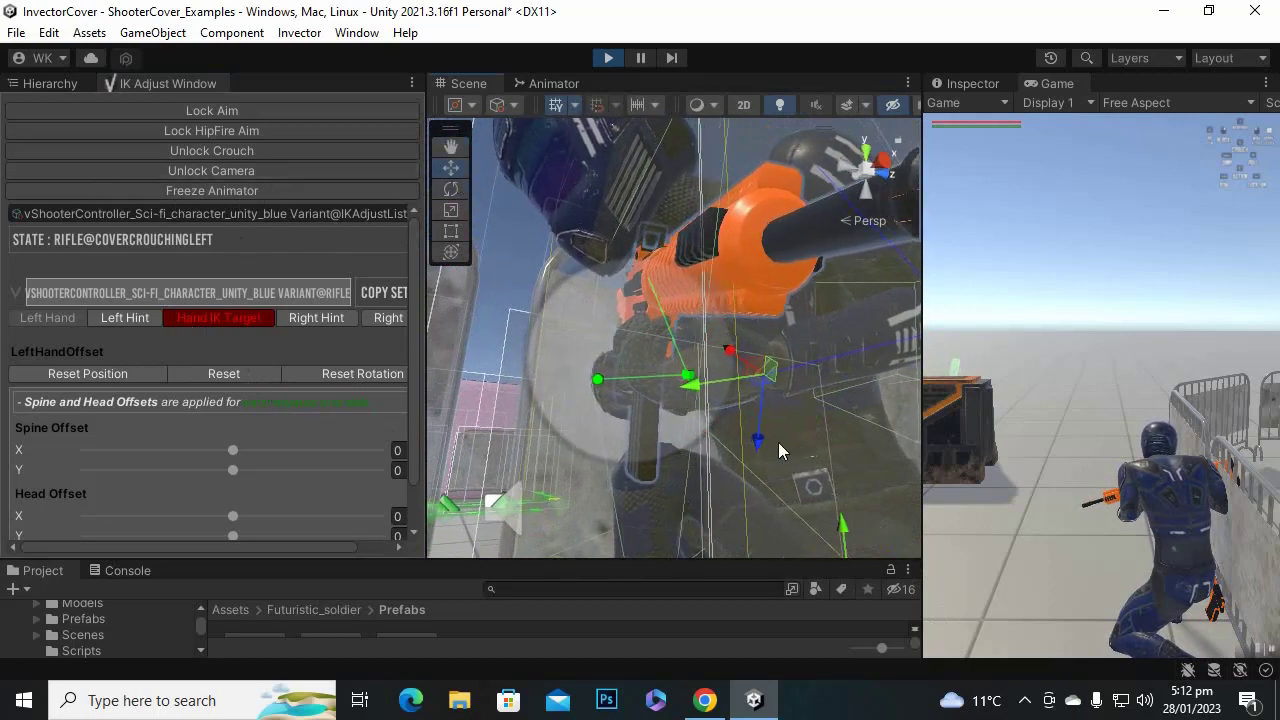
{"action": "left_click_drag", "start_coordinate": [760, 439], "coordinate": [691, 525]}
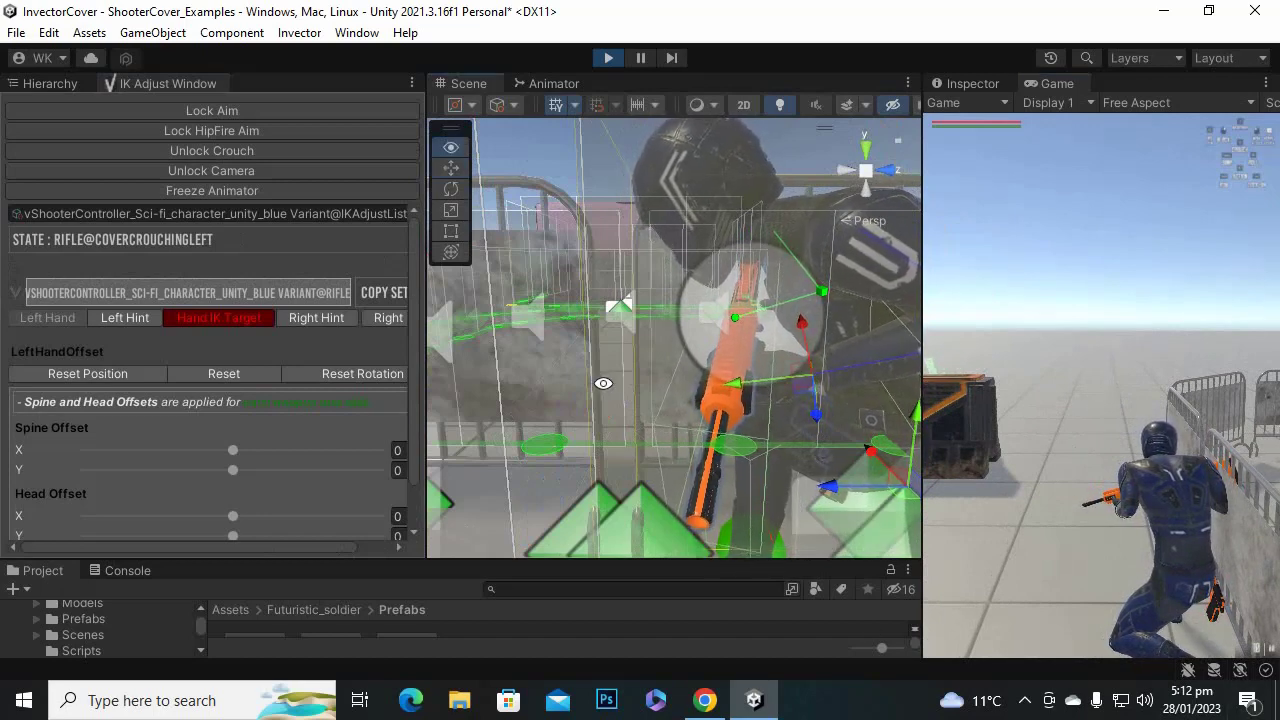
{"action": "left_click_drag", "start_coordinate": [604, 381], "coordinate": [998, 375], "text": "alt"}
{"action": "scroll", "coordinate": [662, 379], "scroll_direction": "up", "scroll_amount": 3}
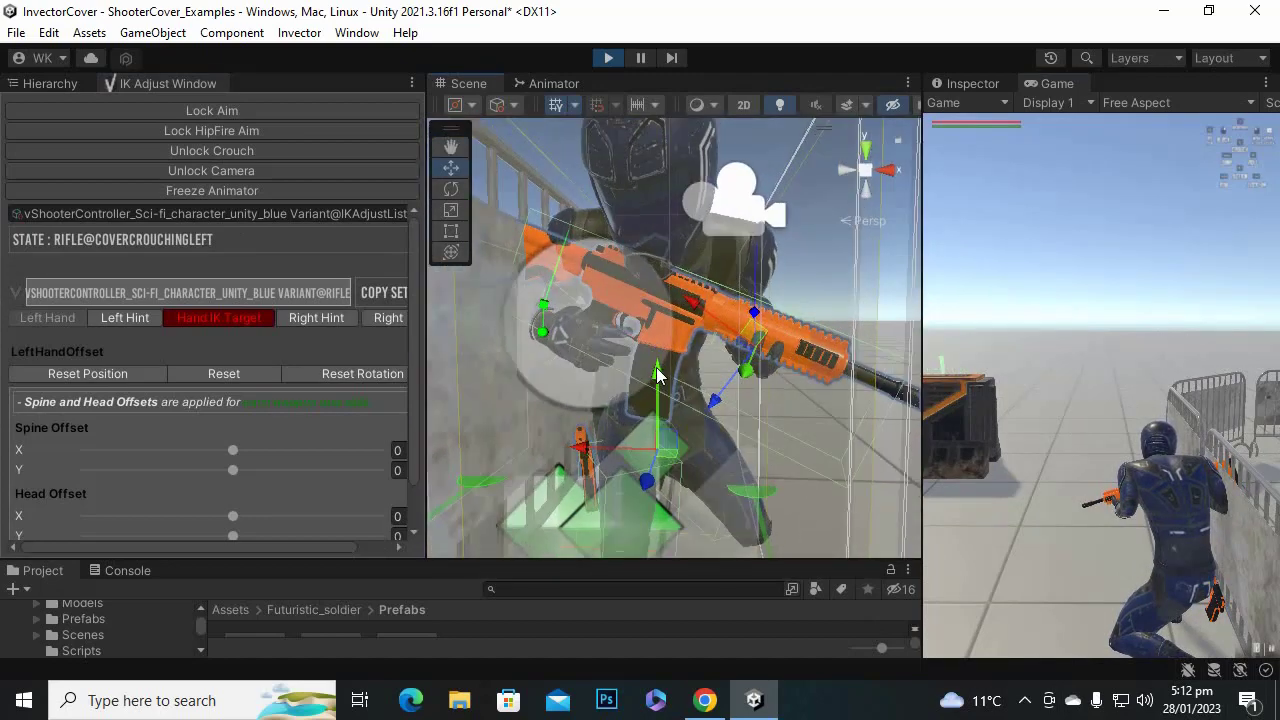
{"action": "scroll", "coordinate": [664, 386], "scroll_direction": "up", "scroll_amount": 2}
{"action": "middle_click_drag", "start_coordinate": [748, 380], "coordinate": [706, 382]}
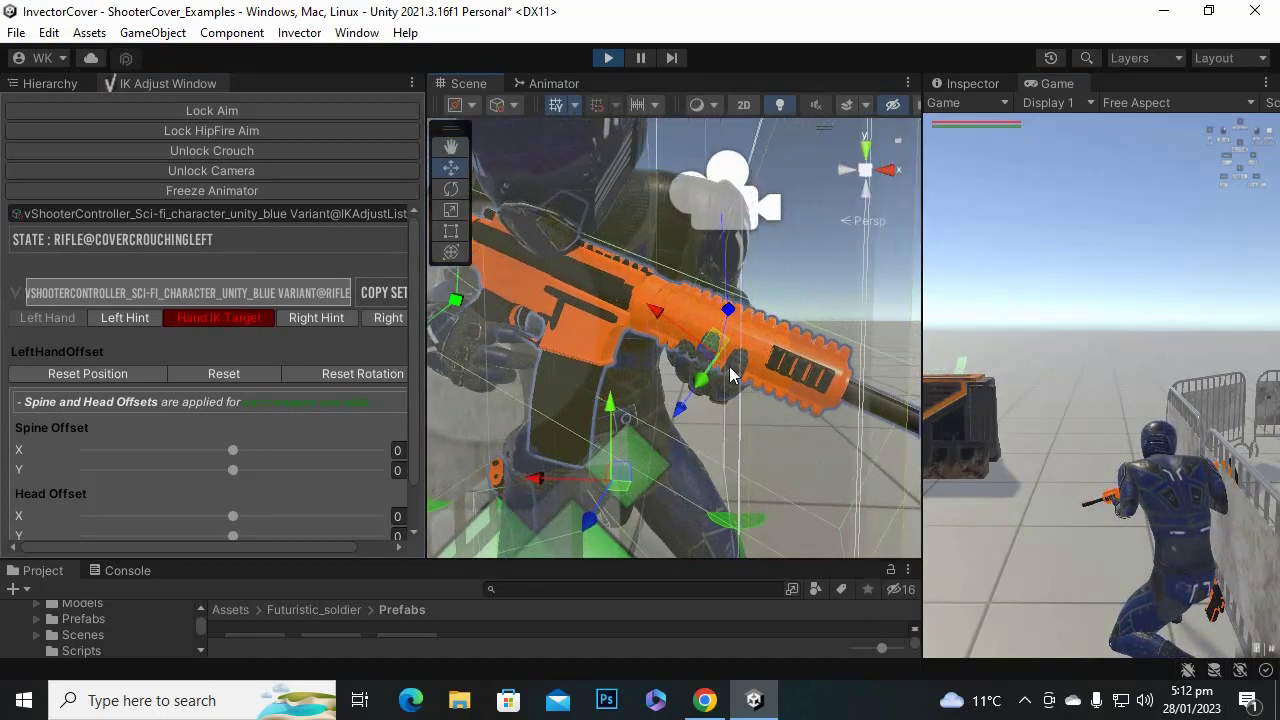
{"action": "left_click_drag", "start_coordinate": [735, 362], "coordinate": [866, 463], "text": "alt"}
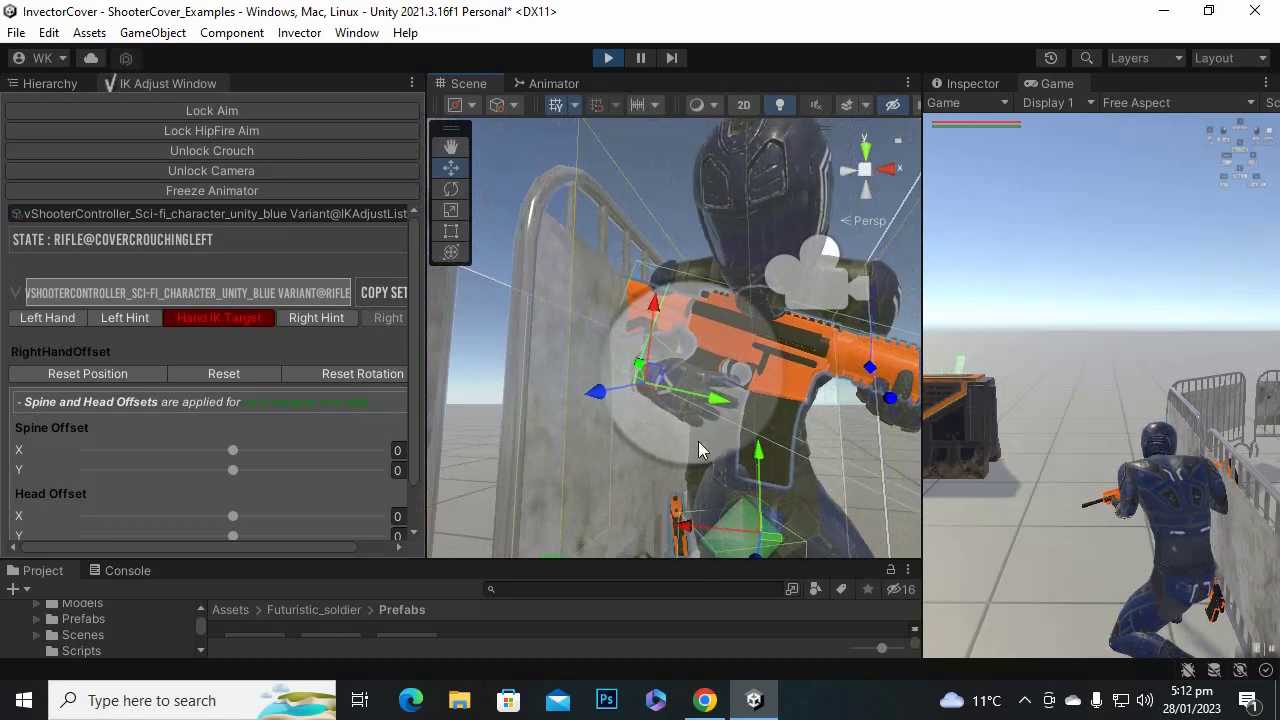
Test aiming from crouching-left cover and lock the aim to hold the Rifle@CoverCrouchingAimingLeft state.
{"action": "scroll", "coordinate": [699, 442], "scroll_direction": "down", "scroll_amount": 4}
{"action": "scroll", "coordinate": [751, 420], "scroll_direction": "down", "scroll_amount": 2}
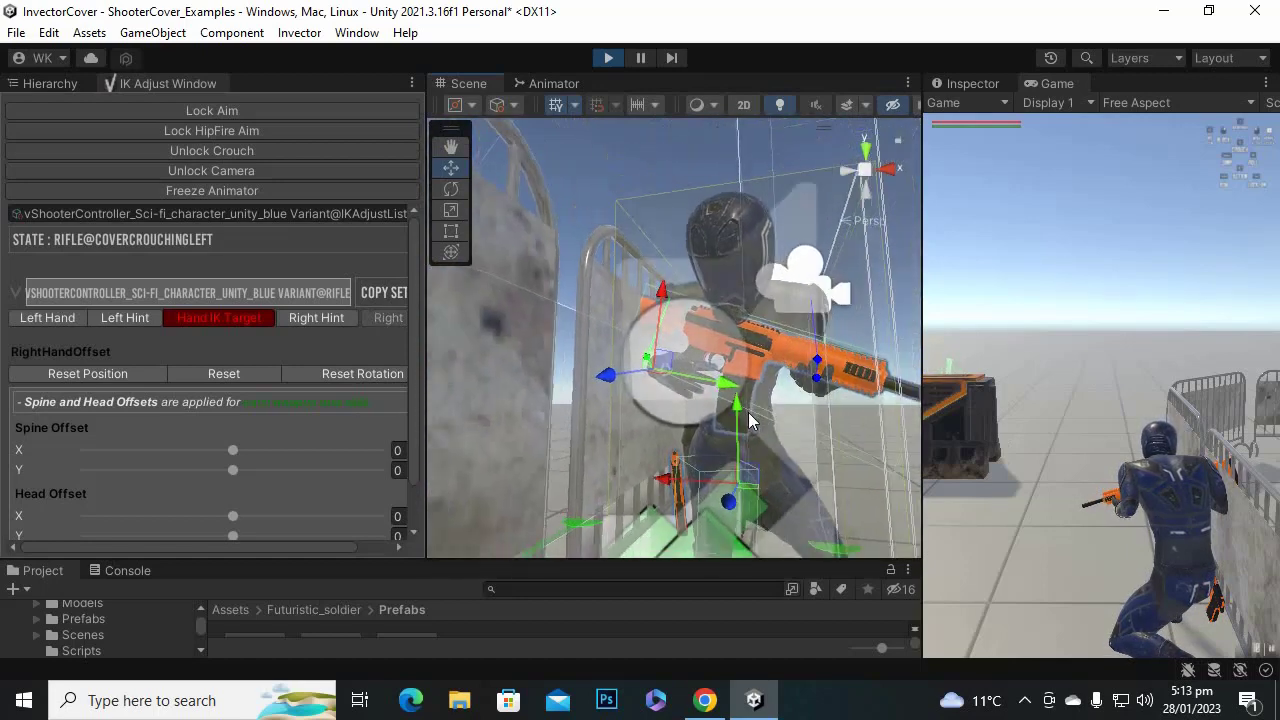
{"action": "middle_click_drag", "start_coordinate": [748, 416], "coordinate": [533, 434]}
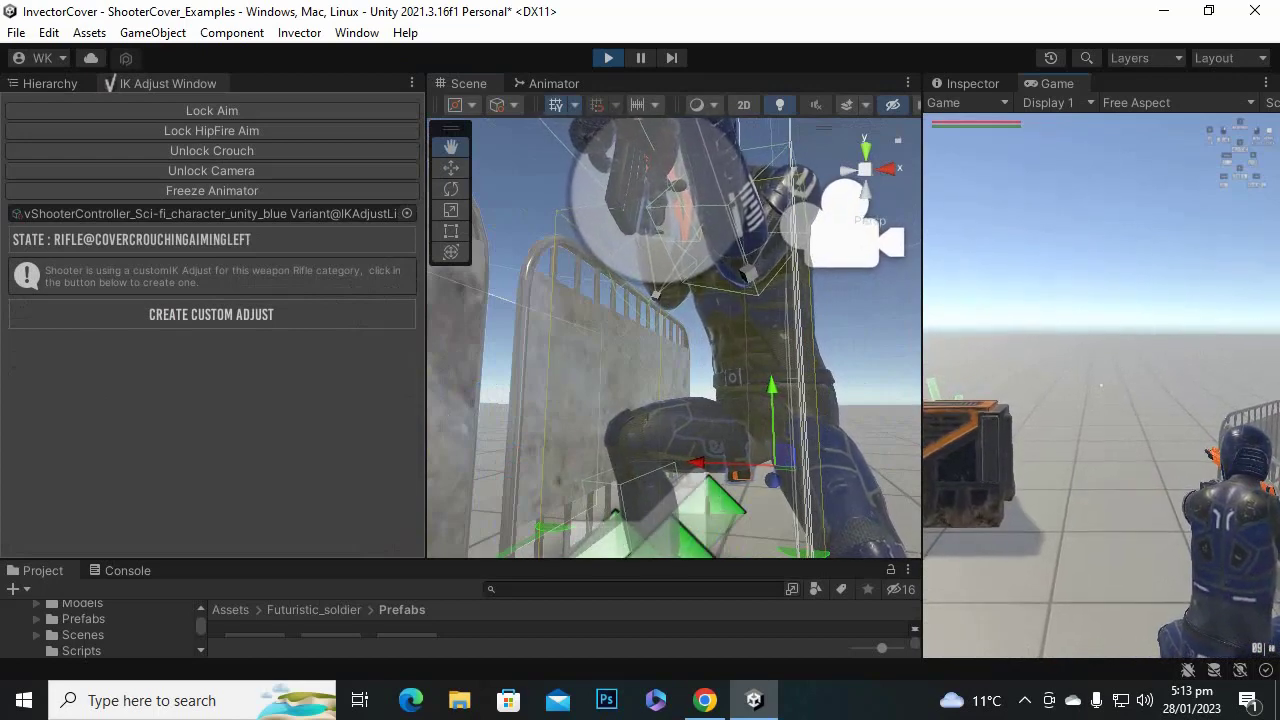
{"action": "key", "text": "Escape"}
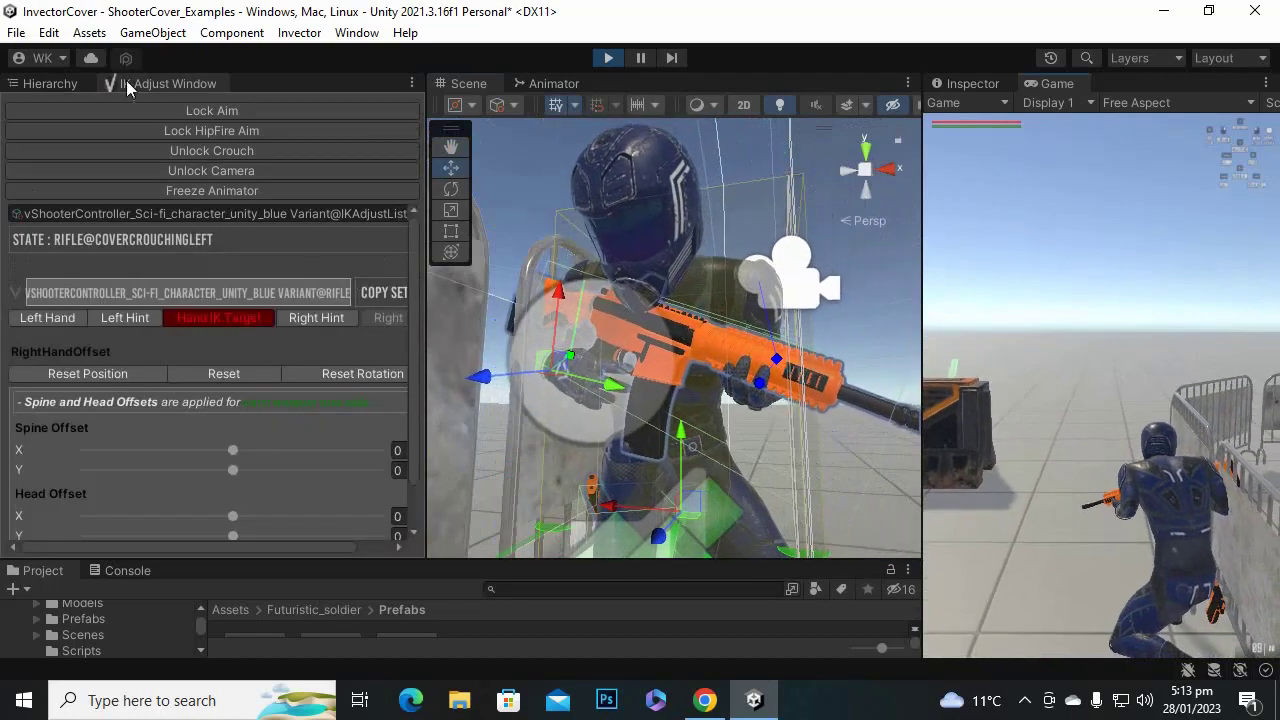
{"action": "left_click", "coordinate": [197, 108]}
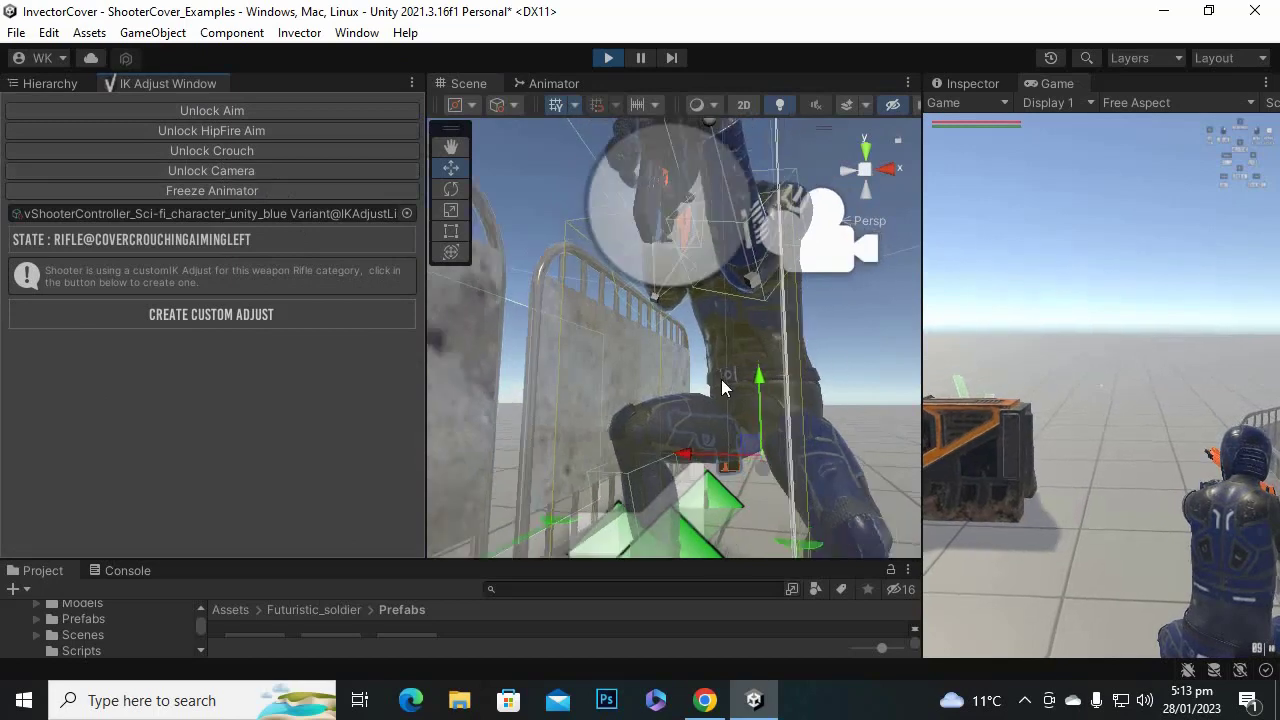
Frame the aimed rifle and left hand from the side and create a custom IK adjust for Rifle@CoverCrouchingAimingLeft.
{"action": "middle_click_drag", "start_coordinate": [718, 349], "coordinate": [628, 383]}
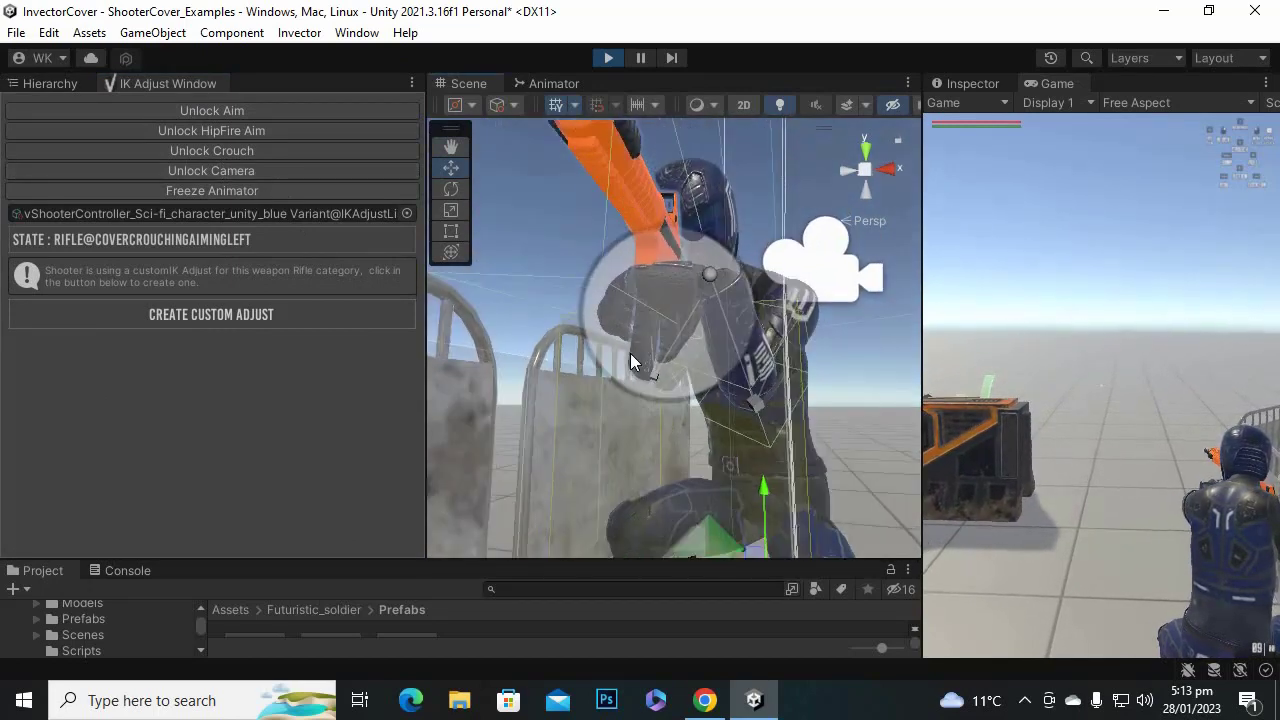
{"action": "left_click", "coordinate": [1025, 699]}
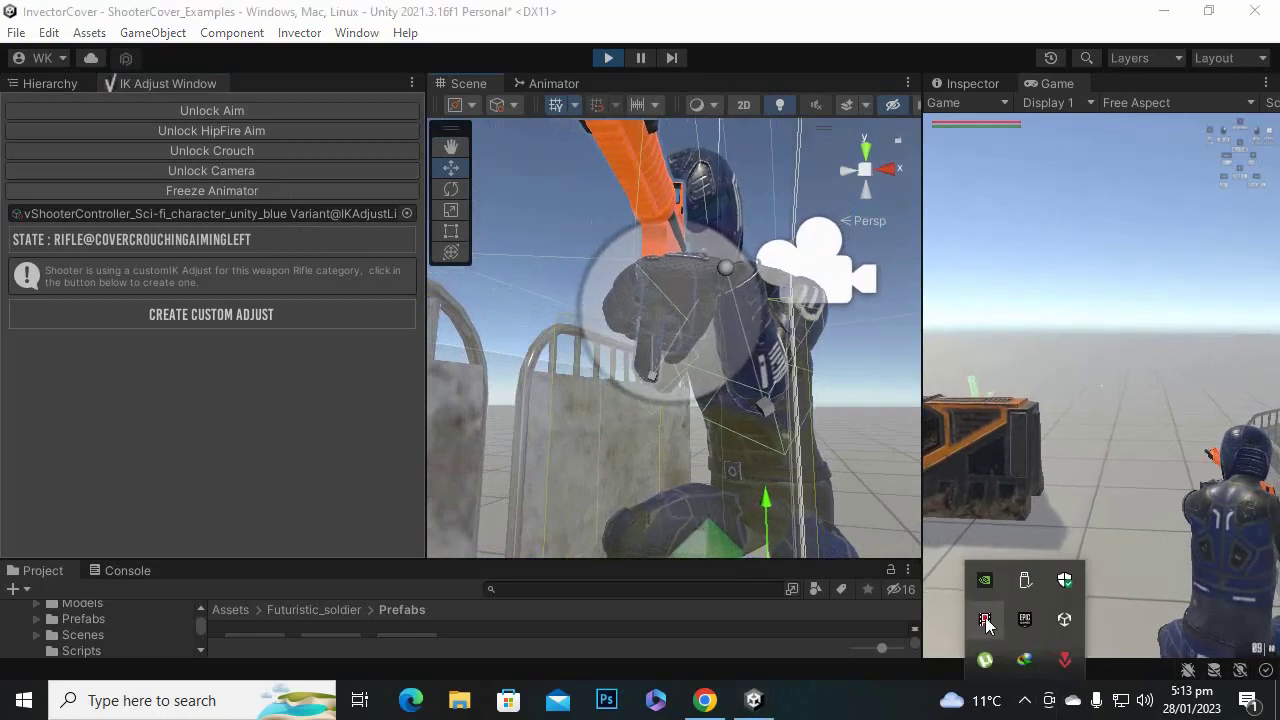
{"action": "left_click_drag", "start_coordinate": [541, 325], "coordinate": [811, 451], "text": "alt"}
{"action": "middle_click_drag", "start_coordinate": [760, 438], "coordinate": [563, 439]}
{"action": "scroll", "coordinate": [563, 439], "scroll_direction": "up", "scroll_amount": 3}
{"action": "left_click_drag", "start_coordinate": [563, 439], "coordinate": [714, 372], "text": "alt"}
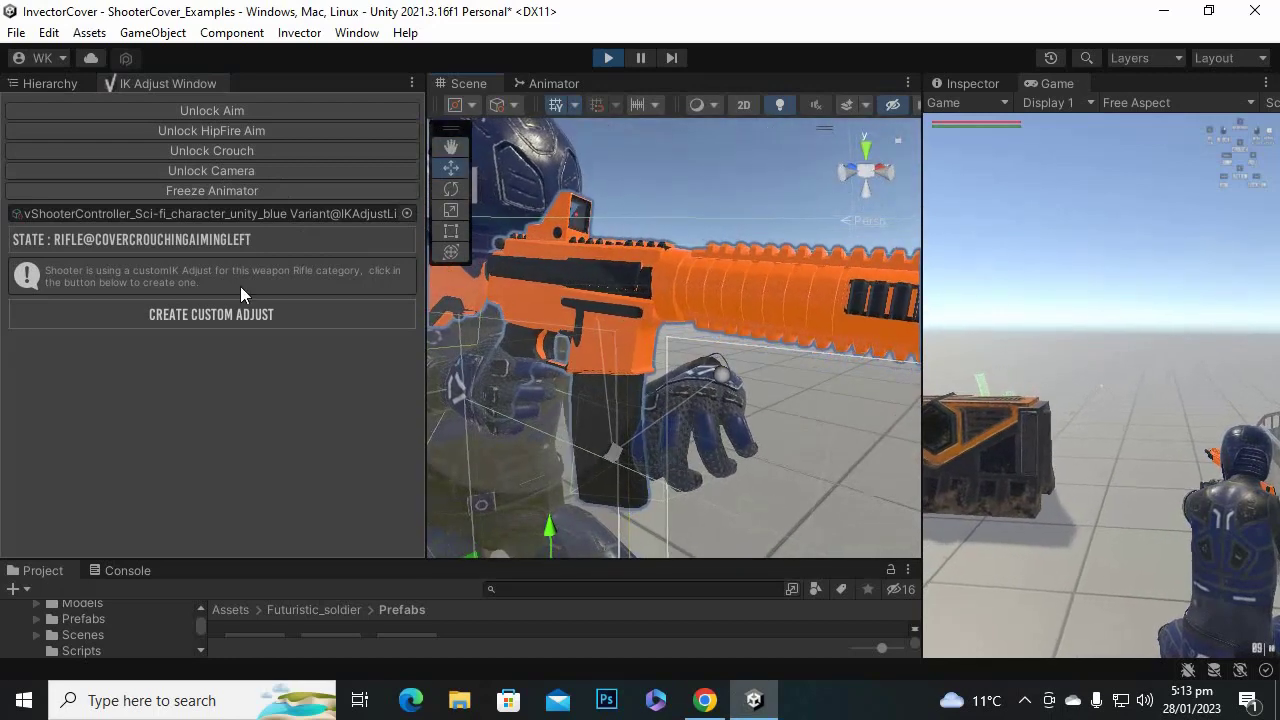
{"action": "left_click", "coordinate": [228, 313]}
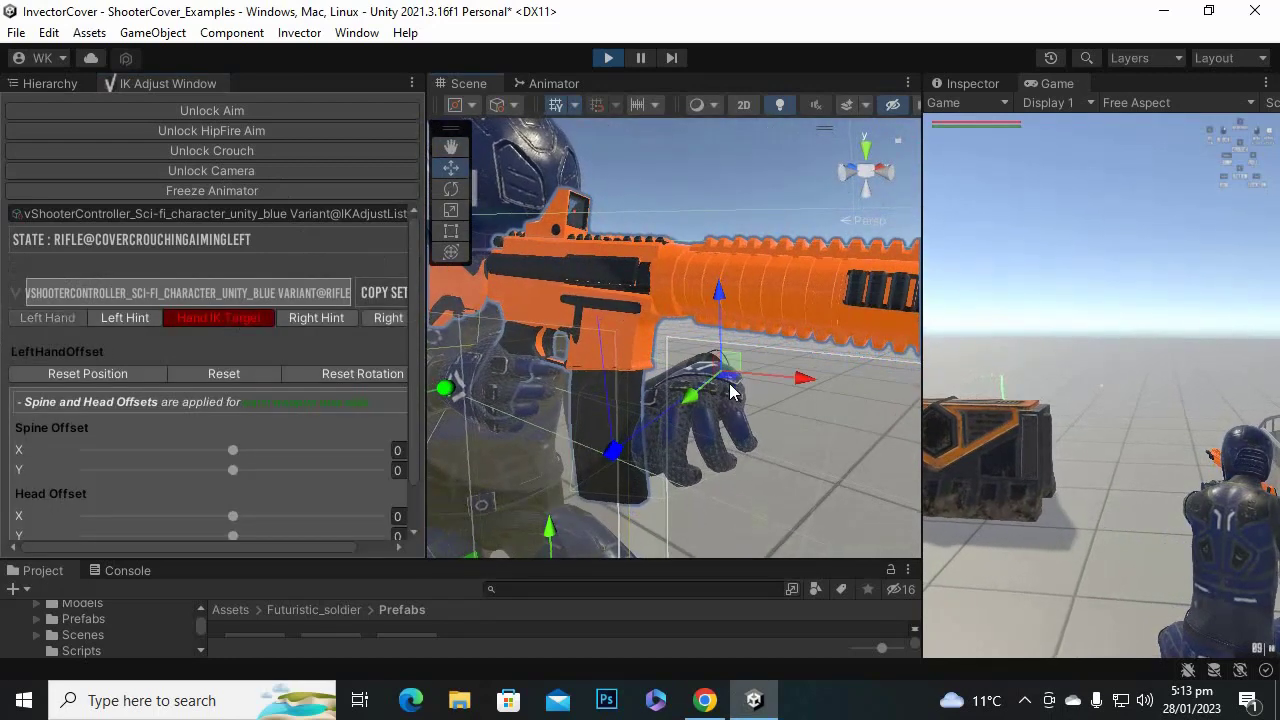
Move the left hand IK target up and forward along the rifle and rotate it to grip the handguard while aiming.
{"action": "left_click_drag", "start_coordinate": [719, 293], "coordinate": [723, 265]}
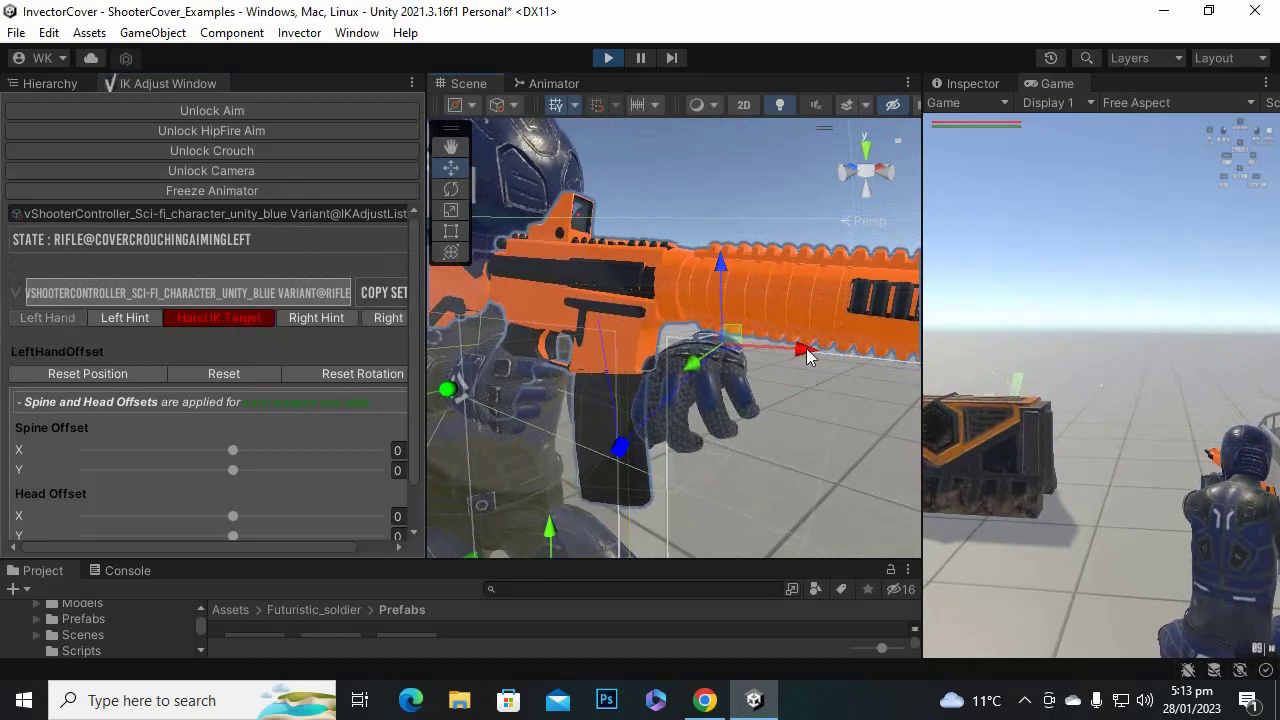
{"action": "left_click_drag", "start_coordinate": [808, 357], "coordinate": [989, 111]}
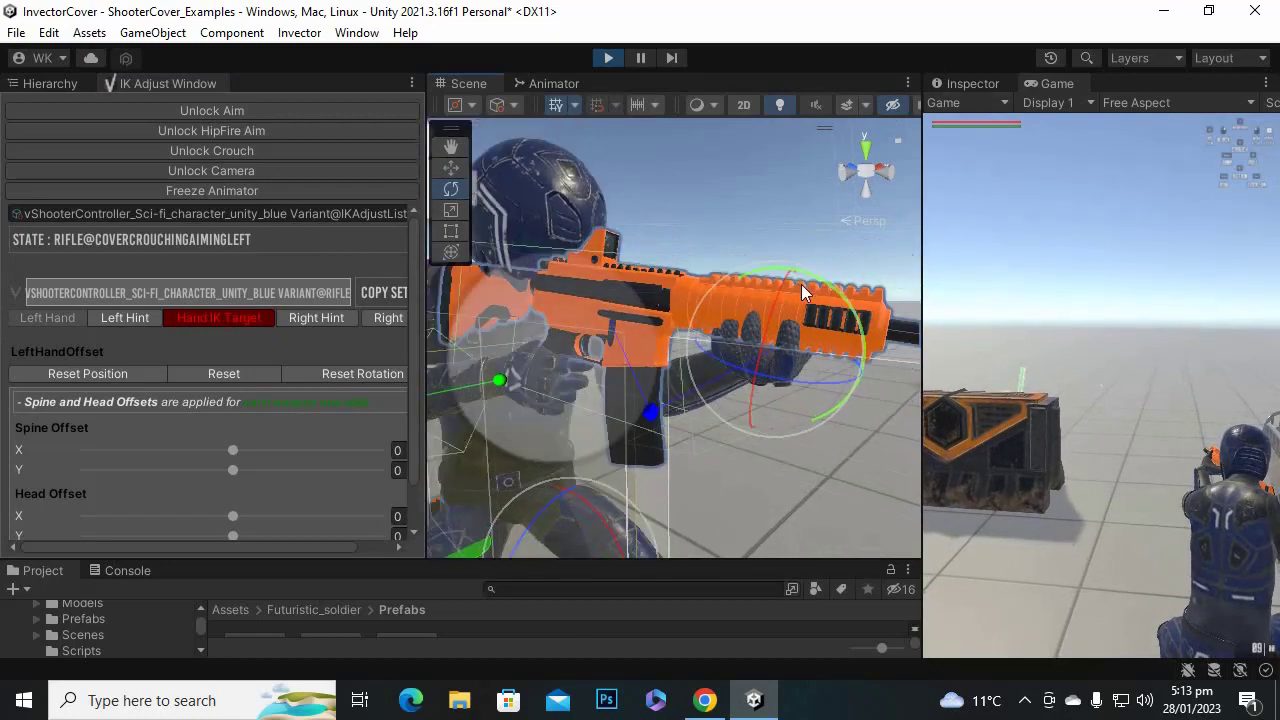
{"action": "left_click_drag", "start_coordinate": [810, 446], "coordinate": [590, 425], "text": "alt"}
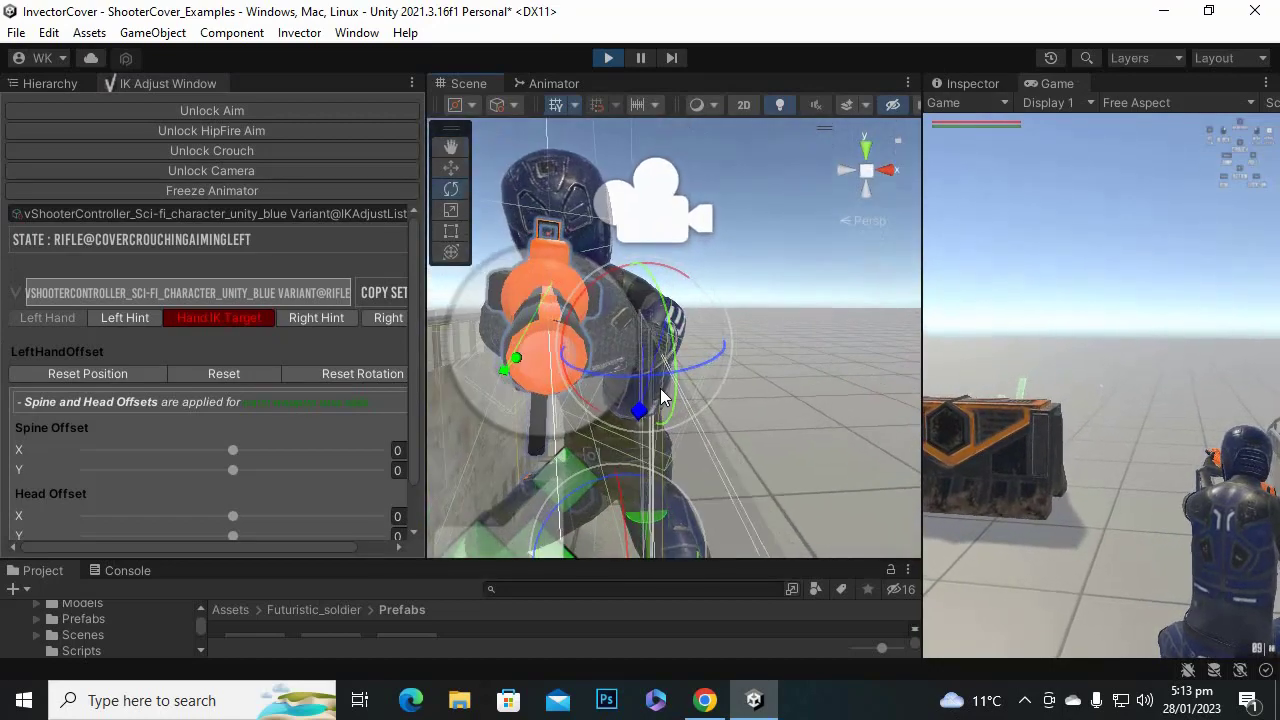
{"action": "left_click_drag", "start_coordinate": [666, 374], "coordinate": [711, 392]}
{"action": "left_click_drag", "start_coordinate": [845, 300], "coordinate": [760, 333]}
{"action": "key", "text": "w"}
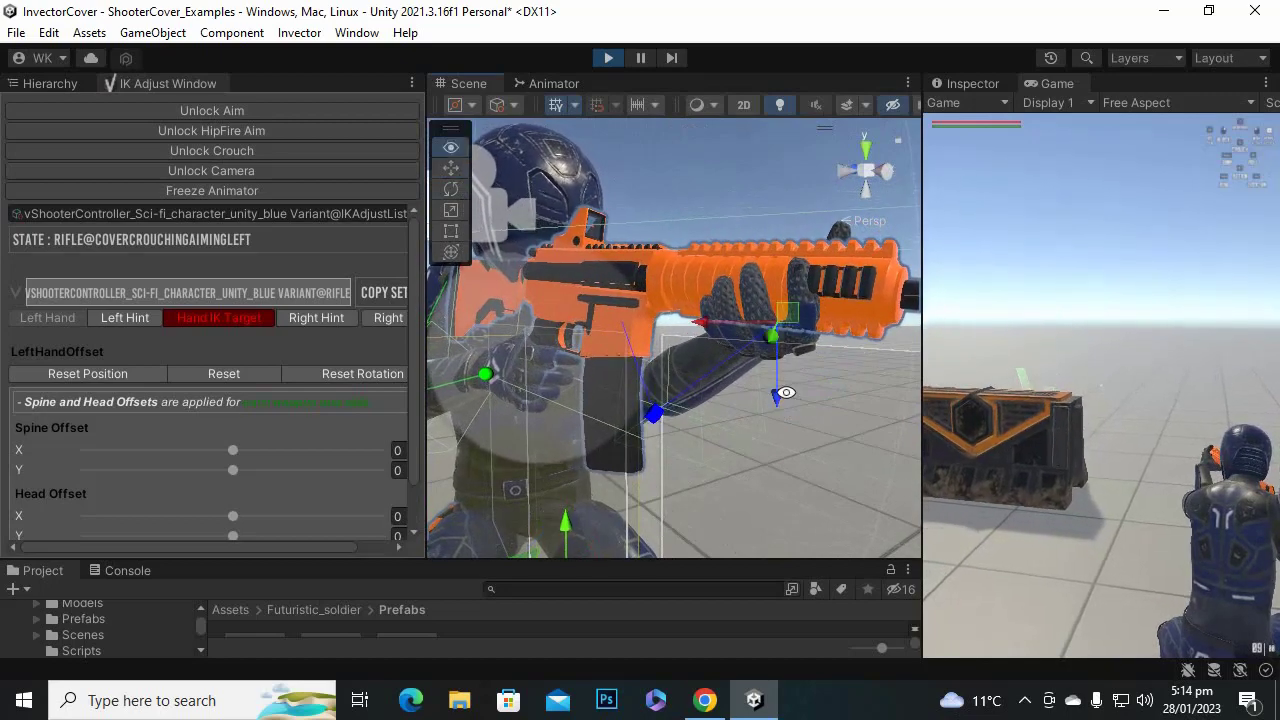
{"action": "left_click_drag", "start_coordinate": [797, 345], "coordinate": [845, 427], "text": "alt"}
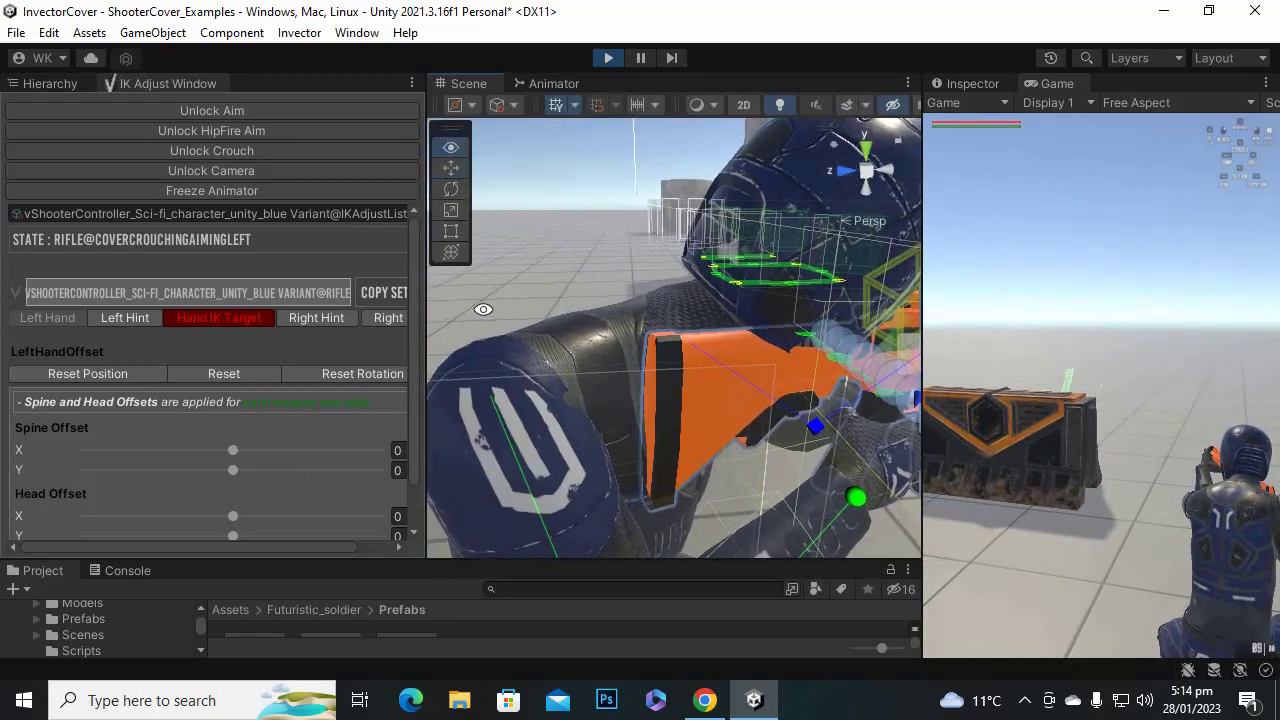
{"action": "left_click_drag", "start_coordinate": [483, 309], "coordinate": [604, 311], "text": "alt"}
Select defaultHandler under the right hand's RightHandlers and check the rifle's fit in the hand from several sides.
{"action": "left_click", "coordinate": [95, 319]}
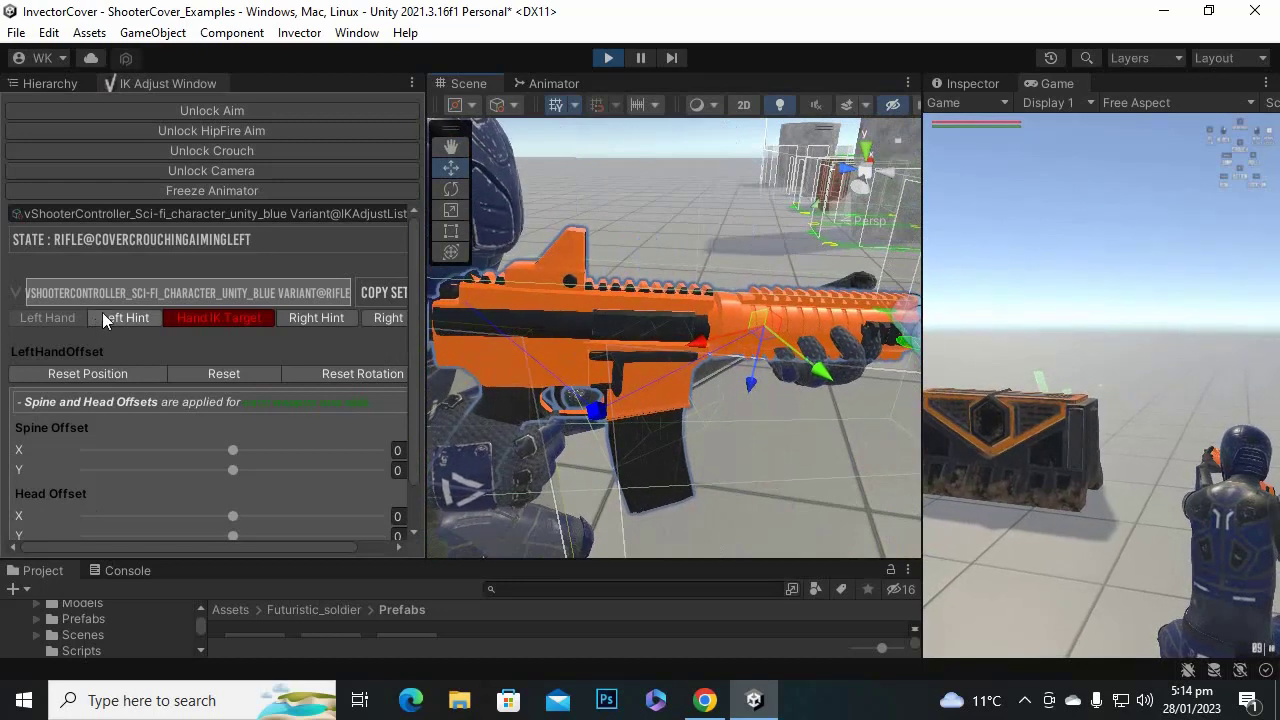
{"action": "left_click", "coordinate": [50, 83]}
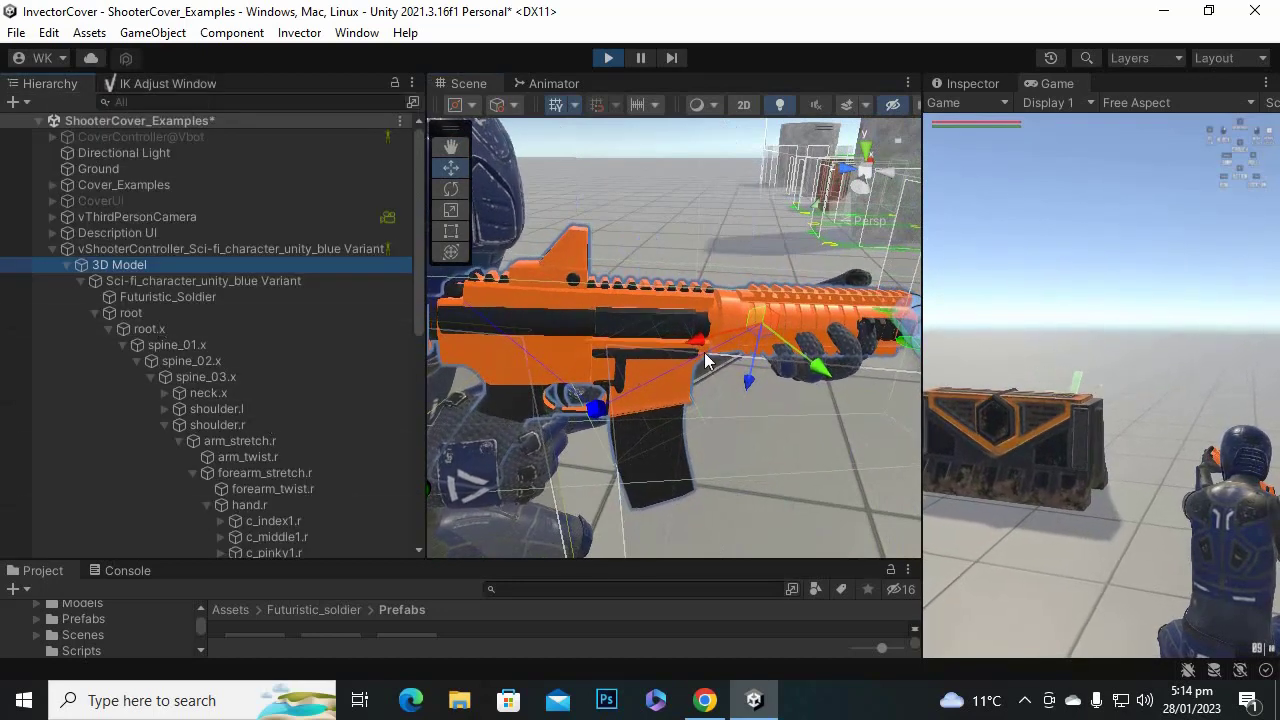
{"action": "left_click", "coordinate": [665, 330]}
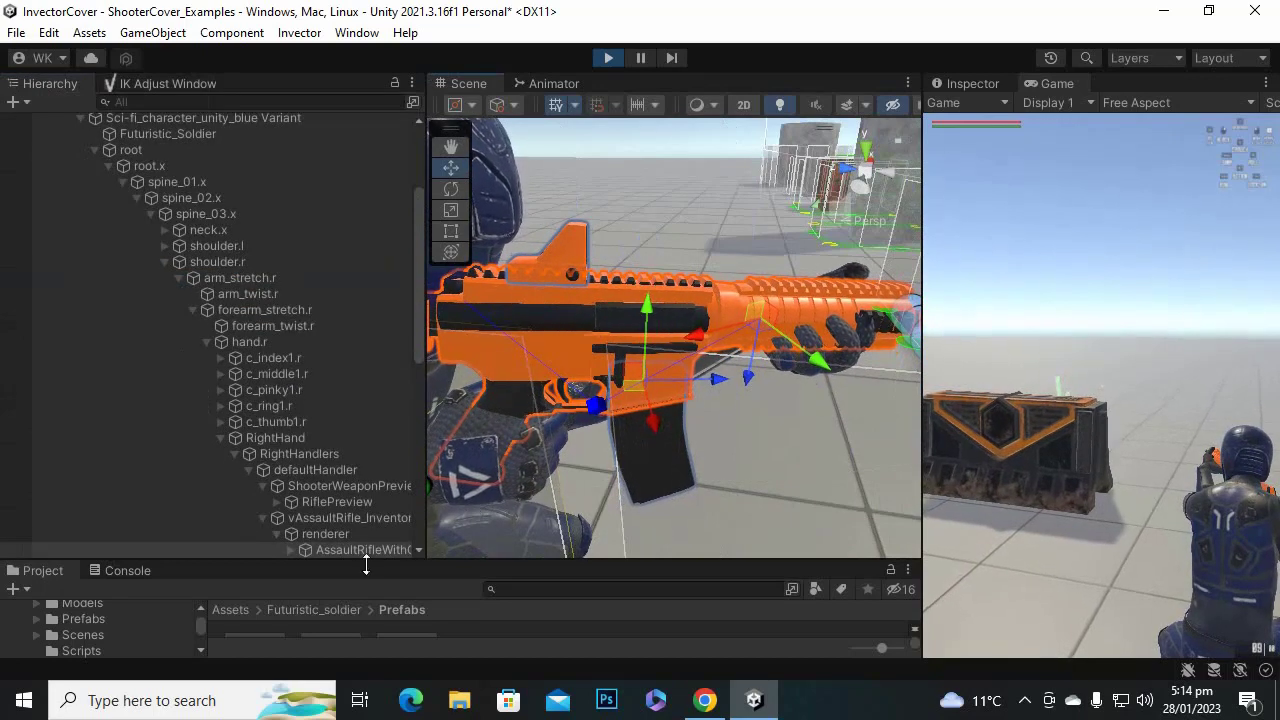
{"action": "left_click", "coordinate": [327, 472]}
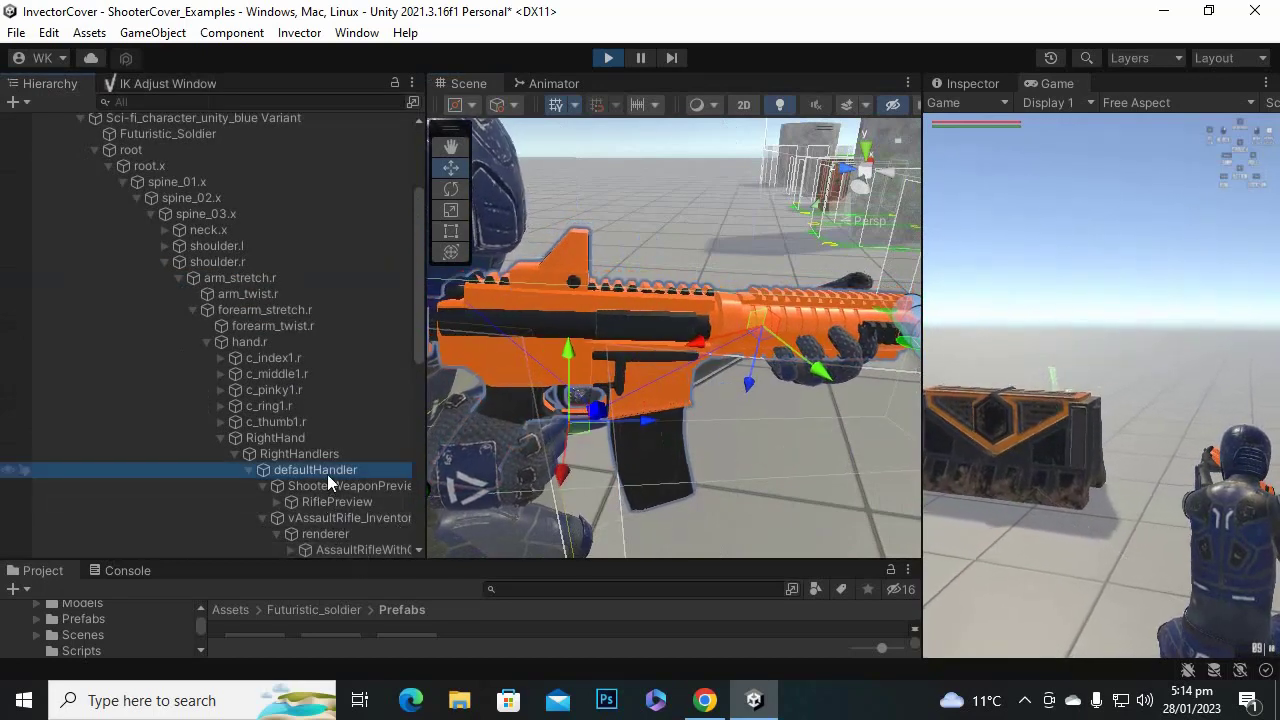
{"action": "left_click", "coordinate": [573, 348]}
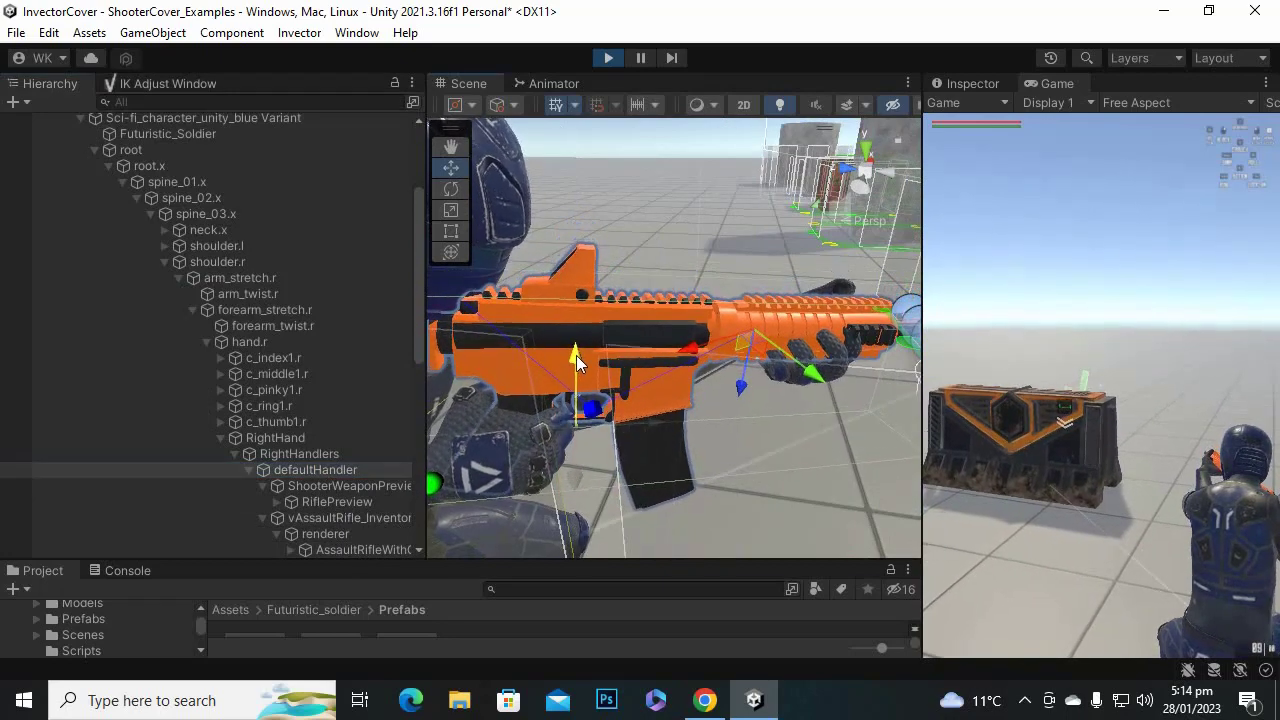
{"action": "left_click_drag", "start_coordinate": [577, 356], "coordinate": [880, 491], "text": "alt"}
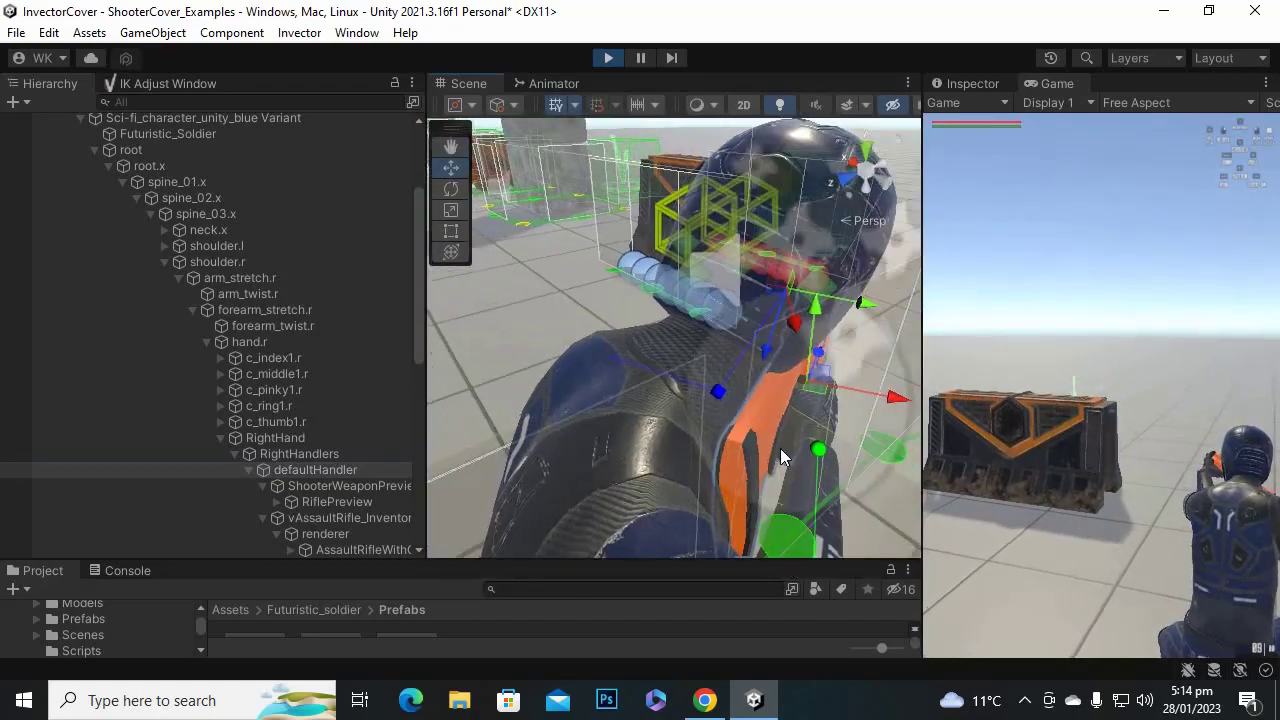
{"action": "middle_click_drag", "start_coordinate": [795, 426], "coordinate": [658, 450]}
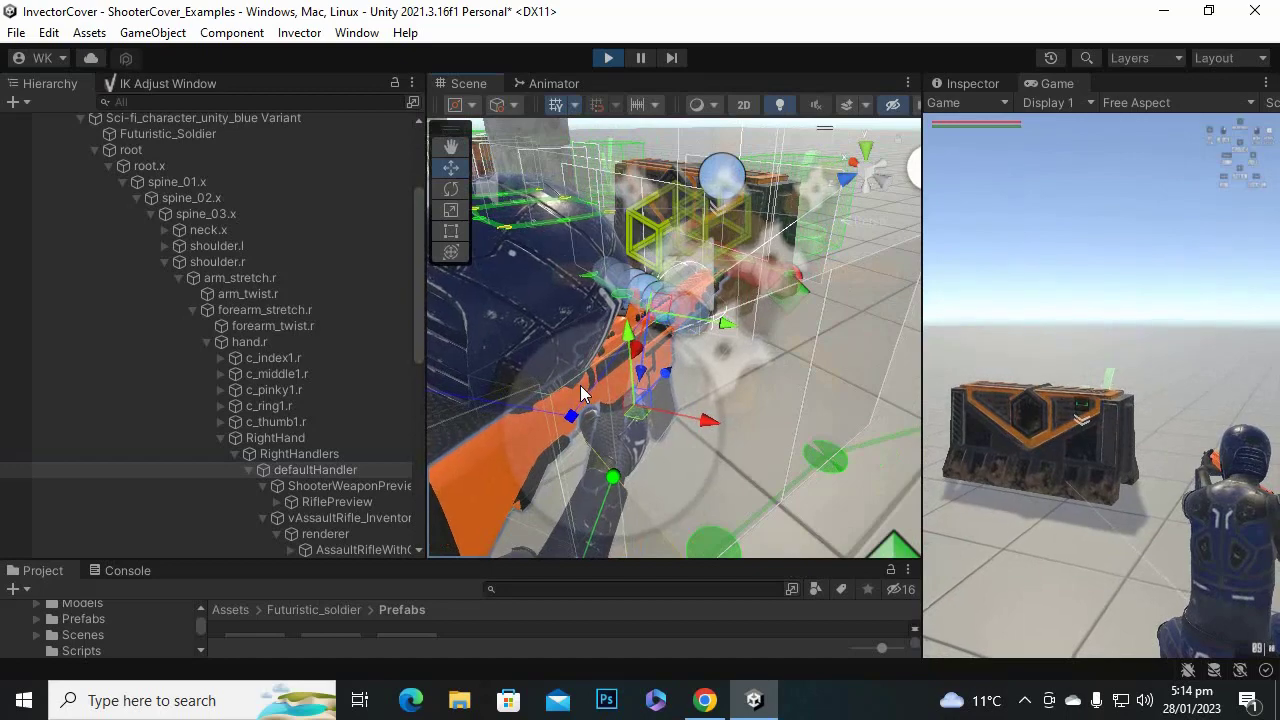
{"action": "left_click_drag", "start_coordinate": [577, 382], "coordinate": [864, 410], "text": "alt"}
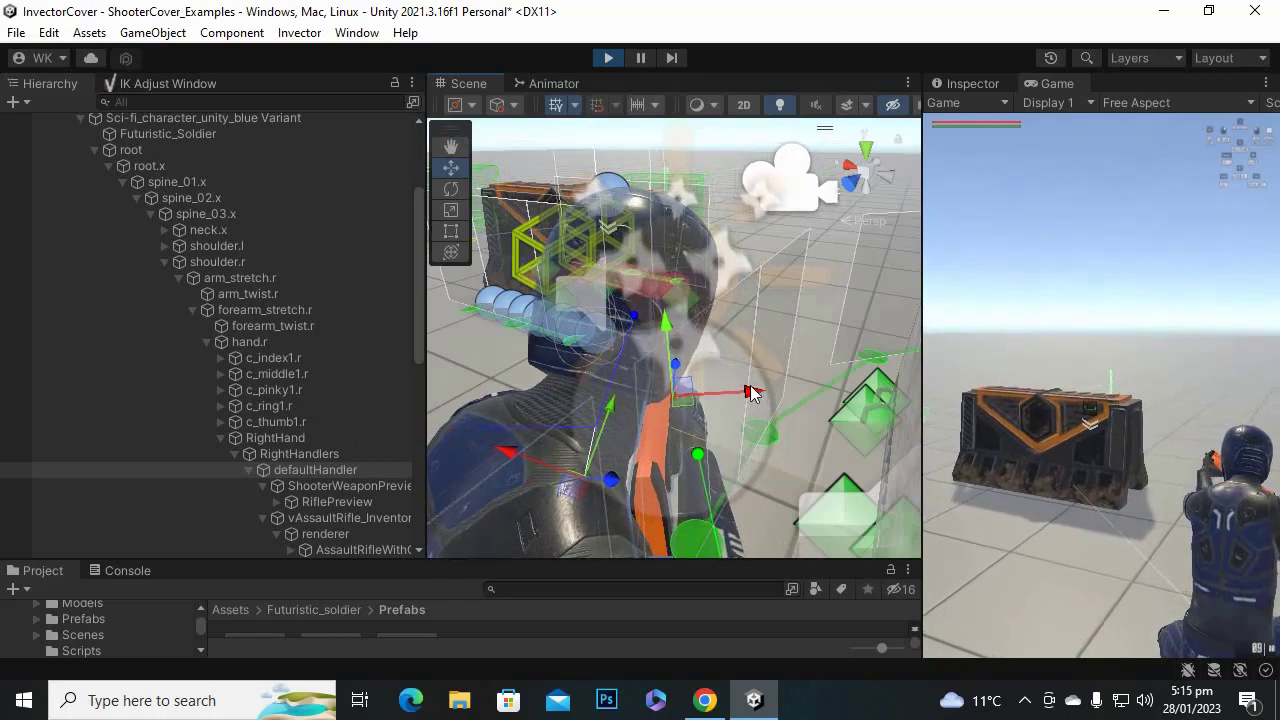
{"action": "left_click_drag", "start_coordinate": [779, 360], "coordinate": [633, 358], "text": "alt"}
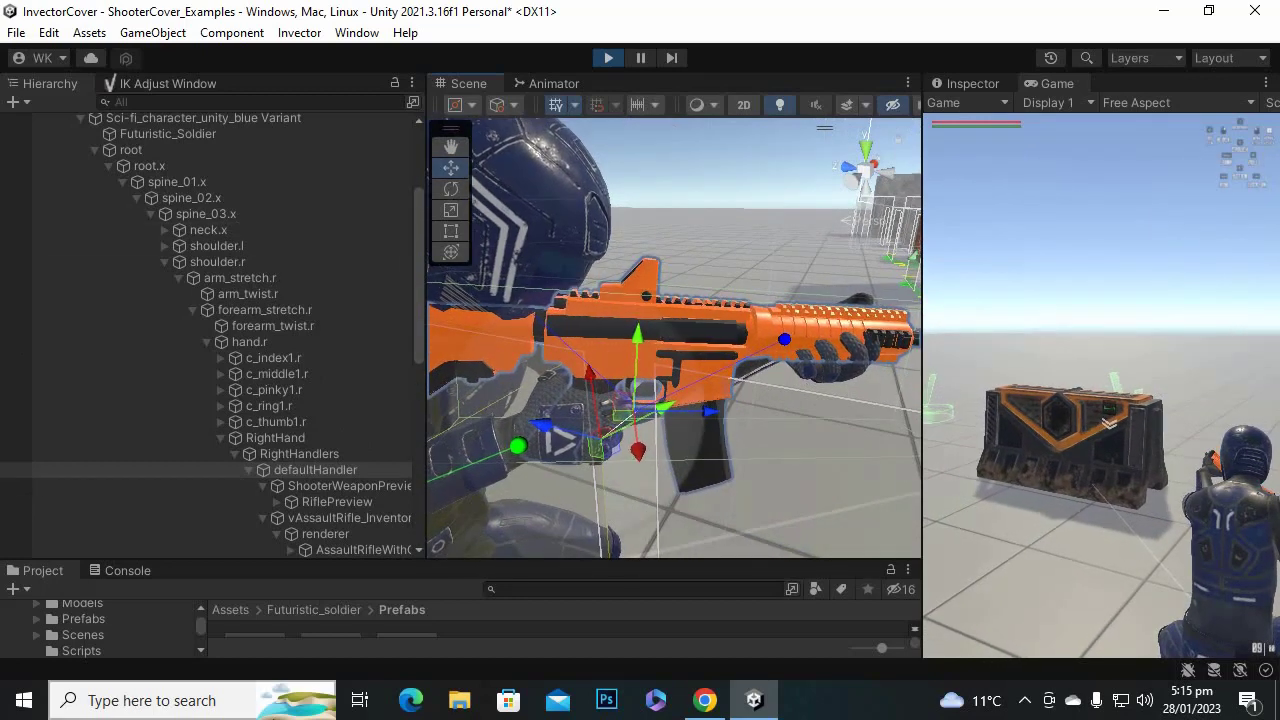
Copy the defaultHandler's Transform component, stop play mode, and paste the copied values onto the same handler.
{"action": "left_click", "coordinate": [988, 83]}
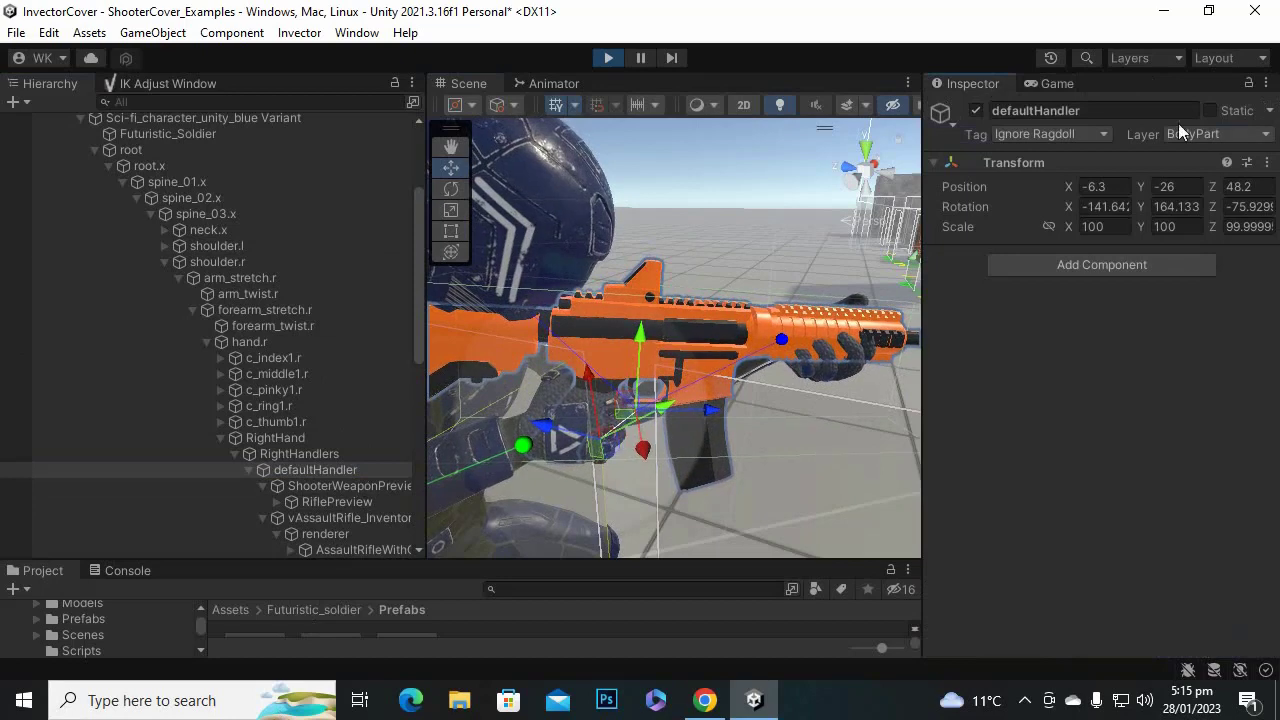
{"action": "left_click", "coordinate": [1266, 163]}
{"action": "mouse_move", "coordinate": [1157, 324]}
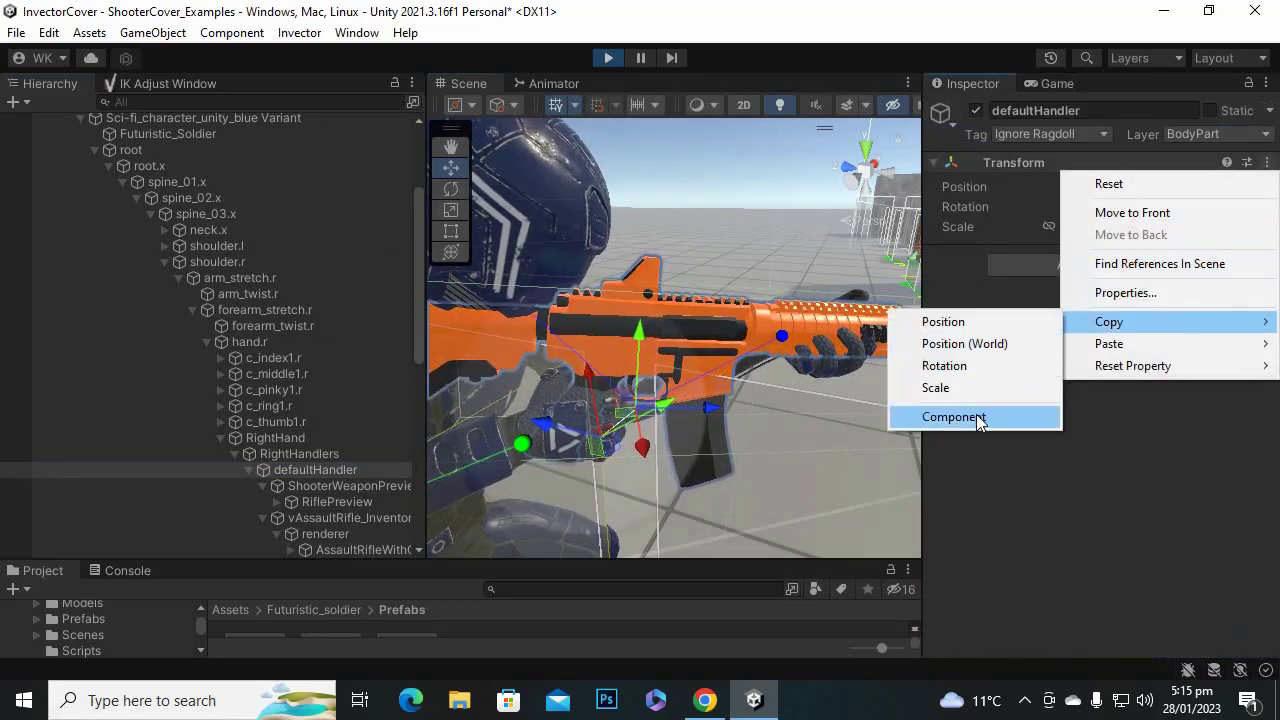
{"action": "left_click", "coordinate": [954, 417]}
{"action": "left_click", "coordinate": [609, 59]}
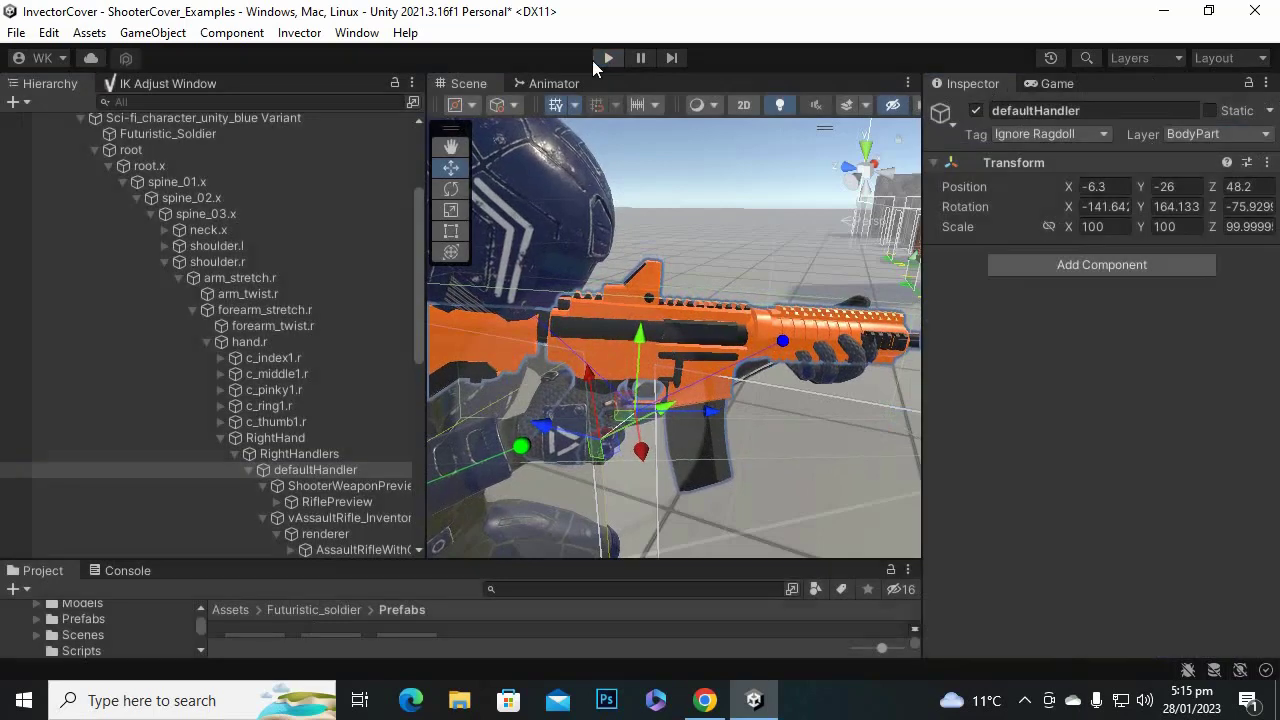
{"action": "left_click", "coordinate": [1266, 163]}
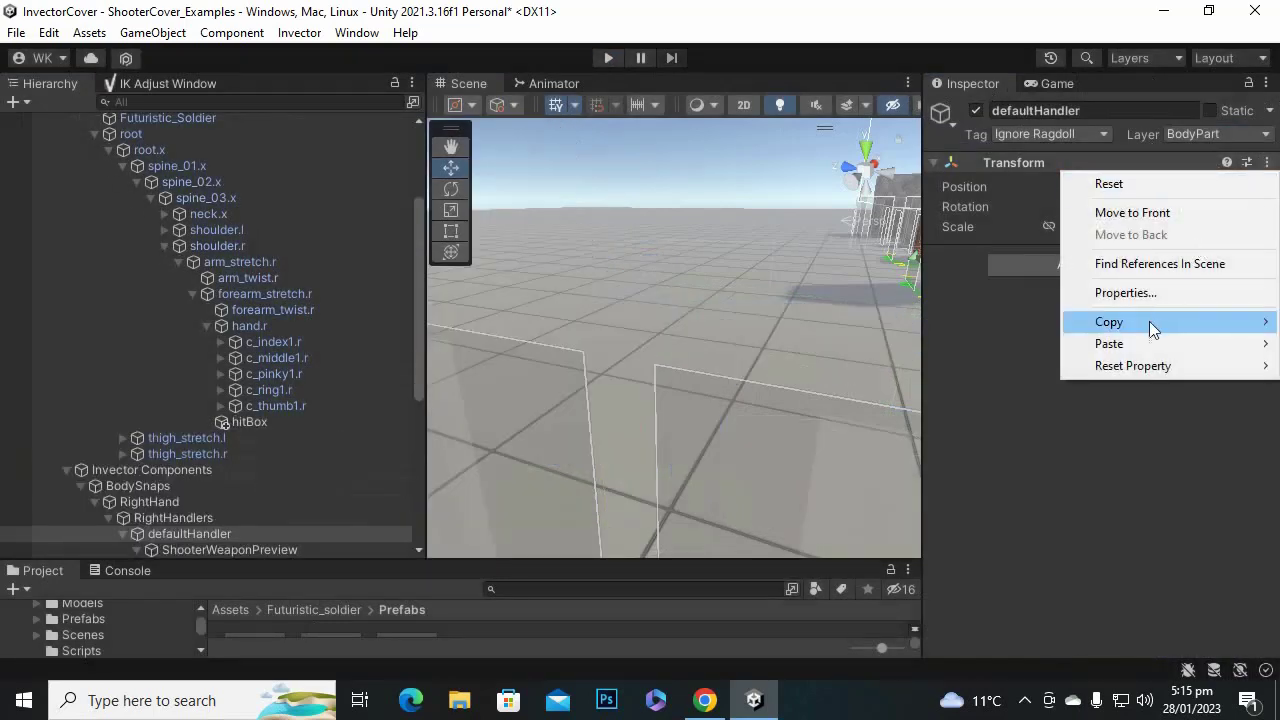
{"action": "mouse_move", "coordinate": [1136, 341]}
{"action": "left_click", "coordinate": [987, 461]}
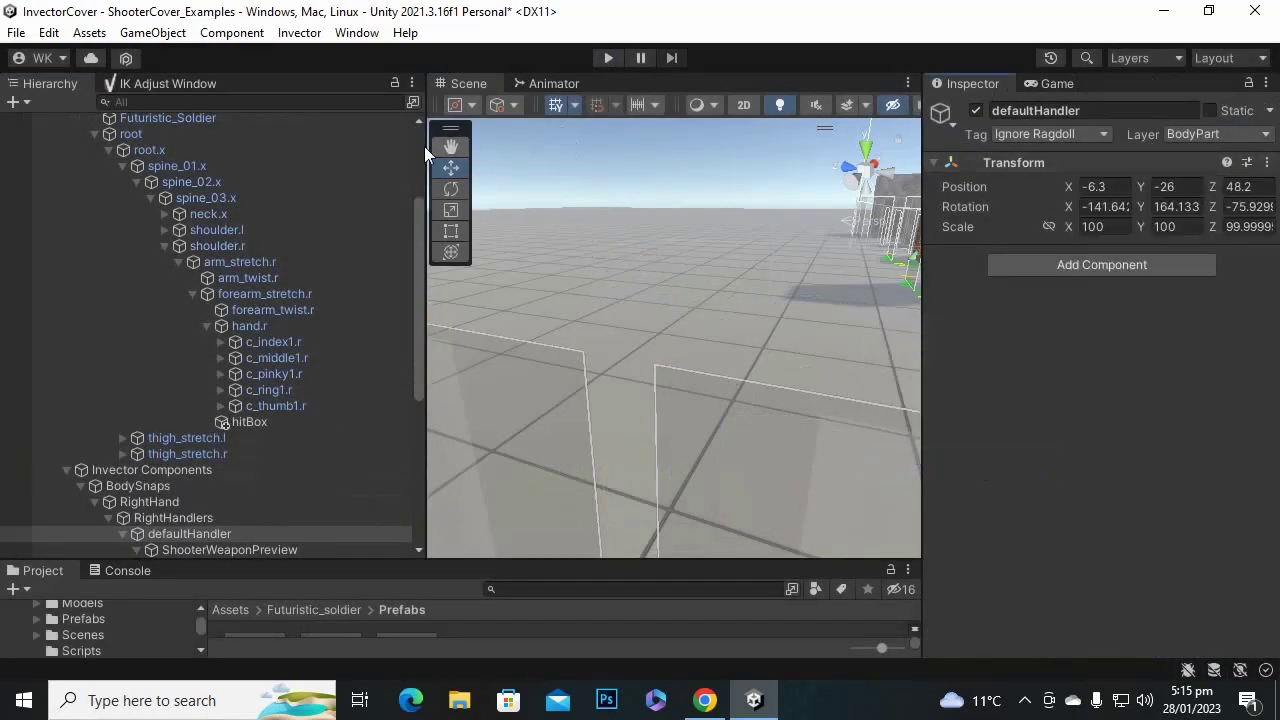
Restart play mode and switch the character's weapon to the rifle.
{"action": "left_click", "coordinate": [608, 58]}
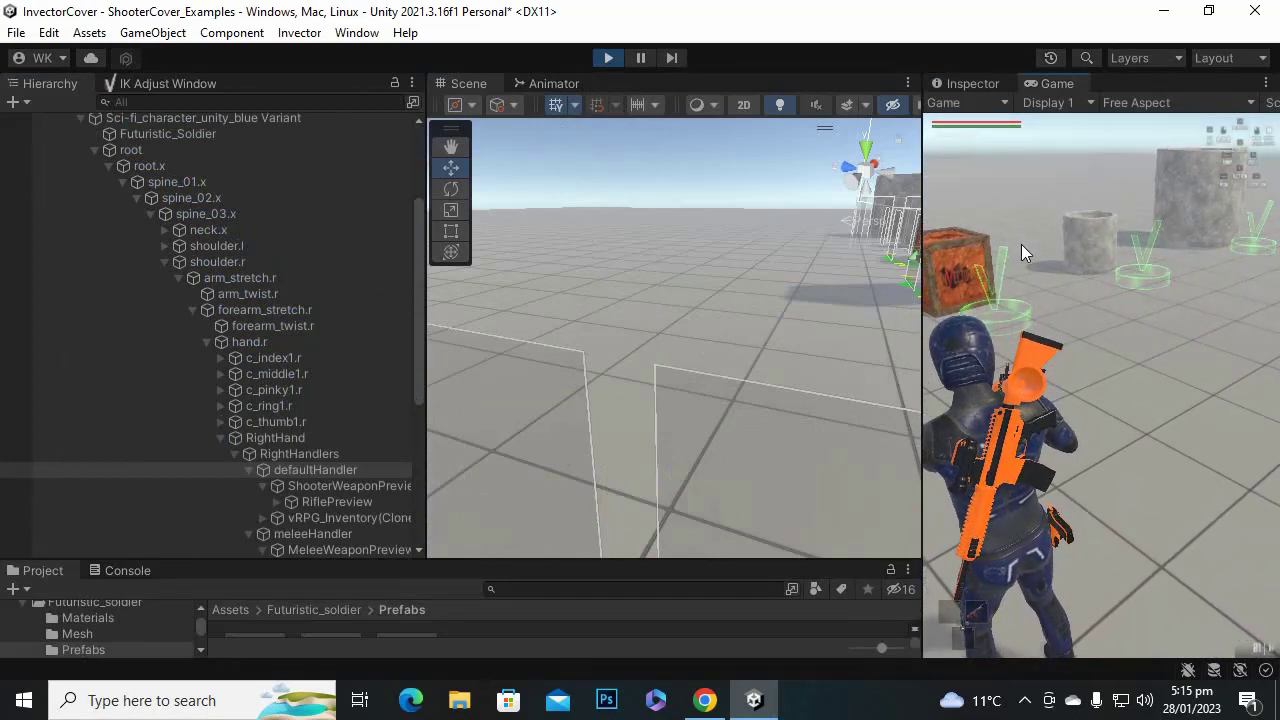
{"action": "key", "text": "Right"}
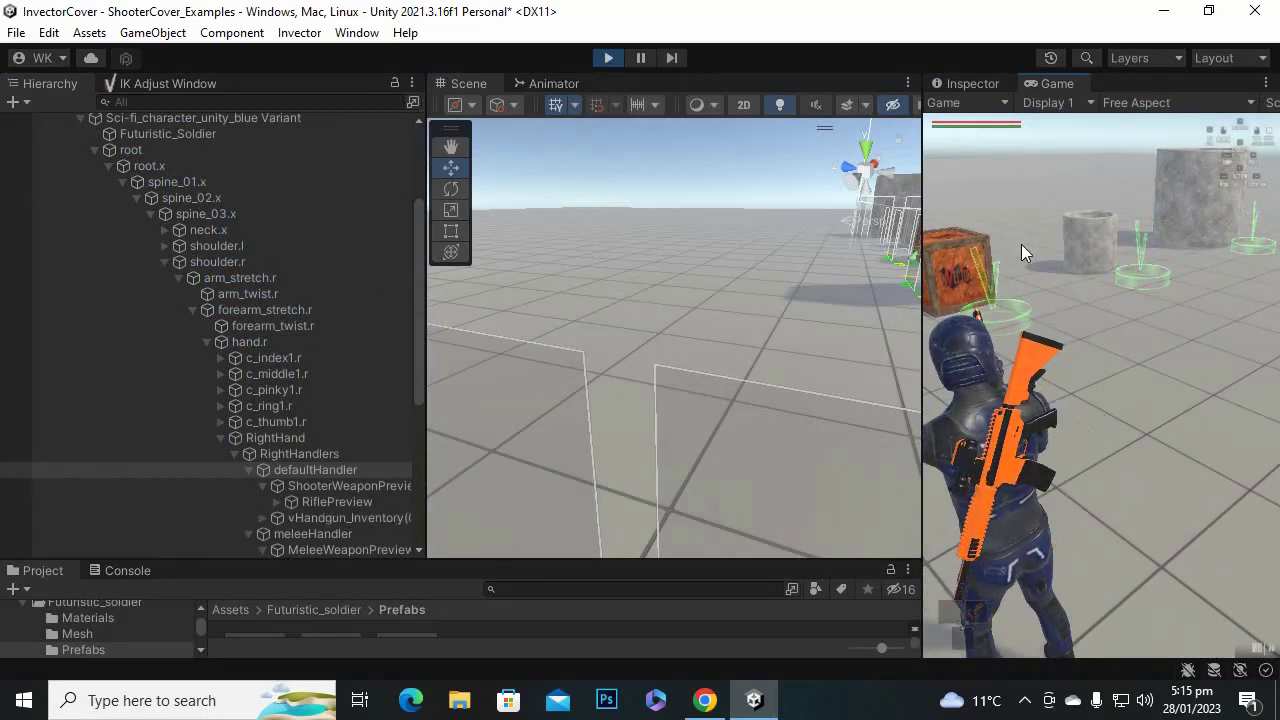
{"action": "key", "text": "Right"}
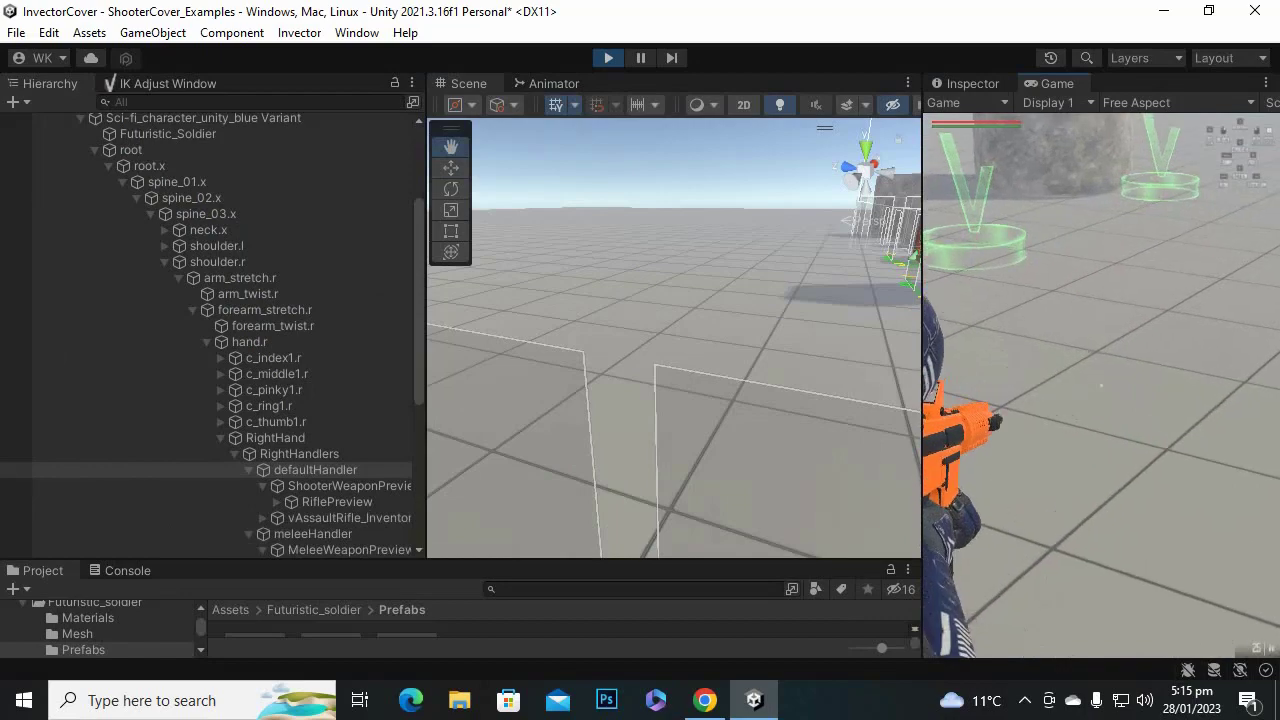
Run to the tall concrete wall and test the rifle in crouching and standing cover and while aiming.
{"action": "key", "text": "w"}
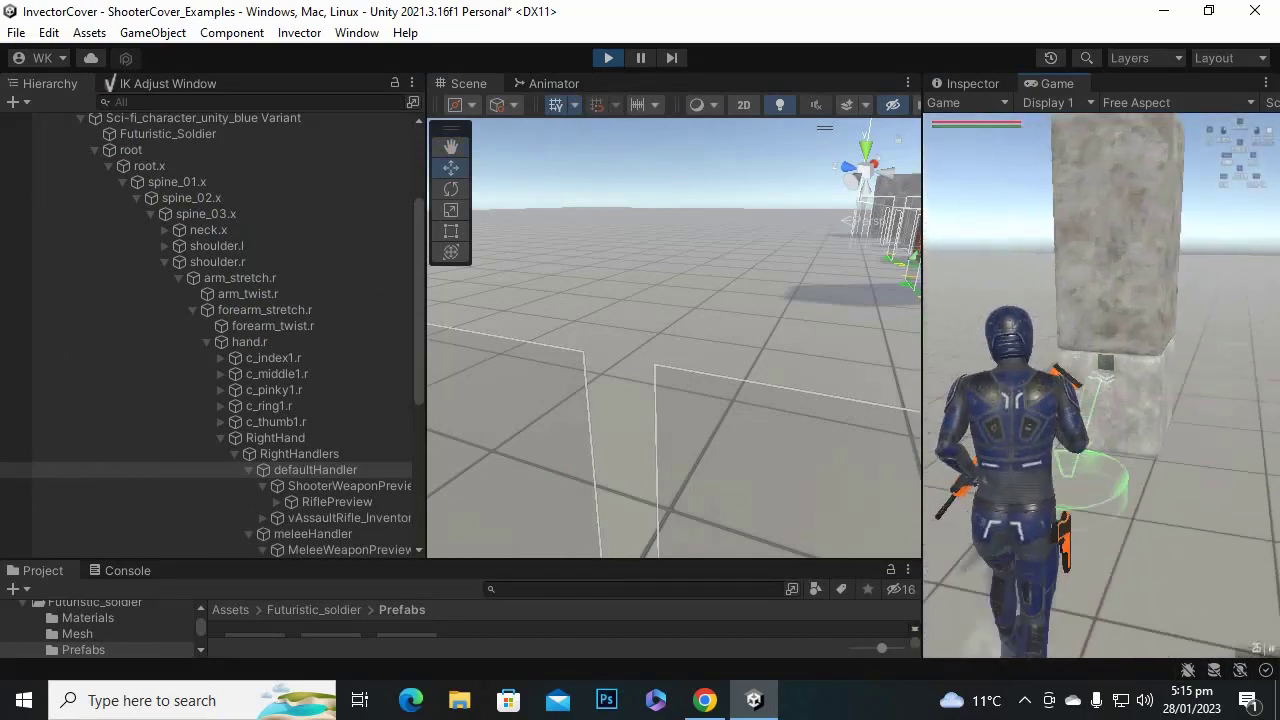
{"action": "key", "text": "w"}
{"action": "key", "text": "c"}
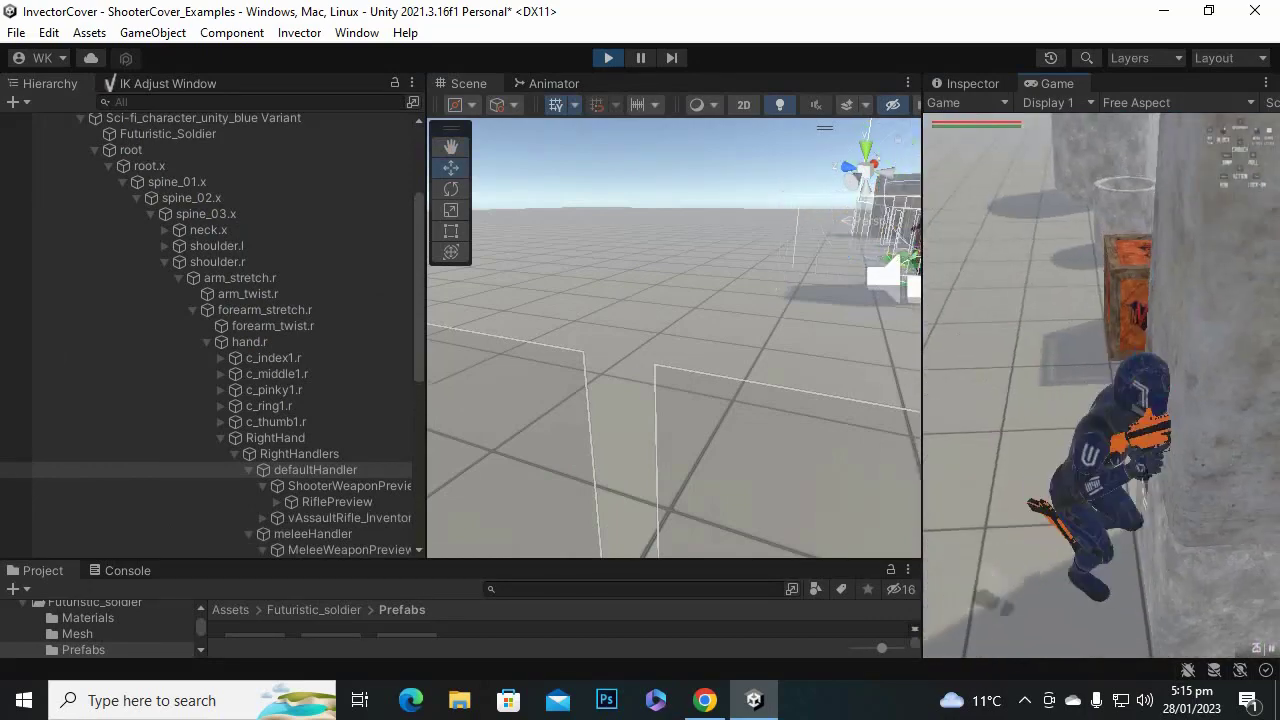
{"action": "key", "text": "c"}
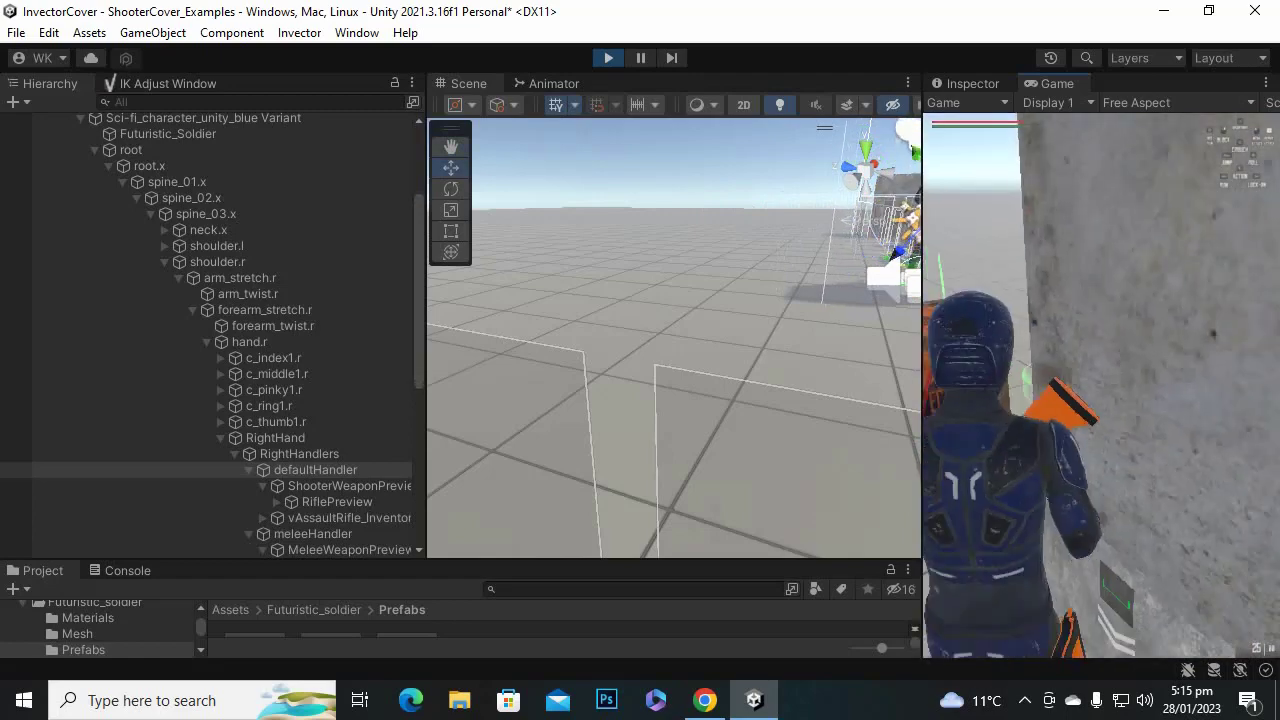
{"action": "key", "text": "w"}
{"action": "right_click", "coordinate": [1101, 385]}
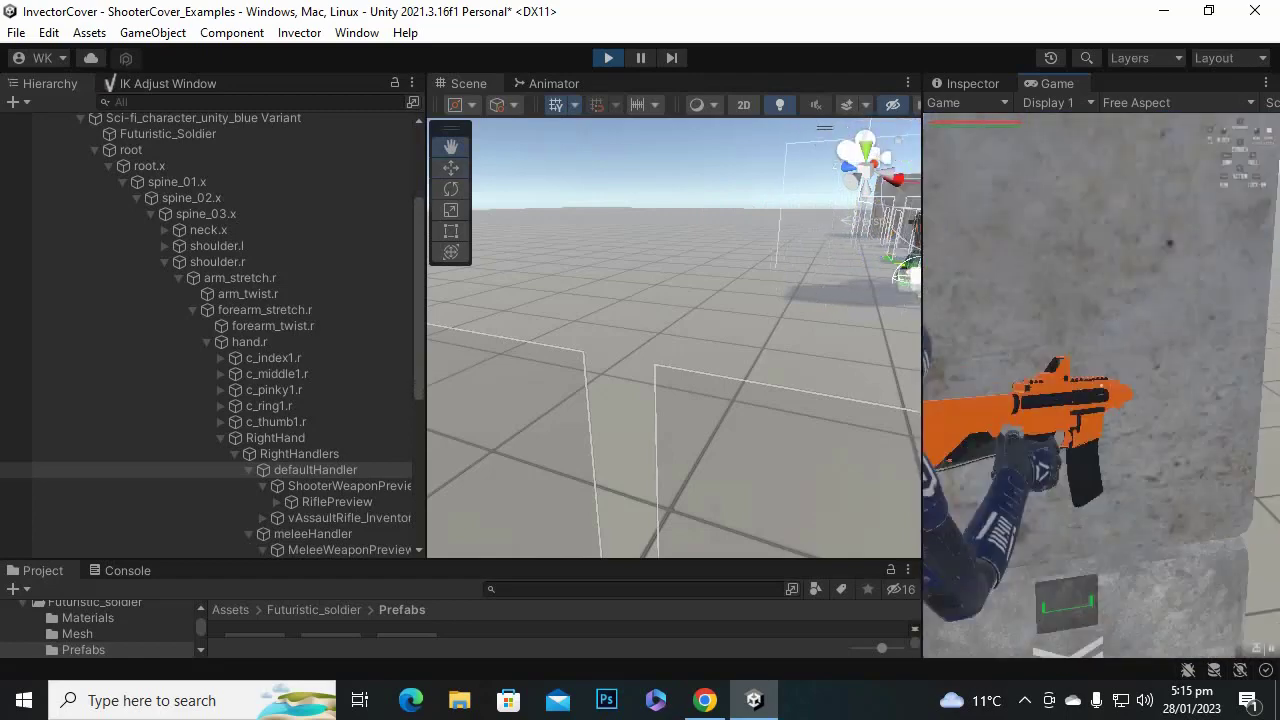
Test rifle aiming around the black and orange sci-fi barrier and vault over it.
{"action": "key", "text": "w"}
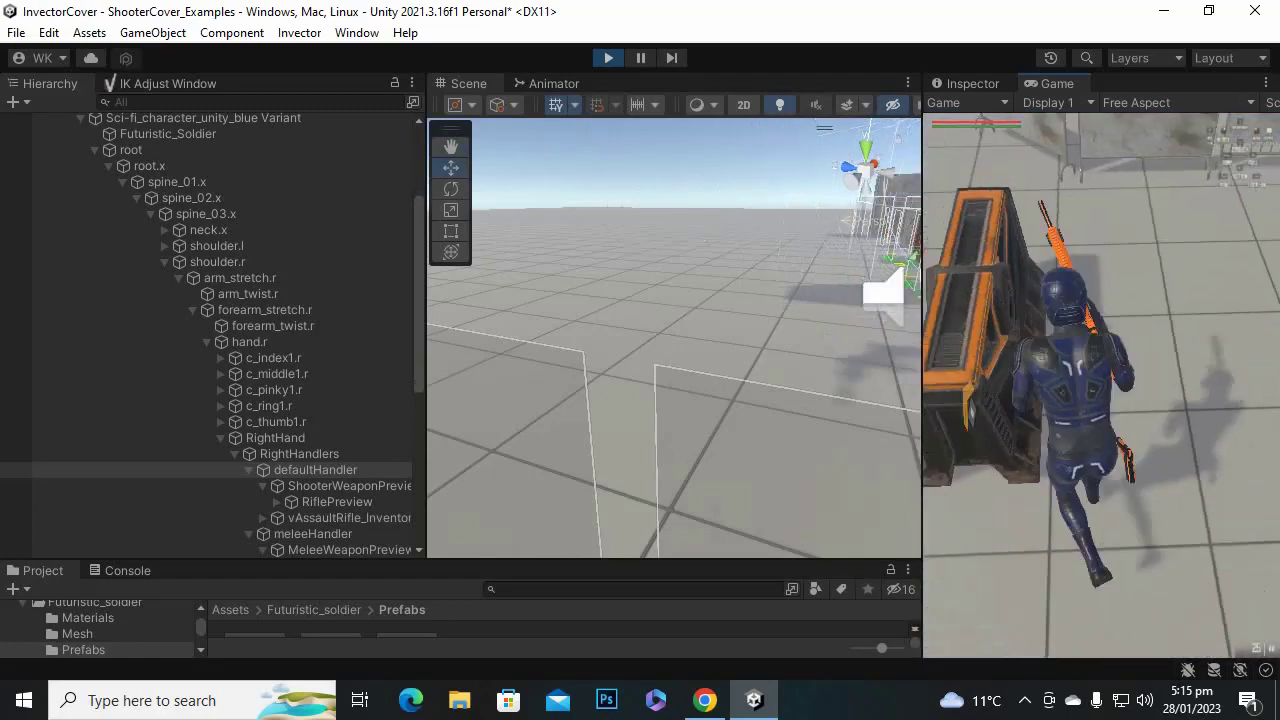
{"action": "right_click", "coordinate": [1101, 385]}
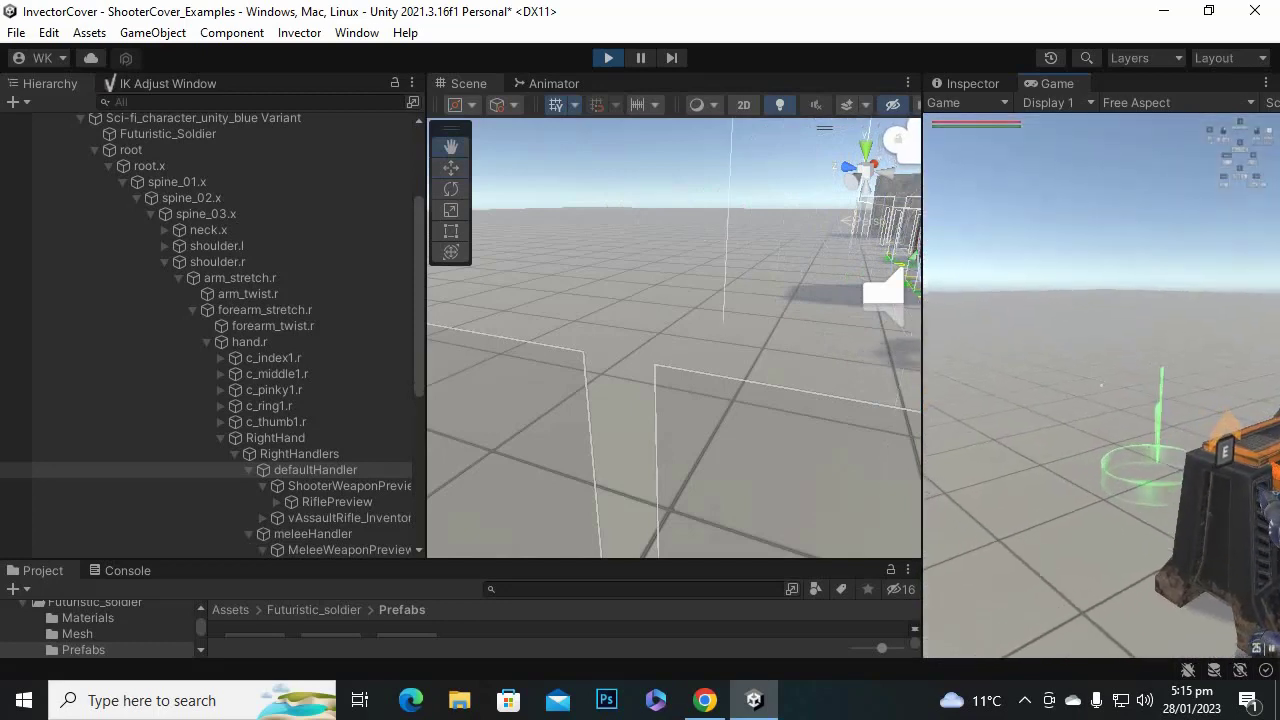
{"action": "right_click", "coordinate": [1101, 385]}
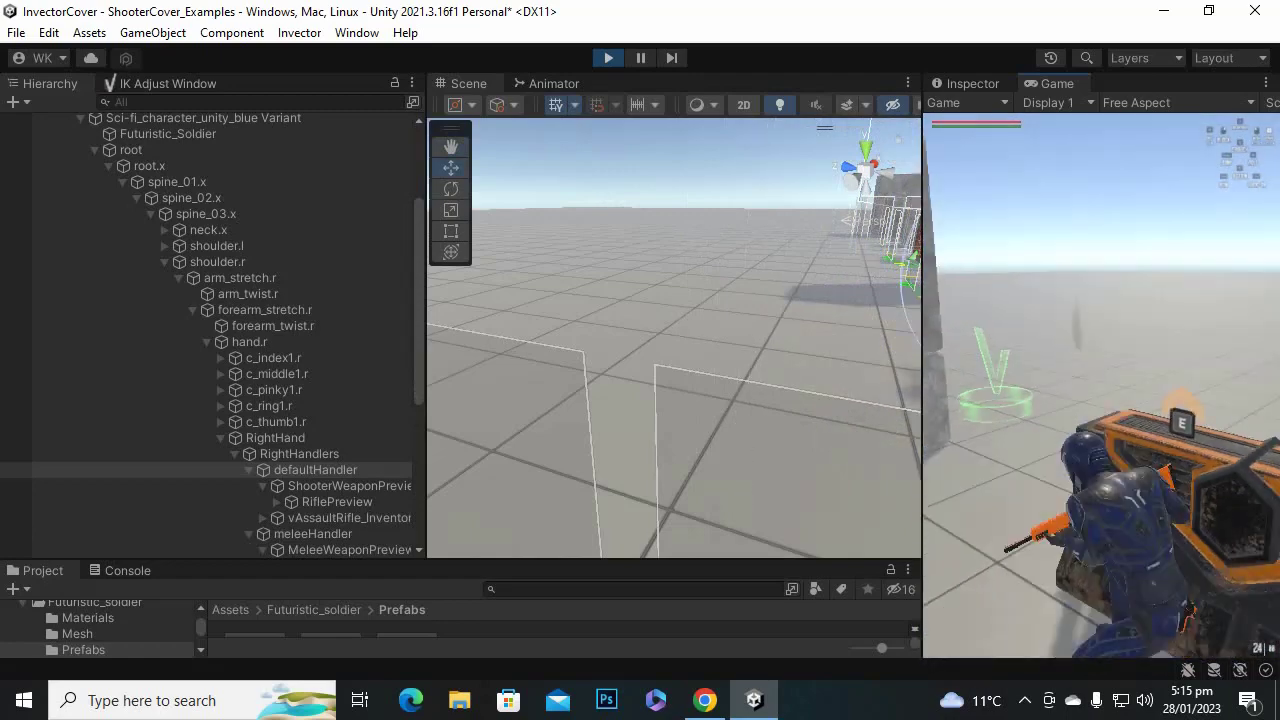
{"action": "right_click", "coordinate": [1101, 385]}
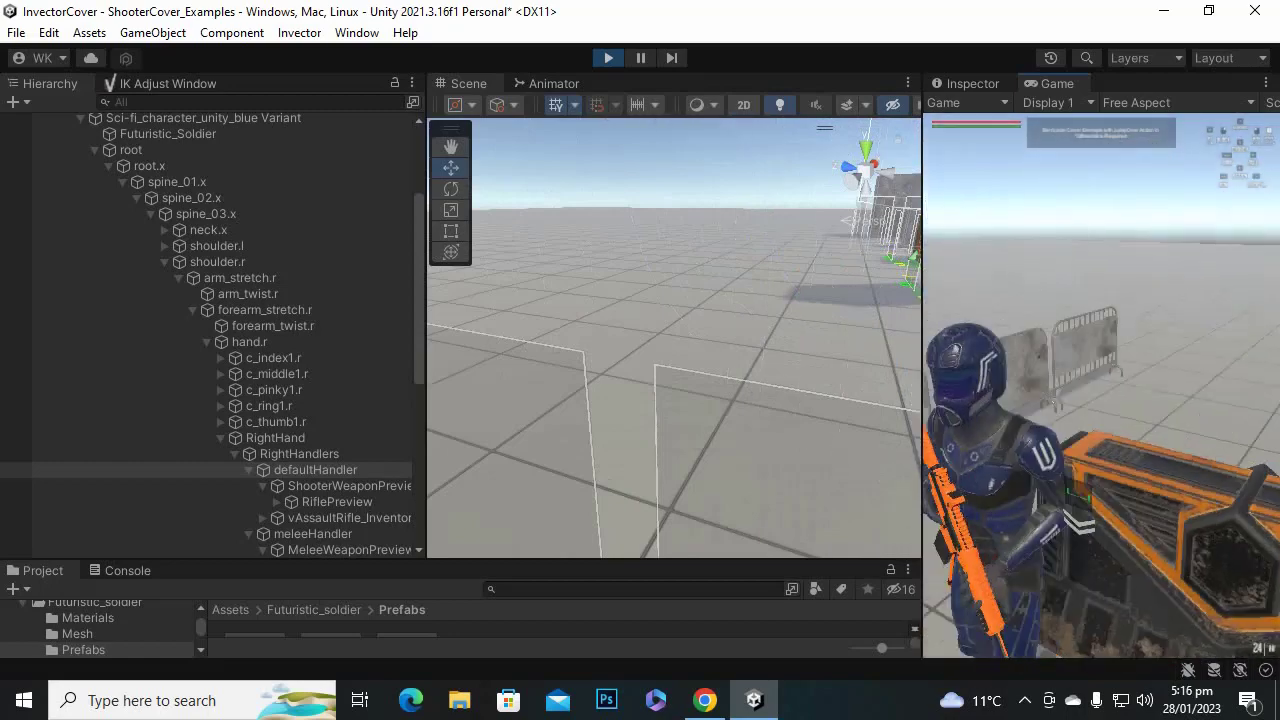
{"action": "key", "text": "e"}
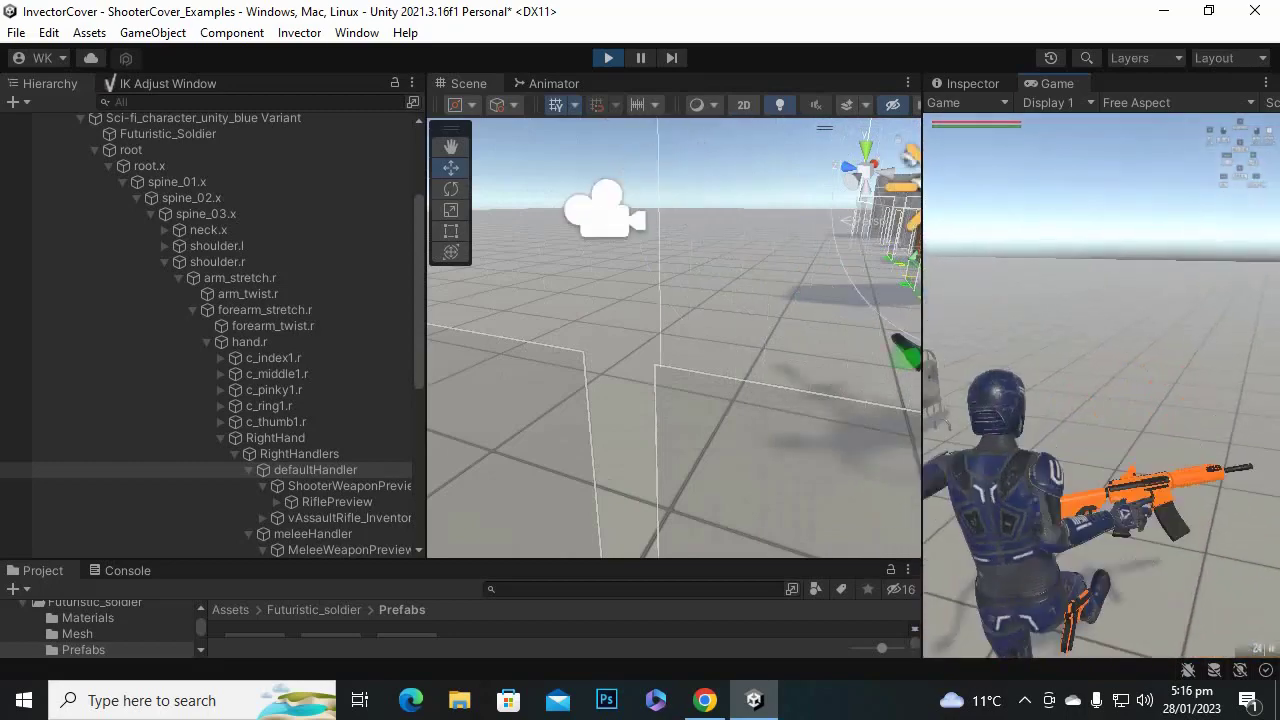
{"action": "key", "text": "e"}
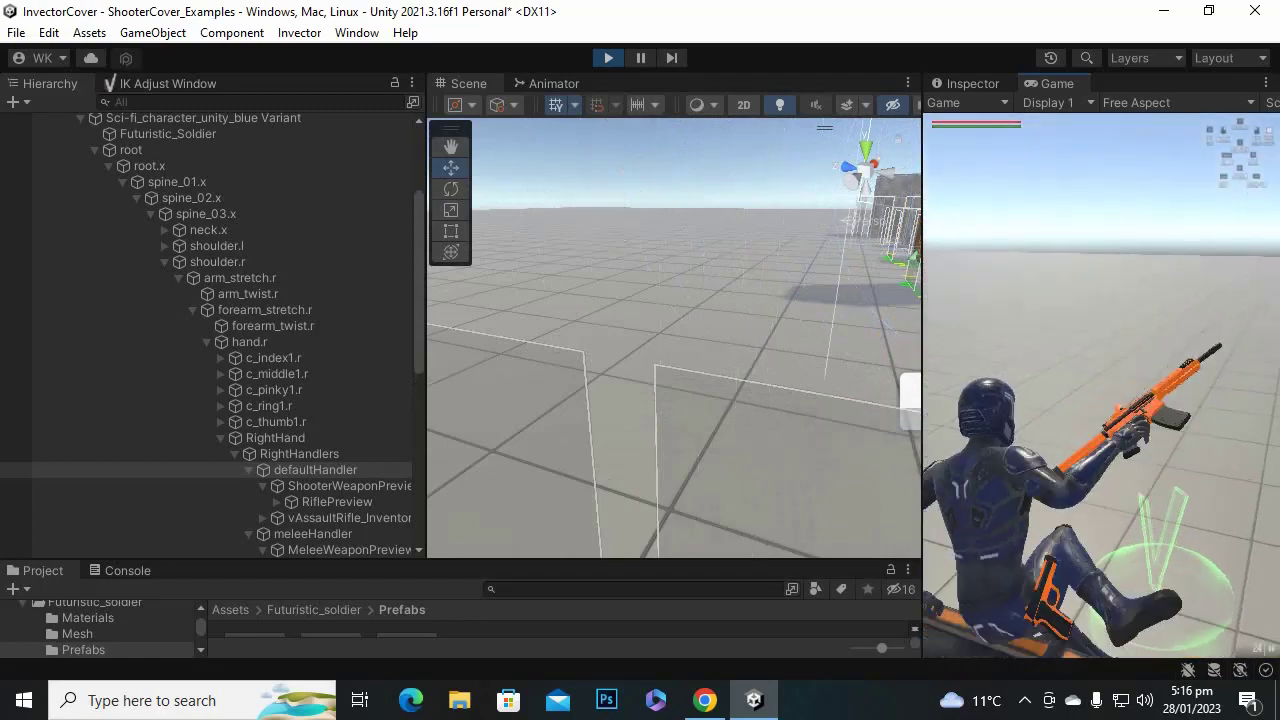
Move the character to the metal barricades and take crouching cover against them with the rifle.
{"action": "key", "text": "w"}
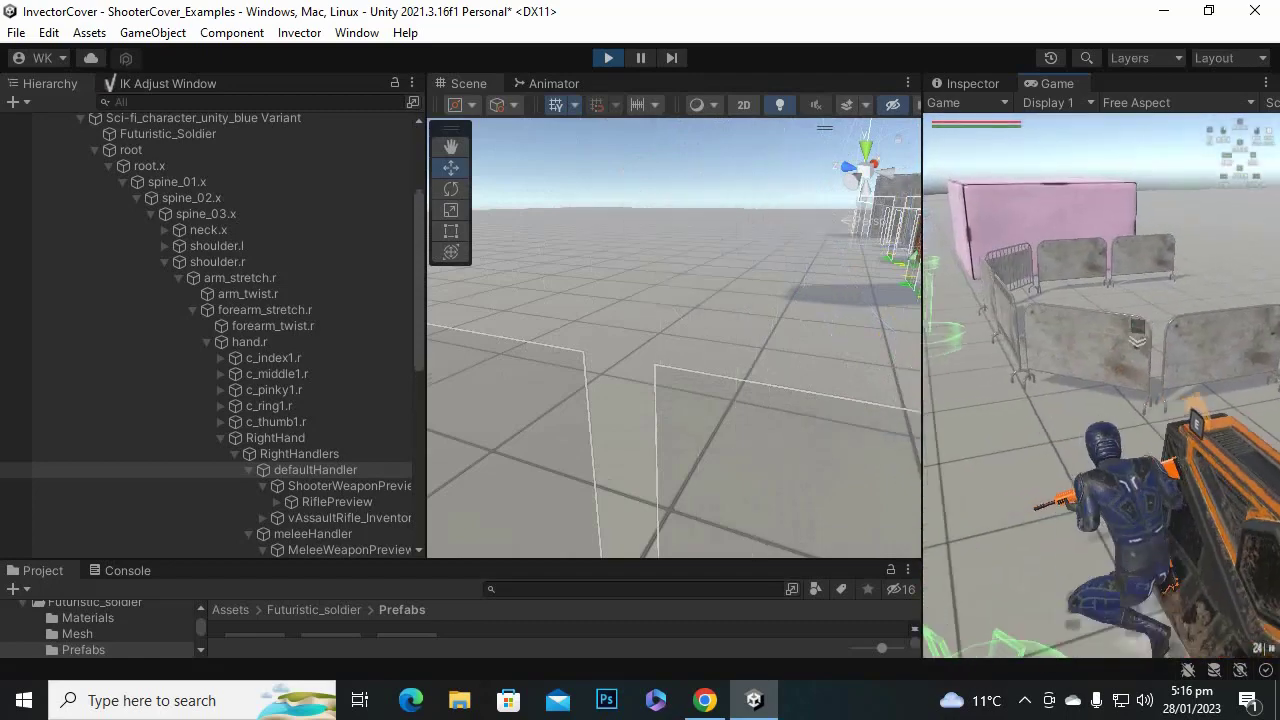
{"action": "key", "text": "w"}
{"action": "key", "text": "e"}
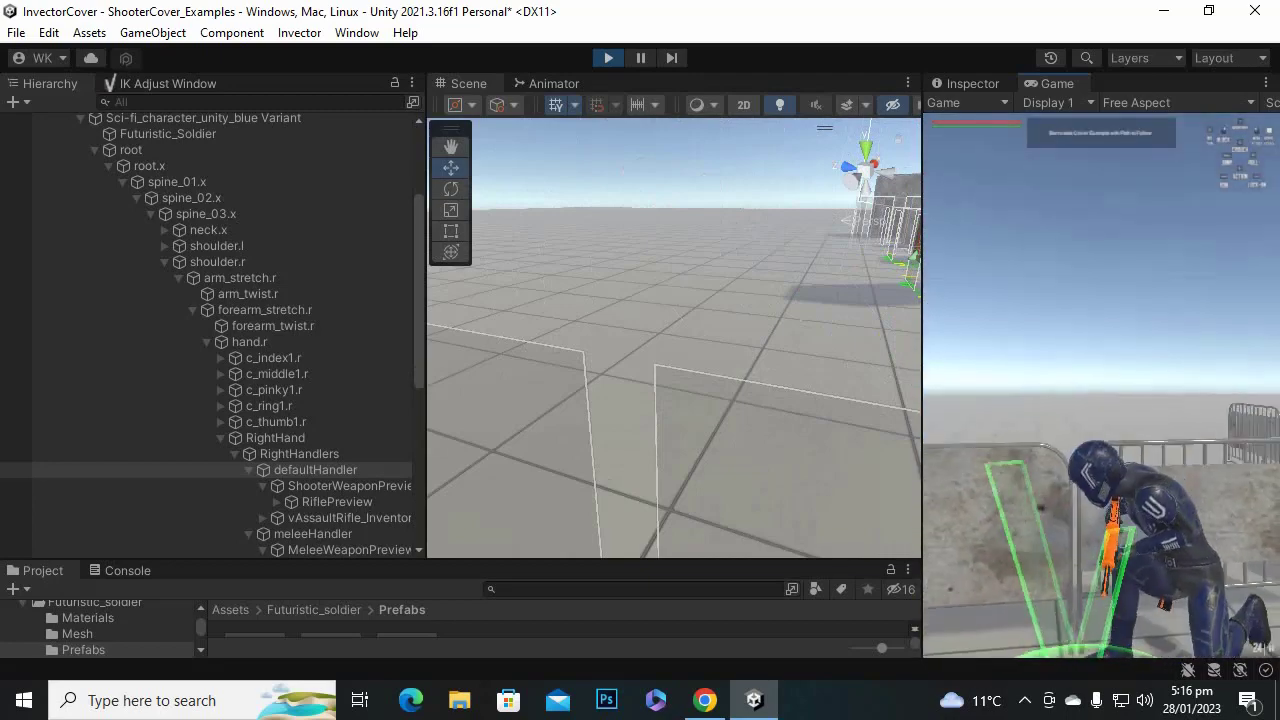
{"action": "key", "text": "Escape"}
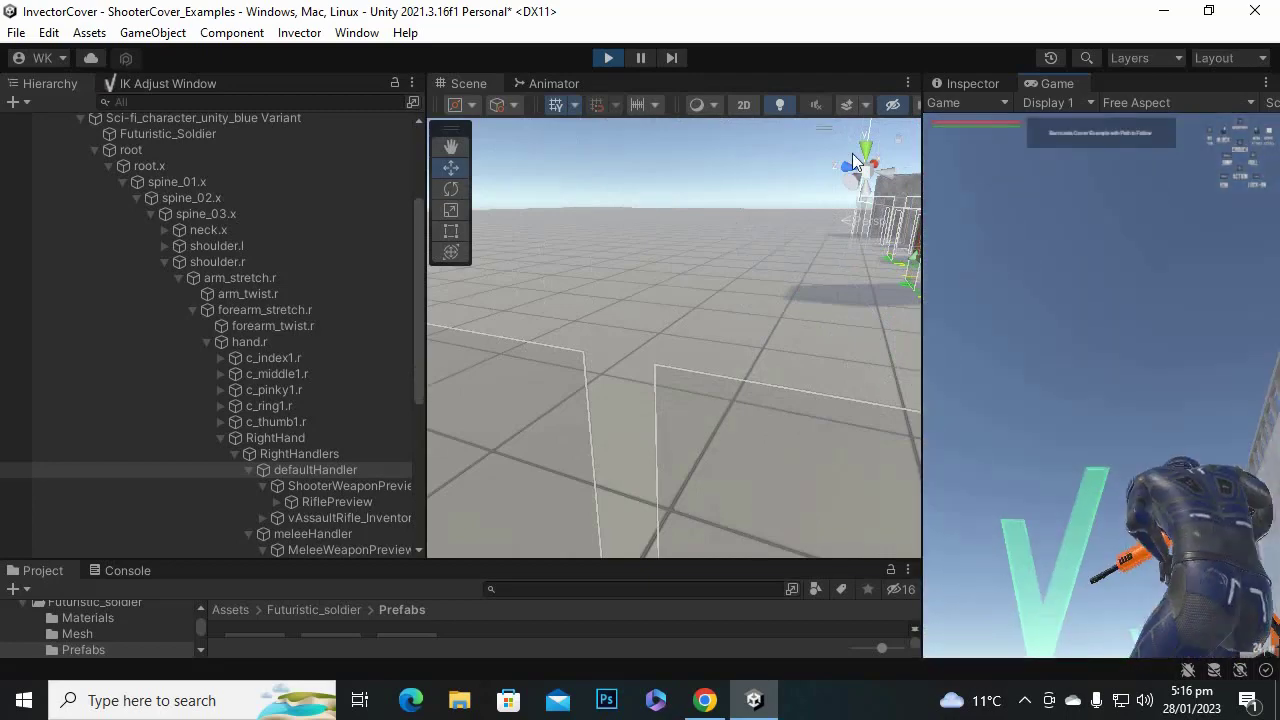
Select vShooterController_Sci-fi_character_unity_blue Variant and load it in the IK Adjust Window.
{"action": "left_click", "coordinate": [166, 86]}
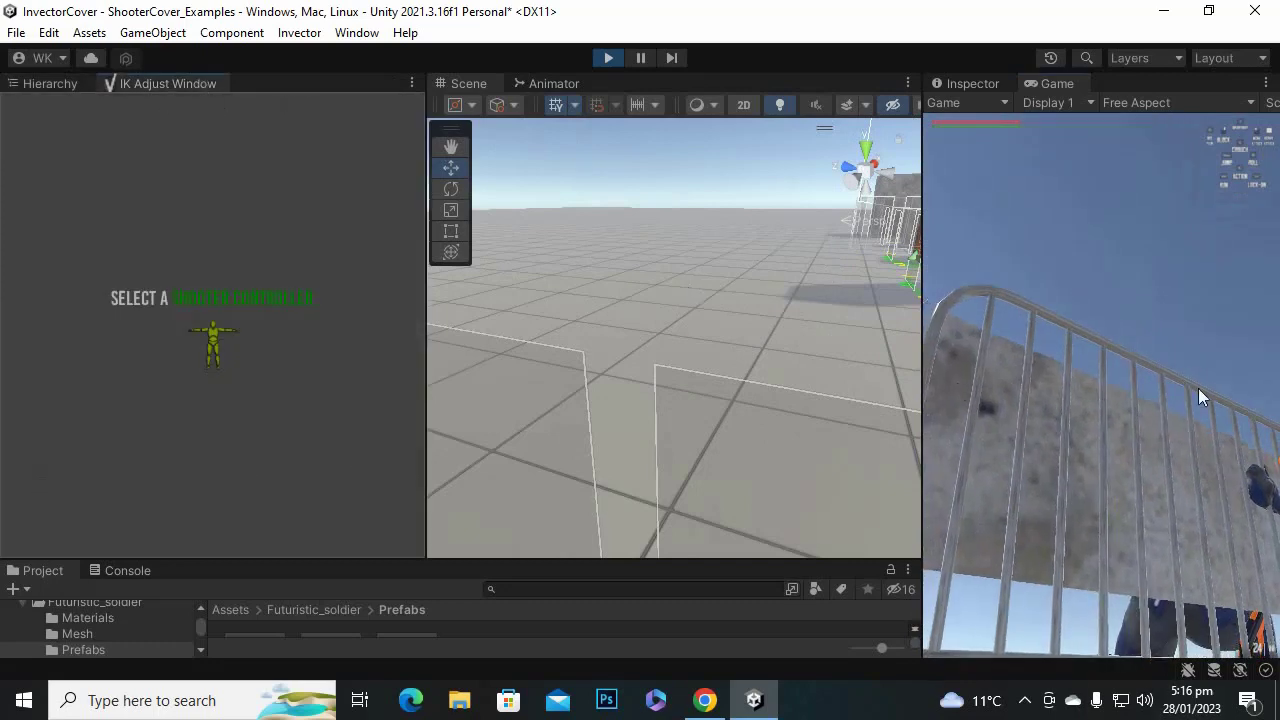
{"action": "left_click", "coordinate": [74, 83]}
{"action": "scroll", "coordinate": [277, 340], "scroll_direction": "up", "scroll_amount": 4}
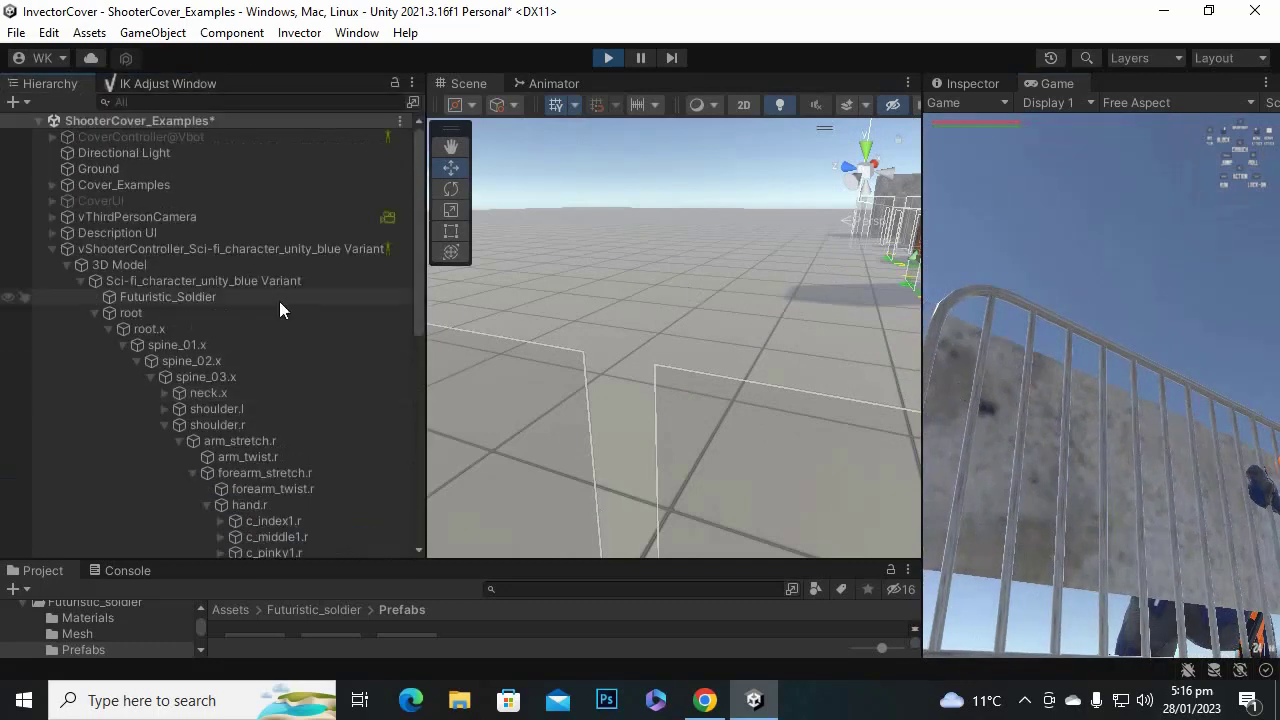
{"action": "left_click", "coordinate": [207, 250]}
{"action": "left_click", "coordinate": [139, 83]}
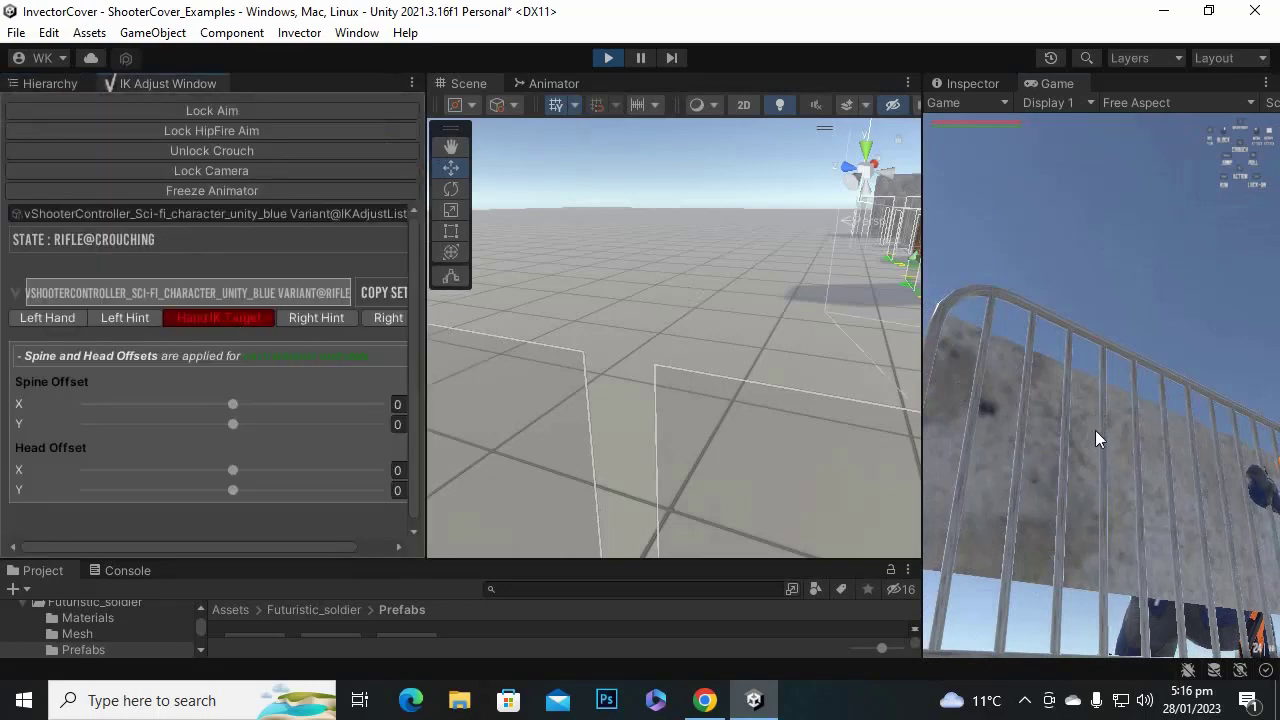
Aim left over the barricade to reach the Rifle@CoverCrouchingBarrierAimingLeft state and lock the camera.
{"action": "left_click", "coordinate": [1043, 438]}
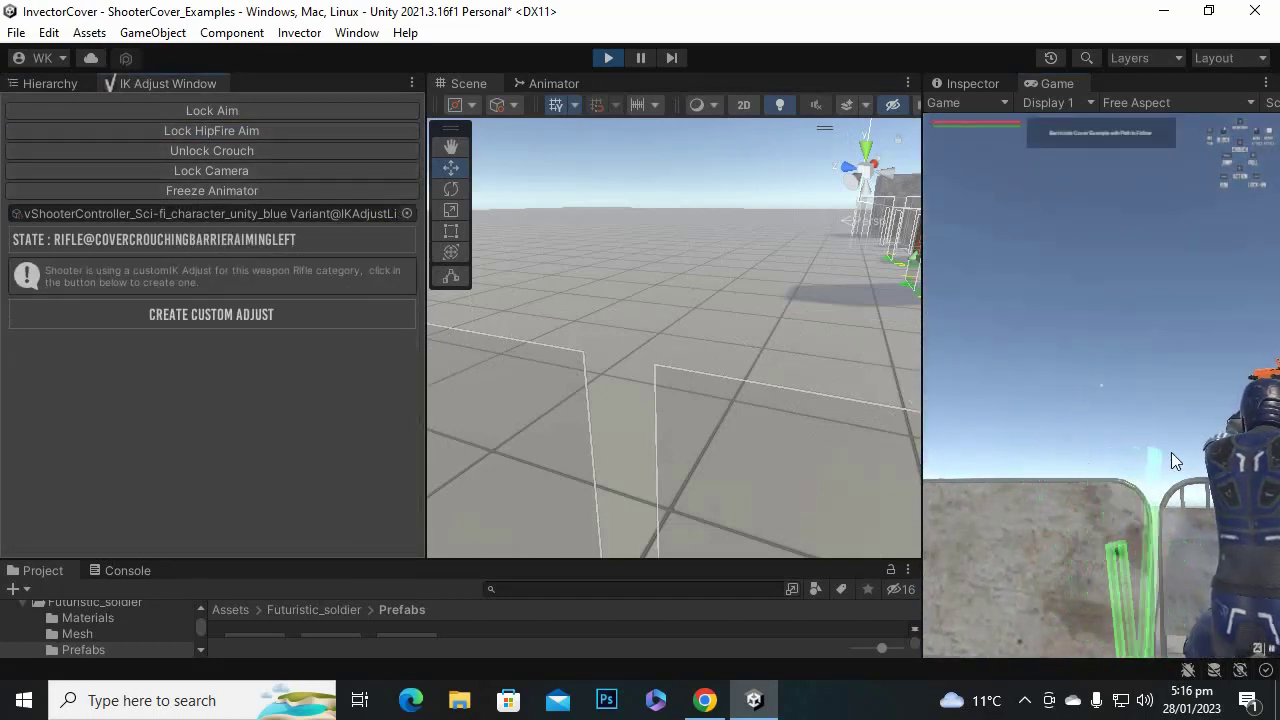
{"action": "left_click", "coordinate": [262, 174]}
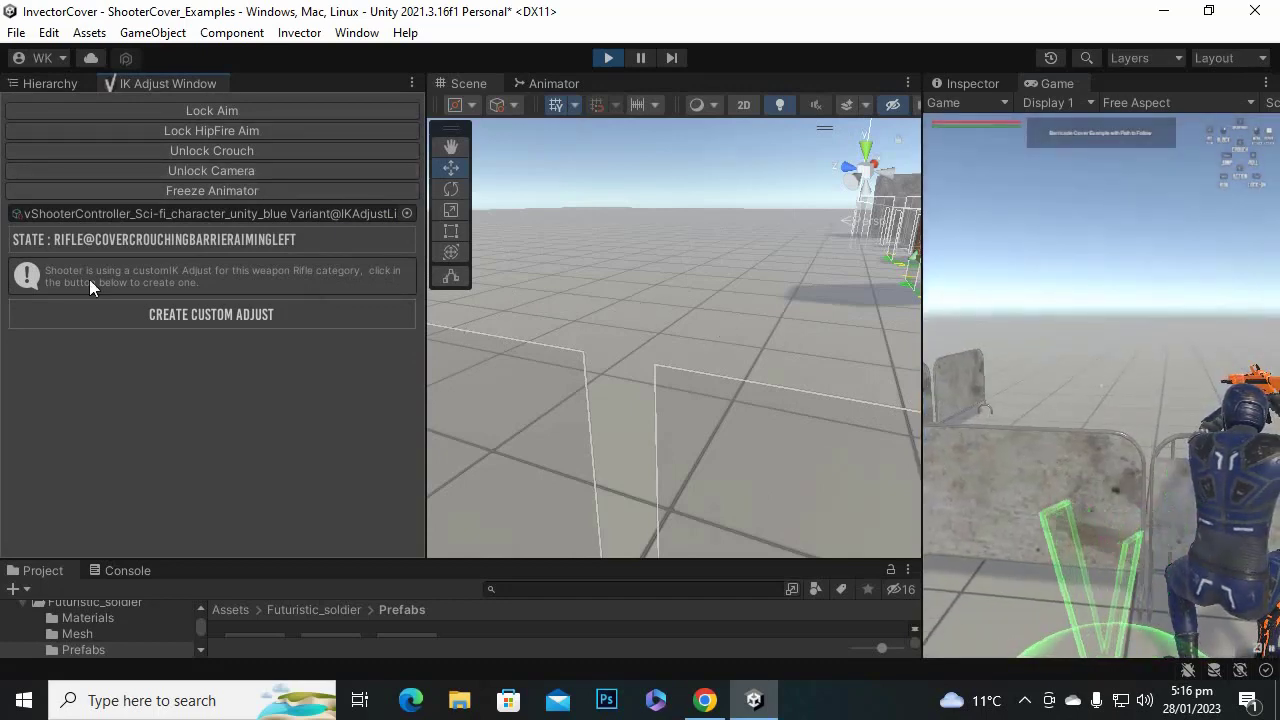
Frame the character's 3D Model around the rifle and create a custom adjust for the Rifle@CoverCrouchingBarrierAimingLeft state.
{"action": "left_click", "coordinate": [71, 85]}
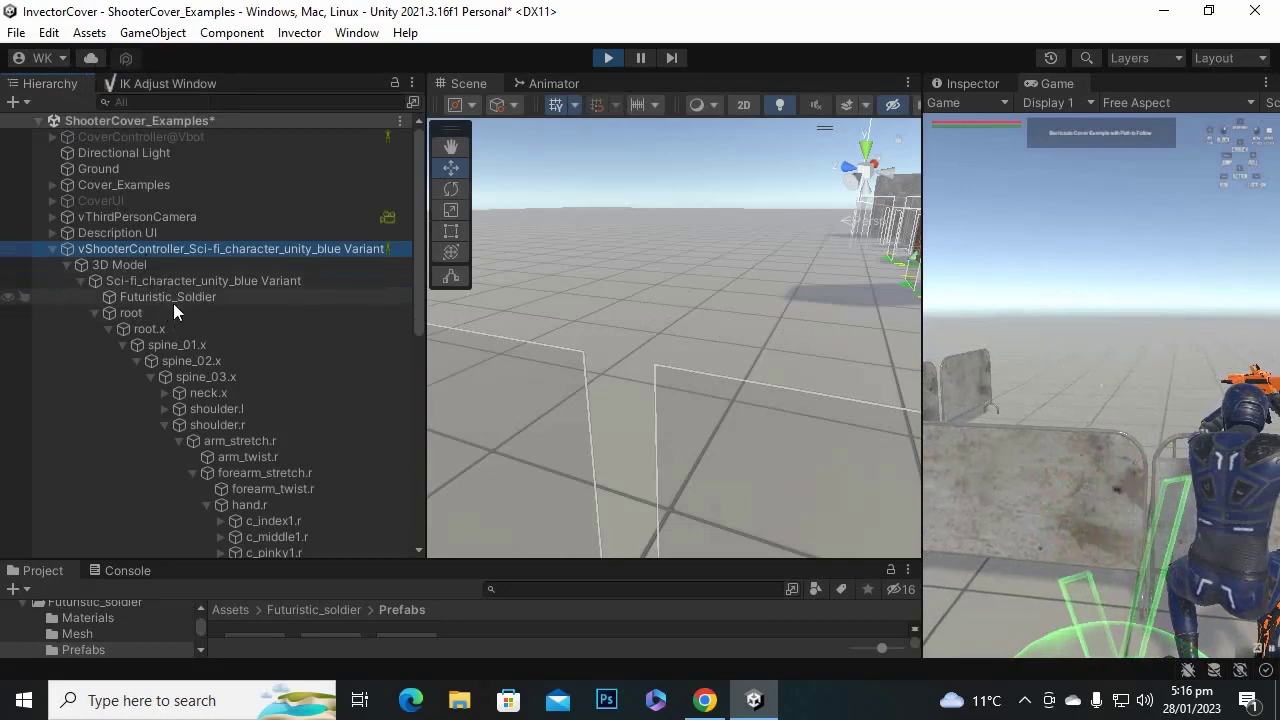
{"action": "left_click", "coordinate": [151, 278]}
{"action": "left_click", "coordinate": [151, 268]}
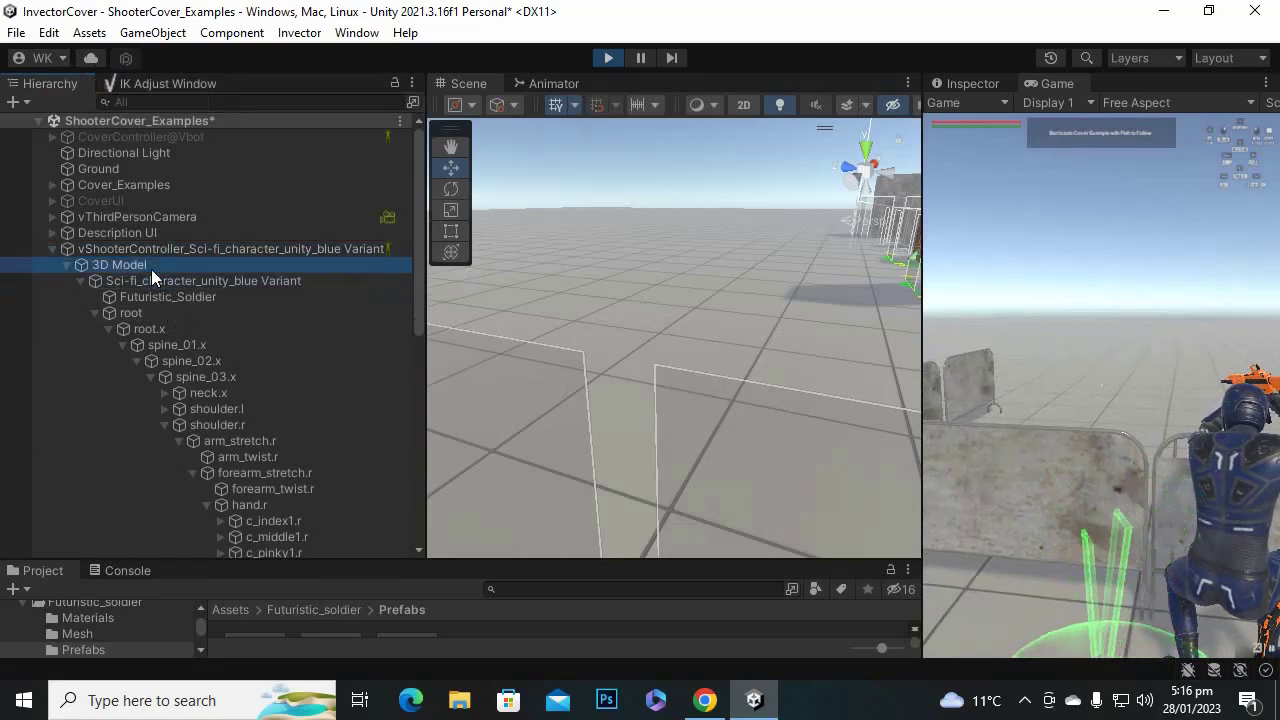
{"action": "key", "text": "f"}
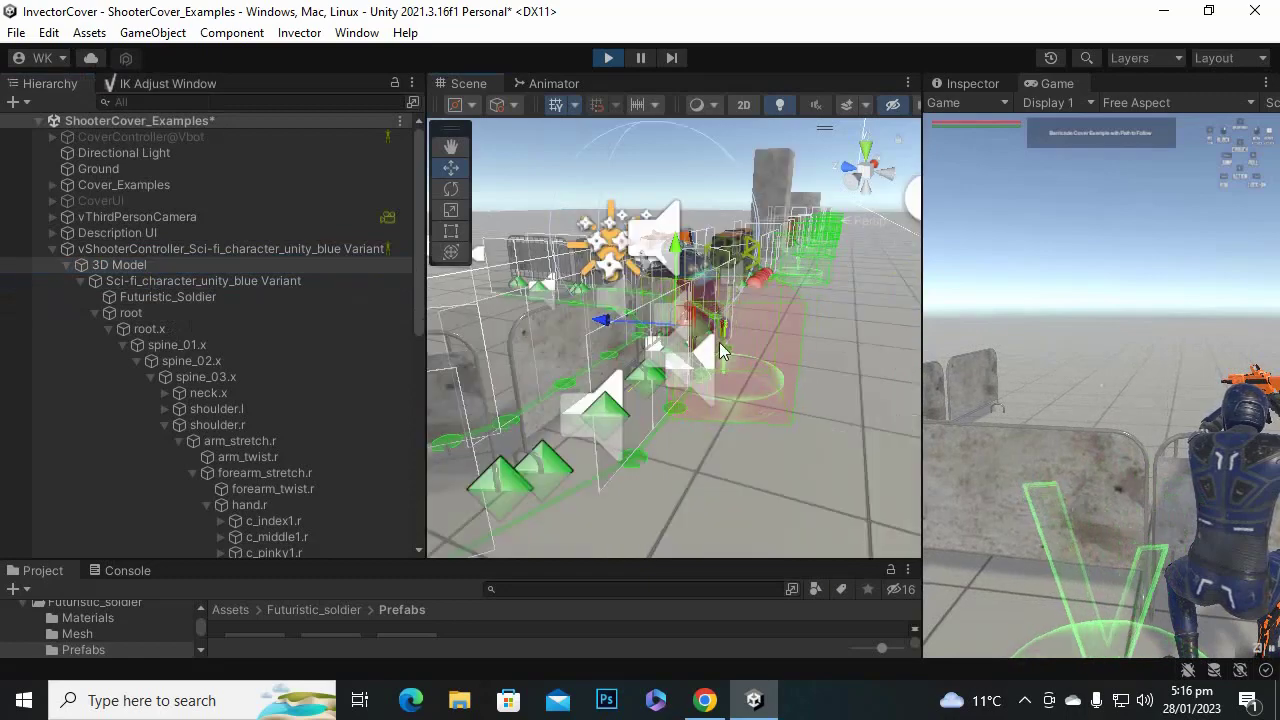
{"action": "scroll", "coordinate": [692, 340], "scroll_direction": "up", "scroll_amount": 3}
{"action": "scroll", "coordinate": [693, 345], "scroll_direction": "up", "scroll_amount": 4}
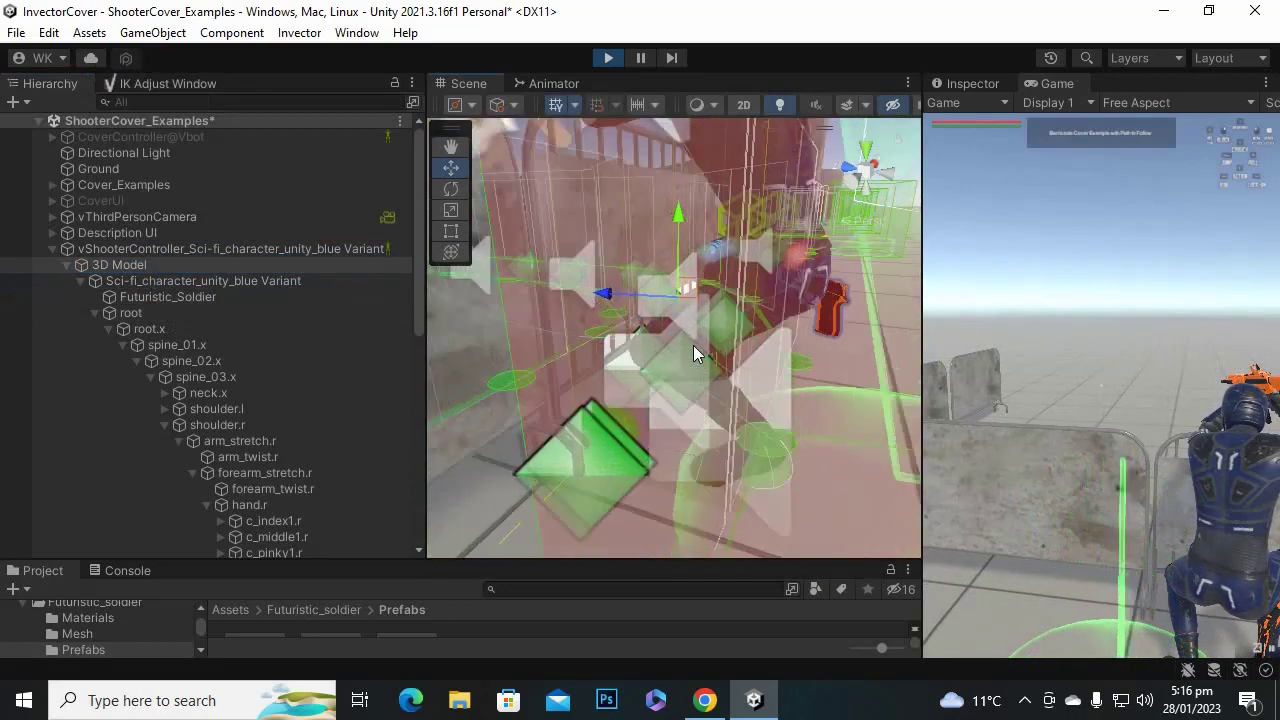
{"action": "mouse_move", "coordinate": [693, 346]}
{"action": "left_mouse_down", "text": "alt"}
{"action": "mouse_move", "coordinate": [612, 395]}
{"action": "mouse_move", "coordinate": [693, 349]}
{"action": "left_mouse_up", "text": "alt"}
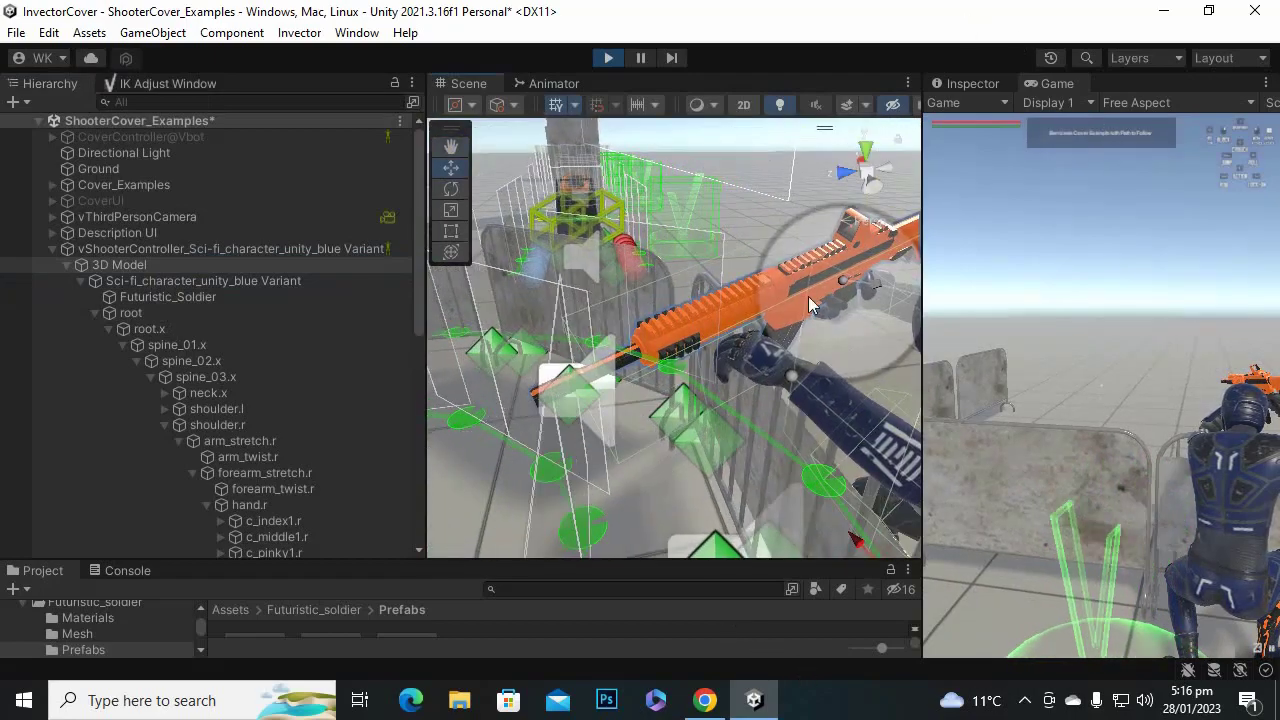
{"action": "left_click_drag", "start_coordinate": [810, 305], "coordinate": [340, 308], "text": "alt"}
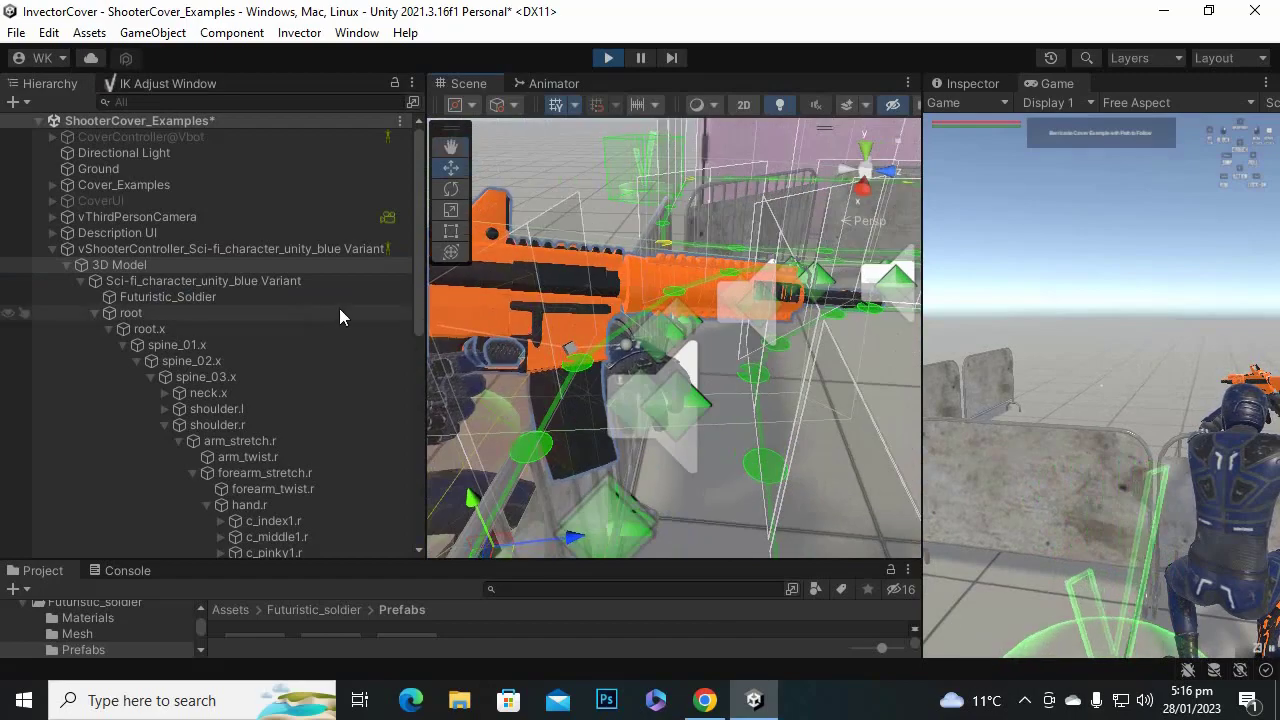
{"action": "left_click_drag", "start_coordinate": [593, 325], "coordinate": [677, 350], "text": "alt"}
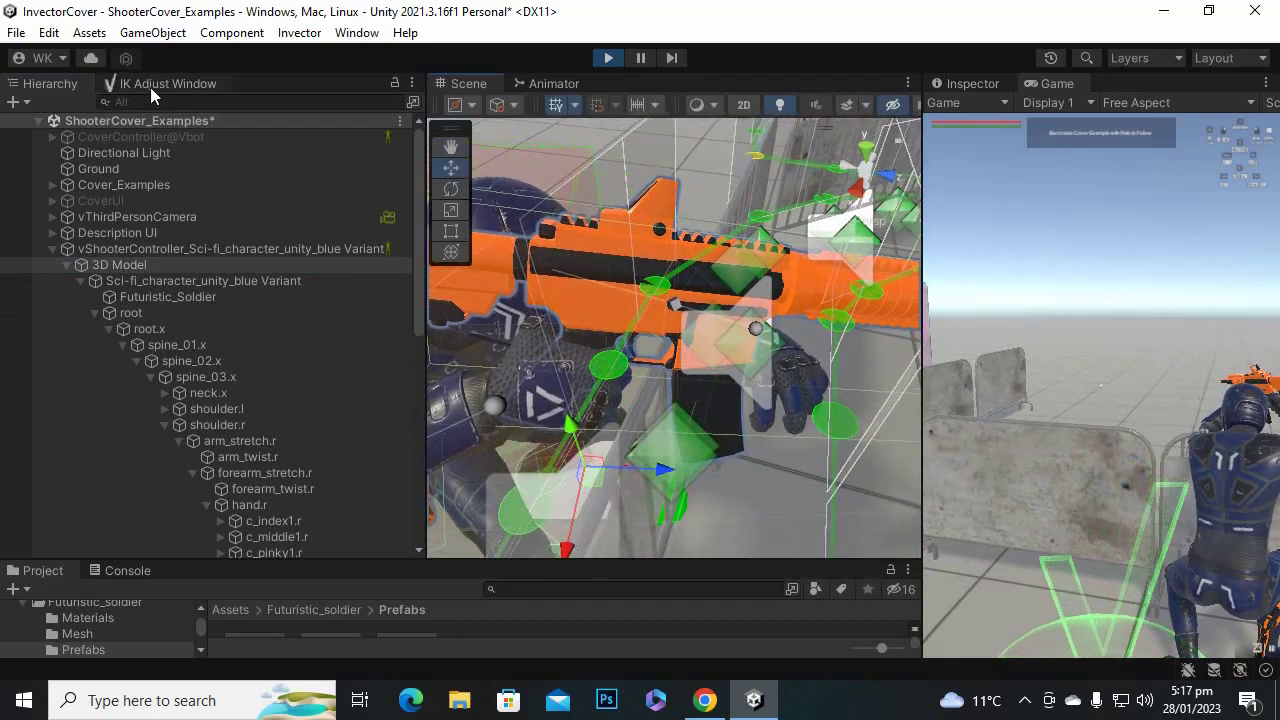
{"action": "left_click", "coordinate": [160, 86]}
{"action": "left_click", "coordinate": [185, 316]}
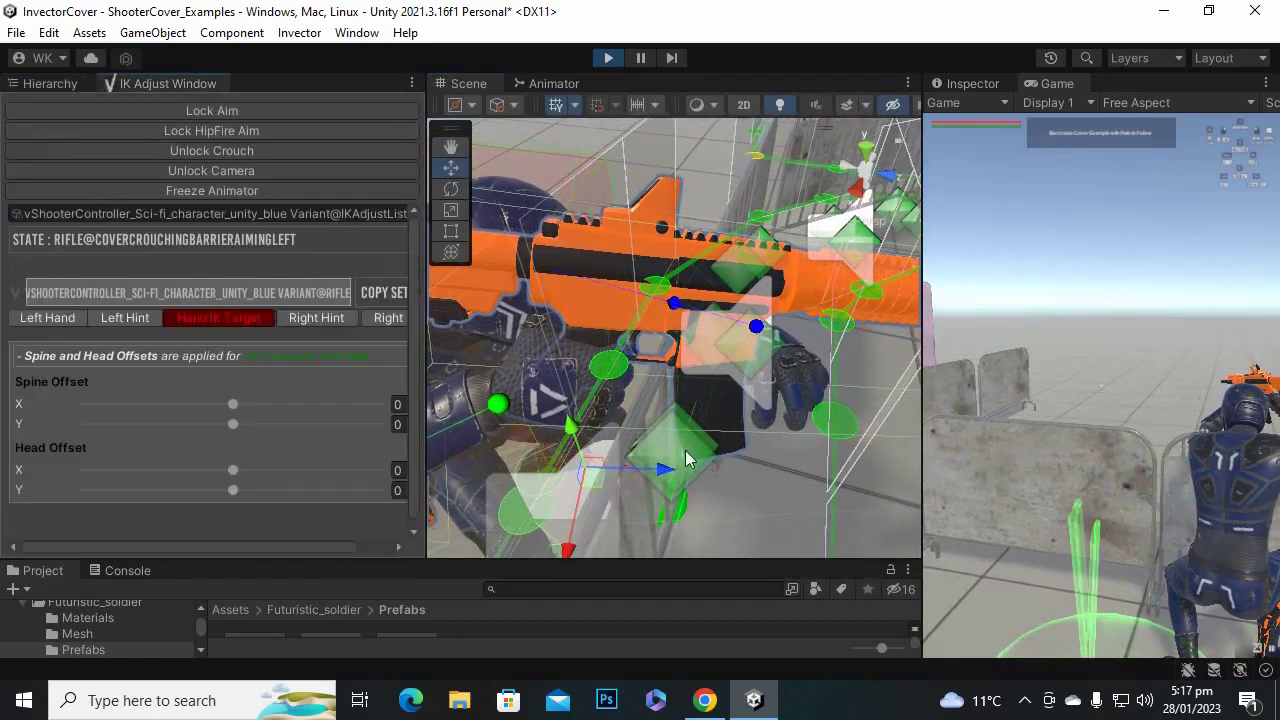
Rotate and shift the Left Hand IK target so the palm and fingers support the rifle's handguard from below.
{"action": "middle_click_drag", "start_coordinate": [740, 332], "coordinate": [597, 320]}
{"action": "left_click", "coordinate": [662, 322]}
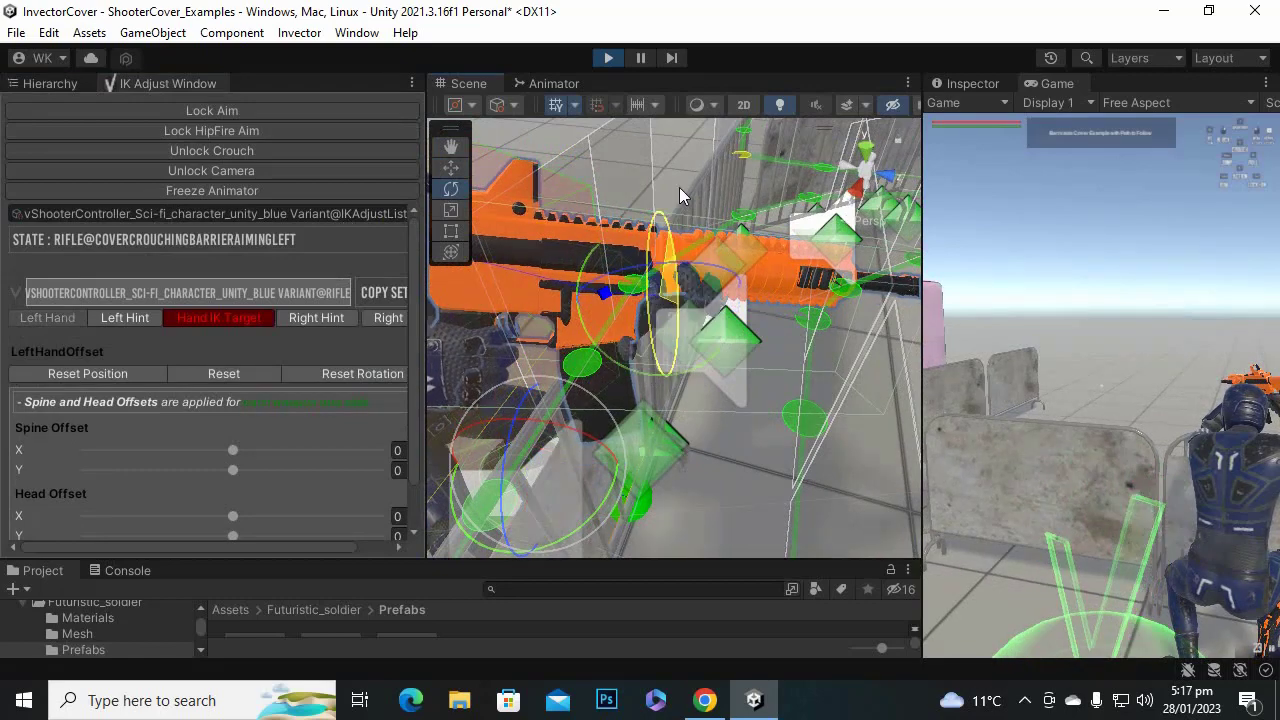
{"action": "left_click_drag", "start_coordinate": [678, 232], "coordinate": [667, 296], "text": "alt"}
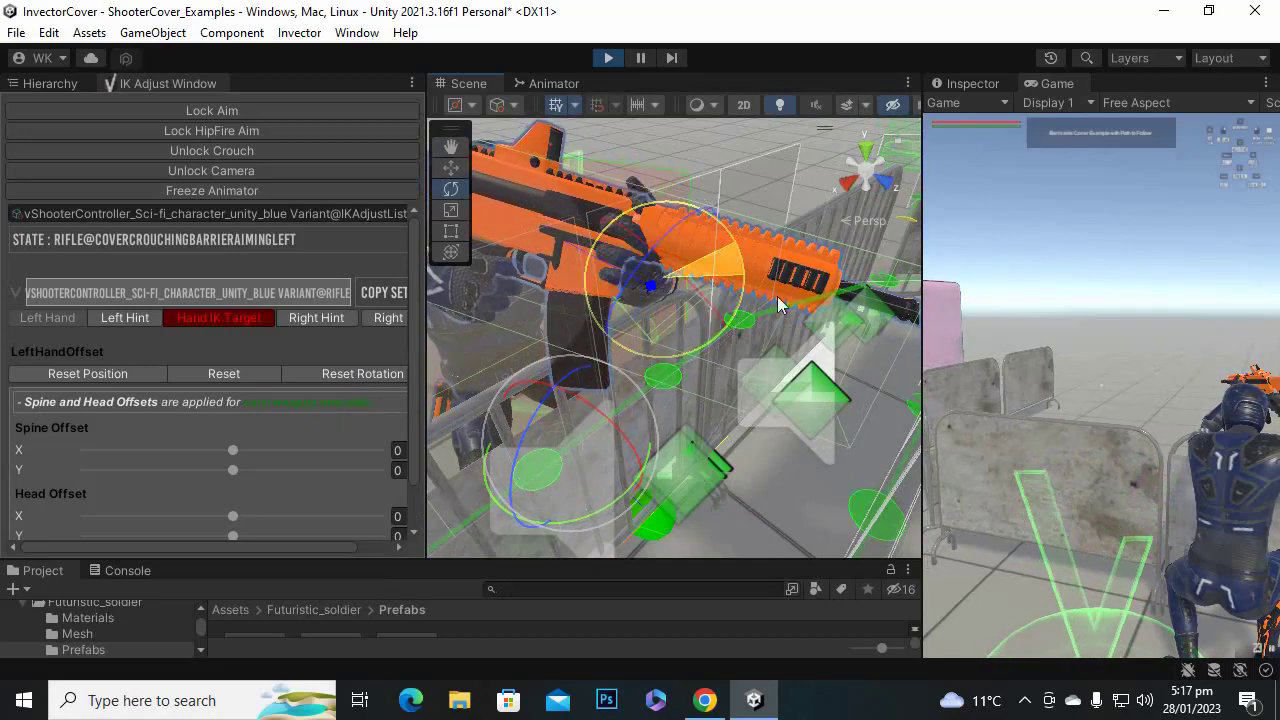
{"action": "left_click_drag", "start_coordinate": [777, 296], "coordinate": [791, 515]}
{"action": "left_click_drag", "start_coordinate": [790, 277], "coordinate": [875, 101], "text": "alt"}
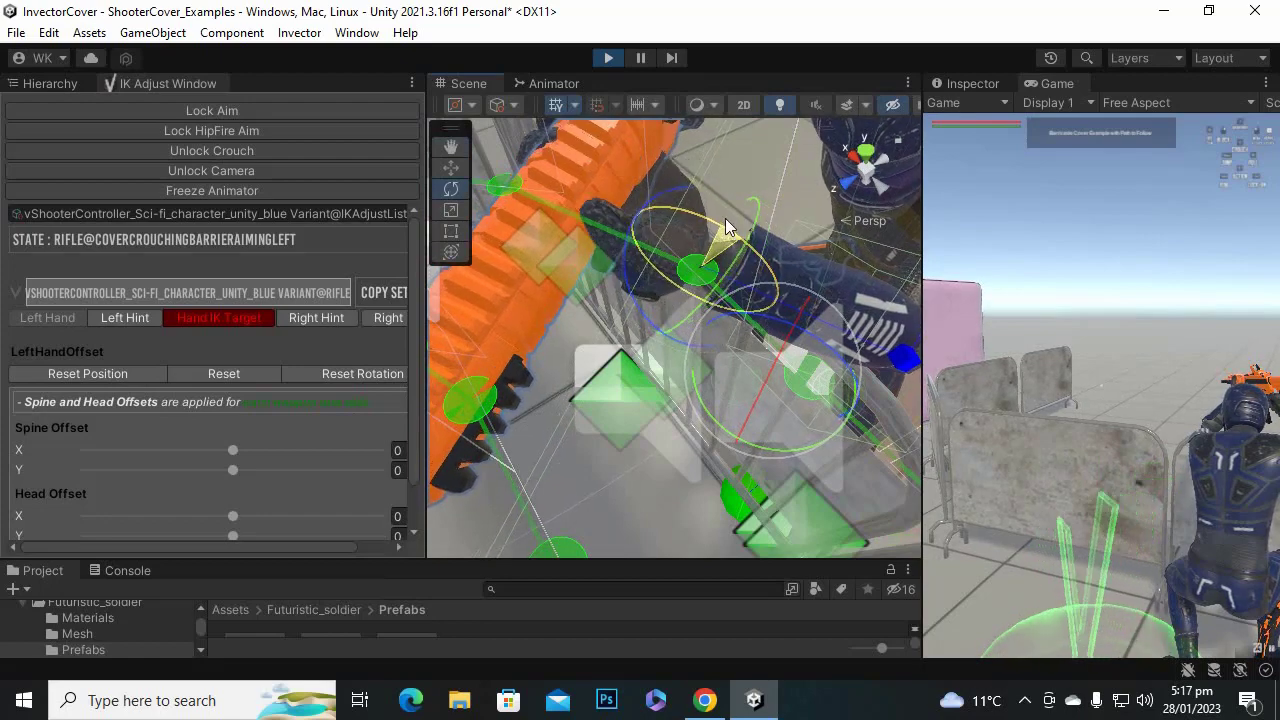
{"action": "left_click_drag", "start_coordinate": [715, 216], "coordinate": [1168, 315], "text": "alt"}
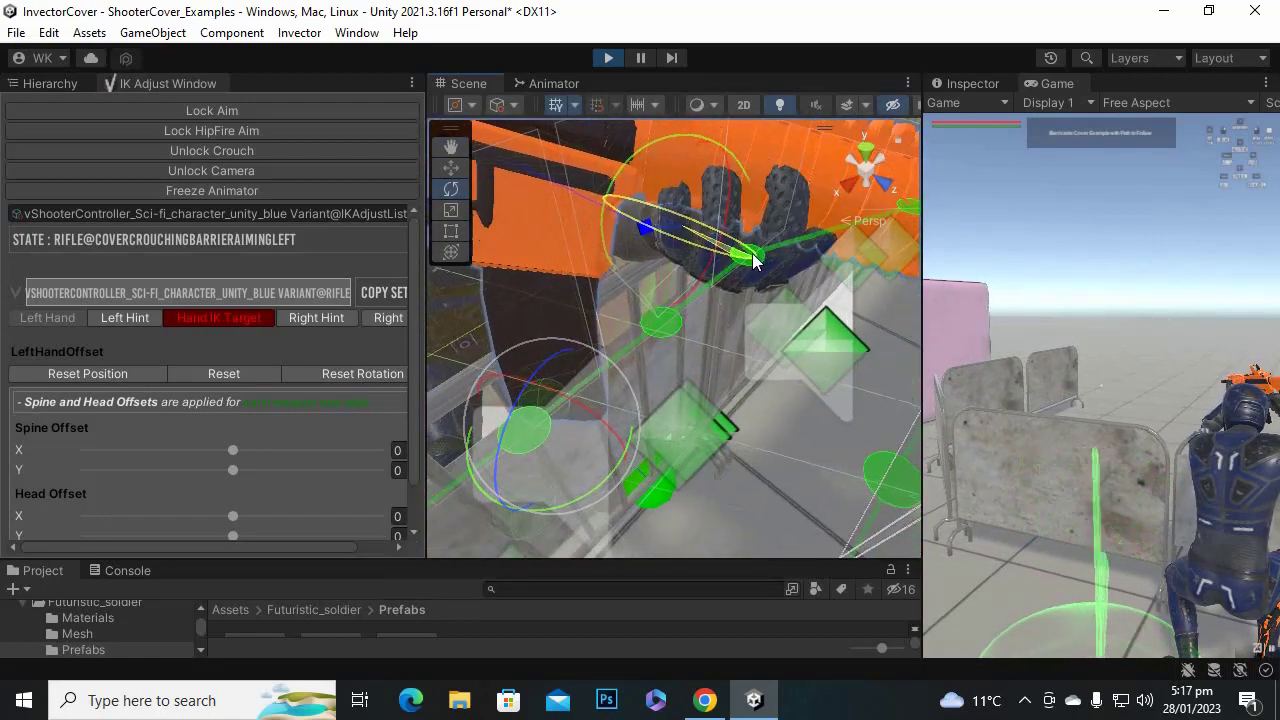
{"action": "left_click_drag", "start_coordinate": [642, 262], "coordinate": [452, 172], "text": "alt"}
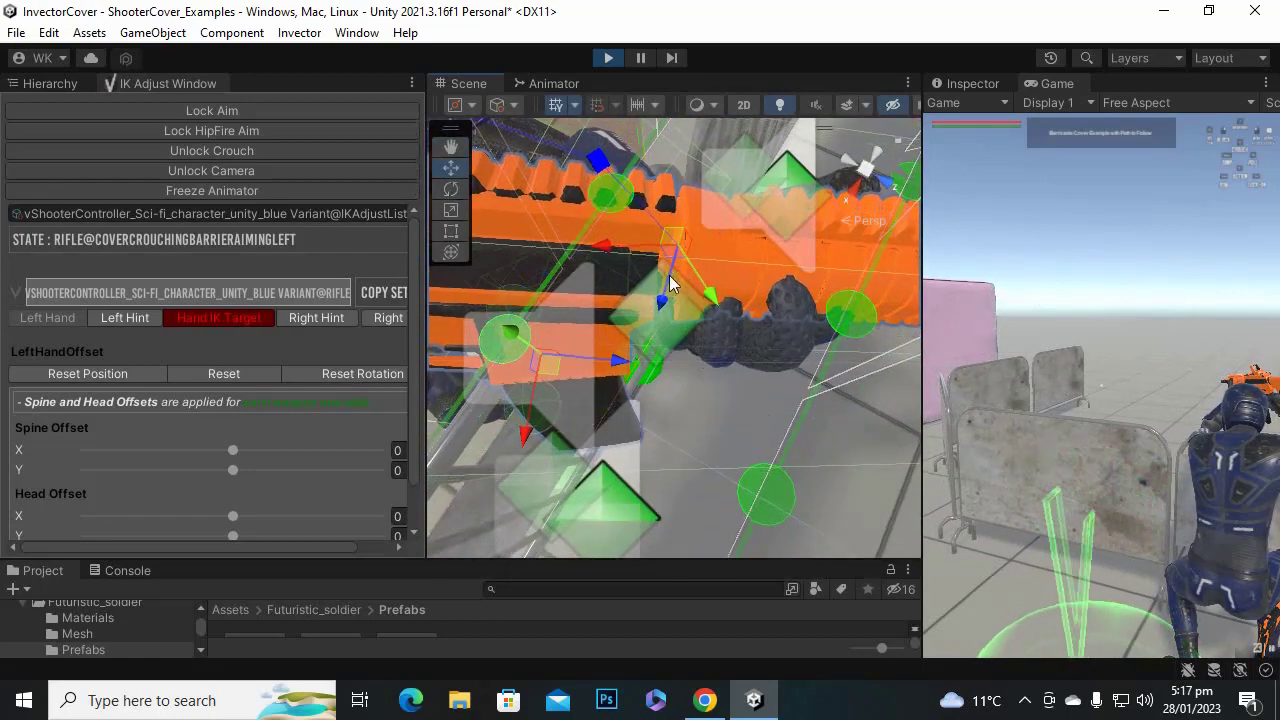
{"action": "left_click_drag", "start_coordinate": [715, 300], "coordinate": [740, 305]}
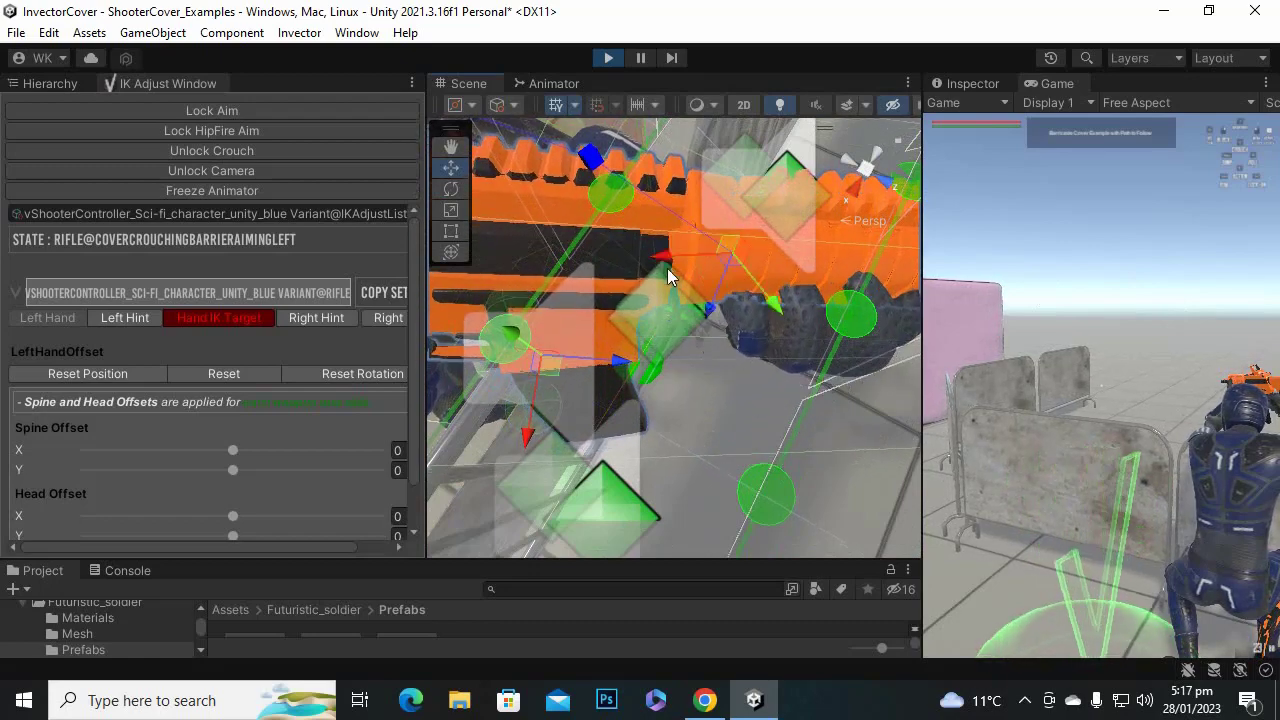
{"action": "left_click_drag", "start_coordinate": [667, 268], "coordinate": [839, 313], "text": "alt"}
Reposition and rotate the Right Hand IK target to level and re-aim the rifle over the barricade.
{"action": "left_click_drag", "start_coordinate": [792, 258], "coordinate": [884, 378], "text": "alt"}
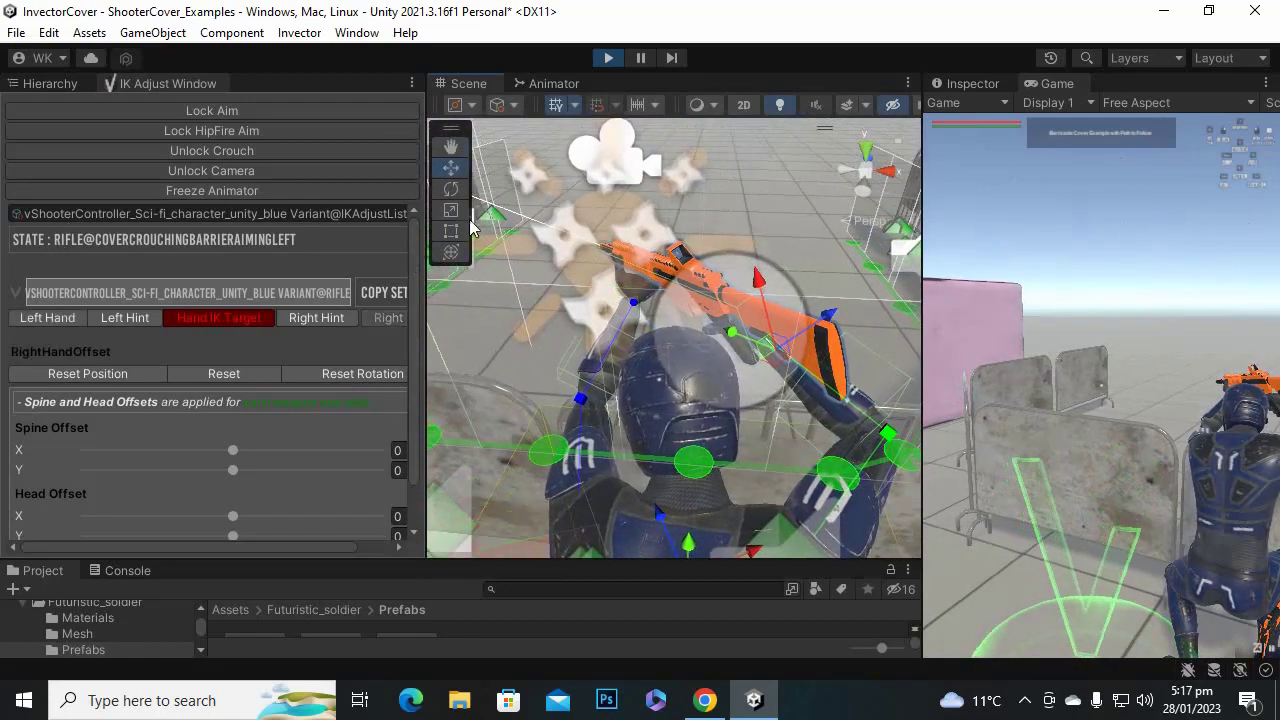
{"action": "left_click_drag", "start_coordinate": [808, 402], "coordinate": [939, 410]}
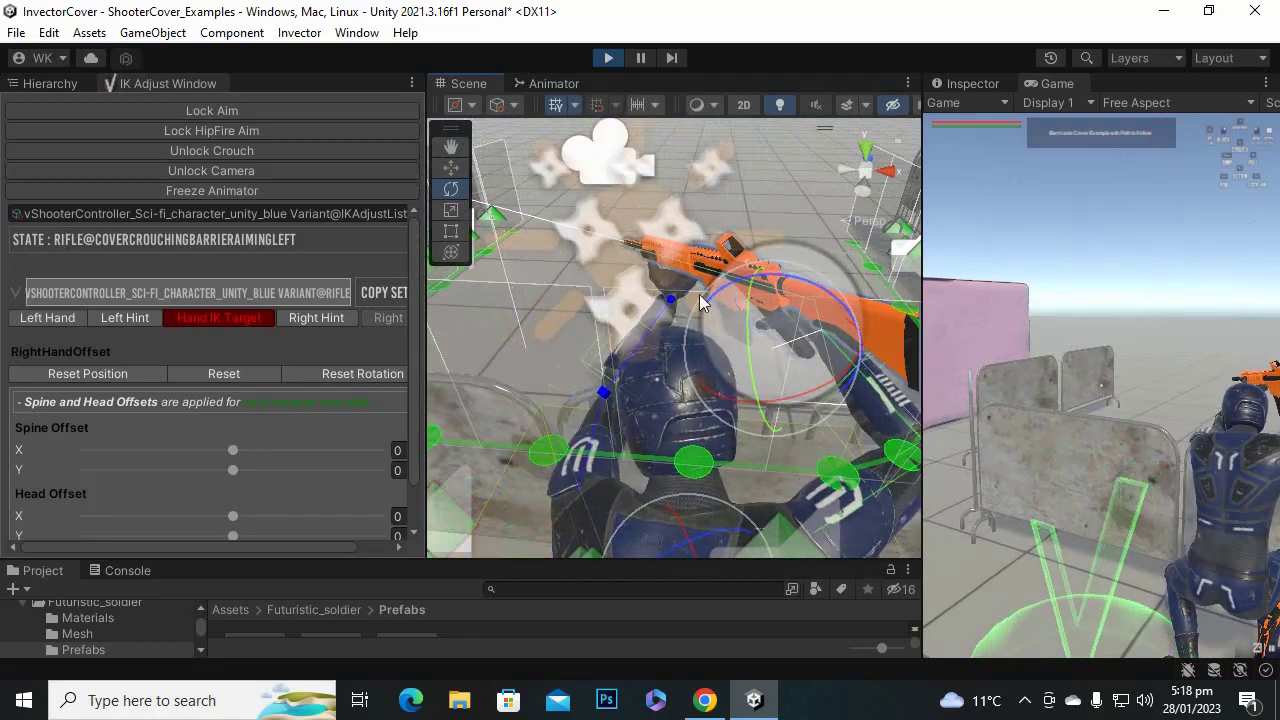
{"action": "left_click_drag", "start_coordinate": [728, 290], "coordinate": [604, 350]}
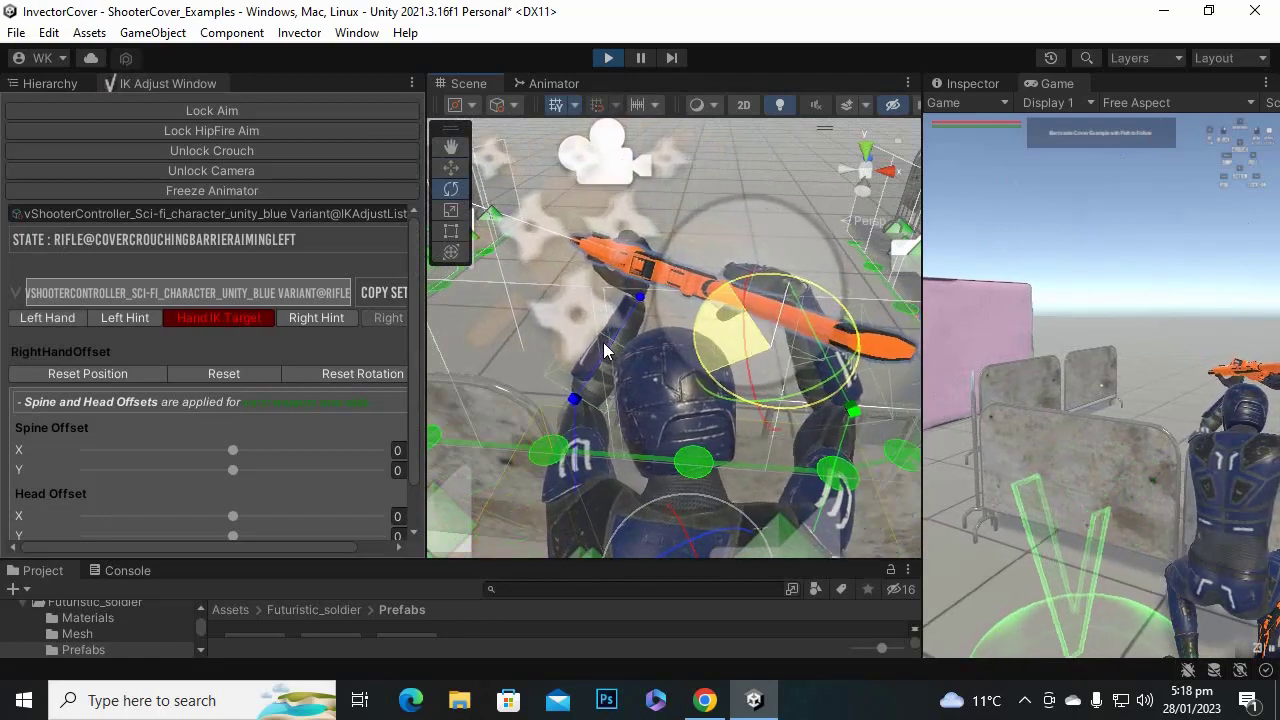
{"action": "mouse_move", "coordinate": [743, 317]}
{"action": "left_mouse_down"}
{"action": "mouse_move", "coordinate": [811, 294]}
{"action": "mouse_move", "coordinate": [725, 302]}
{"action": "left_mouse_up"}
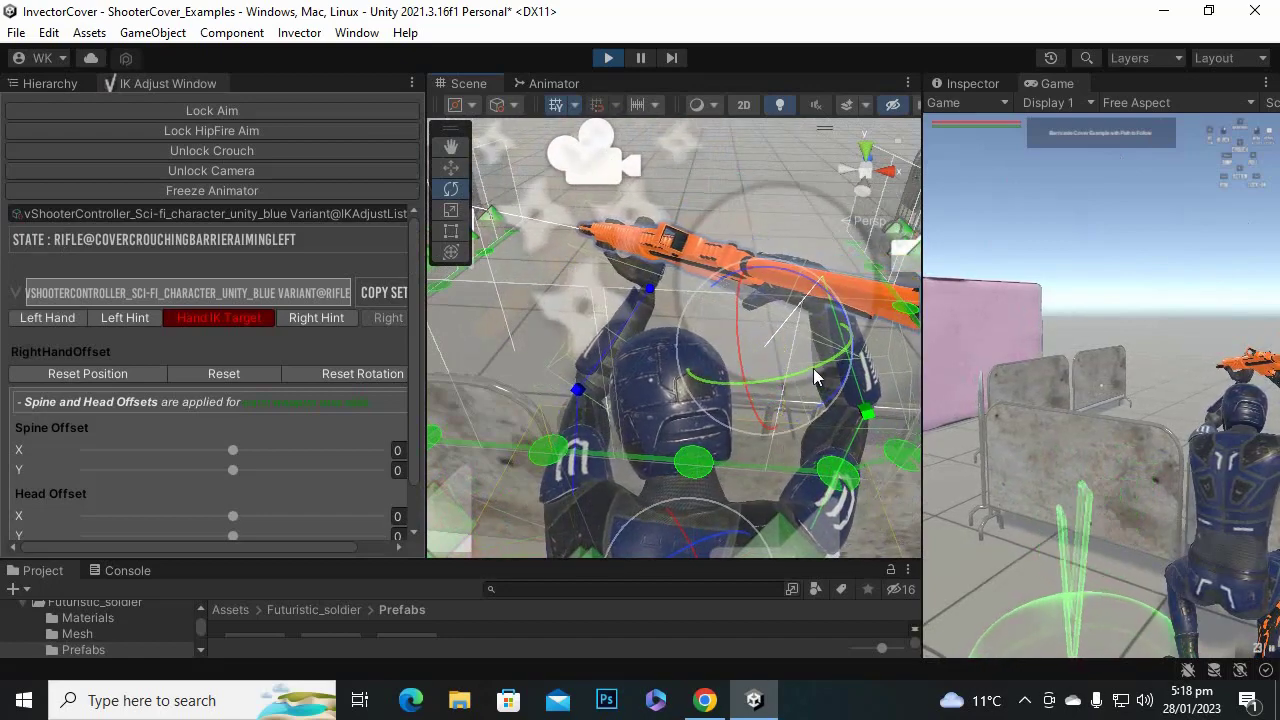
{"action": "left_click_drag", "start_coordinate": [815, 377], "coordinate": [756, 416]}
{"action": "left_click_drag", "start_coordinate": [766, 360], "coordinate": [733, 406], "text": "alt"}
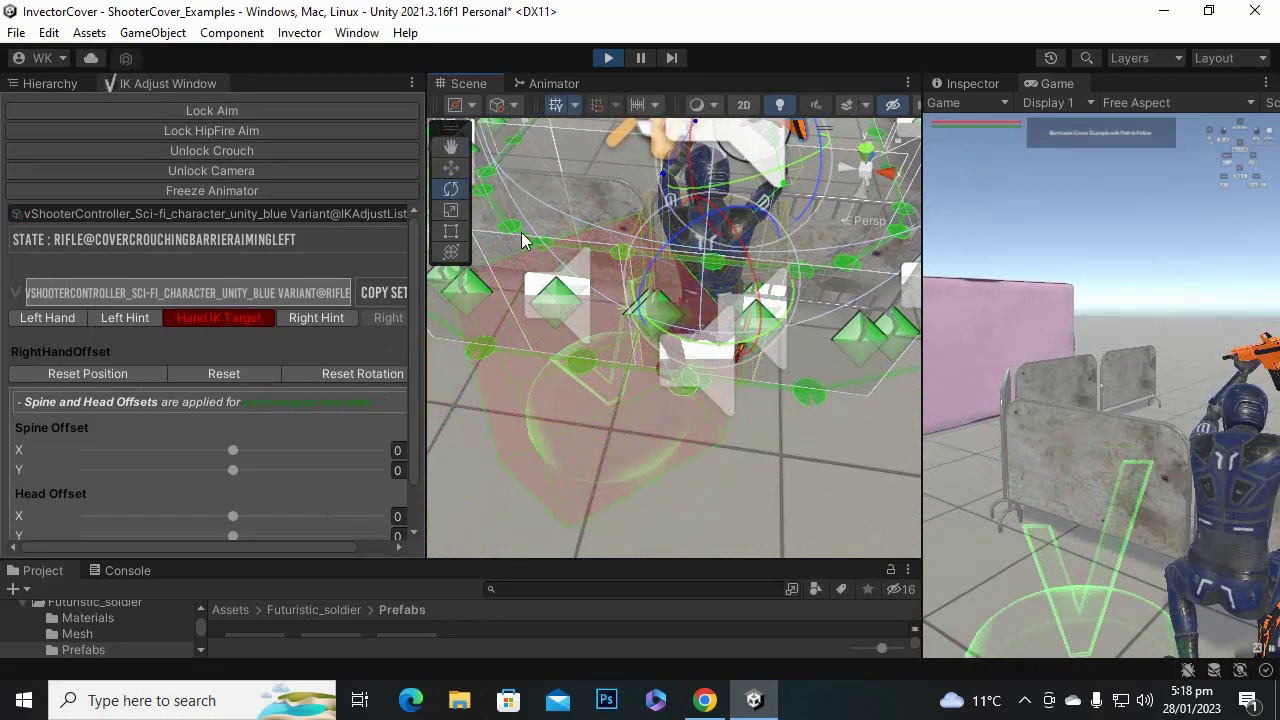
Test aiming and firing the rifle from crouching cover at the barricade with the adjusted grip.
{"action": "left_click", "coordinate": [1088, 495]}
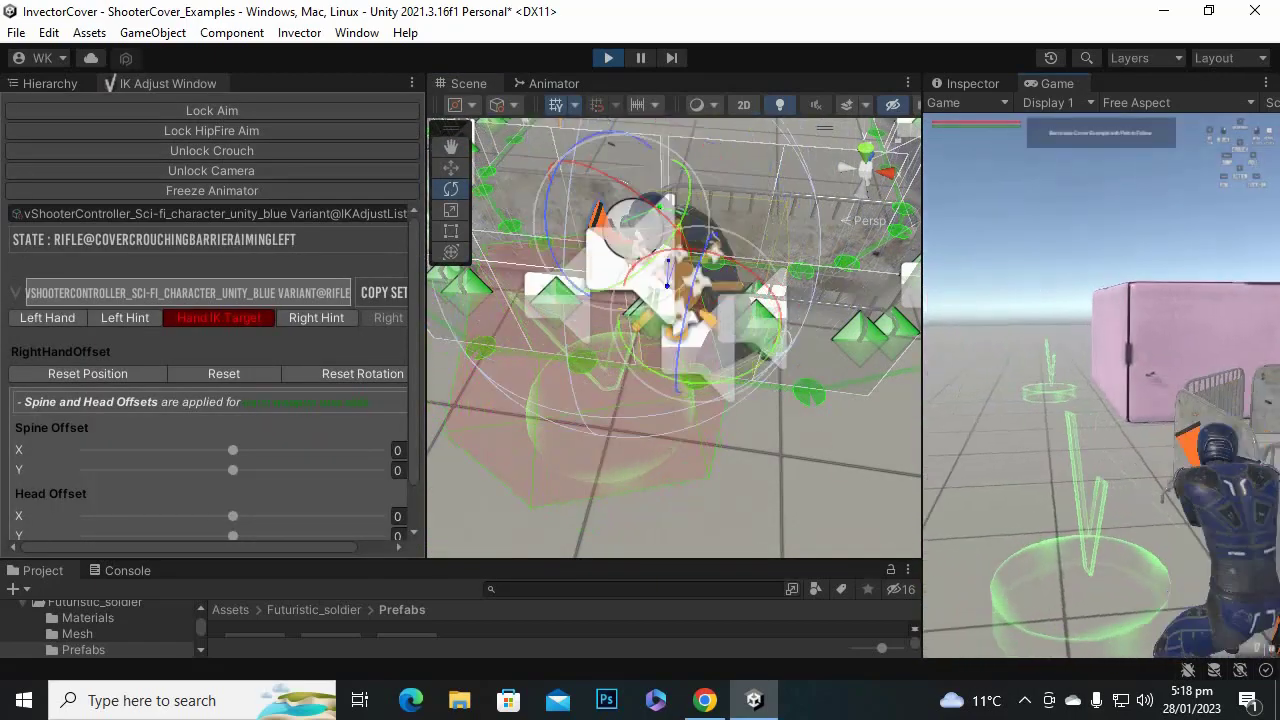
{"action": "left_click", "coordinate": [1101, 387]}
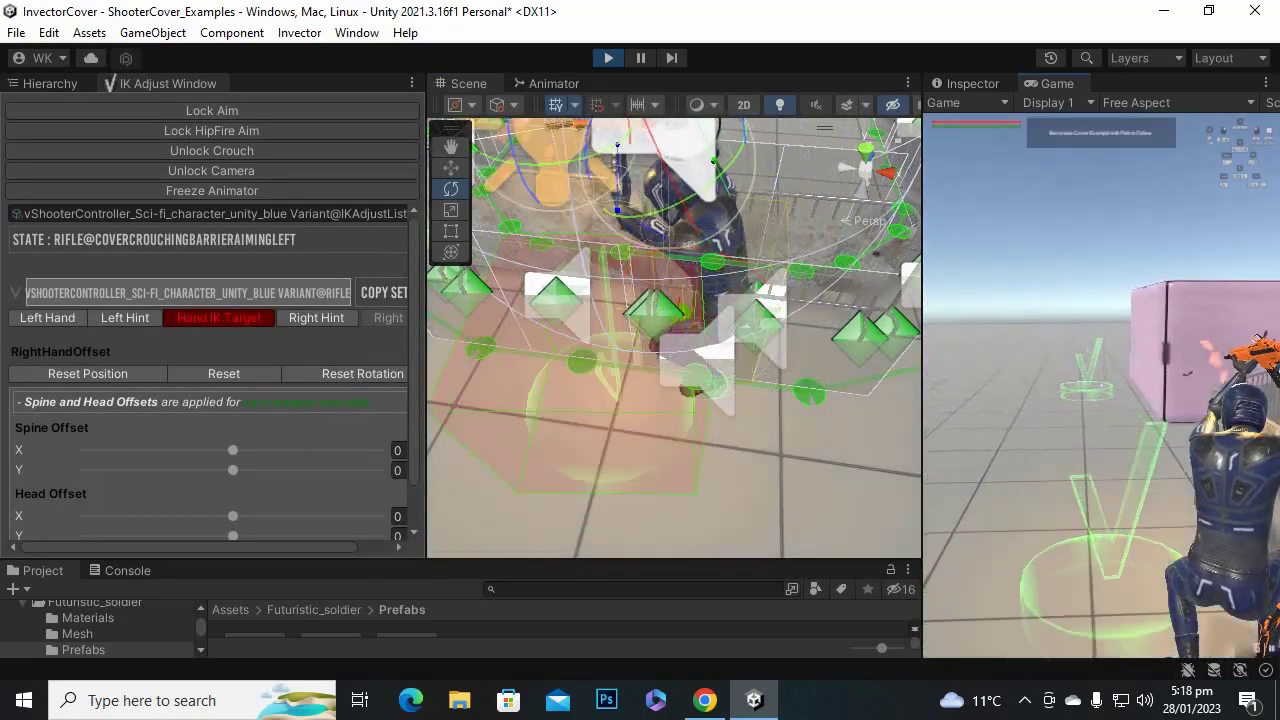
{"action": "right_click", "coordinate": [1101, 387]}
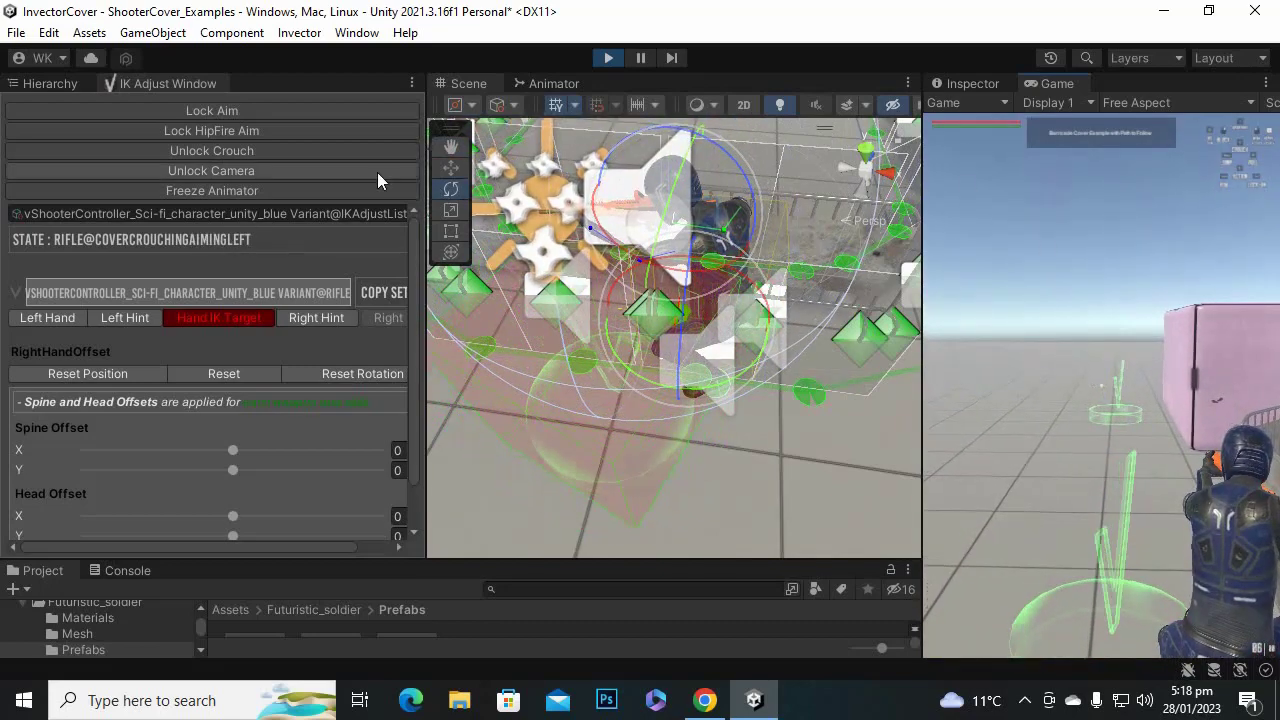
Lock the aim and hip-fire aim, unlock the camera, and move the character out of the barricade cover.
{"action": "left_click", "coordinate": [334, 112]}
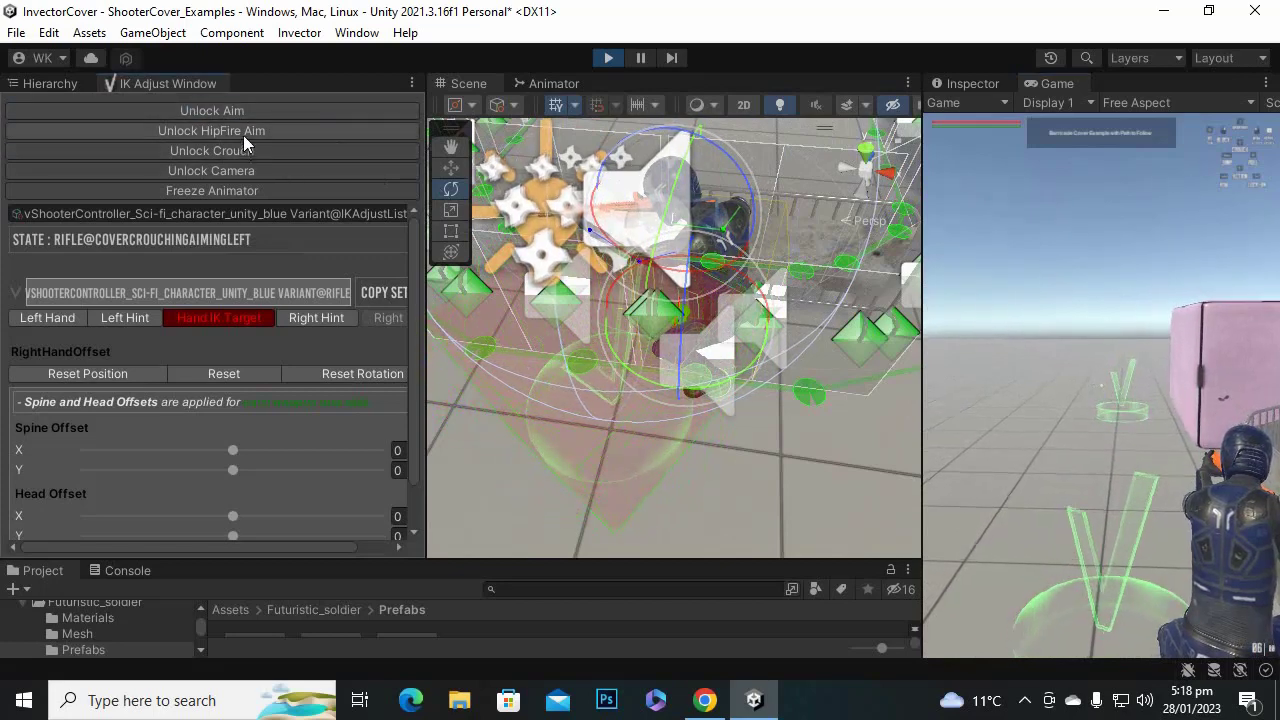
{"action": "left_click", "coordinate": [243, 133]}
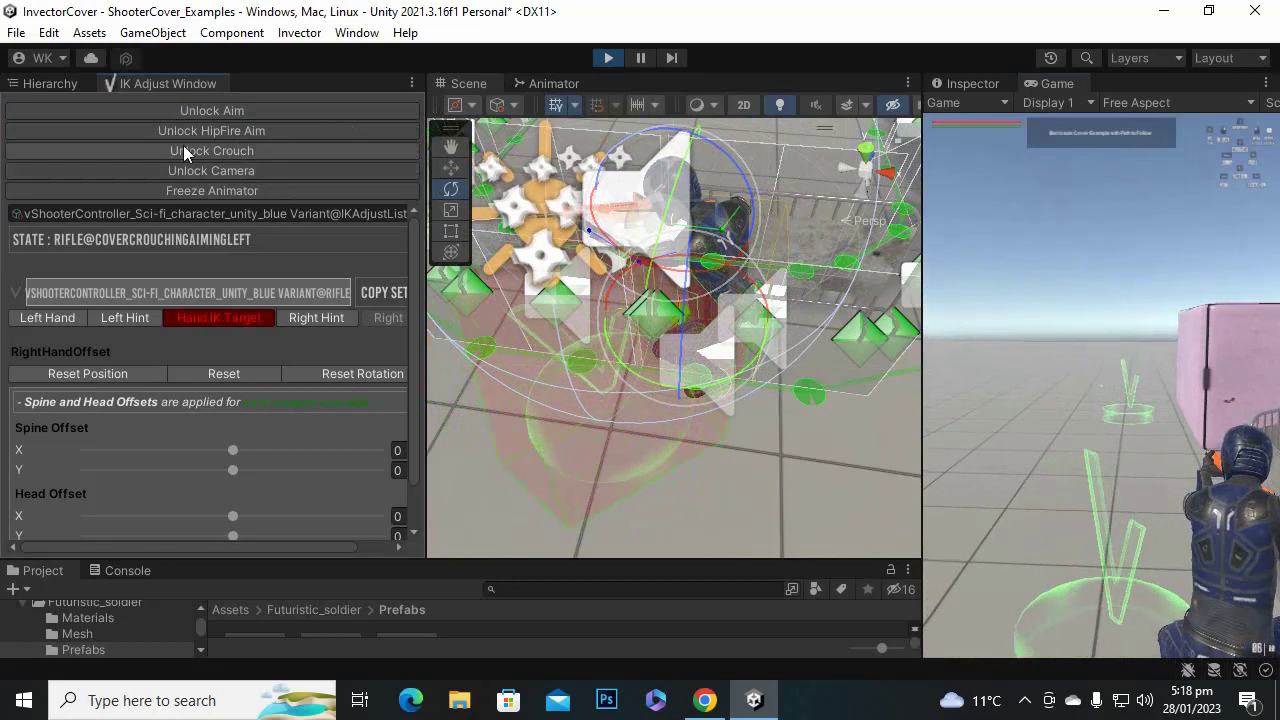
{"action": "left_click", "coordinate": [225, 177]}
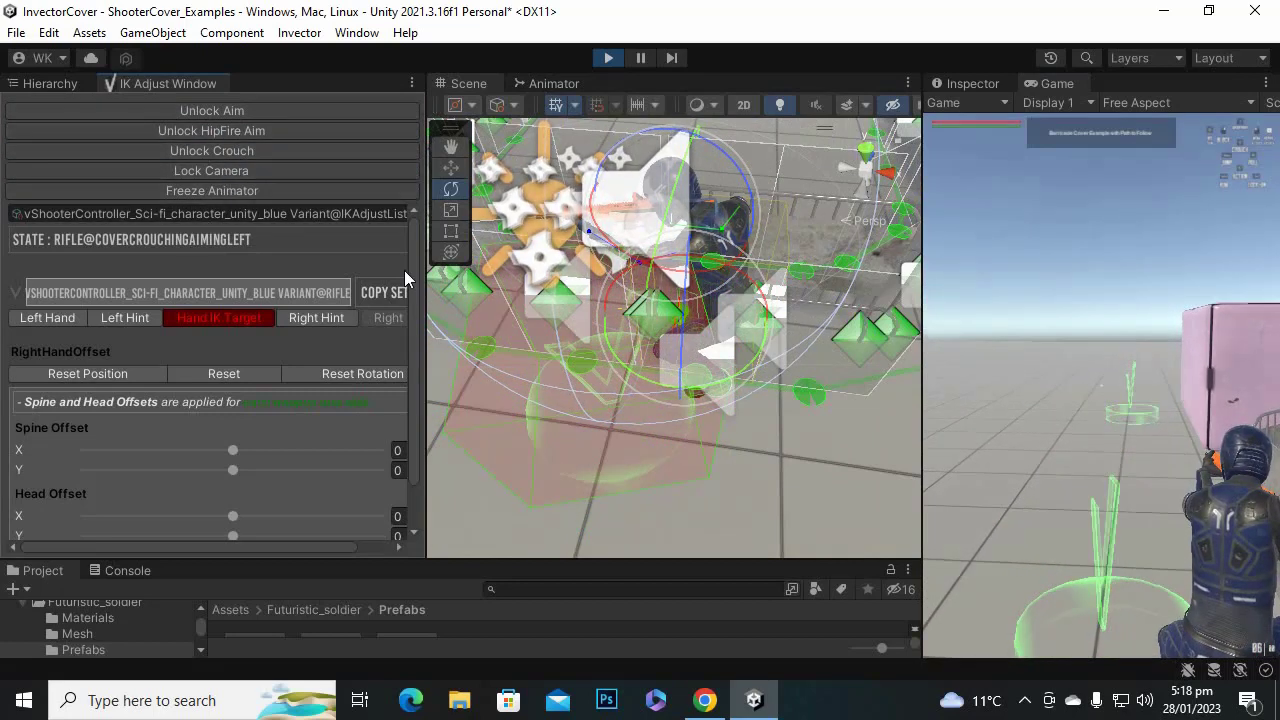
{"action": "left_click", "coordinate": [985, 425]}
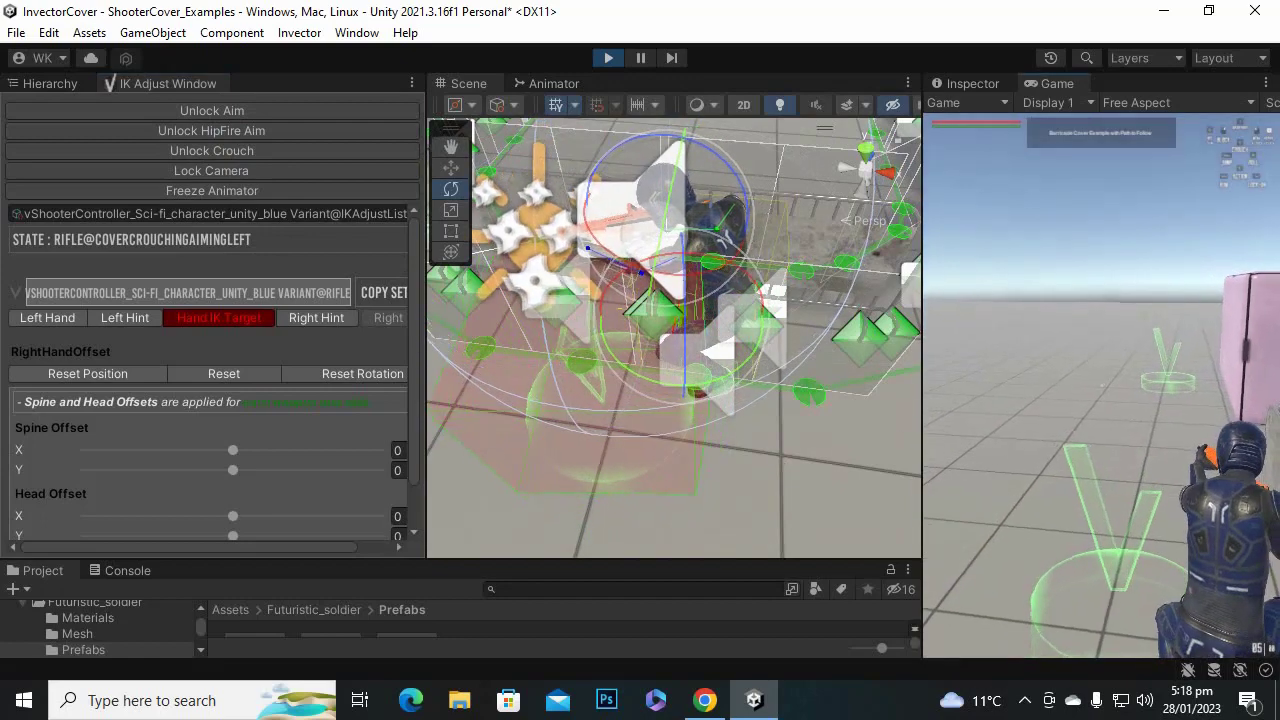
{"action": "key", "text": "a"}
{"action": "key", "text": "a"}
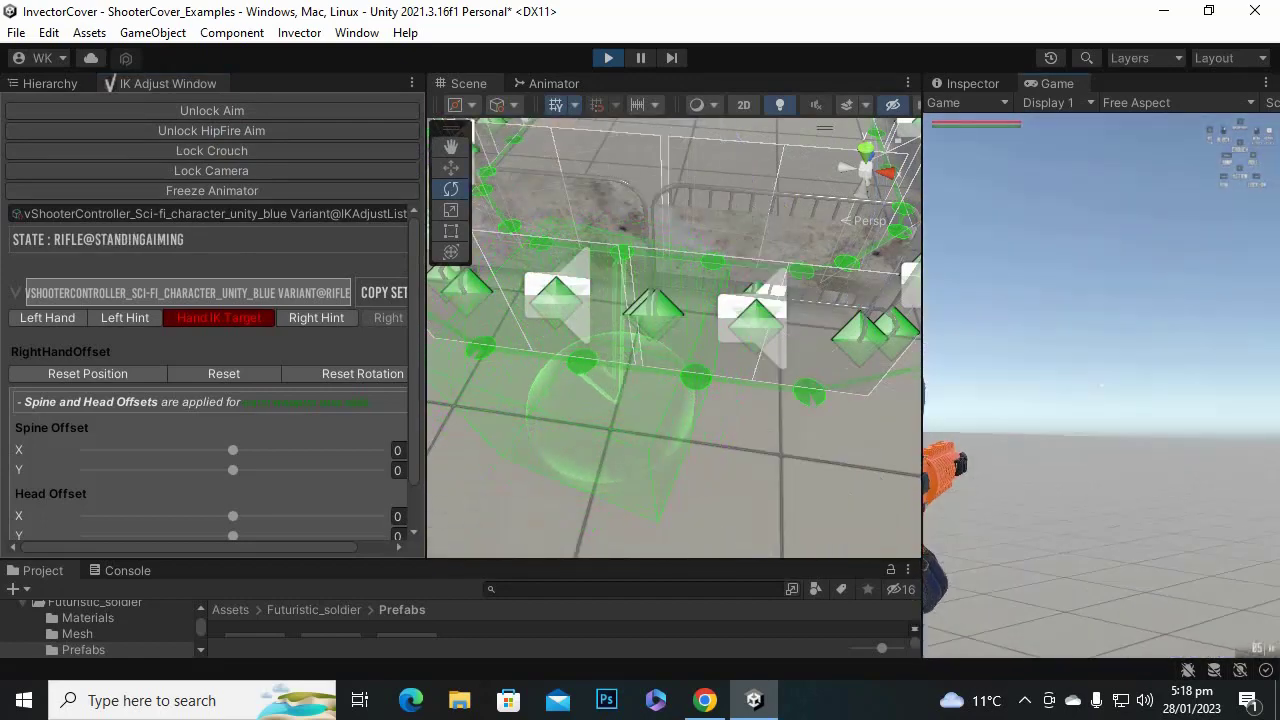
Stop the running scene and restart Play mode.
{"action": "key", "text": "Escape"}
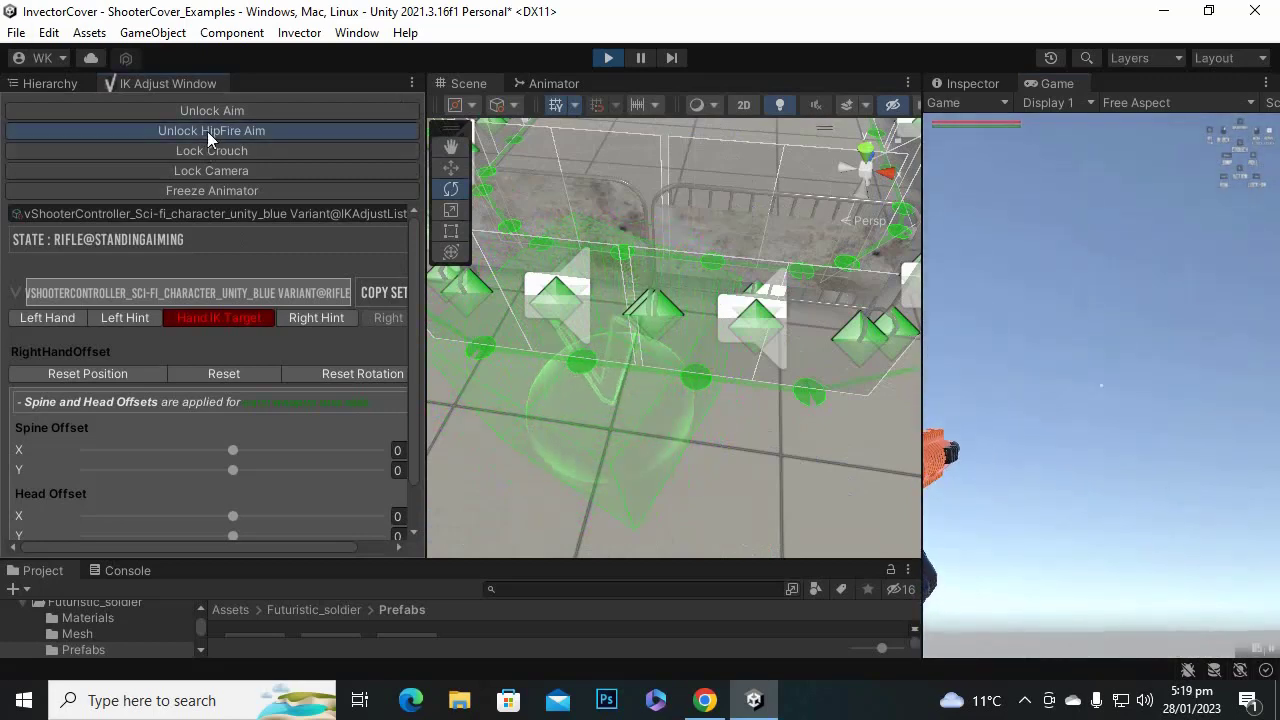
{"action": "left_click", "coordinate": [608, 58]}
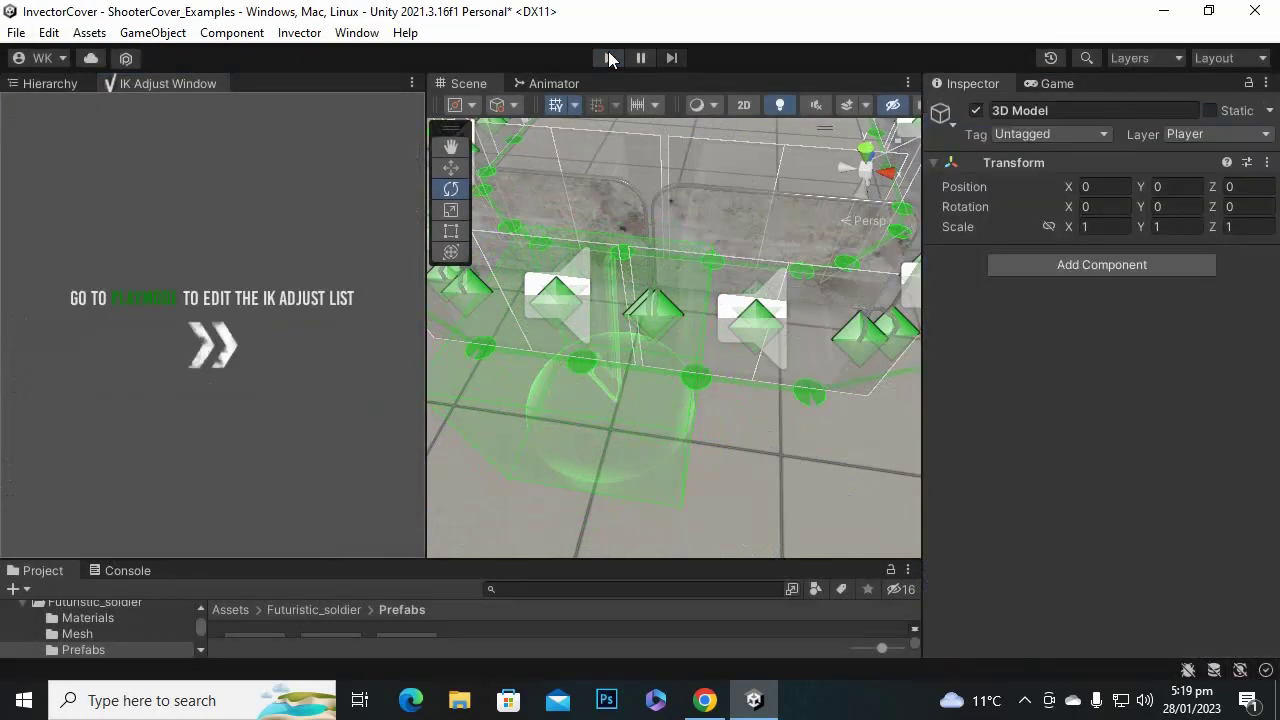
{"action": "left_click", "coordinate": [609, 60]}
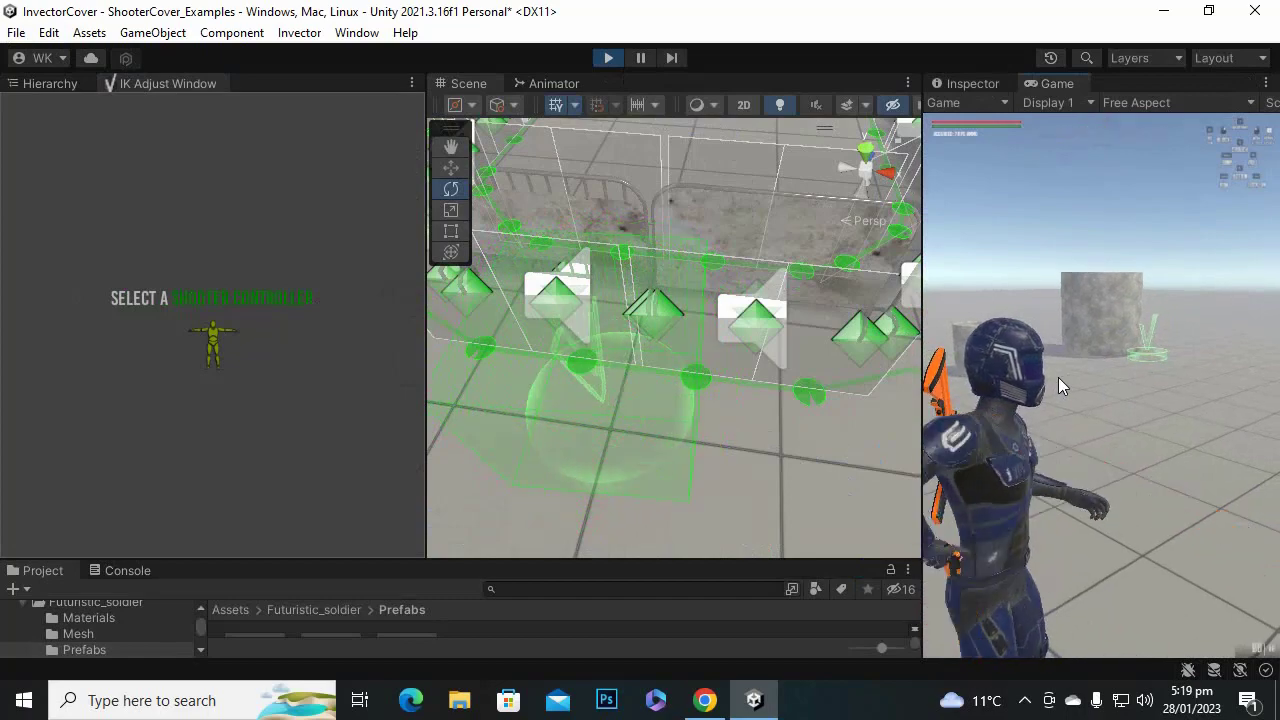
Run the character to the round concrete pillar, take cover and test aiming the pistol around its edge.
{"action": "right_click", "coordinate": [1058, 380]}
{"action": "left_click", "coordinate": [1058, 380]}
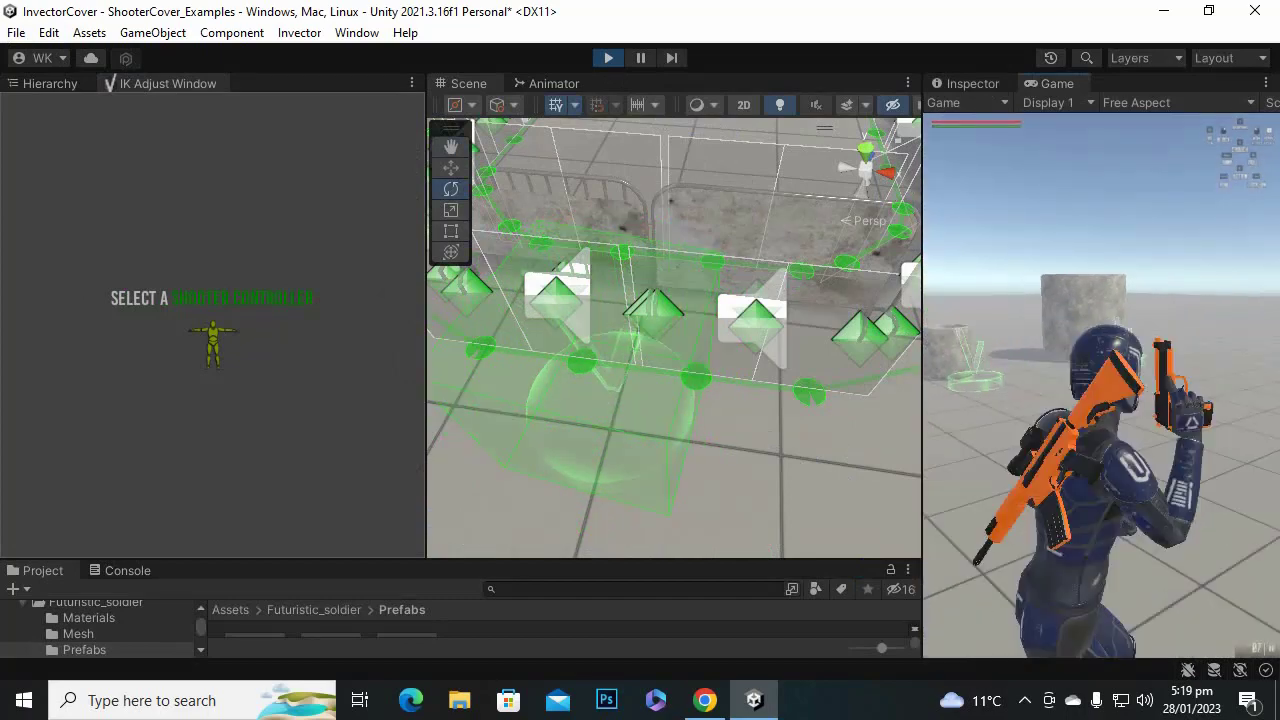
{"action": "key", "text": "w"}
{"action": "key", "text": "w"}
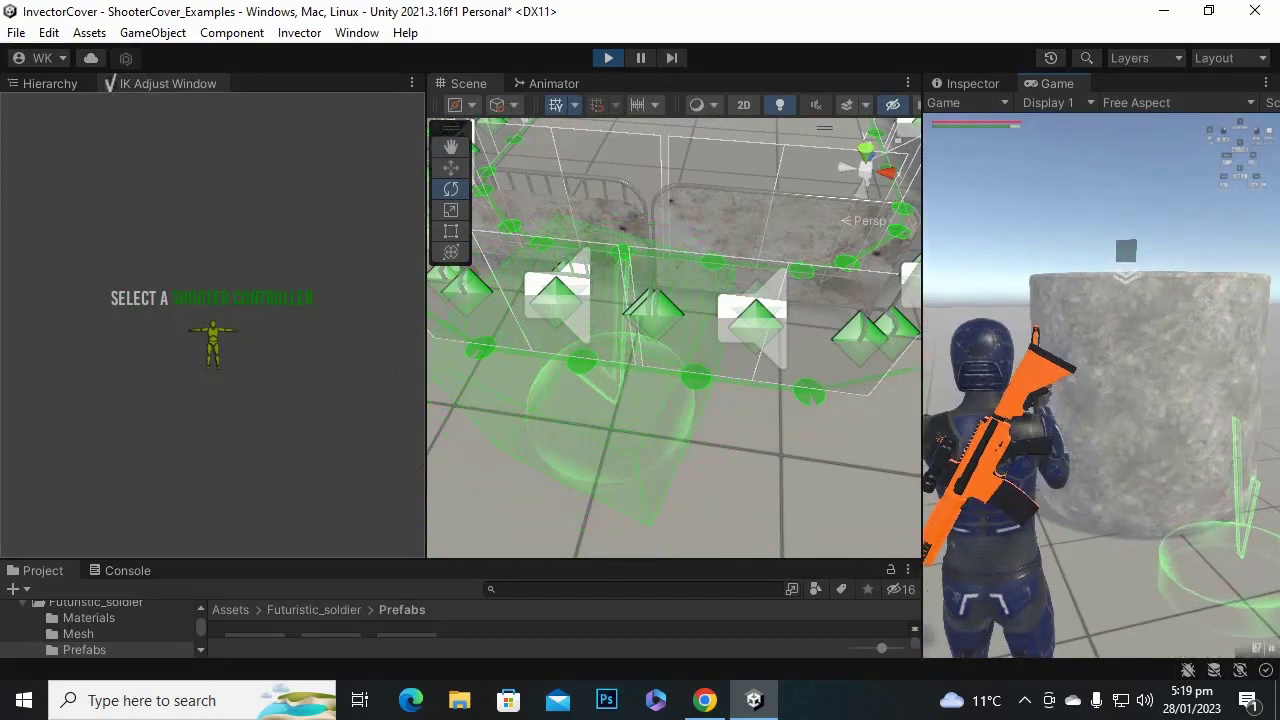
{"action": "right_click", "coordinate": [1101, 385]}
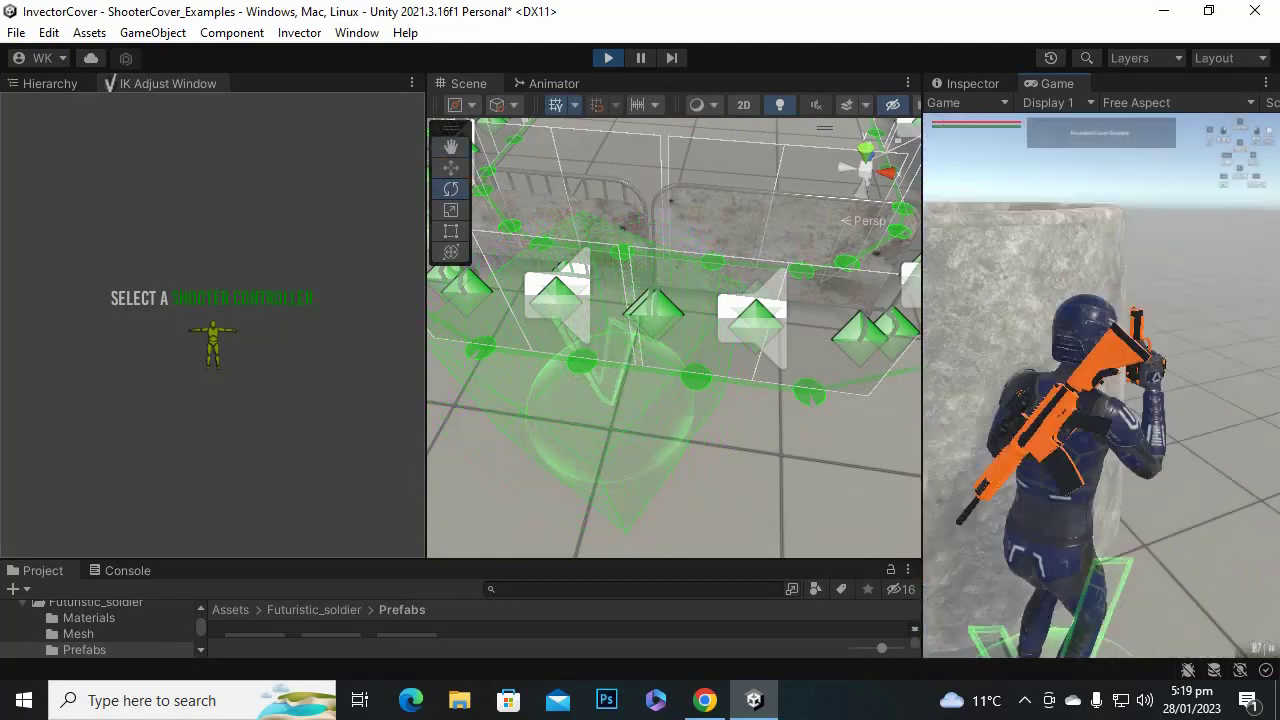
{"action": "key", "text": "d"}
{"action": "right_click", "coordinate": [1101, 385]}
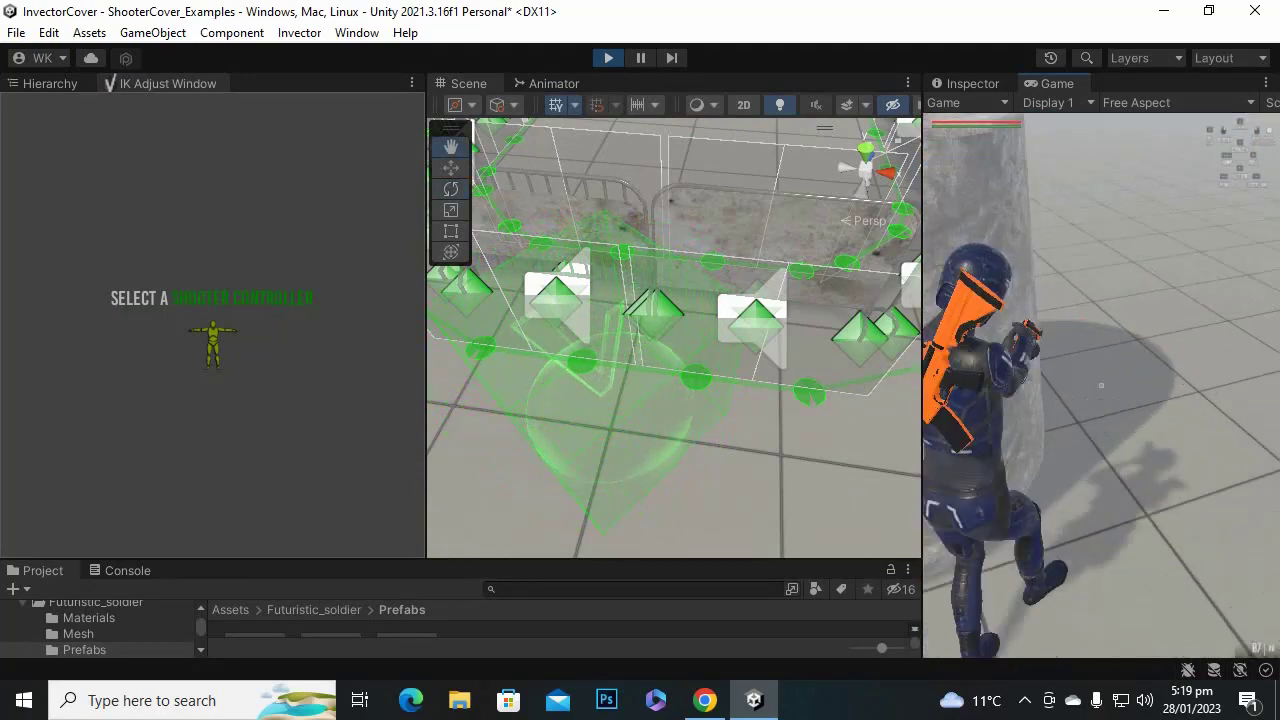
{"action": "right_click", "coordinate": [1101, 385]}
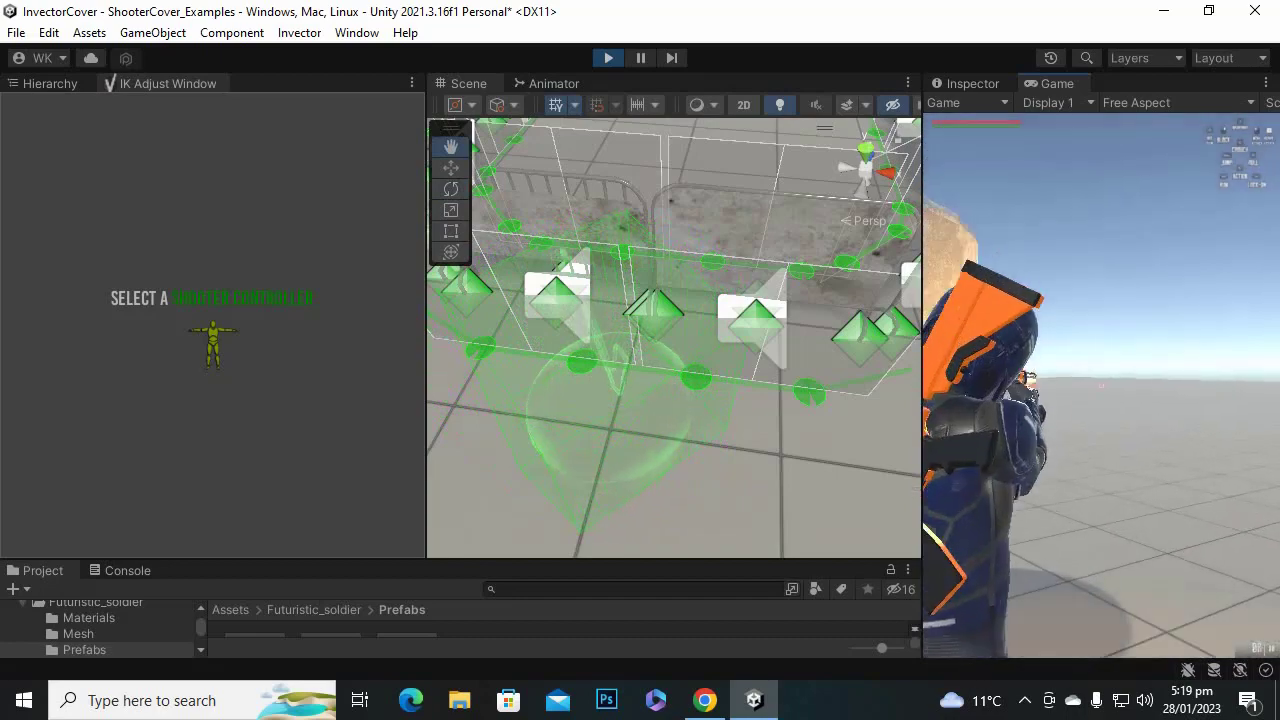
Test pistol aiming around the pillar's edge, taking cover at the wooden crate, and running with the weapons across the scene.
{"action": "right_click", "coordinate": [1101, 385]}
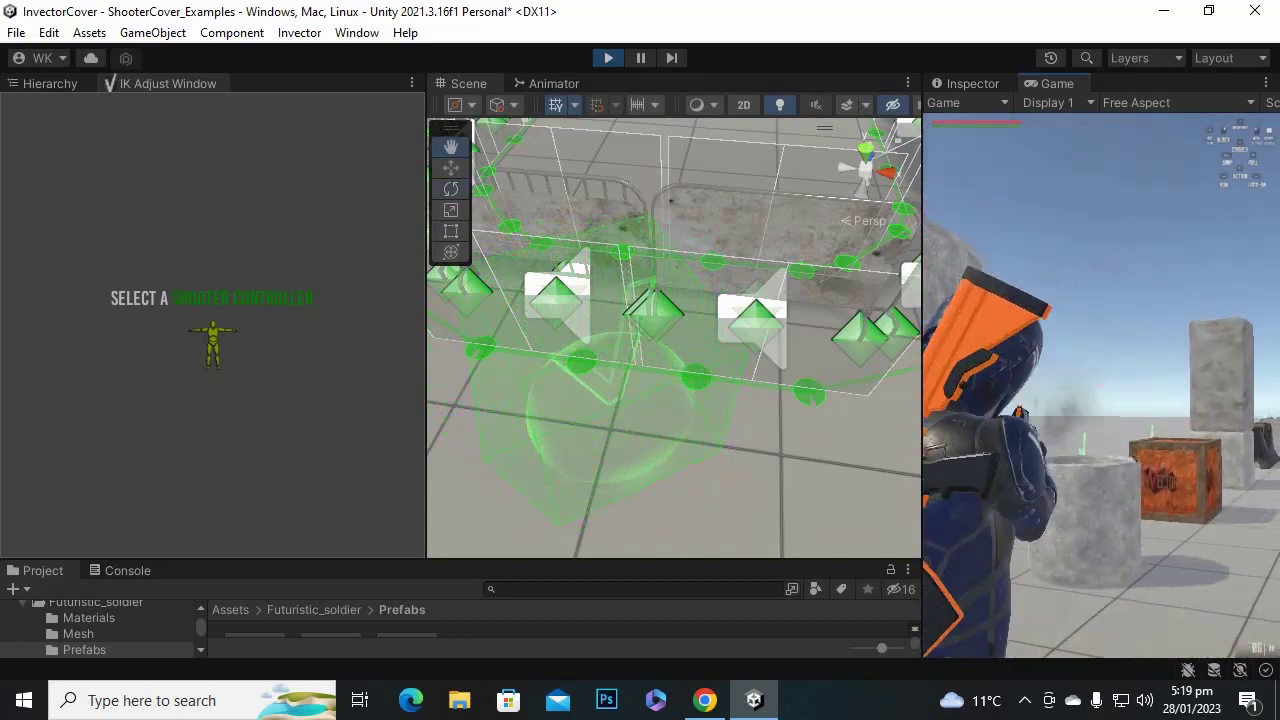
{"action": "right_click", "coordinate": [1101, 385]}
{"action": "key", "text": "w"}
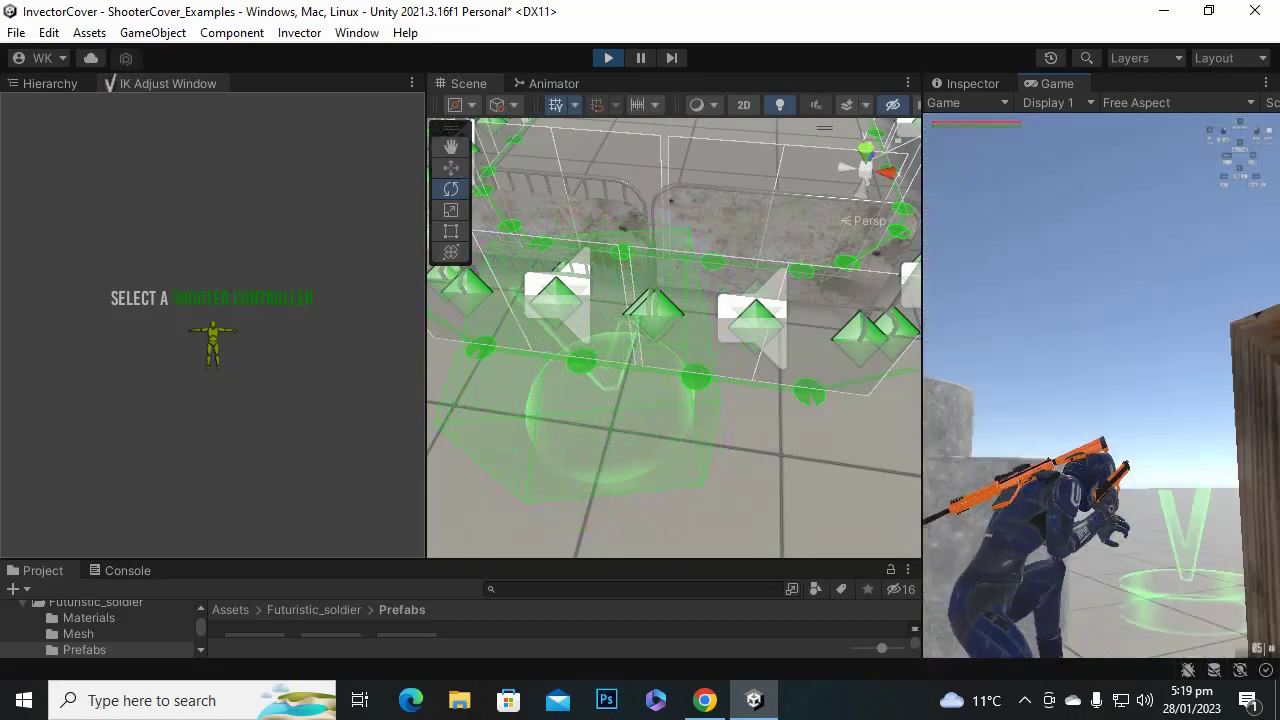
{"action": "key", "text": "q"}
{"action": "key", "text": "w"}
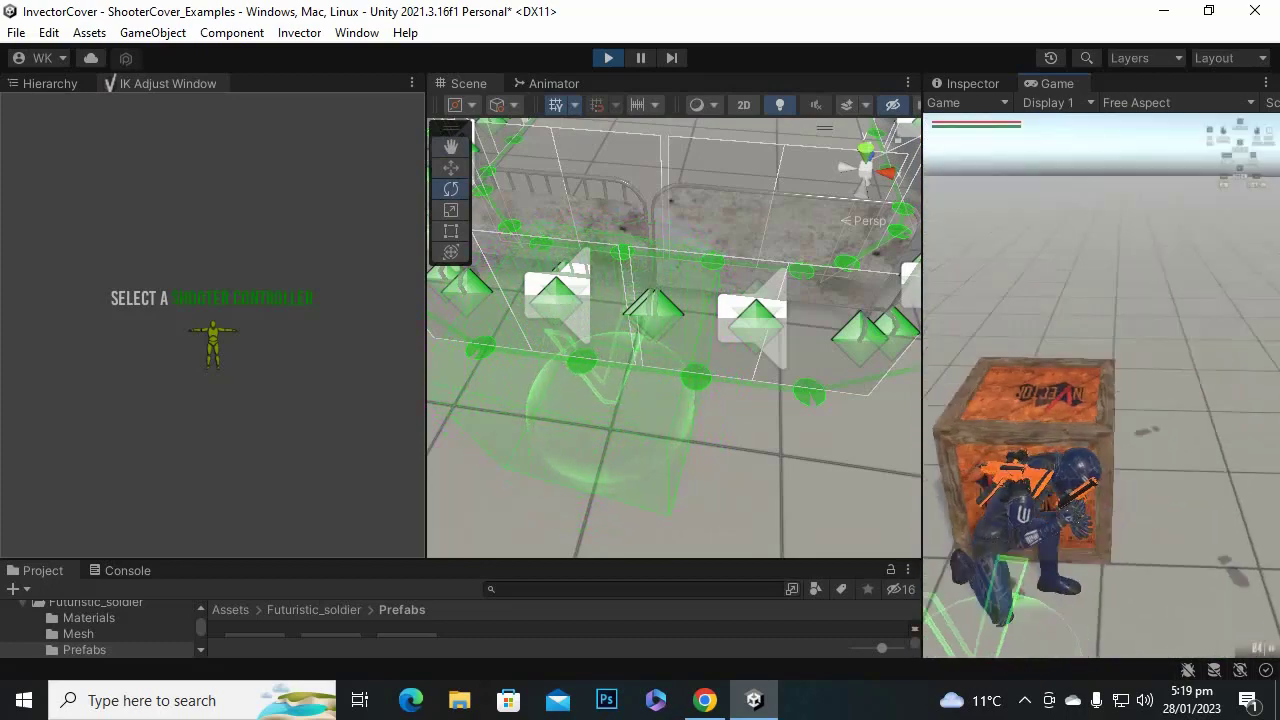
{"action": "key", "text": "w"}
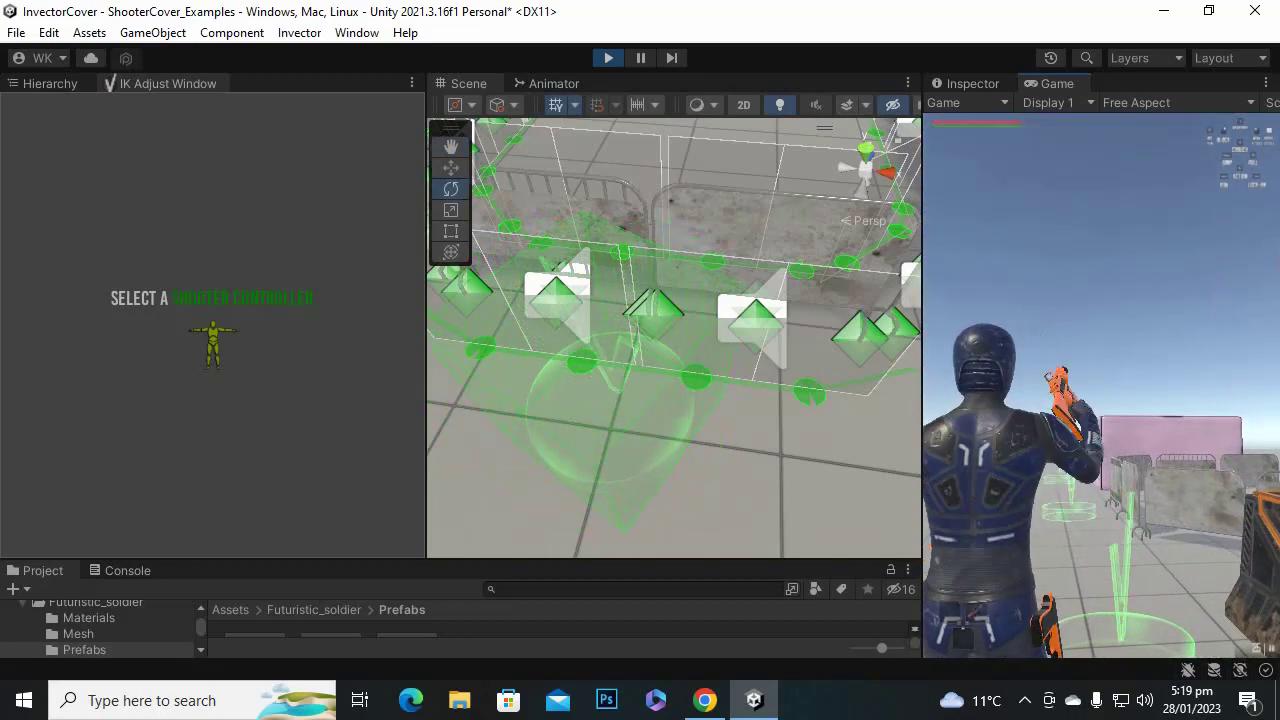
{"action": "key", "text": "w"}
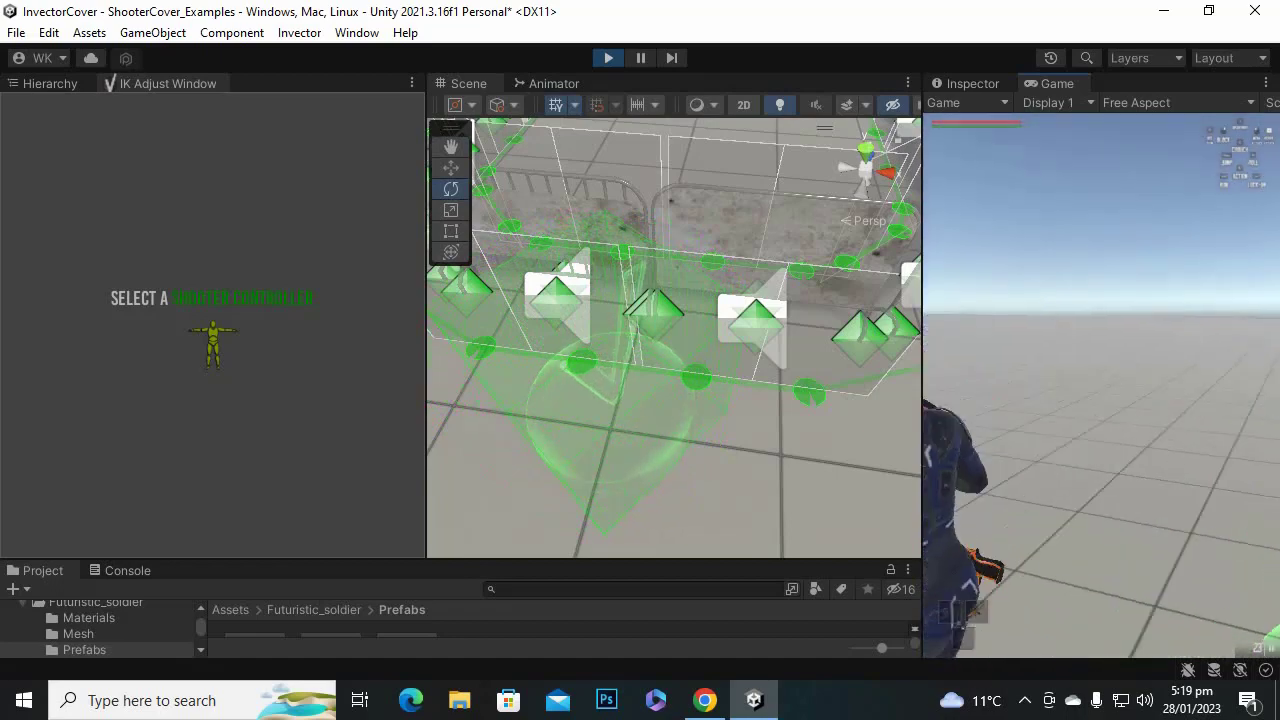
{"action": "key", "text": "w"}
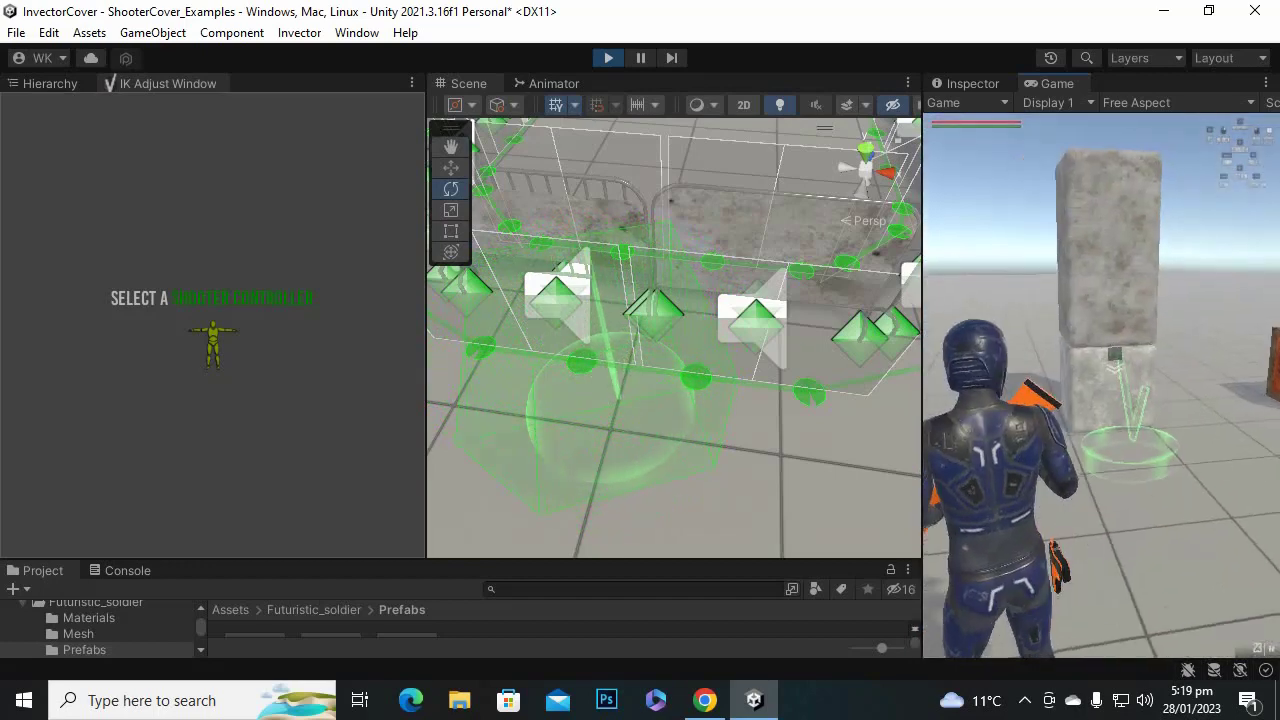
Stop Play mode and rearrange the editor for a wider Scene view, a collapsed character hierarchy and a taller Project area.
{"action": "key", "text": "Escape"}
{"action": "left_click", "coordinate": [608, 57]}
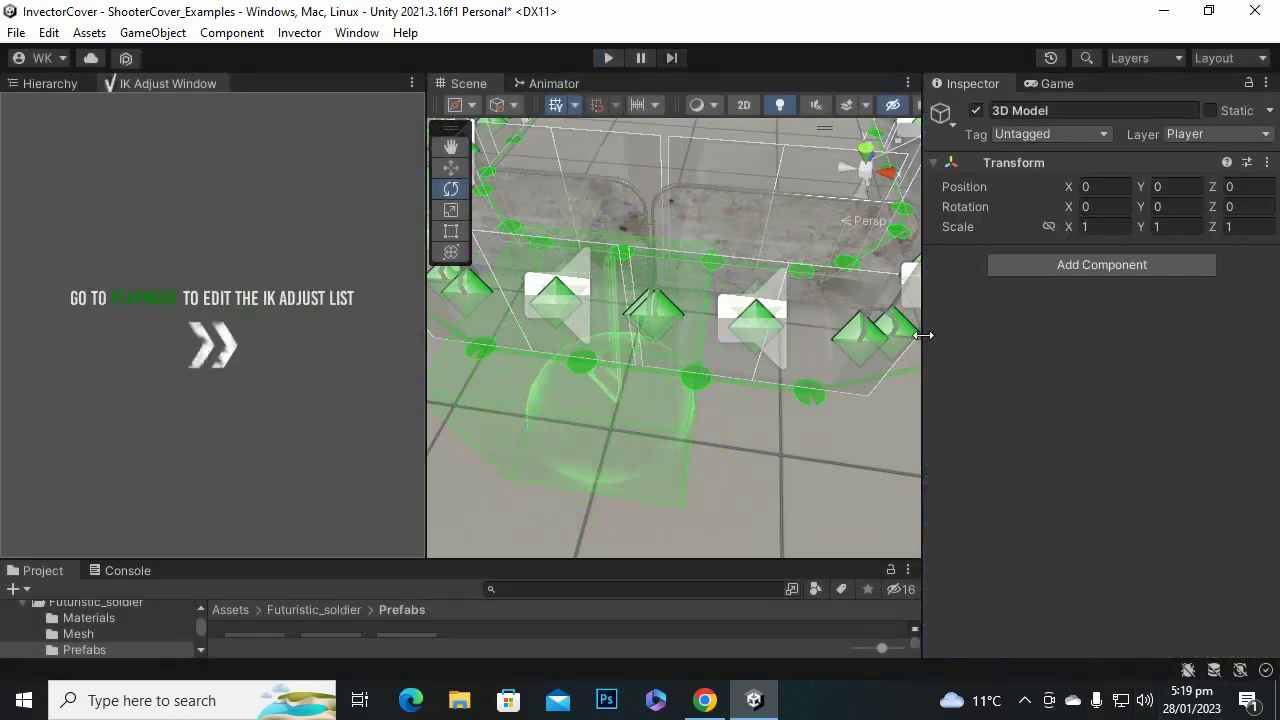
{"action": "left_click_drag", "start_coordinate": [922, 335], "coordinate": [1004, 340]}
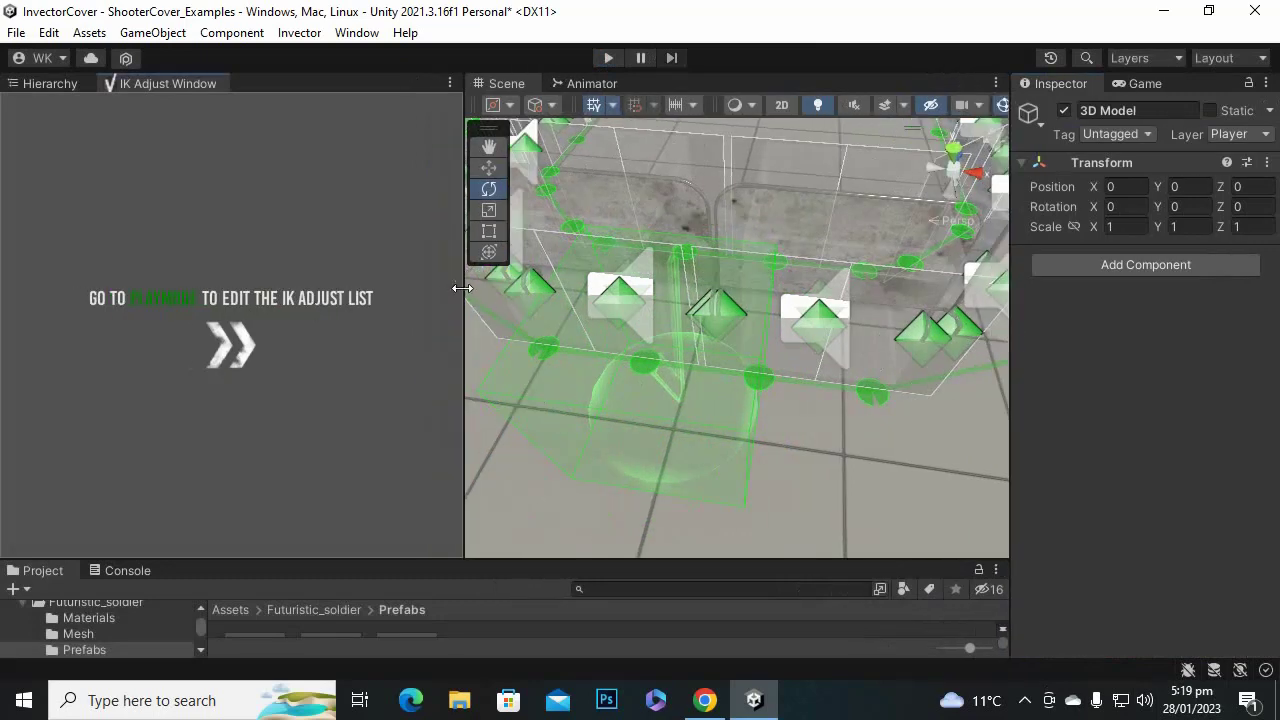
{"action": "left_click_drag", "start_coordinate": [462, 288], "coordinate": [330, 280]}
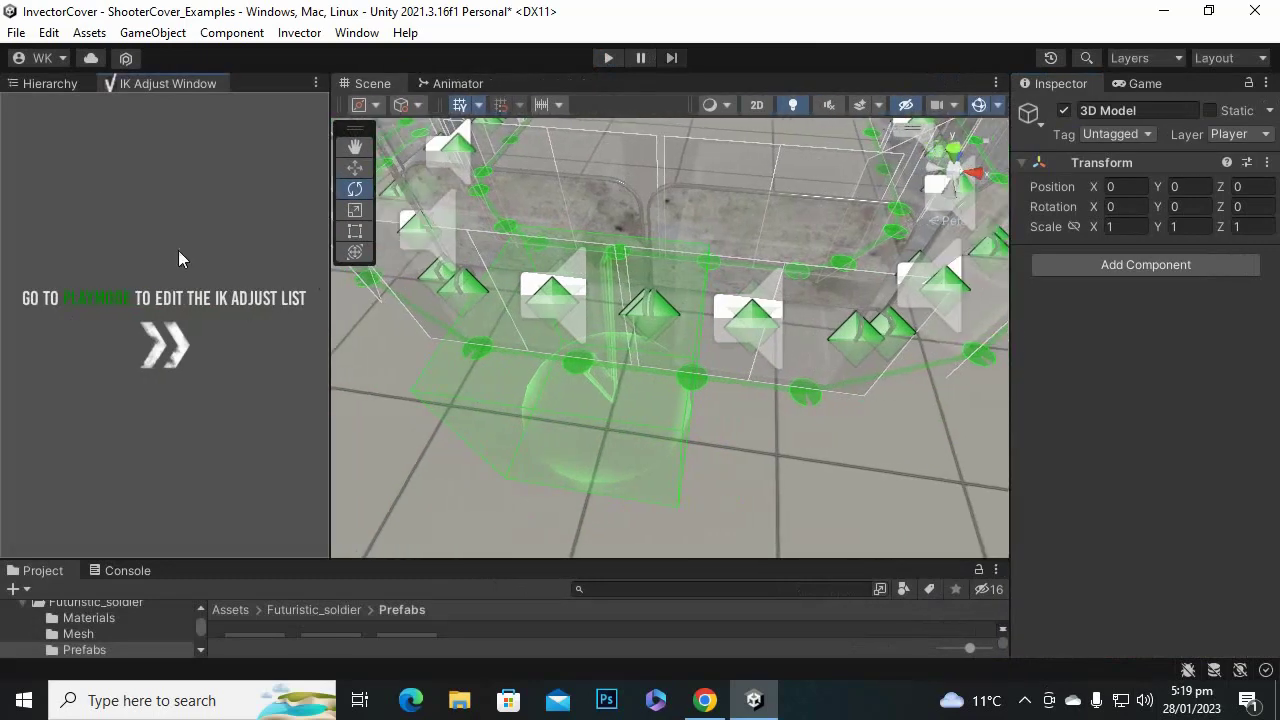
{"action": "left_click", "coordinate": [45, 84]}
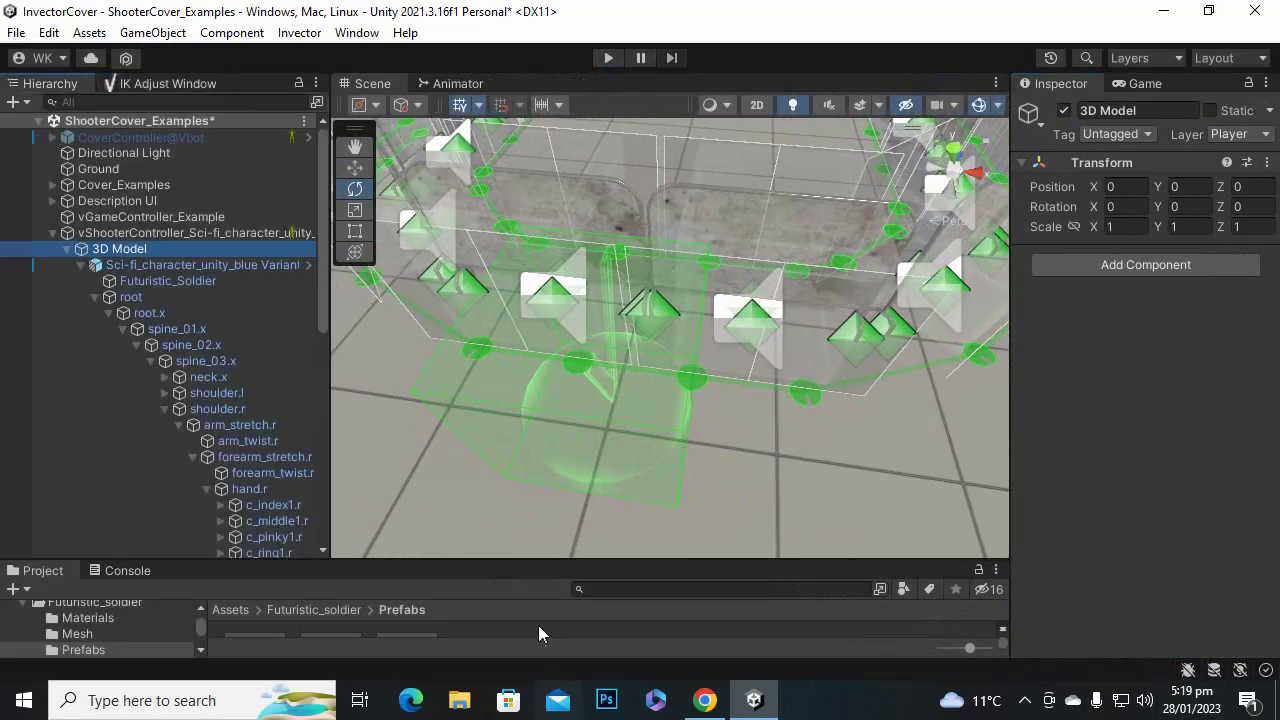
{"action": "left_click", "coordinate": [54, 233]}
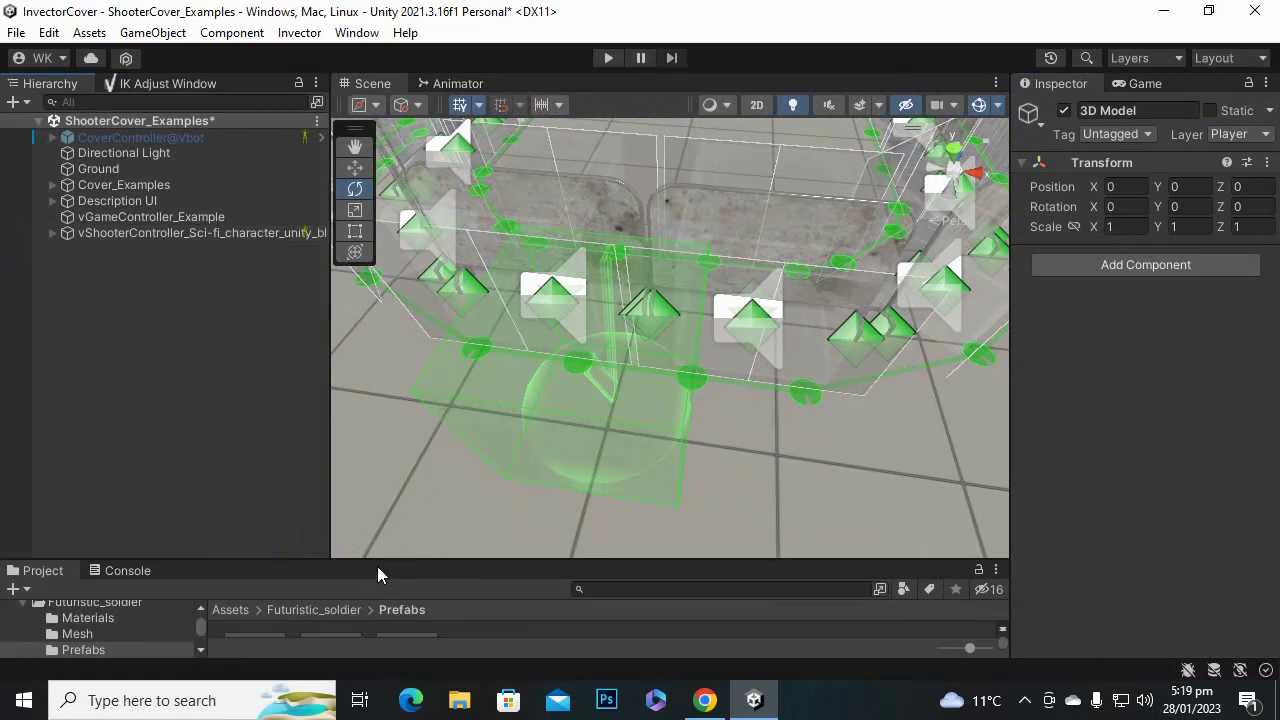
{"action": "left_click_drag", "start_coordinate": [377, 566], "coordinate": [410, 470]}
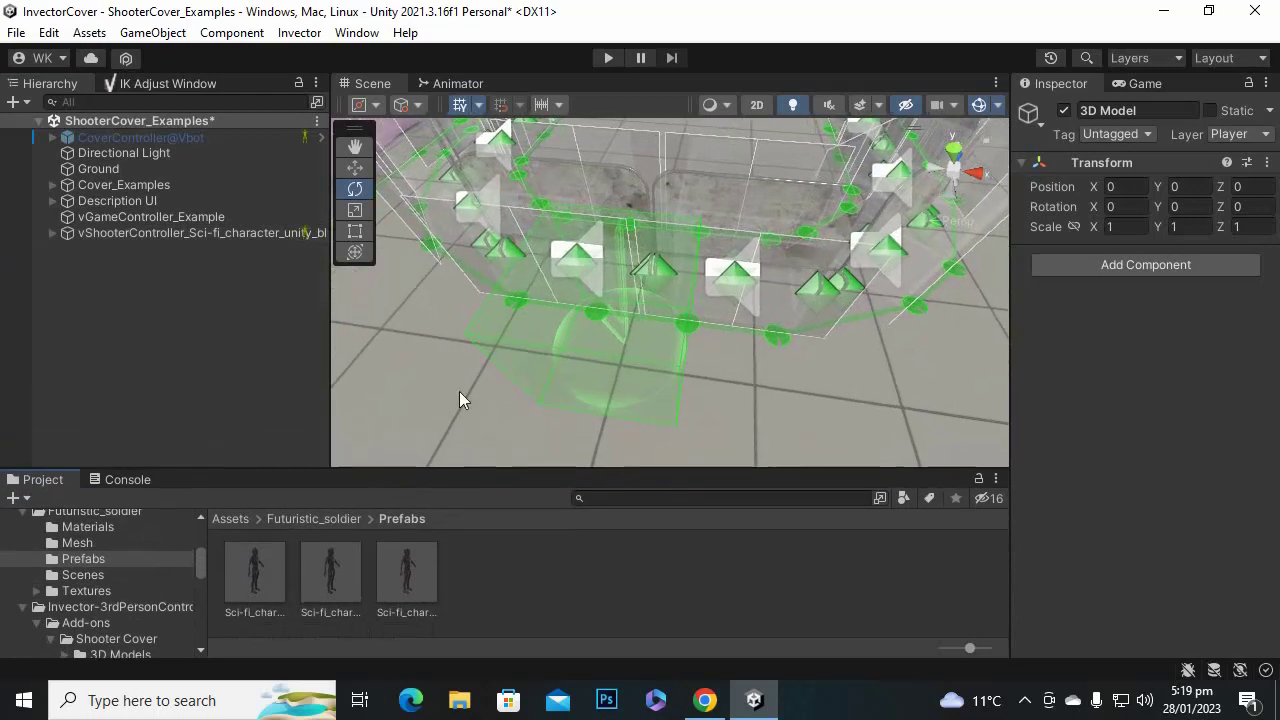
{"action": "scroll", "coordinate": [459, 391], "scroll_direction": "down", "scroll_amount": 10}
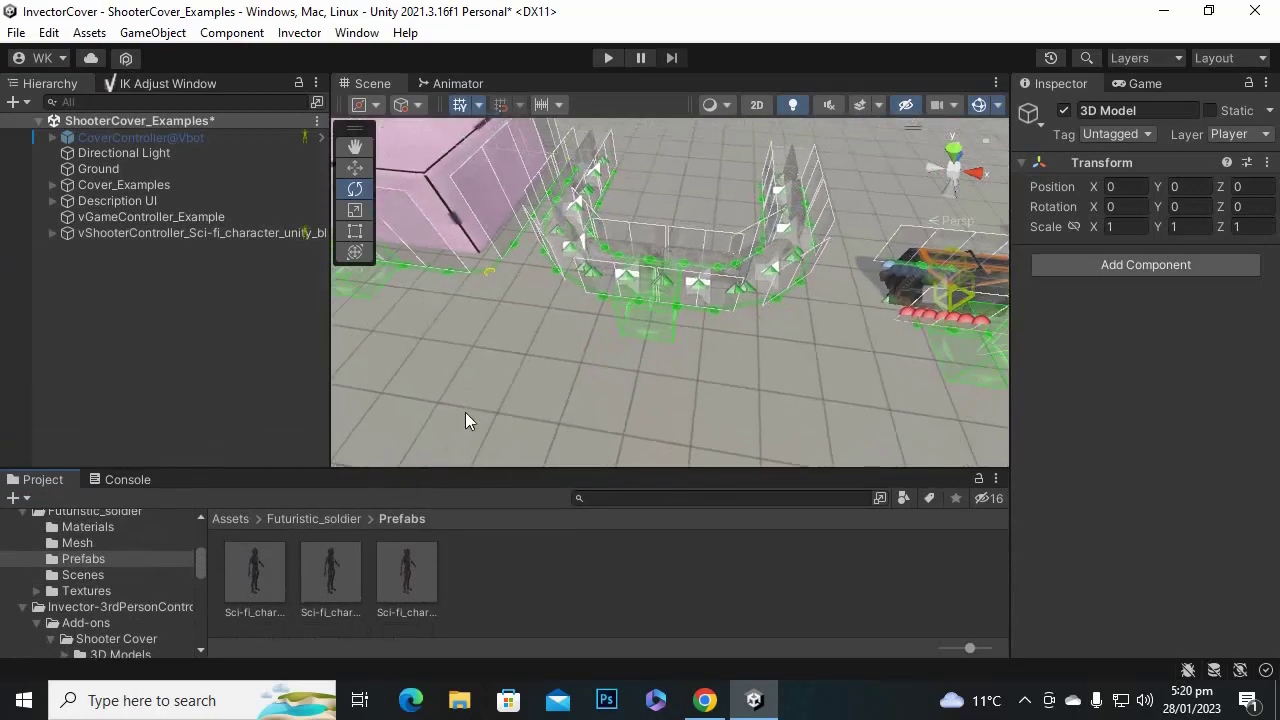
{"action": "scroll", "coordinate": [480, 395], "scroll_direction": "down", "scroll_amount": 3}
{"action": "middle_click_drag", "start_coordinate": [633, 298], "coordinate": [1055, 428]}
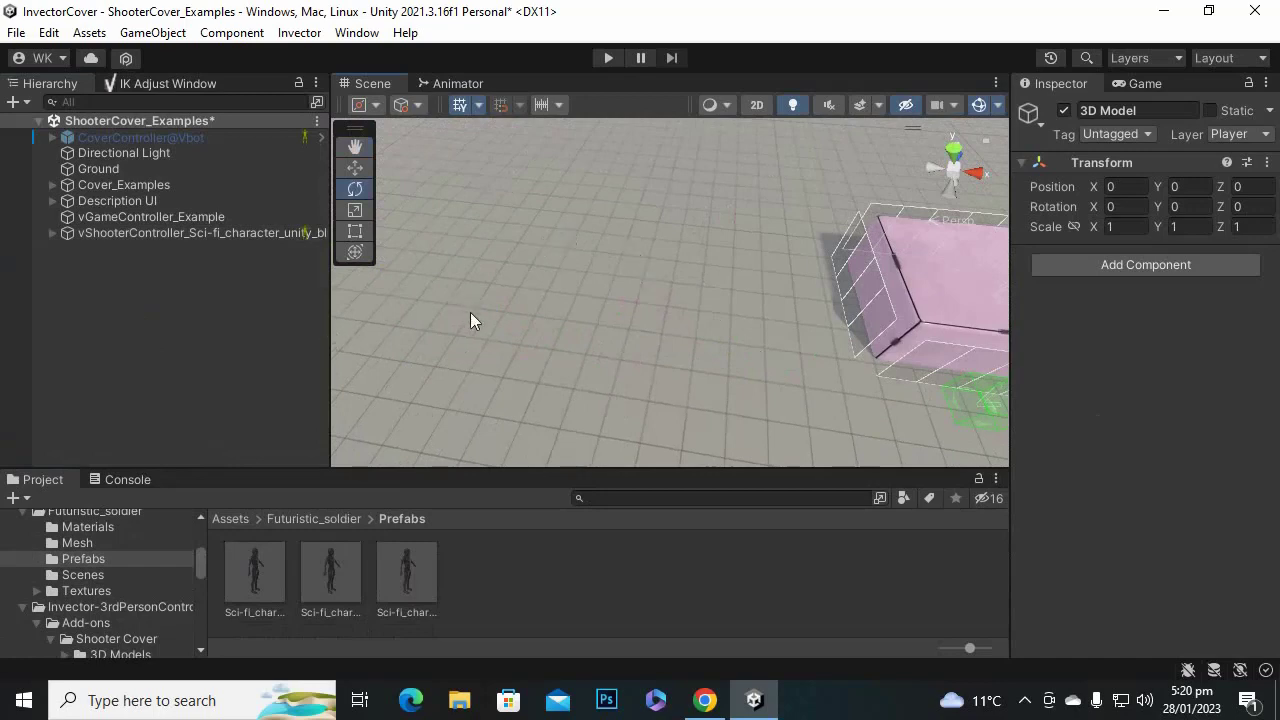
{"action": "middle_click_drag", "start_coordinate": [524, 400], "coordinate": [591, 292]}
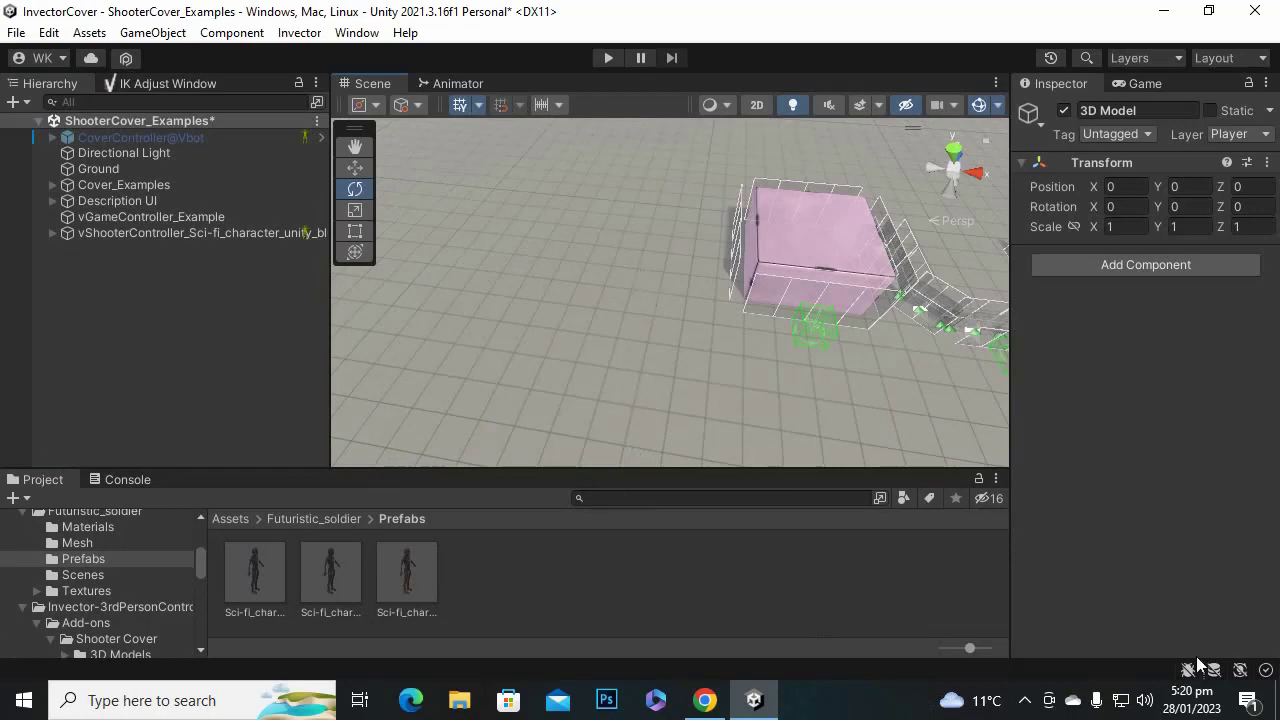
{"action": "left_click", "coordinate": [1026, 702]}
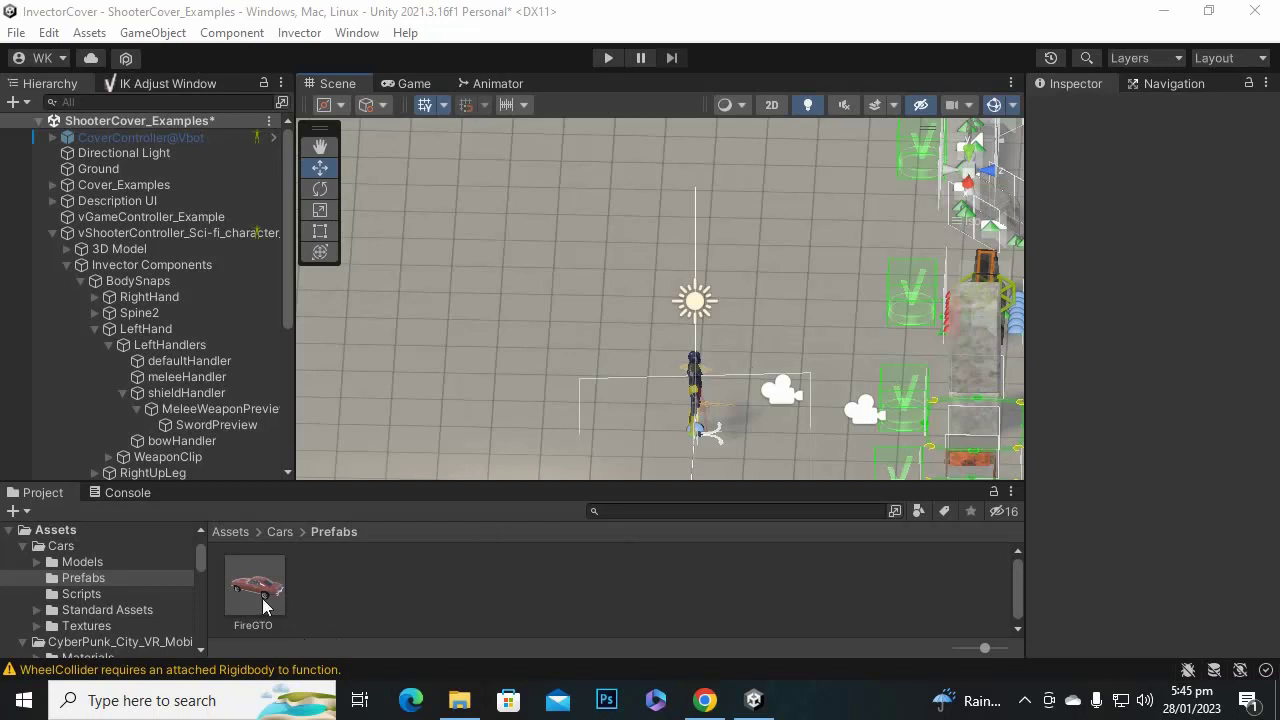
Place the FireGTO car prefab on the open ground near the character and position it at X -5.51, Y 0.49.
{"action": "left_click_drag", "start_coordinate": [262, 598], "coordinate": [549, 308]}
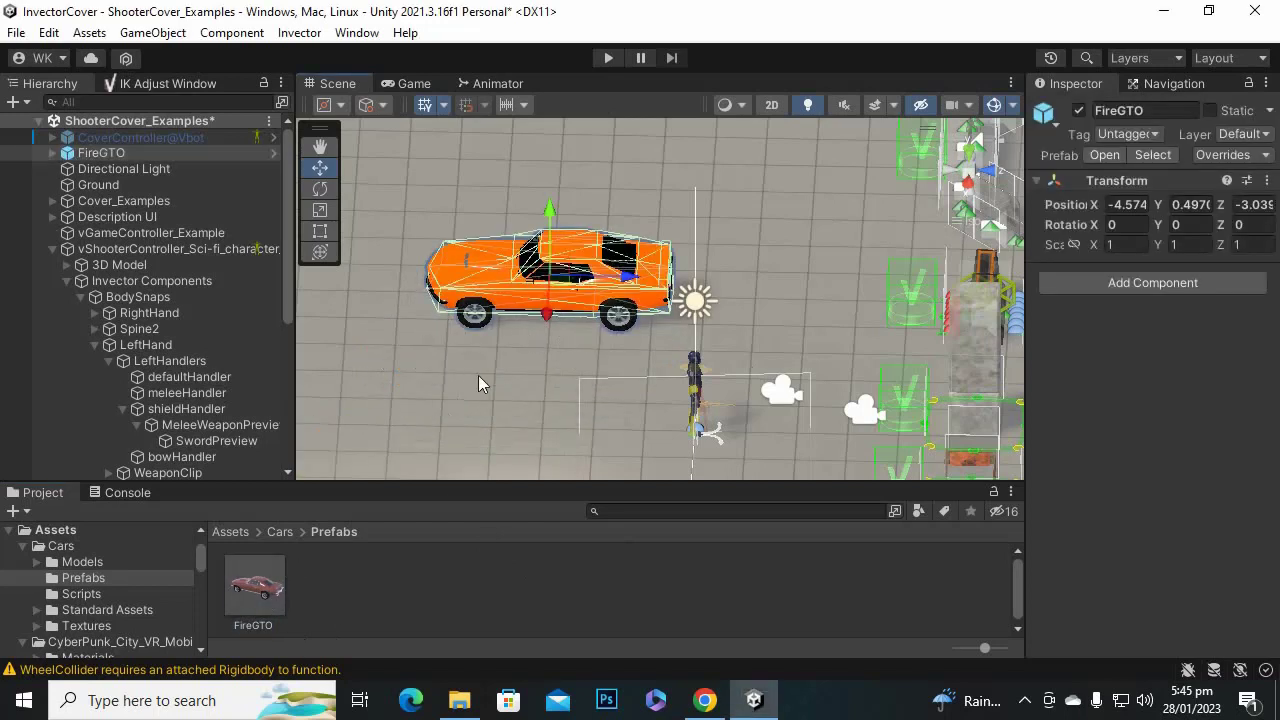
{"action": "scroll", "coordinate": [478, 383], "scroll_direction": "up", "scroll_amount": 3}
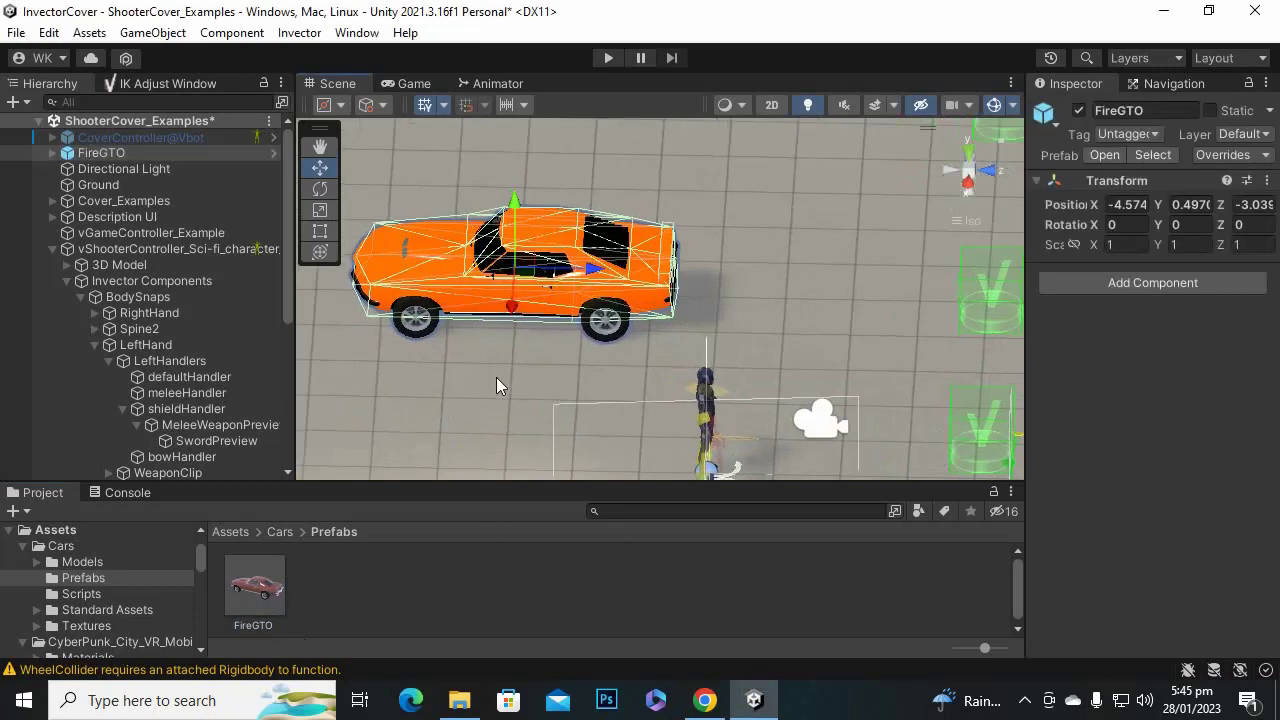
{"action": "left_click", "coordinate": [515, 228]}
{"action": "left_click", "coordinate": [525, 258]}
{"action": "mouse_move", "coordinate": [515, 200]}
{"action": "left_mouse_down"}
{"action": "mouse_move", "coordinate": [525, 209]}
{"action": "mouse_move", "coordinate": [537, 195]}
{"action": "left_mouse_up"}
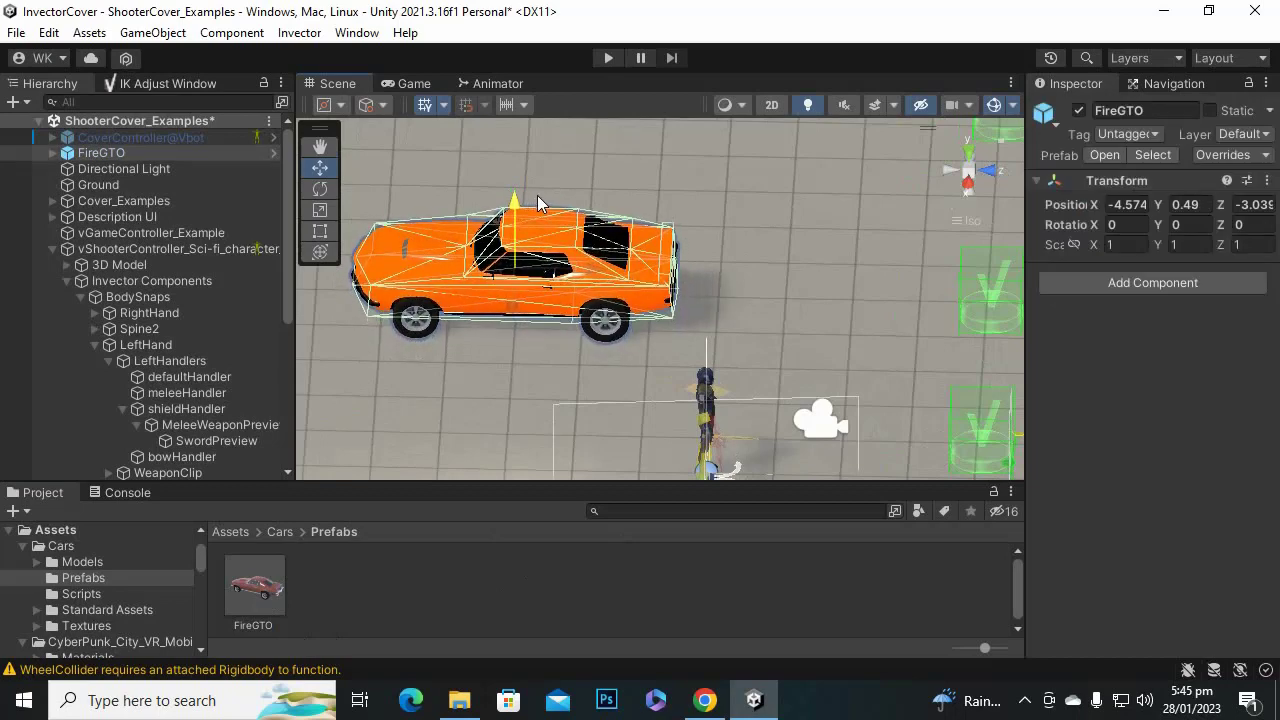
{"action": "left_click_drag", "start_coordinate": [509, 314], "coordinate": [523, 280]}
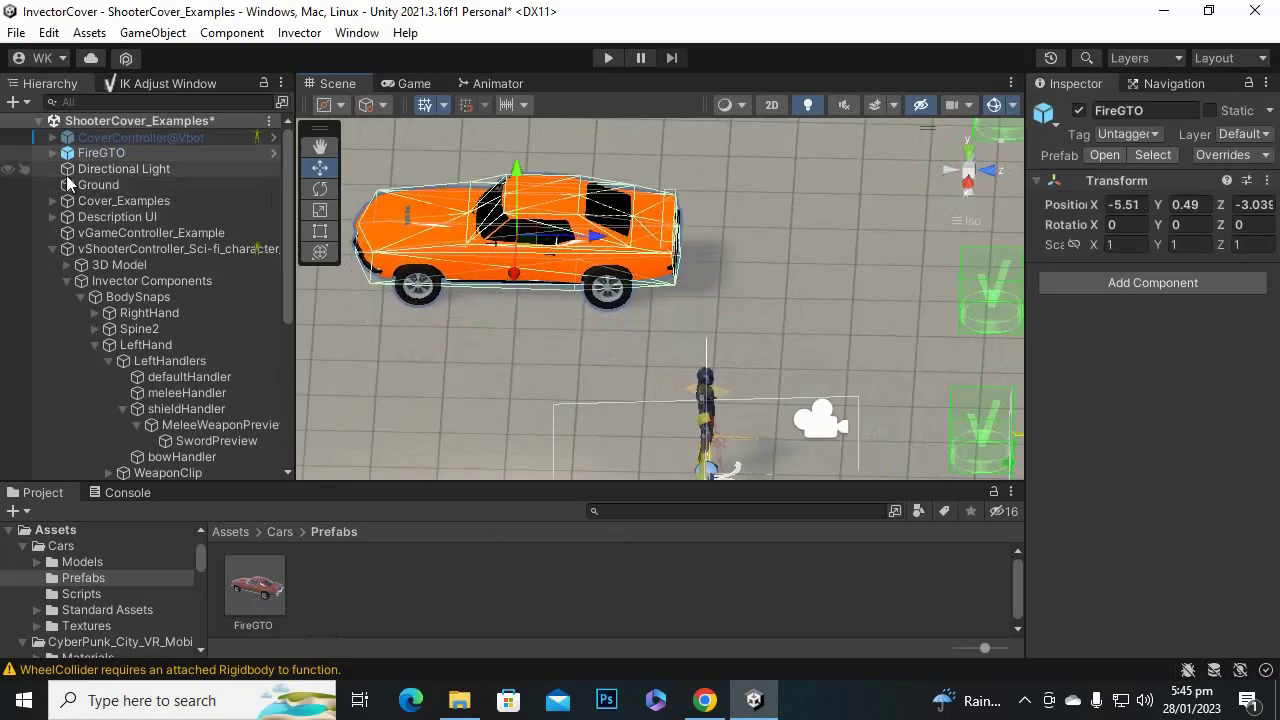
Add a new Invector Cover Line as a child of FireGTO and select it.
{"action": "right_click", "coordinate": [134, 160]}
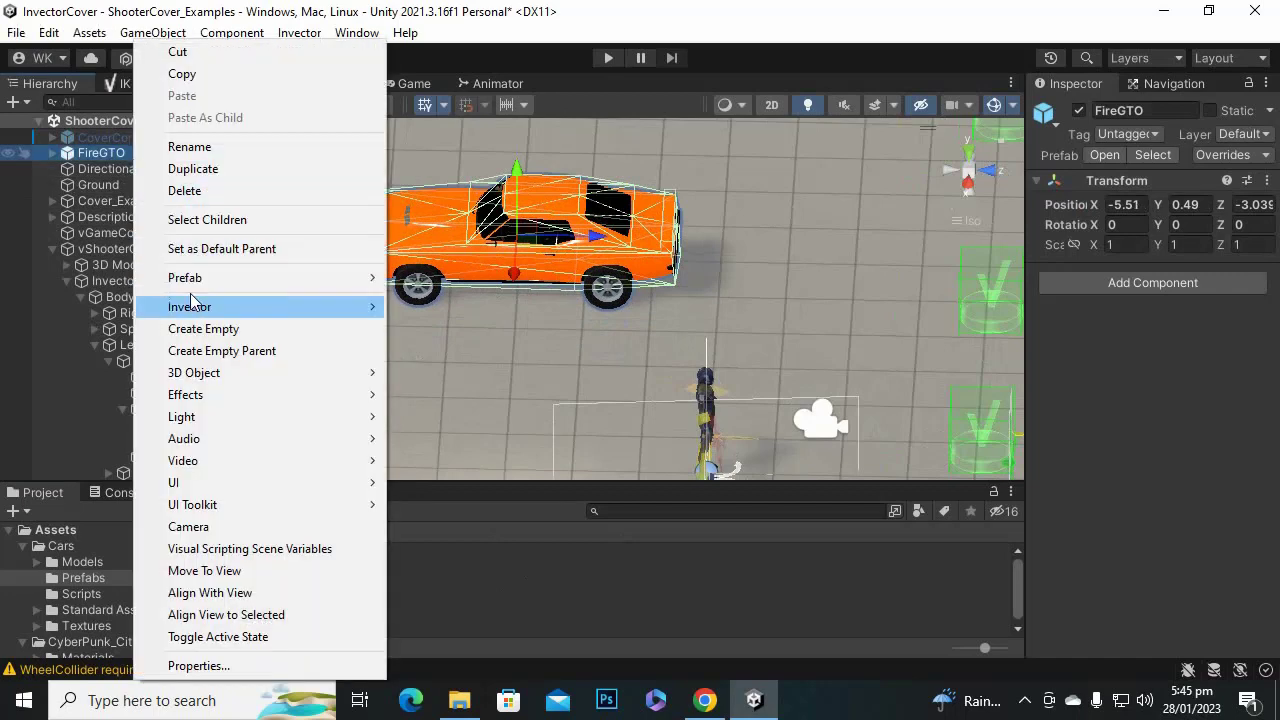
{"action": "mouse_move", "coordinate": [195, 306]}
{"action": "mouse_move", "coordinate": [416, 314]}
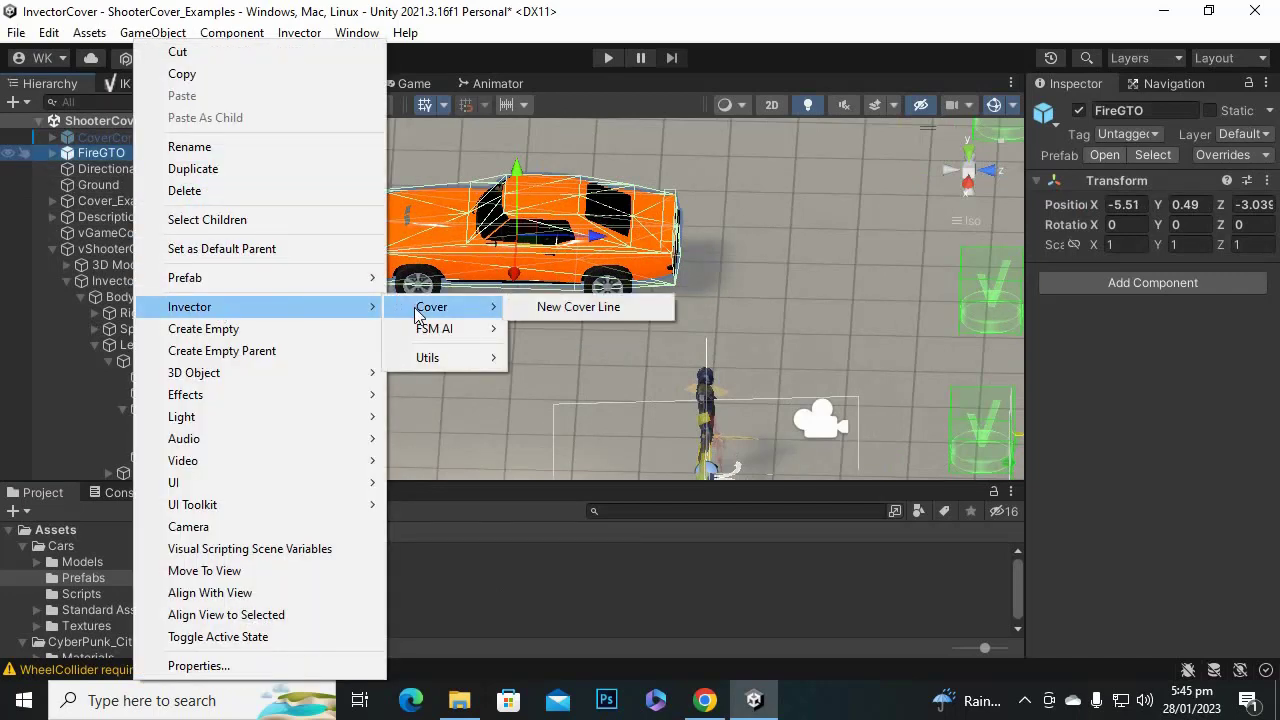
{"action": "left_click", "coordinate": [564, 311]}
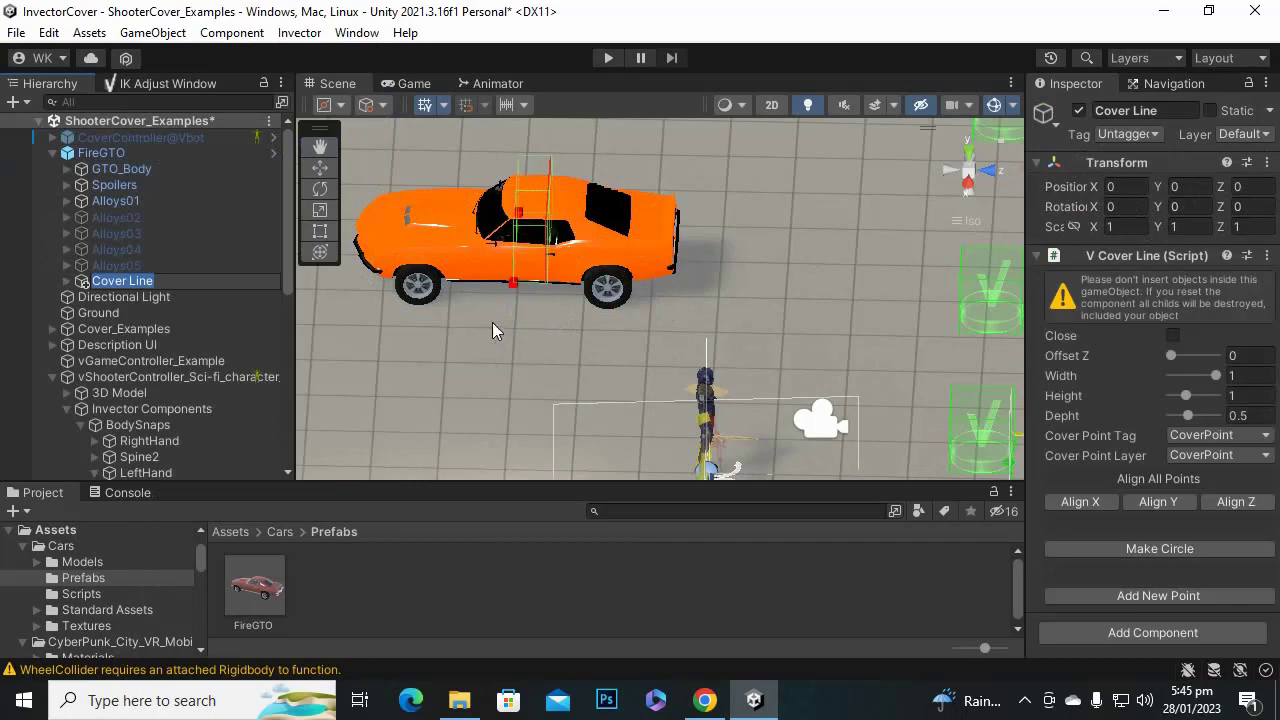
{"action": "left_click", "coordinate": [231, 298]}
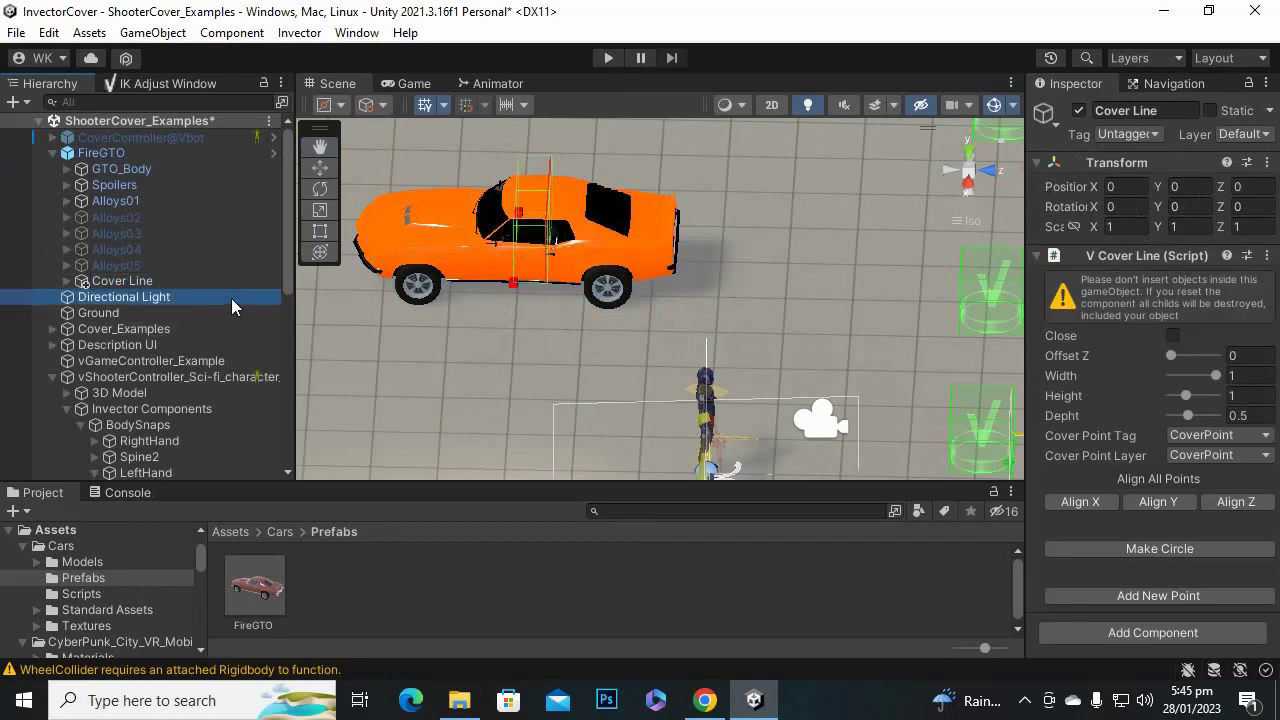
{"action": "left_click", "coordinate": [213, 274]}
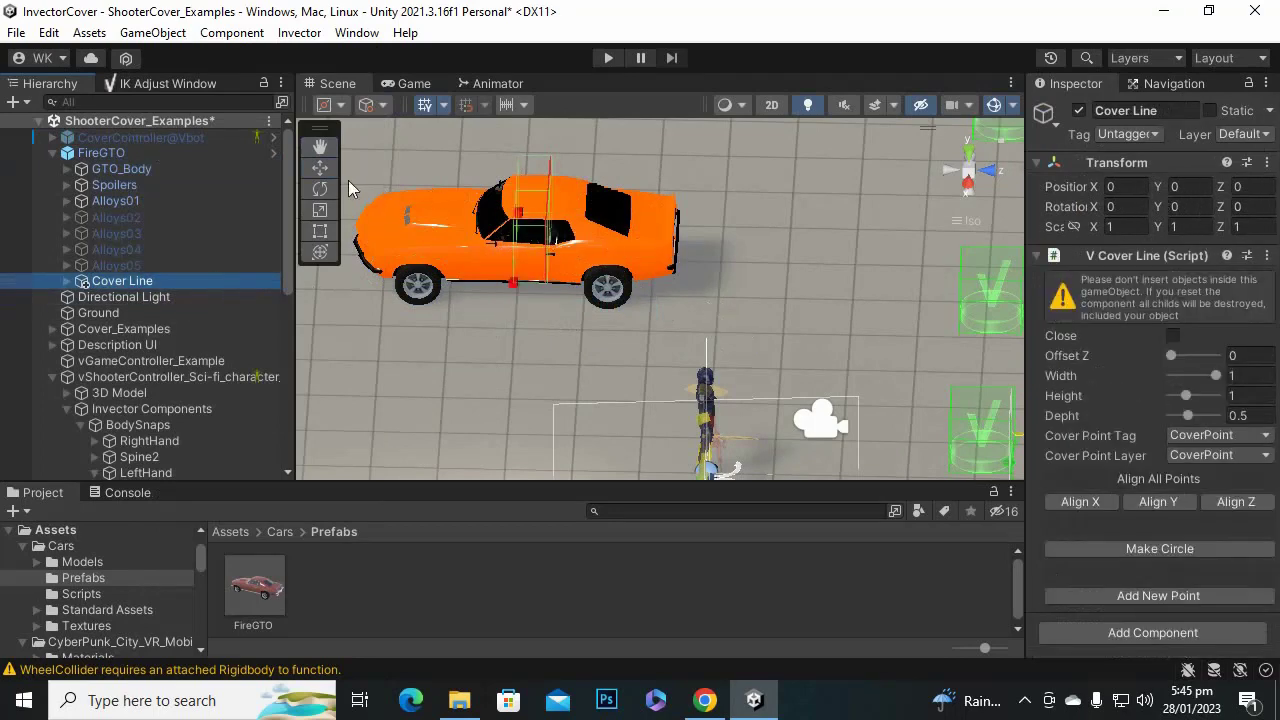
Move the Cover Line along Z to 2.57, just behind the car's rear bumper.
{"action": "left_click", "coordinate": [320, 167]}
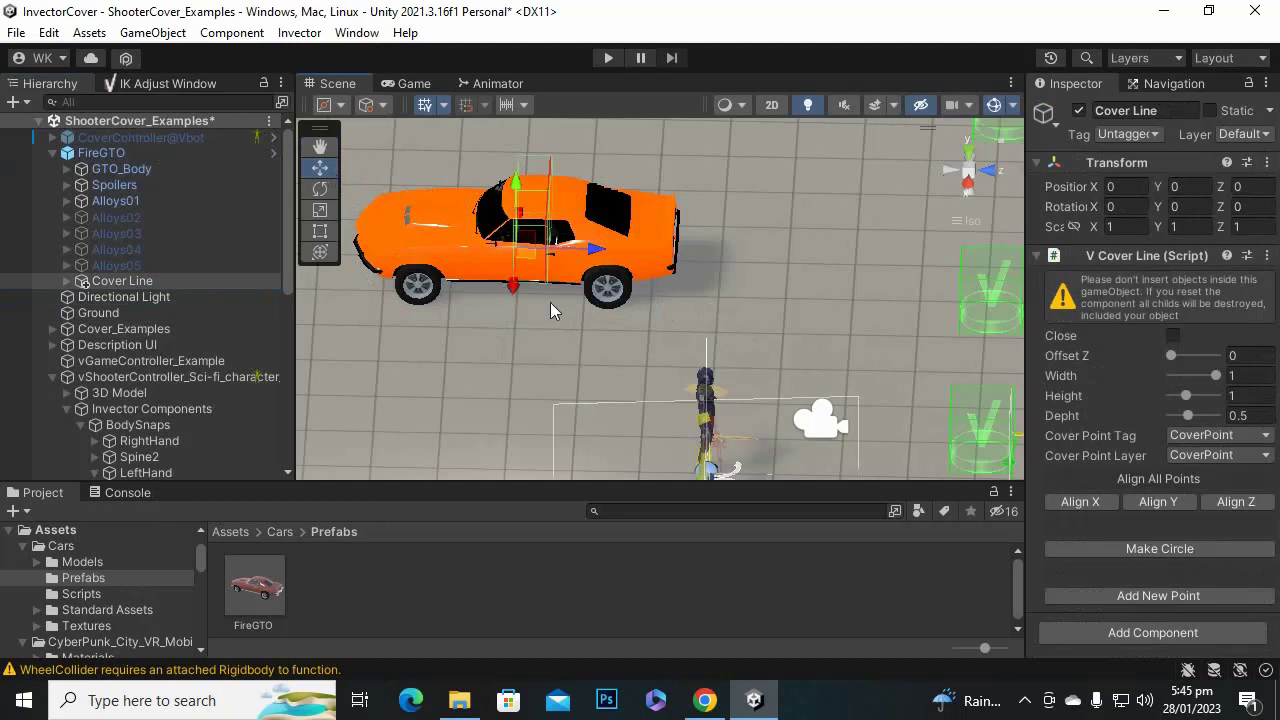
{"action": "left_click_drag", "start_coordinate": [582, 248], "coordinate": [769, 269]}
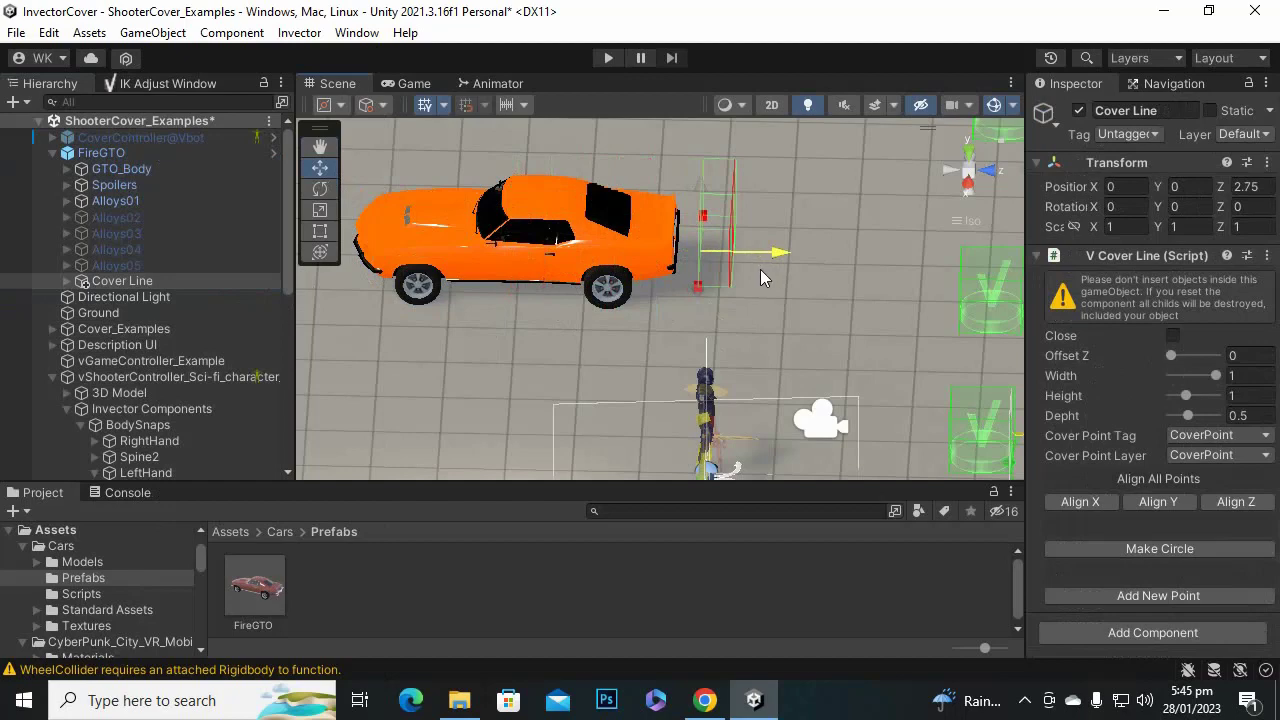
{"action": "left_click_drag", "start_coordinate": [760, 269], "coordinate": [761, 269]}
{"action": "scroll", "coordinate": [733, 287], "scroll_direction": "up", "scroll_amount": 3}
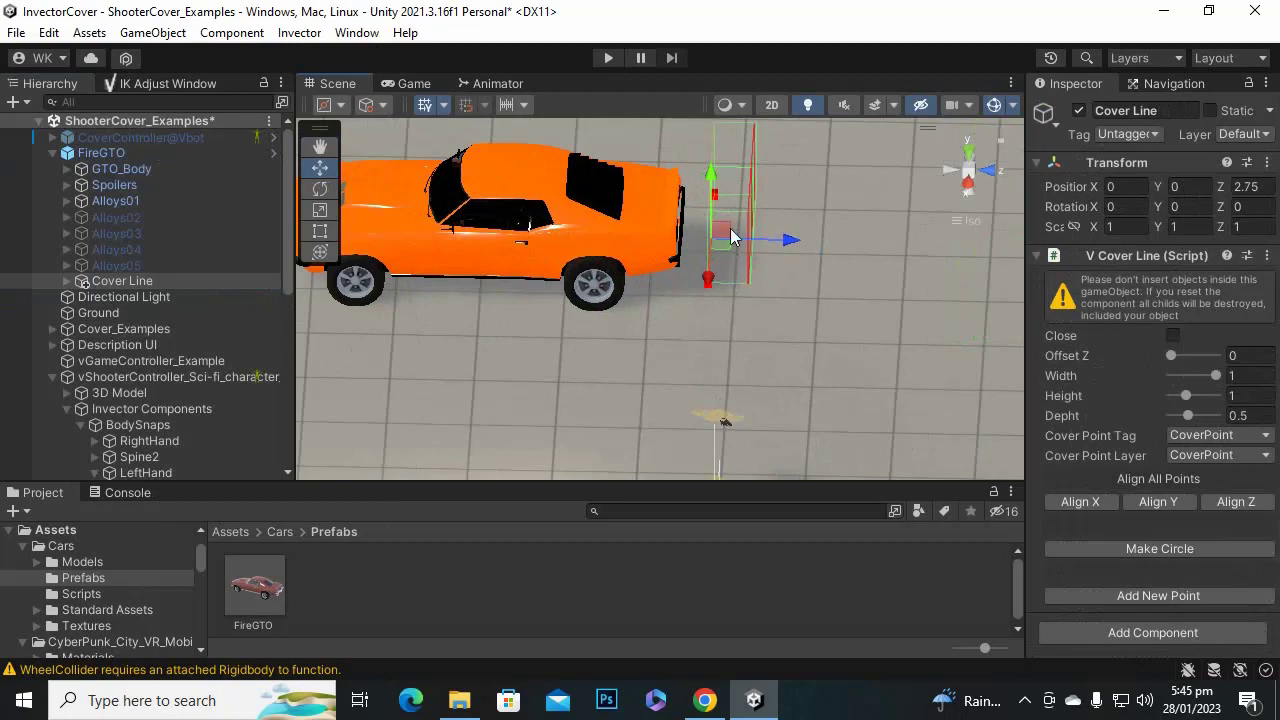
{"action": "left_click_drag", "start_coordinate": [783, 250], "coordinate": [768, 242]}
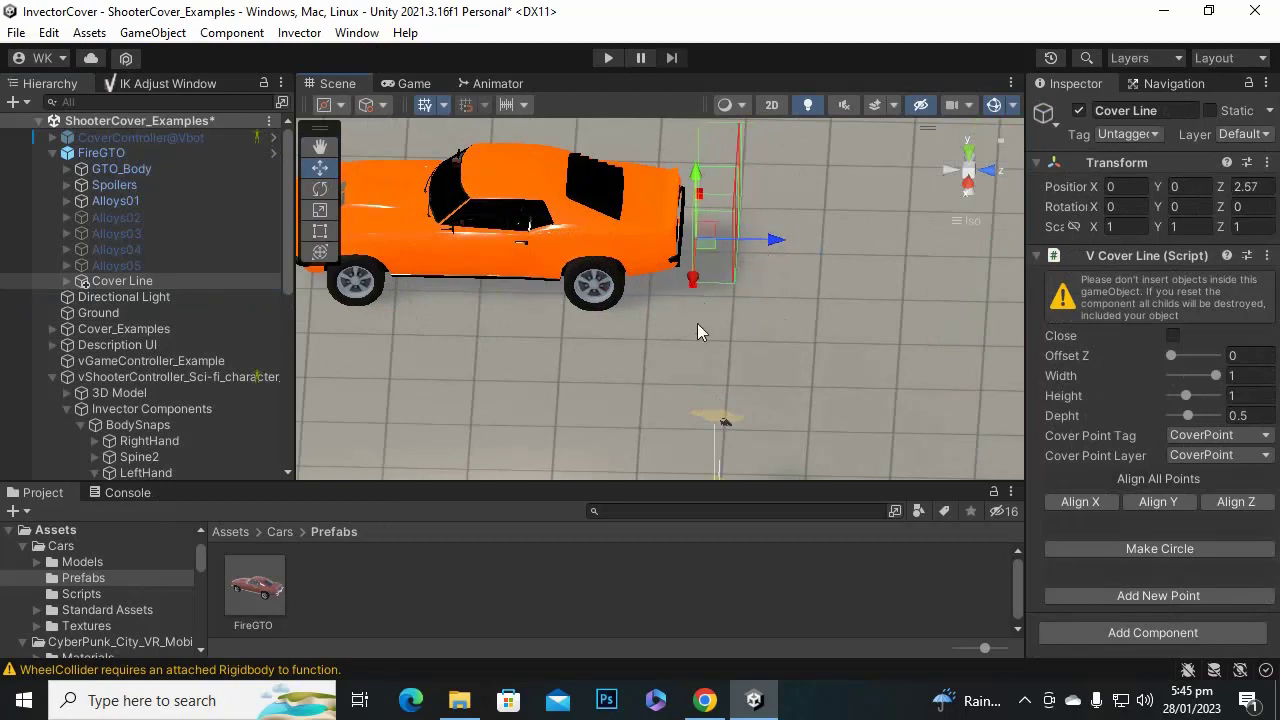
{"action": "scroll", "coordinate": [701, 326], "scroll_direction": "down", "scroll_amount": 3}
{"action": "middle_click_drag", "start_coordinate": [504, 374], "coordinate": [643, 463]}
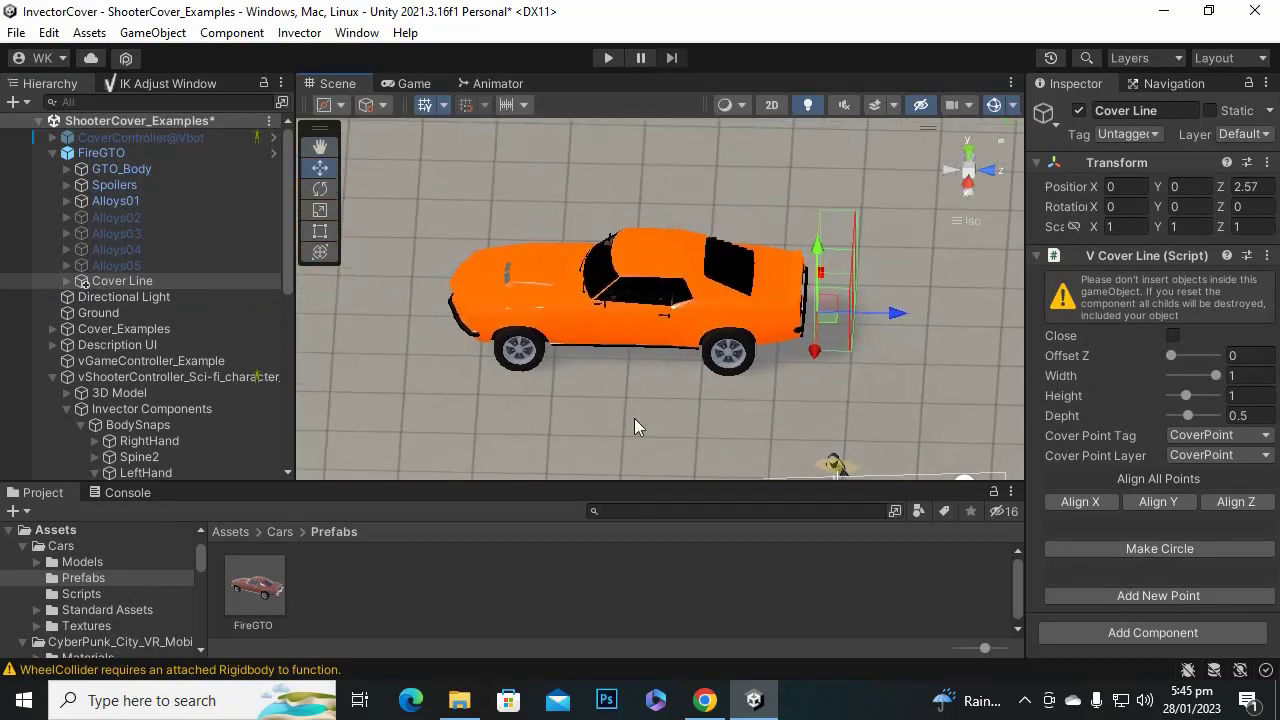
Try to shift the Cover Line sideways across the car's rear, and undo the move.
{"action": "left_click_drag", "start_coordinate": [778, 335], "coordinate": [573, 470], "text": "alt"}
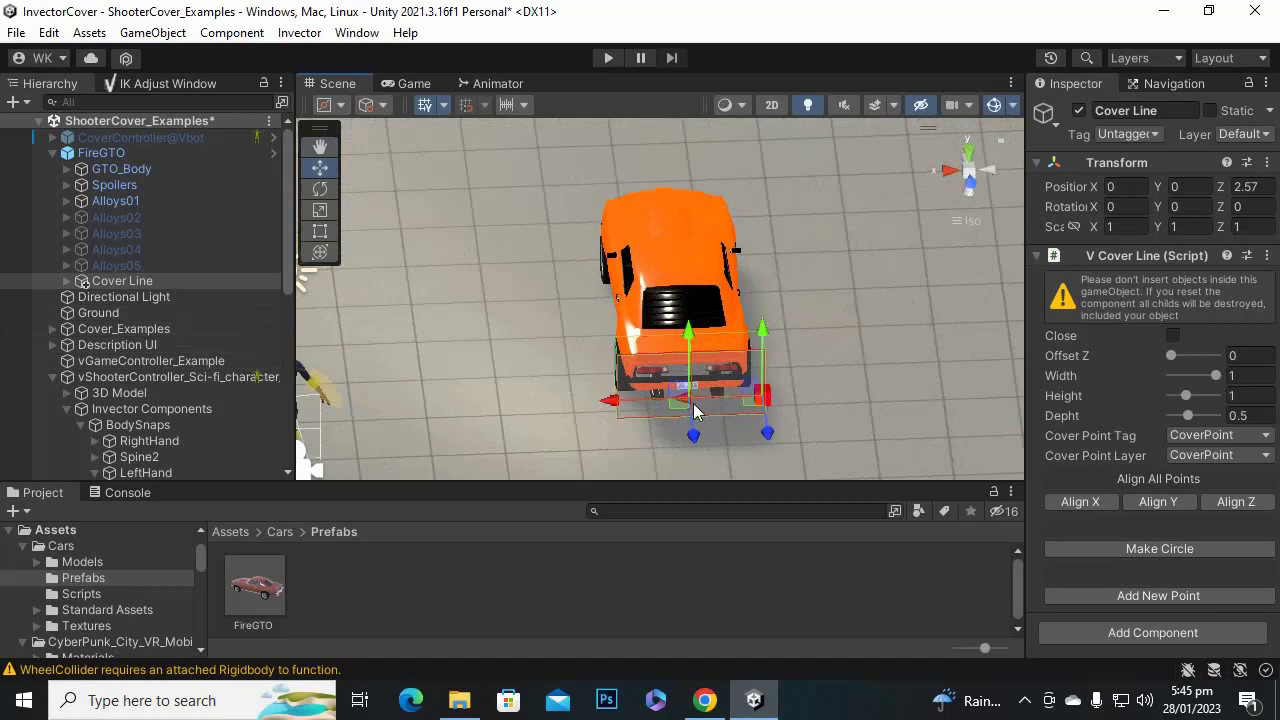
{"action": "left_click_drag", "start_coordinate": [688, 405], "coordinate": [640, 413]}
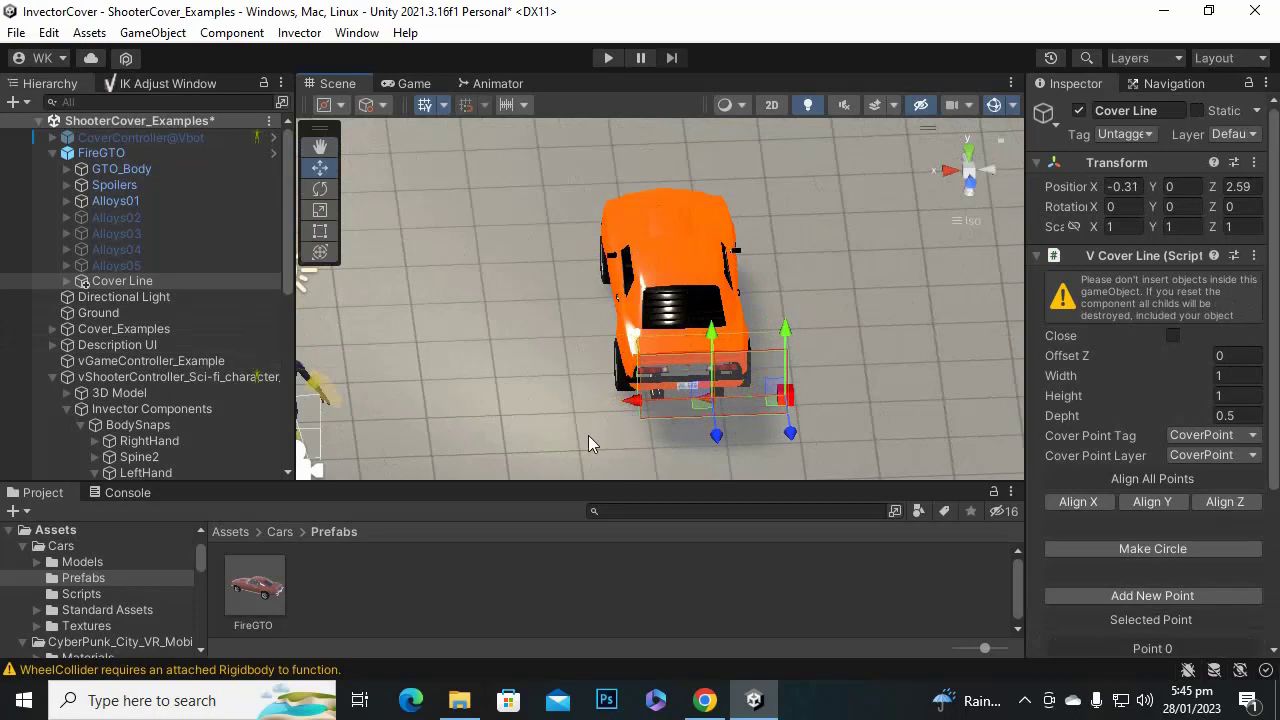
{"action": "key", "text": "ctrl+z"}
Reselect the FireGTO's Cover Line and move its two end points outward so the line extends slightly past both rear corners.
{"action": "left_click", "coordinate": [680, 429]}
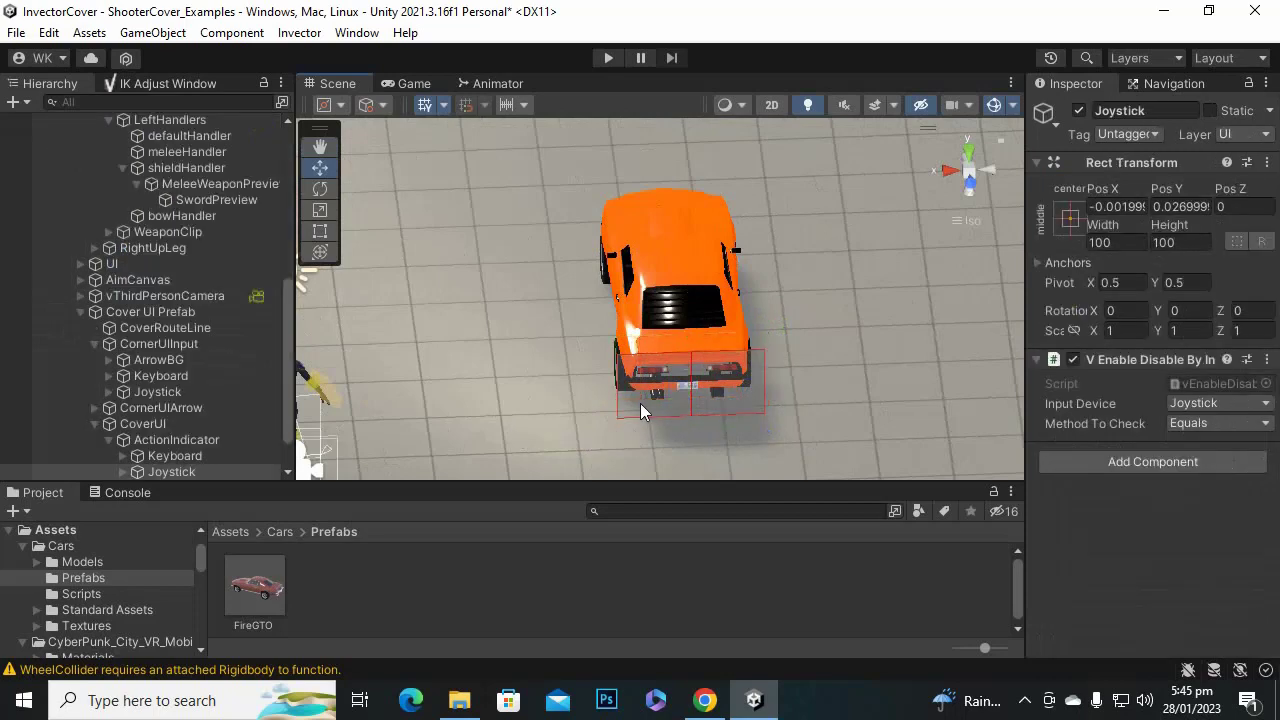
{"action": "left_click", "coordinate": [175, 455]}
{"action": "scroll", "coordinate": [172, 380], "scroll_direction": "up", "scroll_amount": 8}
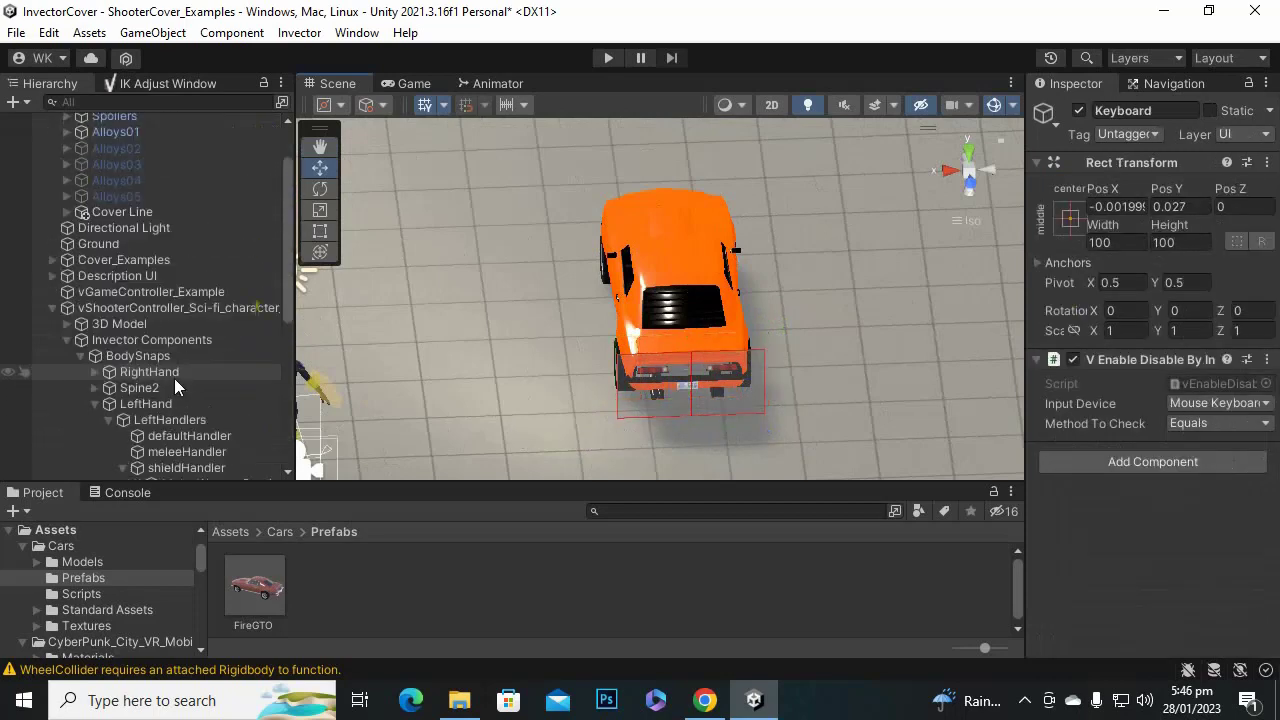
{"action": "scroll", "coordinate": [140, 260], "scroll_direction": "up", "scroll_amount": 2}
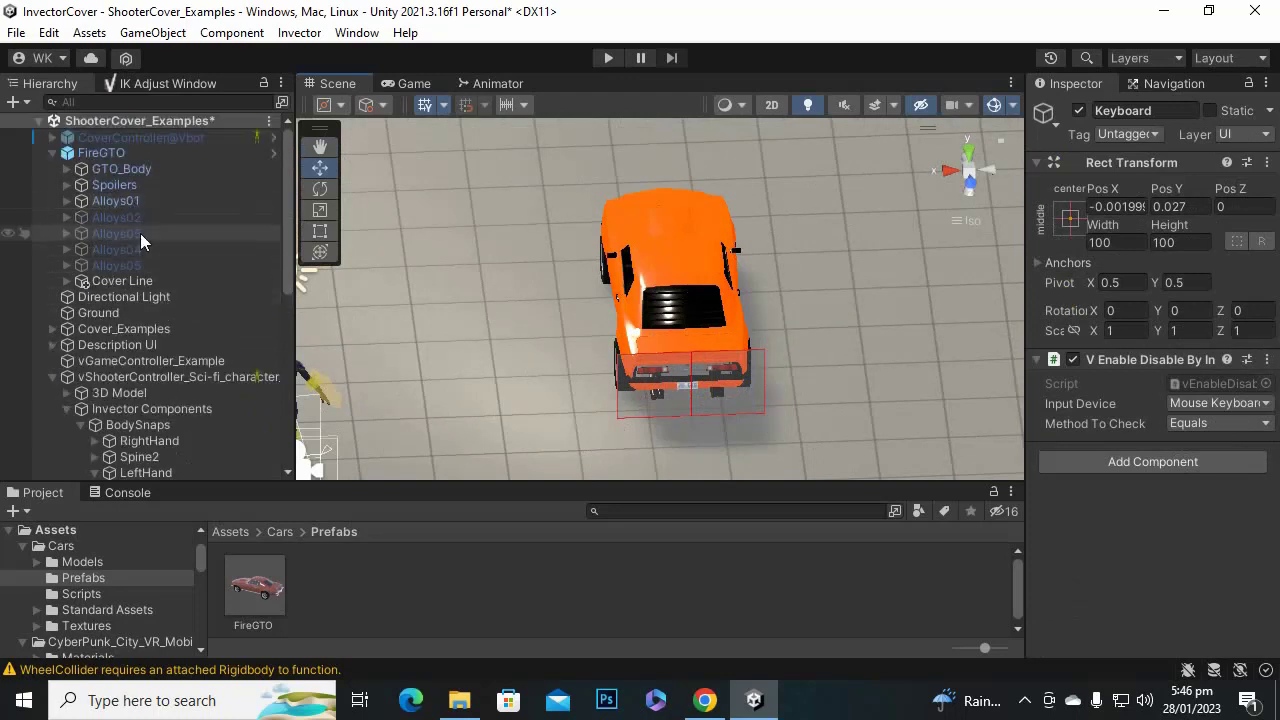
{"action": "left_click", "coordinate": [140, 281]}
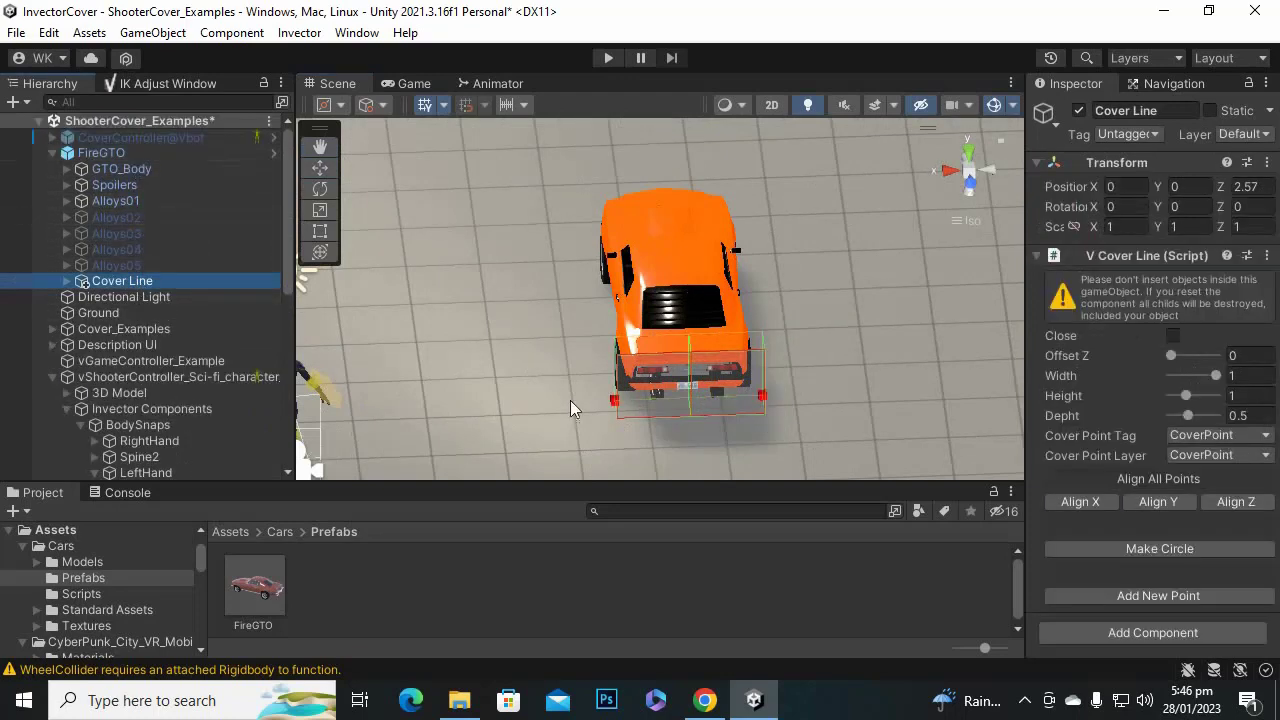
{"action": "left_click", "coordinate": [615, 404]}
{"action": "left_click_drag", "start_coordinate": [537, 399], "coordinate": [518, 398]}
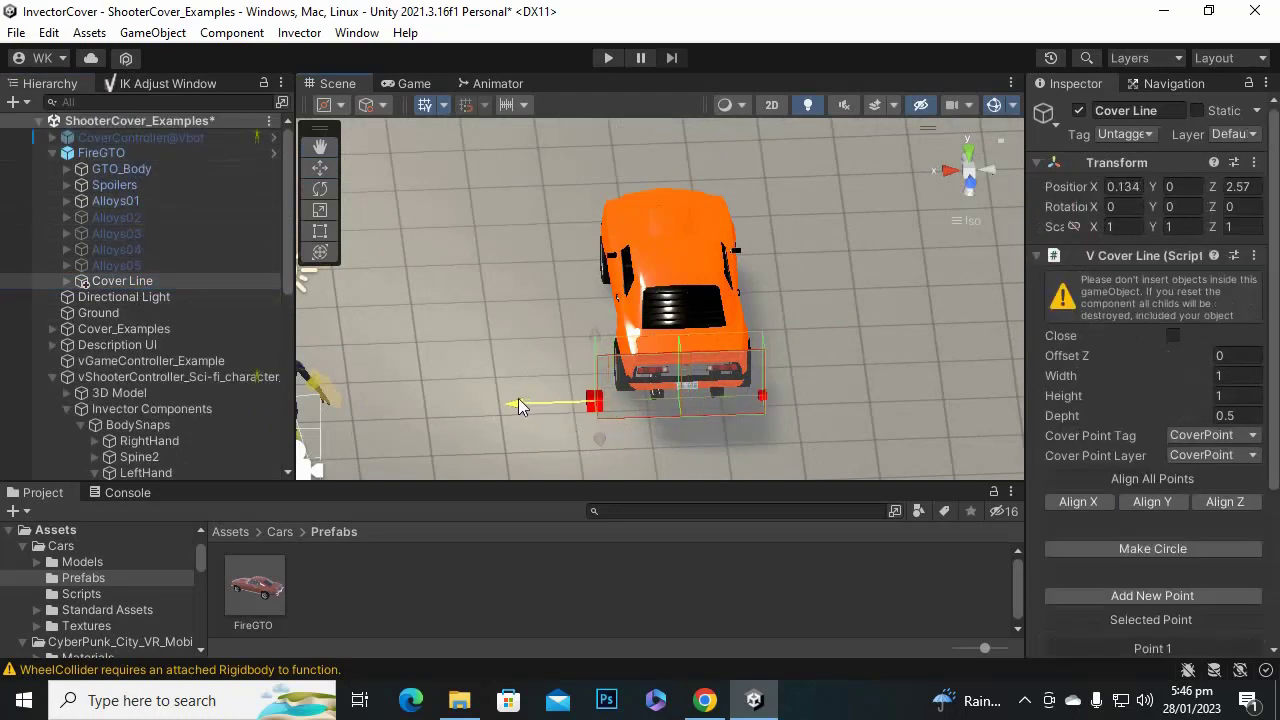
{"action": "left_click", "coordinate": [761, 399]}
{"action": "left_click_drag", "start_coordinate": [687, 399], "coordinate": [710, 402]}
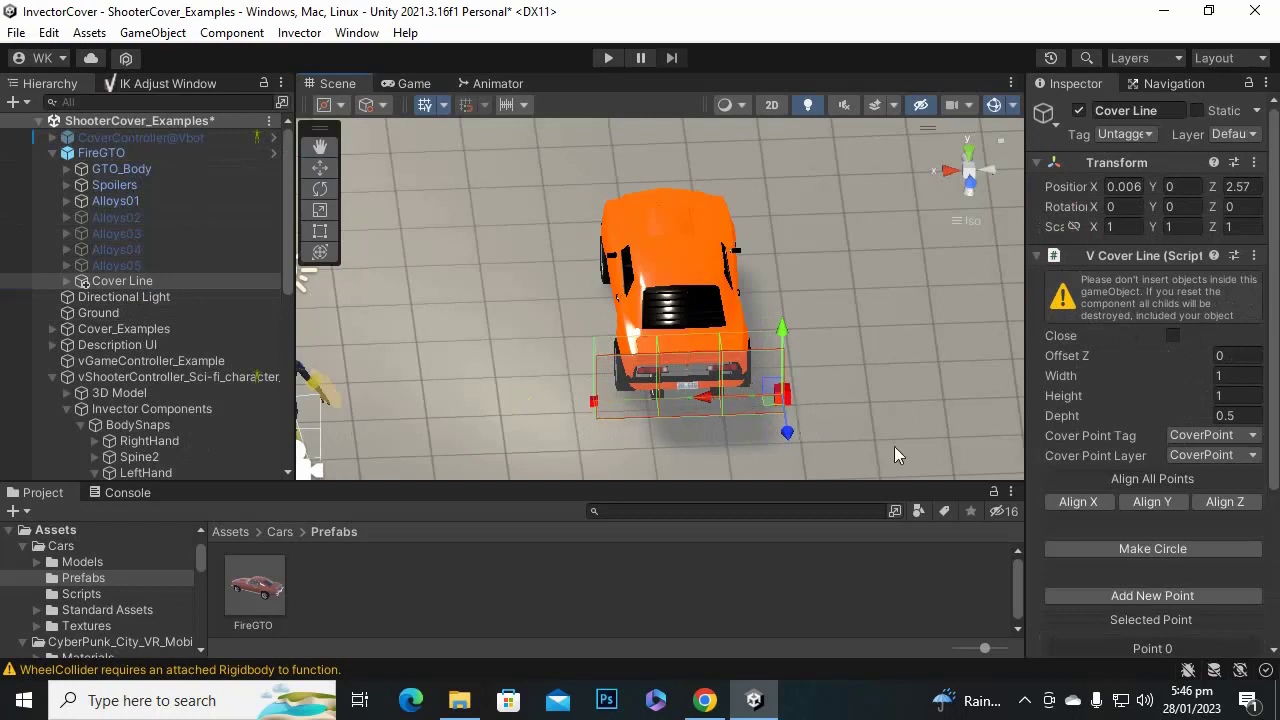
Add a third point to the Cover Line and place it beside the car's front-left corner, so the line follows the left side.
{"action": "left_click", "coordinate": [1170, 599]}
{"action": "left_click_drag", "start_coordinate": [450, 398], "coordinate": [724, 371], "text": "alt"}
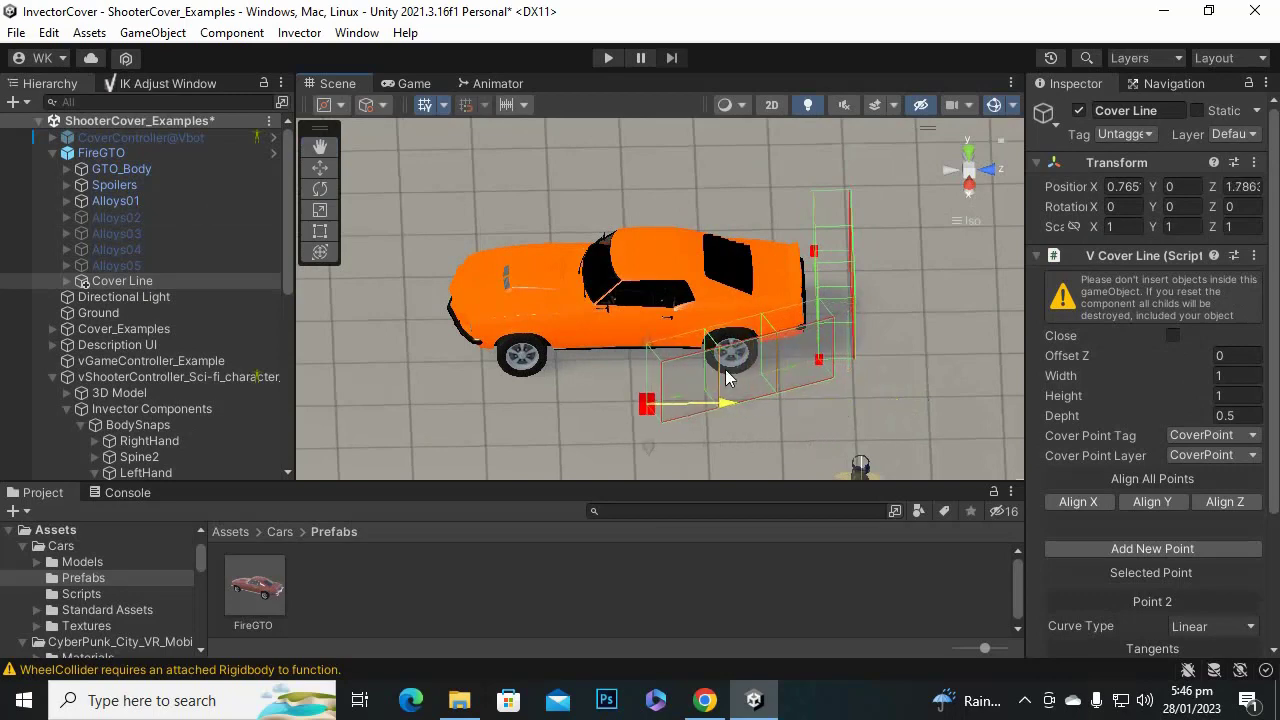
{"action": "left_click_drag", "start_coordinate": [774, 404], "coordinate": [553, 480], "text": "alt"}
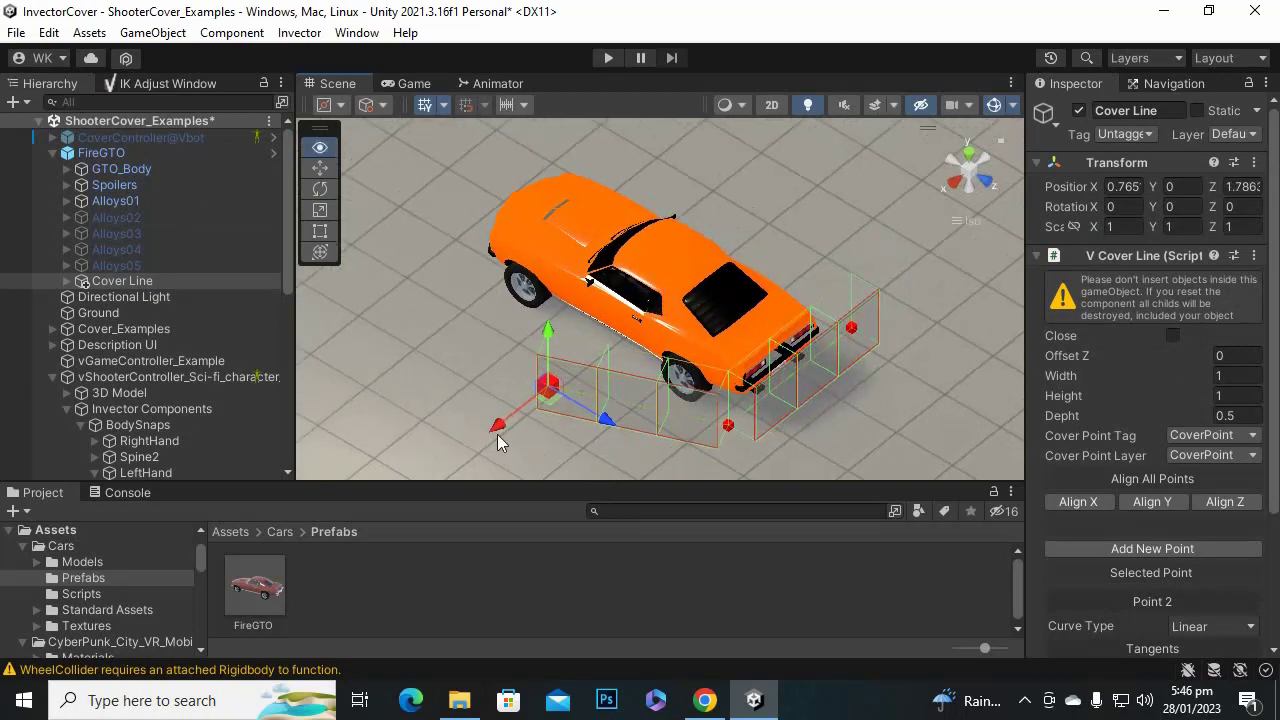
{"action": "left_click_drag", "start_coordinate": [497, 432], "coordinate": [548, 385]}
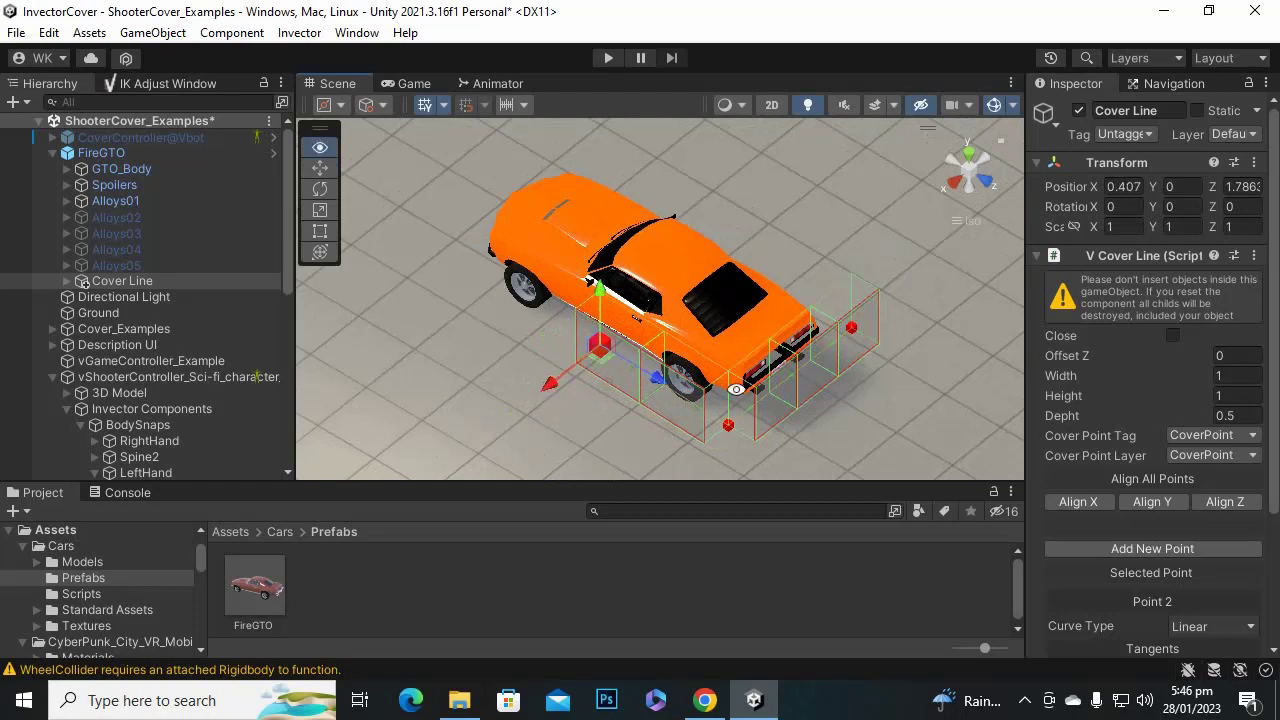
{"action": "left_click_drag", "start_coordinate": [715, 370], "coordinate": [442, 502], "text": "alt"}
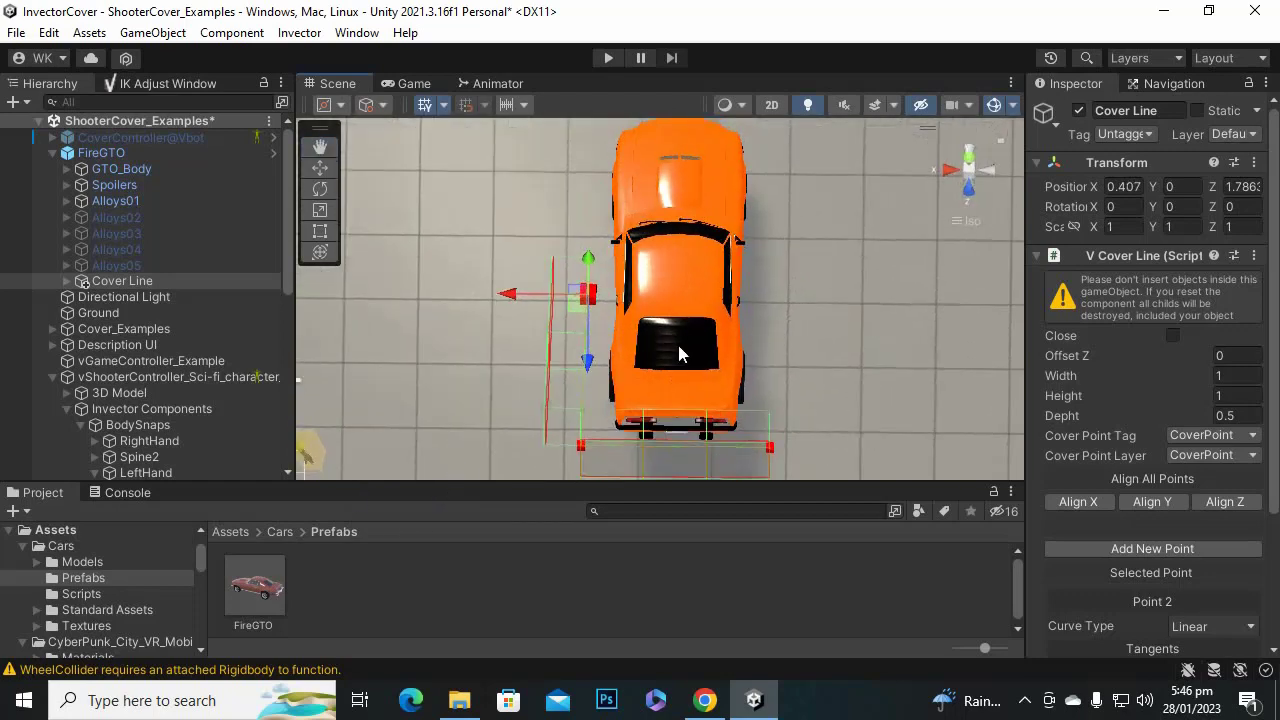
{"action": "left_click_drag", "start_coordinate": [540, 324], "coordinate": [281, 606], "text": "alt"}
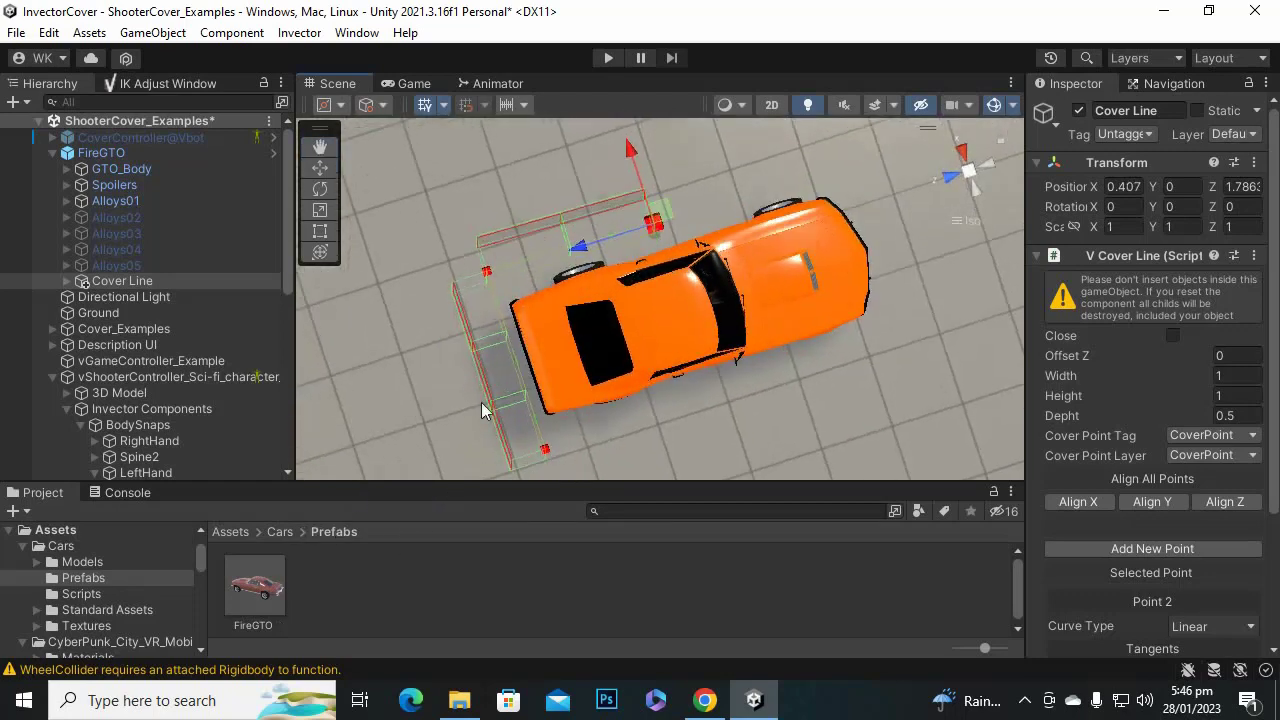
{"action": "left_click_drag", "start_coordinate": [583, 256], "coordinate": [800, 220]}
{"action": "left_click_drag", "start_coordinate": [898, 351], "coordinate": [877, 393], "text": "alt"}
Add a fourth point to the Cover Line and place it at the car's front-right corner, just ahead of the bumper.
{"action": "left_click", "coordinate": [1232, 549]}
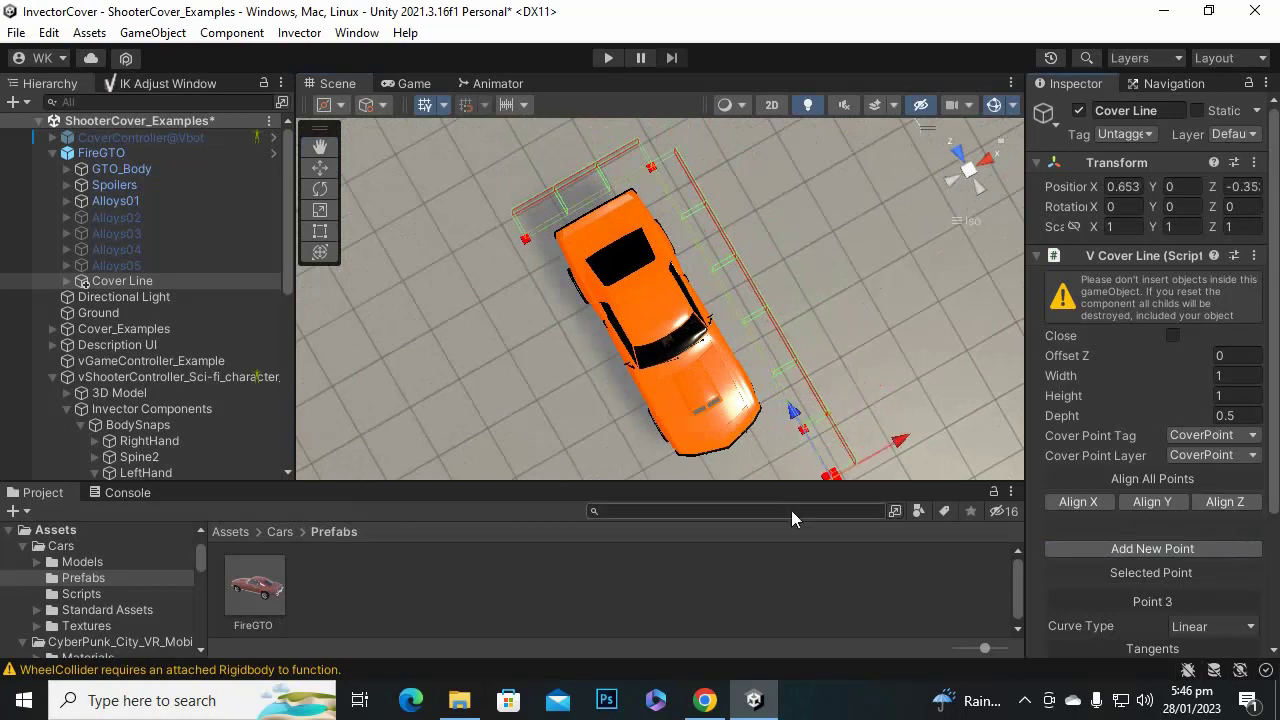
{"action": "scroll", "coordinate": [851, 414], "scroll_direction": "down", "scroll_amount": 2}
{"action": "left_click_drag", "start_coordinate": [870, 406], "coordinate": [759, 434]}
{"action": "scroll", "coordinate": [824, 390], "scroll_direction": "down", "scroll_amount": 1}
{"action": "scroll", "coordinate": [855, 396], "scroll_direction": "down", "scroll_amount": 1}
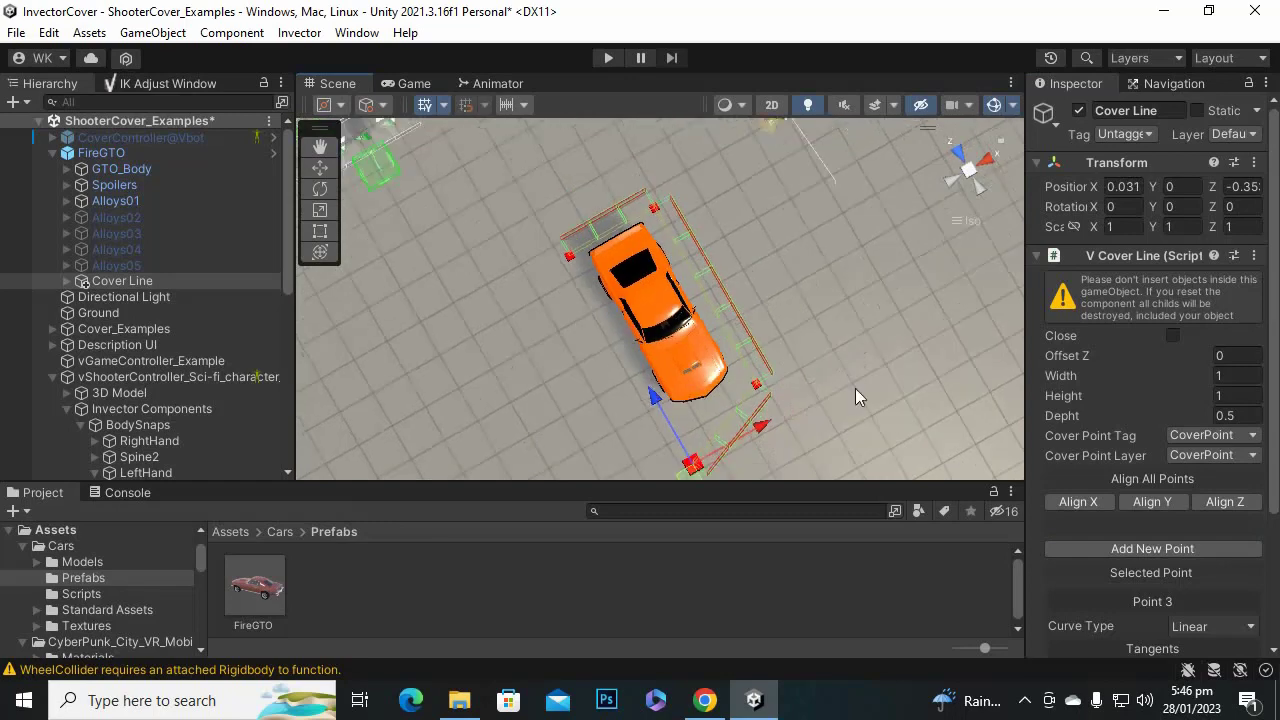
{"action": "left_click_drag", "start_coordinate": [641, 409], "coordinate": [622, 372]}
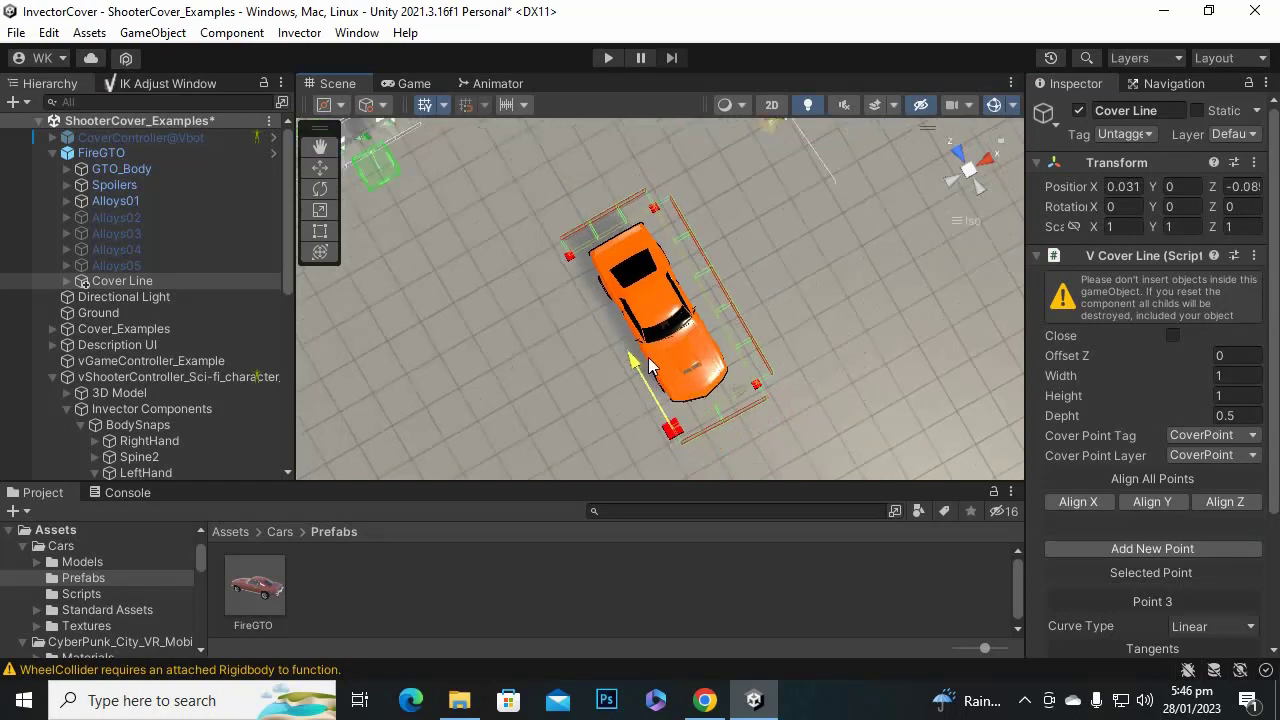
{"action": "left_click_drag", "start_coordinate": [747, 388], "coordinate": [750, 386]}
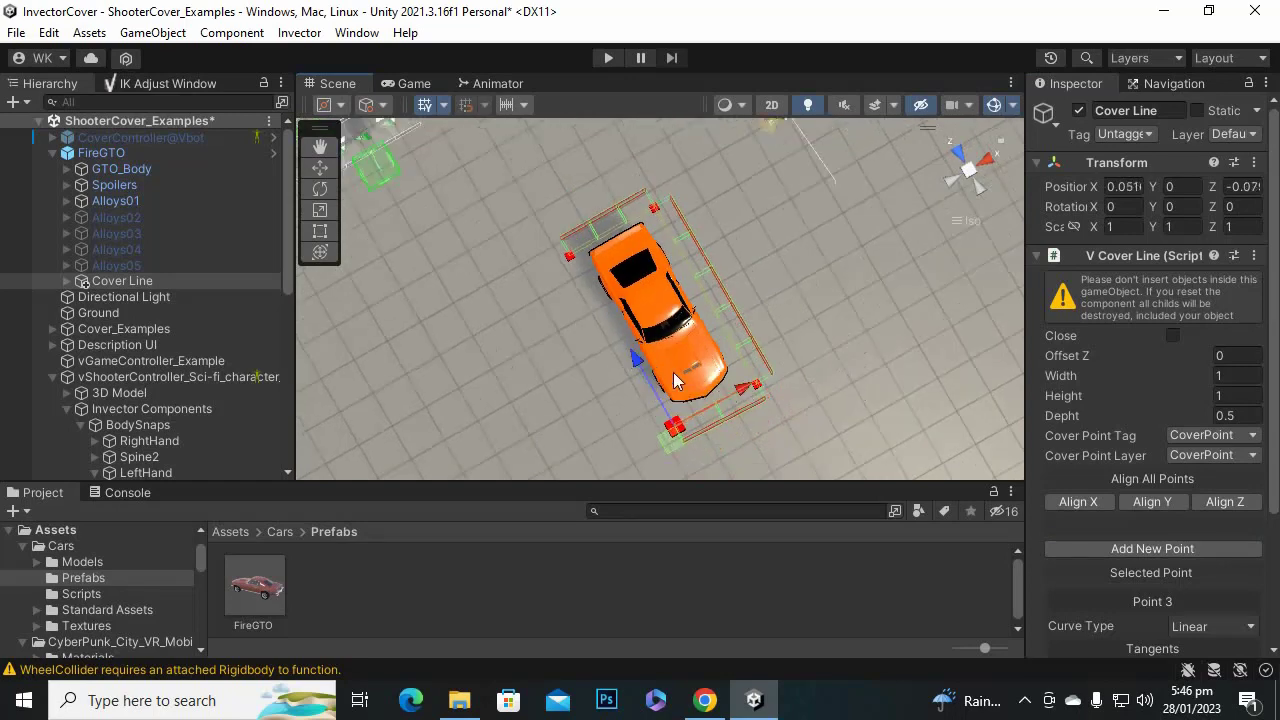
{"action": "left_click_drag", "start_coordinate": [634, 358], "coordinate": [641, 390]}
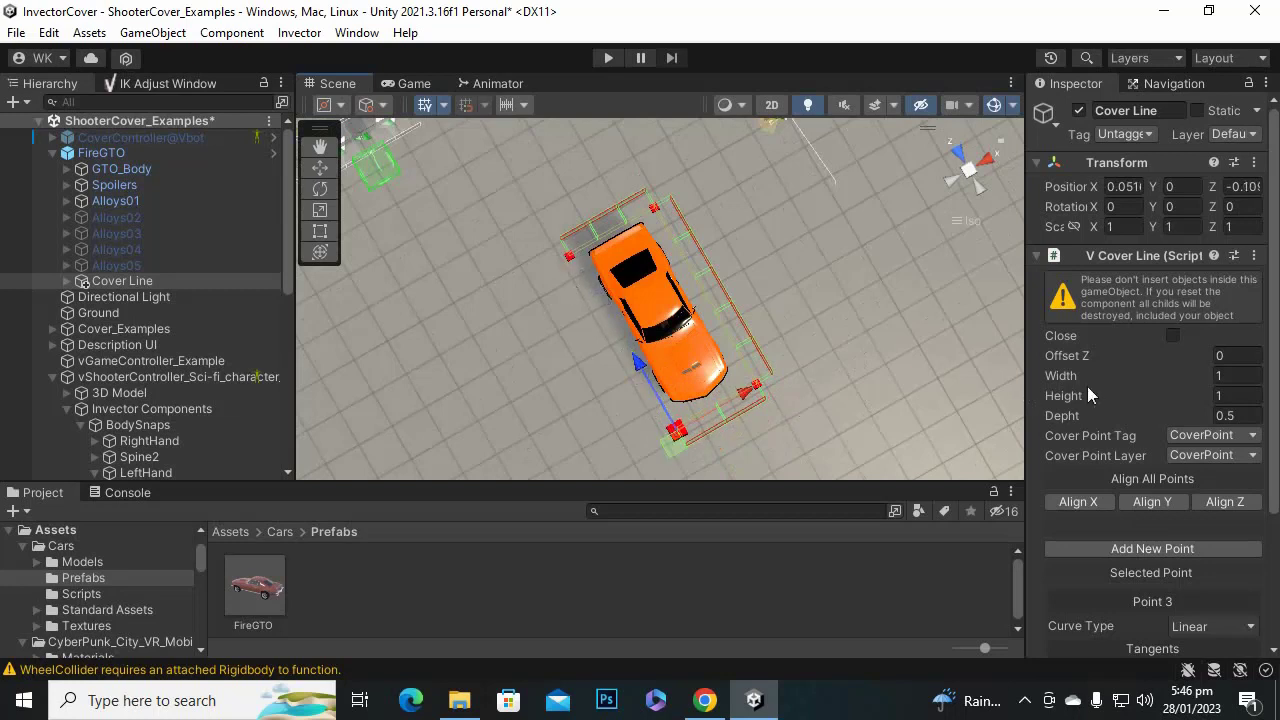
Close the Cover Line into a loop around the car and lower it to Y -0.4.
{"action": "left_click", "coordinate": [1173, 337]}
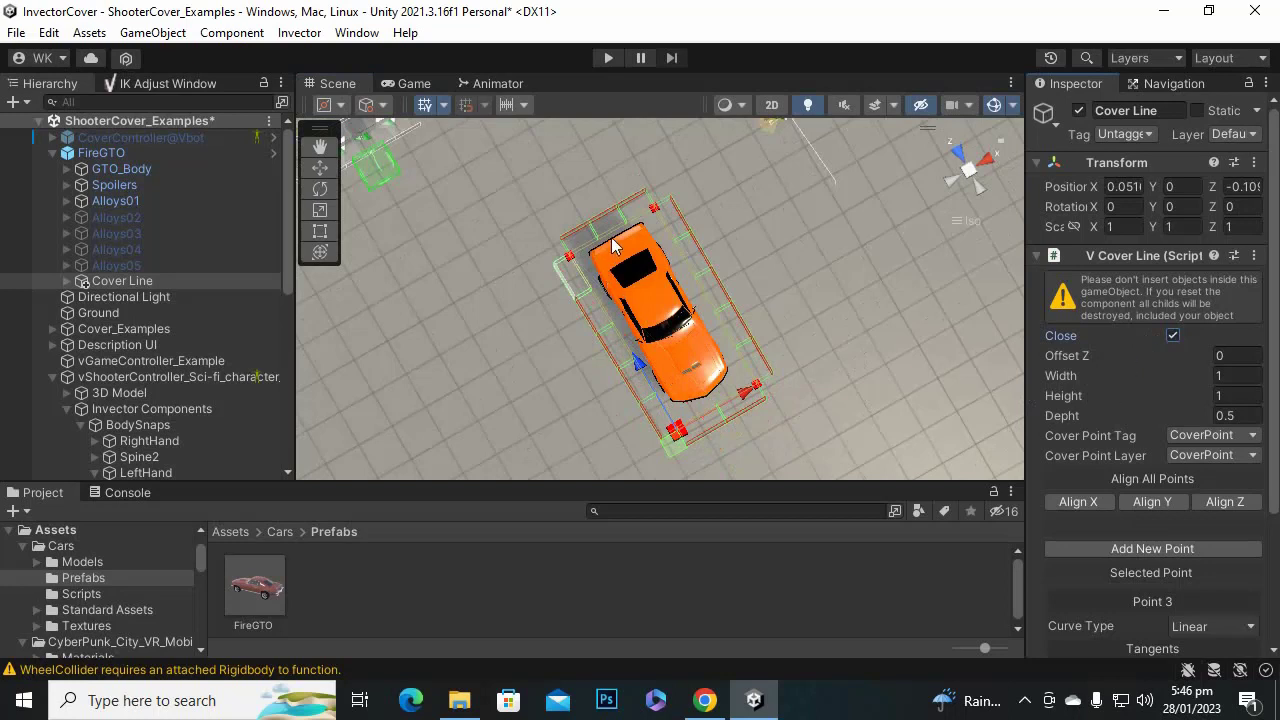
{"action": "scroll", "coordinate": [745, 352], "scroll_direction": "up", "scroll_amount": 2}
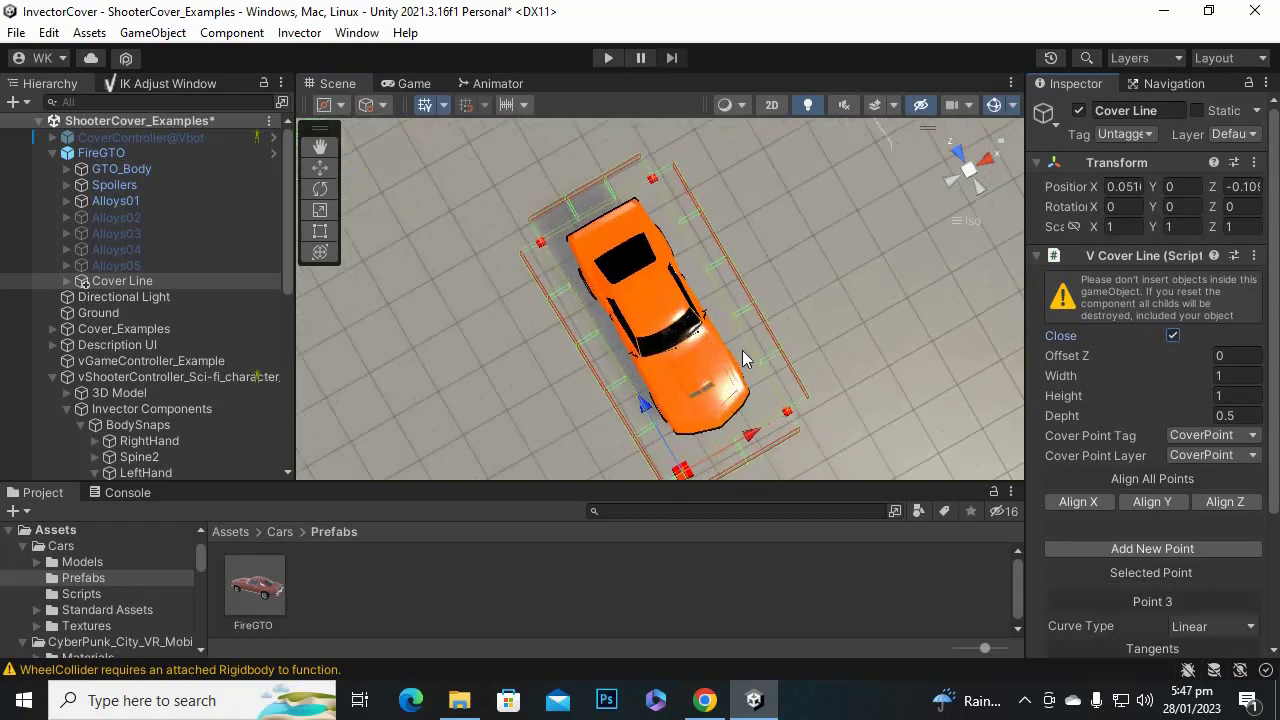
{"action": "left_click_drag", "start_coordinate": [493, 343], "coordinate": [820, 147], "text": "alt"}
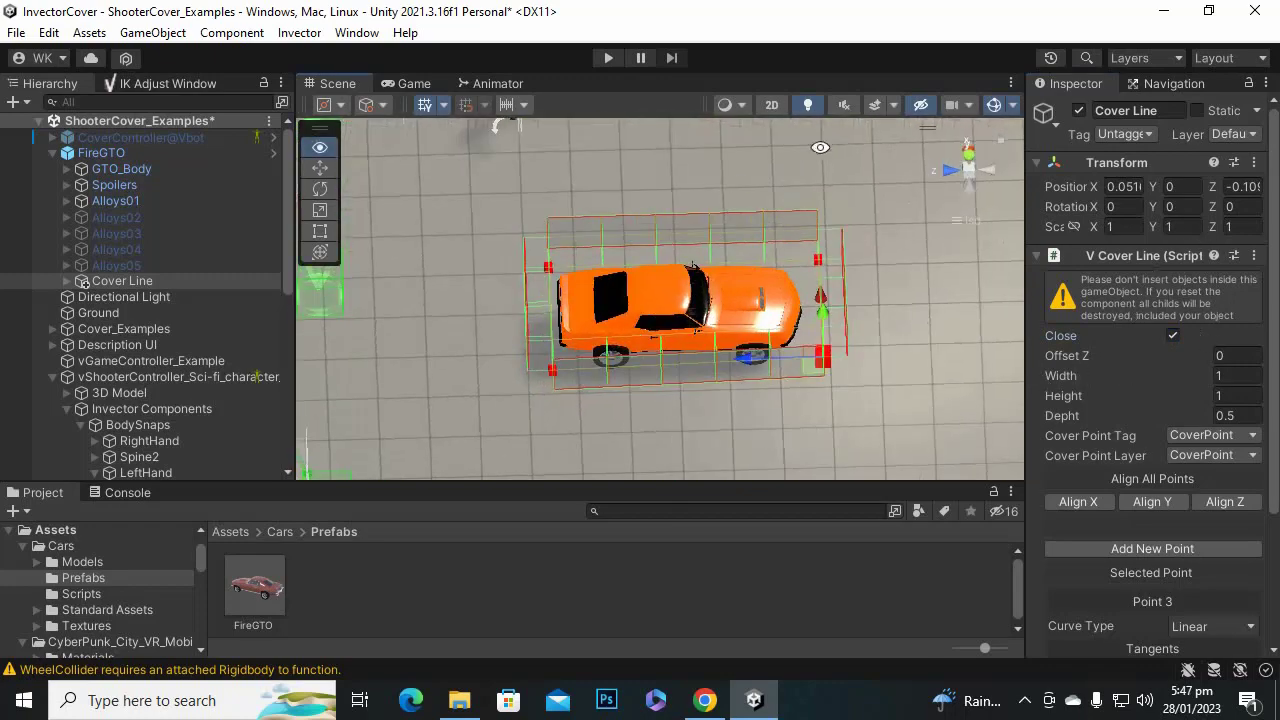
{"action": "left_click", "coordinate": [330, 169]}
{"action": "left_click_drag", "start_coordinate": [755, 319], "coordinate": [742, 100], "text": "alt"}
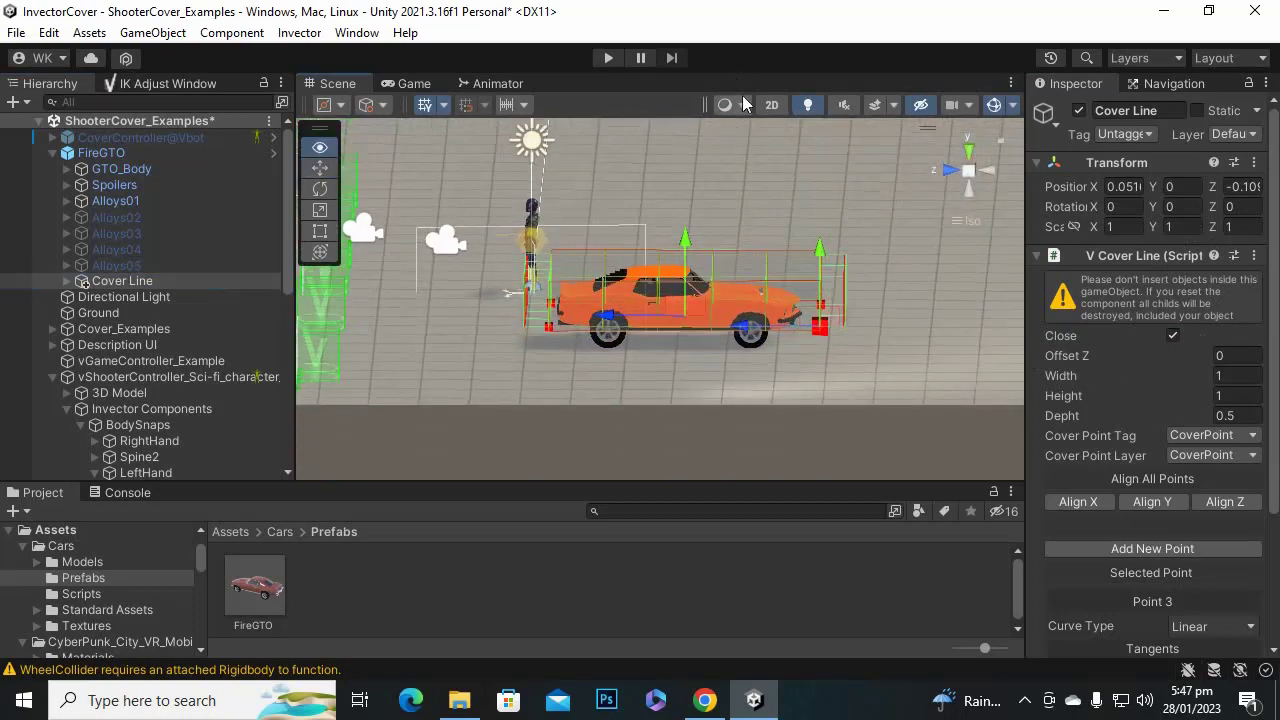
{"action": "left_click_drag", "start_coordinate": [687, 232], "coordinate": [688, 261]}
{"action": "left_click_drag", "start_coordinate": [931, 287], "coordinate": [298, 393], "text": "alt"}
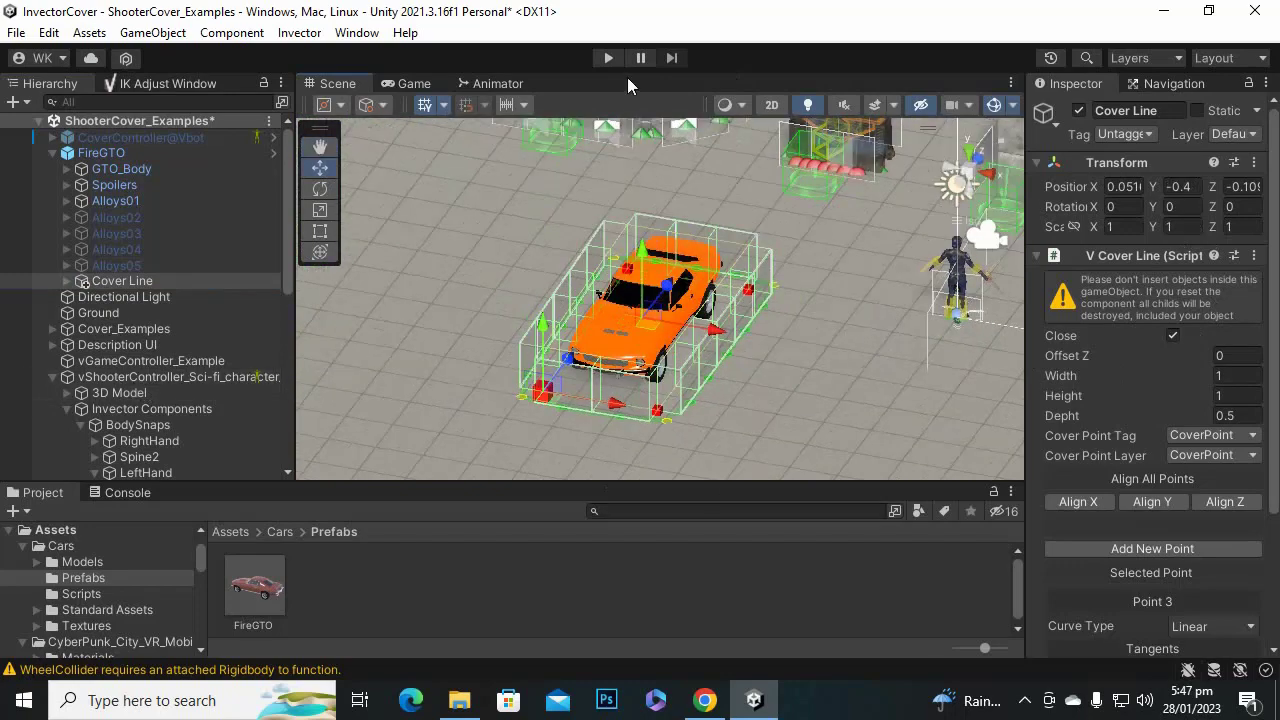
Run the scene, take cover at the car's rear, and move the character in cover around the corner along its left side.
{"action": "left_click", "coordinate": [607, 58]}
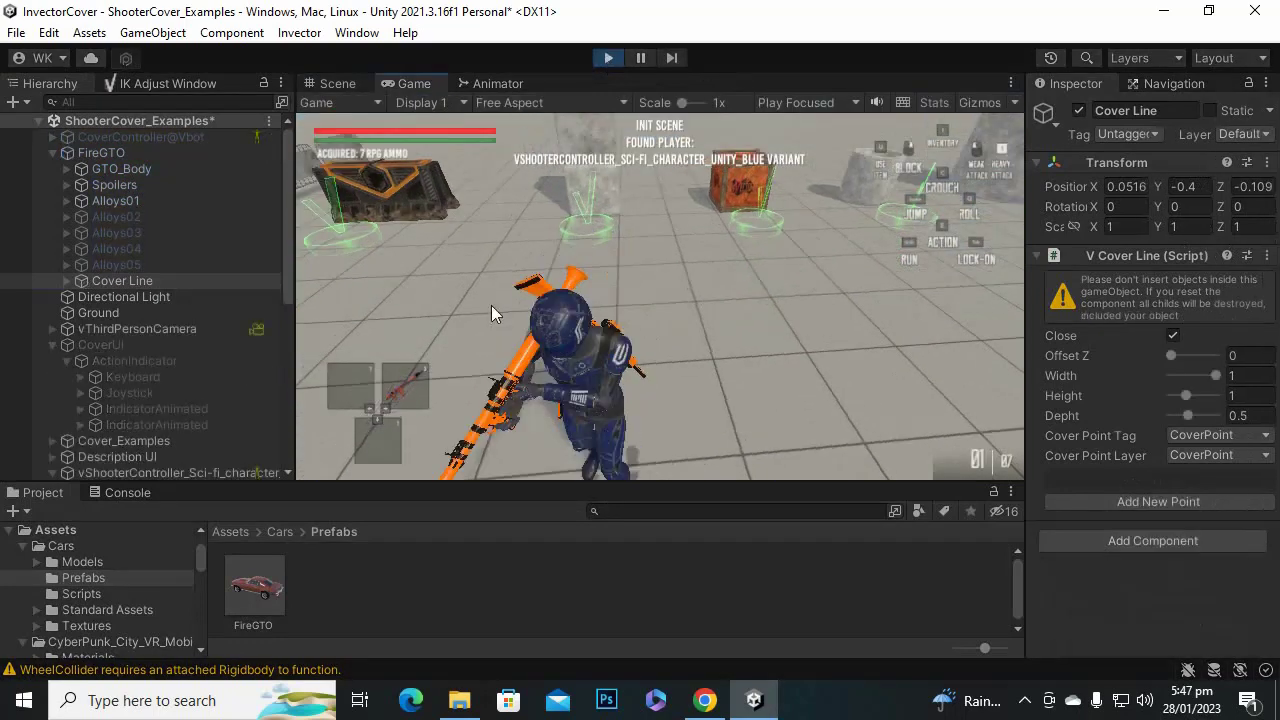
{"action": "key", "text": "w"}
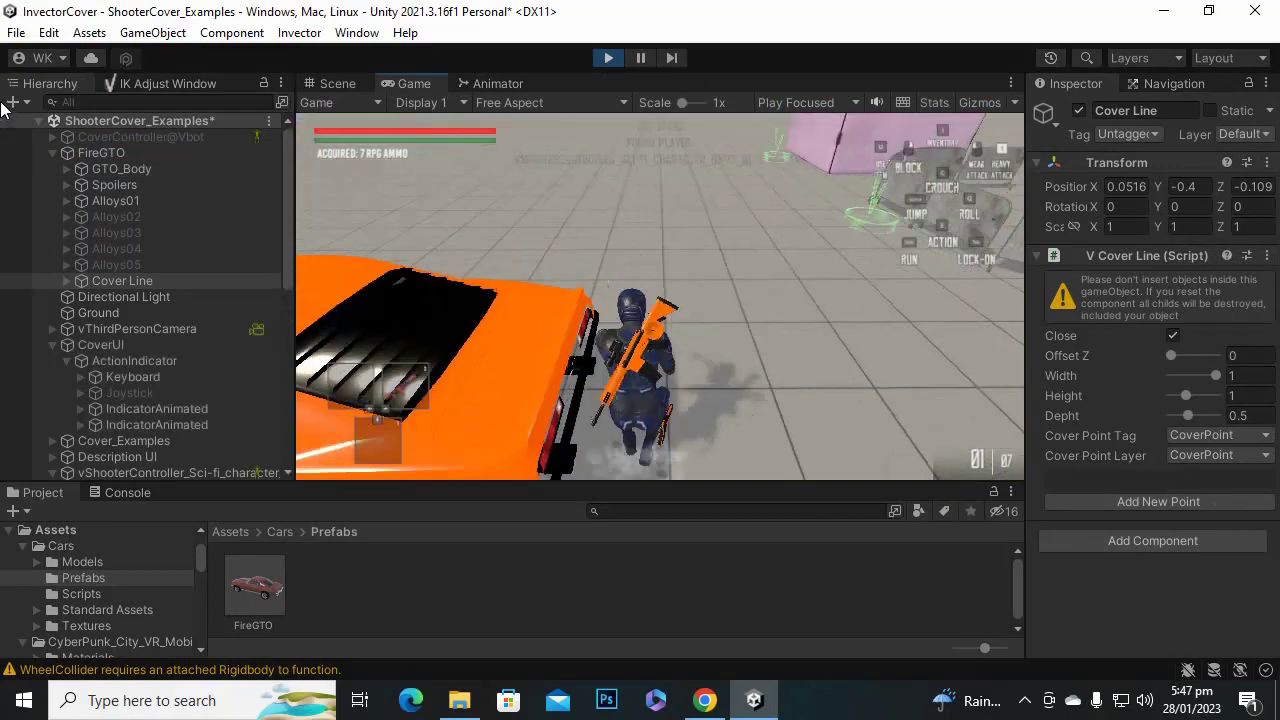
{"action": "key", "text": "e"}
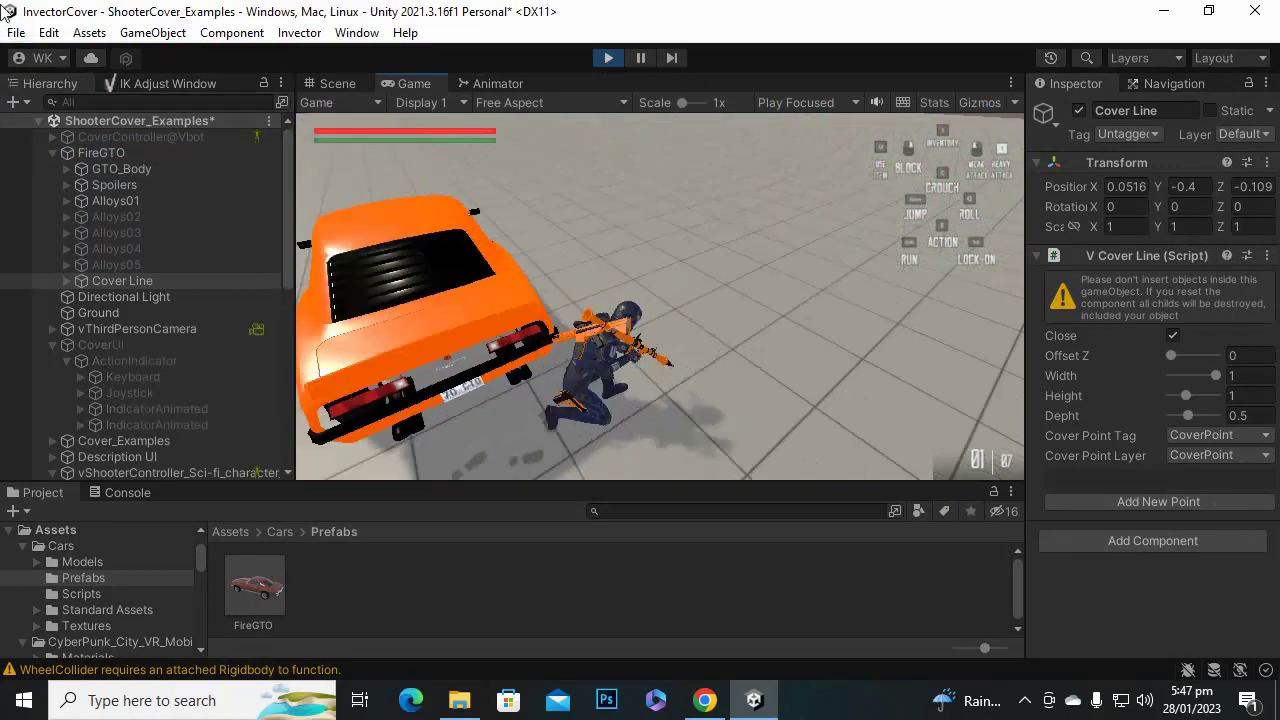
{"action": "key", "text": "a"}
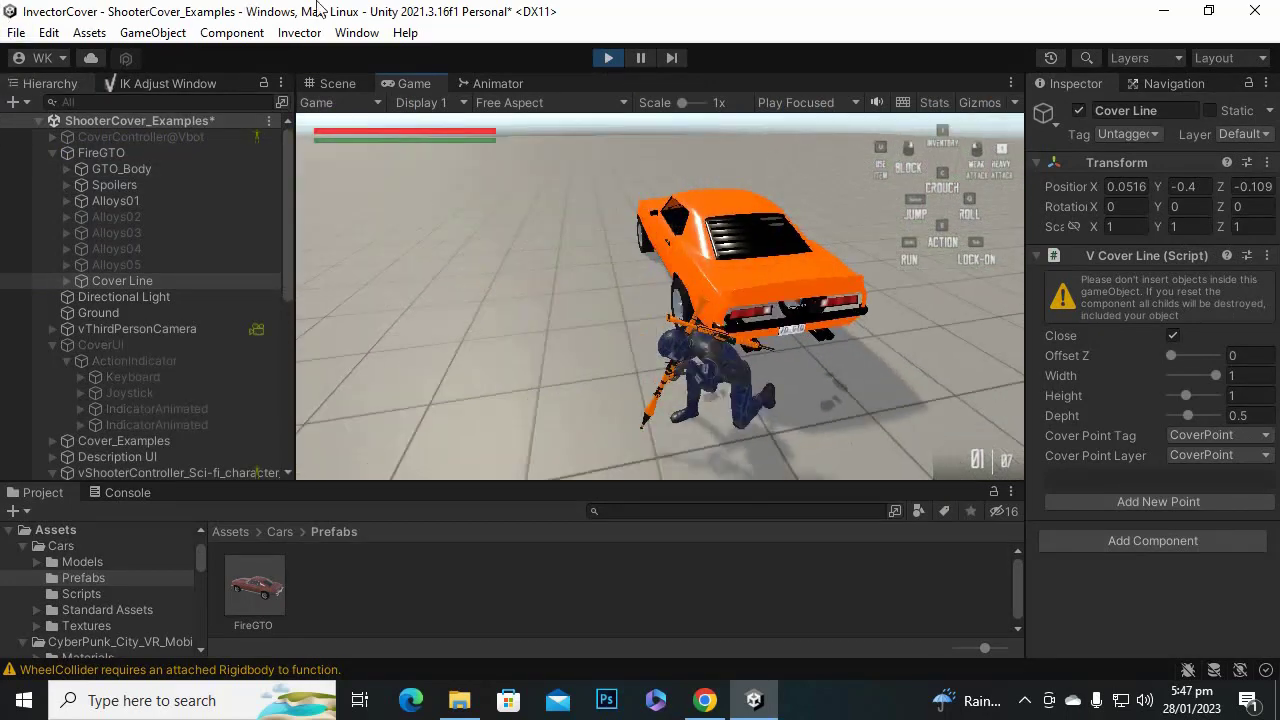
{"action": "key", "text": "a"}
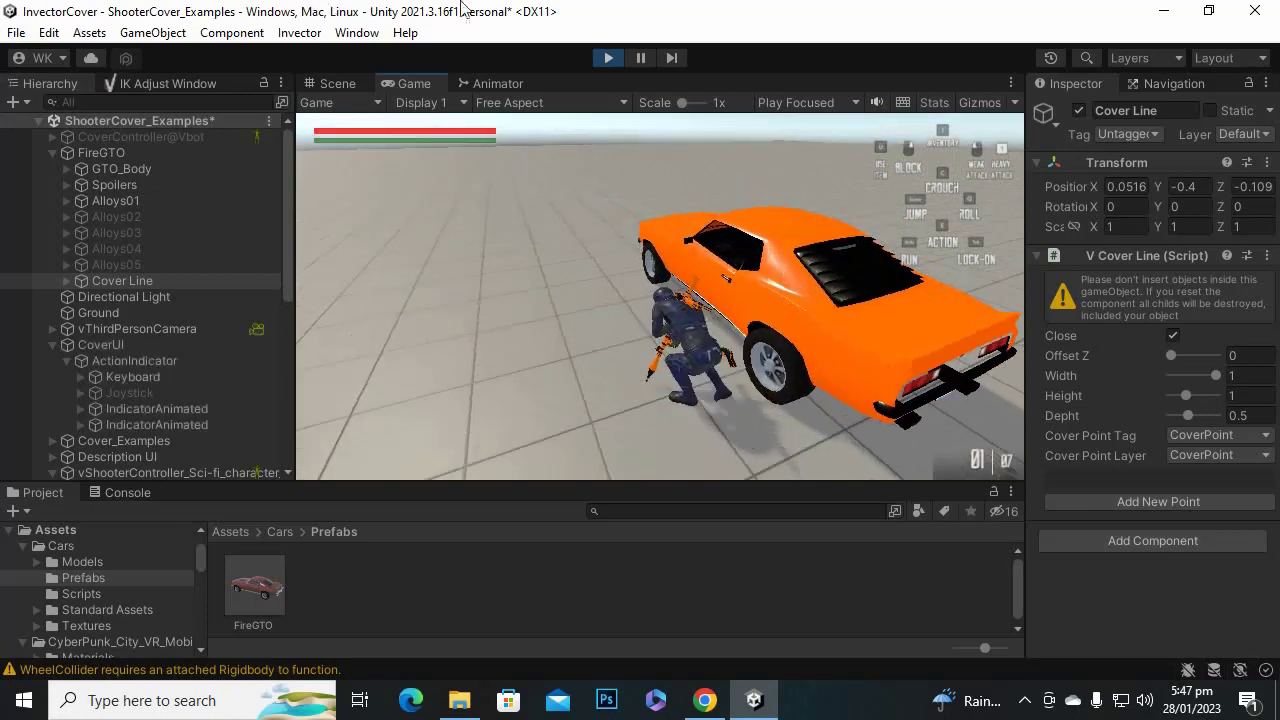
{"action": "key", "text": "a"}
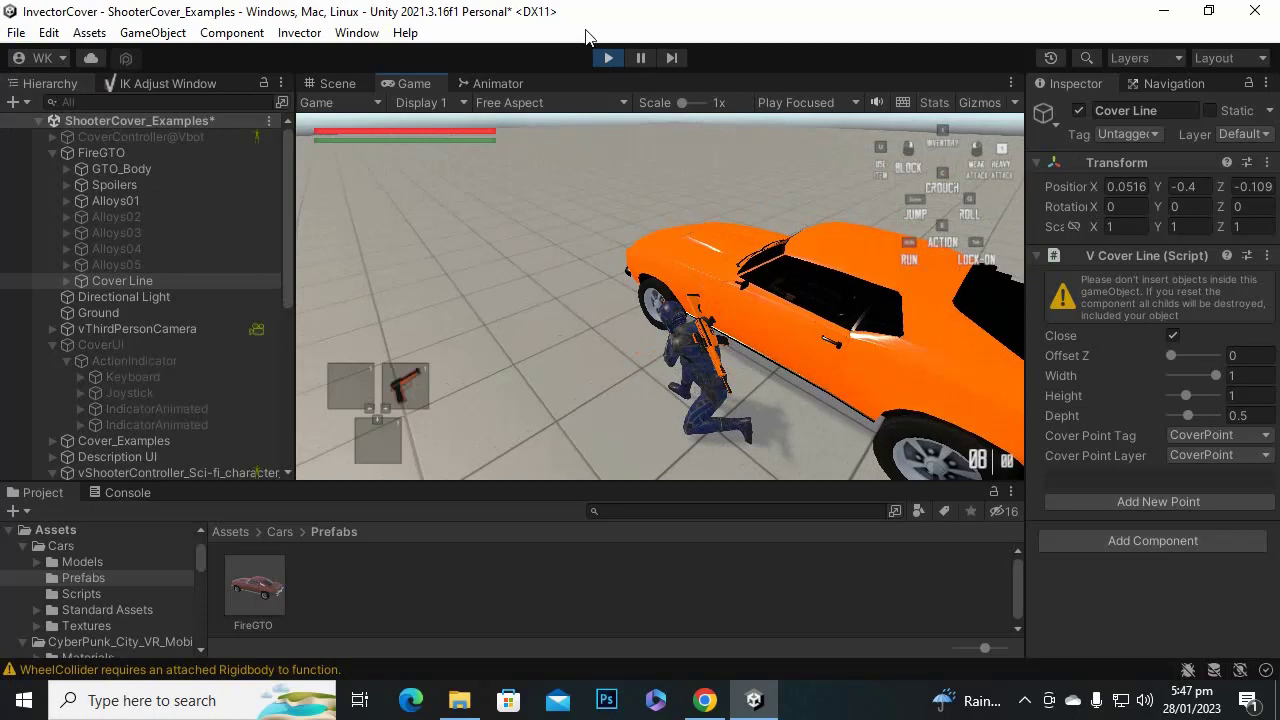
Switch the character to the rifle, move to the car's front corner, and test aiming and firing from cover.
{"action": "key", "text": "Right"}
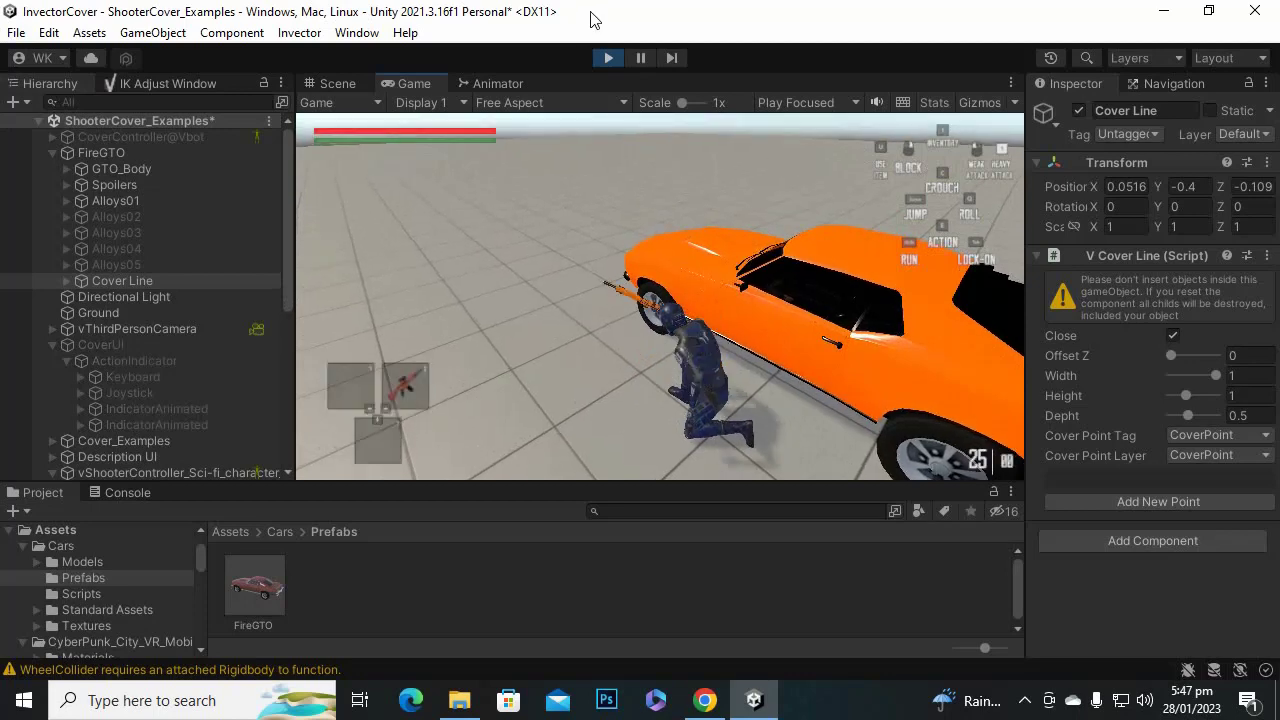
{"action": "key", "text": "a"}
{"action": "right_click", "coordinate": [616, 8]}
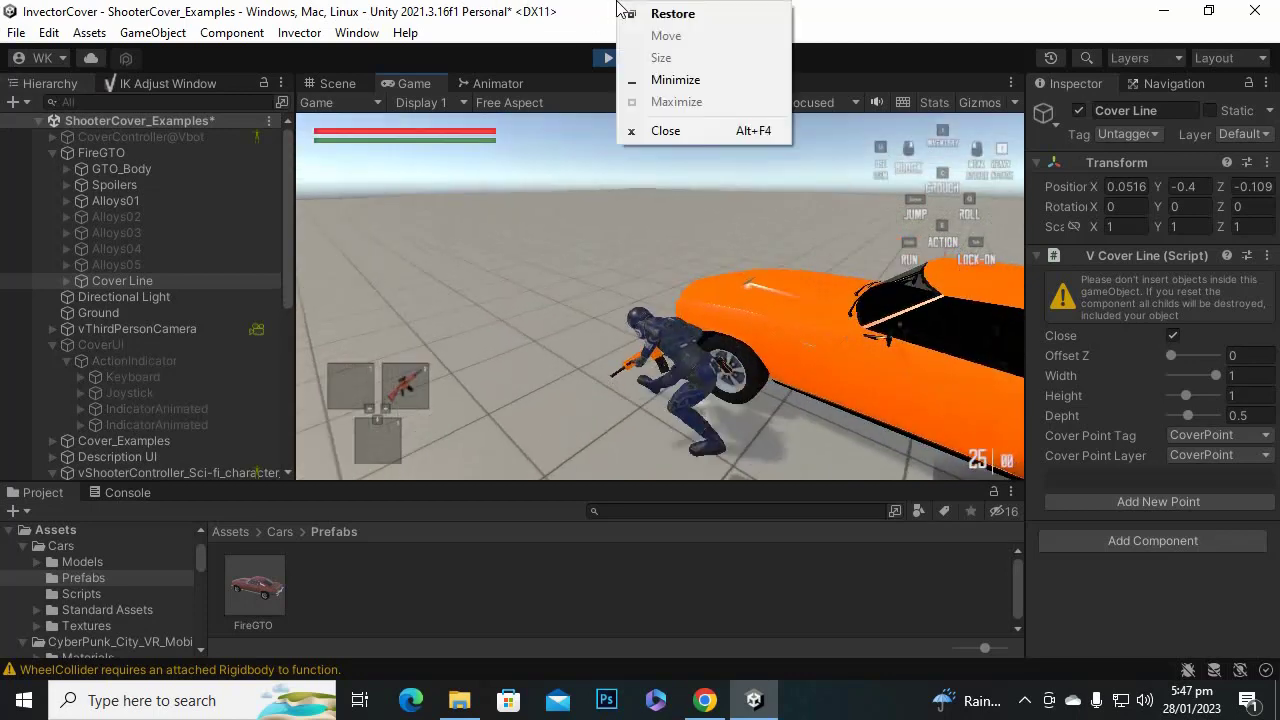
{"action": "left_click", "coordinate": [602, 291]}
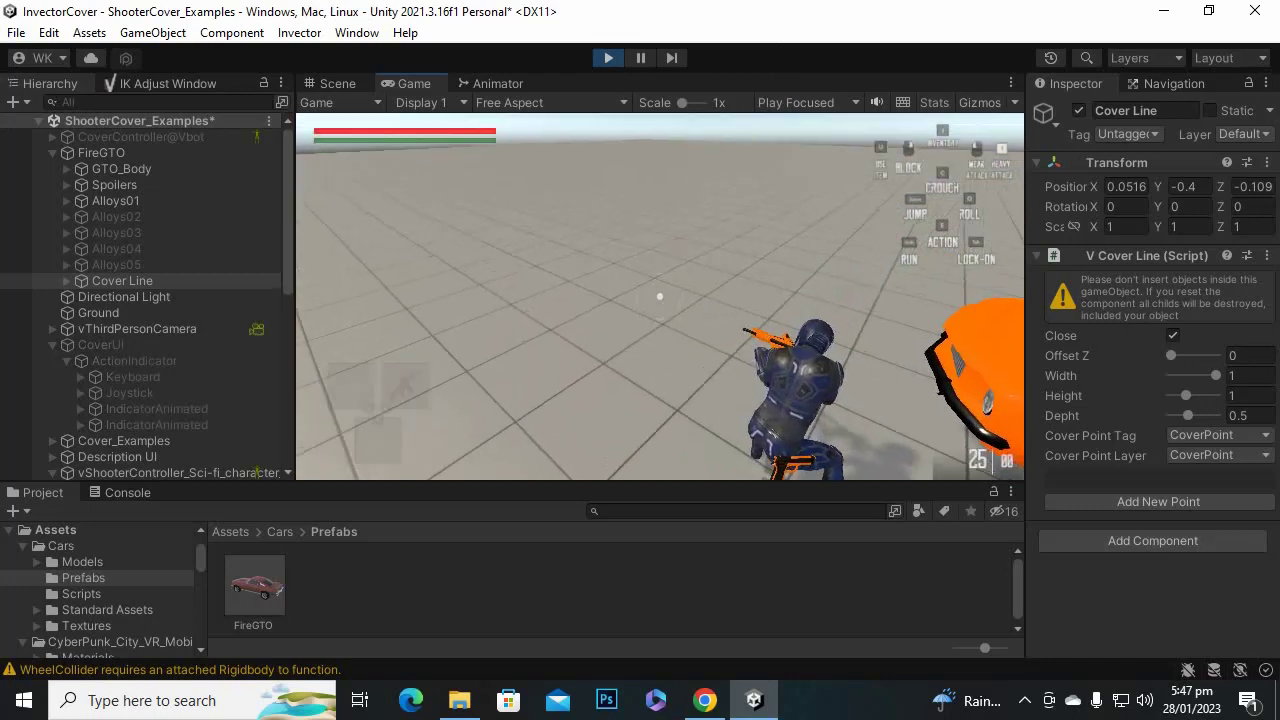
{"action": "left_click", "coordinate": [660, 296]}
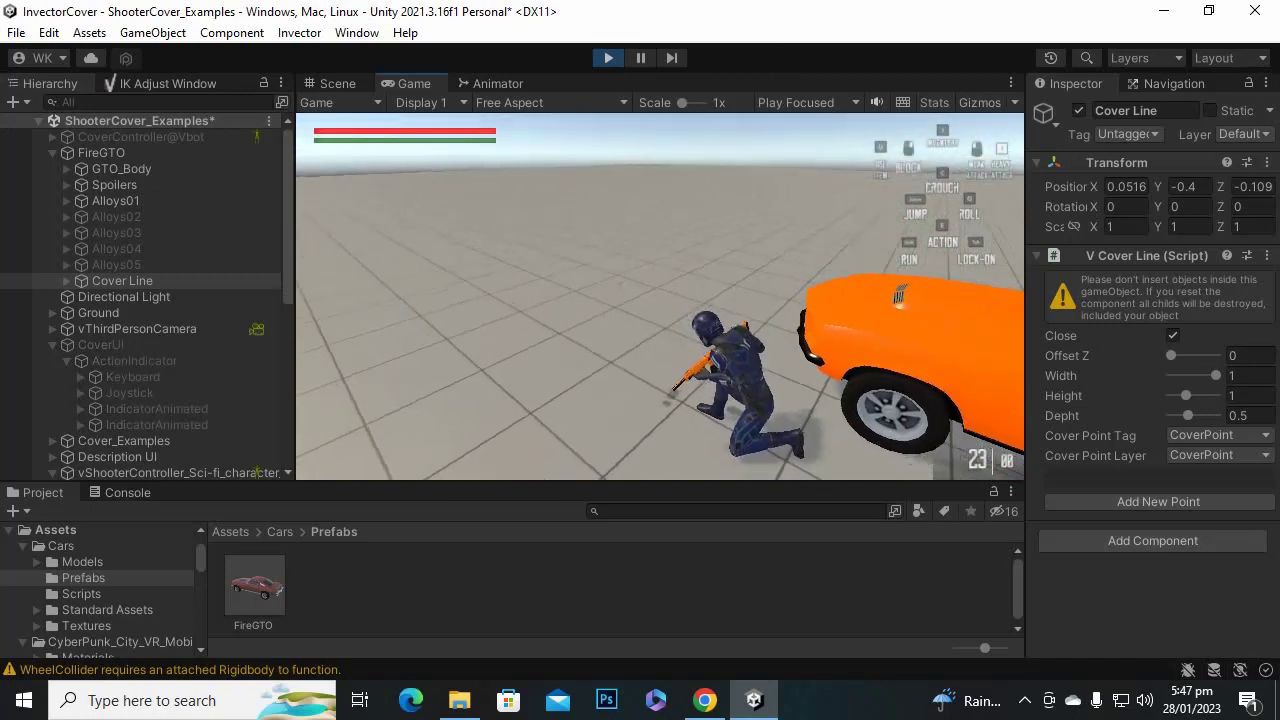
Move the character back to the car's rear corner, fire the rifle from cover, and test moving both ways along the side.
{"action": "key", "text": "d"}
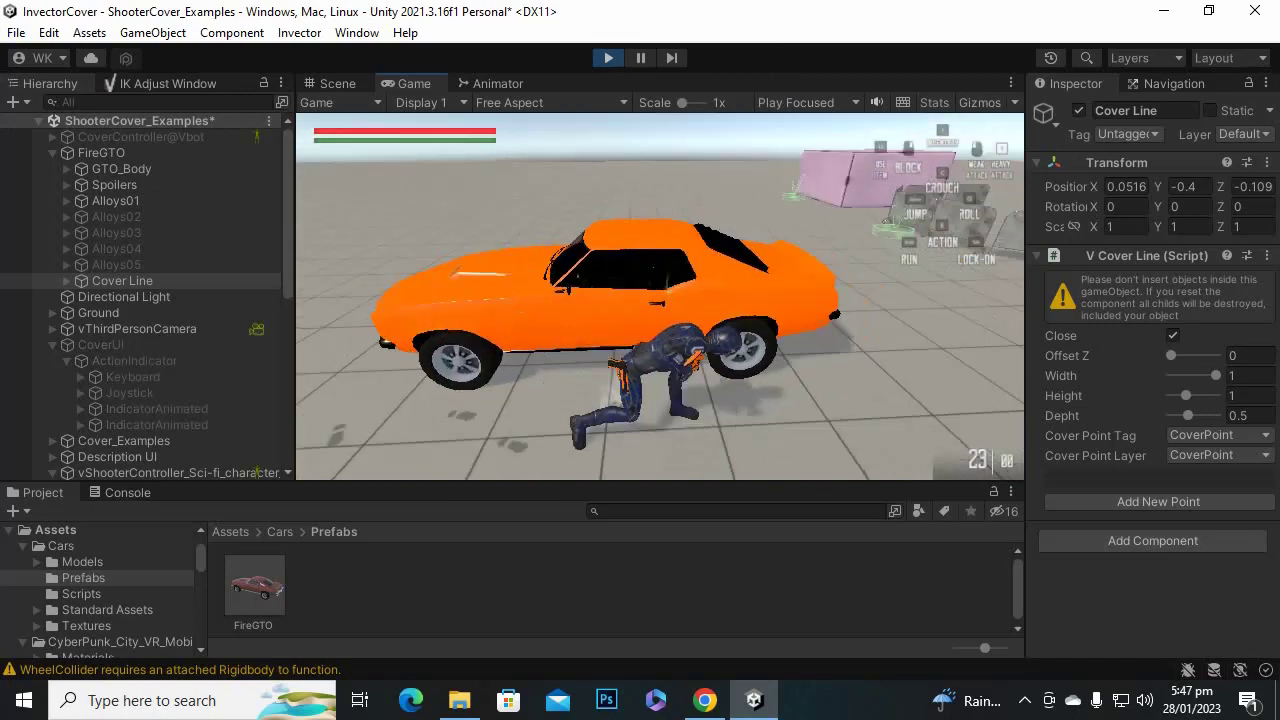
{"action": "right_click", "coordinate": [660, 296]}
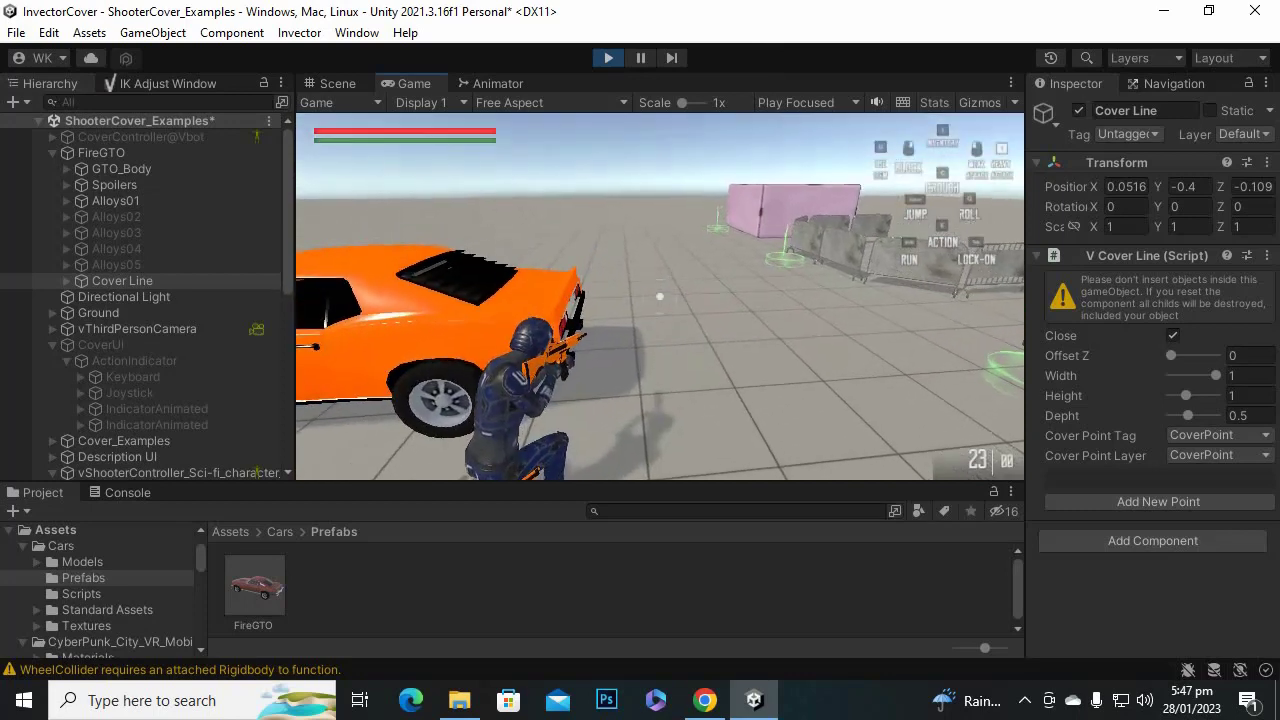
{"action": "left_click", "coordinate": [660, 296]}
{"action": "key", "text": "a"}
{"action": "key", "text": "d"}
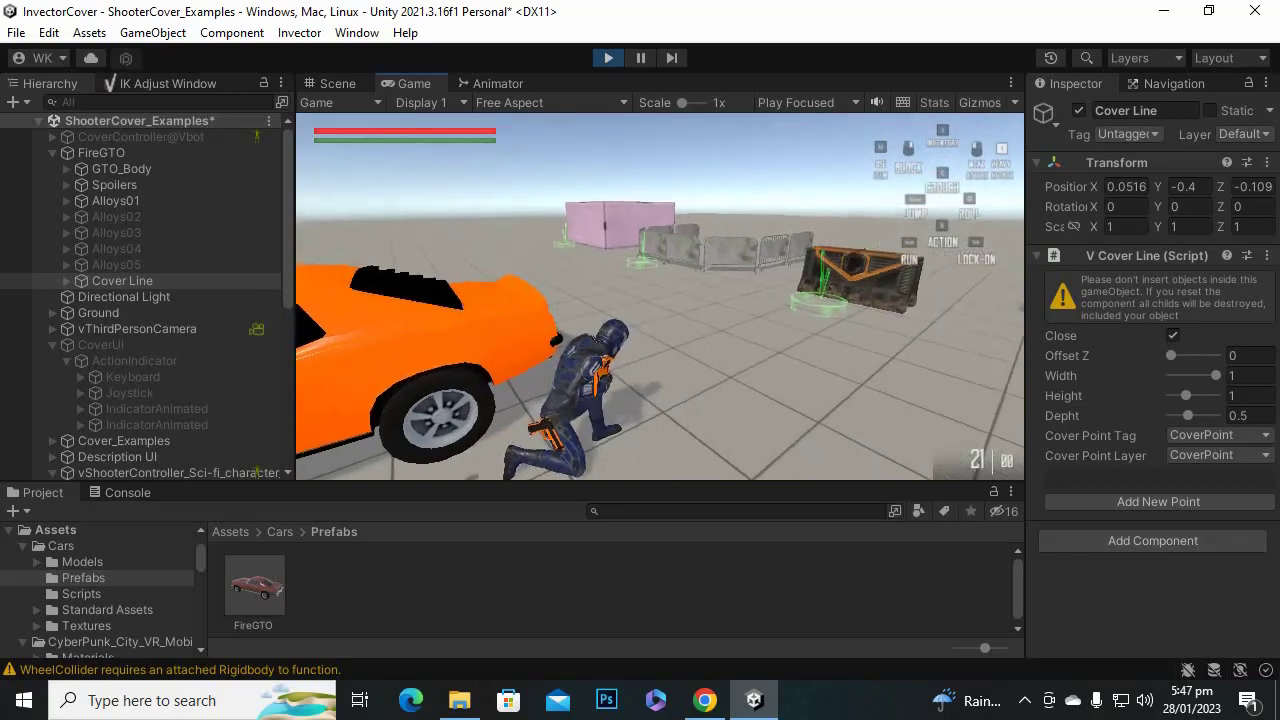
{"action": "key", "text": "a"}
{"action": "key", "text": "a"}
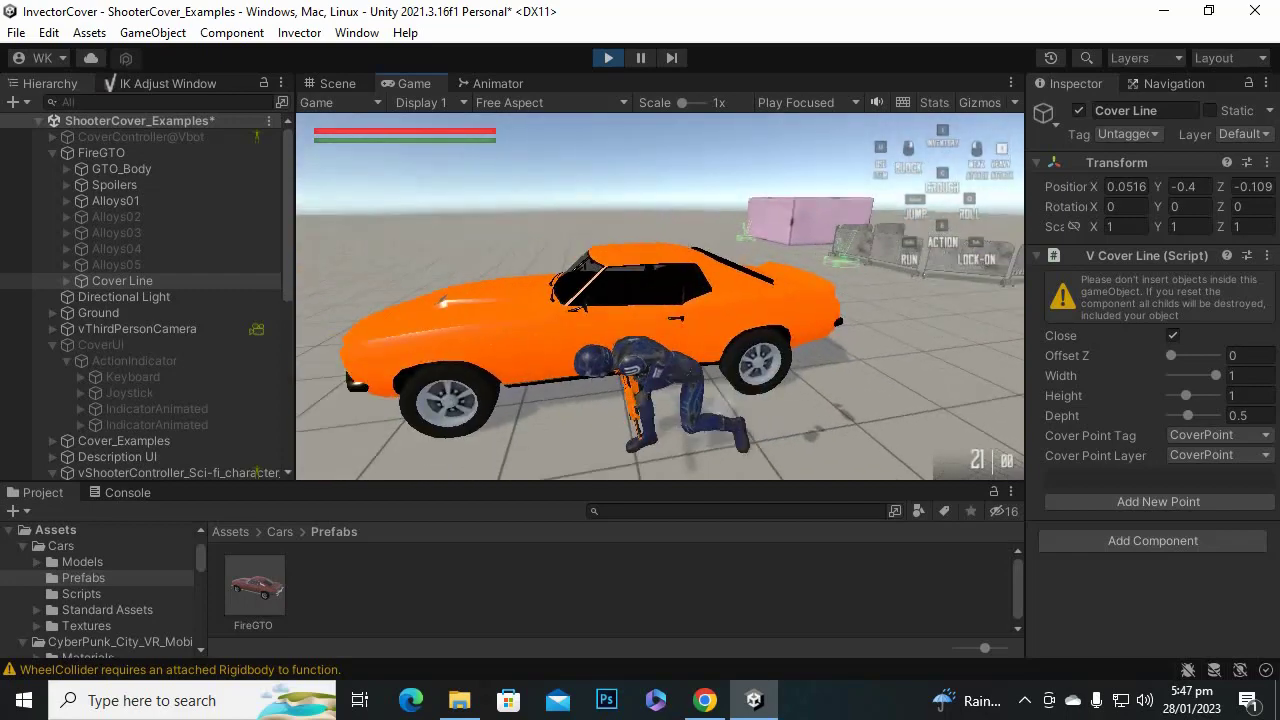
Fire the rifle over the car from side cover, shifting position between shots.
{"action": "left_click", "coordinate": [660, 296]}
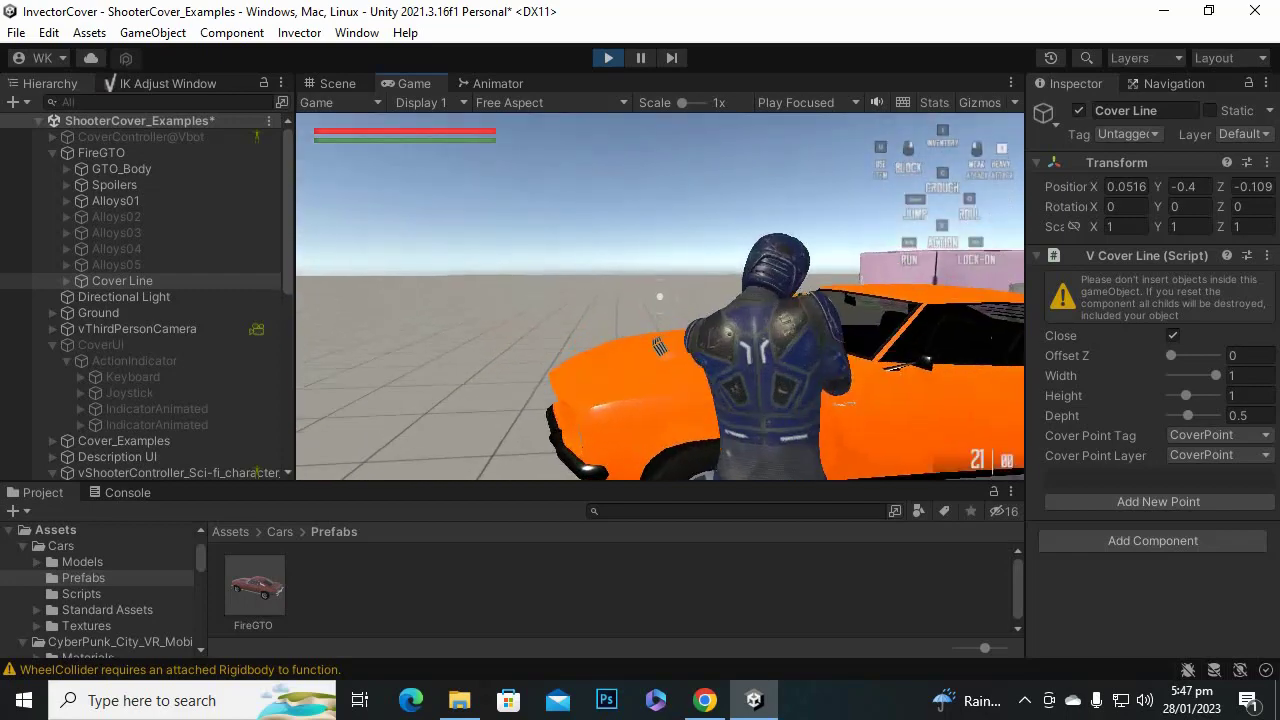
{"action": "key", "text": "d"}
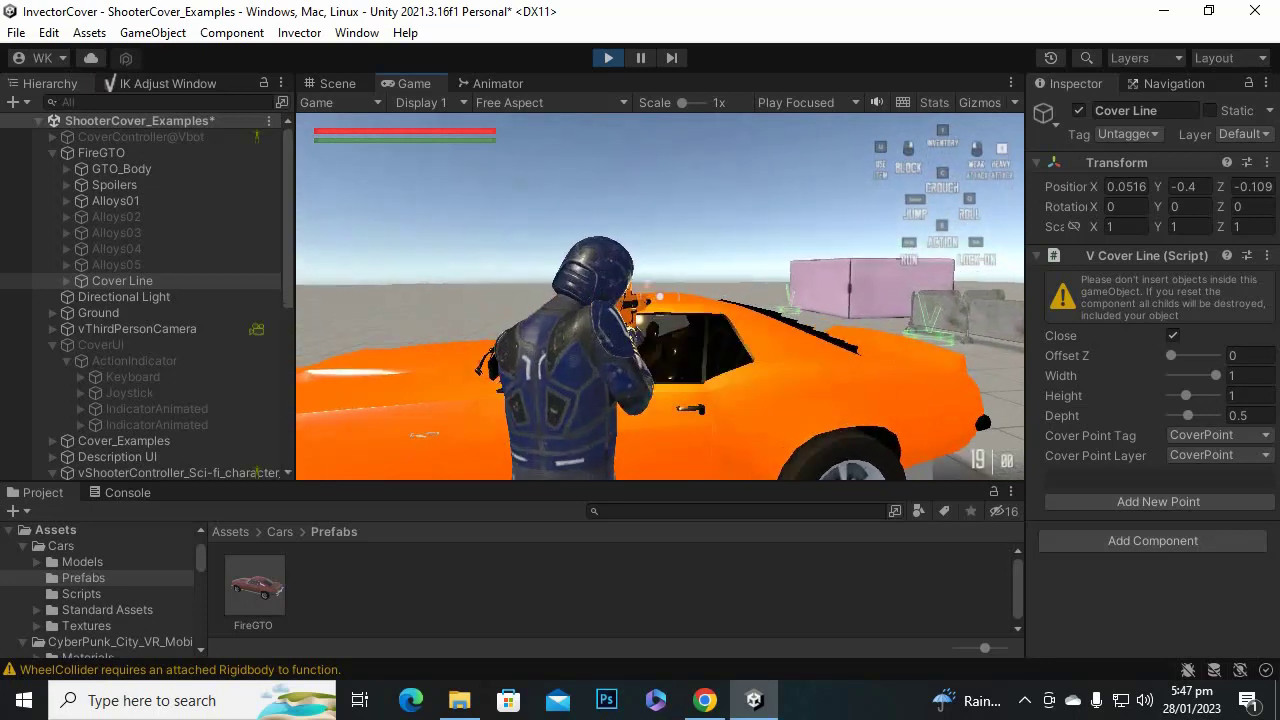
{"action": "left_click", "coordinate": [660, 296]}
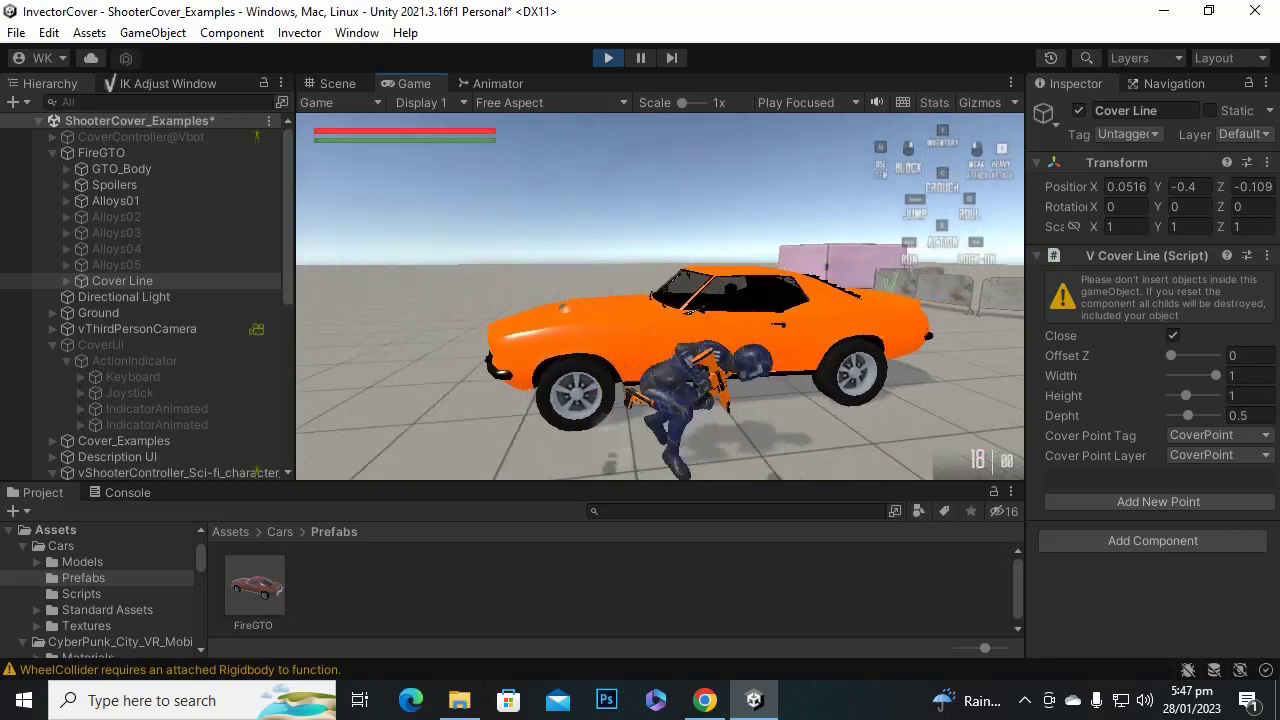
Move the character in cover along the side, around the car's rear, and onto its opposite side.
{"action": "key", "text": "d"}
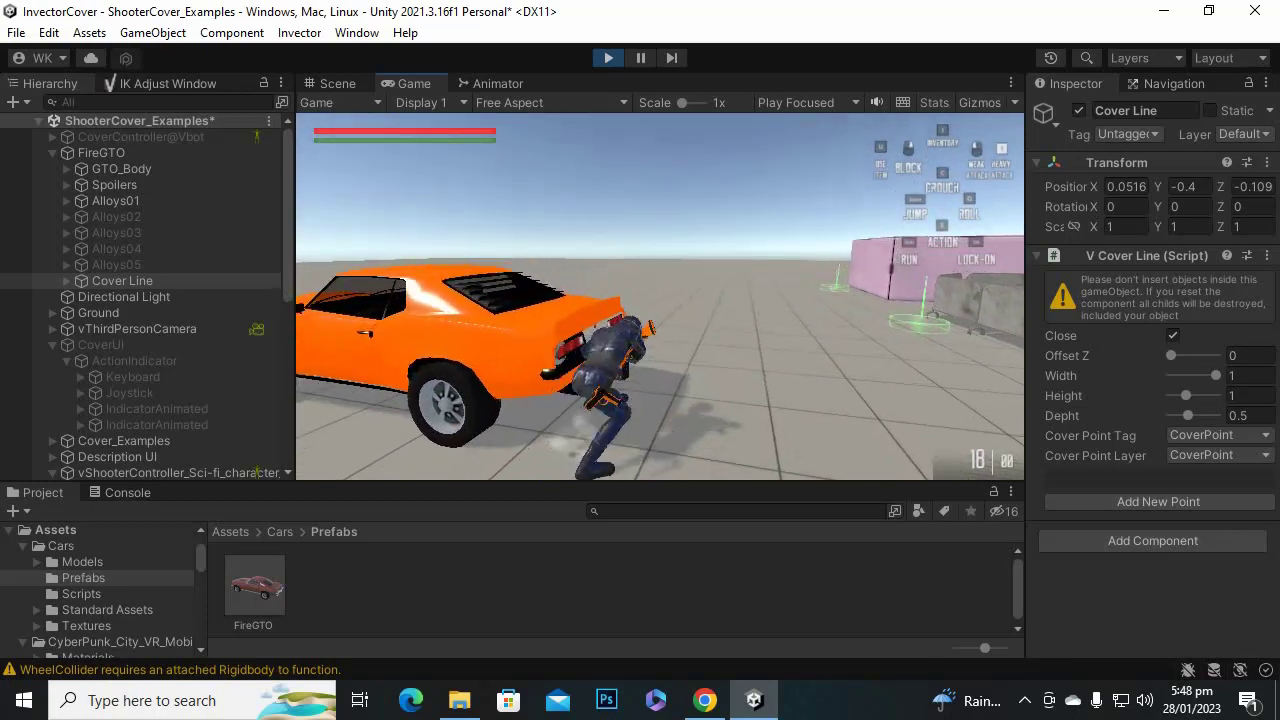
{"action": "key", "text": "d"}
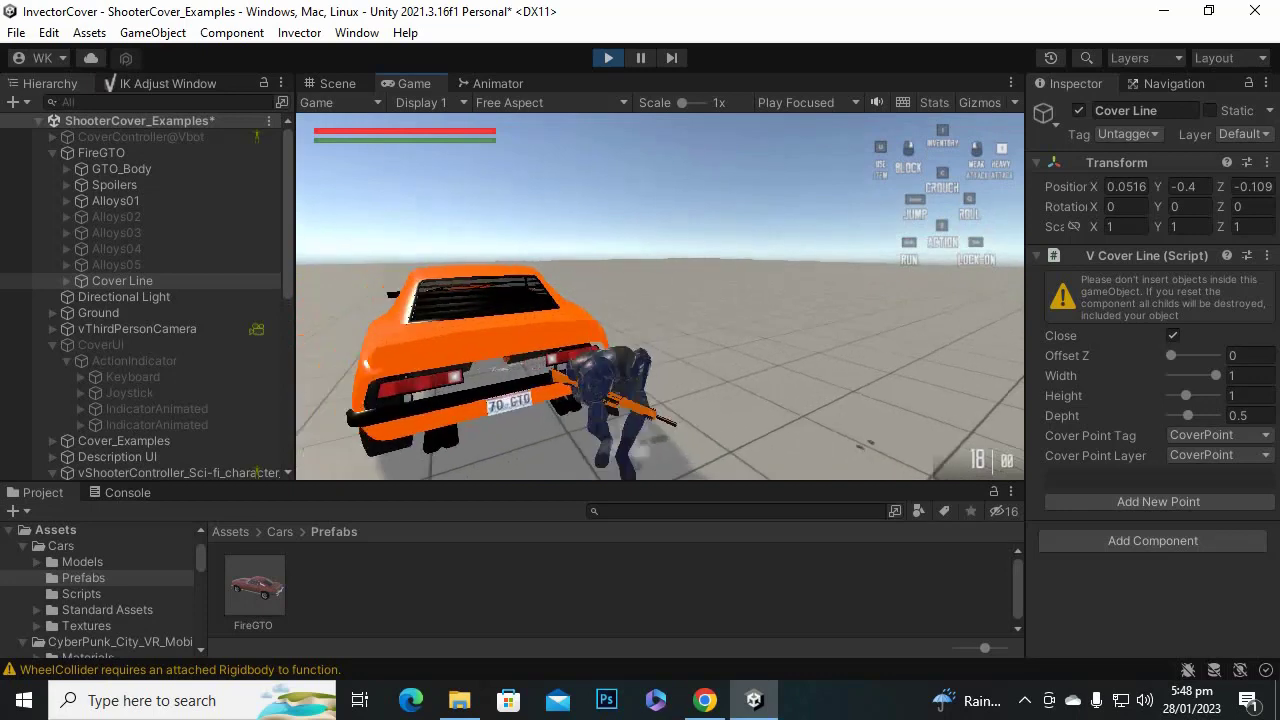
{"action": "key", "text": "a"}
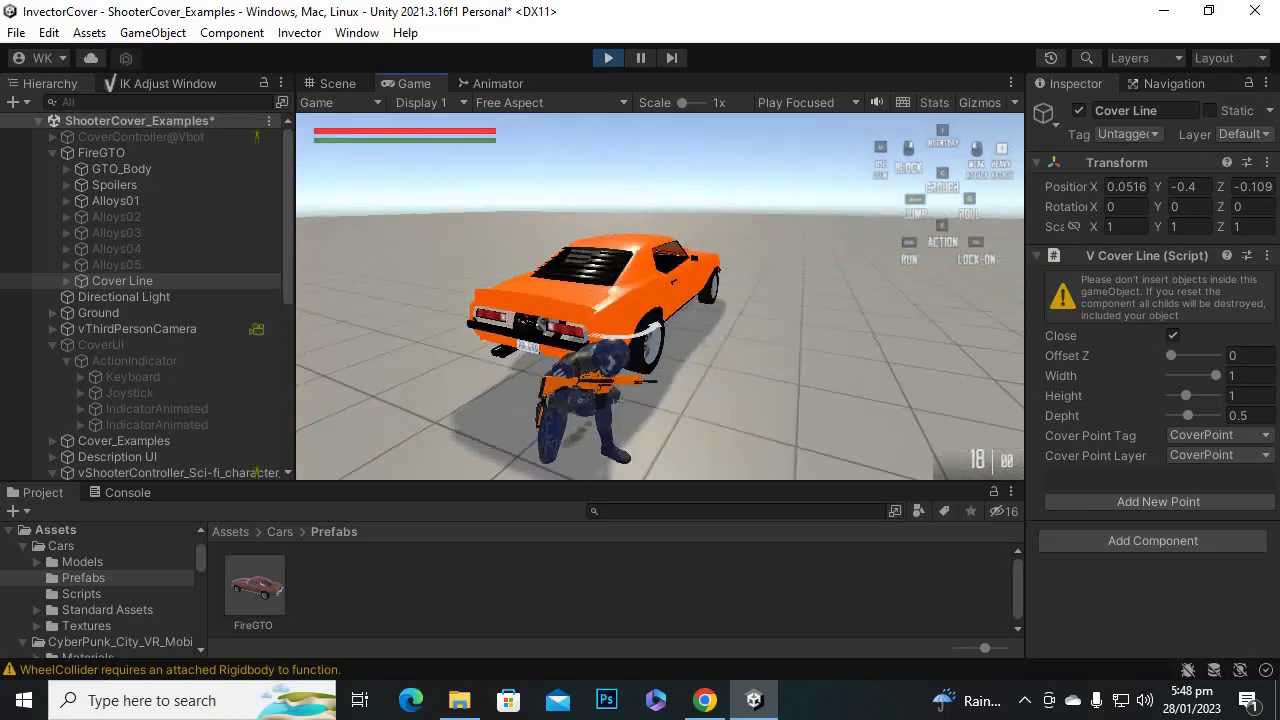
{"action": "key", "text": "w"}
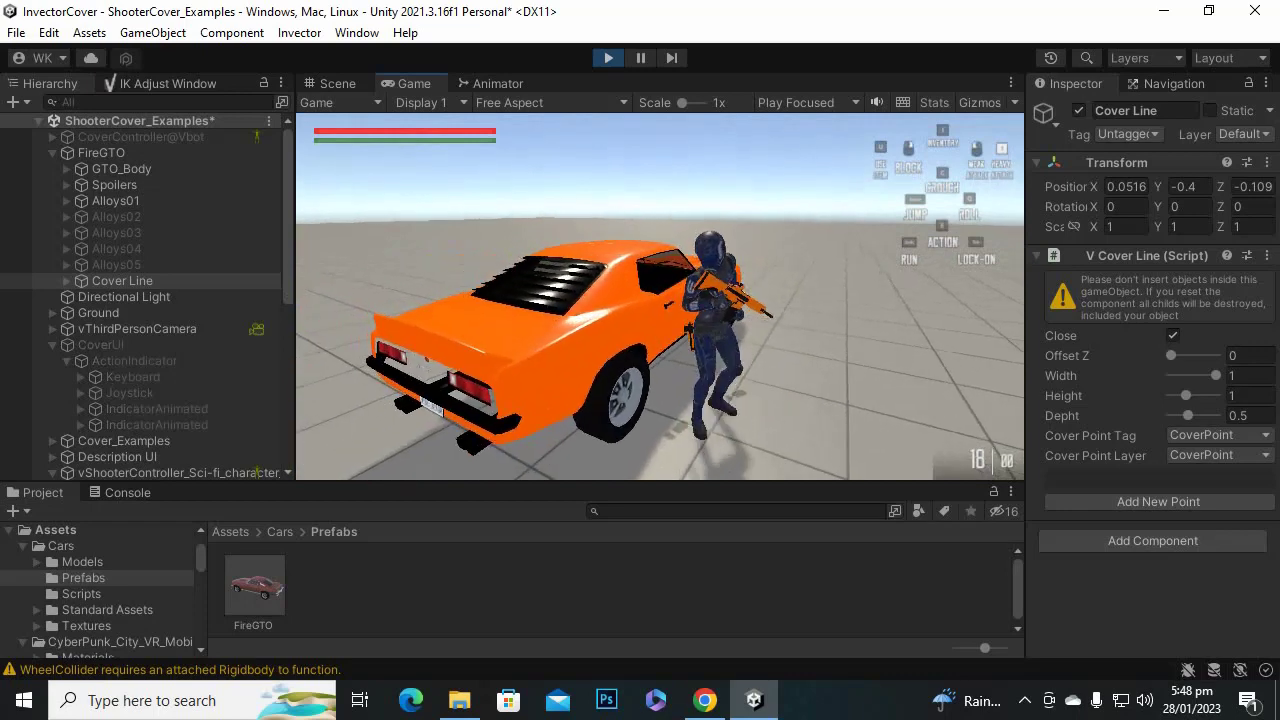
Test moving in cover along the car's opposite side, forward to the front wheel and back to the rear wheel.
{"action": "key", "text": "d"}
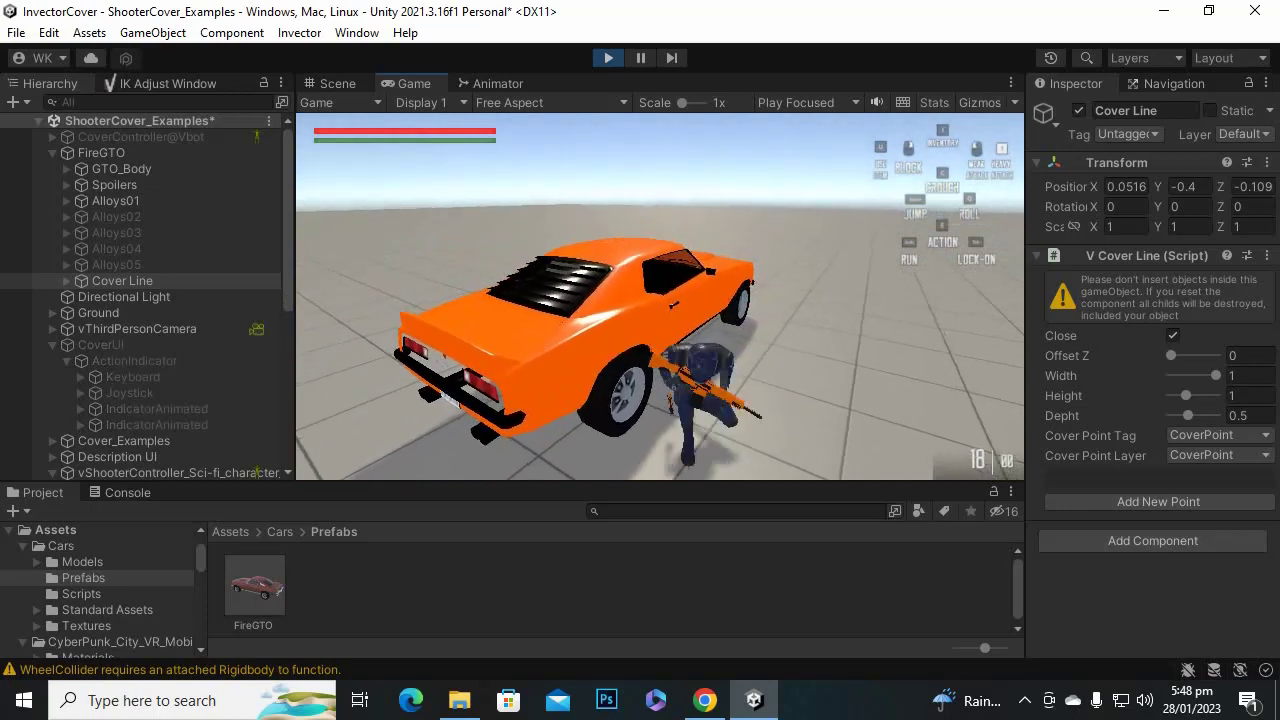
{"action": "key", "text": "e"}
{"action": "key", "text": "a"}
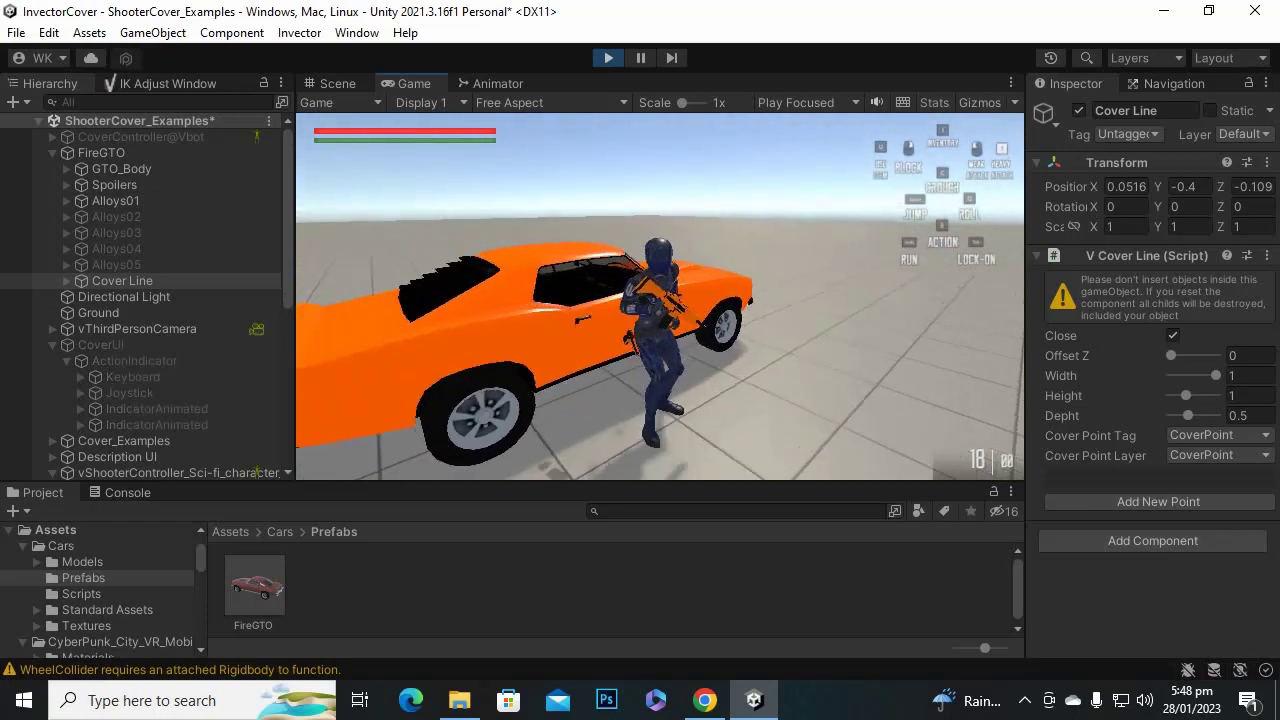
{"action": "key", "text": "d"}
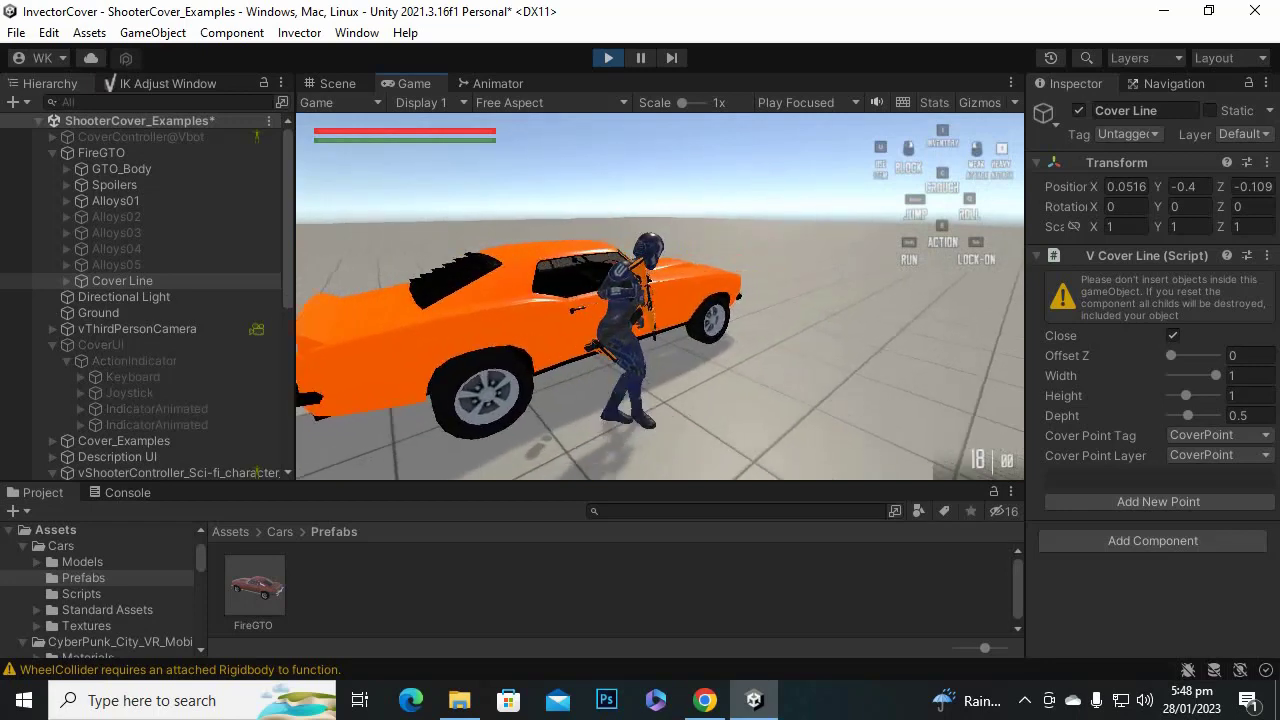
{"action": "key", "text": "a"}
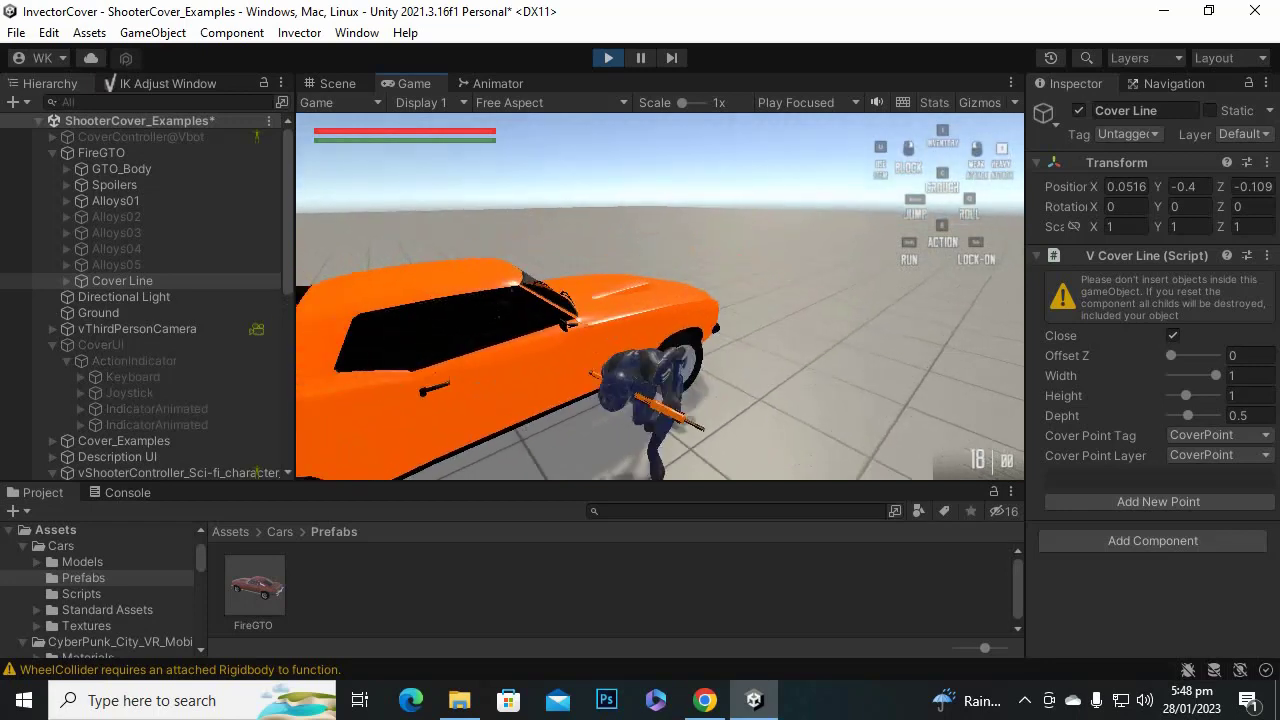
{"action": "key", "text": "s"}
{"action": "key", "text": "a"}
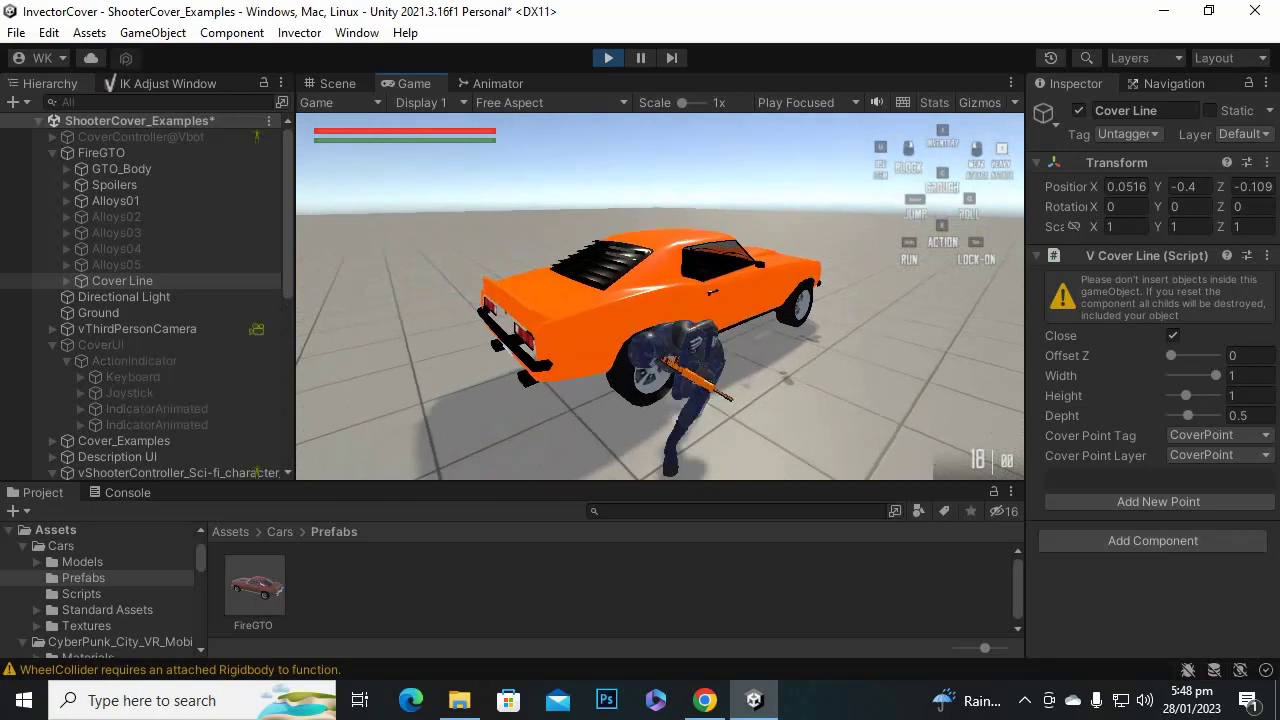
Repeat the forward and backward run along the same side to check where the character stands up and crouches.
{"action": "key", "text": "d"}
{"action": "key", "text": "d"}
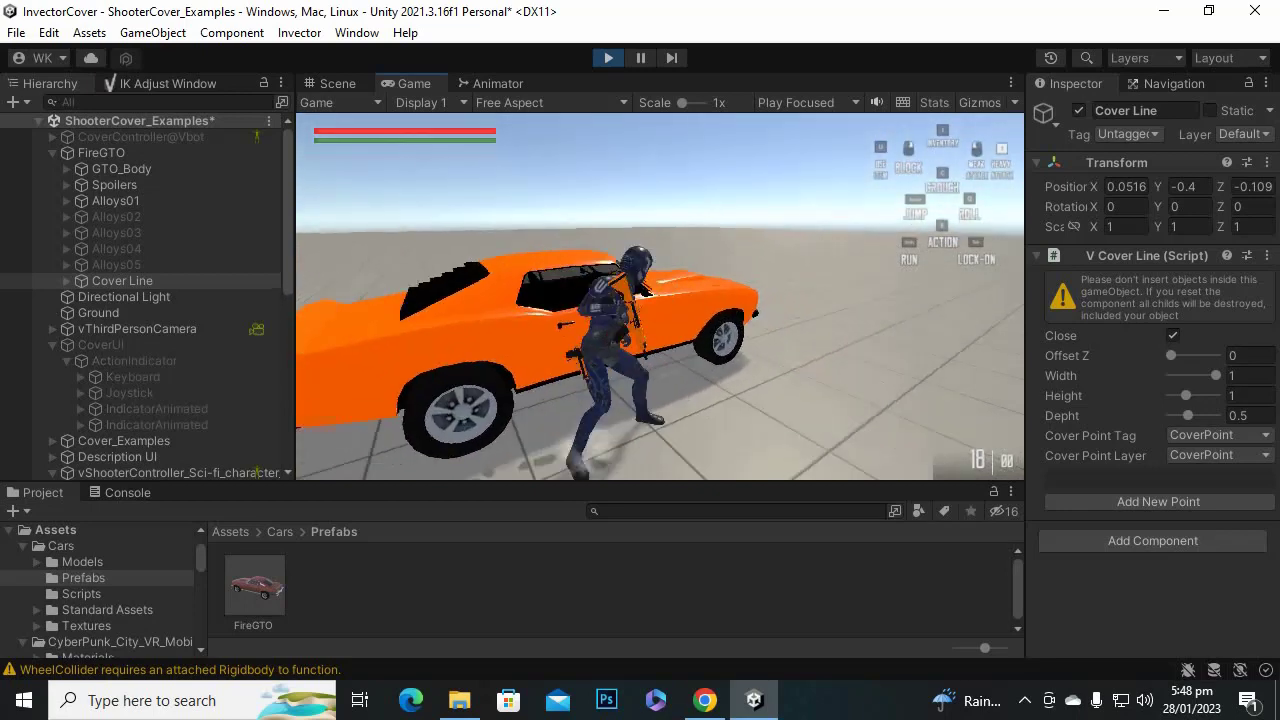
{"action": "key", "text": "a"}
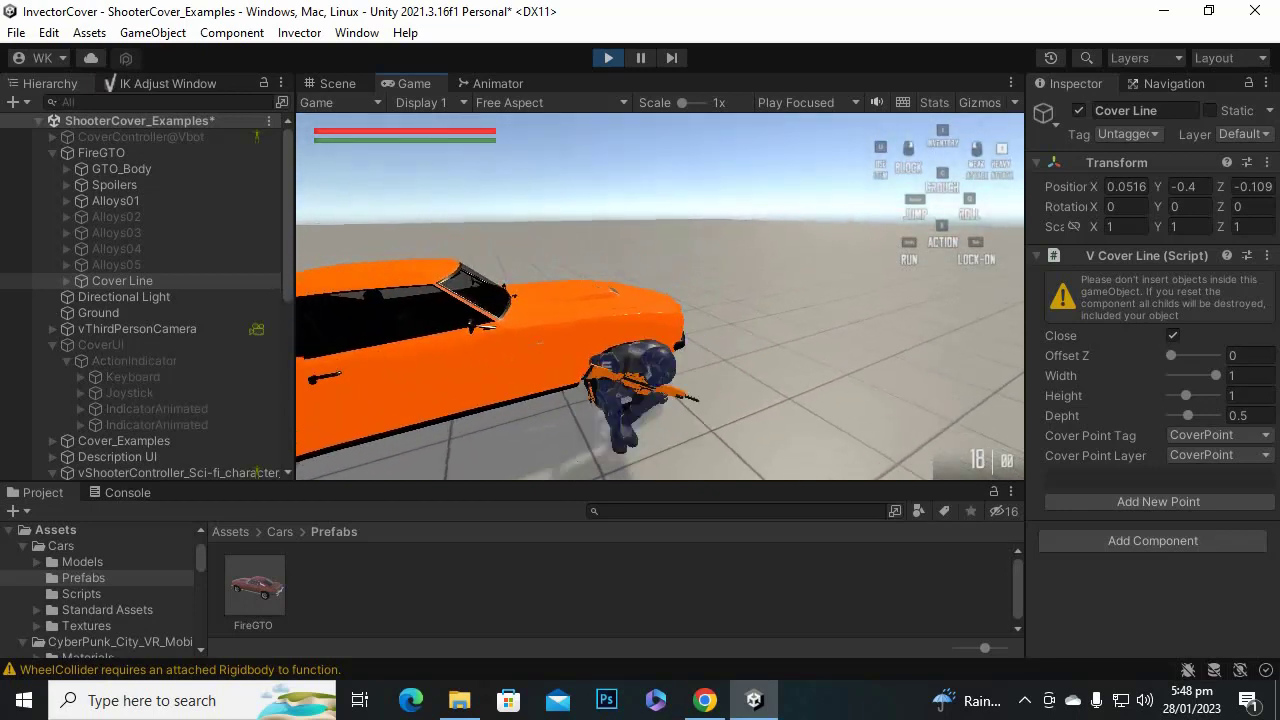
{"action": "key", "text": "s"}
{"action": "key", "text": "a"}
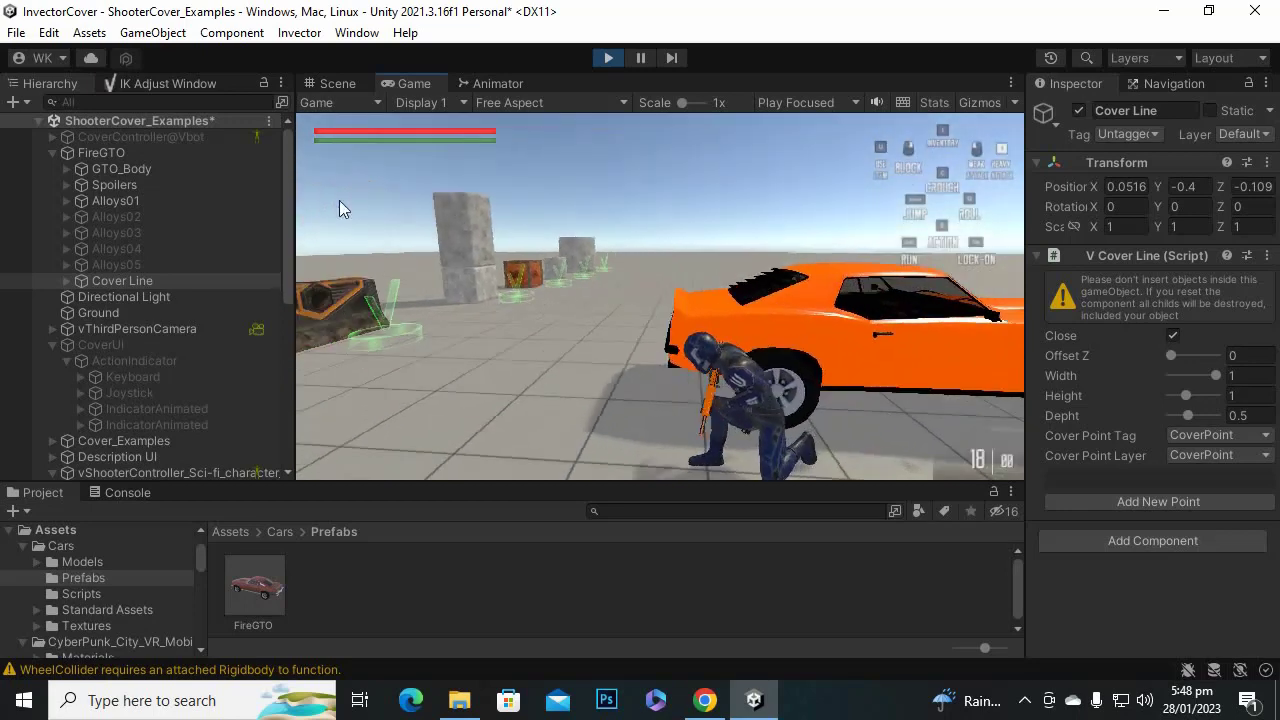
Collapse FireGTO, select vShooterController_Sci-fi_character, and bring up its V Cover Controller cover settings.
{"action": "scroll", "coordinate": [205, 300], "scroll_direction": "down", "scroll_amount": 5}
{"action": "scroll", "coordinate": [160, 414], "scroll_direction": "down", "scroll_amount": 1}
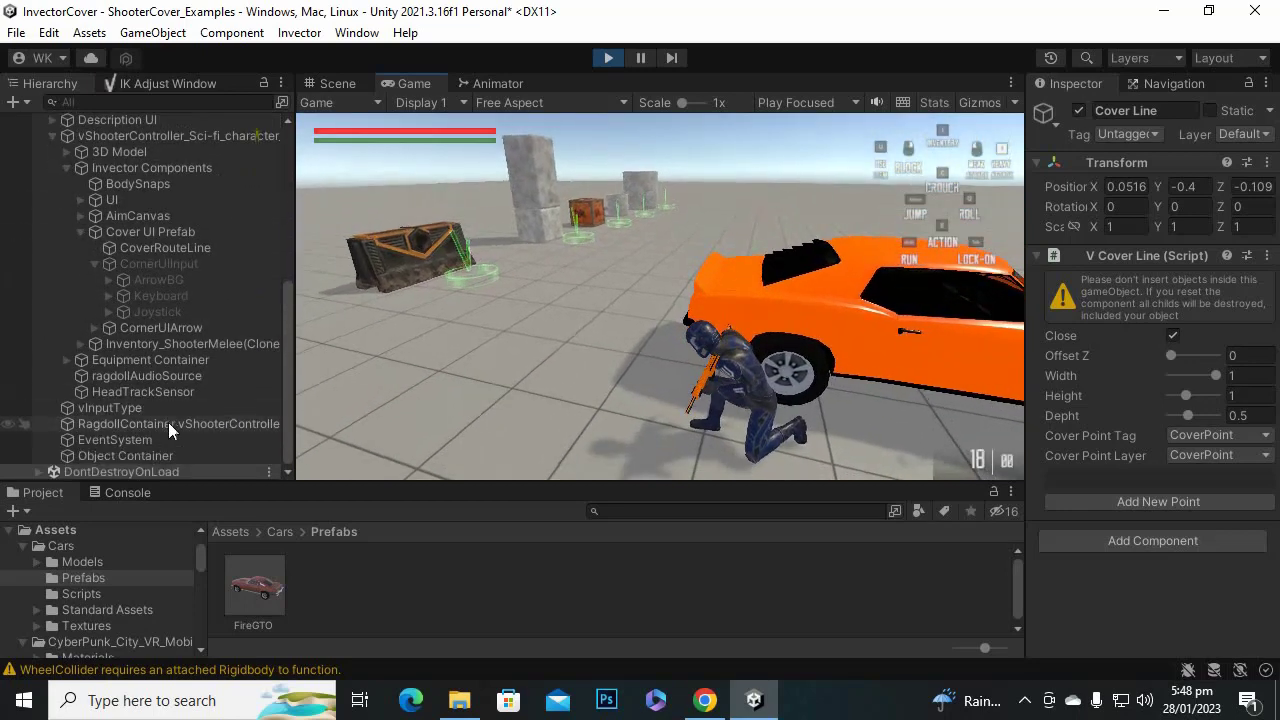
{"action": "scroll", "coordinate": [167, 435], "scroll_direction": "up", "scroll_amount": 6}
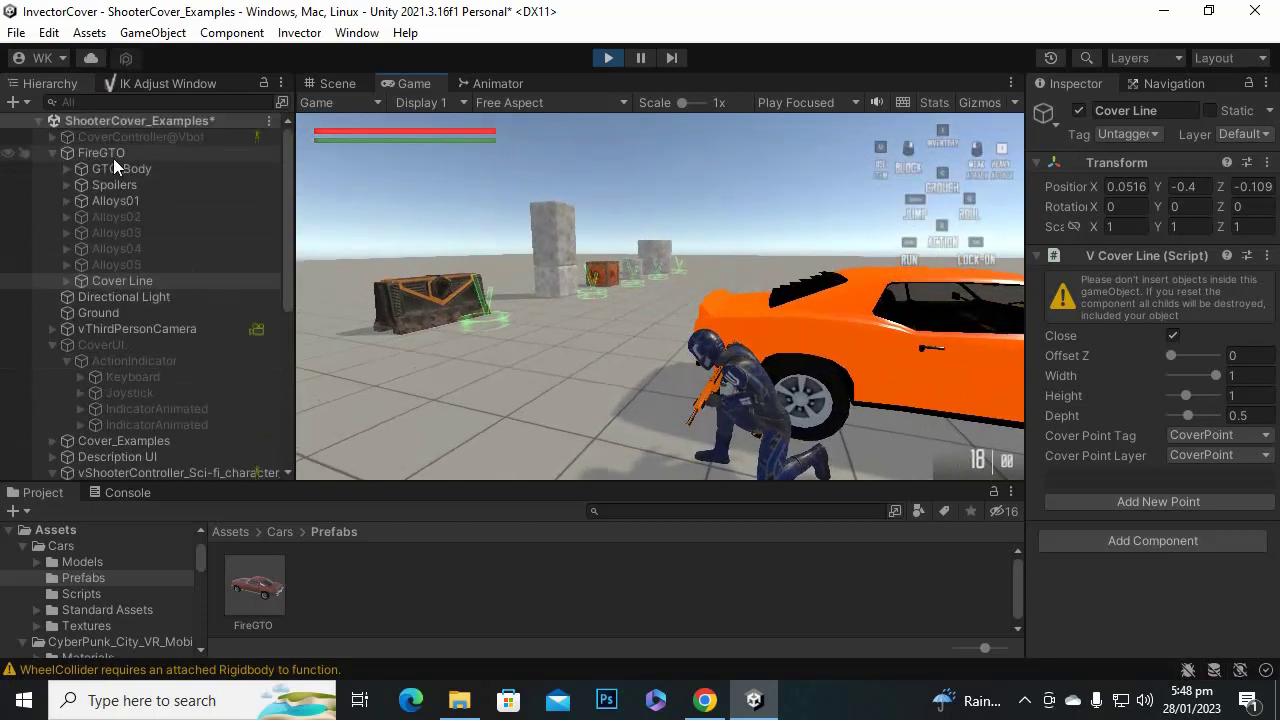
{"action": "left_click", "coordinate": [148, 329]}
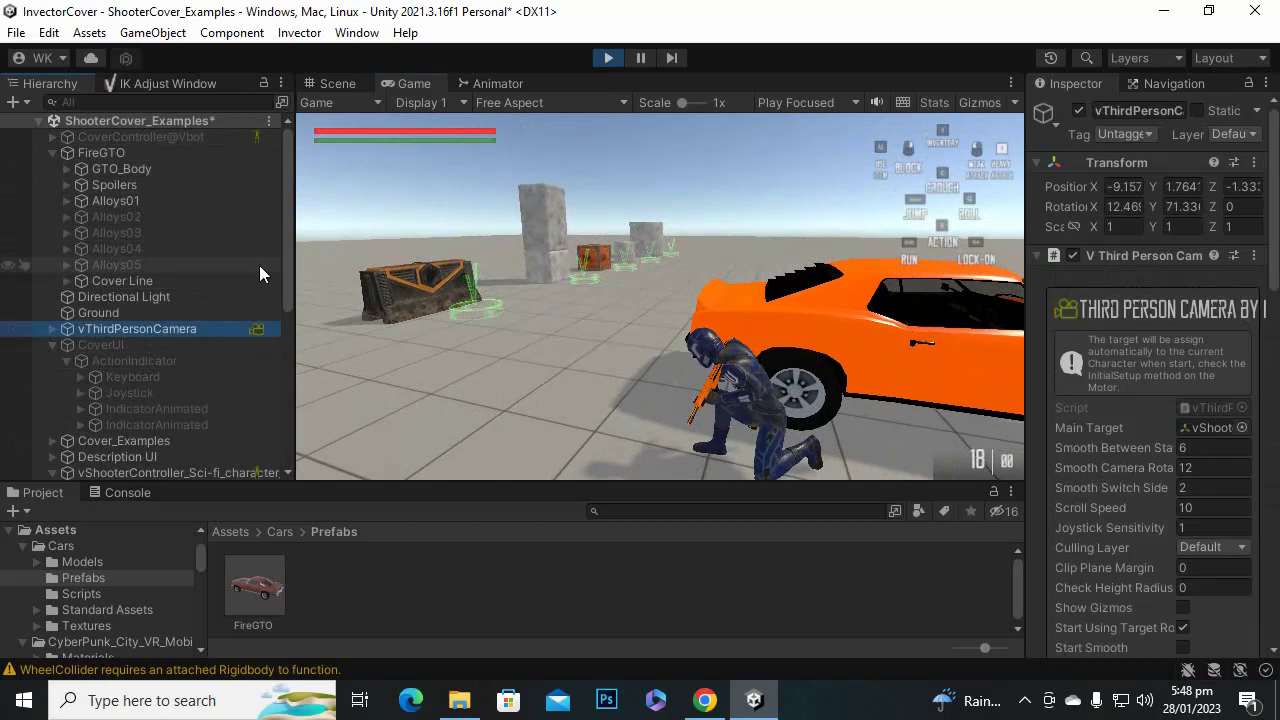
{"action": "left_click", "coordinate": [52, 154]}
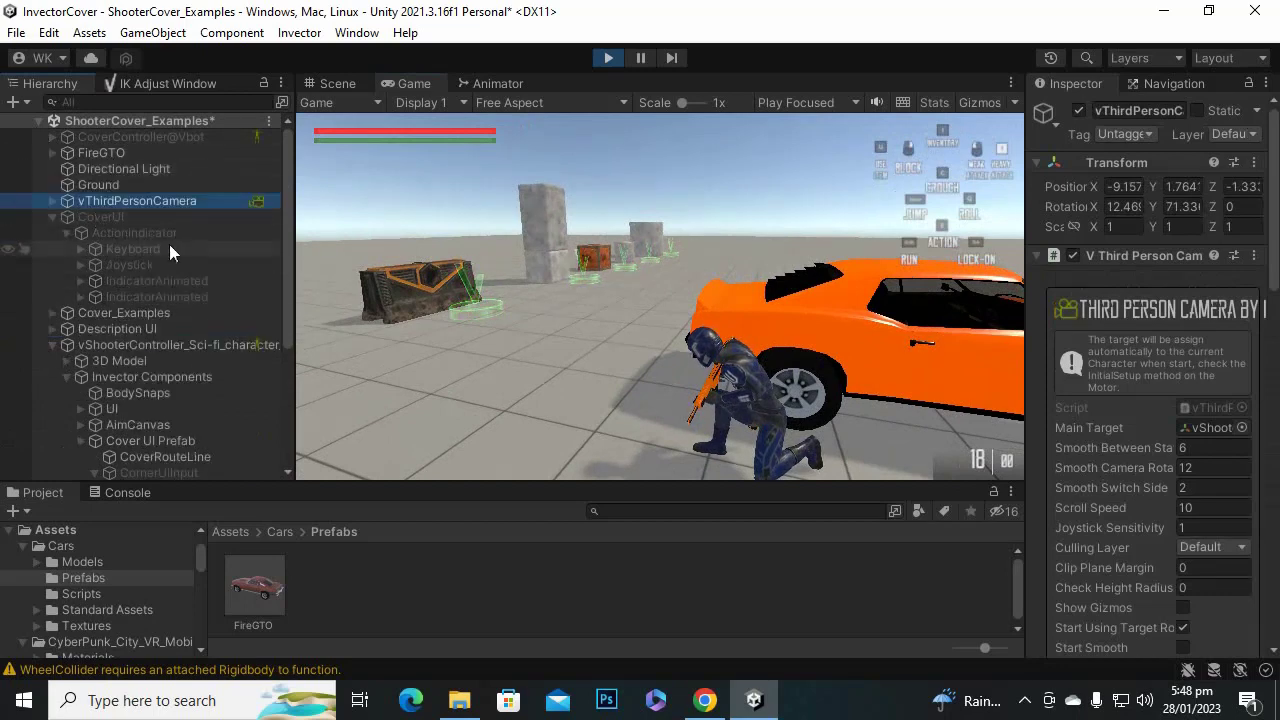
{"action": "left_click", "coordinate": [160, 347]}
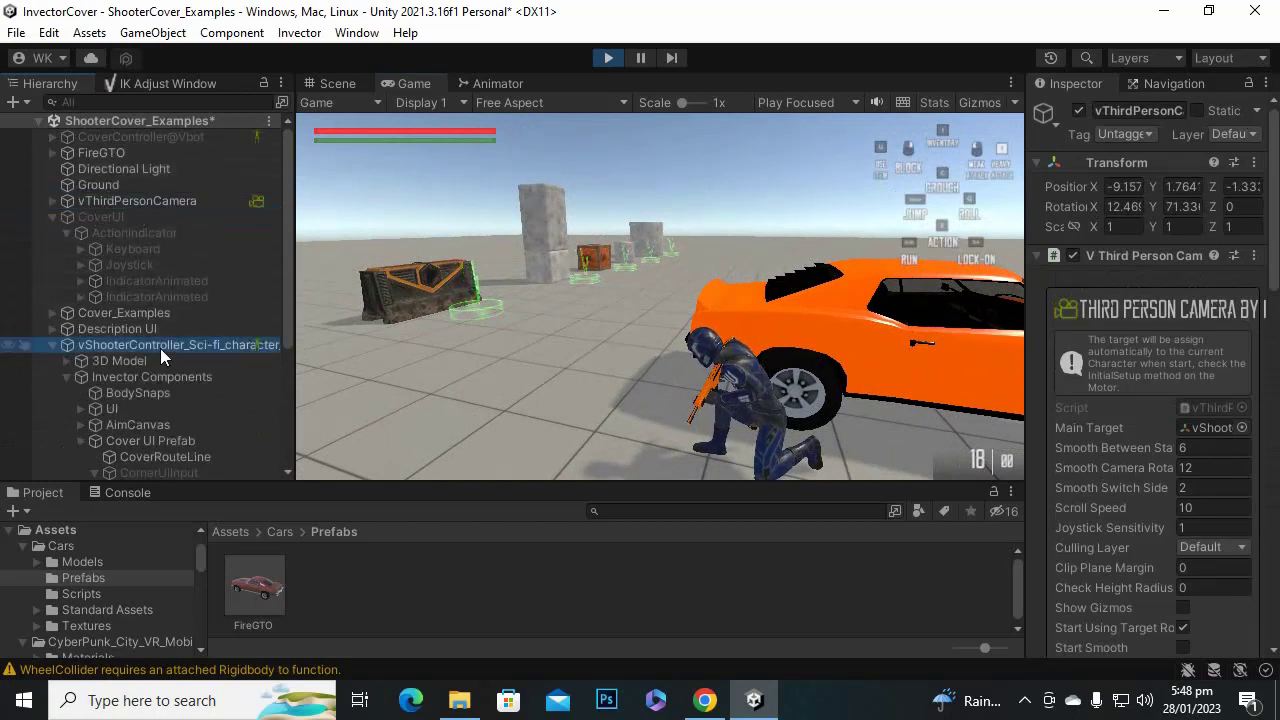
{"action": "scroll", "coordinate": [1161, 265], "scroll_direction": "down", "scroll_amount": 4}
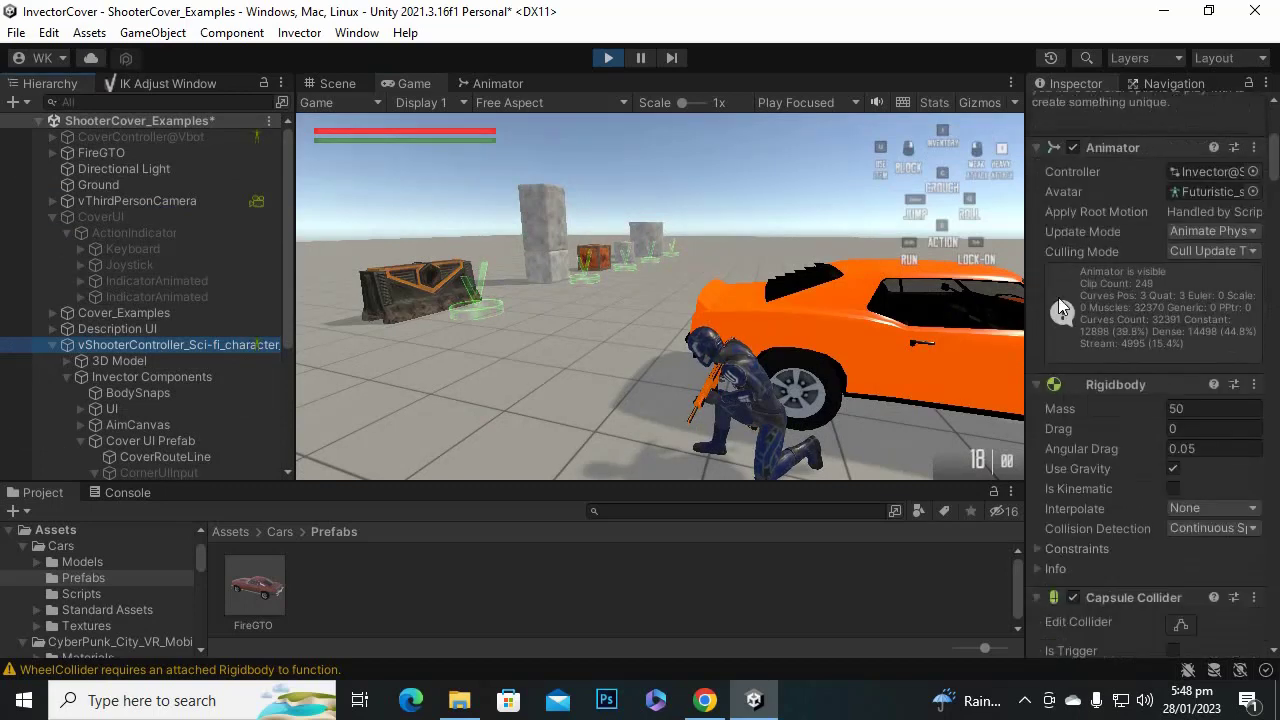
{"action": "left_click_drag", "start_coordinate": [1272, 174], "coordinate": [1274, 543]}
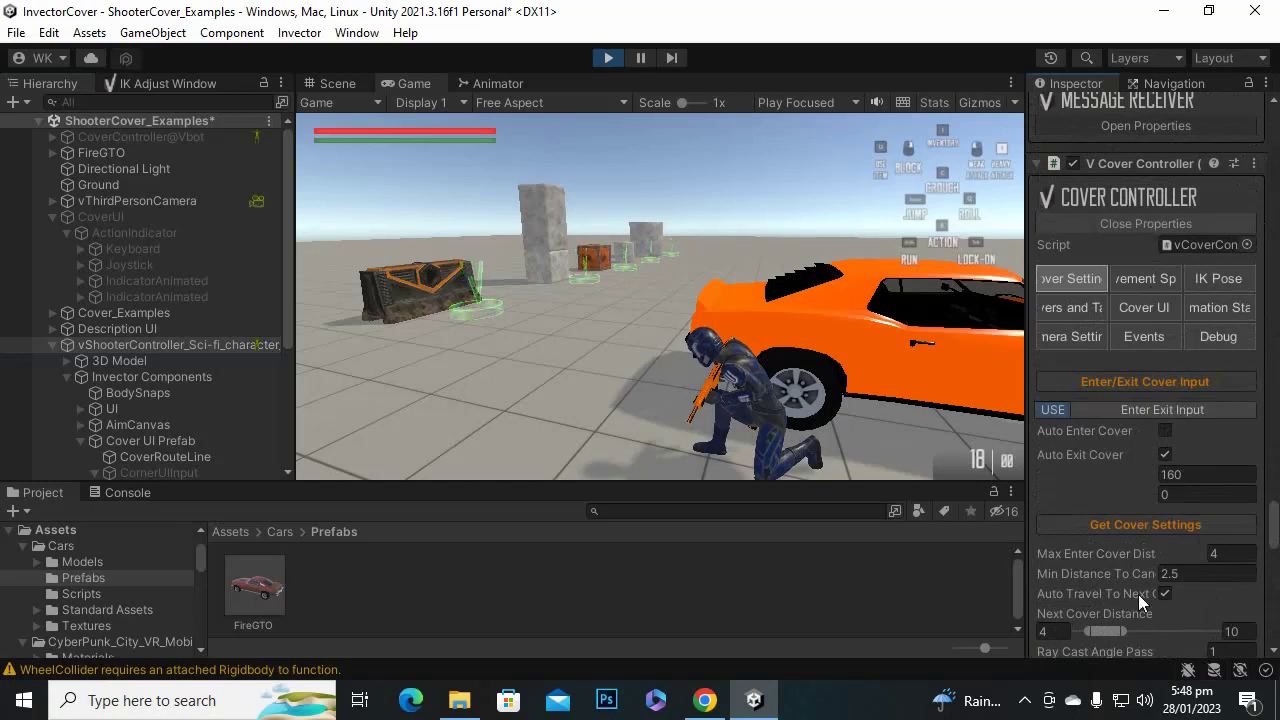
Widen the component properties and examine the Cover Controller's cover, side, crouch and corner settings, including Crouch Height.
{"action": "scroll", "coordinate": [1127, 405], "scroll_direction": "down", "scroll_amount": 5}
{"action": "scroll", "coordinate": [1127, 410], "scroll_direction": "up", "scroll_amount": 3}
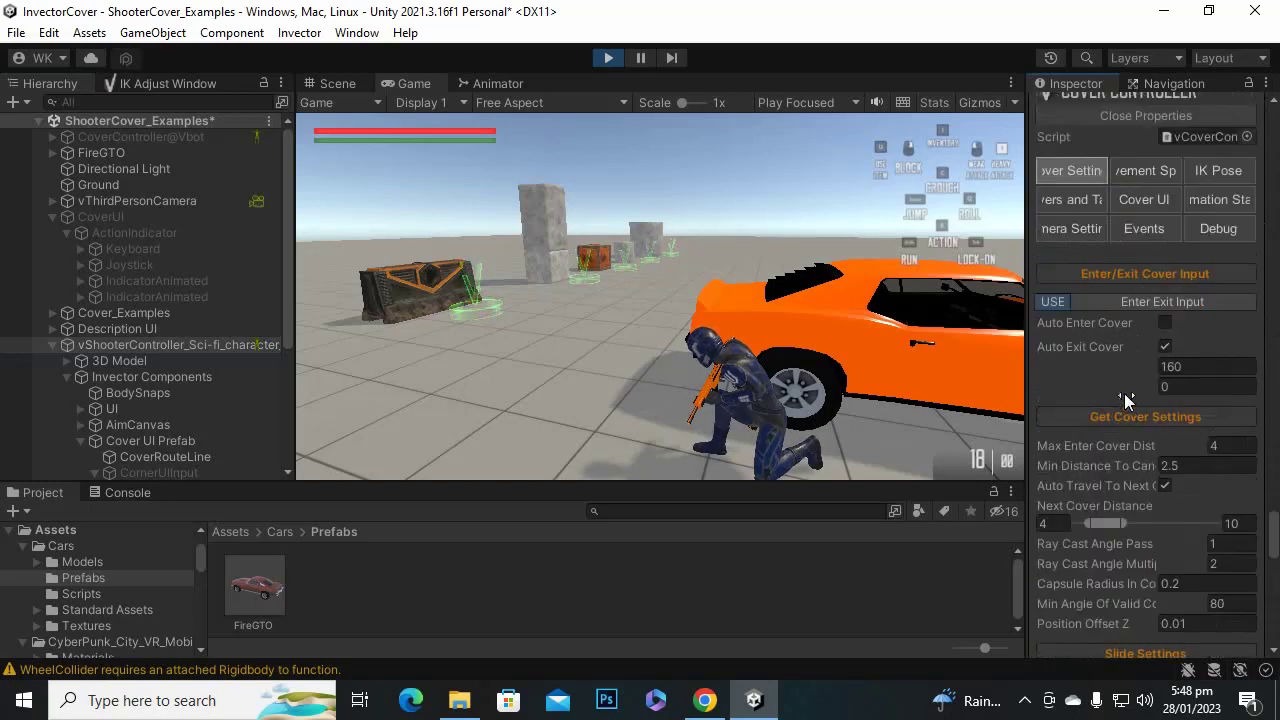
{"action": "scroll", "coordinate": [1124, 464], "scroll_direction": "down", "scroll_amount": 3}
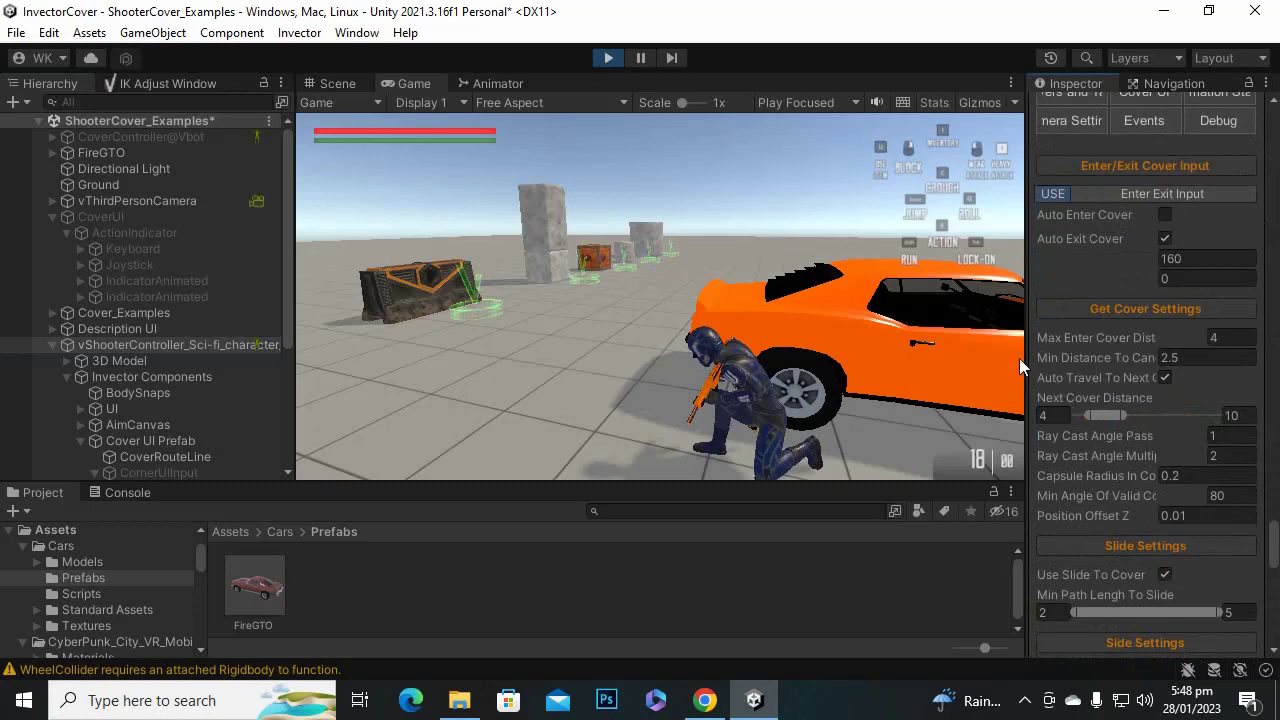
{"action": "left_click_drag", "start_coordinate": [1026, 356], "coordinate": [970, 355]}
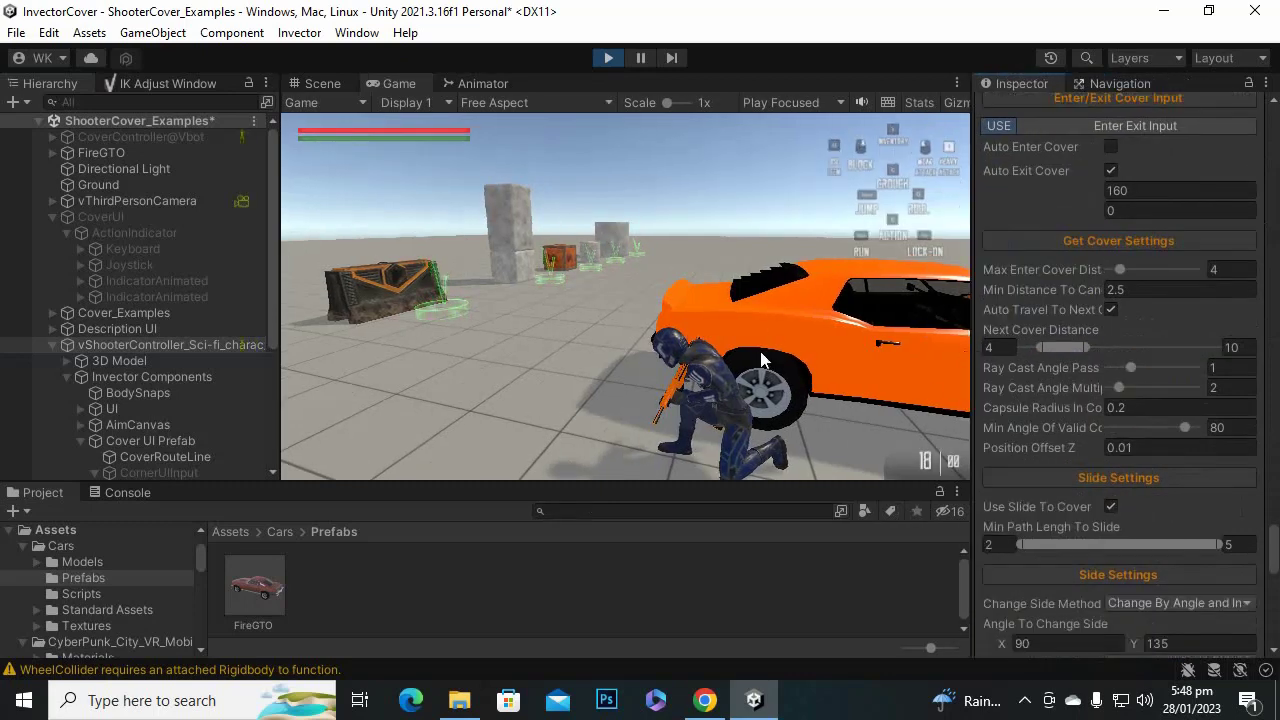
{"action": "scroll", "coordinate": [1090, 348], "scroll_direction": "down", "scroll_amount": 10}
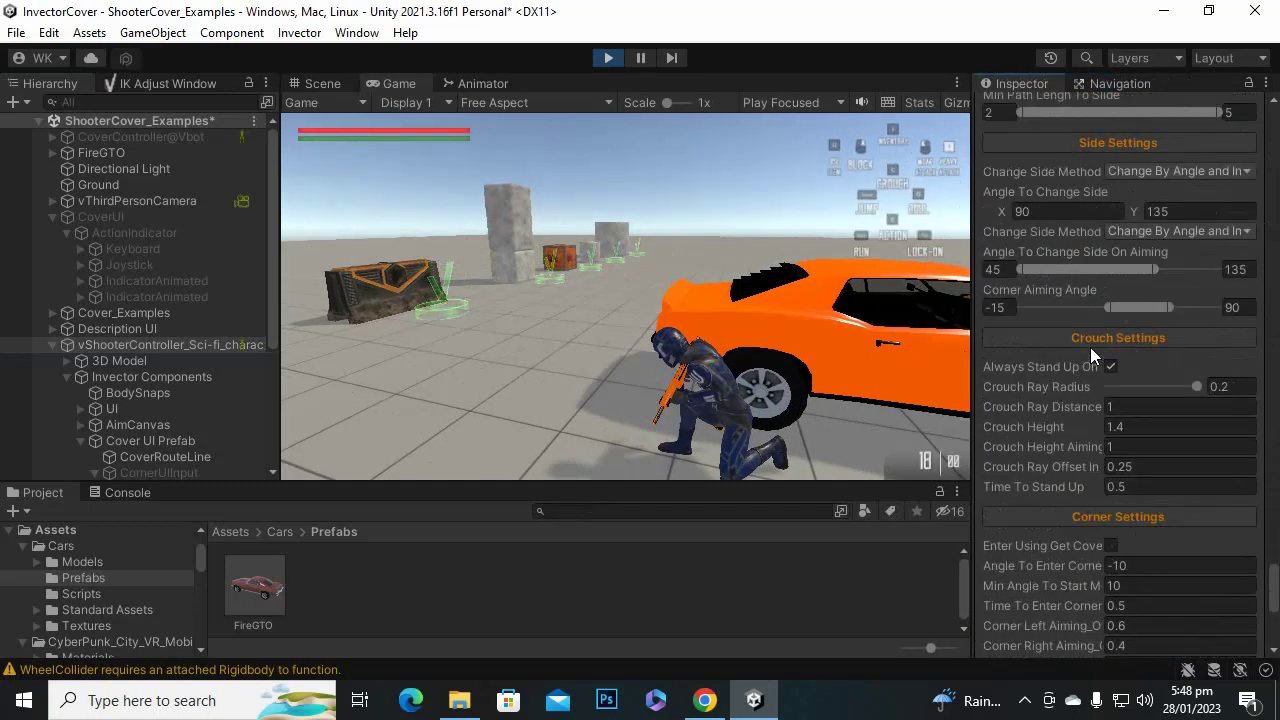
{"action": "scroll", "coordinate": [1100, 350], "scroll_direction": "down", "scroll_amount": 1}
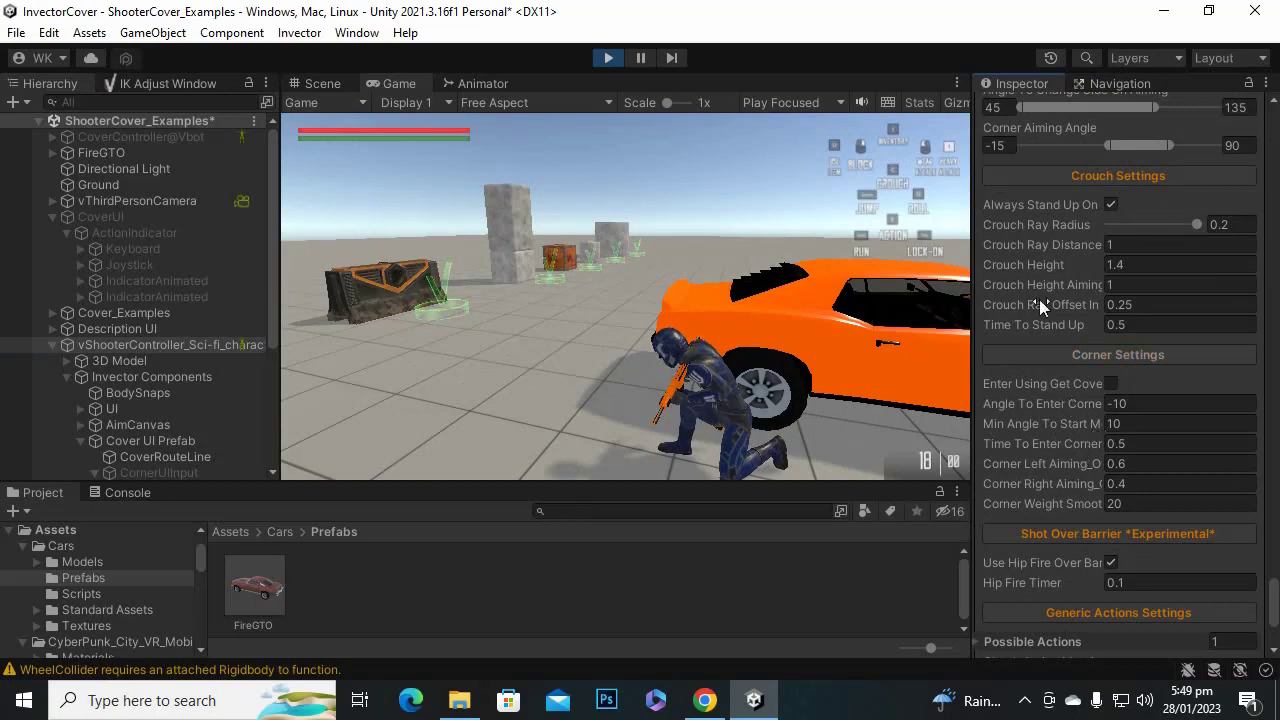
{"action": "left_click", "coordinate": [1115, 265]}
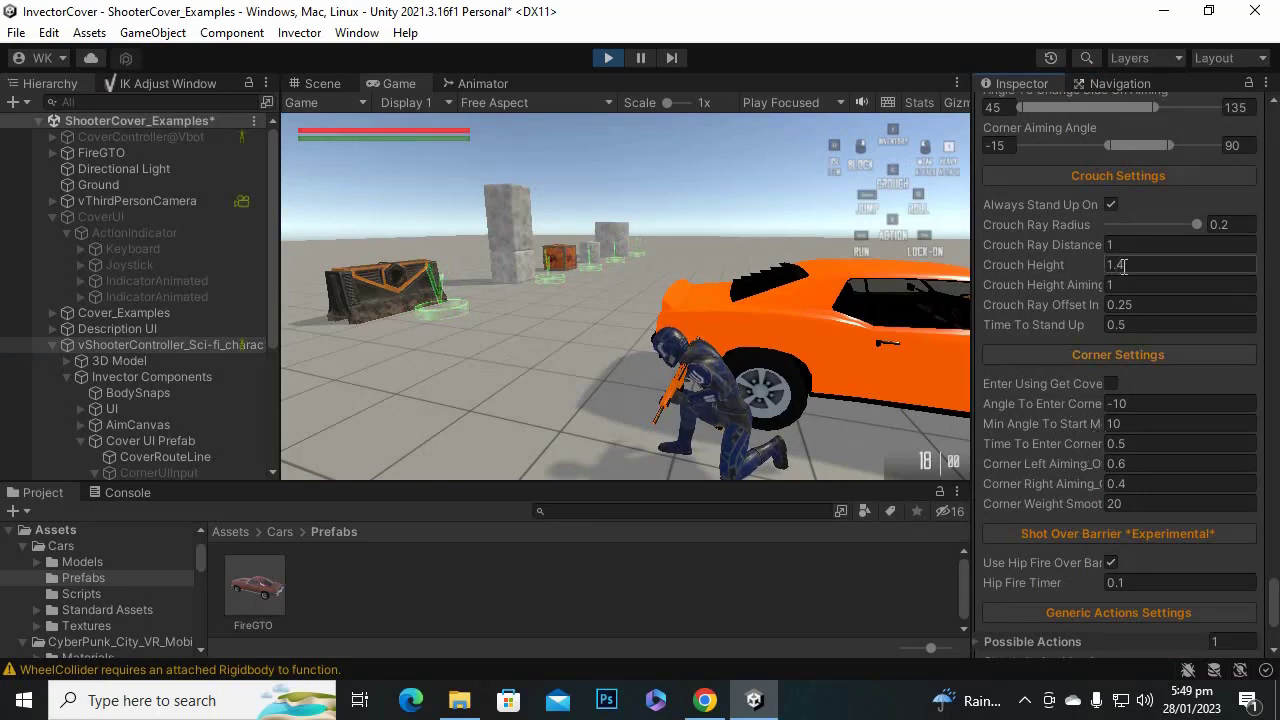
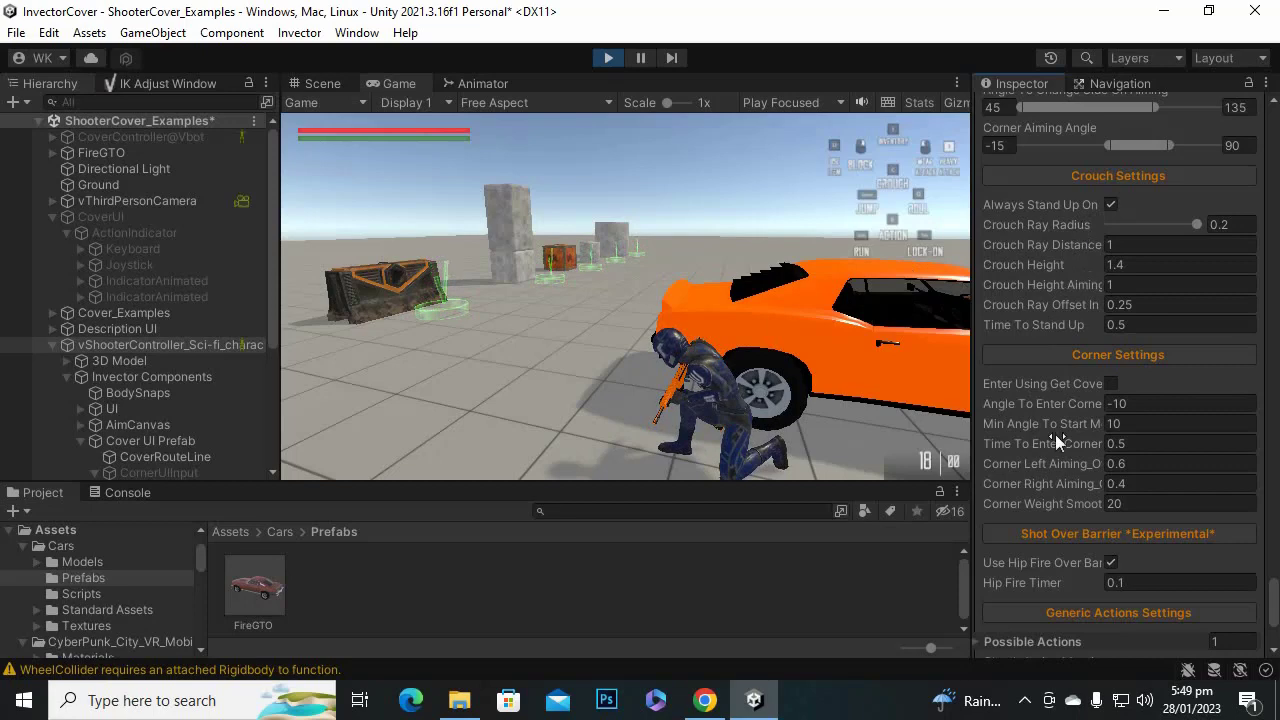
{"action": "scroll", "coordinate": [1057, 488], "scroll_direction": "down", "scroll_amount": 4}
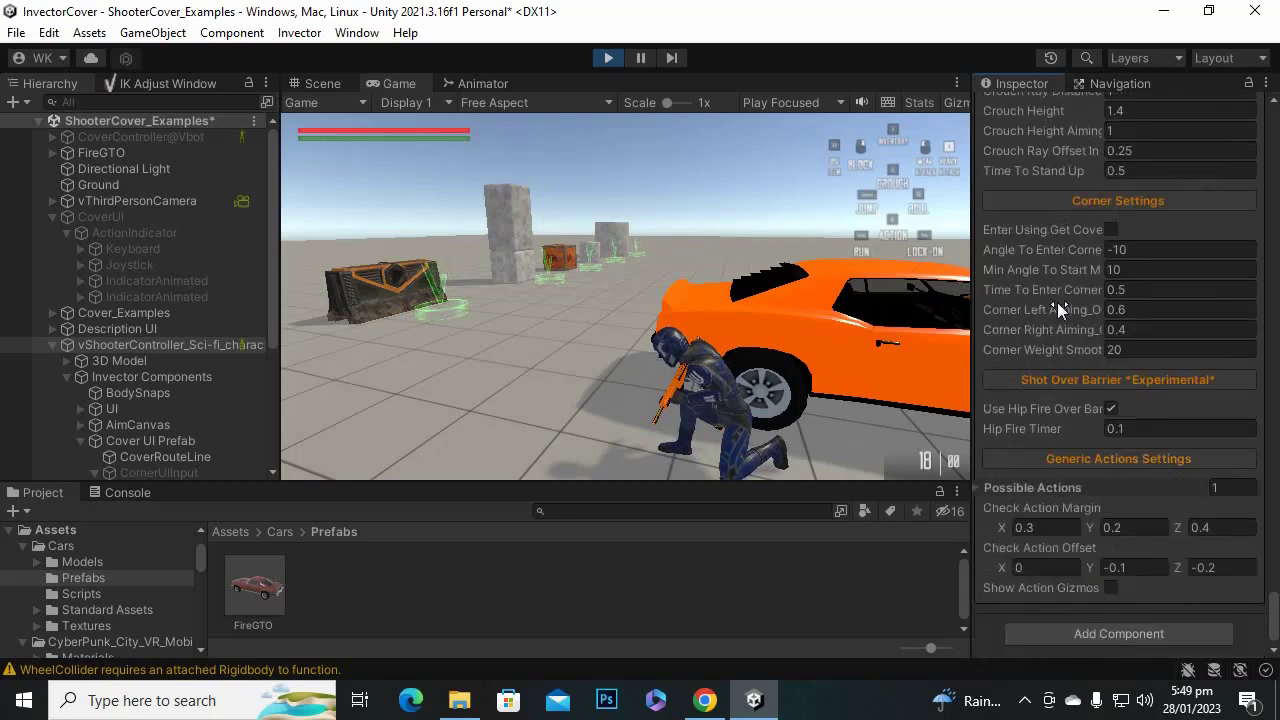
{"action": "scroll", "coordinate": [1060, 302], "scroll_direction": "up", "scroll_amount": 6}
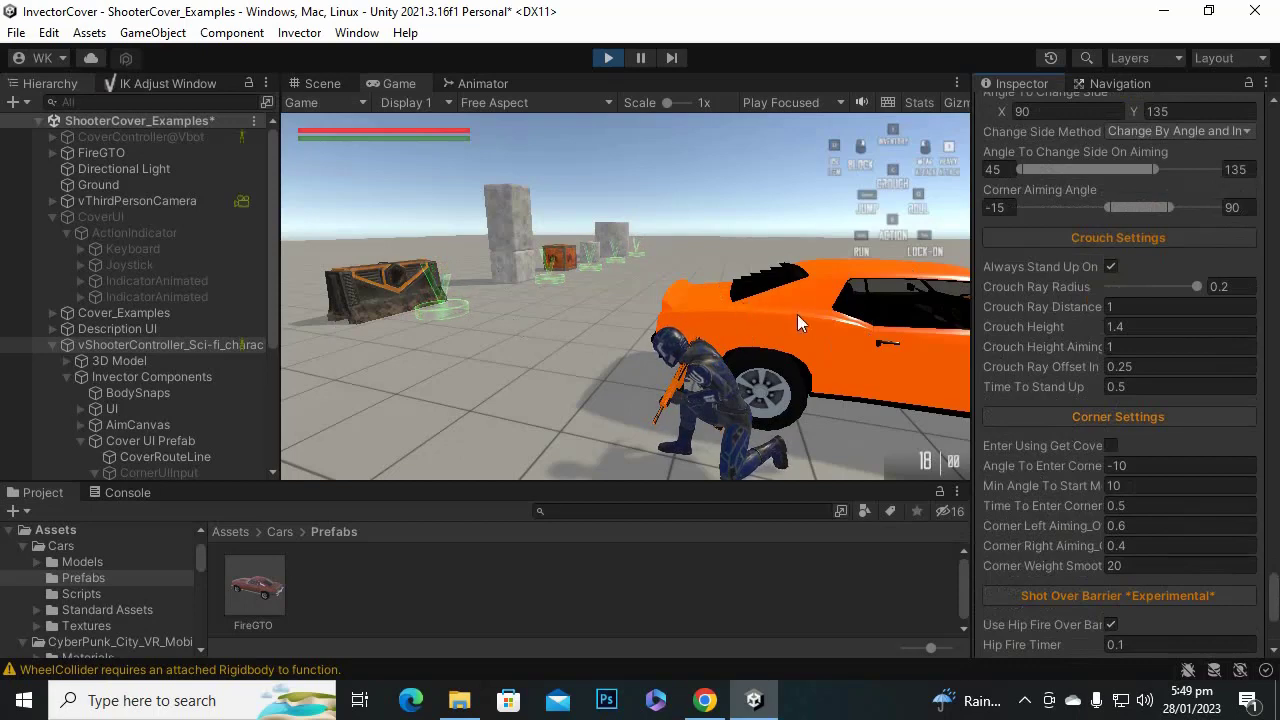
Examine the Cover Line's segments and corner points around the front of the car in the Scene view.
{"action": "left_click", "coordinate": [303, 85]}
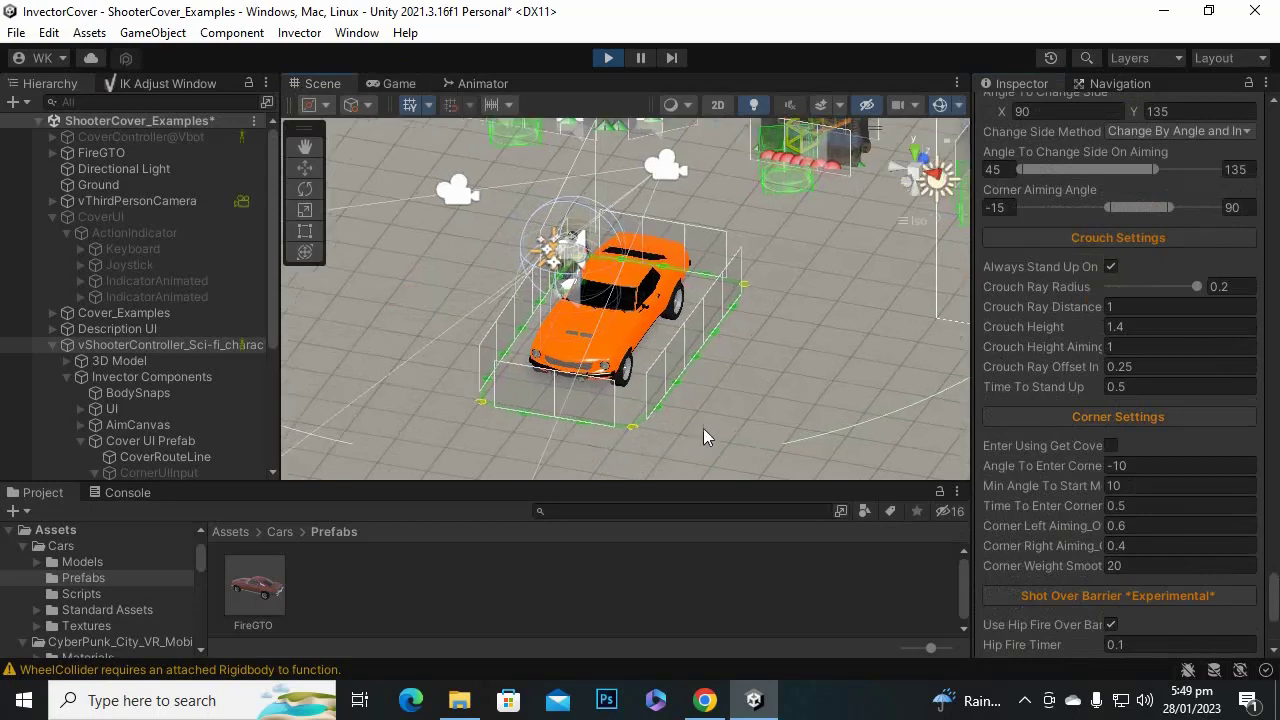
{"action": "scroll", "coordinate": [704, 428], "scroll_direction": "up", "scroll_amount": 5}
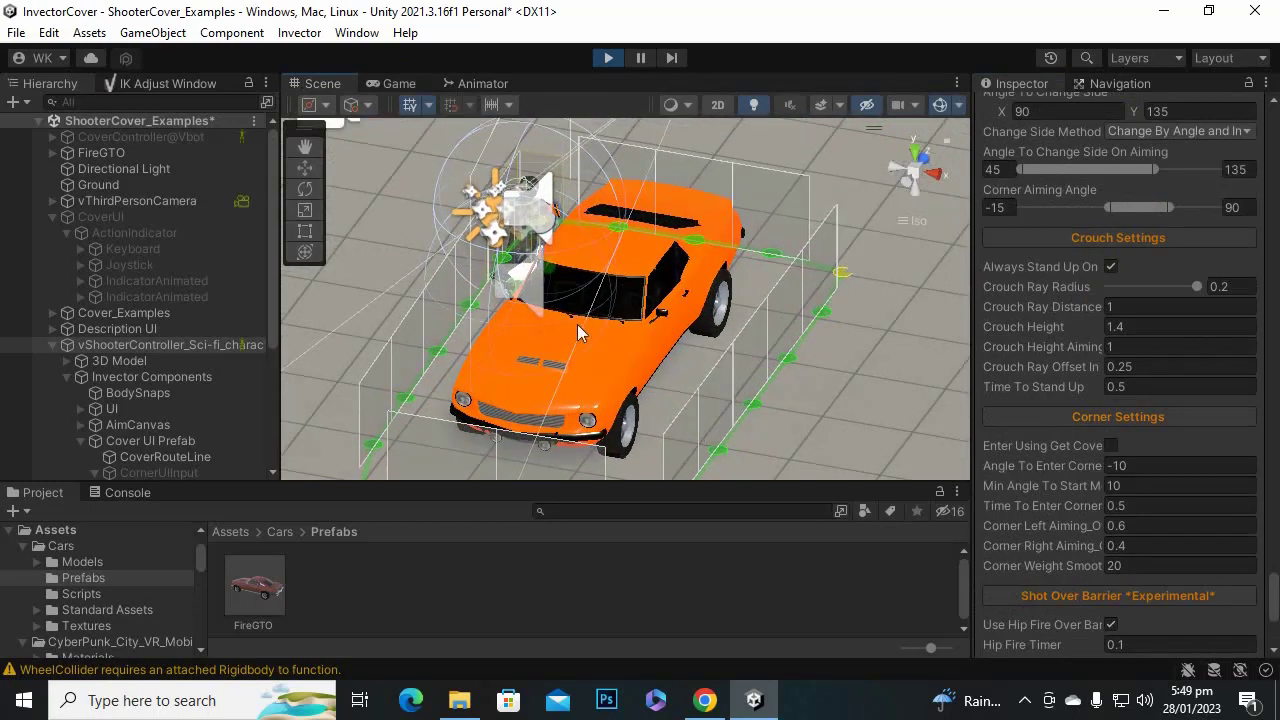
{"action": "scroll", "coordinate": [595, 334], "scroll_direction": "down", "scroll_amount": 2}
{"action": "middle_click_drag", "start_coordinate": [671, 420], "coordinate": [592, 286]}
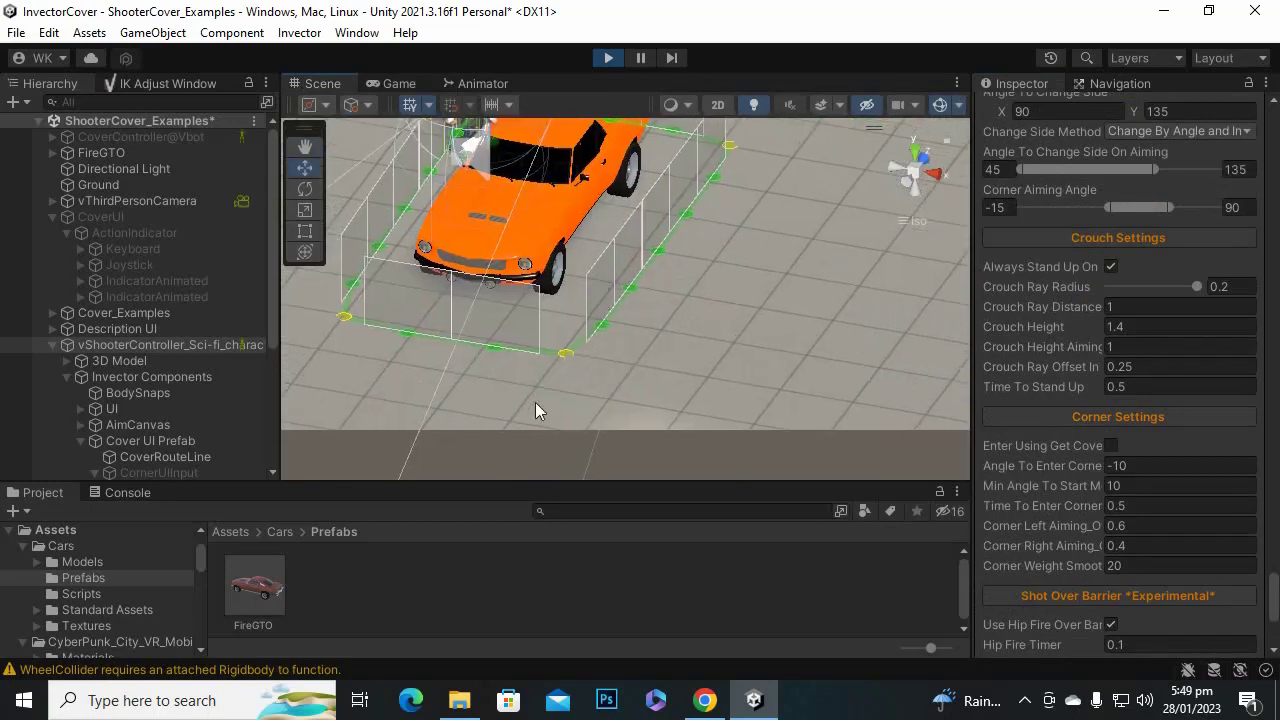
{"action": "scroll", "coordinate": [540, 400], "scroll_direction": "up", "scroll_amount": 2}
{"action": "scroll", "coordinate": [550, 362], "scroll_direction": "down", "scroll_amount": 1}
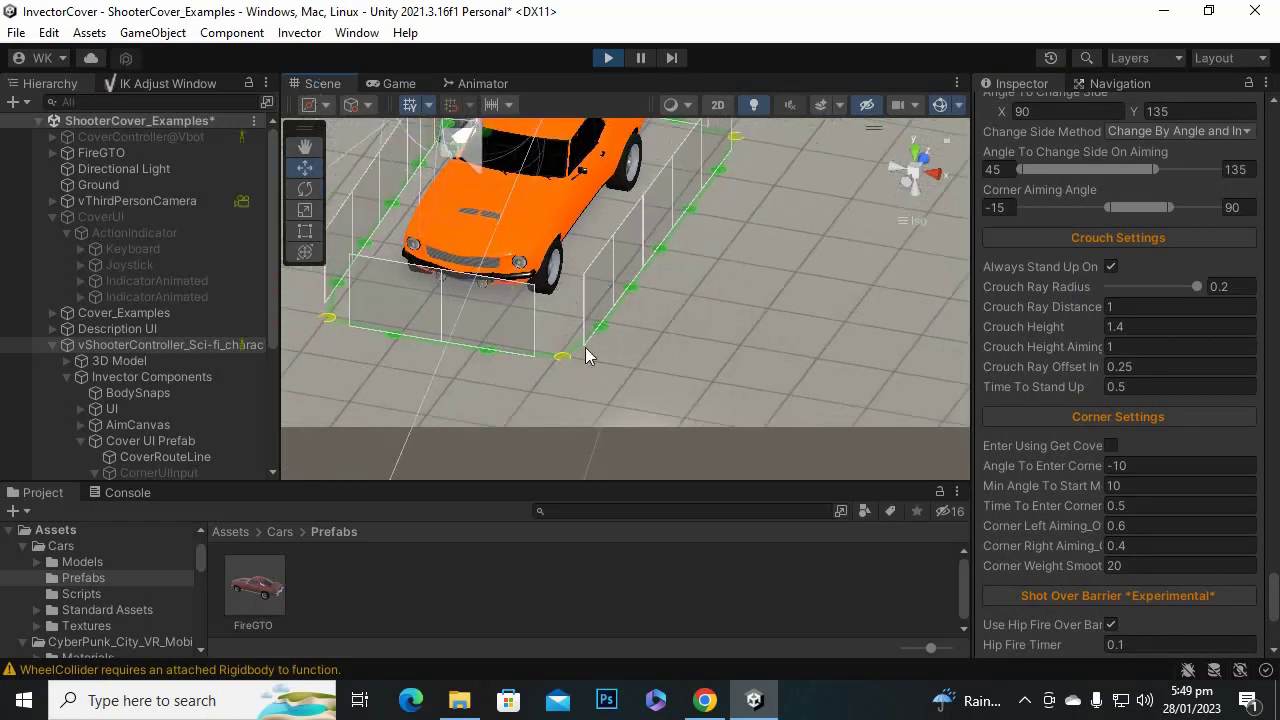
Expand FireGTO's Cover Line in the Hierarchy down to its individual cover points.
{"action": "left_click", "coordinate": [561, 364]}
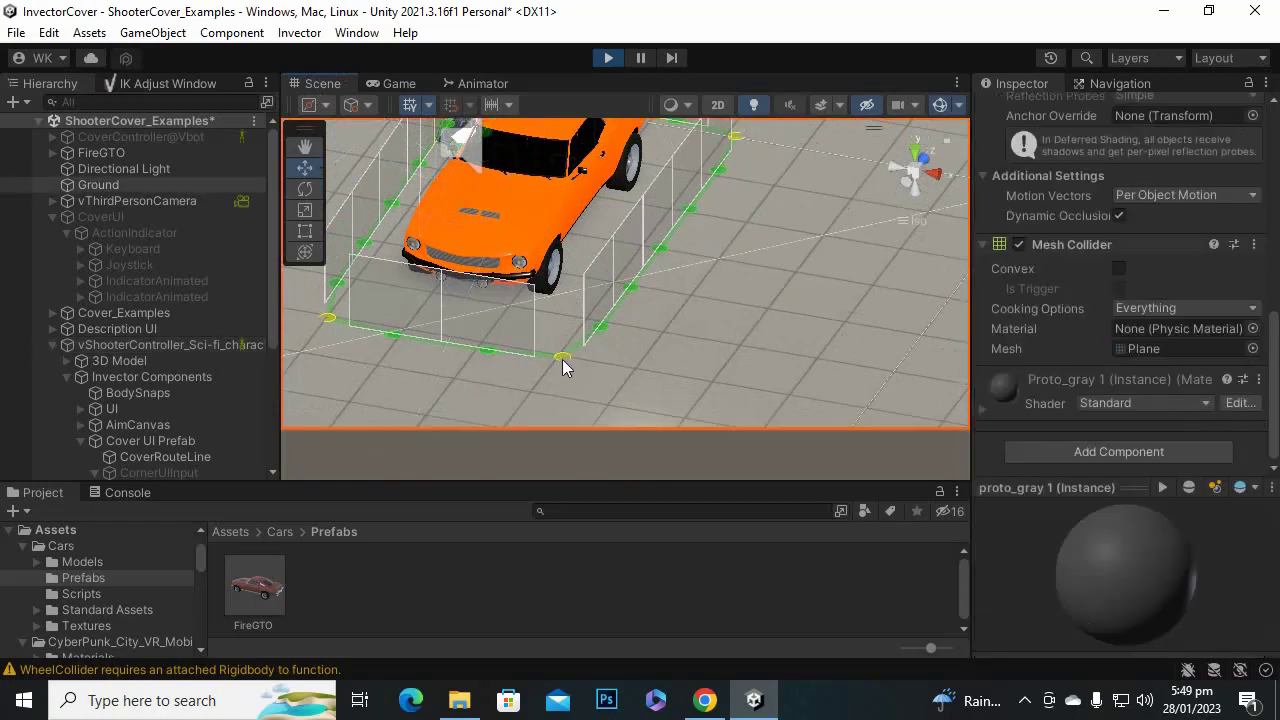
{"action": "left_click", "coordinate": [106, 152]}
{"action": "left_click", "coordinate": [52, 152]}
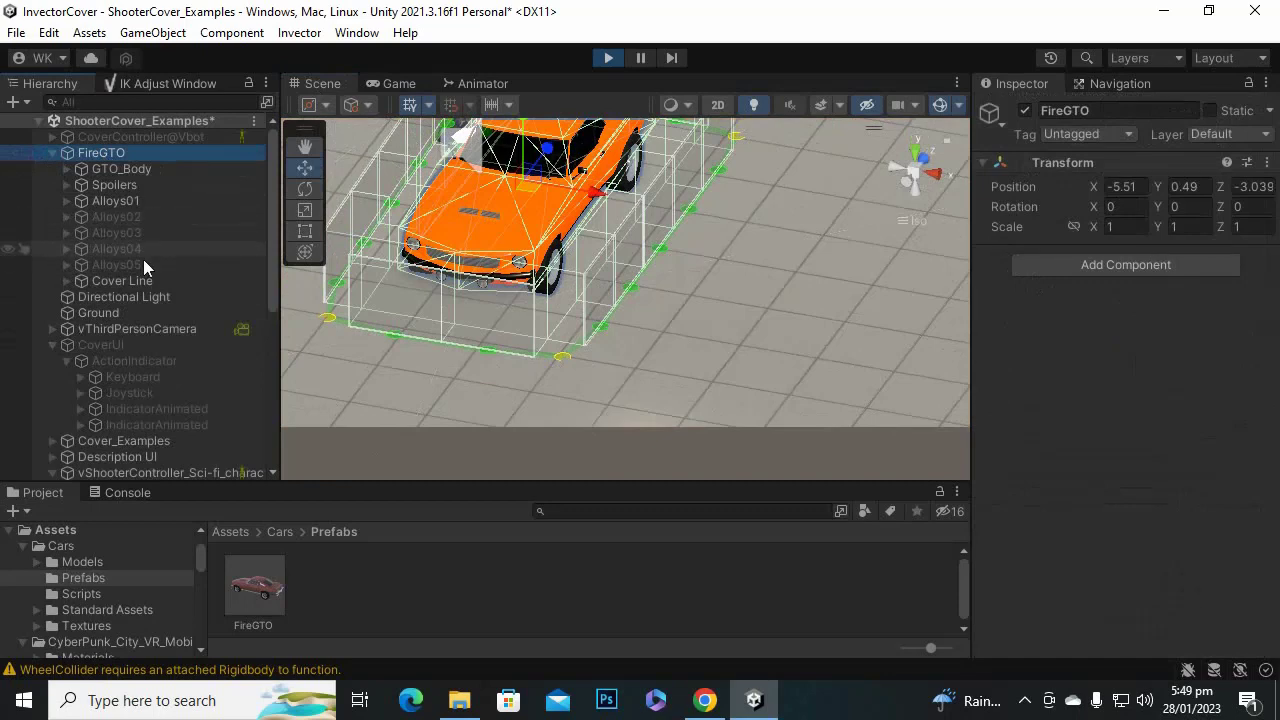
{"action": "left_click", "coordinate": [129, 284]}
{"action": "left_click", "coordinate": [563, 367]}
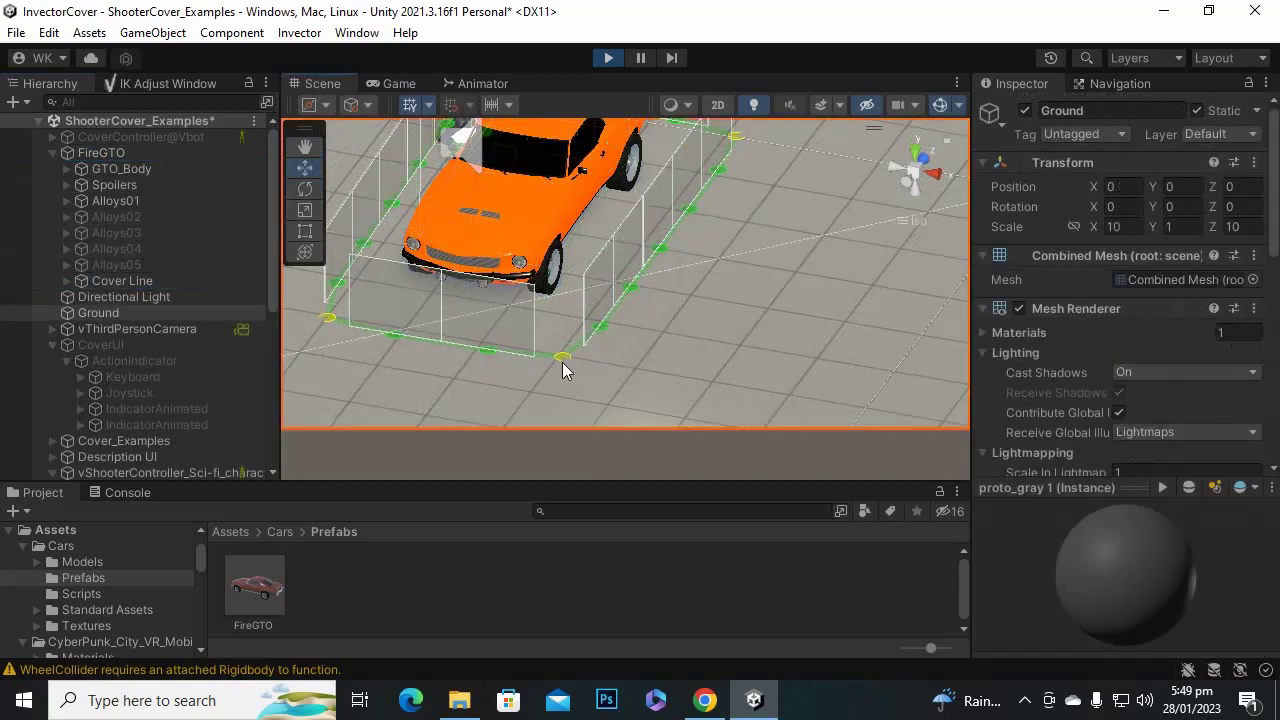
{"action": "left_click", "coordinate": [145, 282]}
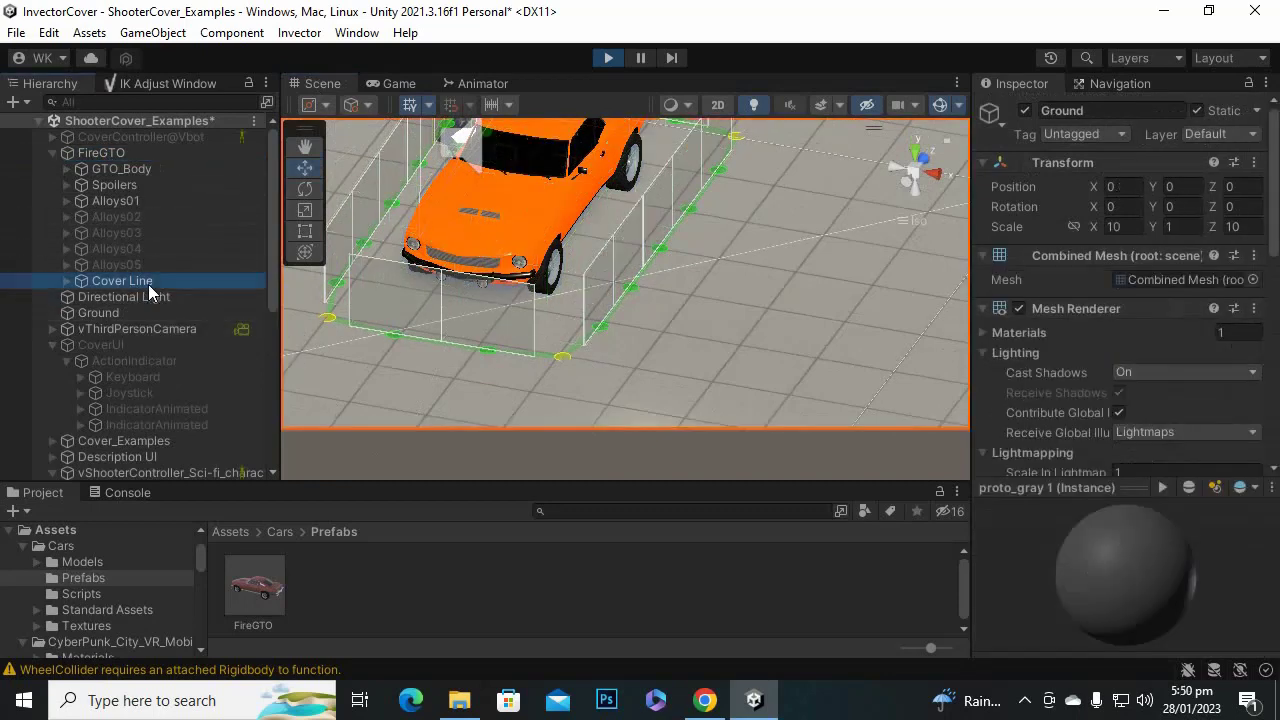
{"action": "left_click", "coordinate": [68, 281]}
{"action": "scroll", "coordinate": [96, 283], "scroll_direction": "down", "scroll_amount": 3}
{"action": "left_click", "coordinate": [80, 253]}
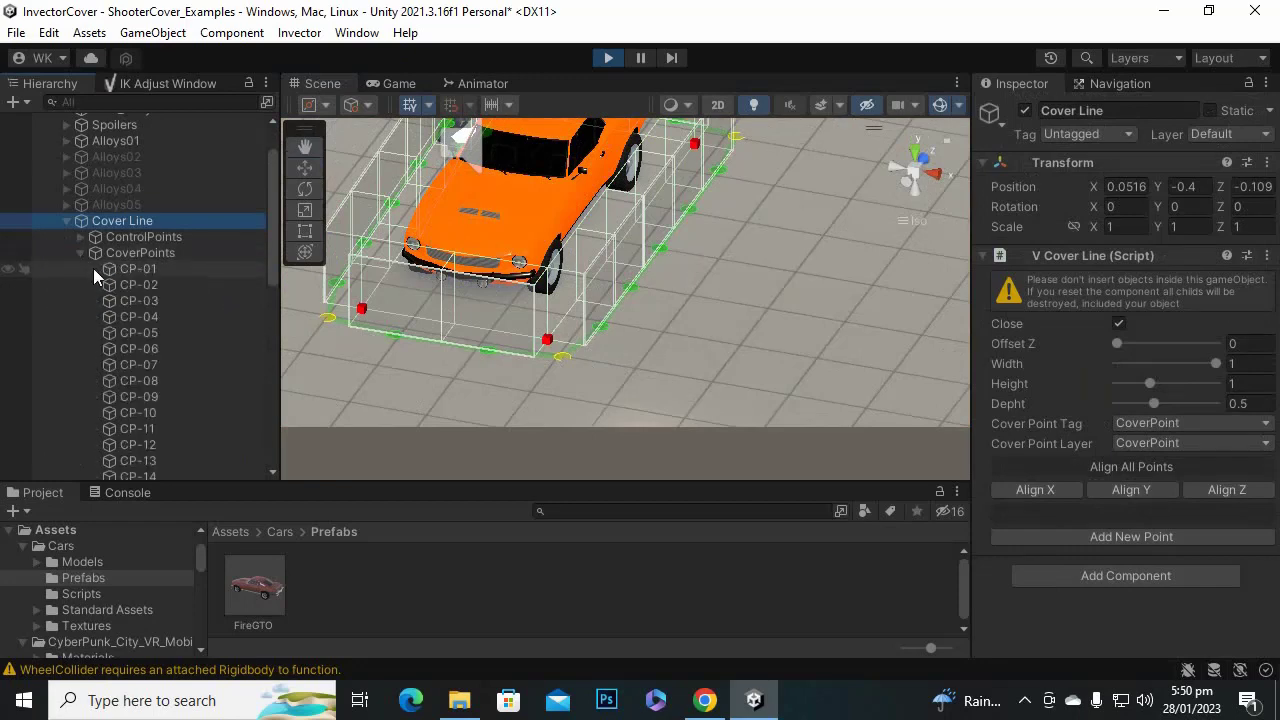
Check cover points CP-15, CP-07 and CP-06 to find the ones beside the car's front corner.
{"action": "scroll", "coordinate": [170, 330], "scroll_direction": "down", "scroll_amount": 10}
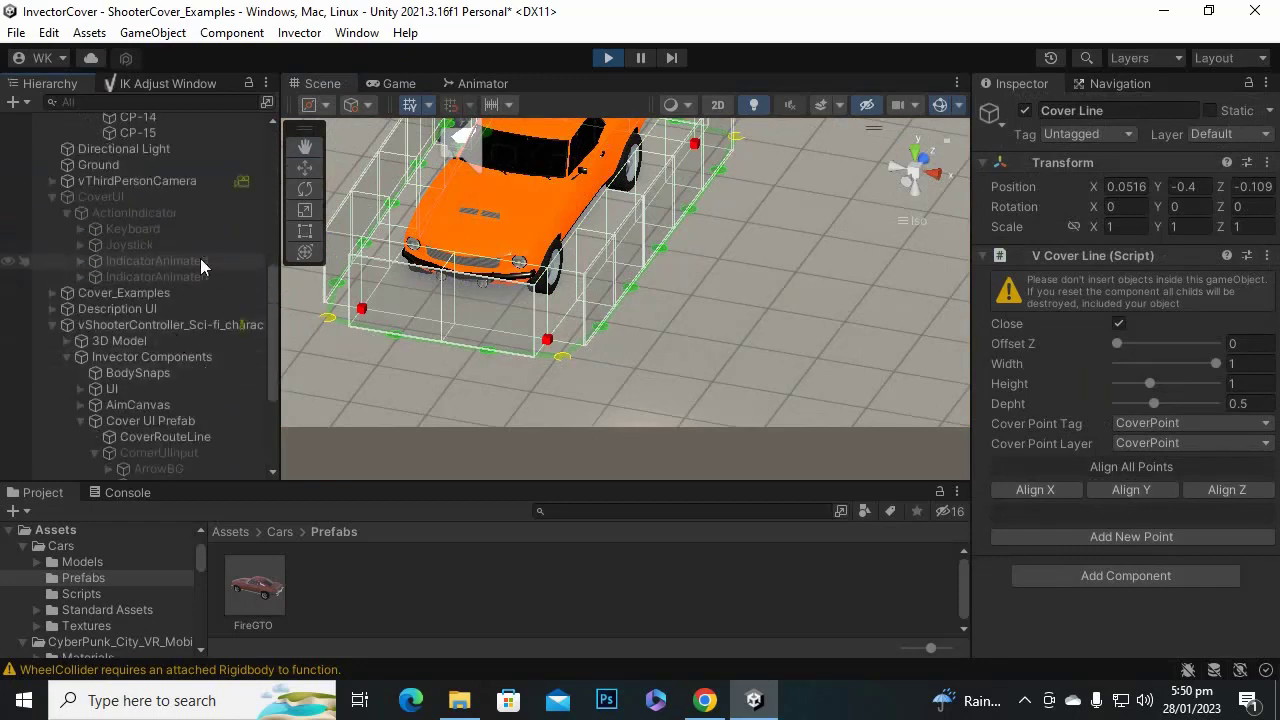
{"action": "scroll", "coordinate": [190, 280], "scroll_direction": "up", "scroll_amount": 5}
{"action": "left_click", "coordinate": [170, 311]}
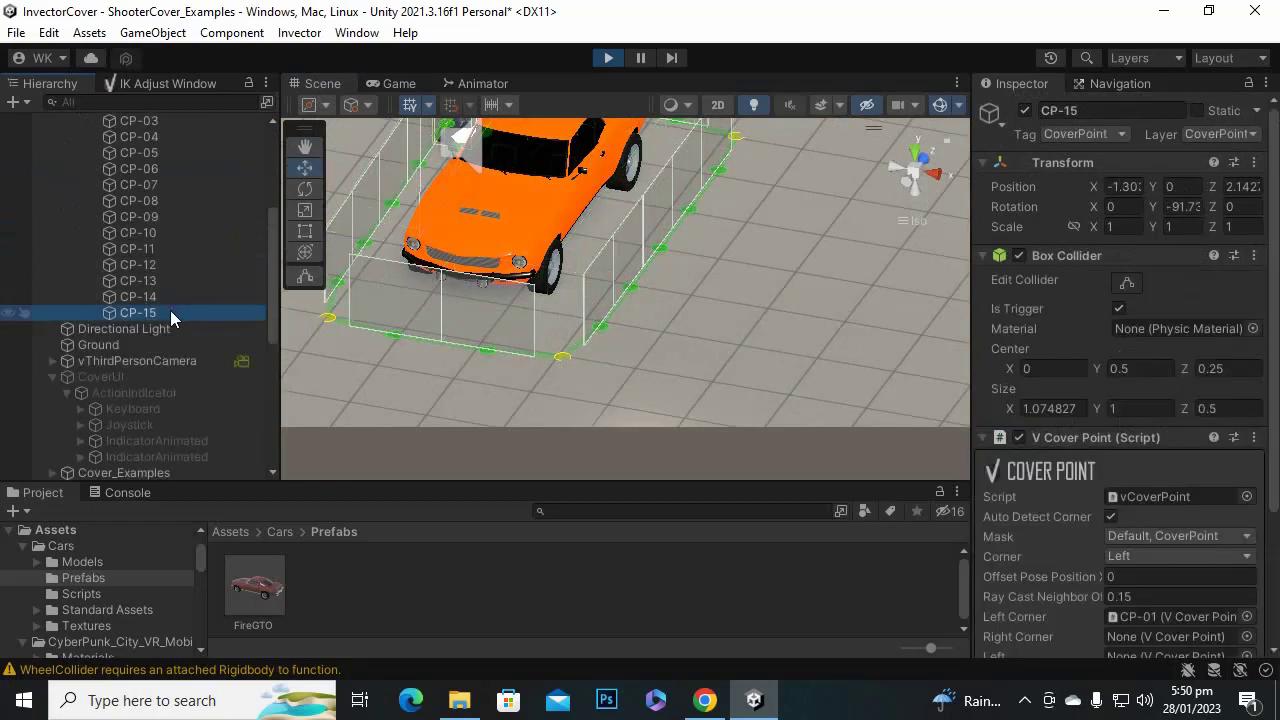
{"action": "key", "text": "f"}
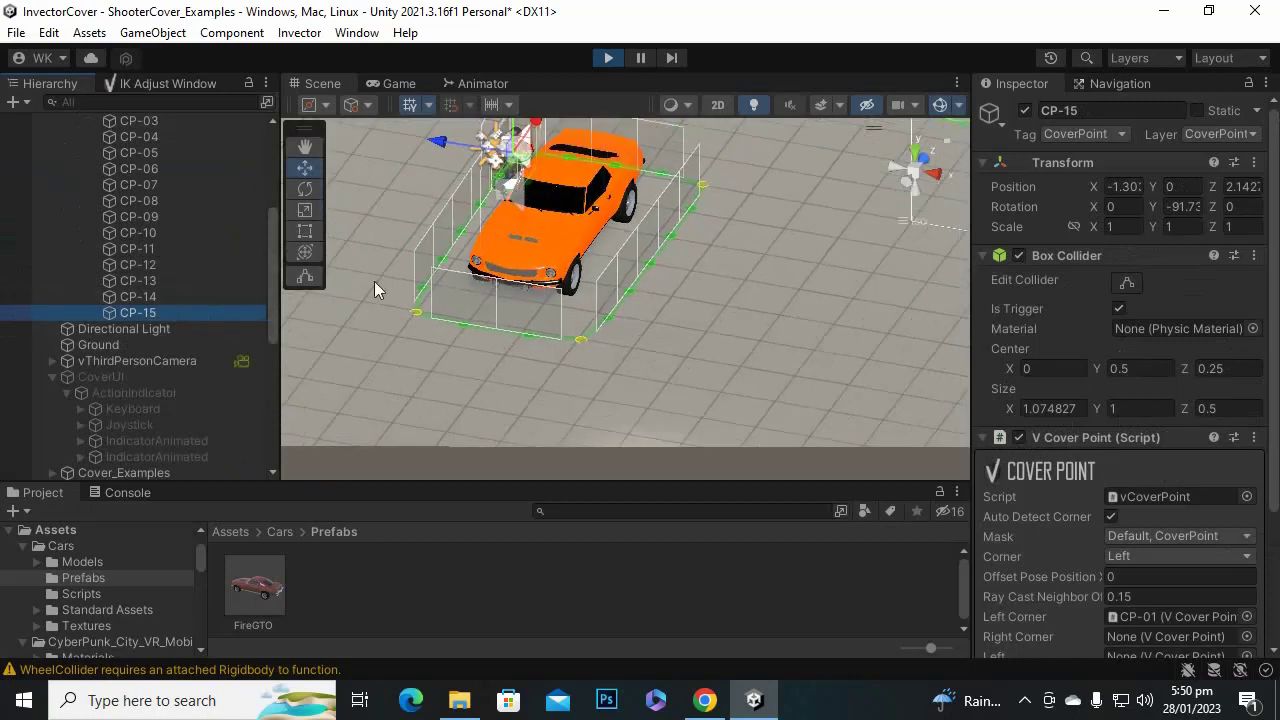
{"action": "left_click", "coordinate": [165, 188]}
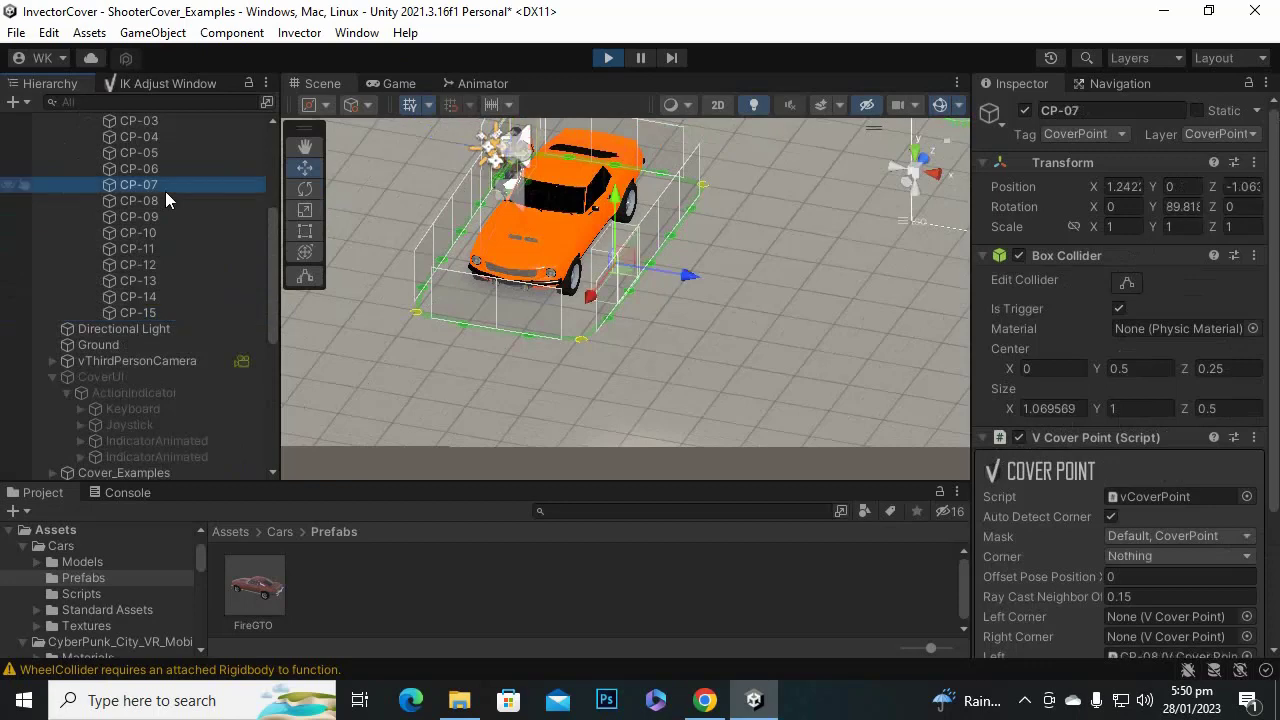
{"action": "left_click", "coordinate": [150, 170]}
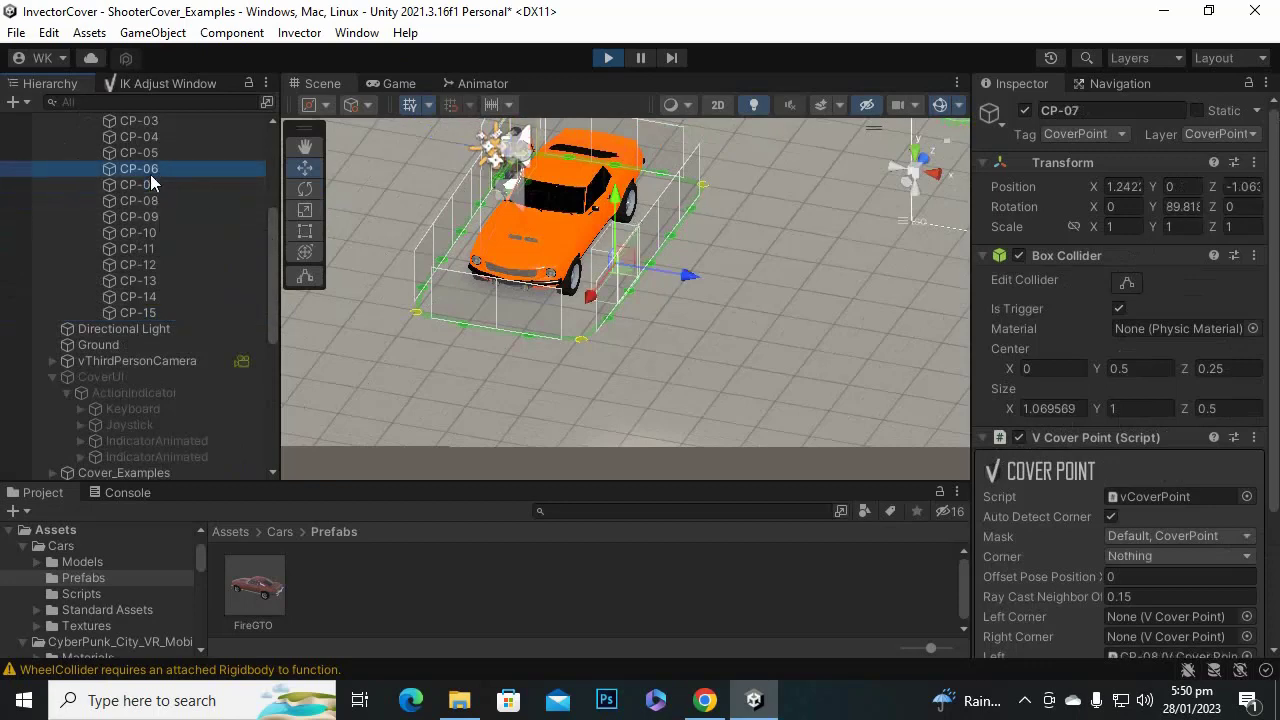
{"action": "left_click", "coordinate": [580, 340]}
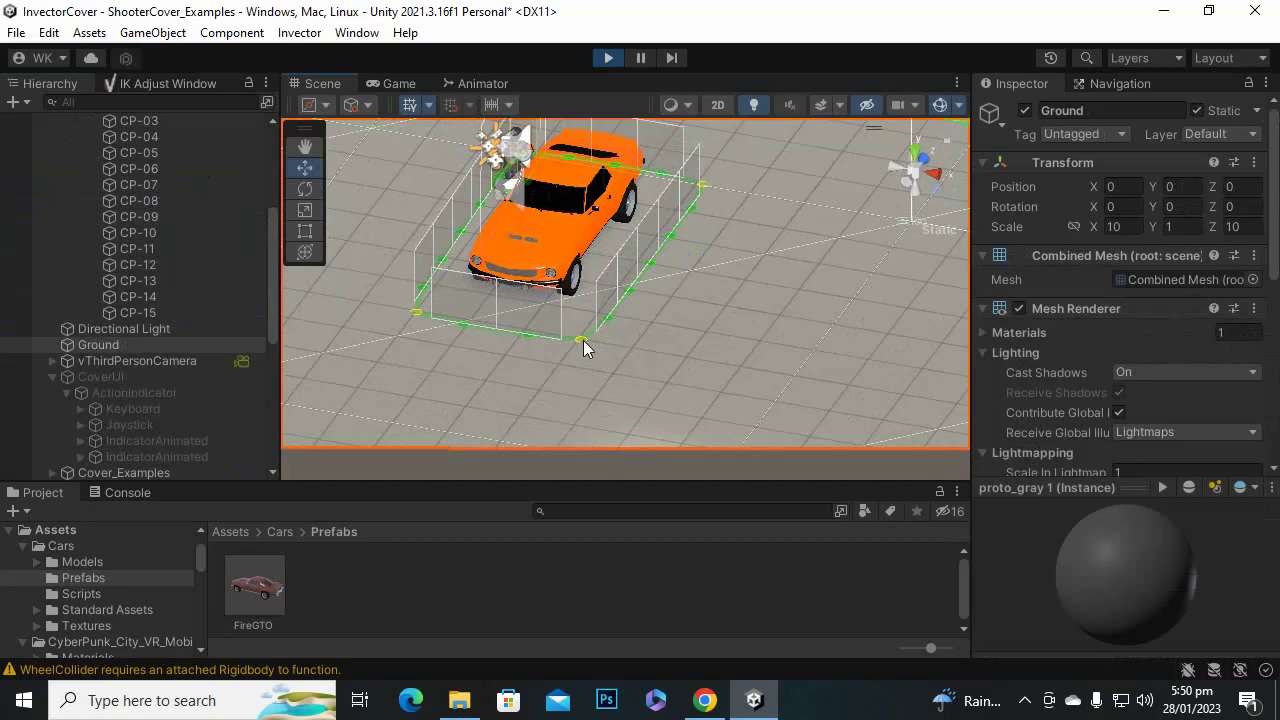
Try shifting cover point CP-09 at the car's front to about X 0.65, Z -2.64.
{"action": "scroll", "coordinate": [583, 341], "scroll_direction": "up", "scroll_amount": 2}
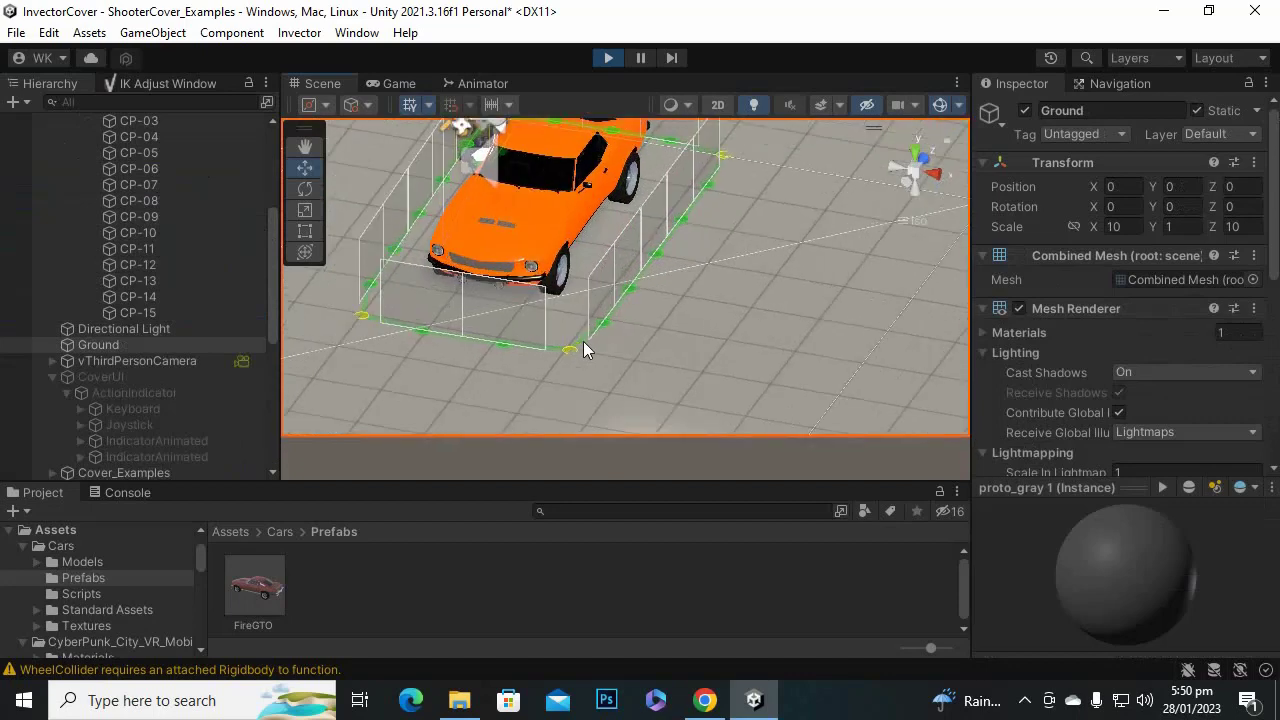
{"action": "scroll", "coordinate": [565, 369], "scroll_direction": "up", "scroll_amount": 2}
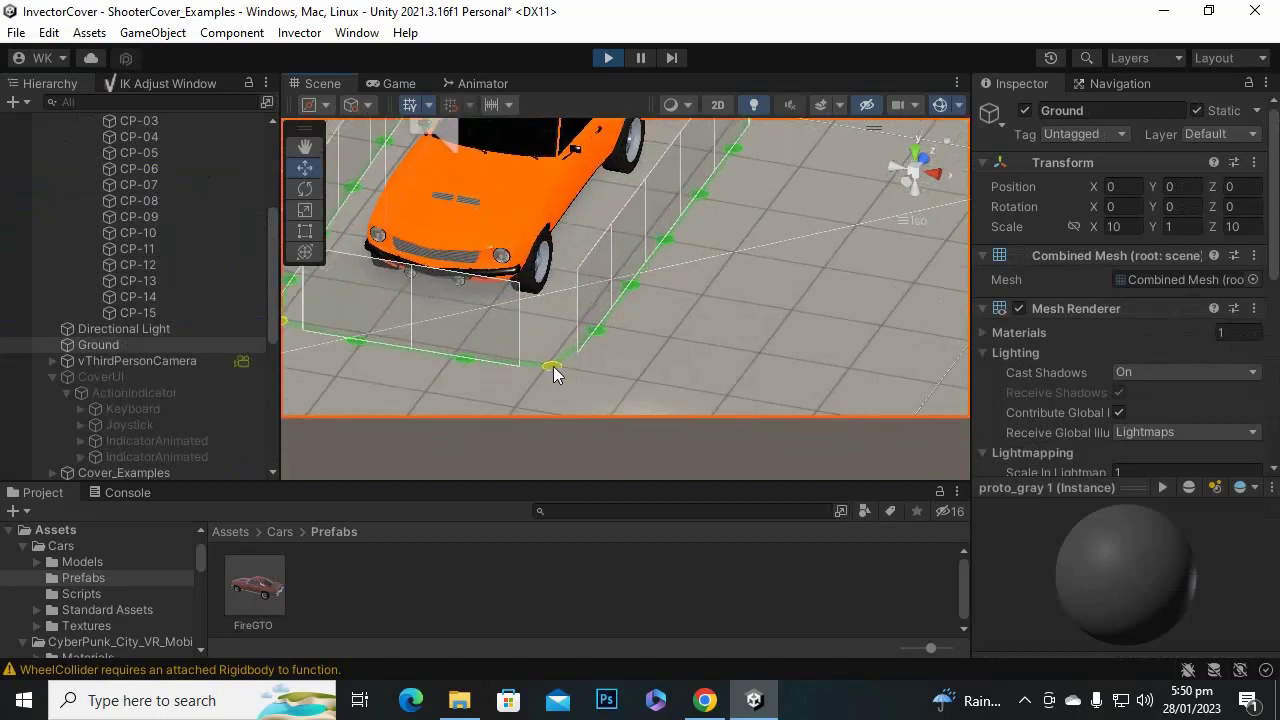
{"action": "left_click", "coordinate": [495, 401]}
{"action": "left_click", "coordinate": [551, 366]}
{"action": "middle_click_drag", "start_coordinate": [584, 356], "coordinate": [753, 340]}
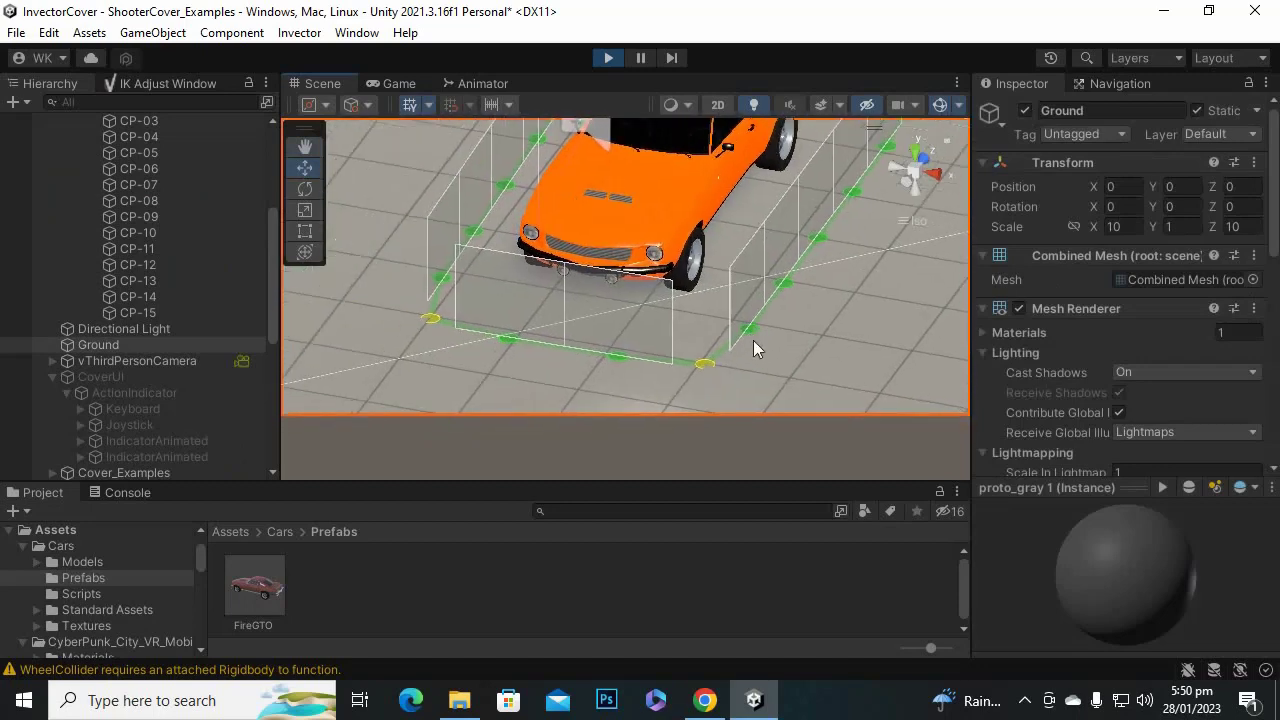
{"action": "left_click", "coordinate": [598, 355]}
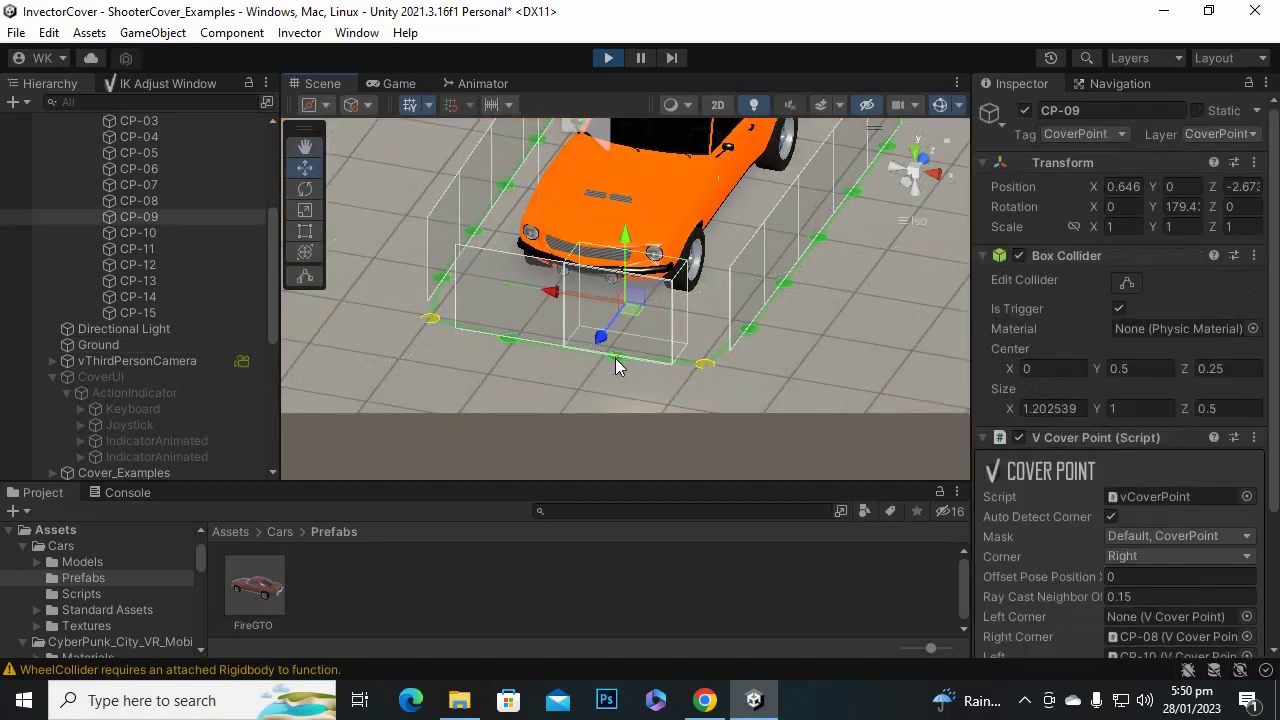
{"action": "mouse_move", "coordinate": [588, 339]}
{"action": "left_mouse_down"}
{"action": "mouse_move", "coordinate": [577, 369]}
{"action": "mouse_move", "coordinate": [609, 348]}
{"action": "left_mouse_up"}
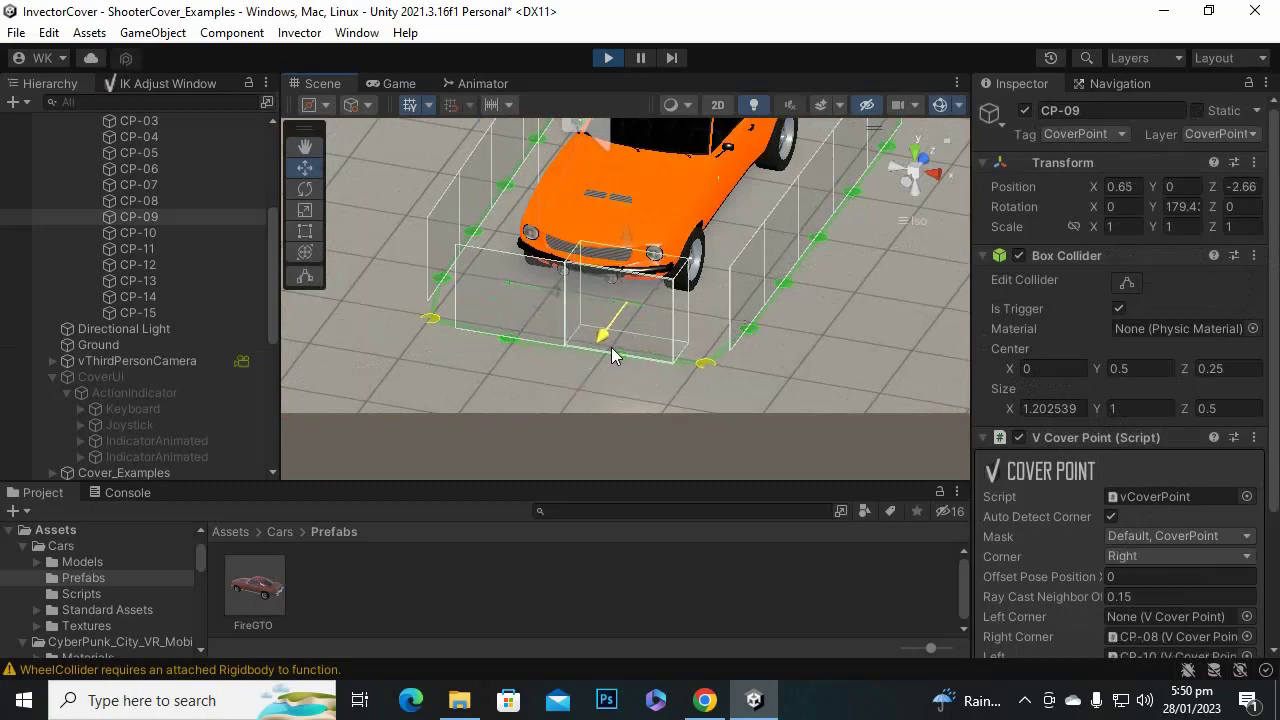
{"action": "left_click", "coordinate": [705, 364]}
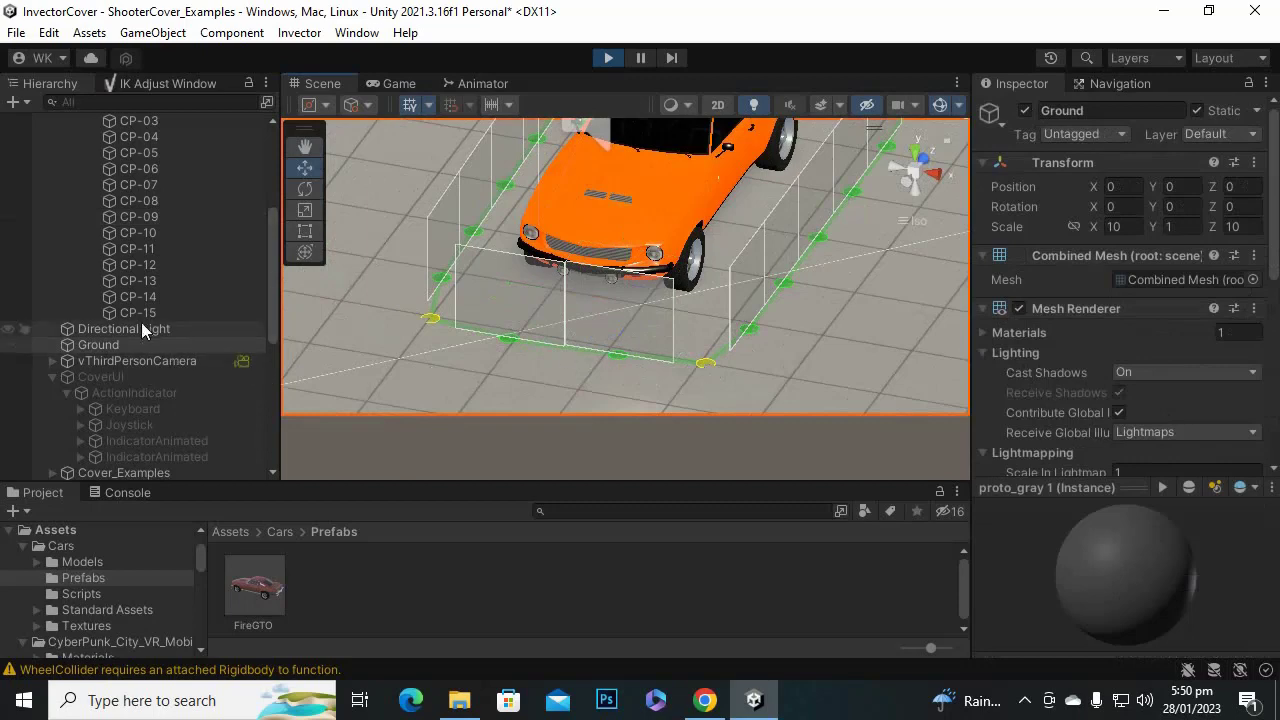
{"action": "left_click", "coordinate": [618, 356]}
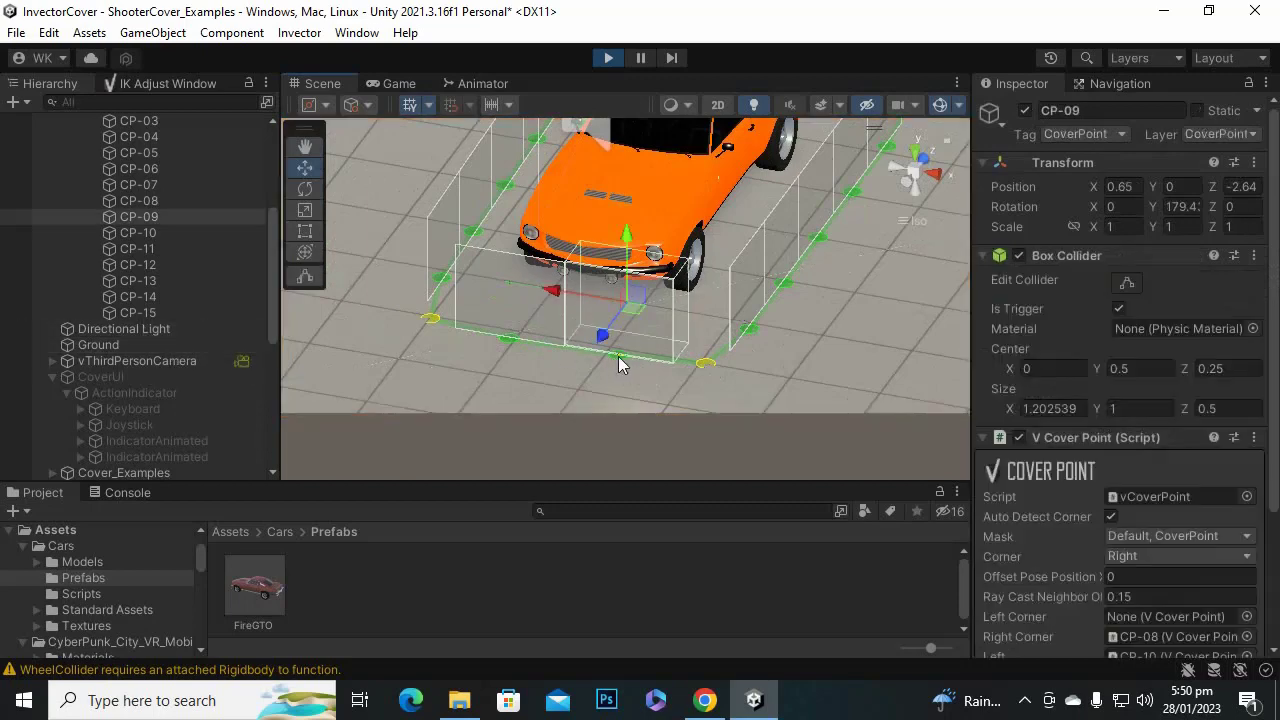
Try moving cover point CP-08 beside the front wheel inwards to about X 0.78, Z -1.52.
{"action": "left_click", "coordinate": [183, 200]}
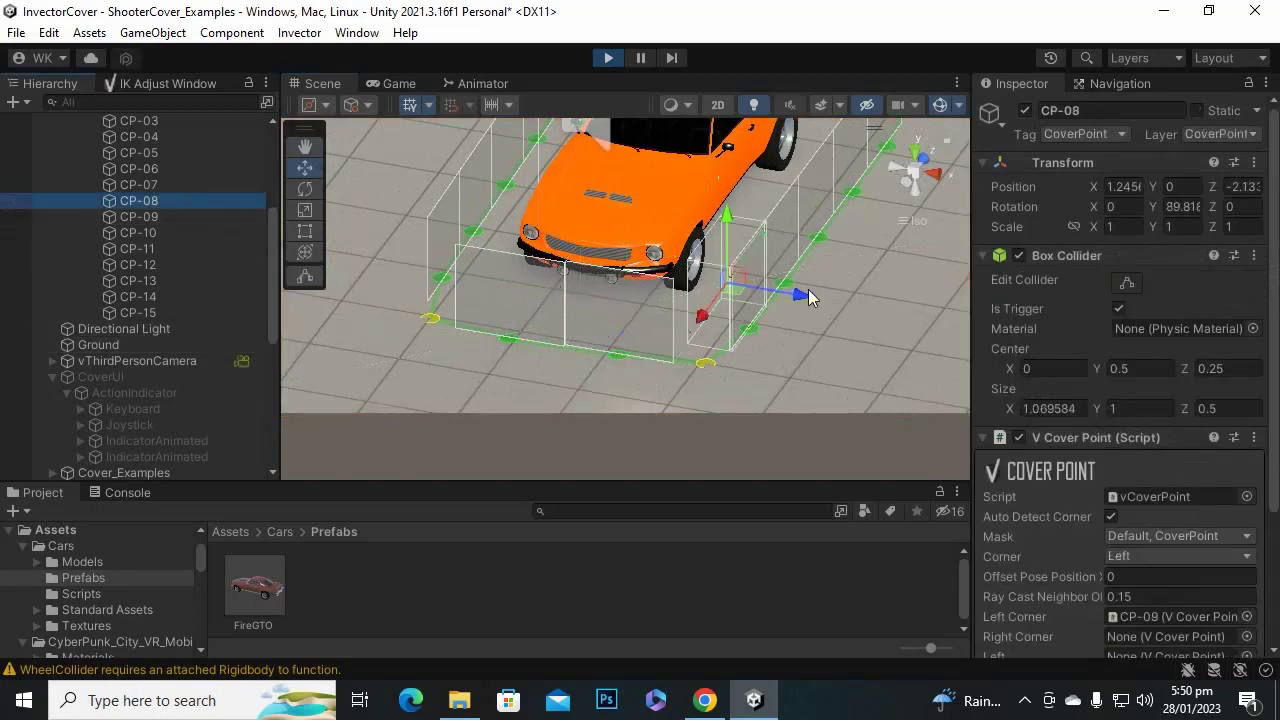
{"action": "left_click_drag", "start_coordinate": [808, 289], "coordinate": [776, 291]}
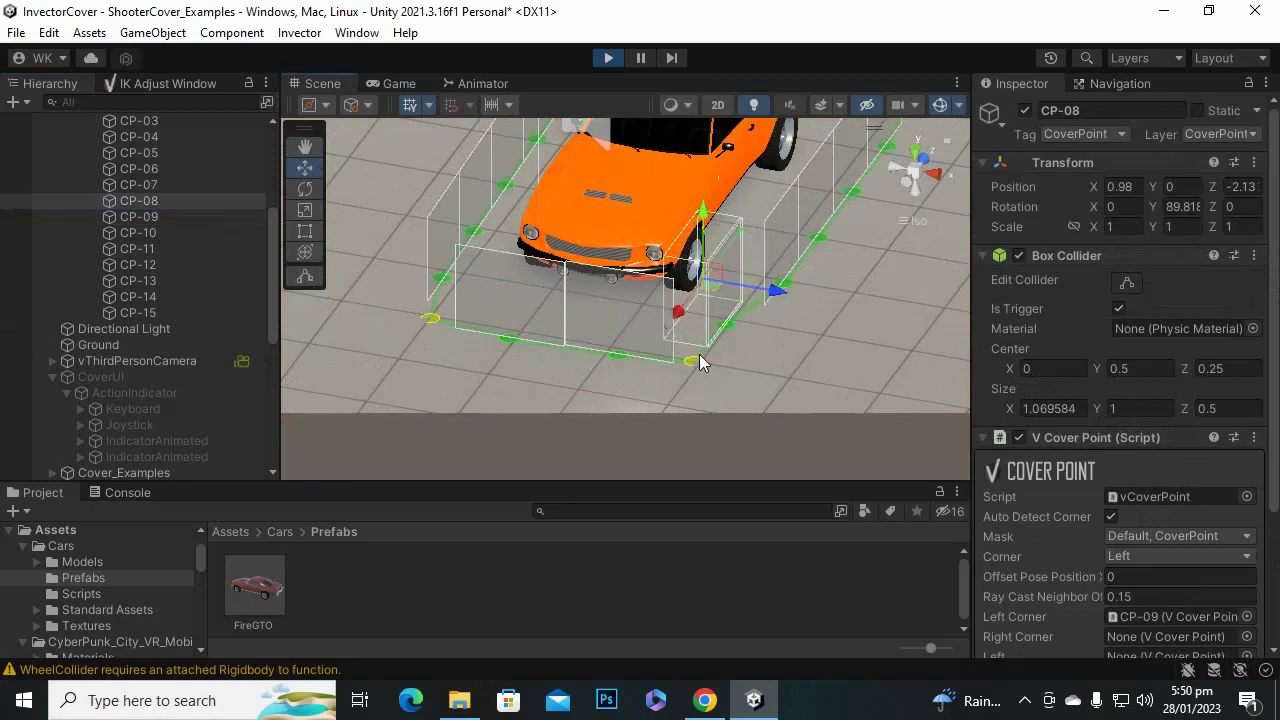
{"action": "left_click_drag", "start_coordinate": [699, 354], "coordinate": [768, 275]}
{"action": "scroll", "coordinate": [725, 260], "scroll_direction": "down", "scroll_amount": 2}
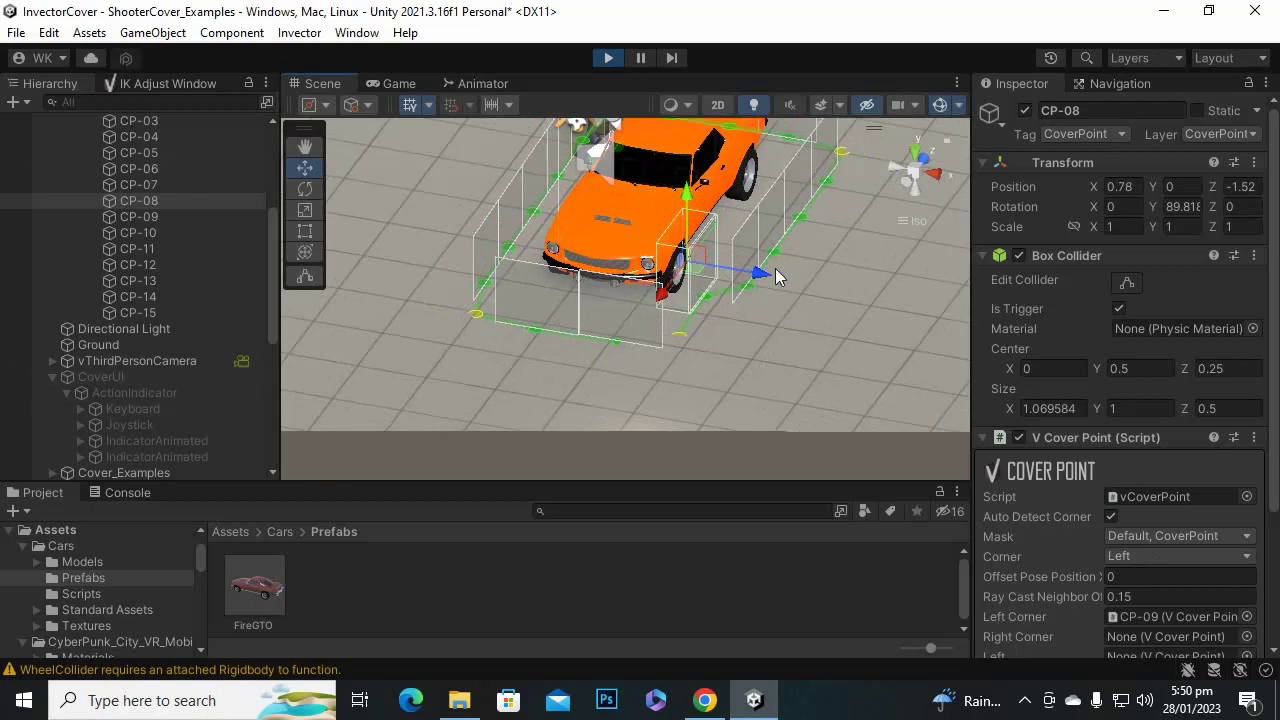
{"action": "scroll", "coordinate": [563, 310], "scroll_direction": "down", "scroll_amount": 3}
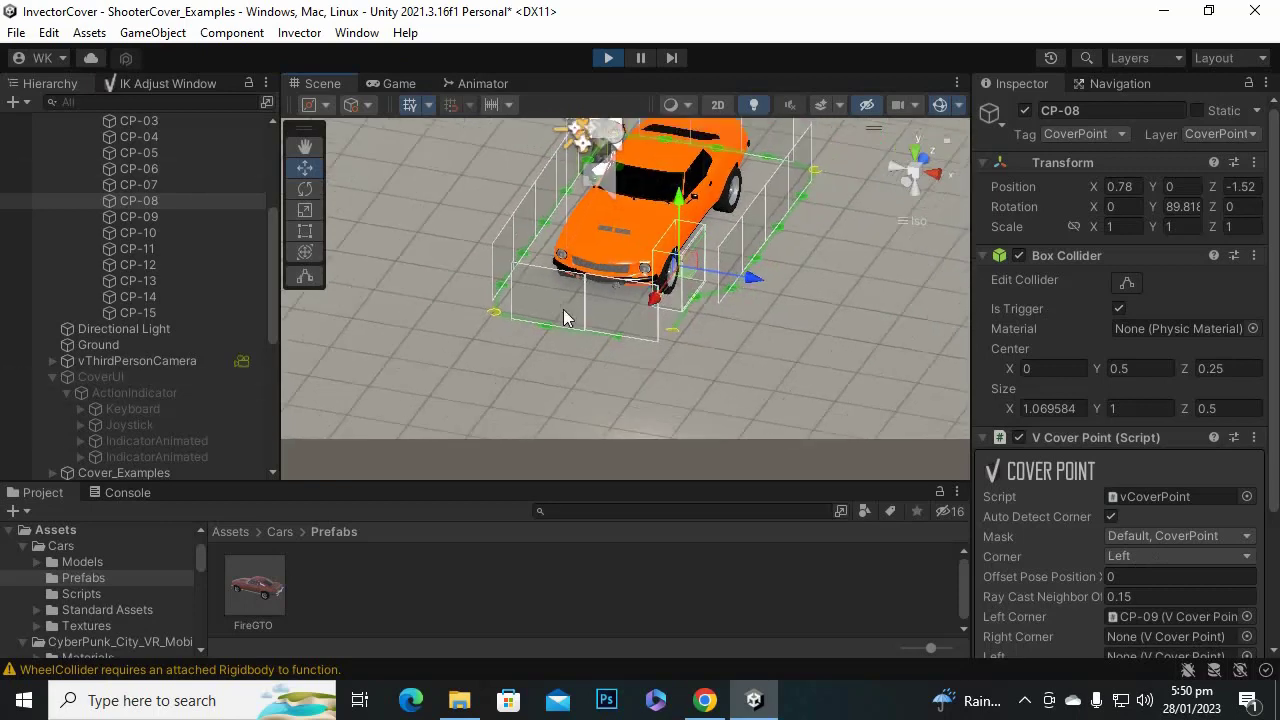
{"action": "scroll", "coordinate": [1013, 530], "scroll_direction": "down", "scroll_amount": 4}
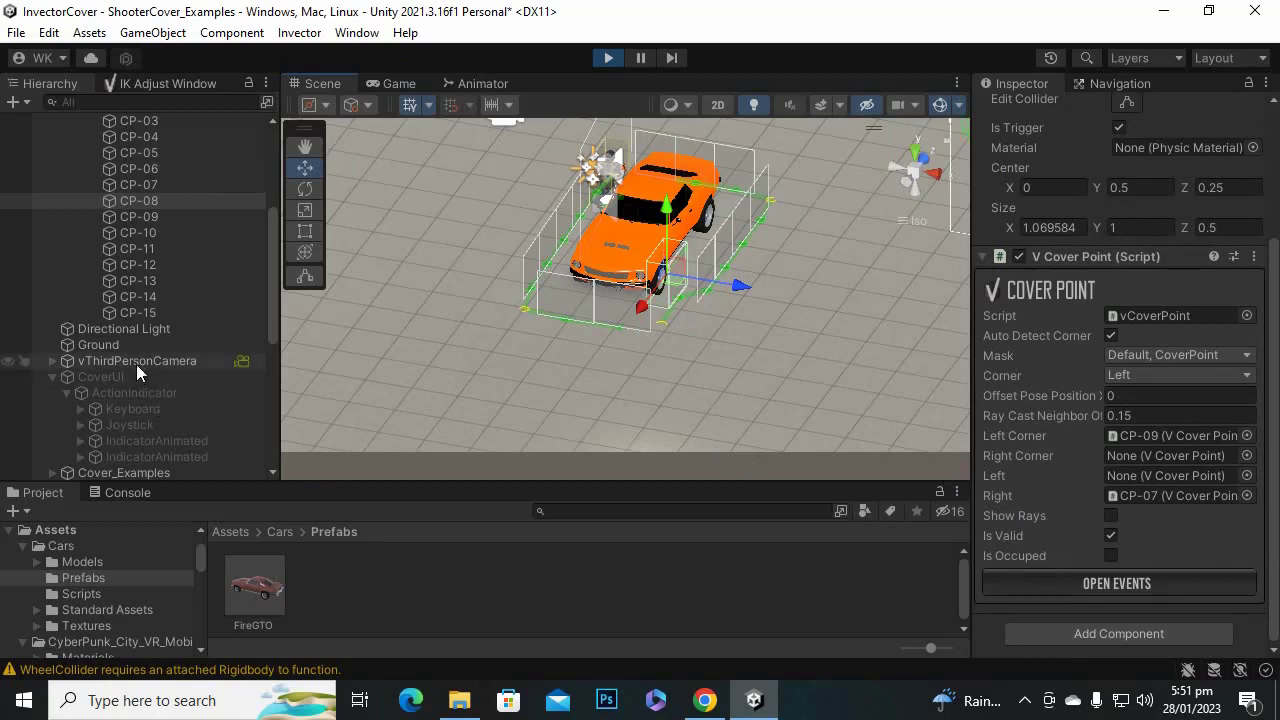
Select vShooterController_Sci-fi_character and review its Cover Controller's side, crouch, corner, shot-over-barrier and generic action settings.
{"action": "scroll", "coordinate": [150, 375], "scroll_direction": "up", "scroll_amount": 5}
{"action": "scroll", "coordinate": [170, 375], "scroll_direction": "down", "scroll_amount": 12}
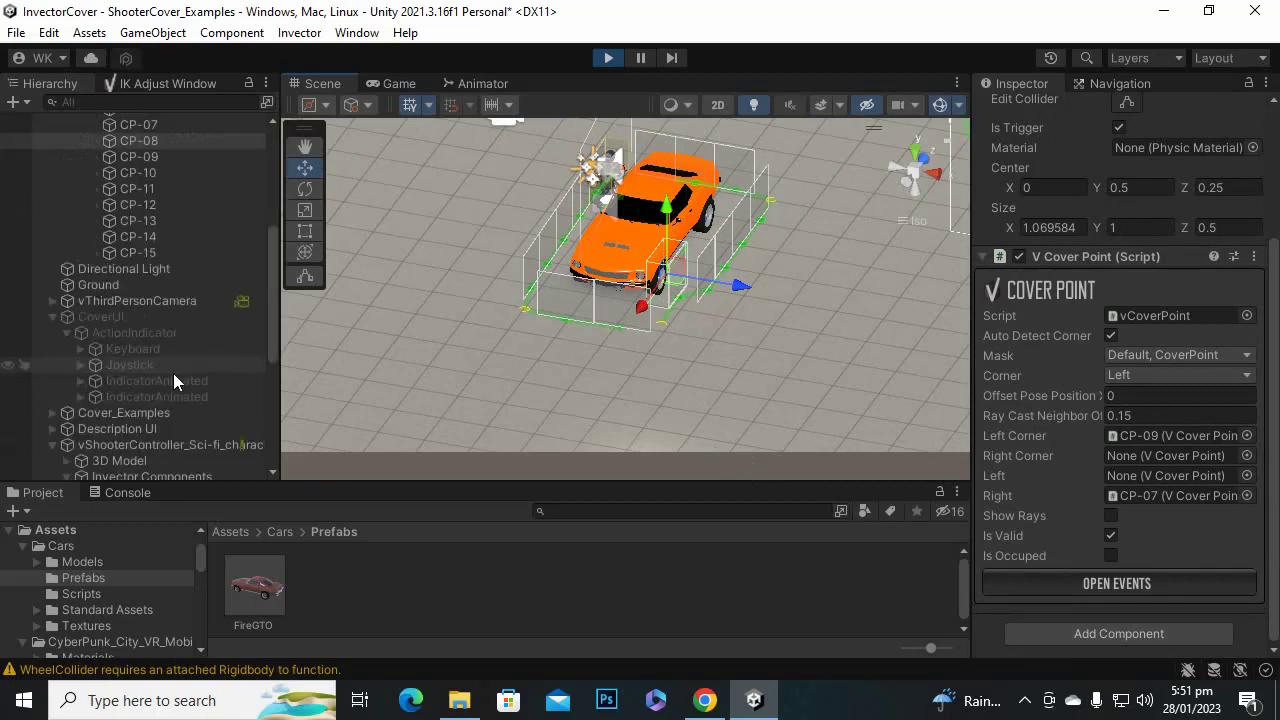
{"action": "scroll", "coordinate": [176, 374], "scroll_direction": "up", "scroll_amount": 5}
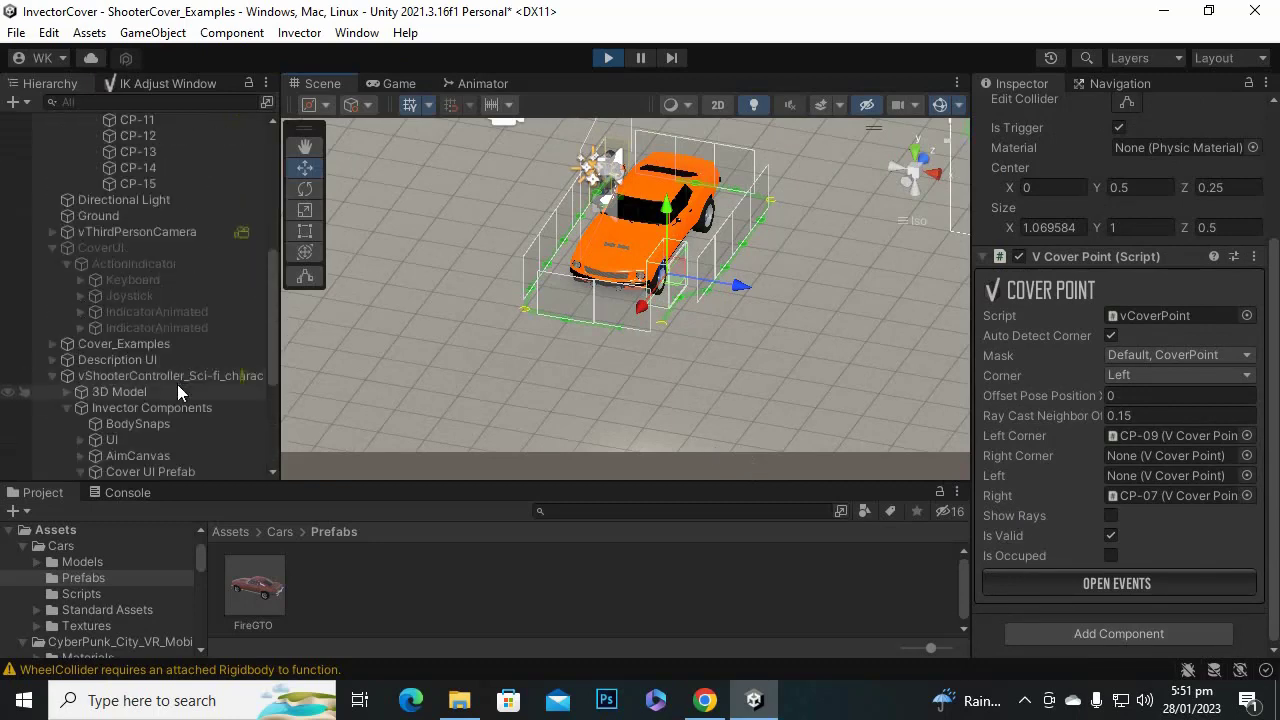
{"action": "left_click", "coordinate": [177, 378]}
{"action": "scroll", "coordinate": [1262, 437], "scroll_direction": "down", "scroll_amount": 5}
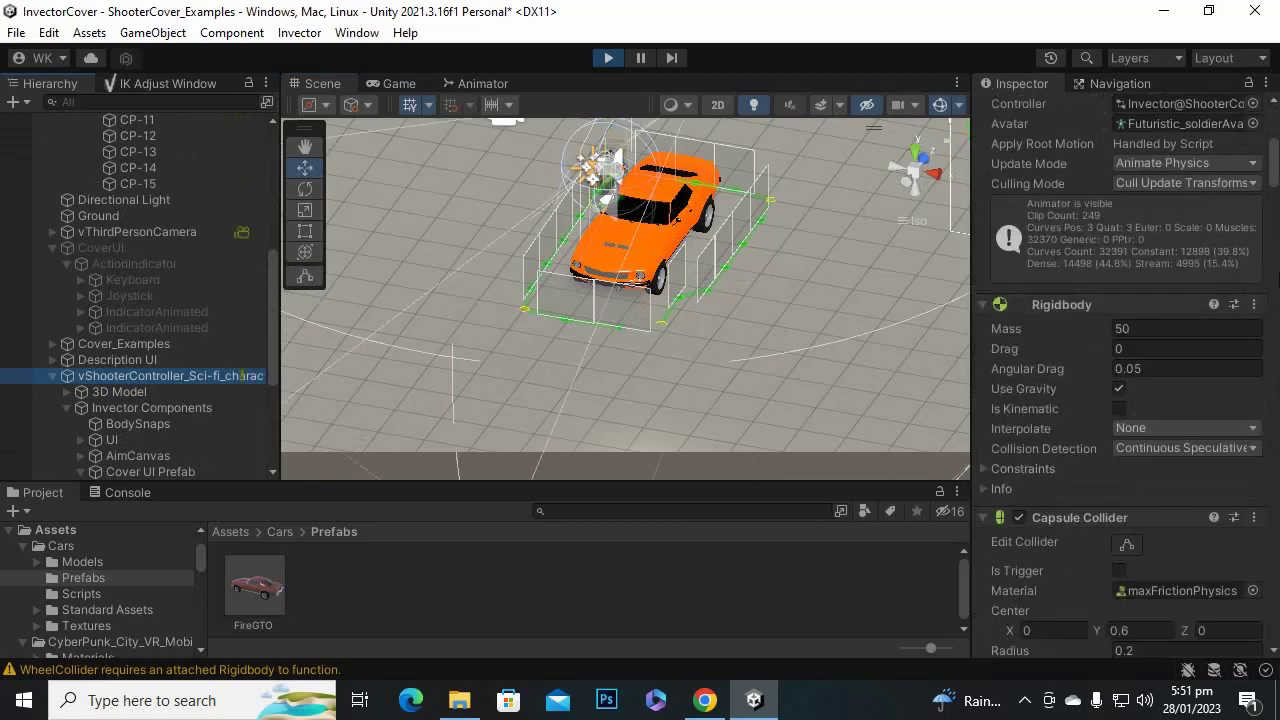
{"action": "left_click_drag", "start_coordinate": [1274, 176], "coordinate": [1274, 606]}
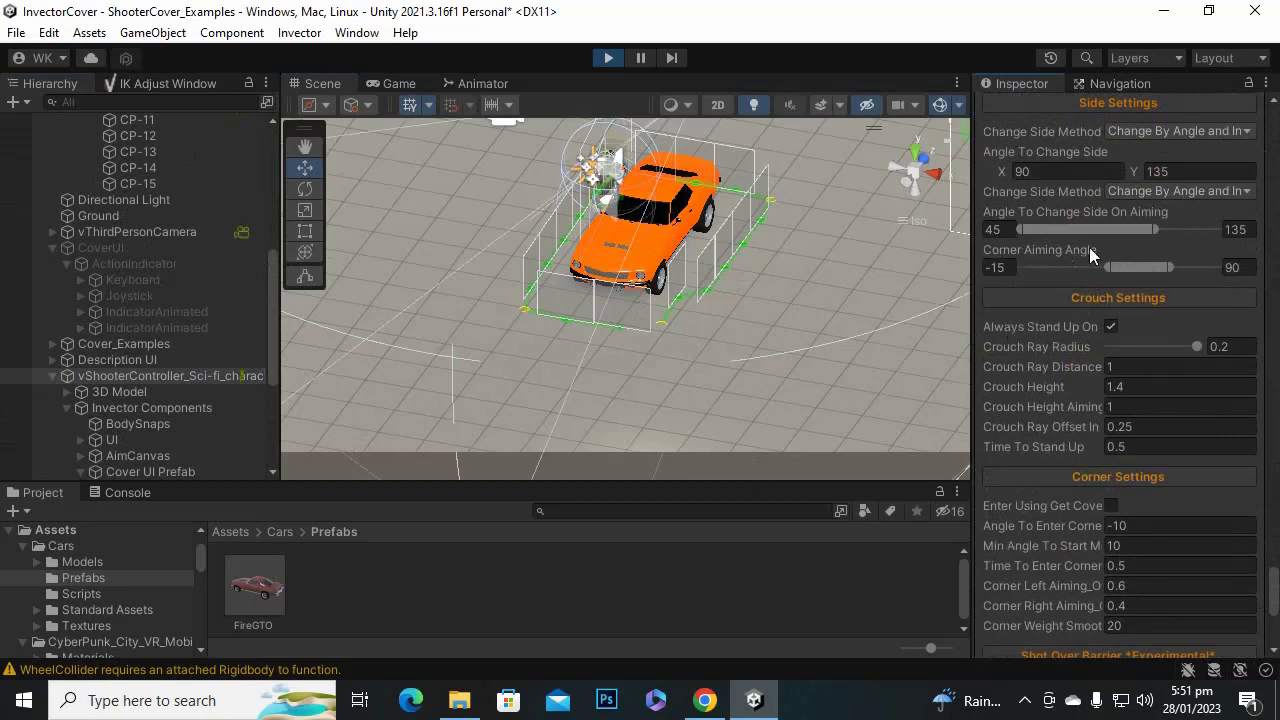
{"action": "scroll", "coordinate": [1114, 490], "scroll_direction": "down", "scroll_amount": 5}
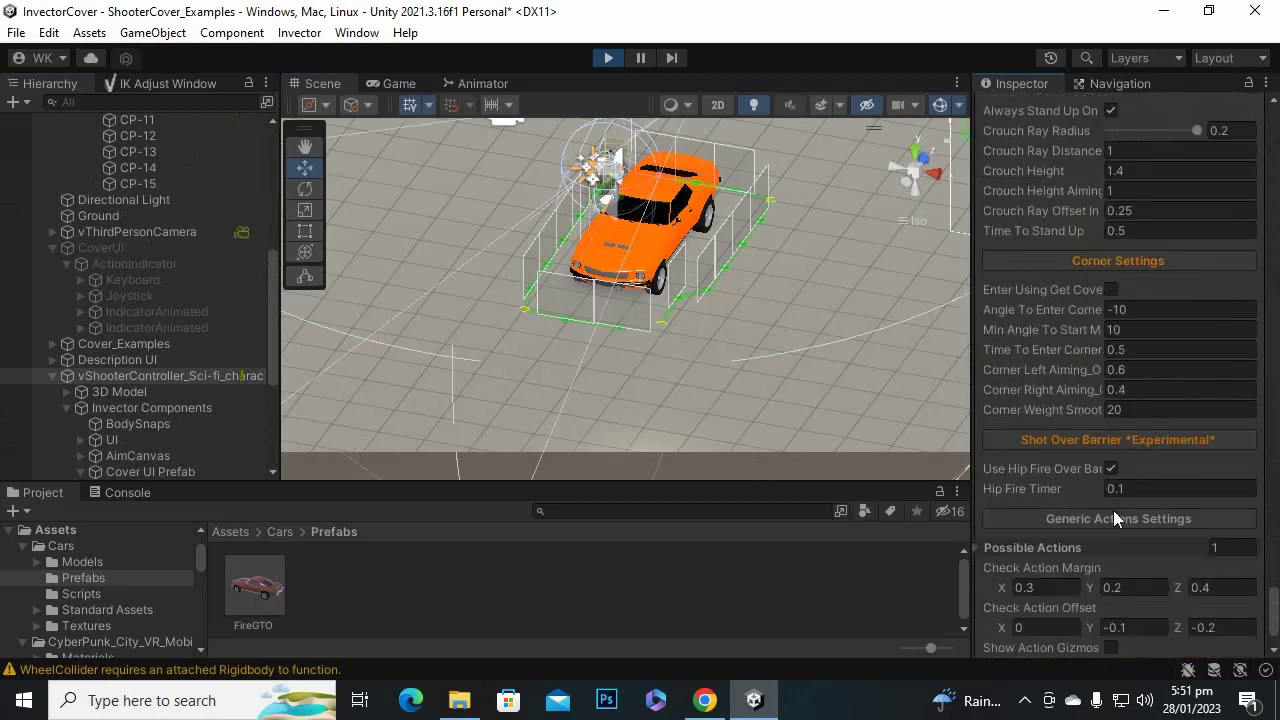
{"action": "scroll", "coordinate": [1113, 510], "scroll_direction": "down", "scroll_amount": 2}
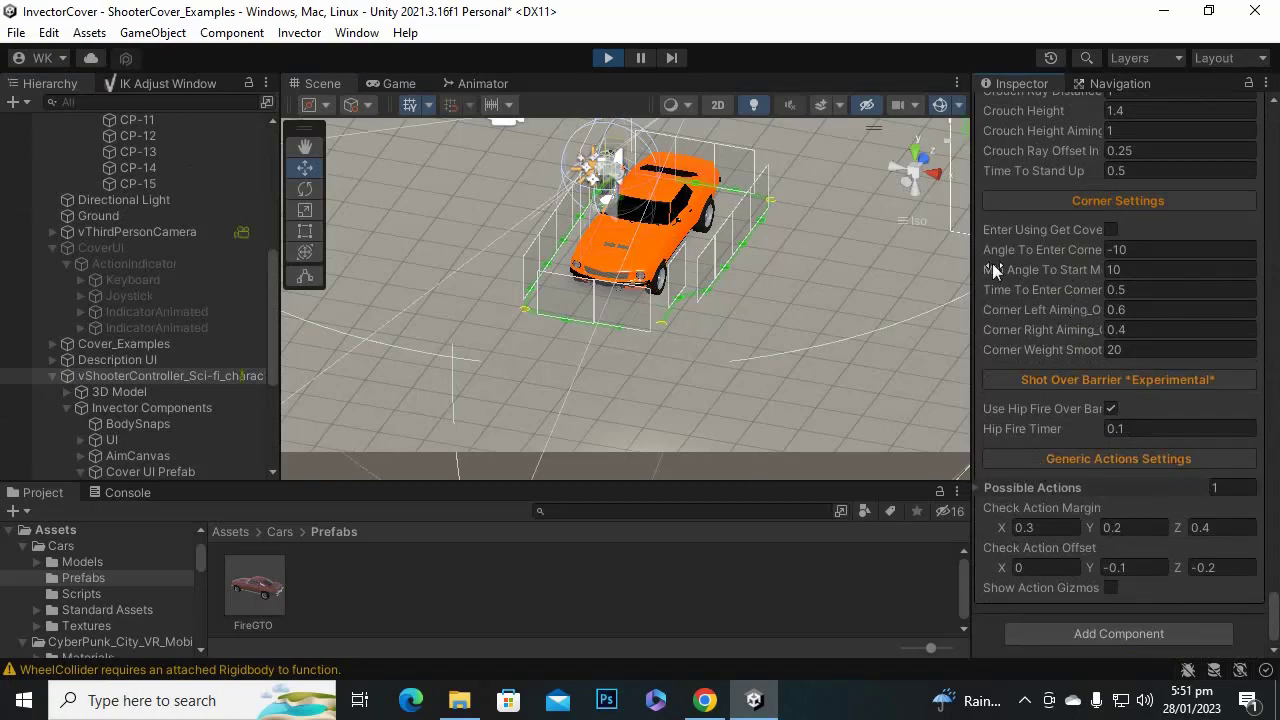
{"action": "scroll", "coordinate": [579, 359], "scroll_direction": "down", "scroll_amount": 3}
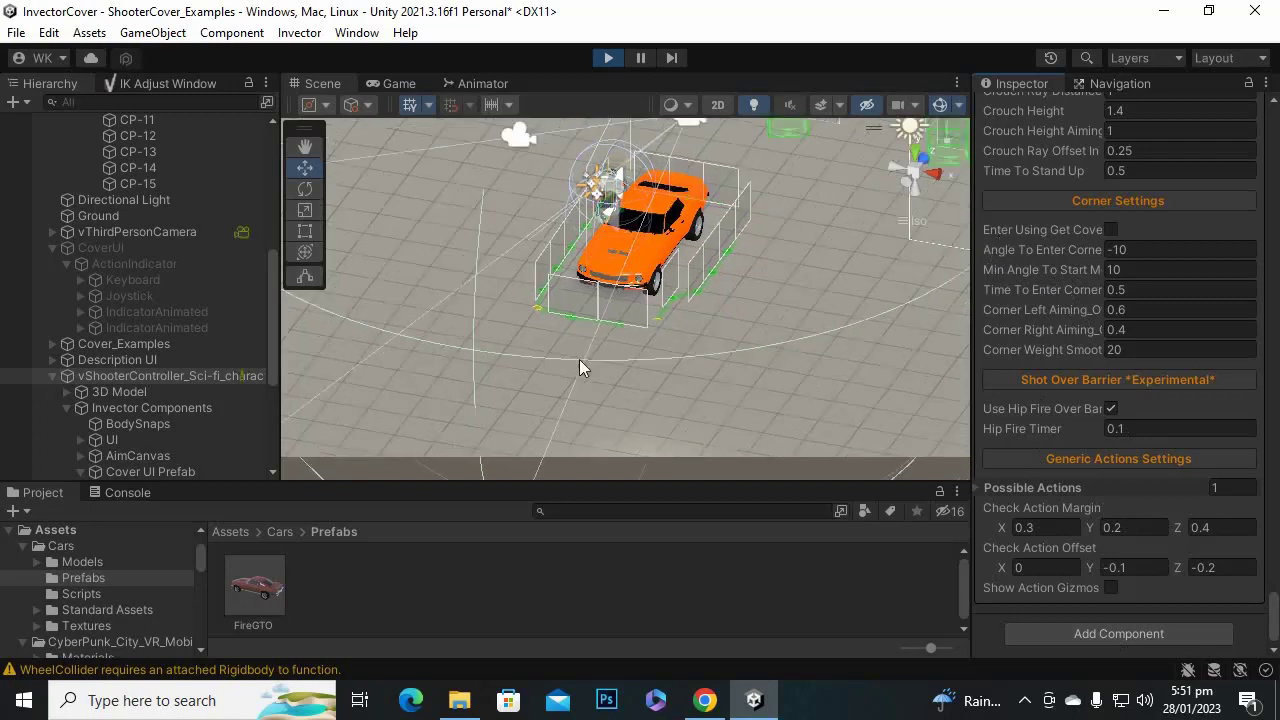
Stop the play test and survey FireGTO and the surrounding cover examples from both sides in the Scene view.
{"action": "left_click", "coordinate": [609, 58]}
{"action": "scroll", "coordinate": [592, 380], "scroll_direction": "down", "scroll_amount": 2}
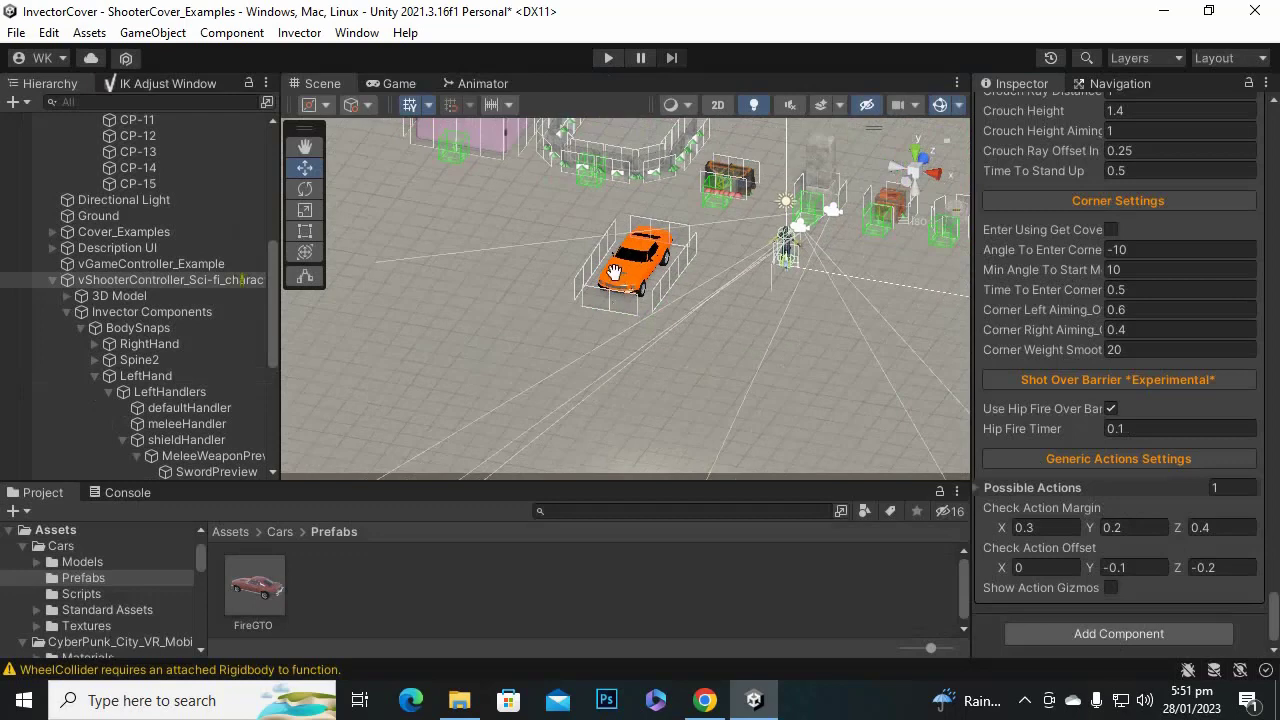
{"action": "middle_click_drag", "start_coordinate": [613, 272], "coordinate": [466, 354]}
{"action": "scroll", "coordinate": [640, 354], "scroll_direction": "up", "scroll_amount": 1}
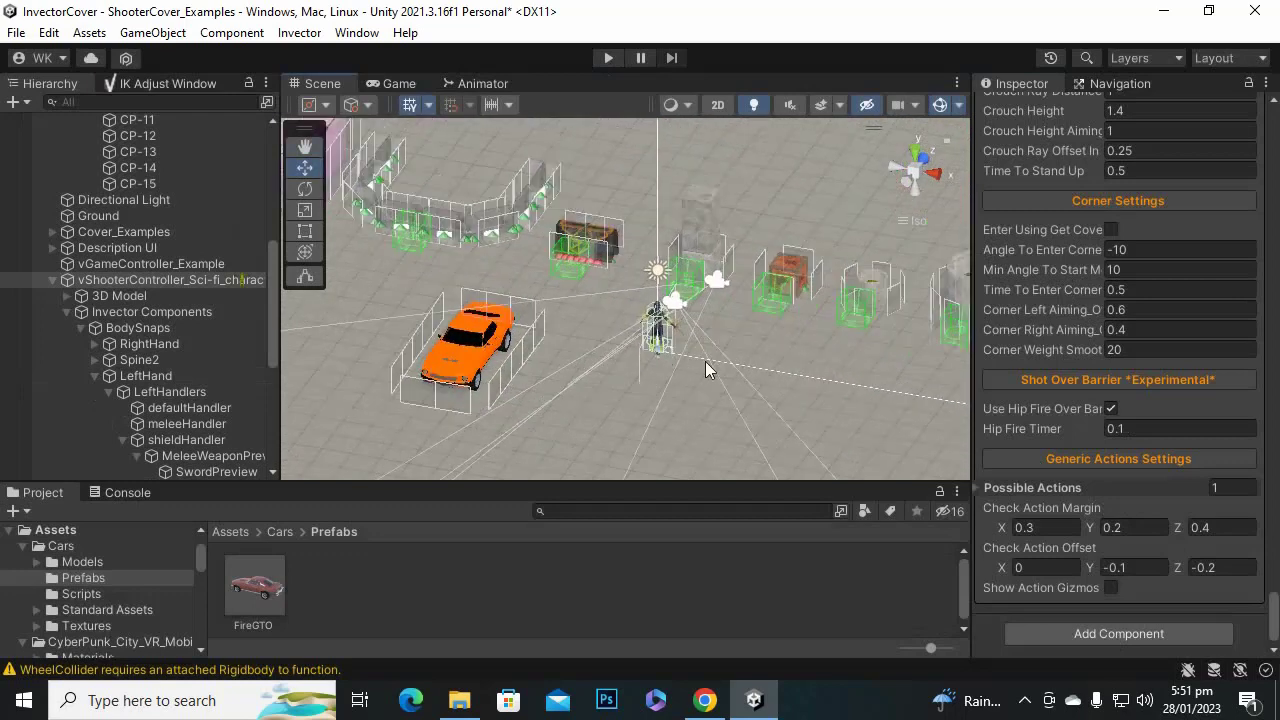
{"action": "left_click", "coordinate": [892, 282]}
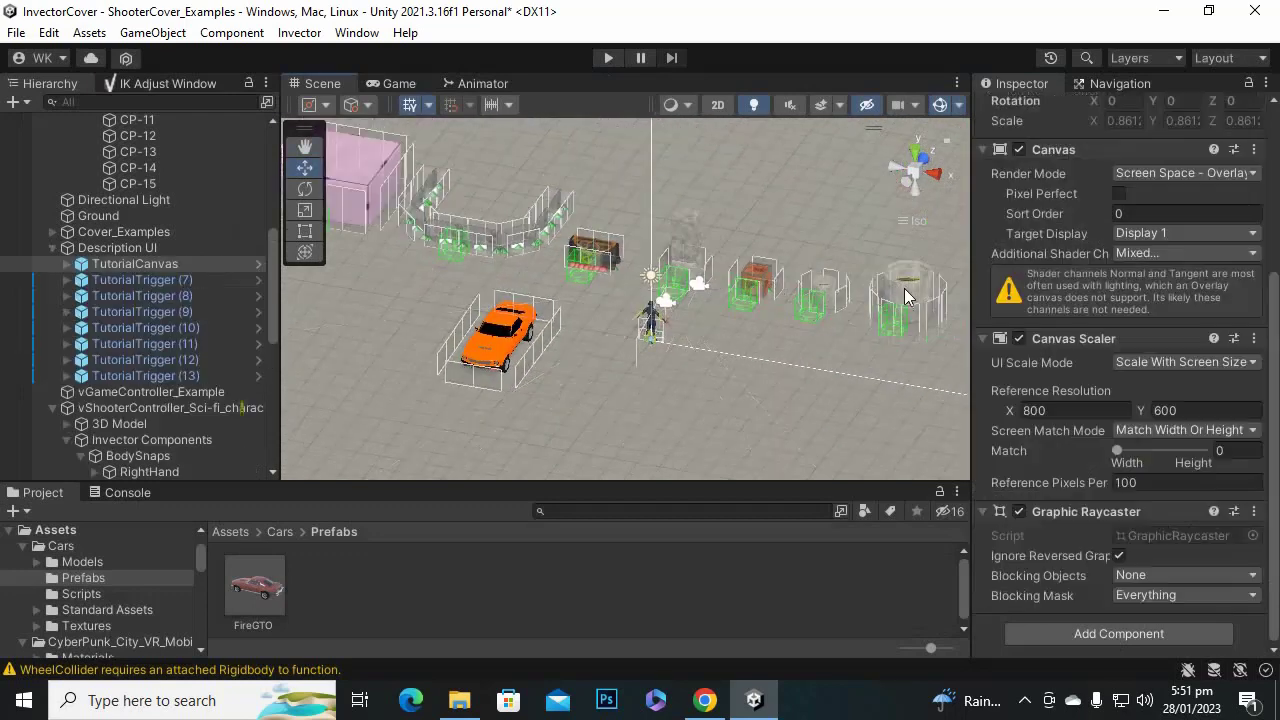
{"action": "left_click", "coordinate": [901, 285]}
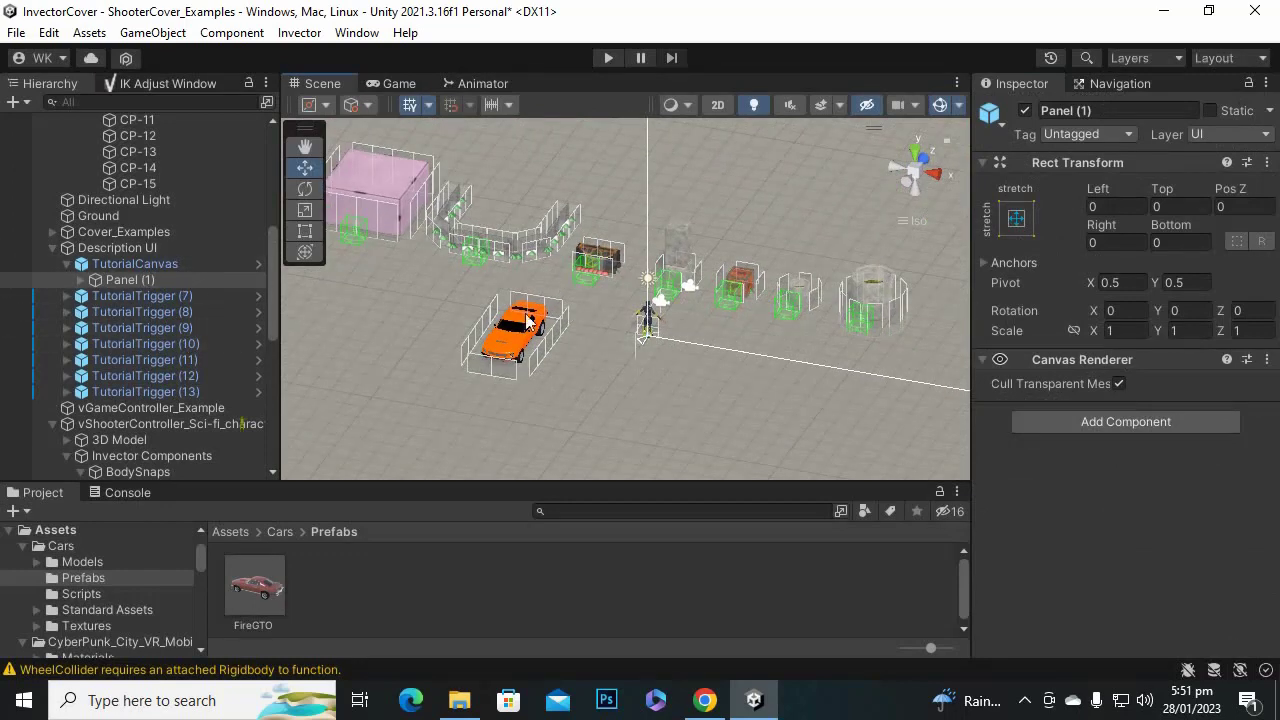
{"action": "left_click_drag", "start_coordinate": [527, 322], "coordinate": [40, 318], "text": "alt"}
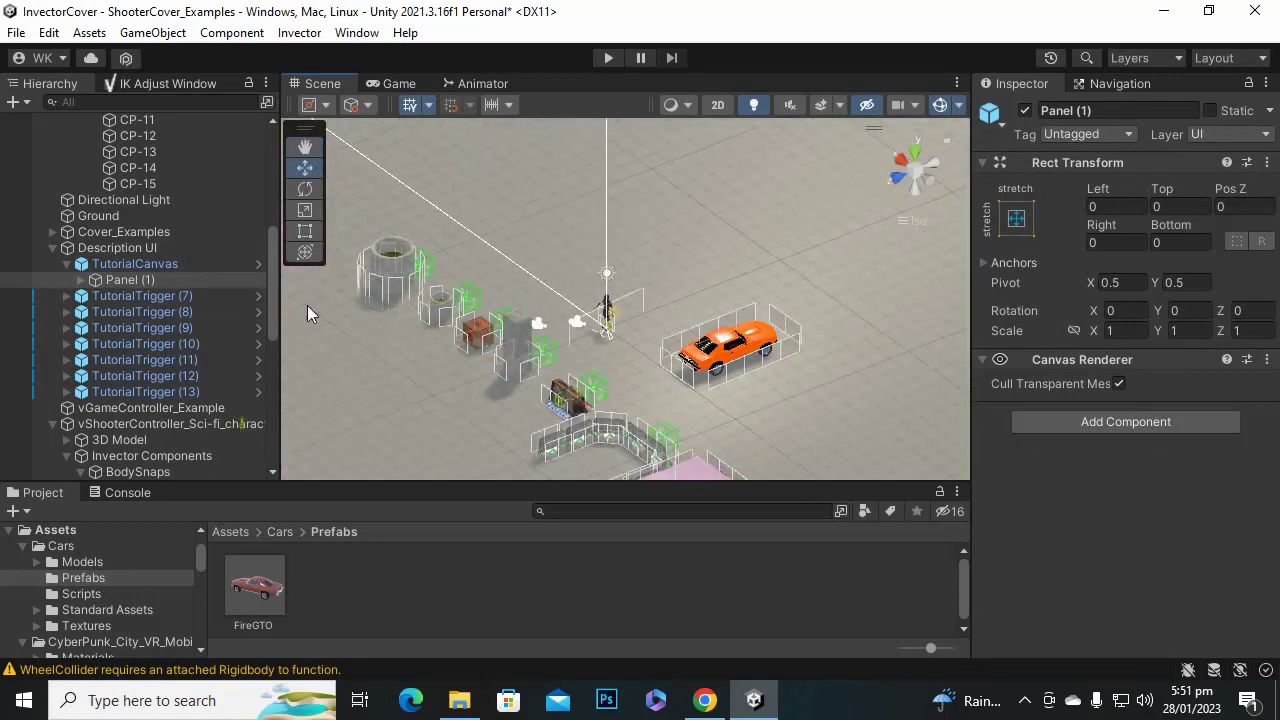
Locate the Cylindric-Vase model through the large vase example's mesh and place a copy in the open area of the scene.
{"action": "left_click", "coordinate": [390, 272]}
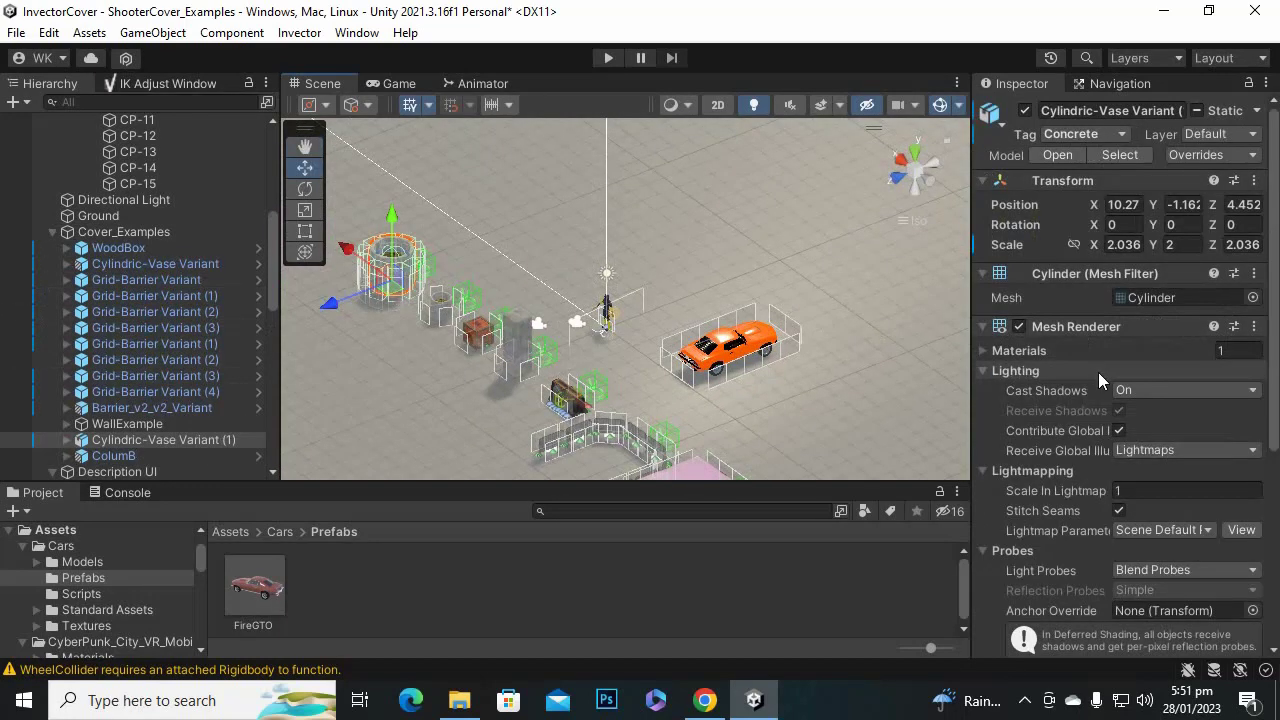
{"action": "left_click", "coordinate": [1152, 297]}
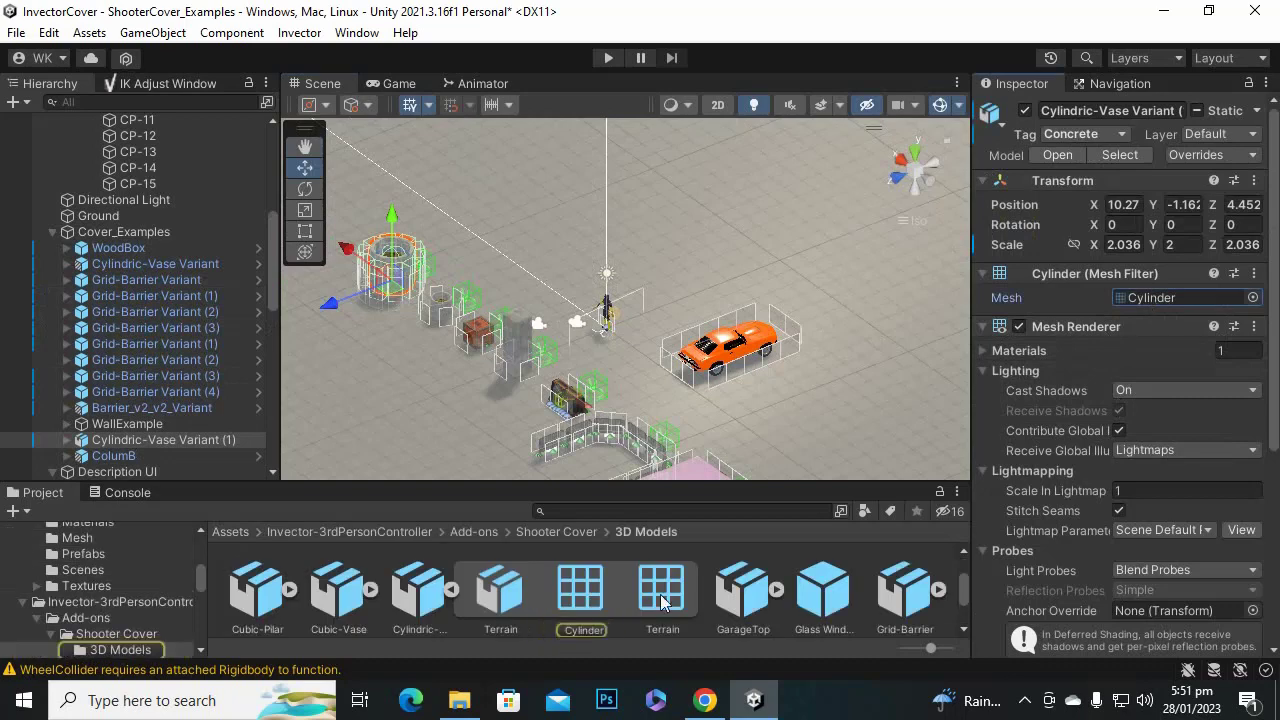
{"action": "left_click", "coordinate": [420, 590]}
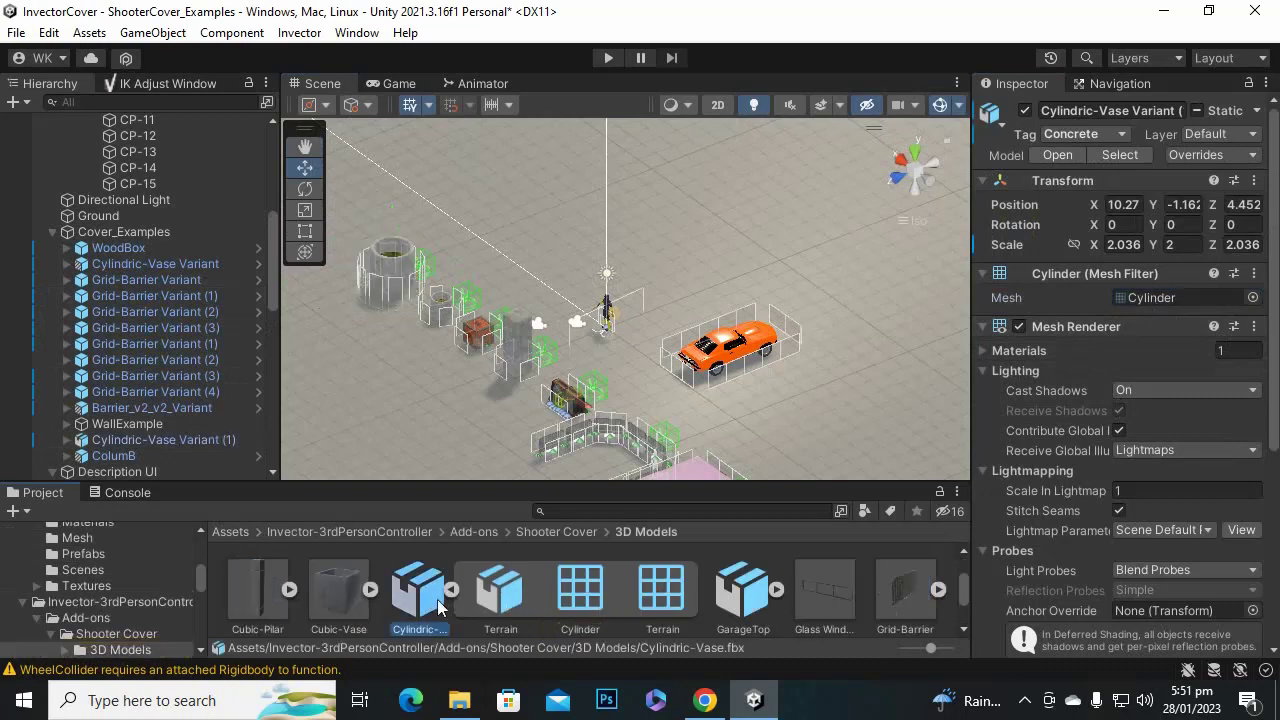
{"action": "scroll", "coordinate": [598, 384], "scroll_direction": "down", "scroll_amount": 3}
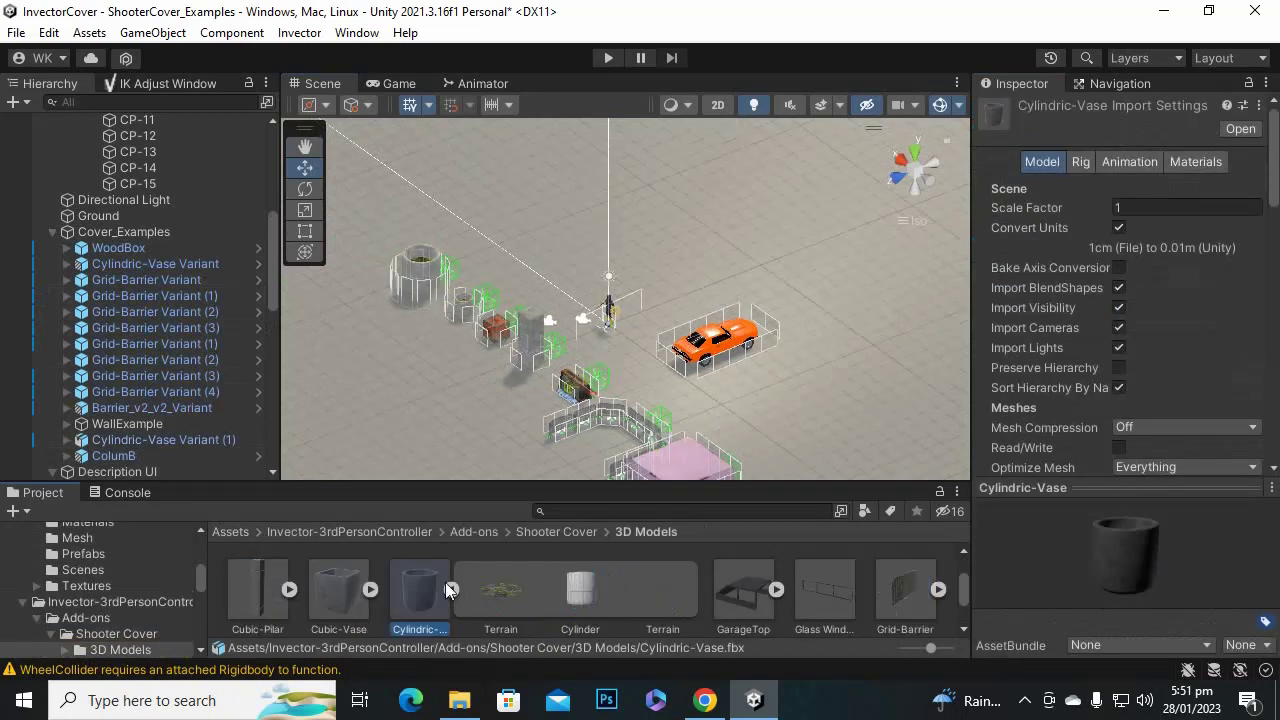
{"action": "scroll", "coordinate": [734, 380], "scroll_direction": "down", "scroll_amount": 1}
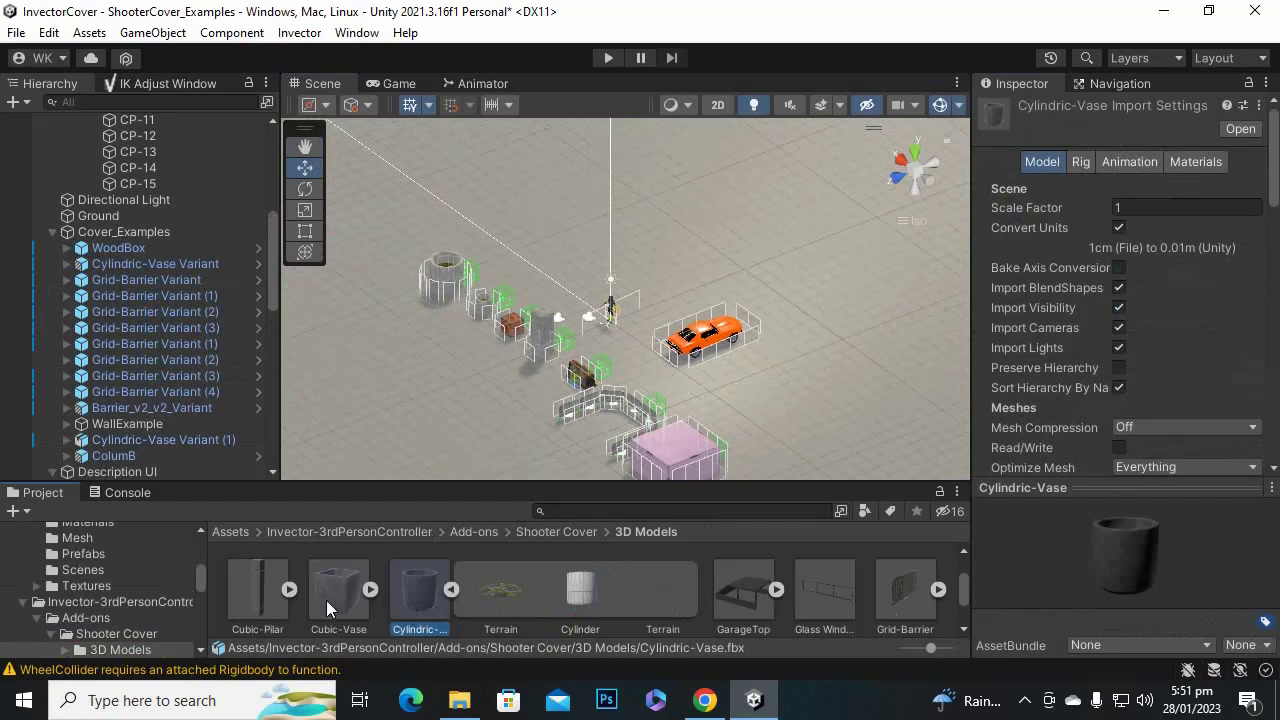
{"action": "left_click_drag", "start_coordinate": [396, 598], "coordinate": [833, 363]}
{"action": "key", "text": "f"}
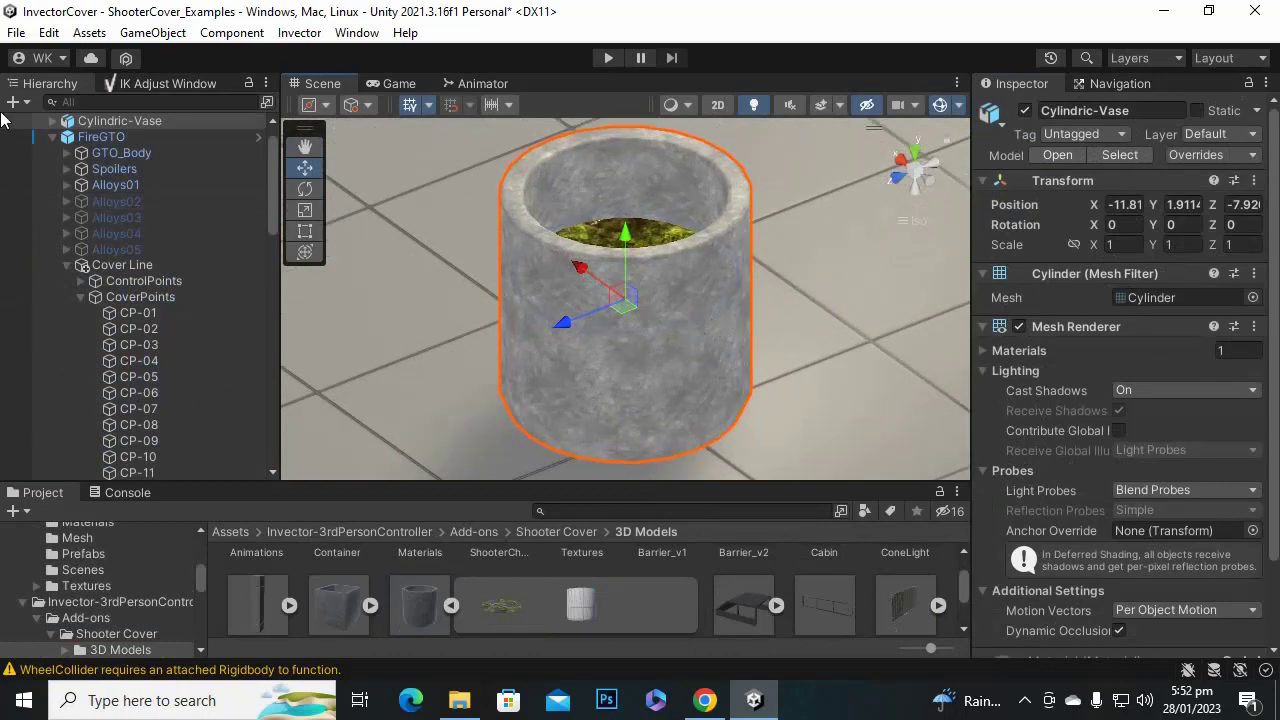
Try adding an Invector cover line to Cylindric-Vase and shaping it into a circle.
{"action": "right_click", "coordinate": [122, 120]}
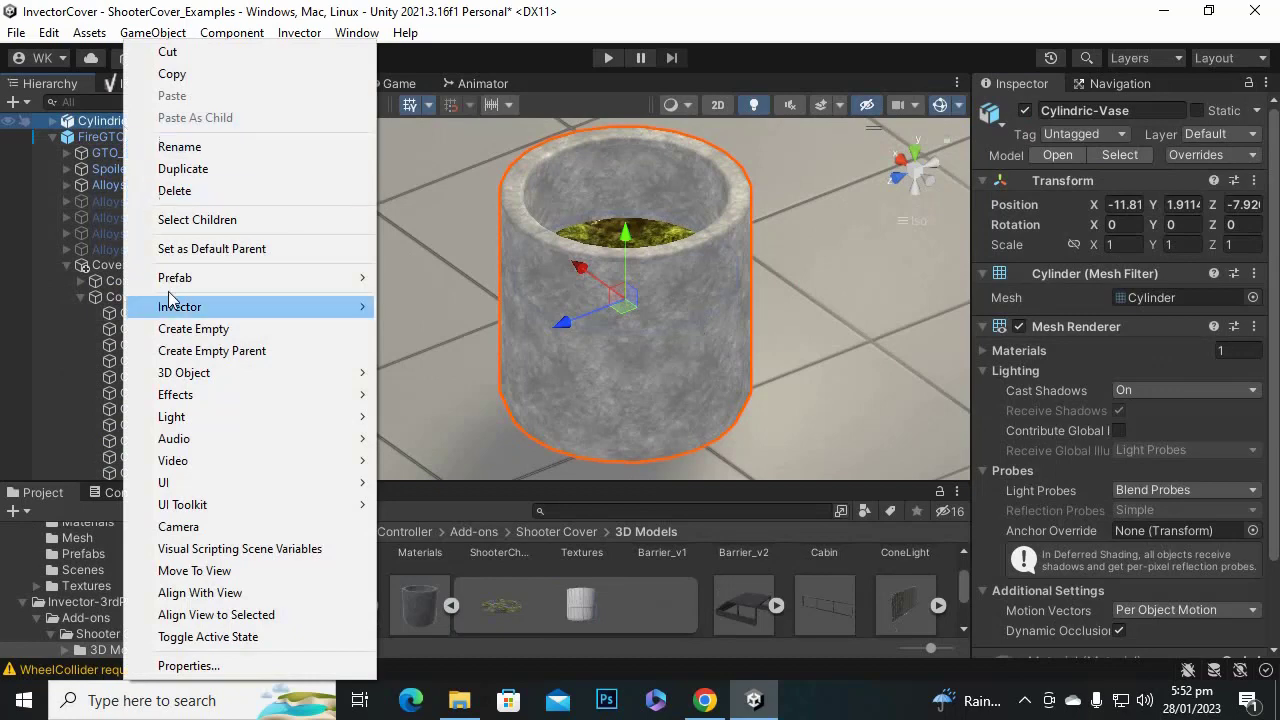
{"action": "mouse_move", "coordinate": [230, 307]}
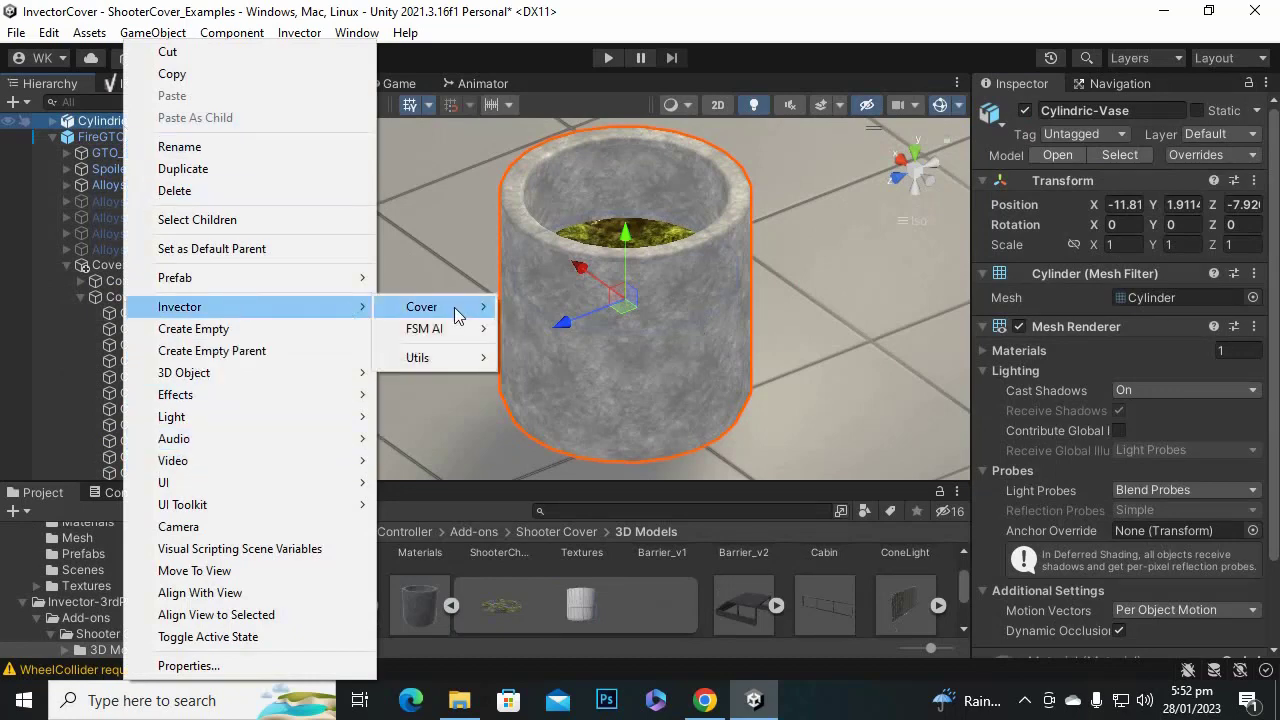
{"action": "mouse_move", "coordinate": [455, 315]}
{"action": "left_click", "coordinate": [562, 307]}
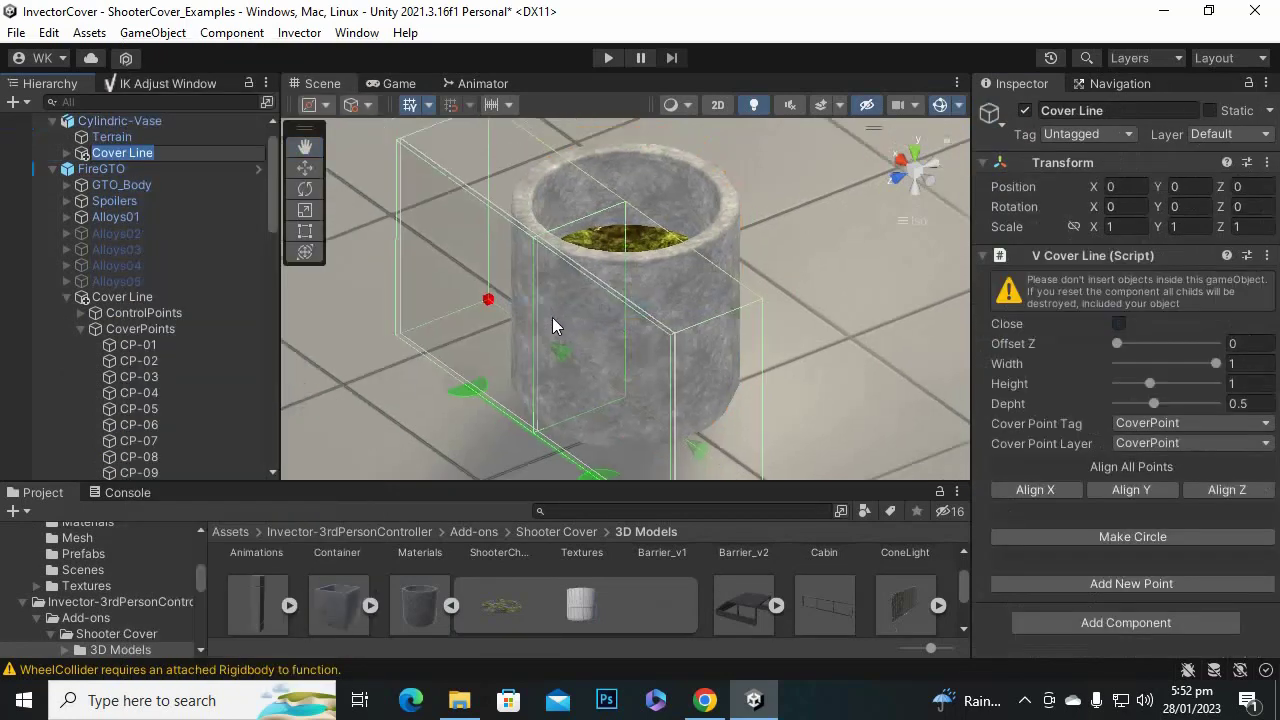
{"action": "scroll", "coordinate": [540, 330], "scroll_direction": "down", "scroll_amount": 3}
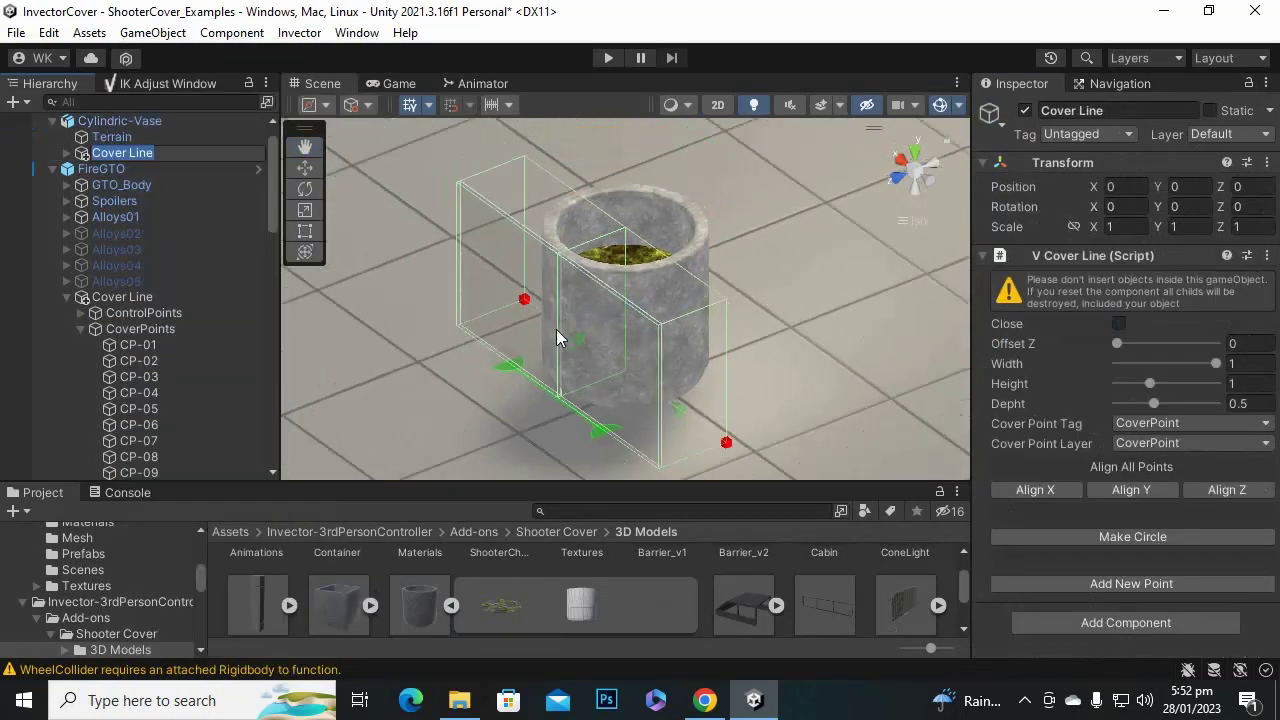
{"action": "left_click", "coordinate": [1143, 540]}
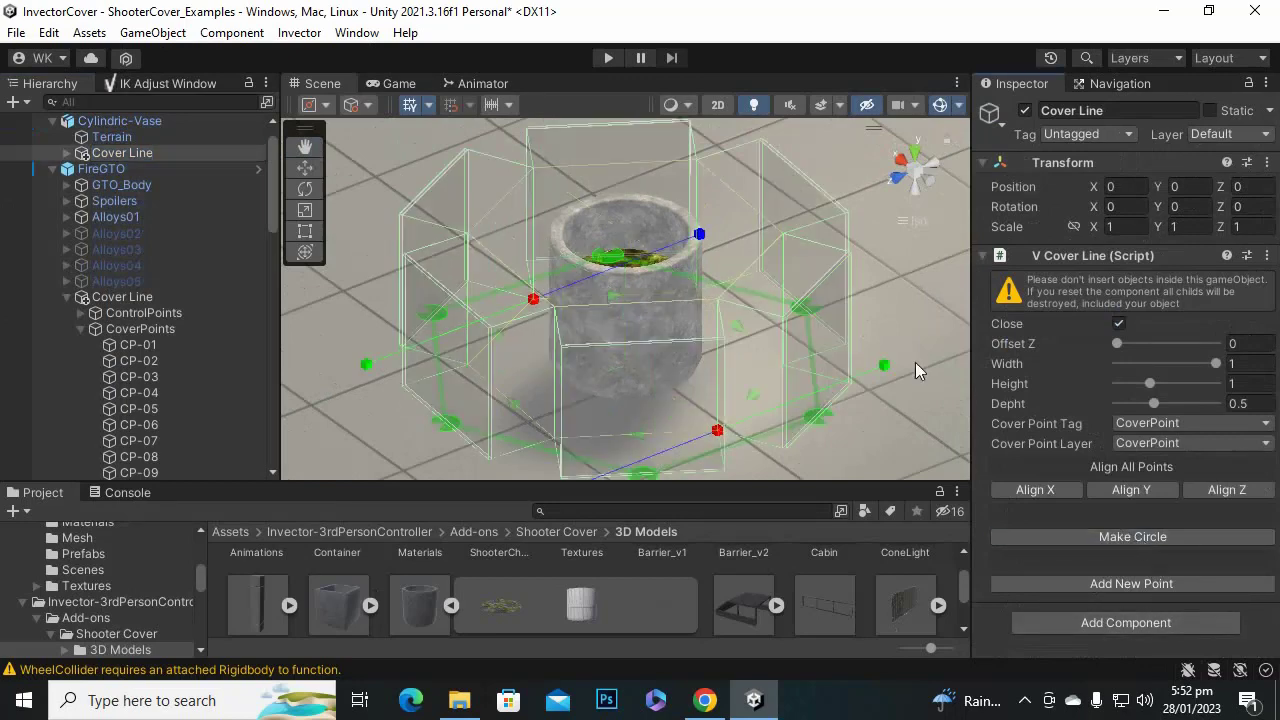
Try pulling cover points CP-05 and CP-03 inwards towards the vase, with CP-03 at about X 0.54, Z 0.28.
{"action": "left_click_drag", "start_coordinate": [797, 233], "coordinate": [716, 358], "text": "alt"}
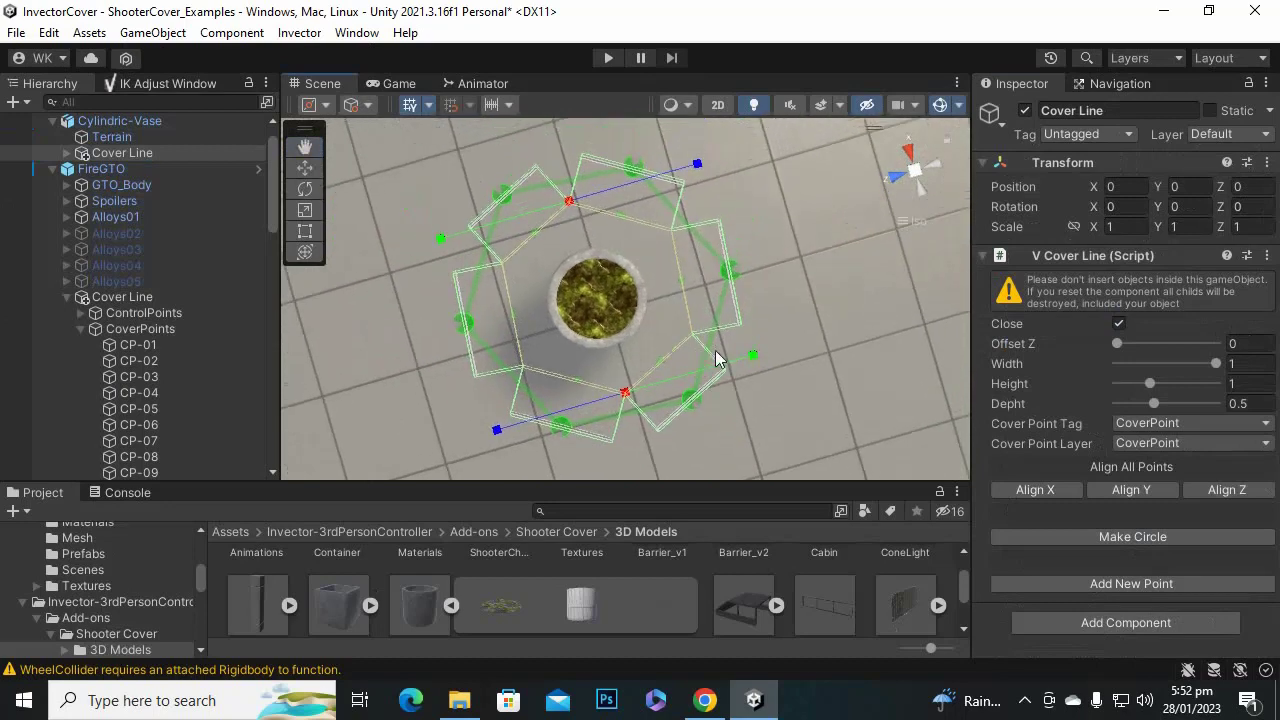
{"action": "left_click", "coordinate": [730, 273]}
{"action": "left_click_drag", "start_coordinate": [785, 258], "coordinate": [737, 273]}
{"action": "left_click", "coordinate": [504, 197]}
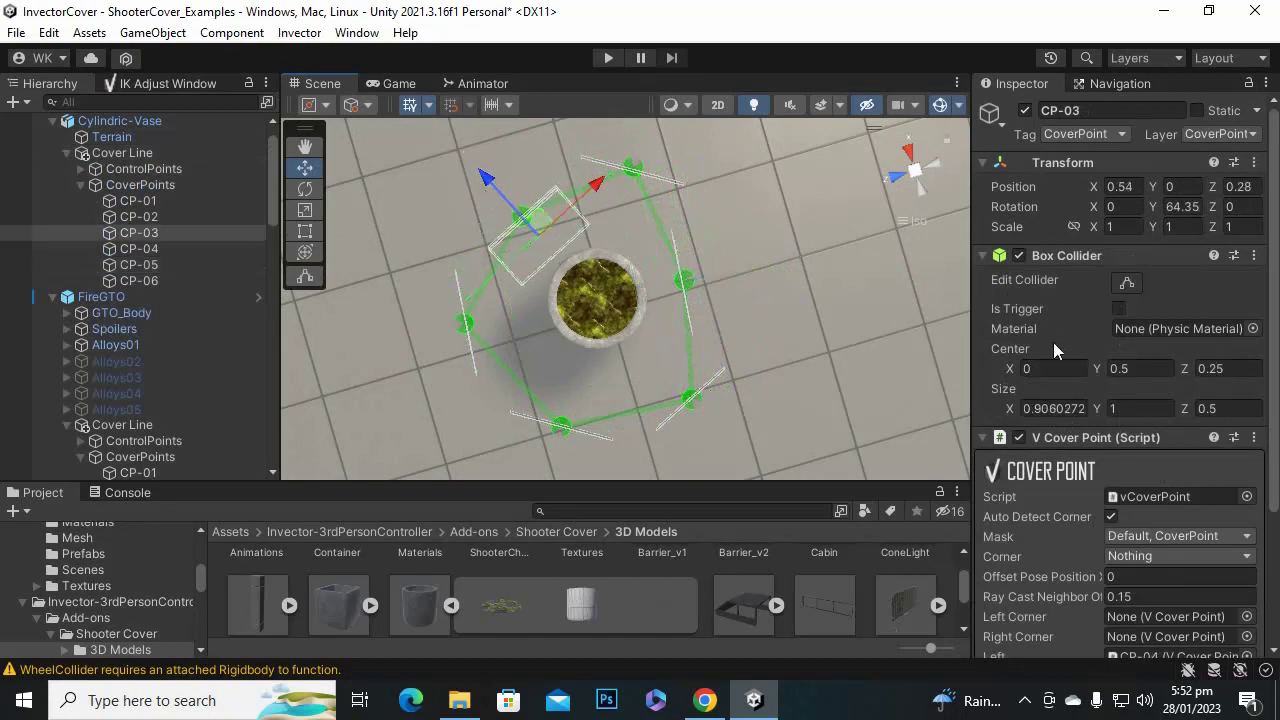
Examine the vase's cover line, its control points P-1 and P-2, and its CoverPoints group.
{"action": "left_click", "coordinate": [145, 156]}
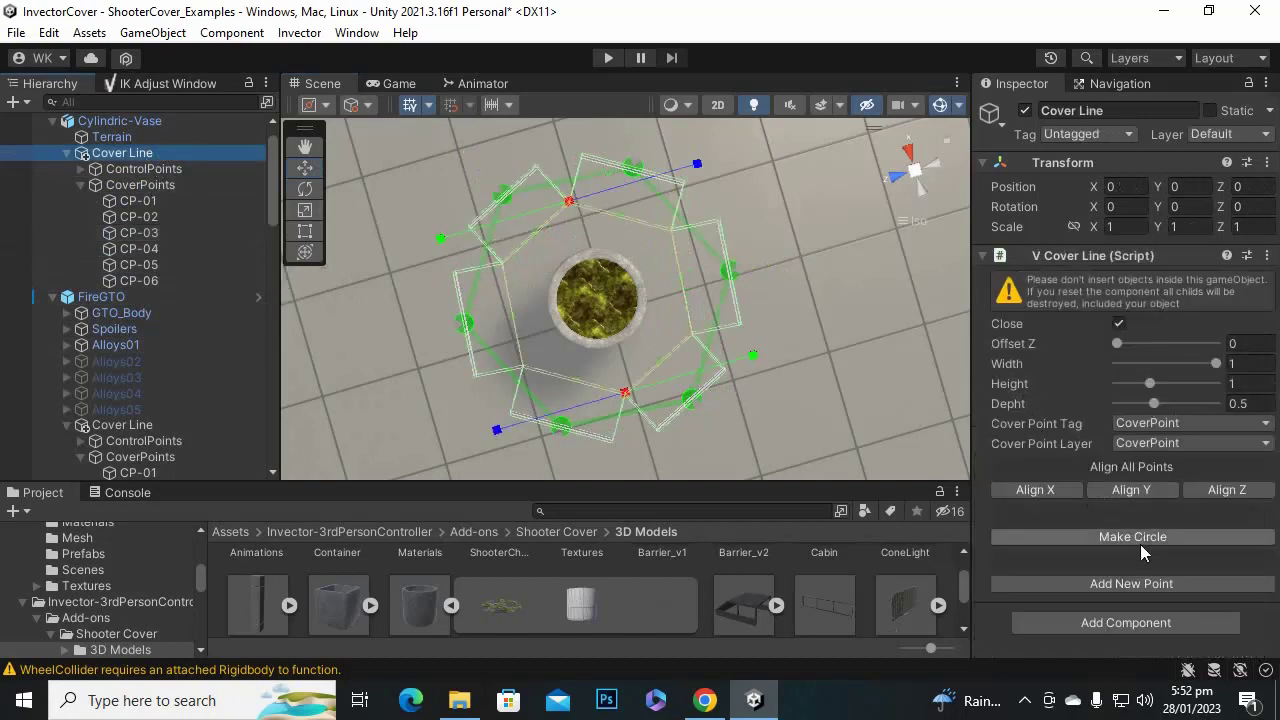
{"action": "left_click", "coordinate": [182, 169]}
{"action": "left_click", "coordinate": [179, 157]}
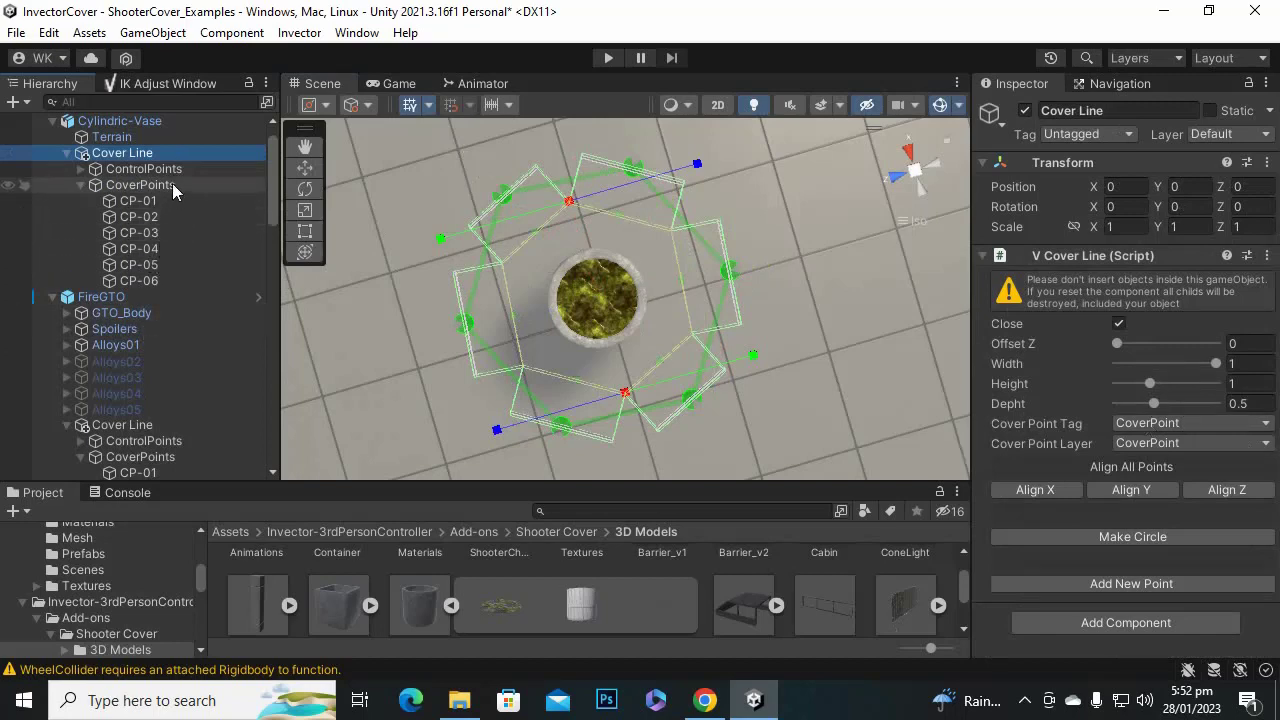
{"action": "left_click", "coordinate": [172, 184]}
{"action": "left_click", "coordinate": [172, 169]}
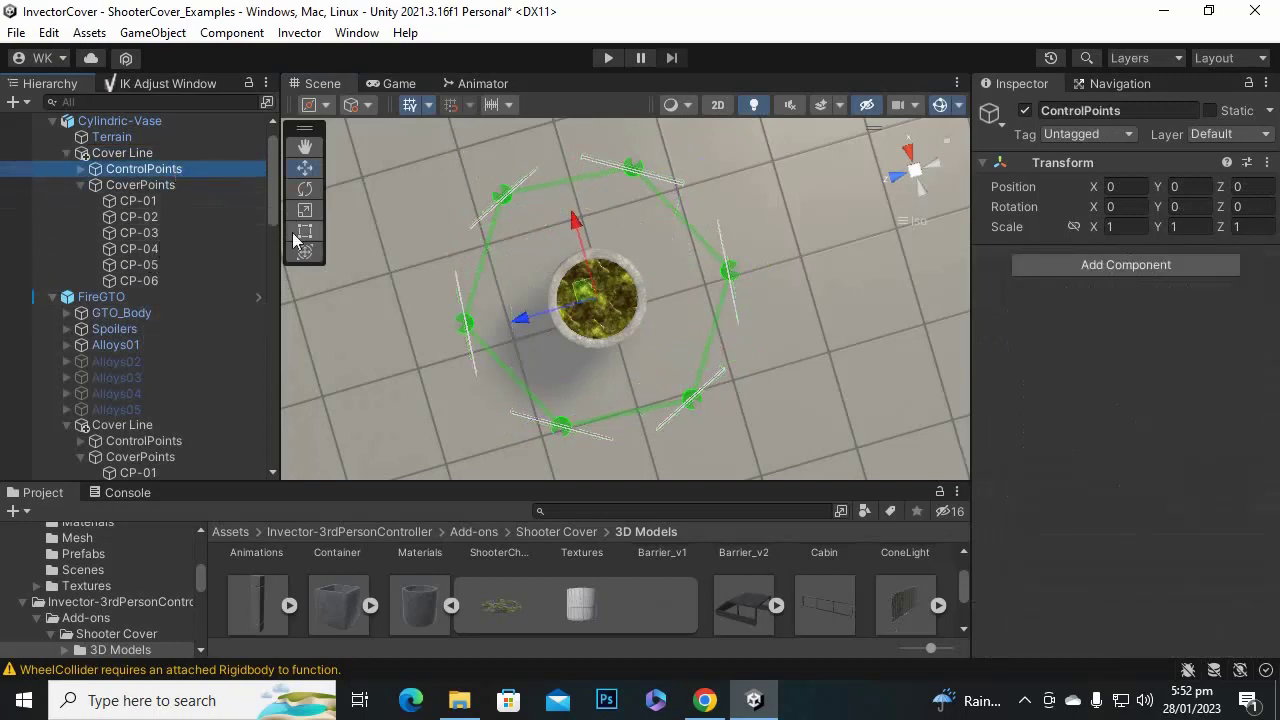
{"action": "left_click", "coordinate": [81, 169]}
{"action": "left_click", "coordinate": [140, 187]}
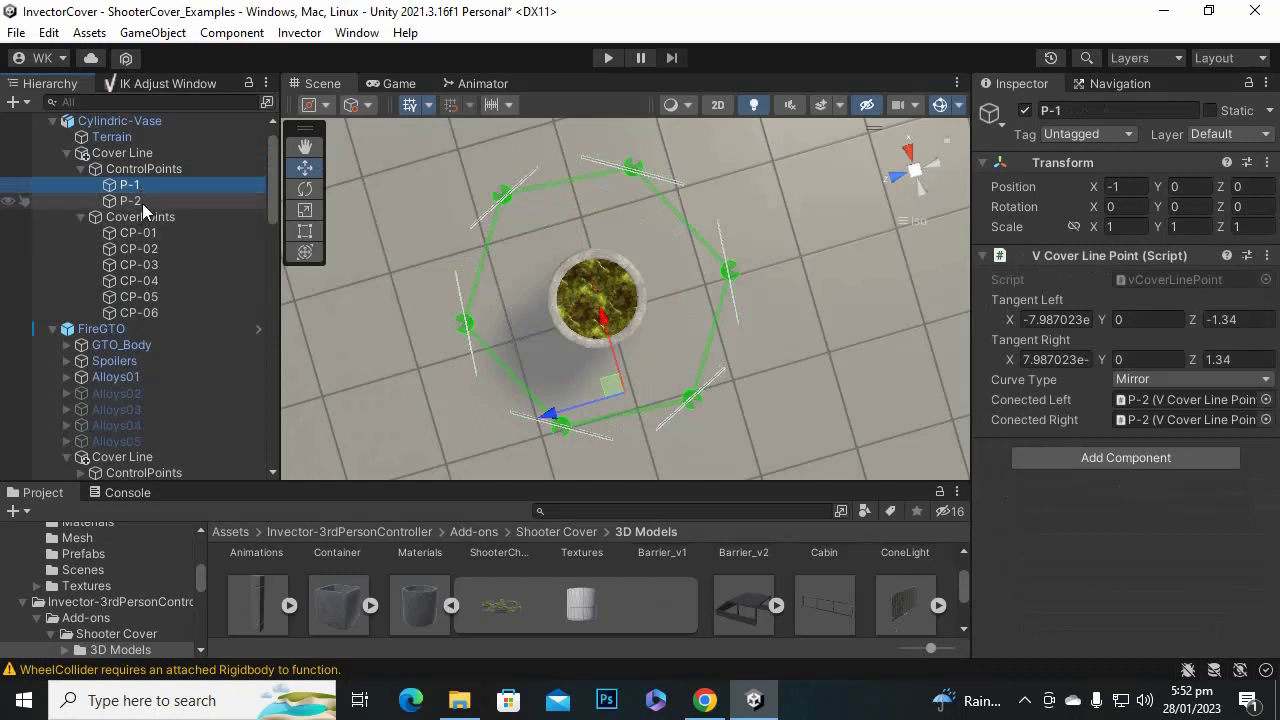
{"action": "left_click", "coordinate": [142, 202]}
{"action": "left_click", "coordinate": [131, 218]}
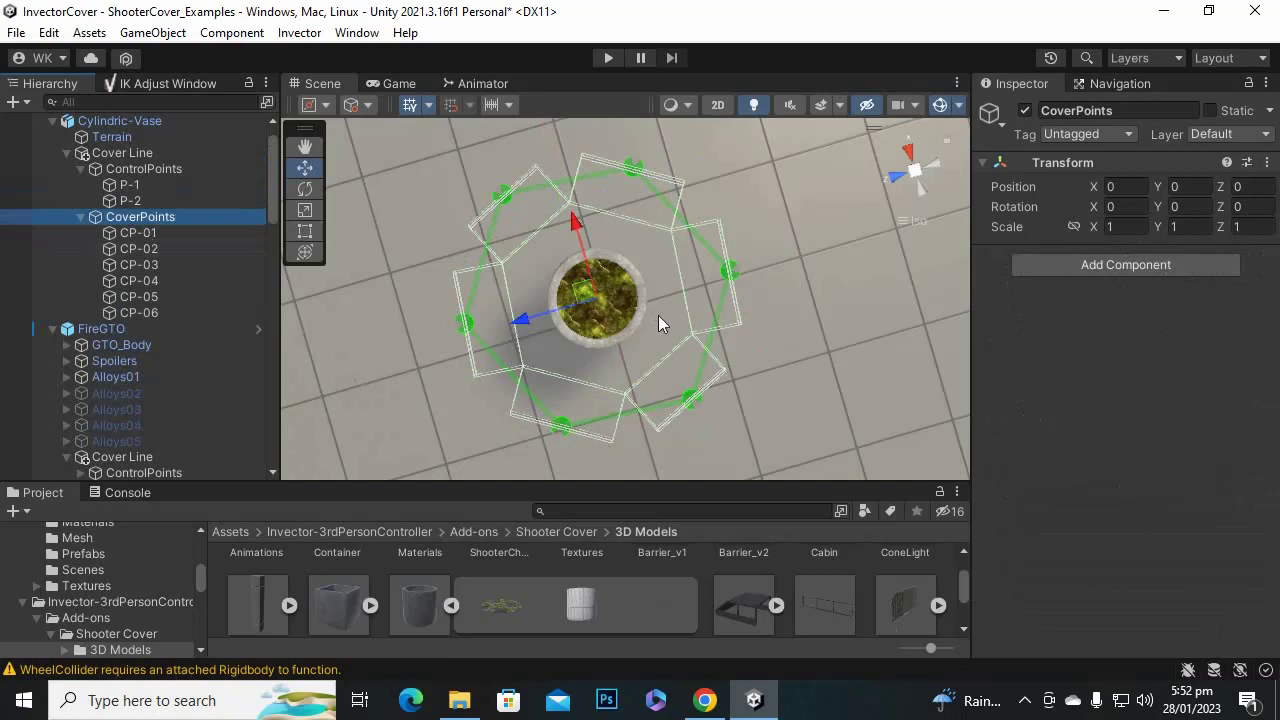
Try shifting the vase's CP-01 inwards to about X -0.68, Z 0.43 and setting its Offset Pose Position X to 0.31.
{"action": "left_click", "coordinate": [560, 427]}
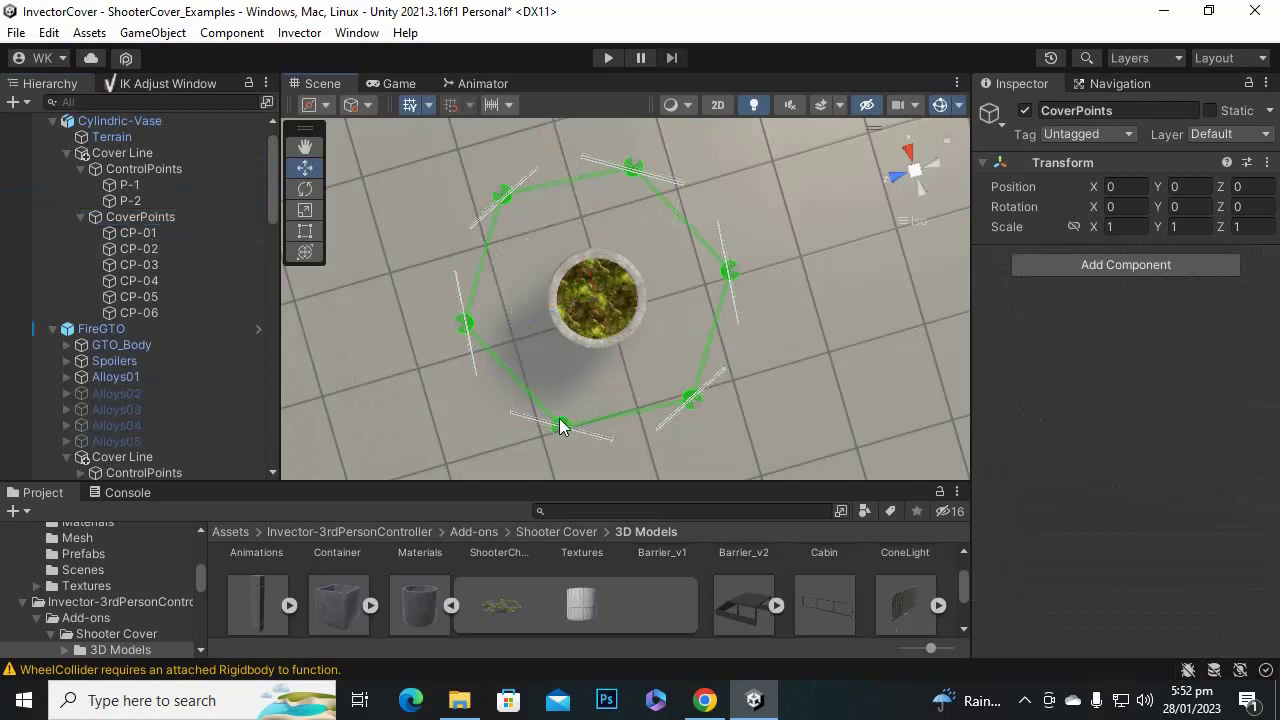
{"action": "left_click", "coordinate": [561, 427]}
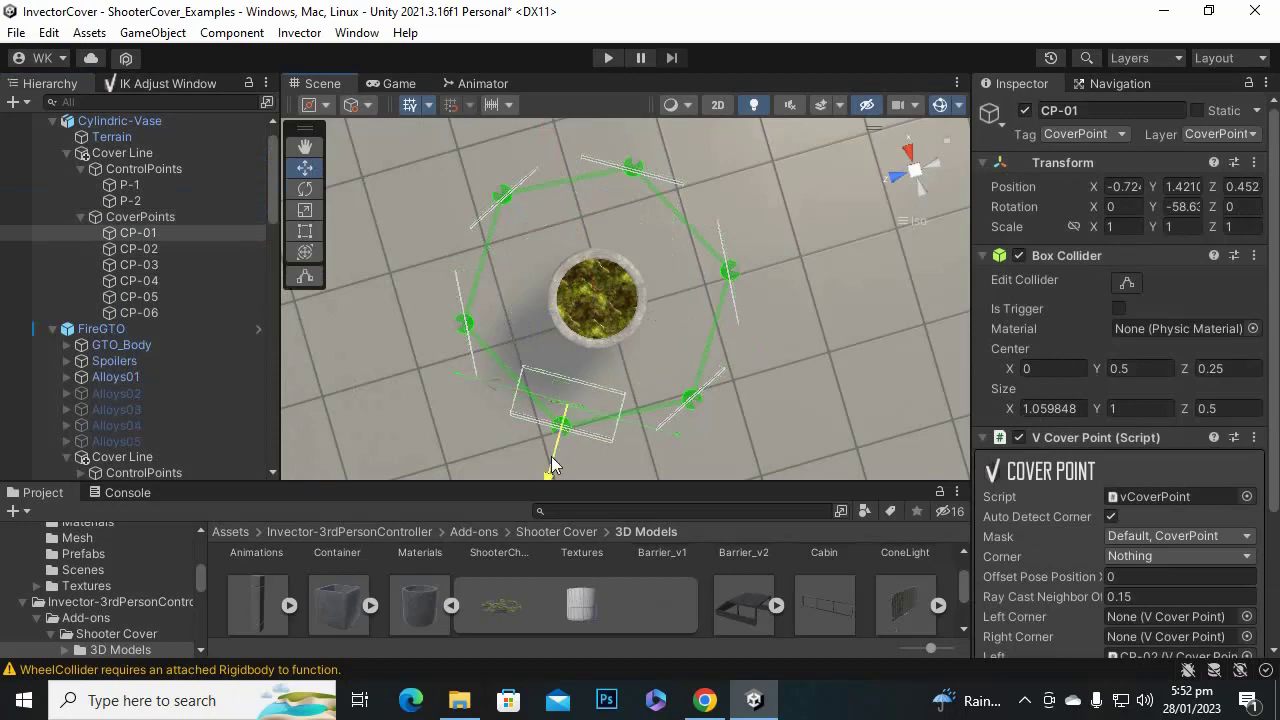
{"action": "left_click_drag", "start_coordinate": [551, 466], "coordinate": [595, 373]}
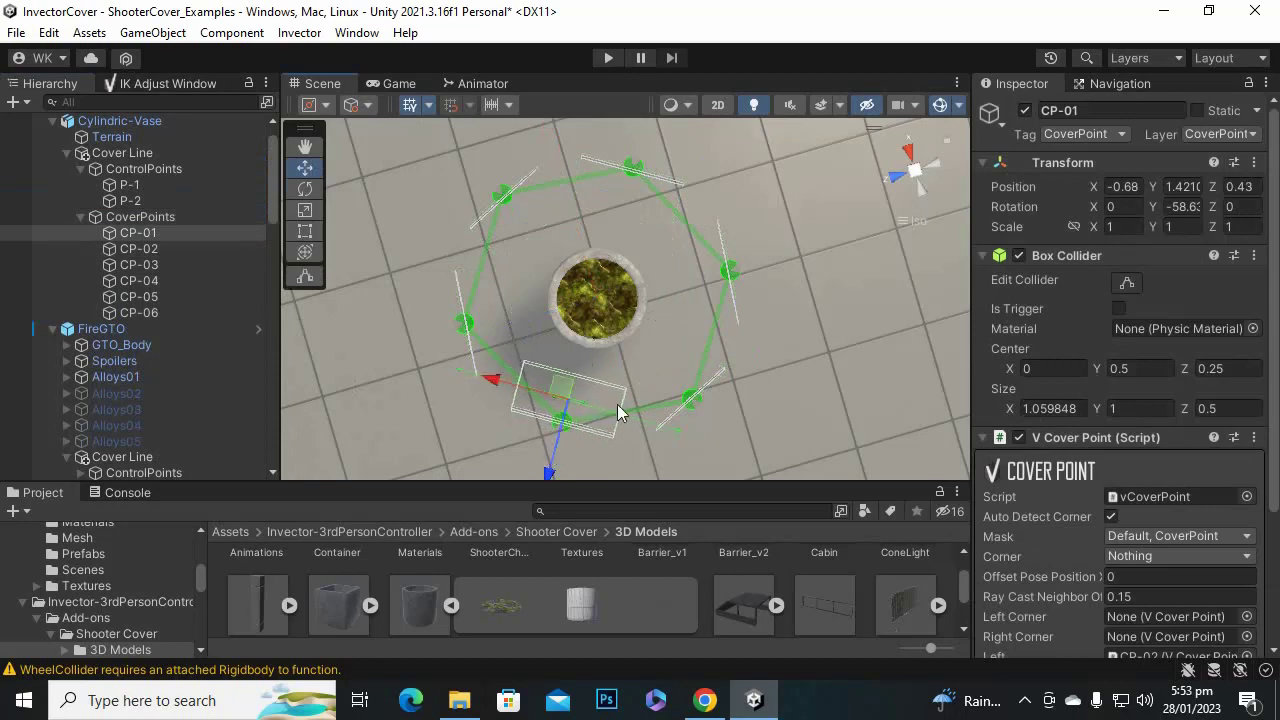
{"action": "scroll", "coordinate": [1090, 448], "scroll_direction": "down", "scroll_amount": 5}
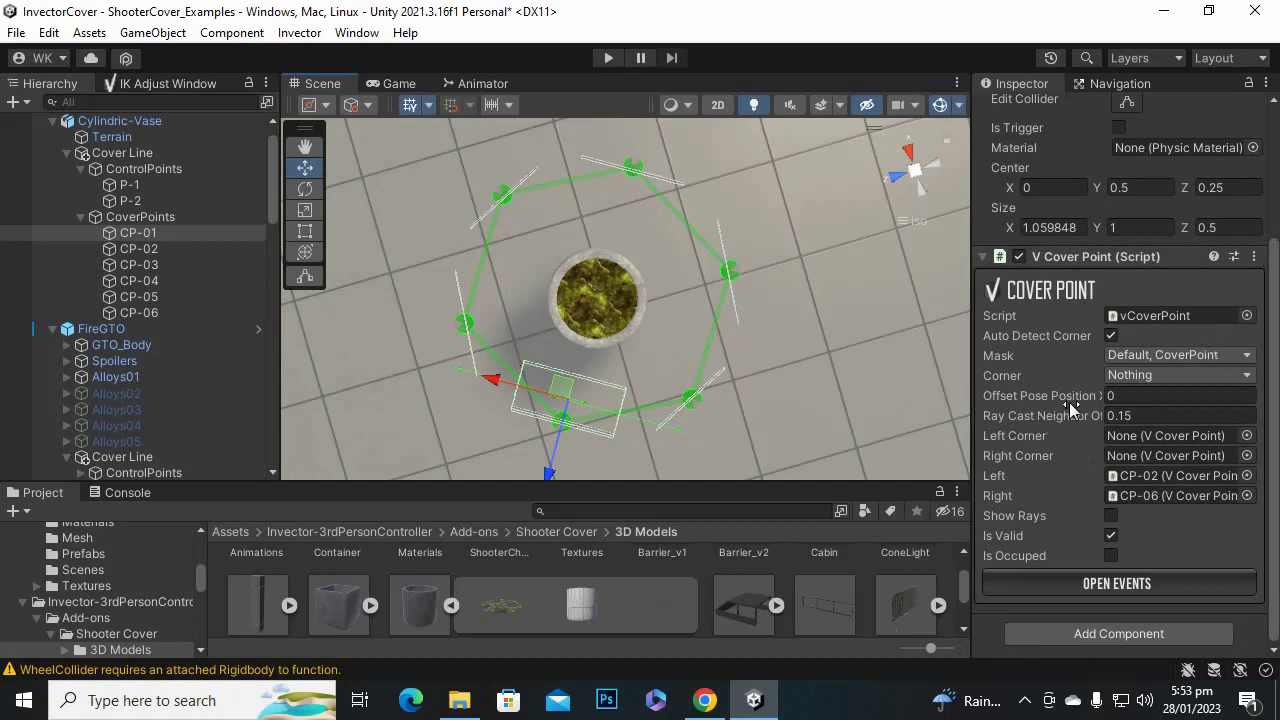
{"action": "mouse_move", "coordinate": [1103, 396]}
{"action": "left_mouse_down"}
{"action": "mouse_move", "coordinate": [1143, 398]}
{"action": "mouse_move", "coordinate": [1069, 408]}
{"action": "mouse_move", "coordinate": [1116, 411]}
{"action": "left_mouse_up"}
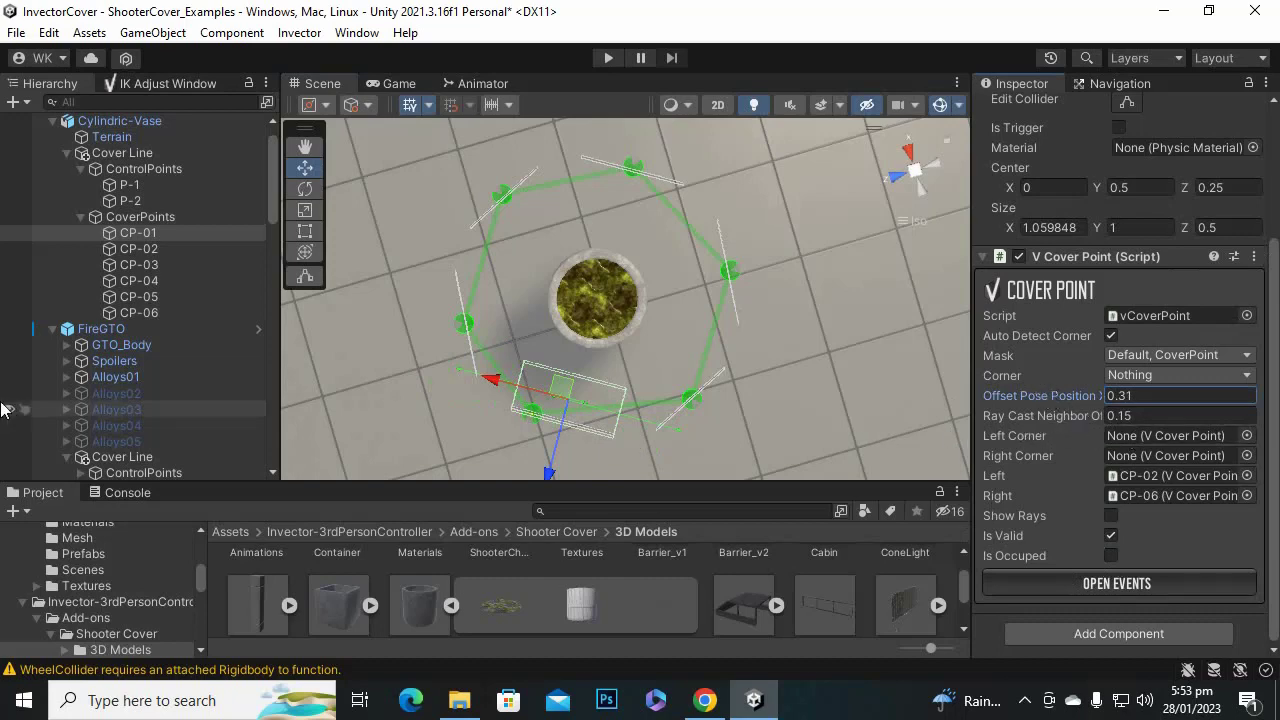
Delete the cover line from Cylindric-Vase.
{"action": "left_click", "coordinate": [122, 153]}
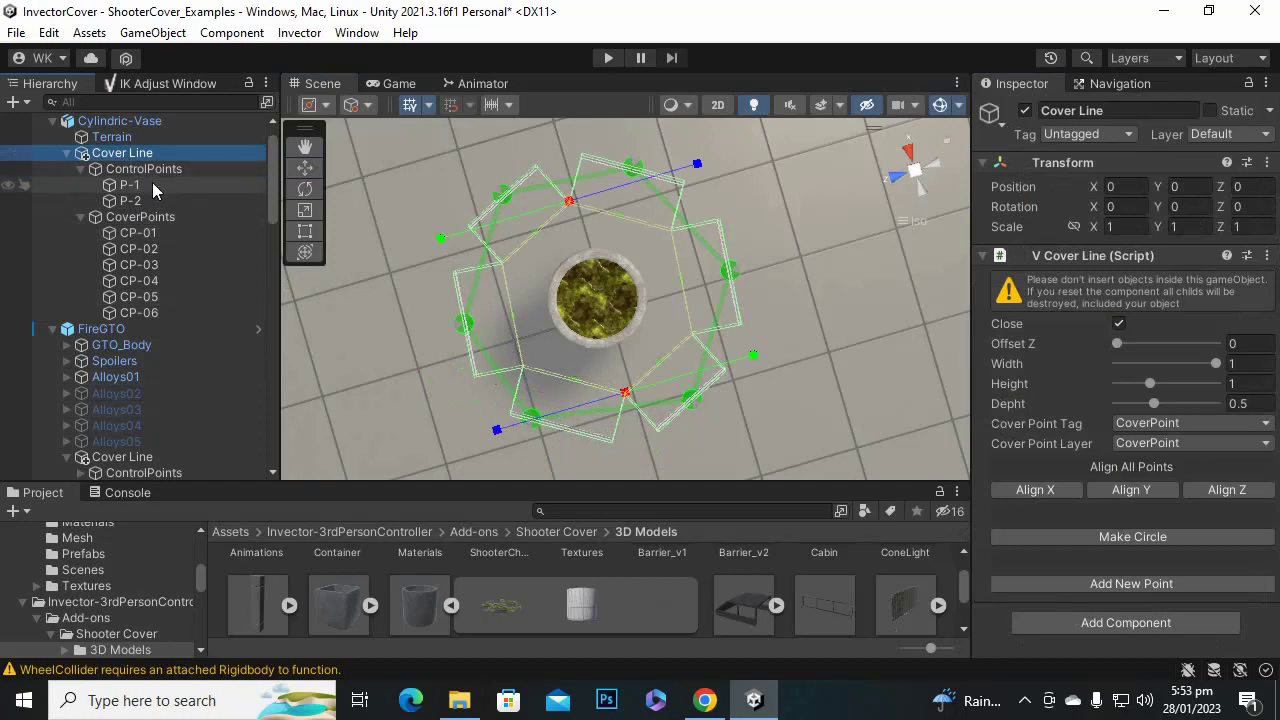
{"action": "key", "text": "Delete"}
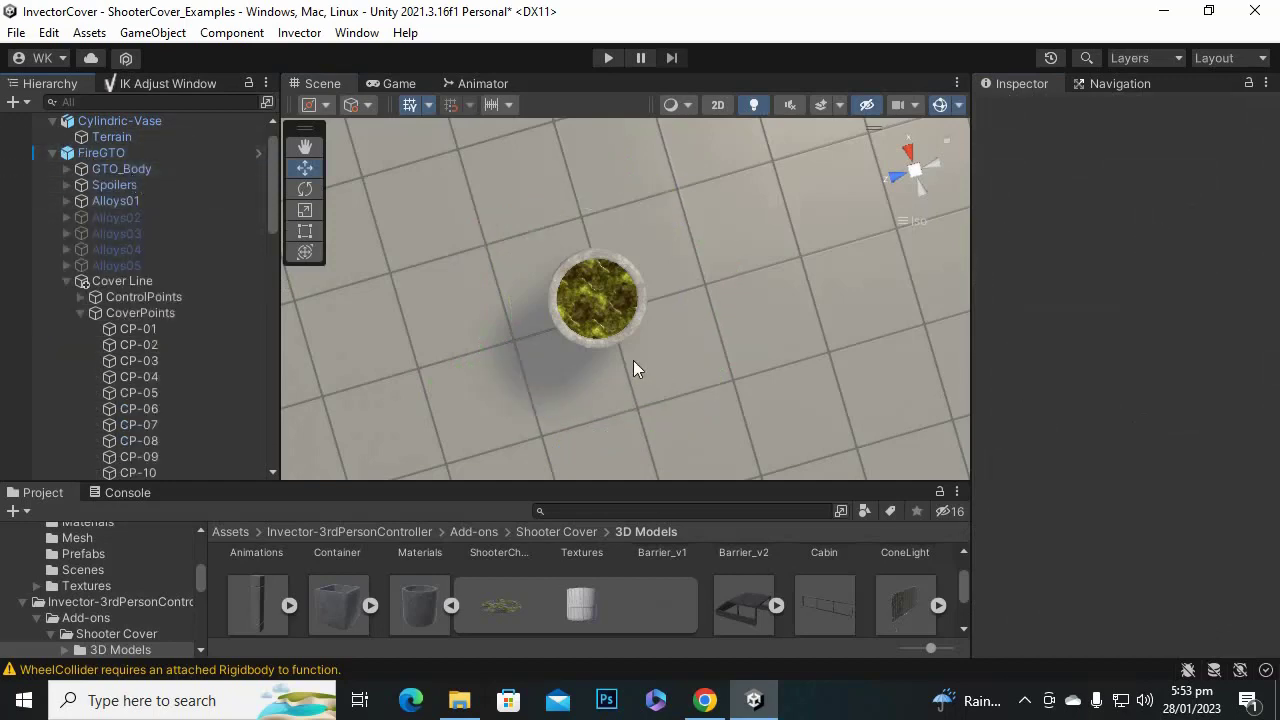
Add a fresh Invector cover line to Cylindric-Vase and turn it into a closed circle.
{"action": "left_click", "coordinate": [621, 328]}
{"action": "scroll", "coordinate": [1240, 455], "scroll_direction": "down", "scroll_amount": 3}
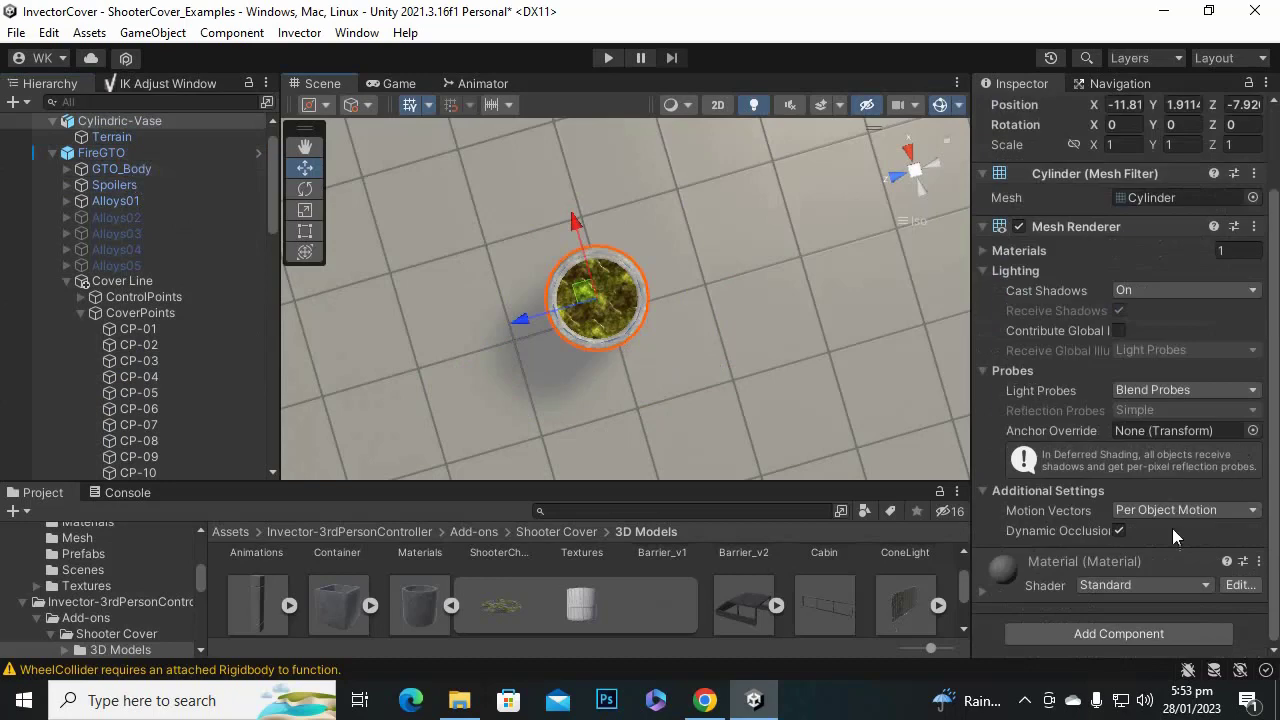
{"action": "right_click", "coordinate": [133, 122]}
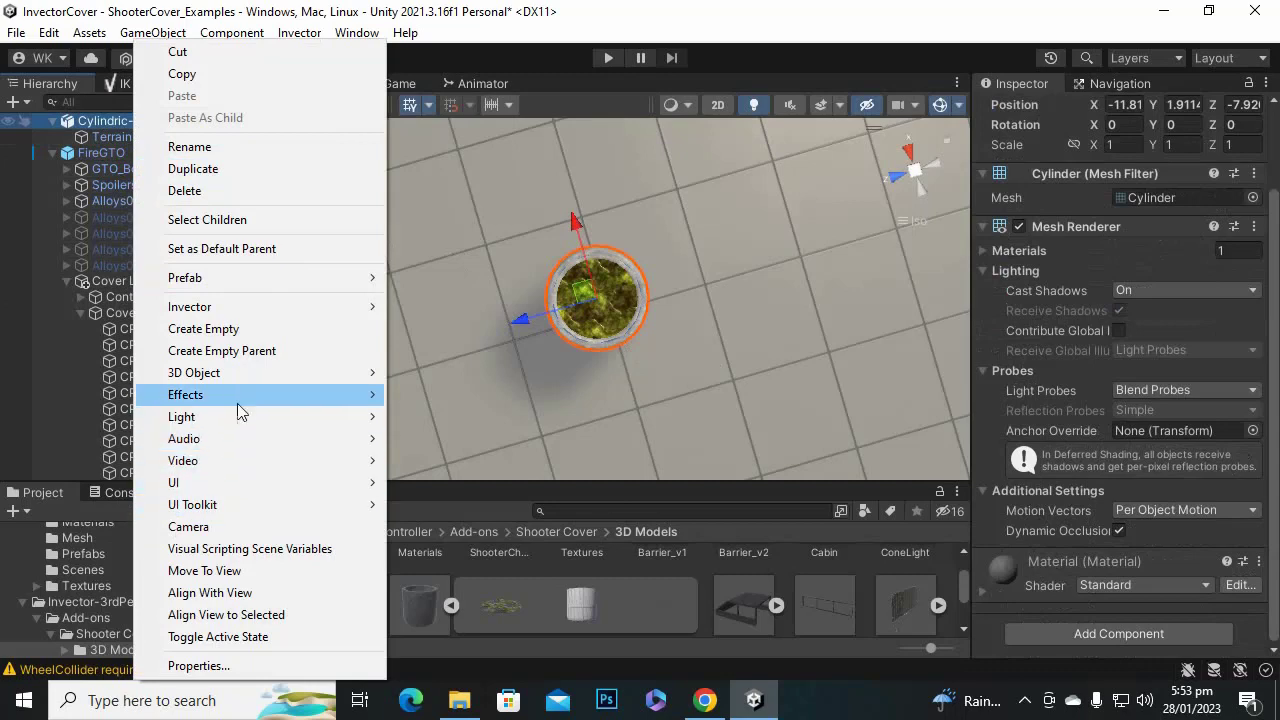
{"action": "mouse_move", "coordinate": [258, 306]}
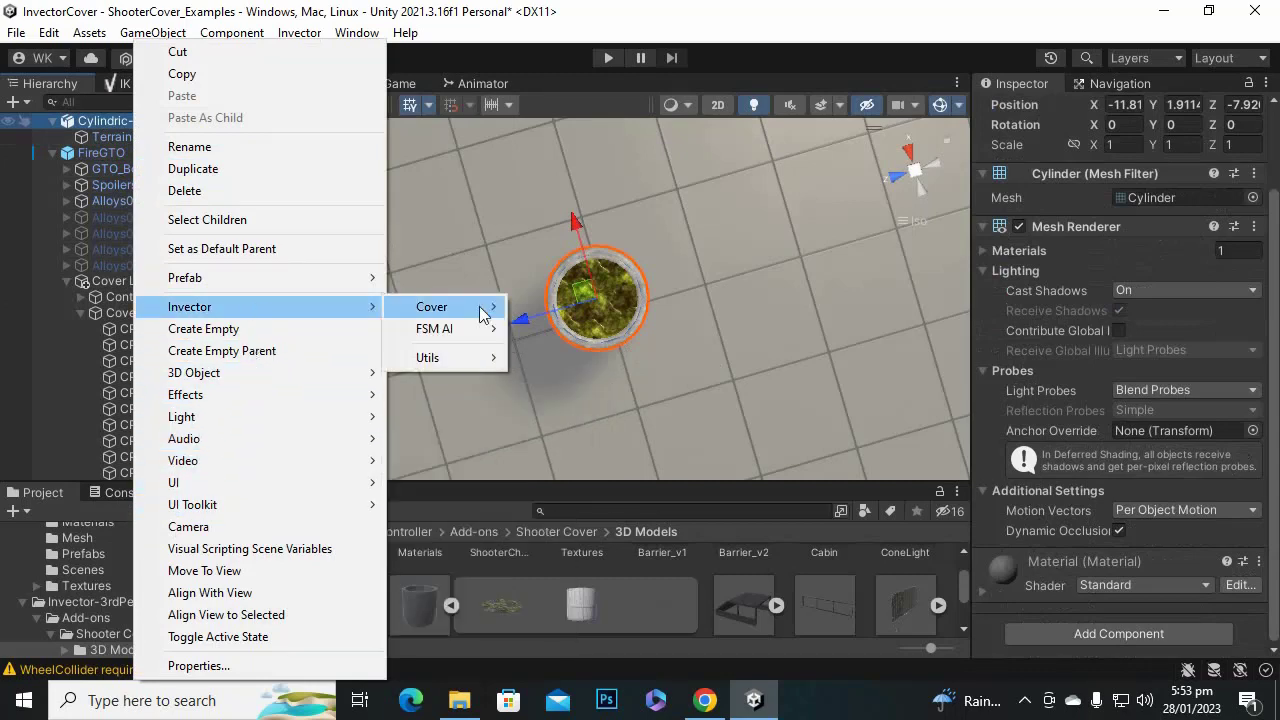
{"action": "mouse_move", "coordinate": [480, 308]}
{"action": "left_click", "coordinate": [590, 307]}
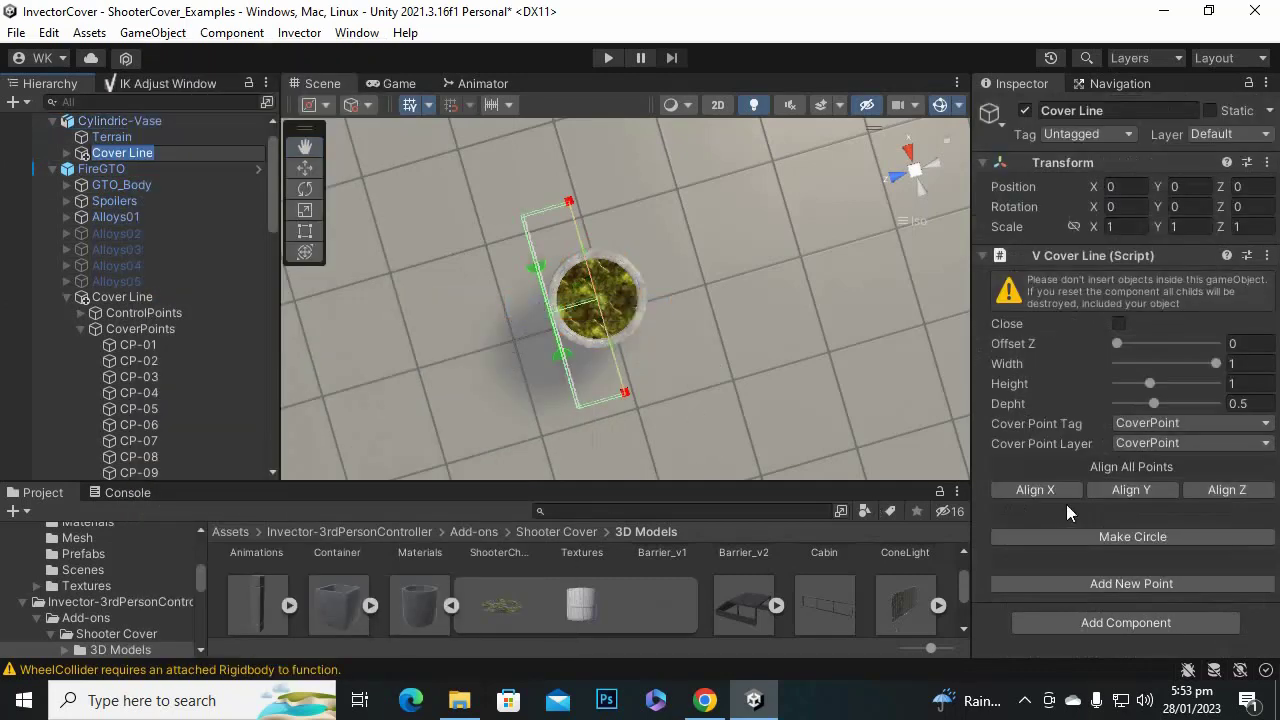
{"action": "left_click", "coordinate": [1098, 539]}
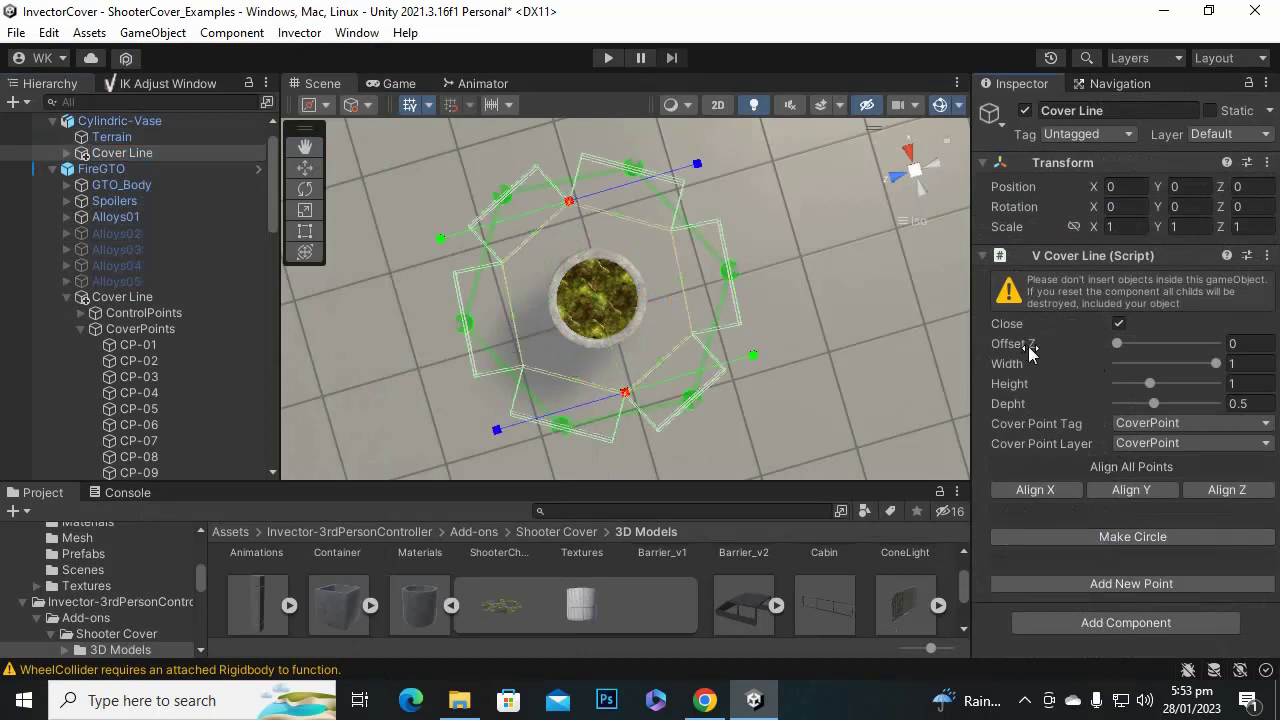
Set the vase cover line's depth to 0.2 and height to 0.98, and reapply Make Circle.
{"action": "left_click_drag", "start_coordinate": [1117, 344], "coordinate": [1088, 366]}
{"action": "left_click_drag", "start_coordinate": [1154, 404], "coordinate": [1068, 427]}
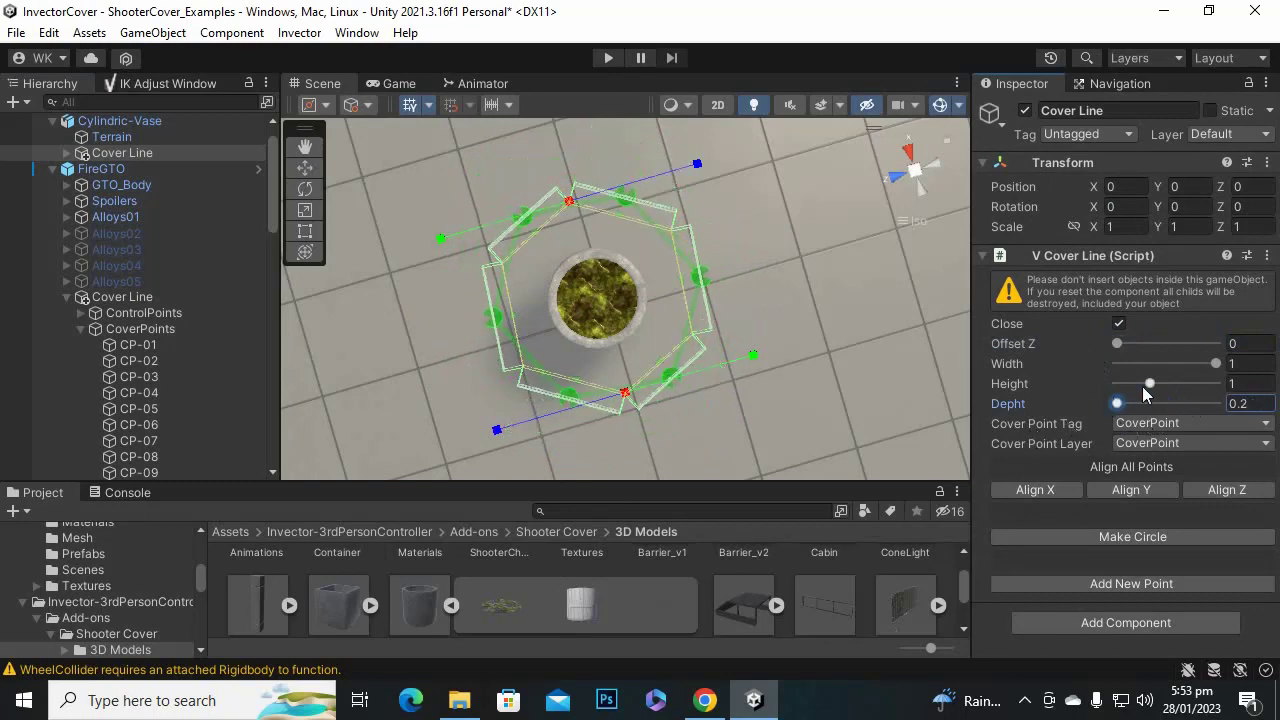
{"action": "mouse_move", "coordinate": [1150, 384]}
{"action": "left_mouse_down"}
{"action": "mouse_move", "coordinate": [1184, 386]}
{"action": "mouse_move", "coordinate": [1151, 390]}
{"action": "left_mouse_up"}
{"action": "left_click", "coordinate": [1124, 542]}
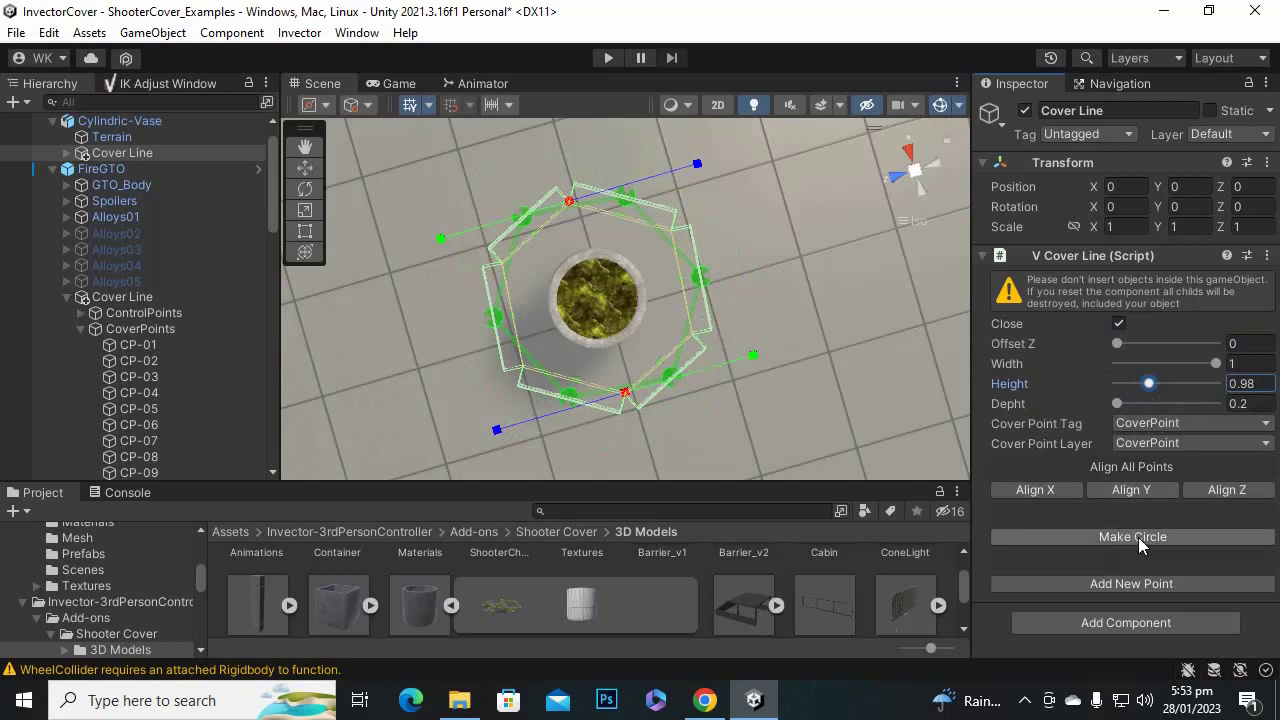
{"action": "left_click", "coordinate": [1138, 541]}
{"action": "left_click", "coordinate": [1132, 540]}
{"action": "left_click", "coordinate": [1125, 540]}
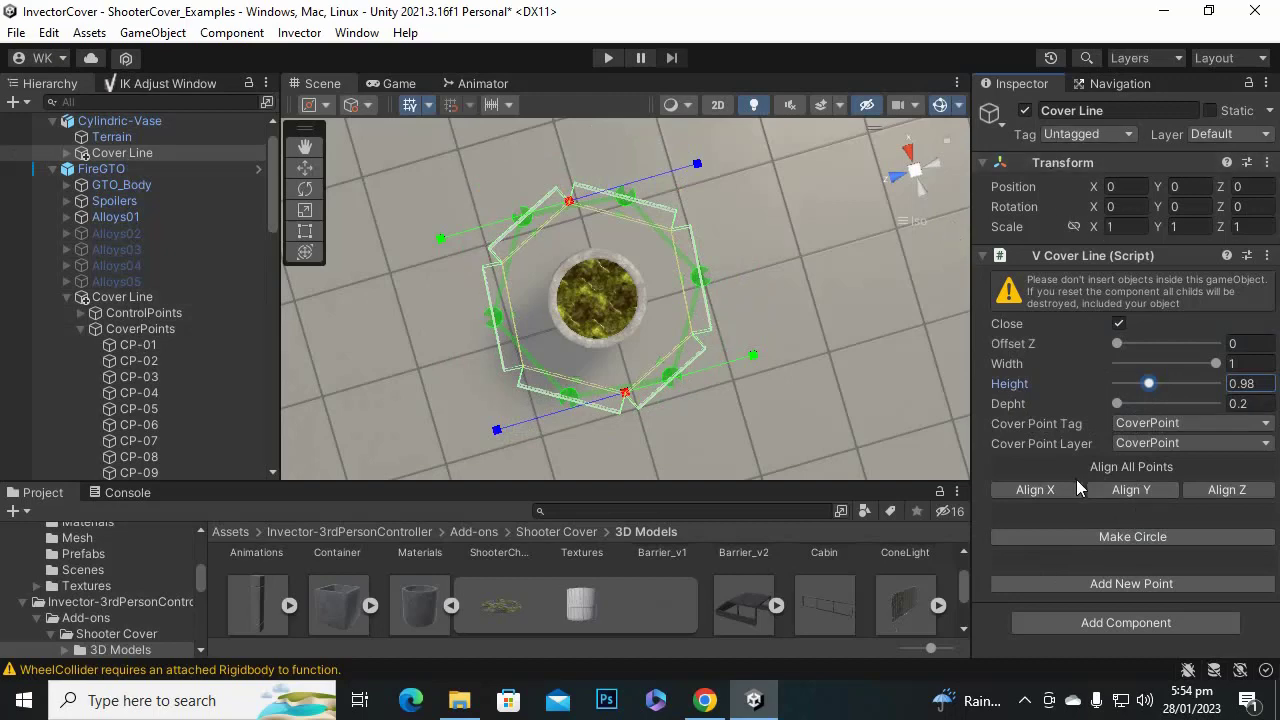
Inspect the collider, corner, offset and neighbour settings of the vase's cover point CP-05.
{"action": "left_click", "coordinate": [697, 281]}
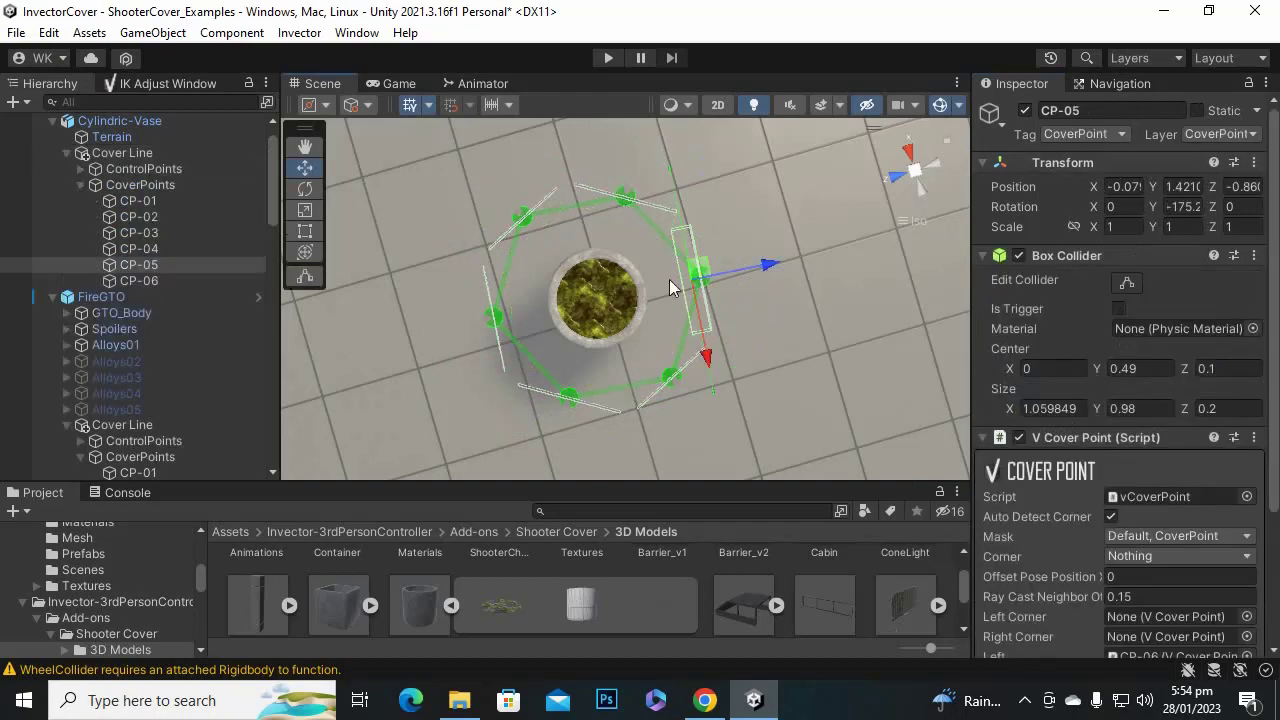
{"action": "scroll", "coordinate": [1094, 428], "scroll_direction": "down", "scroll_amount": 3}
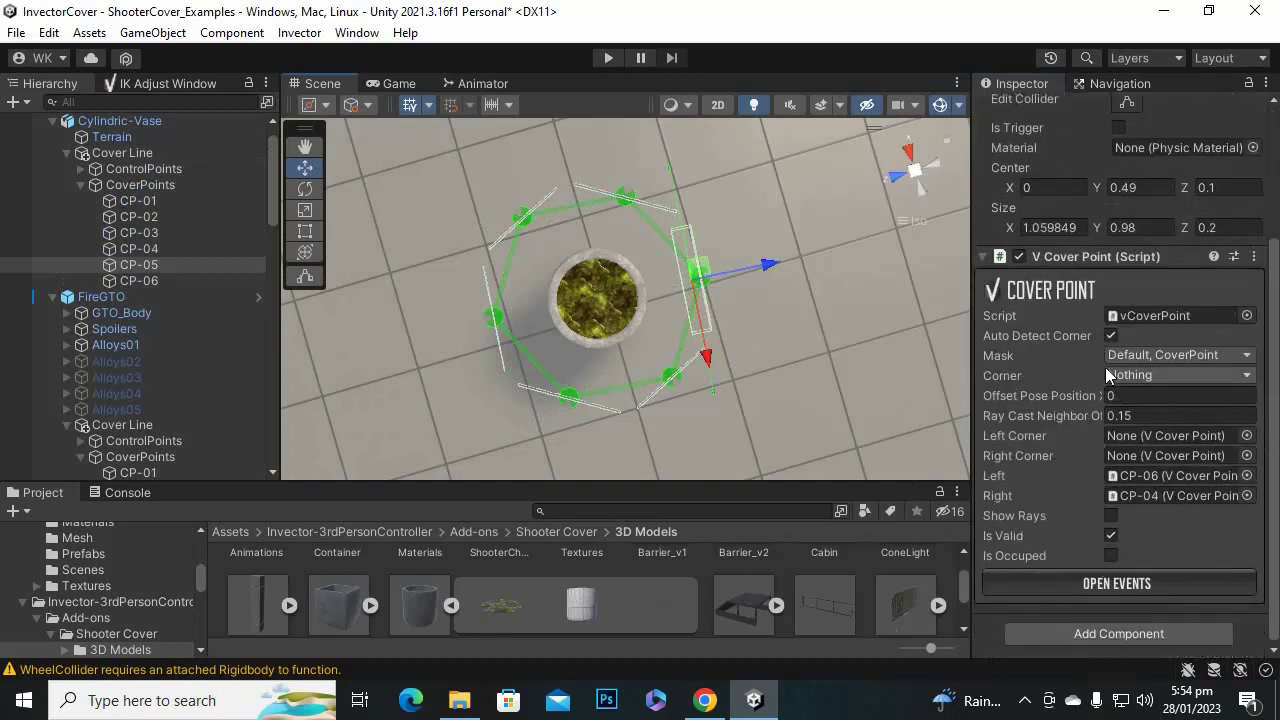
{"action": "scroll", "coordinate": [1089, 379], "scroll_direction": "up", "scroll_amount": 3}
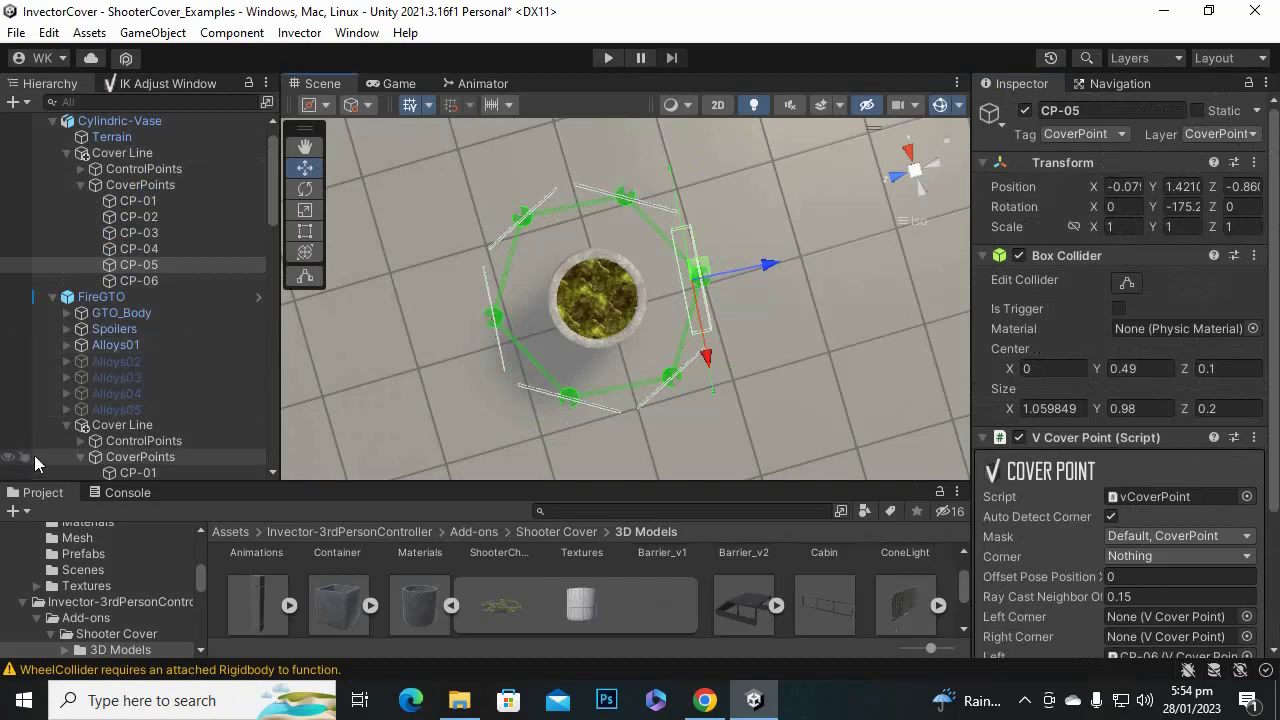
Select FireGTO's cover line and review its settings with a wider view of the scene.
{"action": "left_click", "coordinate": [104, 428]}
{"action": "scroll", "coordinate": [612, 352], "scroll_direction": "down", "scroll_amount": 1}
{"action": "scroll", "coordinate": [612, 352], "scroll_direction": "down", "scroll_amount": 1}
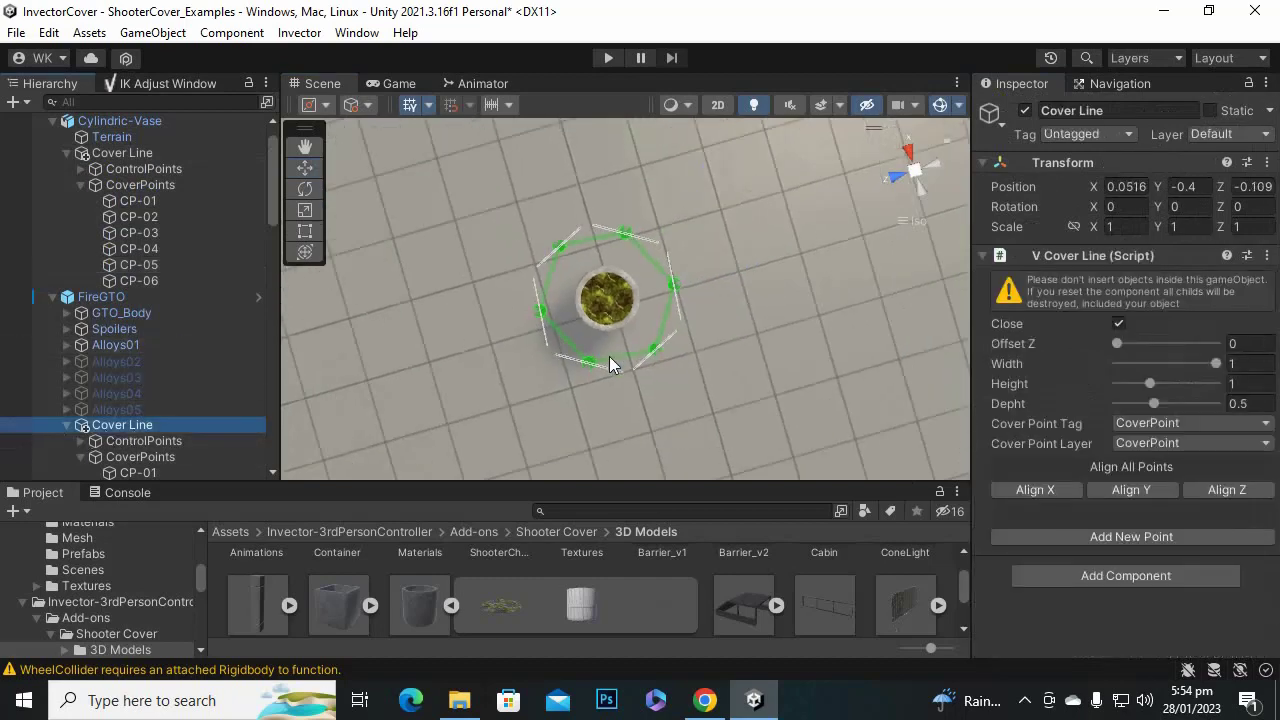
{"action": "scroll", "coordinate": [742, 327], "scroll_direction": "down", "scroll_amount": 1}
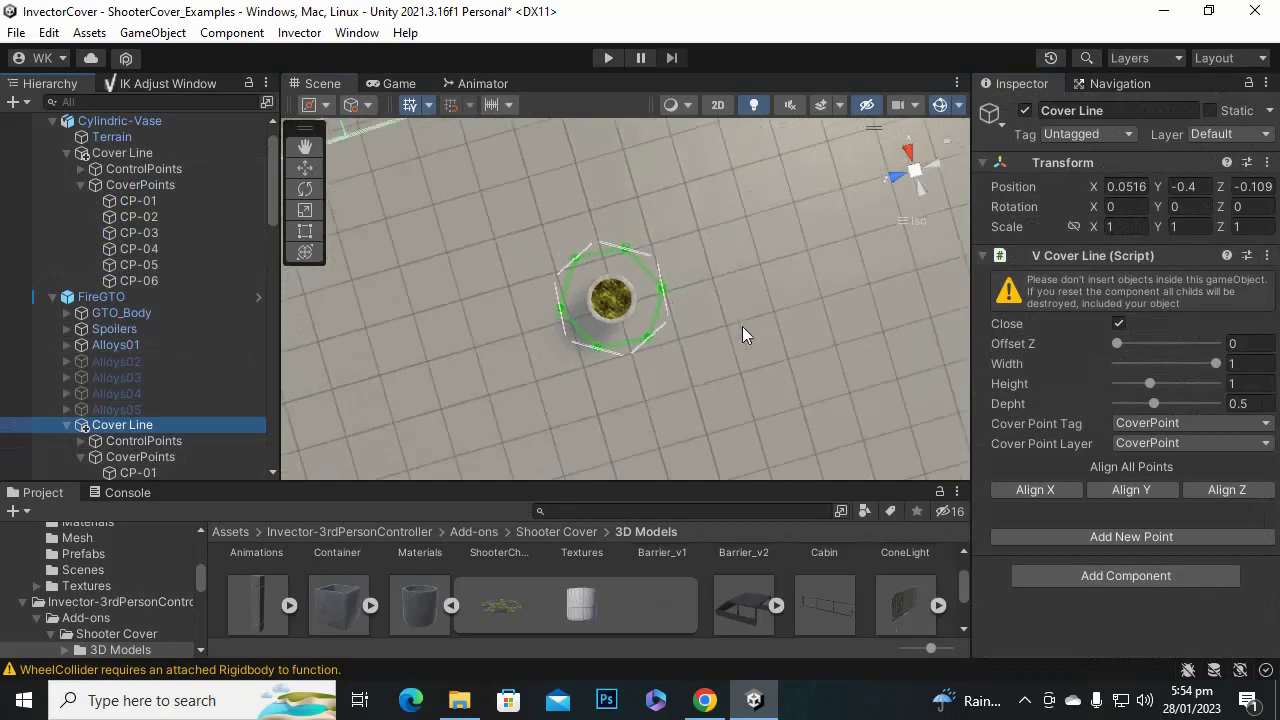